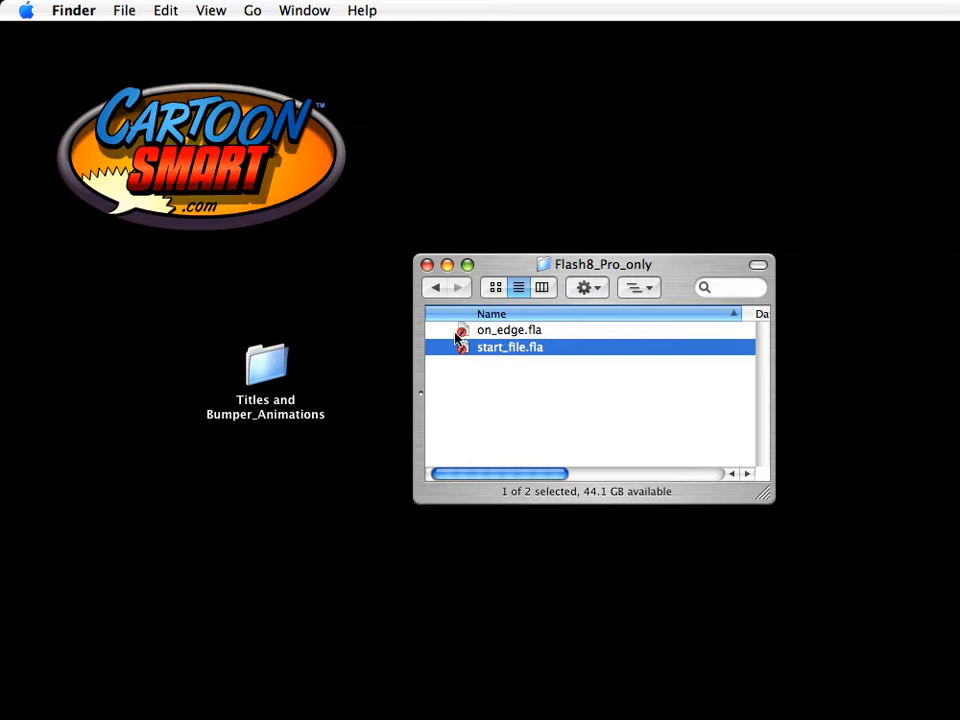
# Open start_file.fla and place the on_edge_text and number3 movie clips from its library on the stage
pyautogui.doubleClick(508, 348)
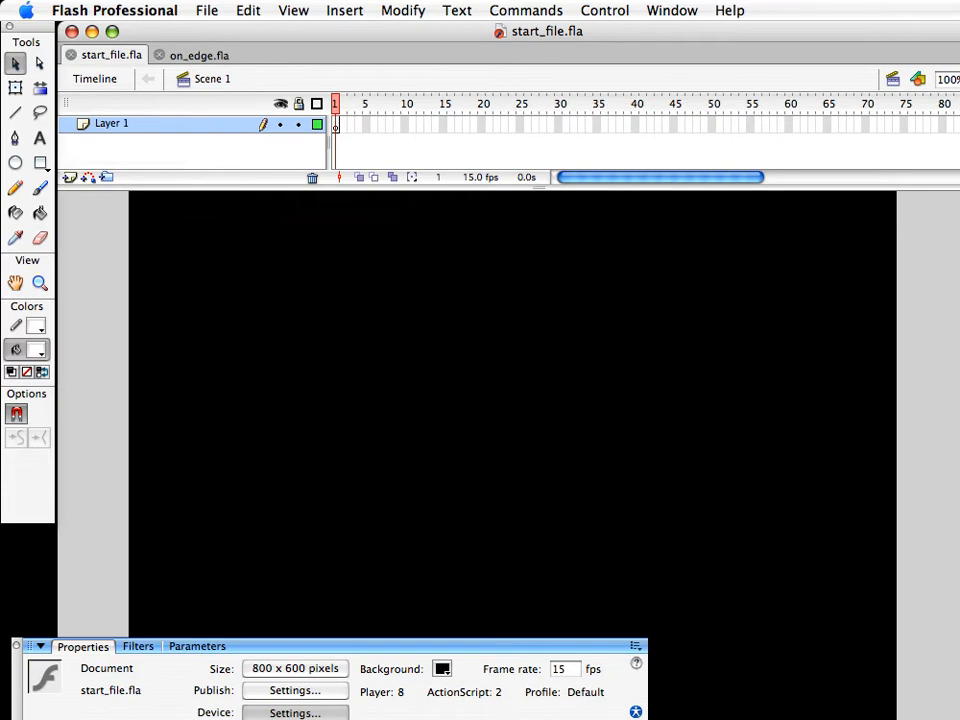
pyautogui.moveTo(959, 8); pyautogui.dragTo(630, 4)
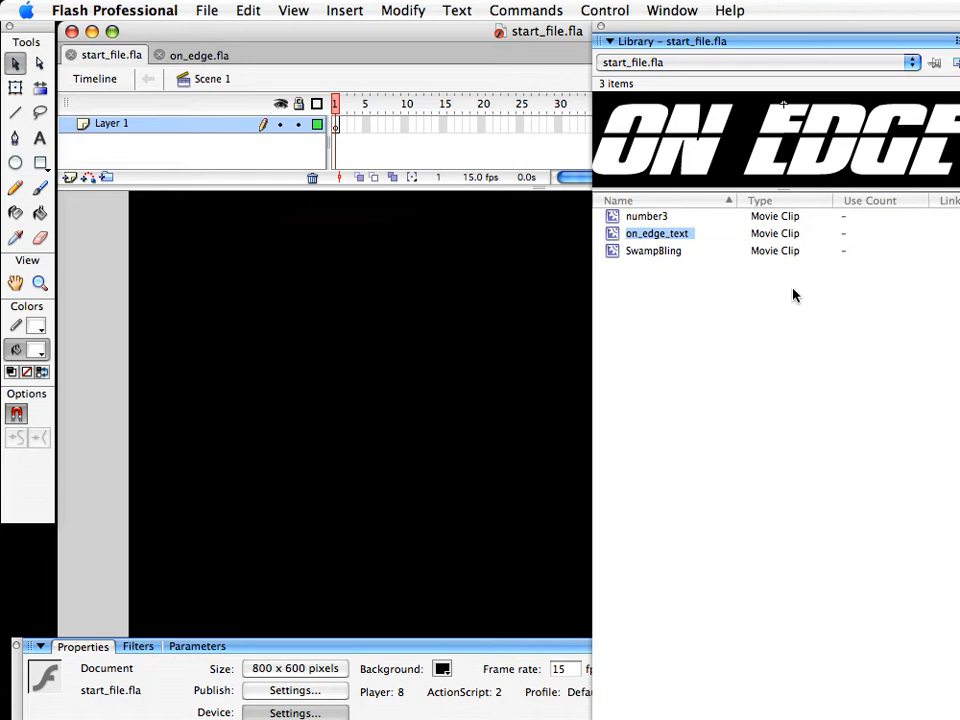
pyautogui.moveTo(651, 240); pyautogui.dragTo(336, 320)
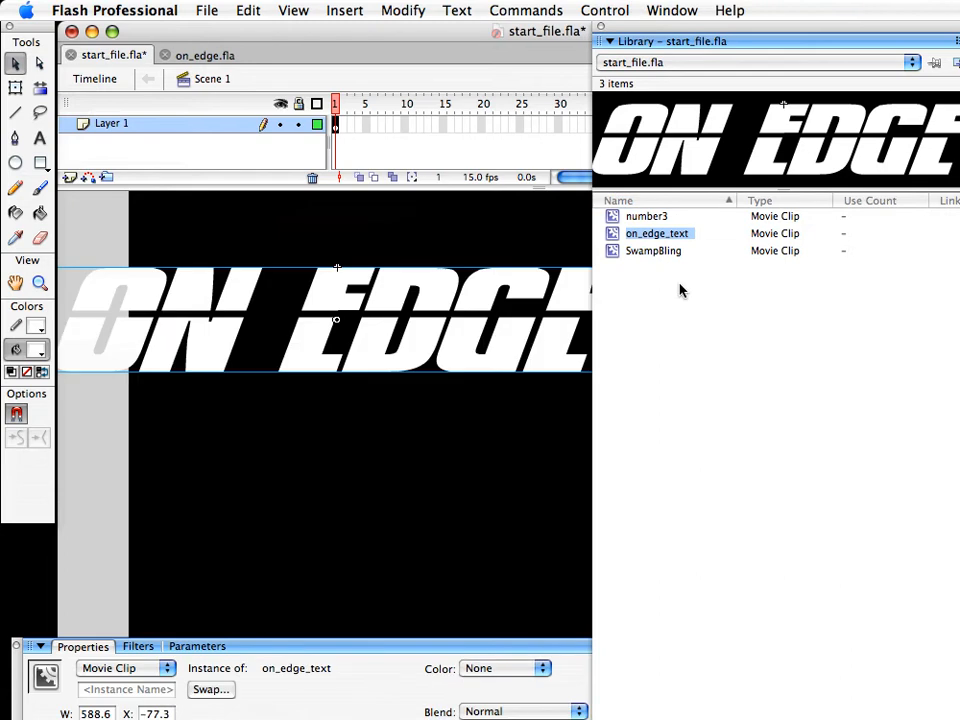
pyautogui.click(672, 220)
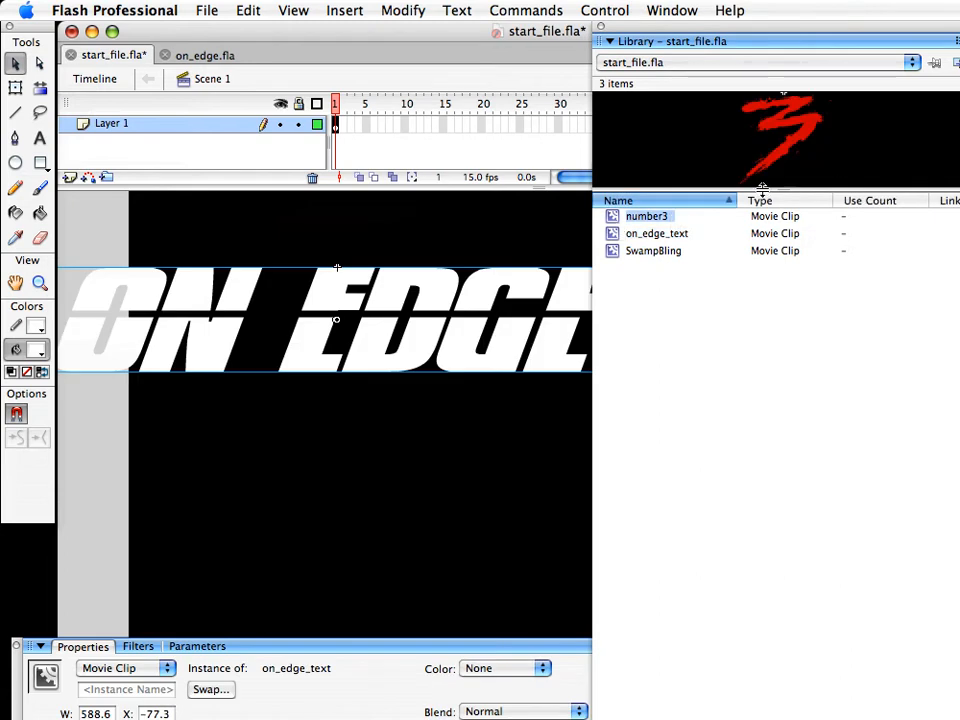
pyautogui.moveTo(643, 218); pyautogui.dragTo(367, 415)
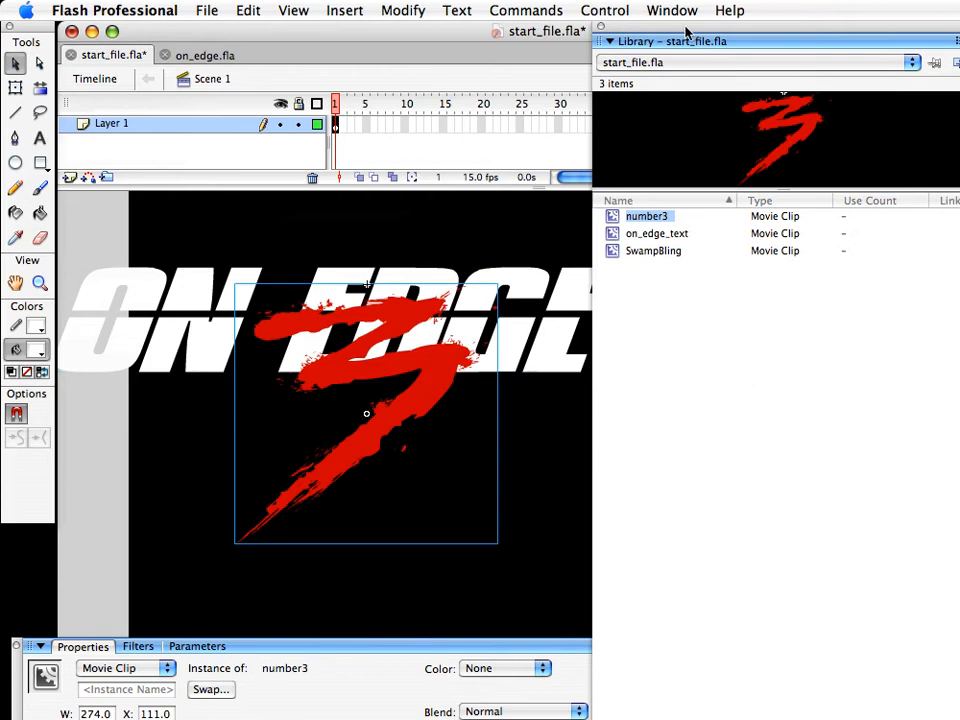
pyautogui.press('super+l')
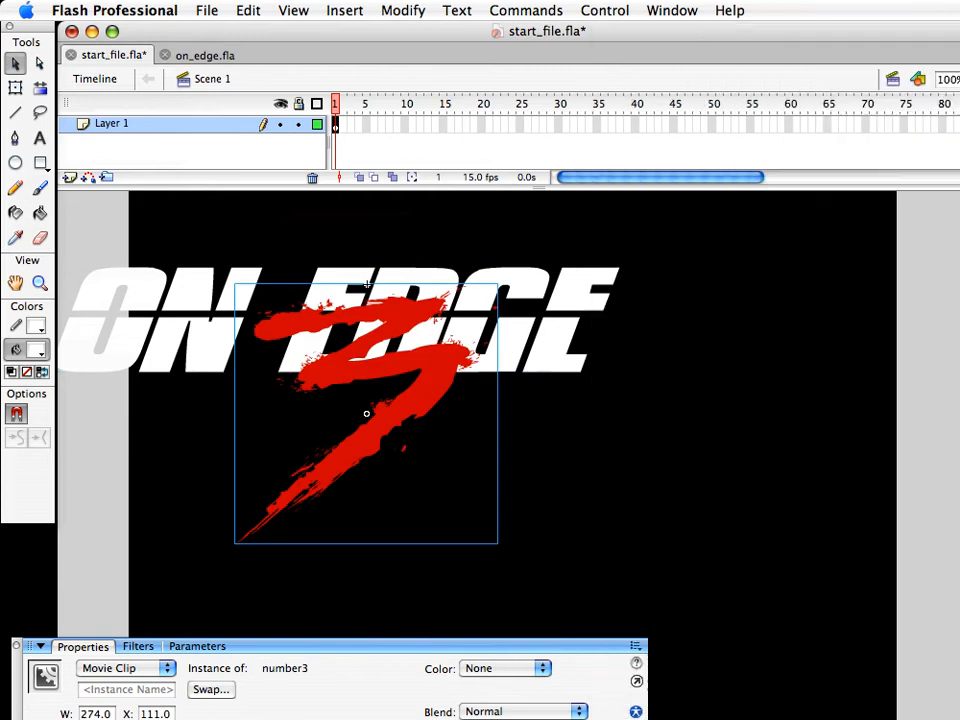
# Cut both clips from the stage, close start_file.fla without saving, and paste them into on_edge.fla
pyautogui.keyDown('shift'); pyautogui.click(488, 284); pyautogui.keyUp('shift')
pyautogui.press('Delete')
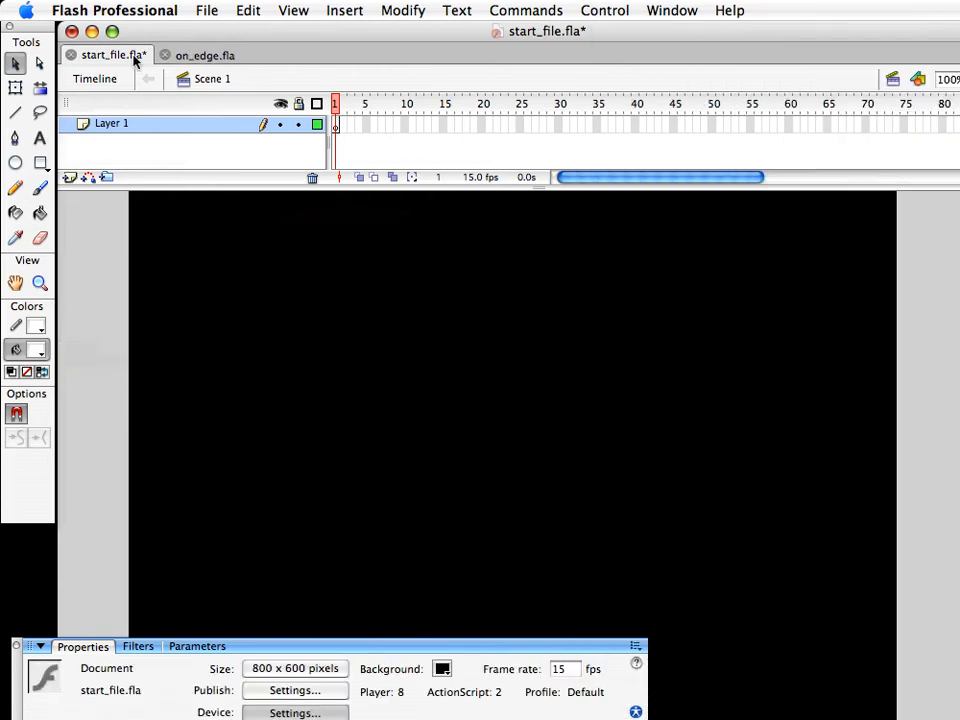
pyautogui.click(70, 55)
pyautogui.click(444, 168)
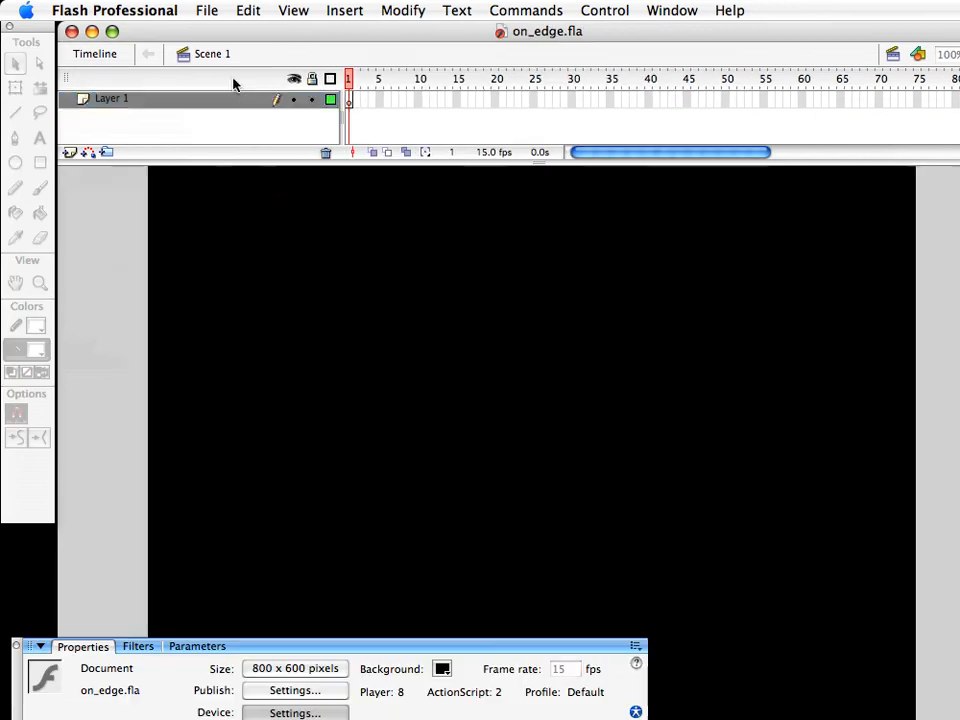
pyautogui.press('super+v')
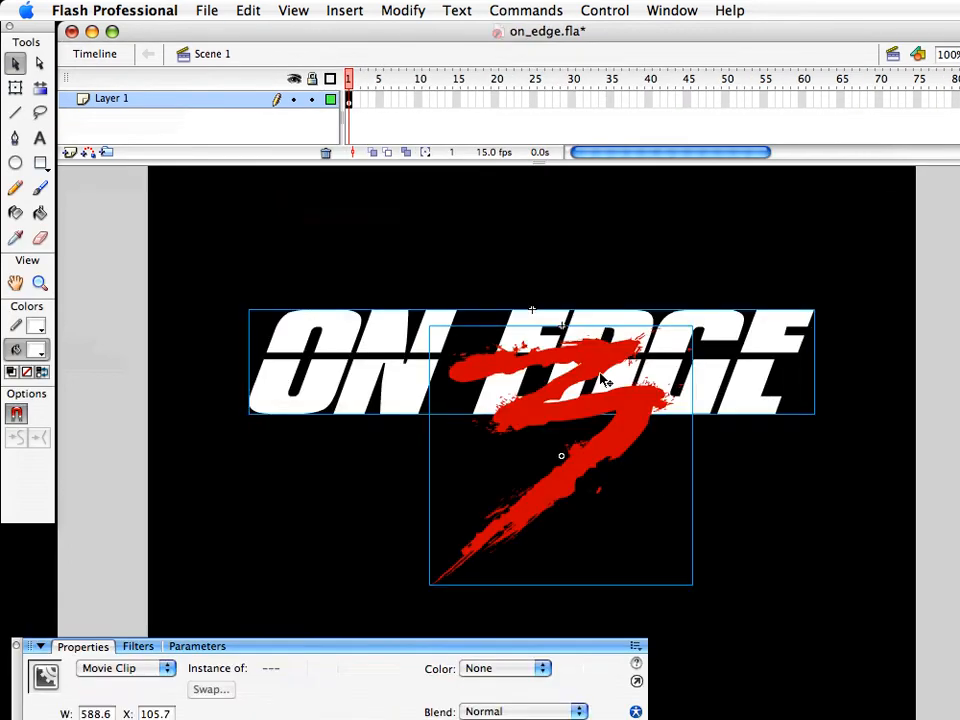
# Arrange the red 3 and the ON EDGE text side by side, with the 3 slightly overlapping the final E
pyautogui.click(607, 334)
pyautogui.moveTo(525, 396); pyautogui.dragTo(715, 379)
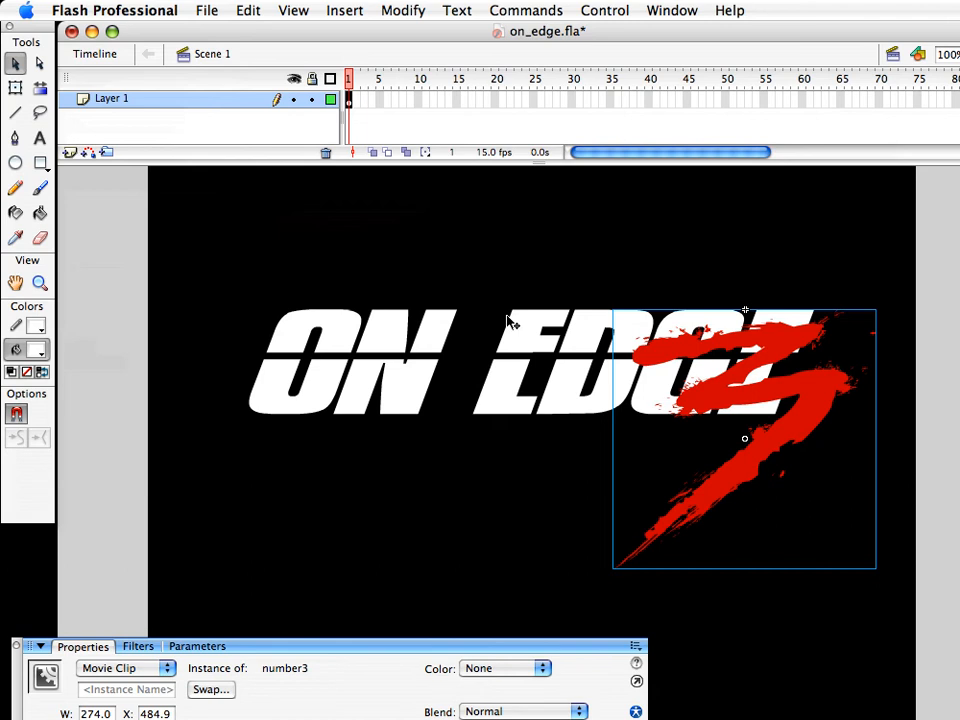
pyautogui.moveTo(508, 321); pyautogui.dragTo(435, 318)
pyautogui.moveTo(728, 377); pyautogui.dragTo(773, 324)
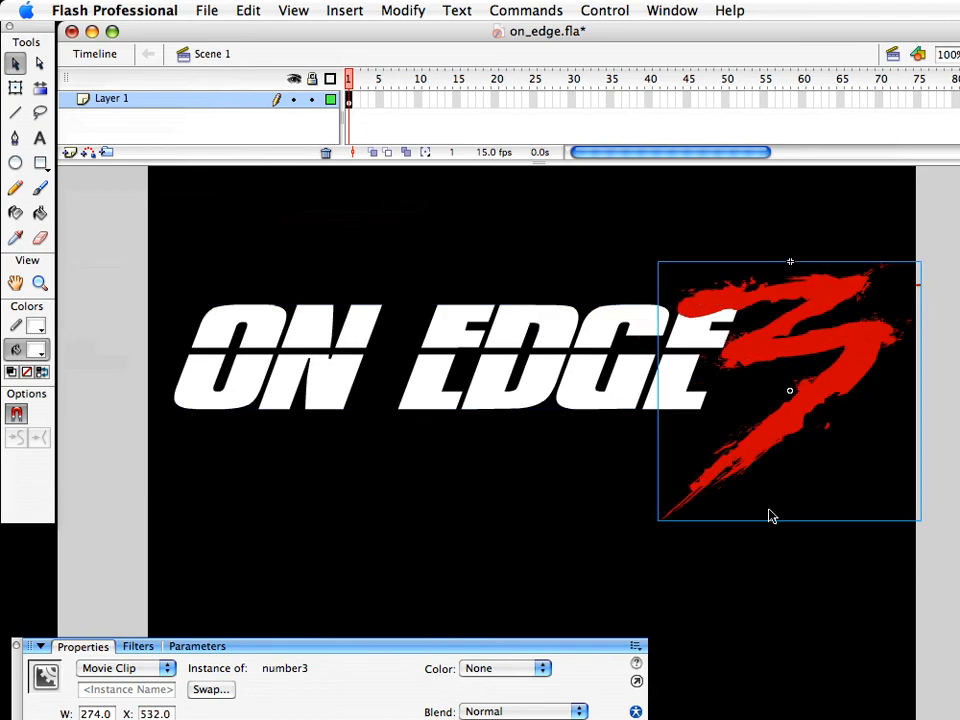
pyautogui.click(786, 580)
pyautogui.moveTo(658, 392); pyautogui.dragTo(641, 422)
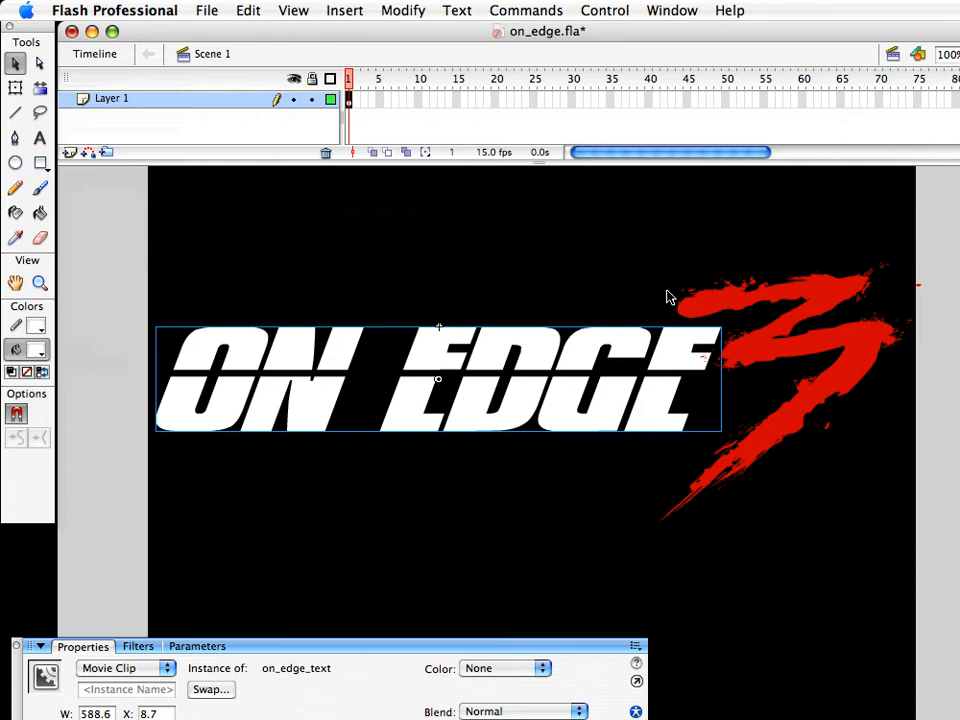
pyautogui.click(739, 581)
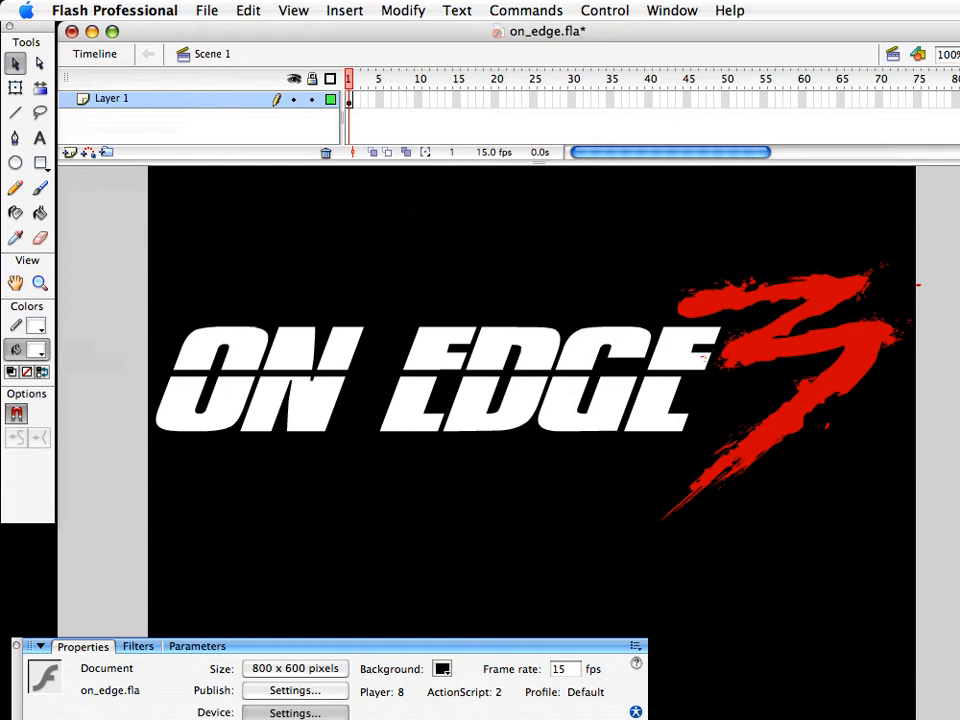
# Delete the red 3 from the stage and move the ON EDGE text to about X 83, Y 155
pyautogui.moveTo(959, 719); pyautogui.dragTo(955, 714)
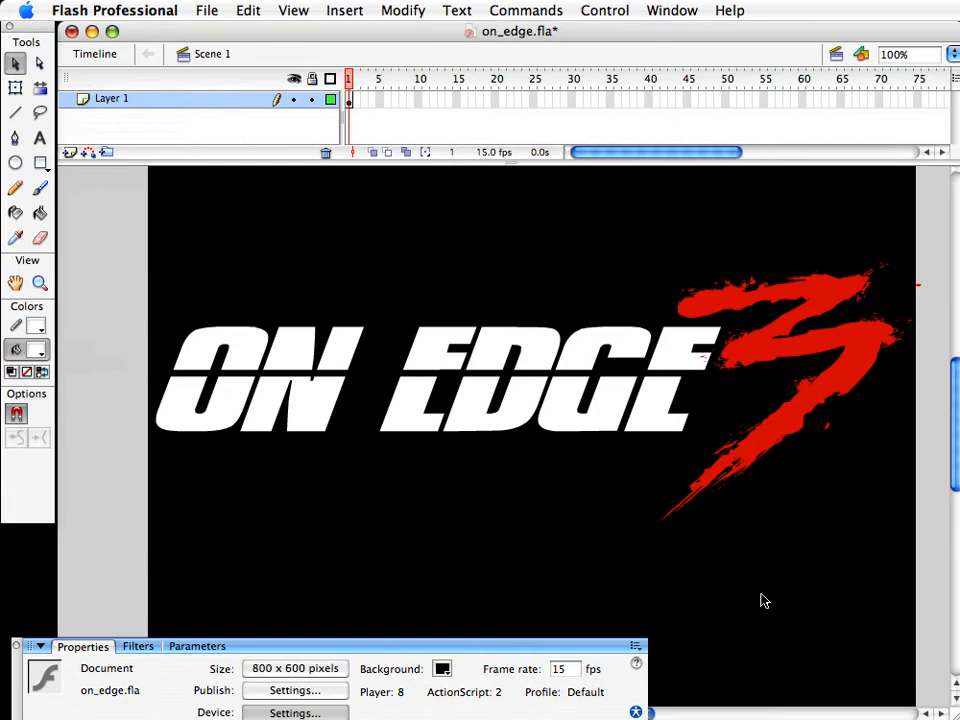
pyautogui.click(811, 370)
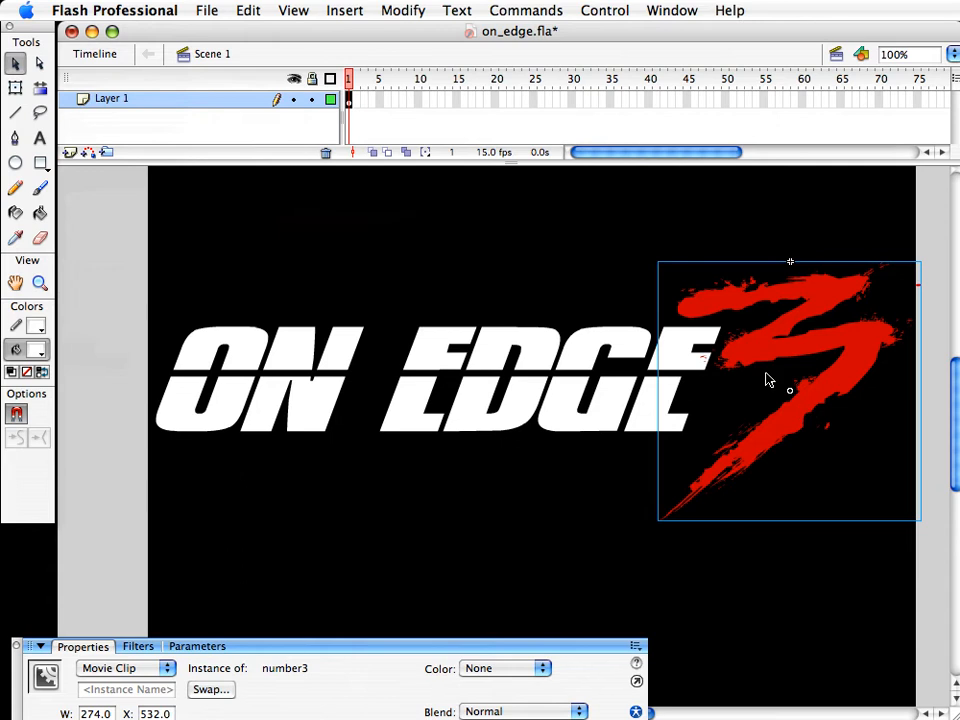
pyautogui.press('Delete')
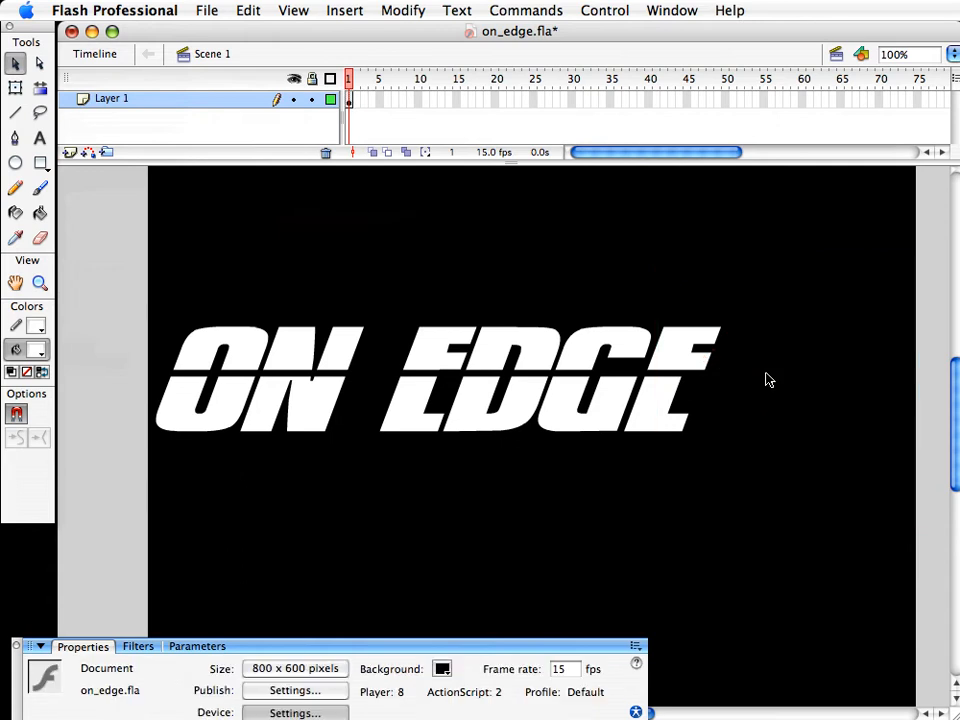
pyautogui.click(444, 429)
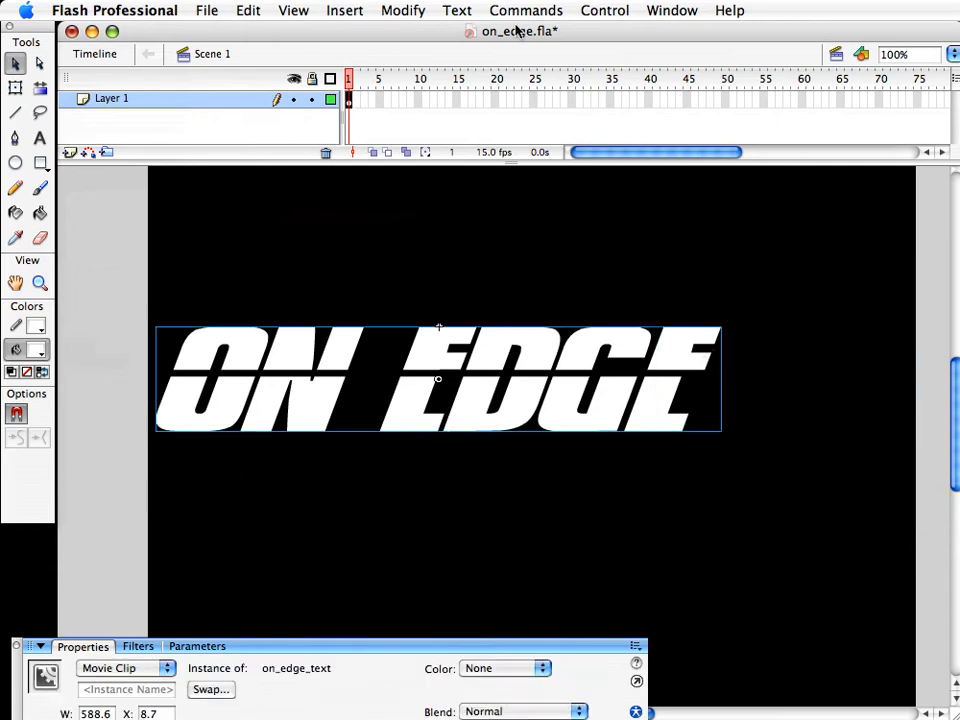
pyautogui.press('super+s')
pyautogui.moveTo(475, 328); pyautogui.dragTo(547, 310)
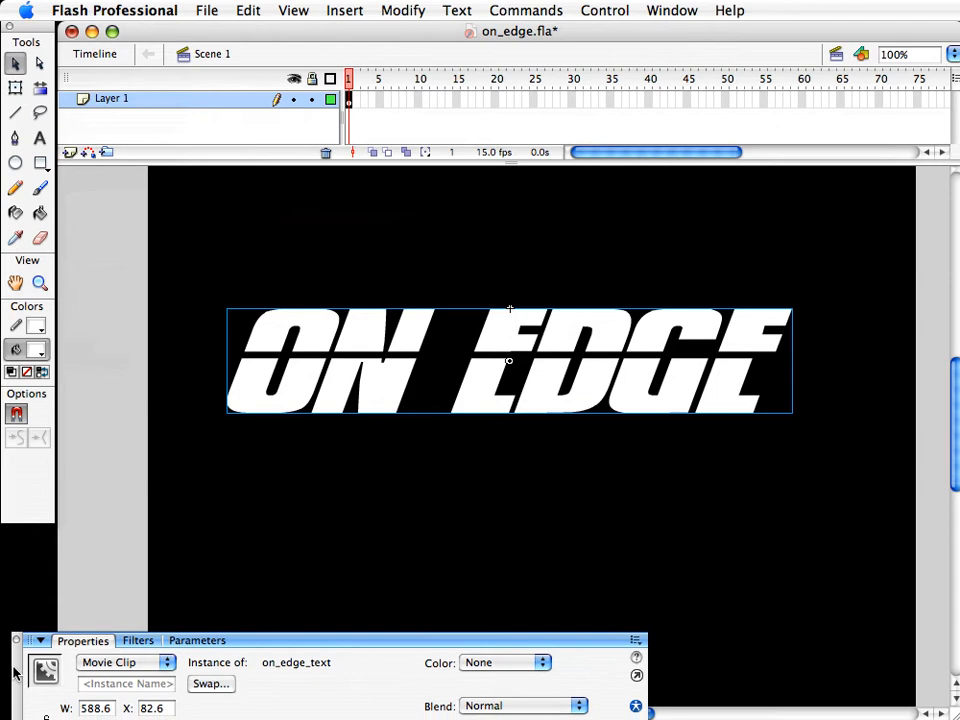
pyautogui.moveTo(17, 672); pyautogui.dragTo(5, 647)
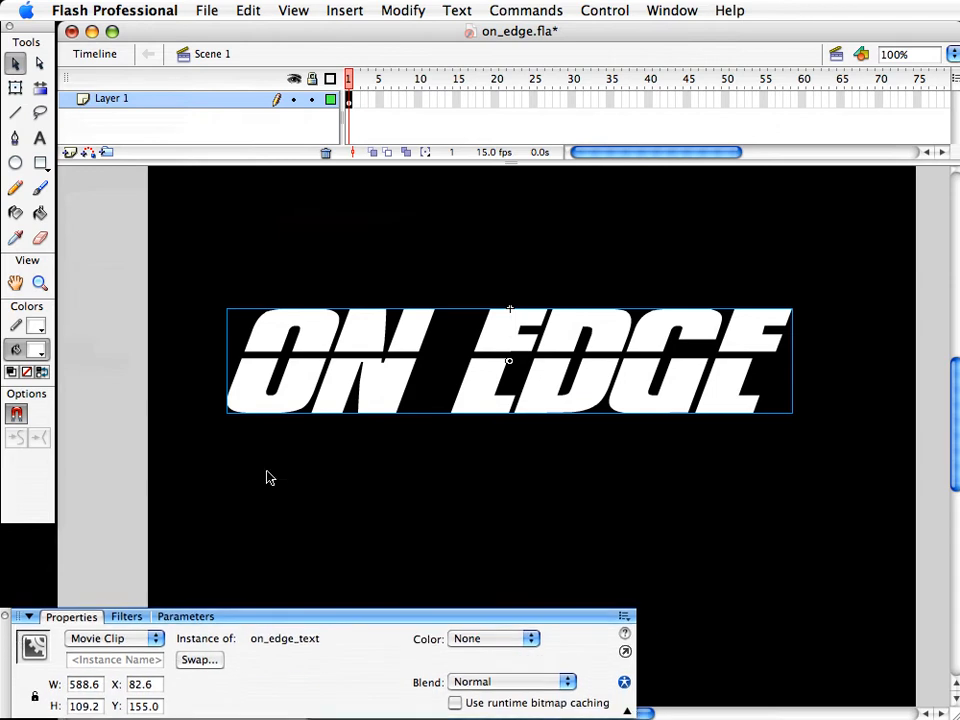
# Edit the on_edge_text clip and fill all its letters with one continuous white-to-black linear gradient using the Paint Bucket
pyautogui.doubleClick(380, 382)
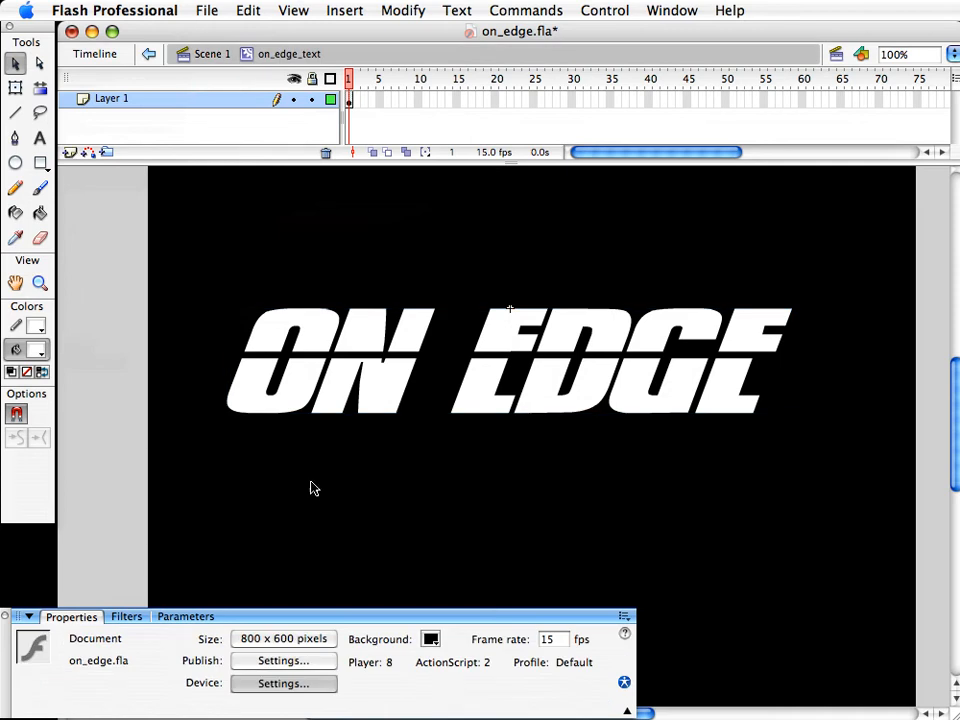
pyautogui.moveTo(122, 260); pyautogui.dragTo(728, 463)
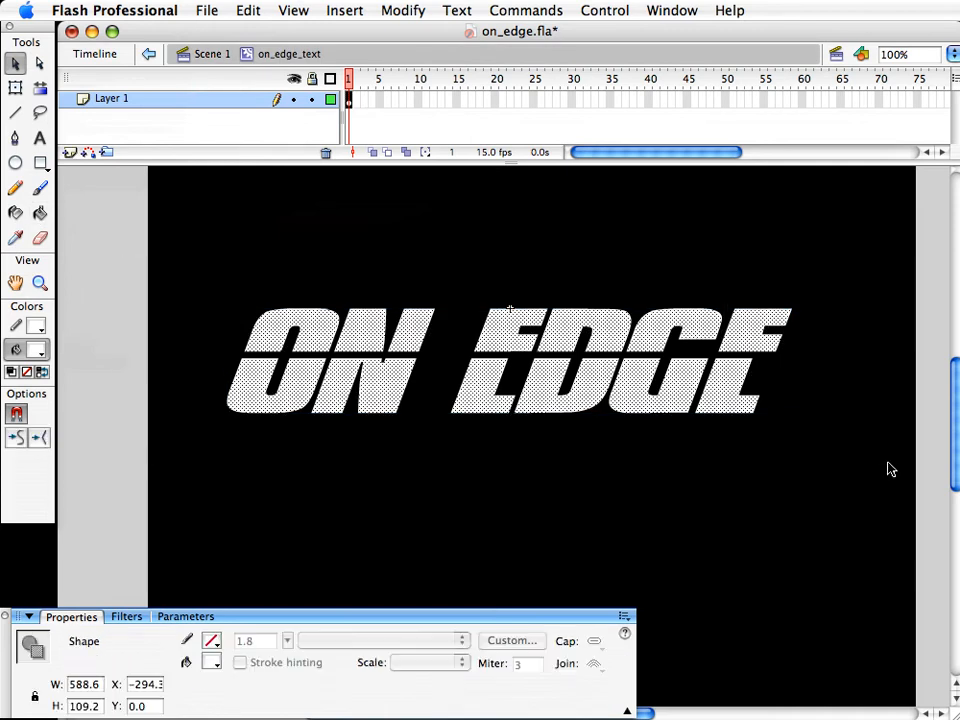
pyautogui.click(35, 350)
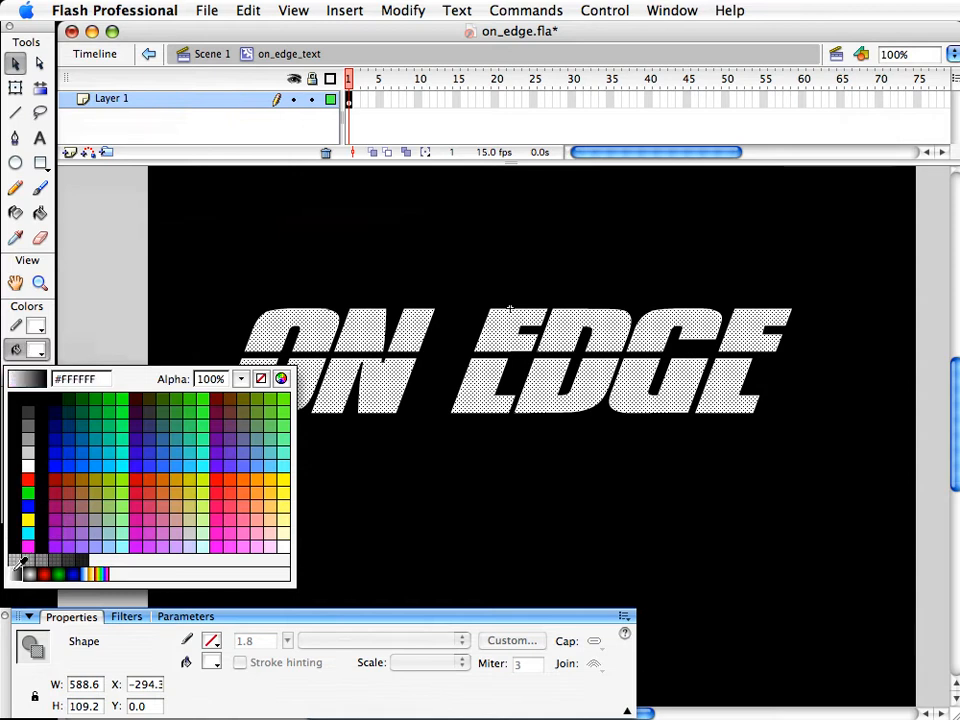
pyautogui.click(18, 570)
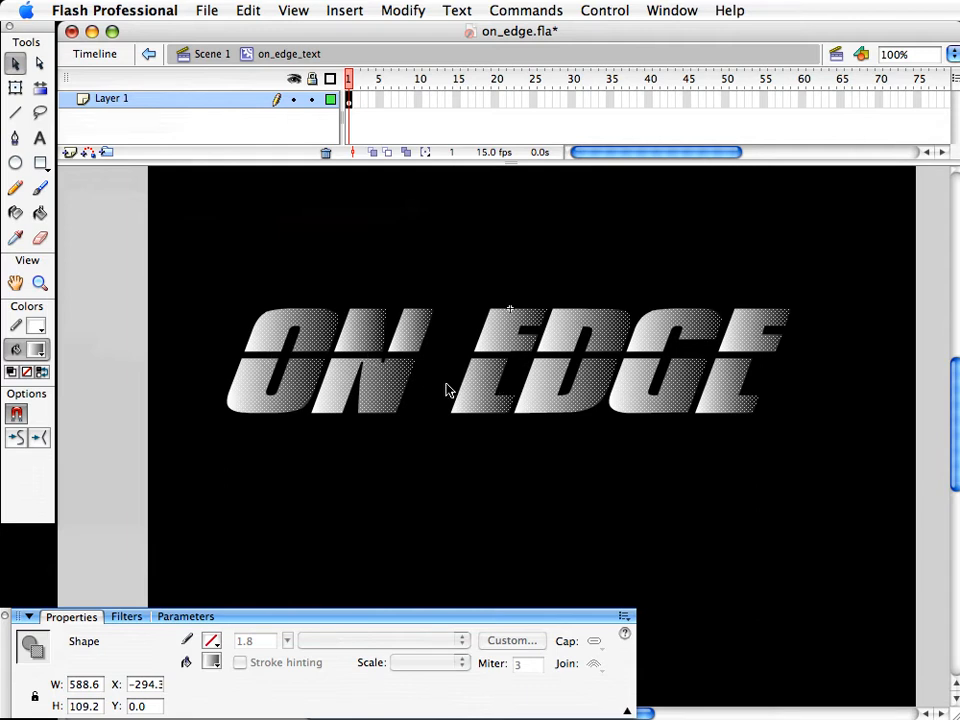
pyautogui.click(40, 215)
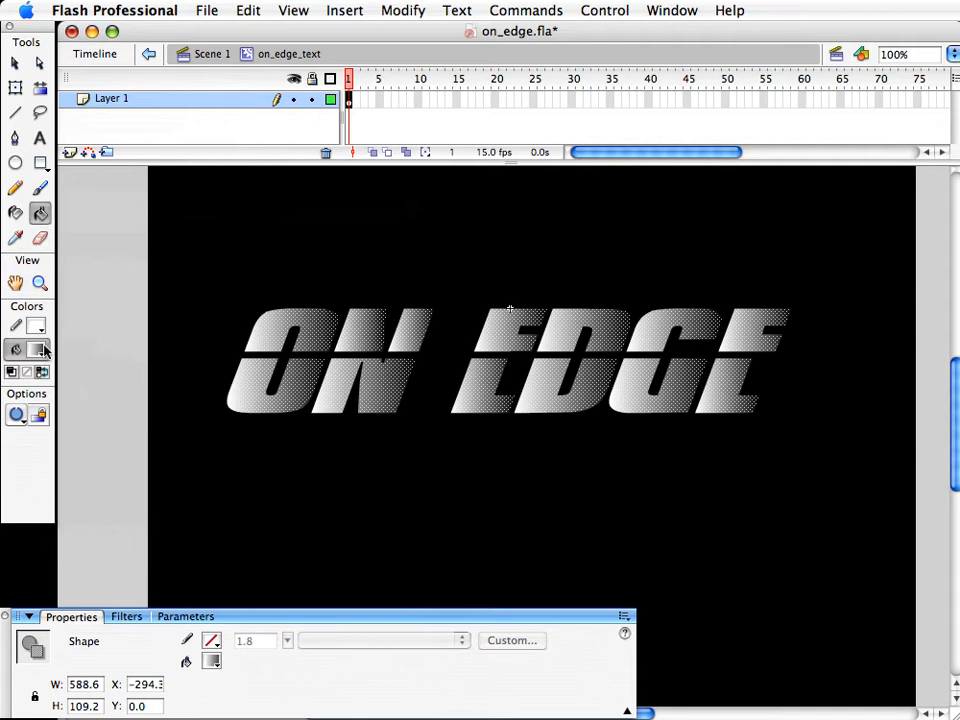
pyautogui.click(317, 311)
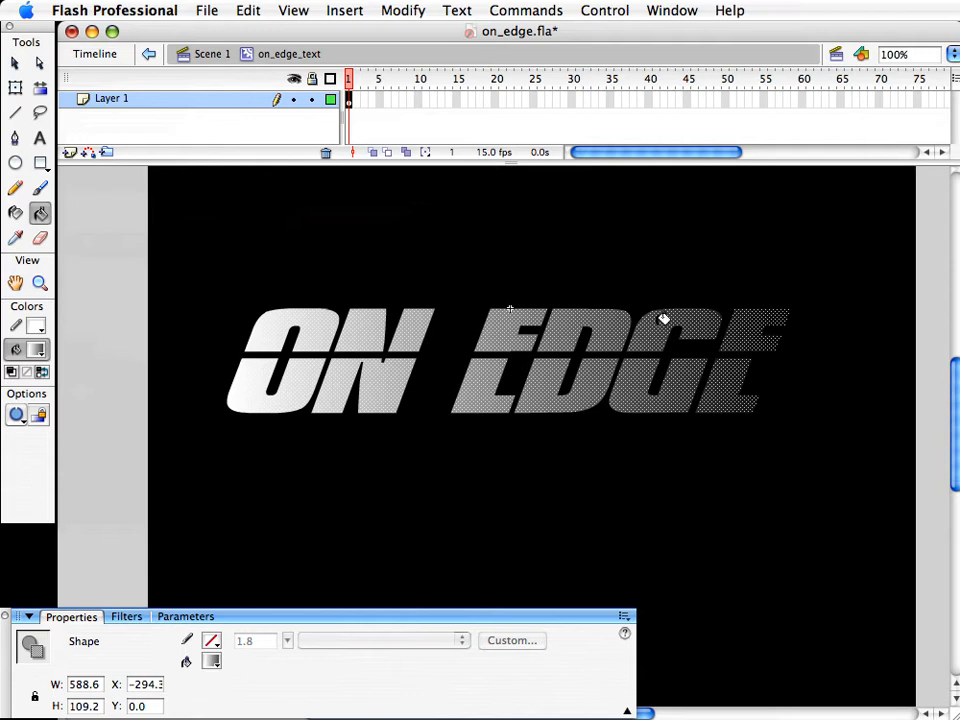
# Transform the letters' gradient to run vertically from white at the top to black at the bottom, spanning the letter height
pyautogui.click(15, 63)
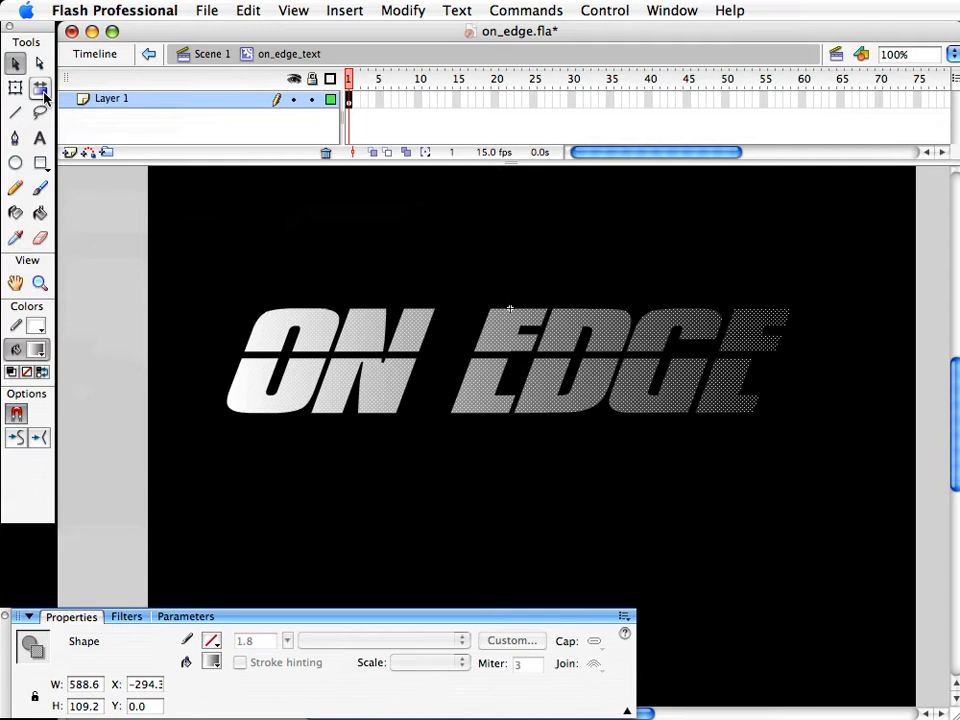
pyautogui.click(42, 92)
pyautogui.click(255, 281)
pyautogui.click(287, 320)
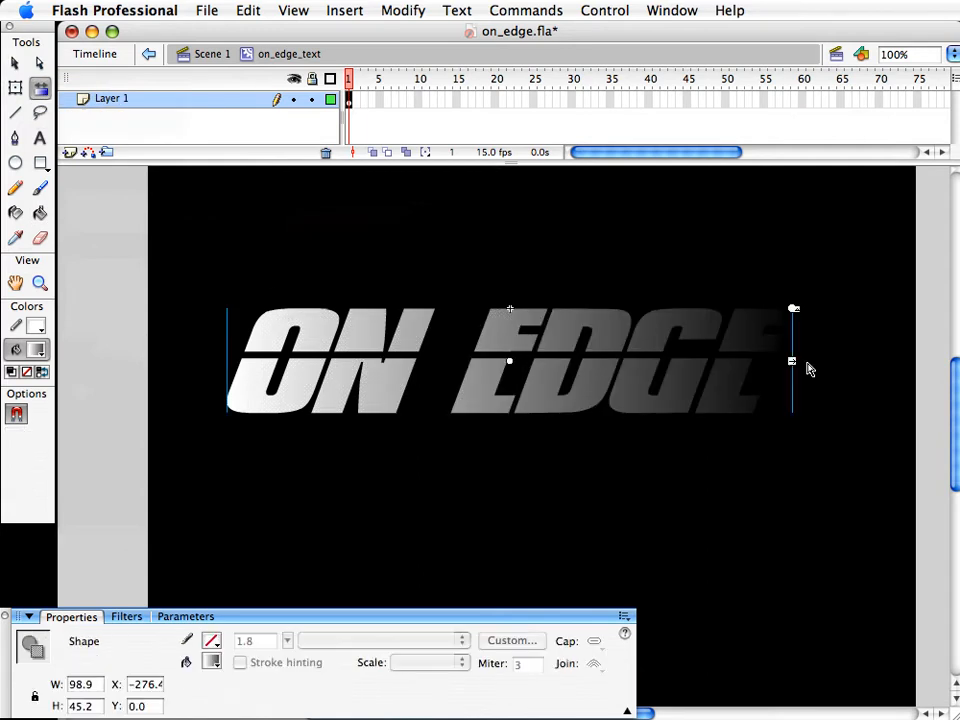
pyautogui.moveTo(794, 360); pyautogui.dragTo(546, 360)
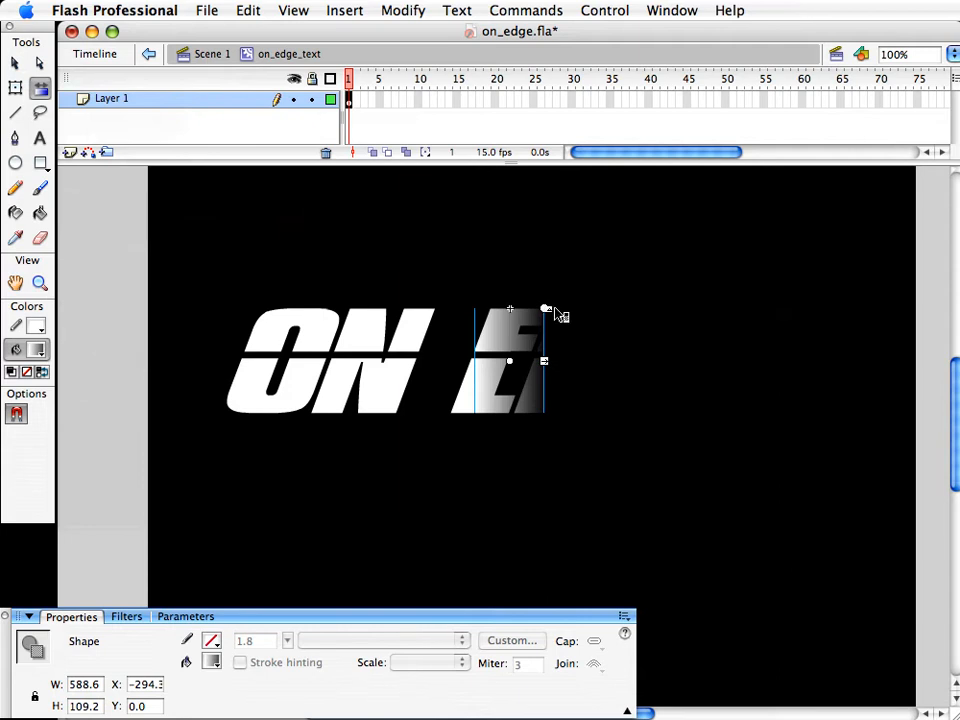
pyautogui.moveTo(549, 310); pyautogui.dragTo(505, 412)
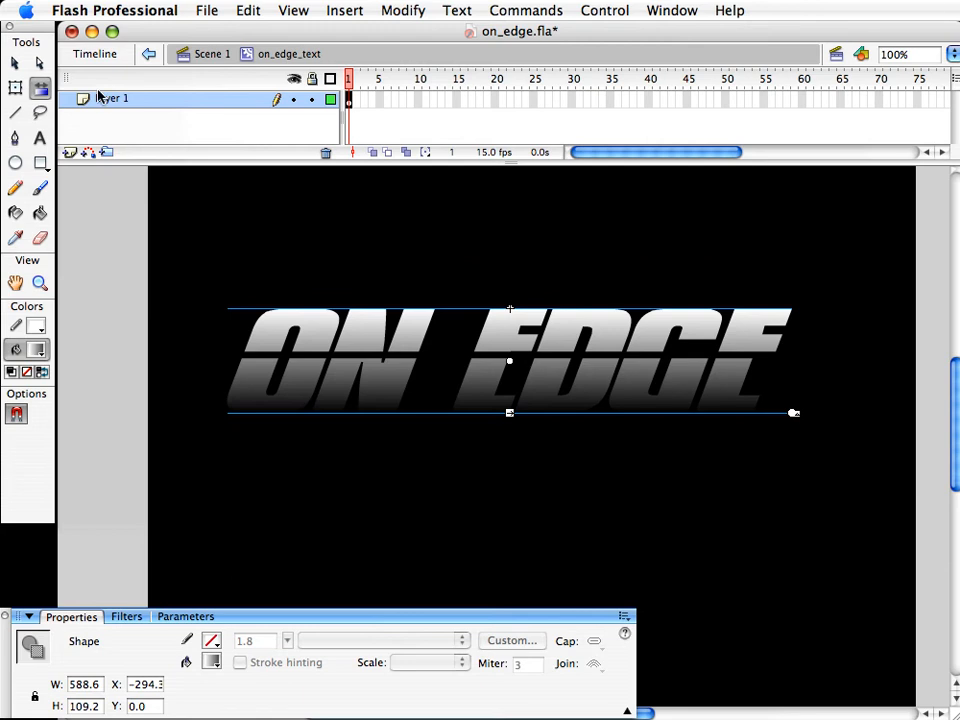
# Select all the ON EDGE letter shapes and open the Color Mixer for their gradient fill
pyautogui.click(15, 63)
pyautogui.click(169, 251)
pyautogui.moveTo(124, 247); pyautogui.dragTo(875, 487)
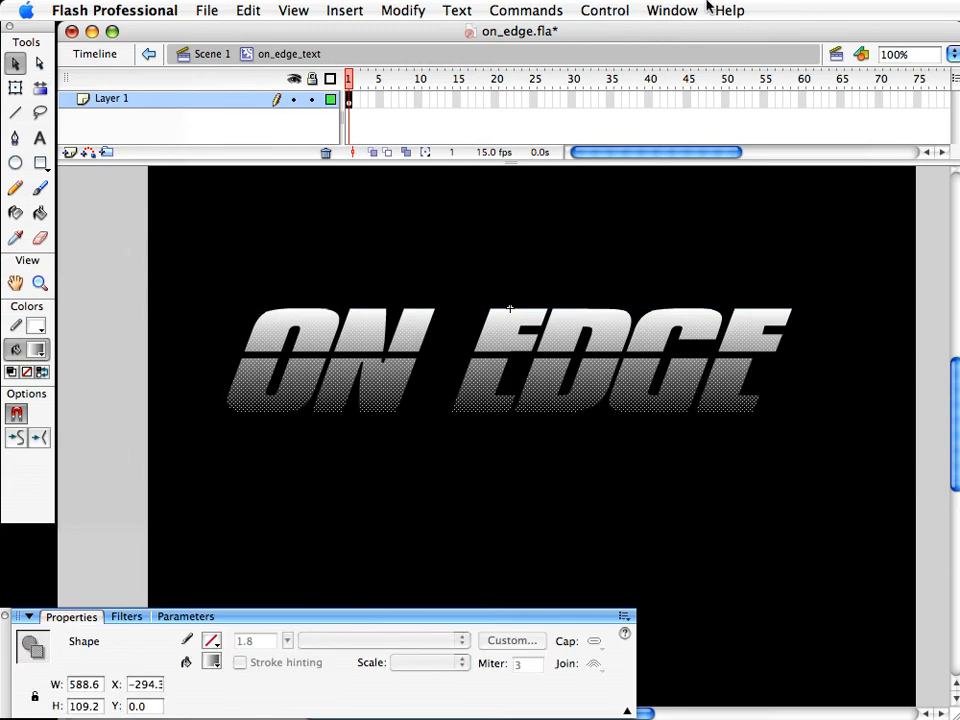
pyautogui.click(672, 10)
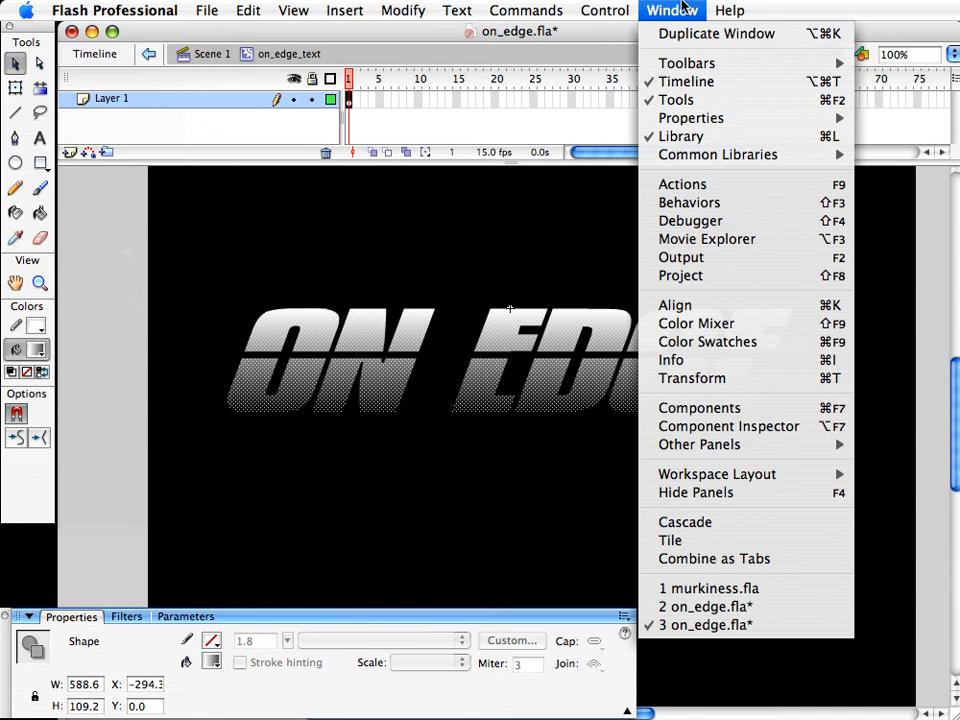
pyautogui.click(698, 326)
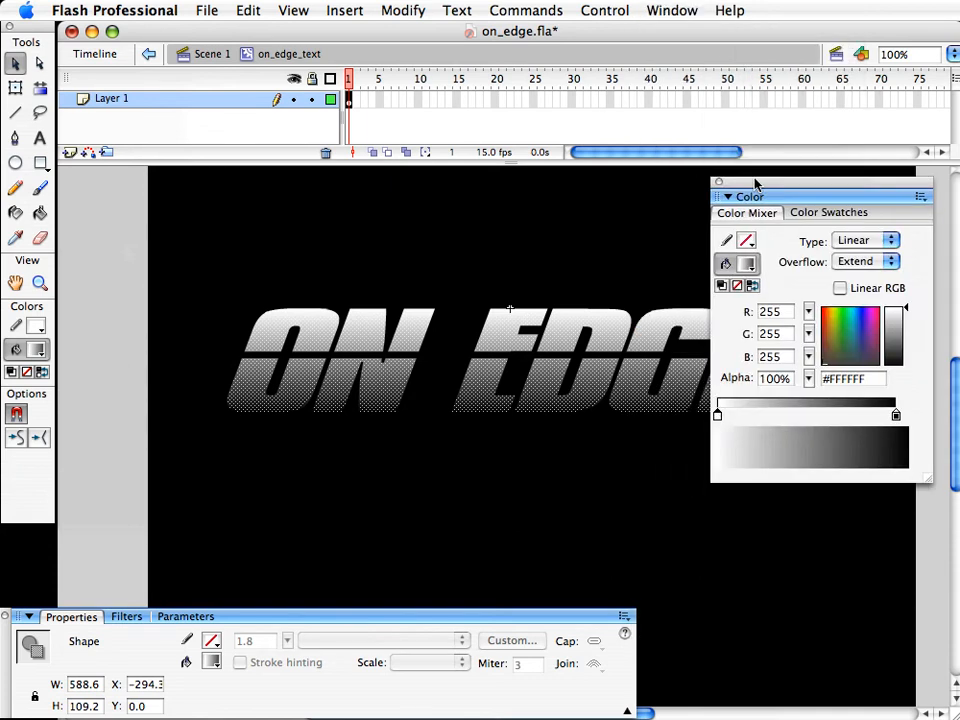
# Add two closely spaced color stops near the middle of the letters' linear gradient
pyautogui.click(432, 266)
pyautogui.moveTo(522, 273); pyautogui.dragTo(390, 272)
pyautogui.moveTo(679, 251); pyautogui.dragTo(60, 598)
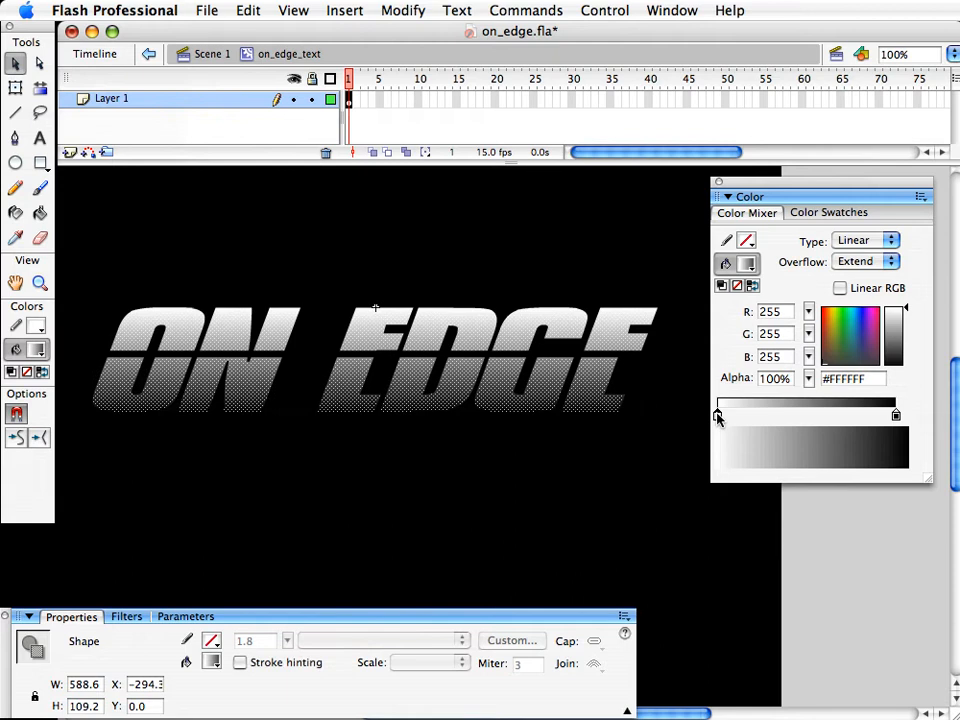
pyautogui.click(791, 415)
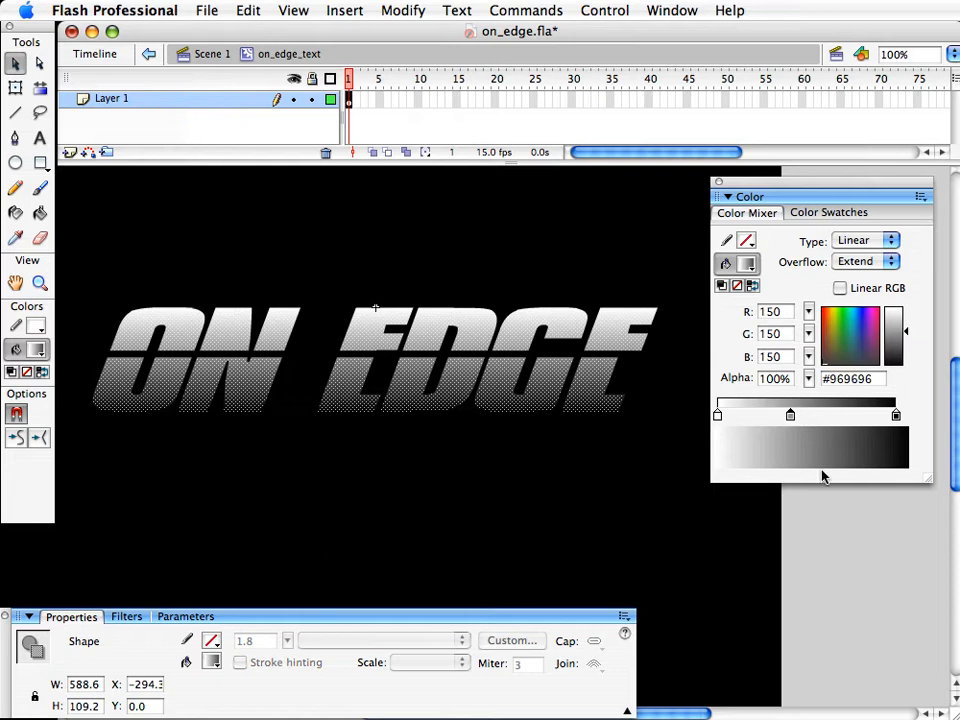
pyautogui.click(811, 415)
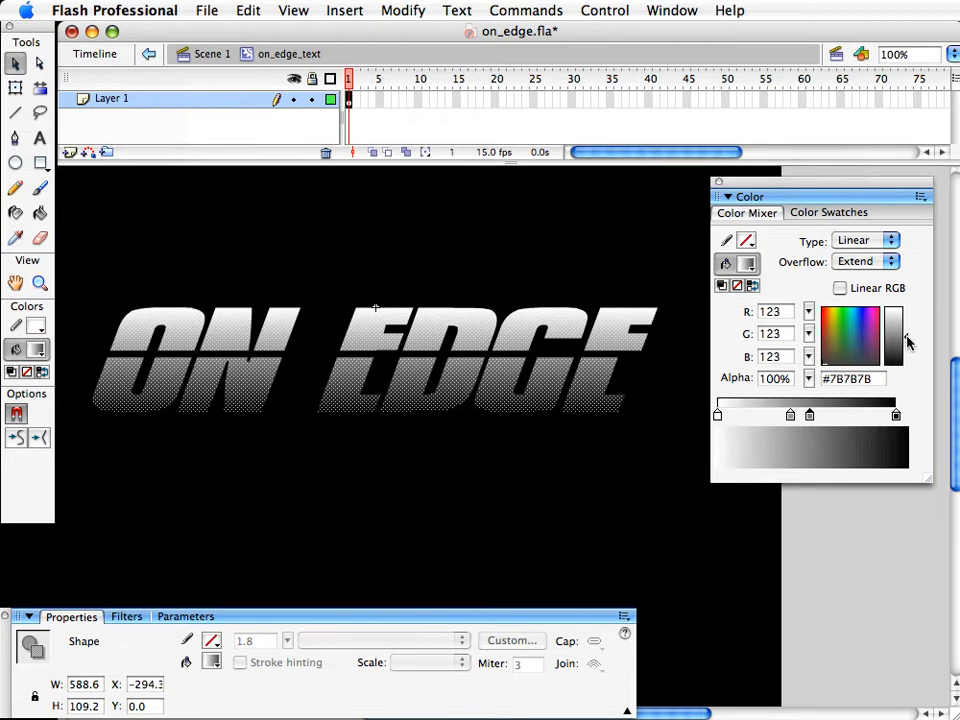
# Set the second middle gradient stop to #959595 and add two stops in the darker half, the one nearest the end in #444444
pyautogui.moveTo(910, 339); pyautogui.dragTo(908, 336)
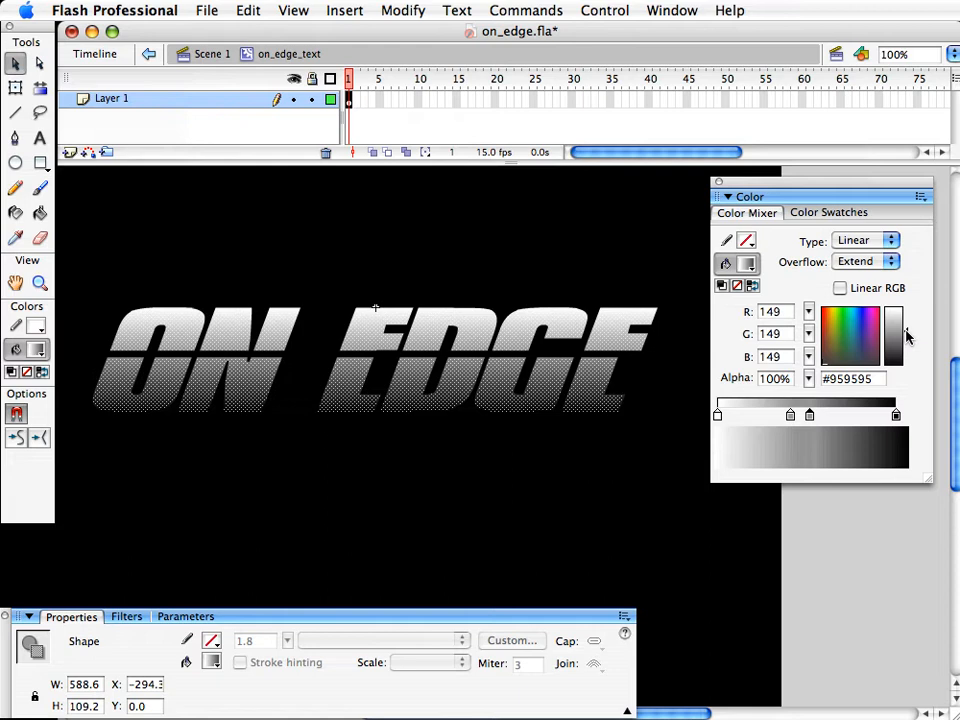
pyautogui.click(828, 416)
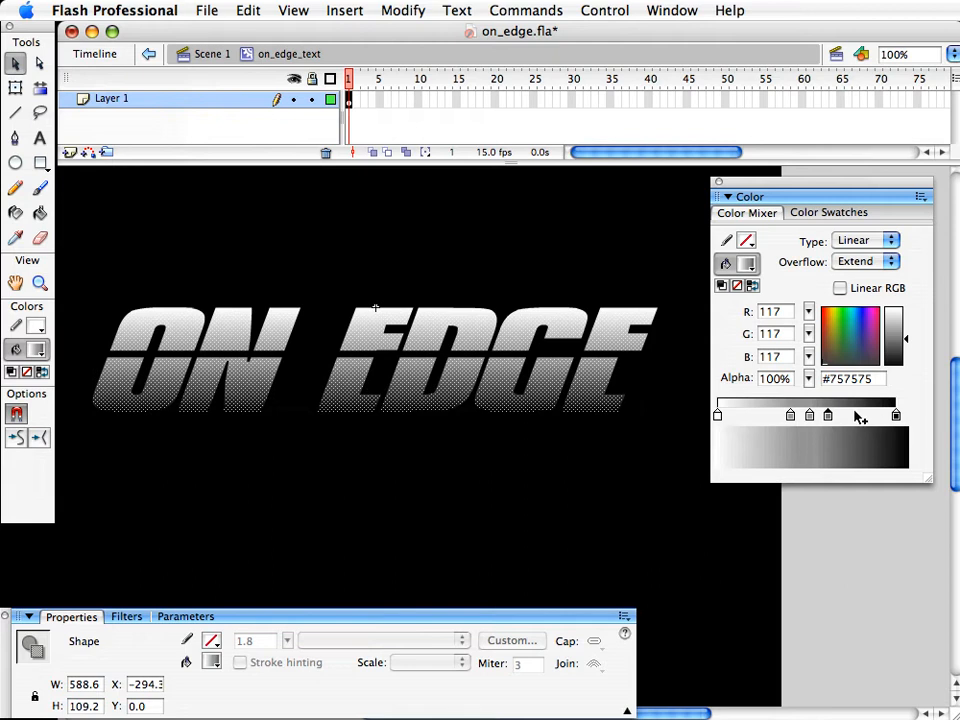
pyautogui.click(861, 414)
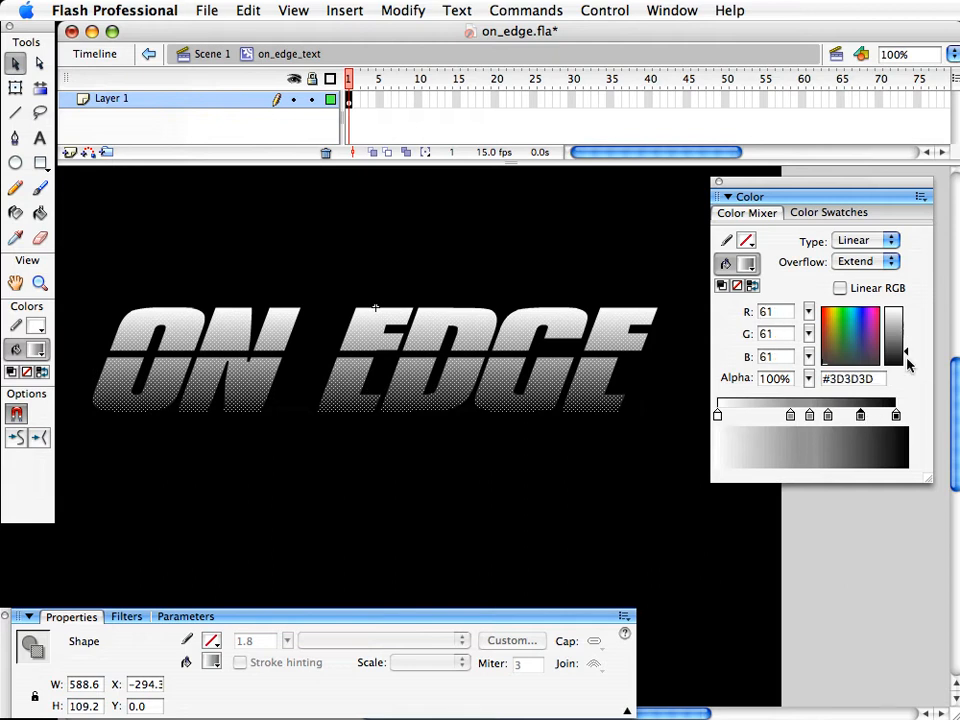
pyautogui.moveTo(907, 358); pyautogui.dragTo(907, 354)
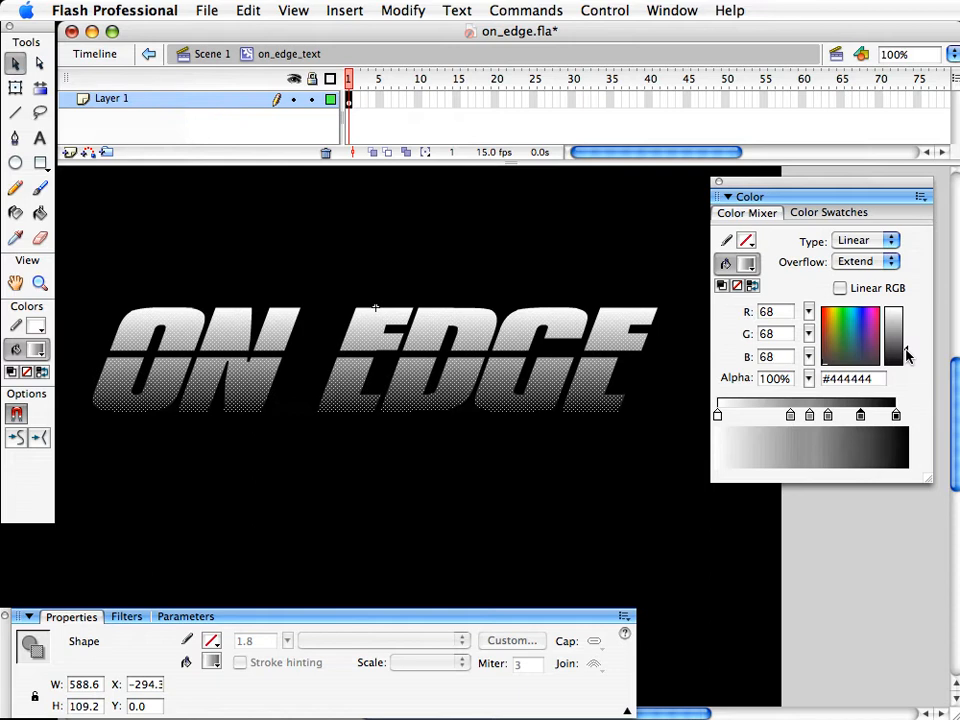
# Lighten the end stop of the letters' gradient to #999999 and deselect the letters
pyautogui.click(896, 416)
pyautogui.moveTo(909, 373); pyautogui.dragTo(909, 338)
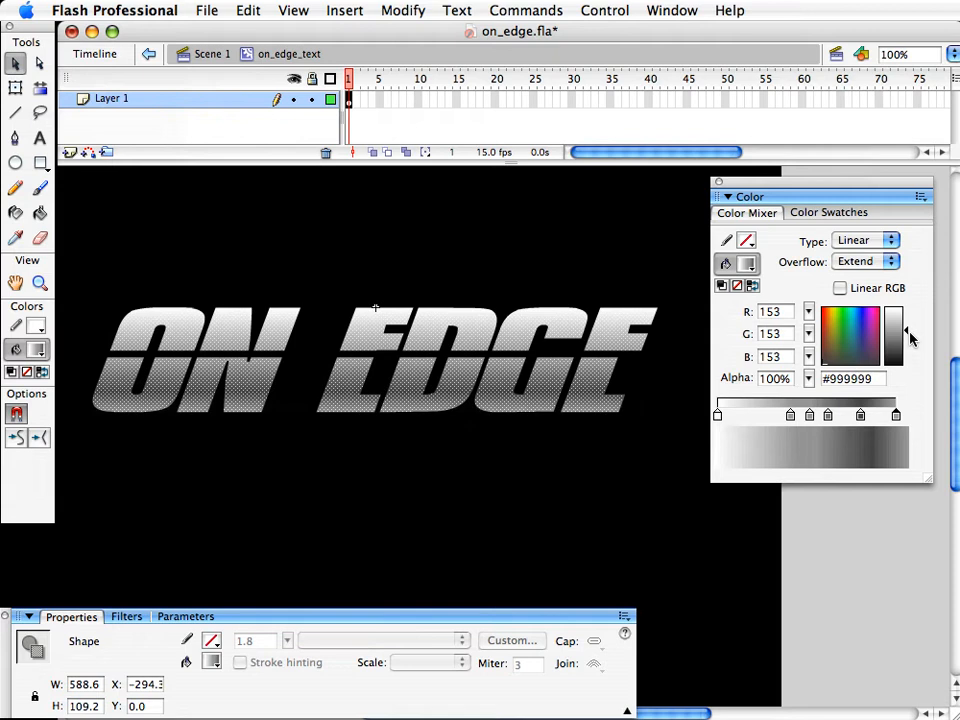
pyautogui.click(564, 480)
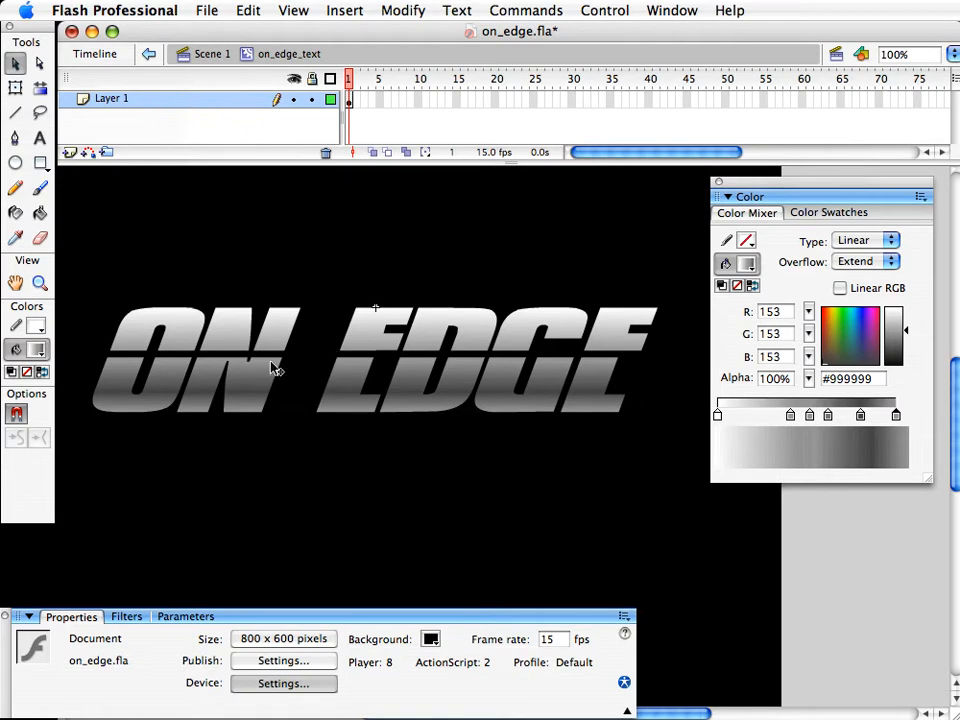
# Reselect all the ON EDGE letters and darken the #757575 gradient stop to #666666
pyautogui.moveTo(684, 255); pyautogui.dragTo(90, 546)
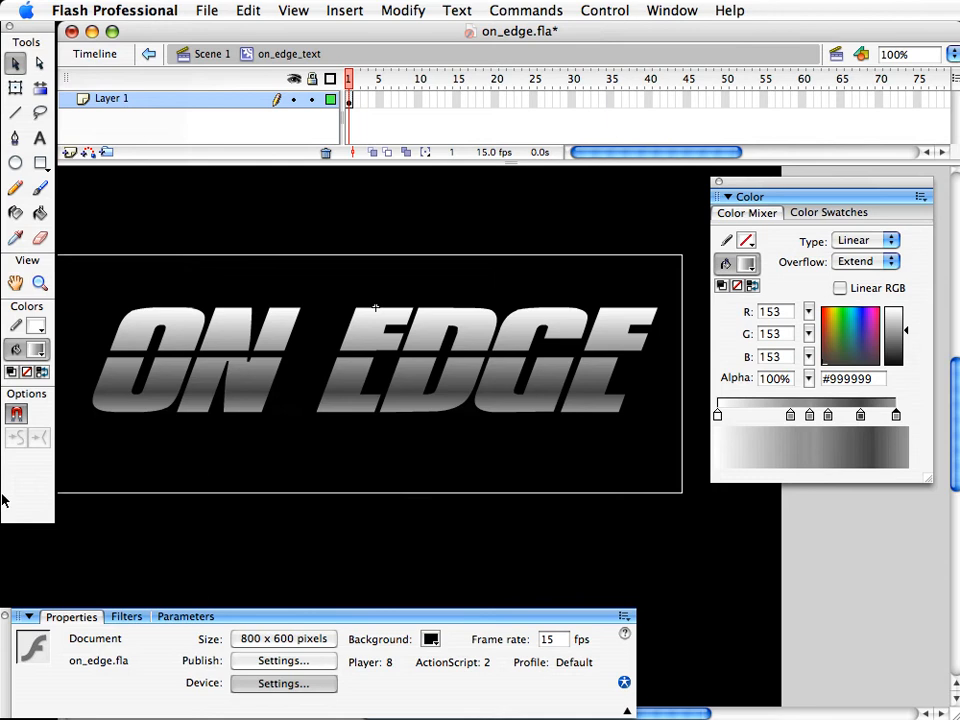
pyautogui.click(828, 416)
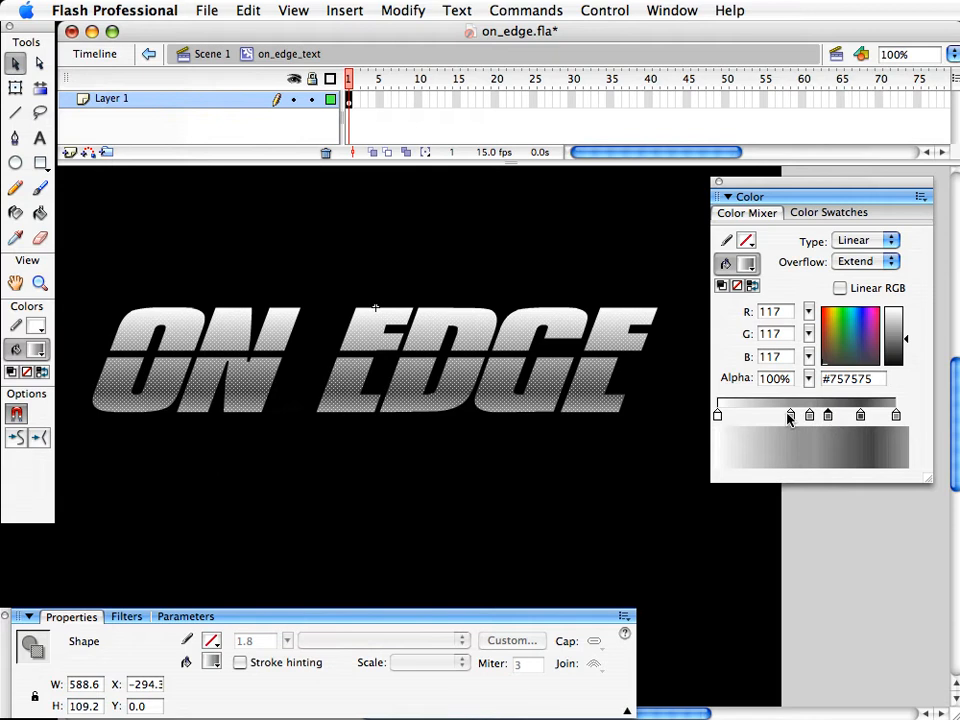
pyautogui.click(790, 415)
pyautogui.moveTo(907, 340); pyautogui.dragTo(906, 350)
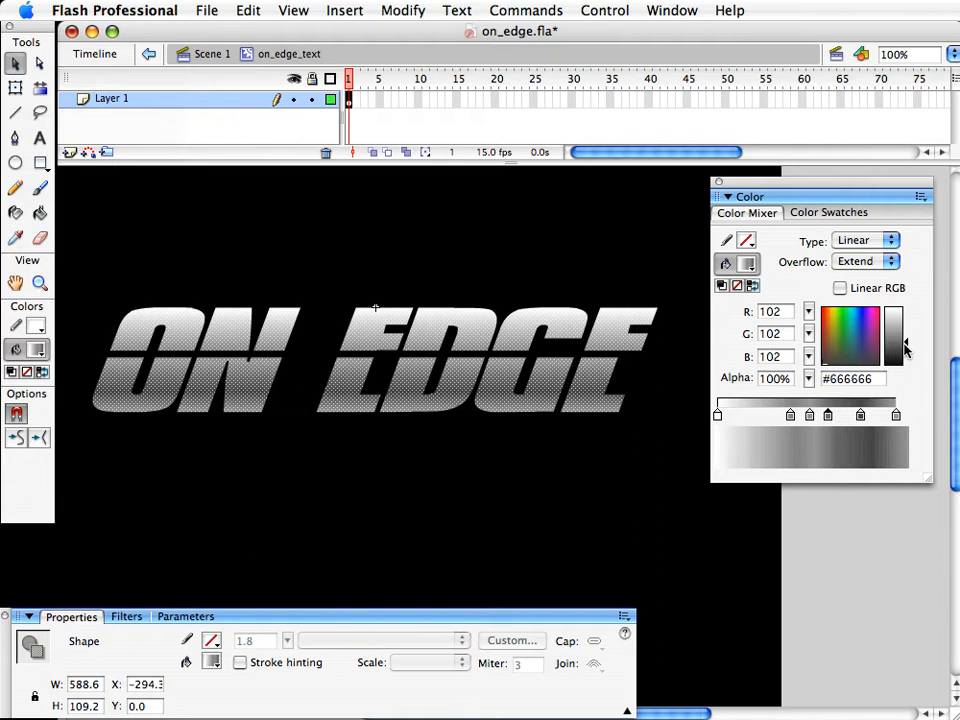
pyautogui.click(533, 481)
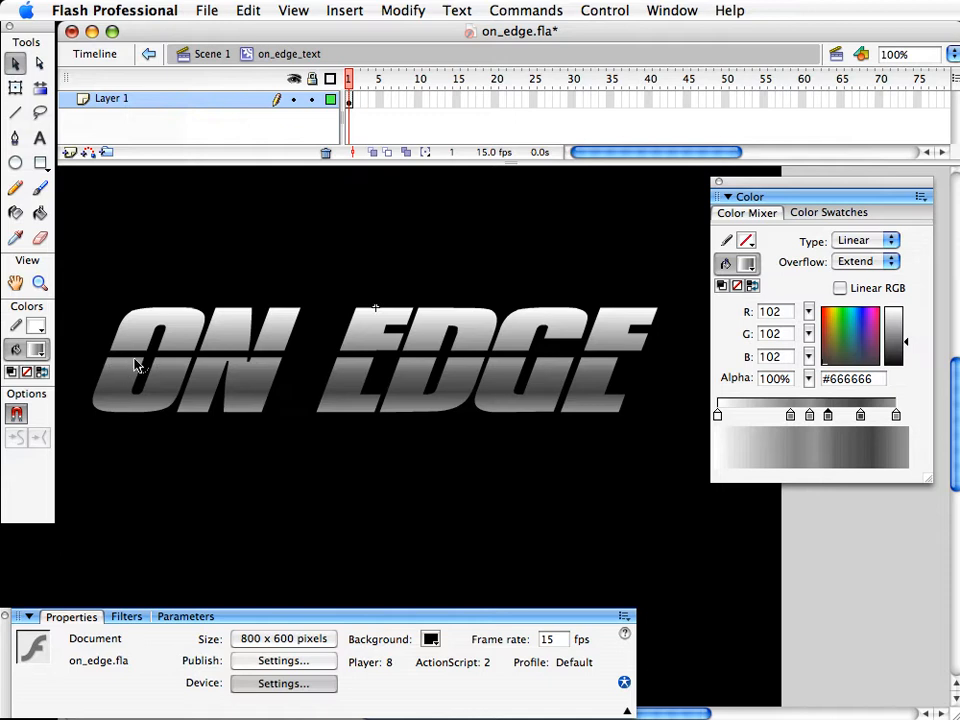
# Add two stops in the light part of the gradient on the letters' upper halves, setting the one nearer white to #9D9D9D
pyautogui.moveTo(90, 278); pyautogui.dragTo(709, 362)
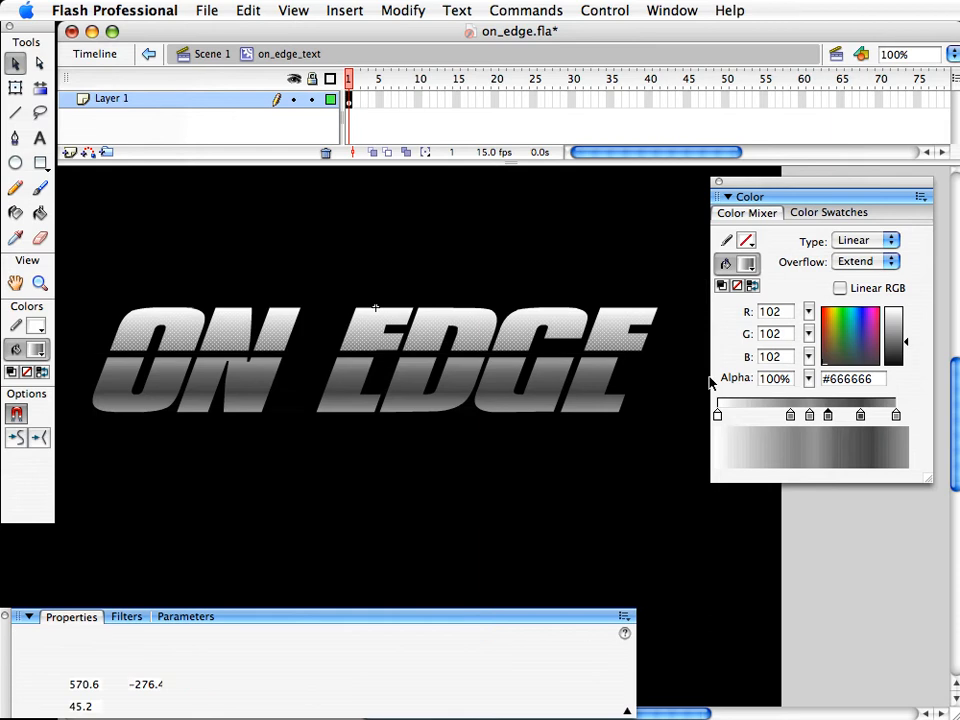
pyautogui.click(757, 414)
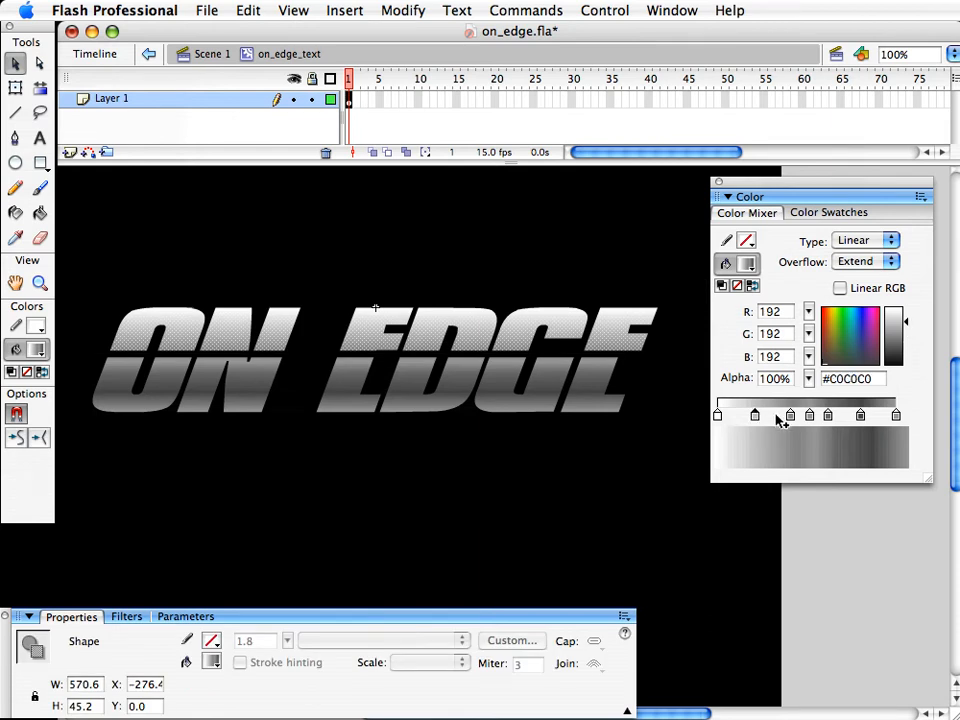
pyautogui.click(778, 414)
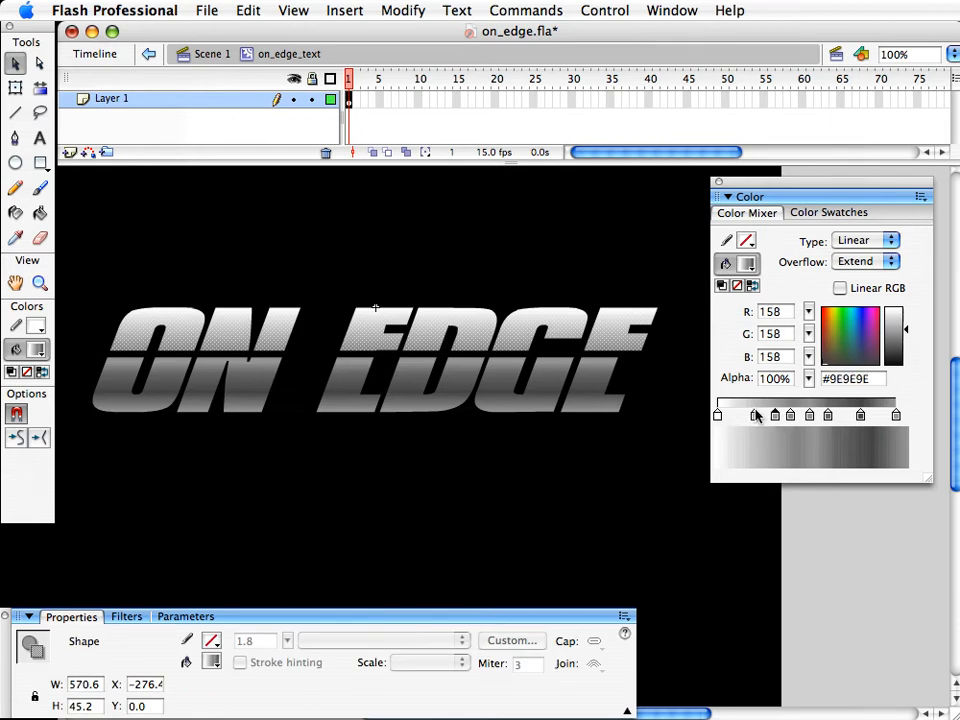
pyautogui.moveTo(903, 320); pyautogui.dragTo(907, 335)
pyautogui.click(596, 257)
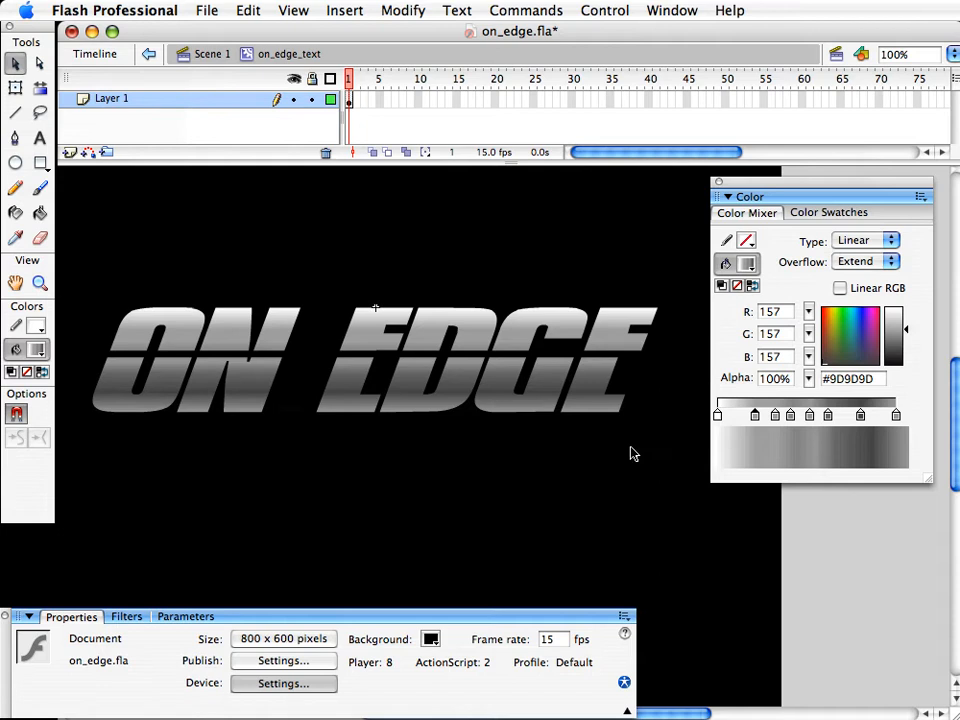
# Move the Color Mixer out of the way, return to Scene 1 and save the file
pyautogui.moveTo(755, 180); pyautogui.dragTo(958, 279)
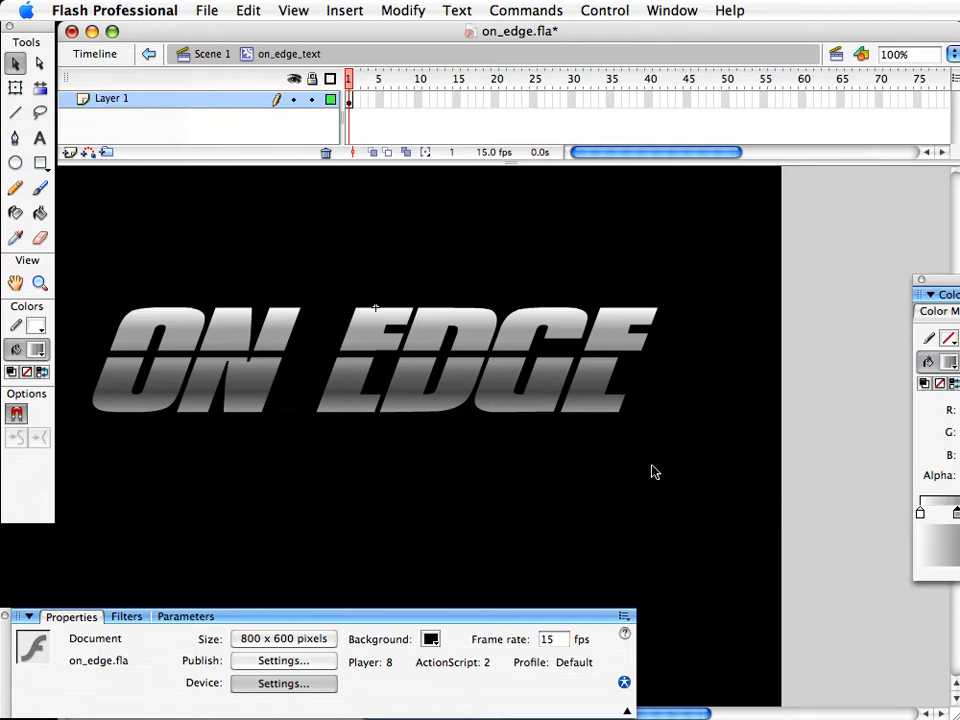
pyautogui.click(207, 55)
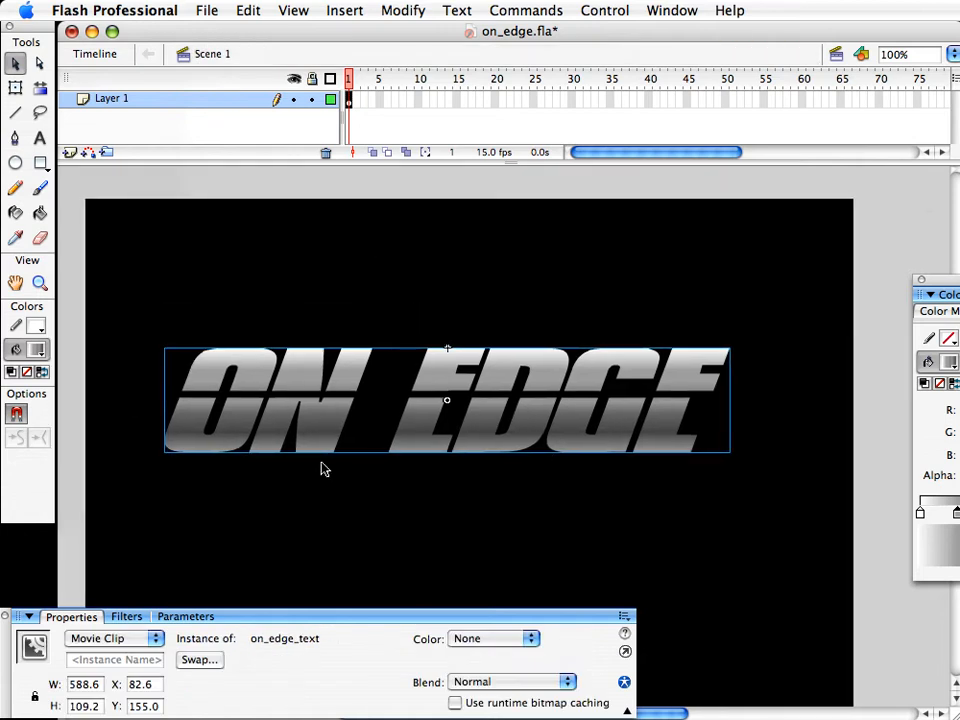
pyautogui.press('super+s')
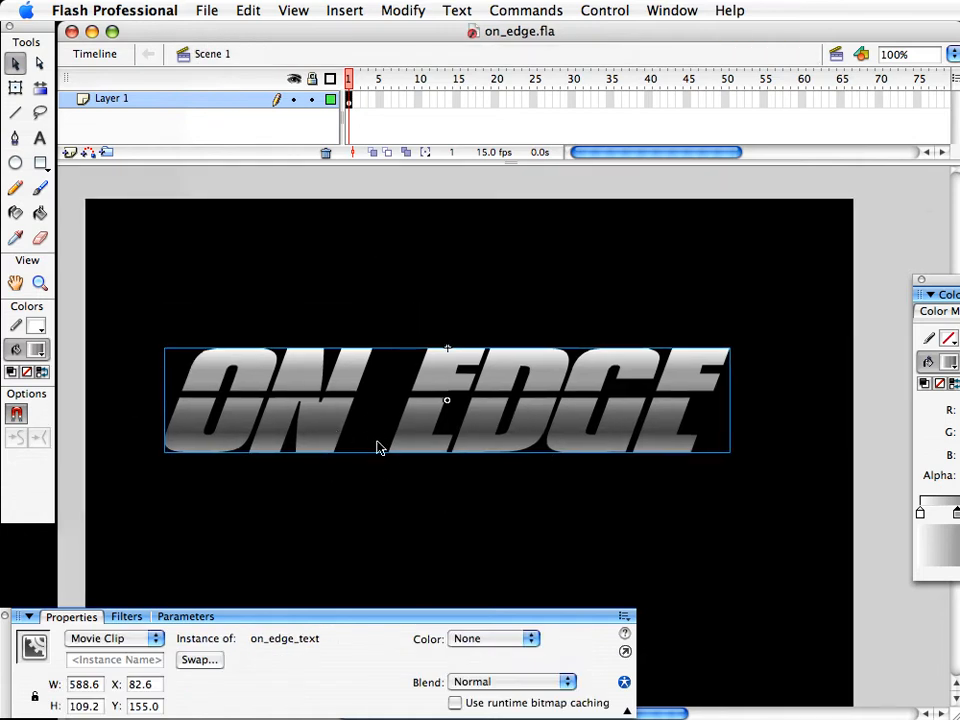
# Paste a second on_edge_text instance and place it just below the original at about X 72, Y 311
pyautogui.press('super+v')
pyautogui.scroll(3, 386, 454)
pyautogui.scroll(-5, 459, 506)
pyautogui.moveTo(361, 374); pyautogui.dragTo(291, 521)
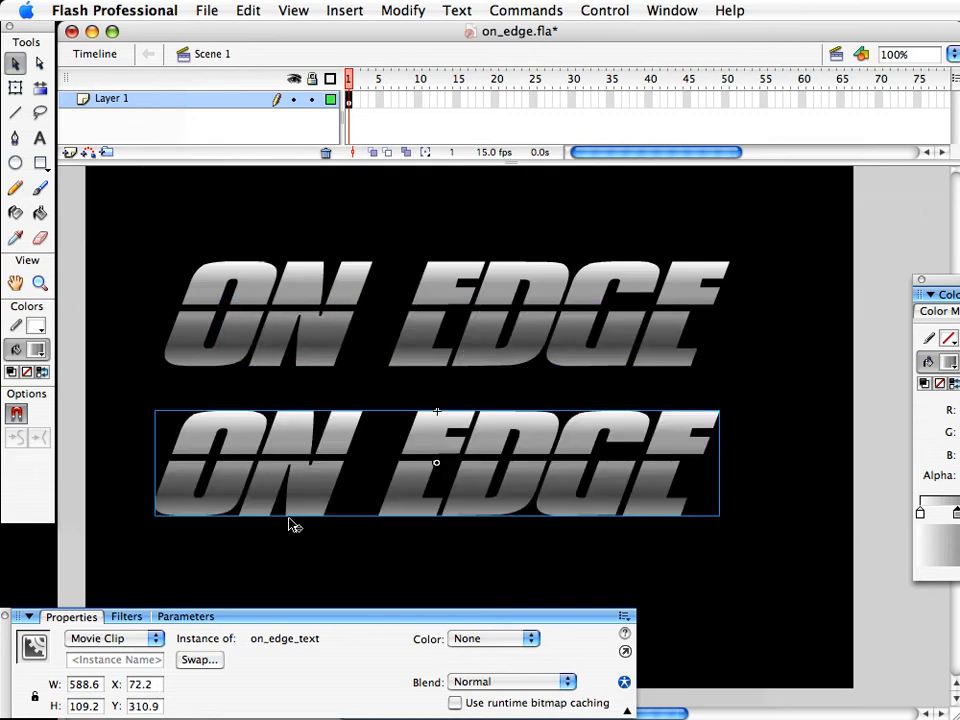
# Duplicate the lower instance's symbol under the name on_edge_text_stroke_only
pyautogui.click(400, 10)
pyautogui.moveTo(540, 131)
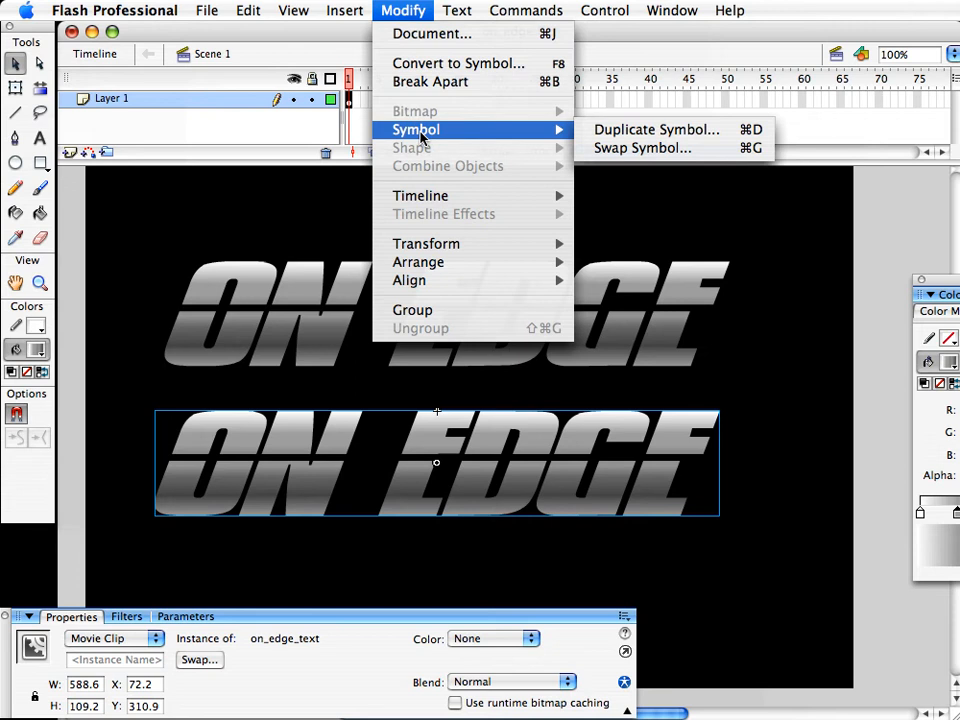
pyautogui.click(613, 130)
pyautogui.moveTo(831, 598); pyautogui.dragTo(516, 323)
pyautogui.click(617, 345)
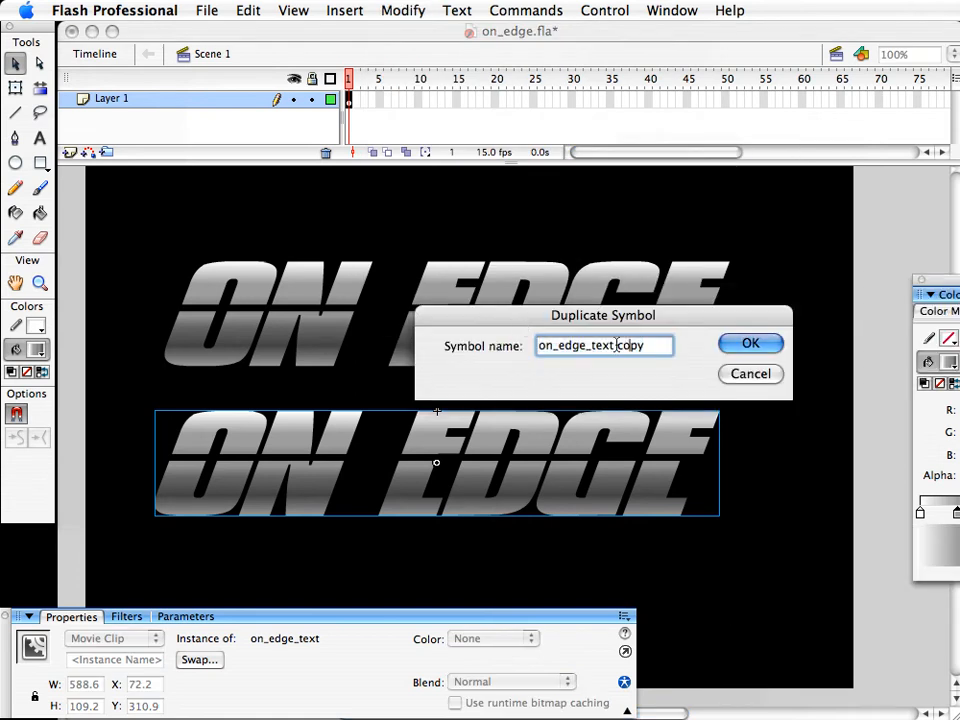
pyautogui.moveTo(617, 345); pyautogui.dragTo(729, 354)
pyautogui.press('BackSpace')
pyautogui.press('BackSpace')
pyautogui.write('_str')
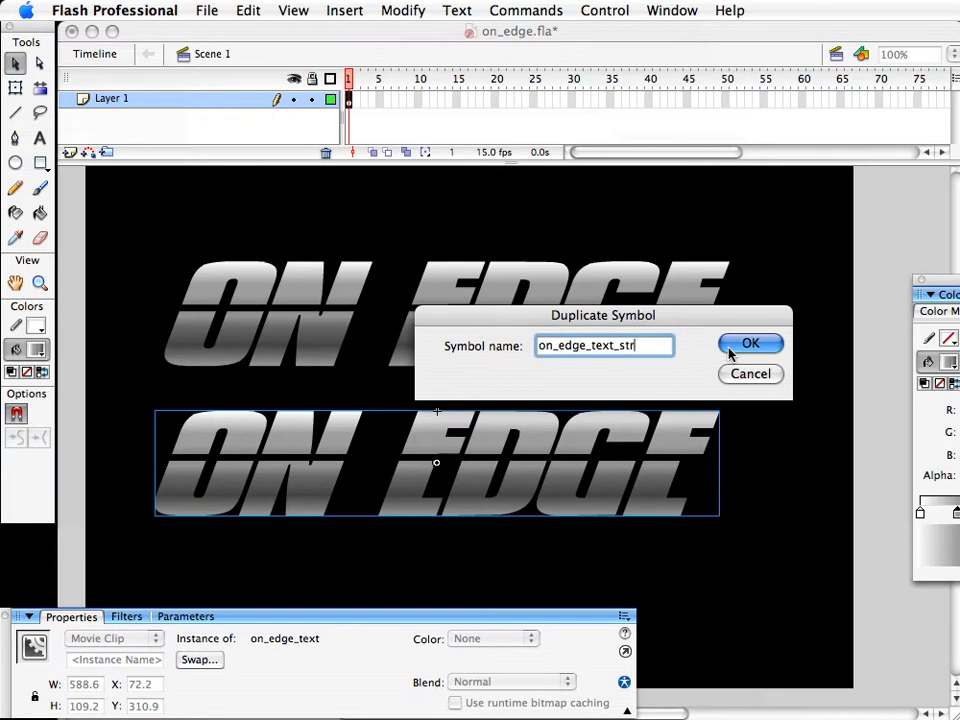
pyautogui.write('oke_on')
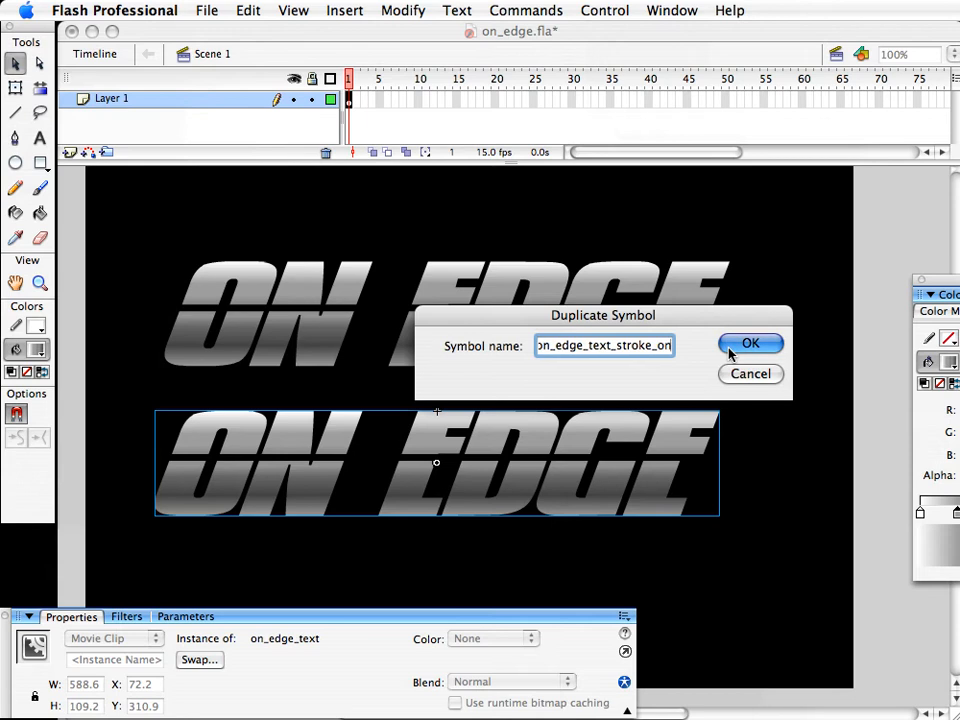
pyautogui.write('ly')
pyautogui.click(750, 344)
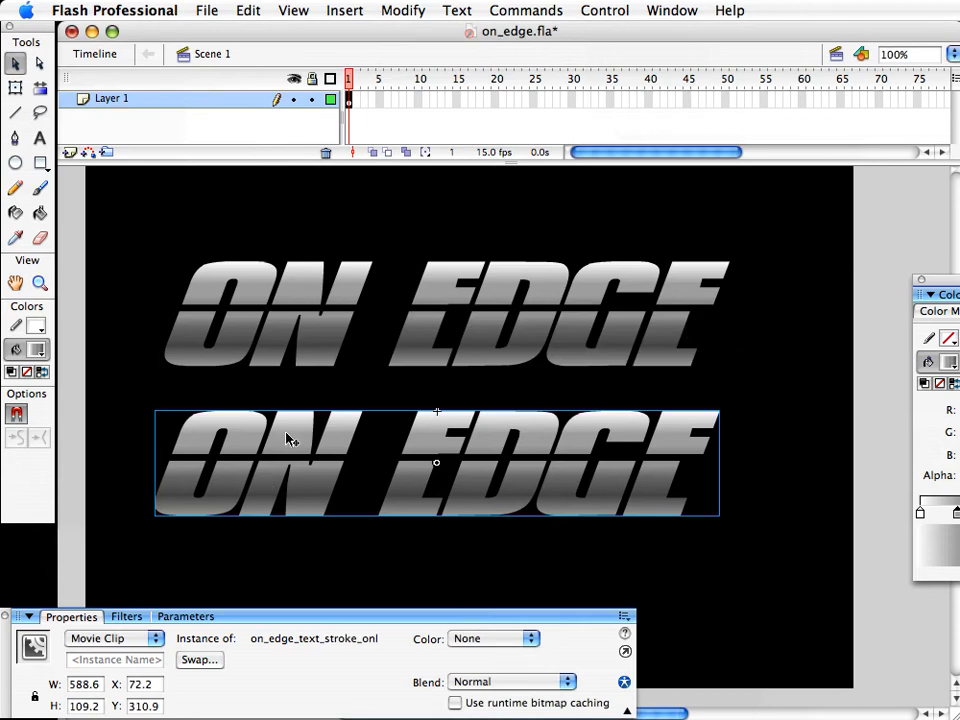
# Edit the on_edge_text_stroke_only clip and outline every letter piece with a white solid 1.8 stroke using the Ink Bottle
pyautogui.doubleClick(287, 438)
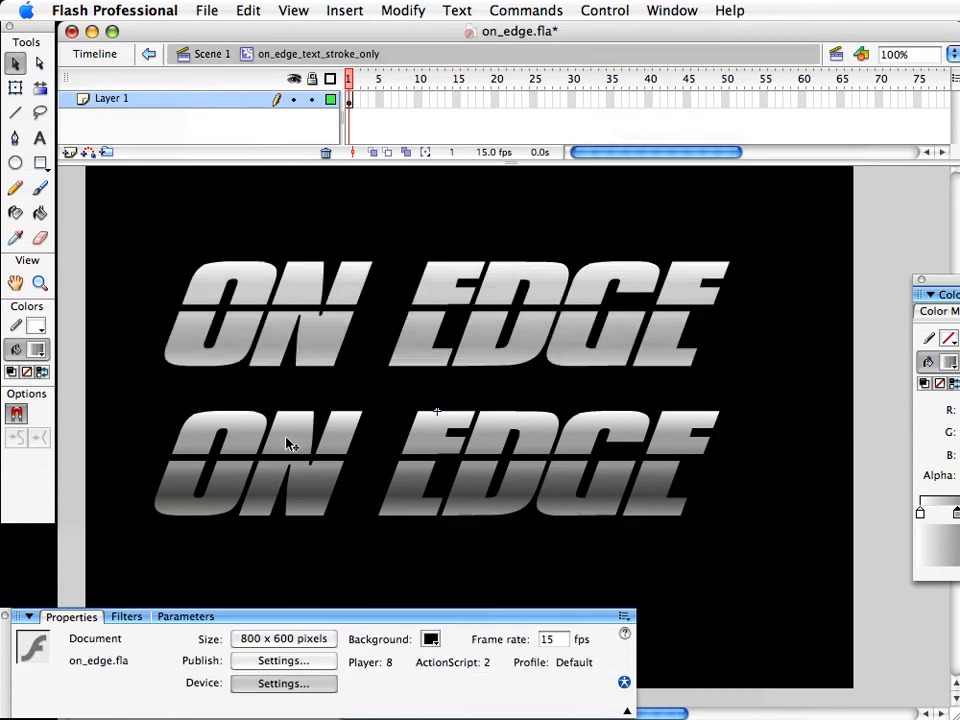
pyautogui.click(17, 213)
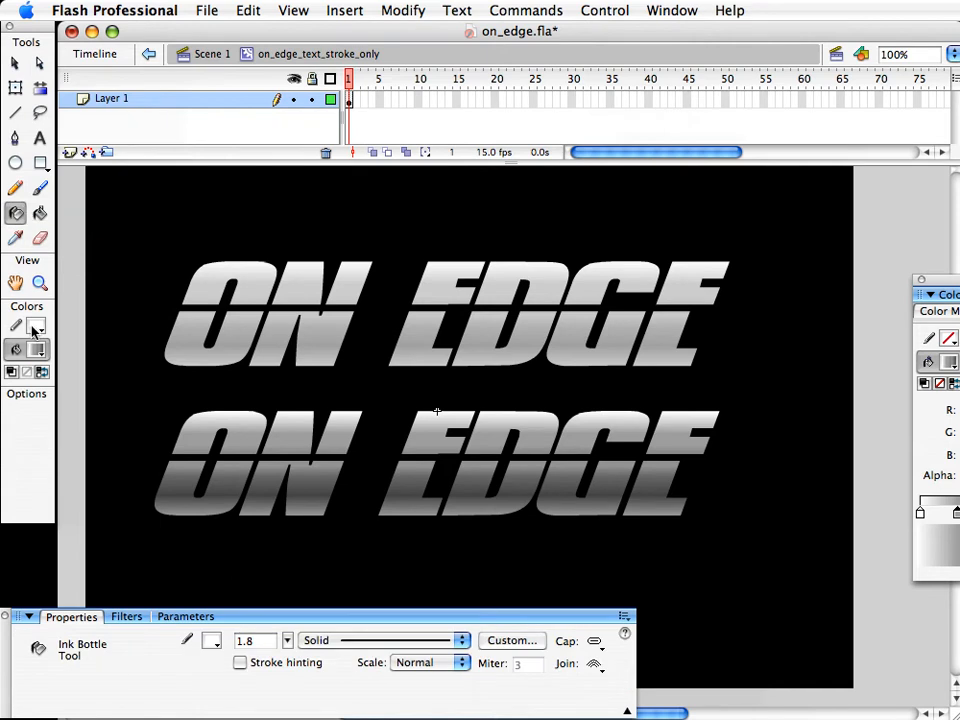
pyautogui.click(212, 434)
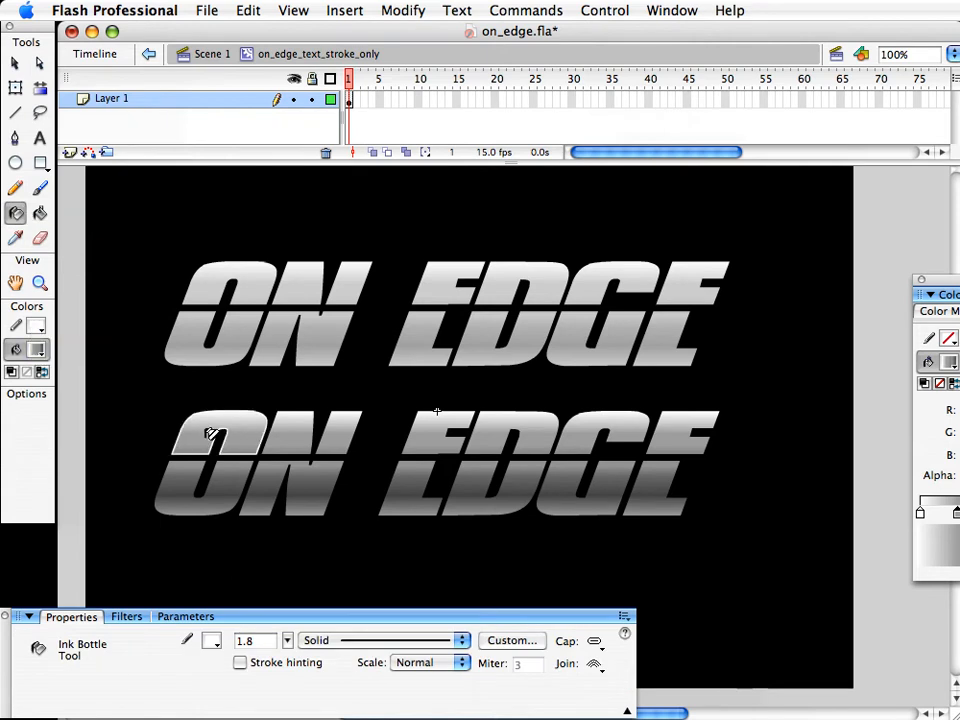
pyautogui.click(190, 477)
pyautogui.click(281, 421)
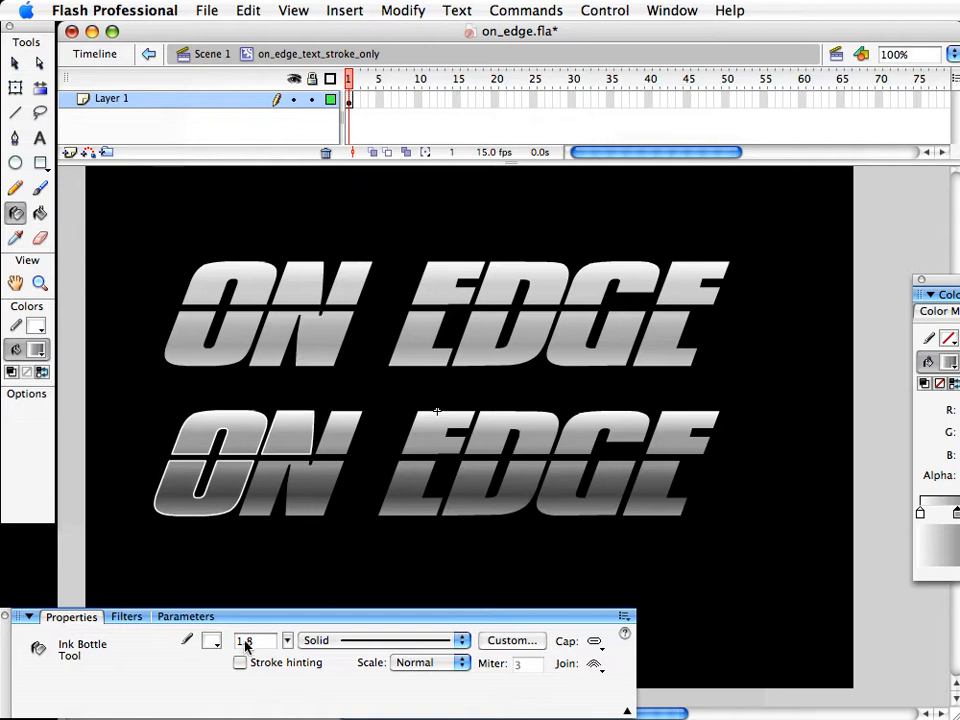
pyautogui.click(268, 505)
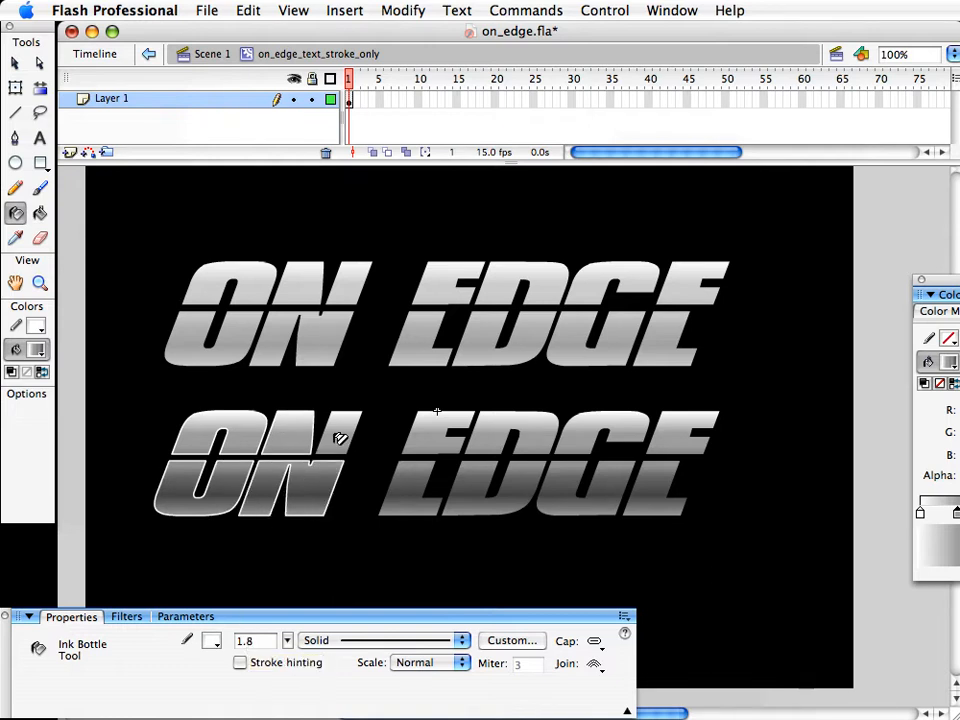
pyautogui.click(339, 435)
pyautogui.click(400, 477)
pyautogui.click(442, 412)
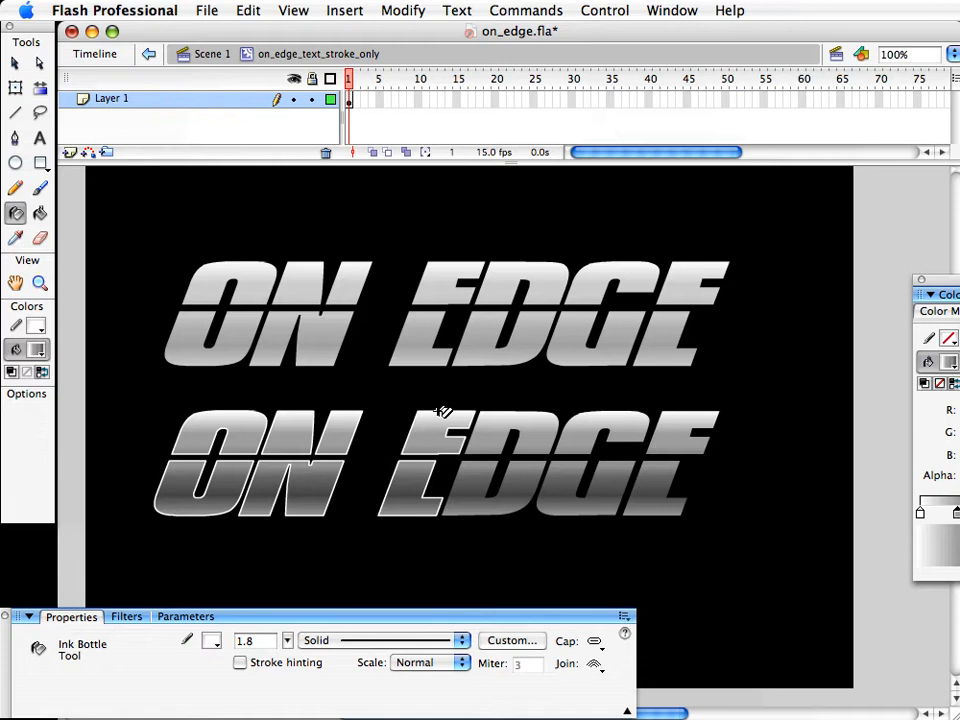
pyautogui.click(489, 495)
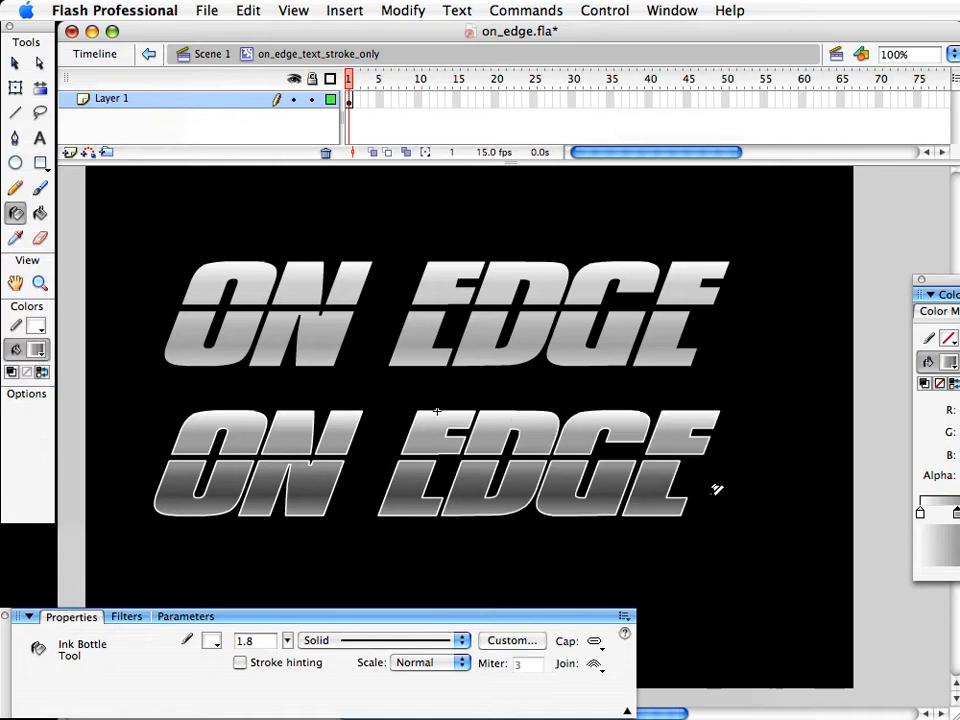
# Delete the gradient fills of the ON EDGE letter pieces inside on_edge_text_stroke_only, keeping their white outlines
pyautogui.press('v')
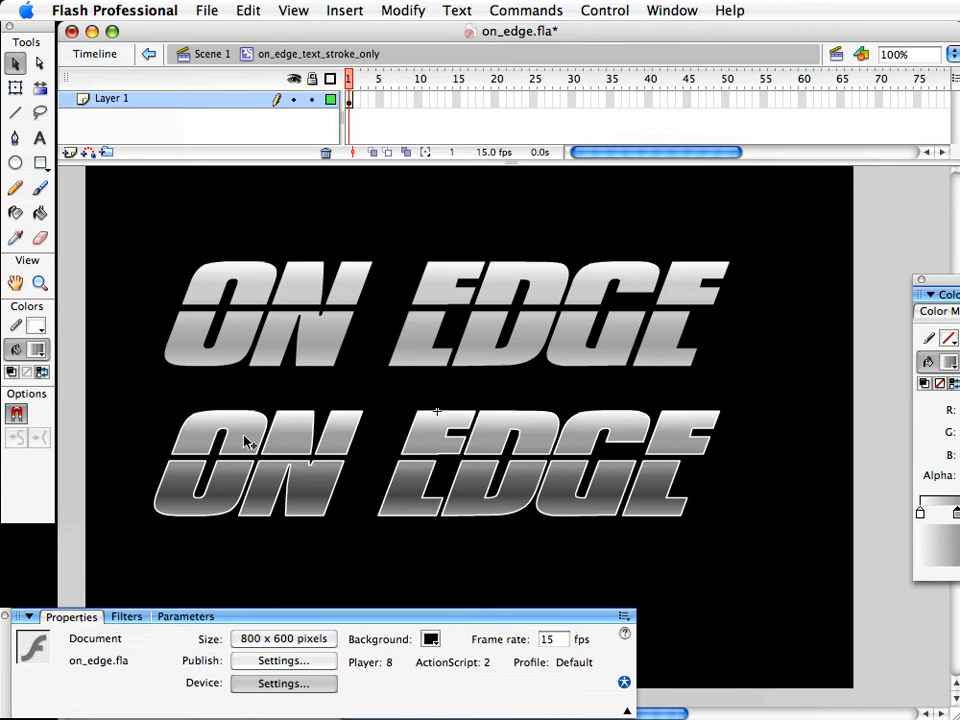
pyautogui.click(245, 441)
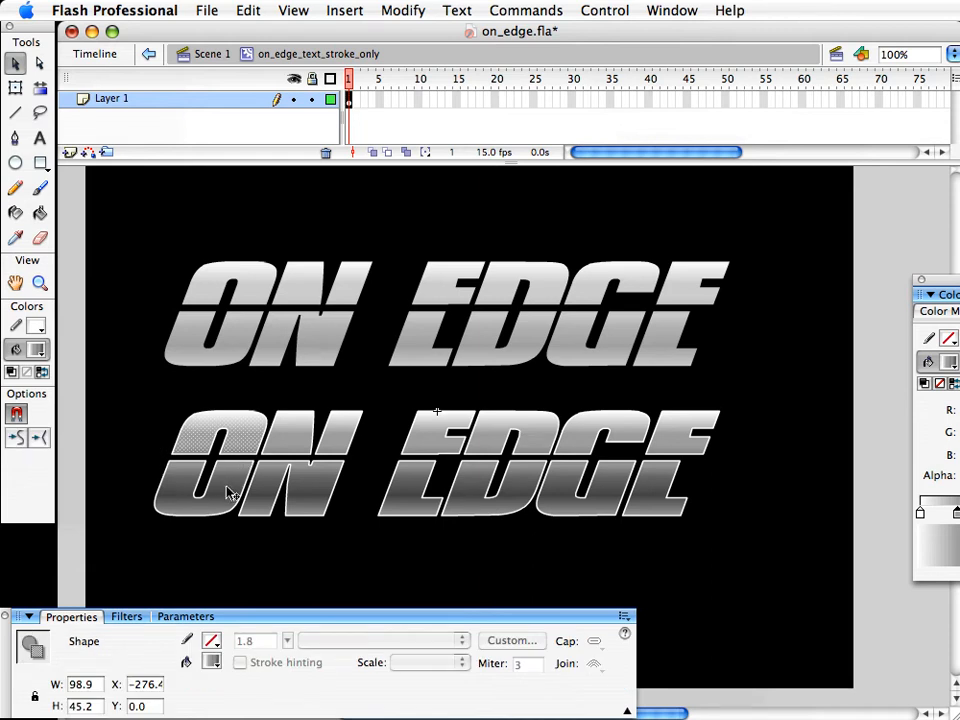
pyautogui.keyDown('shift'); pyautogui.click(229, 493); pyautogui.keyUp('shift')
pyautogui.keyDown('shift'); pyautogui.click(263, 486); pyautogui.keyUp('shift')
pyautogui.keyDown('shift'); pyautogui.click(287, 438); pyautogui.keyUp('shift')
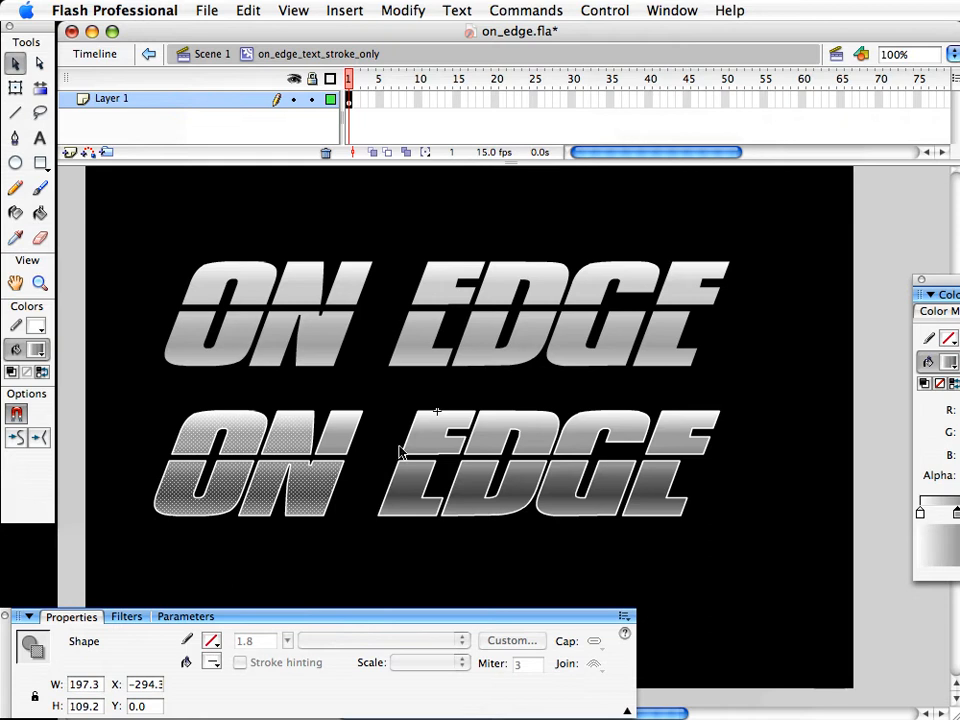
pyautogui.keyDown('shift'); pyautogui.click(419, 437); pyautogui.keyUp('shift')
pyautogui.keyDown('shift'); pyautogui.click(478, 497); pyautogui.keyUp('shift')
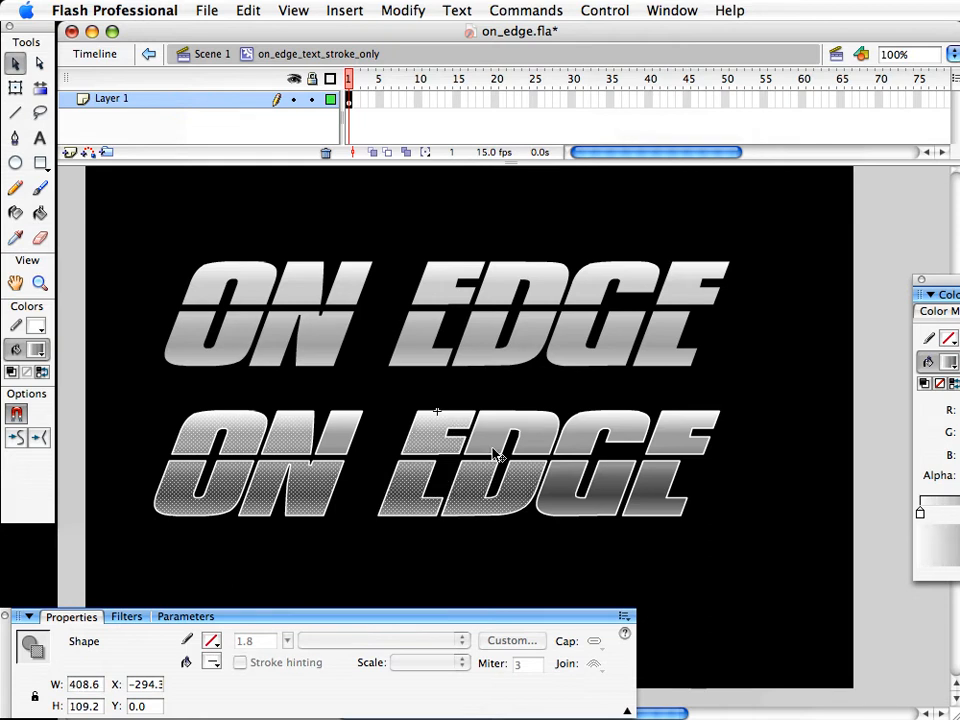
pyautogui.keyDown('shift'); pyautogui.click(500, 447); pyautogui.keyUp('shift')
pyautogui.keyDown('shift'); pyautogui.click(582, 433); pyautogui.keyUp('shift')
pyautogui.keyDown('shift'); pyautogui.click(617, 478); pyautogui.keyUp('shift')
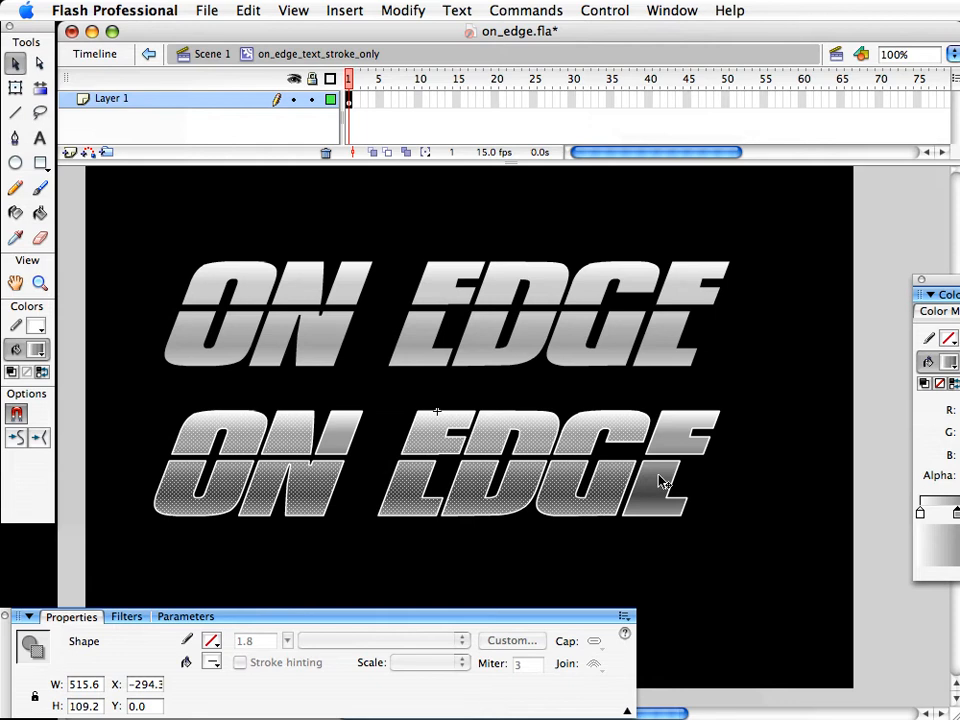
pyautogui.keyDown('shift'); pyautogui.click(660, 480); pyautogui.keyUp('shift')
pyautogui.keyDown('shift'); pyautogui.click(686, 433); pyautogui.keyUp('shift')
pyautogui.press('Delete')
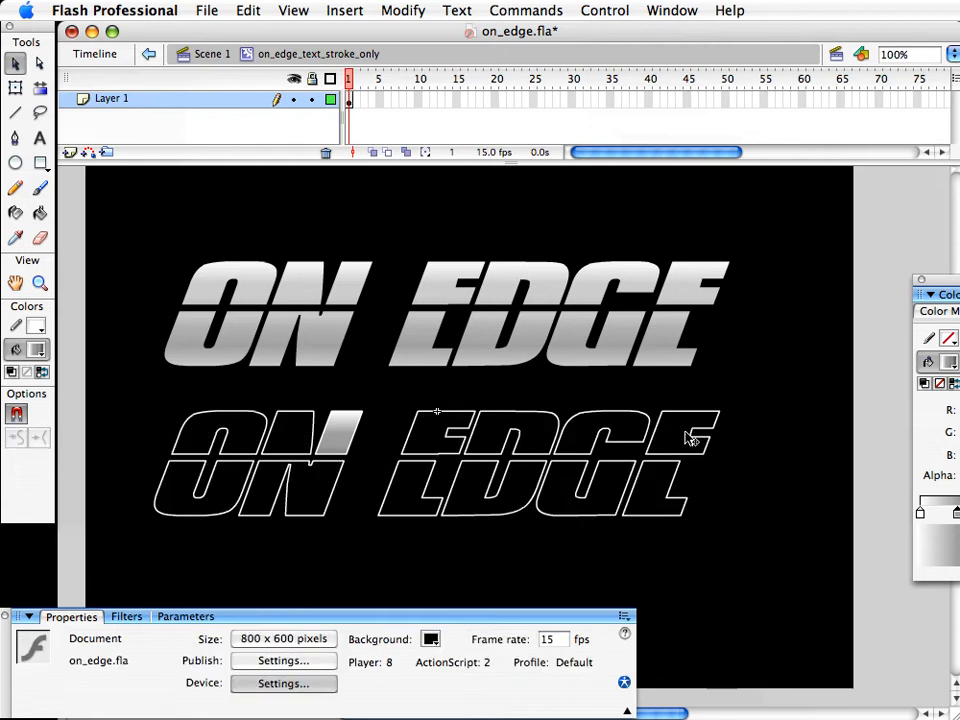
# Delete the remaining gradient fill in the upper piece of the N and save the file
pyautogui.click(338, 440)
pyautogui.click(334, 440)
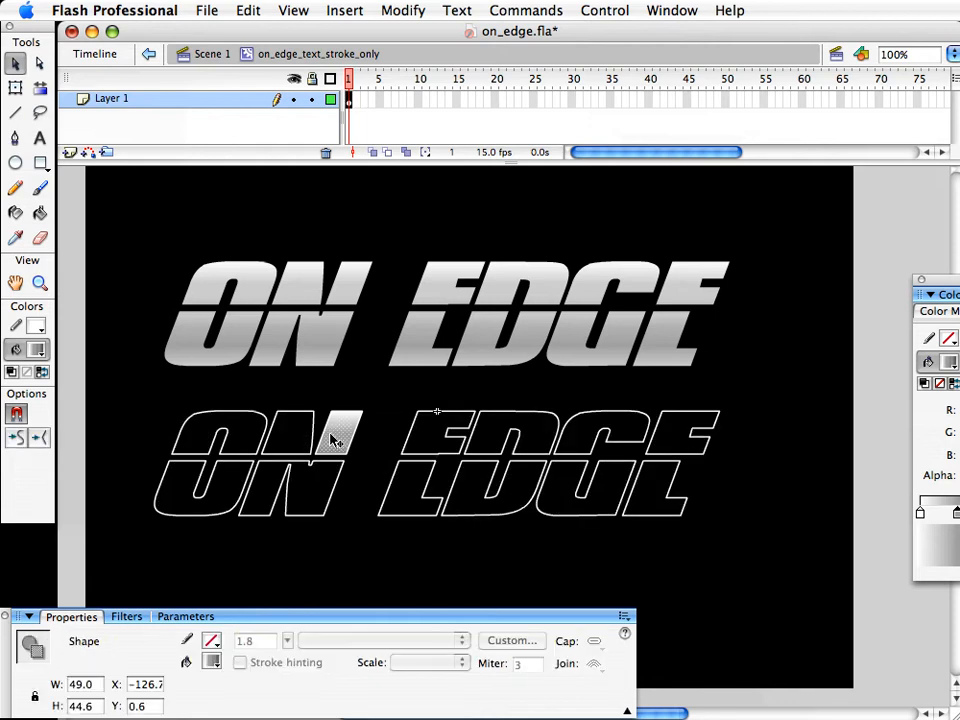
pyautogui.press('Delete')
pyautogui.press('super+s')
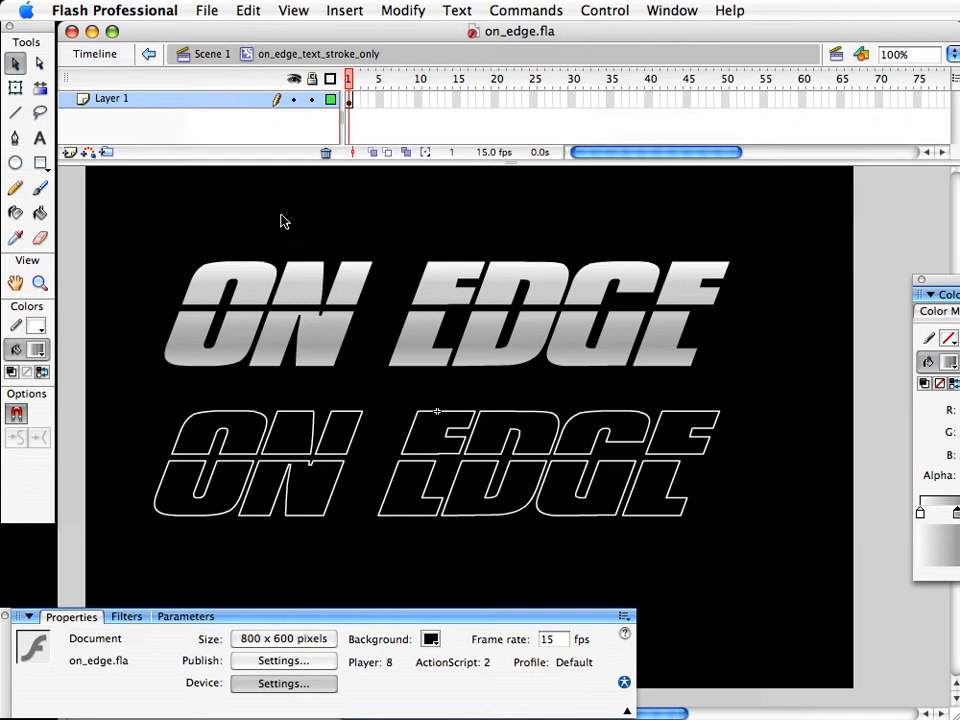
# Return to Scene 1 and move both ON EDGE instances up together to about X 90, Y 88
pyautogui.click(209, 56)
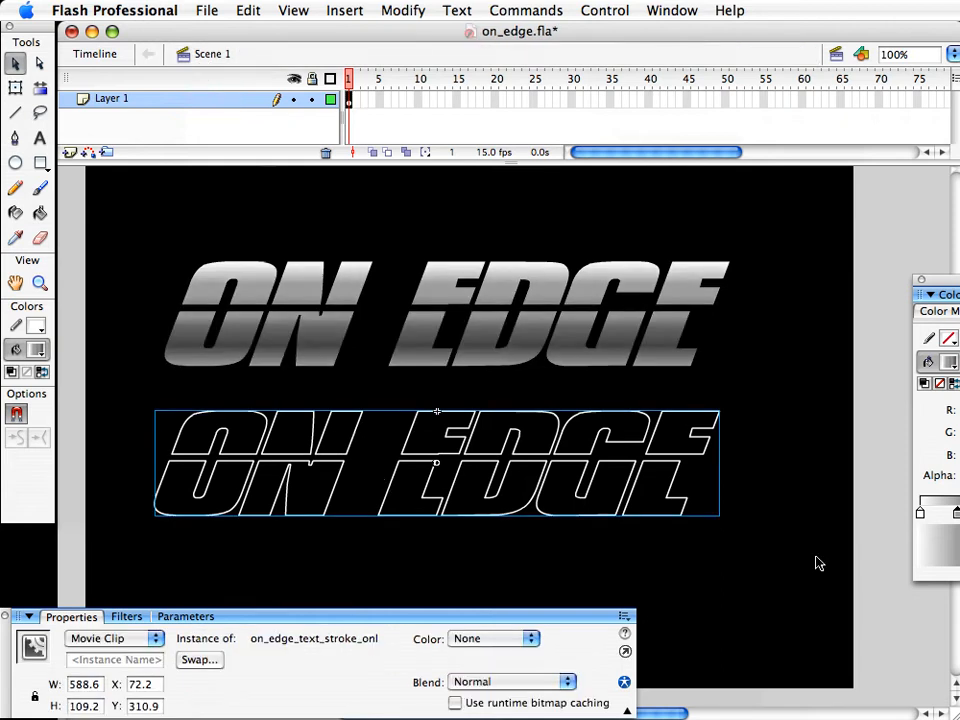
pyautogui.press('super+a')
pyautogui.moveTo(310, 349); pyautogui.dragTo(328, 283)
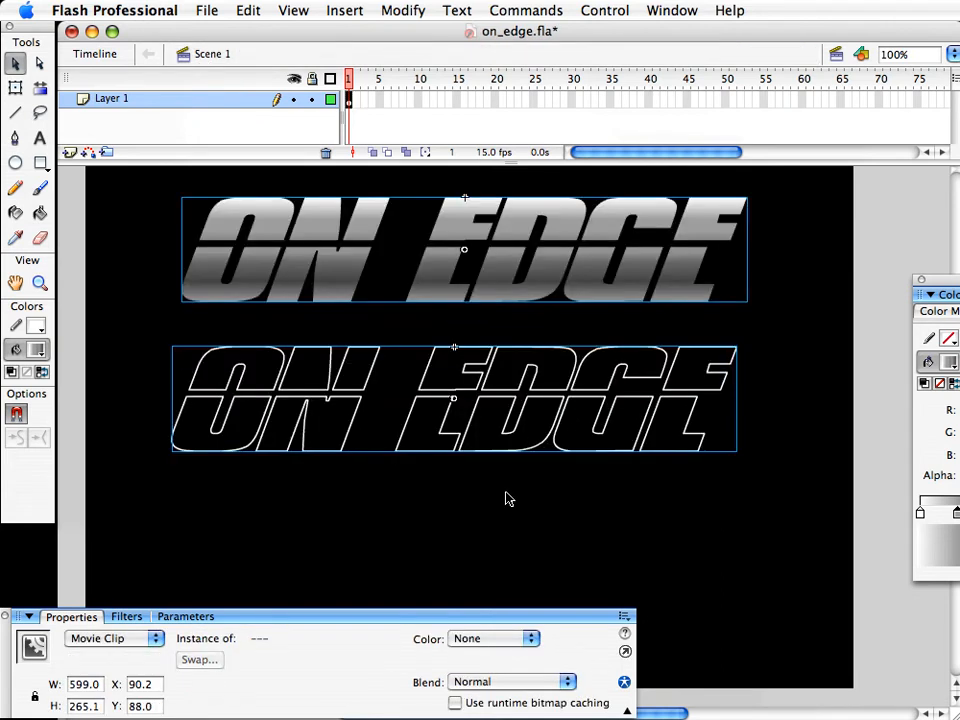
pyautogui.click(506, 493)
# Place a copy of the outlined ON EDGE instance below the original at about X 71, Y 384
pyautogui.click(439, 455)
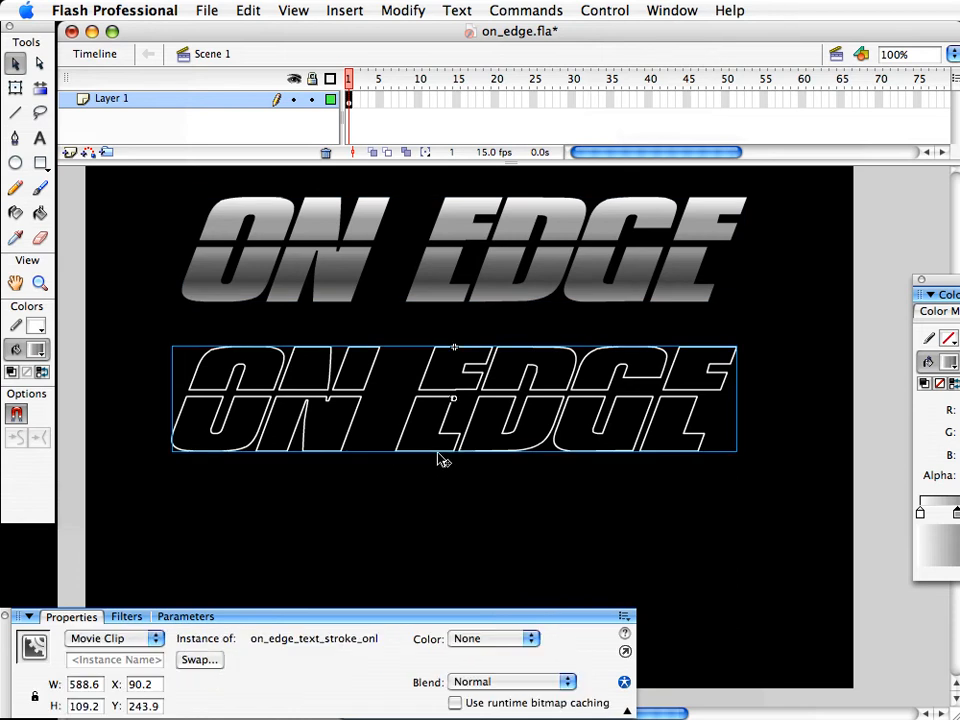
pyautogui.moveTo(439, 459); pyautogui.dragTo(367, 580)
pyautogui.hotkey('shift', 'Right')
pyautogui.hotkey('shift', 'Down')
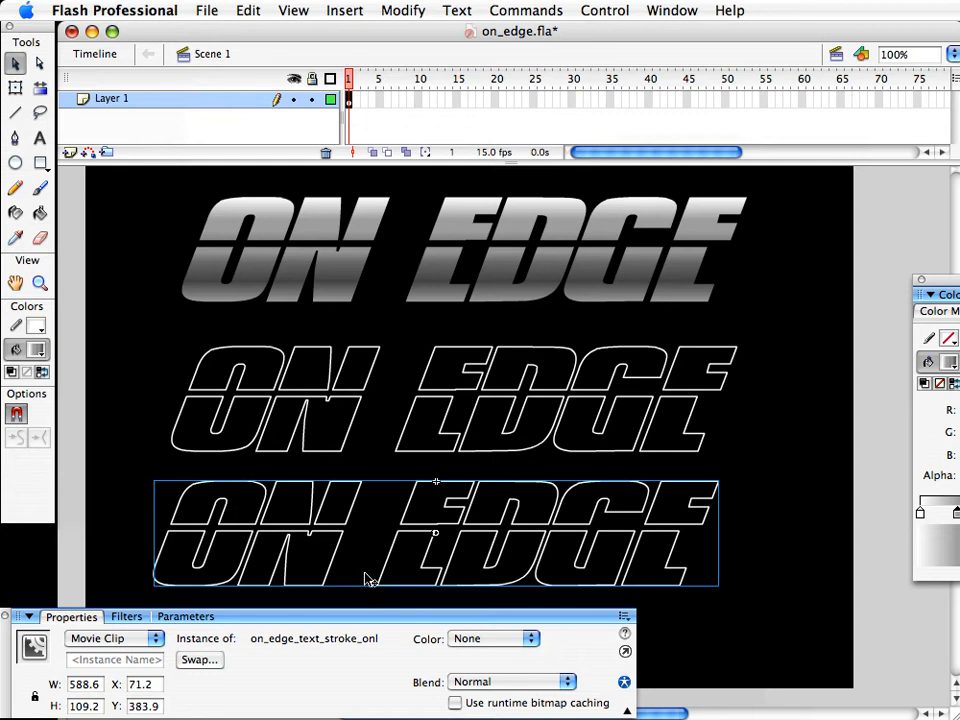
# Duplicate the lowest instance's symbol under the name on_edge_text_stroke_animation
pyautogui.click(392, 8)
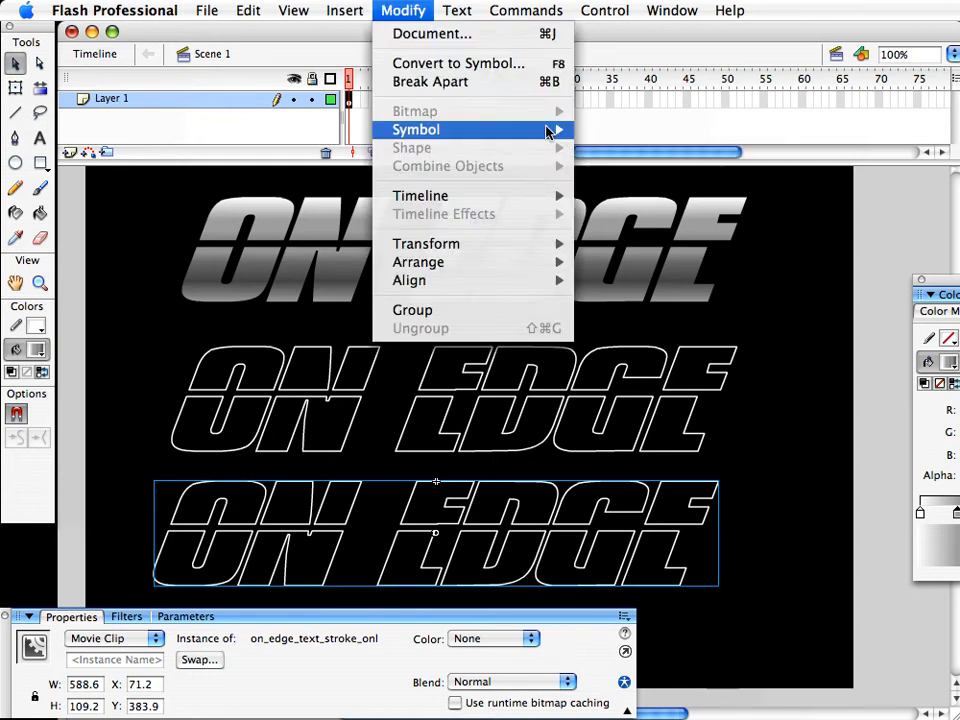
pyautogui.click(653, 129)
pyautogui.moveTo(843, 597)
pyautogui.mouseDown()
pyautogui.moveTo(843, 539)
pyautogui.moveTo(453, 307)
pyautogui.mouseUp()
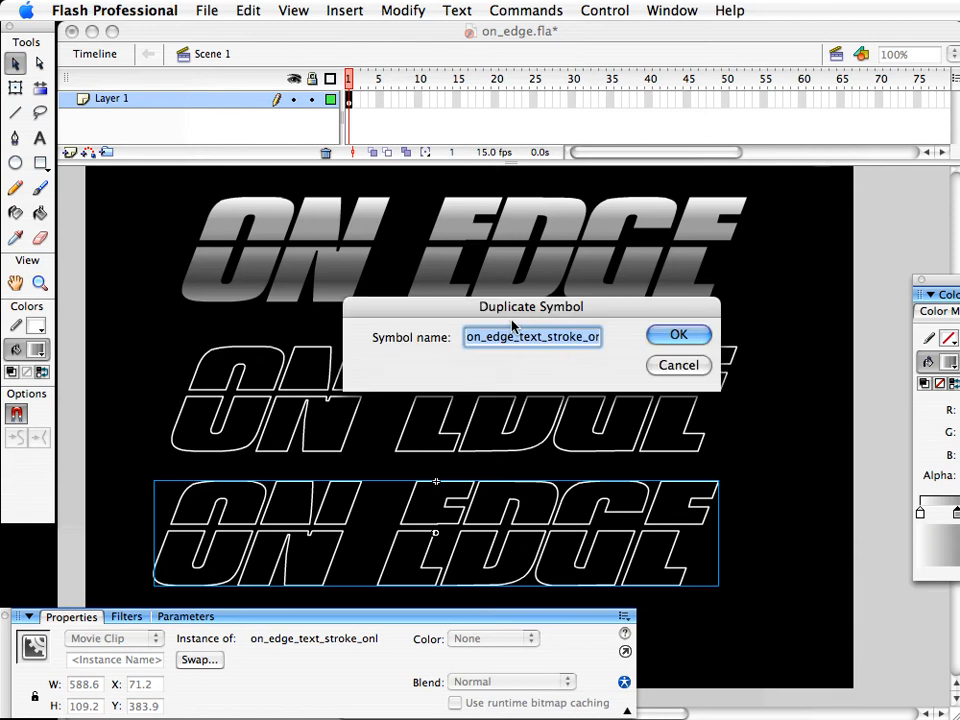
pyautogui.click(590, 338)
pyautogui.hotkey('shift', 'End')
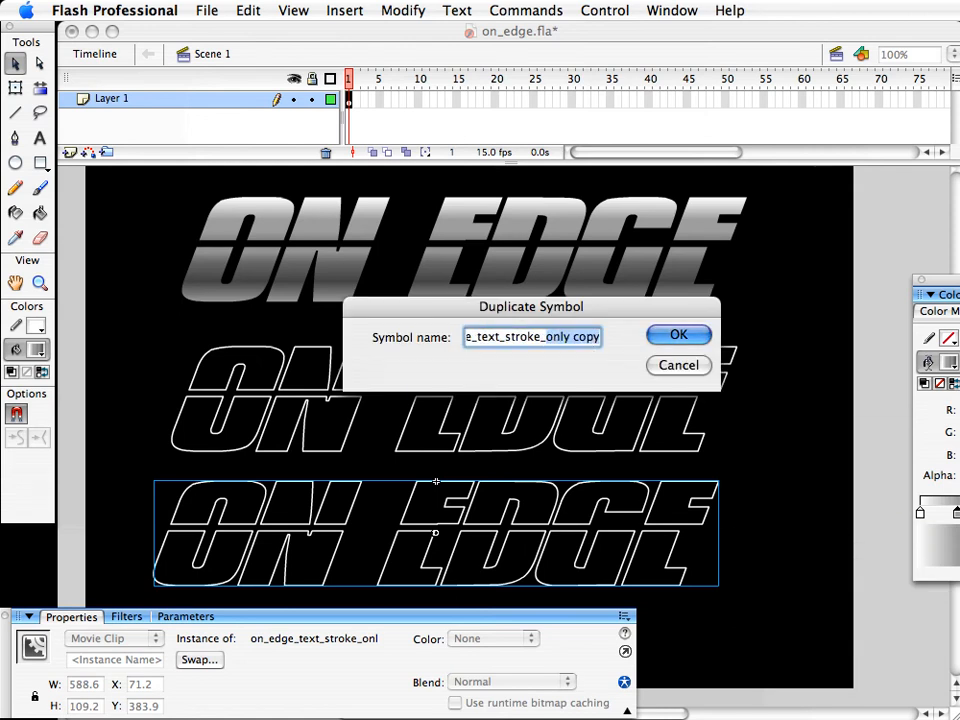
pyautogui.write('_animation')
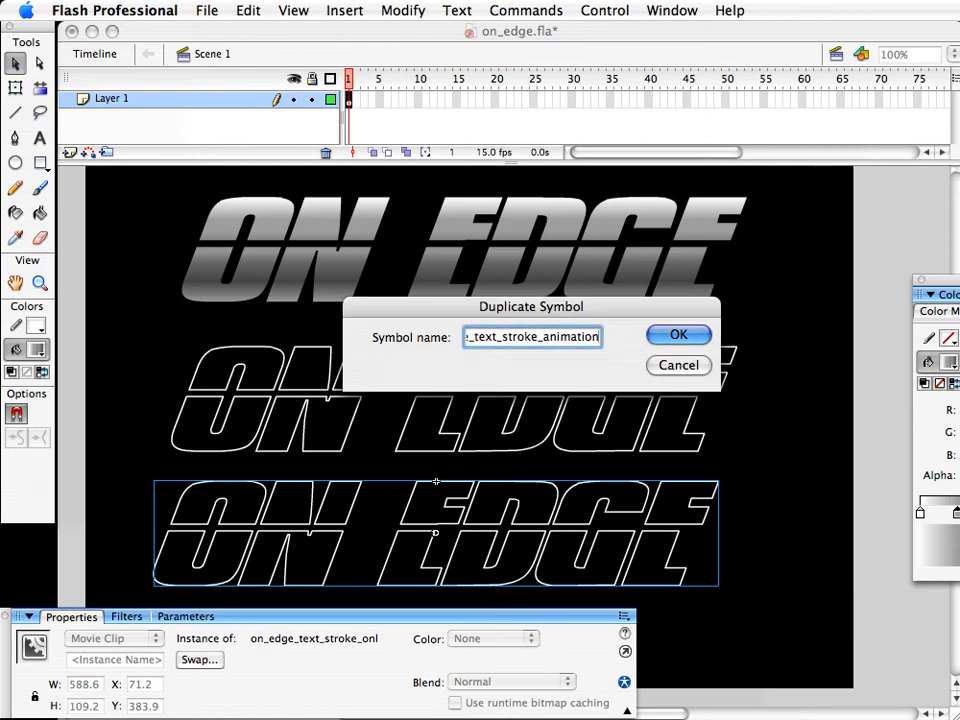
pyautogui.press('Return')
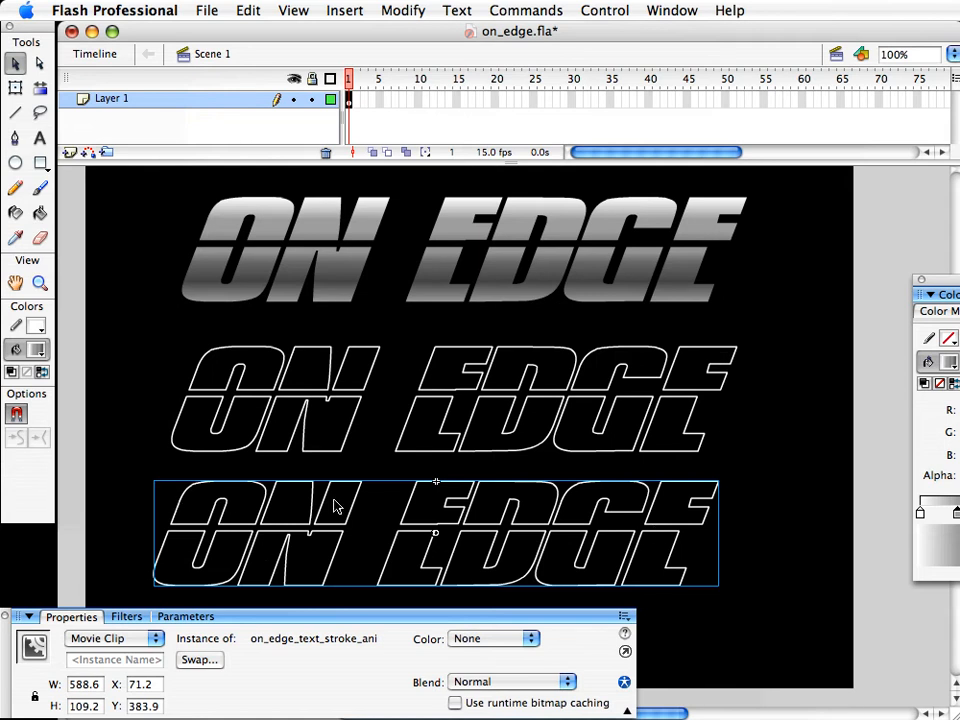
# Look inside the stroke animation clip, return to Scene 1 and move the gradient ON EDGE instance to about X 111, Y 105
pyautogui.doubleClick(213, 540)
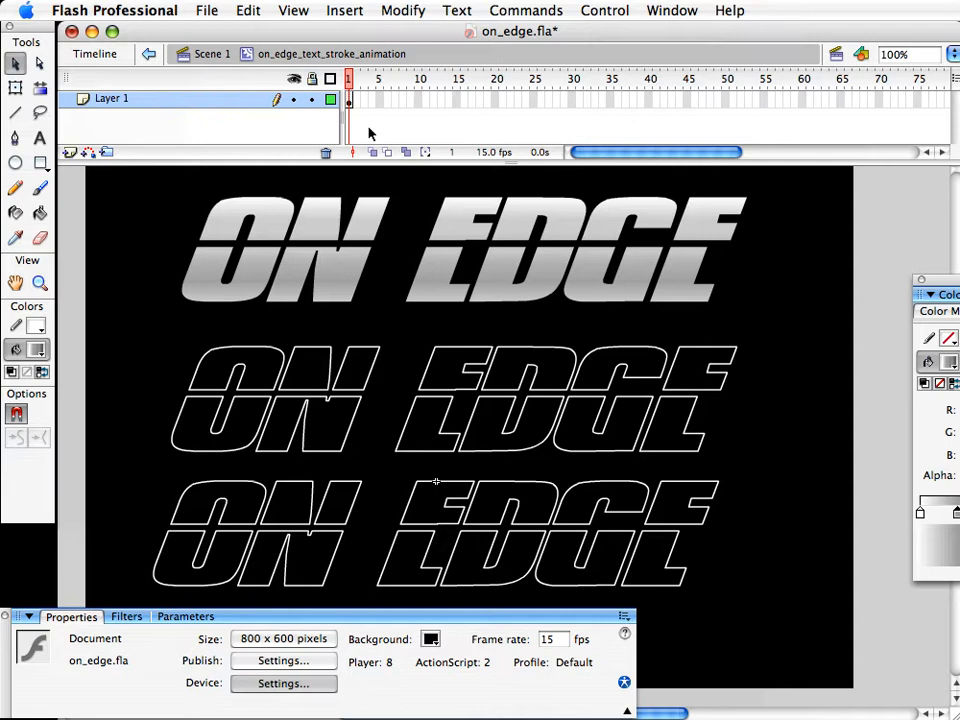
pyautogui.click(193, 51)
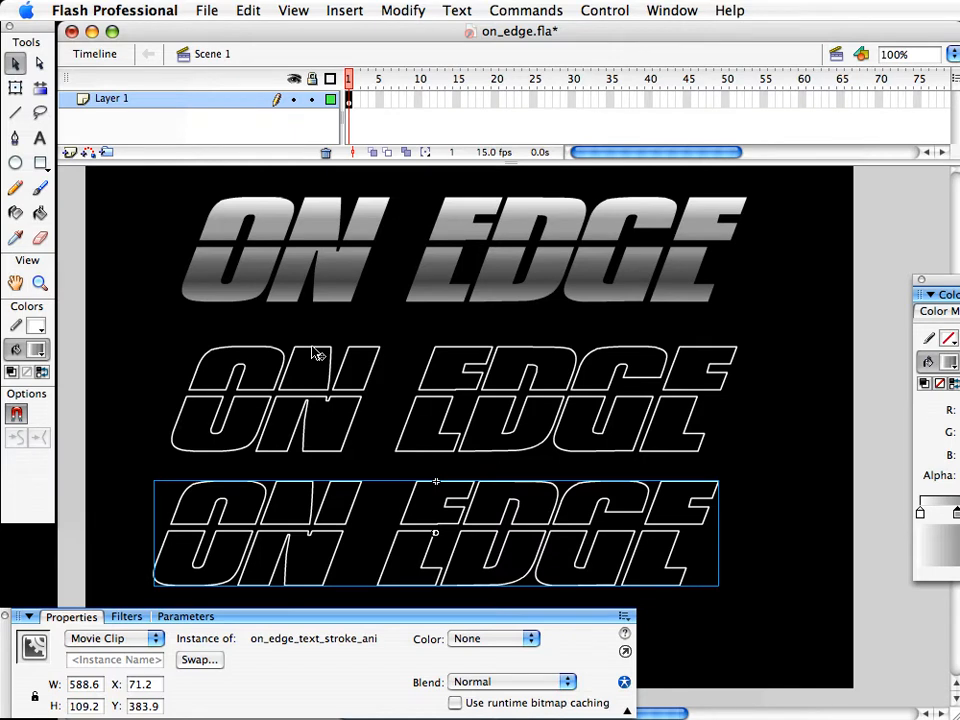
pyautogui.moveTo(369, 270)
pyautogui.mouseDown()
pyautogui.moveTo(362, 302)
pyautogui.moveTo(362, 291)
pyautogui.mouseUp()
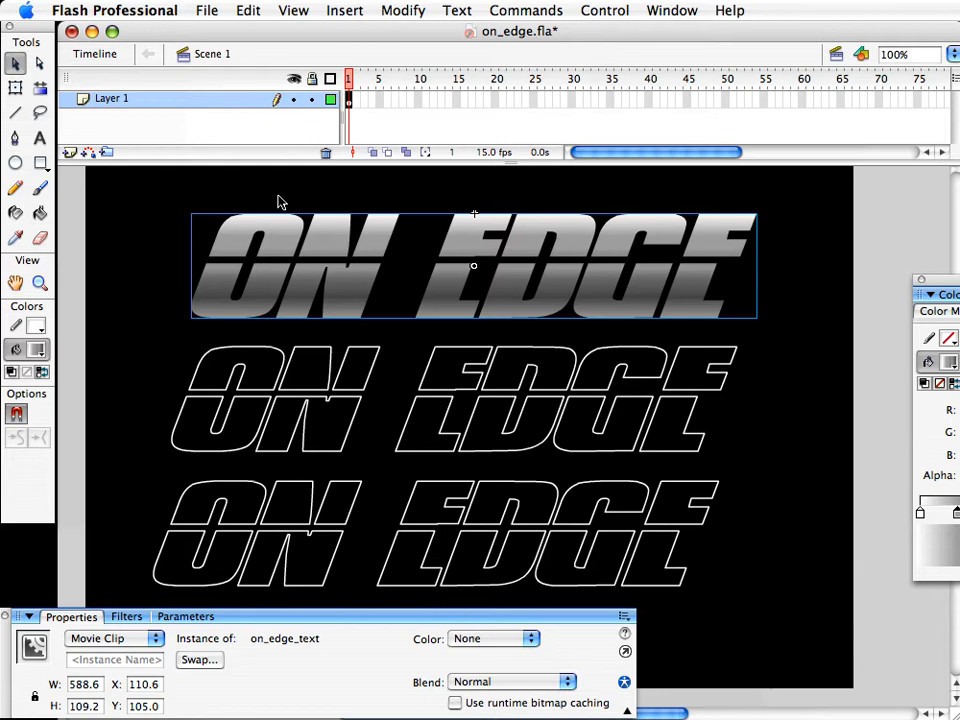
# Add a Glow filter to the gradient ON EDGE instance and set the glow color to a medium blue
pyautogui.click(128, 618)
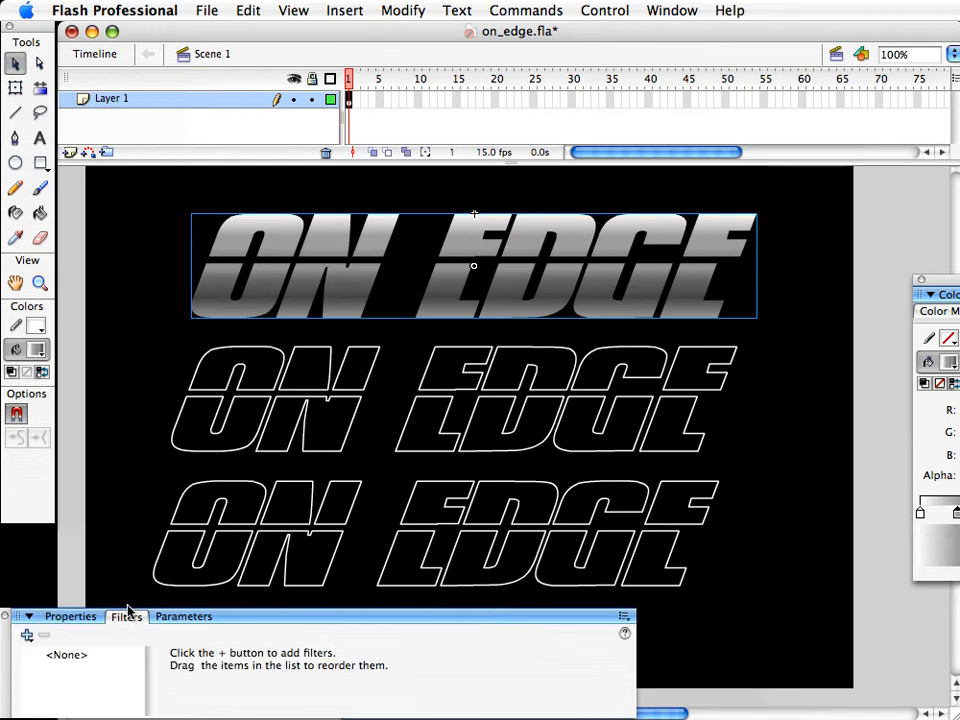
pyautogui.click(28, 636)
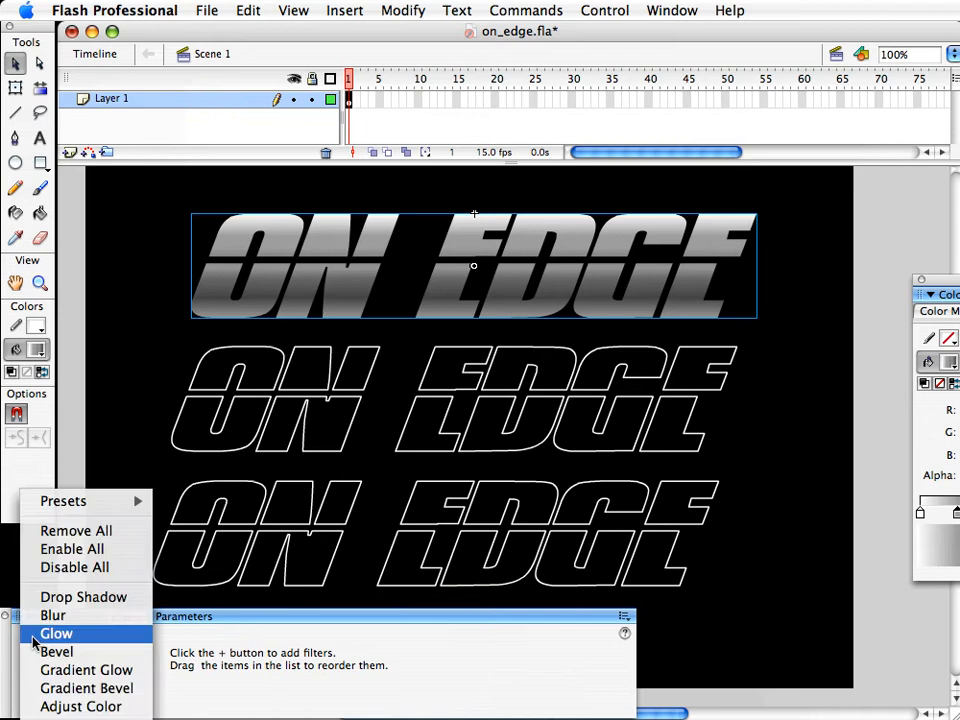
pyautogui.click(35, 634)
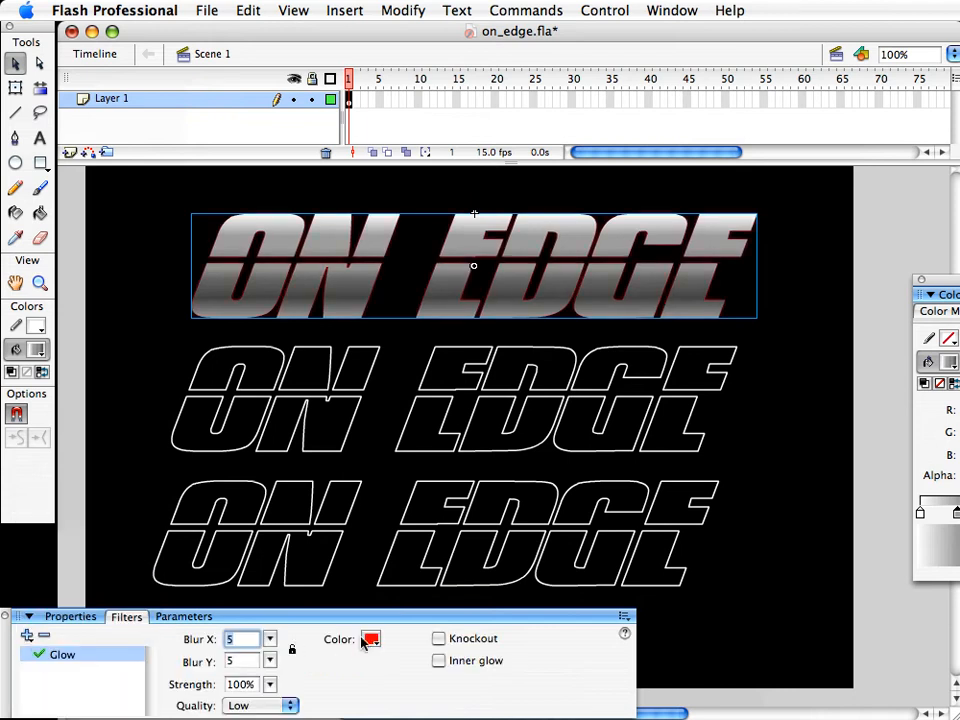
pyautogui.click(369, 640)
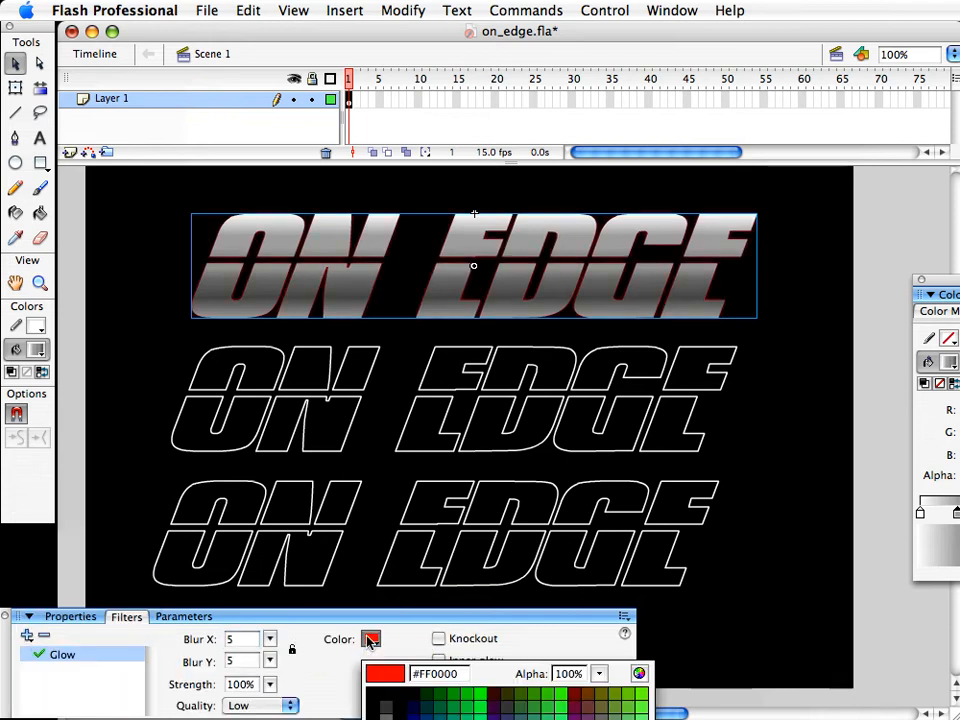
pyautogui.click(520, 719)
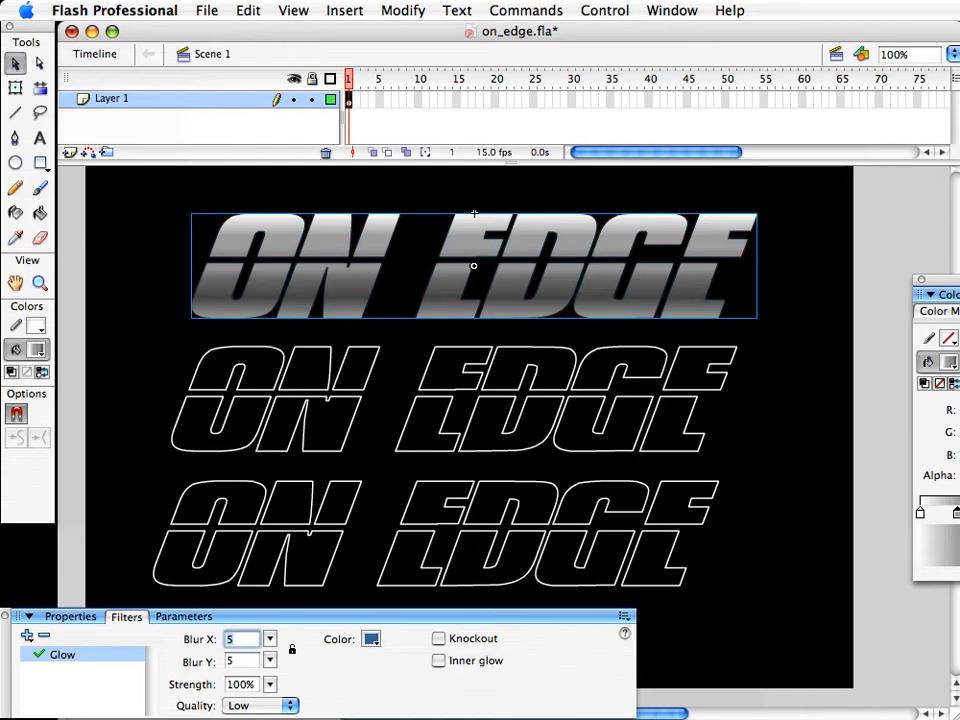
pyautogui.click(372, 639)
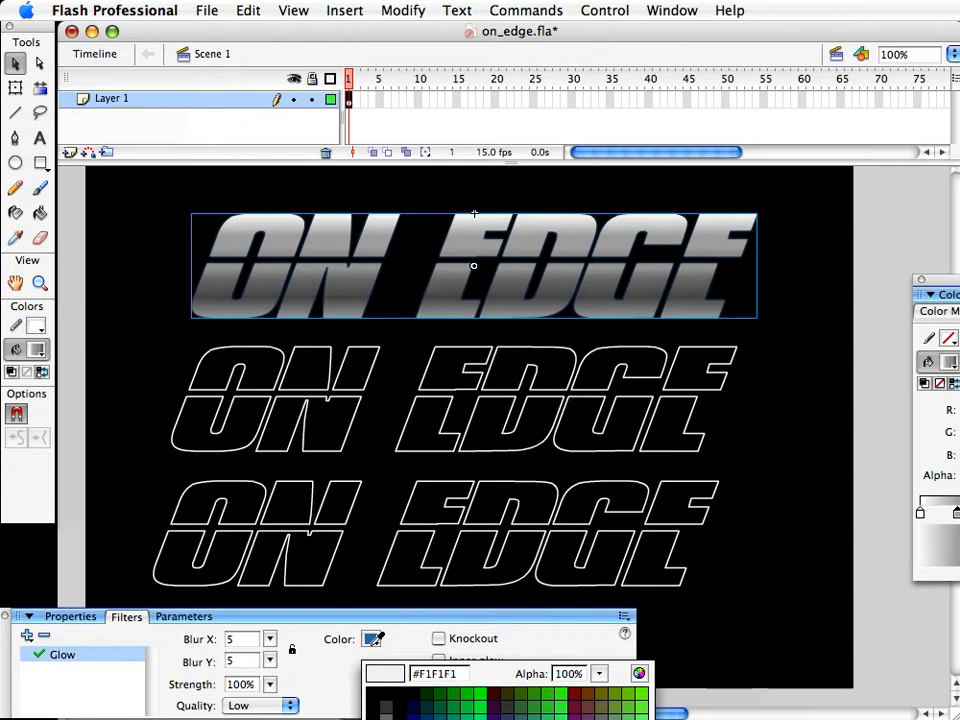
pyautogui.click(373, 640)
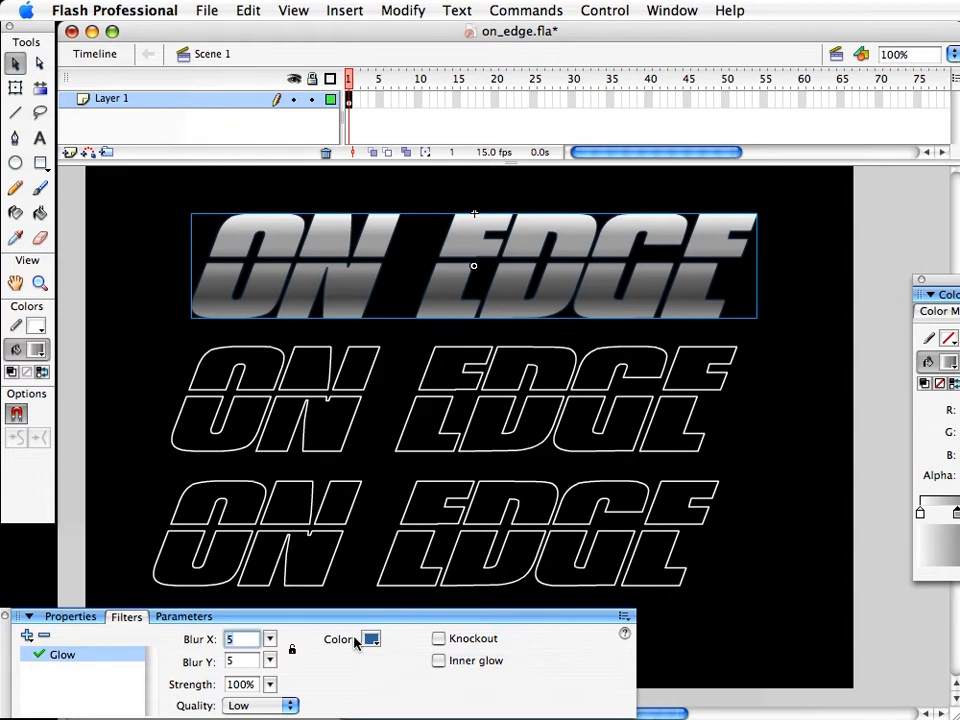
# Set the glow's Blur X to 85, Blur Y to 30 and Strength to 74%
pyautogui.click(269, 638)
pyautogui.moveTo(267, 636); pyautogui.dragTo(274, 553)
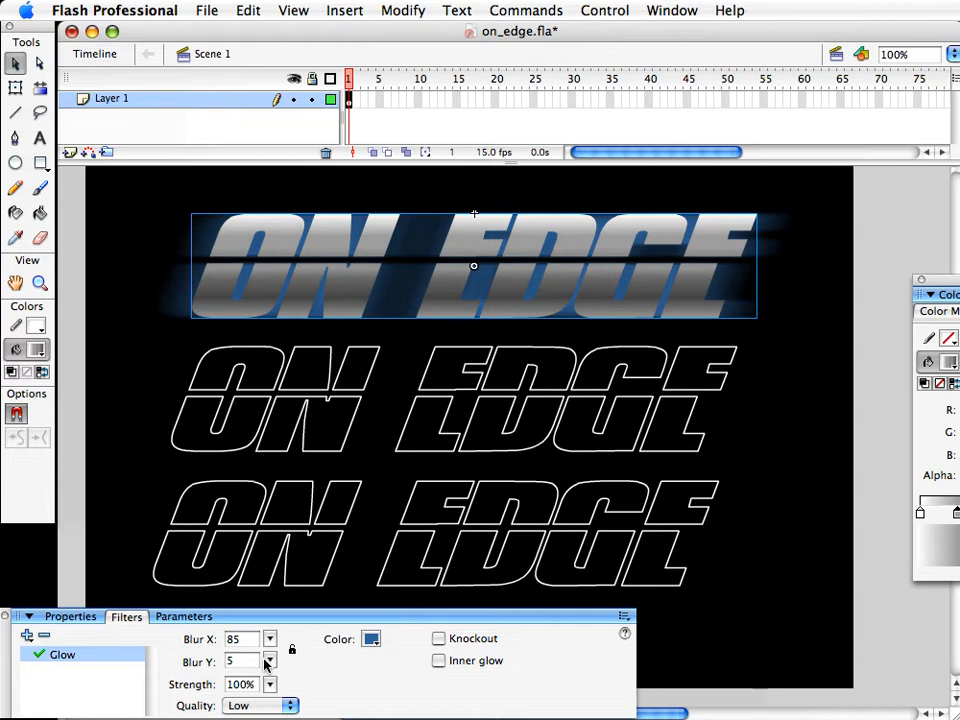
pyautogui.moveTo(269, 662); pyautogui.dragTo(268, 636)
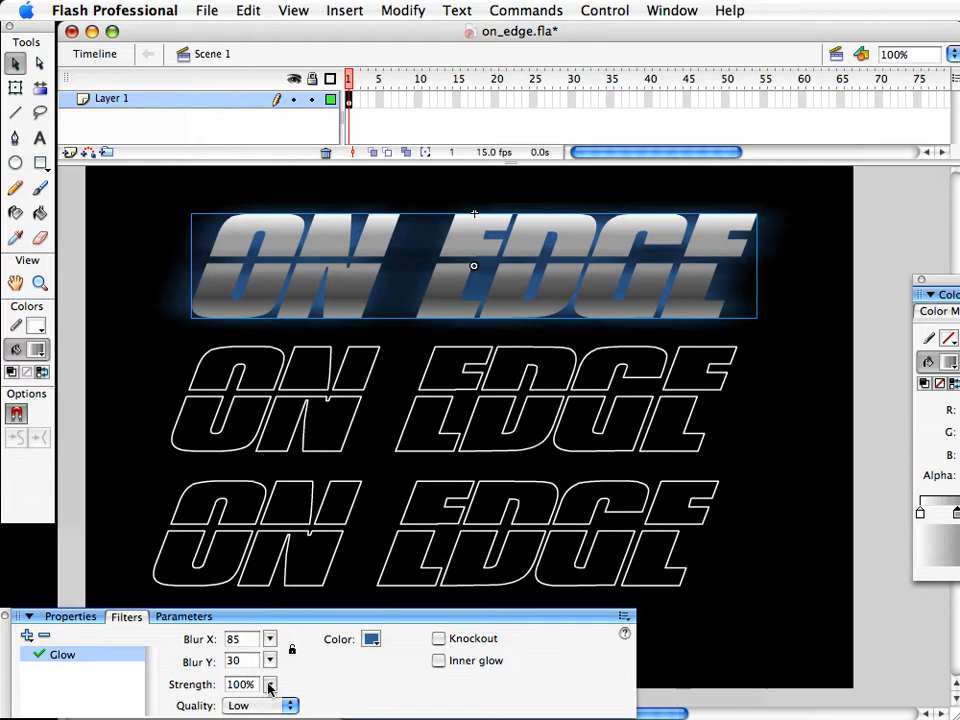
pyautogui.moveTo(268, 688); pyautogui.dragTo(266, 692)
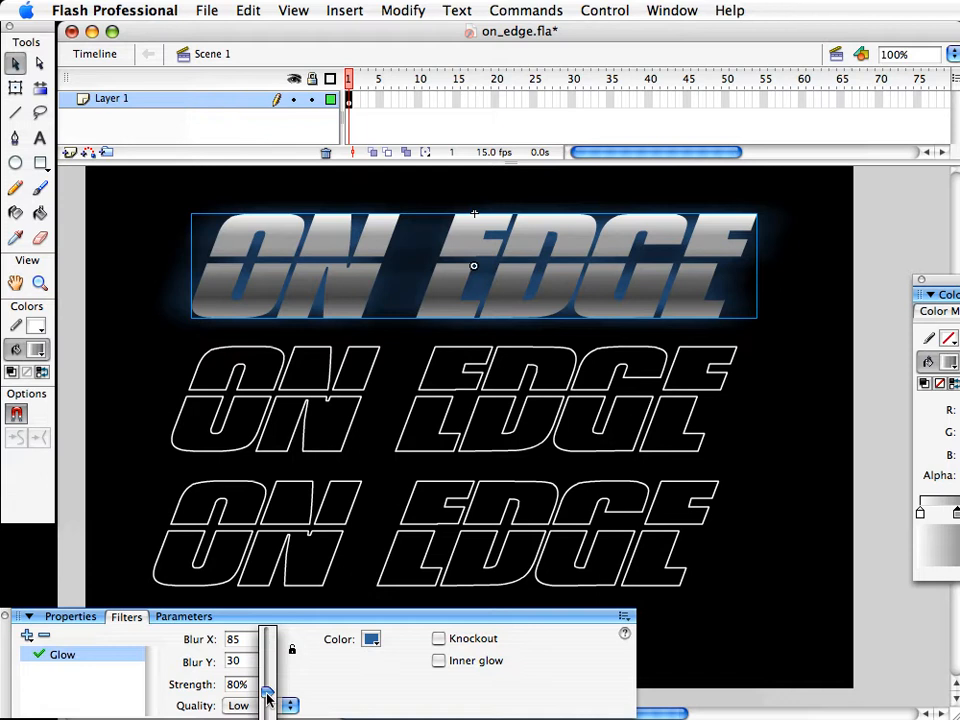
pyautogui.moveTo(266, 692); pyautogui.dragTo(267, 701)
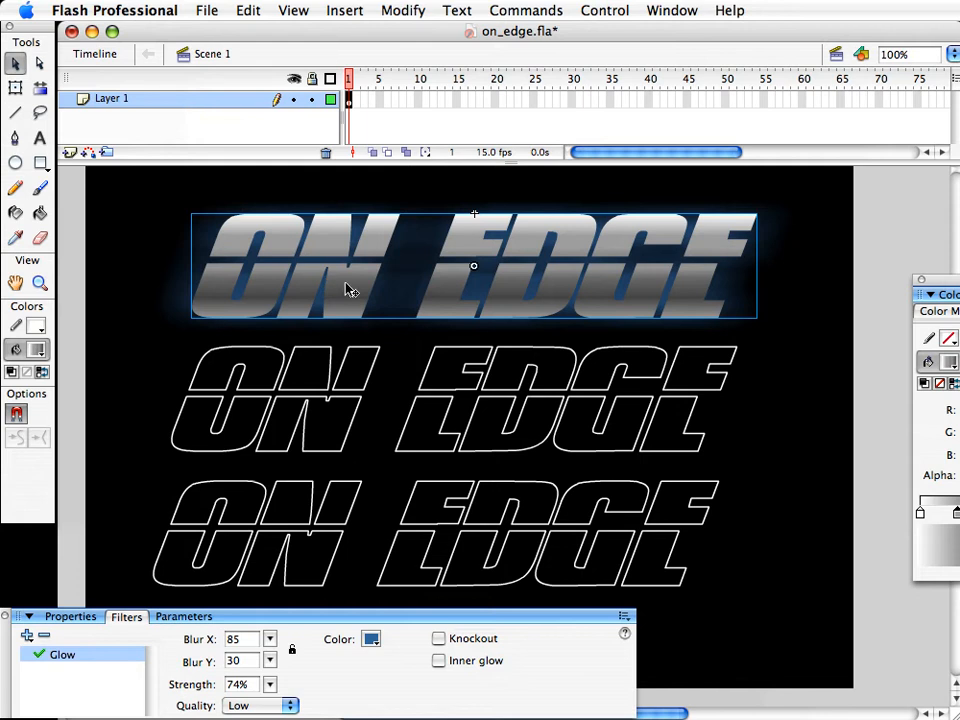
# Inside the gradient ON EDGE clip, add a layer beneath the existing one and name it text black
pyautogui.doubleClick(336, 288)
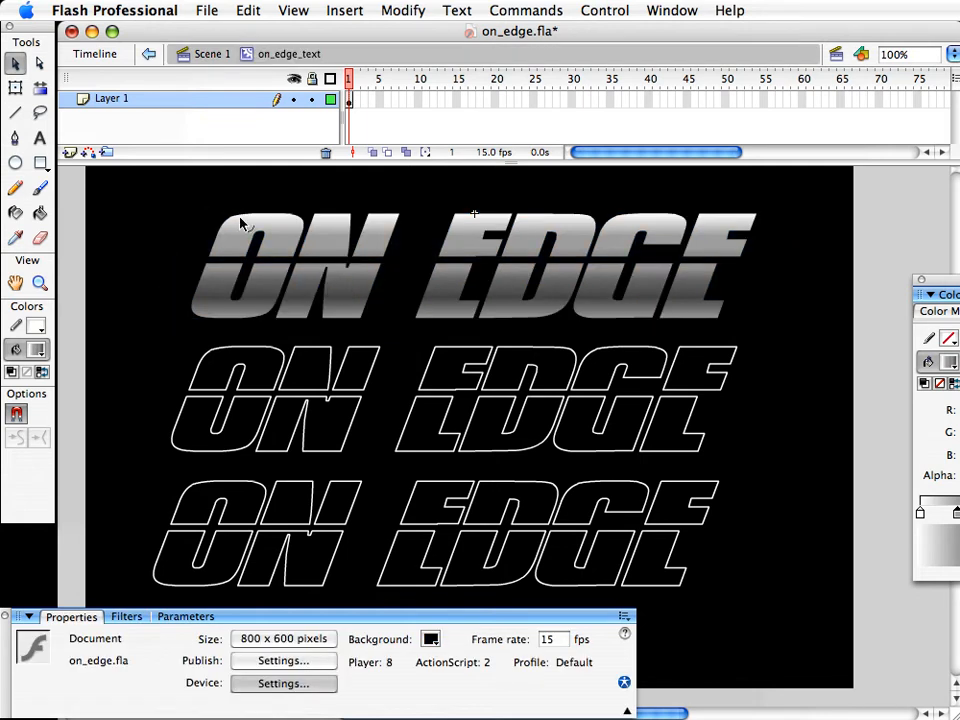
pyautogui.moveTo(94, 188); pyautogui.dragTo(866, 336)
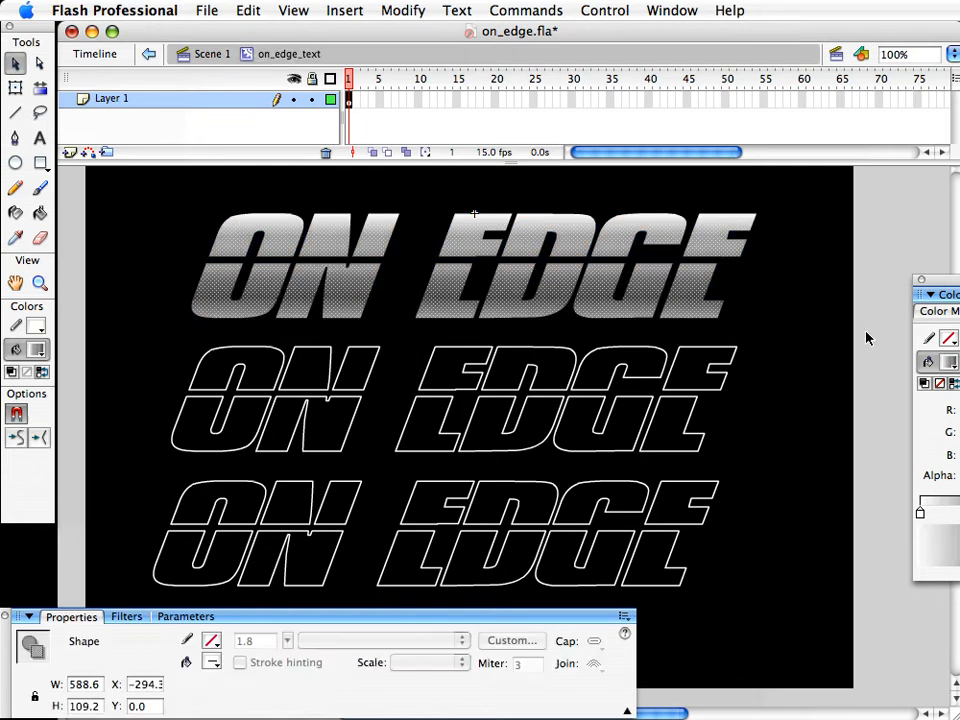
pyautogui.click(69, 155)
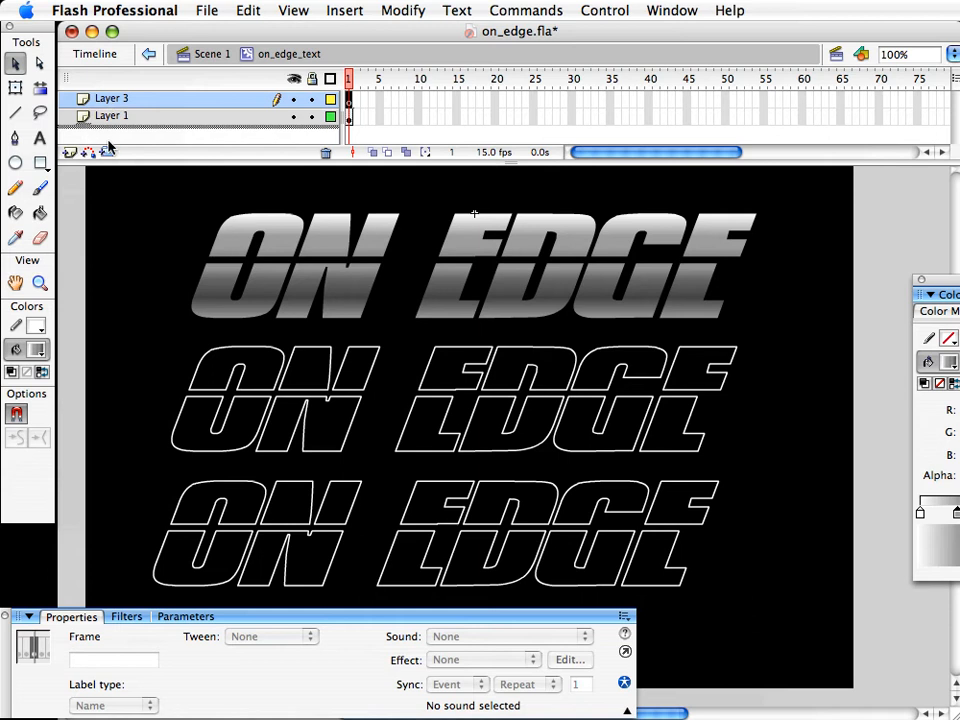
pyautogui.moveTo(110, 98); pyautogui.dragTo(128, 116)
pyautogui.doubleClick(112, 117)
pyautogui.write('te')
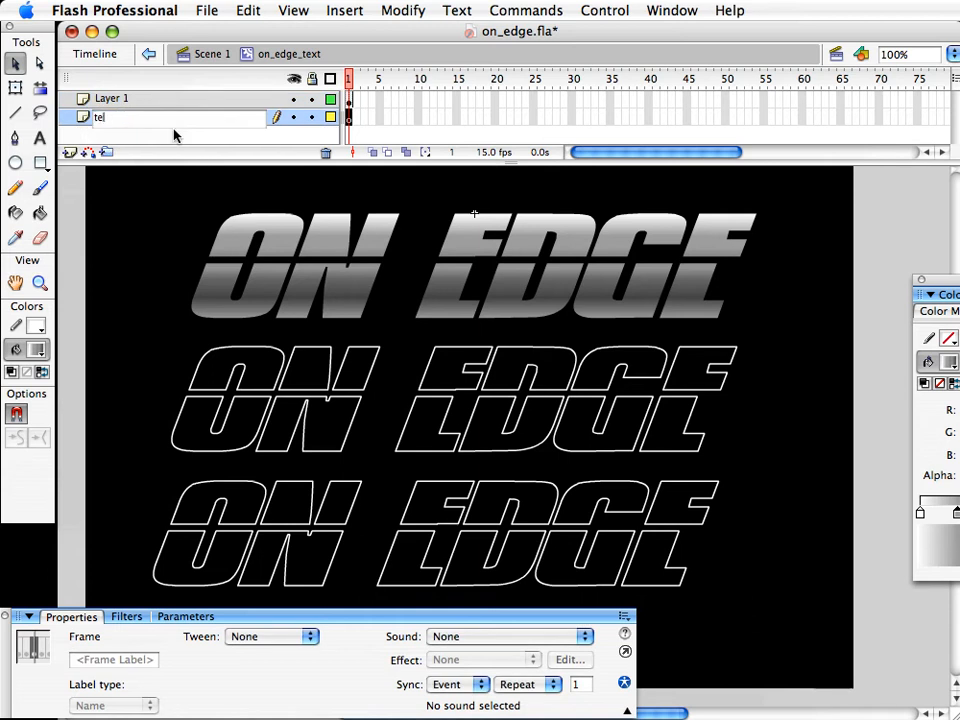
pyautogui.write('xt black')
pyautogui.press('Return')
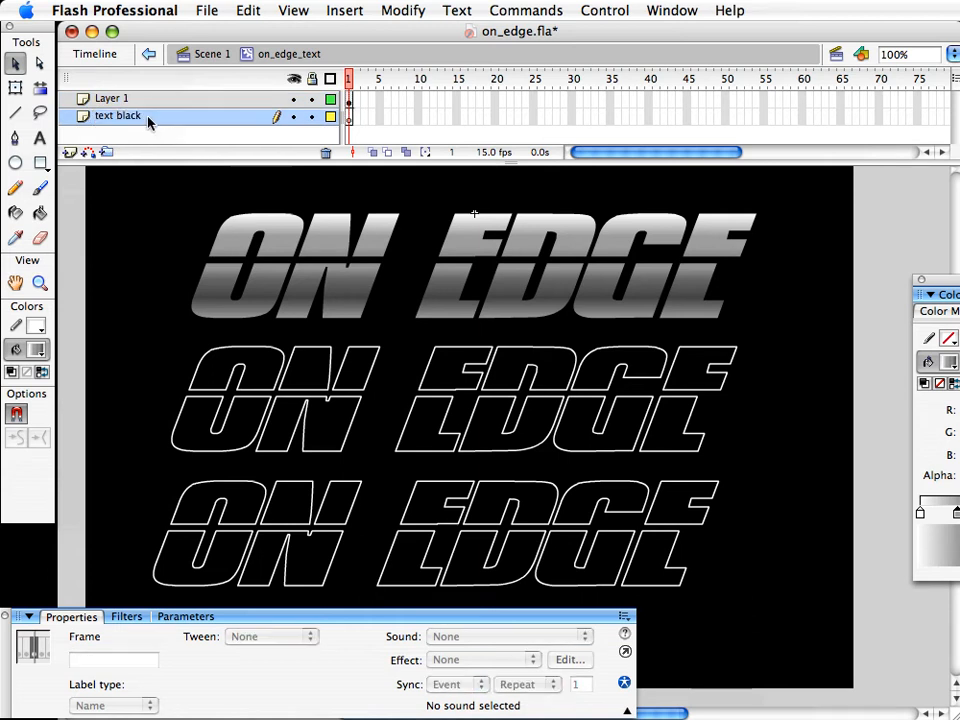
# Rename the layer holding the gradient lettering as text gradiant
pyautogui.doubleClick(140, 99)
pyautogui.write('text g')
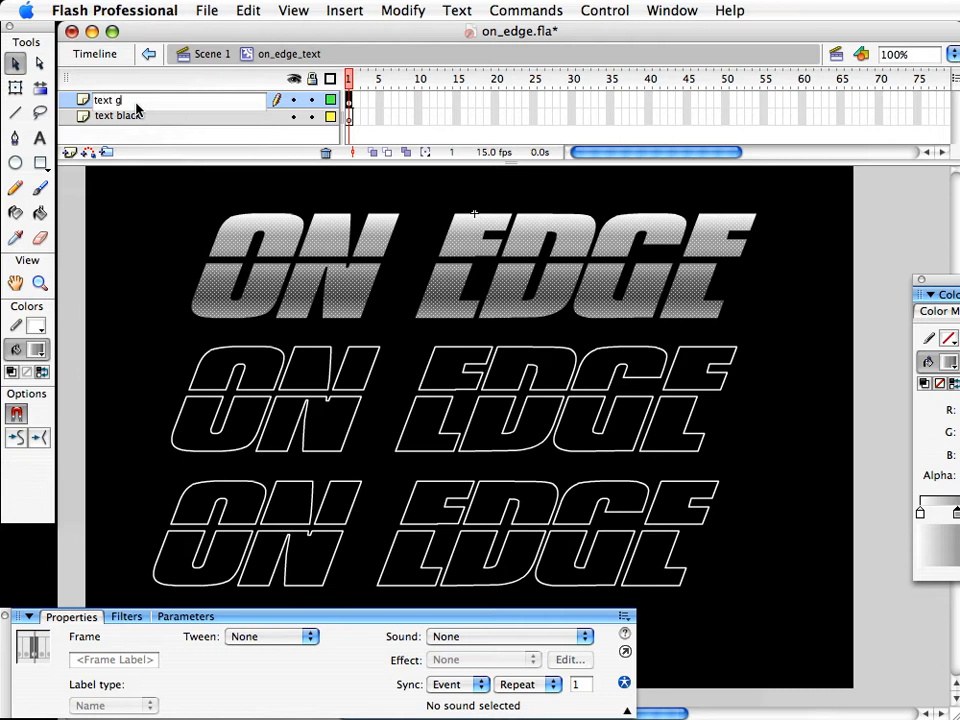
pyautogui.write('radiant')
pyautogui.press('Return')
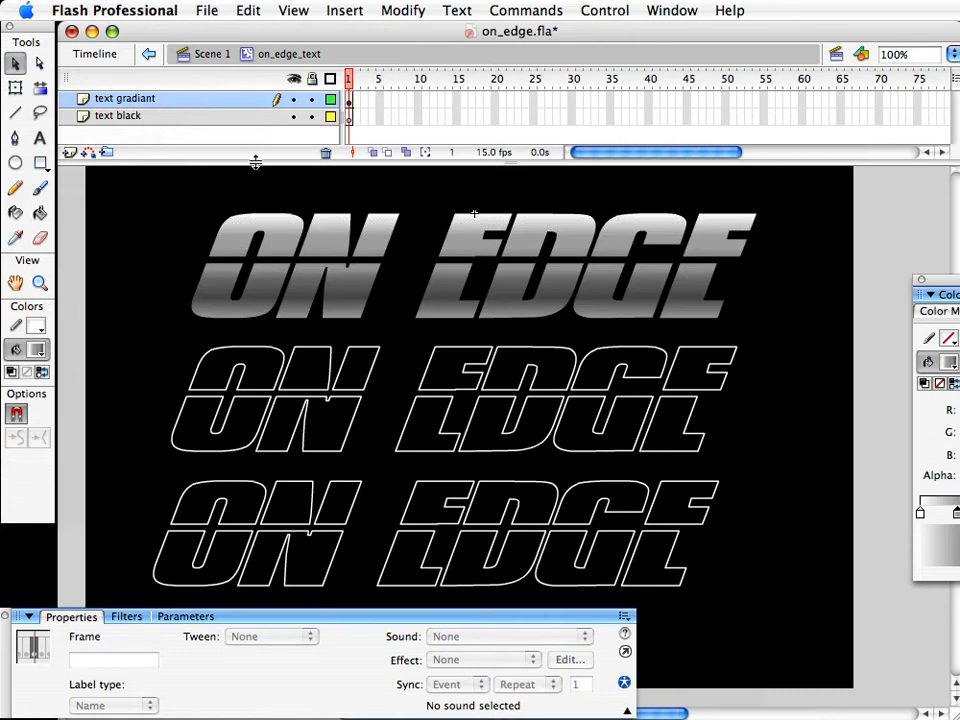
# Paste a copy of the gradient ON EDGE lettering into frame 1 of the text black layer
pyautogui.moveTo(429, 188); pyautogui.dragTo(452, 386)
pyautogui.press('super+x')
pyautogui.click(348, 118)
pyautogui.press('super+shift+v')
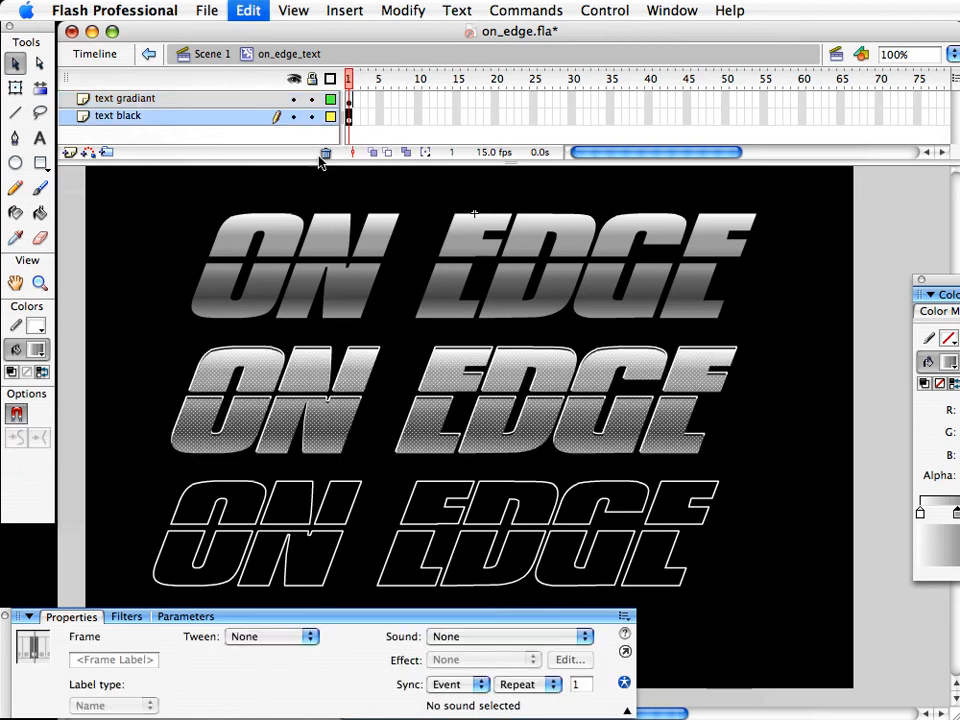
# Move the pasted lettering up behind the original gradient text, offset about 10 px down and to the left
pyautogui.hotkey('shift', 'Up')
pyautogui.hotkey('shift', 'Up')
pyautogui.hotkey('shift', 'Up')
pyautogui.hotkey('shift', 'Up')
pyautogui.hotkey('shift', 'Up')
pyautogui.hotkey('shift', 'Up')
pyautogui.hotkey('shift', 'Up')
pyautogui.hotkey('shift', 'Up')
pyautogui.hotkey('shift', 'Up')
pyautogui.hotkey('shift', 'Up')
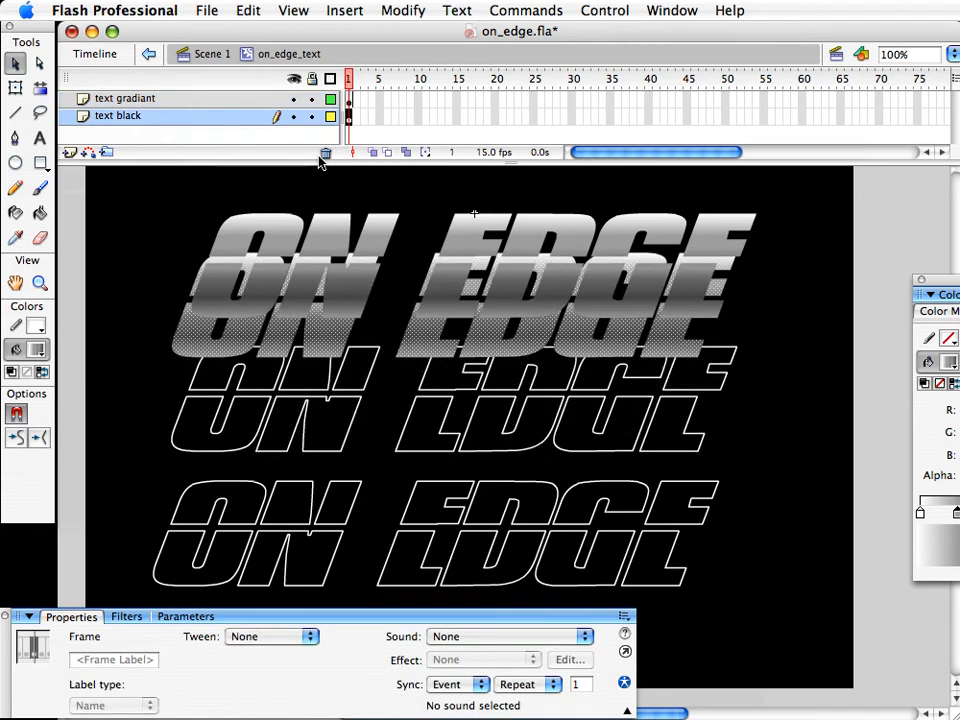
pyautogui.hotkey('shift', 'Up')
pyautogui.hotkey('shift', 'Up')
pyautogui.hotkey('shift', 'Up')
pyautogui.hotkey('shift', 'Up')
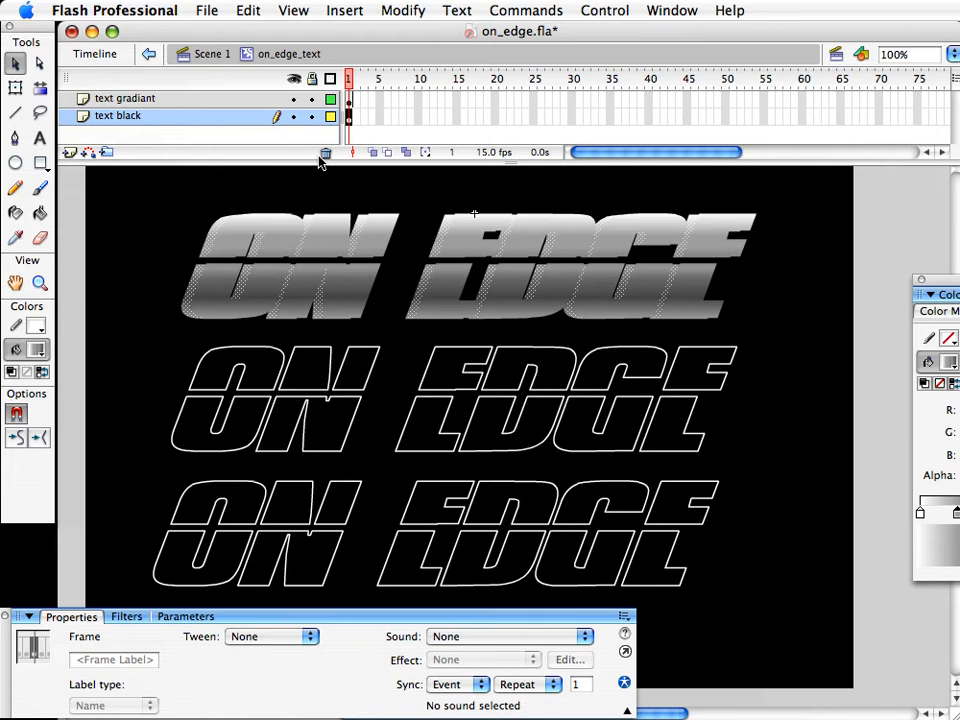
pyautogui.hotkey('shift', 'Down')
# Fill the offset copy on the text black layer with solid black
pyautogui.click(32, 350)
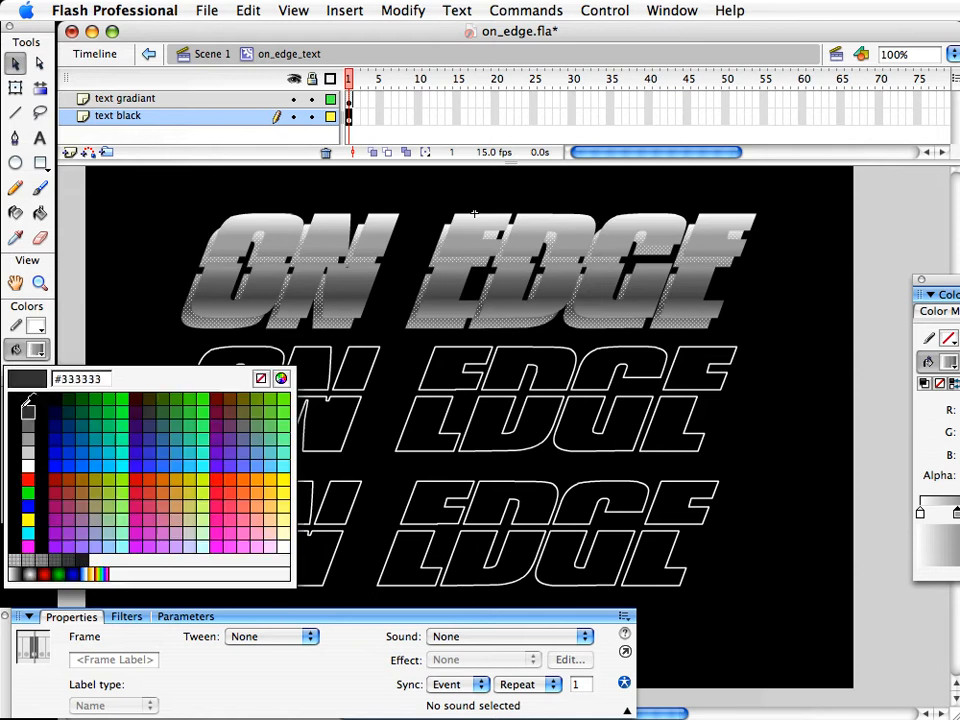
pyautogui.click(28, 399)
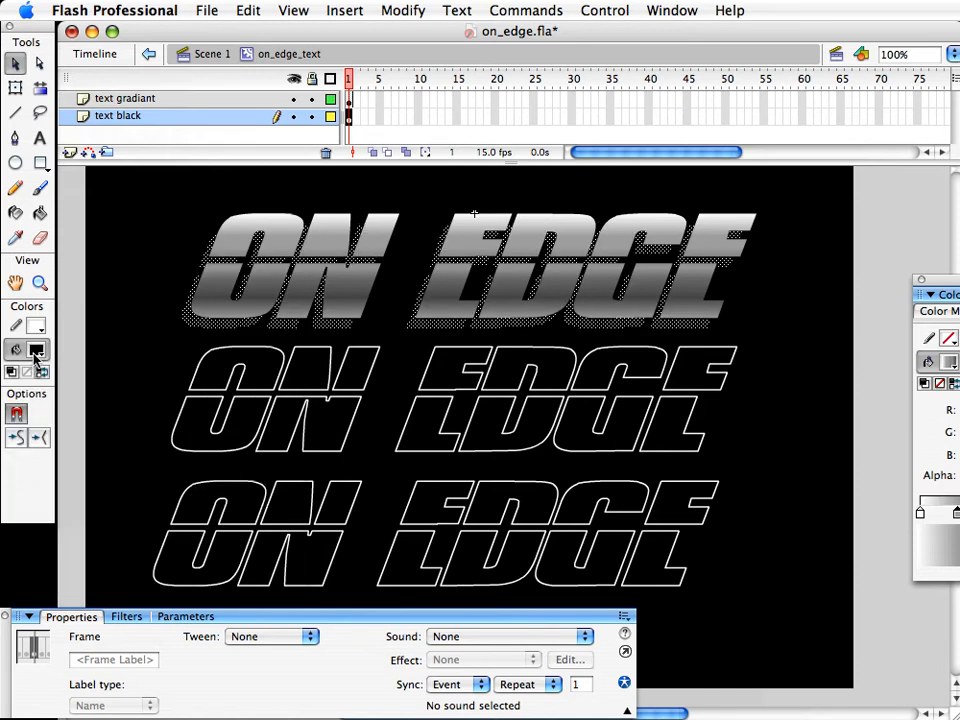
pyautogui.click(197, 326)
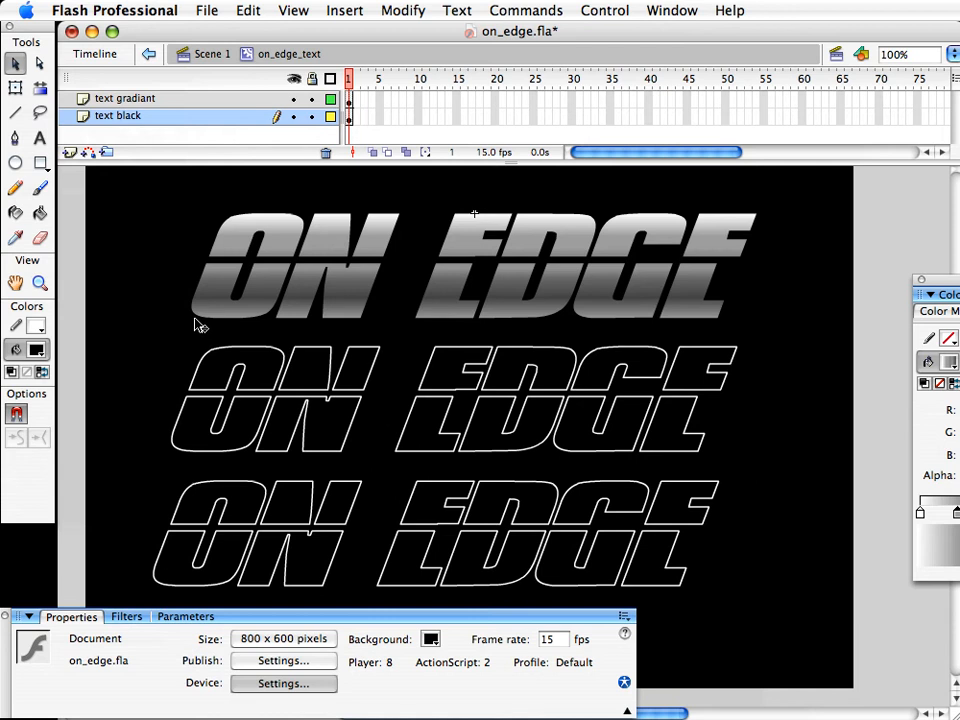
# Using outline view for the text black layer, nudge its lettering to a slight down-left offset behind the gradient text, and return to Scene 1
pyautogui.click(331, 118)
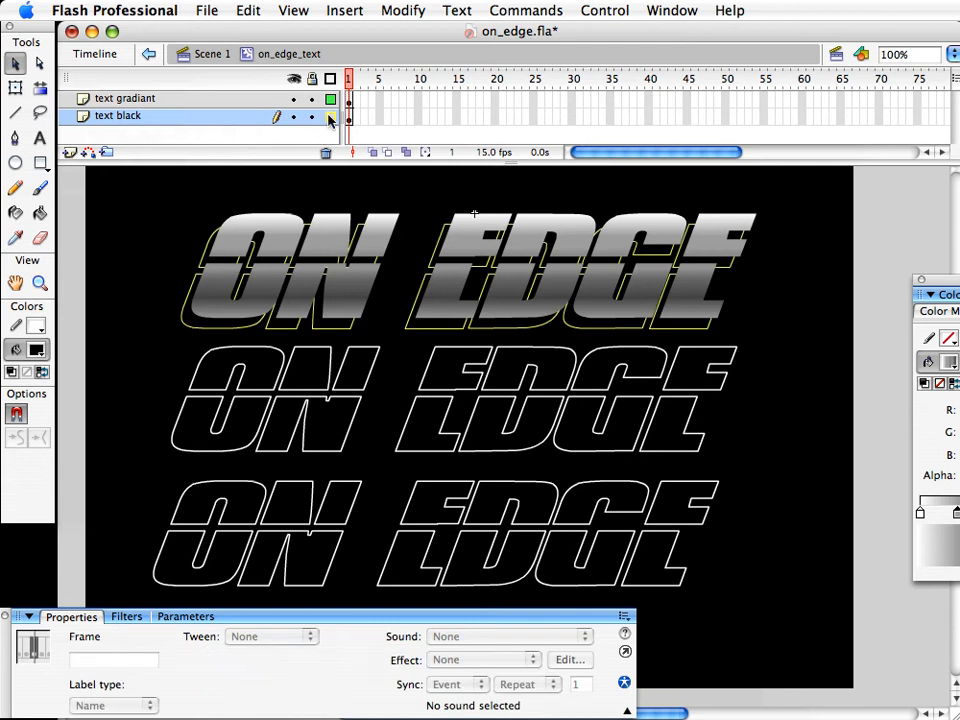
pyautogui.click(349, 117)
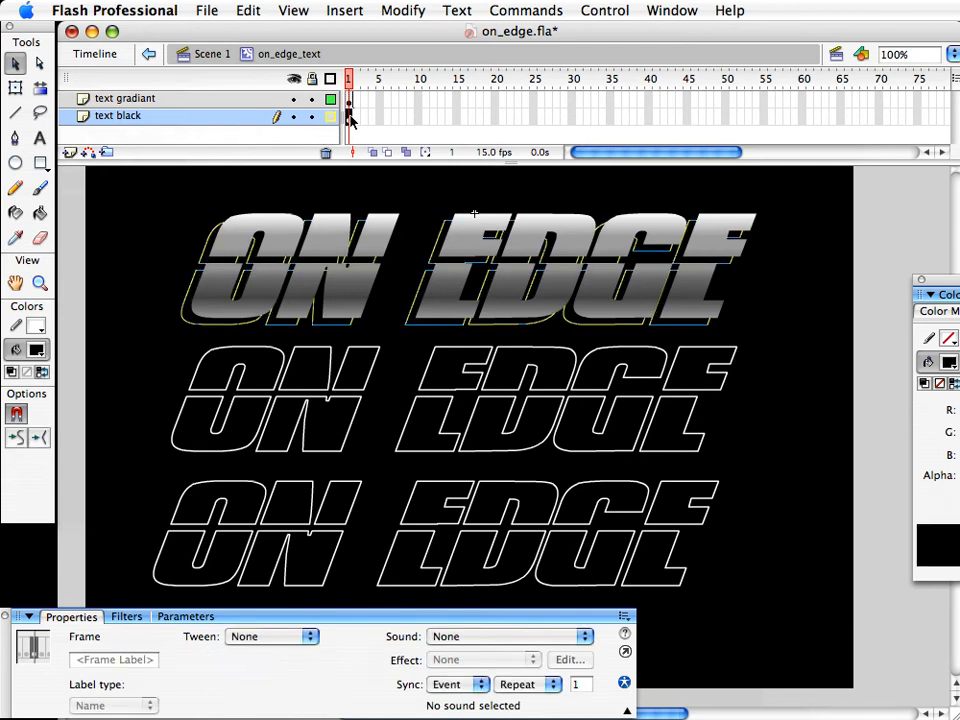
pyautogui.press('Up')
pyautogui.press('Up')
pyautogui.press('Up')
pyautogui.press('Up')
pyautogui.press('Right')
pyautogui.press('Right')
pyautogui.press('Right')
pyautogui.press('Right')
pyautogui.press('Right')
pyautogui.press('Right')
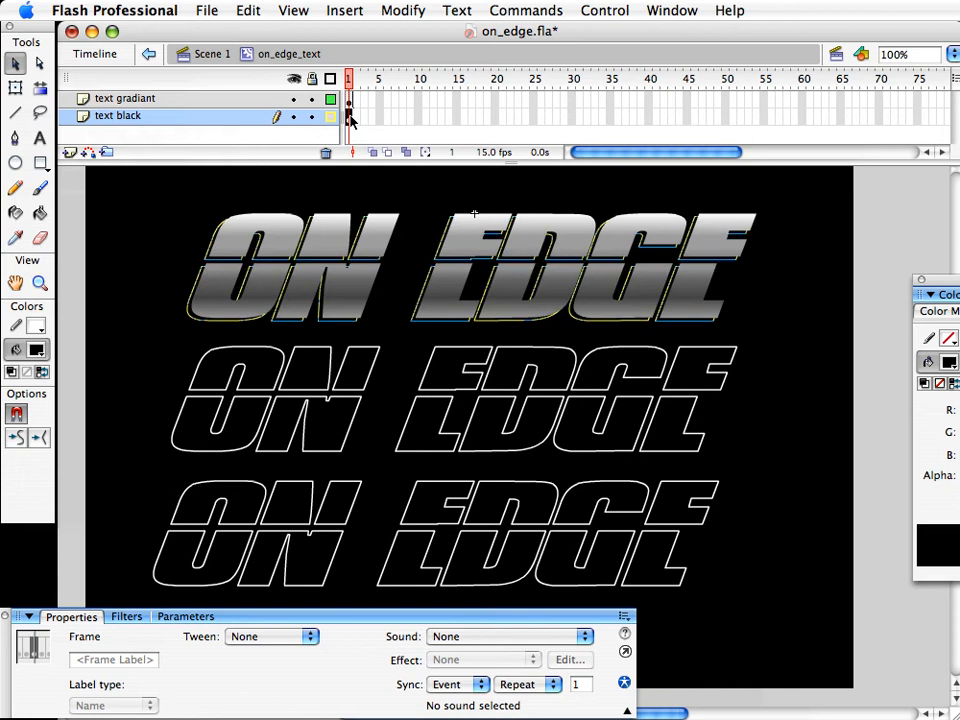
pyautogui.press('Right')
pyautogui.press('Right')
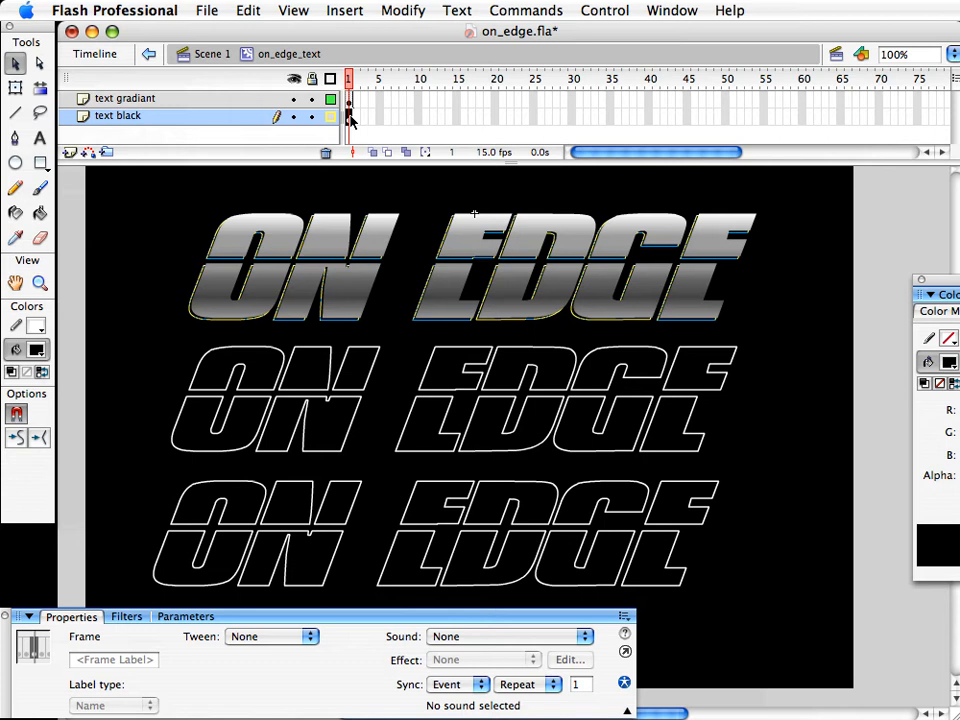
pyautogui.click(193, 461)
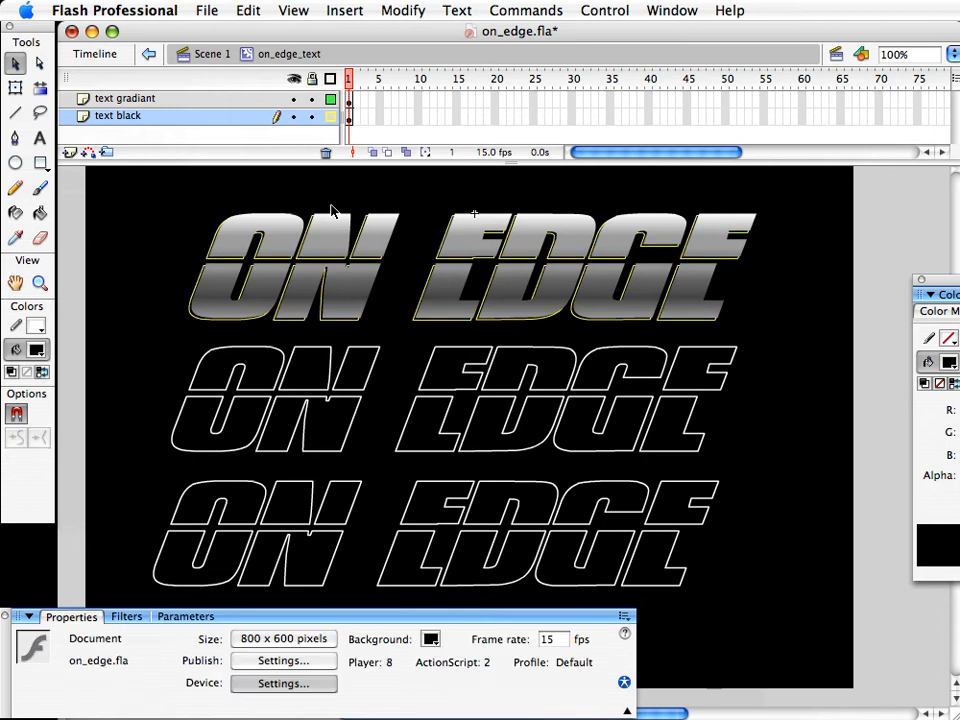
pyautogui.click(335, 115)
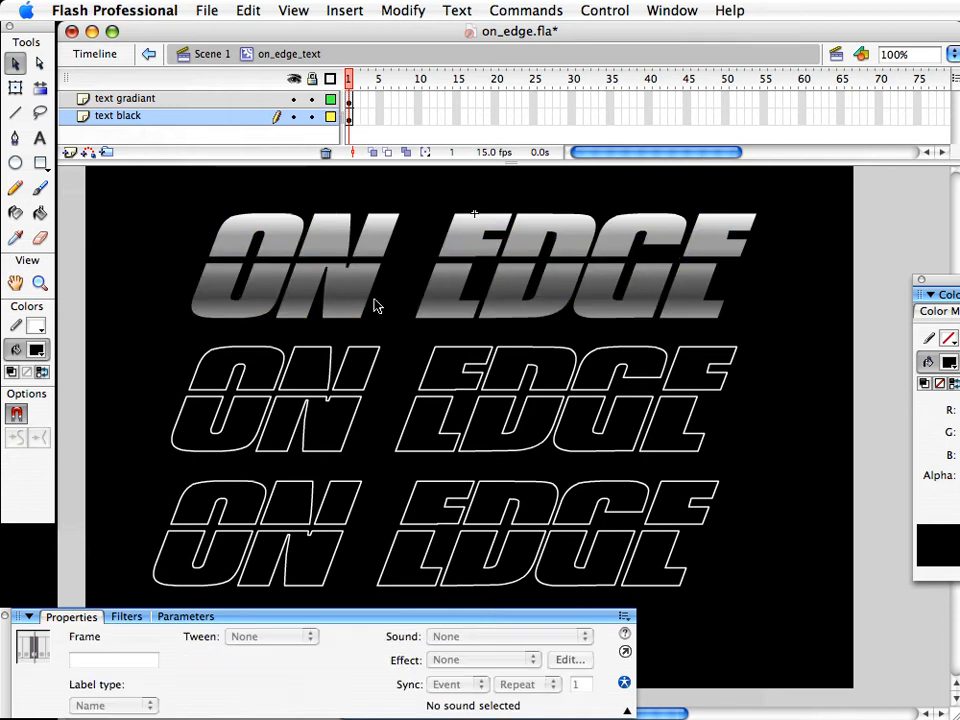
pyautogui.click(212, 54)
pyautogui.click(170, 274)
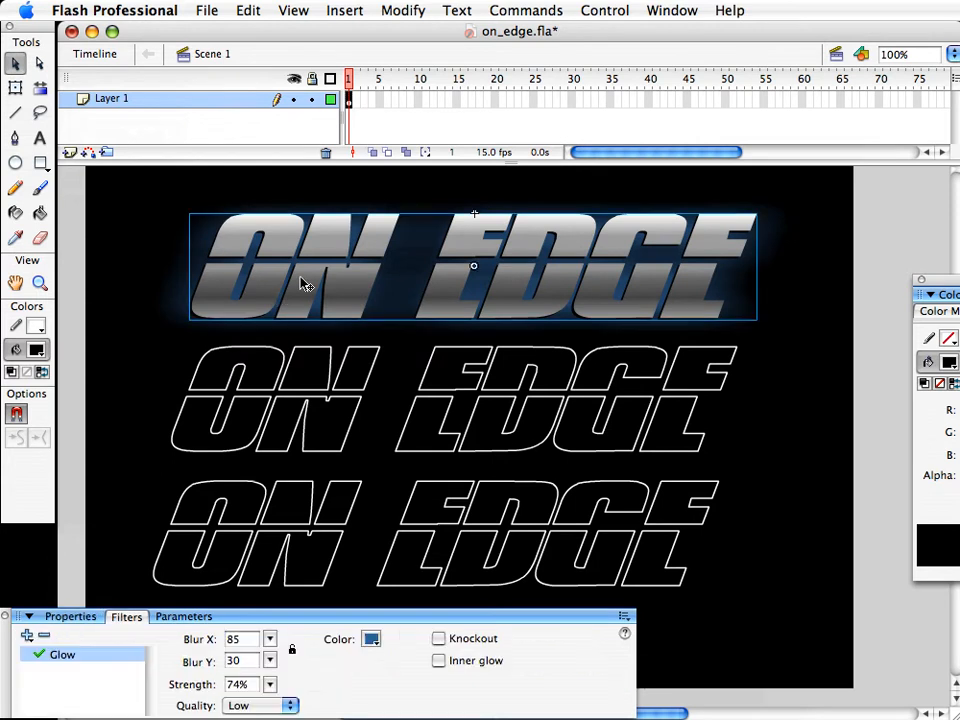
# Expand the fill of the lettering on the text black layer by 2 px
pyautogui.doubleClick(300, 282)
pyautogui.click(349, 116)
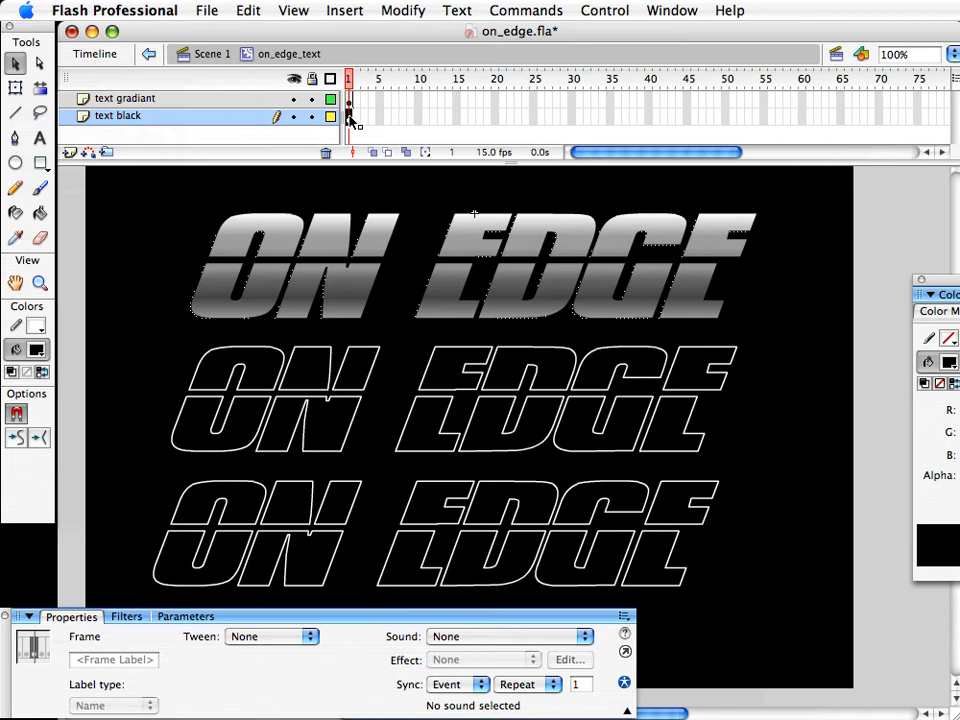
pyautogui.click(404, 11)
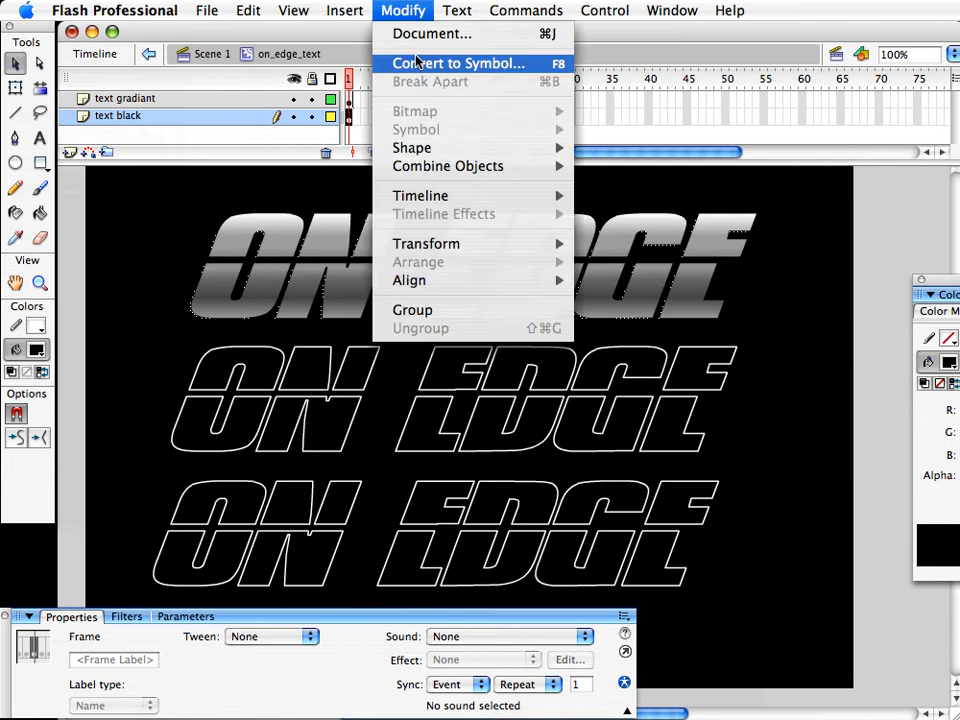
pyautogui.moveTo(434, 149)
pyautogui.click(626, 237)
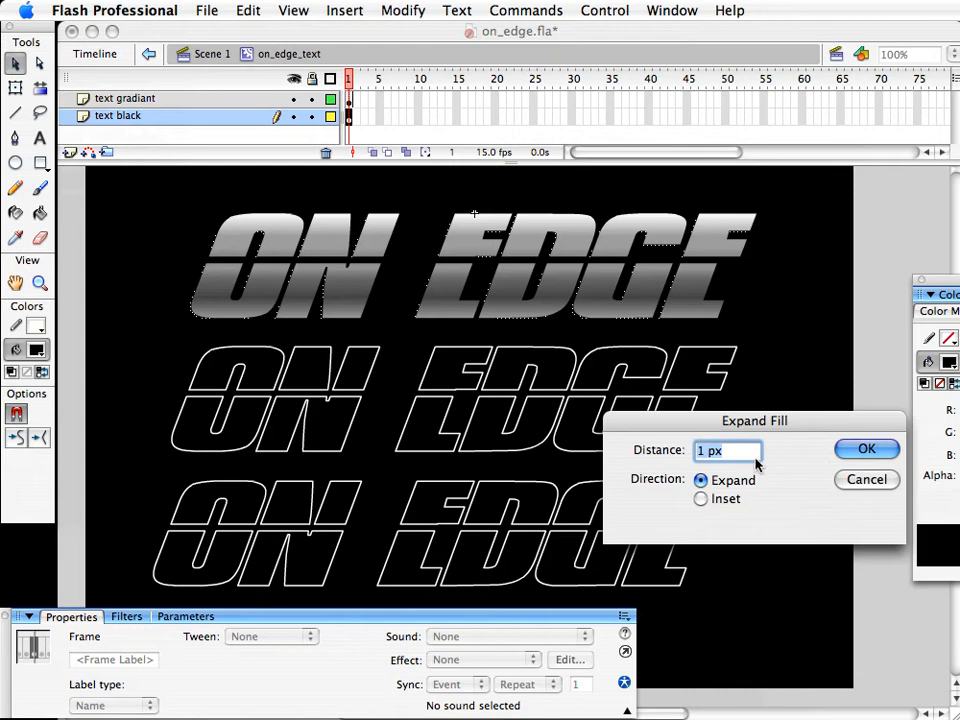
pyautogui.write('2')
pyautogui.click(862, 450)
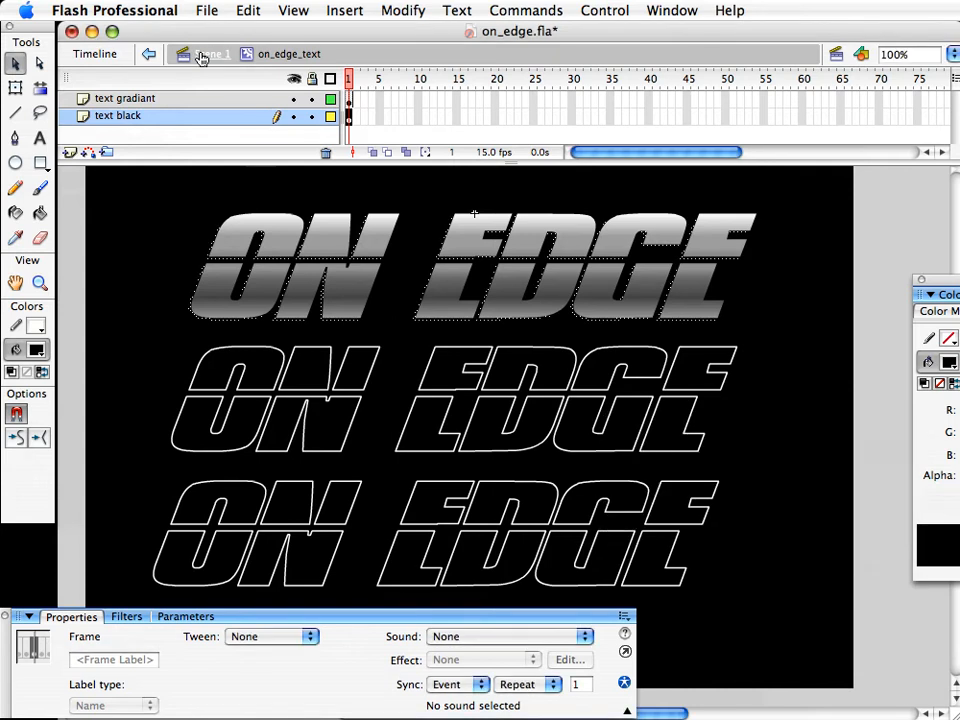
# Check the expanded black edge against the glow in Scene 1 and save the file
pyautogui.click(204, 54)
pyautogui.doubleClick(214, 293)
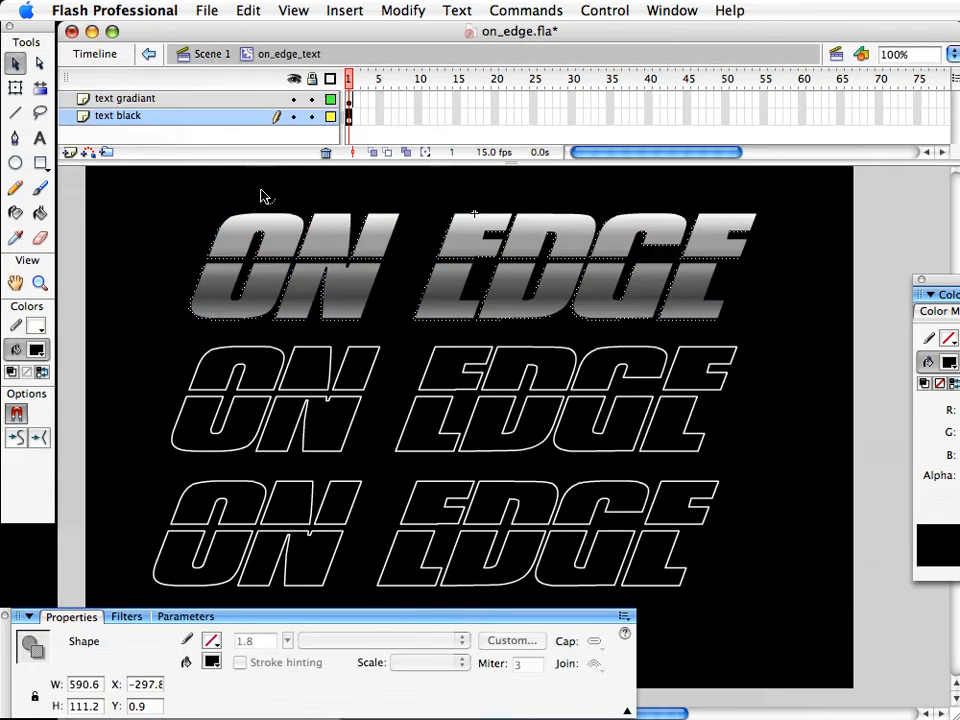
pyautogui.click(352, 118)
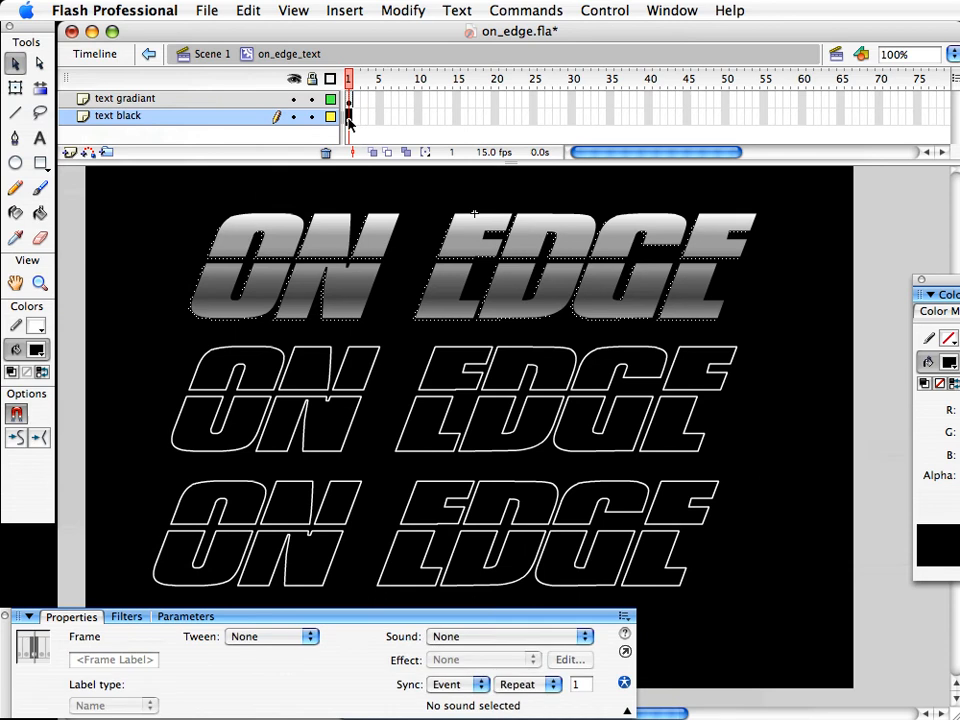
pyautogui.doubleClick(343, 186)
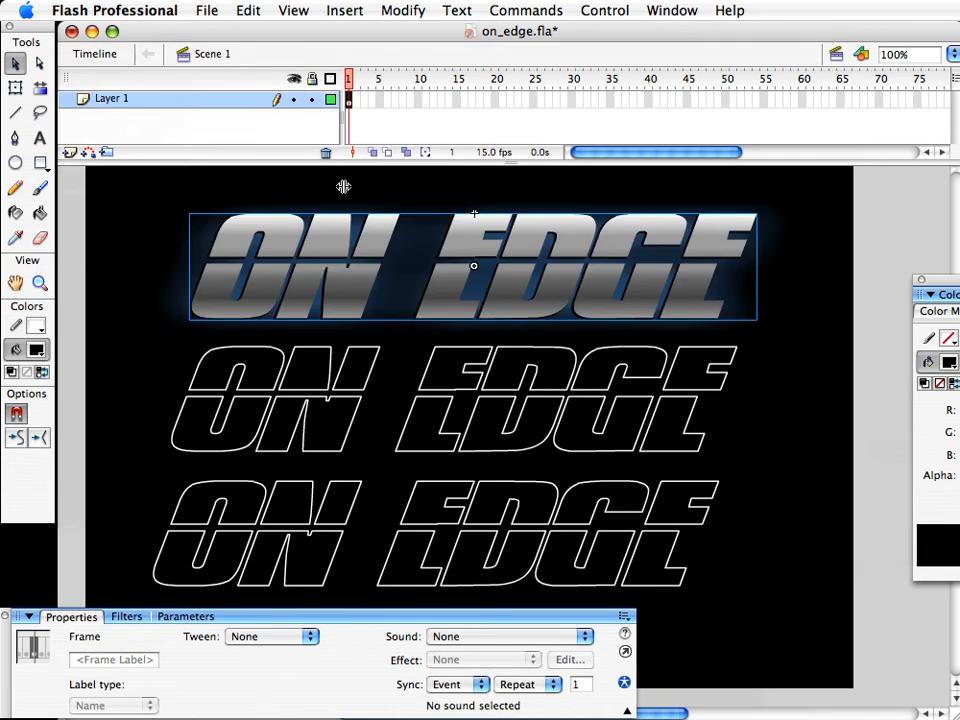
pyautogui.click(152, 294)
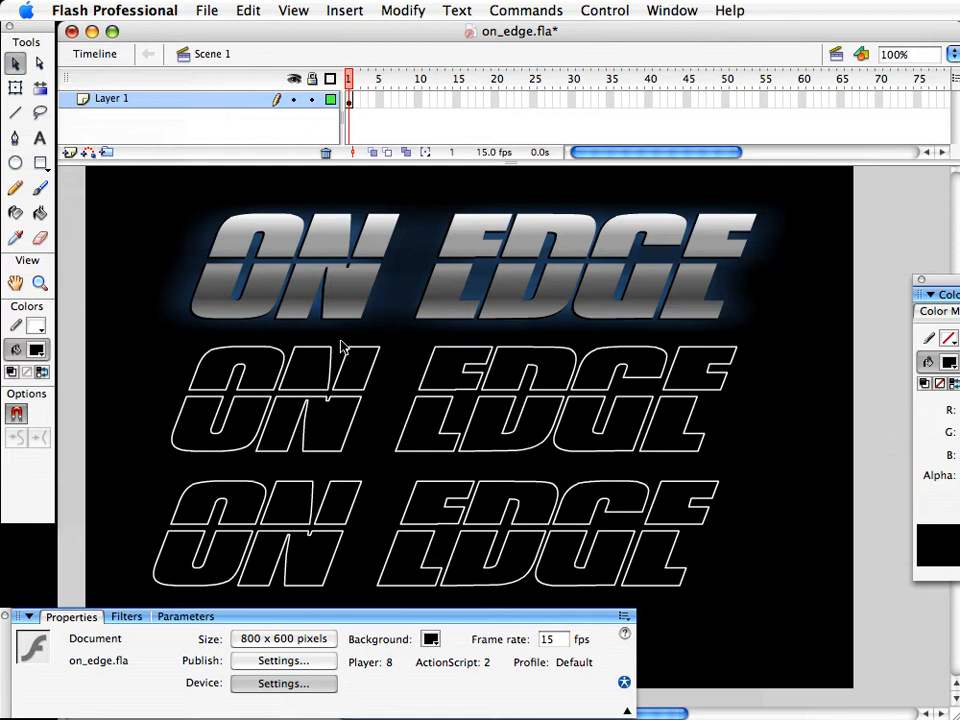
pyautogui.press('super+s')
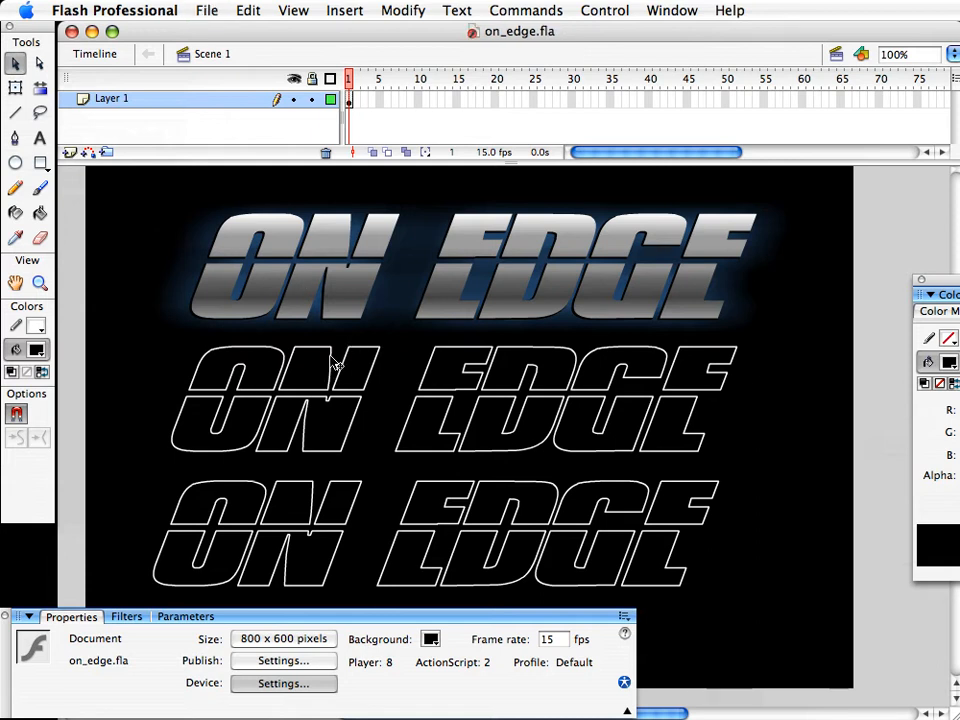
# Move the middle outline-only ON EDGE instance onto the glowing gradient title, fitted slightly above and left of exact alignment
pyautogui.click(335, 362)
pyautogui.moveTo(335, 362); pyautogui.dragTo(355, 230)
pyautogui.press('Up')
pyautogui.press('Up')
pyautogui.press('Left')
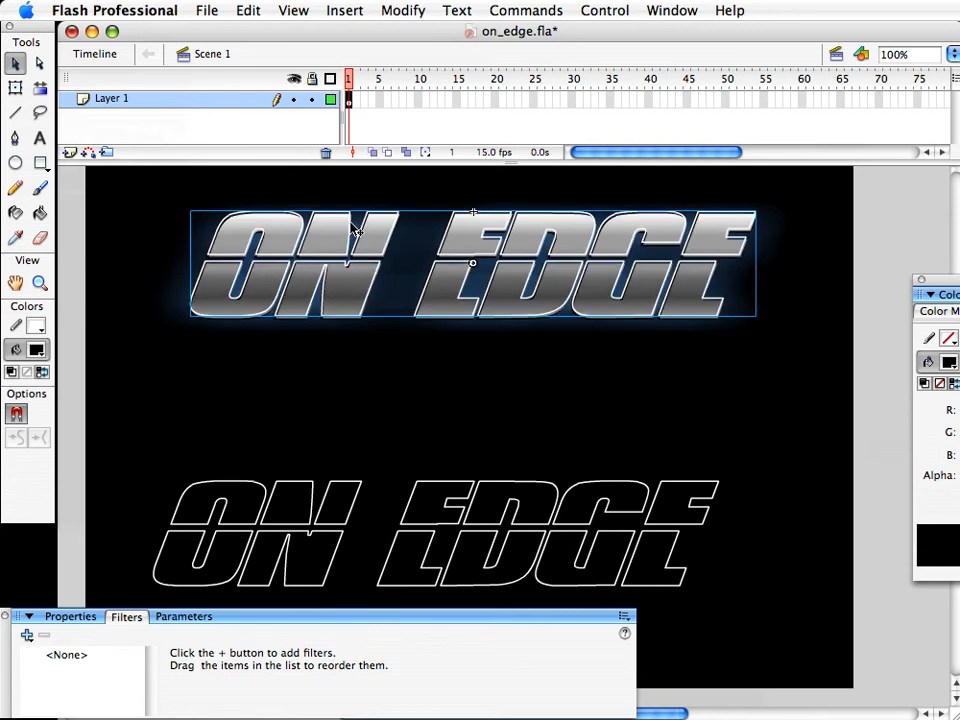
pyautogui.press('Up')
pyautogui.press('Up')
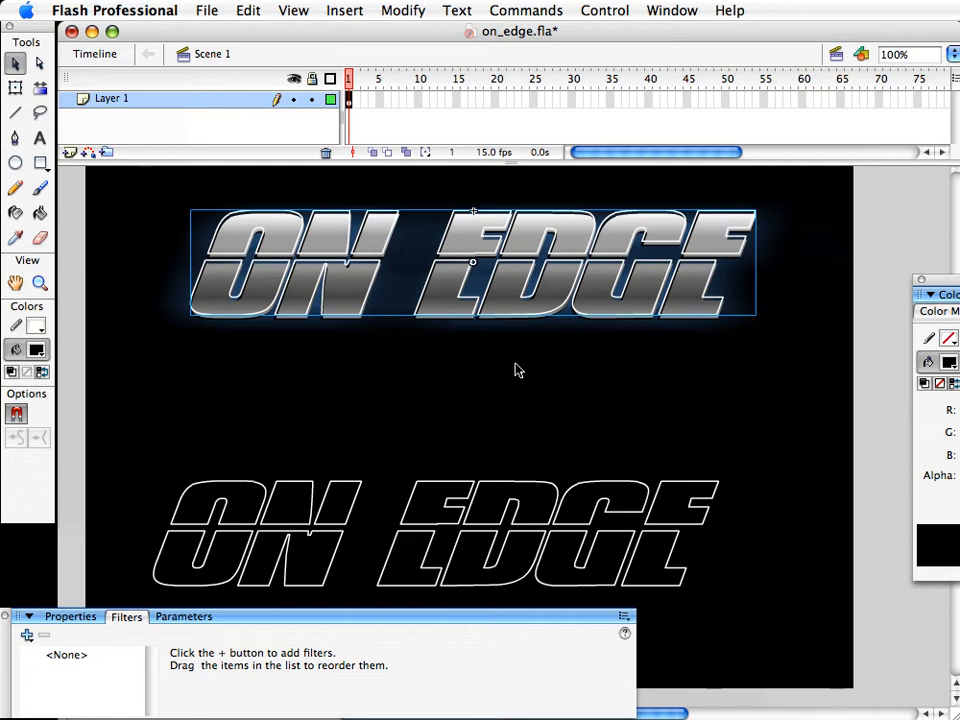
pyautogui.click(483, 424)
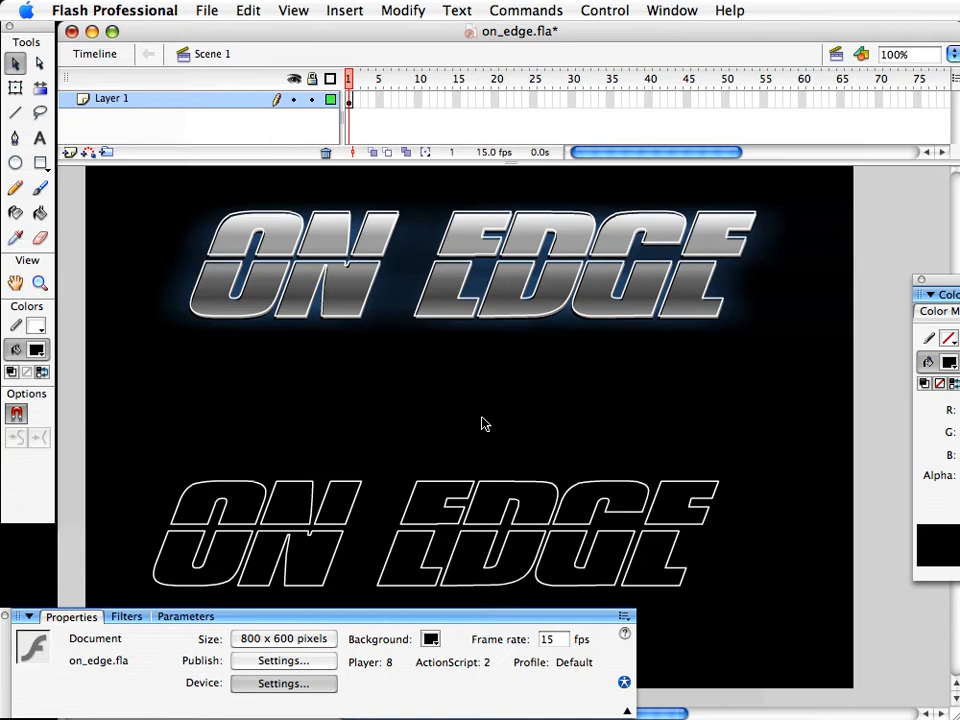
# Line up the lowest outline ON EDGE instance with the title, and shift it down into the empty area below and slightly to the left
pyautogui.moveTo(468, 508); pyautogui.dragTo(500, 240)
pyautogui.press('Down')
pyautogui.press('Down')
pyautogui.press('Down')
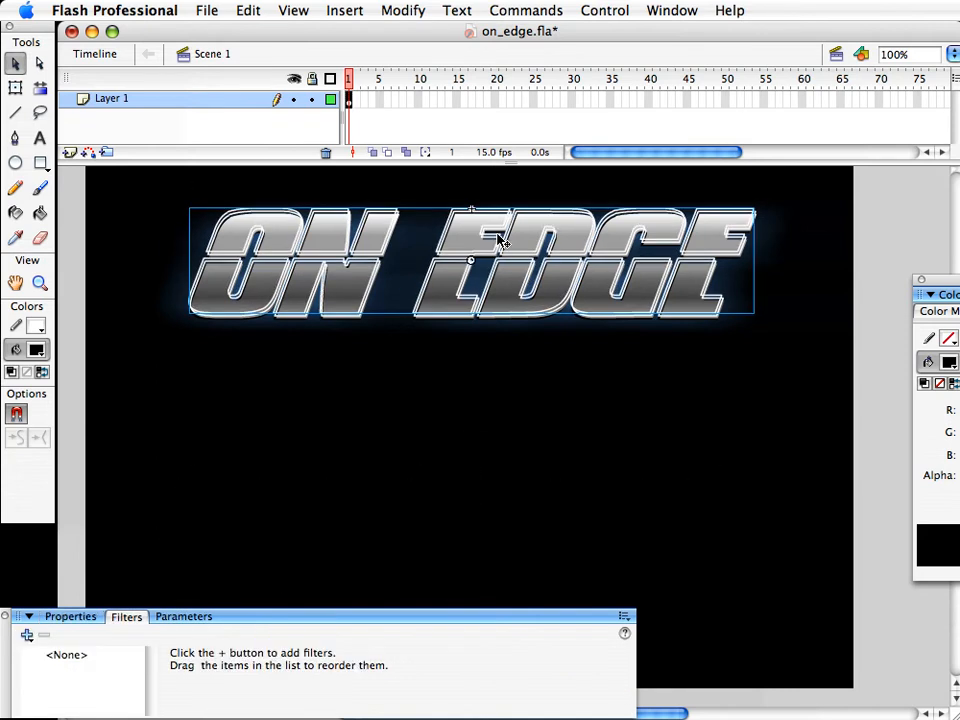
pyautogui.hotkey('shift', 'Down')
pyautogui.hotkey('shift', 'Down')
pyautogui.hotkey('shift', 'Down')
pyautogui.hotkey('shift', 'Down')
pyautogui.hotkey('shift', 'Down')
pyautogui.hotkey('shift', 'Down')
pyautogui.hotkey('shift', 'Down')
pyautogui.hotkey('shift', 'Down')
pyautogui.hotkey('shift', 'Down')
pyautogui.hotkey('shift', 'Down')
pyautogui.hotkey('shift', 'Down')
pyautogui.hotkey('shift', 'Down')
pyautogui.hotkey('shift', 'Down')
pyautogui.hotkey('shift', 'Down')
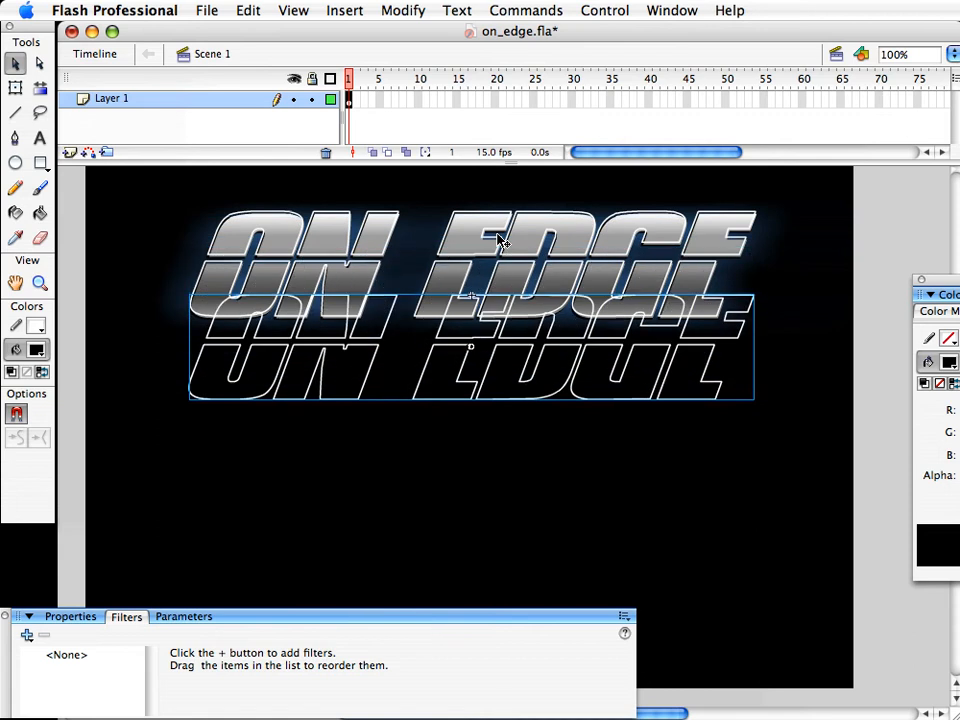
pyautogui.hotkey('shift', 'Down')
pyautogui.hotkey('shift', 'Down')
pyautogui.hotkey('shift', 'Down')
pyautogui.hotkey('shift', 'Down')
pyautogui.hotkey('shift', 'Down')
pyautogui.hotkey('shift', 'Down')
pyautogui.hotkey('shift', 'Left')
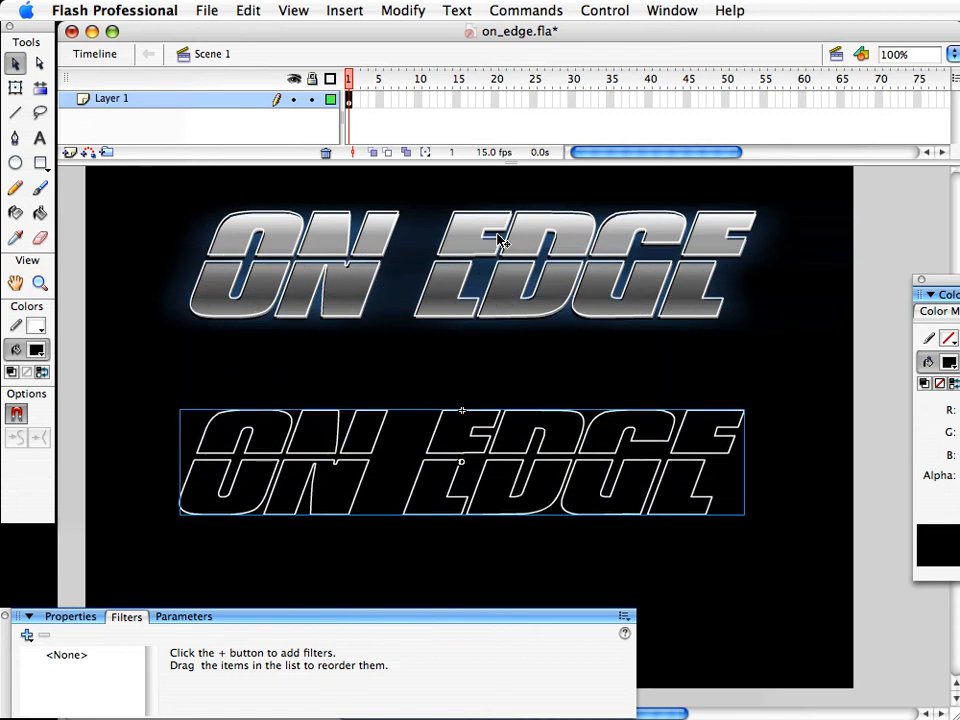
# Save the file and add a Drop Shadow and a Glow filter to the white outline overlay on the title
pyautogui.click(334, 314)
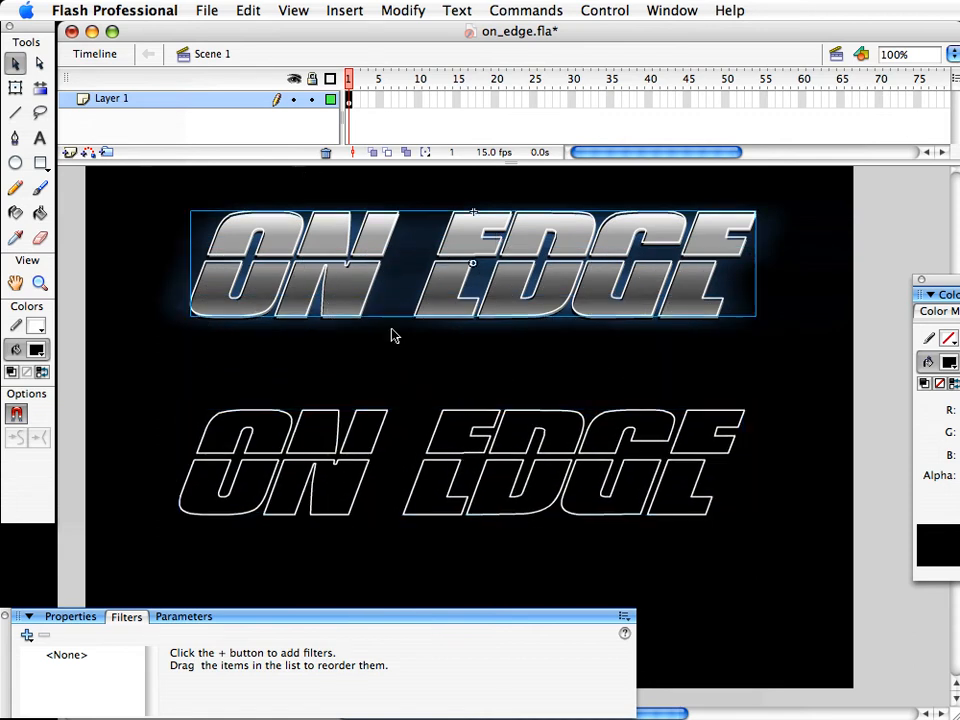
pyautogui.press('super+s')
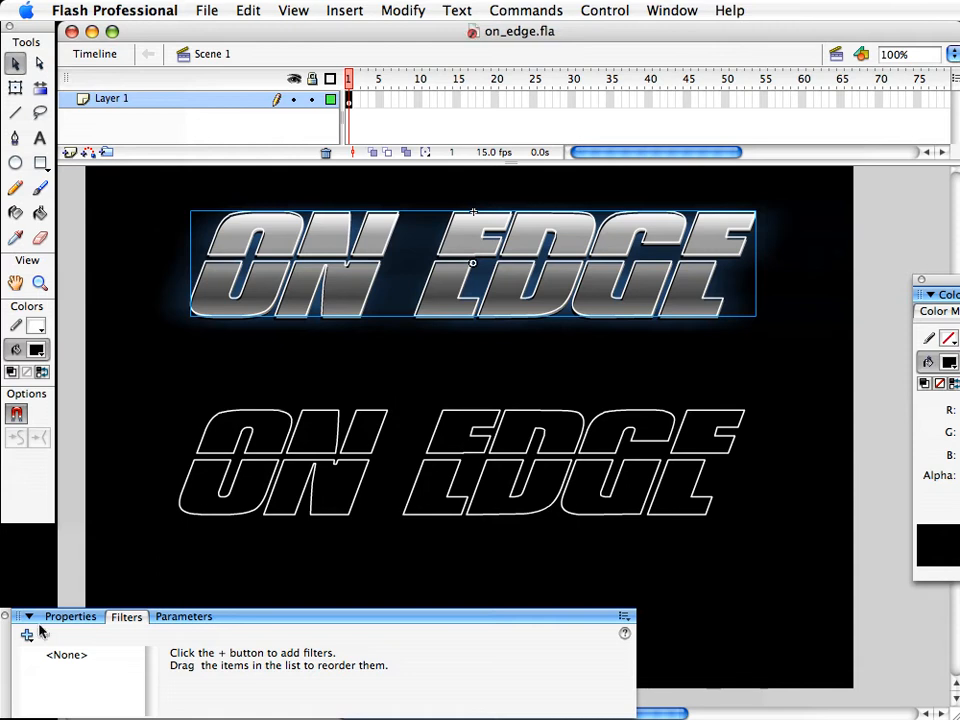
pyautogui.click(28, 635)
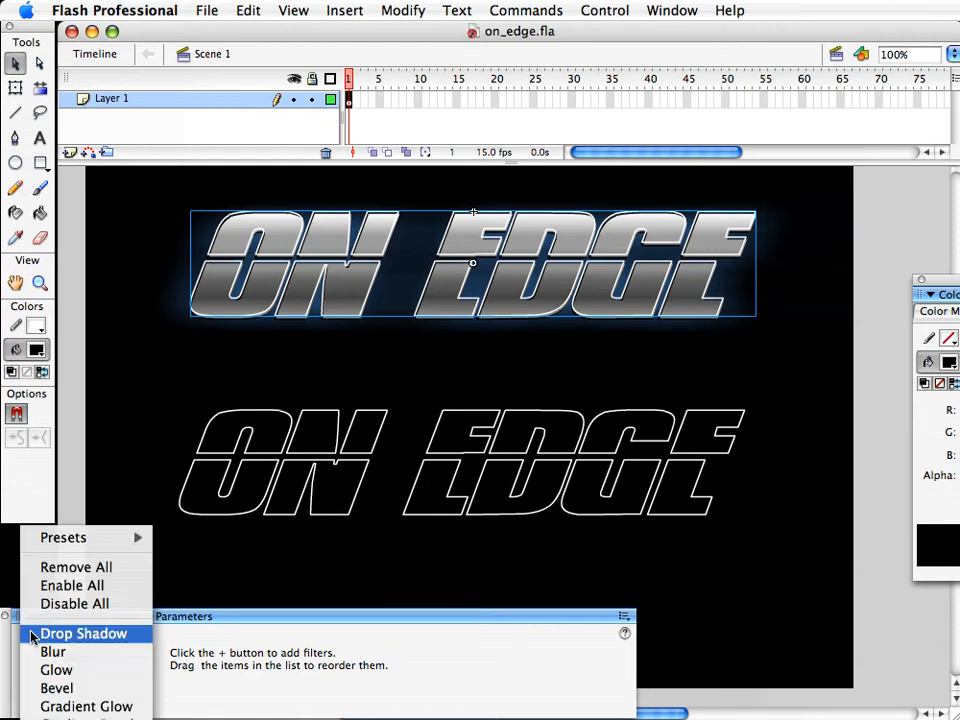
pyautogui.click(32, 636)
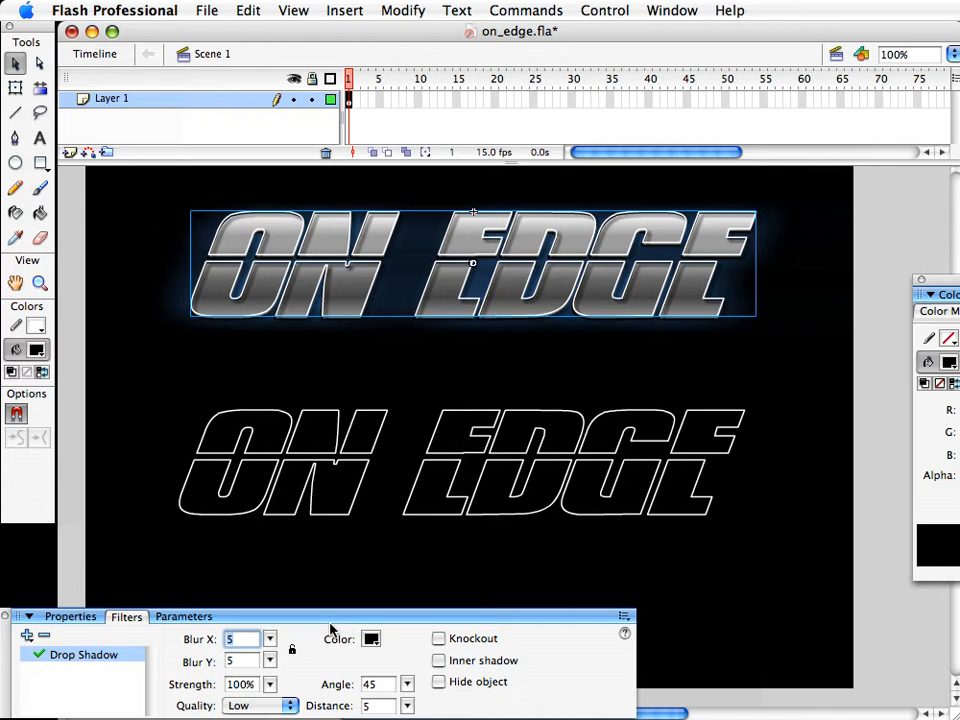
pyautogui.click(27, 635)
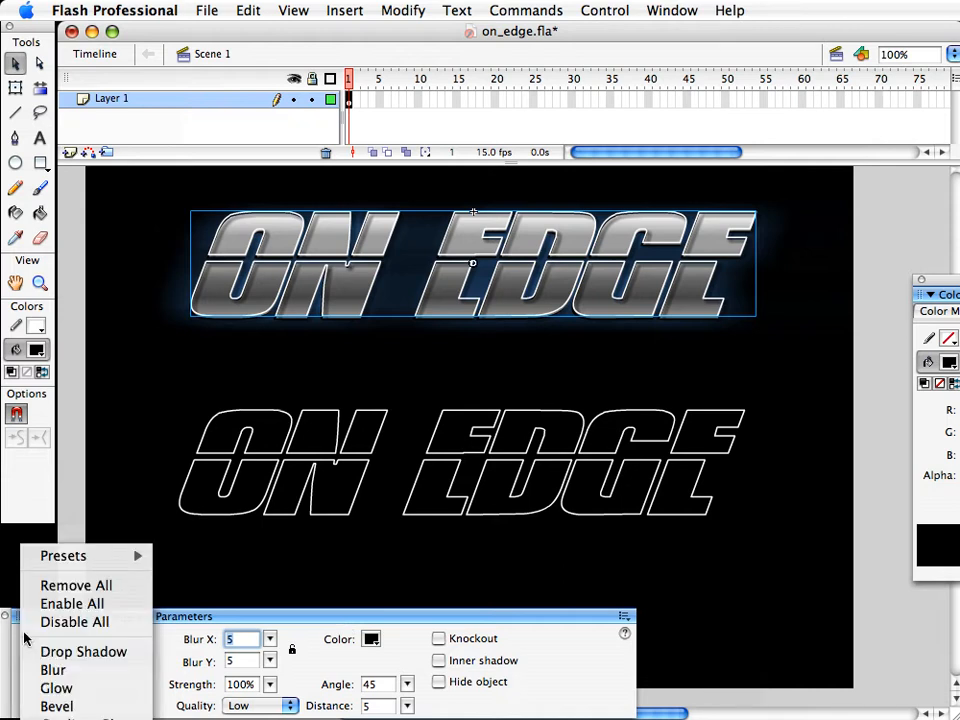
pyautogui.click(60, 690)
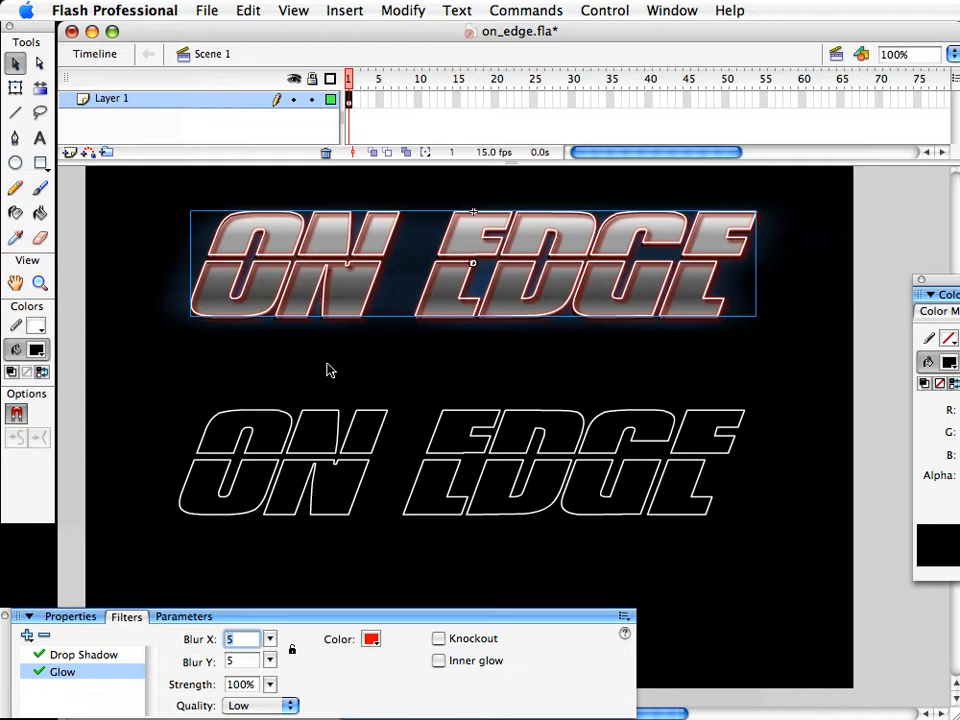
# Try placing the Glow filter above Drop Shadow in the filter order and raising the glow strength to 427%
pyautogui.click(78, 656)
pyautogui.moveTo(78, 656); pyautogui.dragTo(66, 690)
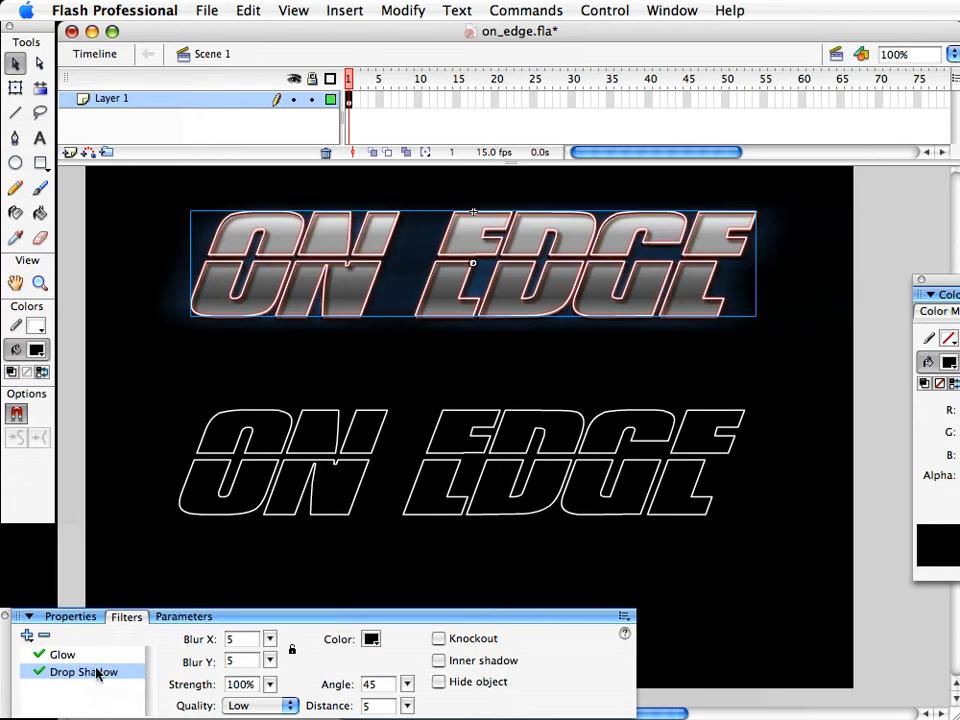
pyautogui.moveTo(86, 675); pyautogui.dragTo(88, 656)
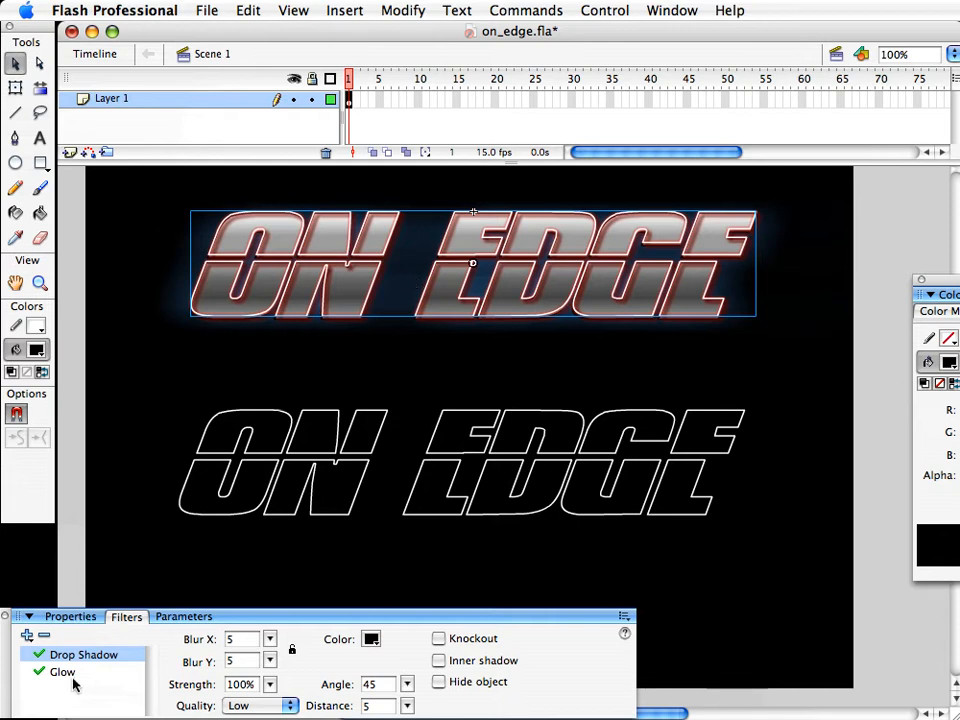
pyautogui.moveTo(74, 682); pyautogui.dragTo(90, 656)
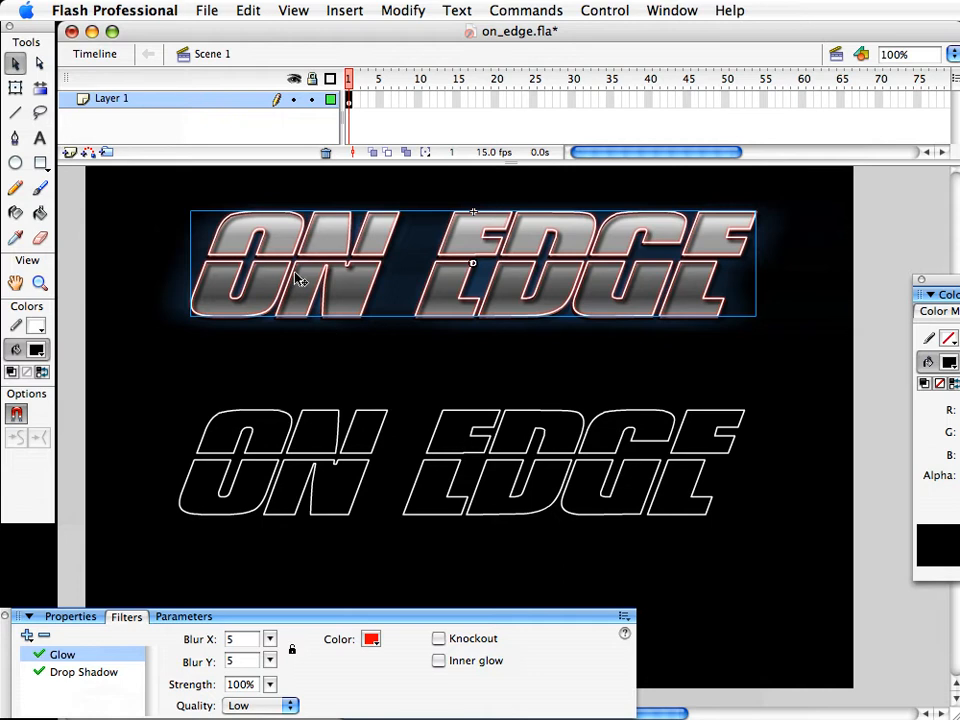
pyautogui.moveTo(270, 684); pyautogui.dragTo(266, 635)
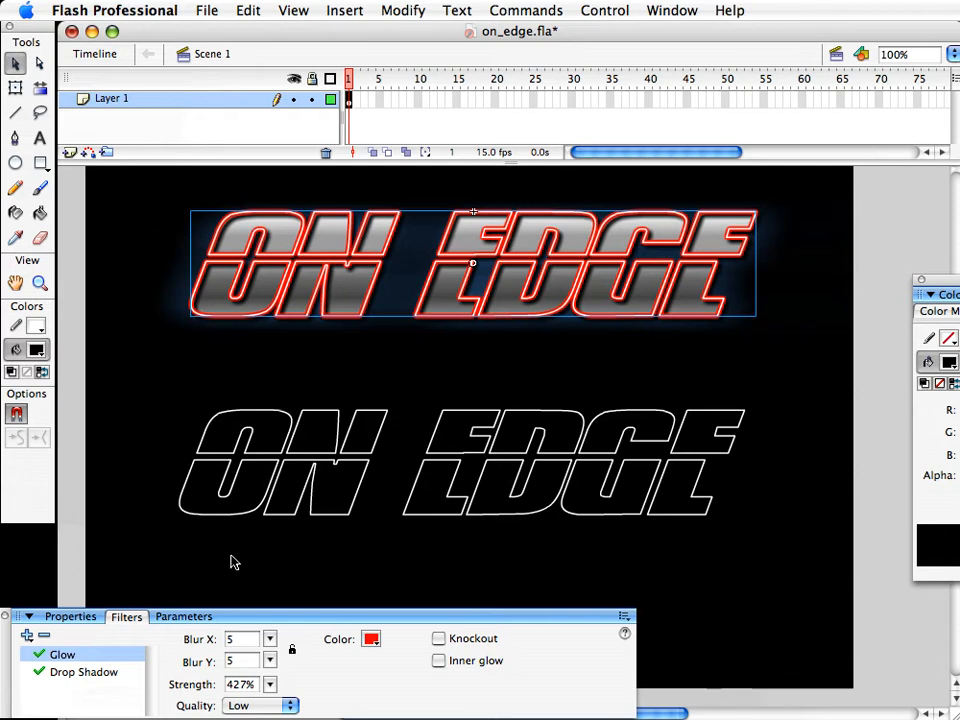
# Reset the glow strength to 100% and put Drop Shadow back above Glow in the filter order
pyautogui.doubleClick(240, 685)
pyautogui.write('100')
pyautogui.press('Tab')
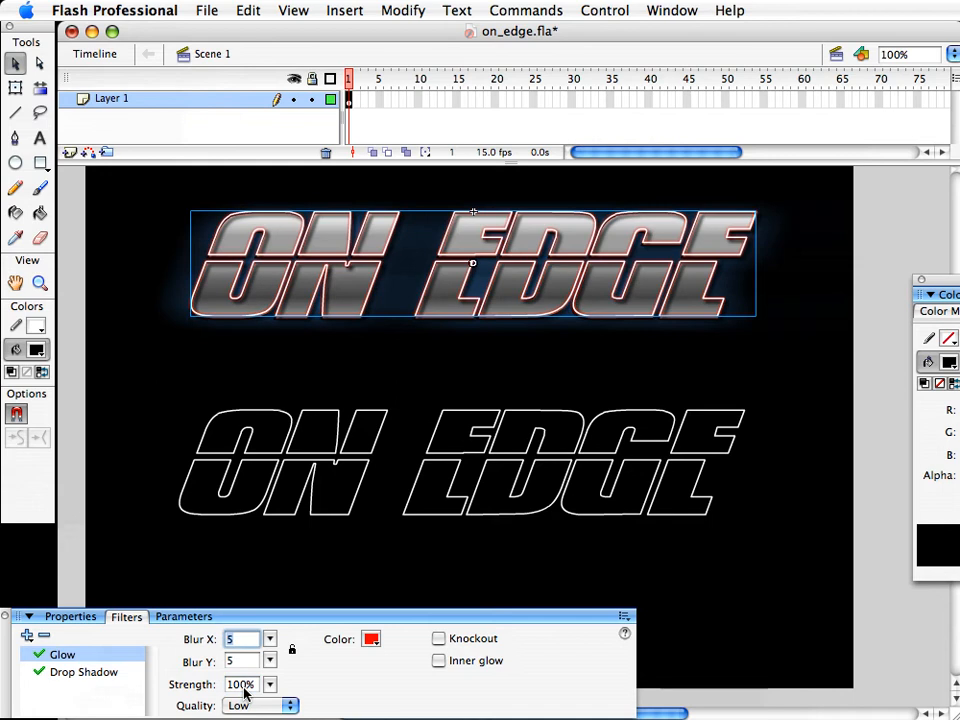
pyautogui.click(78, 672)
pyautogui.moveTo(95, 671); pyautogui.dragTo(103, 655)
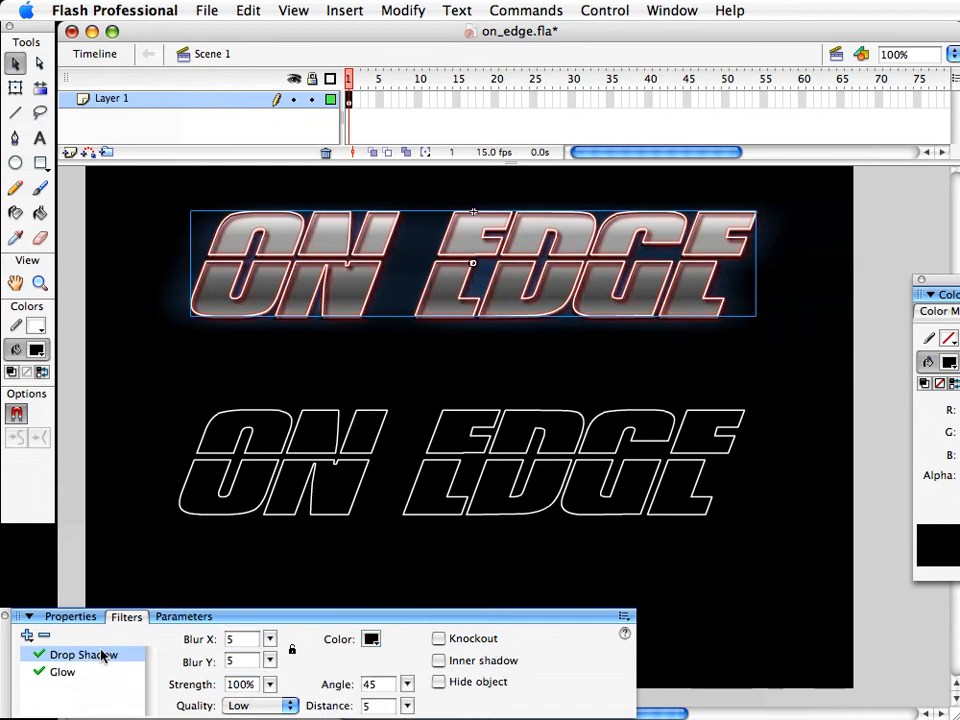
# Save the file and show the instance properties of the lower outline ON EDGE clip
pyautogui.click(146, 420)
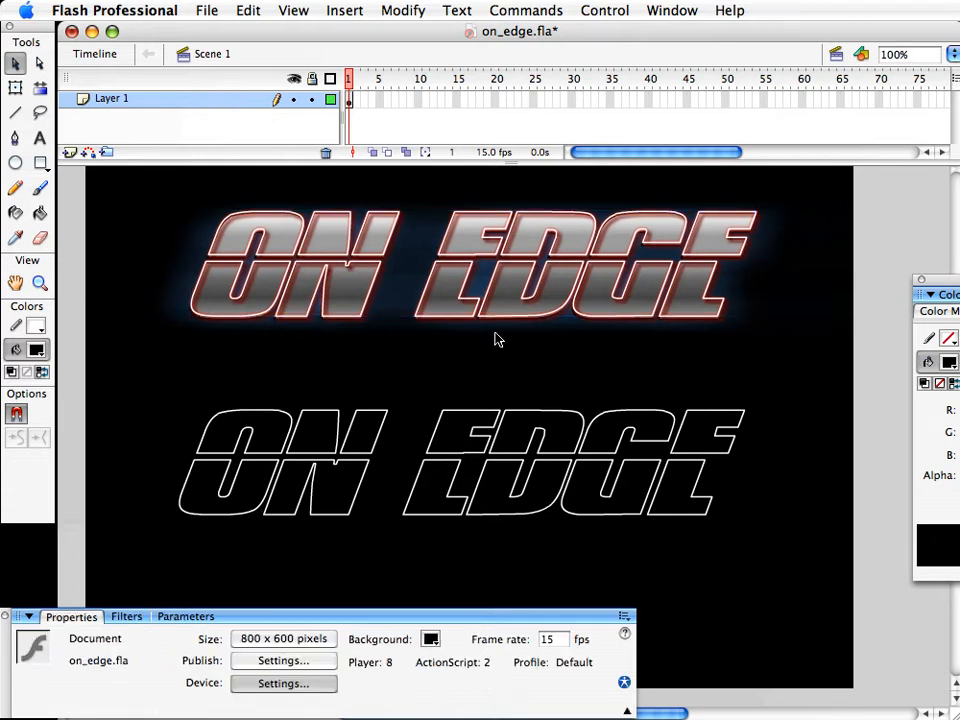
pyautogui.click(461, 413)
pyautogui.press('super+s')
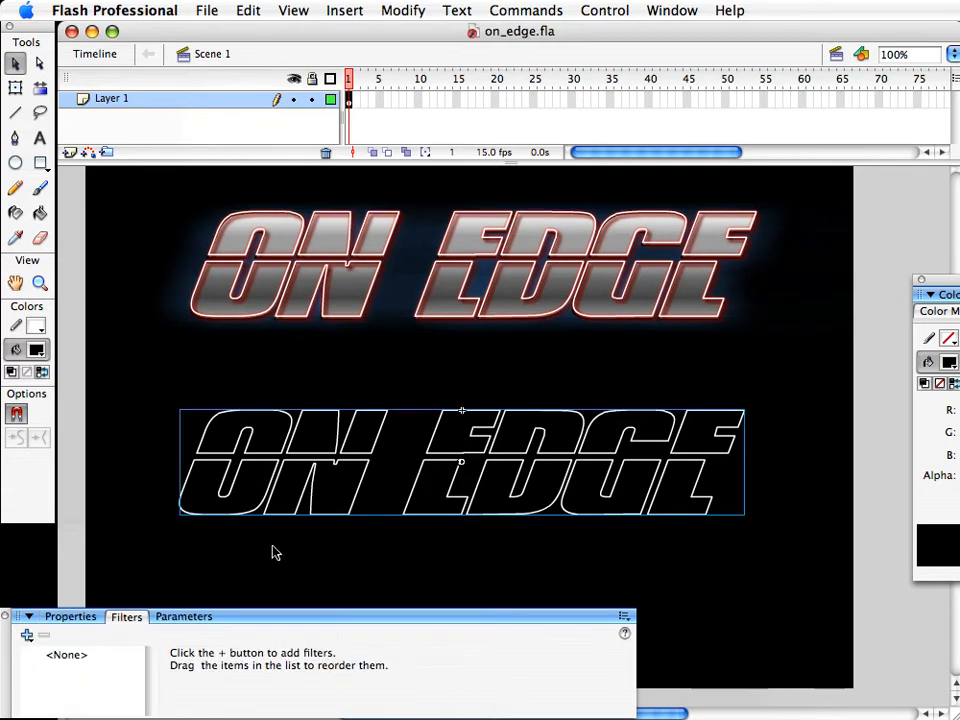
pyautogui.click(68, 618)
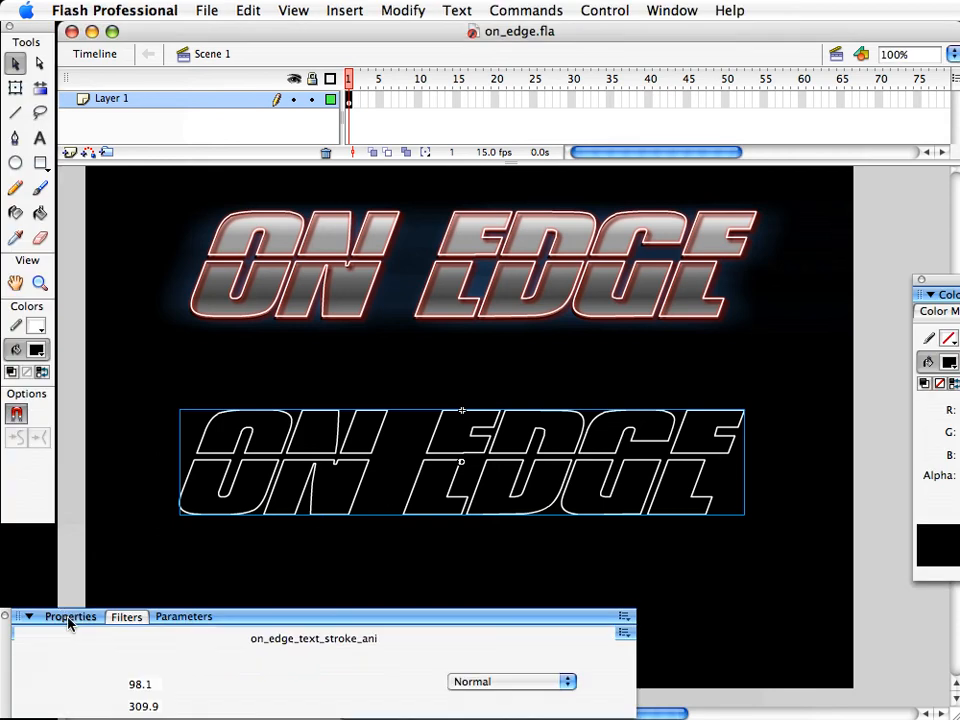
pyautogui.click(322, 532)
pyautogui.click(332, 514)
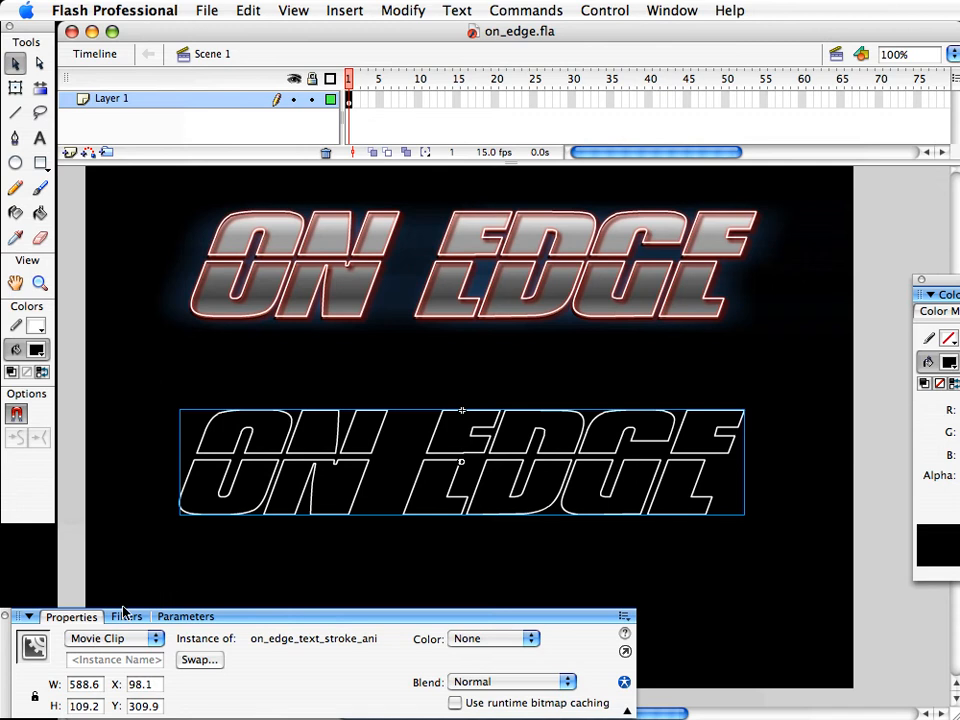
# Move the lower outline clip onto the title, nudged slightly above and left of the existing outline at about X 107, Y 100
pyautogui.moveTo(268, 516); pyautogui.dragTo(272, 309)
pyautogui.press('Down')
pyautogui.press('Down')
pyautogui.press('Down')
pyautogui.press('Right')
pyautogui.press('Left')
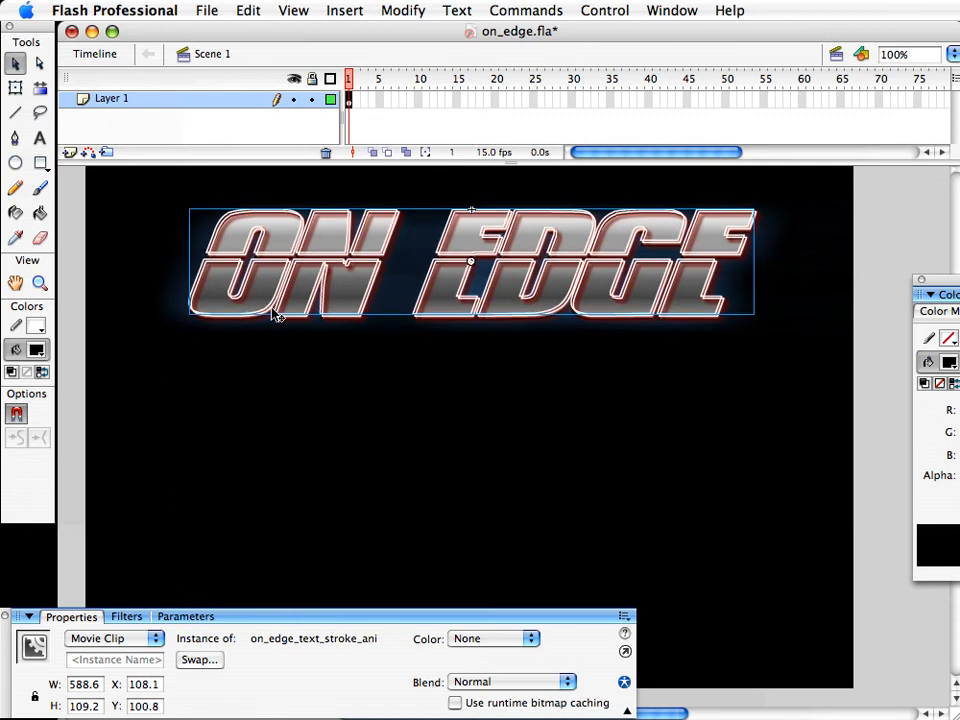
pyautogui.press('Up')
pyautogui.press('Down')
pyautogui.press('Up')
pyautogui.click(300, 375)
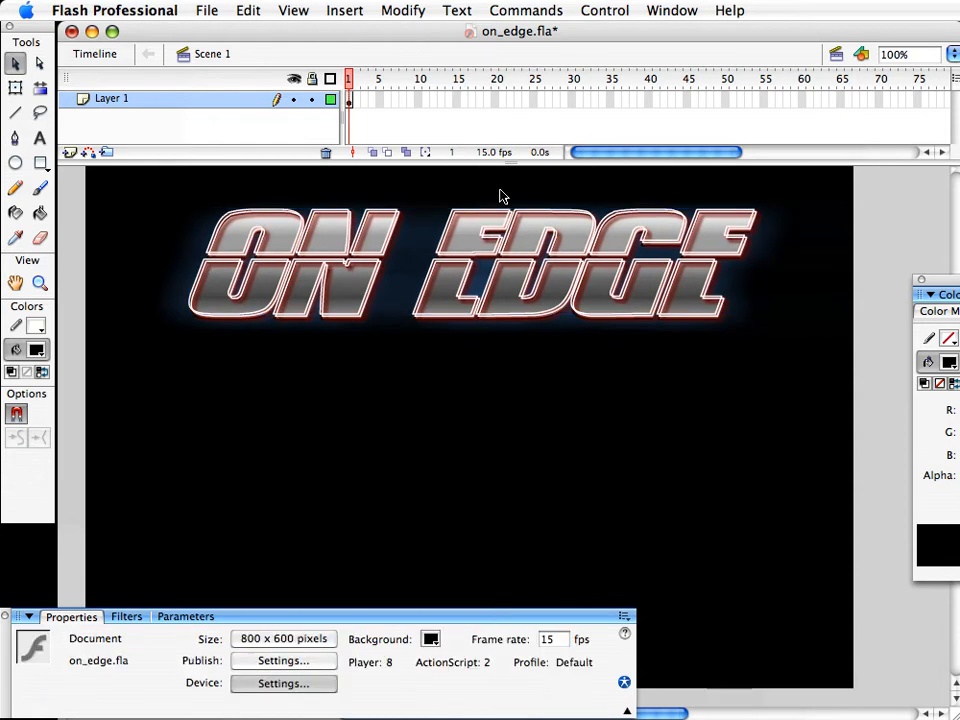
pyautogui.click(458, 216)
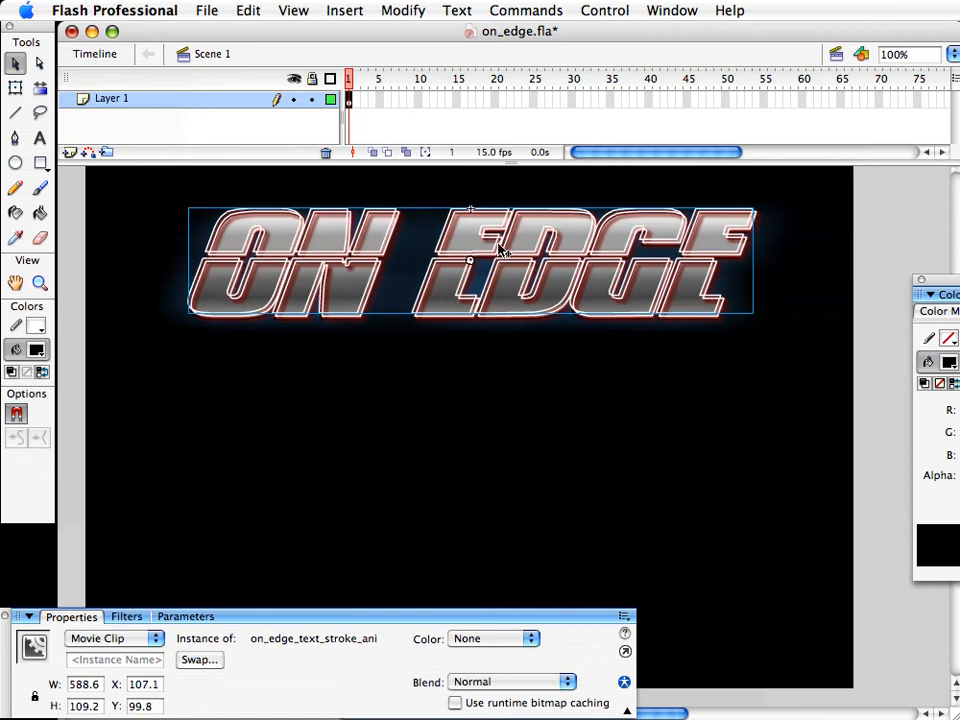
pyautogui.click(525, 362)
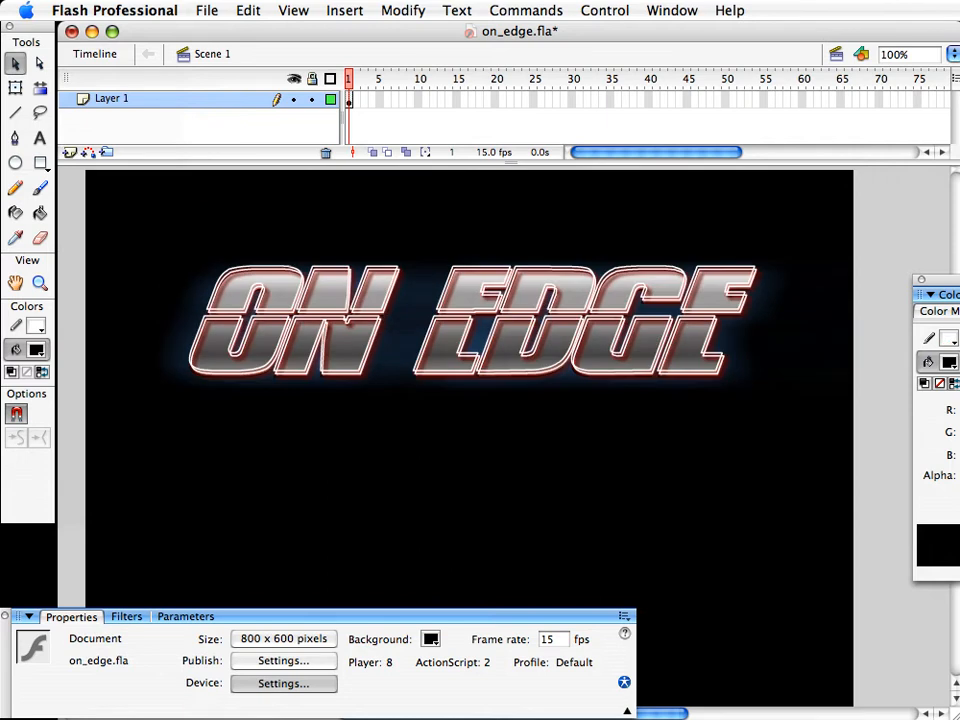
# Delete the offset outline overlay to compare the title without it, and restore it in place
pyautogui.click(585, 275)
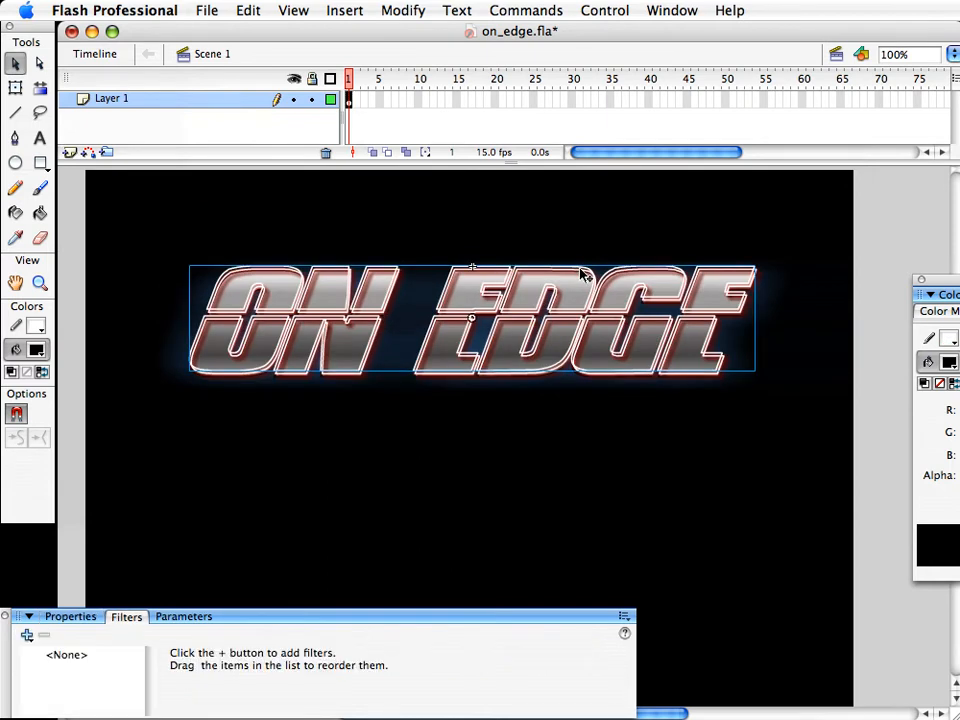
pyautogui.press('Delete')
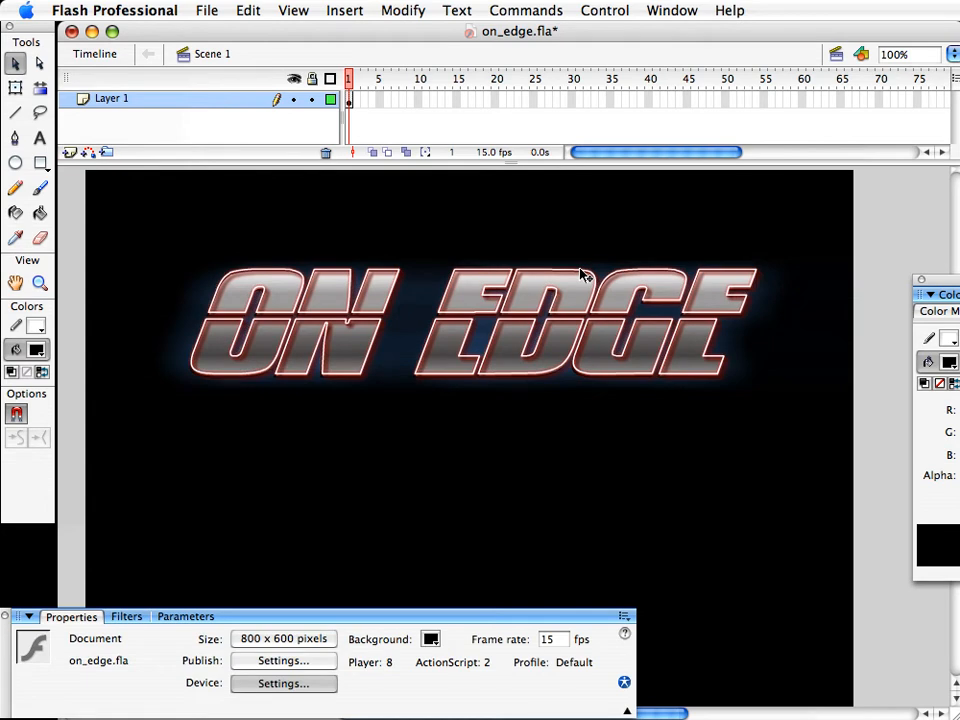
pyautogui.press('super+shift+v')
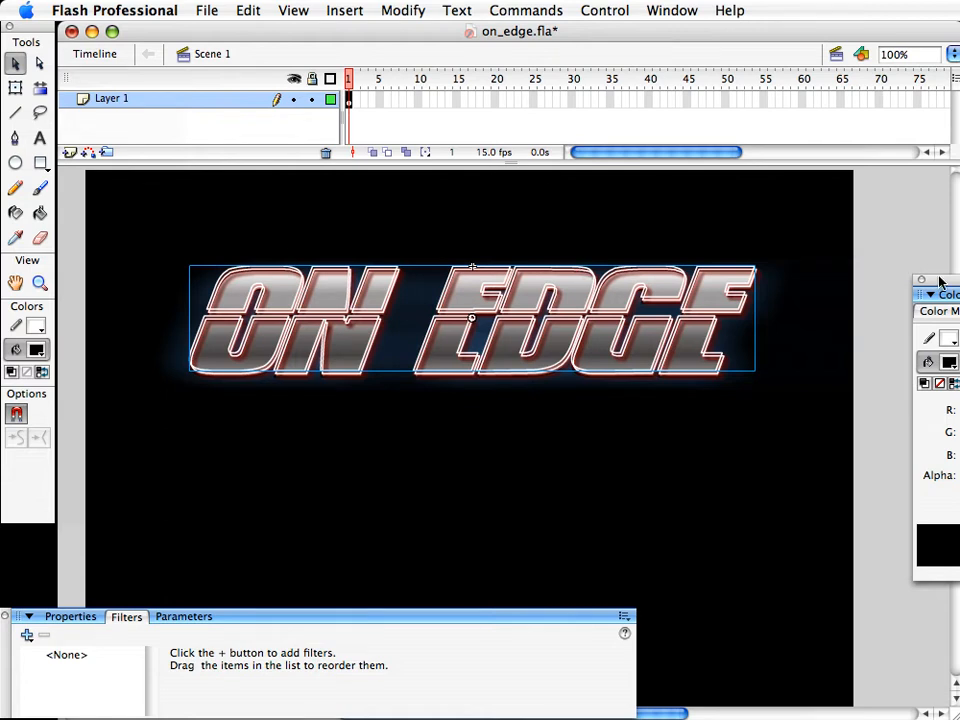
# Hide the Color Mixer and add a white Glow filter to the offset outline overlay
pyautogui.hotkey('shift', 'F9')
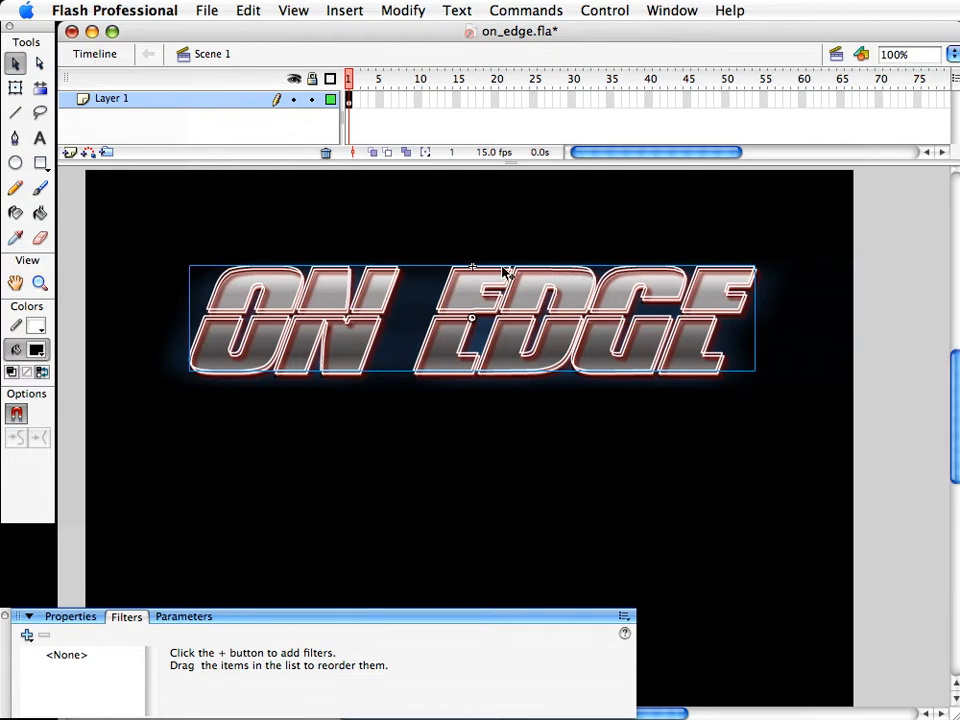
pyautogui.click(78, 605)
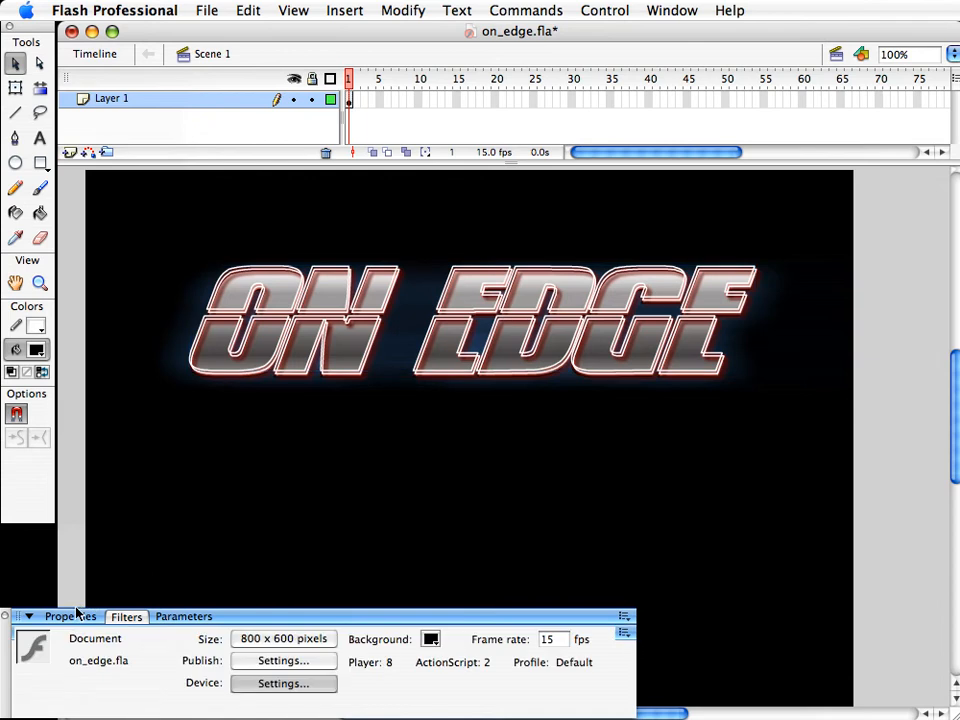
pyautogui.click(127, 617)
pyautogui.click(285, 272)
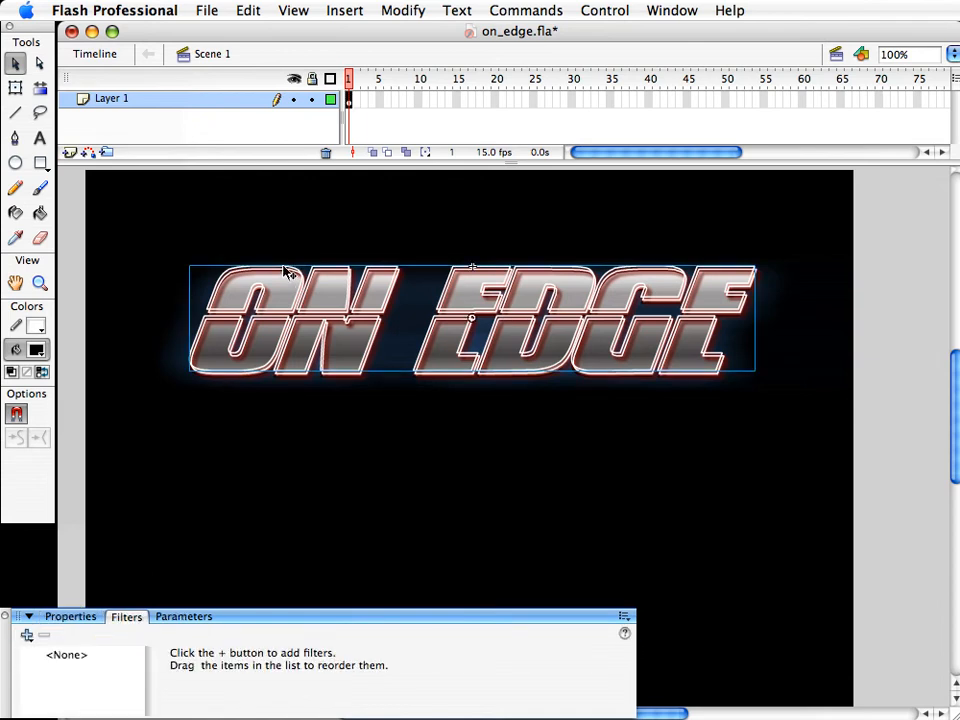
pyautogui.click(27, 635)
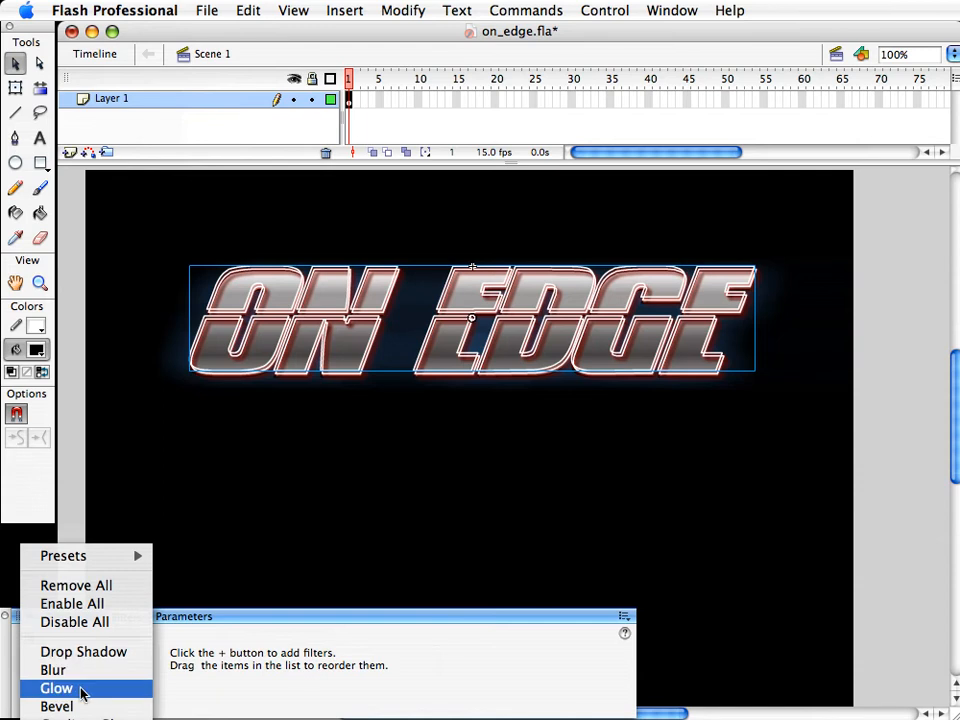
pyautogui.click(82, 690)
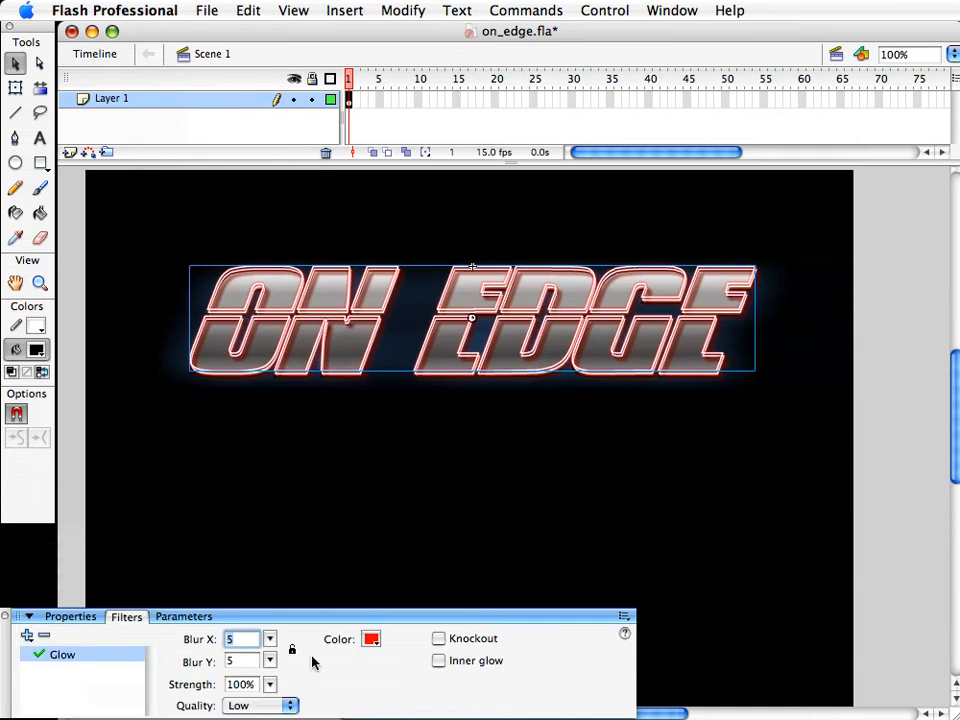
pyautogui.click(370, 639)
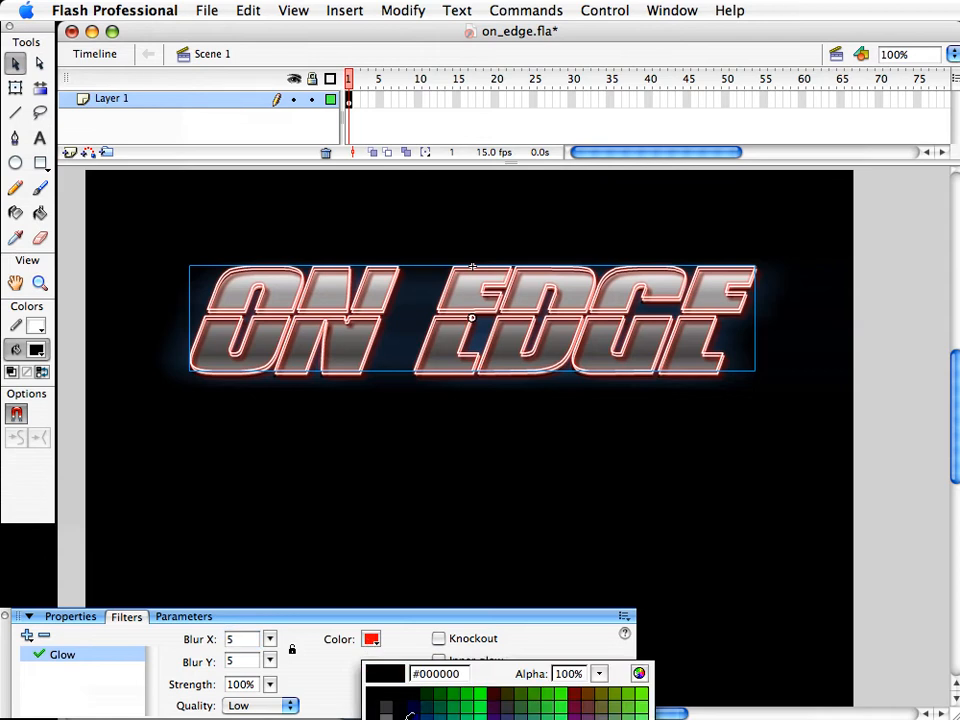
pyautogui.click(366, 712)
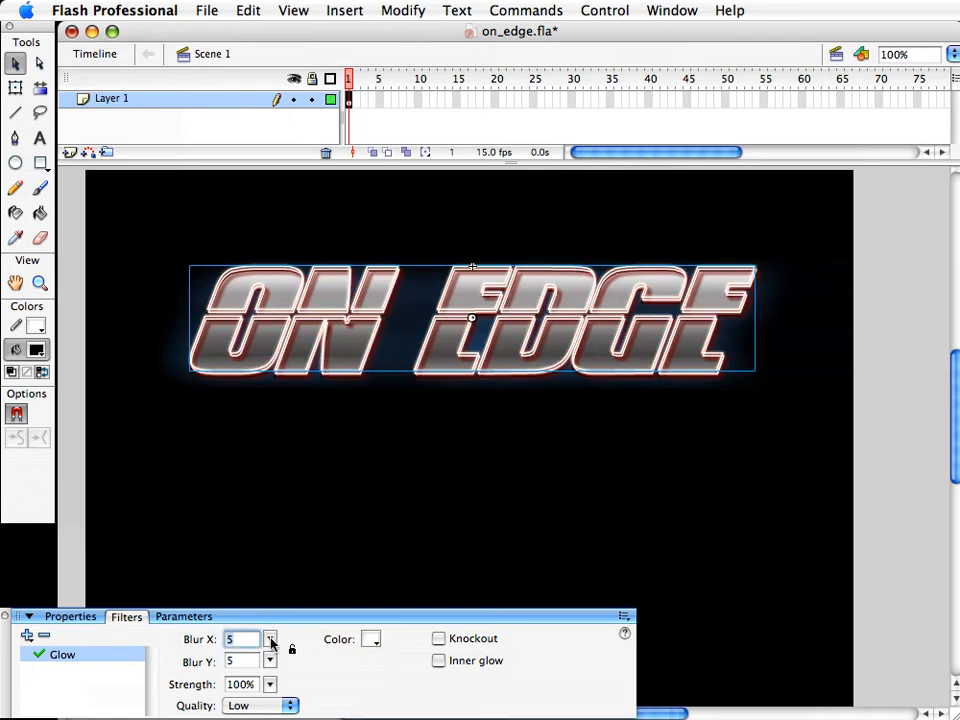
# Set the overlay's glow to Blur X 20, Blur Y 15, High quality and 1000% strength
pyautogui.doubleClick(234, 639)
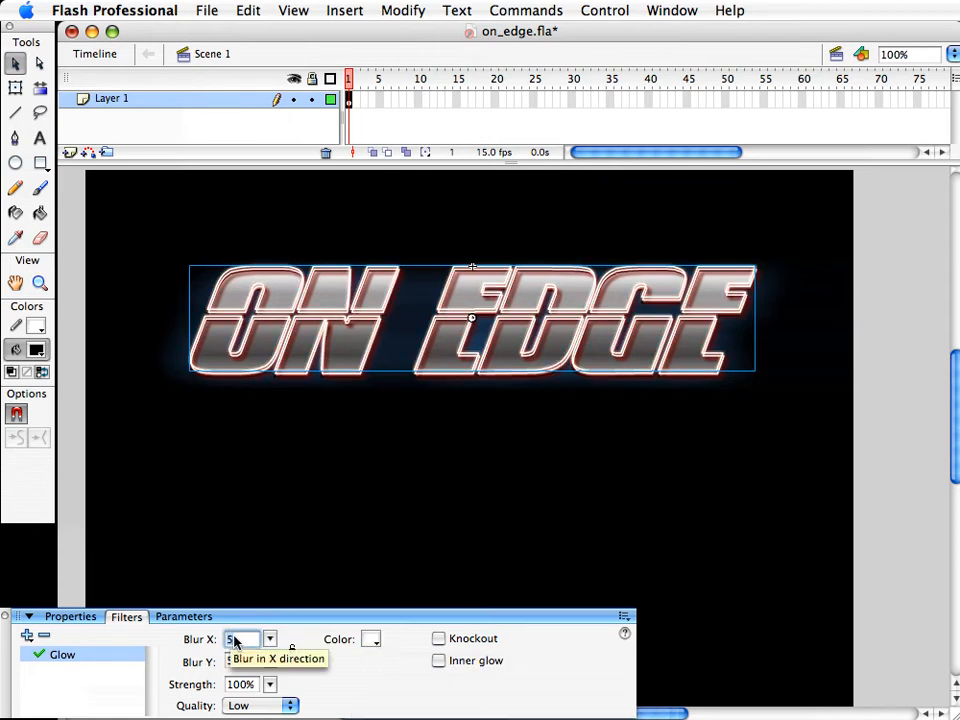
pyautogui.write('20')
pyautogui.press('Tab')
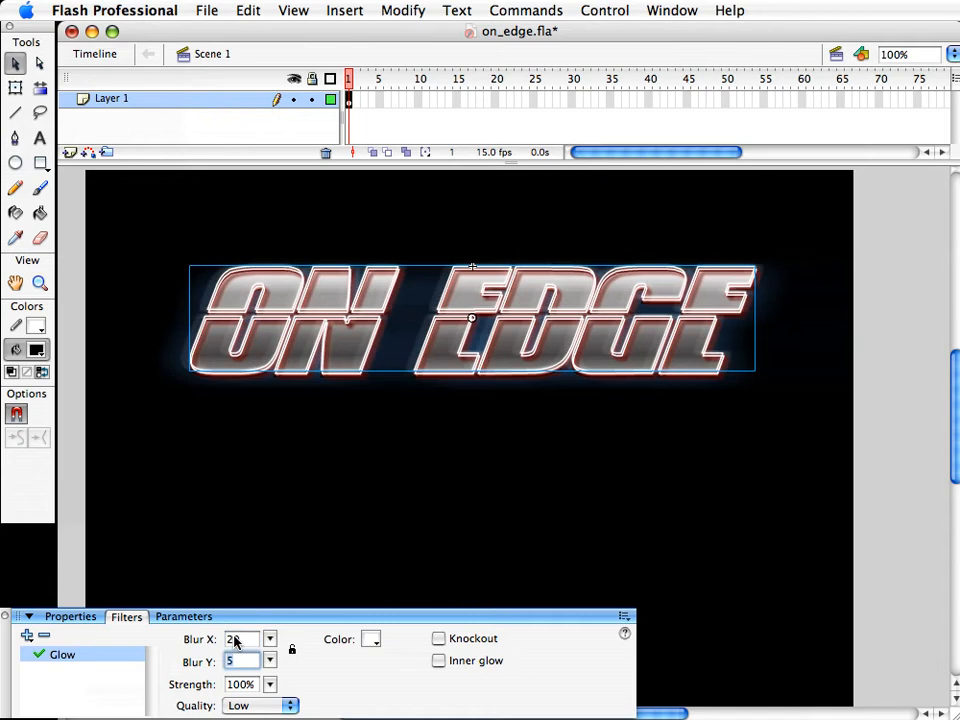
pyautogui.write('15')
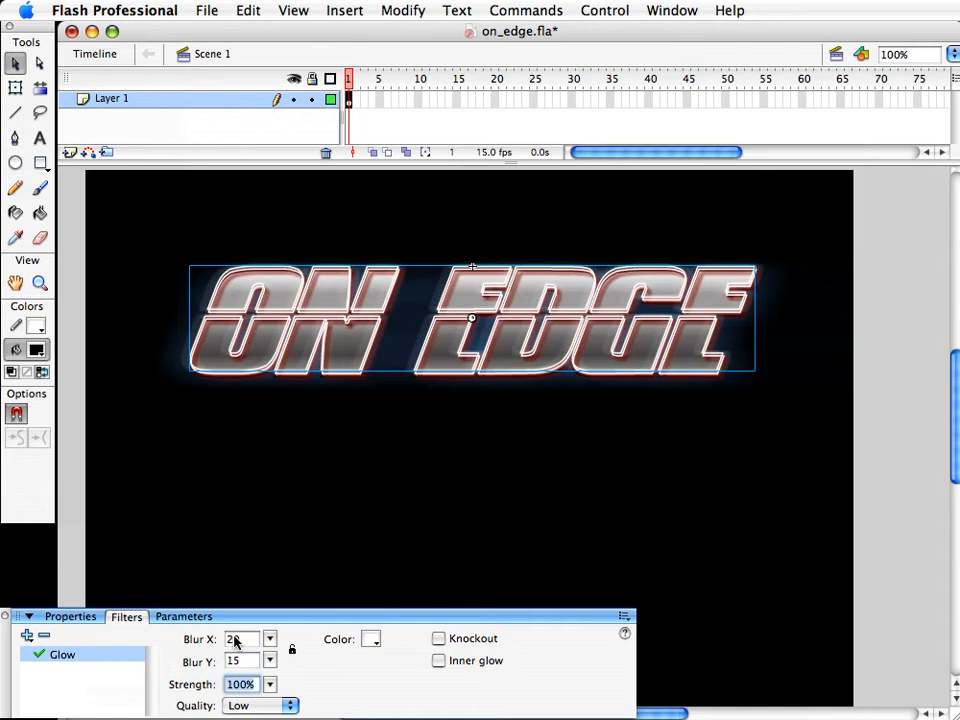
pyautogui.press('Return')
pyautogui.click(262, 706)
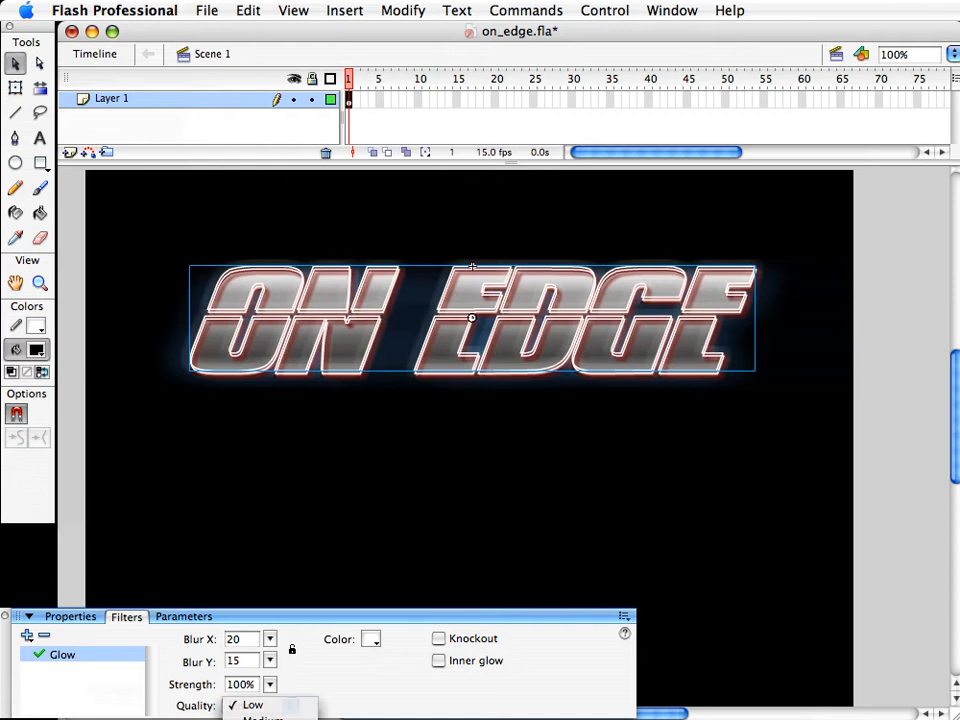
pyautogui.click(262, 719)
pyautogui.moveTo(268, 688); pyautogui.dragTo(268, 560)
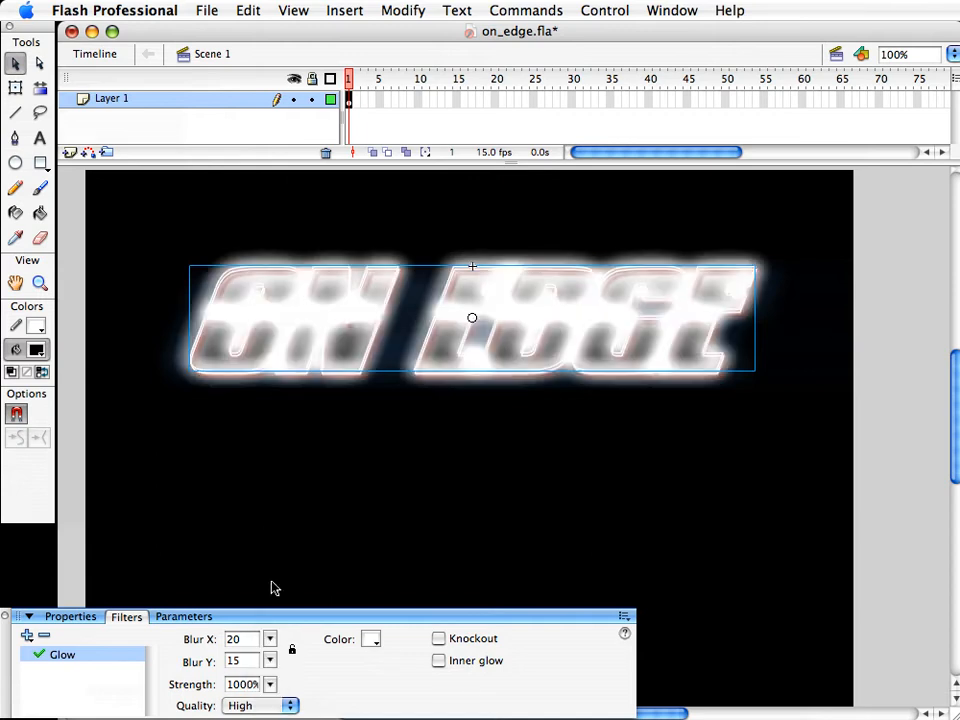
# Try a Drop Shadow filter on the glowing outline overlay and remove it again
pyautogui.click(406, 498)
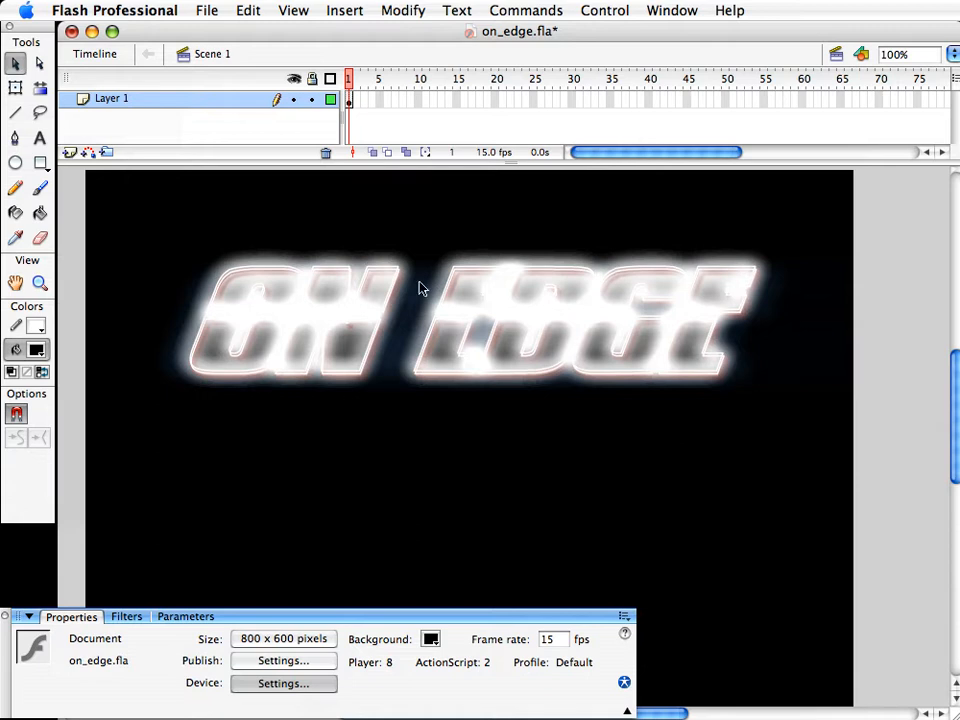
pyautogui.click(356, 315)
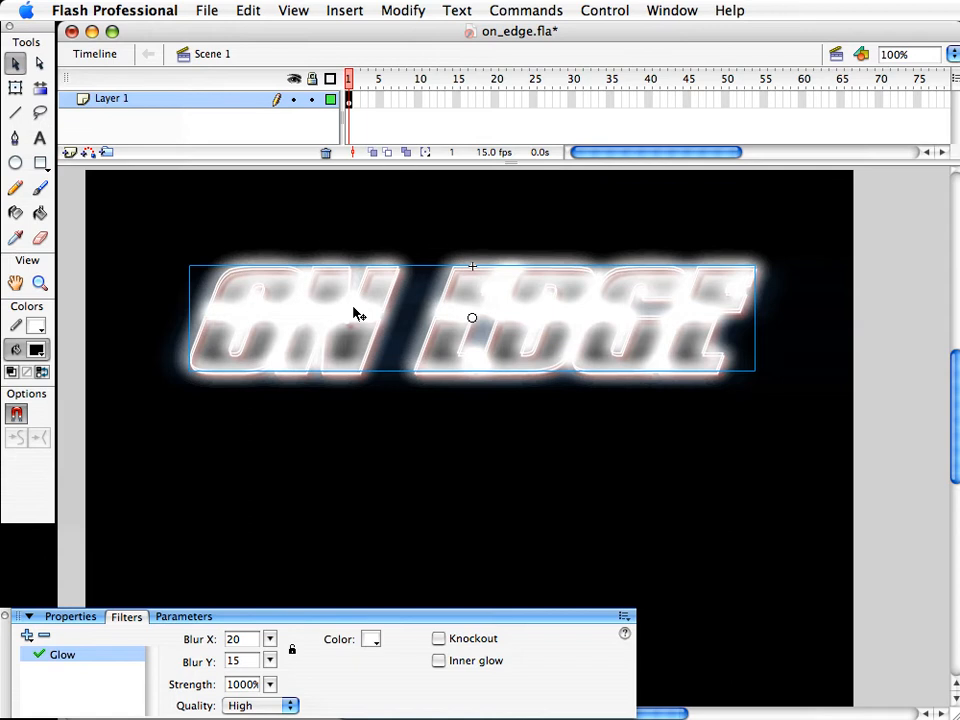
pyautogui.click(27, 636)
pyautogui.click(66, 616)
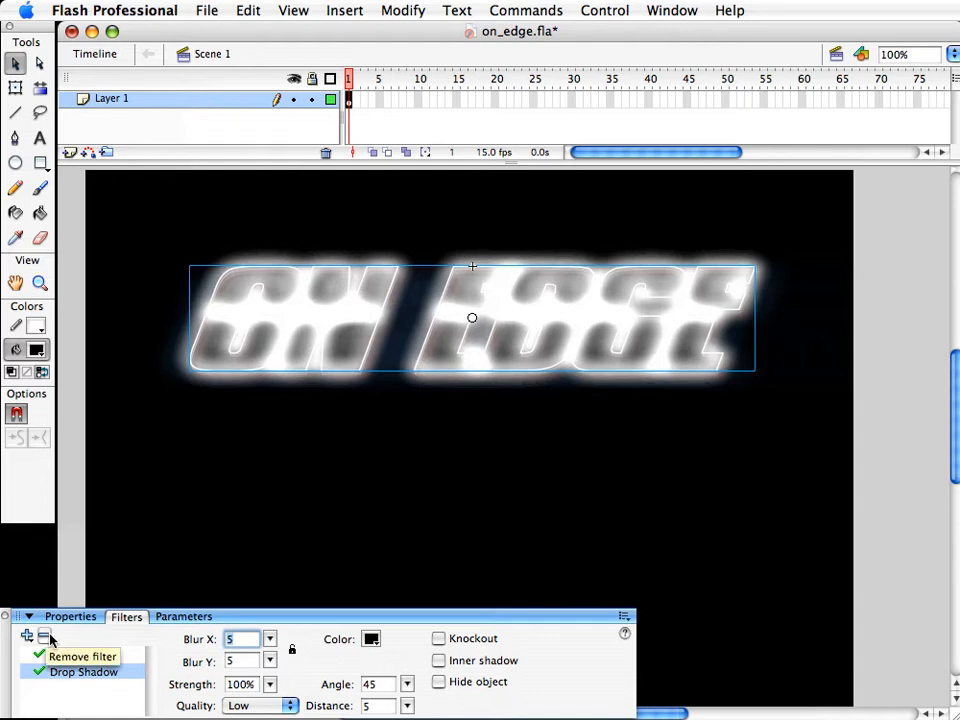
pyautogui.click(46, 638)
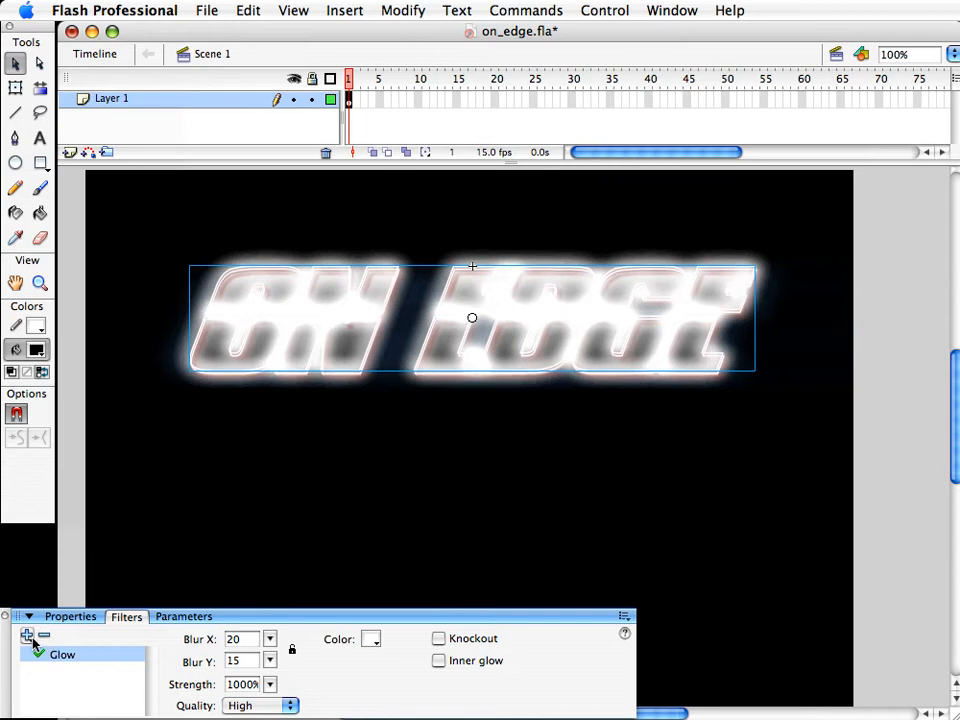
# Add a Drop Shadow filter below the Glow on the outline overlay, keeping its default settings
pyautogui.click(27, 635)
pyautogui.click(51, 653)
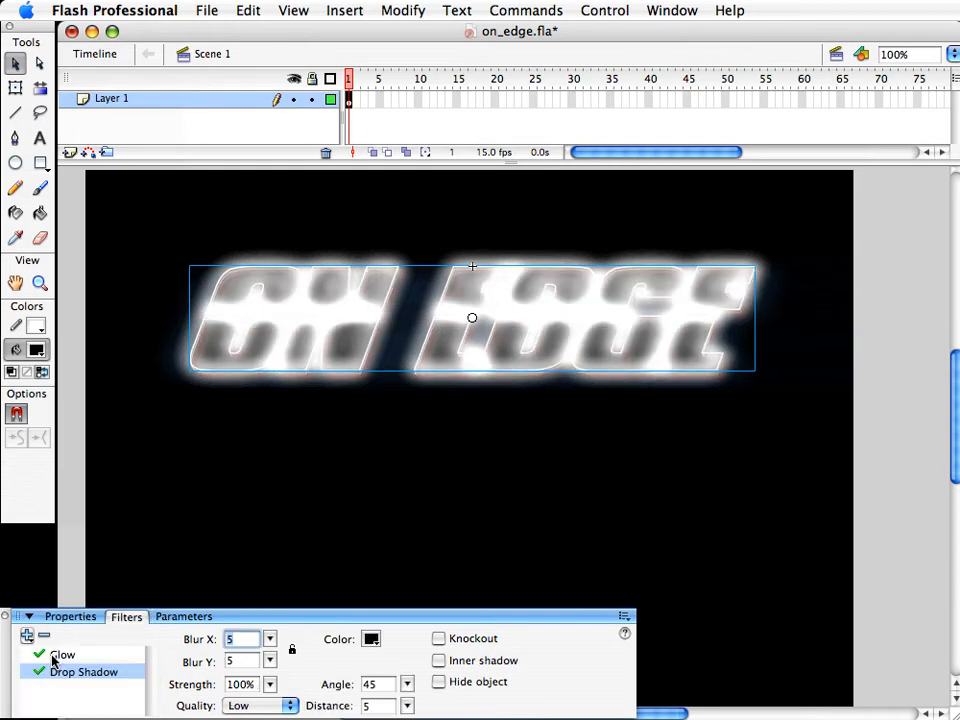
pyautogui.click(480, 494)
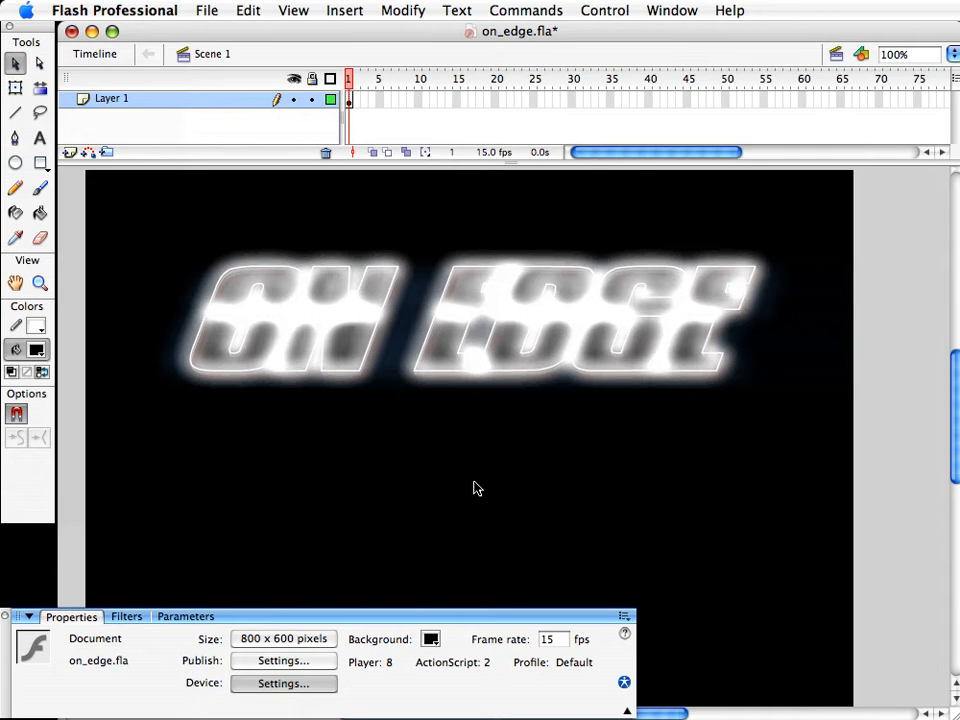
# Move the glowing overlay below the title to compare it with the underlying text, and undo the move
pyautogui.click(348, 382)
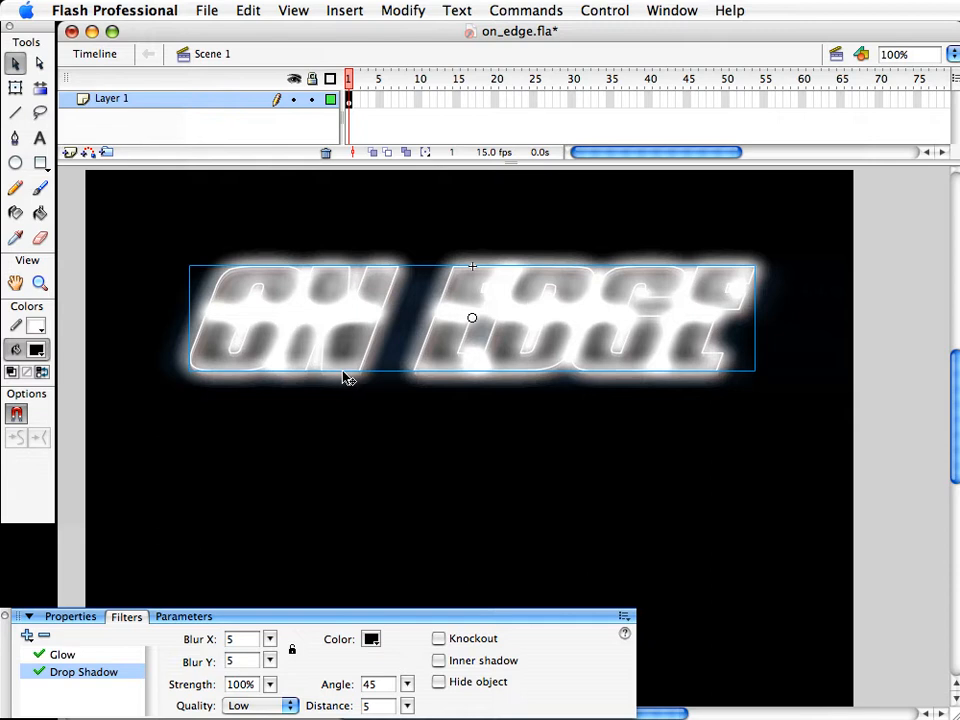
pyautogui.moveTo(343, 375); pyautogui.dragTo(317, 561)
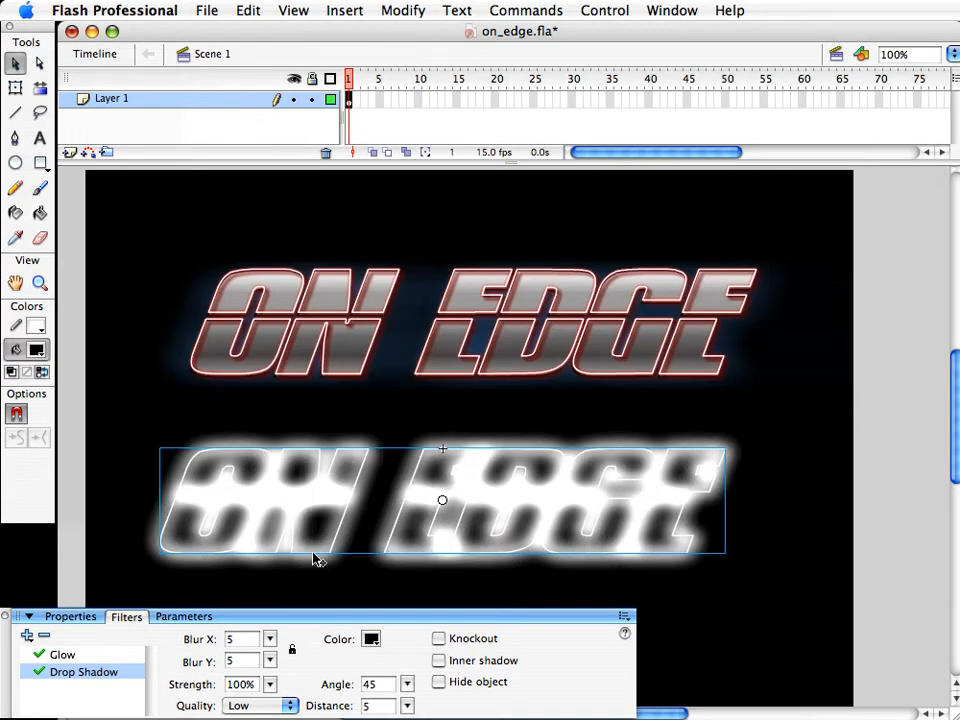
pyautogui.moveTo(167, 201); pyautogui.dragTo(902, 422)
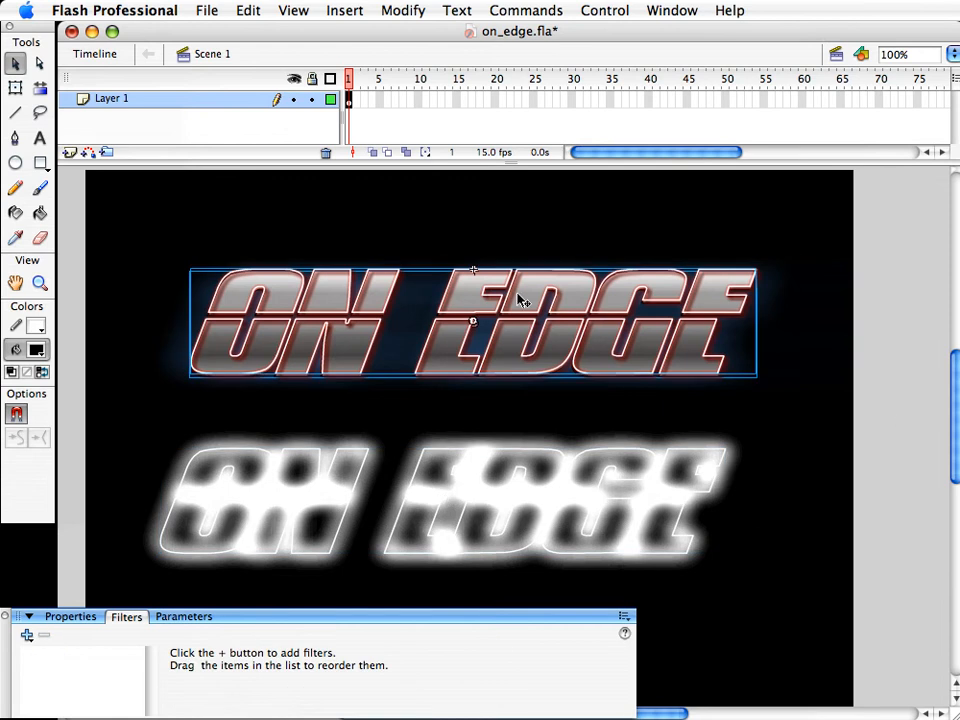
pyautogui.press('super+z')
pyautogui.press('super+z')
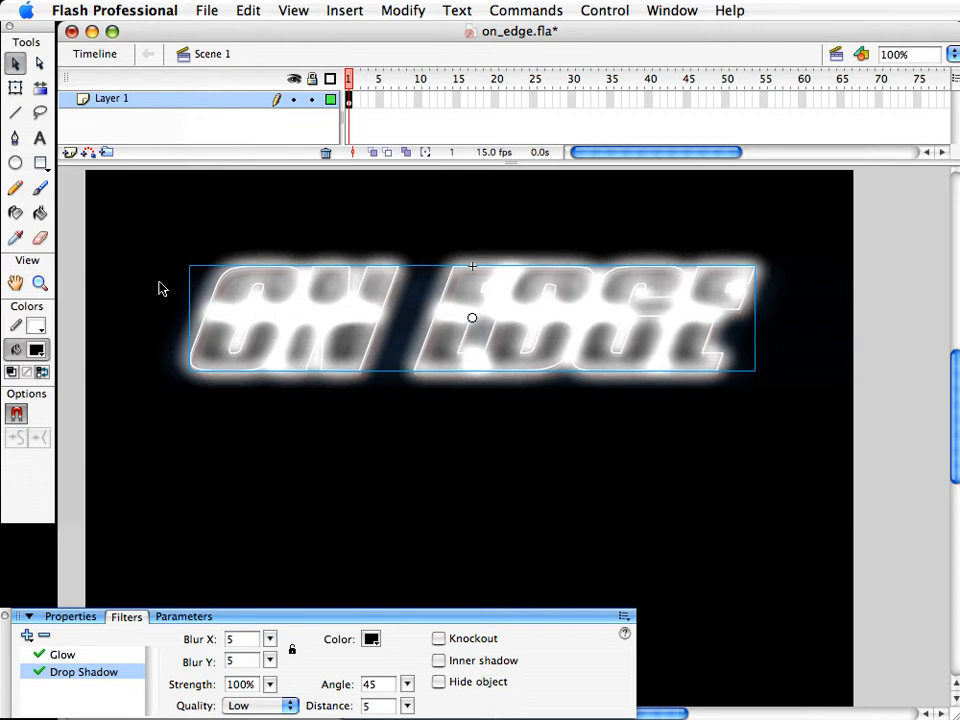
# Open the on_edge_text_stroke_animation clip, examine the individual outline segments of its letters, and return to Scene 1
pyautogui.press('super+a')
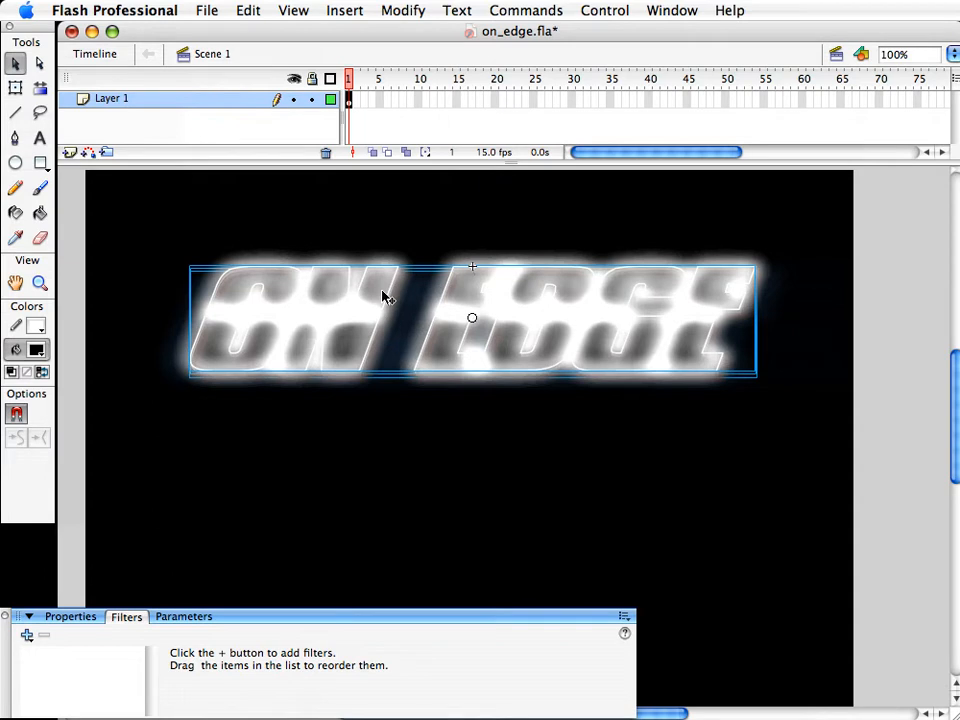
pyautogui.click(328, 418)
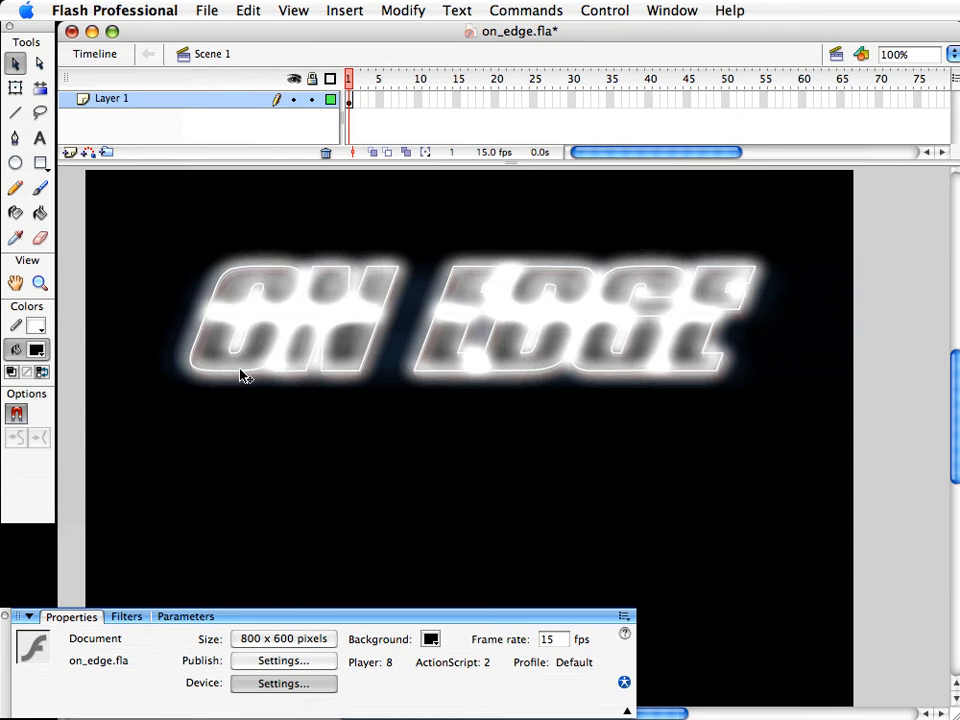
pyautogui.doubleClick(240, 375)
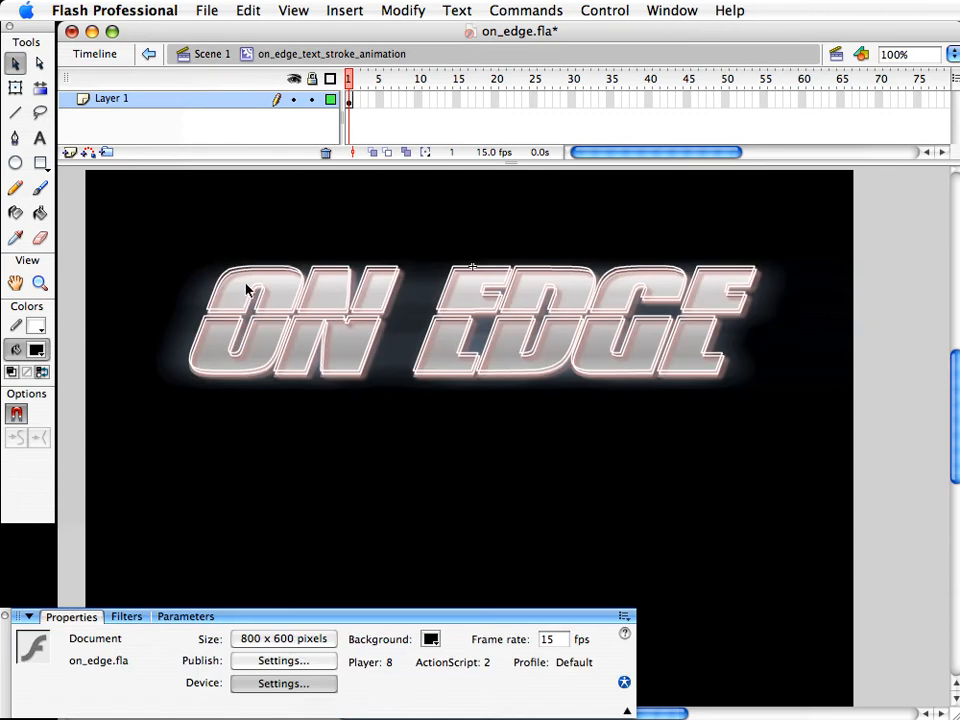
pyautogui.click(540, 267)
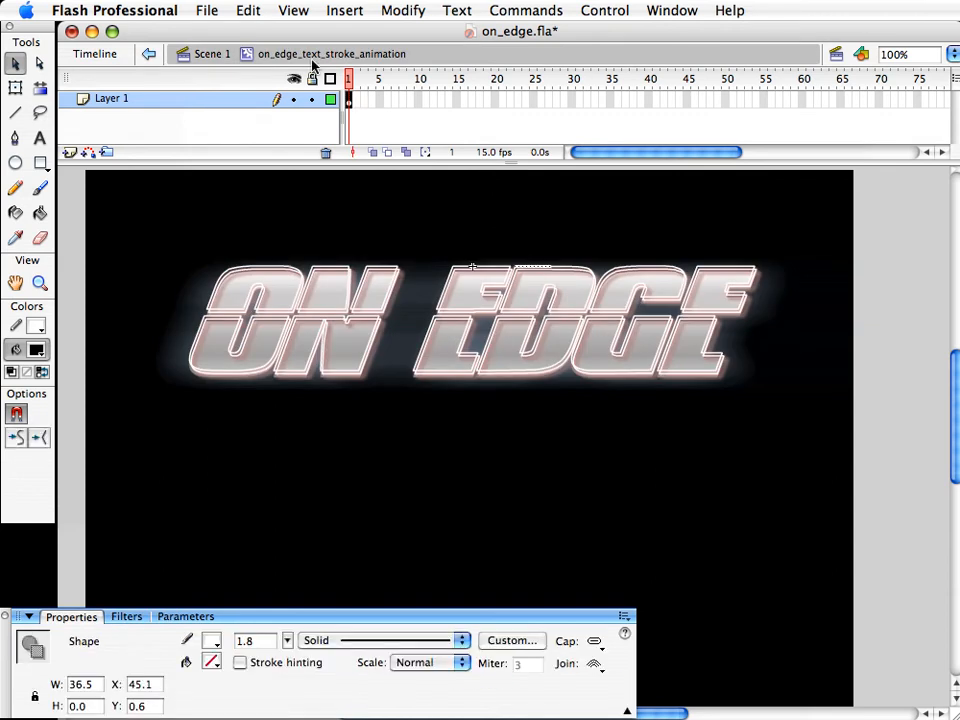
pyautogui.click(321, 271)
pyautogui.click(298, 270)
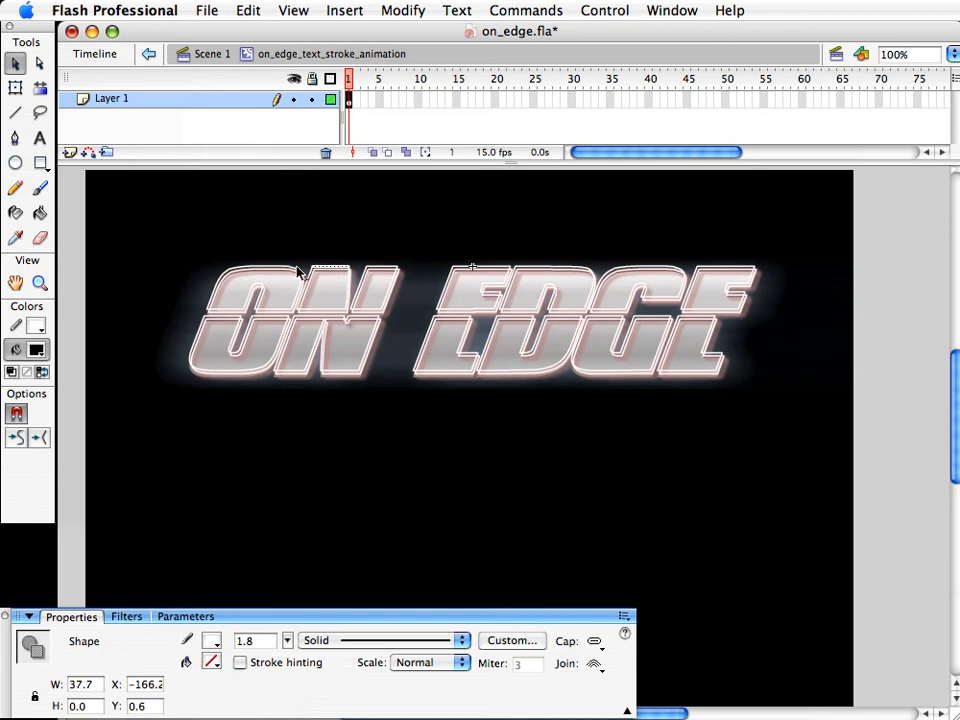
pyautogui.click(299, 272)
pyautogui.click(326, 317)
pyautogui.click(343, 336)
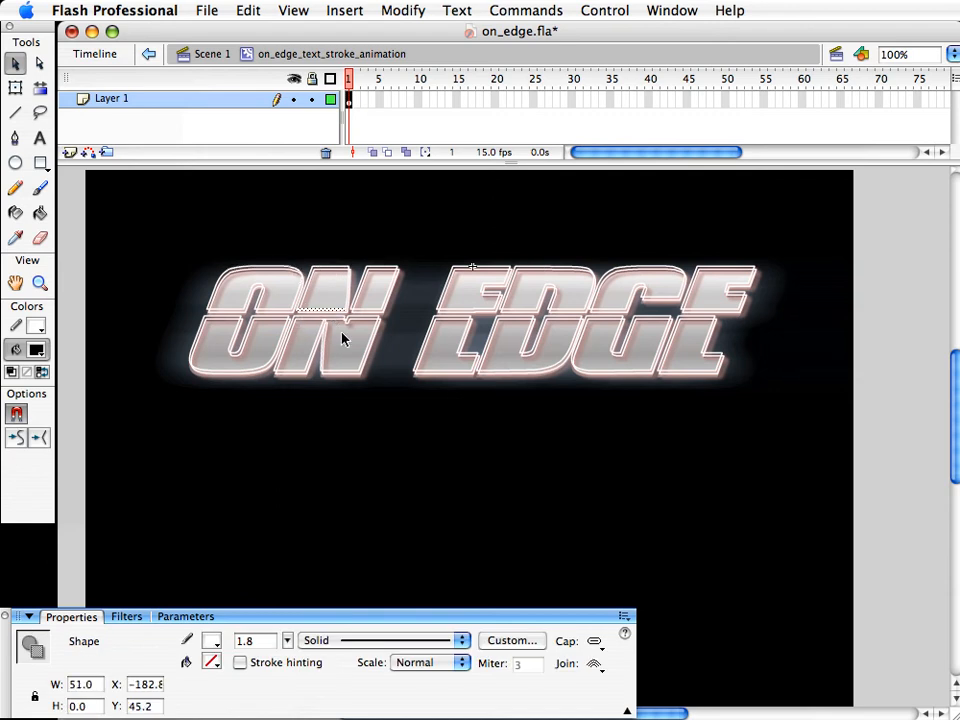
pyautogui.click(362, 439)
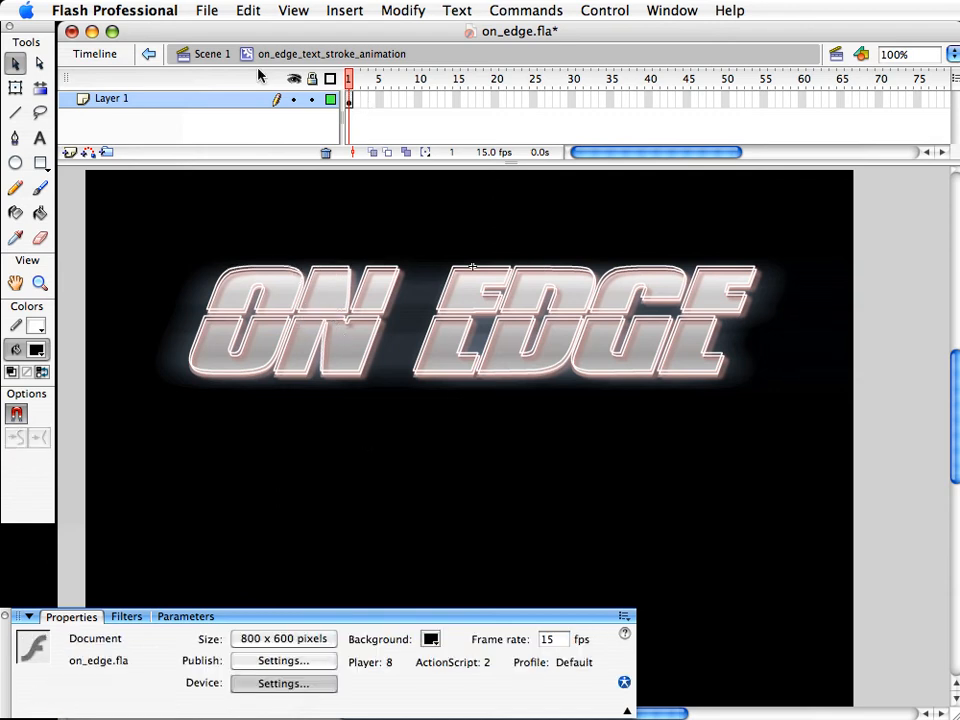
pyautogui.click(227, 60)
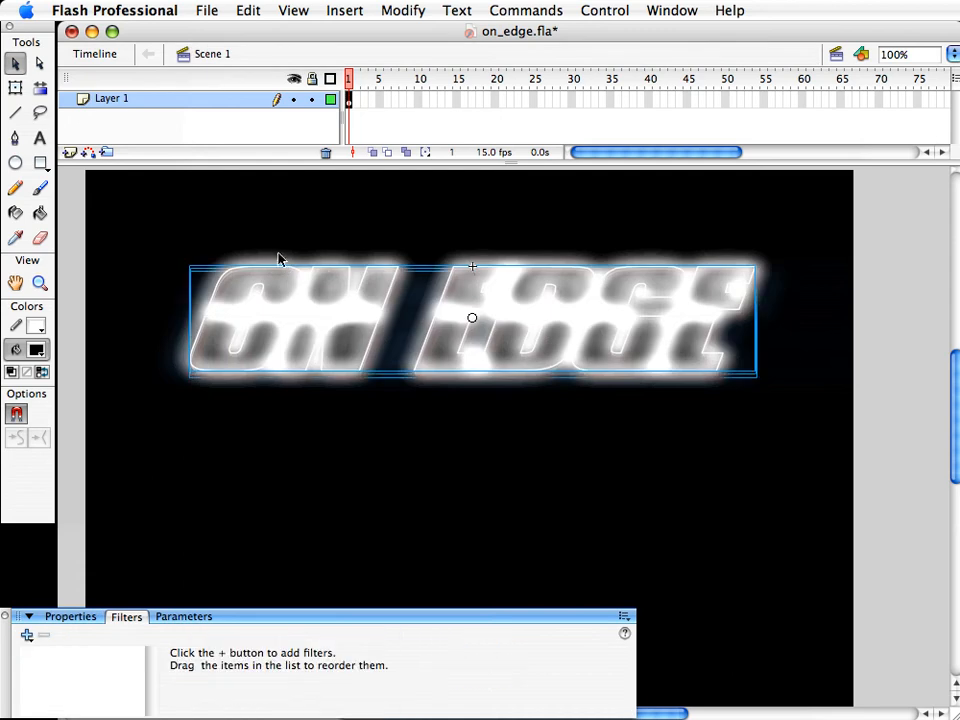
# Move all the stacked title clips further down the stage and distribute them to separate layers
pyautogui.moveTo(336, 270); pyautogui.dragTo(338, 345)
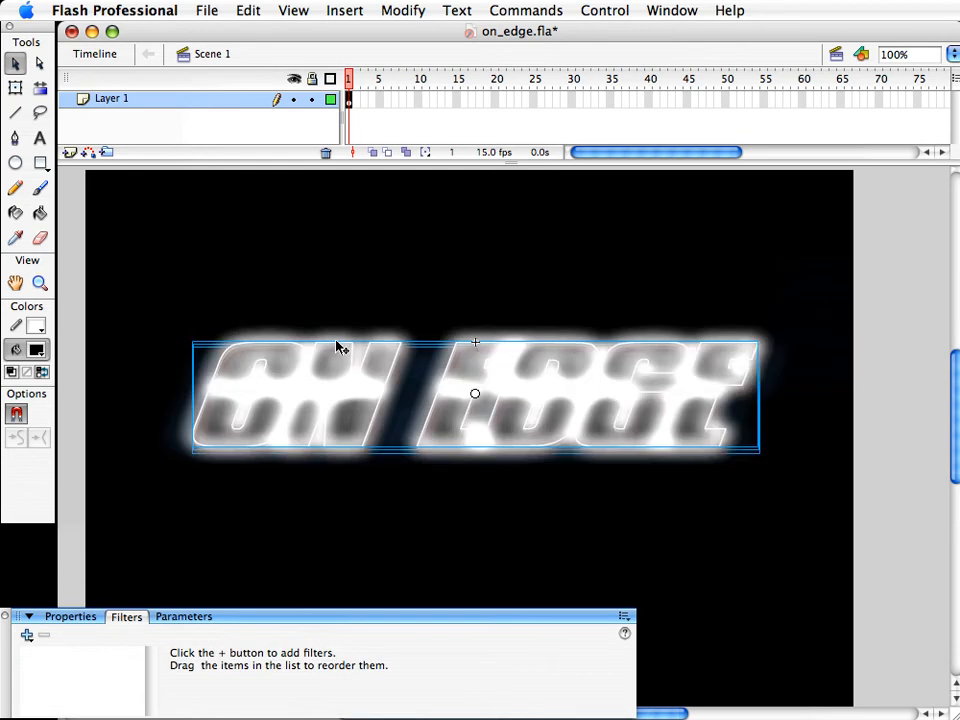
pyautogui.moveTo(114, 271); pyautogui.dragTo(950, 617)
pyautogui.rightClick(342, 366)
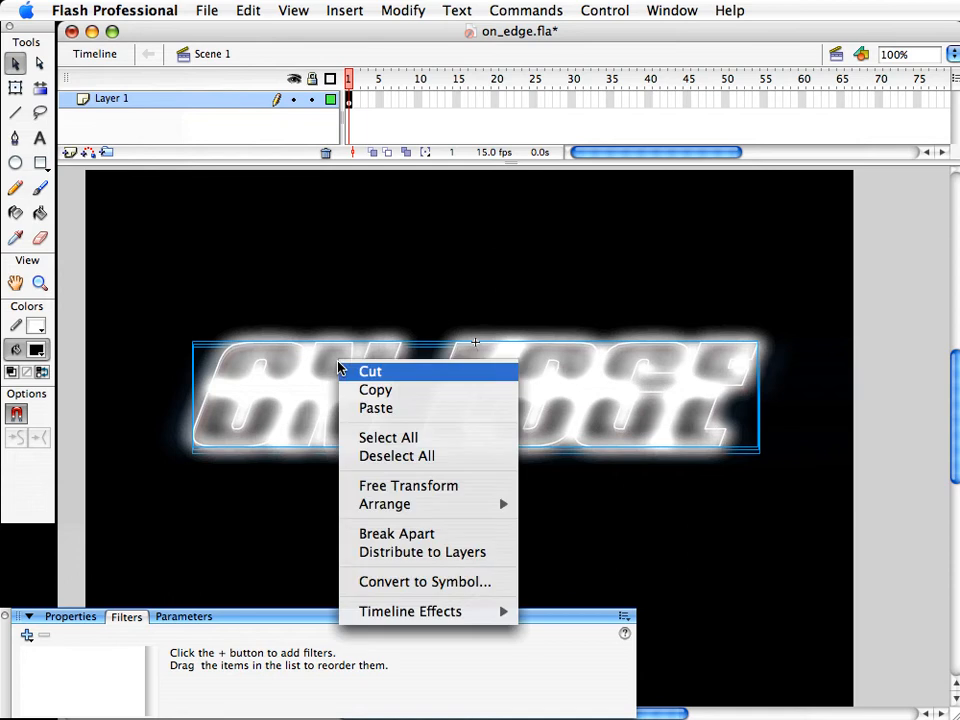
pyautogui.click(408, 555)
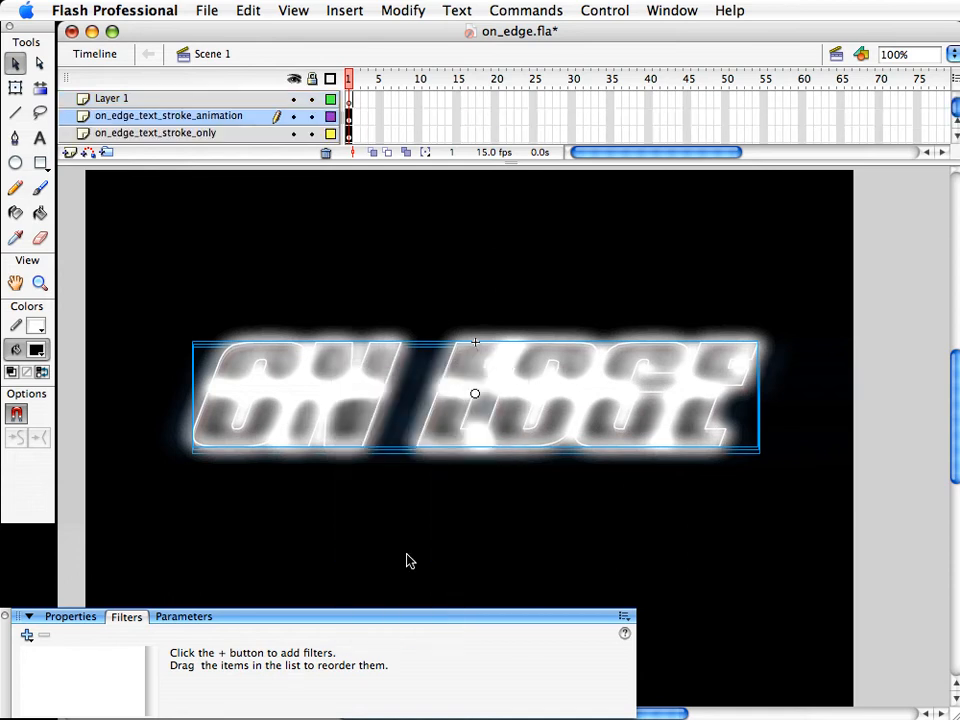
# Enlarge the timeline area to show every layer and delete the empty Layer 1
pyautogui.moveTo(281, 165); pyautogui.dragTo(281, 218)
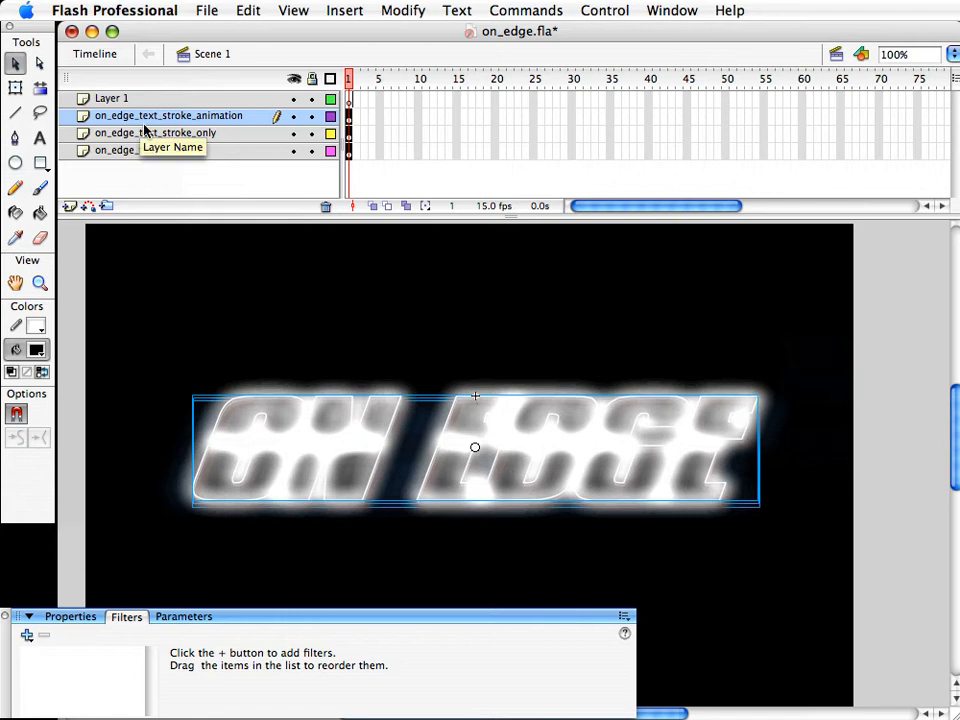
pyautogui.click(128, 99)
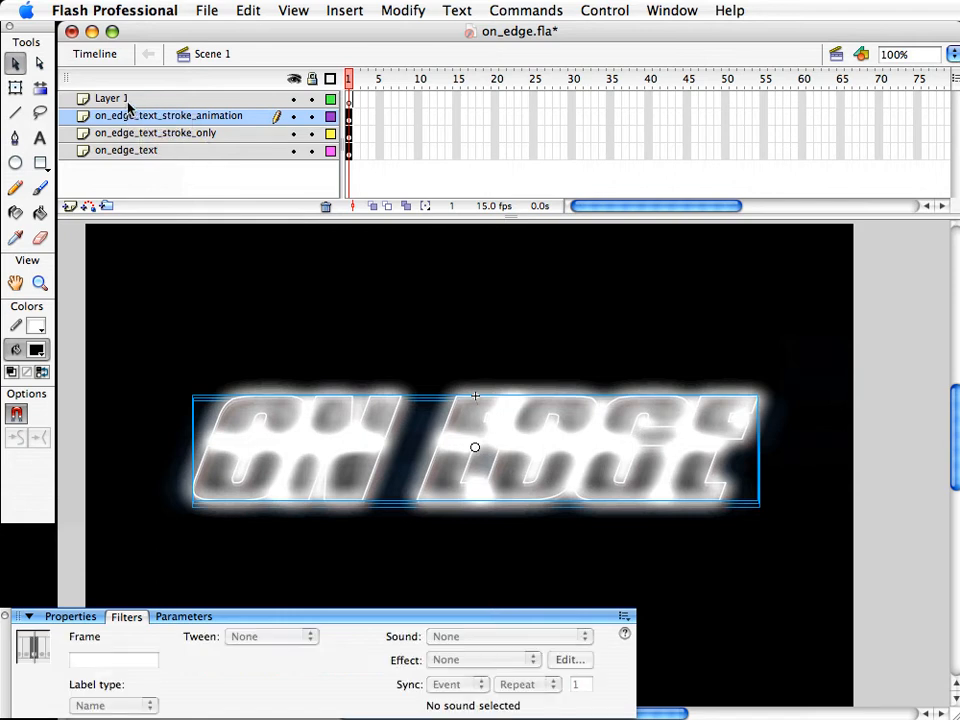
pyautogui.click(326, 207)
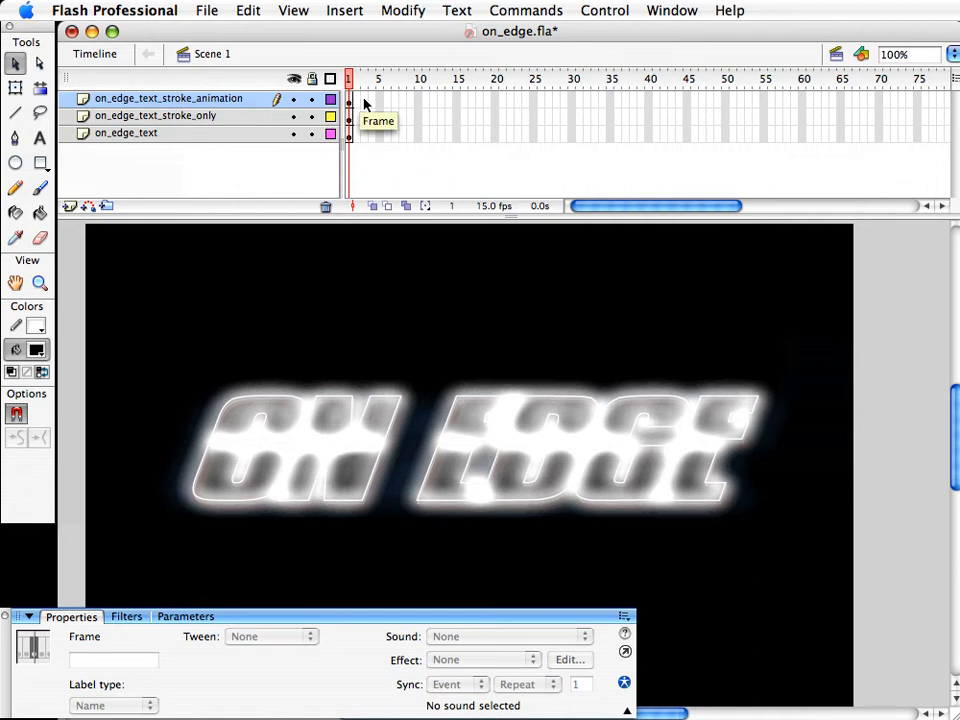
# Extend all three title layers with inserted frames up to frame 74 and return the playhead to frame 1
pyautogui.moveTo(362, 103); pyautogui.dragTo(915, 135)
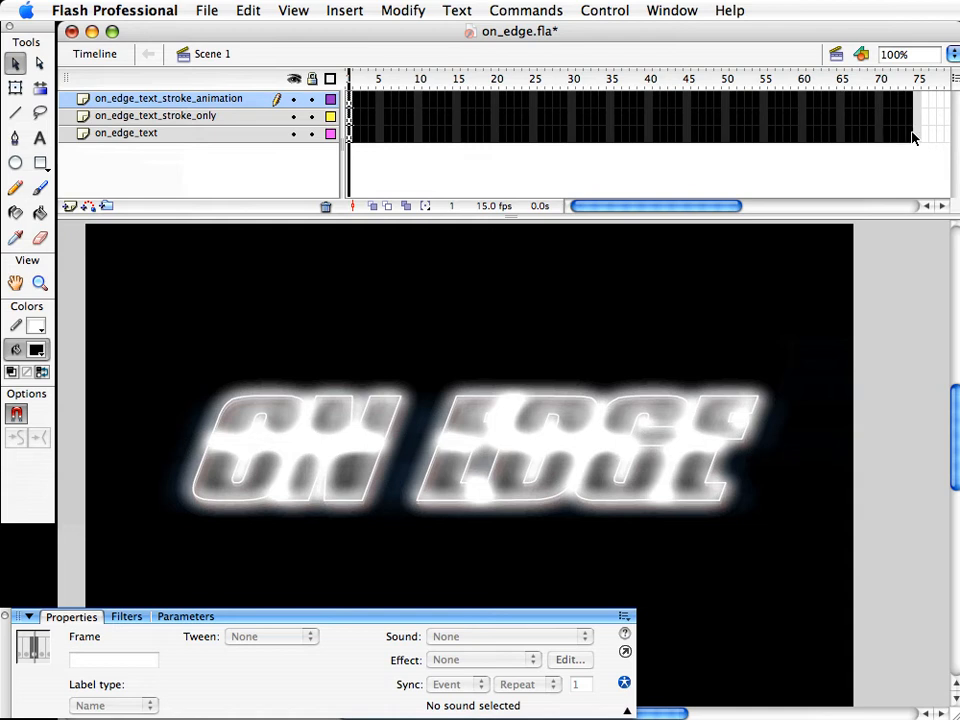
pyautogui.press('F5')
pyautogui.rightClick(514, 99)
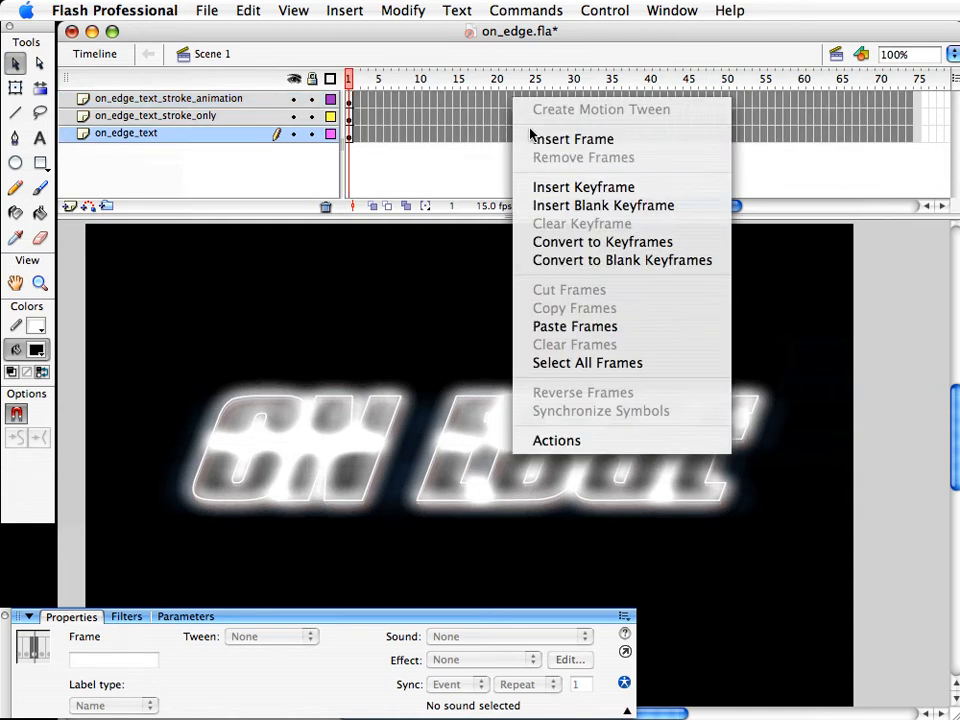
pyautogui.click(532, 140)
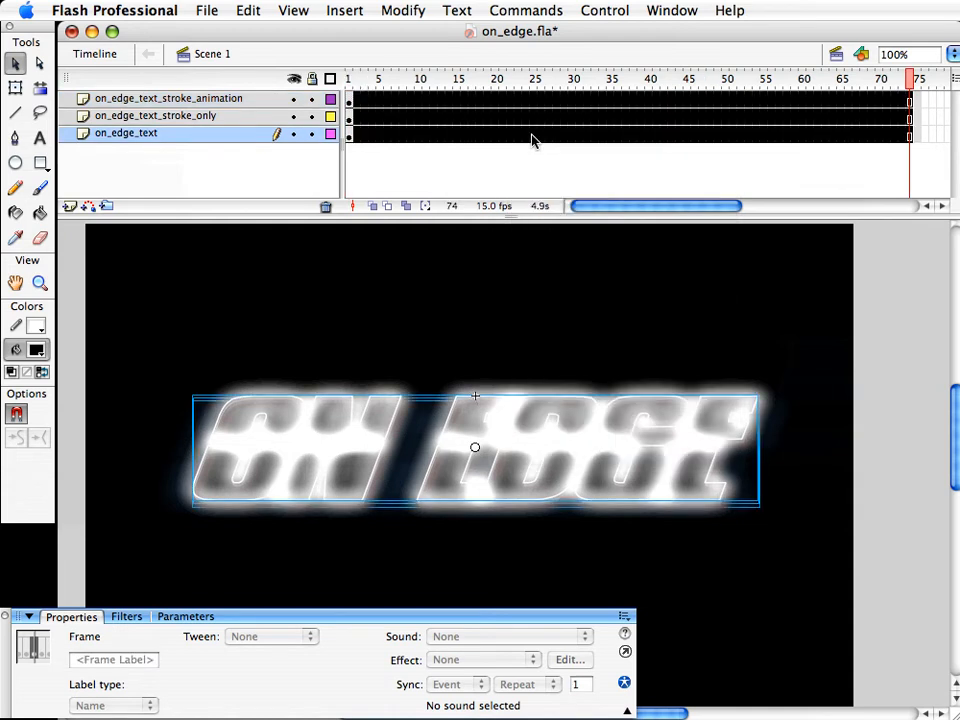
pyautogui.click(410, 80)
pyautogui.moveTo(412, 85); pyautogui.dragTo(336, 108)
pyautogui.click(332, 354)
# Lock the on_edge_text_stroke_only and on_edge_text layers
pyautogui.scroll(-1, 332, 354)
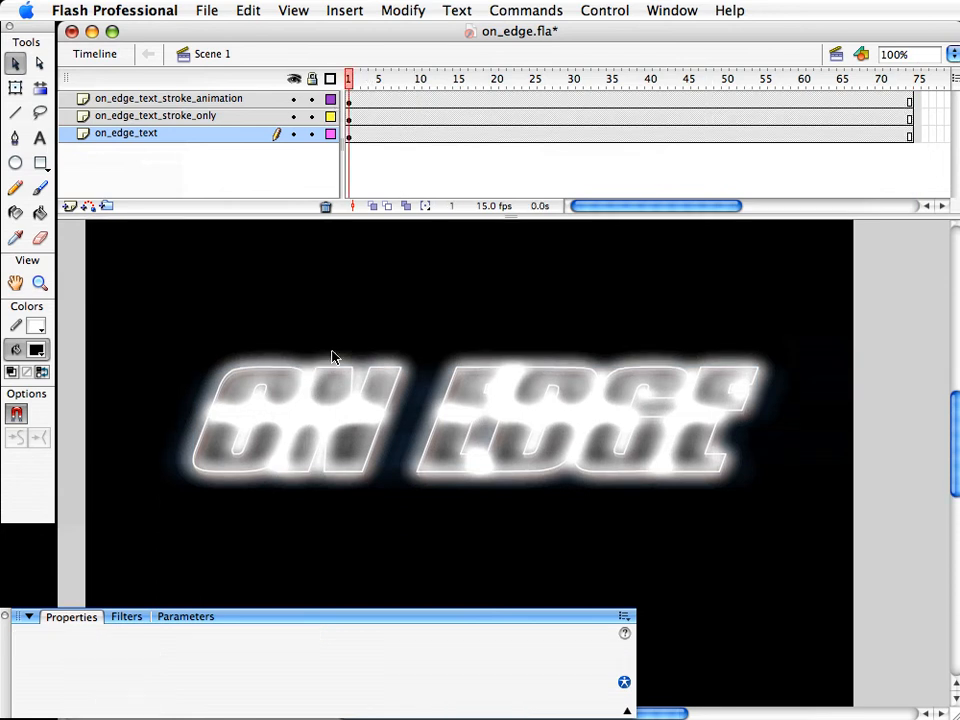
pyautogui.scroll(-1, 304, 420)
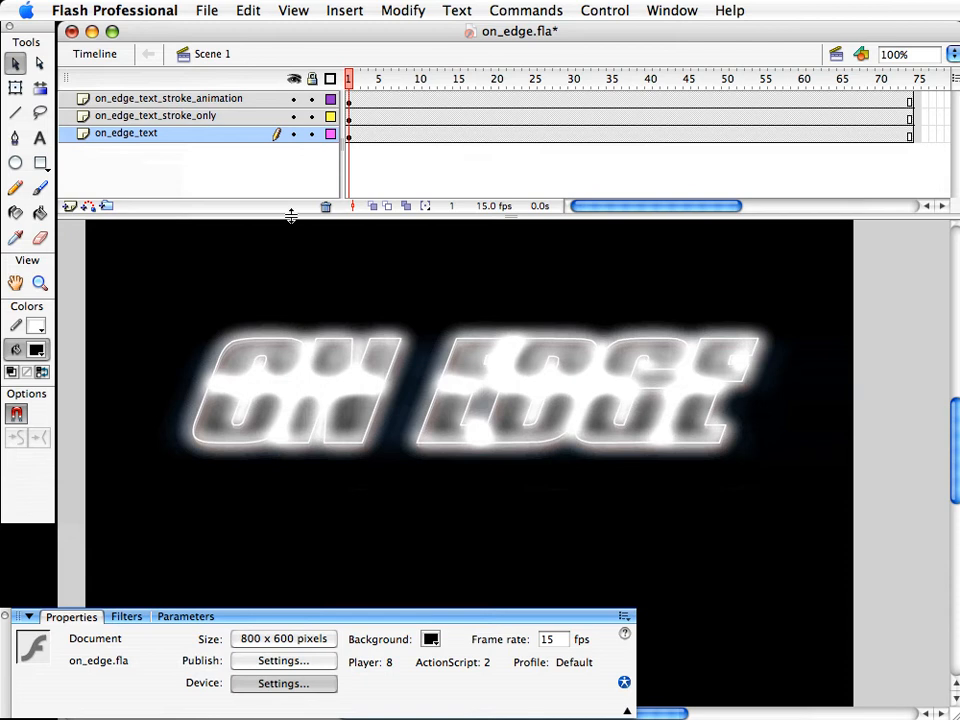
pyautogui.moveTo(311, 116); pyautogui.dragTo(312, 133)
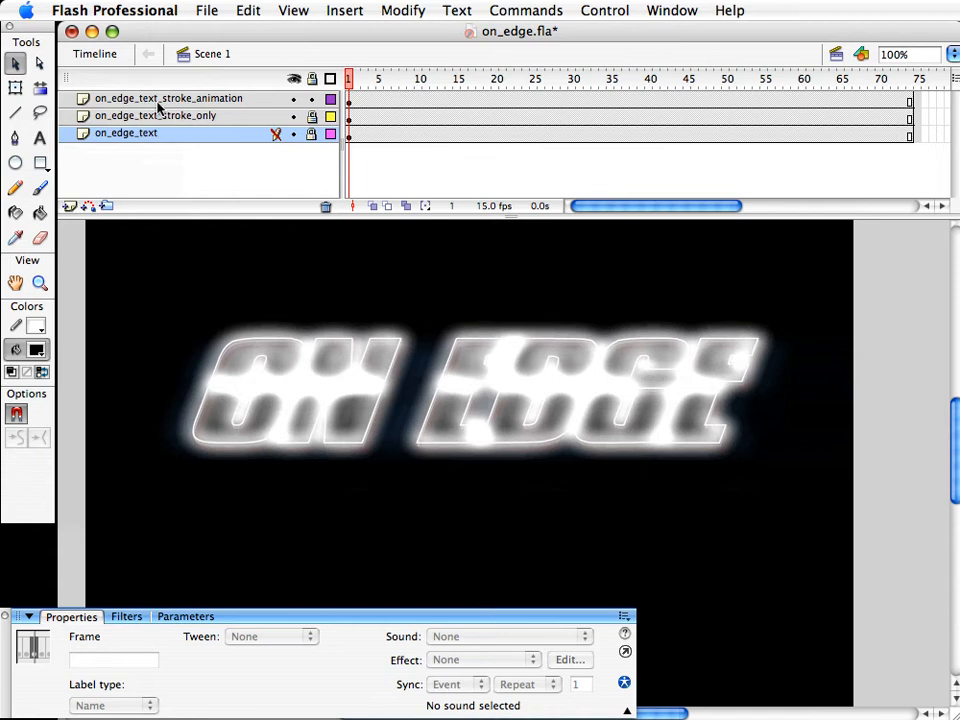
# Open the on_edge_text_stroke_animation clip from the stage and convert Layer 1's frames up to frame 40 into keyframes
pyautogui.click(264, 343)
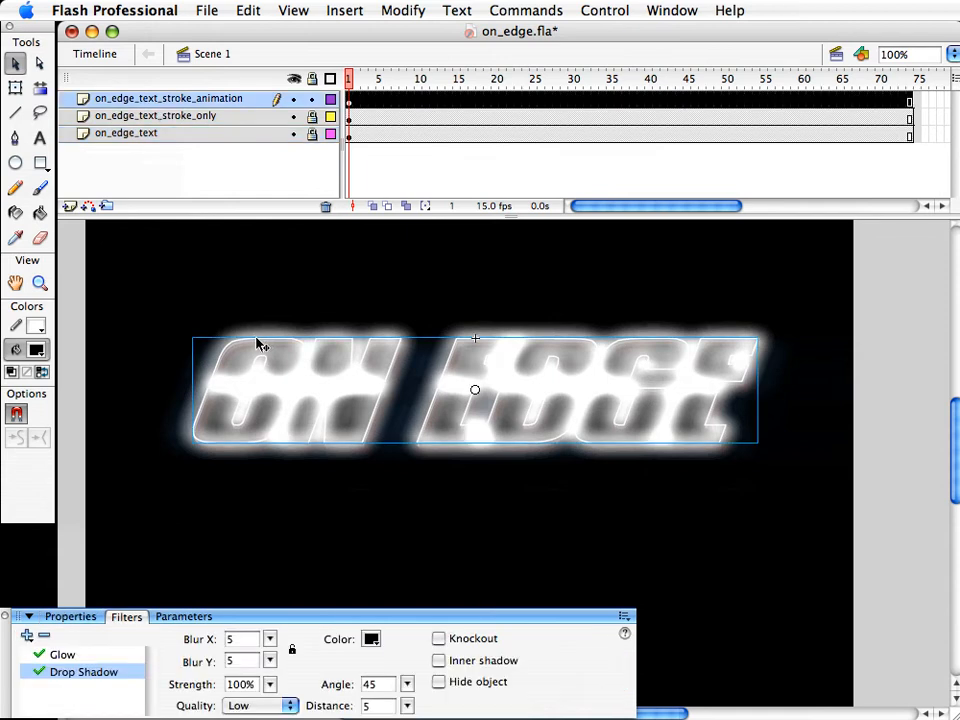
pyautogui.doubleClick(266, 345)
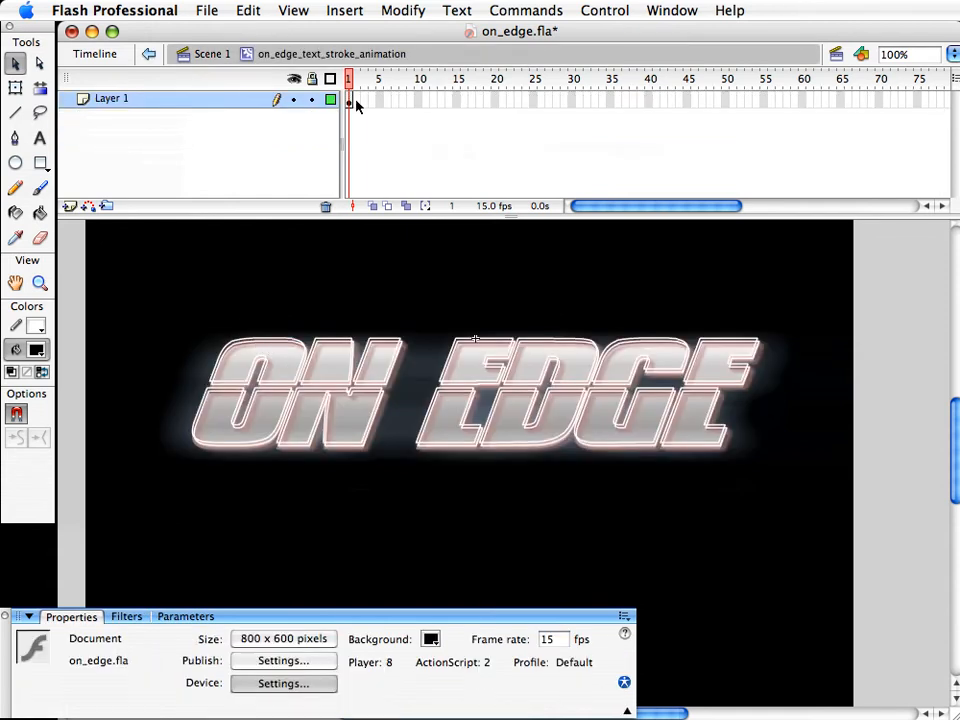
pyautogui.moveTo(356, 105); pyautogui.dragTo(648, 119)
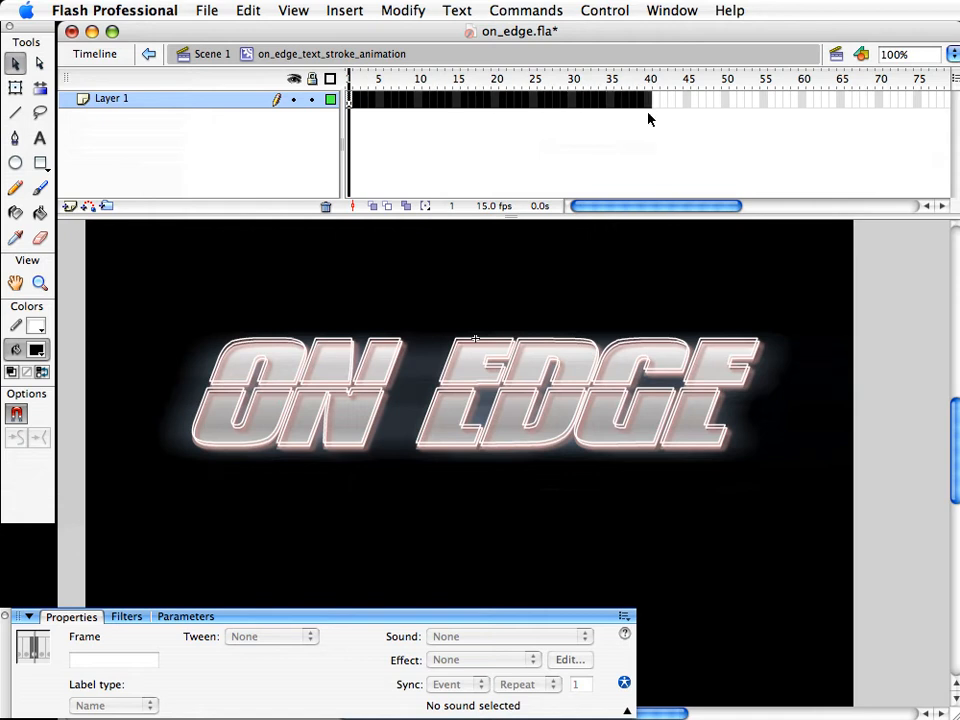
pyautogui.click(656, 146)
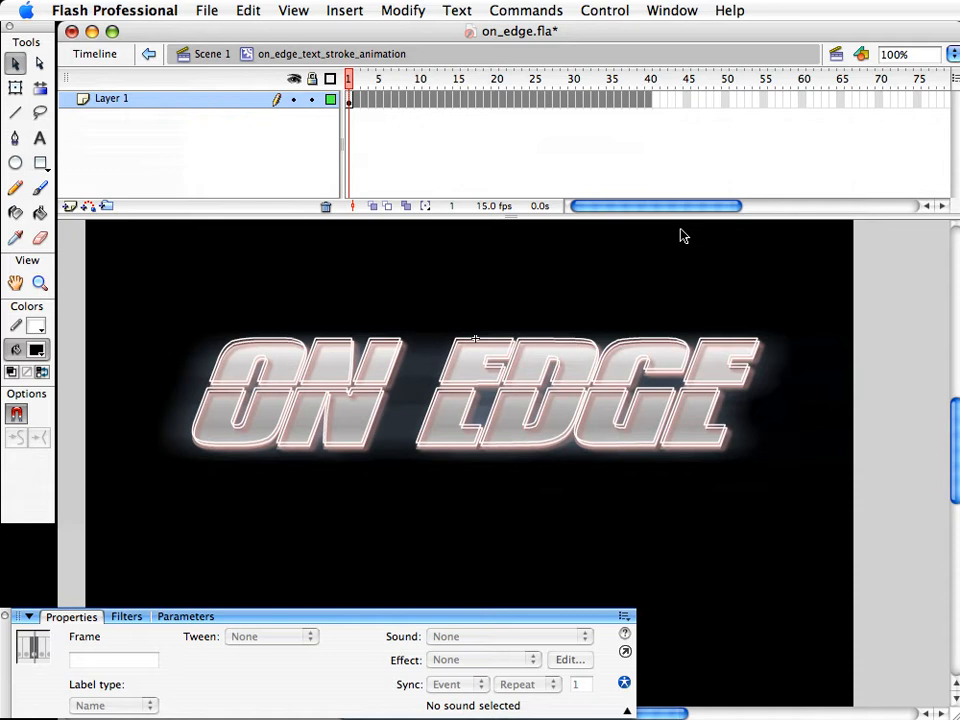
pyautogui.press('super+alt+a')
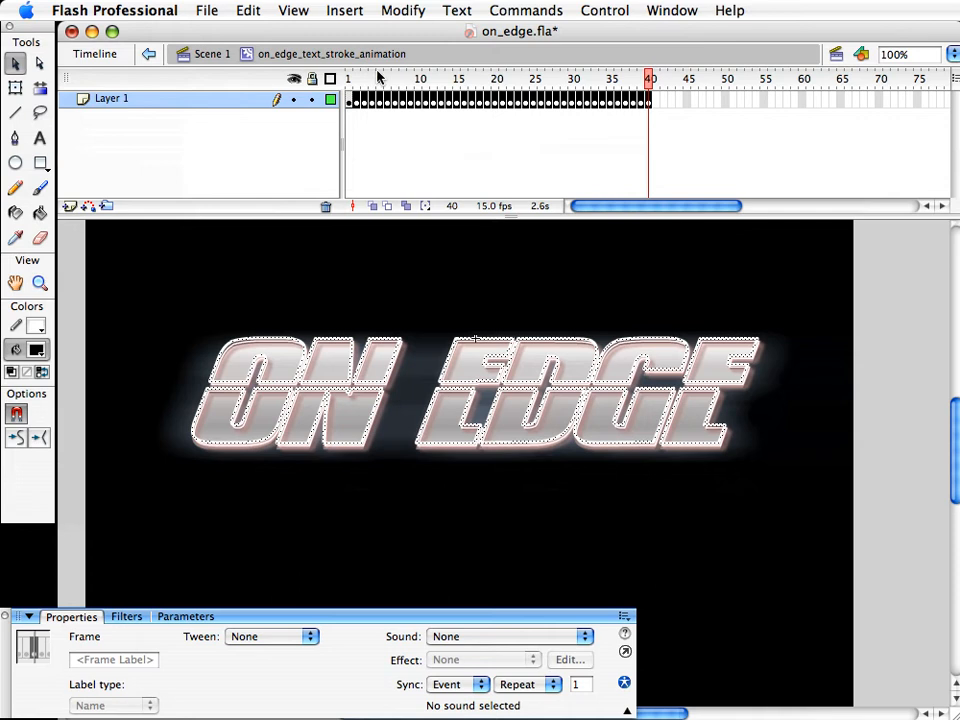
# Return the clip to frame 1, hide the on_edge_text_stroke_only and on_edge_text layers in Scene 1, and reopen the stroke animation clip
pyautogui.moveTo(360, 80); pyautogui.dragTo(652, 92)
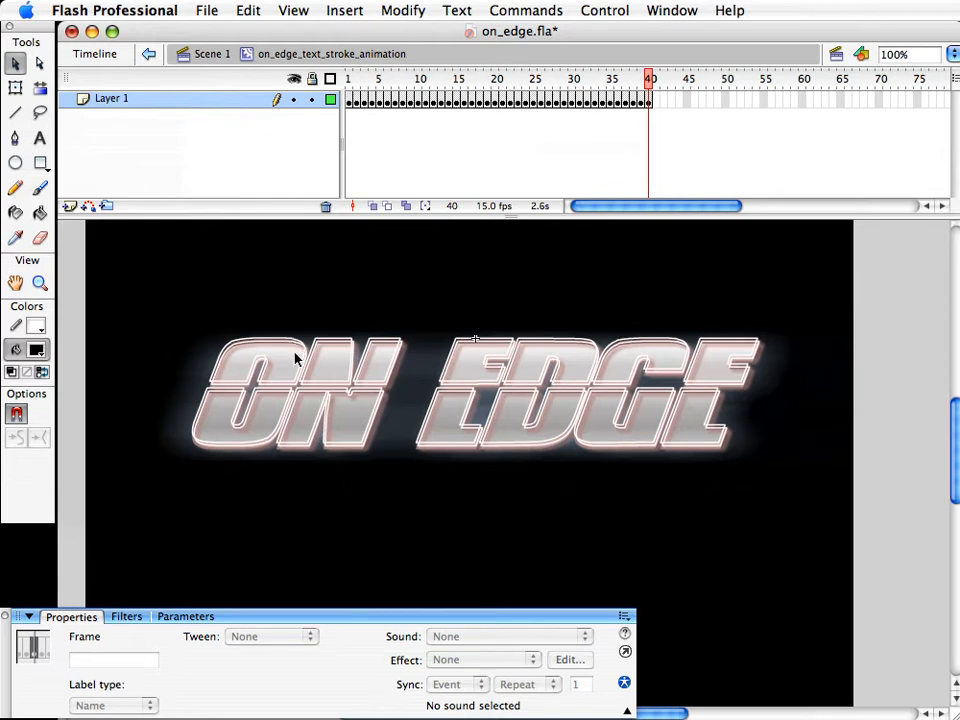
pyautogui.click(348, 81)
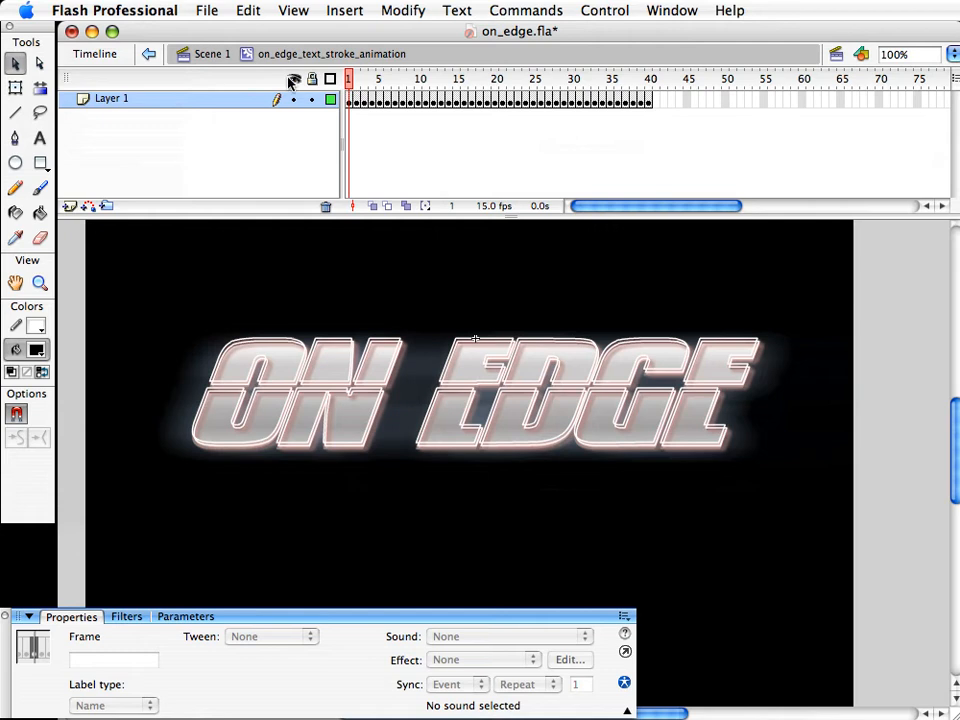
pyautogui.click(212, 56)
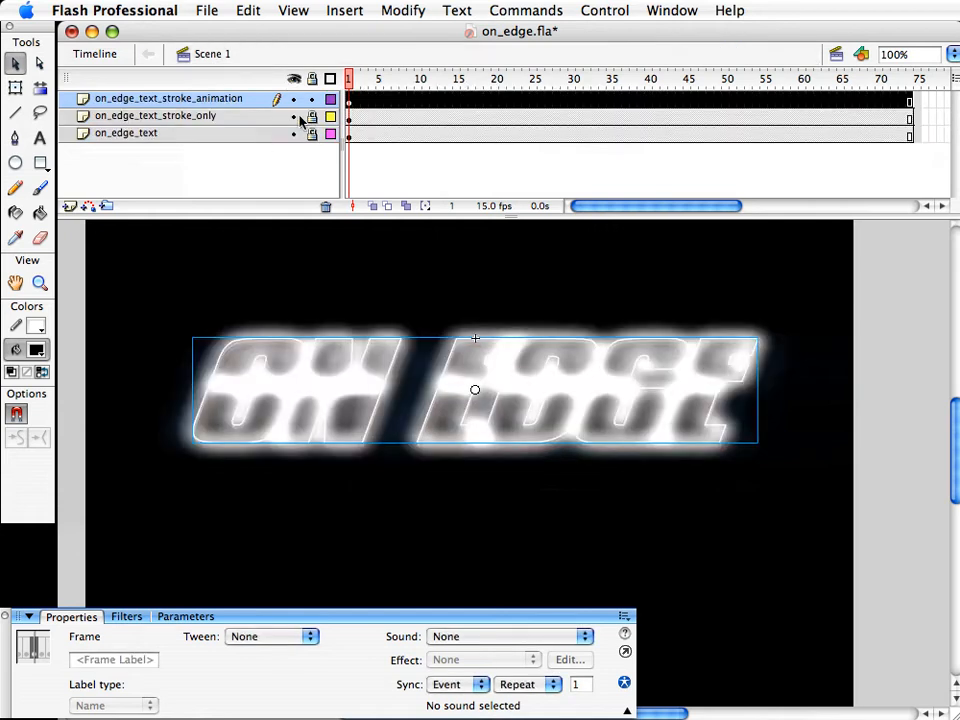
pyautogui.click(294, 133)
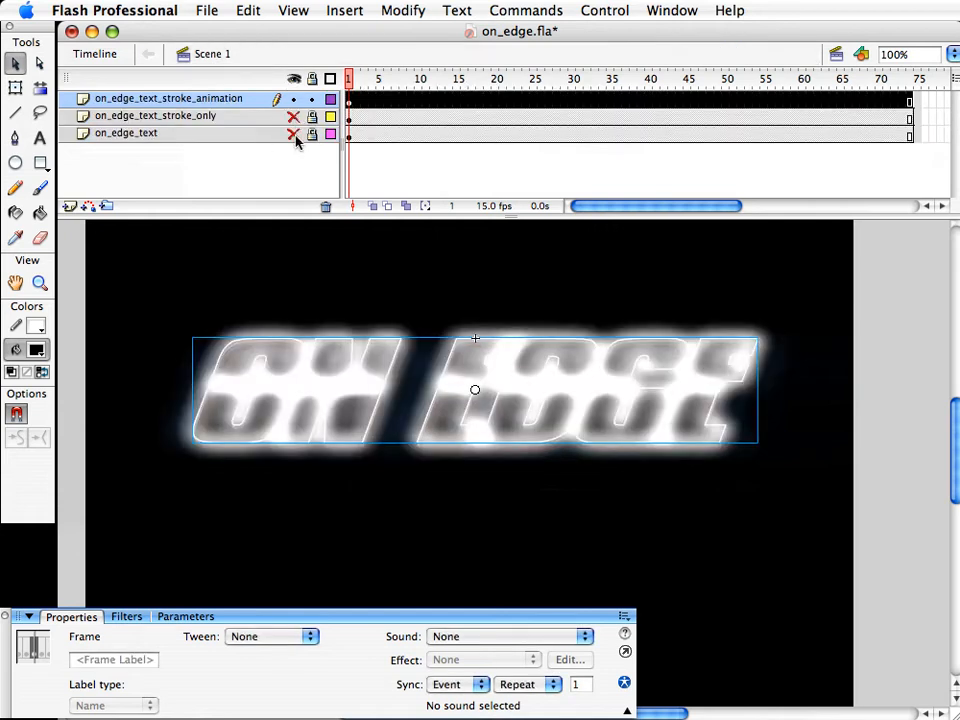
pyautogui.click(272, 340)
pyautogui.doubleClick(276, 346)
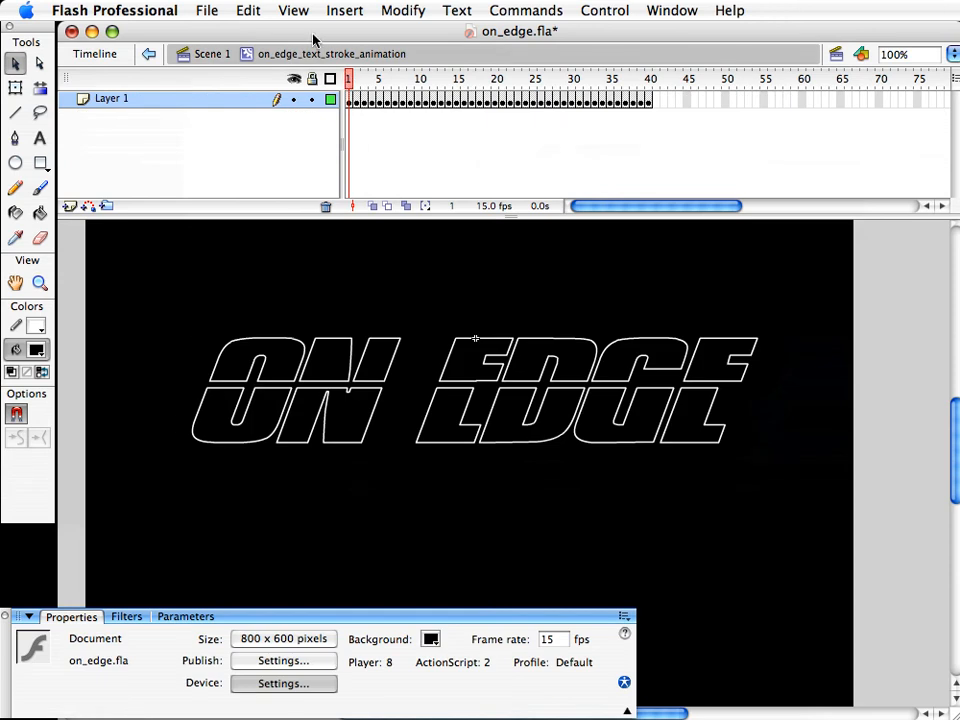
# In frame 1, delete all outline strokes except the O's top curve, the D's top curve and the last E's bottom edge
pyautogui.click(249, 11)
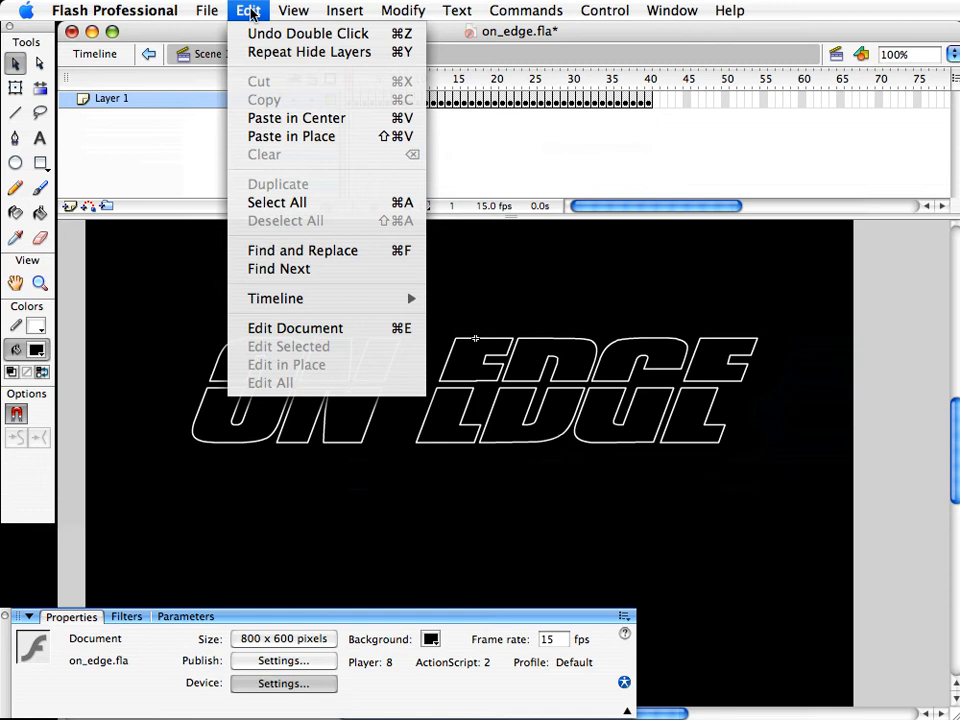
pyautogui.click(283, 202)
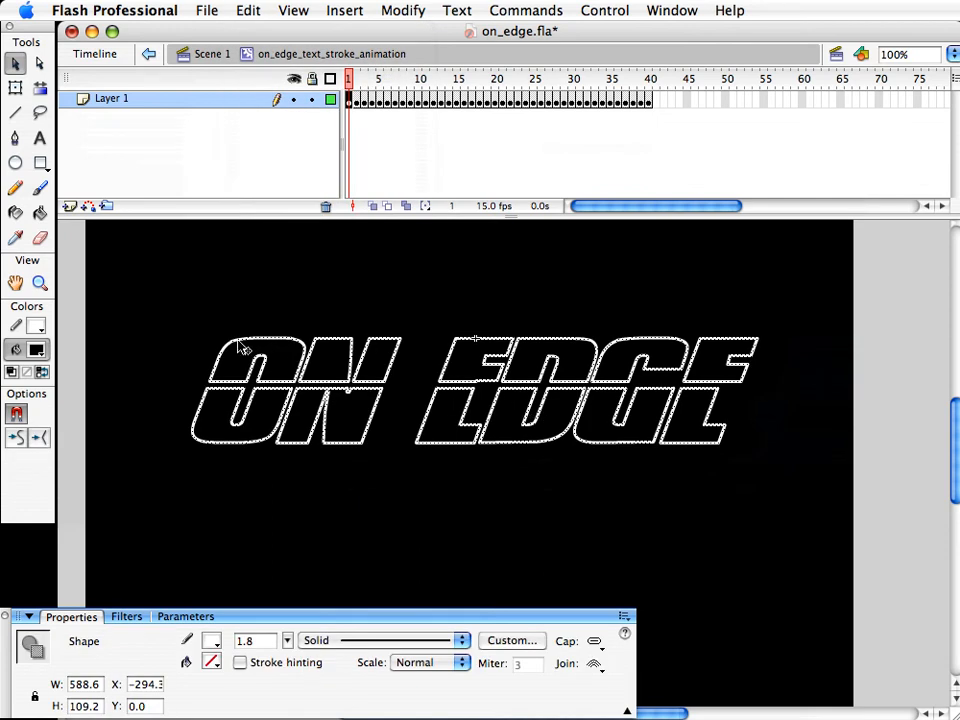
pyautogui.moveTo(248, 345); pyautogui.dragTo(241, 337)
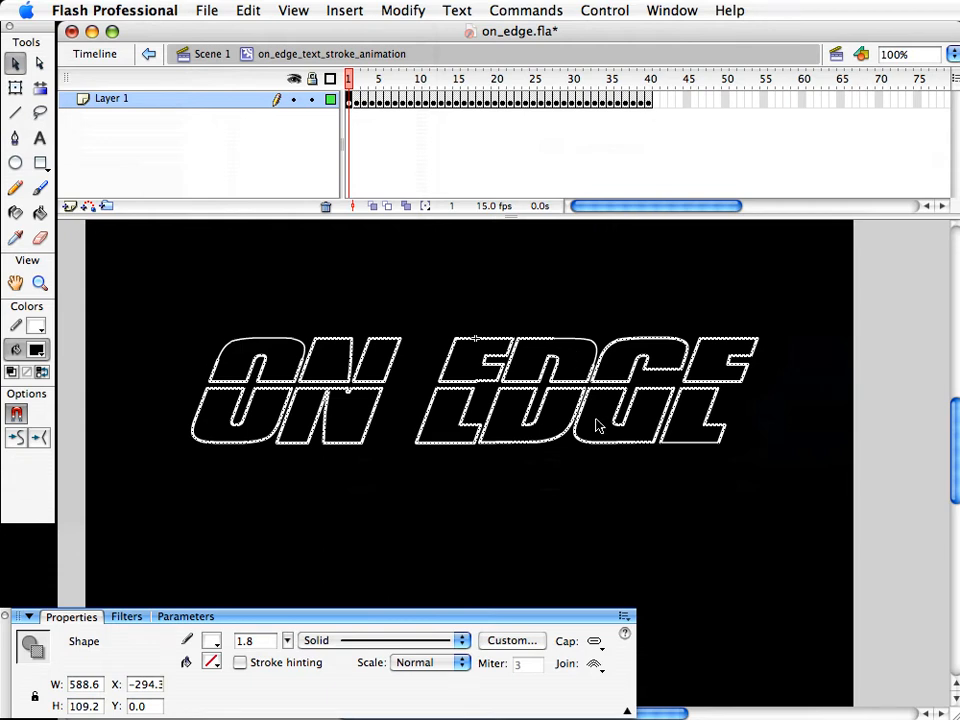
pyautogui.press('Delete')
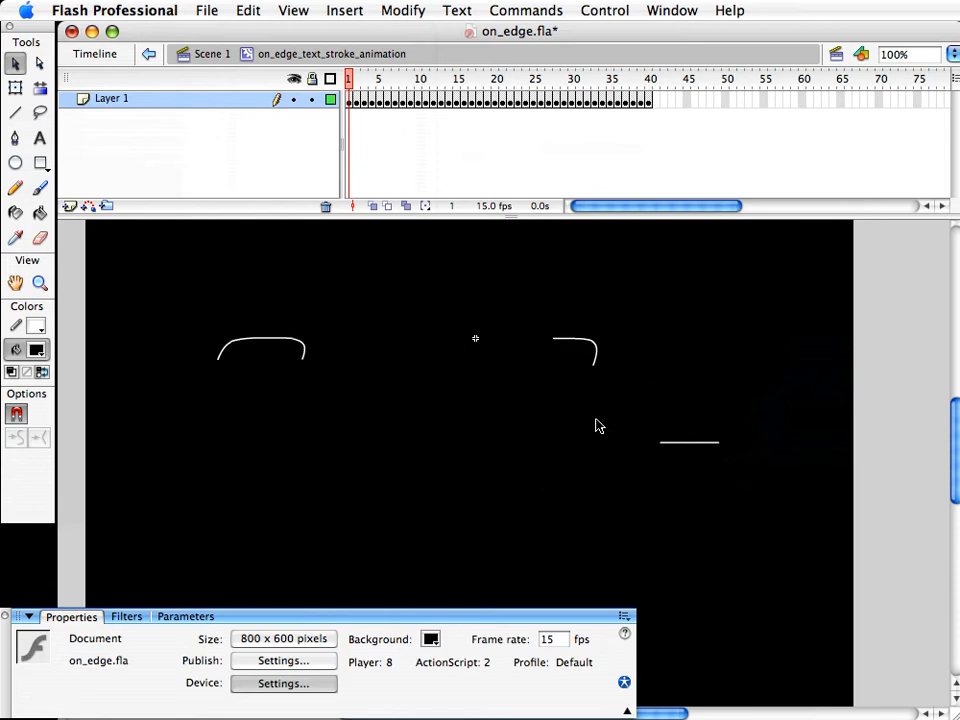
# Return to Scene 1 and show the two hidden title layers to check the glowing strokes over the text
pyautogui.click(212, 54)
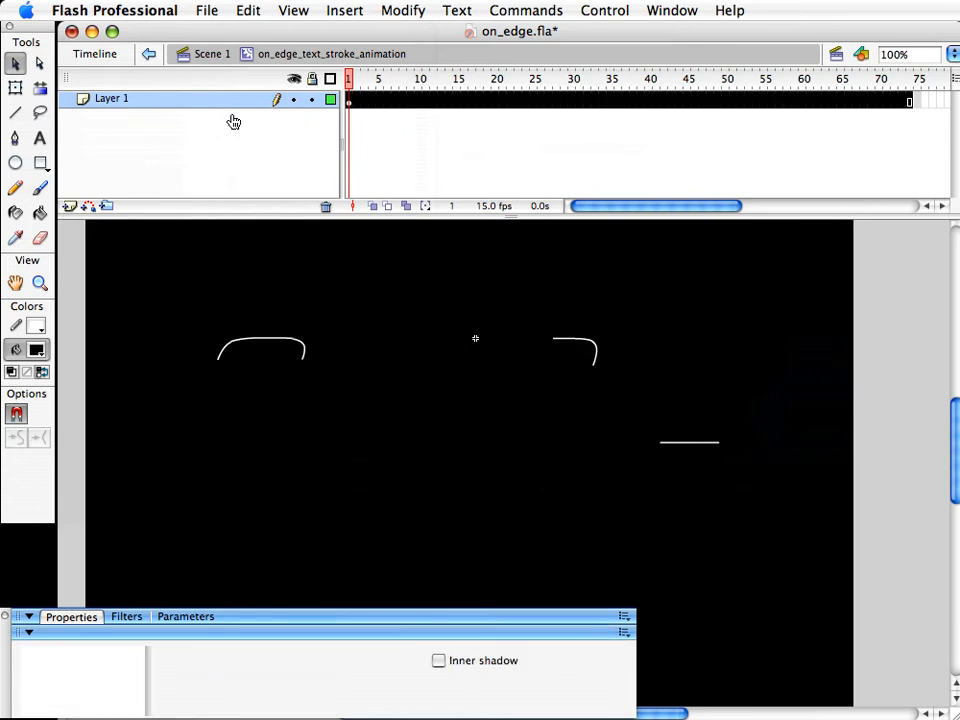
pyautogui.click(332, 253)
pyautogui.click(293, 130)
pyautogui.click(293, 132)
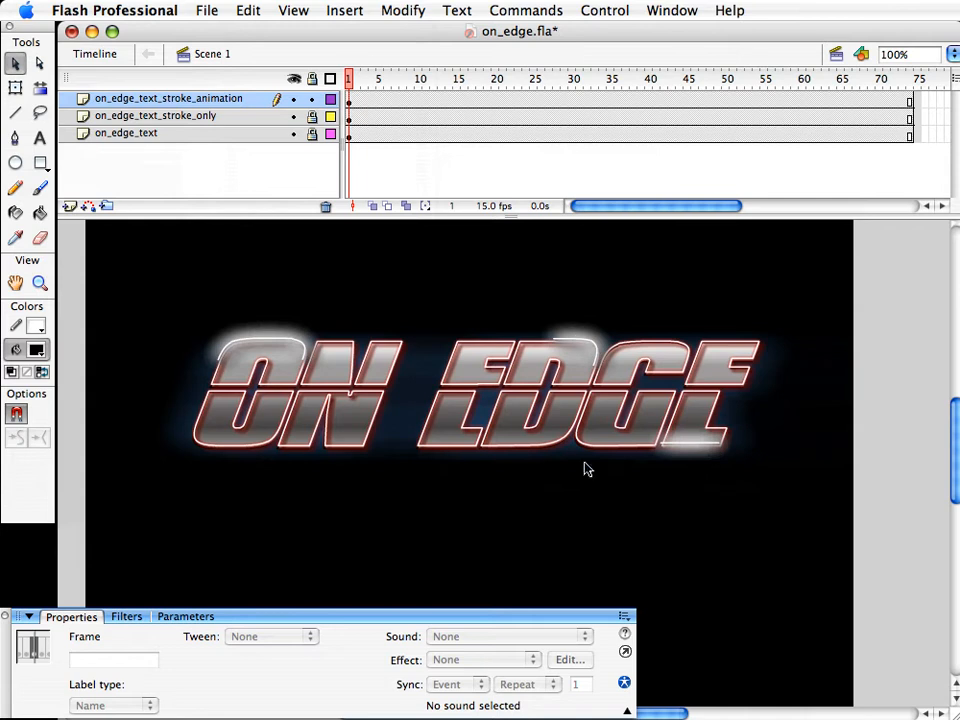
# Reopen the clip and strip frame 2 down to the G's top curve and short horizontal strokes in the O and first E
pyautogui.doubleClick(258, 338)
pyautogui.click(357, 74)
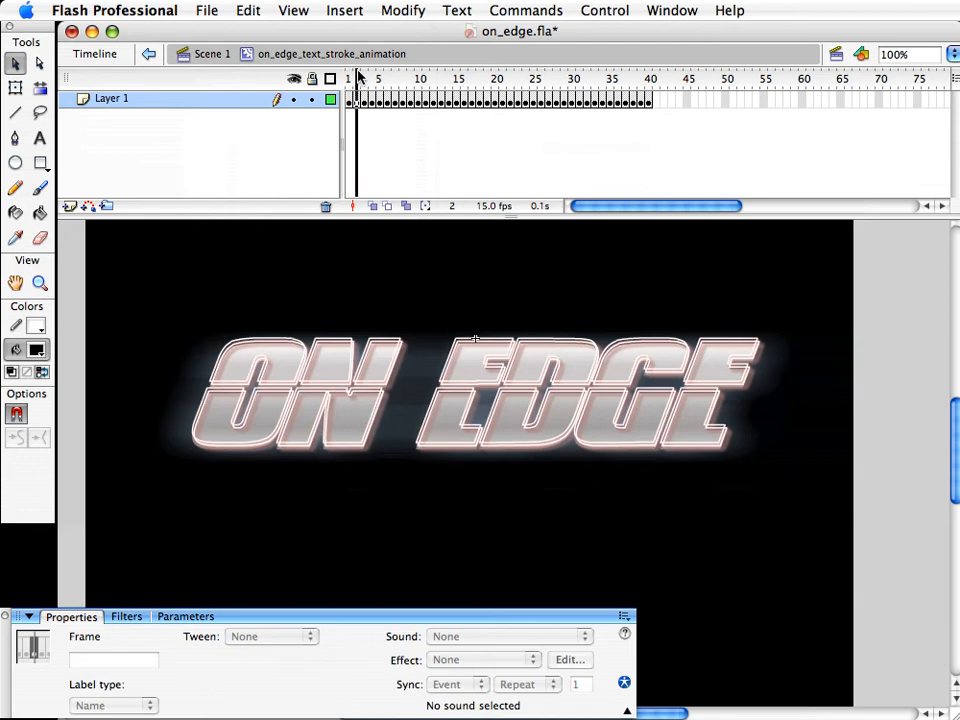
pyautogui.press('super+a')
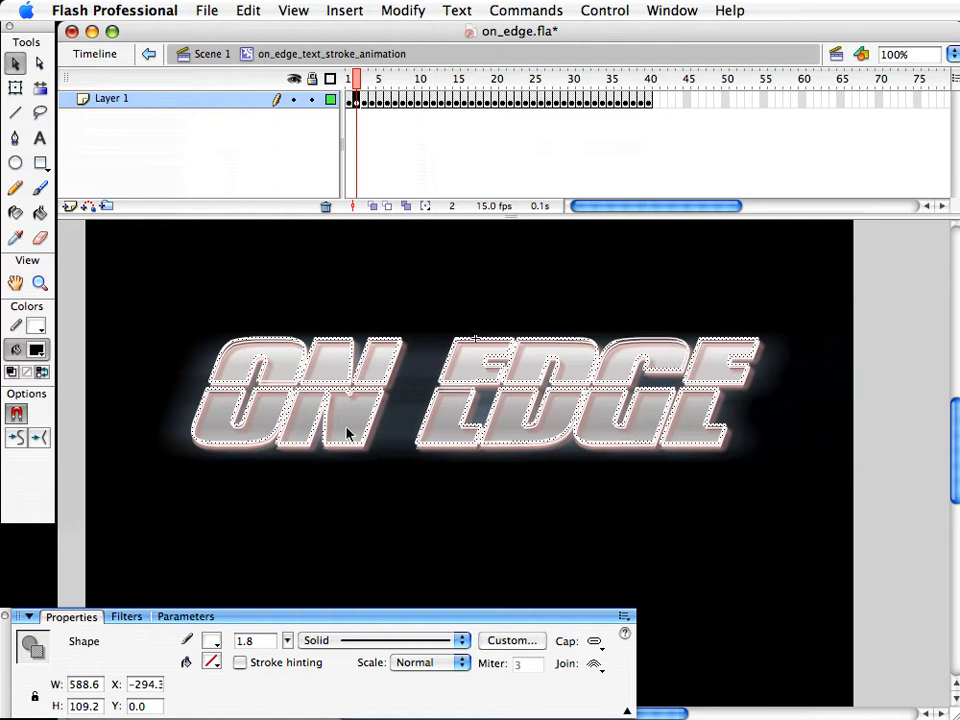
pyautogui.press('super+shift+a')
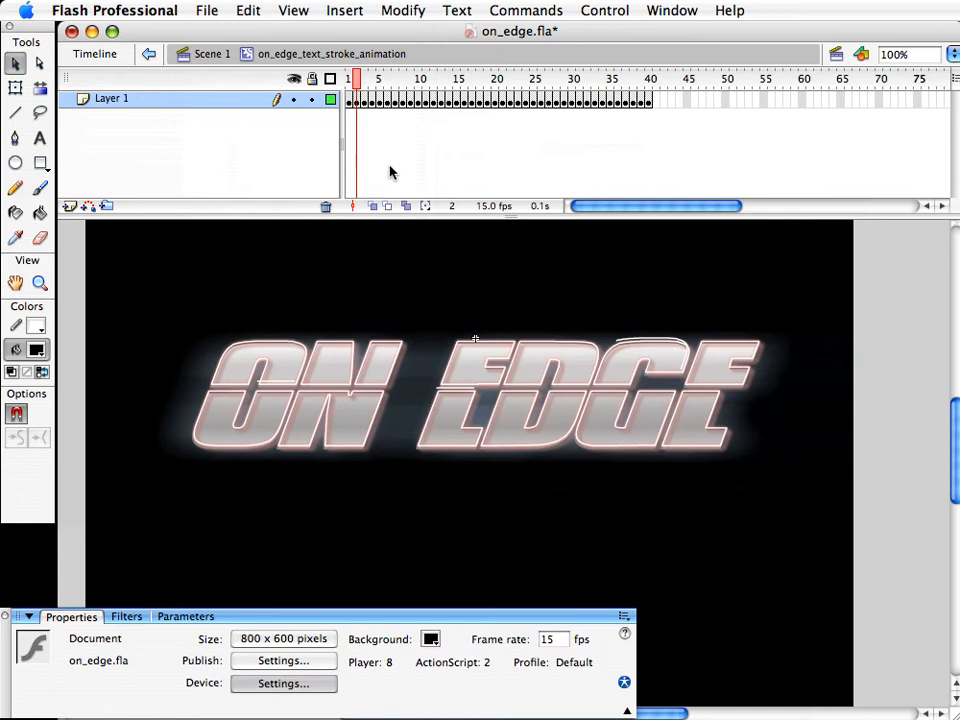
# Go back to Scene 1, hide the two locked title layers again, and reopen the on_edge_text_stroke_animation clip at frame 1
pyautogui.click(348, 90)
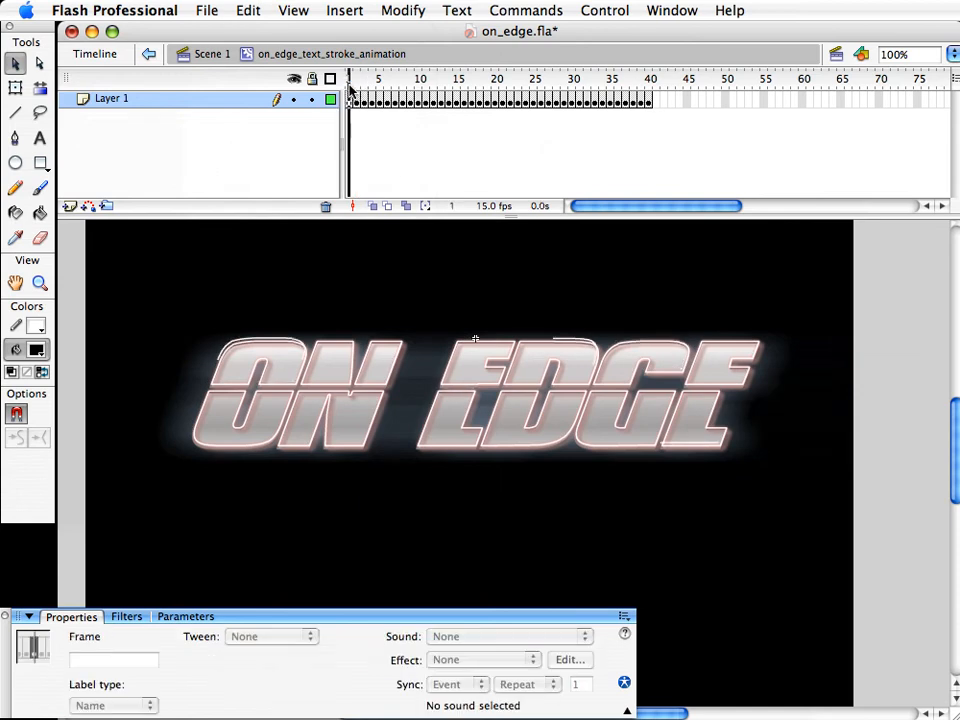
pyautogui.click(190, 53)
pyautogui.click(293, 133)
pyautogui.click(293, 116)
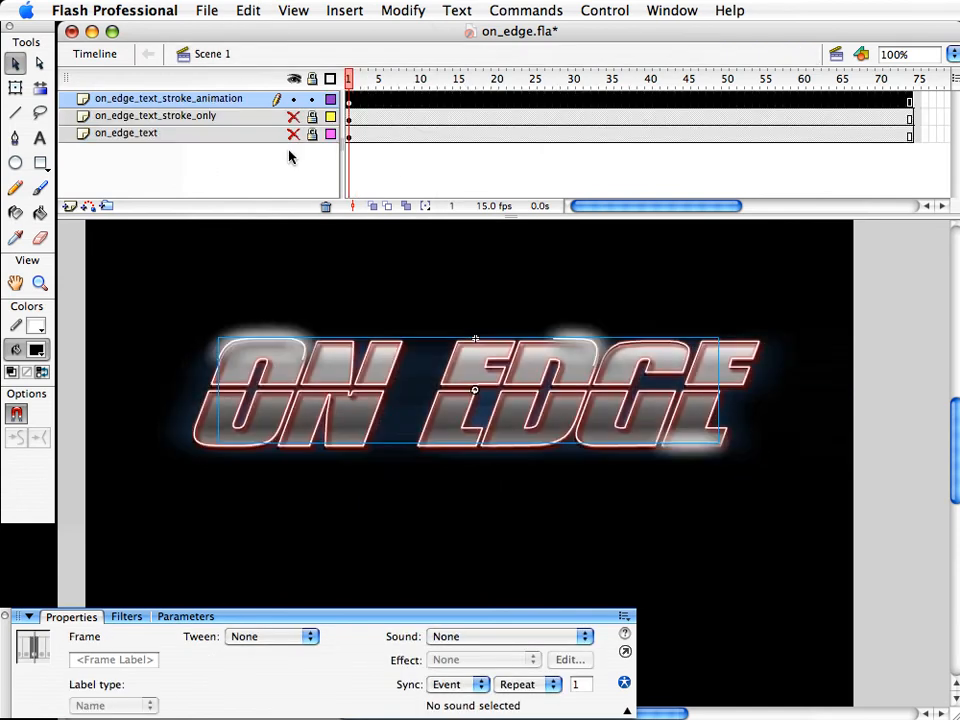
pyautogui.click(284, 337)
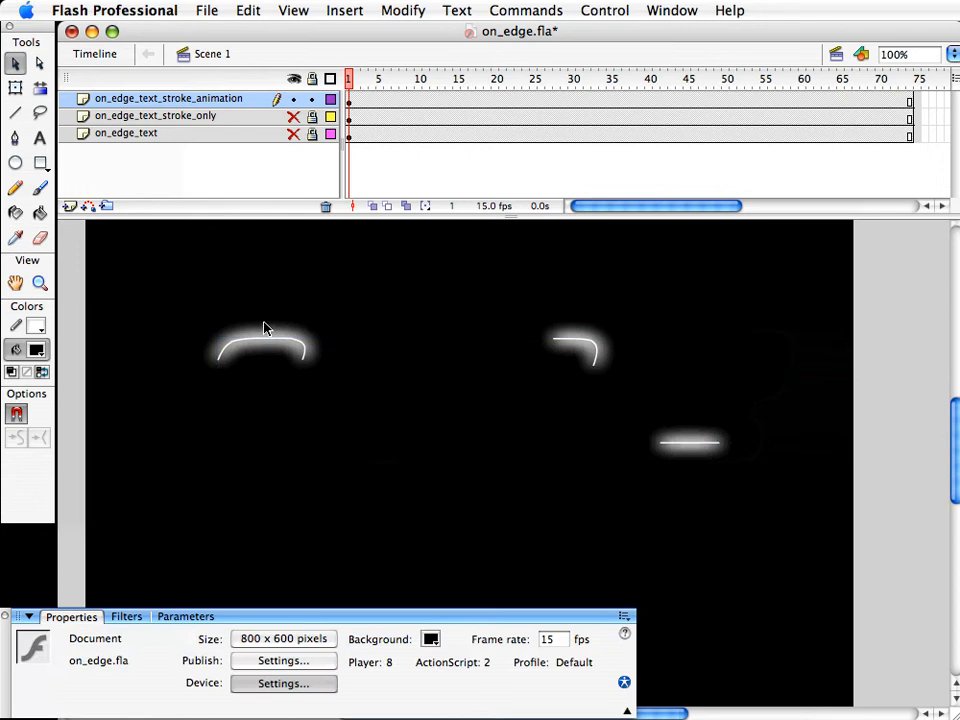
pyautogui.click(264, 347)
pyautogui.doubleClick(264, 347)
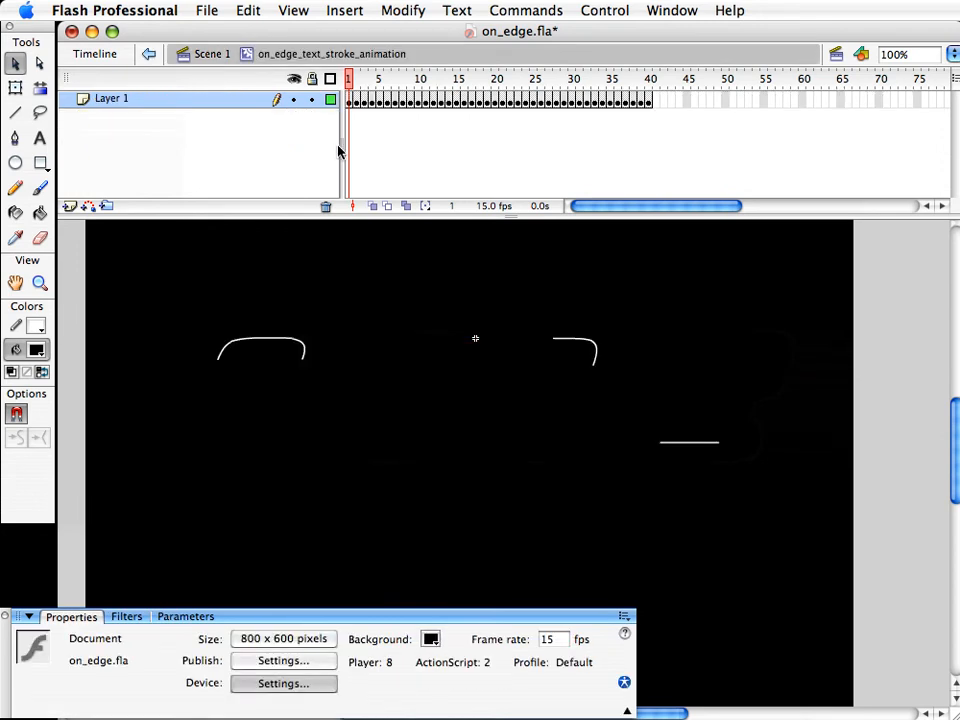
# In frame 3, delete all strokes except the O's top curve, the first E's upper-half base and the last E's small notch
pyautogui.click(360, 80)
pyautogui.moveTo(358, 76)
pyautogui.mouseDown()
pyautogui.moveTo(349, 78)
pyautogui.moveTo(358, 78)
pyautogui.mouseUp()
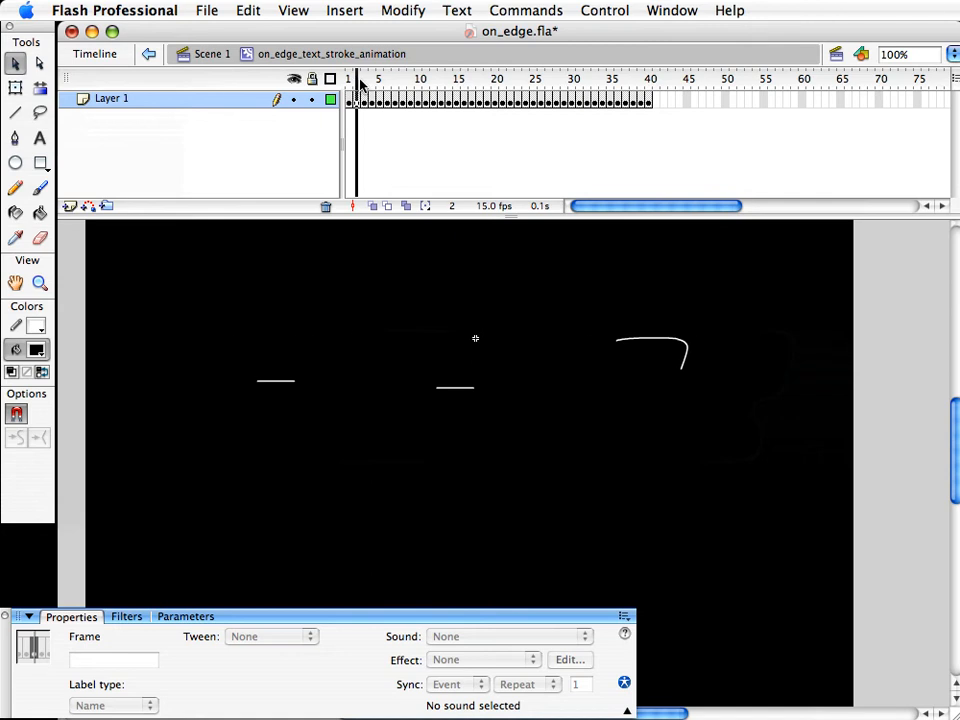
pyautogui.click(364, 82)
pyautogui.press('super+a')
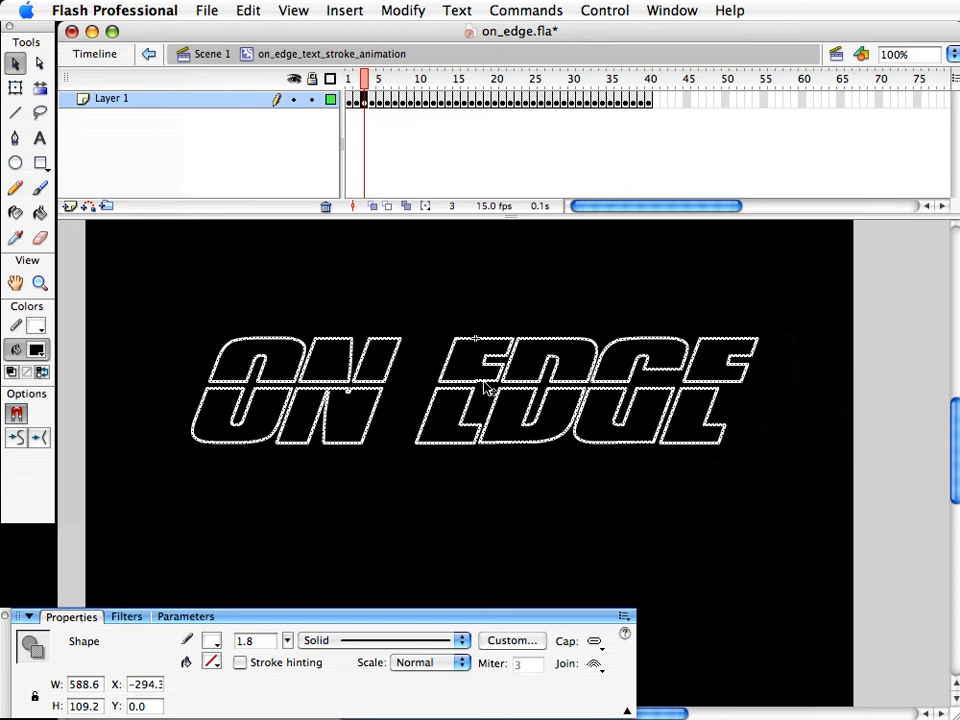
pyautogui.click(367, 86)
pyautogui.click(356, 84)
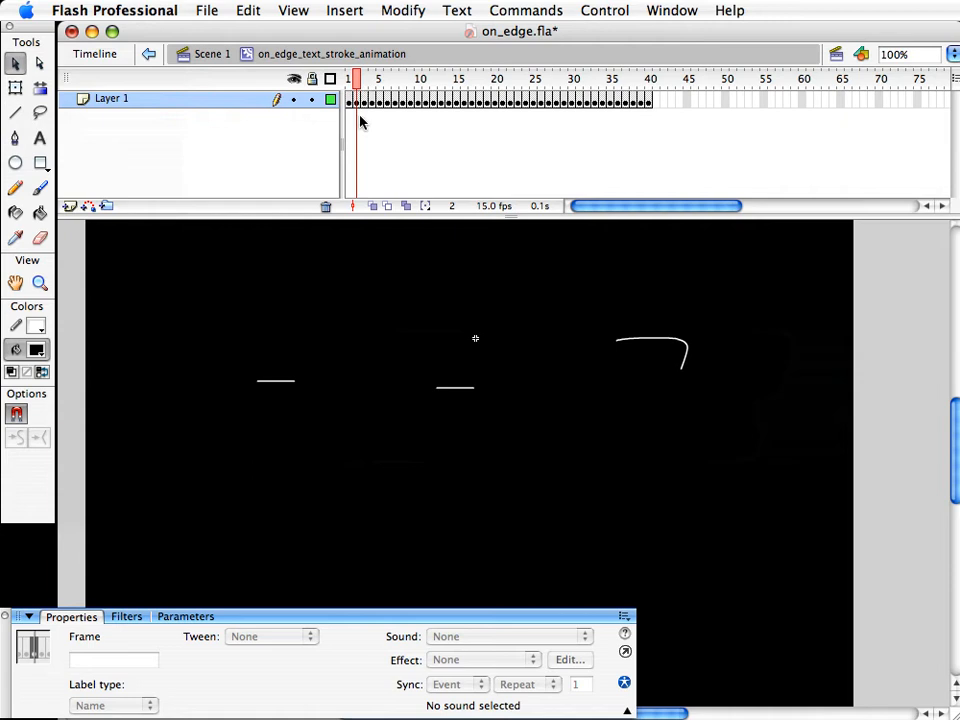
pyautogui.click(364, 79)
pyautogui.press('super+a')
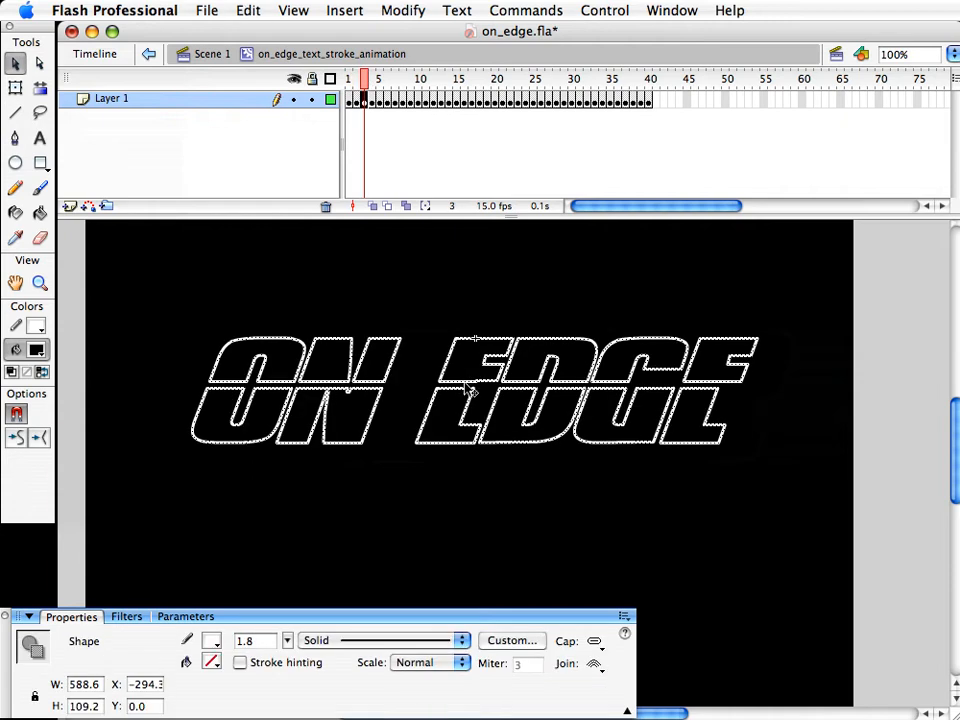
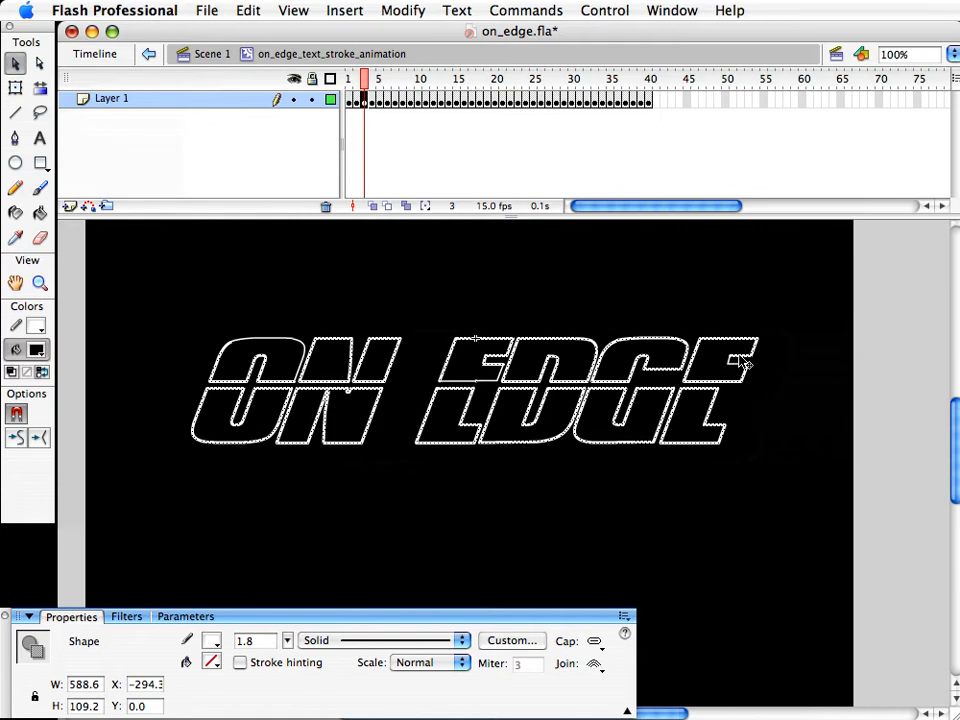
pyautogui.click(488, 170)
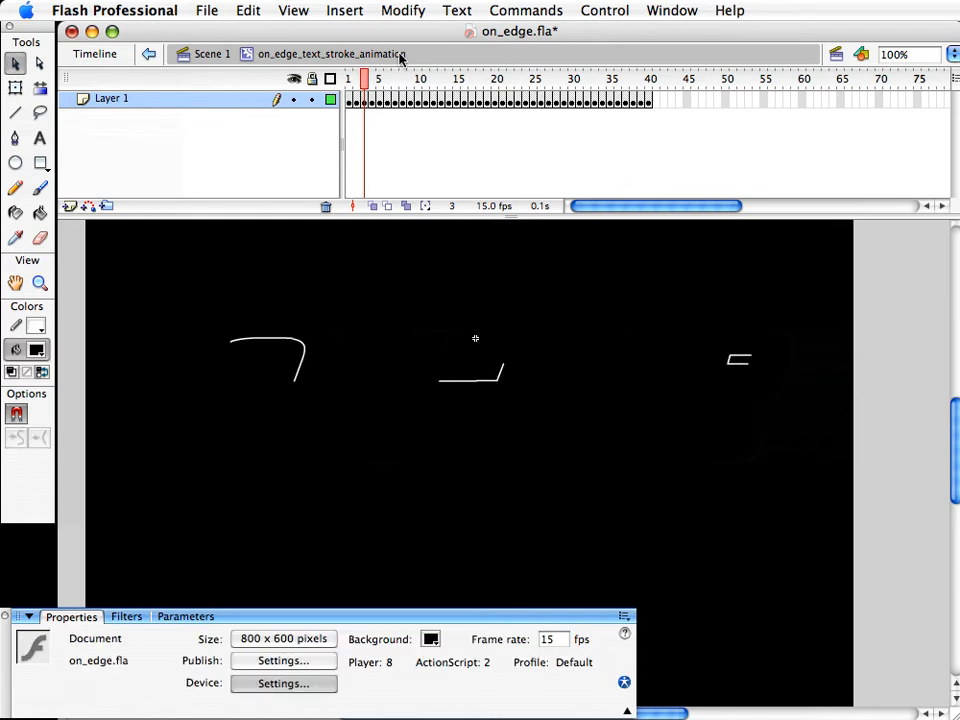
# In frame 4, keep scattered outline segments including the O's lower curve and upper-left side, and delete the remaining strokes
pyautogui.click(365, 85)
pyautogui.moveTo(367, 85)
pyautogui.mouseDown()
pyautogui.moveTo(350, 84)
pyautogui.moveTo(380, 84)
pyautogui.moveTo(368, 81)
pyautogui.mouseUp()
pyautogui.click(372, 100)
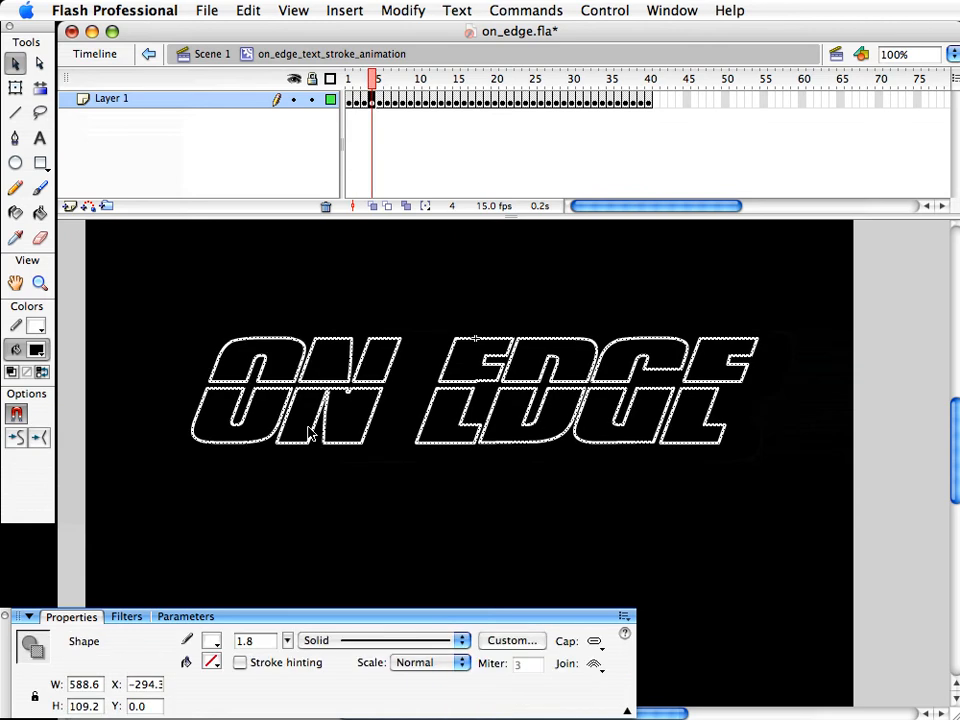
pyautogui.keyDown('shift'); pyautogui.click(238, 443); pyautogui.keyUp('shift')
pyautogui.keyDown('shift'); pyautogui.click(224, 352); pyautogui.keyUp('shift')
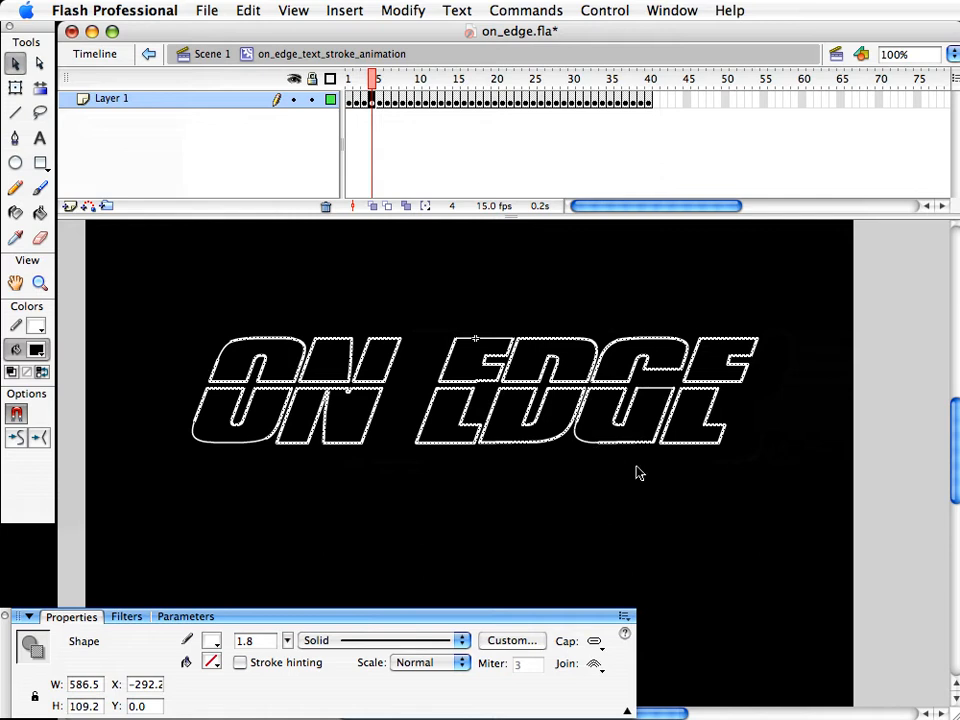
pyautogui.press('Delete')
# In frame 5, delete all strokes except the O's top and bottom curves, the G's top and bottom, and single strokes in both Es
pyautogui.moveTo(372, 95)
pyautogui.mouseDown()
pyautogui.moveTo(381, 86)
pyautogui.moveTo(350, 84)
pyautogui.moveTo(380, 86)
pyautogui.mouseUp()
pyautogui.press('super+a')
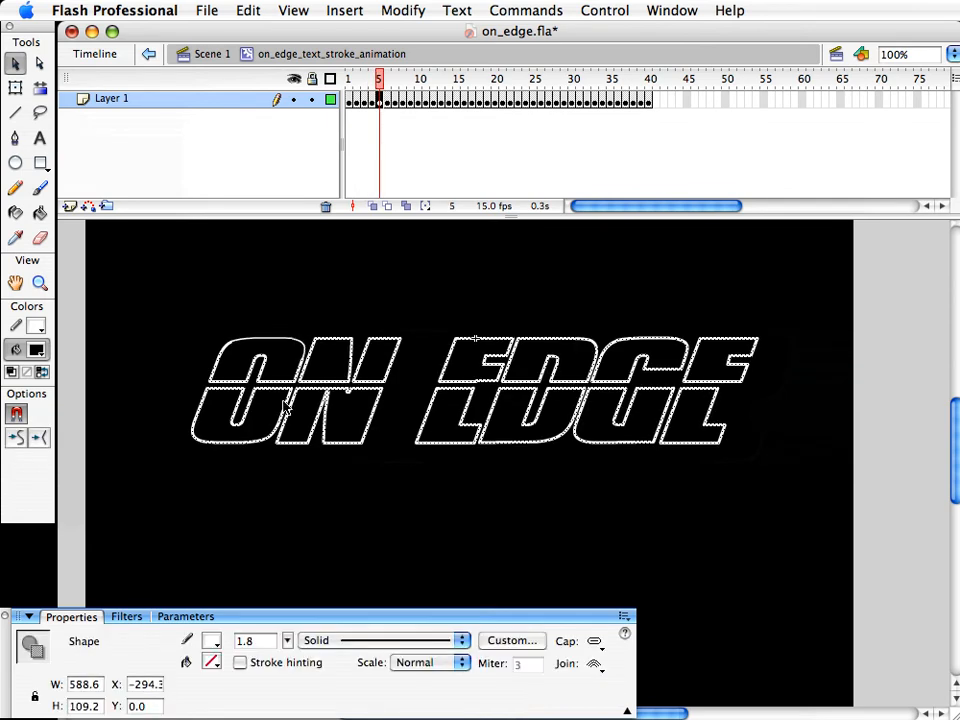
pyautogui.keyDown('shift'); pyautogui.click(249, 443); pyautogui.keyUp('shift')
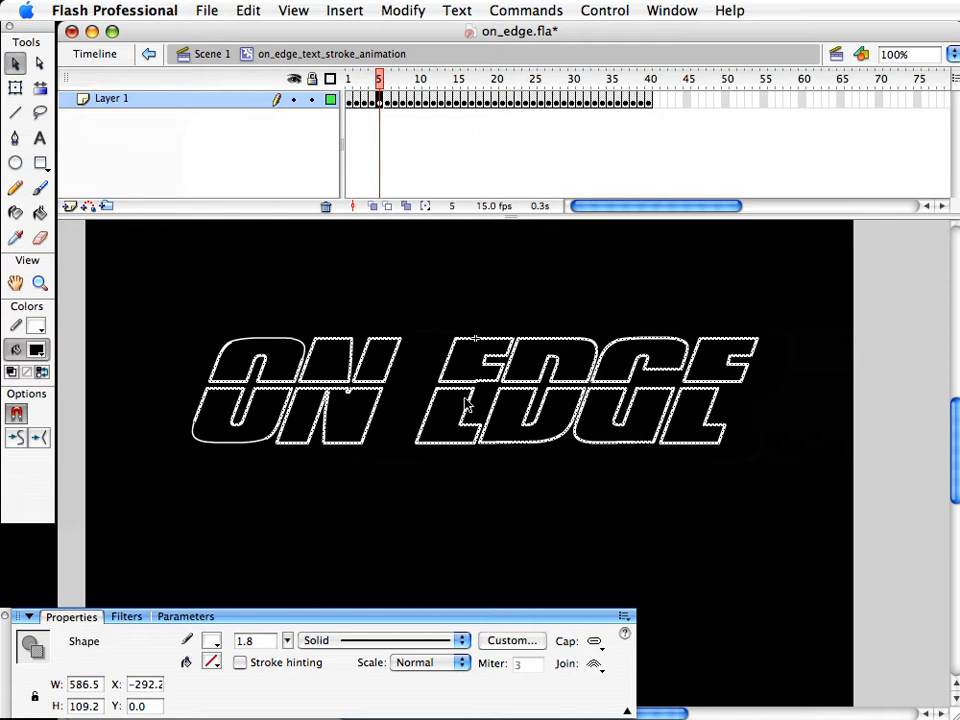
pyautogui.keyDown('shift'); pyautogui.click(655, 343); pyautogui.keyUp('shift')
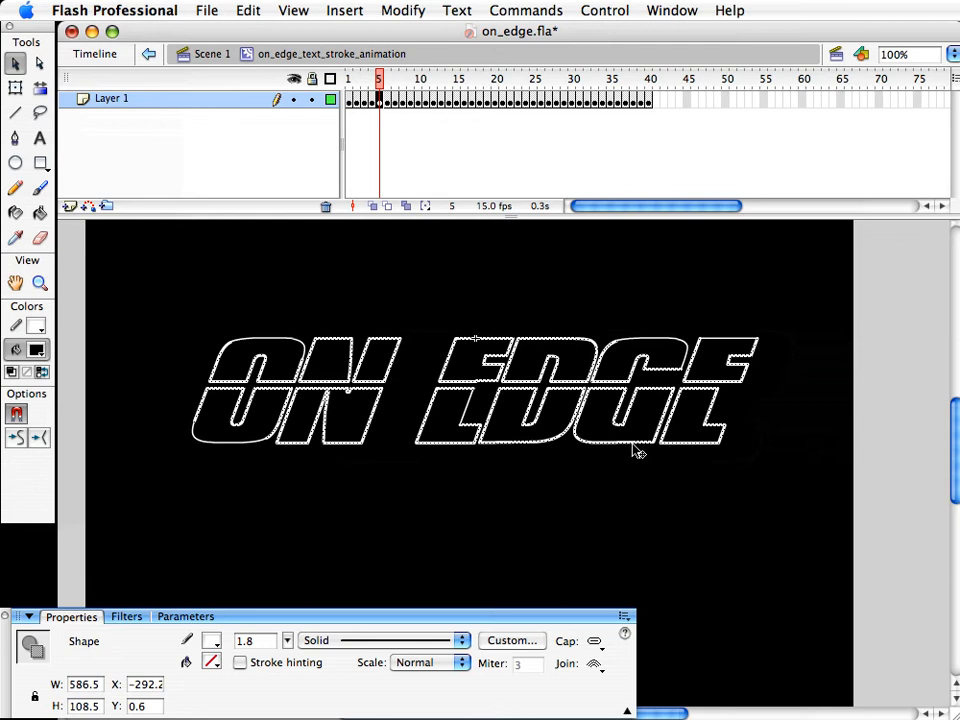
pyautogui.press('Delete')
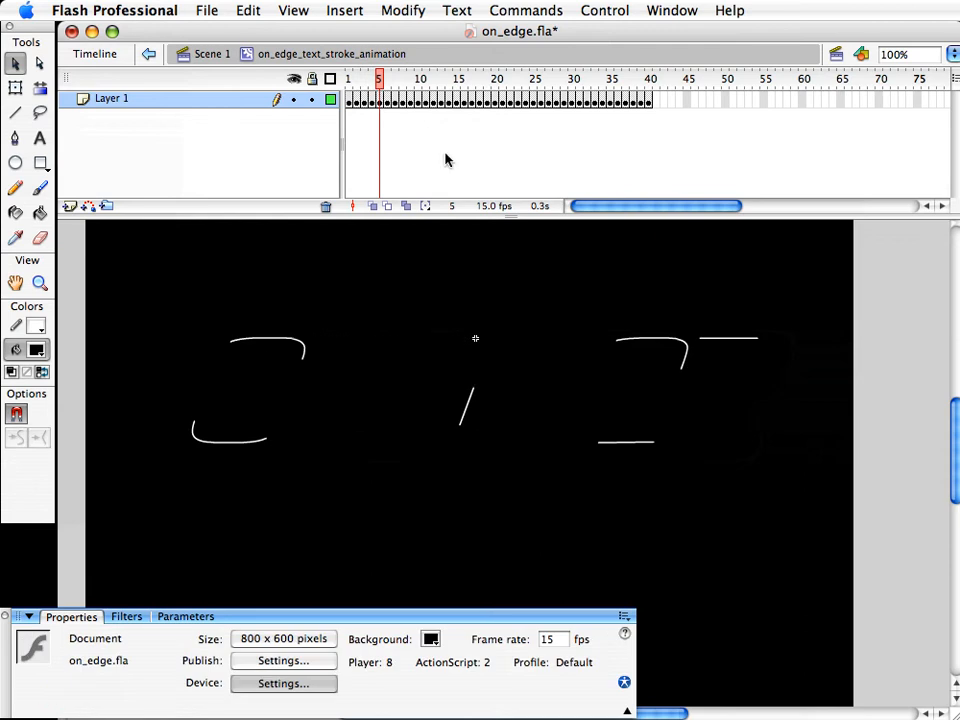
# In frame 6, cut all strokes except segments such as the N's diagonals, the D's top curve and the first E's bottom edge
pyautogui.click(388, 80)
pyautogui.press('super+a')
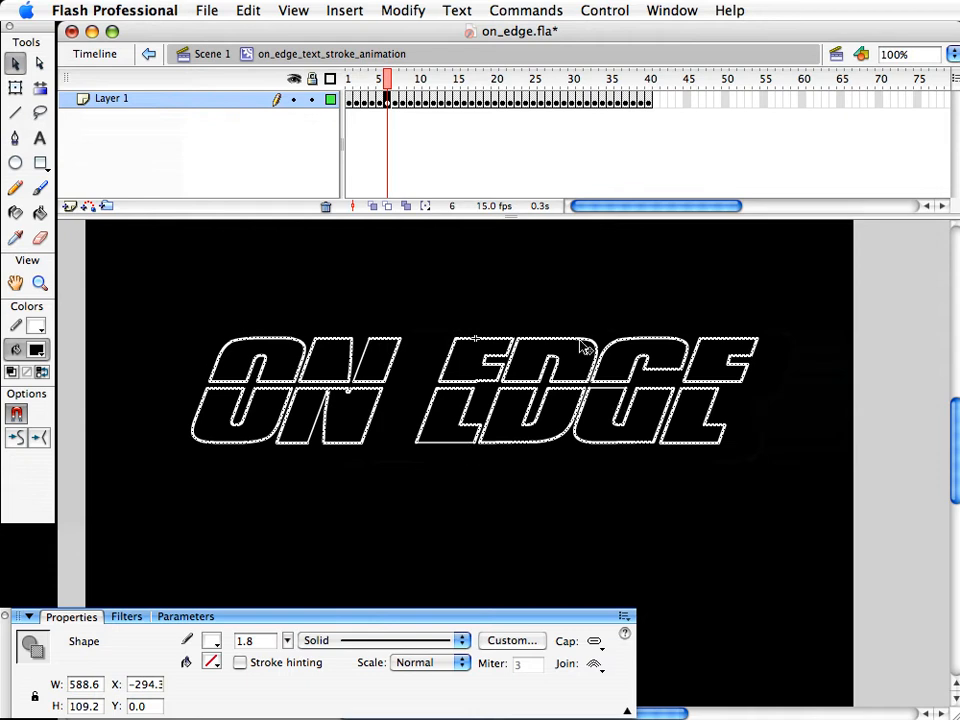
pyautogui.press('super+x')
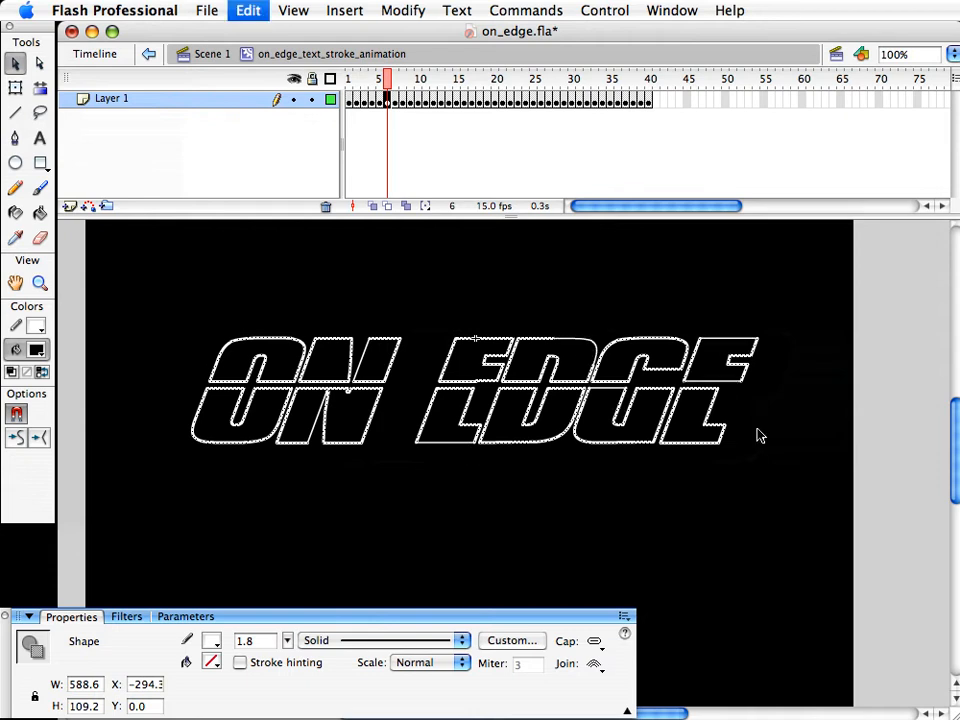
# In frame 21, delete a few outline strokes, including the O's top curve, the N's lower-left base and the D's lower-left edge
pyautogui.moveTo(386, 78); pyautogui.dragTo(501, 80)
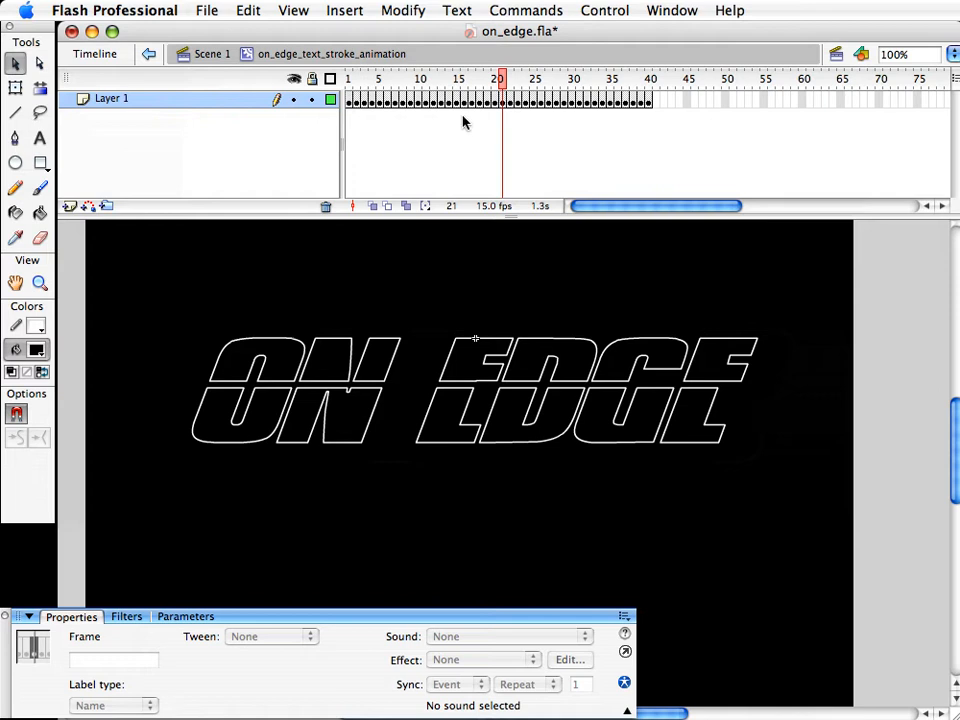
pyautogui.click(273, 339)
pyautogui.press('Delete')
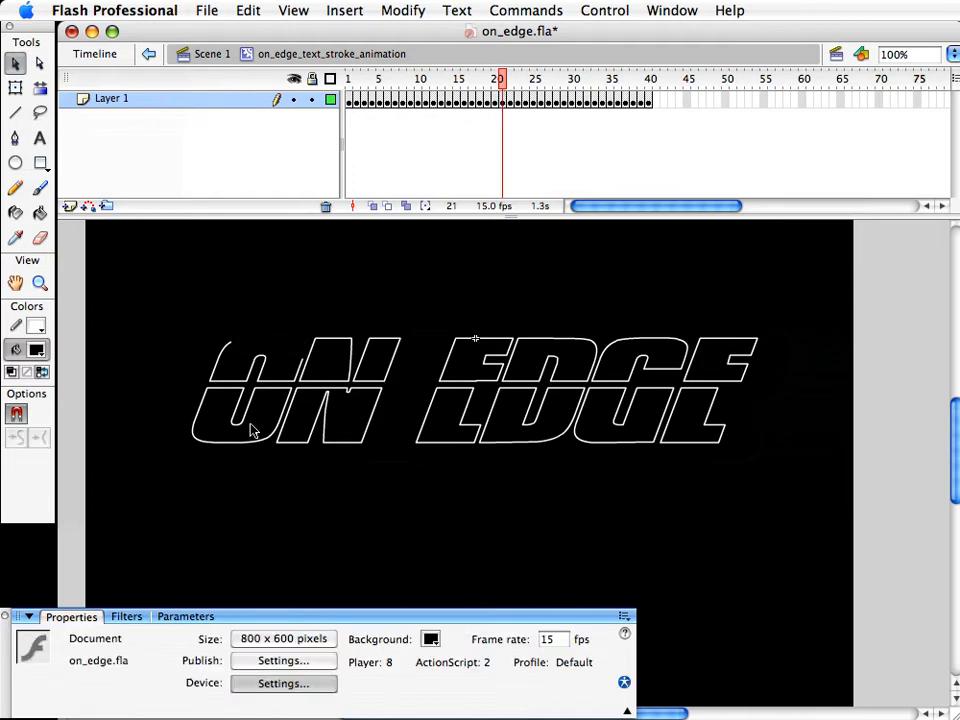
pyautogui.click(297, 446)
pyautogui.click(489, 435)
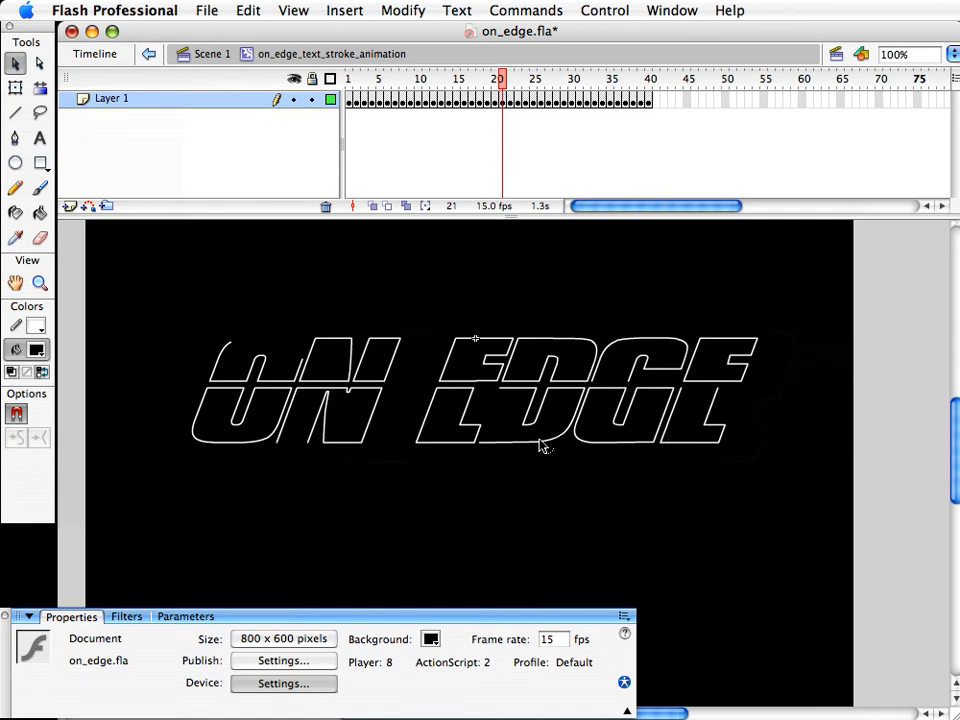
# Scrub through the stroke clip's keyframes to review the outline fragments, and return to Scene 1
pyautogui.moveTo(405, 100); pyautogui.dragTo(510, 131)
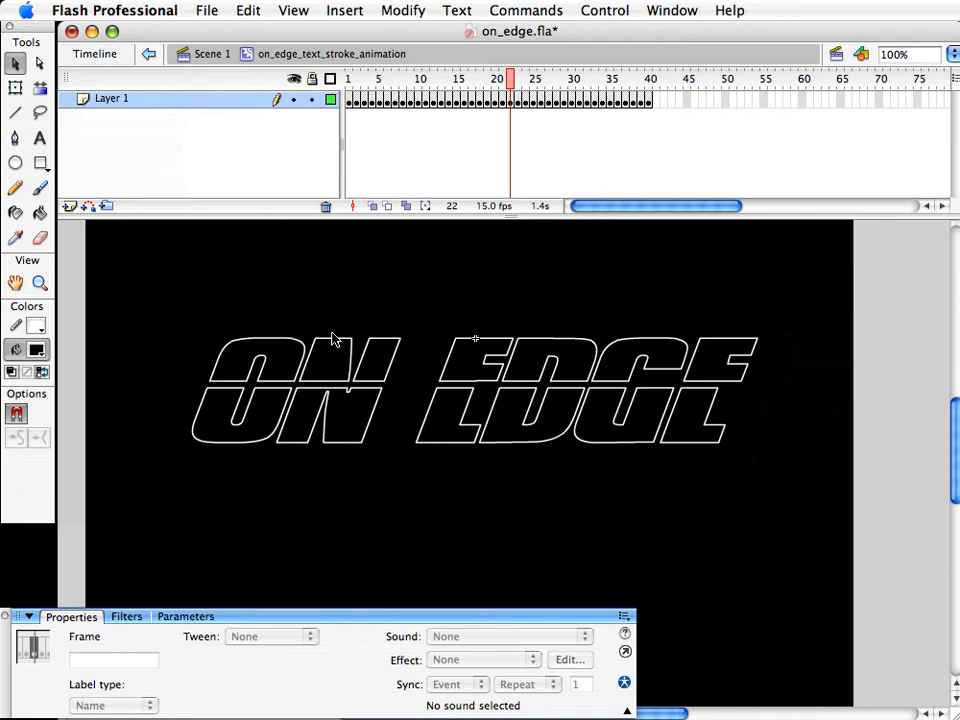
pyautogui.moveTo(507, 84)
pyautogui.mouseDown()
pyautogui.moveTo(632, 84)
pyautogui.moveTo(379, 84)
pyautogui.moveTo(525, 84)
pyautogui.mouseUp()
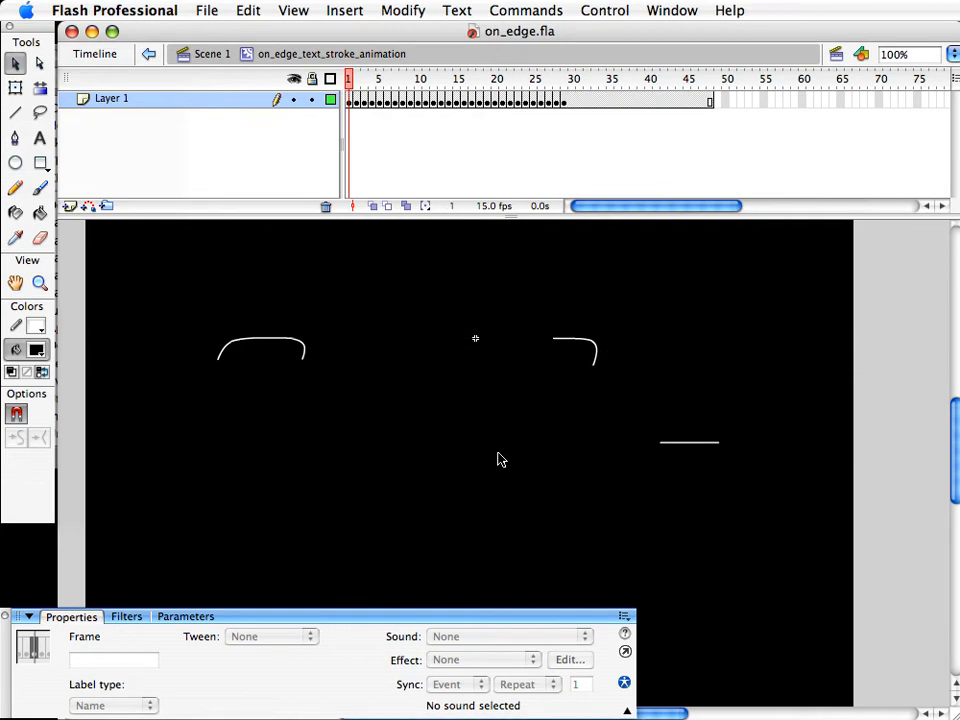
pyautogui.moveTo(356, 84); pyautogui.dragTo(463, 86)
pyautogui.click(210, 56)
pyautogui.click(786, 549)
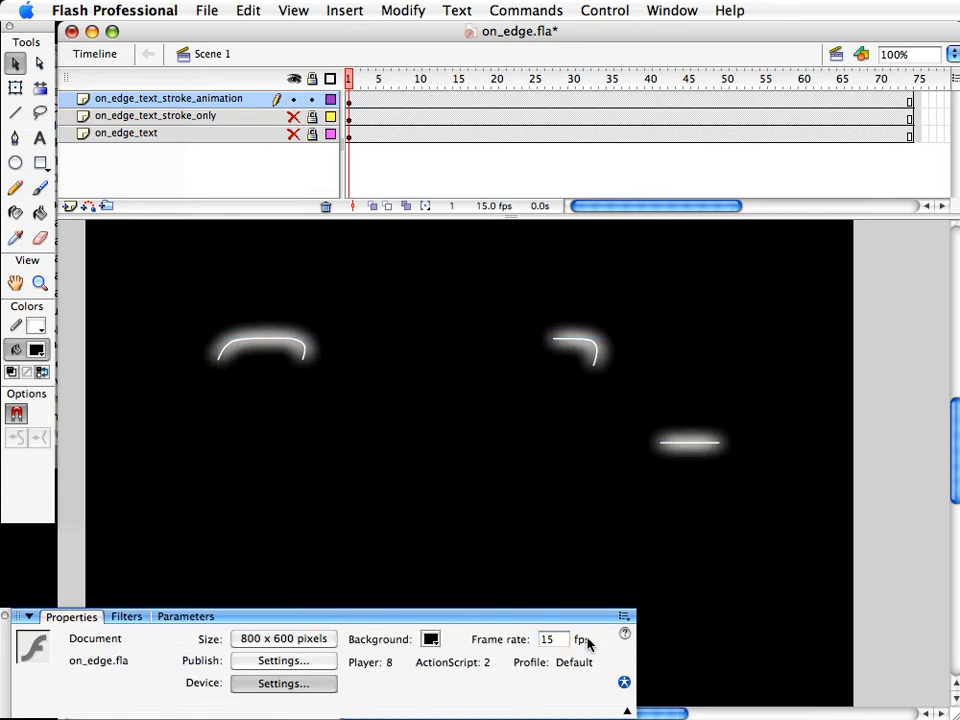
# Set the document frame rate to 3 fps, test the movie to view the stroke animation slowly, and close the preview
pyautogui.click(563, 641)
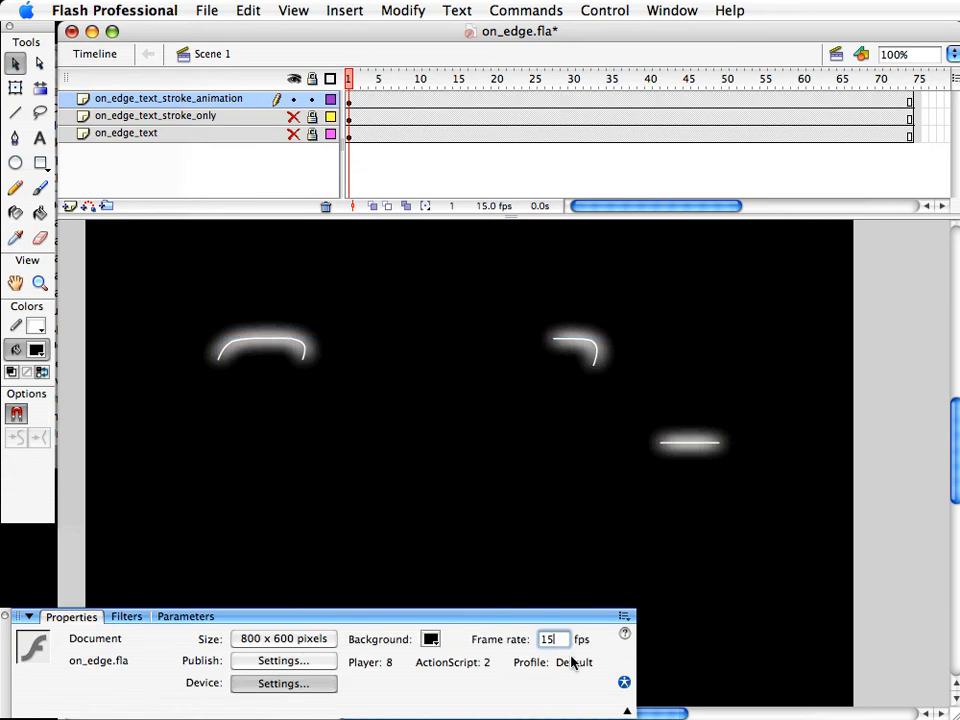
pyautogui.doubleClick(556, 640)
pyautogui.press('Return')
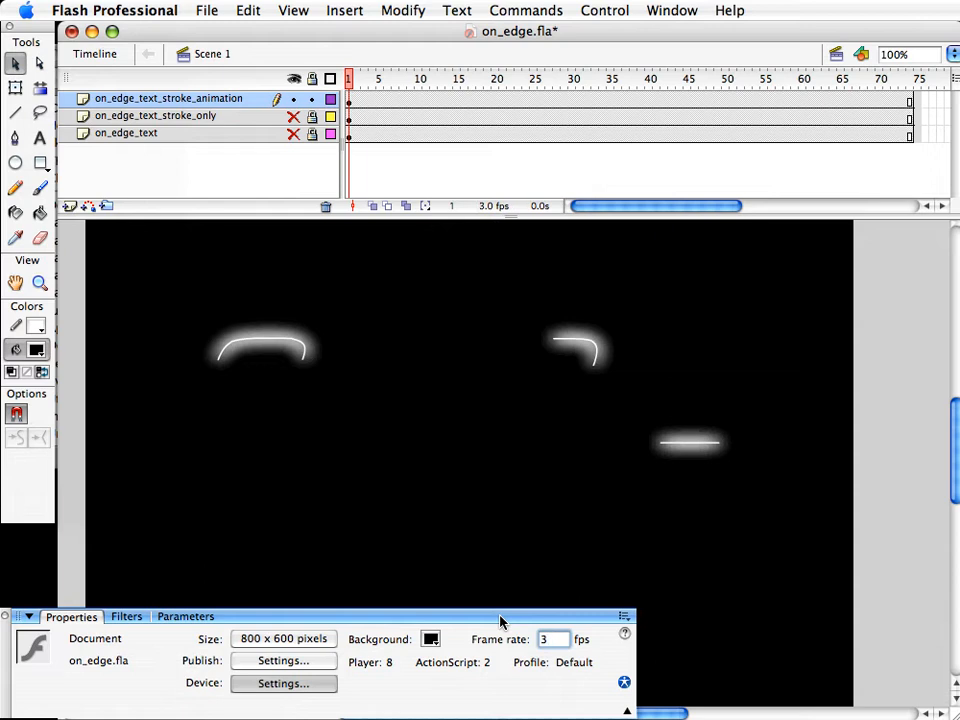
pyautogui.click(496, 580)
pyautogui.click(549, 638)
pyautogui.press('super+Return')
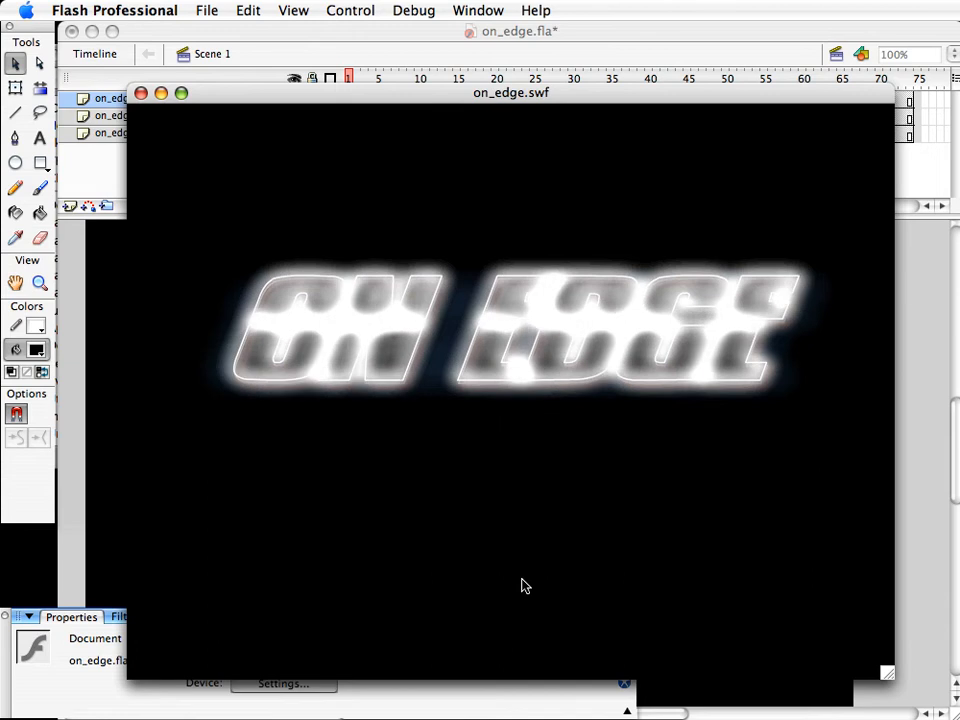
pyautogui.click(141, 93)
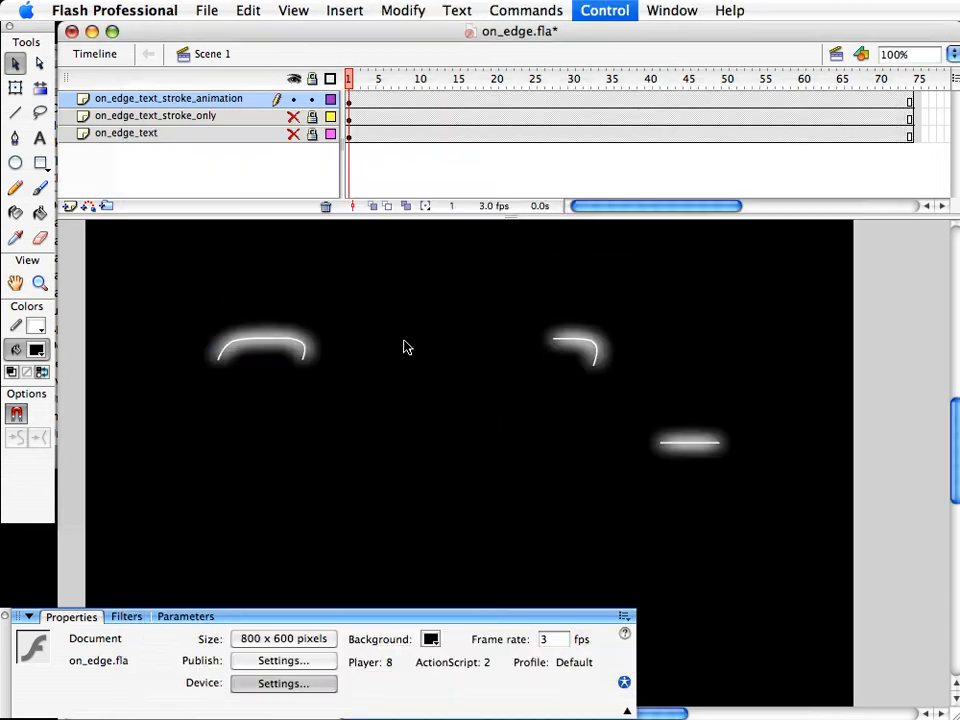
# Reopen the stroke animation clip, examine how its outline builds up across the keyframes, and return to Scene 1
pyautogui.doubleClick(268, 336)
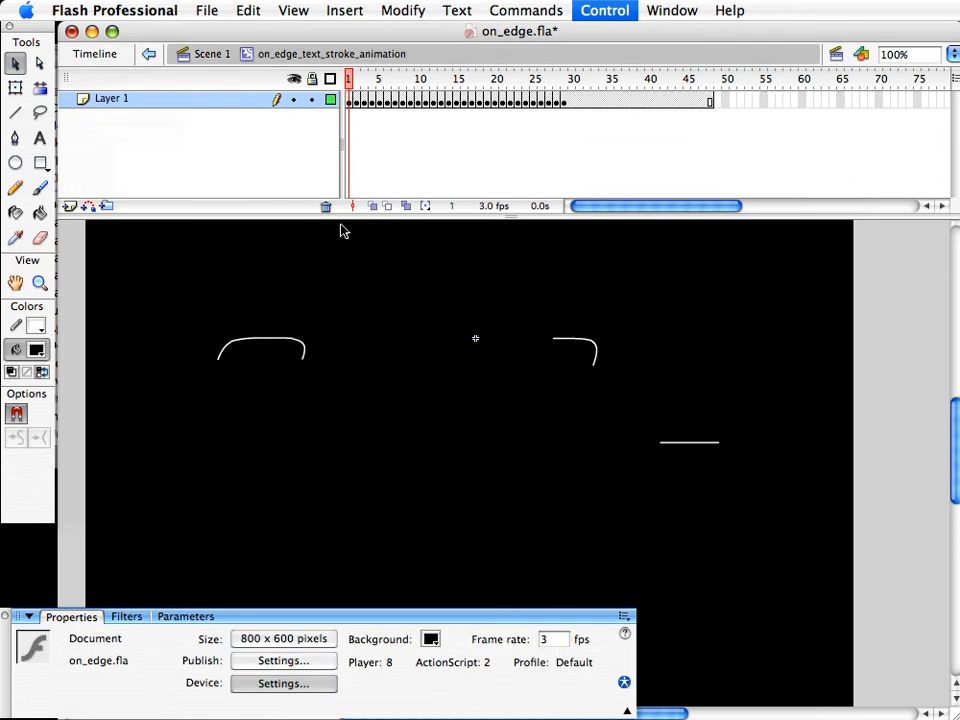
pyautogui.click(410, 82)
pyautogui.moveTo(410, 82); pyautogui.dragTo(529, 96)
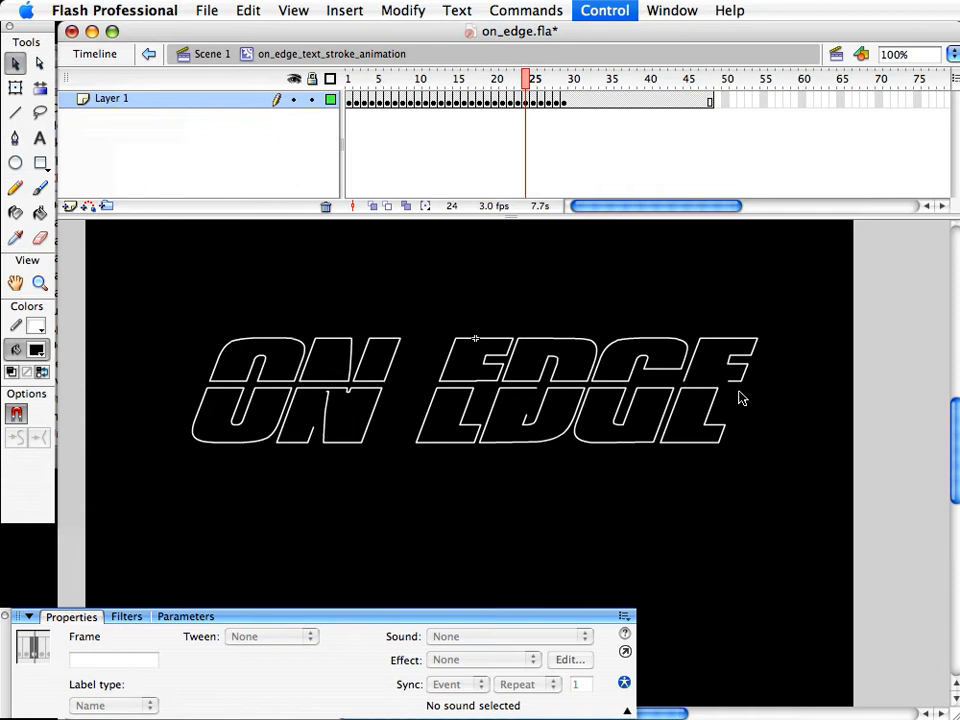
pyautogui.moveTo(527, 80); pyautogui.dragTo(557, 96)
pyautogui.click(208, 53)
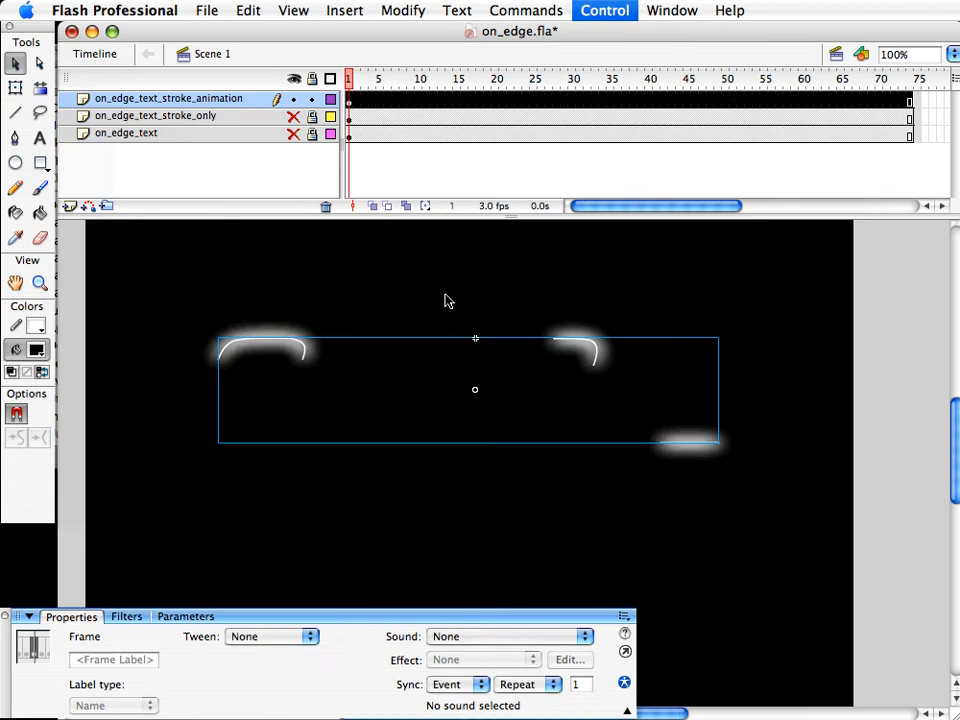
# Make the on_edge_text_stroke_only and on_edge_text layers visible
pyautogui.click(447, 301)
pyautogui.click(263, 346)
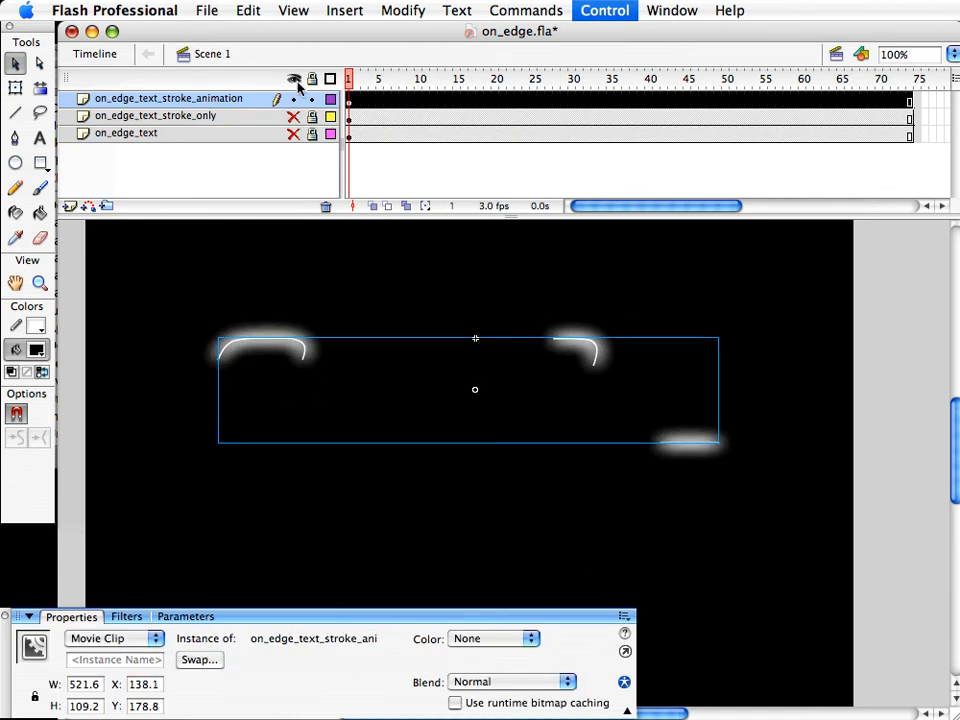
pyautogui.moveTo(295, 117); pyautogui.dragTo(295, 133)
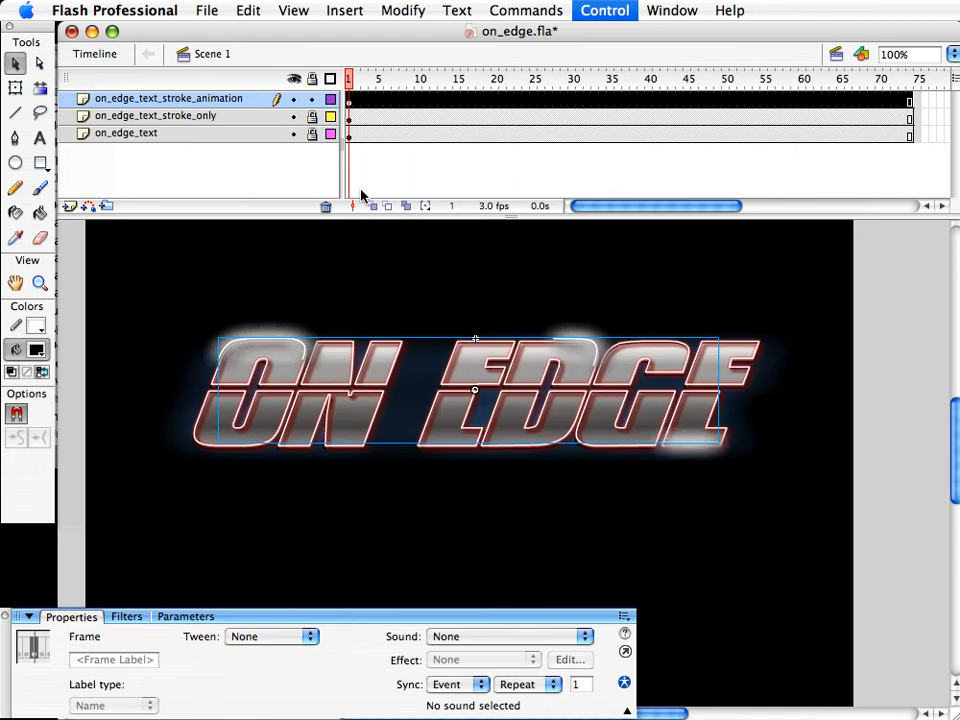
# Try changing the stroke animation instance to a Graphic set to Play Once, and undo back to the Movie Clip
pyautogui.click(281, 346)
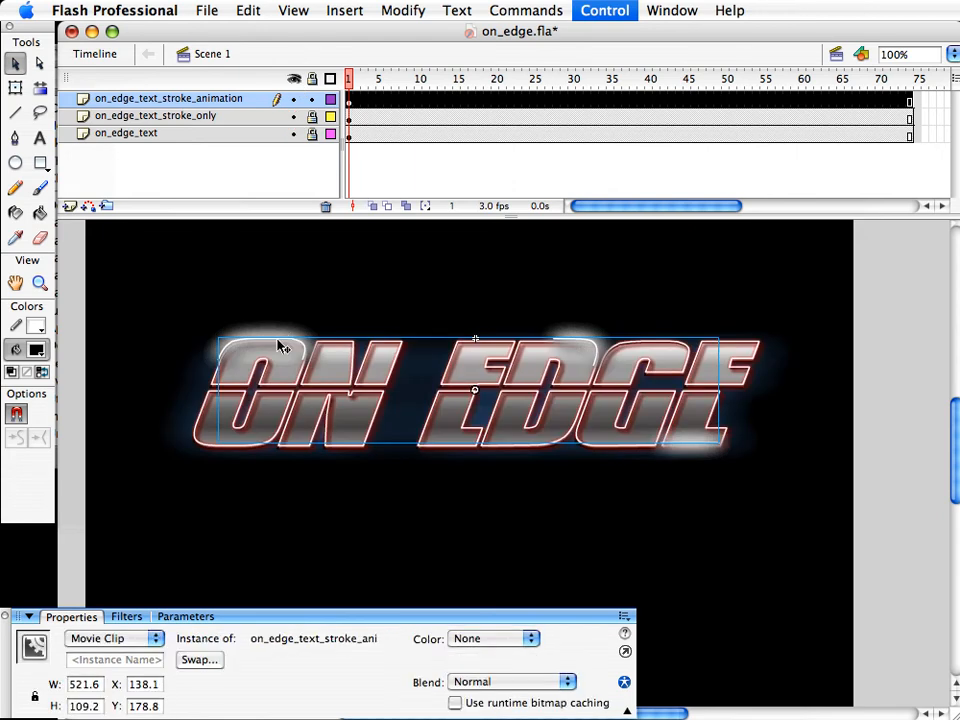
pyautogui.click(88, 639)
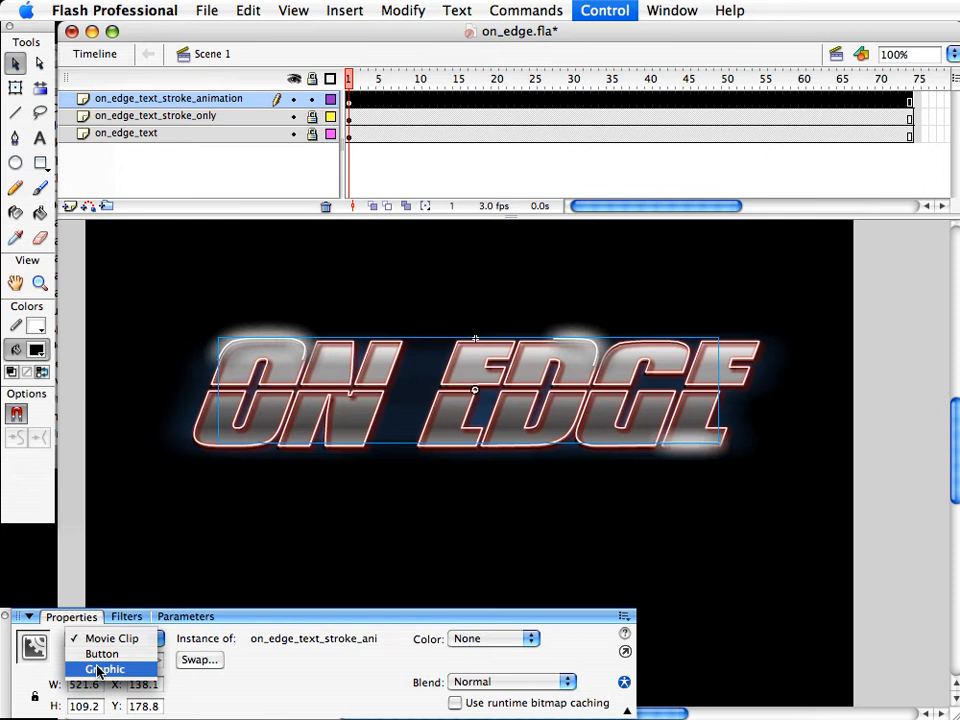
pyautogui.click(98, 670)
pyautogui.click(274, 660)
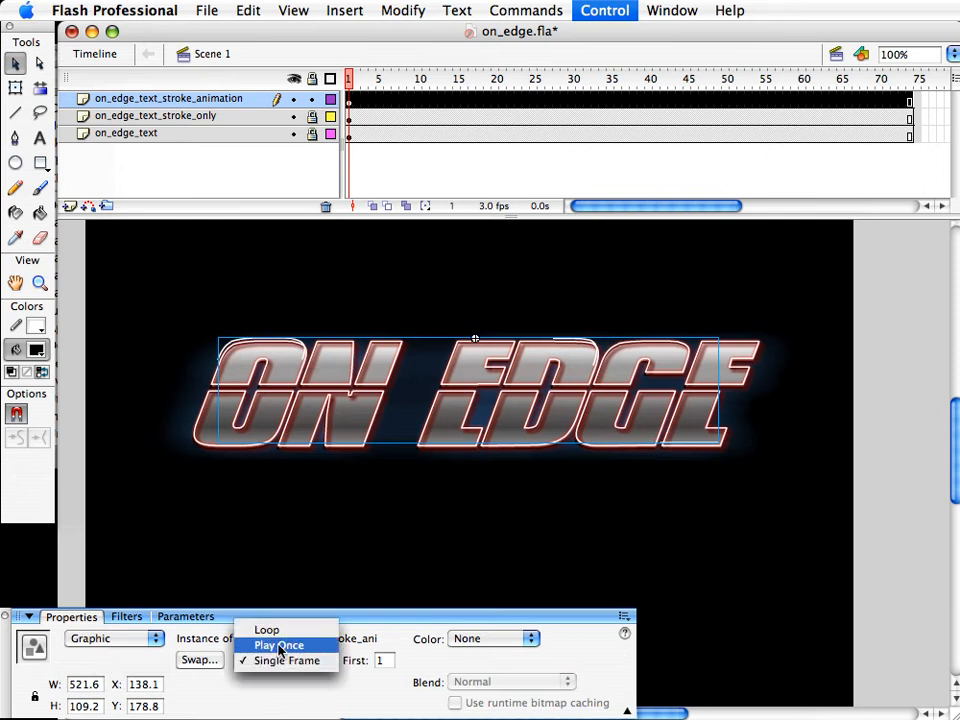
pyautogui.click(279, 646)
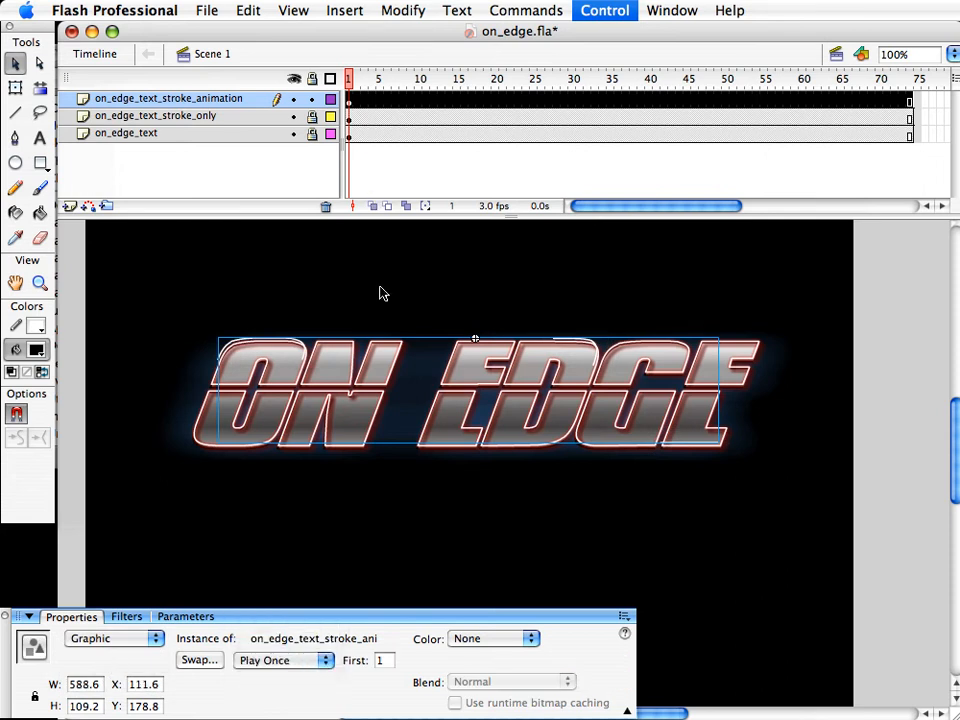
pyautogui.moveTo(350, 80); pyautogui.dragTo(330, 100)
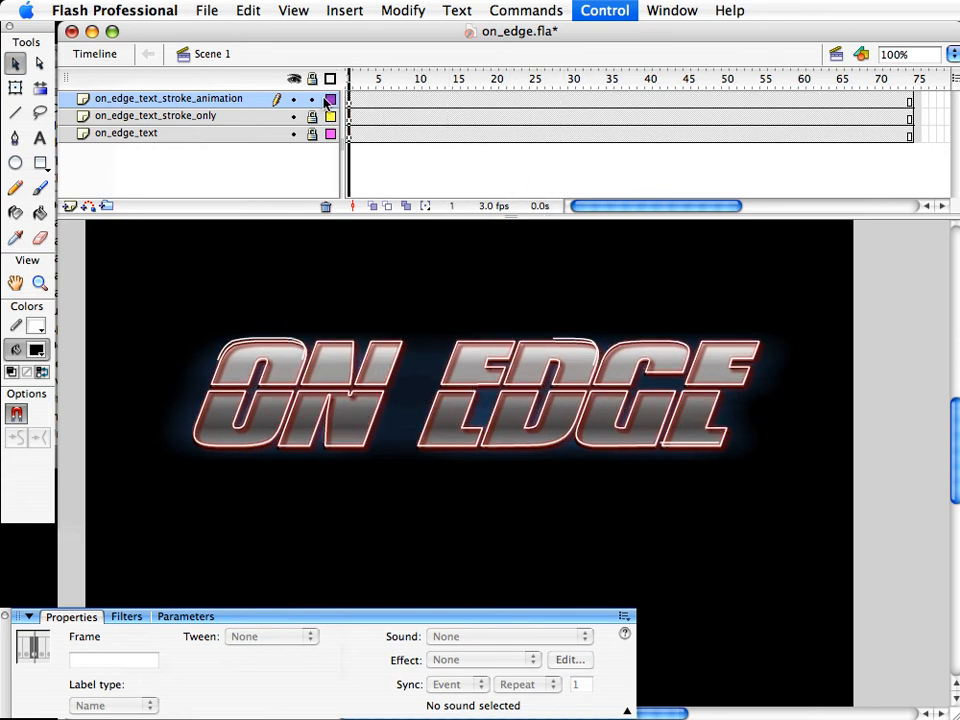
pyautogui.click(270, 343)
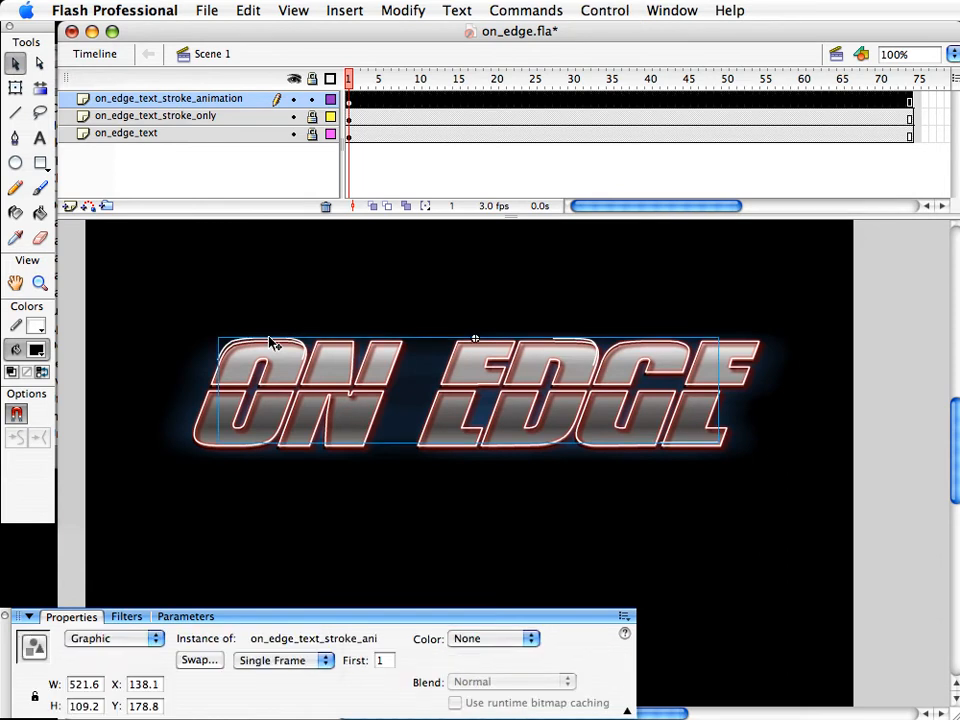
pyautogui.press('super+z')
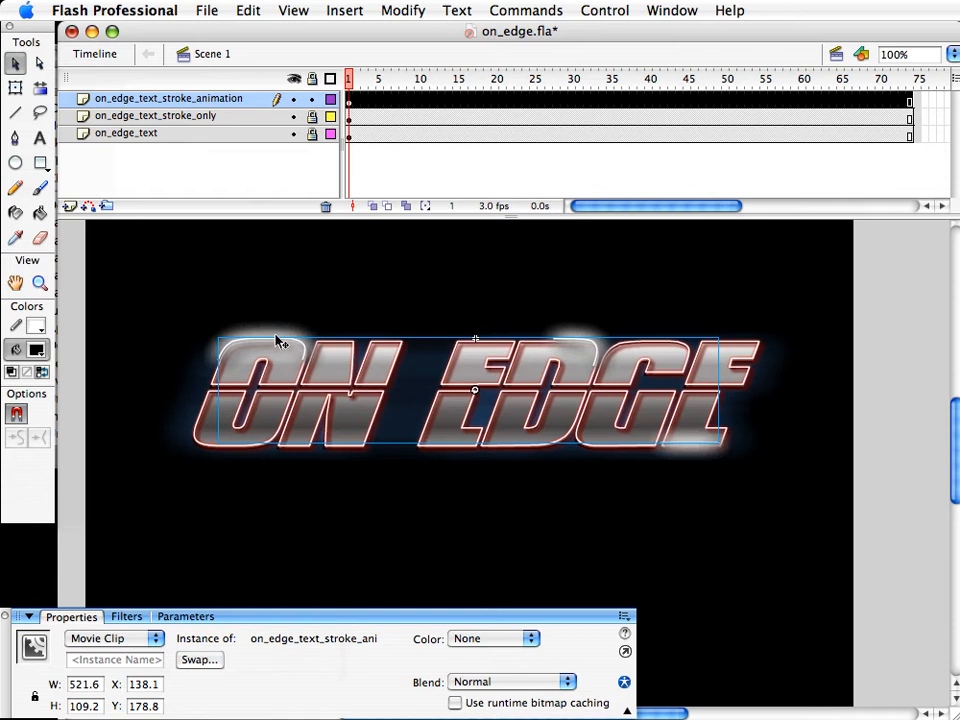
# Set the document frame rate to 30 fps and save the file
pyautogui.click(482, 583)
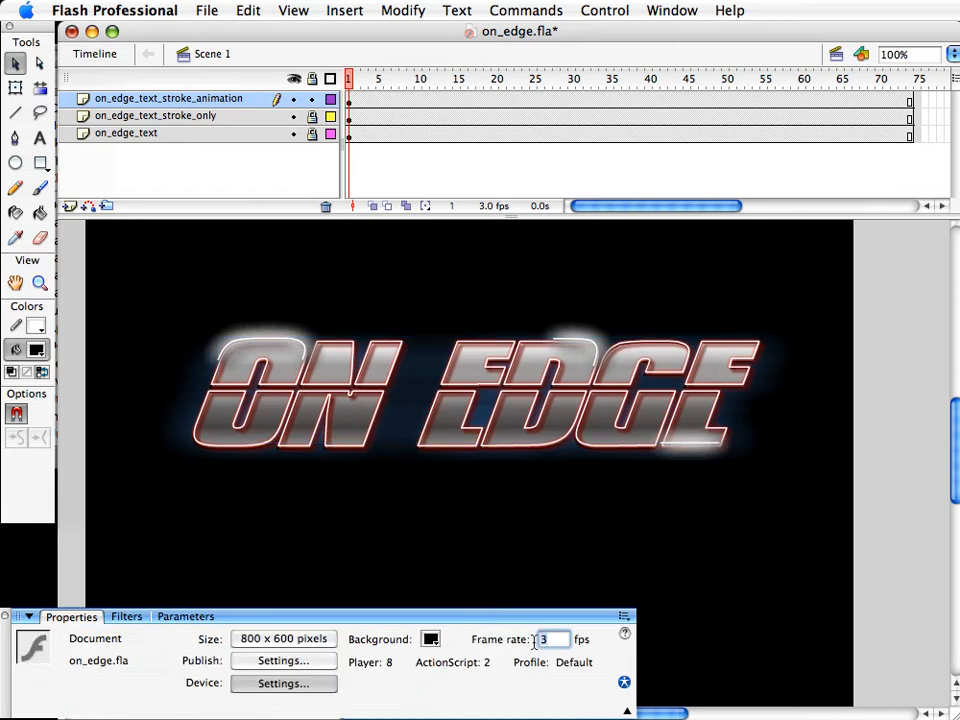
pyautogui.write('15')
pyautogui.press('Return')
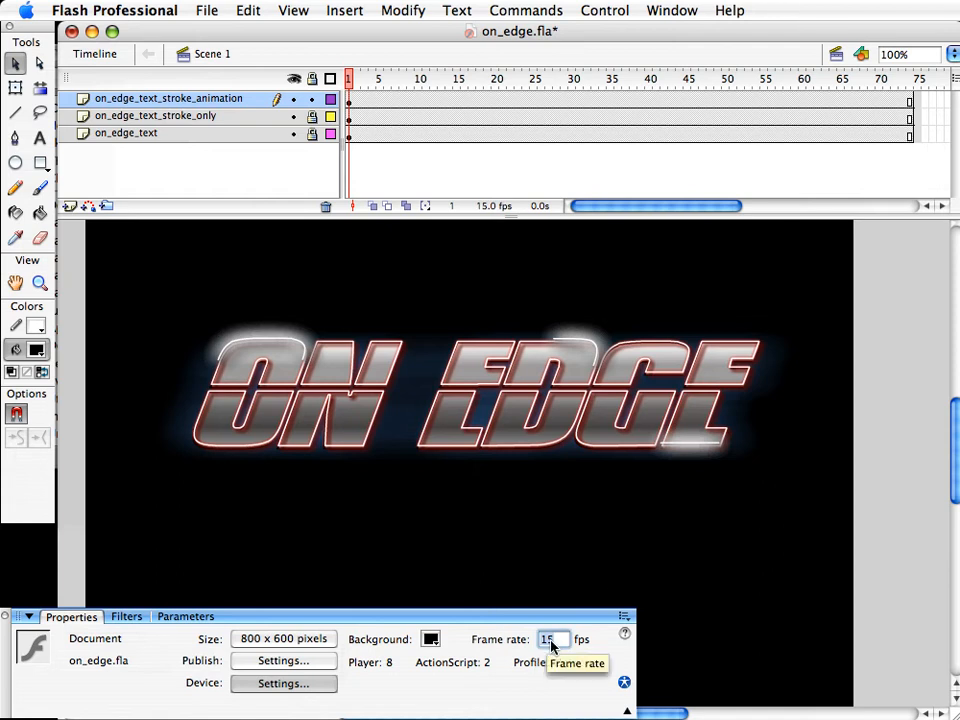
pyautogui.write('30')
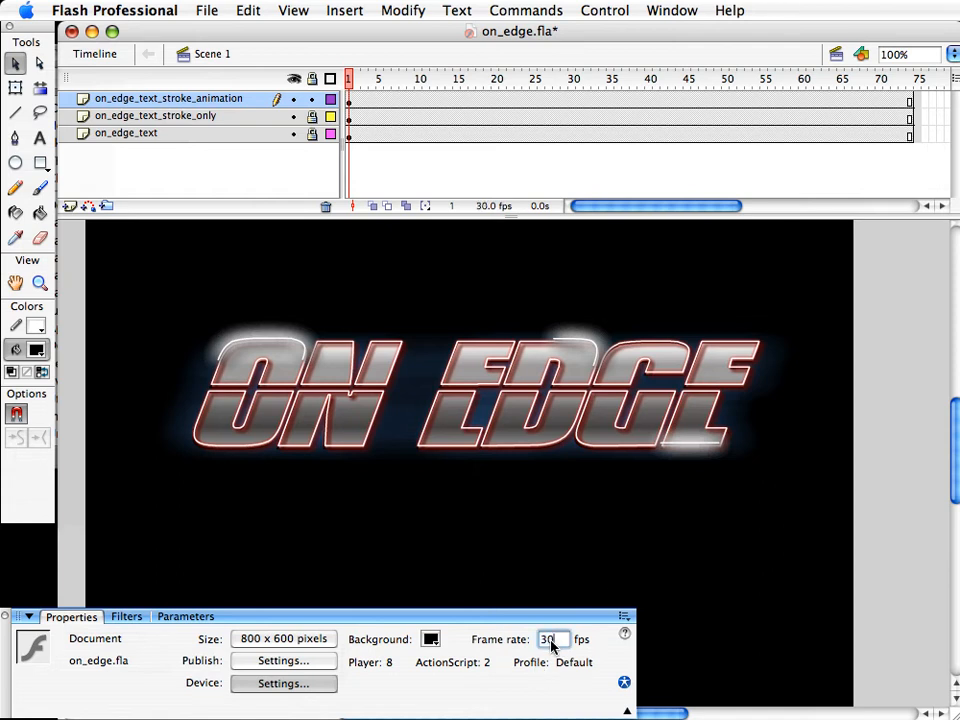
pyautogui.press('super+s')
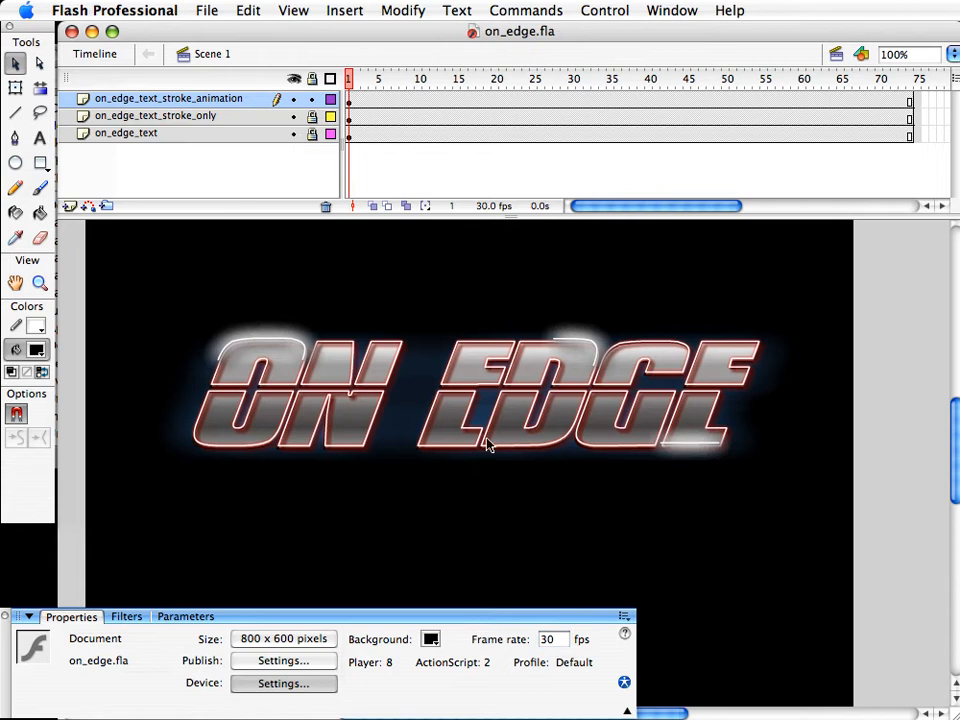
# Open the on_edge_text_stroke_animation clip for editing, scrub through its frames, and add a new layer above Layer 1
pyautogui.click(306, 352)
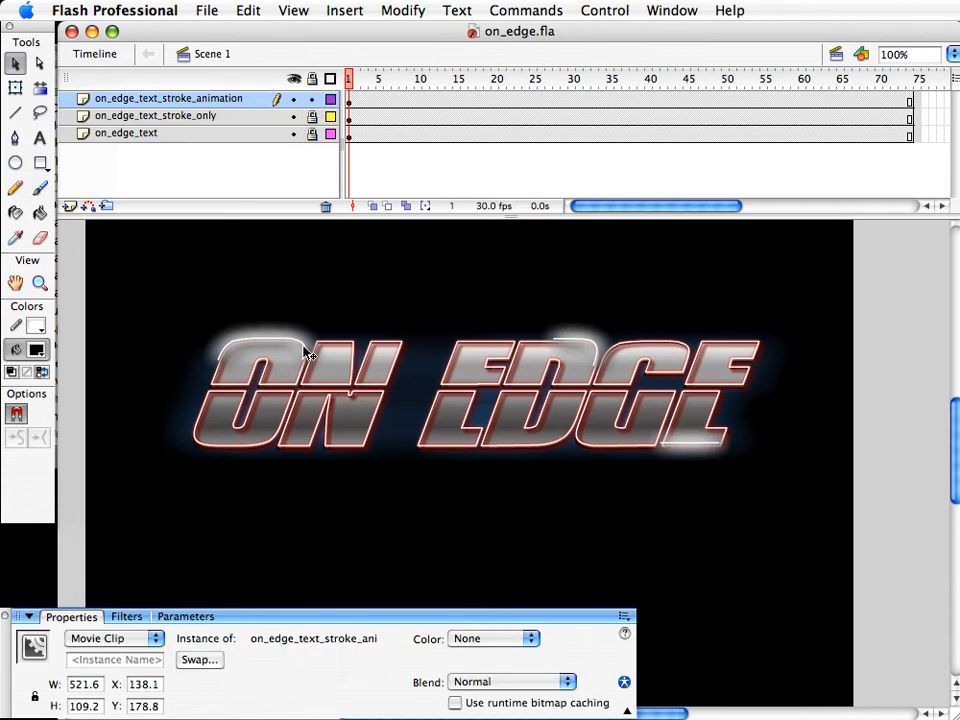
pyautogui.click(391, 504)
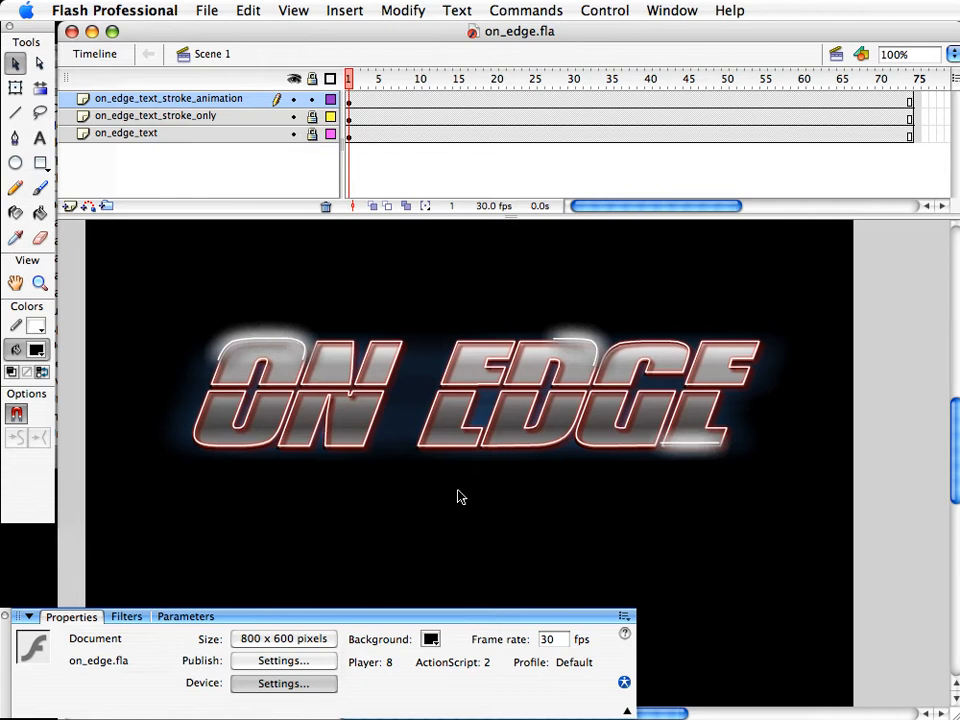
pyautogui.scroll(1, 459, 496)
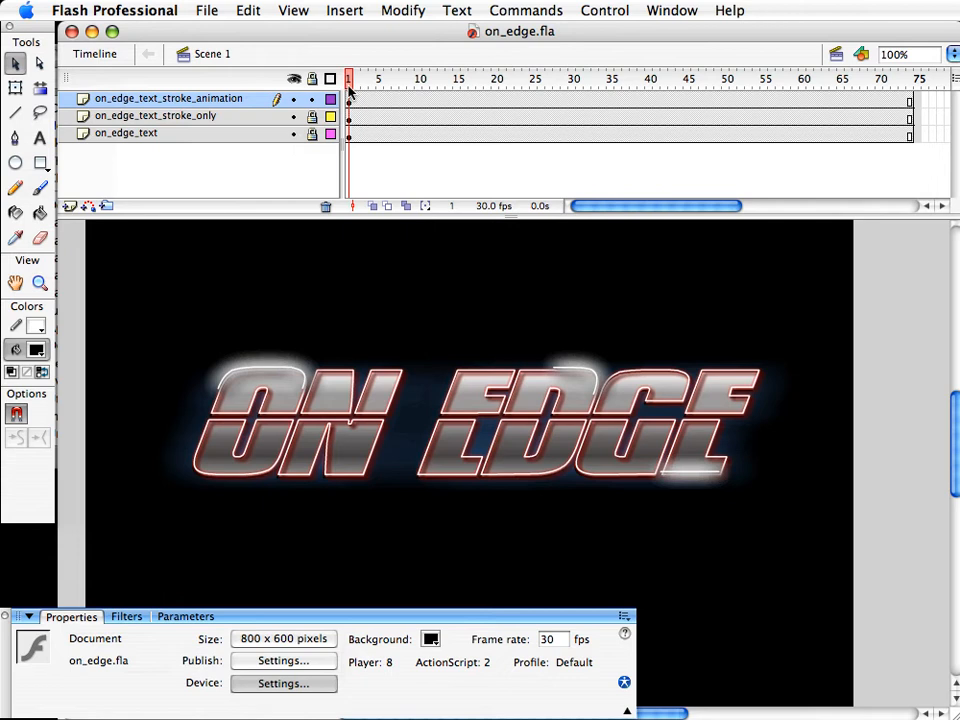
pyautogui.click(265, 372)
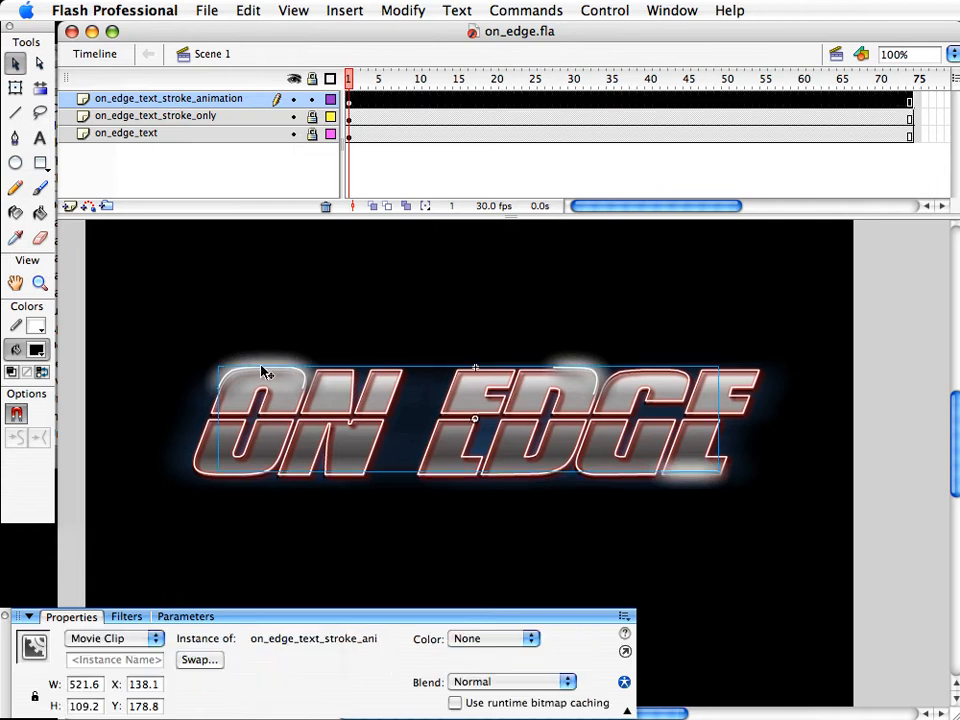
pyautogui.doubleClick(250, 370)
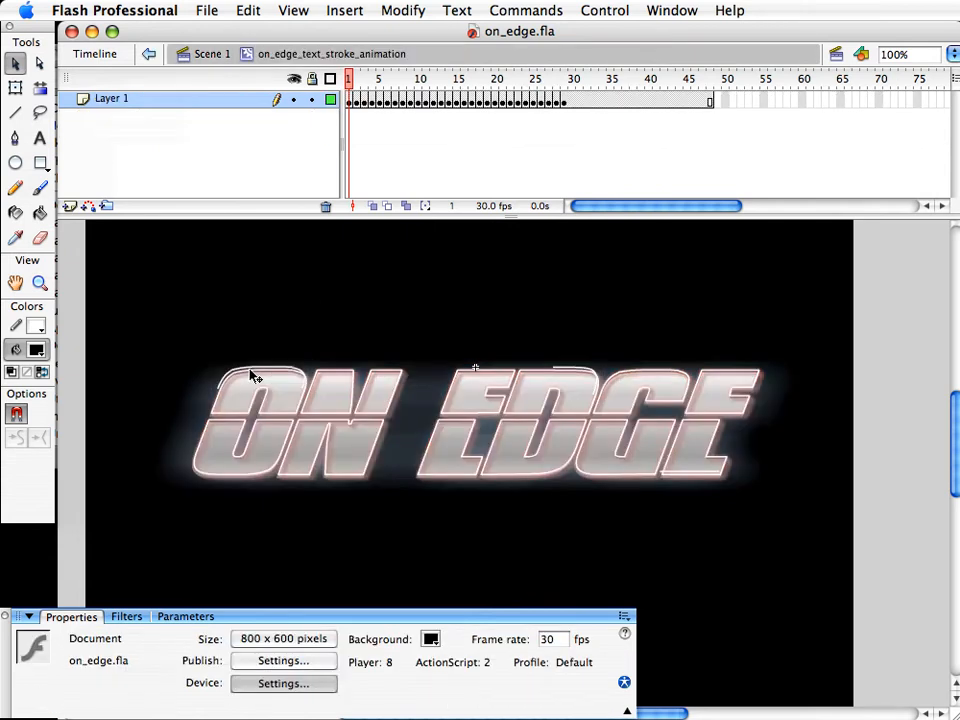
pyautogui.moveTo(367, 75); pyautogui.dragTo(457, 91)
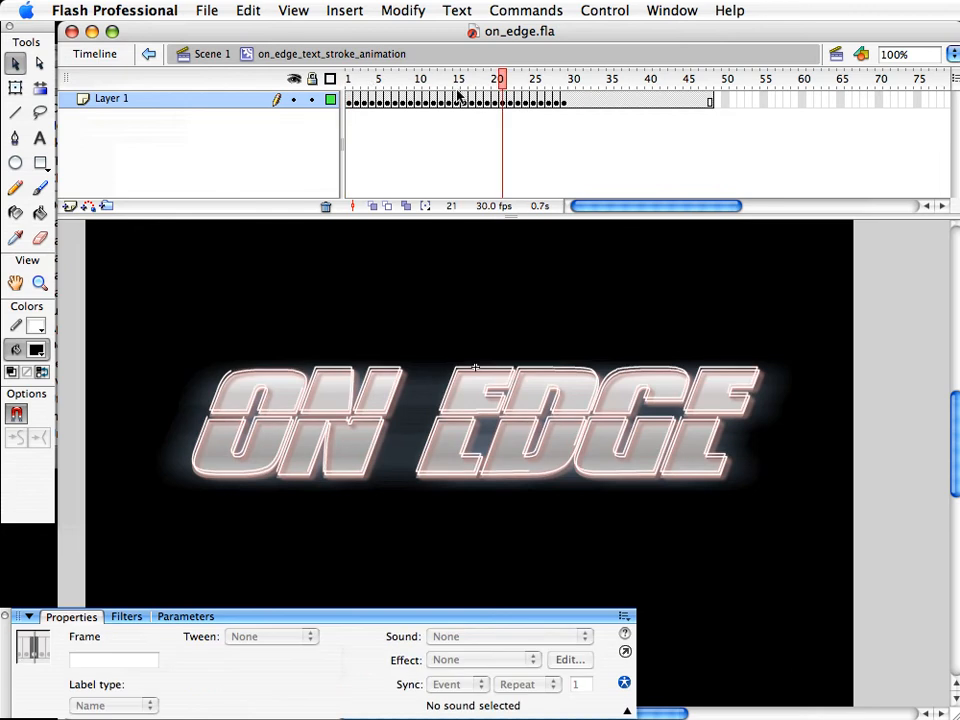
pyautogui.click(118, 104)
pyautogui.click(70, 206)
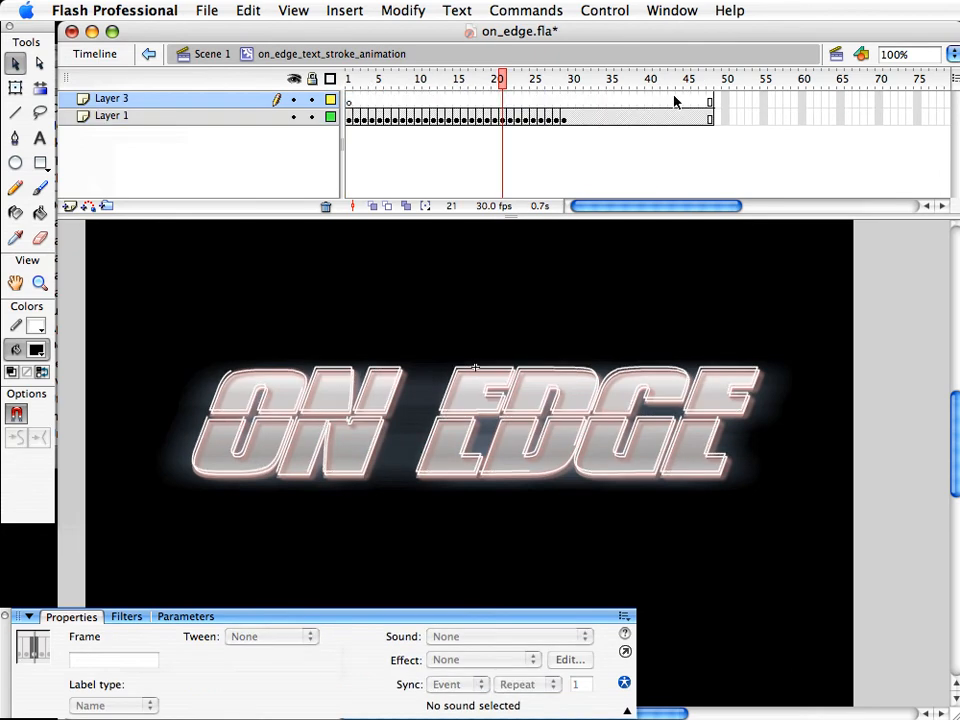
# Insert a keyframe at frame 43 of Layer 3 and give it a lowercase stop frame script
pyautogui.click(672, 101)
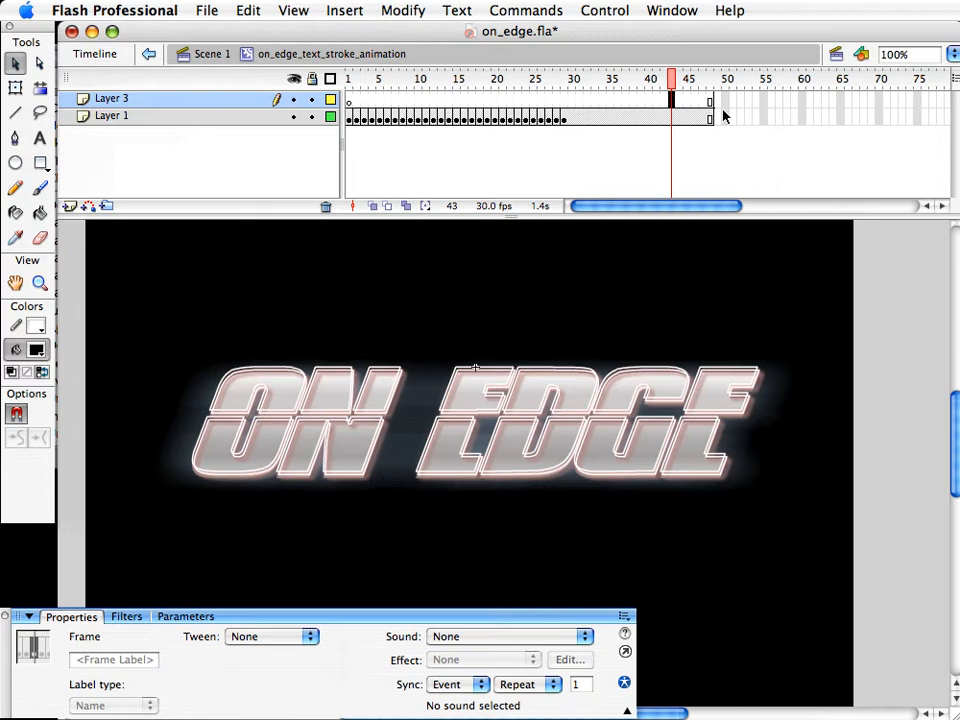
pyautogui.press('F6')
pyautogui.press('F9')
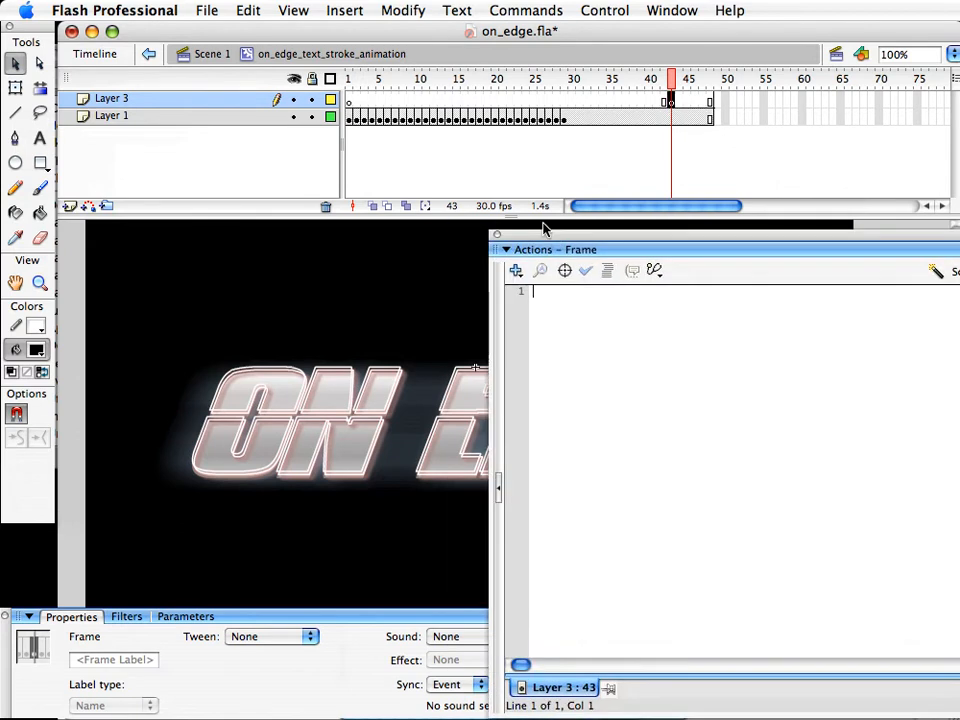
pyautogui.write('s')
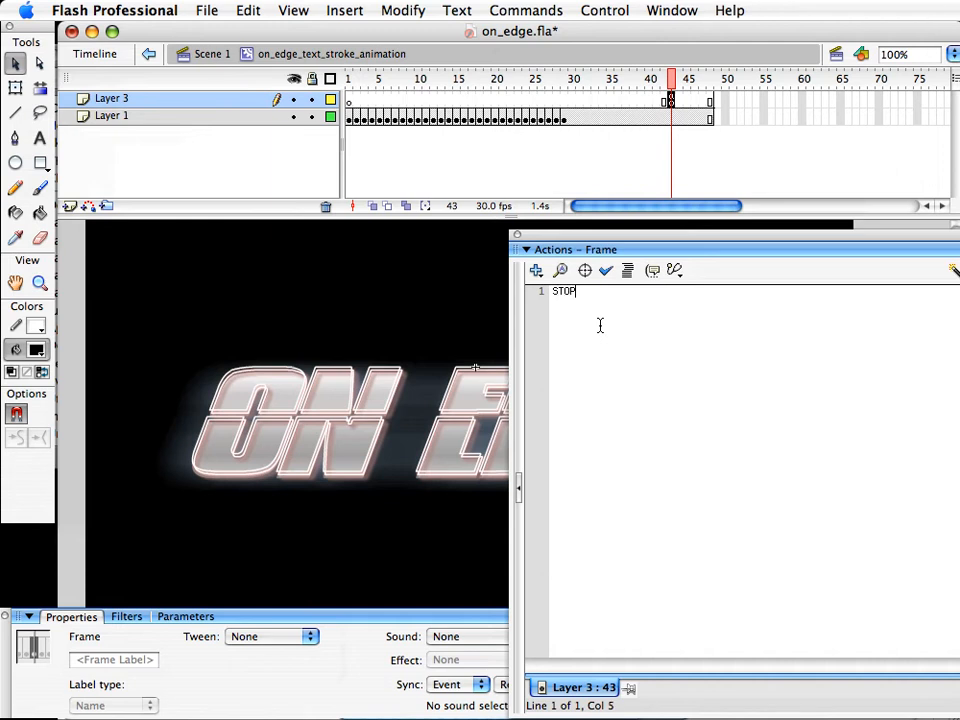
pyautogui.write('TO')
pyautogui.press('BackSpace')
pyautogui.press('BackSpace')
pyautogui.press('BackSpace')
pyautogui.write('sto')
pyautogui.press('F9')
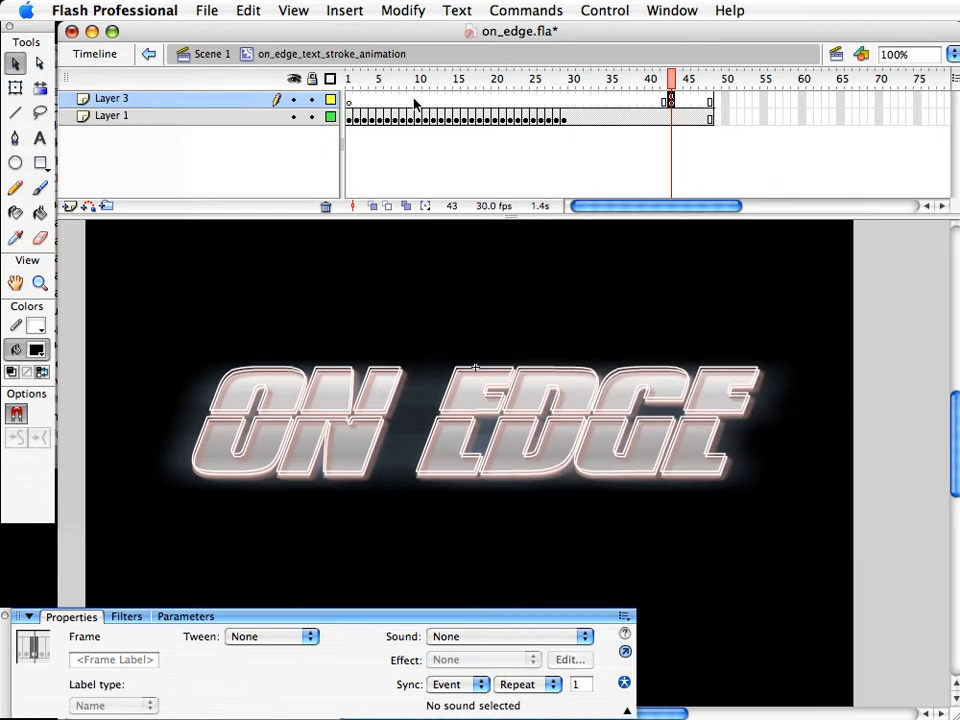
# Return to Scene 1, save the file, and scrub the main timeline to frame 18
pyautogui.click(219, 57)
pyautogui.press('super+s')
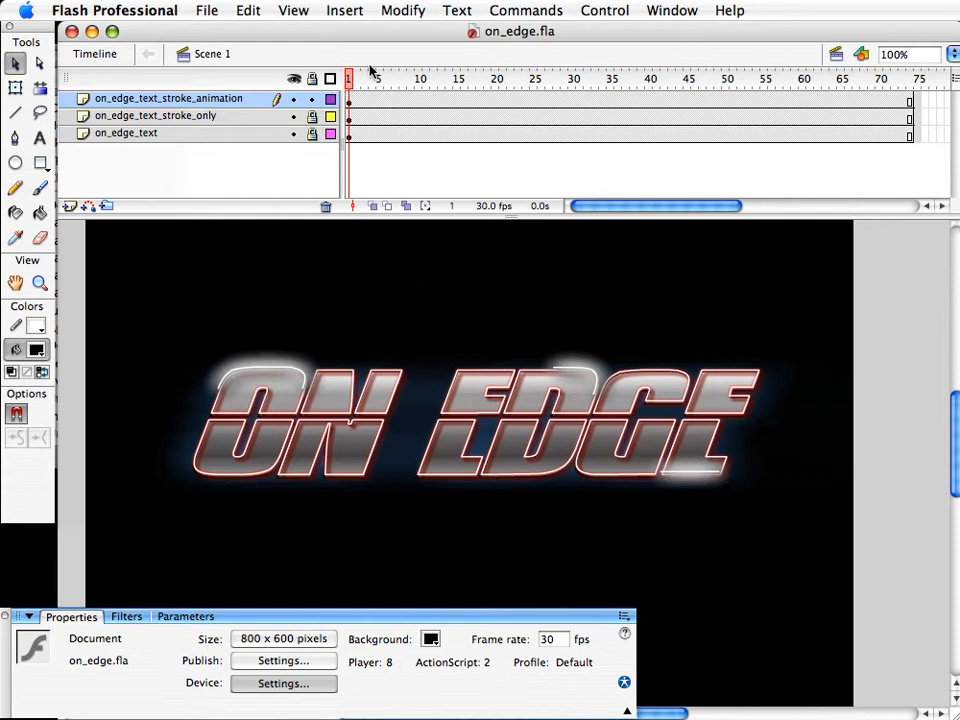
pyautogui.moveTo(376, 90); pyautogui.dragTo(481, 94)
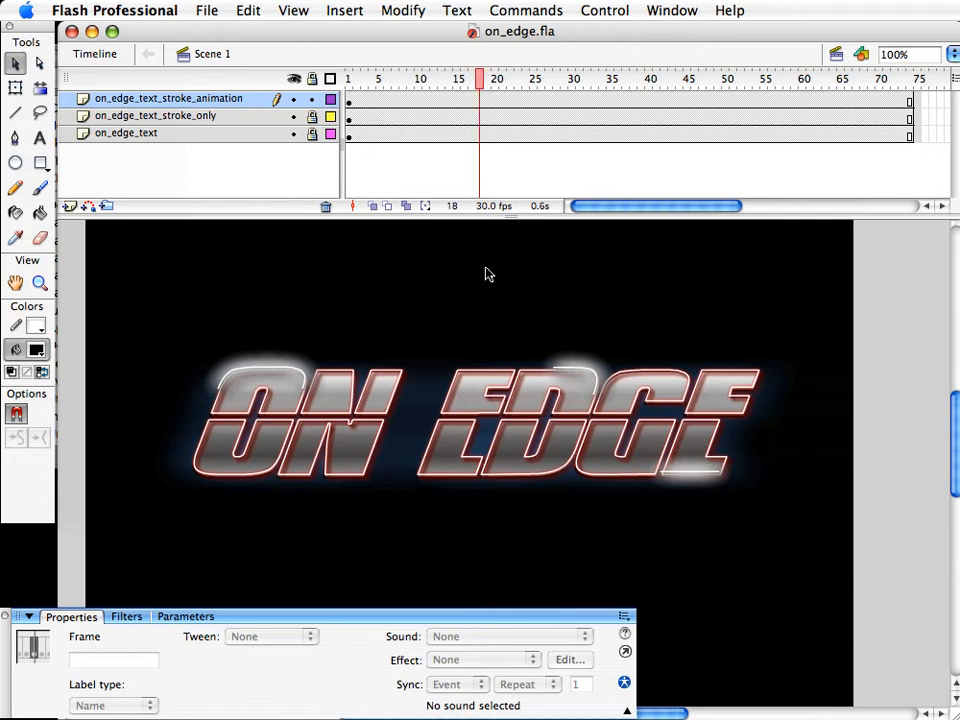
# Lock the on_edge_text_stroke_animation layer, unlock on_edge_text_stroke_only, and insert a keyframe at frame 59 of the unlocked layer
pyautogui.click(312, 117)
pyautogui.click(312, 99)
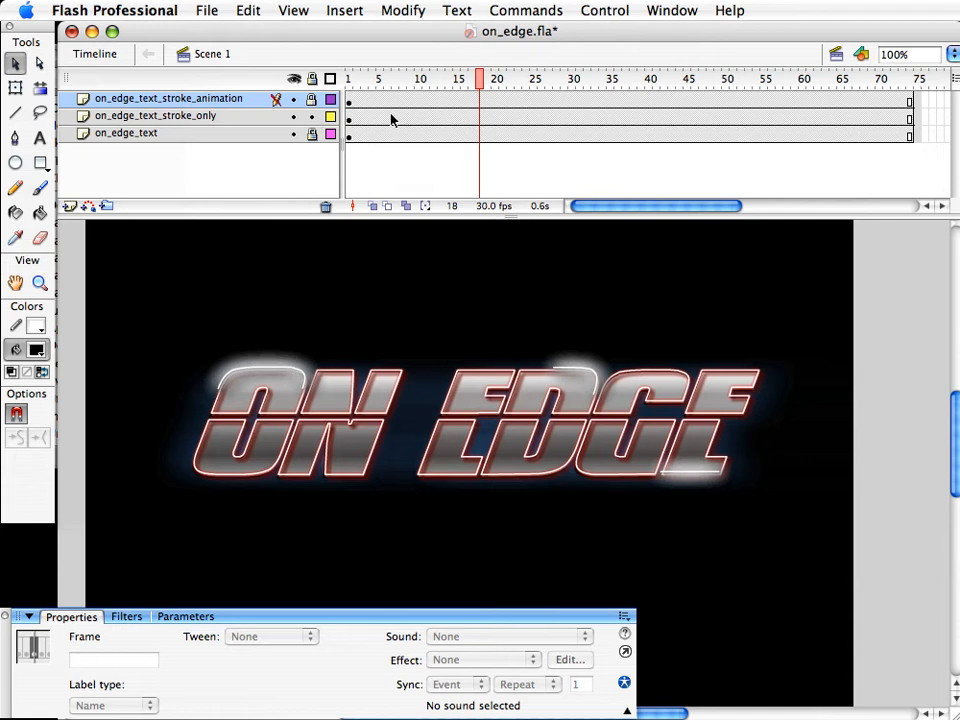
pyautogui.click(349, 119)
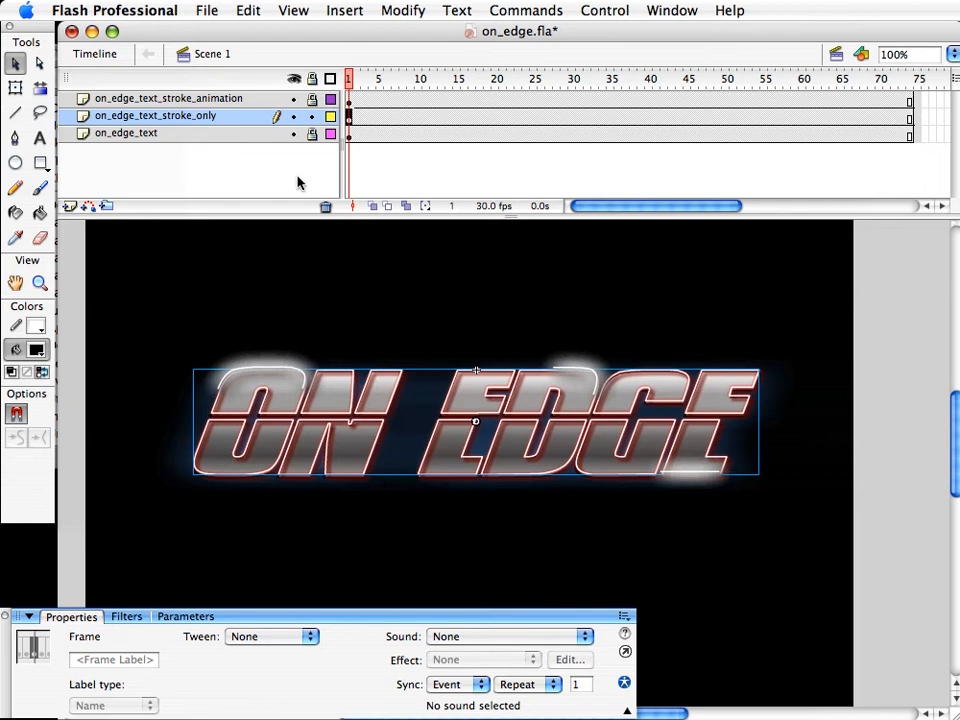
pyautogui.moveTo(366, 88); pyautogui.dragTo(387, 88)
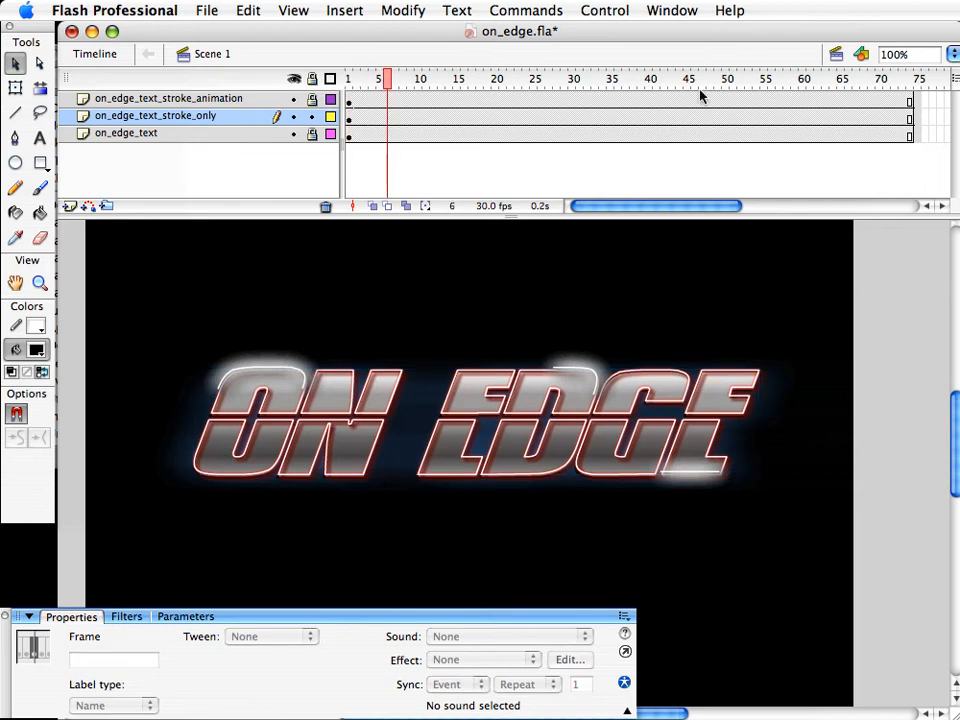
pyautogui.click(779, 120)
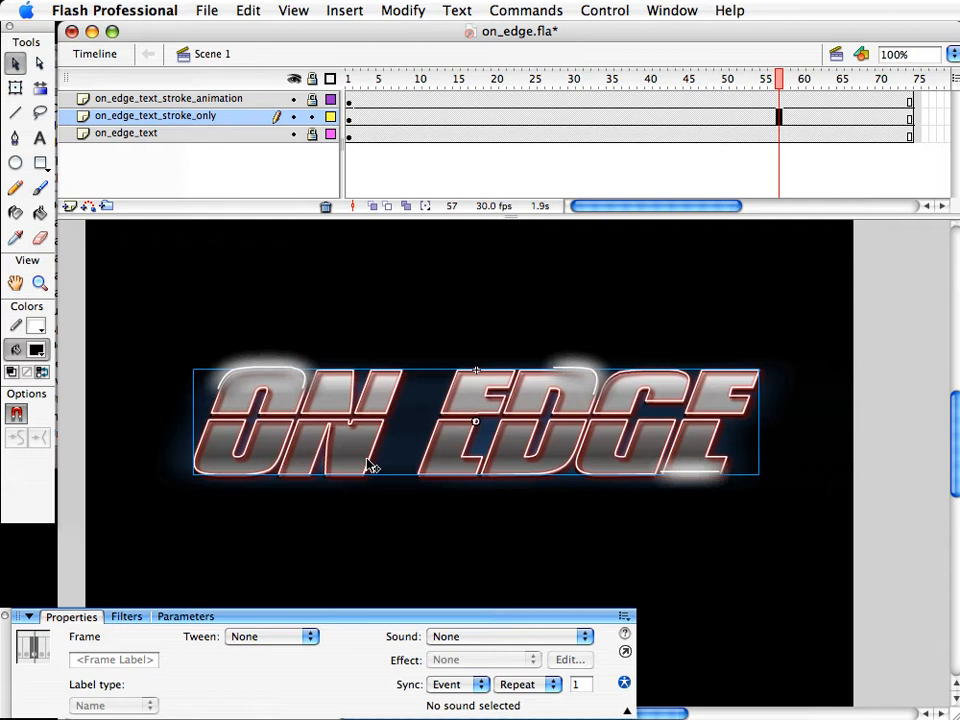
pyautogui.click(794, 118)
pyautogui.press('F6')
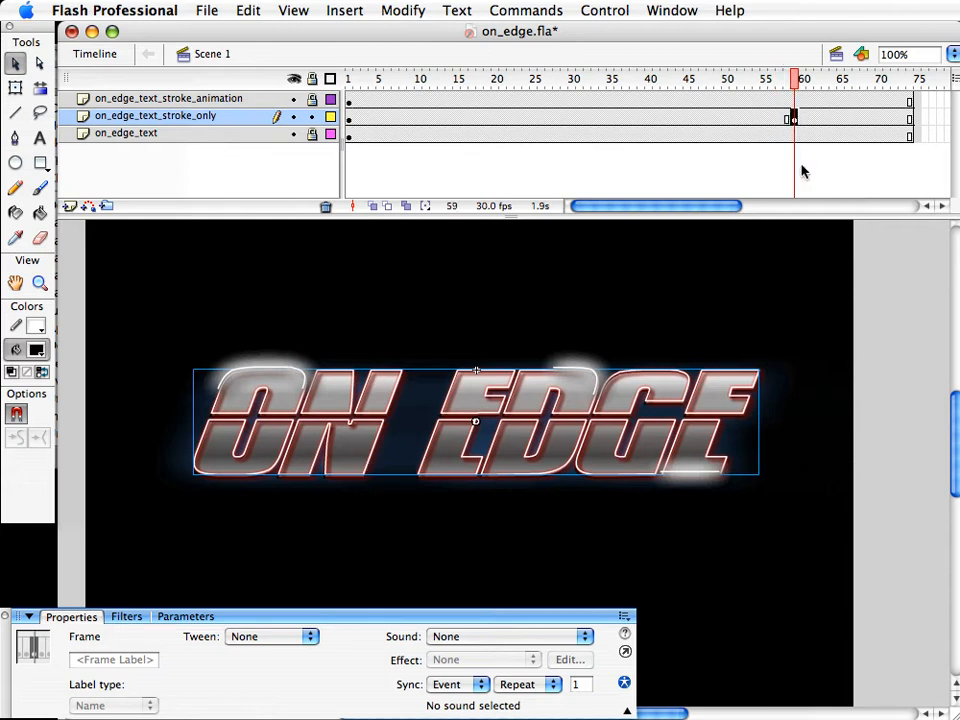
# Hide the on_edge_text layer and add a Blur filter to the on_edge_text_stroke_only instance at frame 1
pyautogui.click(350, 79)
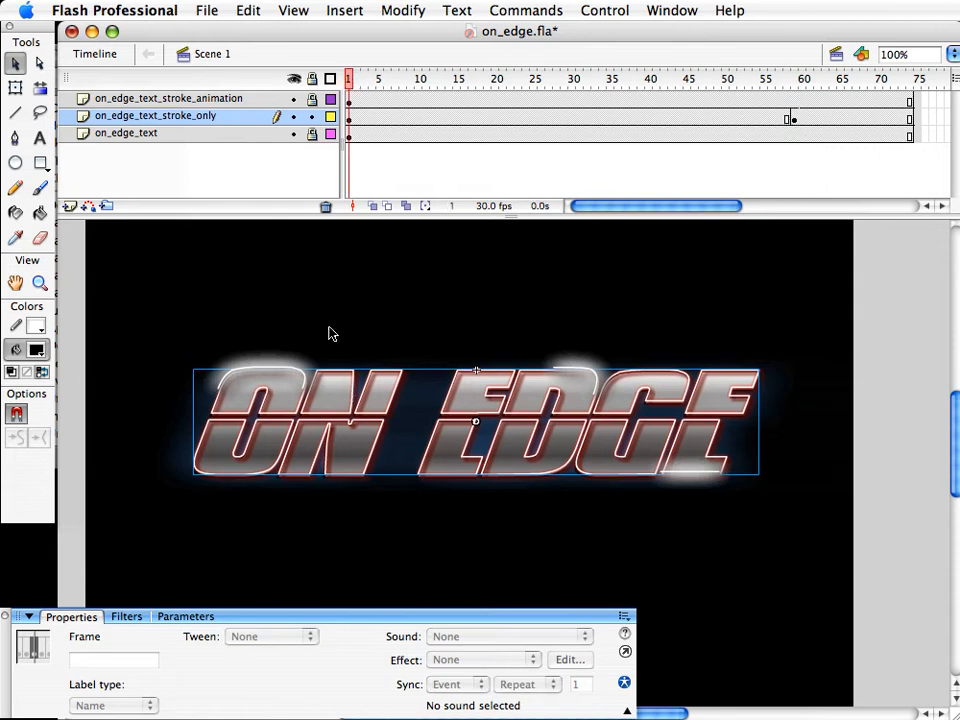
pyautogui.click(251, 481)
pyautogui.scroll(-2, 231, 549)
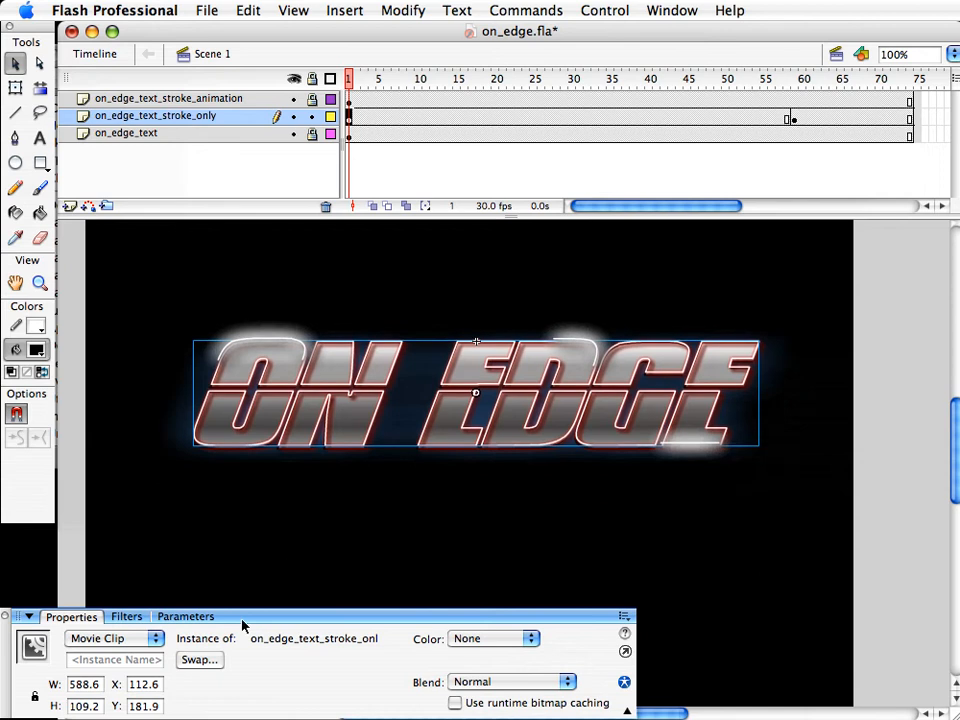
pyautogui.hscroll(-2, 317, 527)
pyautogui.click(293, 134)
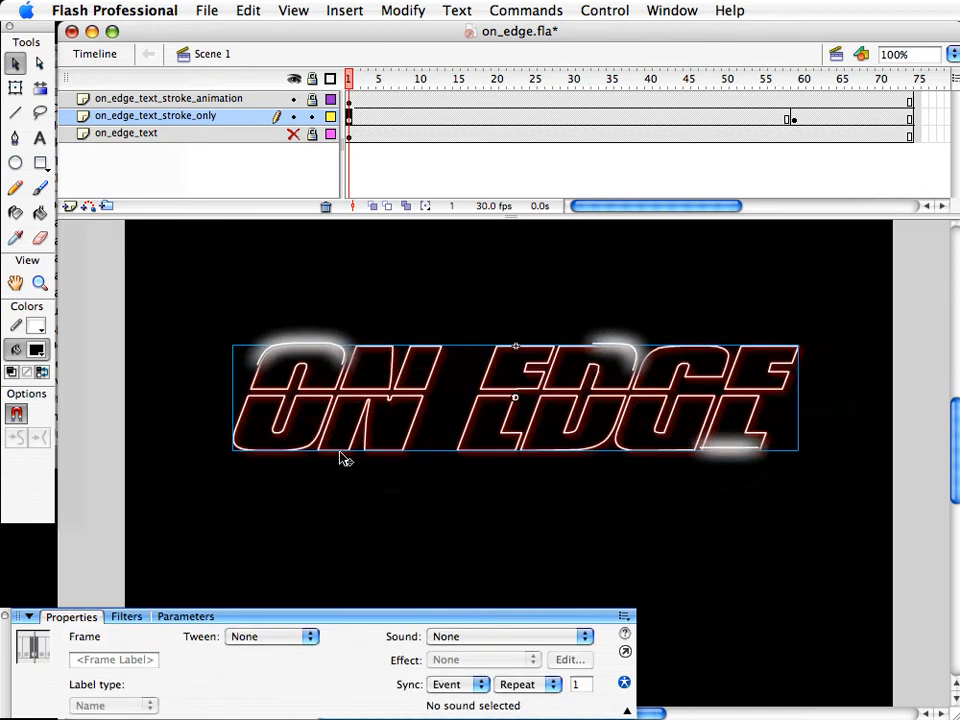
pyautogui.click(130, 617)
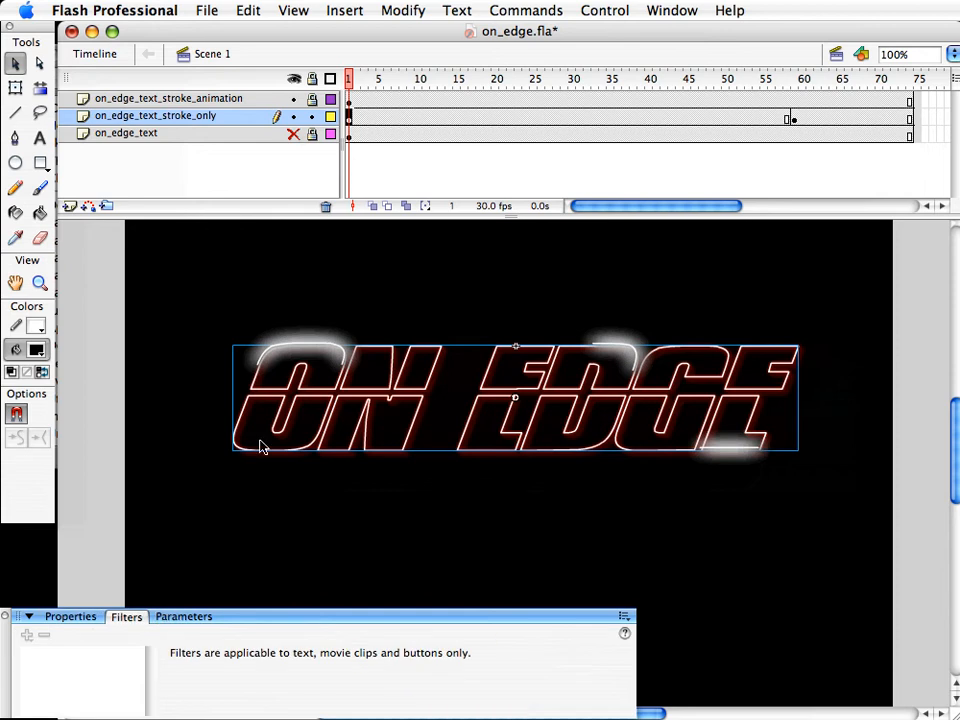
pyautogui.click(296, 450)
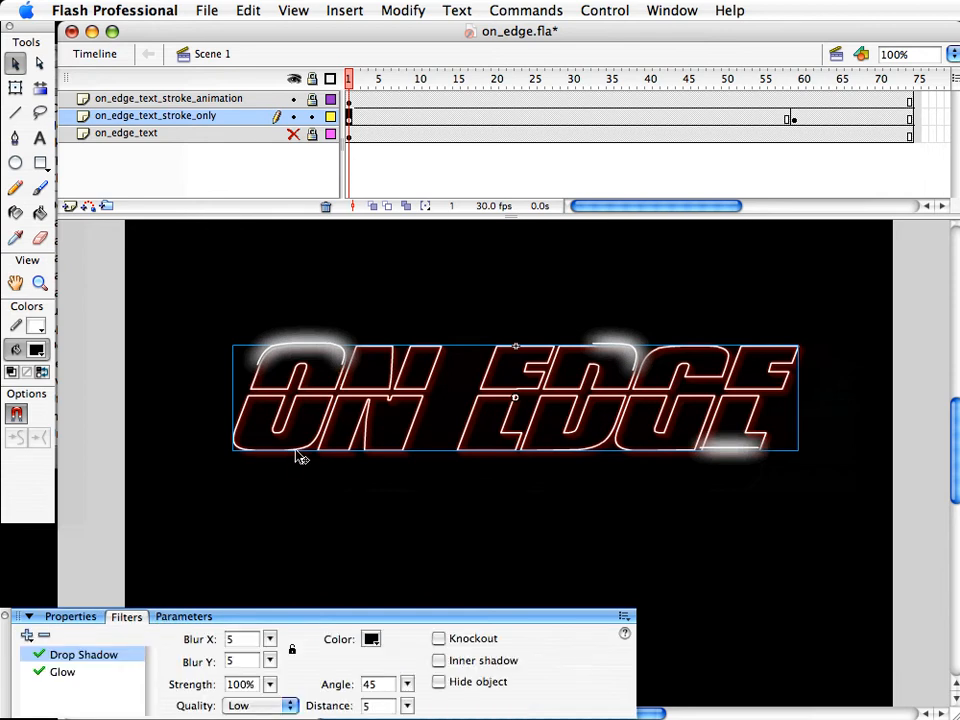
pyautogui.click(111, 674)
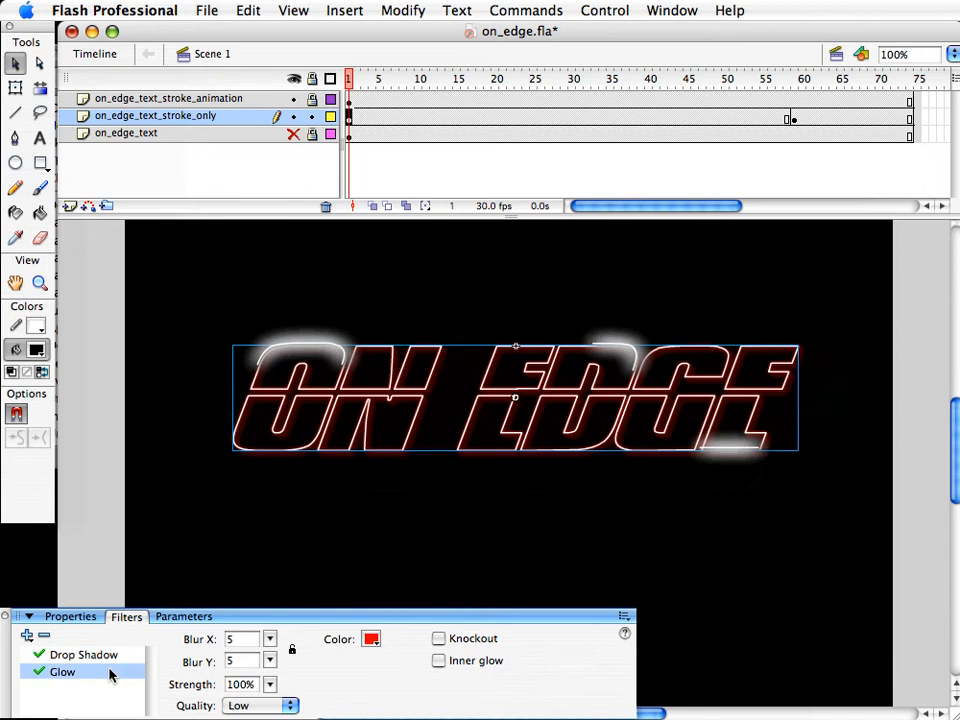
pyautogui.click(28, 636)
pyautogui.click(76, 671)
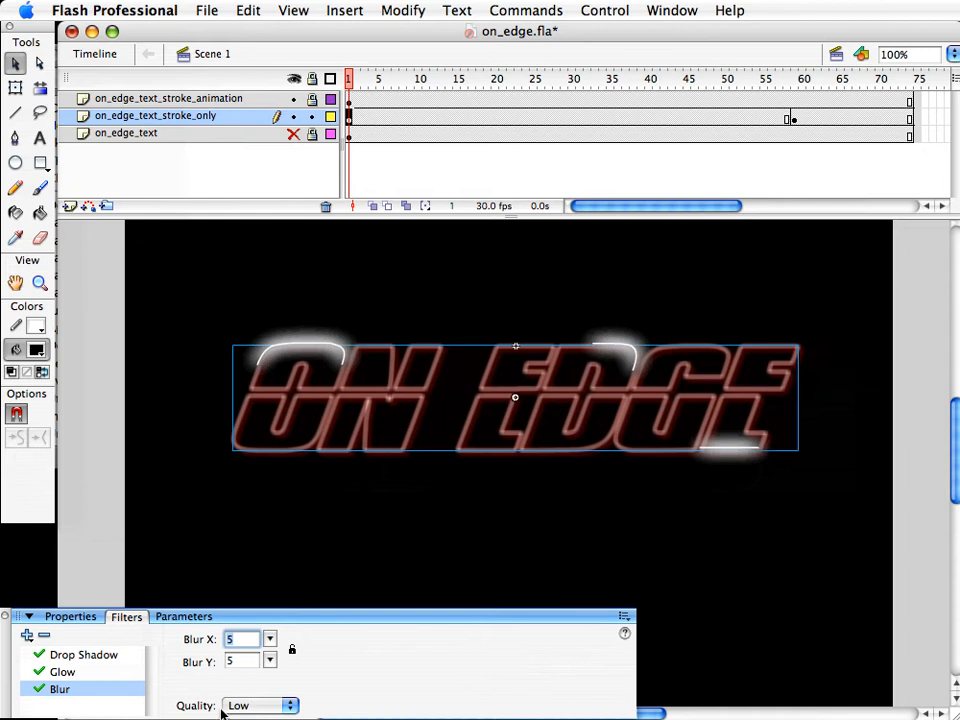
# Set the blur on the frame 1 outline to High quality, with Blur Y 0 and Blur X 100
pyautogui.click(258, 705)
pyautogui.click(243, 717)
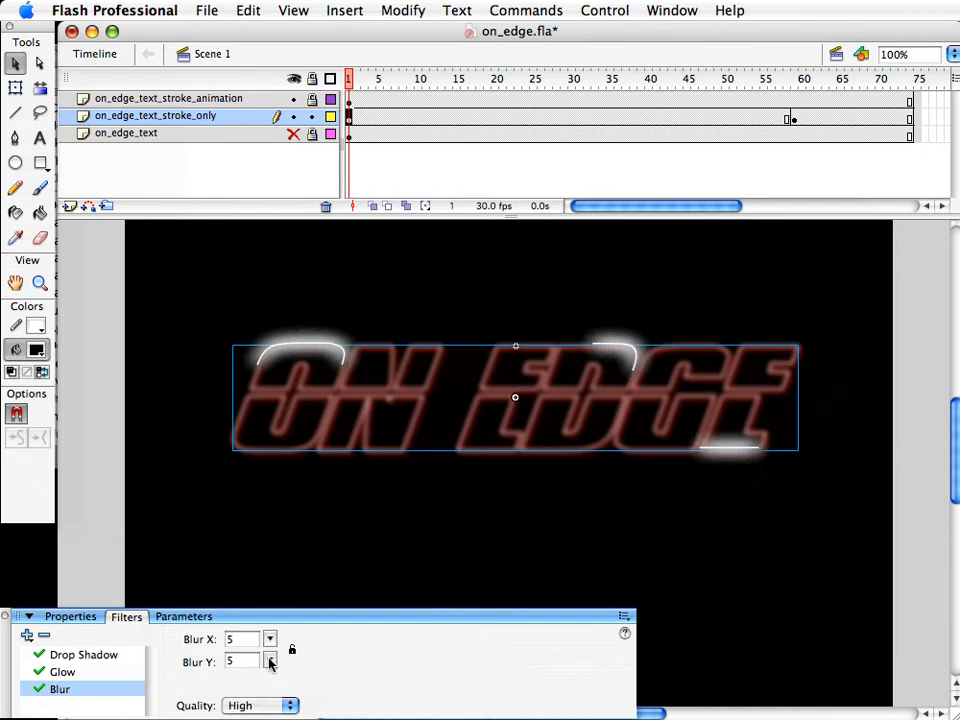
pyautogui.moveTo(270, 662); pyautogui.dragTo(270, 688)
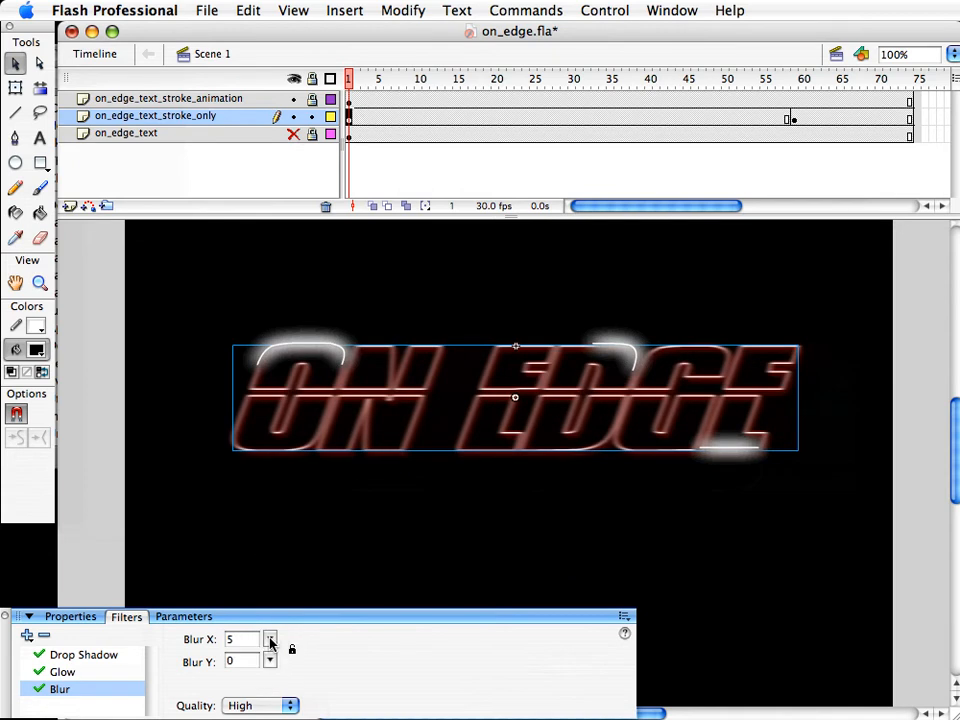
pyautogui.moveTo(268, 639); pyautogui.dragTo(270, 520)
pyautogui.click(319, 523)
pyautogui.click(403, 404)
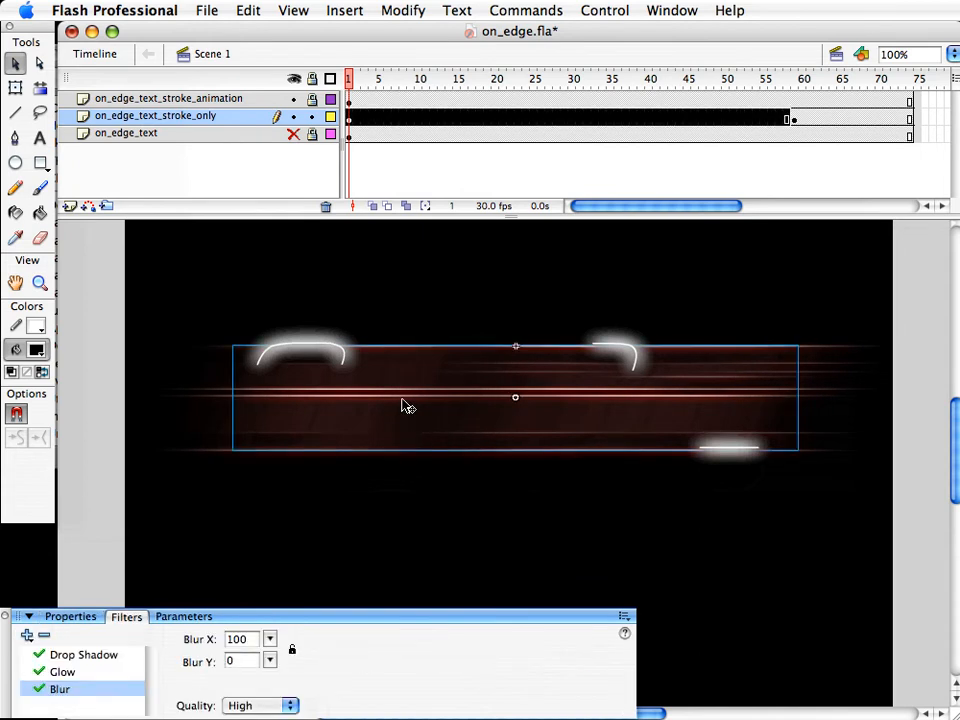
# Stretch the blurred frame 1 instance horizontally about its centre with Free Transform to a width of about 965
pyautogui.moveTo(336, 482); pyautogui.dragTo(427, 526)
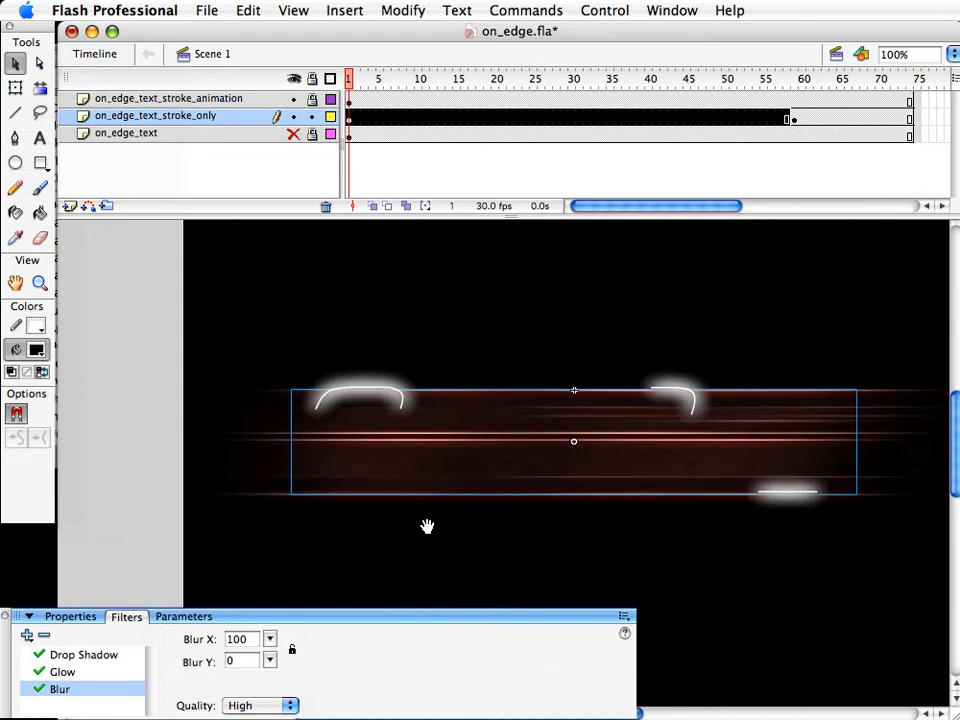
pyautogui.press('q')
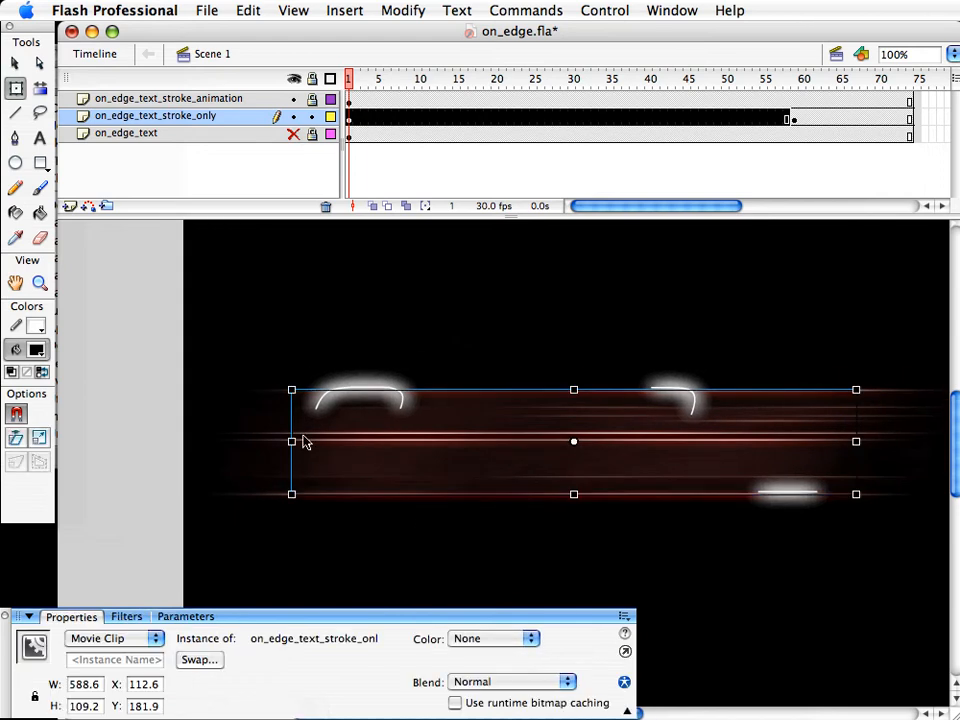
pyautogui.moveTo(292, 441); pyautogui.dragTo(112, 436)
pyautogui.moveTo(611, 551); pyautogui.dragTo(540, 551)
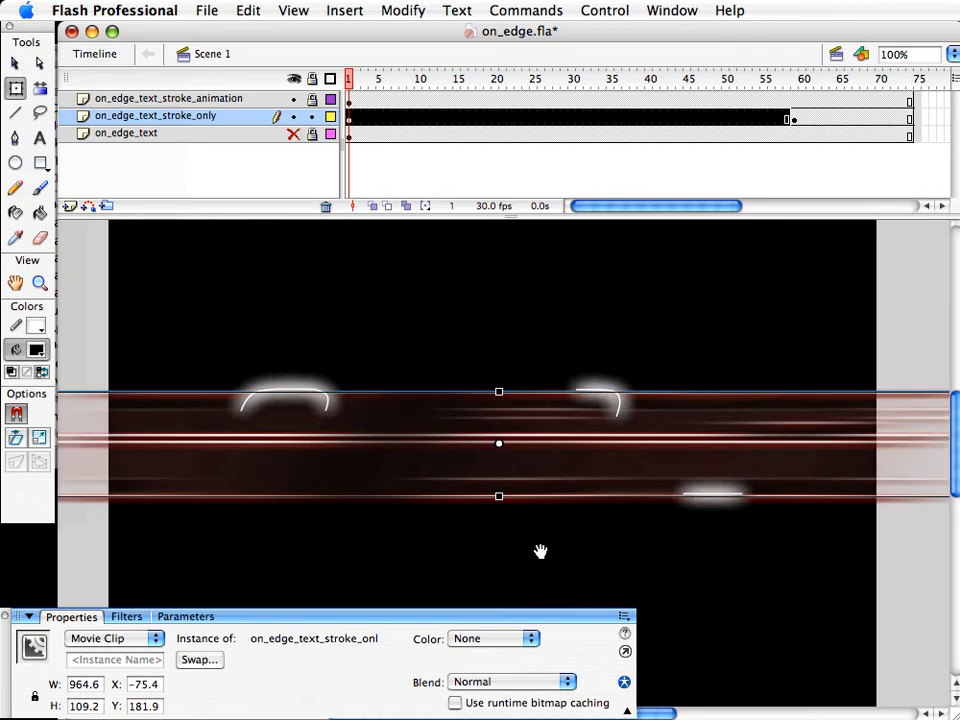
pyautogui.click(371, 163)
# Create a motion tween between frames 1 and 59 of on_edge_text_stroke_only, scrub through it, and insert a keyframe at frame 9
pyautogui.click(388, 118)
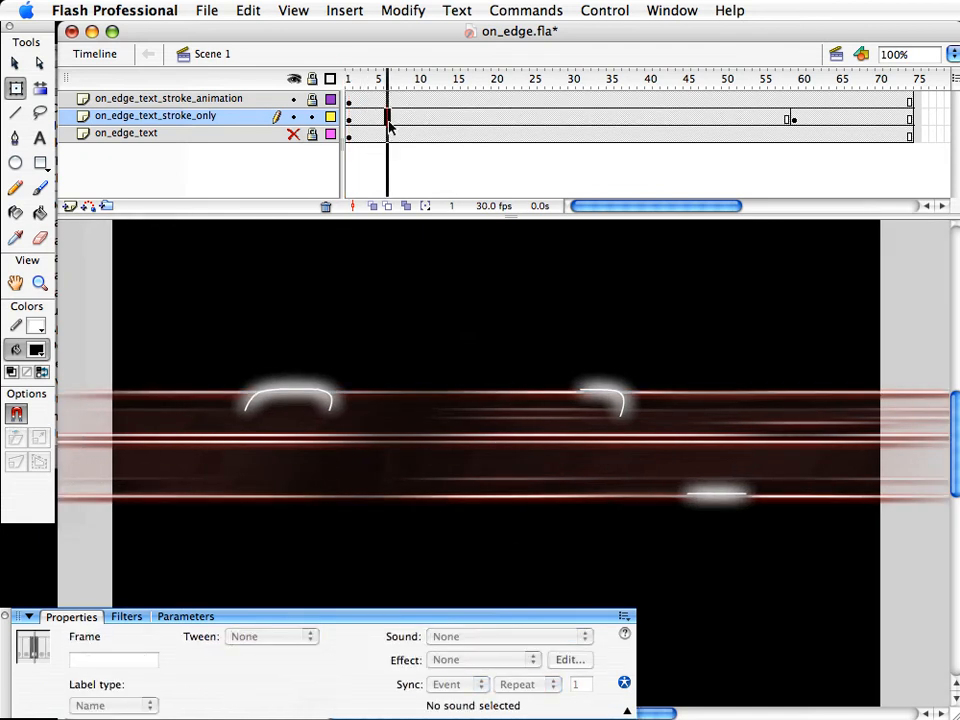
pyautogui.press('F6')
pyautogui.rightClick(388, 120)
pyautogui.click(407, 134)
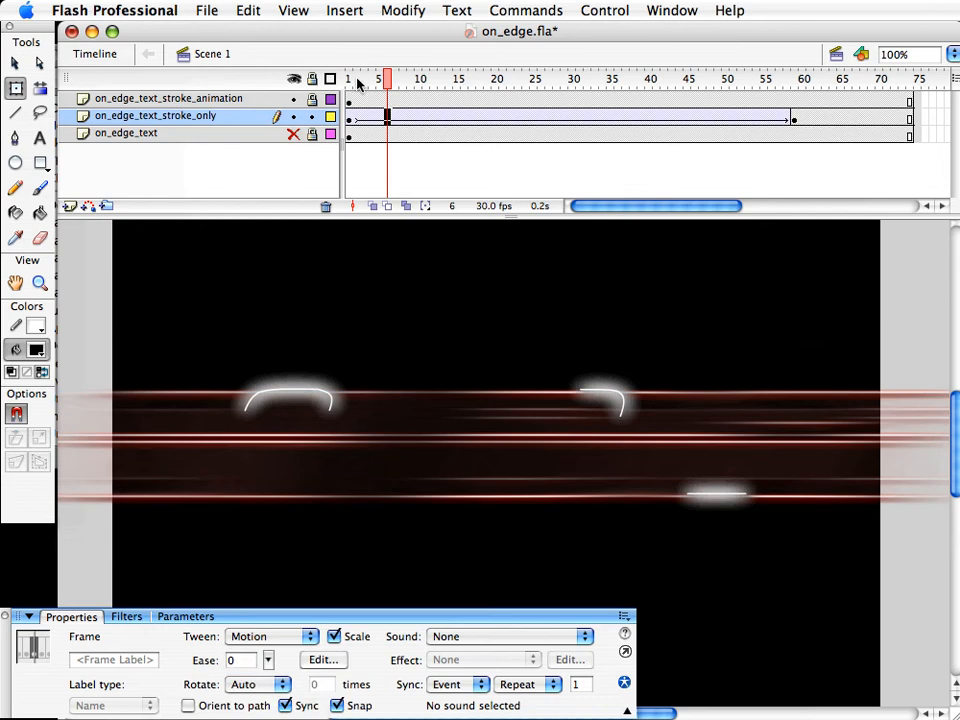
pyautogui.moveTo(378, 80); pyautogui.dragTo(817, 140)
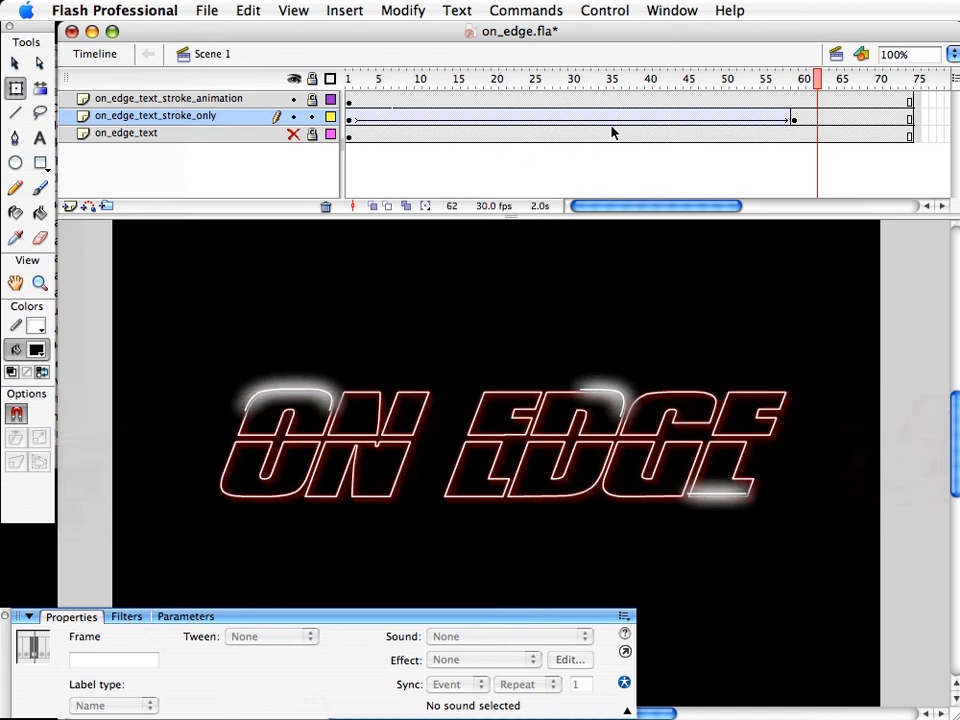
pyautogui.click(411, 120)
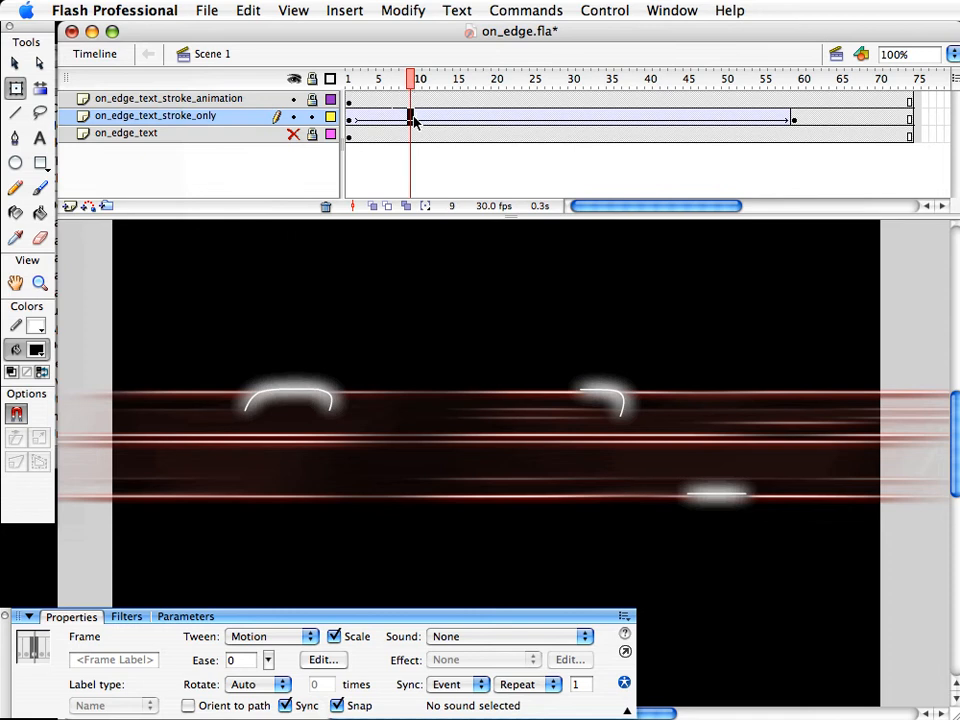
pyautogui.press('F6')
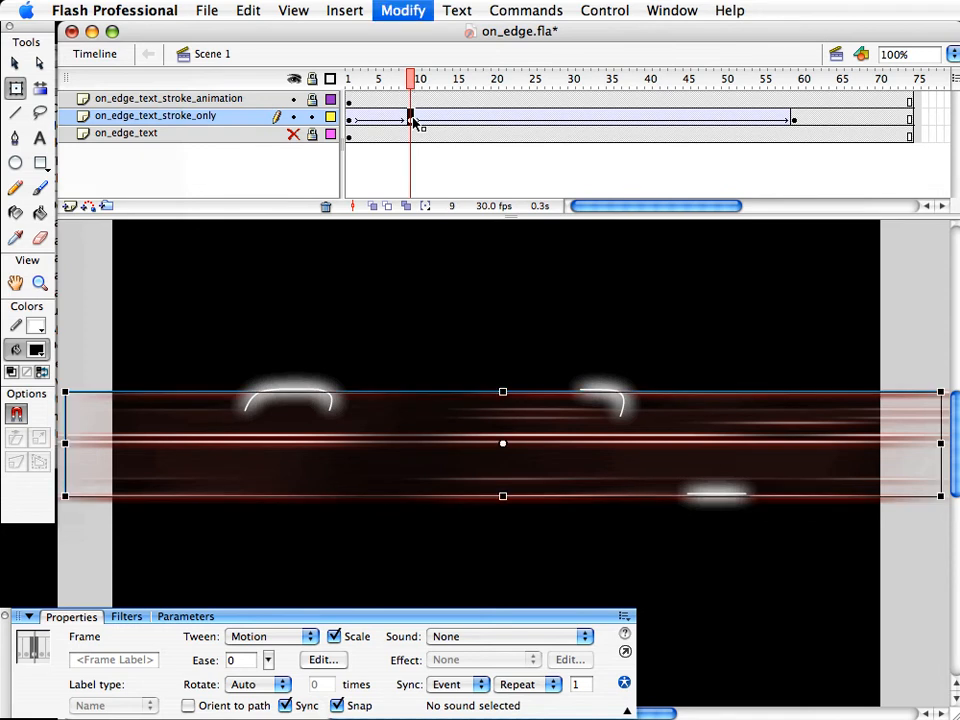
# Set the alpha of the on_edge_text_stroke_only instance at frame 1 to 0%, scrub through the fade, and save the file
pyautogui.moveTo(407, 86); pyautogui.dragTo(298, 79)
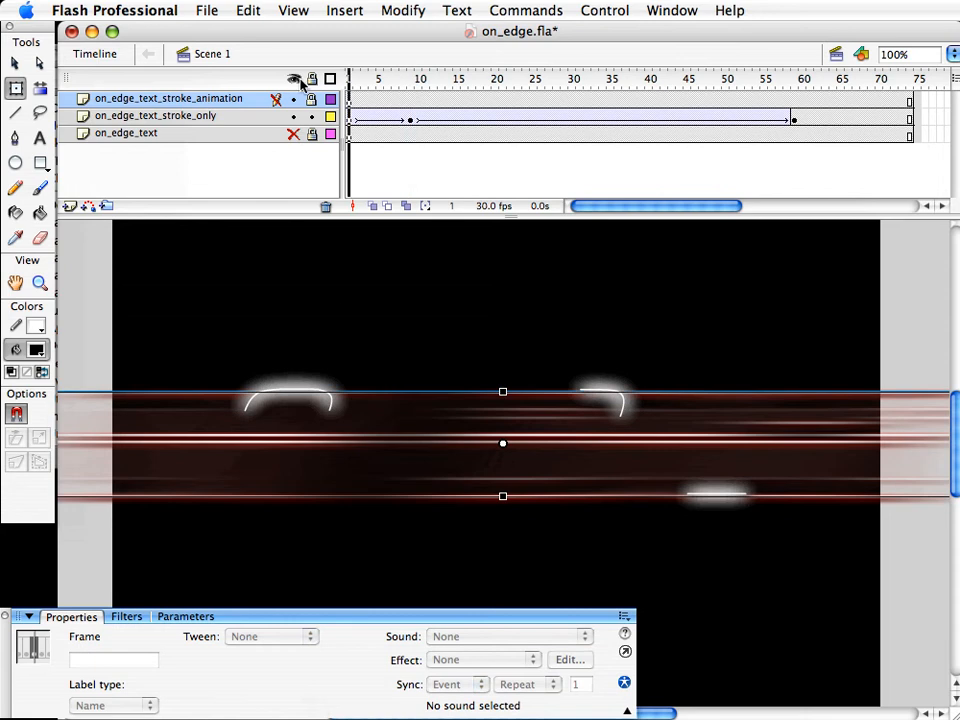
pyautogui.click(286, 494)
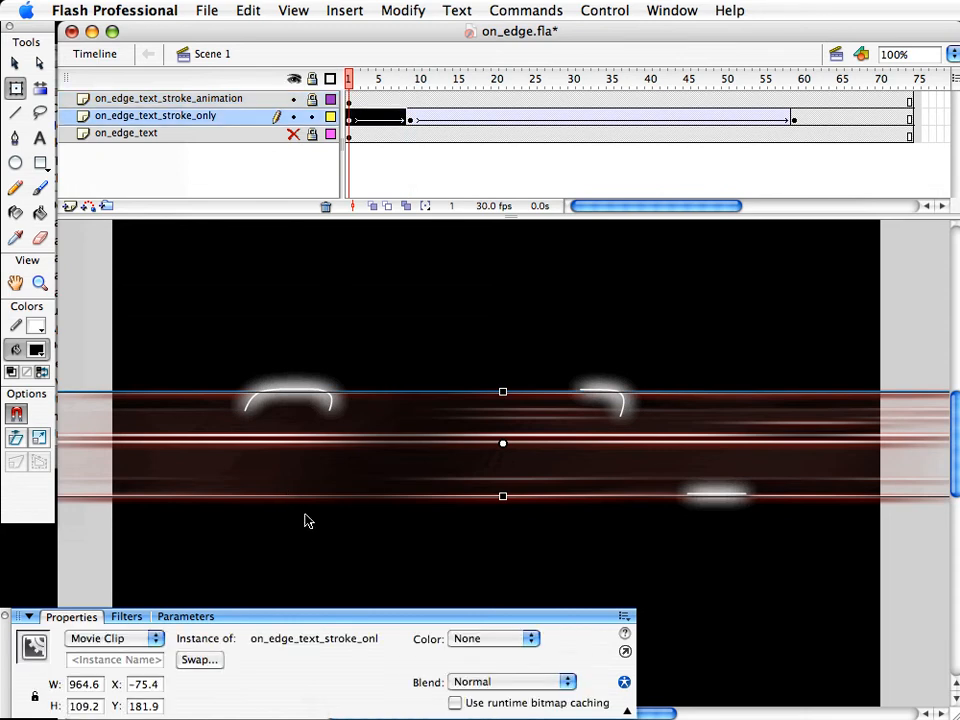
pyautogui.click(480, 638)
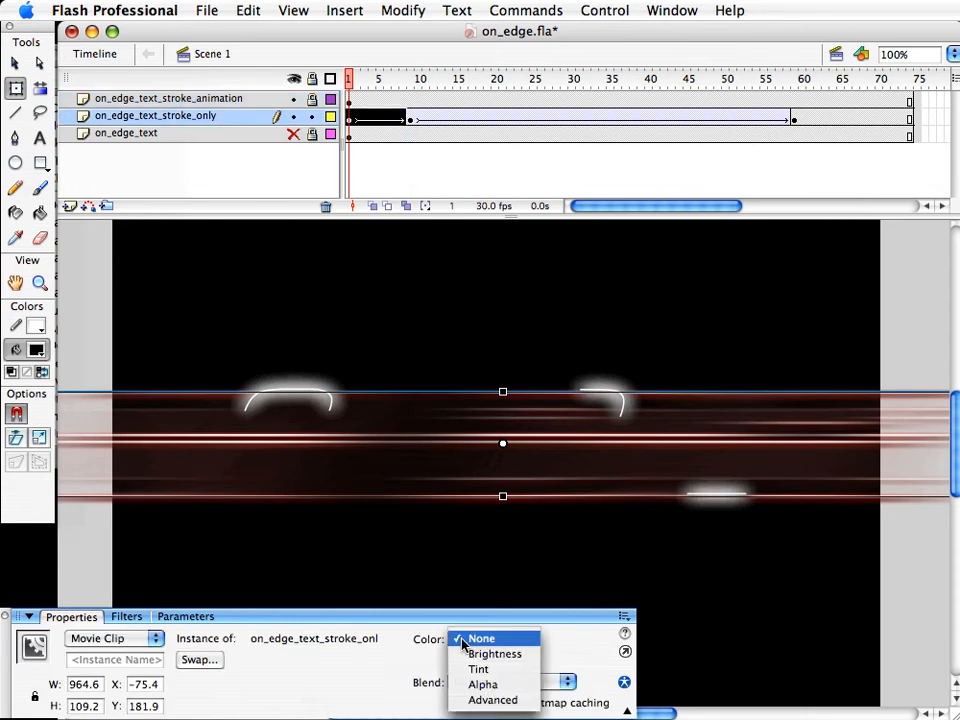
pyautogui.click(503, 686)
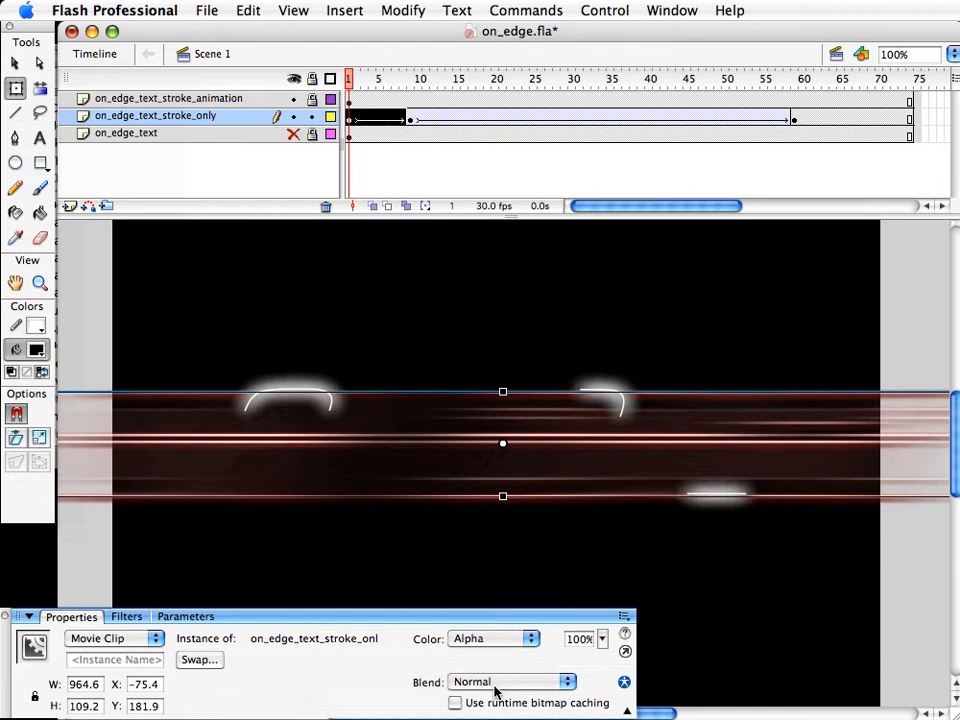
pyautogui.click(598, 635)
pyautogui.moveTo(600, 637); pyautogui.dragTo(600, 705)
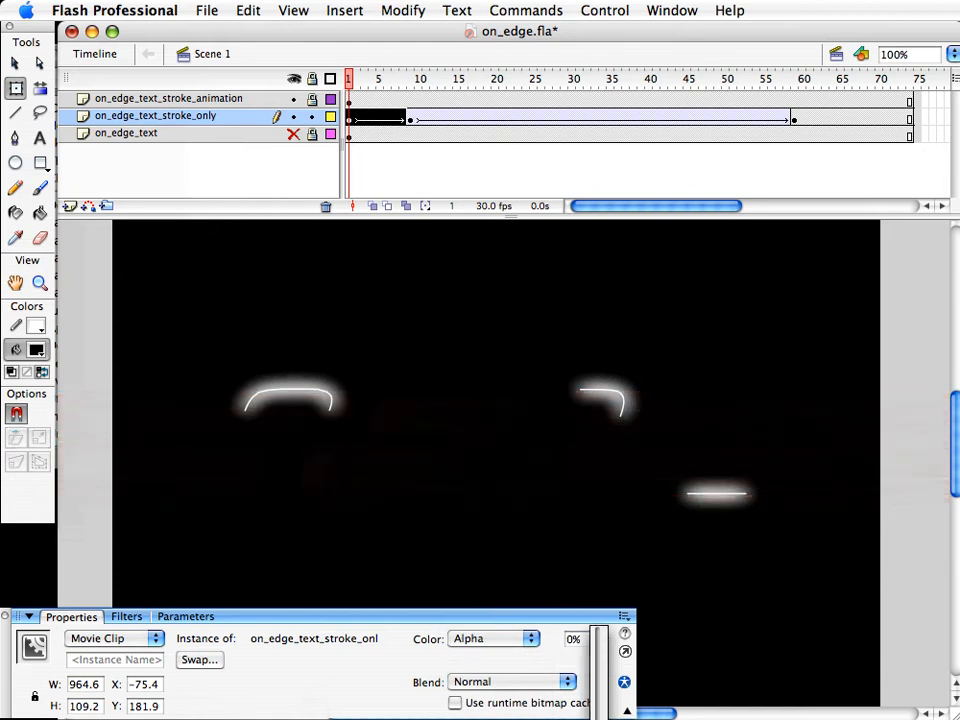
pyautogui.click(293, 272)
pyautogui.moveTo(349, 80); pyautogui.dragTo(837, 119)
pyautogui.press('super+s')
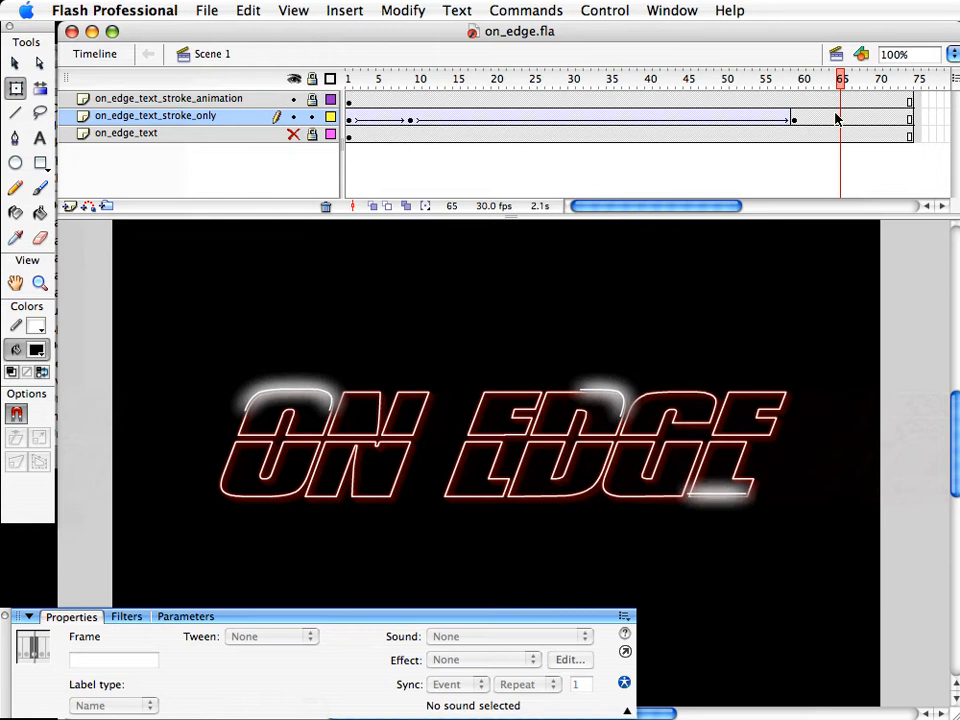
# Set the document frame rate to 4 fps and test the movie, closing the preview
pyautogui.click(583, 242)
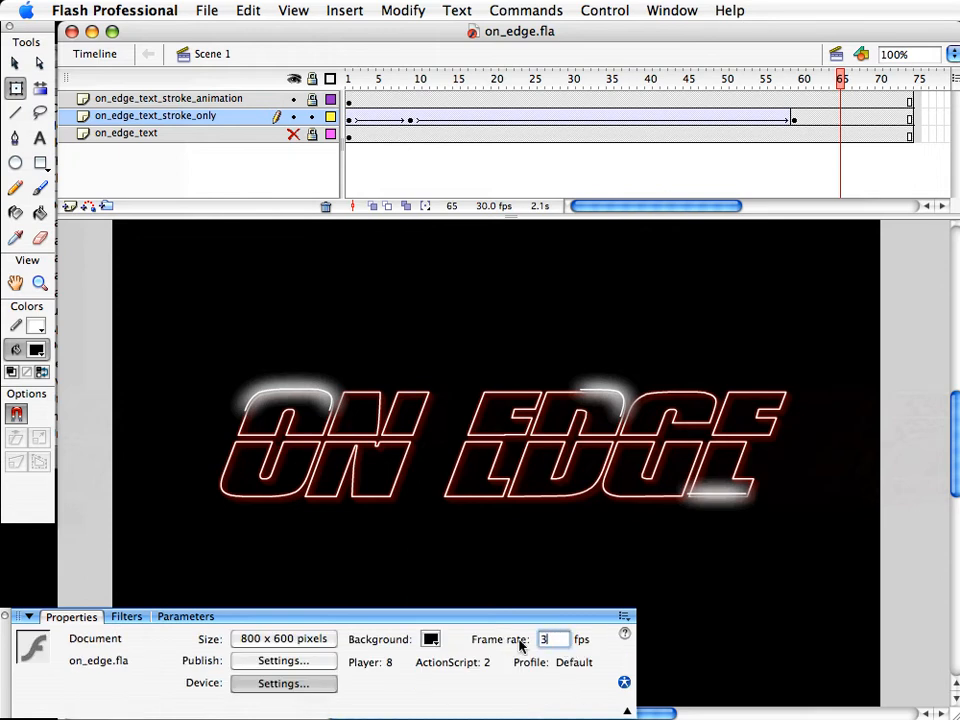
pyautogui.press('super+Return')
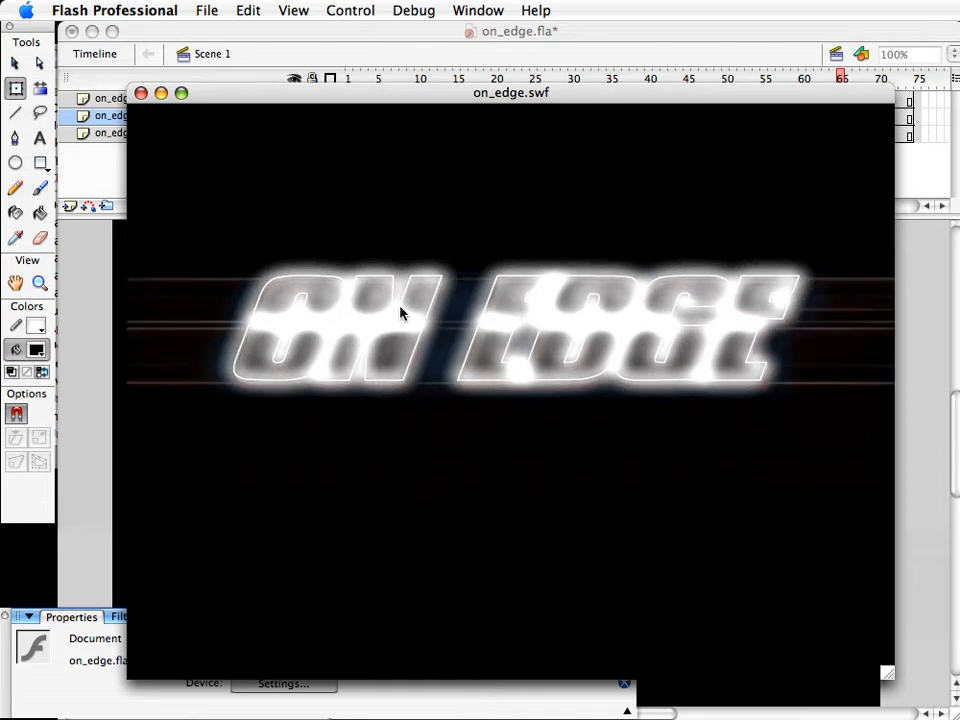
pyautogui.press('super+w')
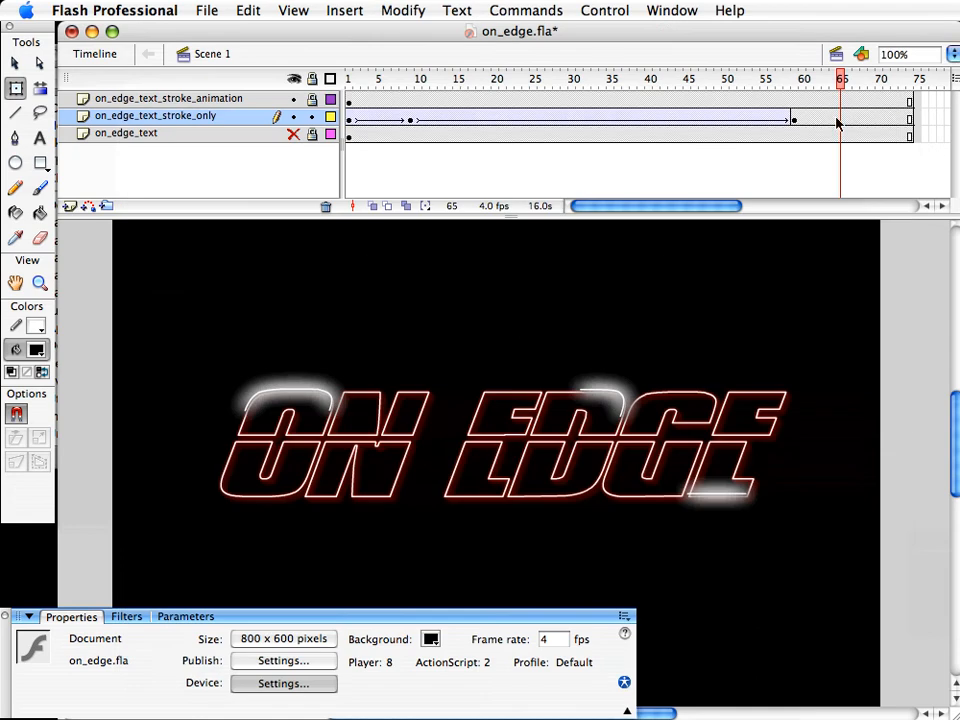
# Make the hidden on_edge_text layer visible on the stage at frame 64
pyautogui.moveTo(835, 83)
pyautogui.mouseDown()
pyautogui.moveTo(634, 79)
pyautogui.moveTo(834, 84)
pyautogui.mouseUp()
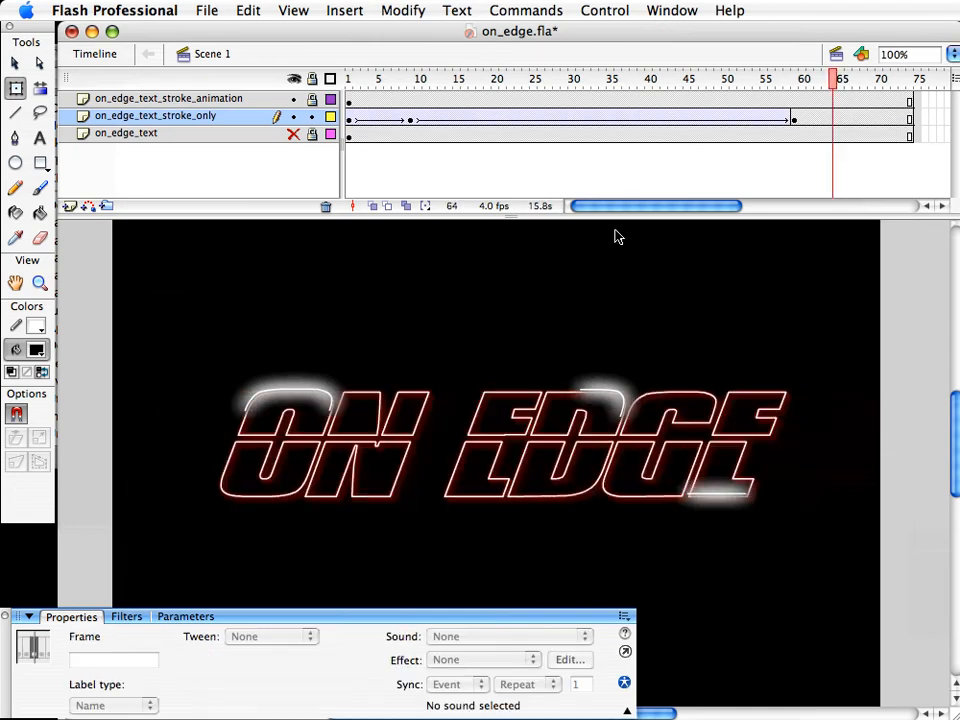
pyautogui.click(293, 133)
pyautogui.click(392, 319)
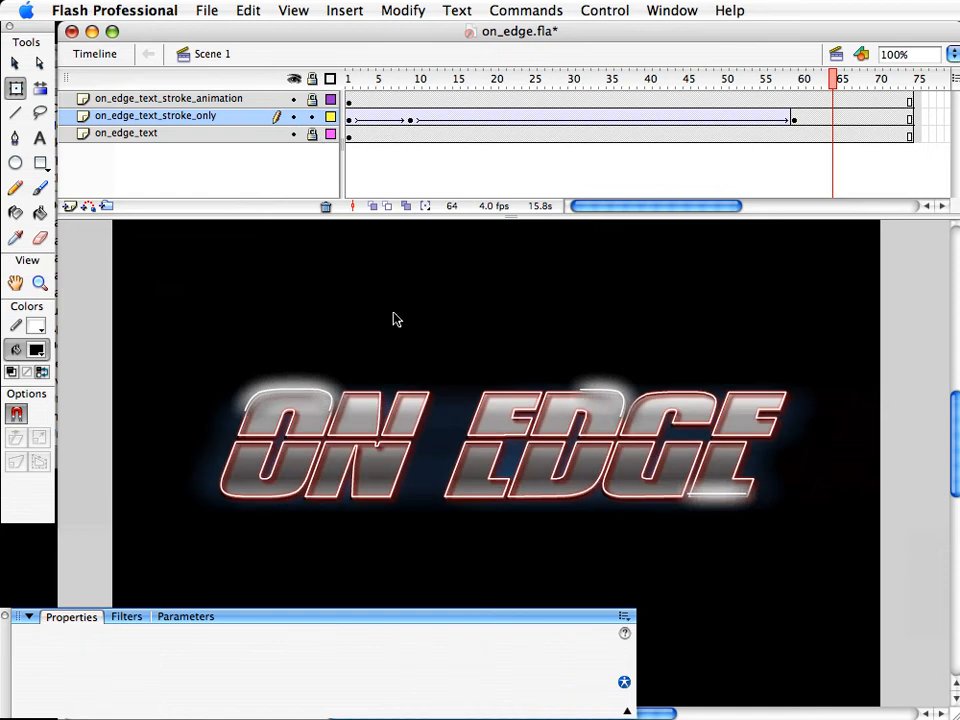
# Lock the on_edge_text_stroke_only layer and unlock the on_edge_text_stroke_animation layer
pyautogui.click(380, 400)
pyautogui.press('v')
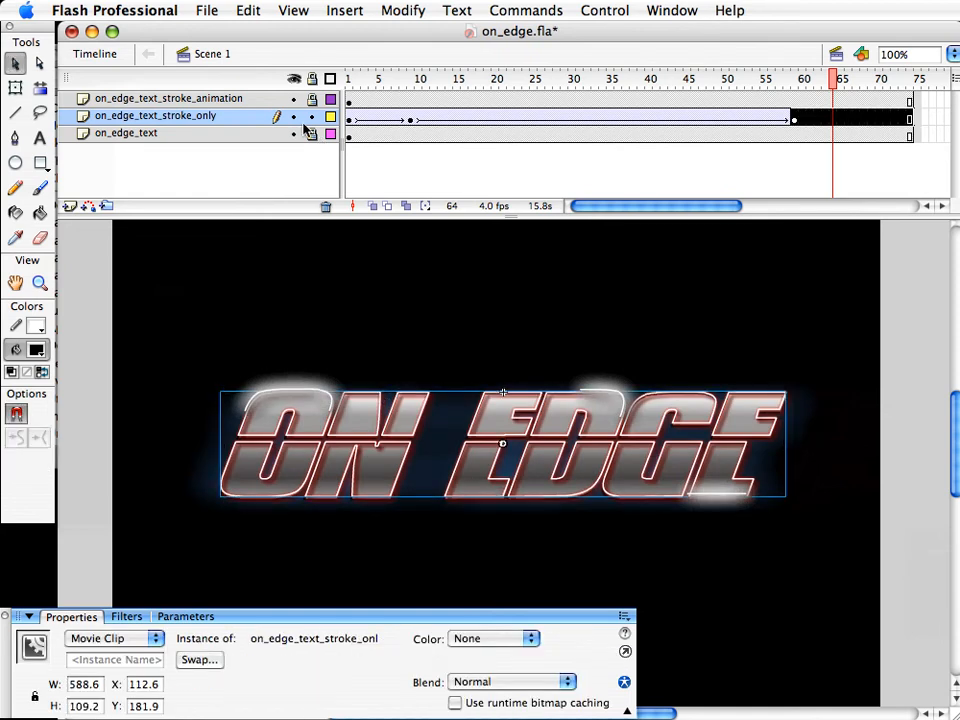
pyautogui.click(311, 118)
pyautogui.click(312, 99)
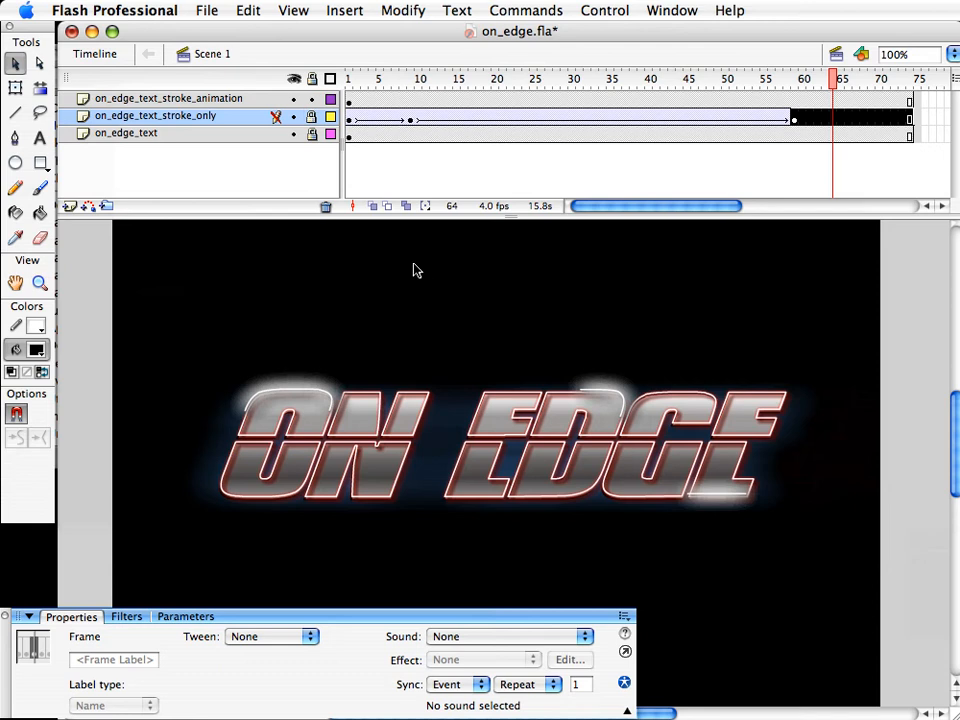
# Open the on_edge_text_stroke_animation clip, review its frames up to frame 32, and return to Scene 1
pyautogui.doubleClick(311, 390)
pyautogui.moveTo(370, 82); pyautogui.dragTo(570, 99)
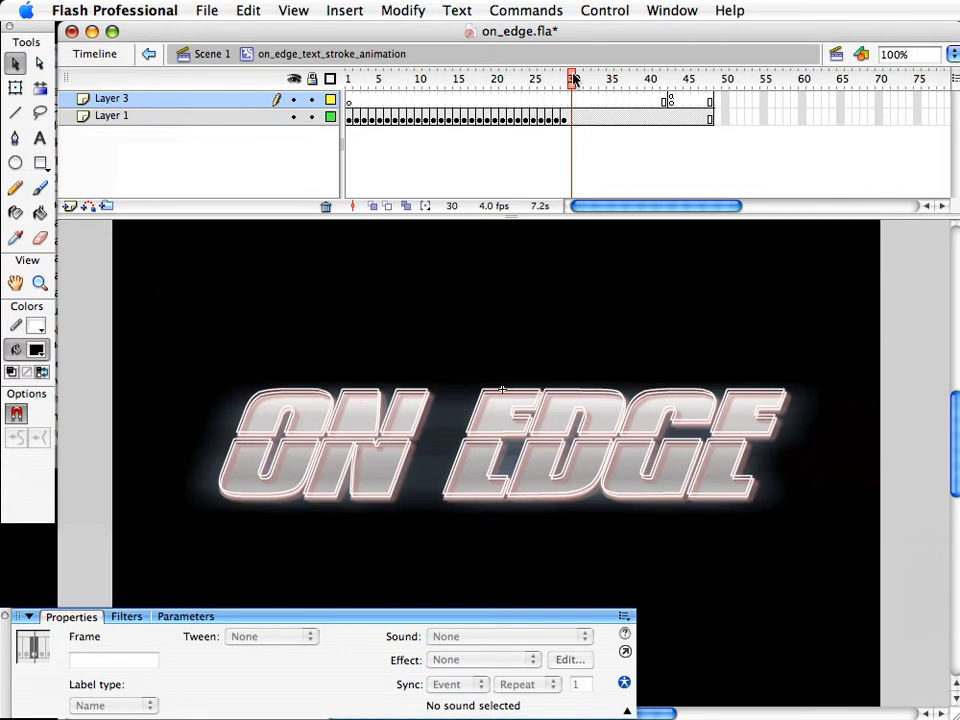
pyautogui.moveTo(573, 90)
pyautogui.mouseDown()
pyautogui.moveTo(471, 95)
pyautogui.moveTo(636, 94)
pyautogui.moveTo(454, 90)
pyautogui.moveTo(611, 94)
pyautogui.moveTo(588, 95)
pyautogui.mouseUp()
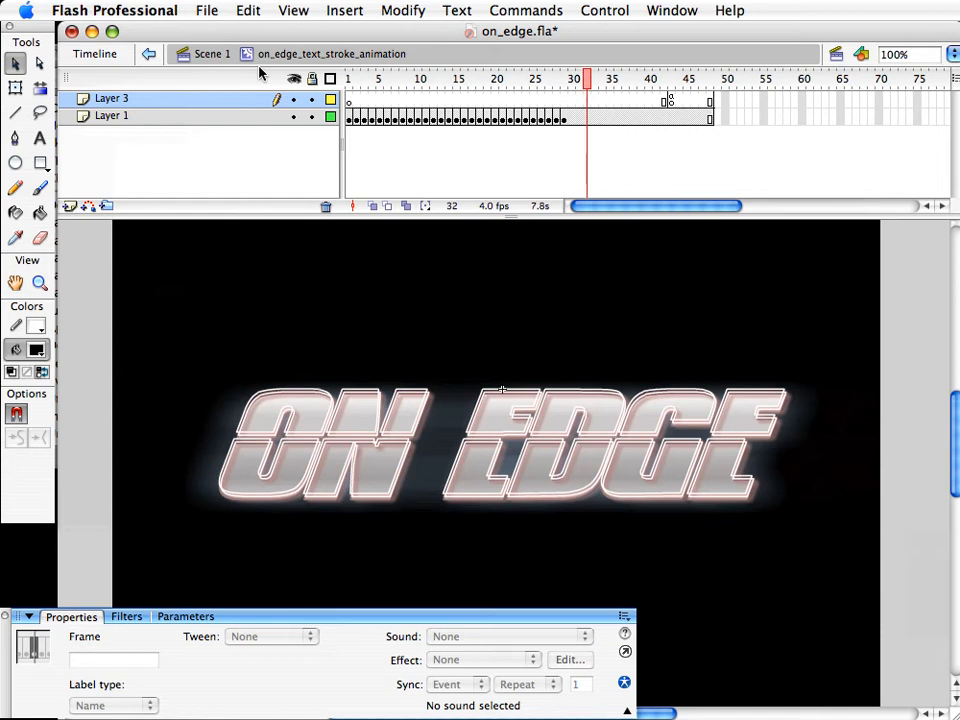
pyautogui.click(222, 58)
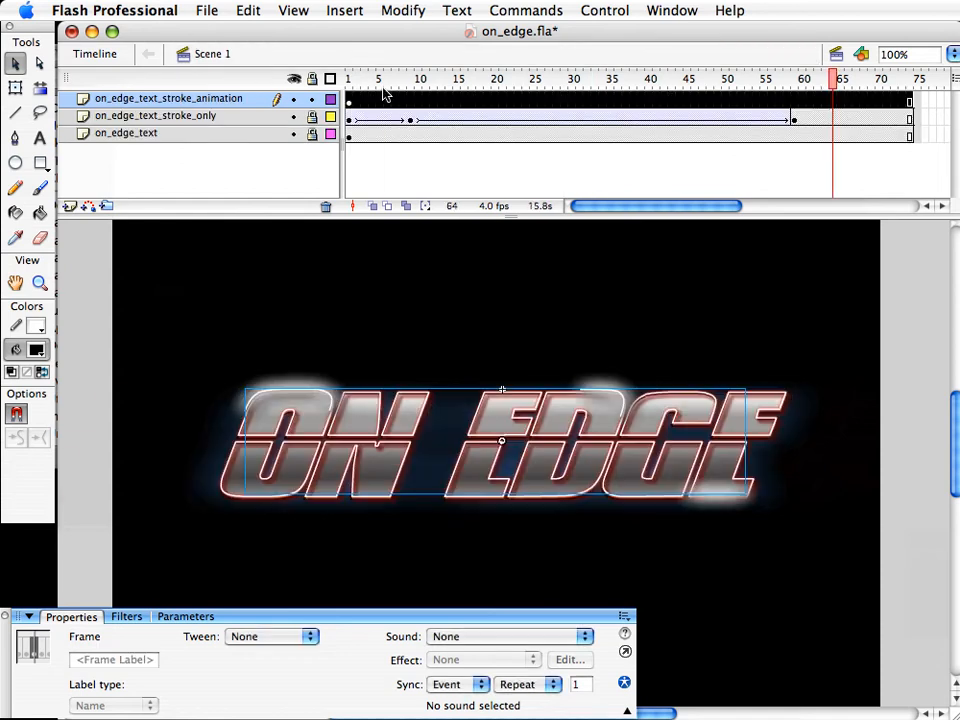
# Inspect the Glow filter settings of the stroke animation clip at frame 30 of the main timeline
pyautogui.moveTo(381, 85); pyautogui.dragTo(574, 96)
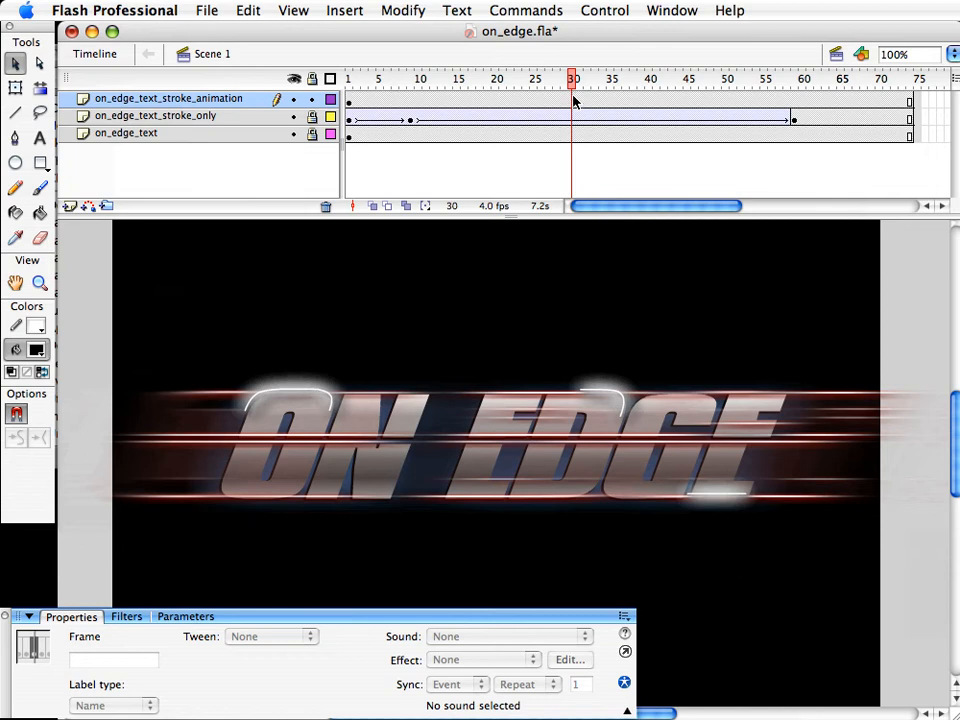
pyautogui.click(573, 100)
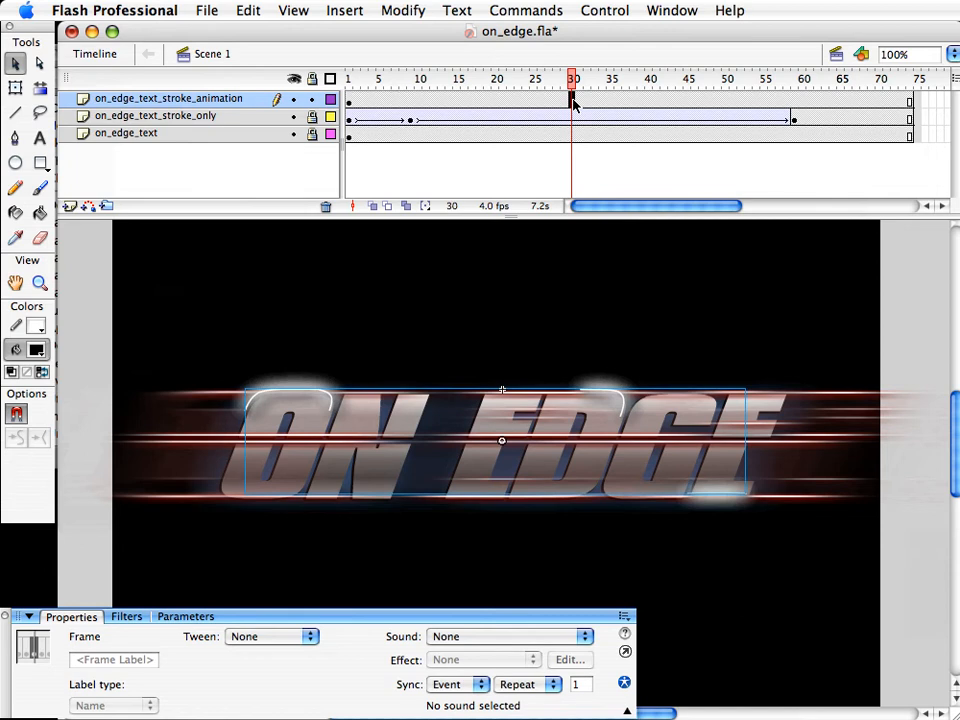
pyautogui.click(284, 395)
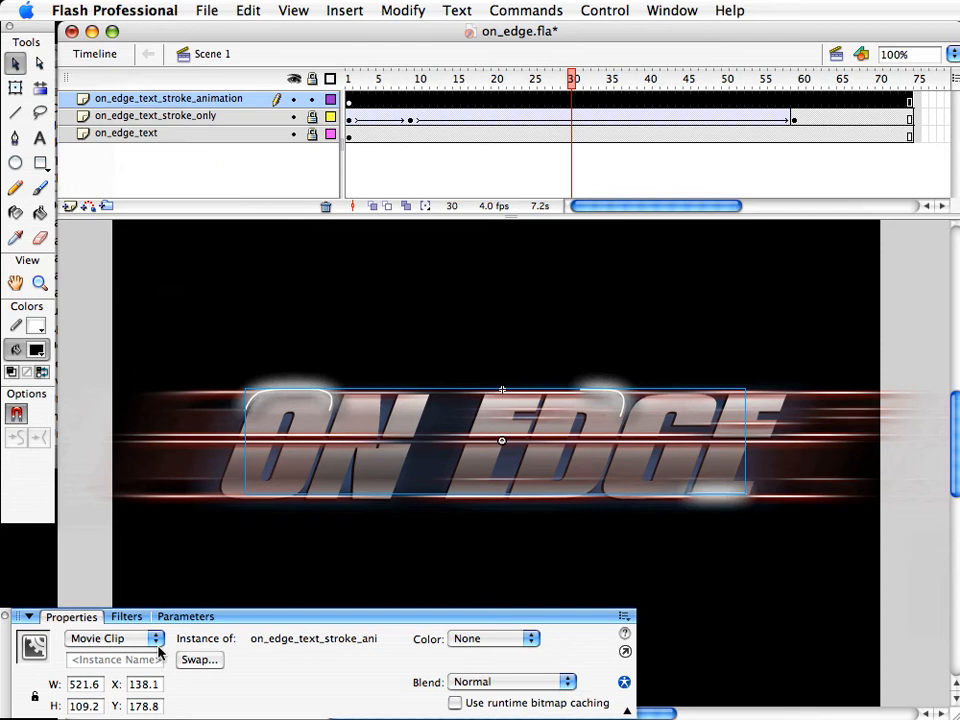
pyautogui.click(126, 616)
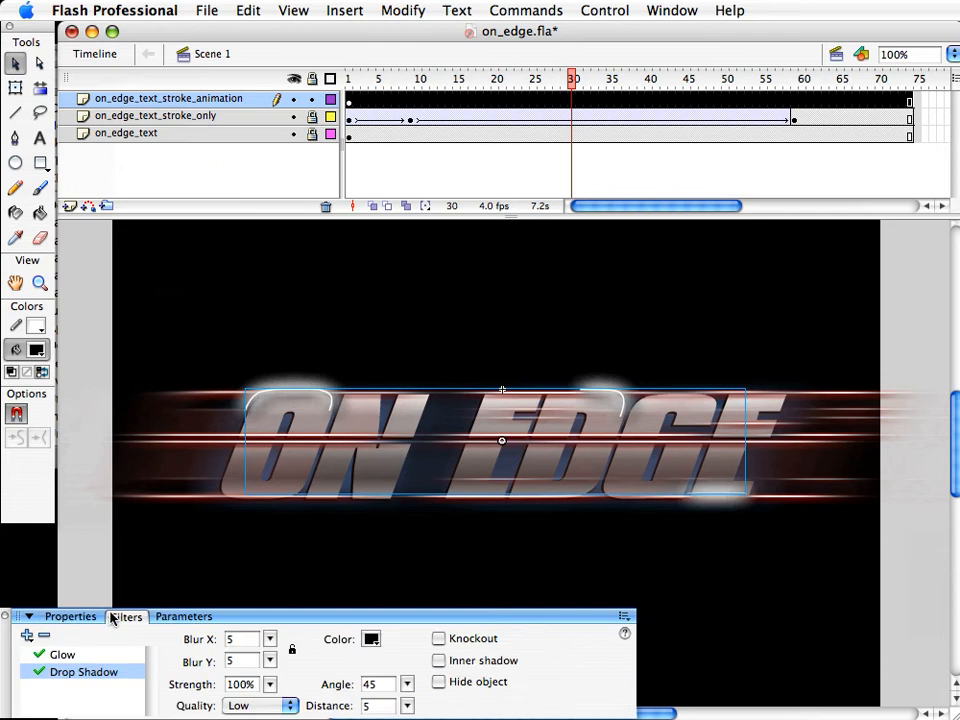
pyautogui.click(58, 655)
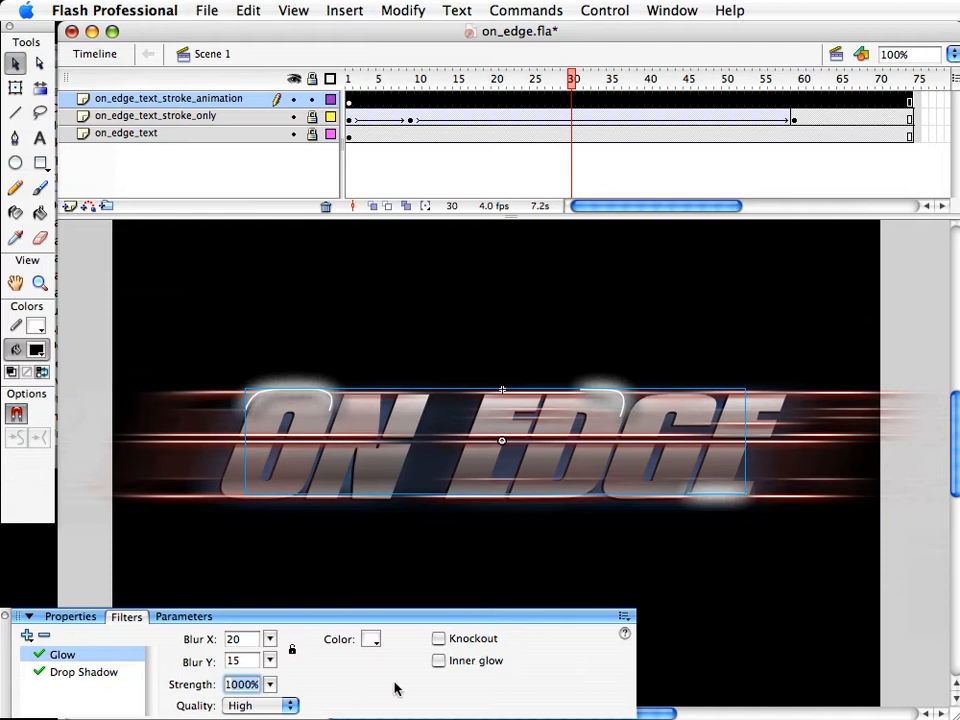
# Insert keyframes at frames 37 and 50 on the on_edge_text_stroke_animation layer
pyautogui.click(580, 102)
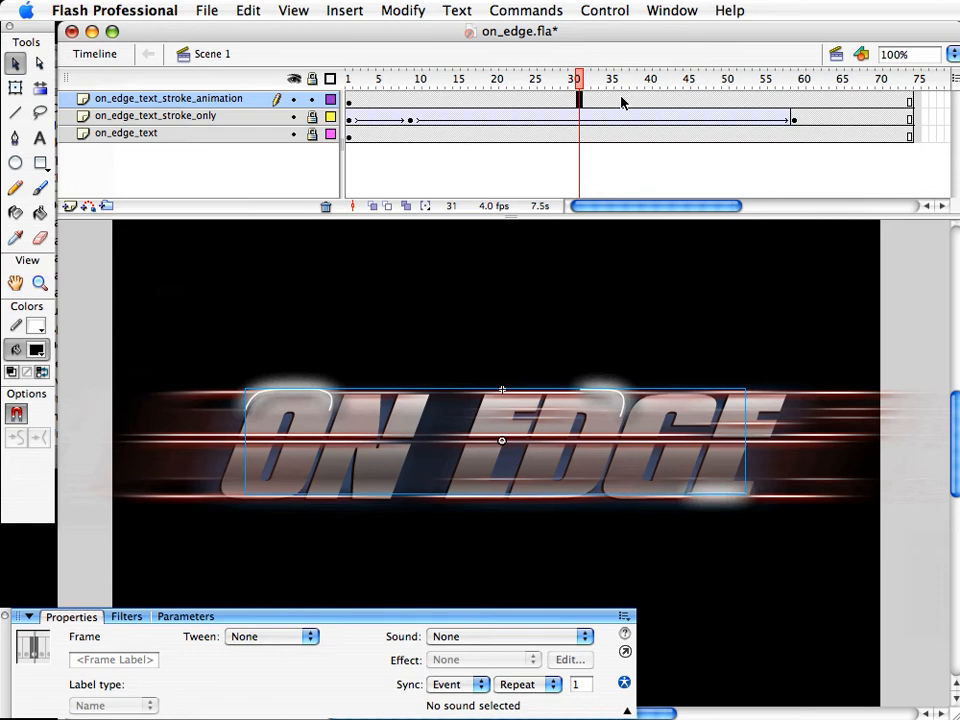
pyautogui.click(626, 101)
pyautogui.press('F6')
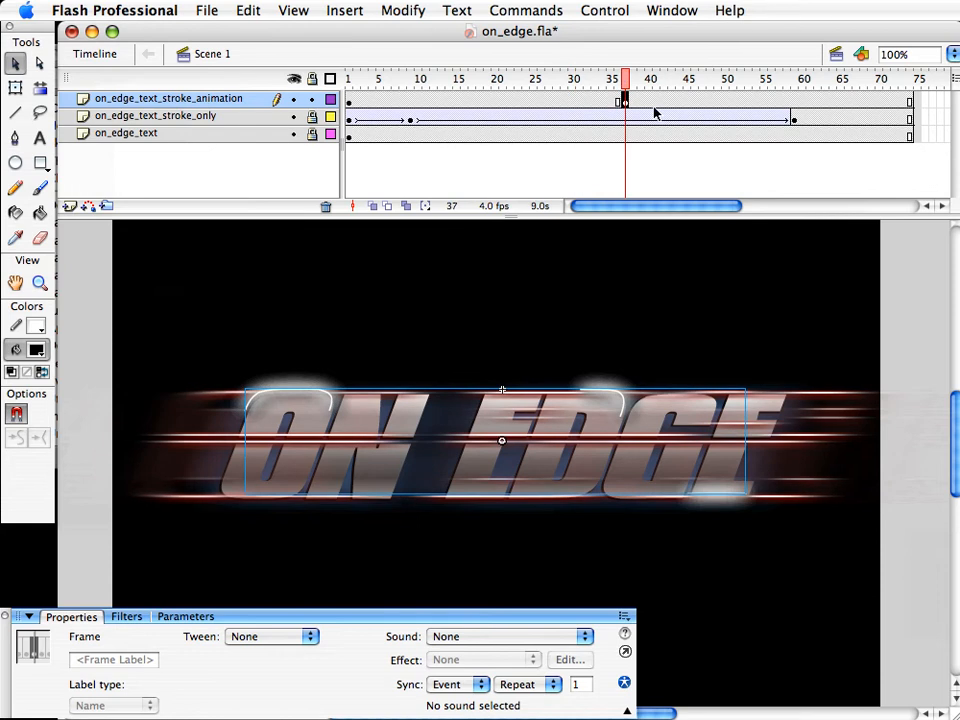
pyautogui.click(730, 103)
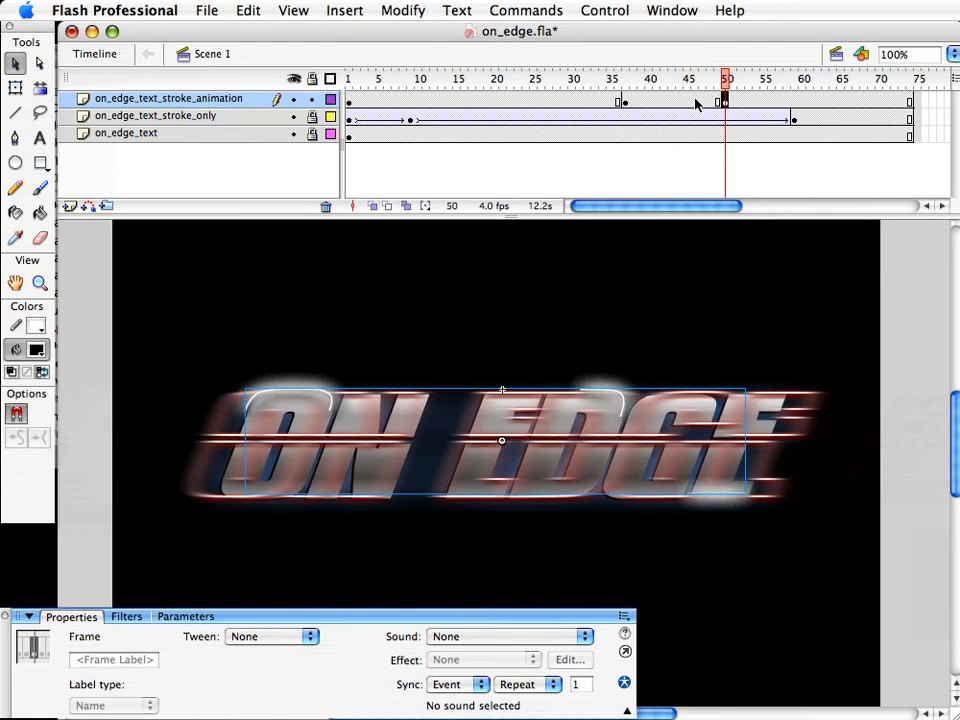
# Set the stroke animation clip's Glow strength to 100% at the frame 50 keyframe
pyautogui.click(695, 102)
pyautogui.click(729, 80)
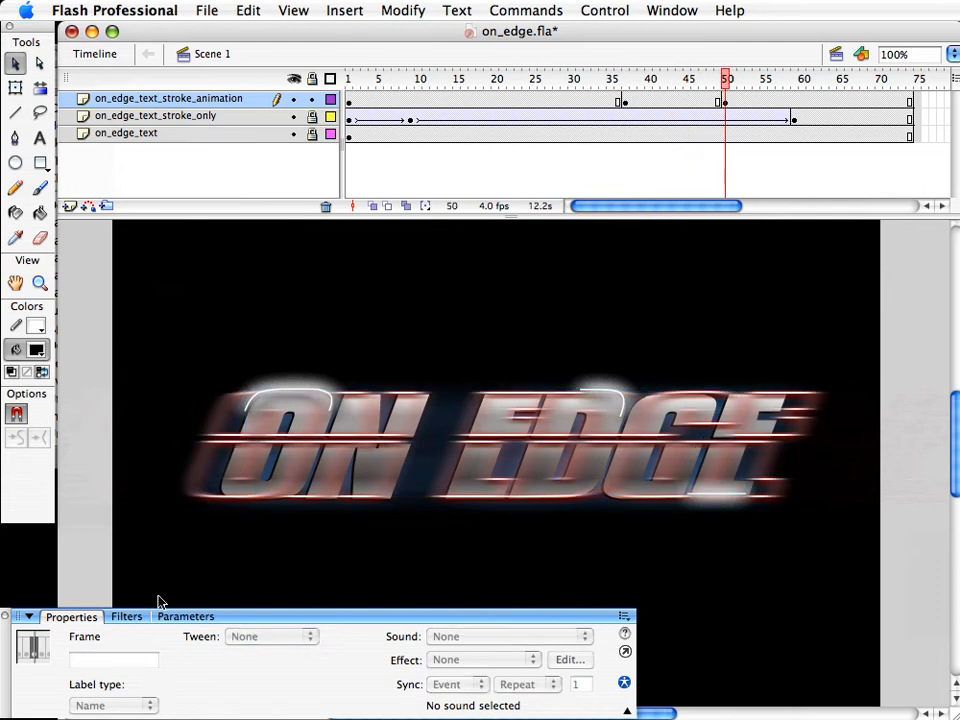
pyautogui.click(130, 617)
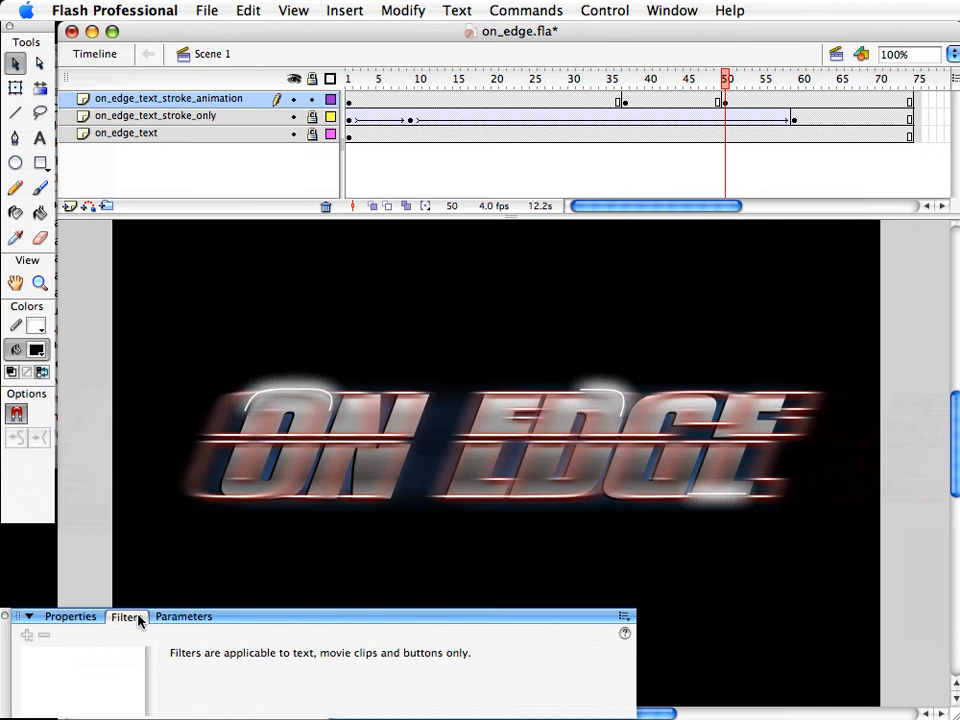
pyautogui.click(614, 392)
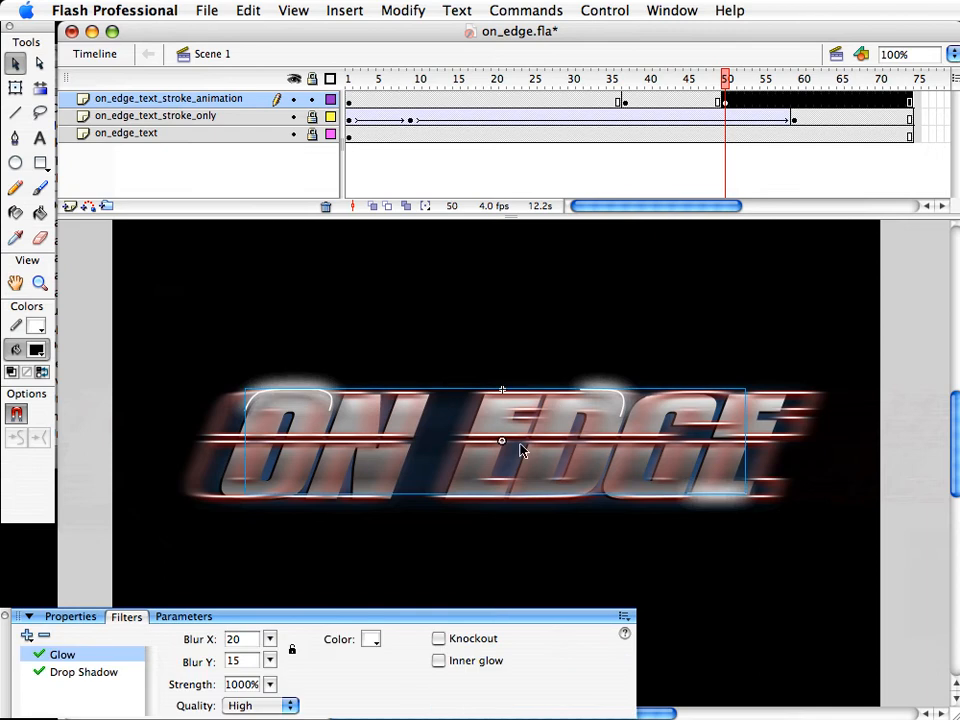
pyautogui.doubleClick(243, 689)
pyautogui.write('1100')
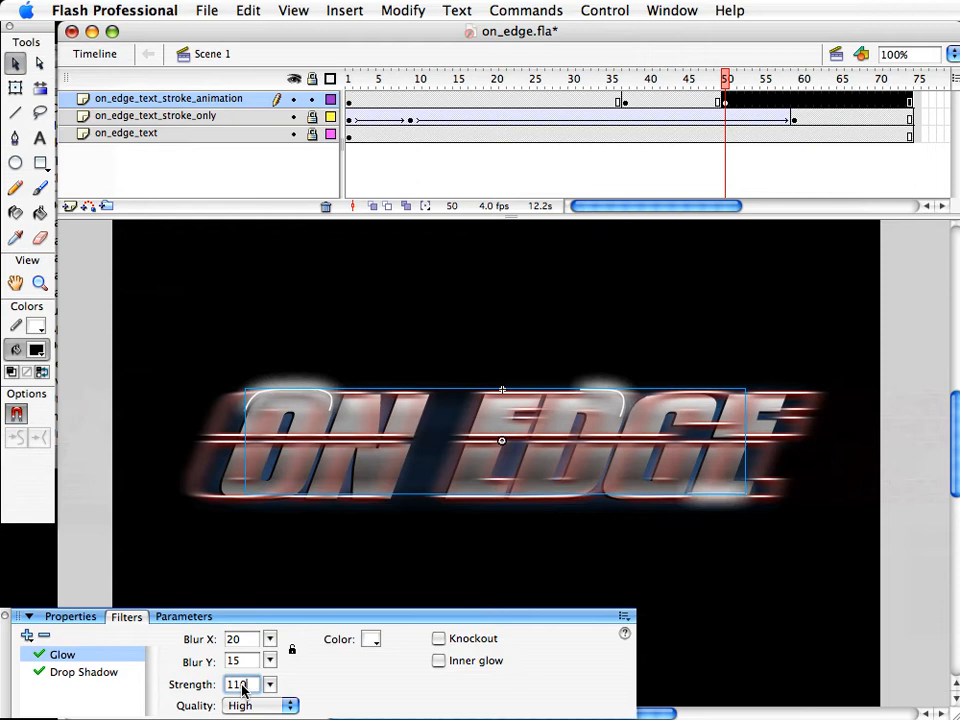
pyautogui.press('Tab')
pyautogui.press('super+x')
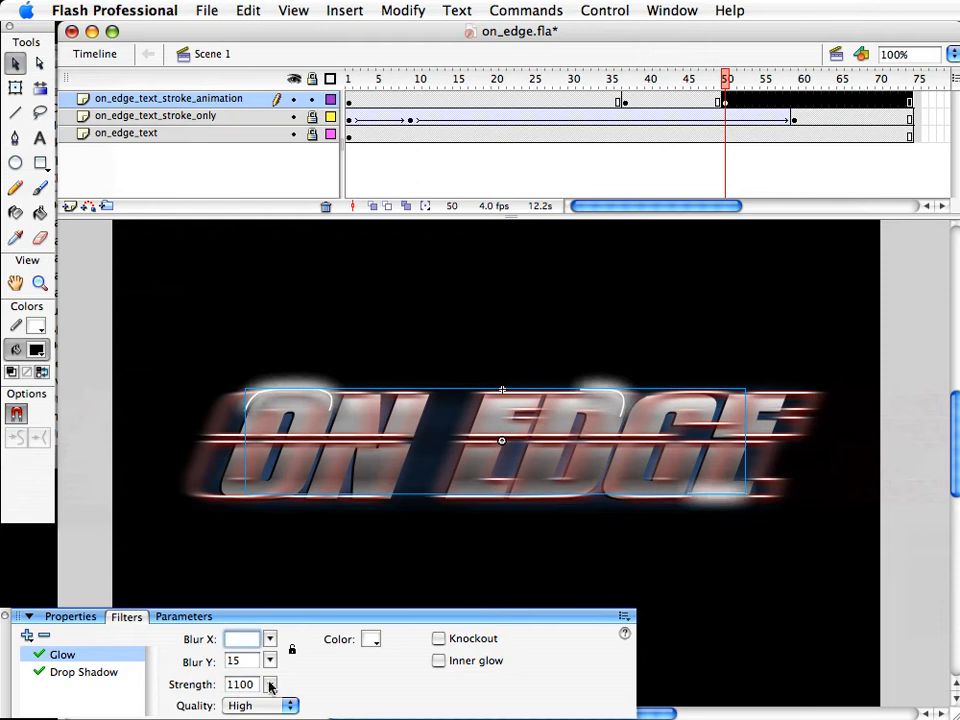
pyautogui.click(236, 683)
pyautogui.press('Return')
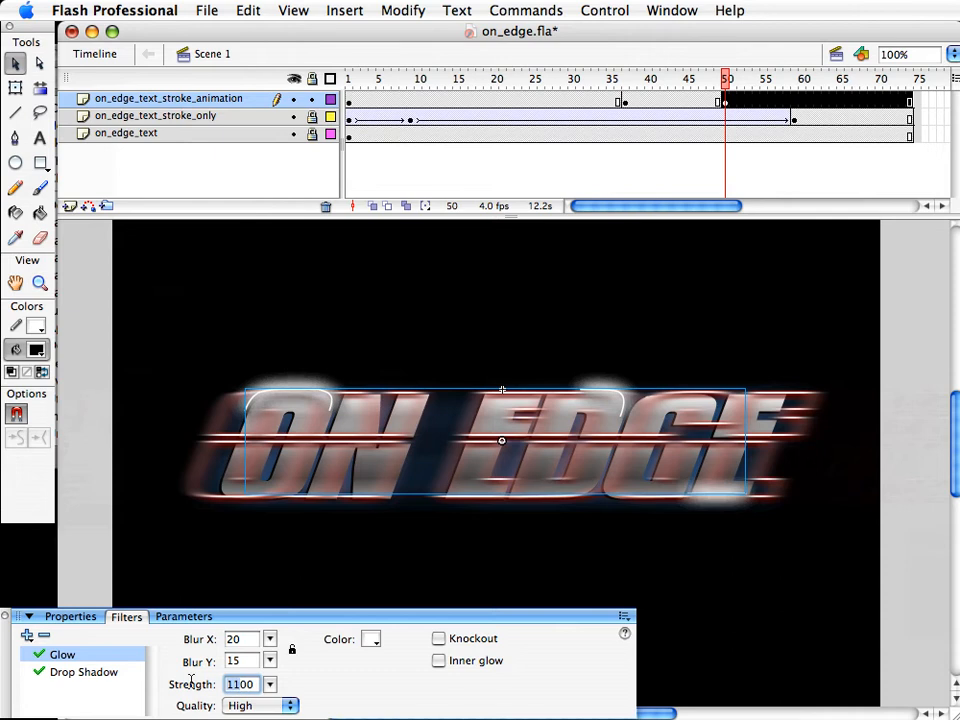
pyautogui.press('Tab')
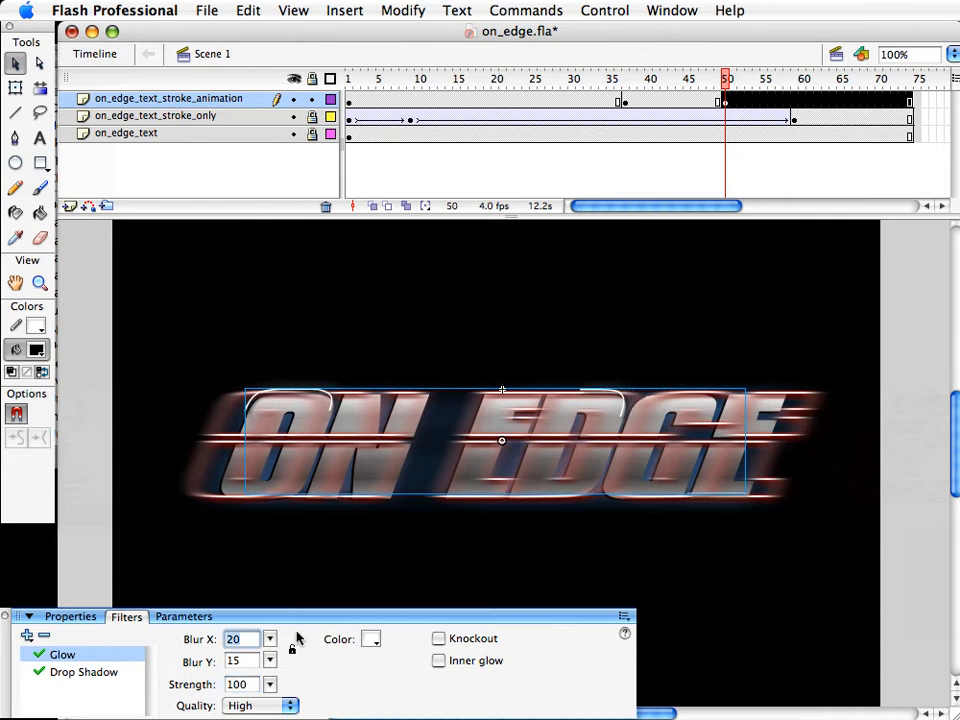
# Change the Glow filter color of the stroke animation clip at frame 50 to red
pyautogui.click(370, 640)
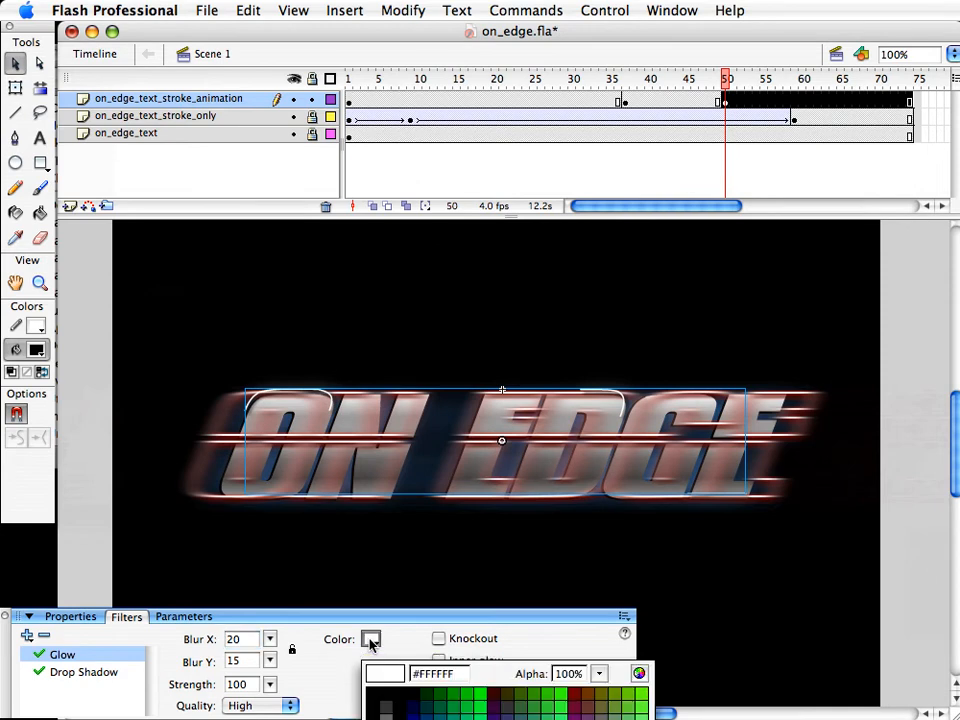
pyautogui.press('Escape')
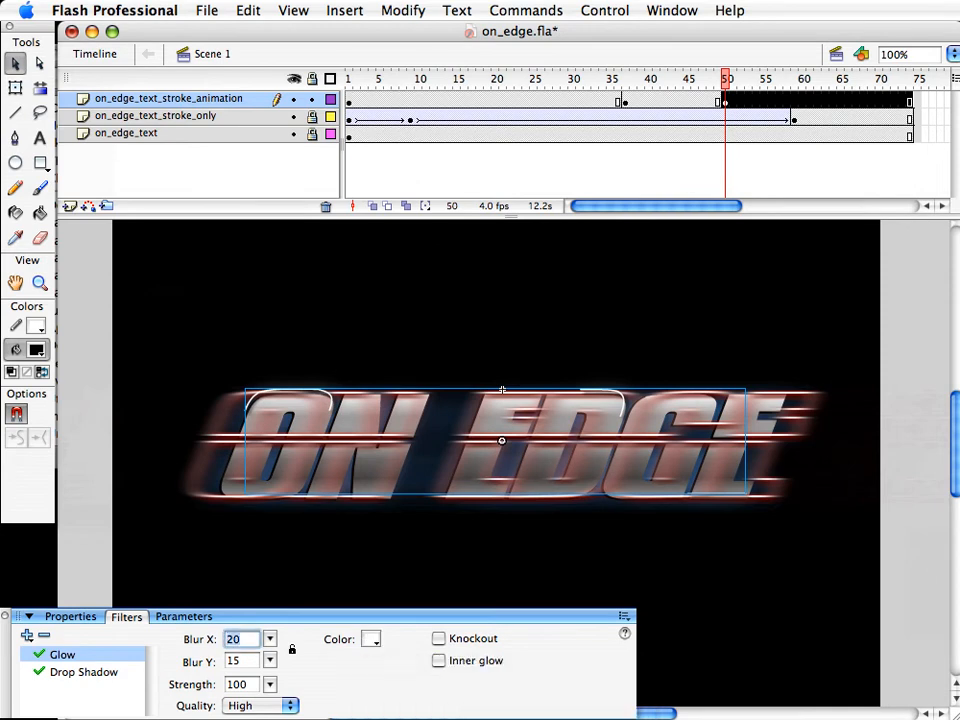
pyautogui.click(371, 640)
pyautogui.press('Escape')
pyautogui.click(313, 576)
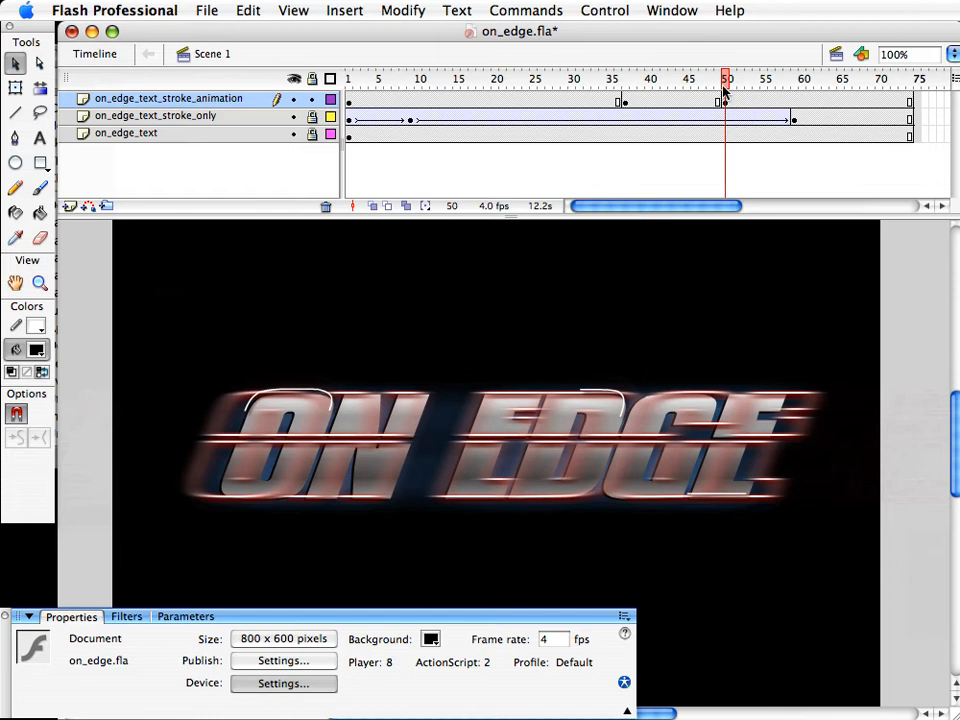
# Create a motion tween between frames 37 and 50 on the on_edge_text_stroke_animation layer
pyautogui.click(662, 100)
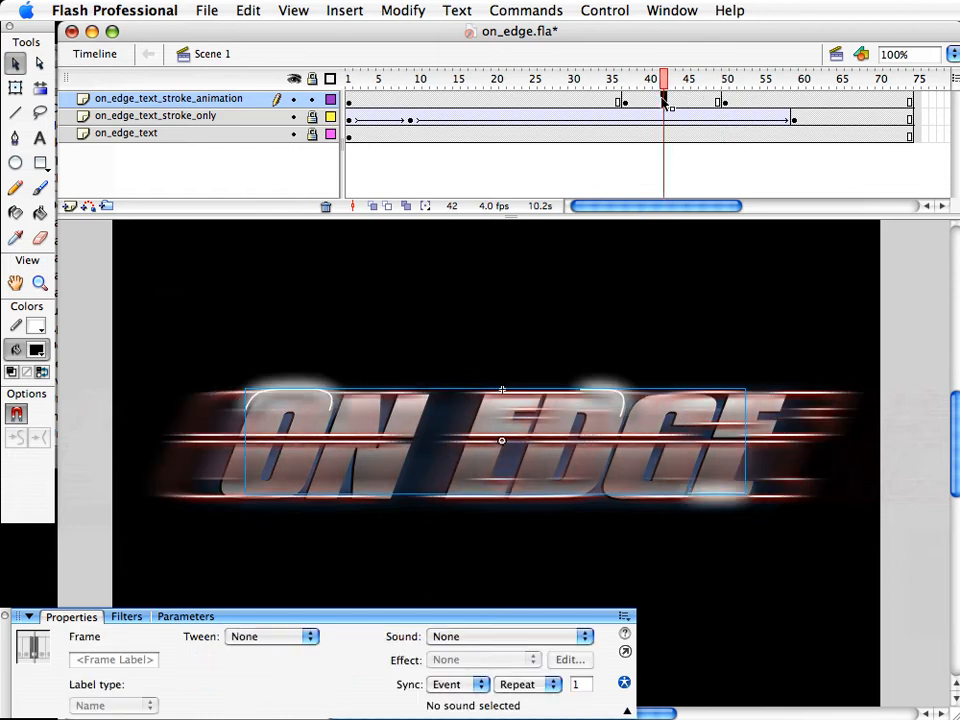
pyautogui.rightClick(667, 104)
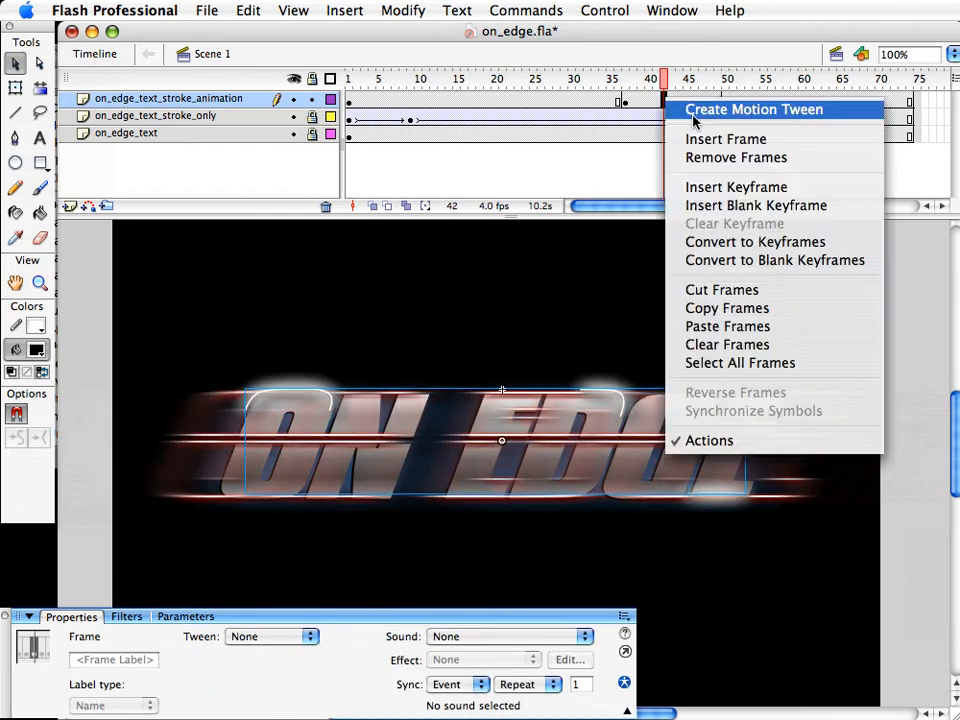
pyautogui.click(690, 105)
# Set the Drop Shadow angle of the stroke animation clip to 140 at frame 50
pyautogui.moveTo(664, 78); pyautogui.dragTo(726, 88)
pyautogui.click(295, 400)
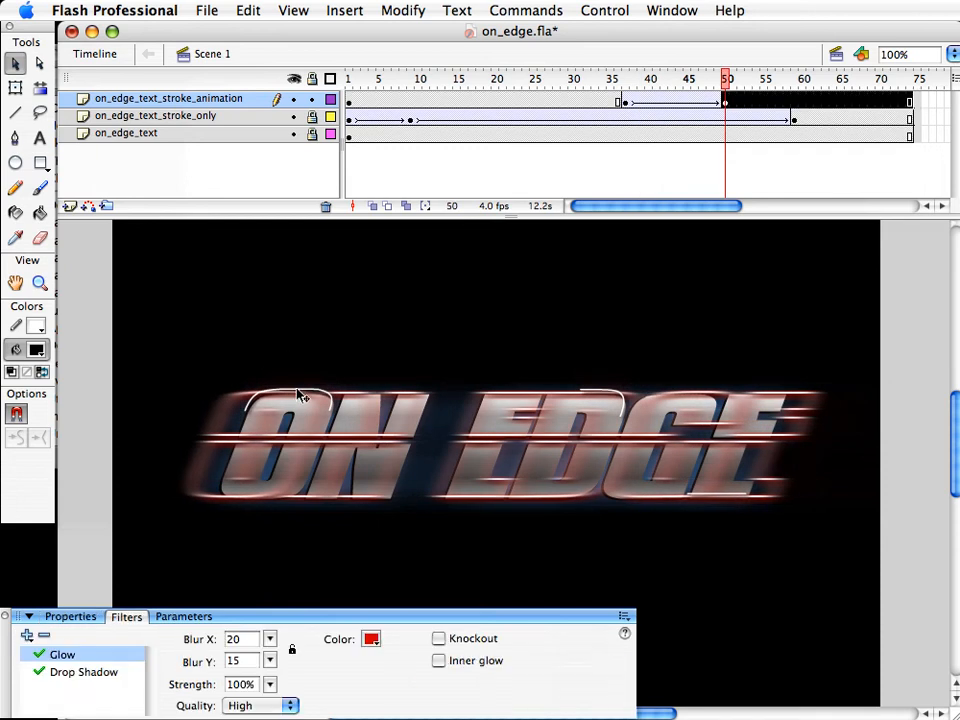
pyautogui.click(145, 677)
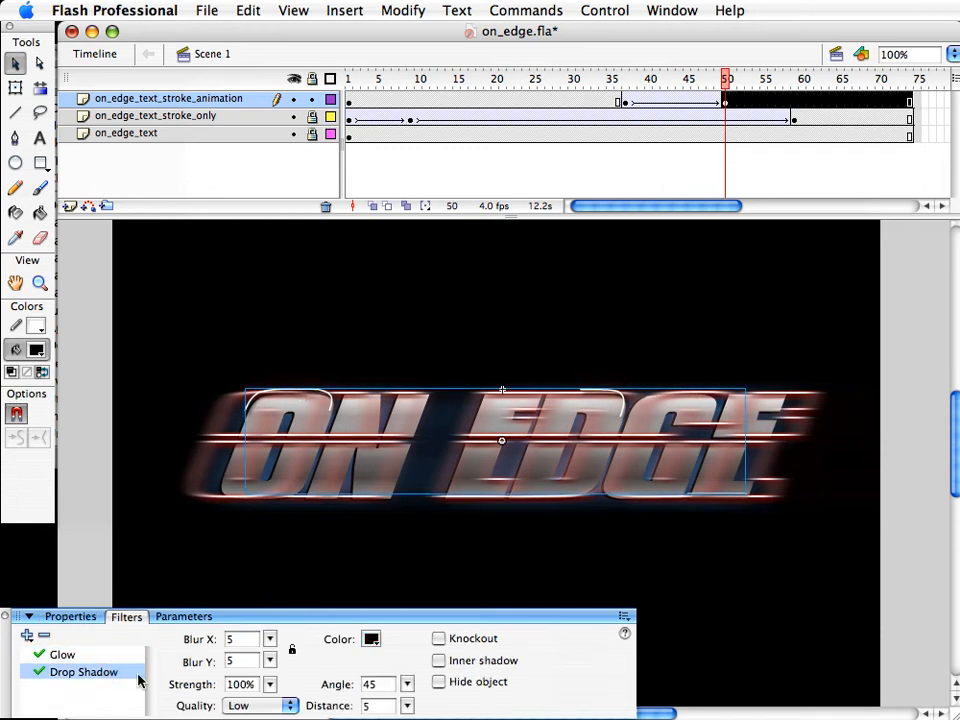
pyautogui.click(407, 685)
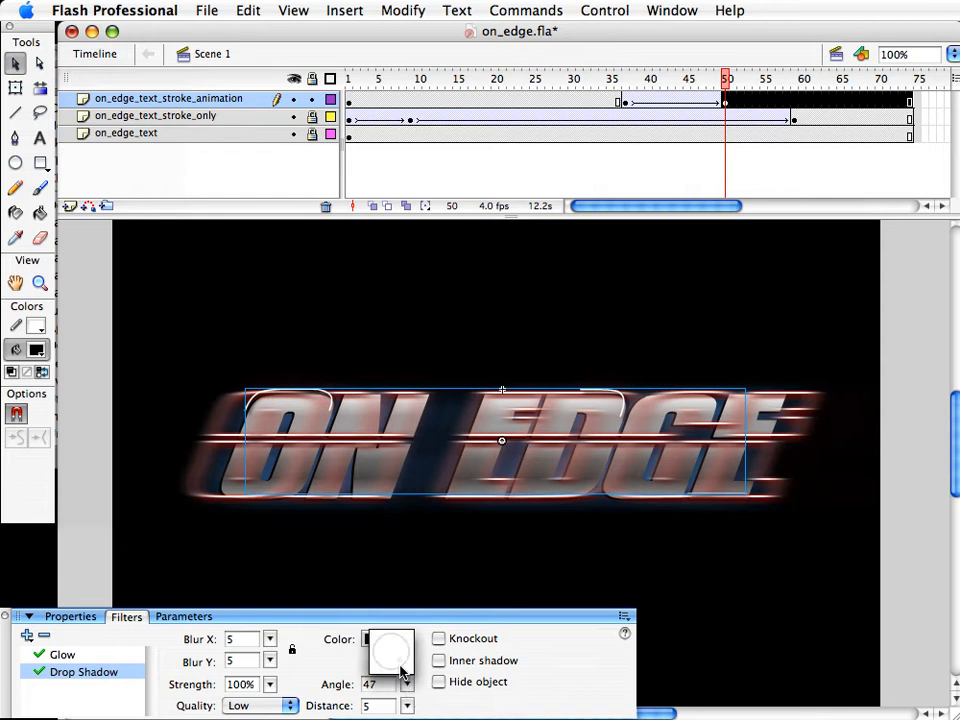
pyautogui.moveTo(401, 675); pyautogui.dragTo(372, 681)
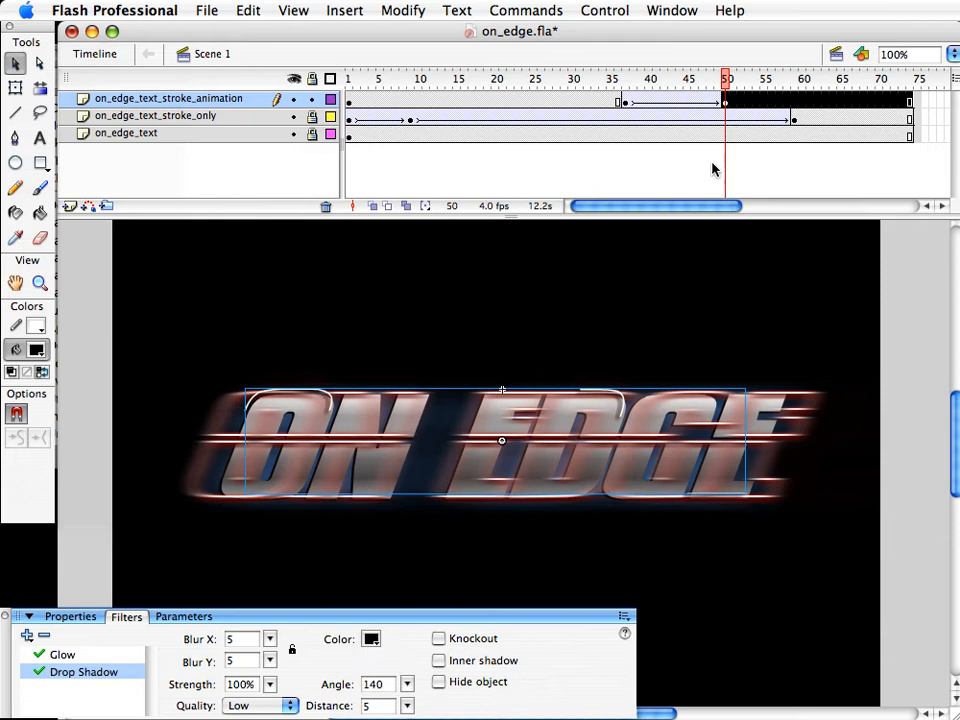
# Preview the tweened filter change up to frame 50 and save the document
pyautogui.moveTo(725, 80)
pyautogui.mouseDown()
pyautogui.moveTo(675, 77)
pyautogui.moveTo(748, 80)
pyautogui.moveTo(643, 86)
pyautogui.moveTo(725, 100)
pyautogui.mouseUp()
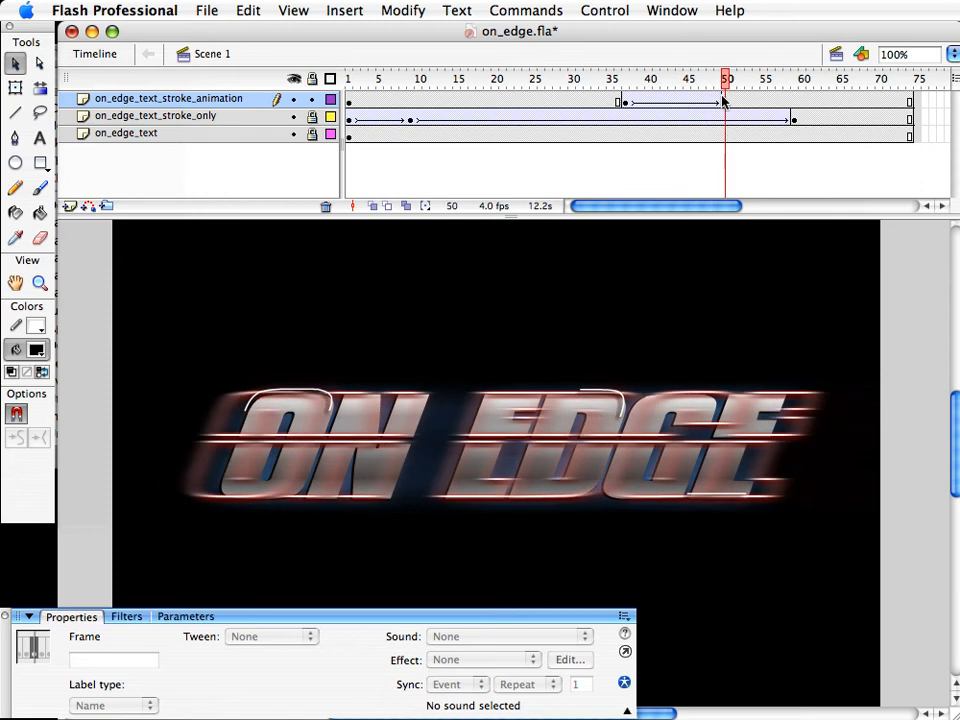
pyautogui.press('super+s')
pyautogui.click(682, 316)
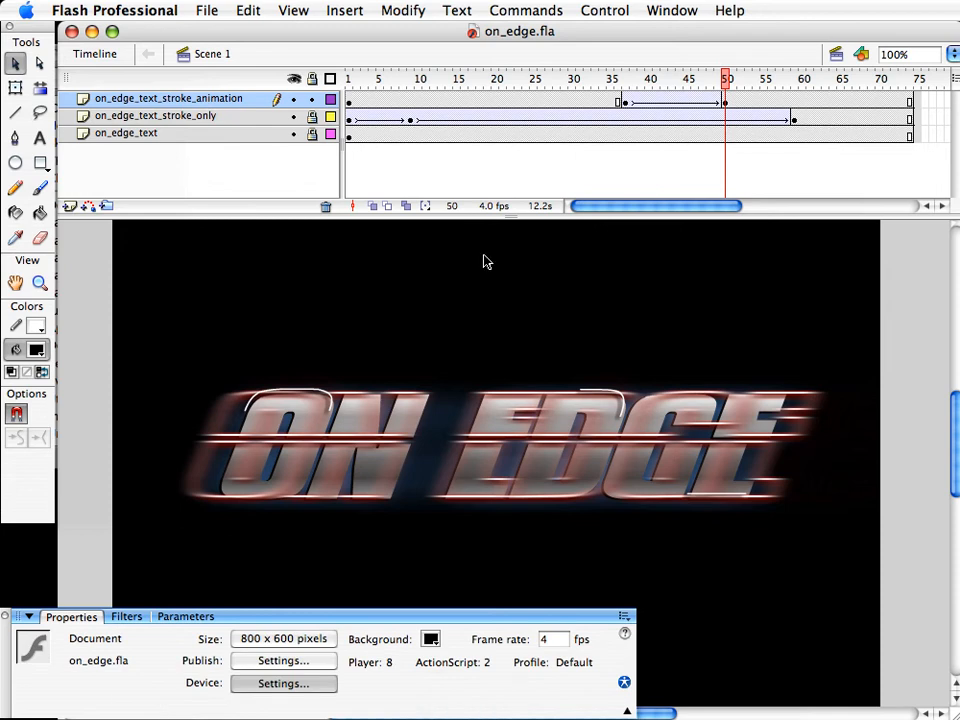
# Lock the on_edge_text_stroke_animation layer, unlock the on_edge_text layer, and return to frame 1
pyautogui.click(311, 99)
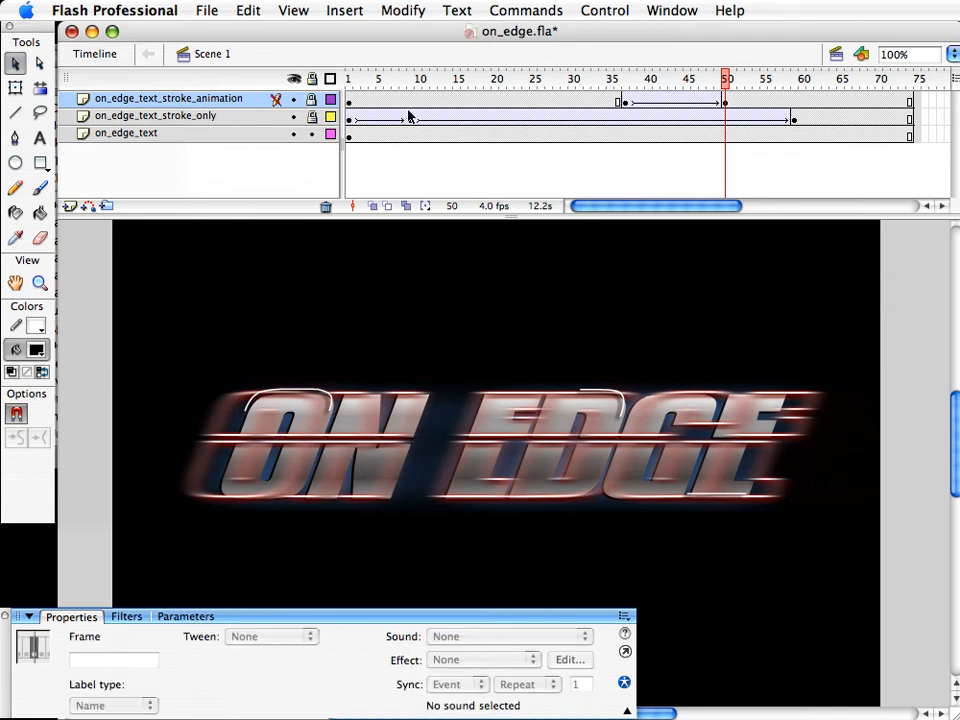
pyautogui.click(436, 98)
pyautogui.moveTo(444, 81); pyautogui.dragTo(299, 80)
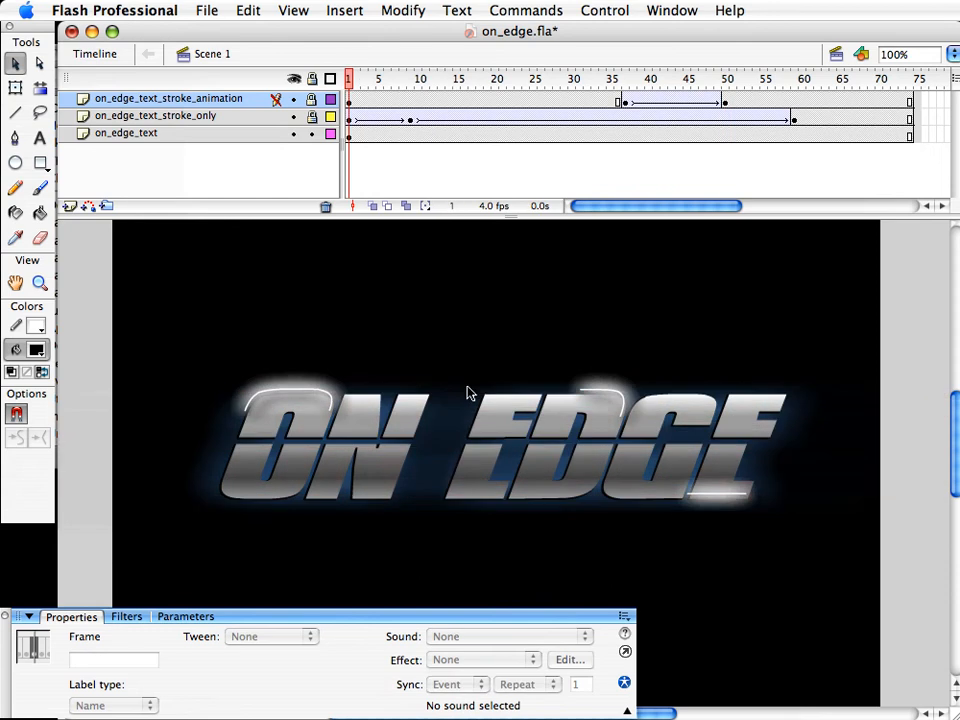
# Add a keyframe at frame 59 on the on_edge_text layer and set the text clip's alpha to 0% at frame 1
pyautogui.click(282, 450)
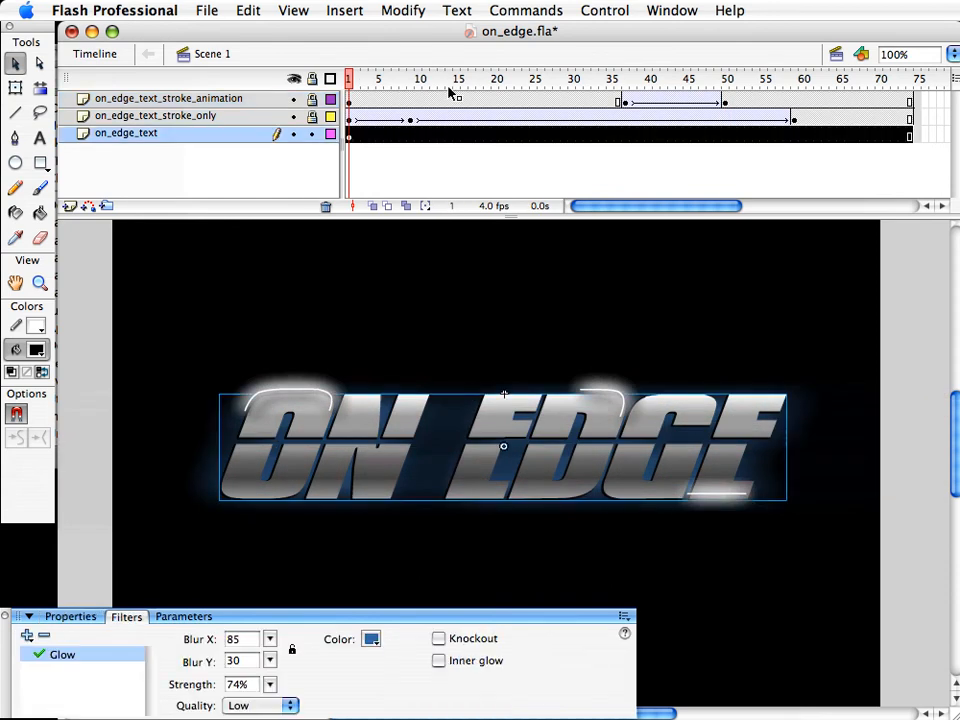
pyautogui.click(756, 150)
pyautogui.click(786, 133)
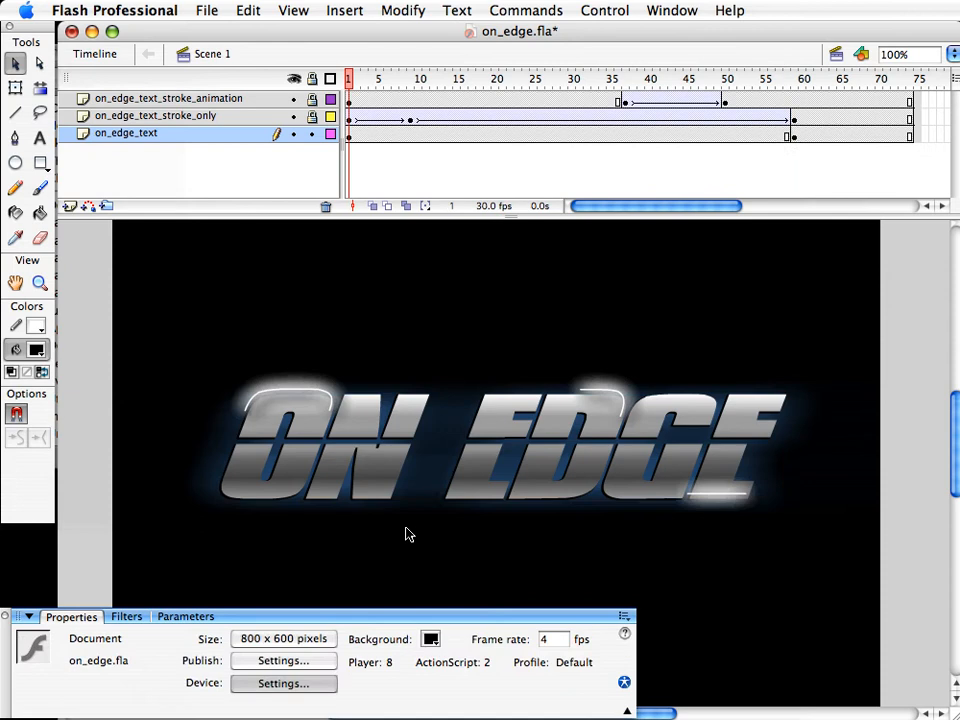
pyautogui.click(366, 481)
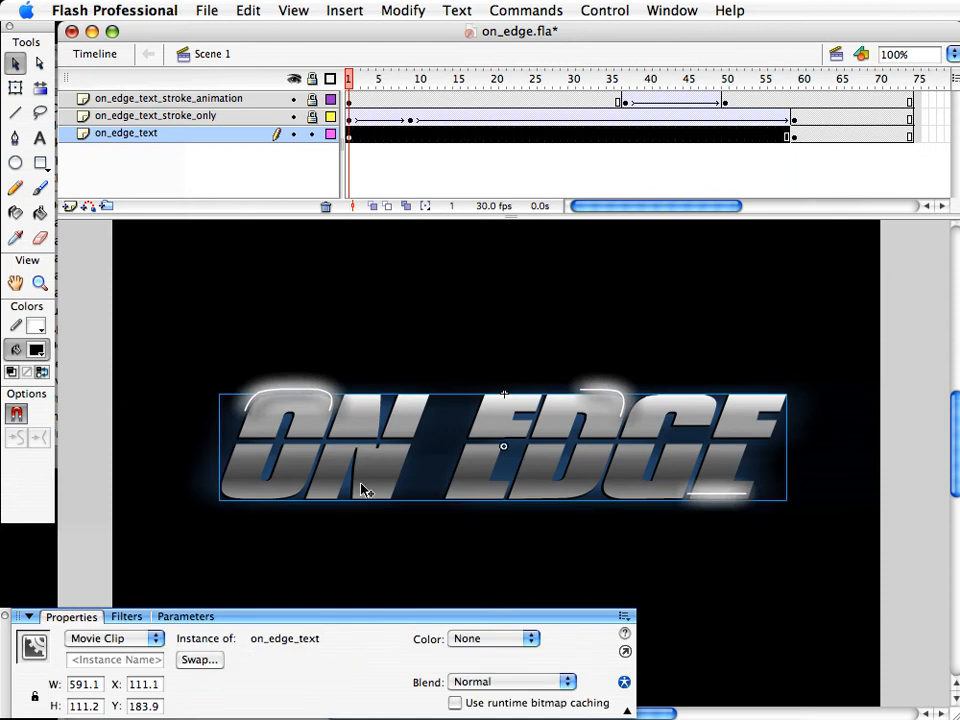
pyautogui.click(465, 641)
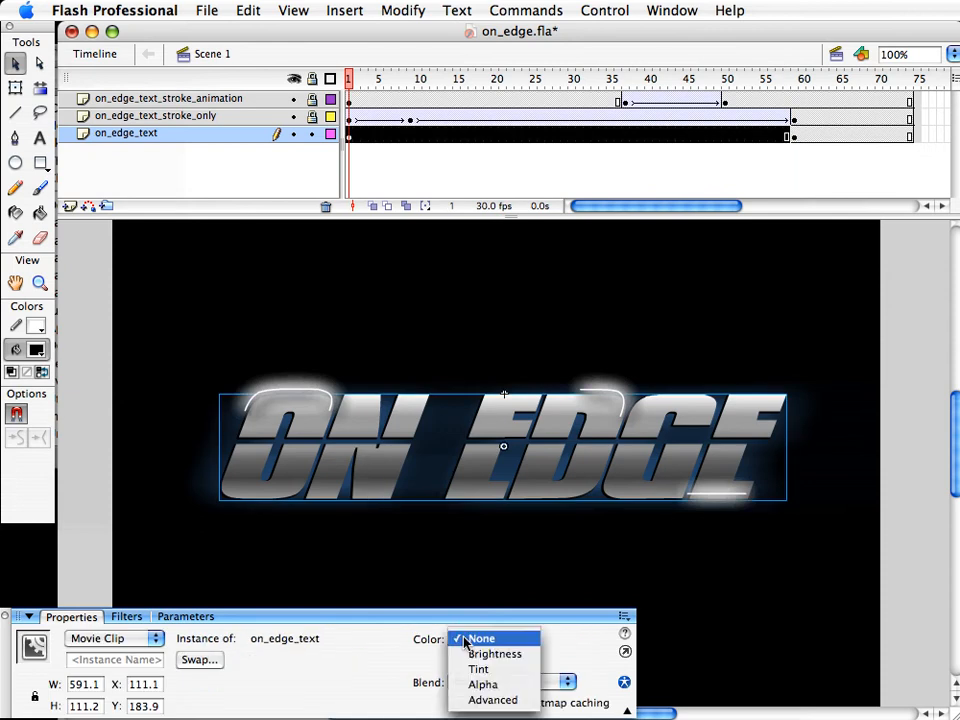
pyautogui.click(500, 686)
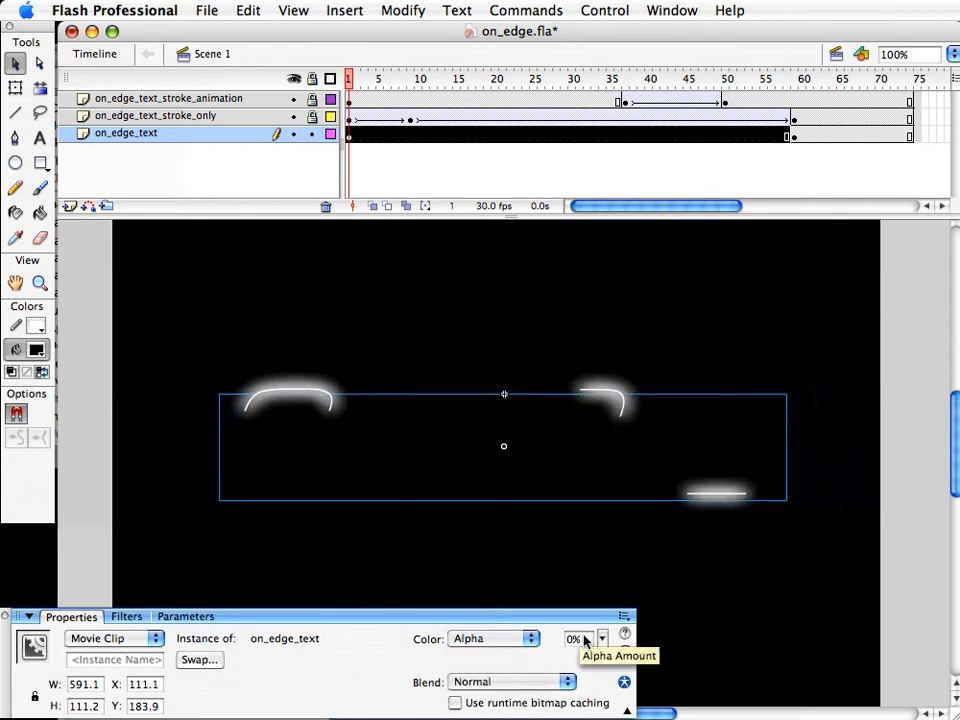
# Create a motion tween between frames 1 and 59 on the on_edge_text layer and preview the fade-in
pyautogui.click(366, 135)
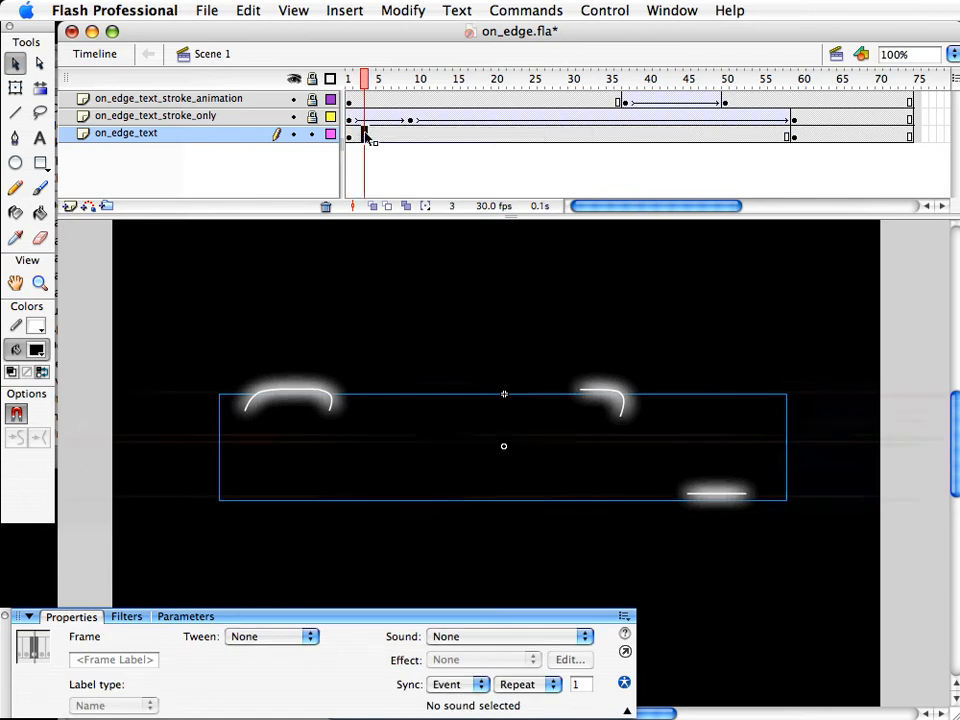
pyautogui.rightClick(366, 135)
pyautogui.click(378, 141)
pyautogui.moveTo(364, 78); pyautogui.dragTo(564, 100)
pyautogui.click(351, 136)
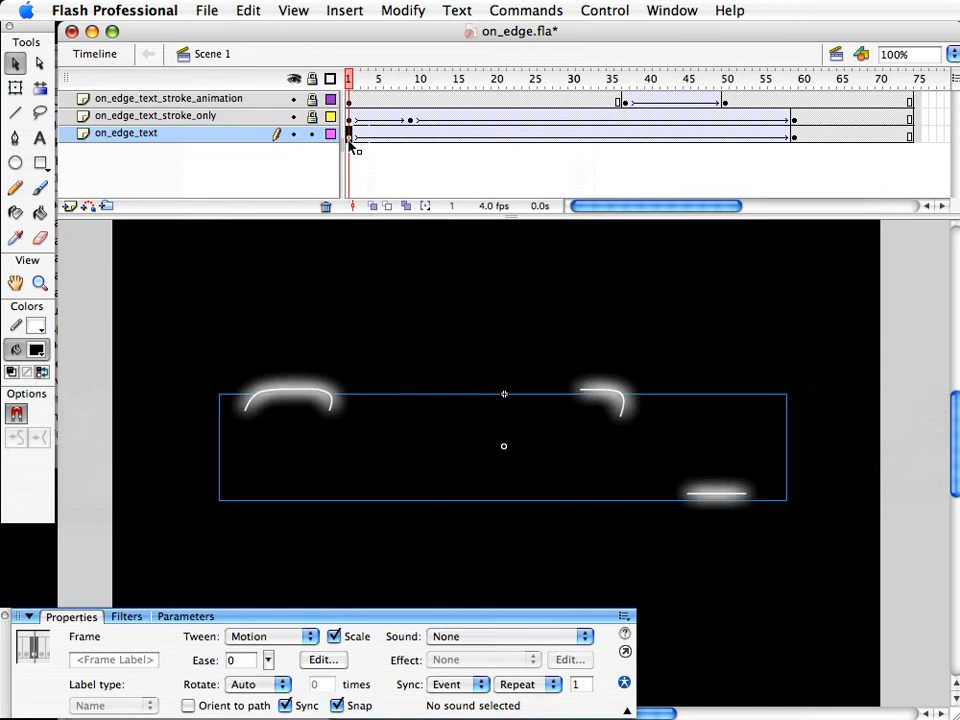
# Move the on_edge_text layer's starting keyframe from frame 1 to frame 9 and preview the shortened fade-in
pyautogui.moveTo(354, 144); pyautogui.dragTo(424, 144)
pyautogui.click(405, 80)
pyautogui.moveTo(405, 80); pyautogui.dragTo(534, 82)
# Apply ease out to the on_edge_text and on_edge_text_stroke_only tweens at frame 23 and preview the motion
pyautogui.moveTo(595, 109); pyautogui.dragTo(456, 137)
pyautogui.moveTo(518, 136); pyautogui.dragTo(518, 119)
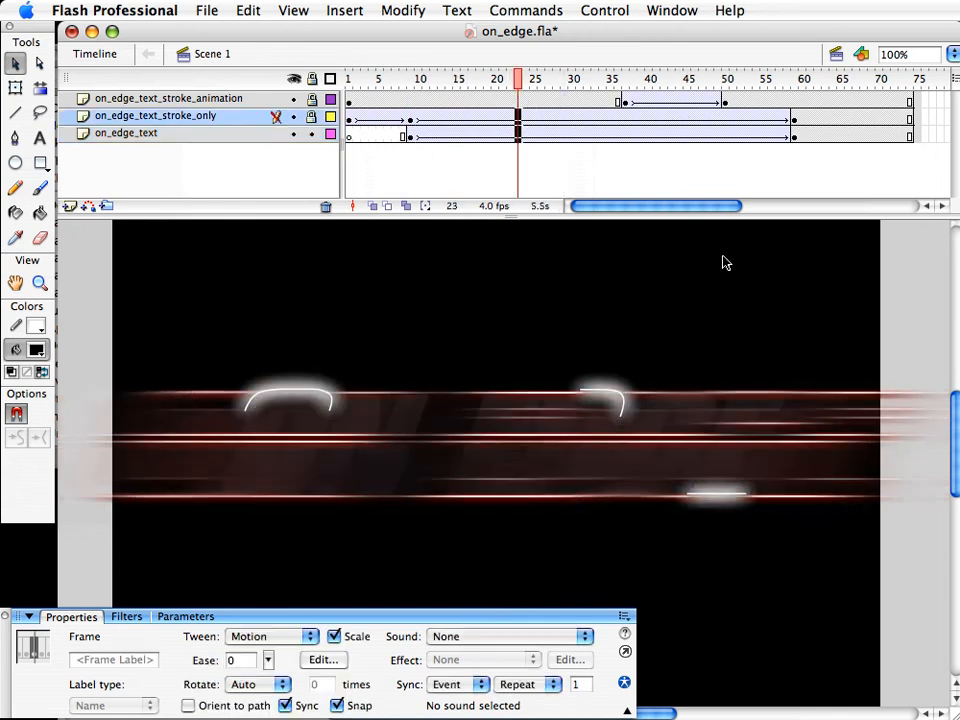
pyautogui.moveTo(268, 658); pyautogui.dragTo(268, 606)
pyautogui.moveTo(519, 84); pyautogui.dragTo(643, 129)
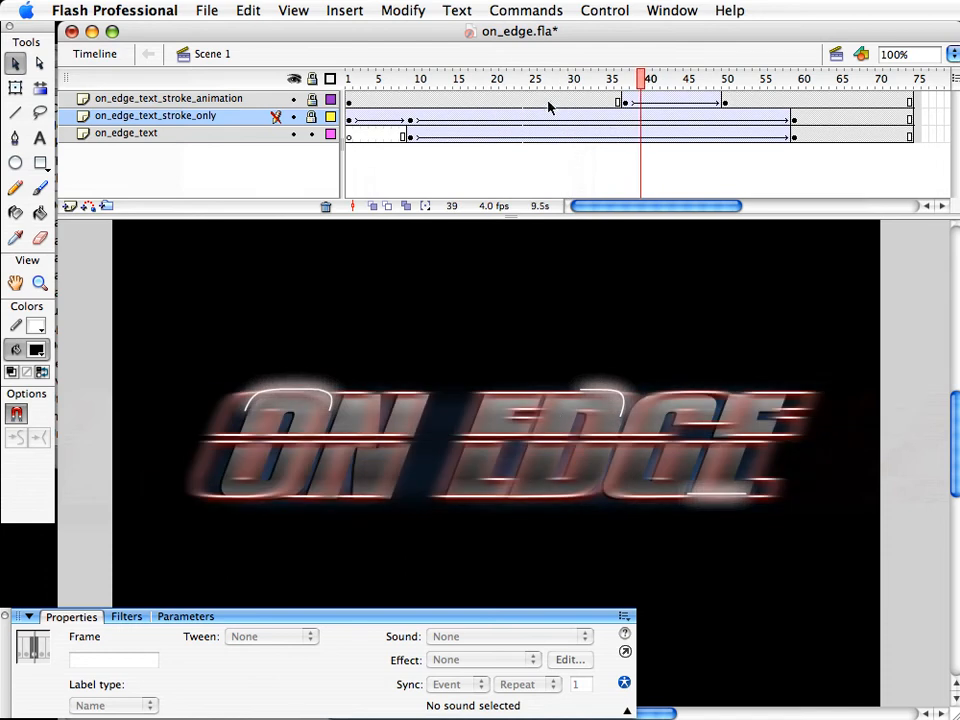
# Set the on_edge_text_stroke_animation tween's ease to 70 out and save the document
pyautogui.moveTo(632, 82); pyautogui.dragTo(716, 116)
pyautogui.click(687, 102)
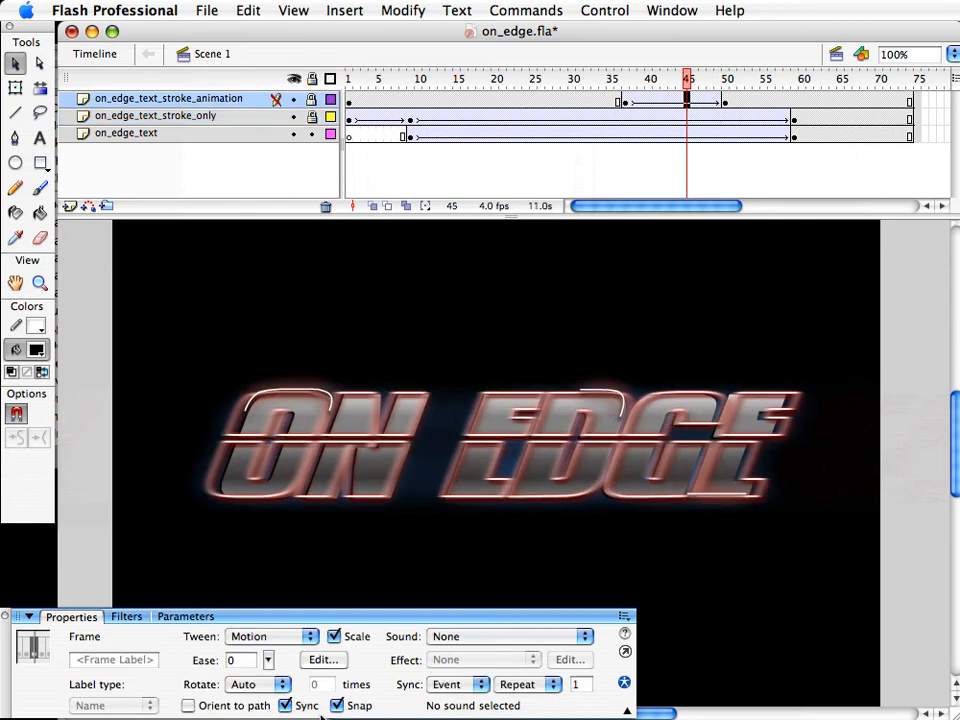
pyautogui.moveTo(272, 662); pyautogui.dragTo(264, 624)
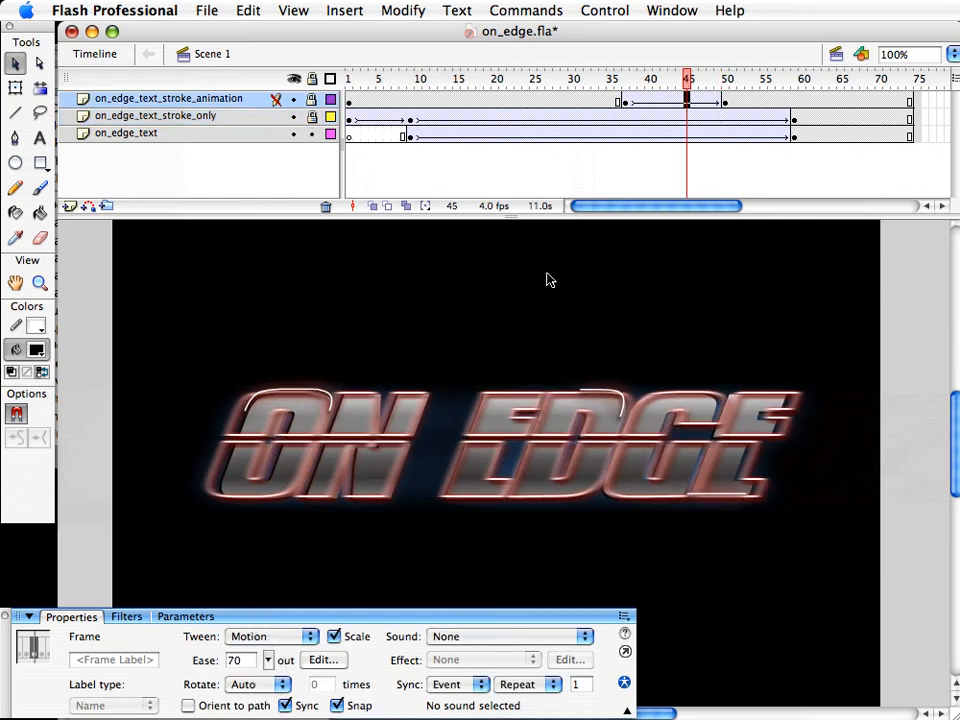
pyautogui.press('super+s')
pyautogui.click(548, 280)
# Test the movie to review the eased logo animation, and close the test window
pyautogui.click(555, 641)
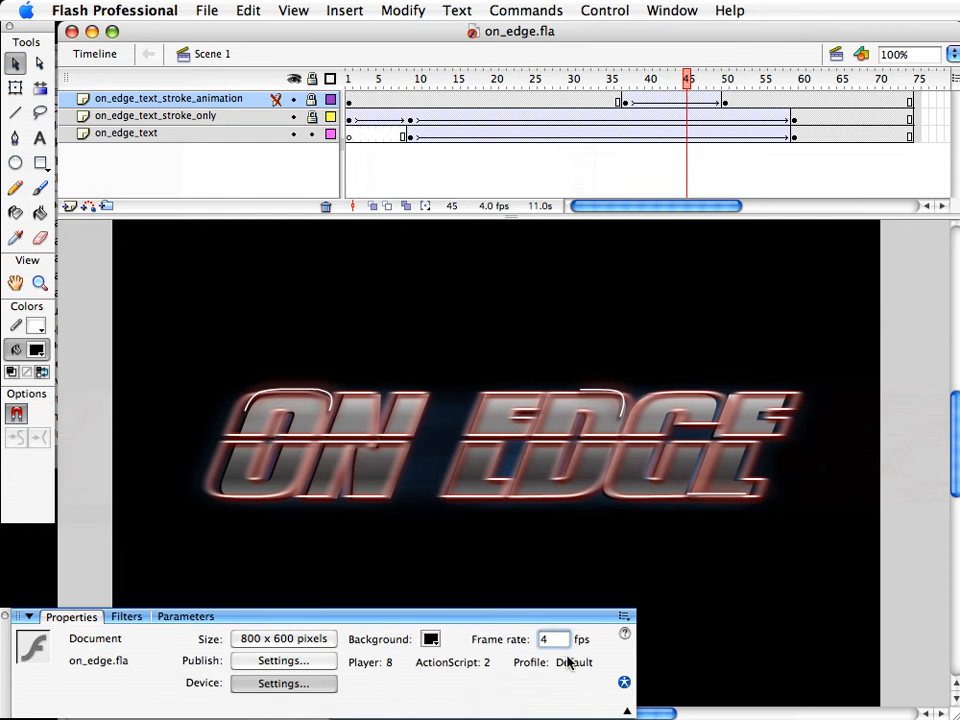
pyautogui.press('super+Return')
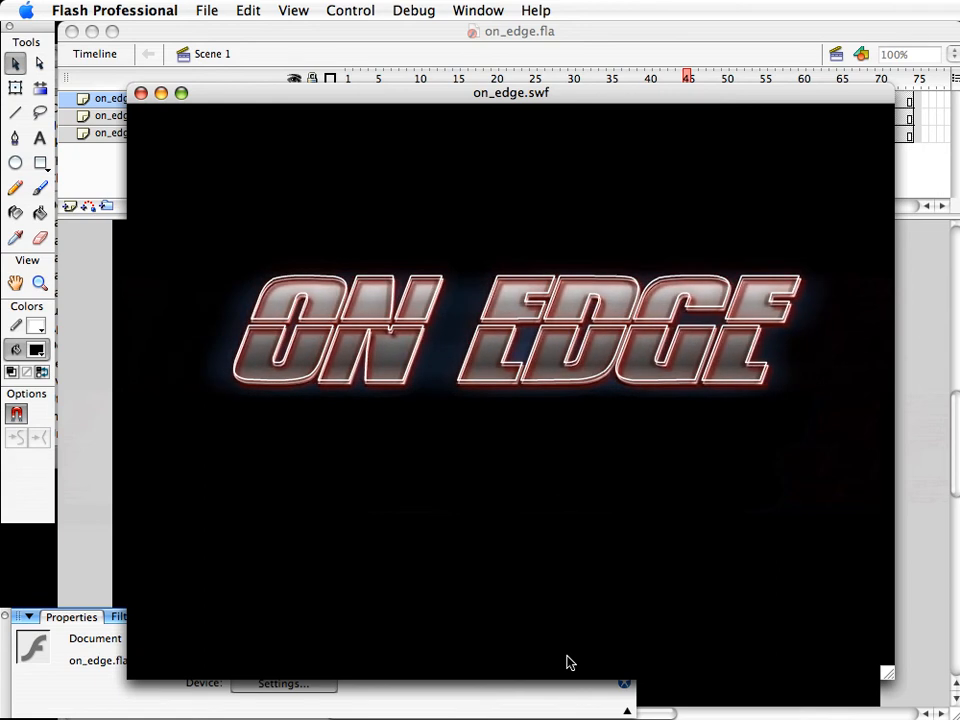
pyautogui.press('super+w')
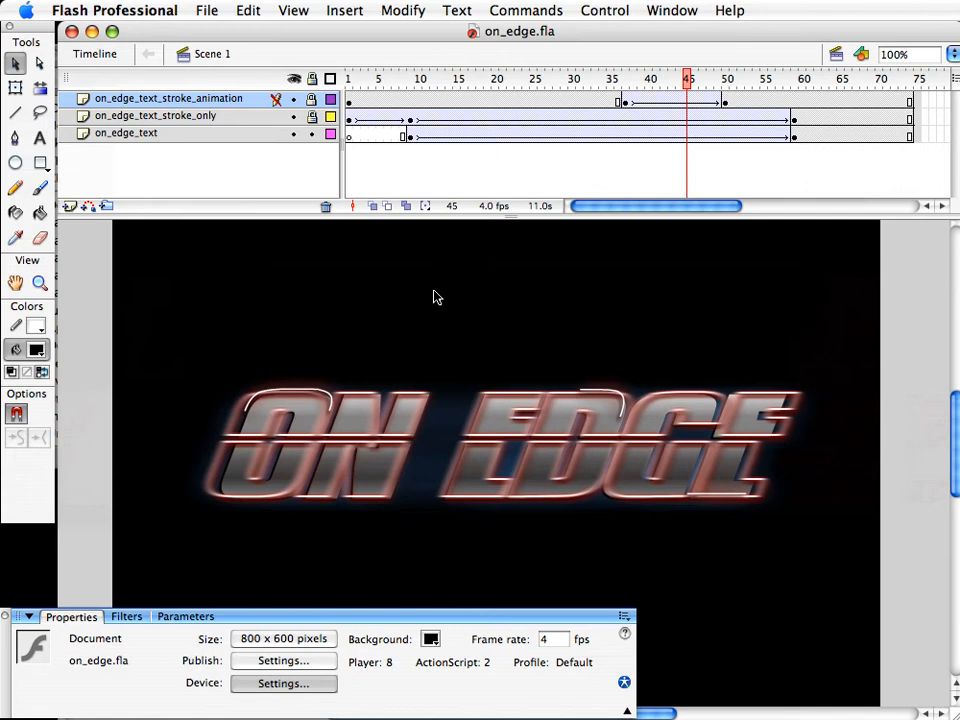
# Move the on_edge_text_stroke_animation layer's end keyframe from frame 50 to frame 59 and preview the longer tween
pyautogui.click(725, 102)
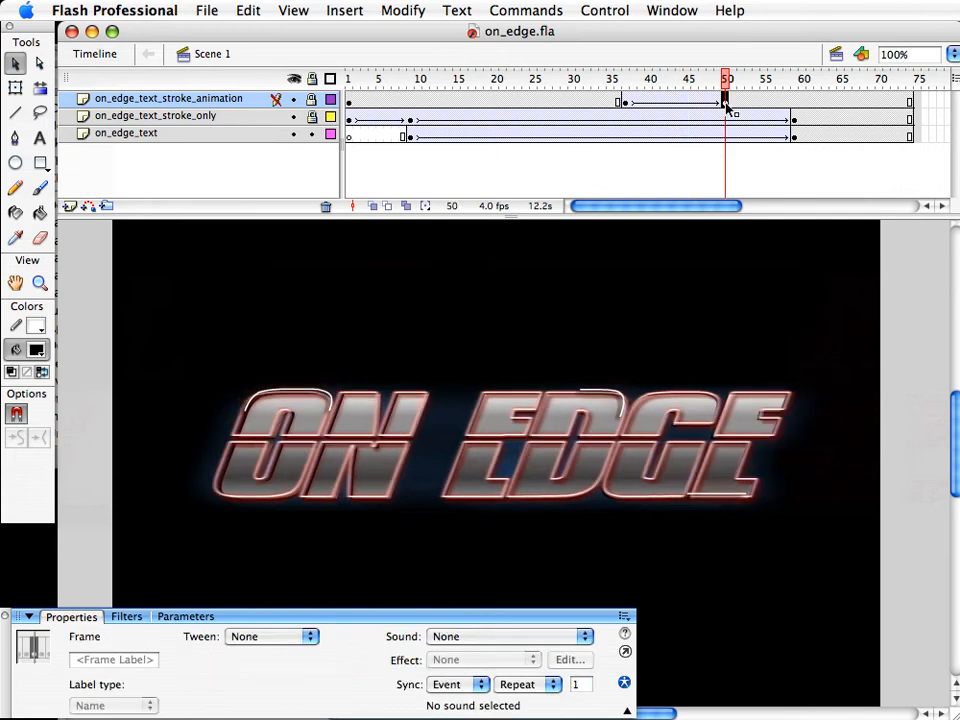
pyautogui.moveTo(725, 103); pyautogui.dragTo(795, 104)
pyautogui.moveTo(794, 79); pyautogui.dragTo(711, 139)
# Test the movie with the extended stroke animation tween, close the test window, and save the document
pyautogui.press('super+Return')
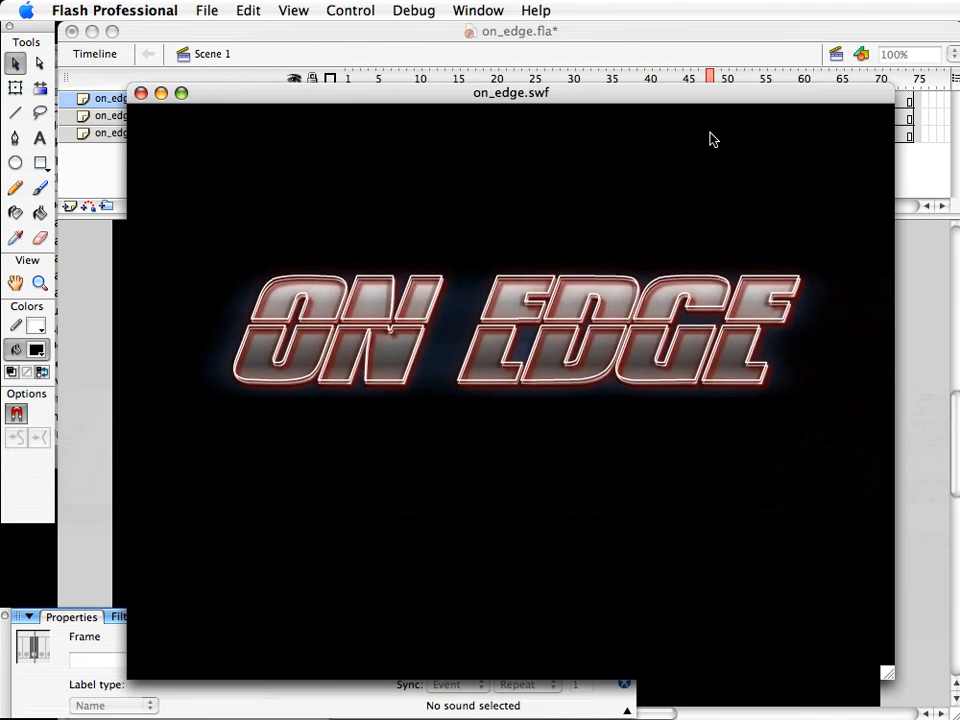
pyautogui.press('super+w')
pyautogui.click(516, 315)
pyautogui.press('super+s')
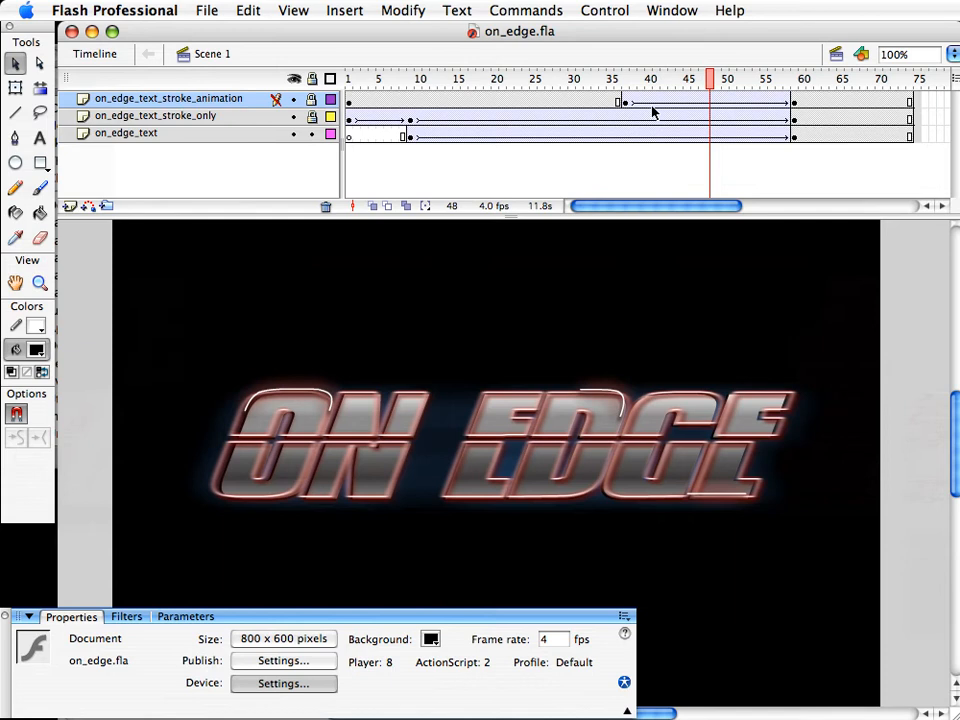
# Unlock all layers and copy frames 1 to 67 of all three layers, saving the document
pyautogui.moveTo(754, 80); pyautogui.dragTo(800, 80)
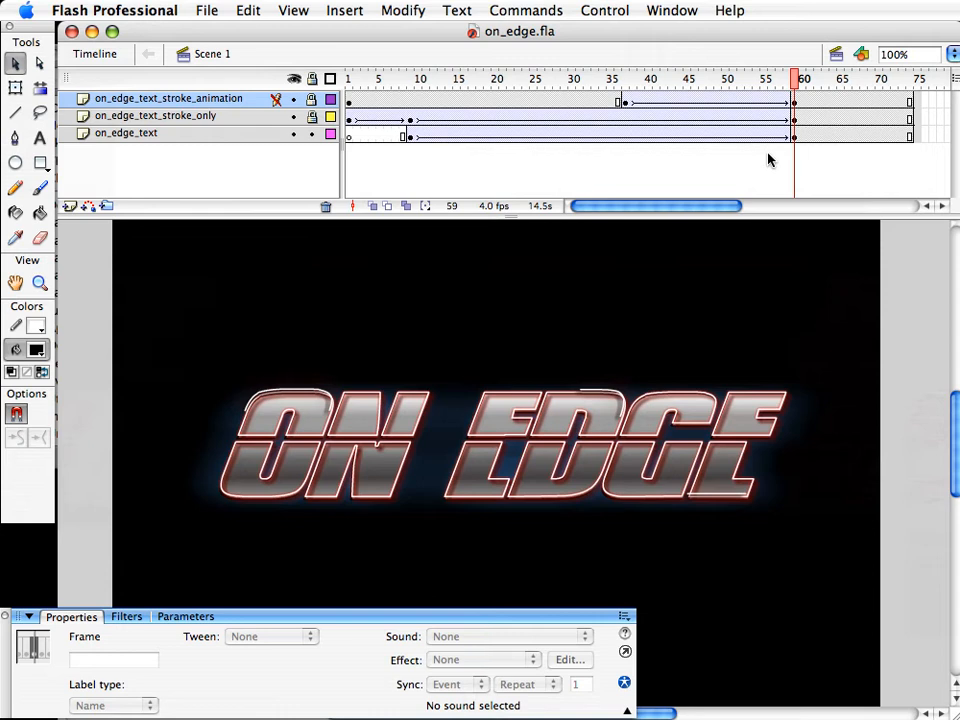
pyautogui.moveTo(312, 99); pyautogui.dragTo(315, 150)
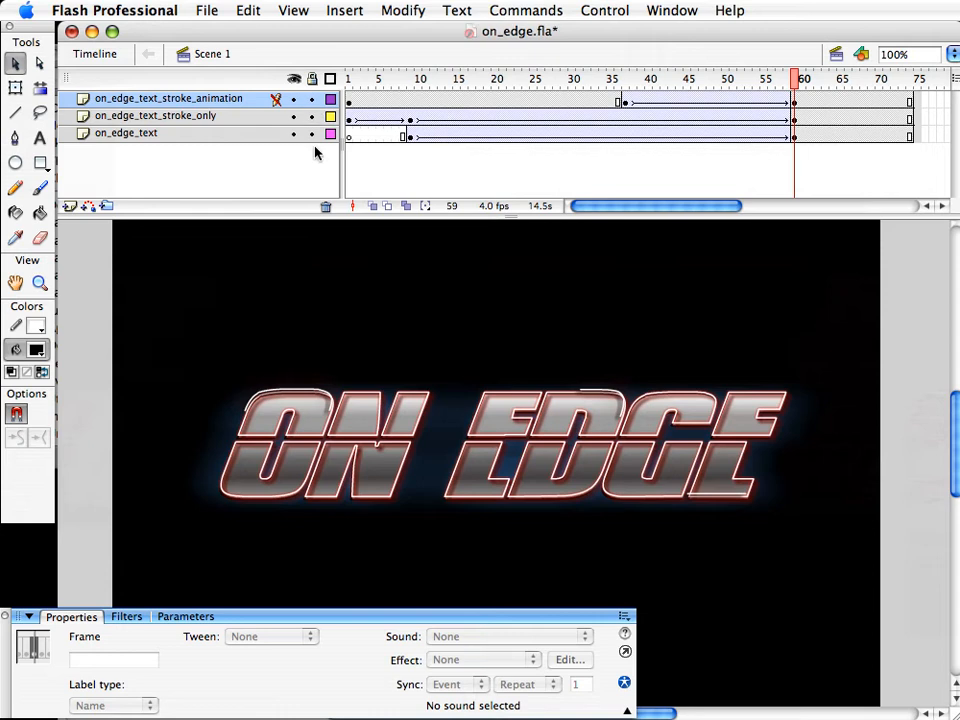
pyautogui.click(397, 187)
pyautogui.moveTo(350, 104); pyautogui.dragTo(855, 155)
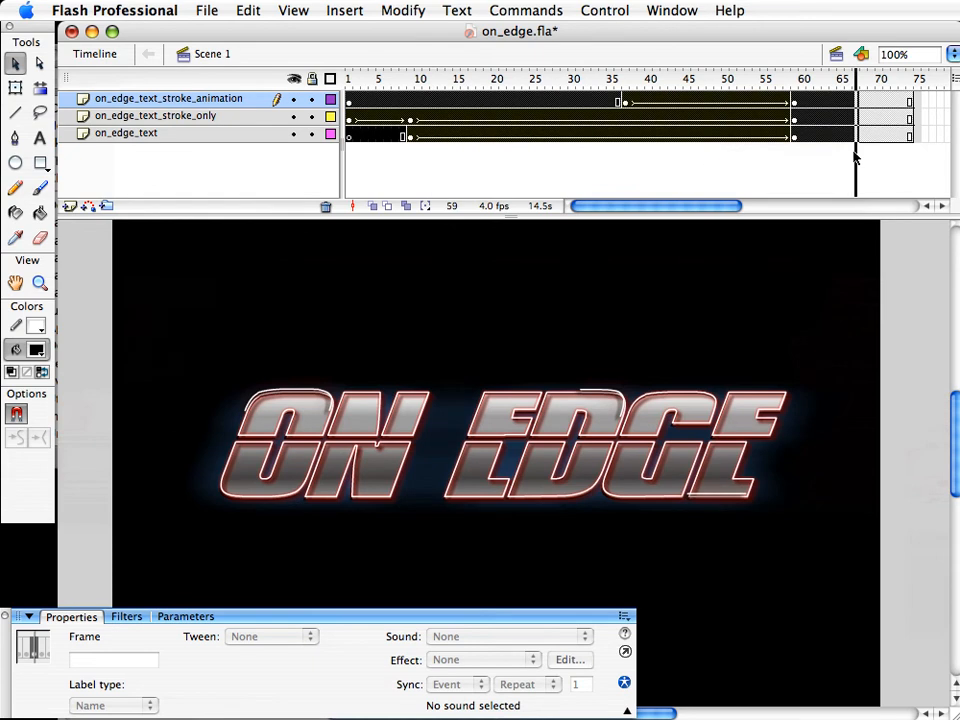
pyautogui.moveTo(855, 155); pyautogui.dragTo(855, 150)
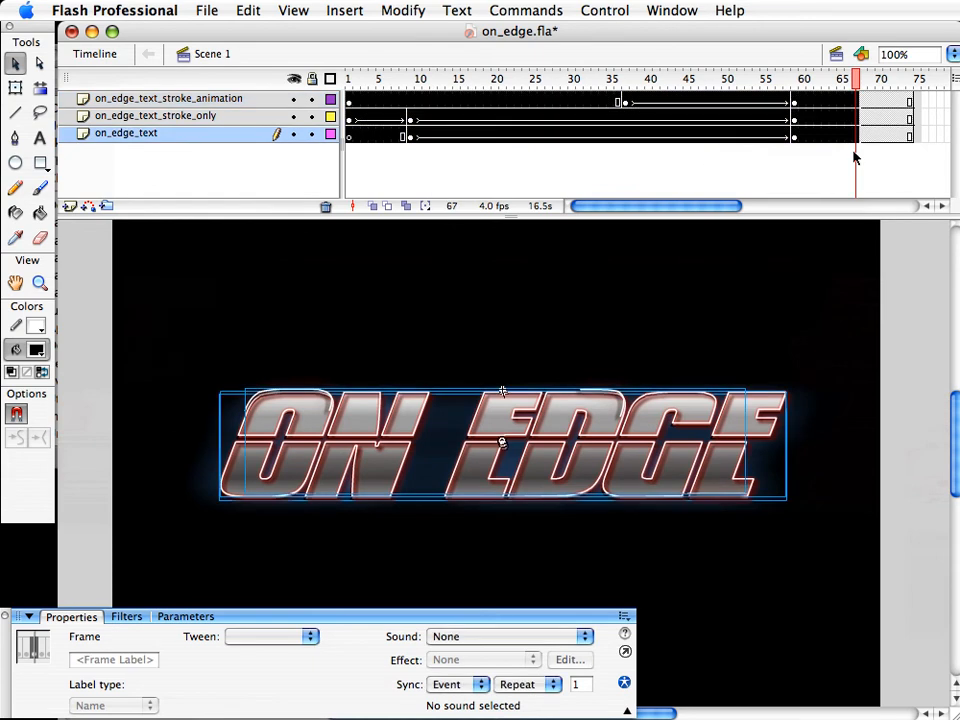
pyautogui.rightClick(627, 130)
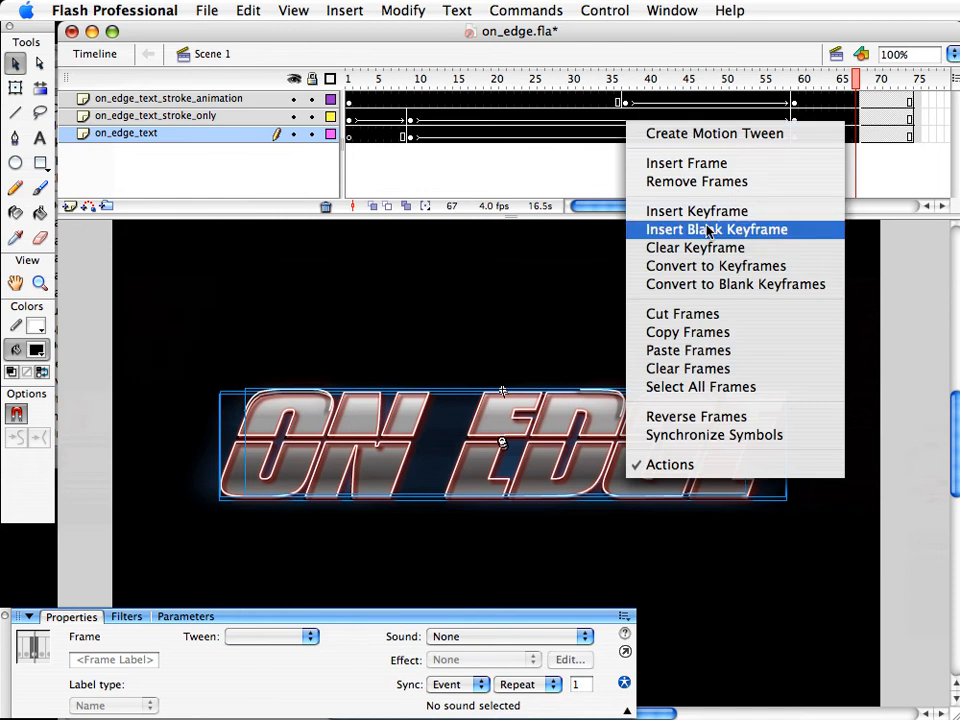
pyautogui.click(689, 333)
pyautogui.press('super+s')
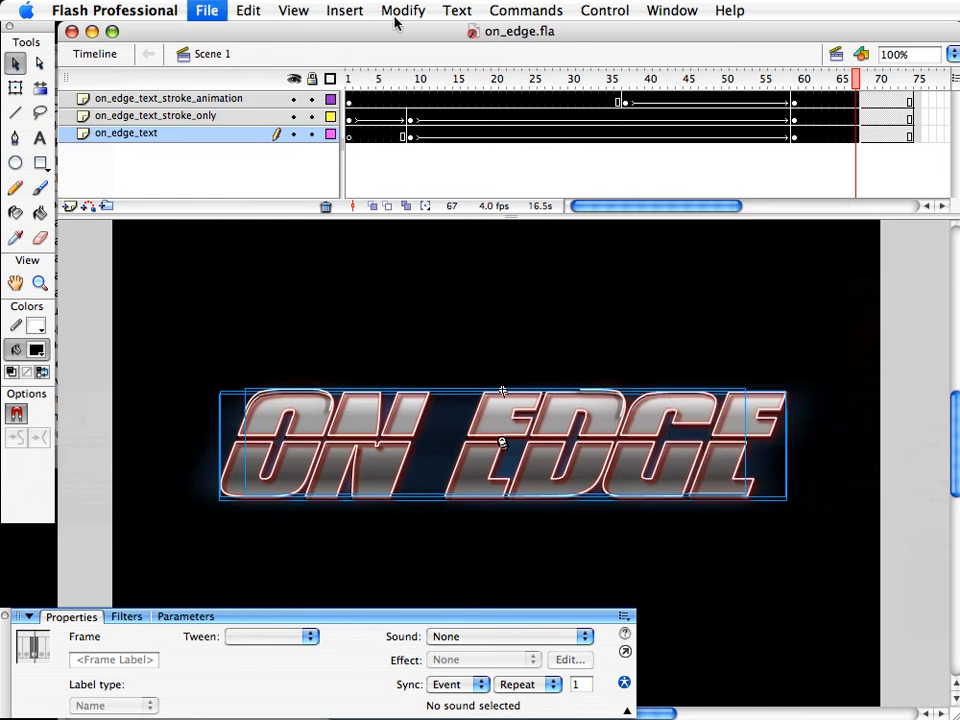
# Create a new movie clip symbol named on_edge_text_animation
pyautogui.click(331, 8)
pyautogui.click(350, 36)
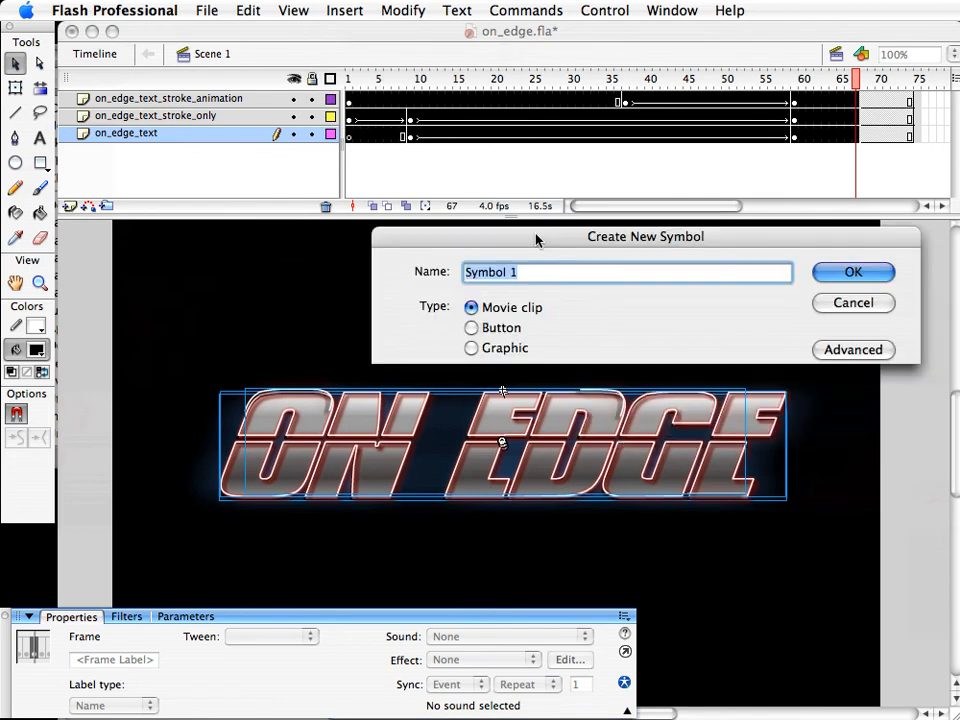
pyautogui.write('on_edge_')
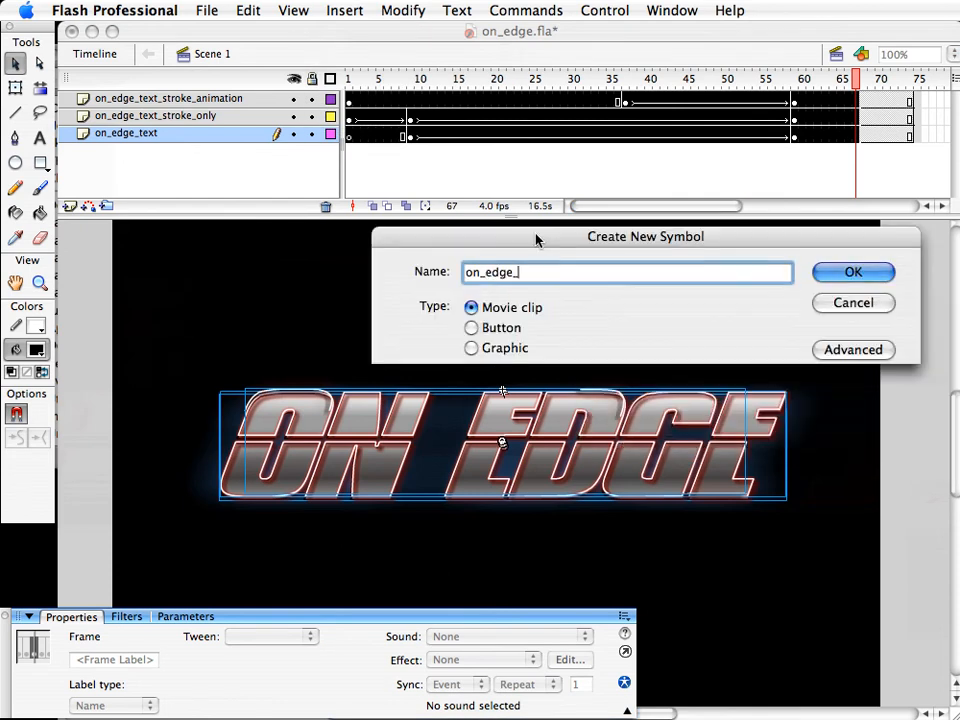
pyautogui.write('text_animation')
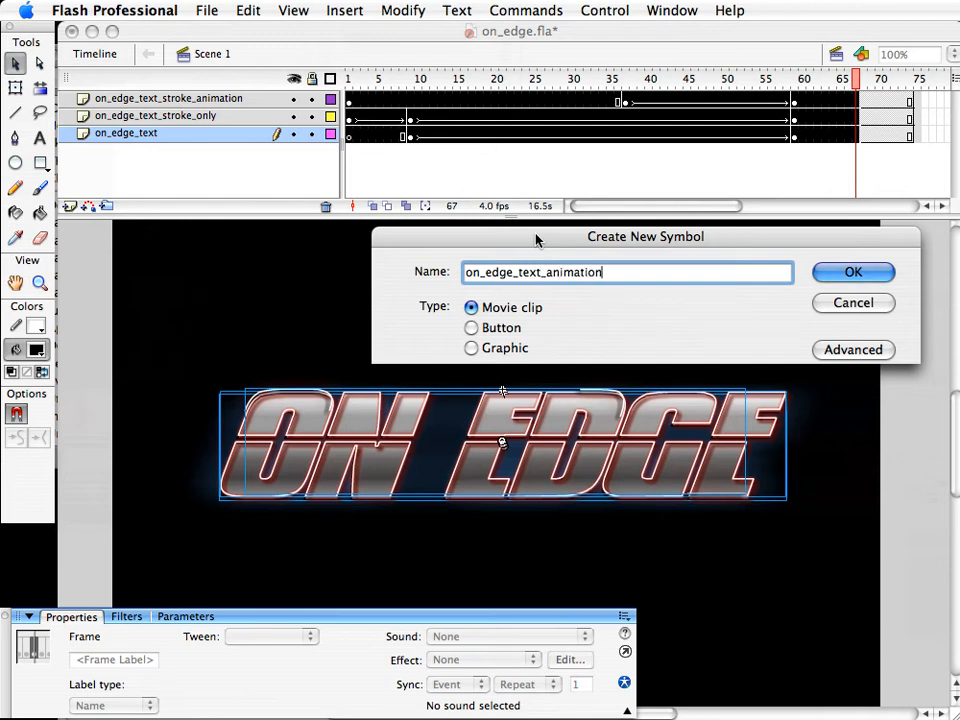
pyautogui.press('Return')
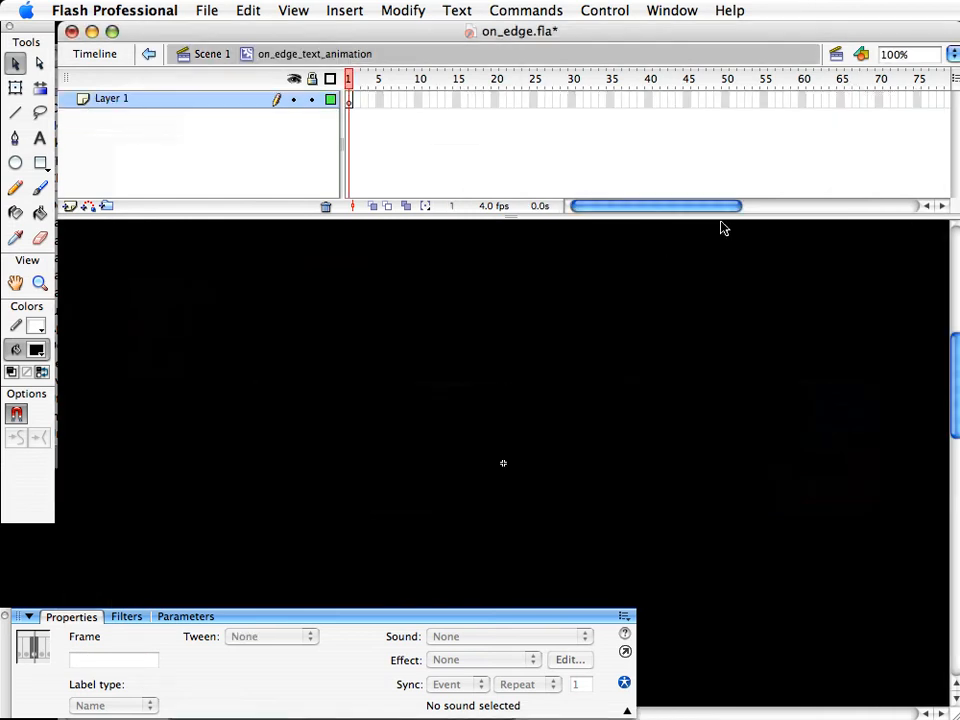
# Paste the copied frames at frame 1 of the new movie clip's Layer 1 and preview the animation
pyautogui.click(730, 8)
pyautogui.moveTo(686, 5)
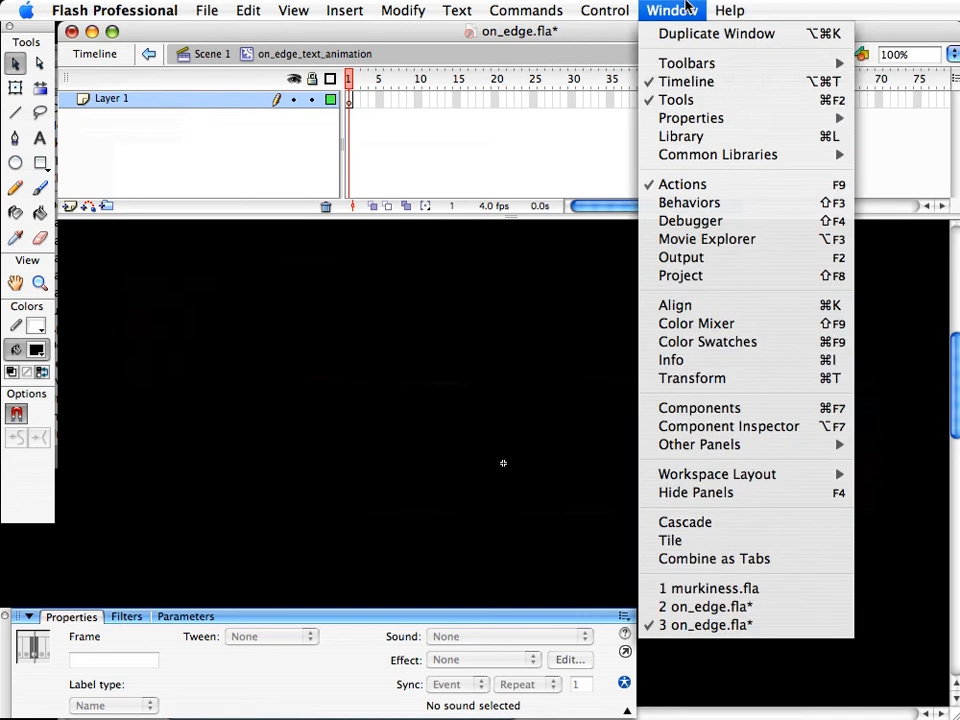
pyautogui.click(355, 100)
pyautogui.click(350, 100)
pyautogui.rightClick(350, 100)
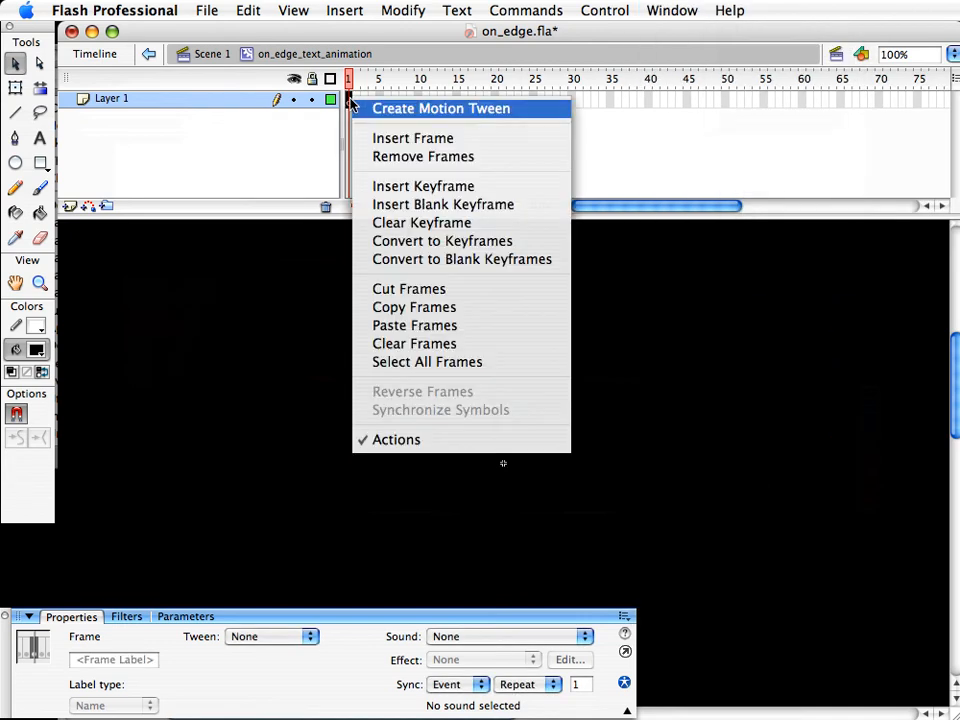
pyautogui.click(444, 326)
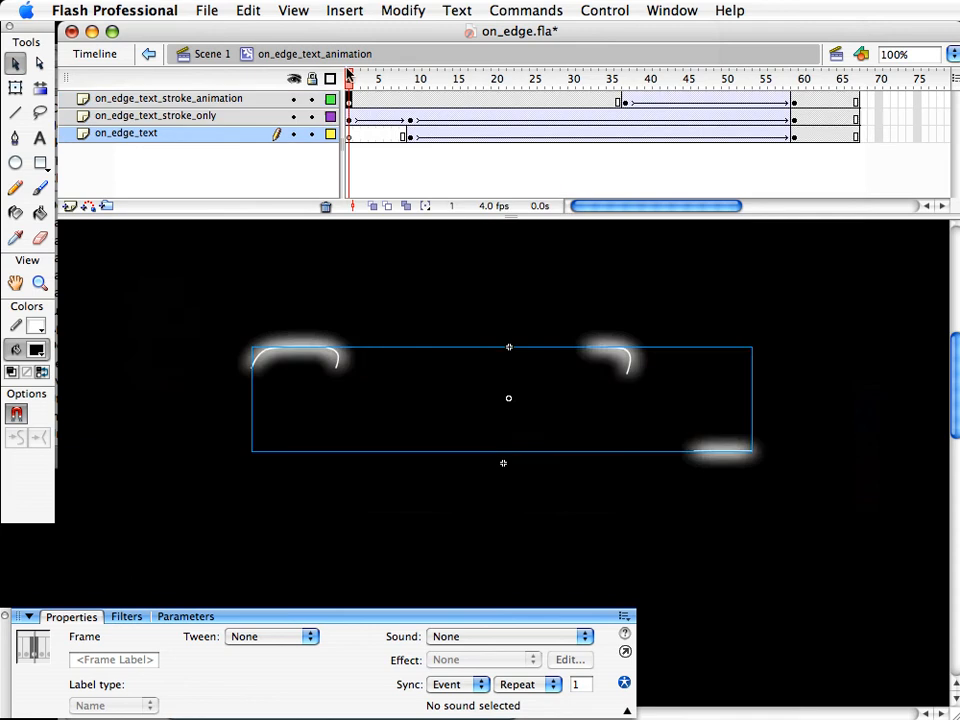
pyautogui.click(418, 79)
pyautogui.moveTo(446, 88); pyautogui.dragTo(809, 130)
# Add a new layer above on_edge_text_stroke_animation and name it actions
pyautogui.click(84, 101)
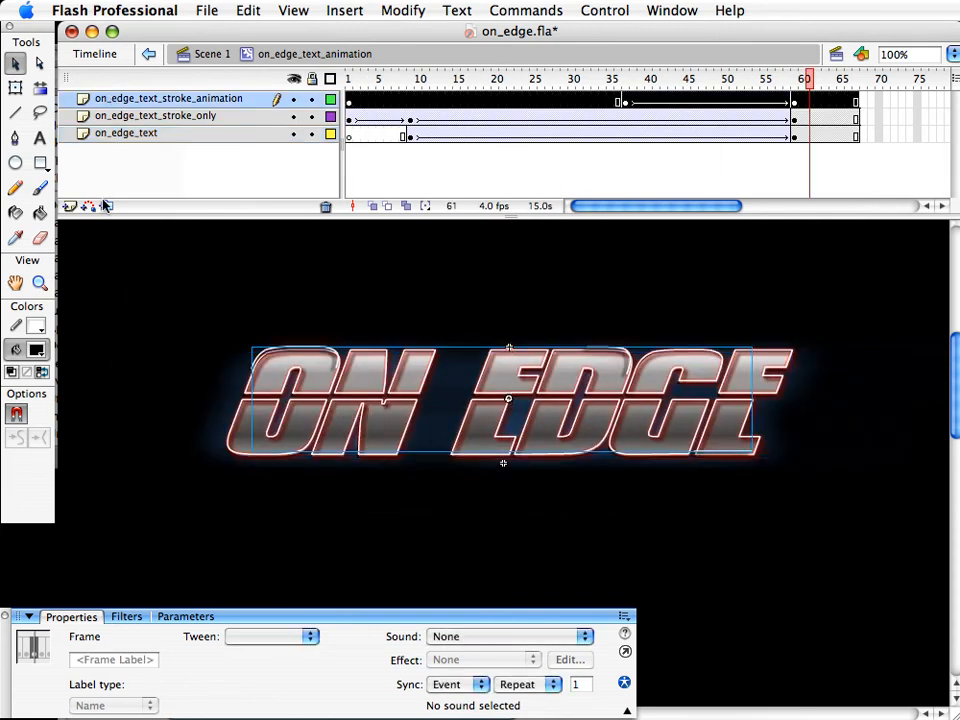
pyautogui.click(69, 206)
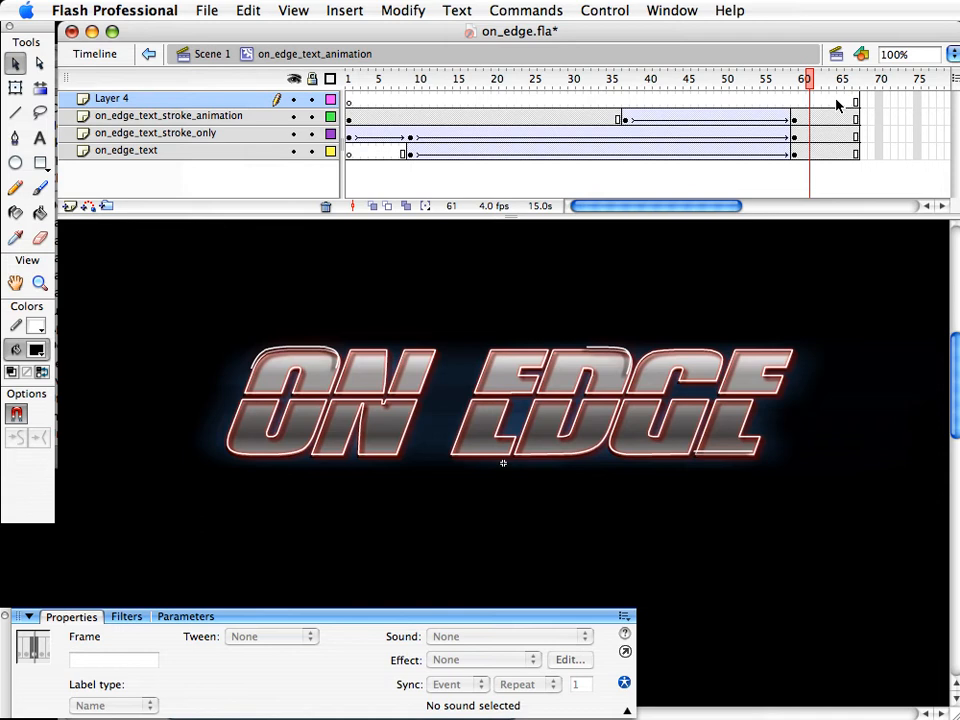
pyautogui.click(128, 99)
pyautogui.doubleClick(128, 99)
pyautogui.write('adtio')
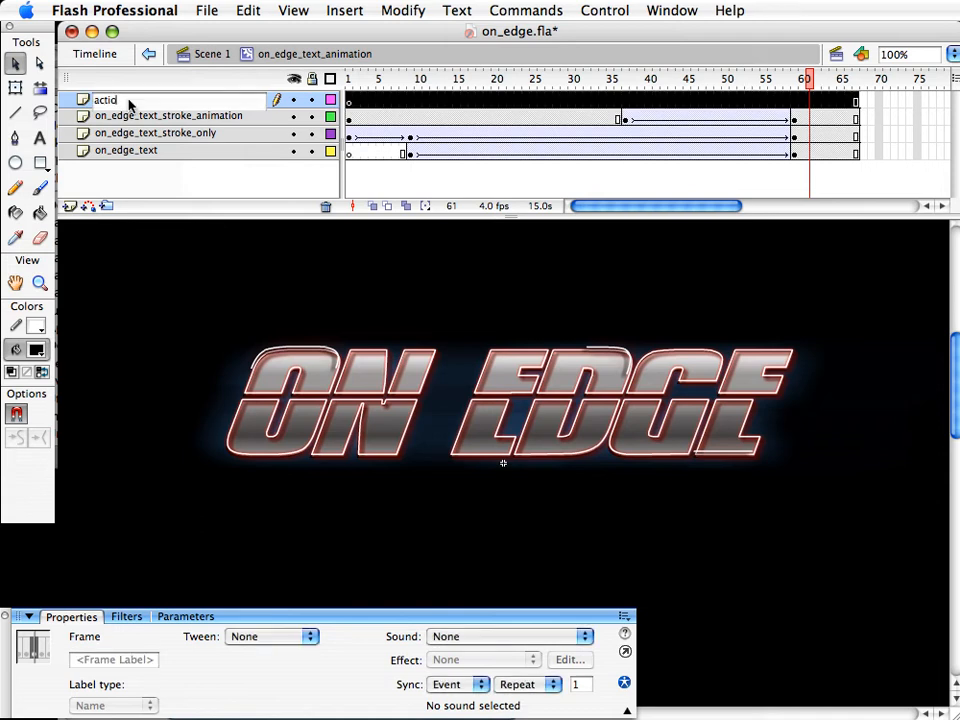
pyautogui.write('ns')
pyautogui.press('Return')
# Insert a blank keyframe at frame 65 of the actions layer and give it the script stop();
pyautogui.click(841, 101)
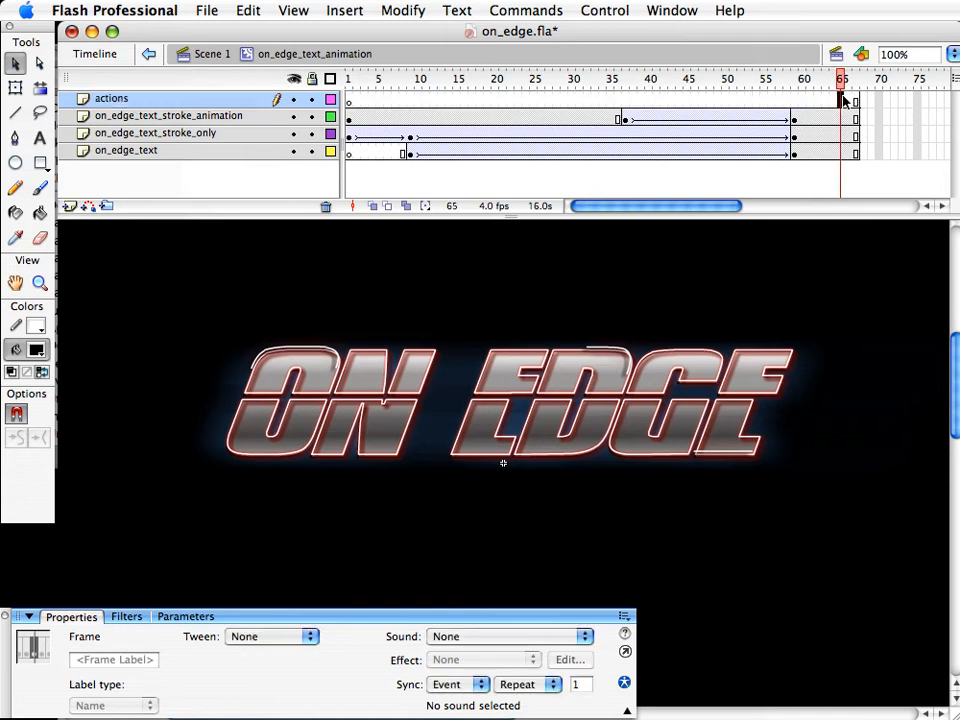
pyautogui.press('F7')
pyautogui.press('F9')
pyautogui.write('s')
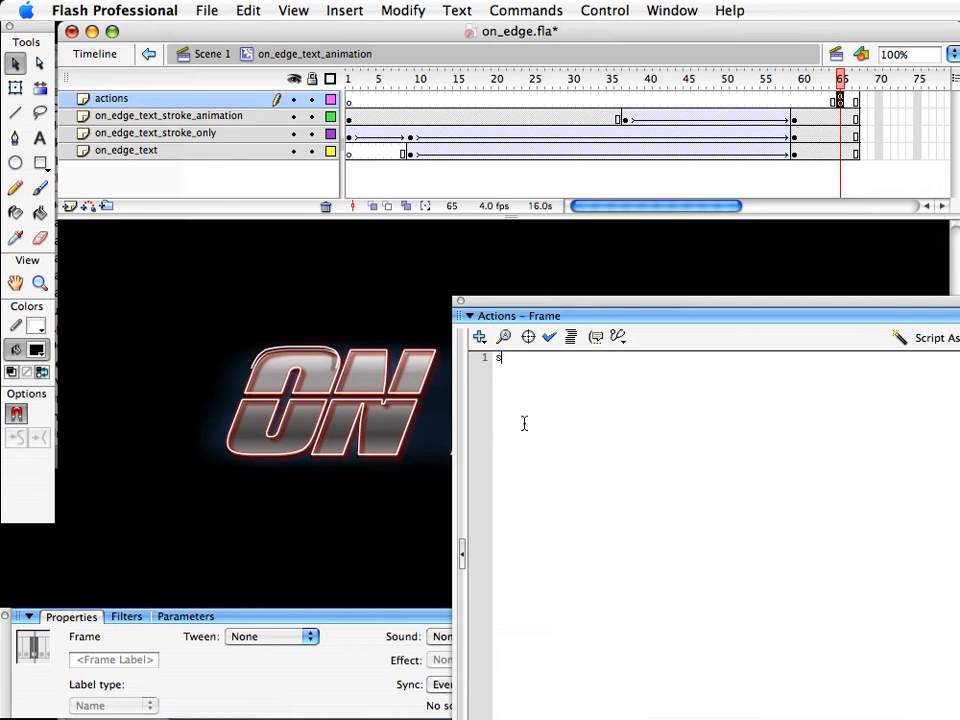
pyautogui.write('top();')
pyautogui.moveTo(469, 302); pyautogui.dragTo(519, 313)
pyautogui.press('F9')
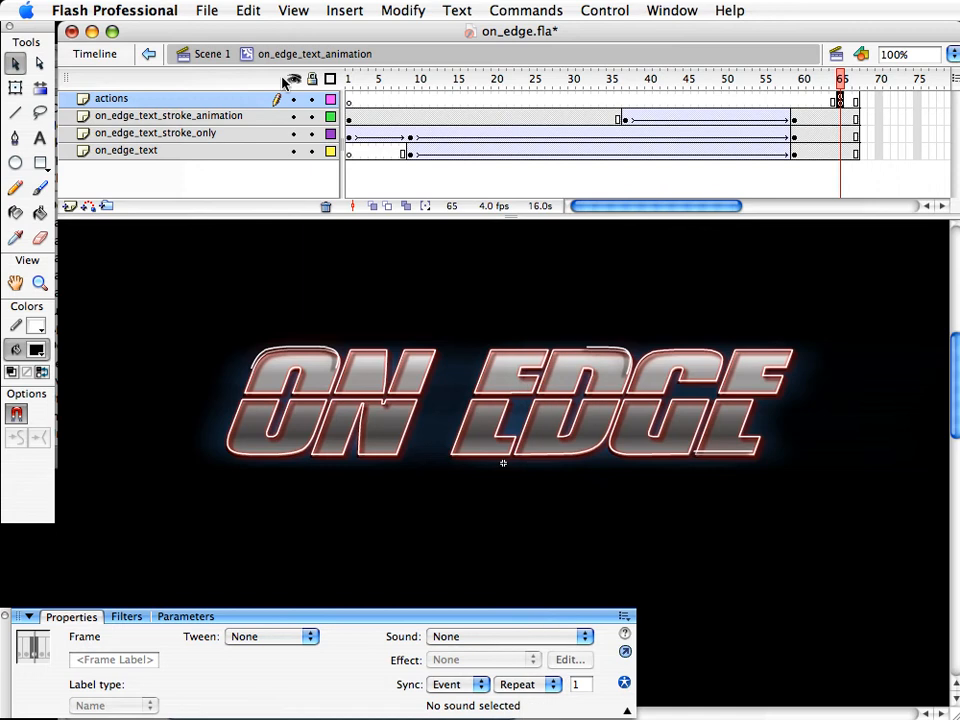
# Return to Scene 1 and add a layer above on_edge_text_stroke_animation named on Edge text animation
pyautogui.click(228, 60)
pyautogui.click(131, 100)
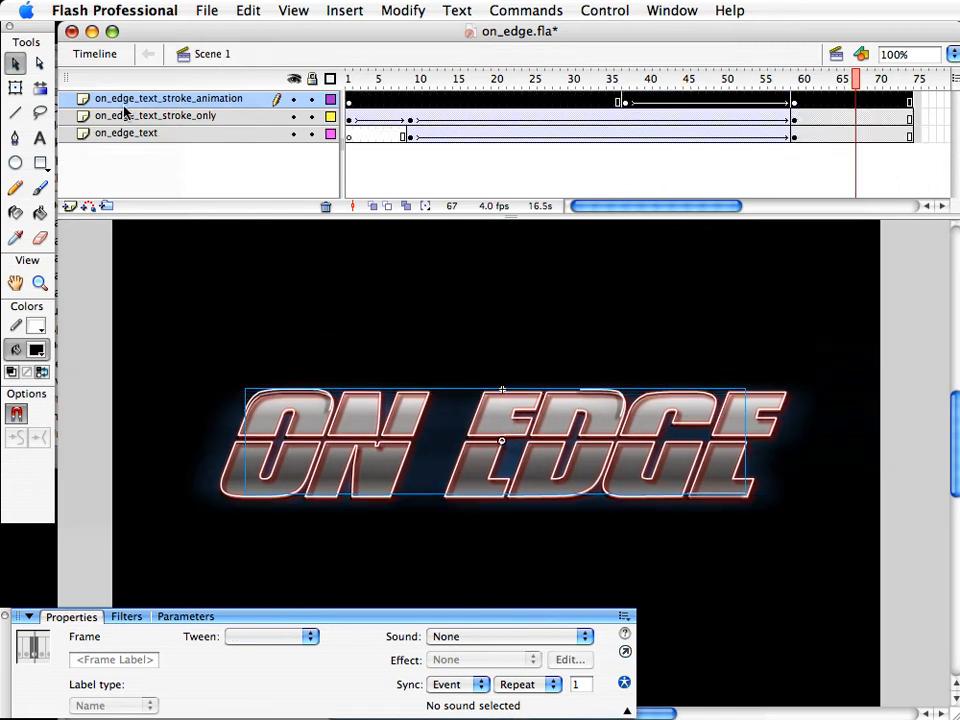
pyautogui.click(70, 206)
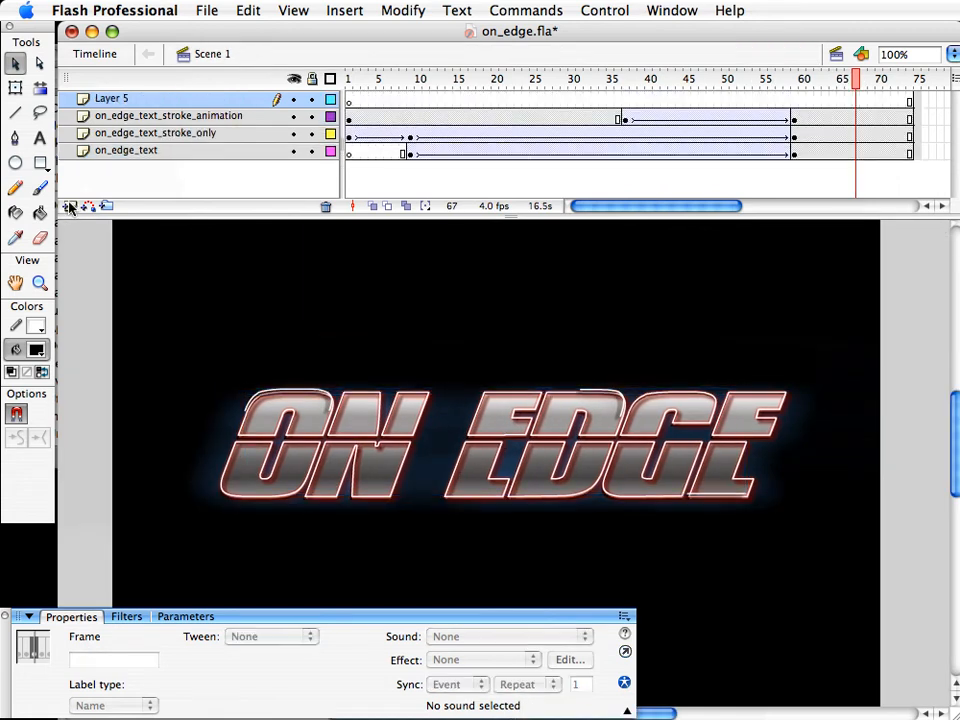
pyautogui.doubleClick(131, 100)
pyautogui.write('on Edge text animation')
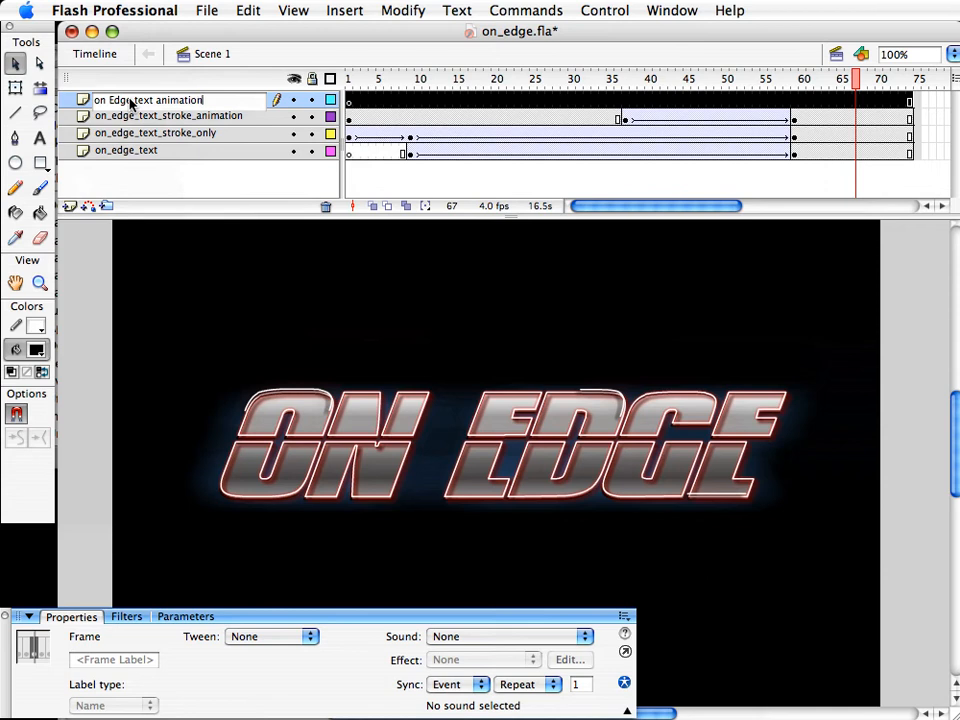
pyautogui.press('Return')
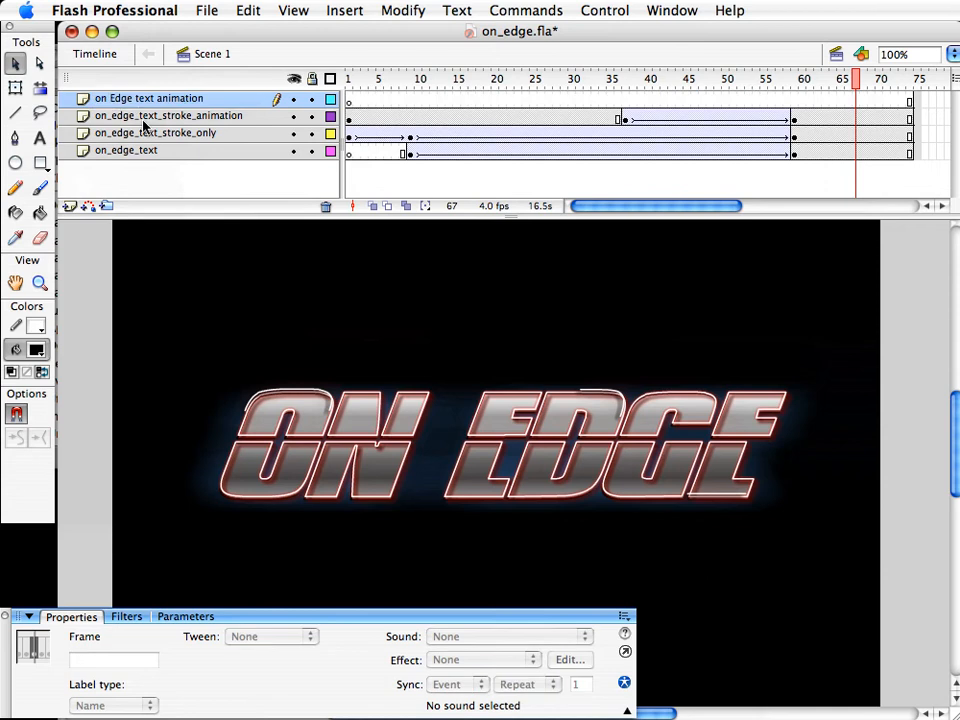
# Delete the layers on_edge_text_stroke_animation, on_edge_text_stroke_only and on_edge_text from Scene 1
pyautogui.click(128, 118)
pyautogui.keyDown('shift'); pyautogui.click(130, 154); pyautogui.keyUp('shift')
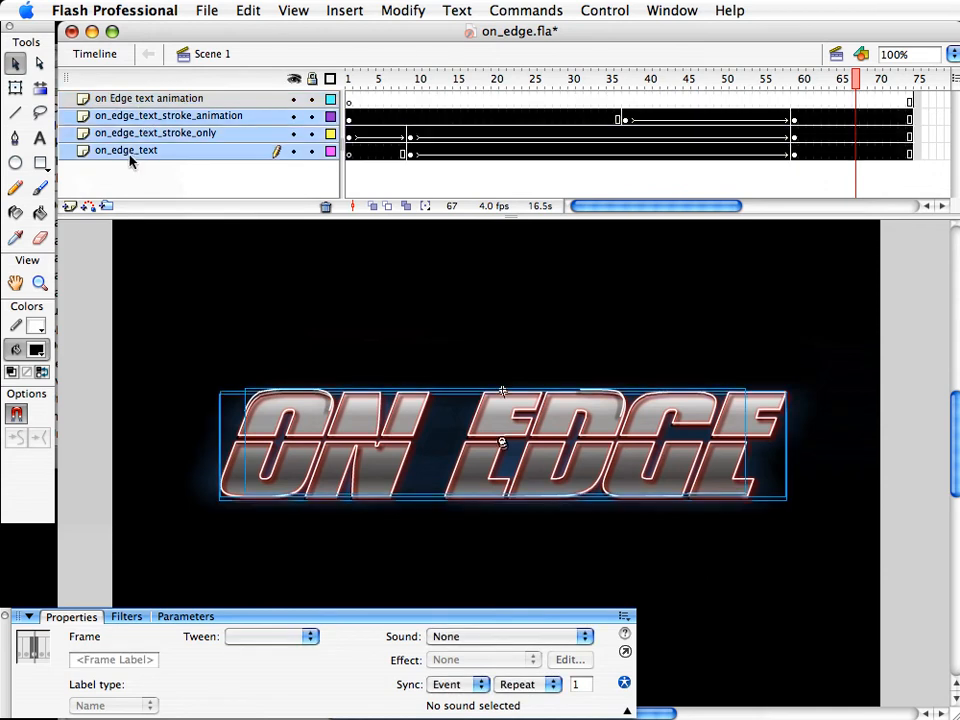
pyautogui.click(325, 206)
# Place the on_edge_text_animation movie clip from the library on frame 1, positioned at about X -81, Y 136
pyautogui.click(349, 101)
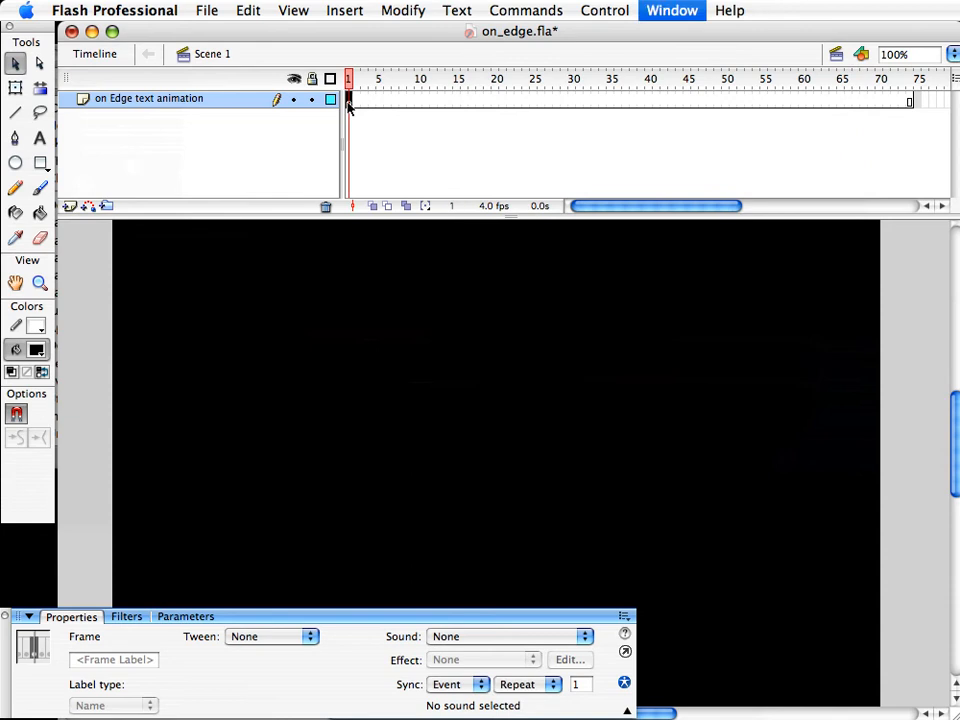
pyautogui.press('super+l')
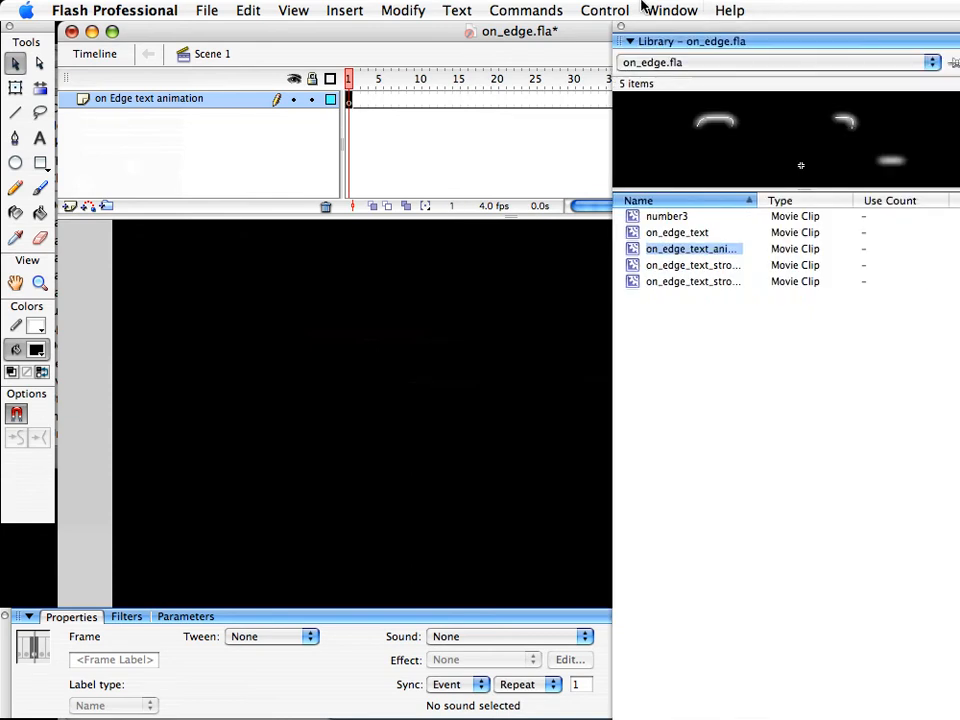
pyautogui.moveTo(796, 199); pyautogui.dragTo(917, 193)
pyautogui.moveTo(770, 249); pyautogui.dragTo(458, 393)
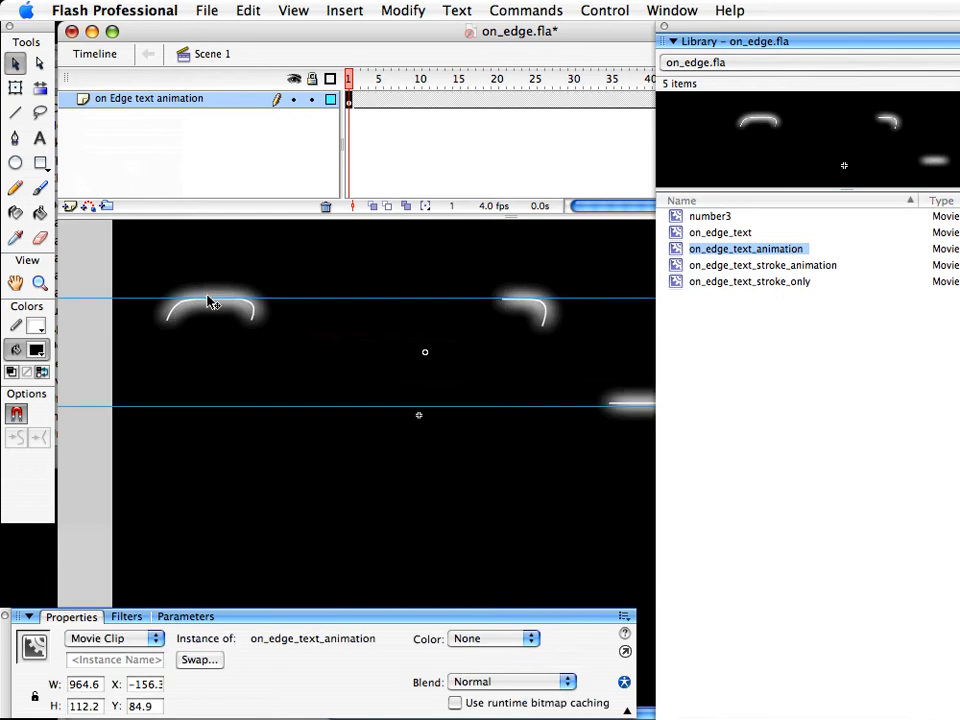
pyautogui.moveTo(688, 27); pyautogui.dragTo(959, 58)
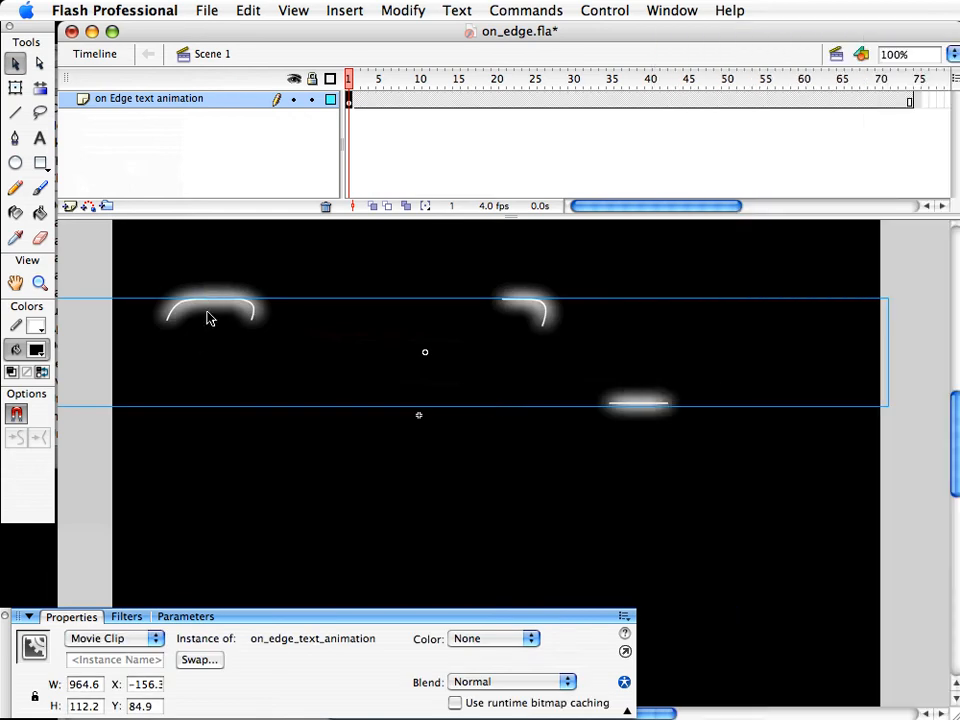
pyautogui.moveTo(228, 313); pyautogui.dragTo(289, 357)
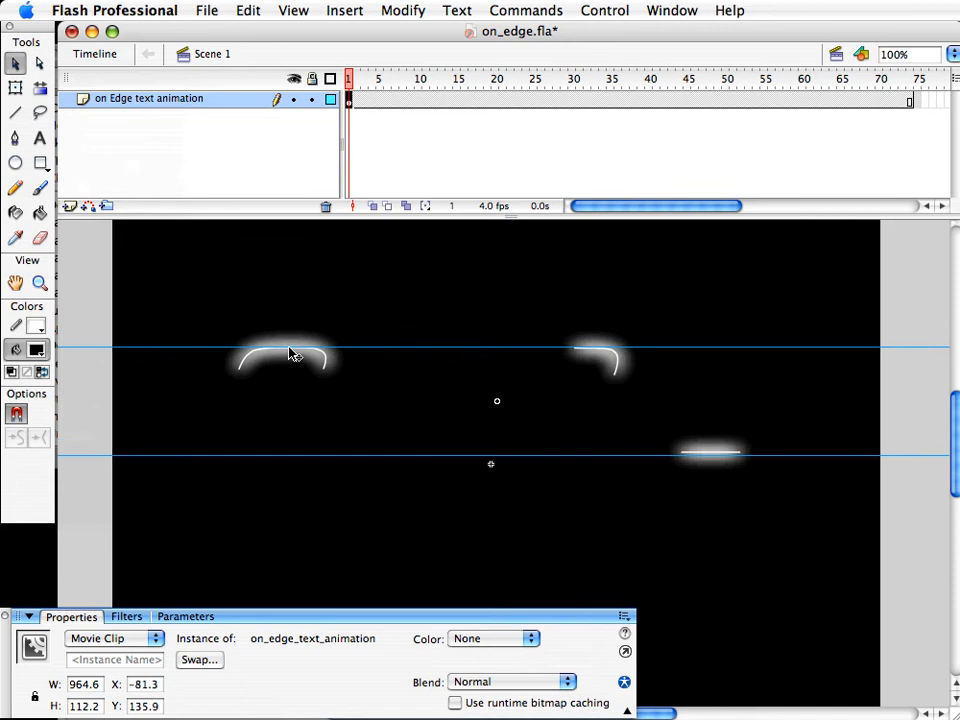
# Inside the nested on_edge_text_stroke_animation clip, shift all of Layer 1's keyframes one frame later, starting at frame 2
pyautogui.doubleClick(290, 355)
pyautogui.click(349, 118)
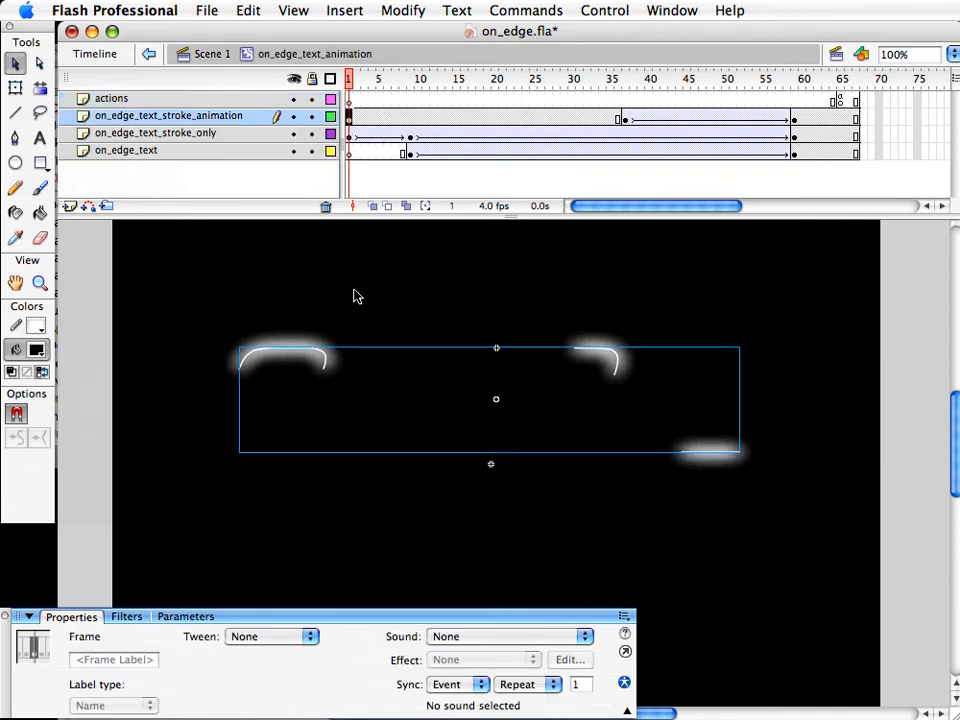
pyautogui.doubleClick(297, 352)
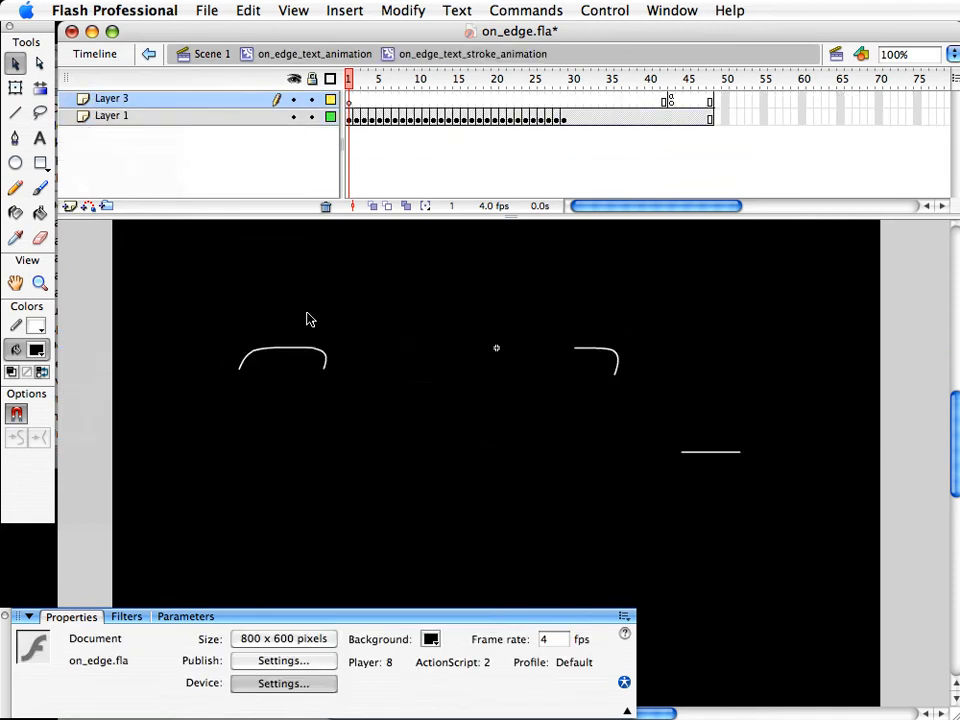
pyautogui.moveTo(348, 118); pyautogui.dragTo(548, 125)
pyautogui.moveTo(454, 119); pyautogui.dragTo(462, 121)
pyautogui.click(457, 147)
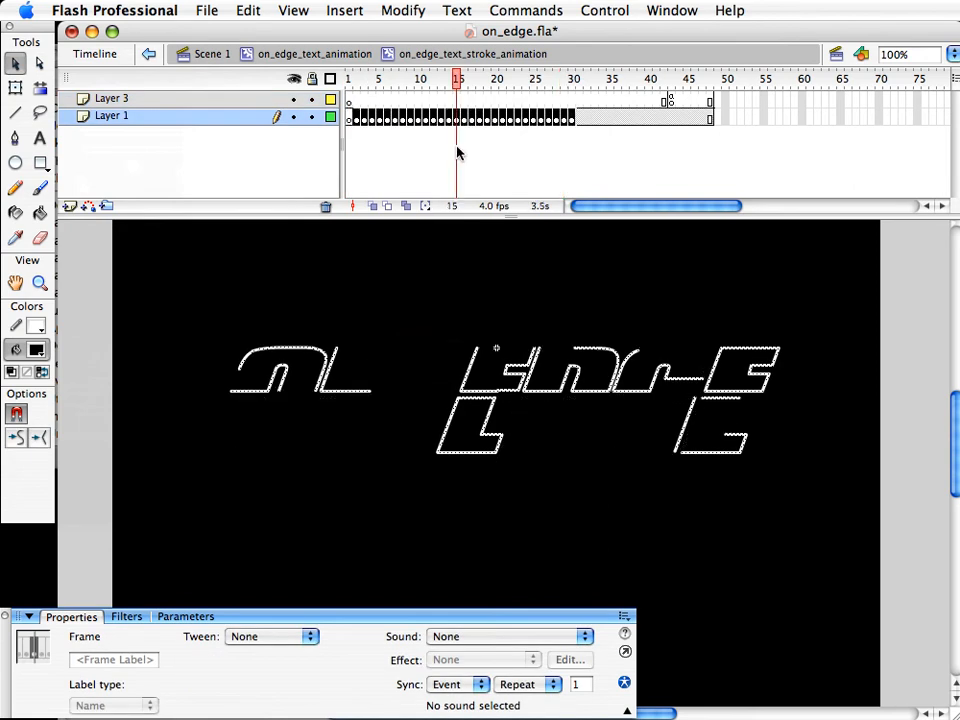
# Copy Layer 1's complete outline keyframe from frame 30 to frame 1 and return to Scene 1
pyautogui.click(575, 119)
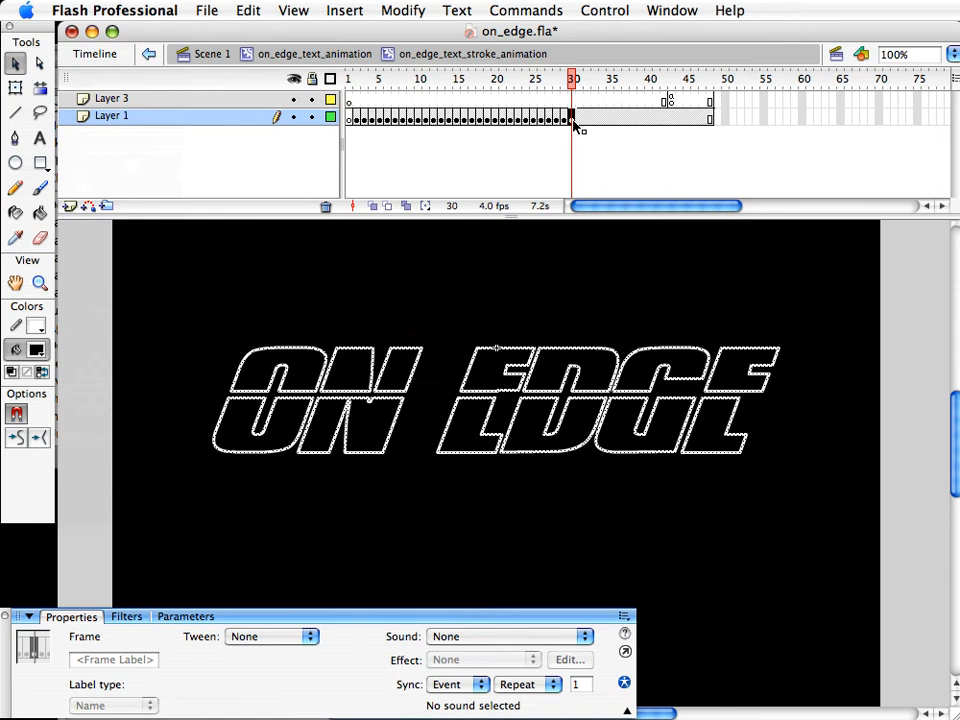
pyautogui.click(350, 117)
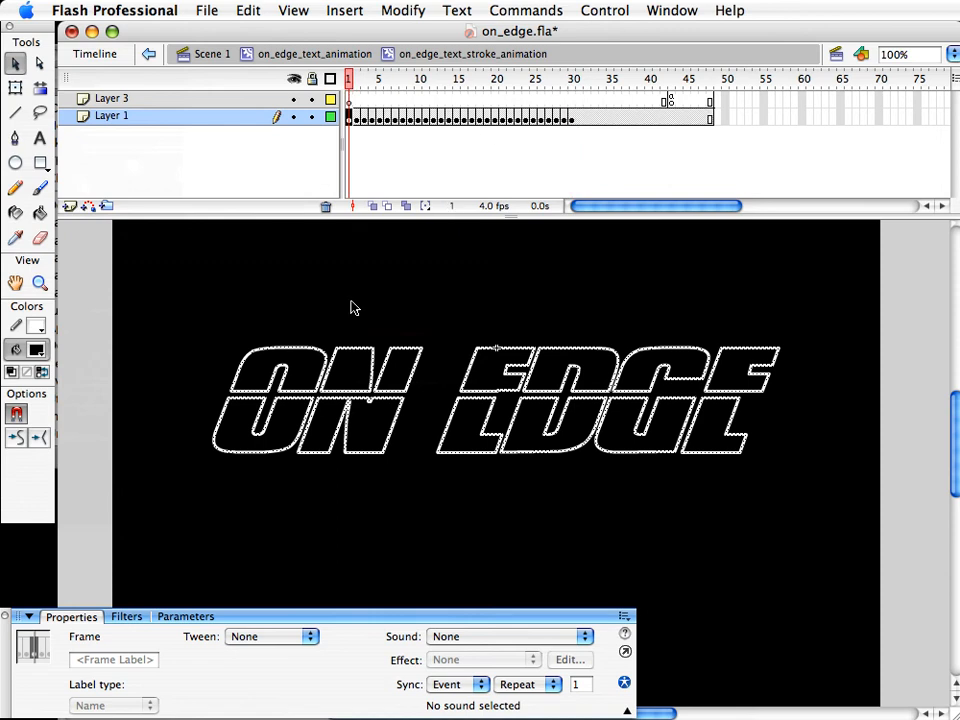
pyautogui.click(356, 133)
pyautogui.click(350, 100)
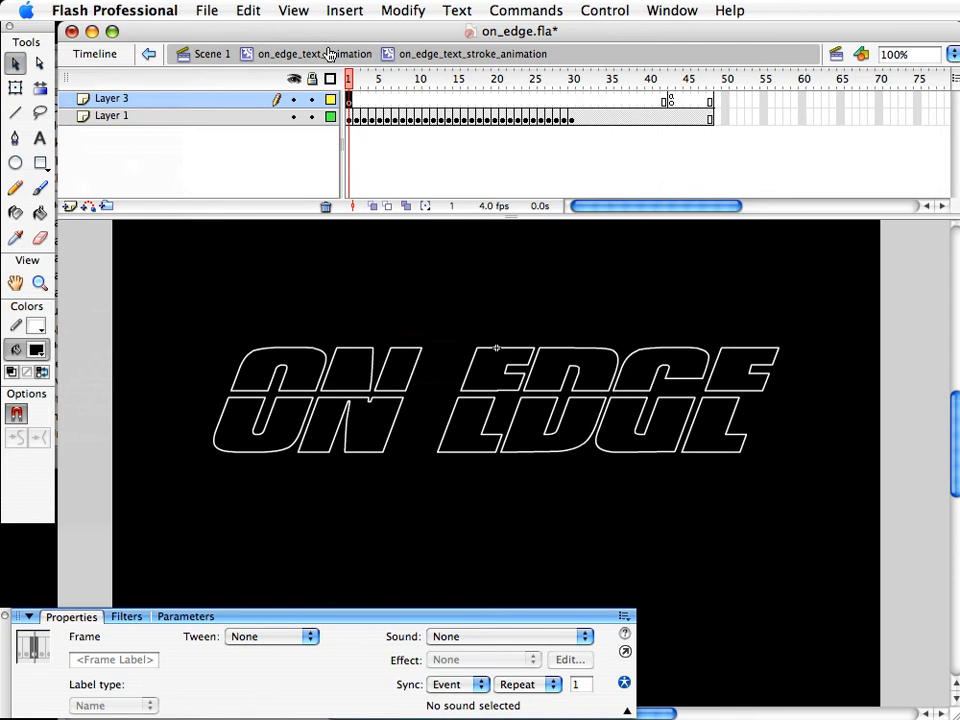
pyautogui.click(268, 53)
pyautogui.click(207, 54)
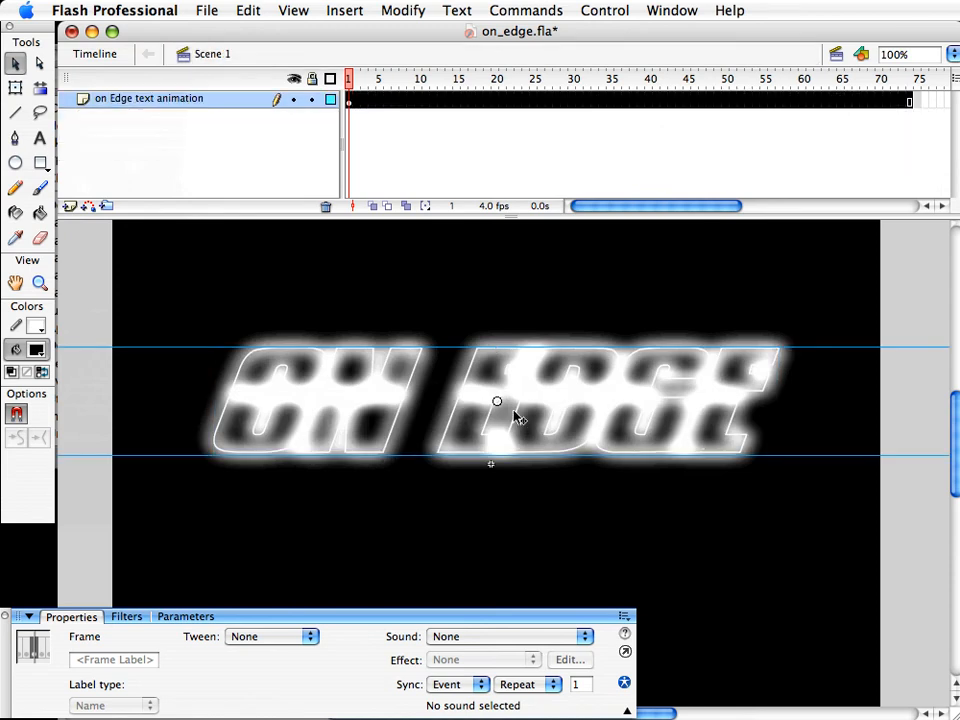
# Reopen the on_edge_text_stroke_animation clip and add the script gotoAndPlay(2); to frame 1 of Layer 3
pyautogui.doubleClick(576, 453)
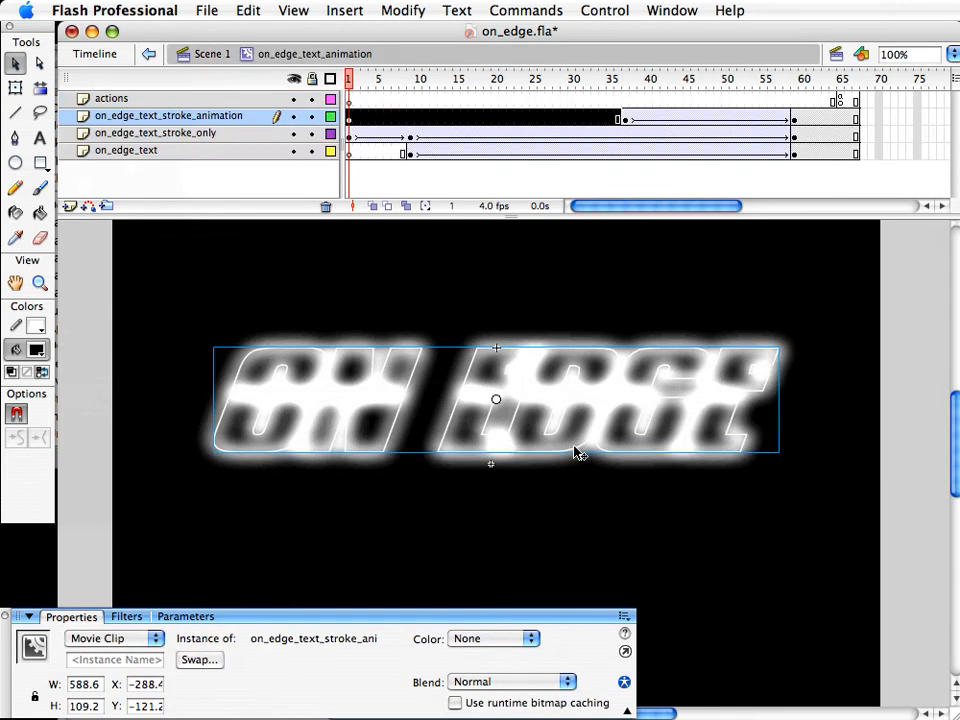
pyautogui.doubleClick(576, 453)
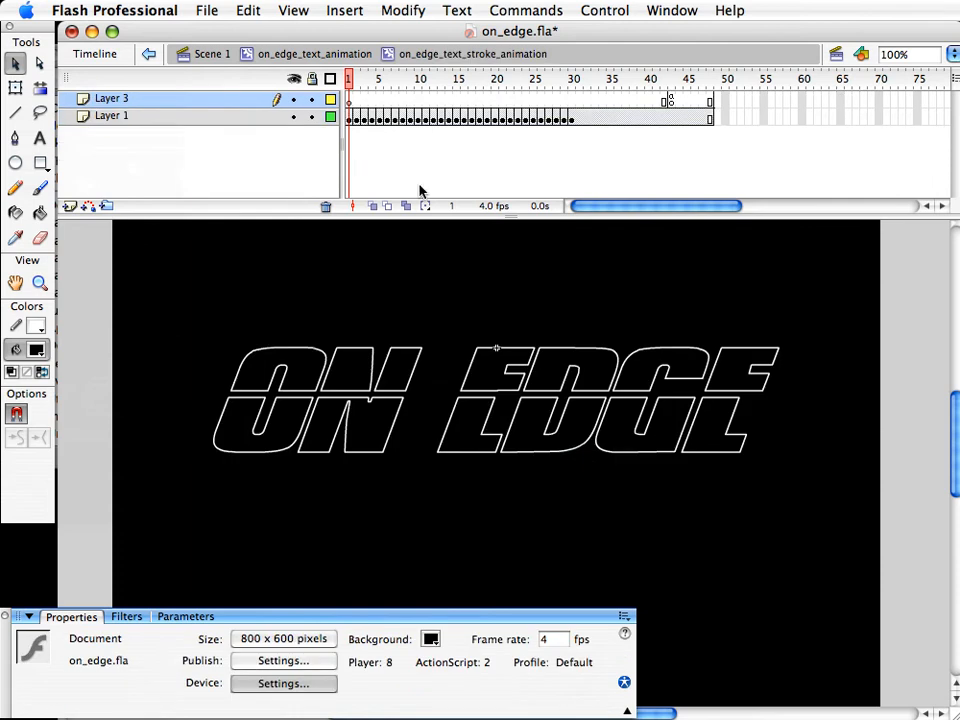
pyautogui.click(349, 101)
pyautogui.press('F9')
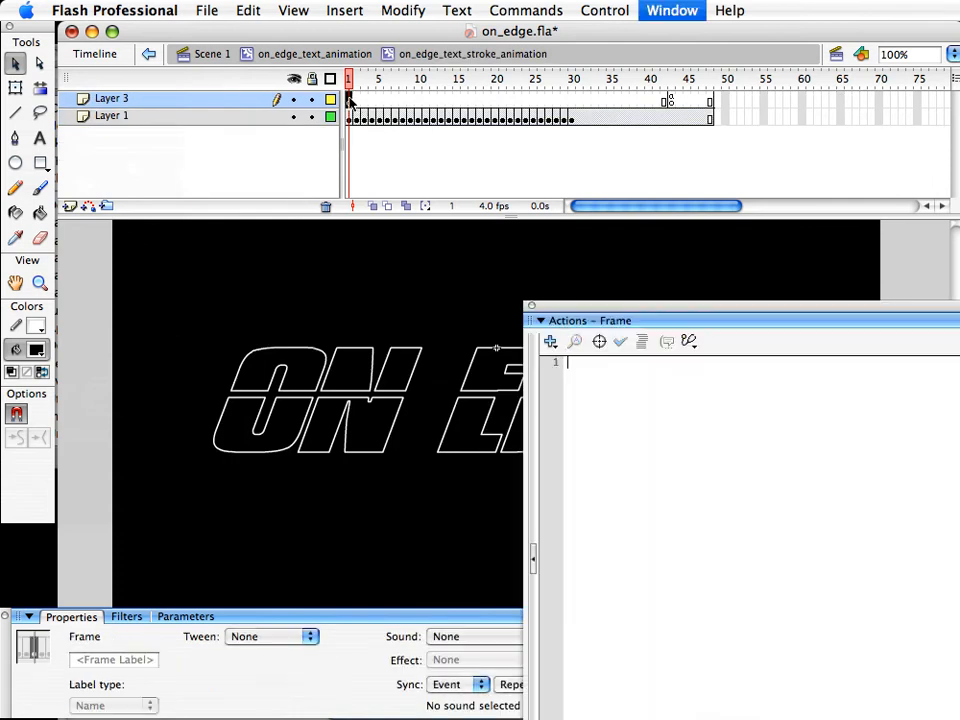
pyautogui.write('gpo')
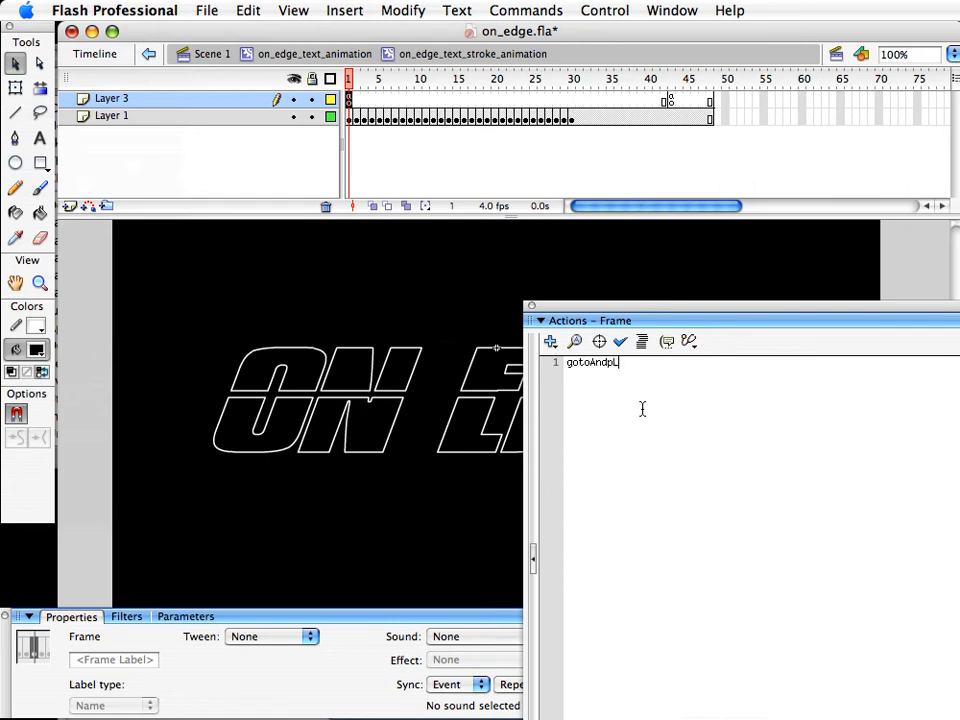
pyautogui.write('oAndPlay(')
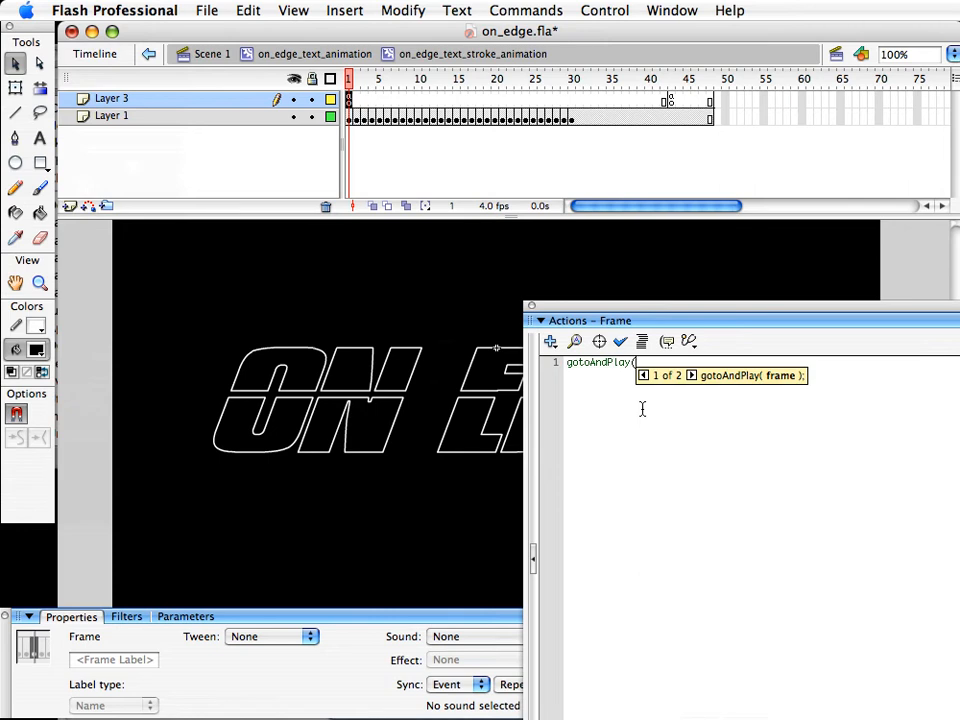
pyautogui.write('2);')
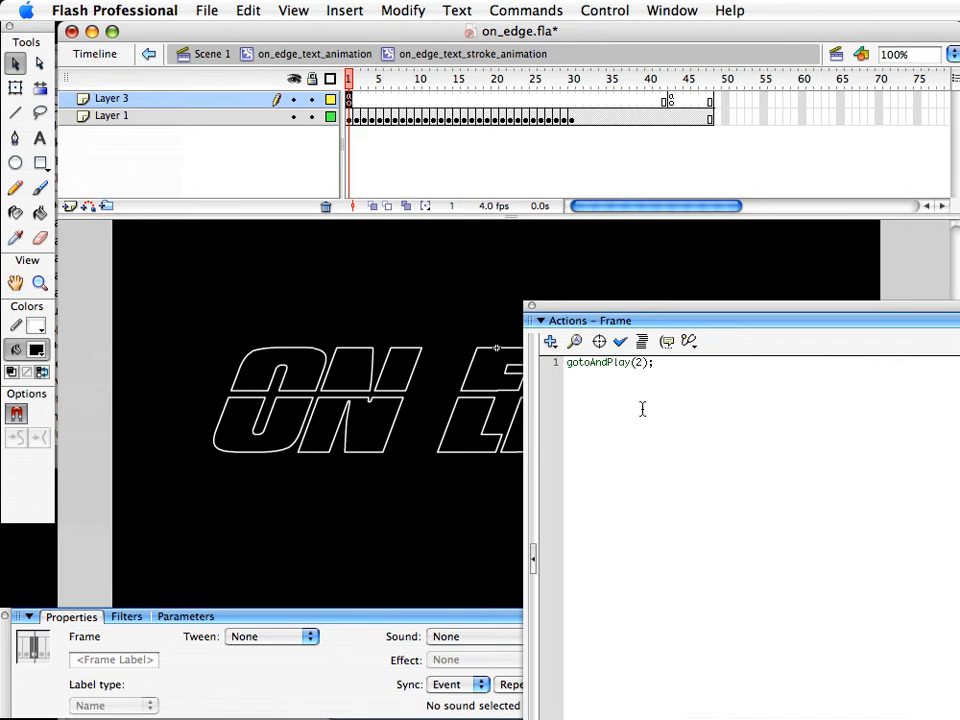
# Test the movie to check the logo animation, and close the preview and the script editor
pyautogui.press('super+Return')
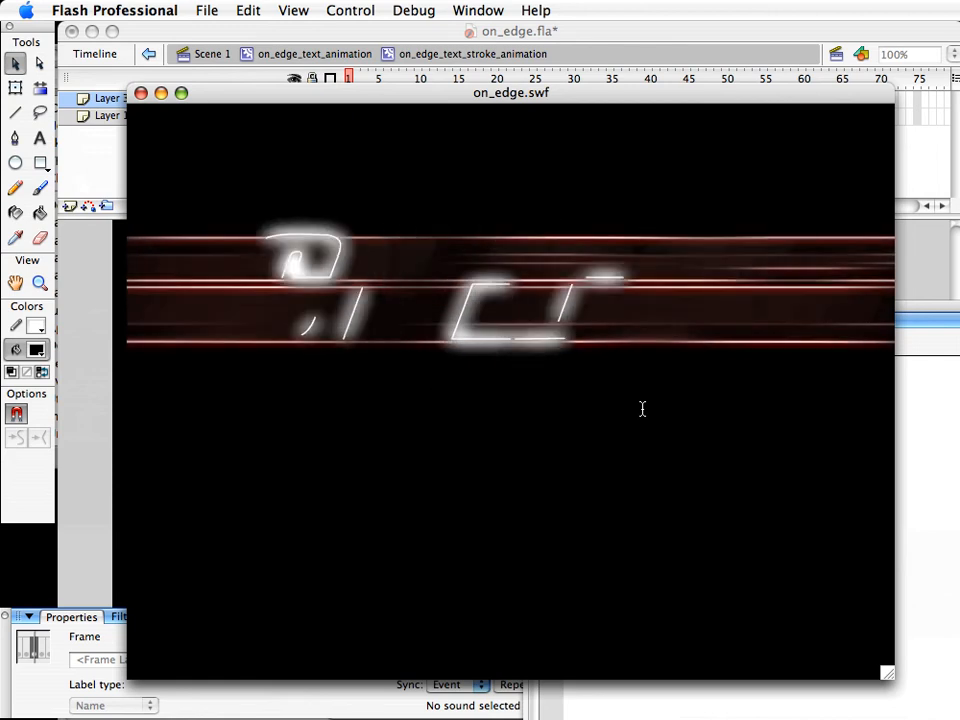
pyautogui.press('super+w')
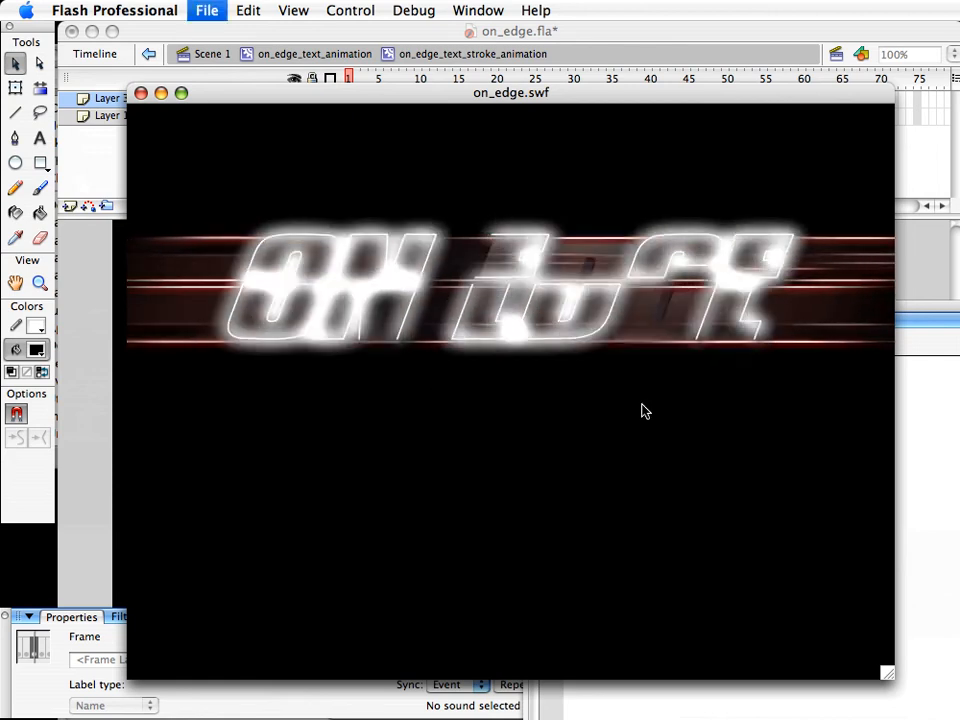
pyautogui.click(532, 306)
pyautogui.click(581, 304)
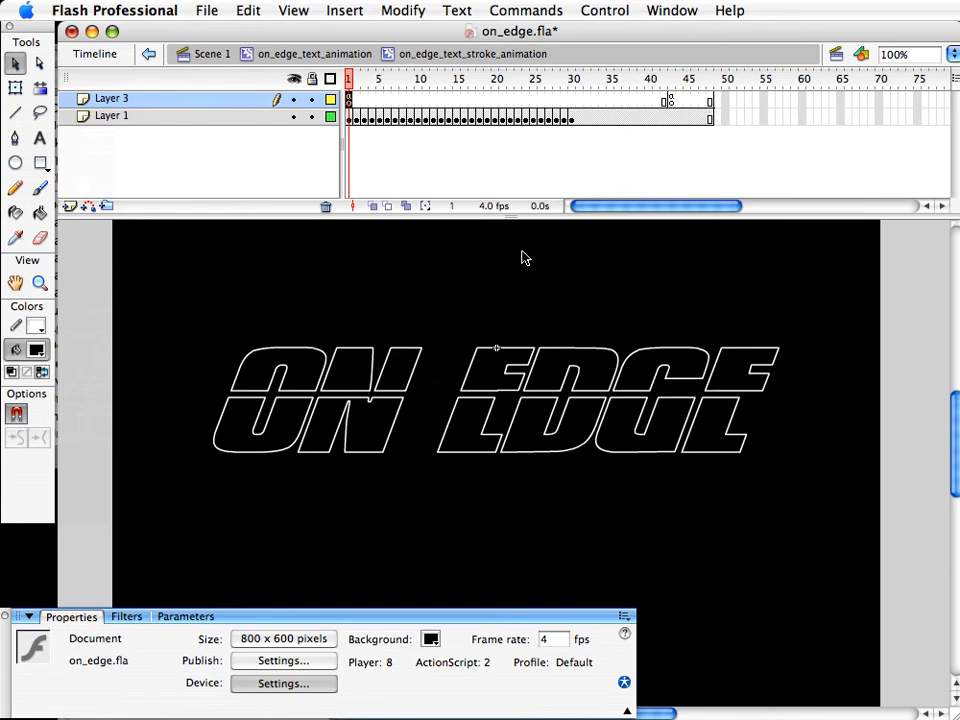
# Save the document and go back through on_edge_text_animation to Scene 1
pyautogui.press('super+s')
pyautogui.click(314, 53)
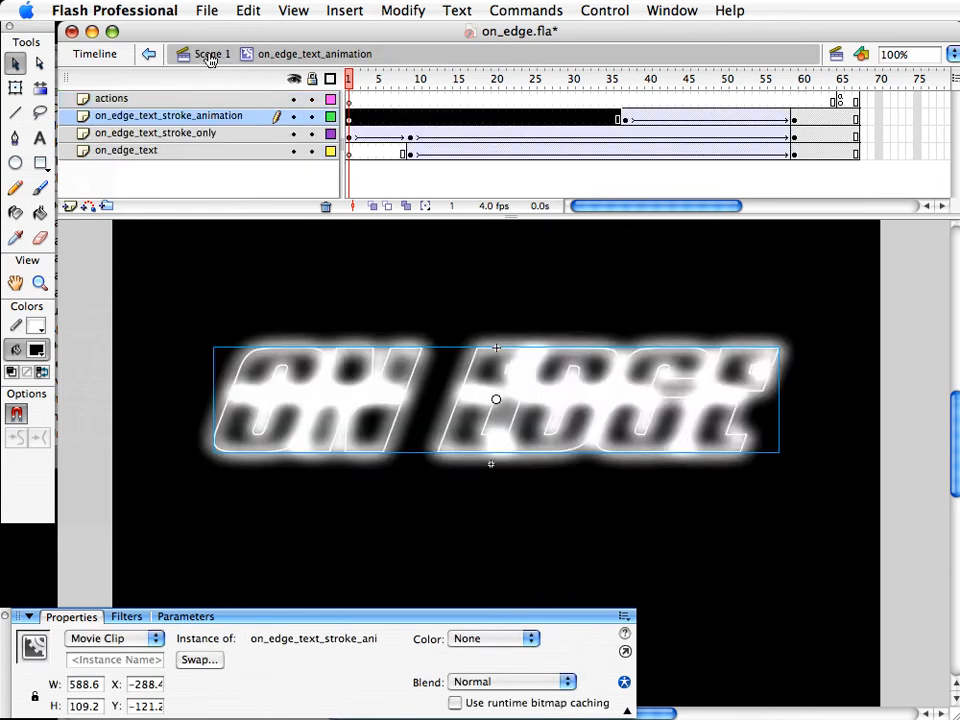
pyautogui.click(212, 53)
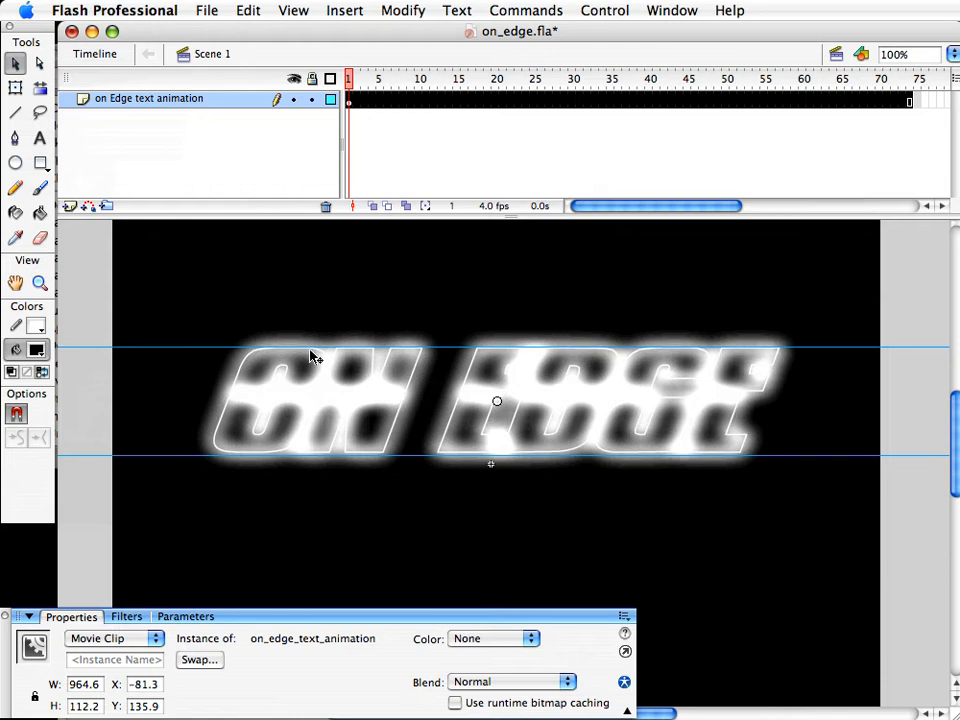
# Nudge the on_edge_text_animation instance 70 pixels toward the stage's left edge
pyautogui.hotkey('shift', 'Left')
pyautogui.hotkey('shift', 'Left')
pyautogui.hotkey('shift', 'Left')
pyautogui.hotkey('shift', 'Left')
pyautogui.hotkey('shift', 'Left')
pyautogui.hotkey('shift', 'Left')
pyautogui.hotkey('shift', 'Left')
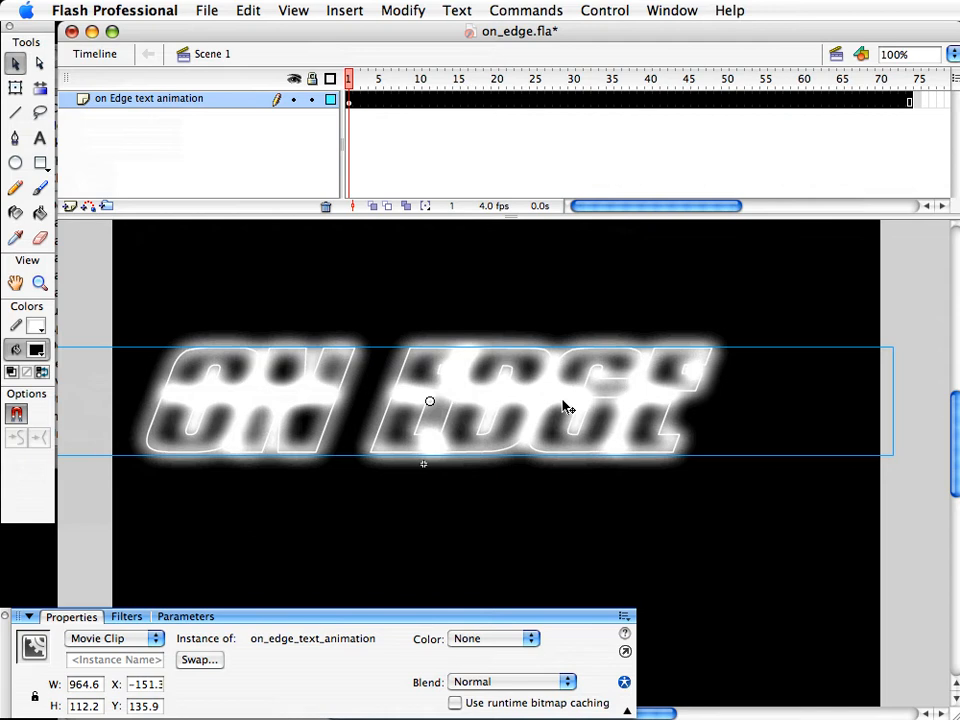
pyautogui.click(551, 152)
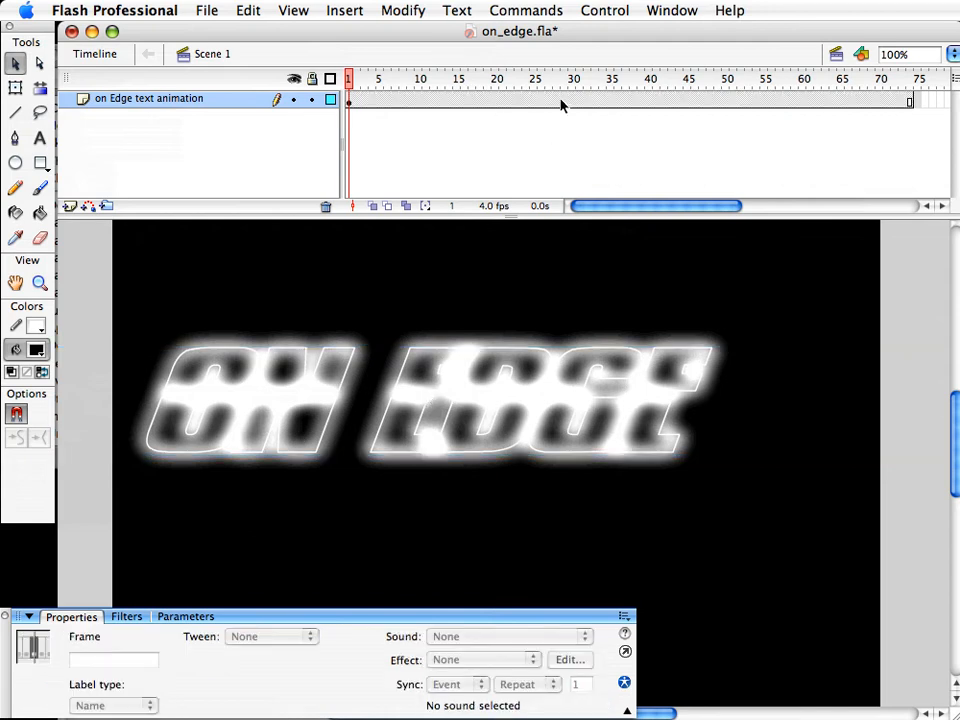
pyautogui.click(562, 101)
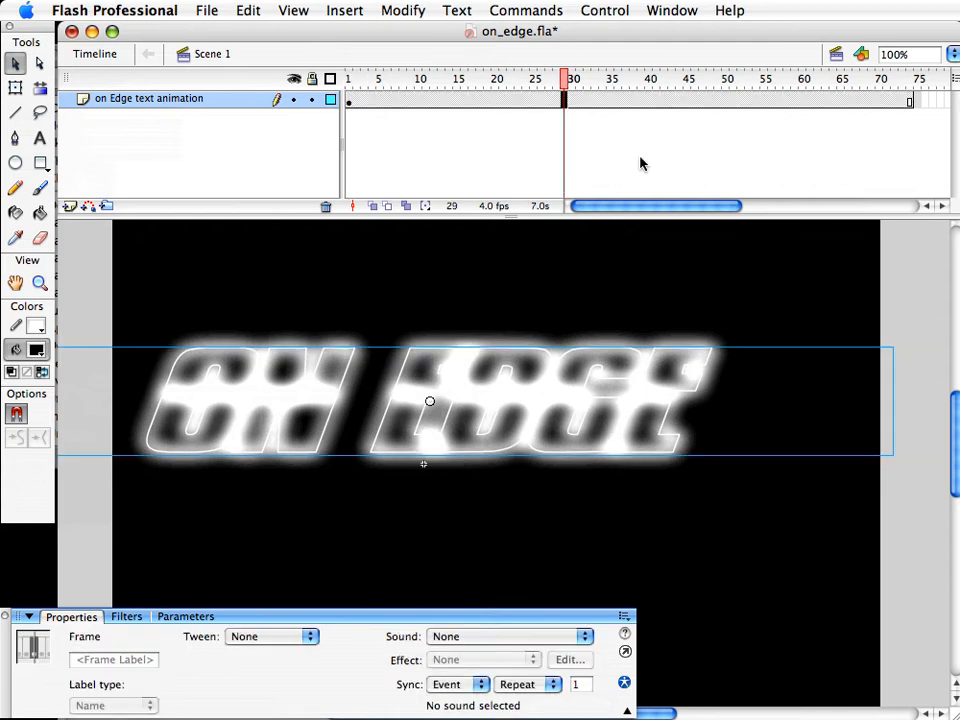
pyautogui.click(702, 101)
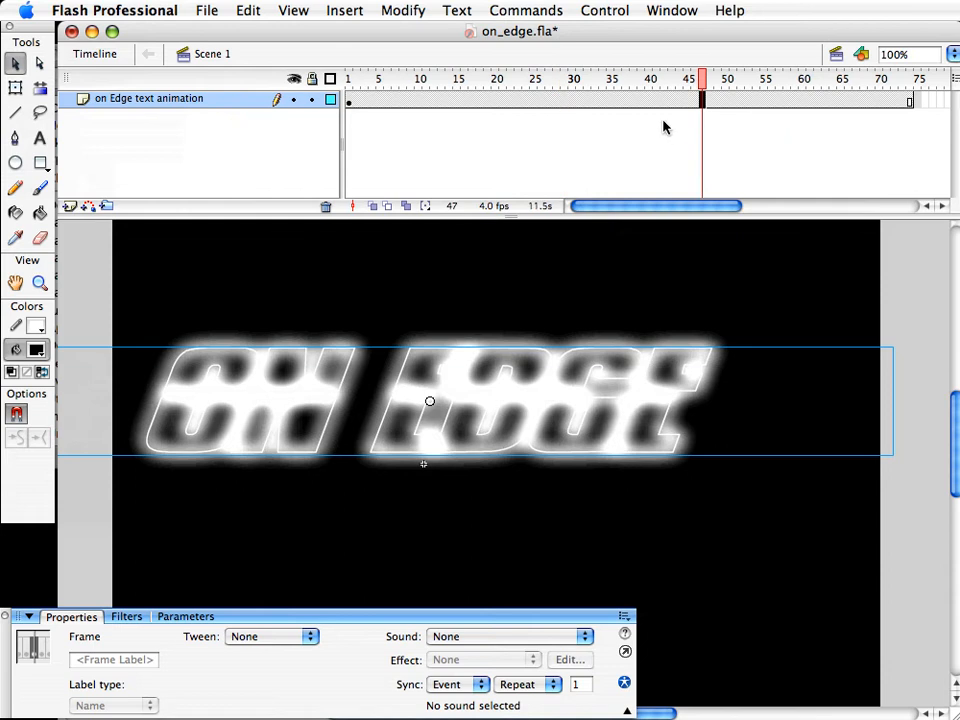
# Insert a keyframe at frame 35 of the on Edge text animation layer and create a motion tween from frame 1 to it
pyautogui.click(534, 101)
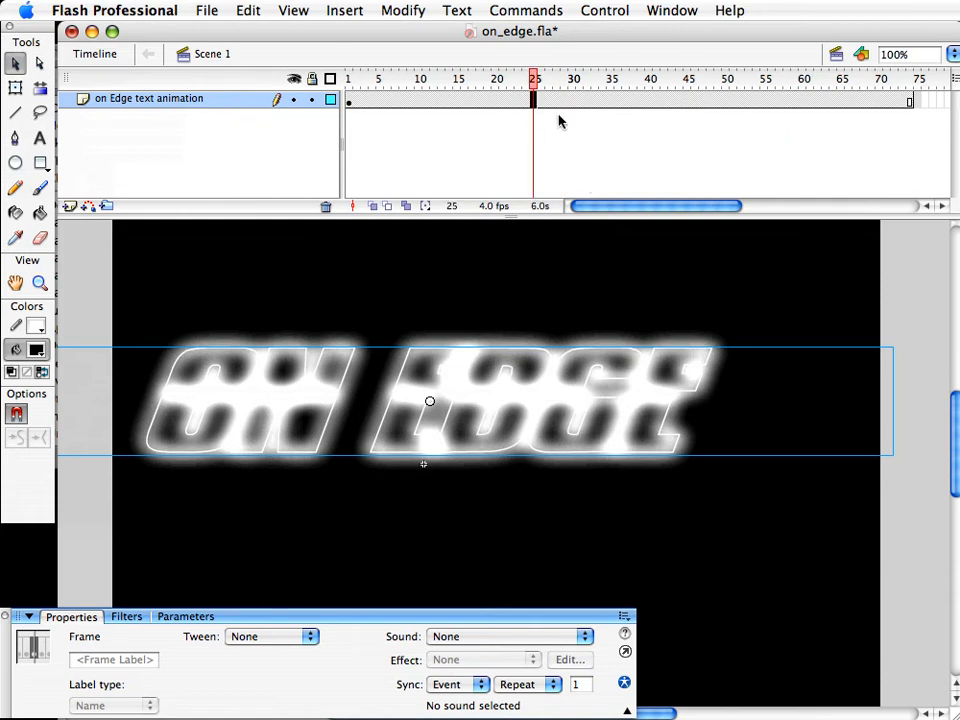
pyautogui.click(611, 101)
pyautogui.press('F6')
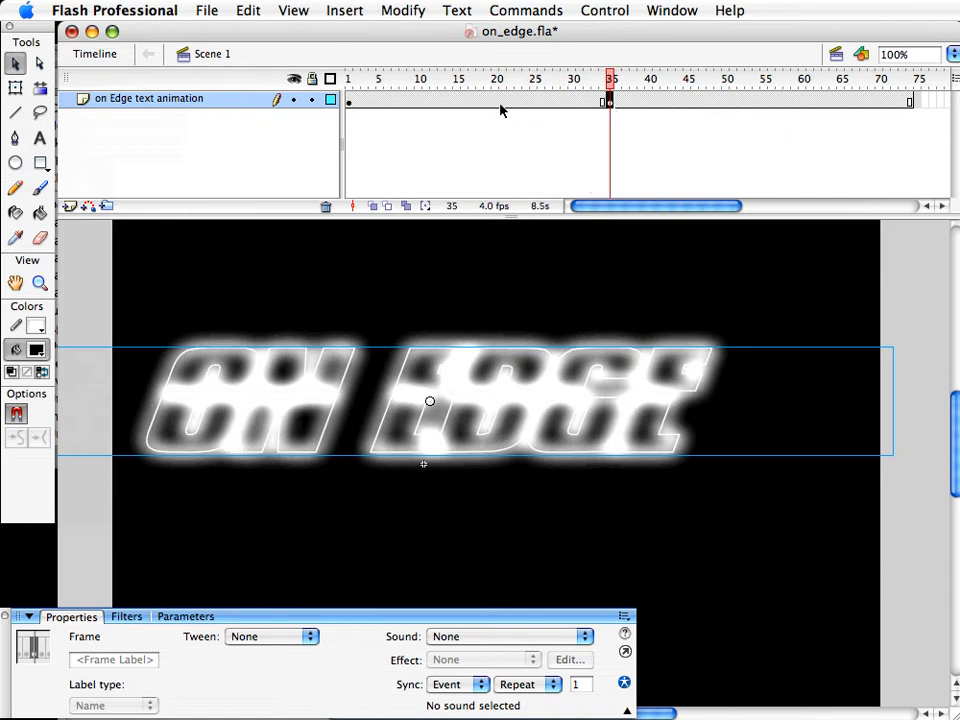
pyautogui.click(501, 101)
pyautogui.rightClick(502, 102)
pyautogui.click(589, 114)
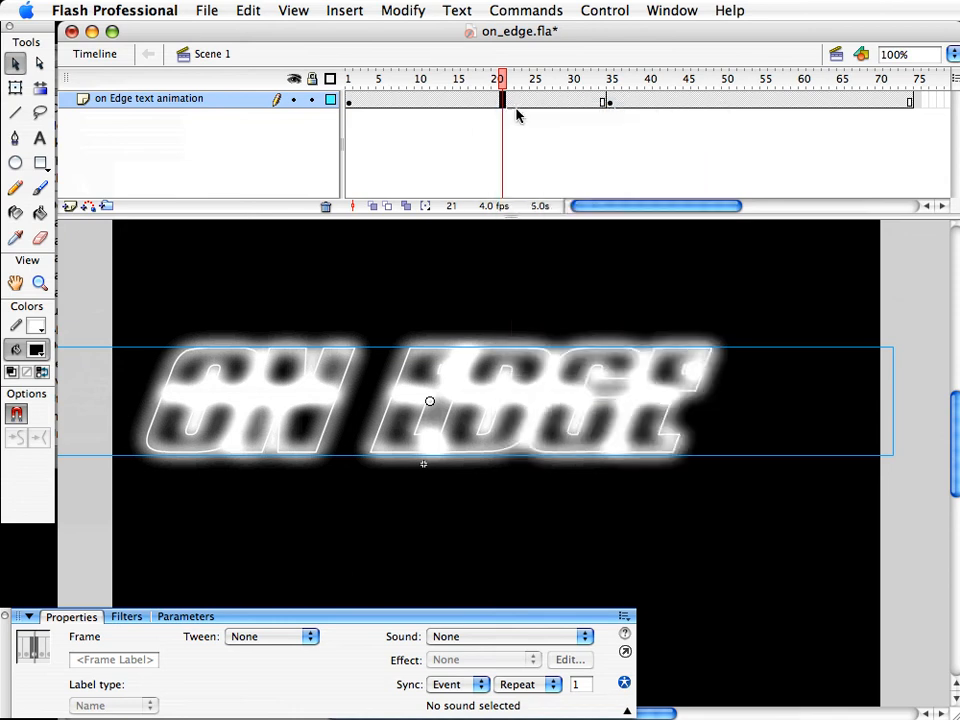
# Place the on_edge_text_animation instance in frame 1 at X 0.7 as the tween's starting position
pyautogui.click(350, 104)
pyautogui.click(364, 450)
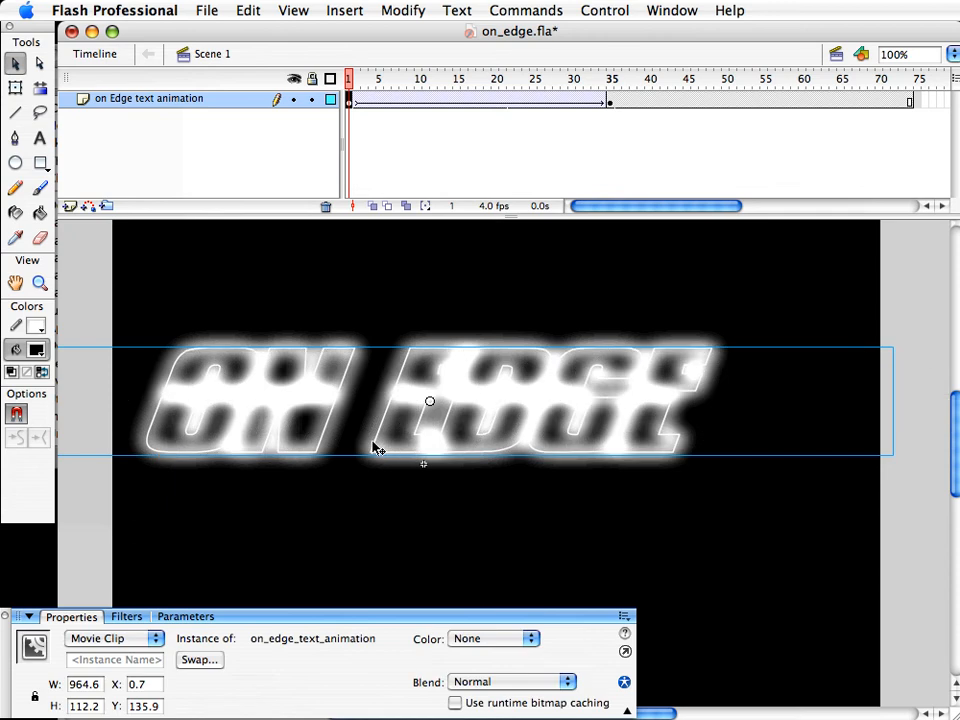
pyautogui.press('super+z')
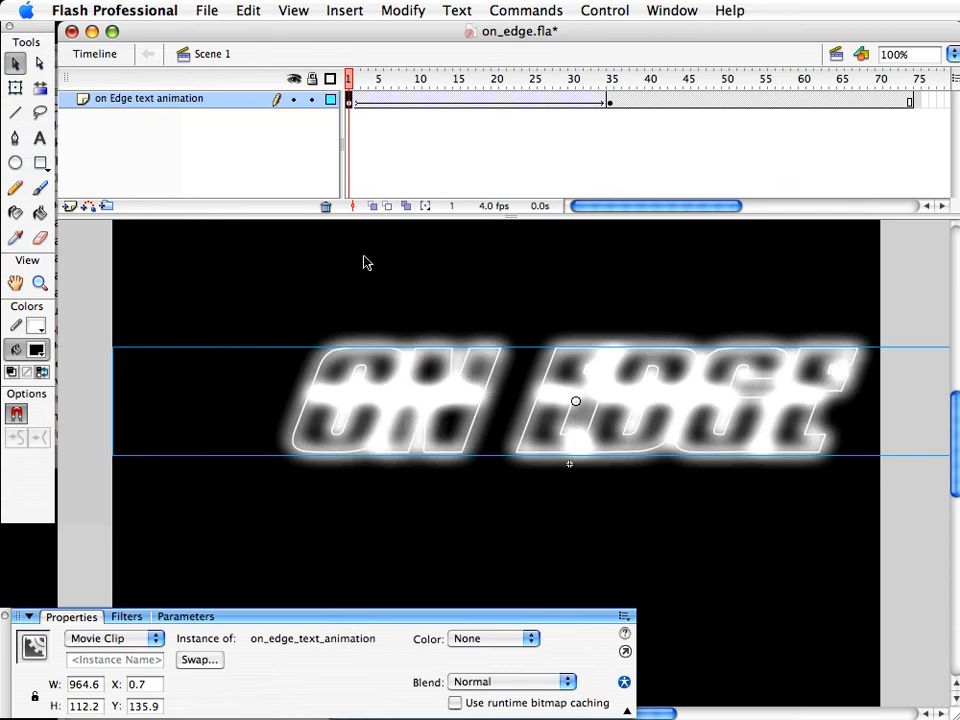
# Set the motion tween's easing to 100 out and test the movie to check the logo's slide
pyautogui.click(455, 102)
pyautogui.moveTo(268, 660); pyautogui.dragTo(273, 595)
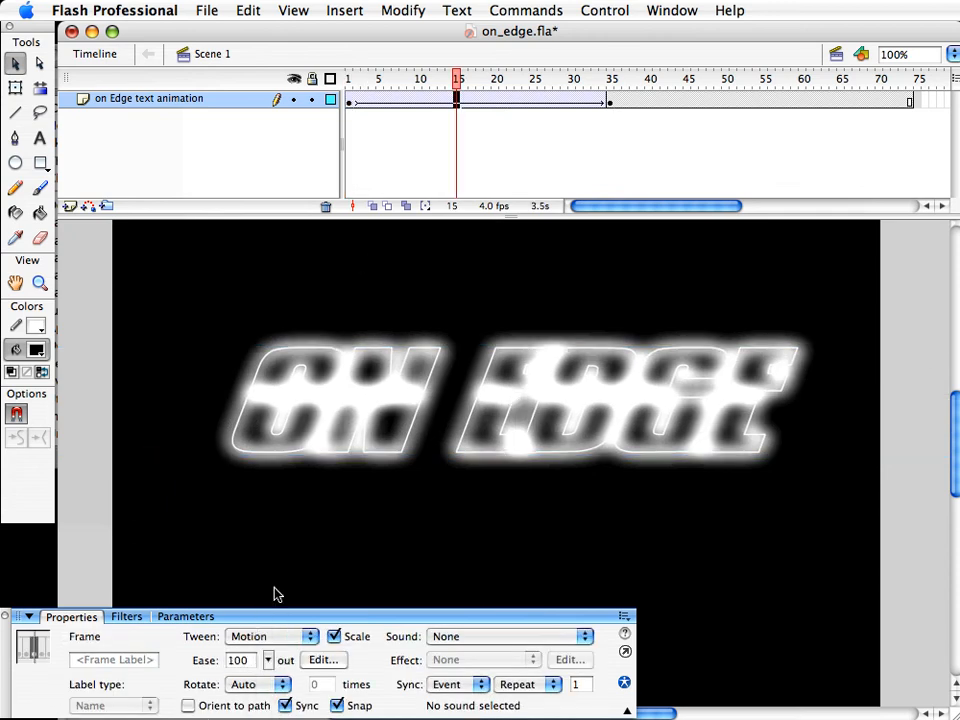
pyautogui.moveTo(471, 81); pyautogui.dragTo(621, 94)
pyautogui.press('super+Return')
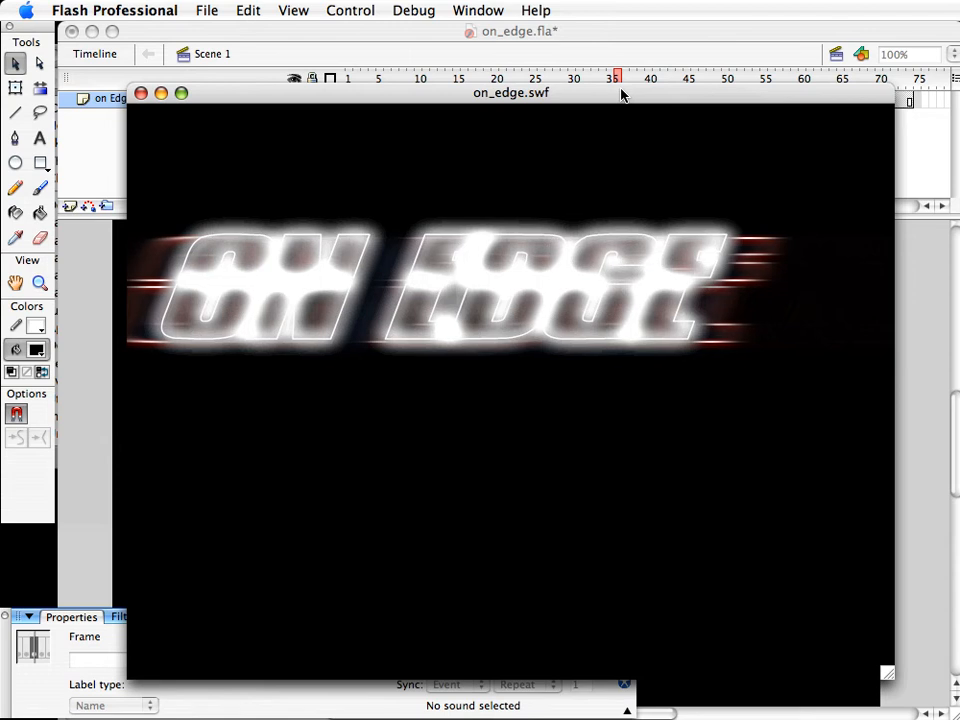
pyautogui.press('super+w')
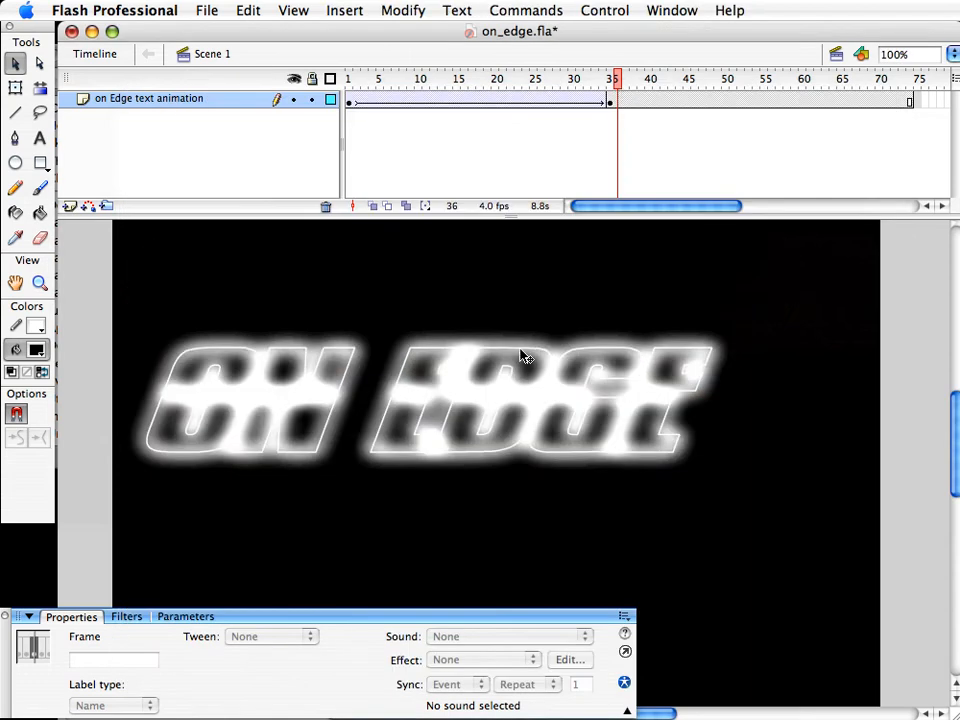
# Open the on_edge_text_animation clip and add a layer named number3 above on_edge_text_stroke_animation
pyautogui.click(522, 357)
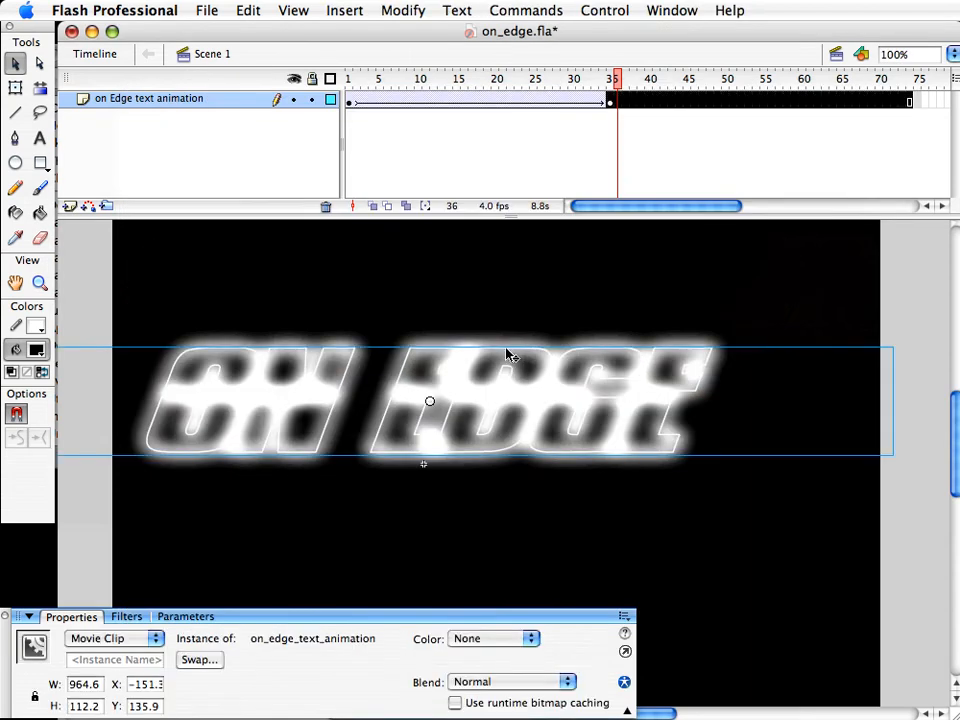
pyautogui.doubleClick(507, 355)
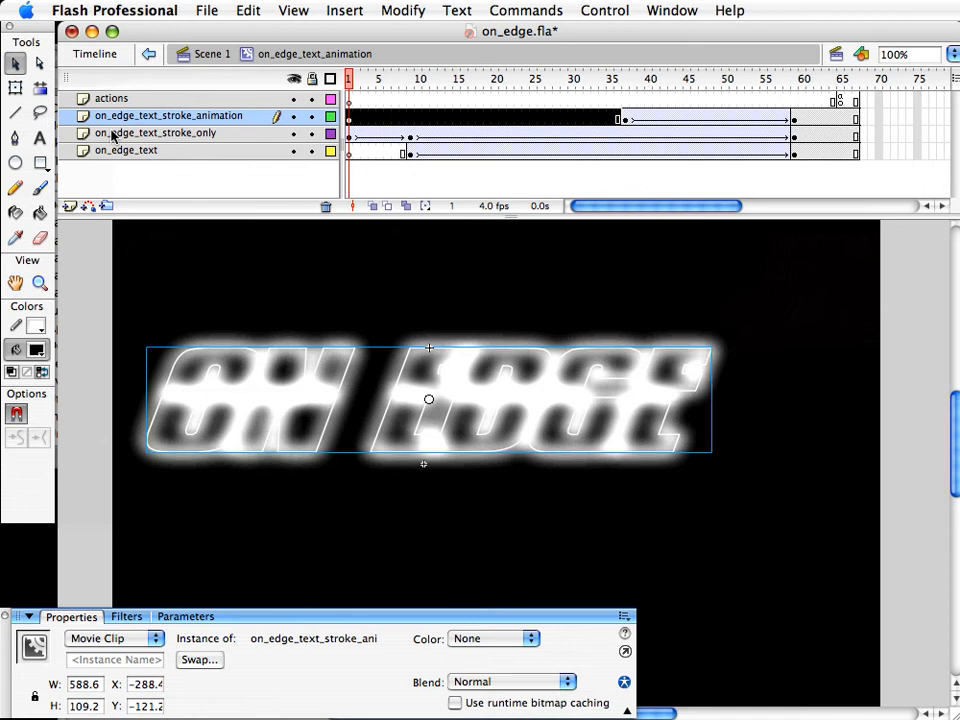
pyautogui.click(86, 113)
pyautogui.click(70, 208)
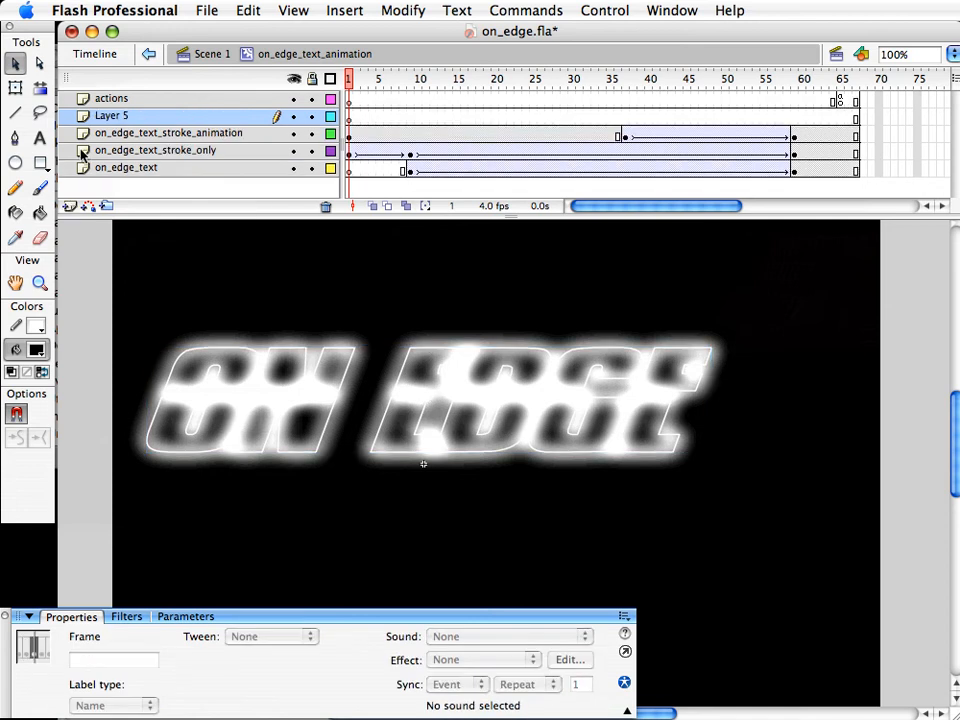
pyautogui.doubleClick(145, 117)
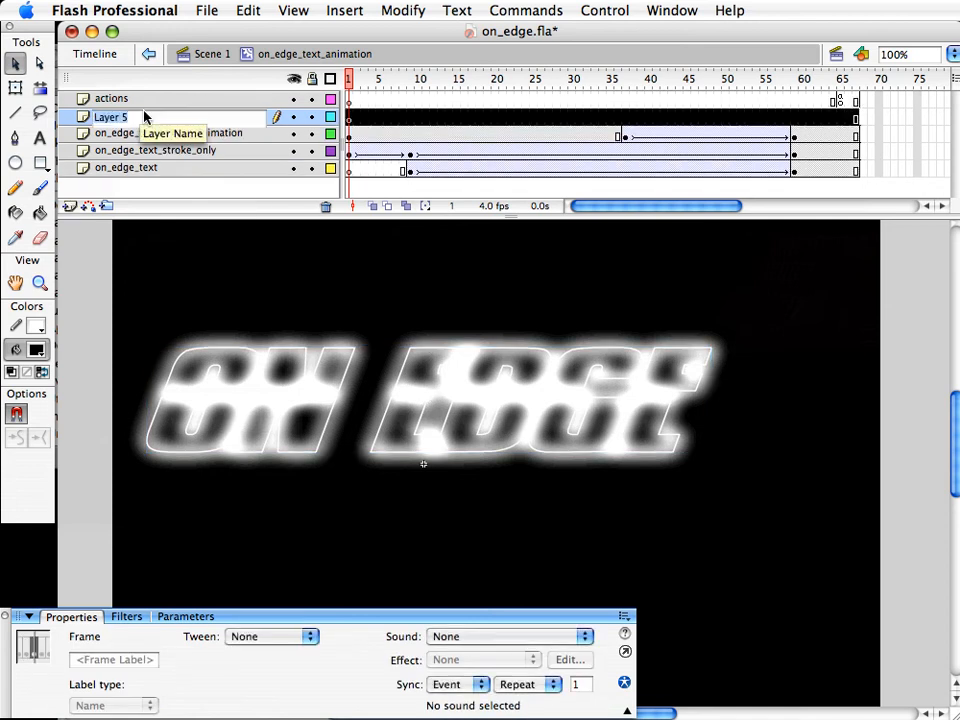
pyautogui.write('nu')
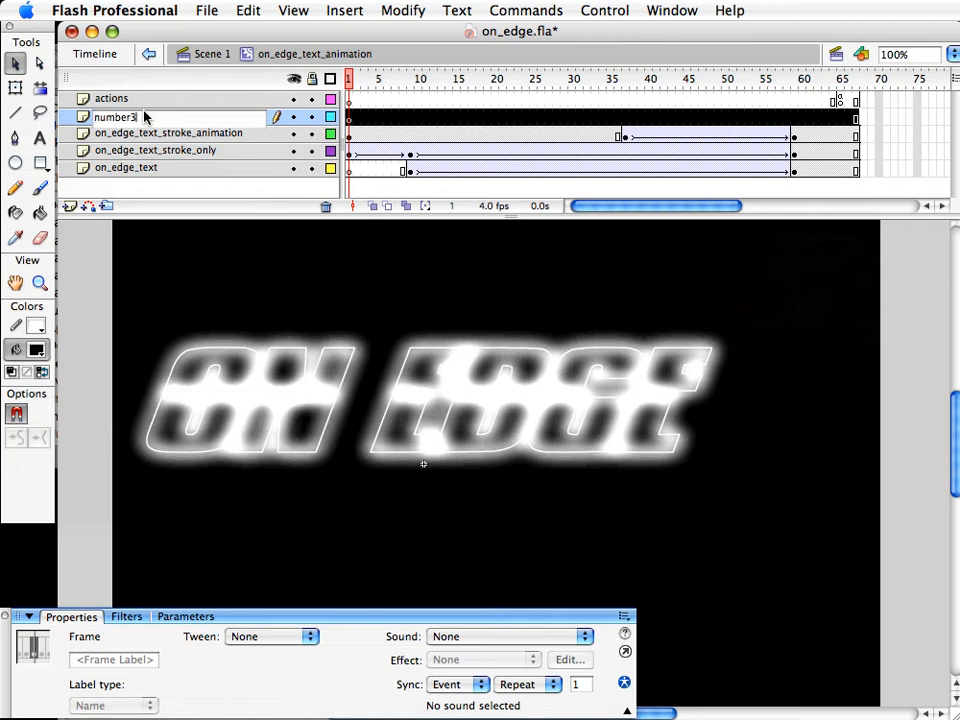
pyautogui.write('mber3')
pyautogui.press('Return')
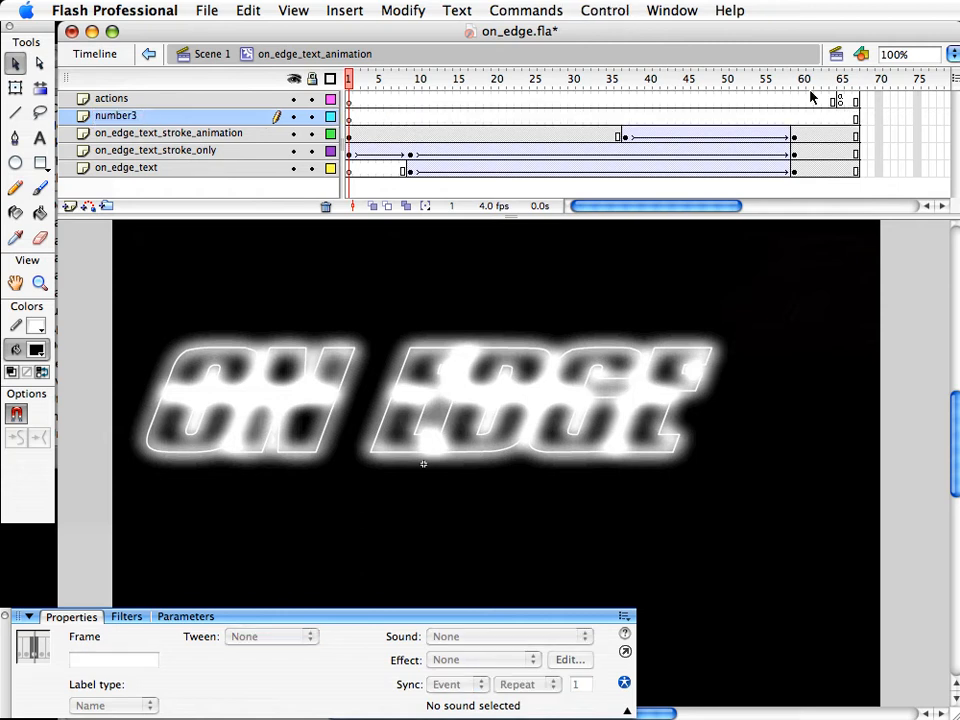
# Insert frames across all five layers at frames 61 to 63 to extend the clip to frame 79
pyautogui.moveTo(810, 98); pyautogui.dragTo(827, 168)
pyautogui.press('F5')
pyautogui.press('F5')
pyautogui.press('F5')
pyautogui.press('F5')
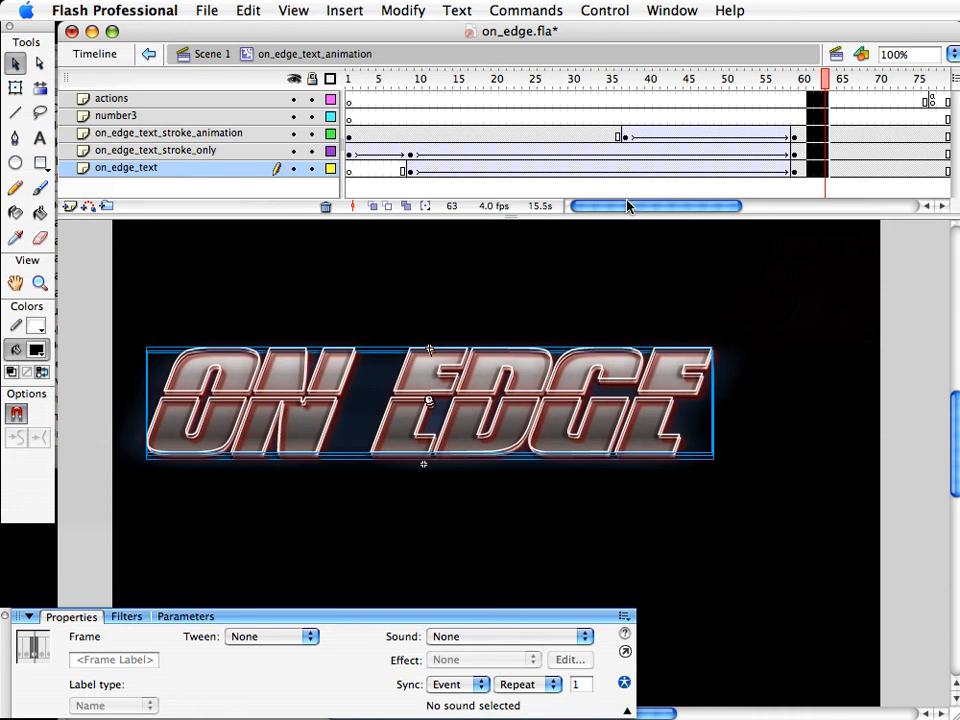
# Insert a blank keyframe at frame 61 of the number3 layer and place the number3 clip from the library on the stage
pyautogui.moveTo(705, 211); pyautogui.dragTo(714, 208)
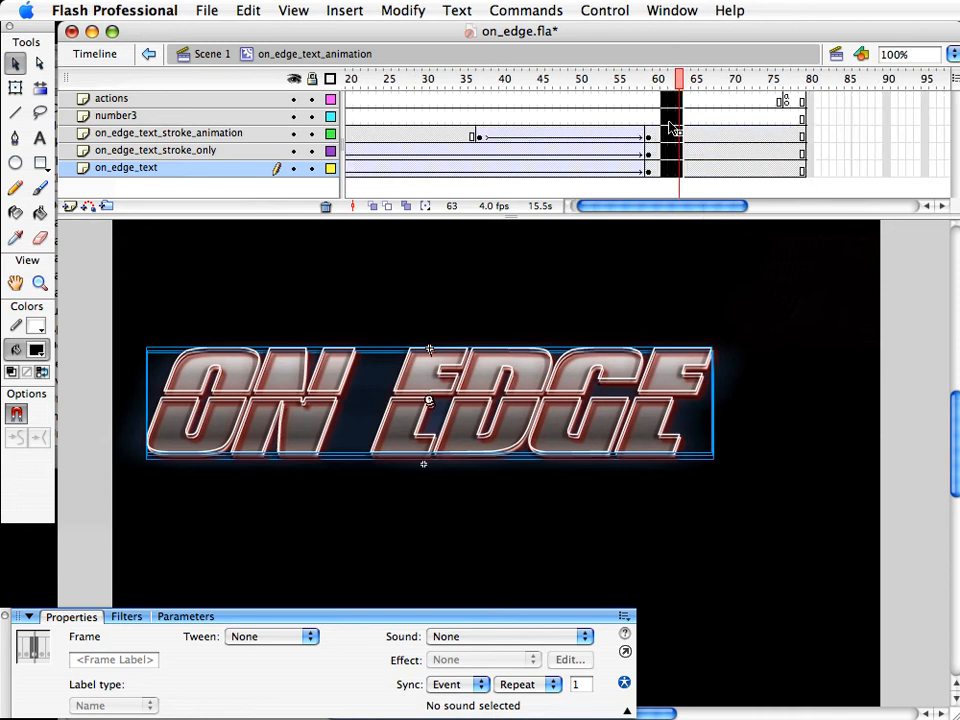
pyautogui.click(663, 116)
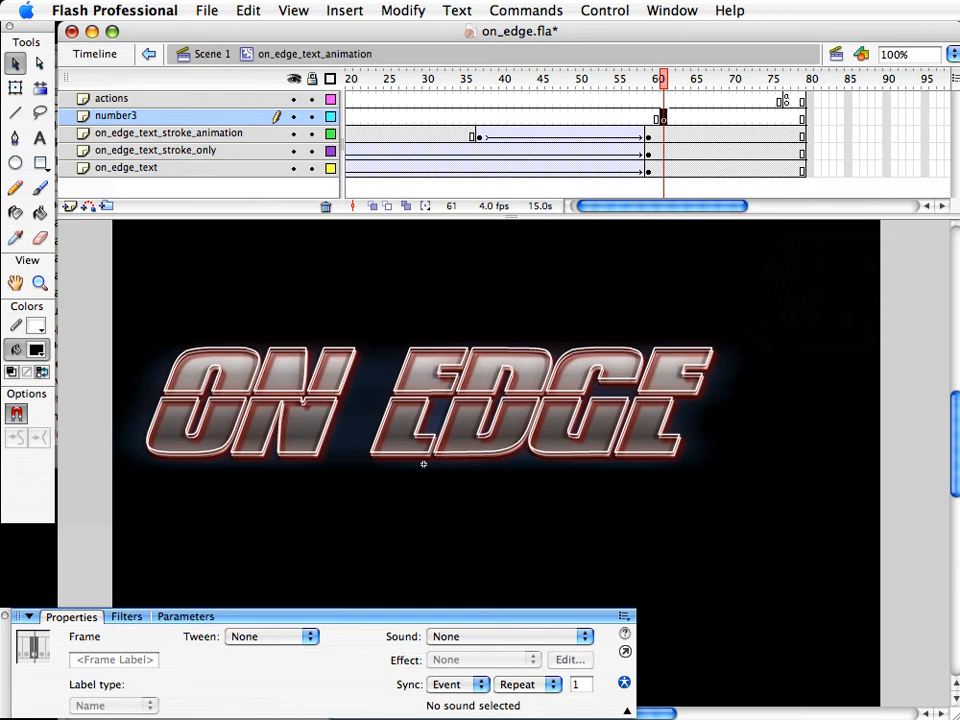
pyautogui.click(689, 8)
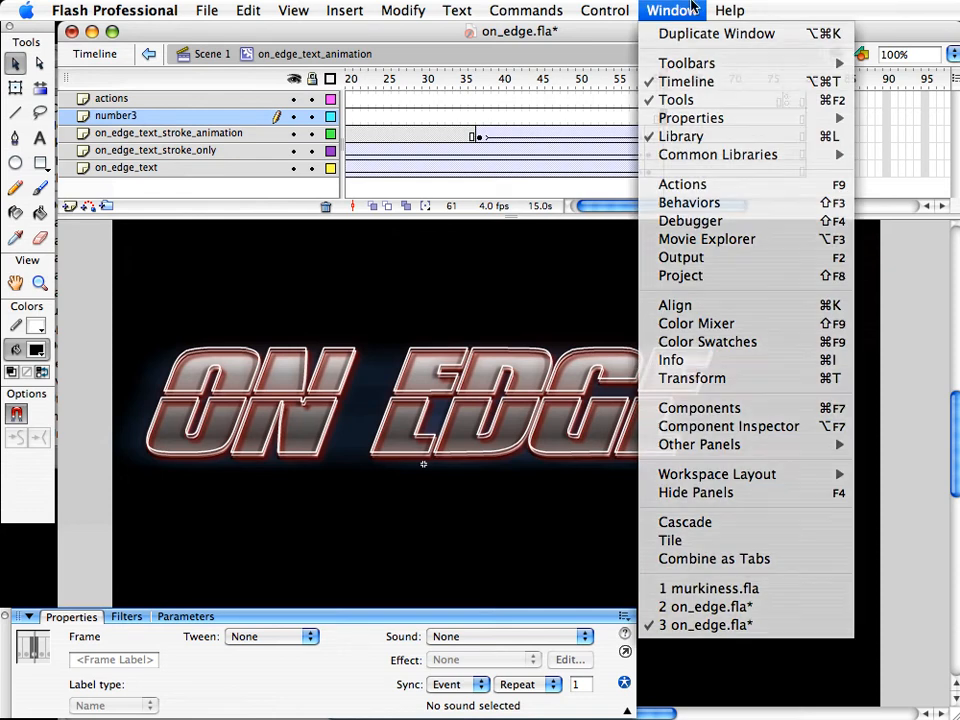
pyautogui.click(666, 11)
pyautogui.press('super+l')
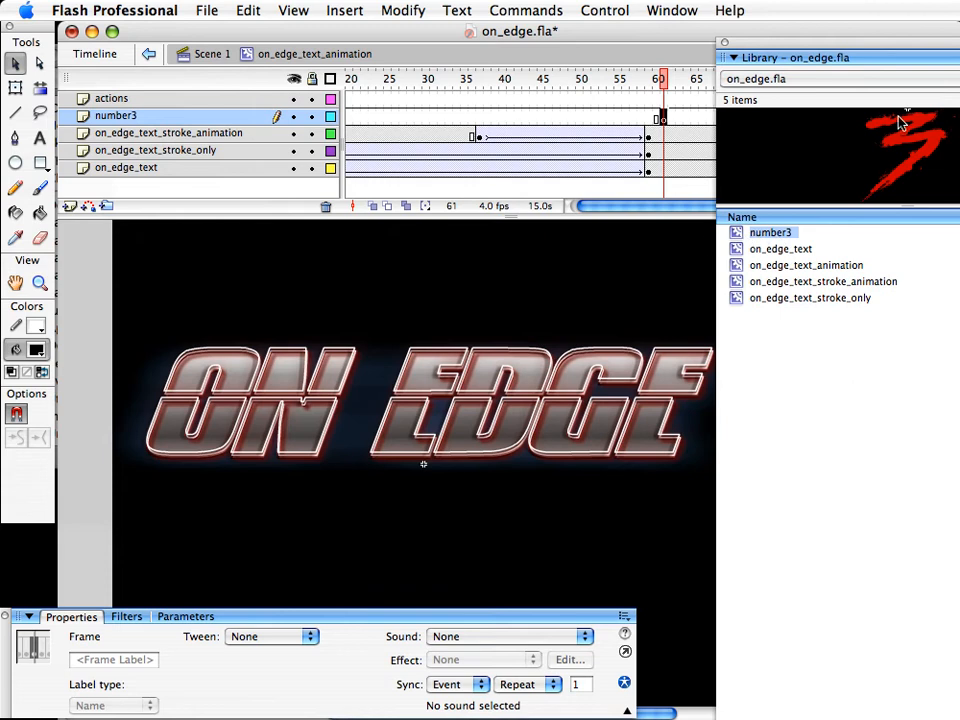
pyautogui.moveTo(760, 234); pyautogui.dragTo(516, 338)
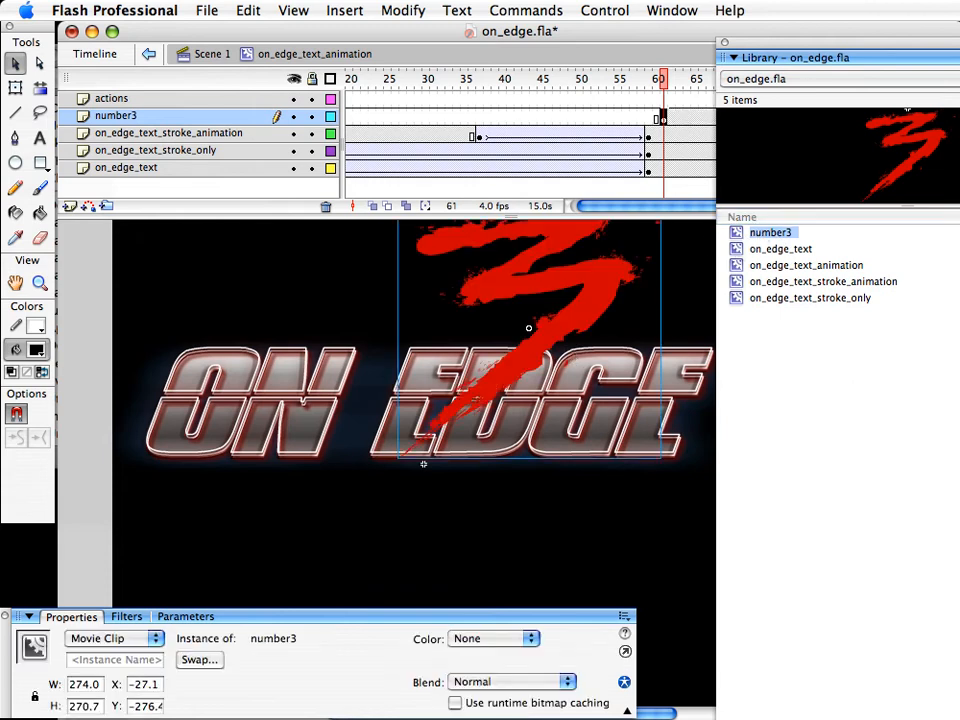
pyautogui.moveTo(779, 54); pyautogui.dragTo(959, 141)
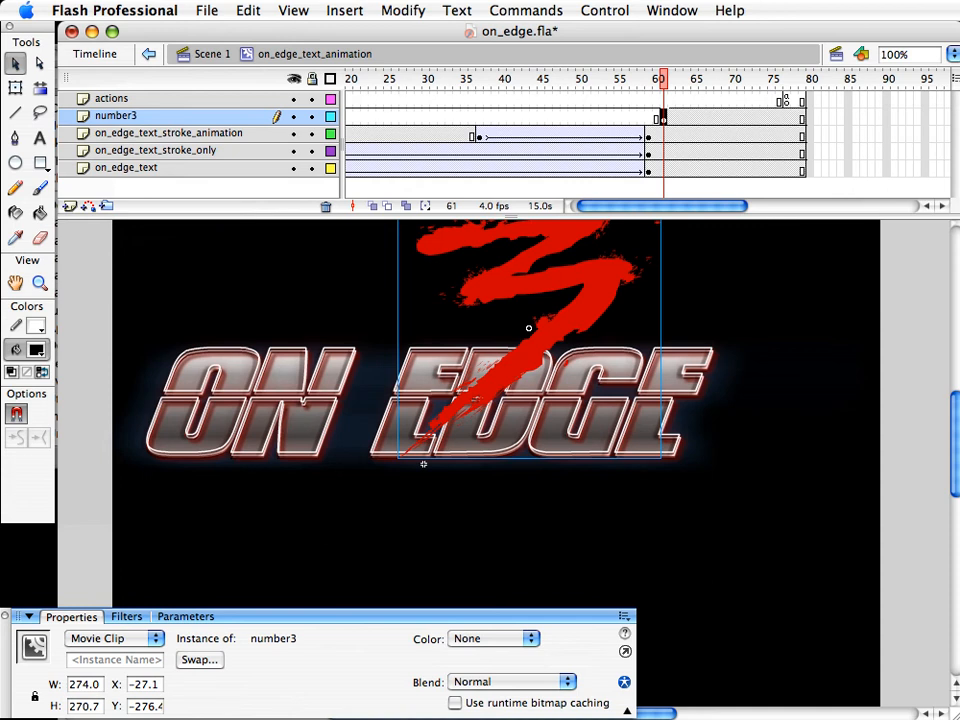
# Move the number3 instance just past the end of the ON EDGE lettering, at about X 247, Y -203
pyautogui.moveTo(487, 296); pyautogui.dragTo(767, 364)
pyautogui.click(737, 317)
pyautogui.click(720, 117)
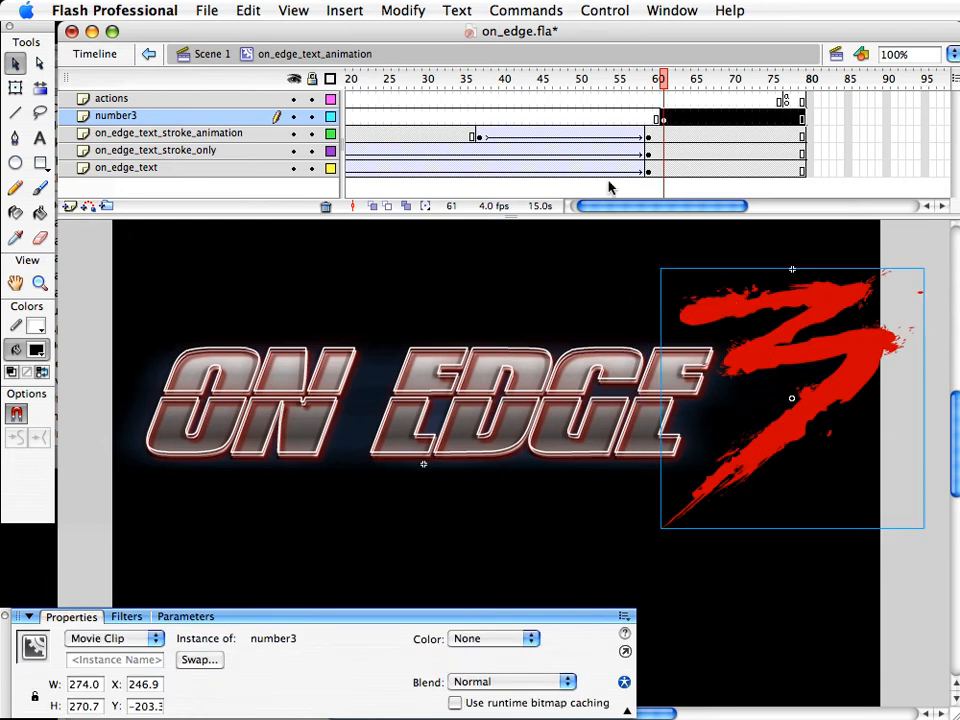
# Return to Scene 1 and nudge the logo instance at frame 35 to about X -154
pyautogui.click(190, 53)
pyautogui.moveTo(596, 80); pyautogui.dragTo(640, 80)
pyautogui.click(610, 99)
pyautogui.hotkey('shift', 'Left')
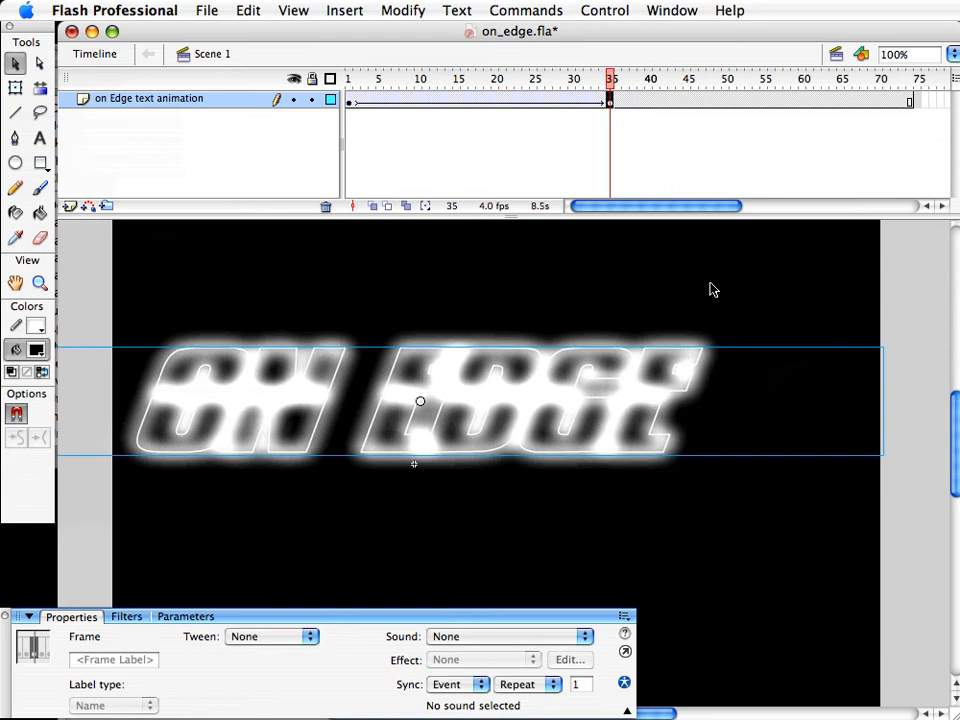
pyautogui.hotkey('shift', 'Right')
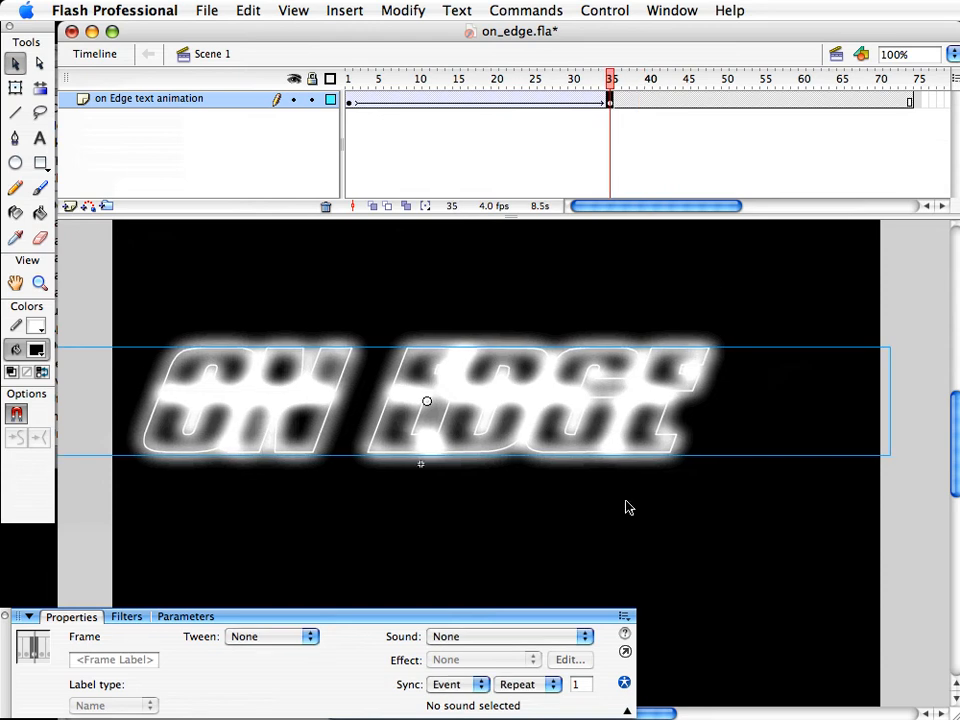
pyautogui.click(557, 467)
pyautogui.click(542, 454)
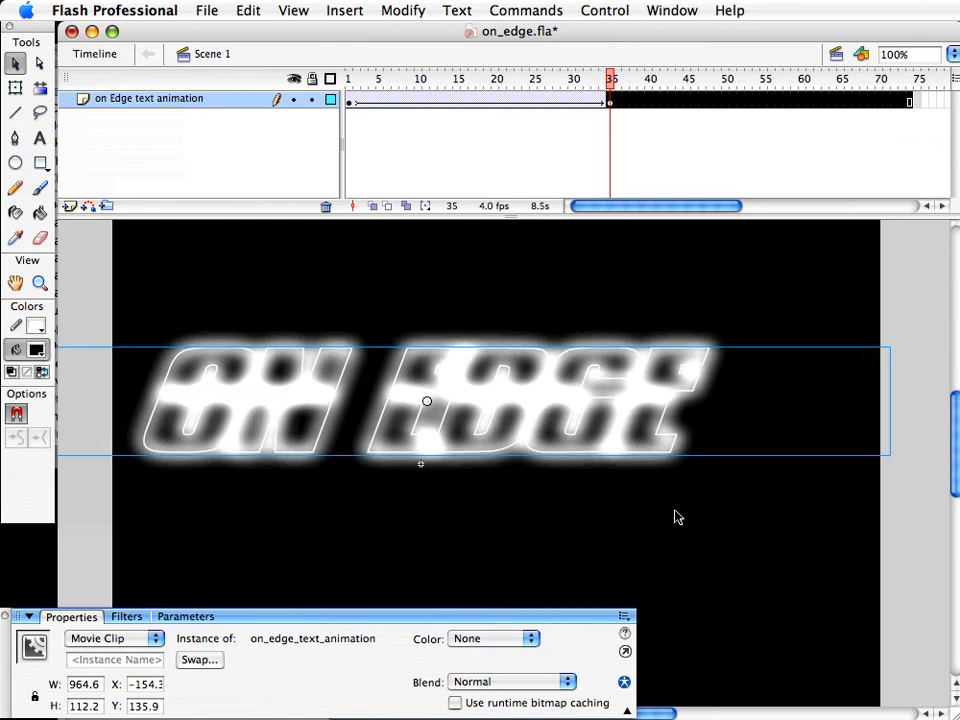
# Set the document width to 850 px in the document properties
pyautogui.click(557, 533)
pyautogui.click(280, 636)
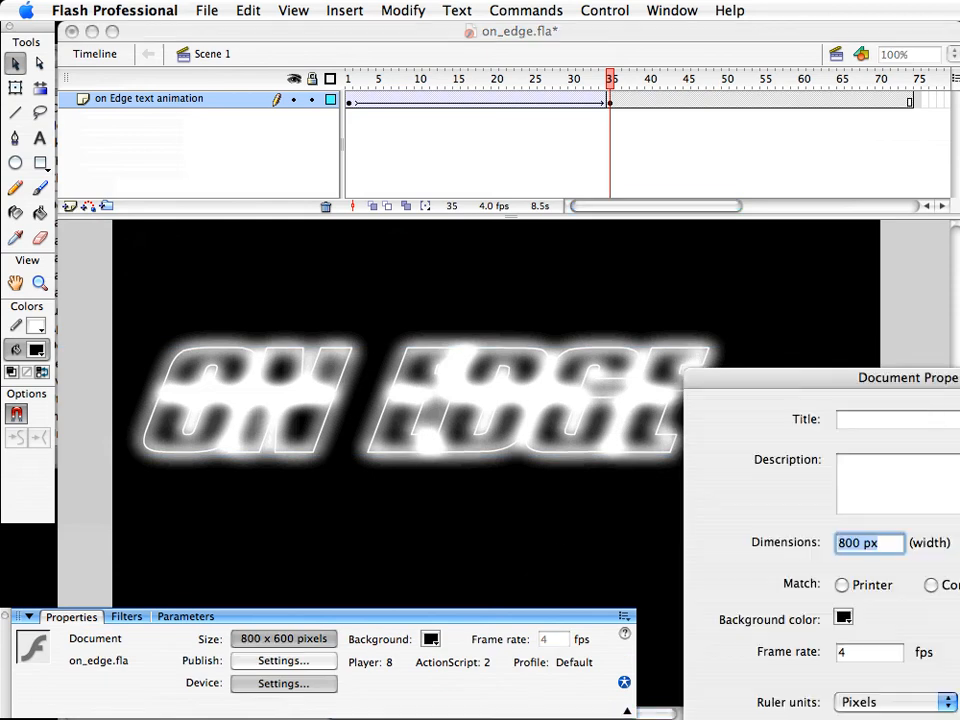
pyautogui.moveTo(851, 379); pyautogui.dragTo(473, 227)
pyautogui.click(480, 393)
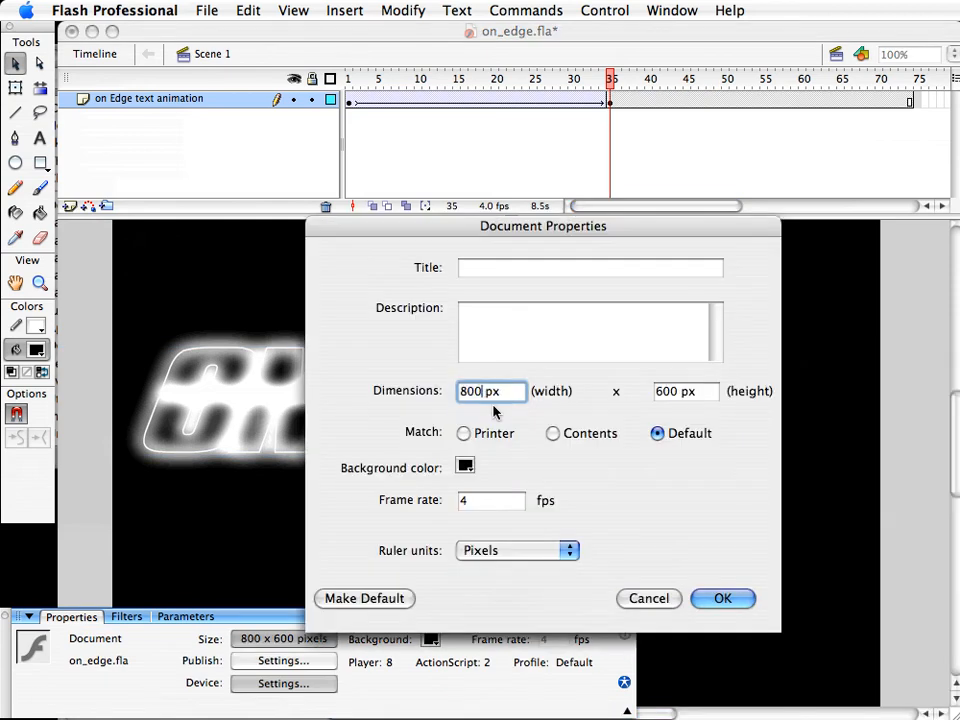
pyautogui.press('BackSpace')
pyautogui.press('BackSpace')
pyautogui.write('50')
pyautogui.press('Return')
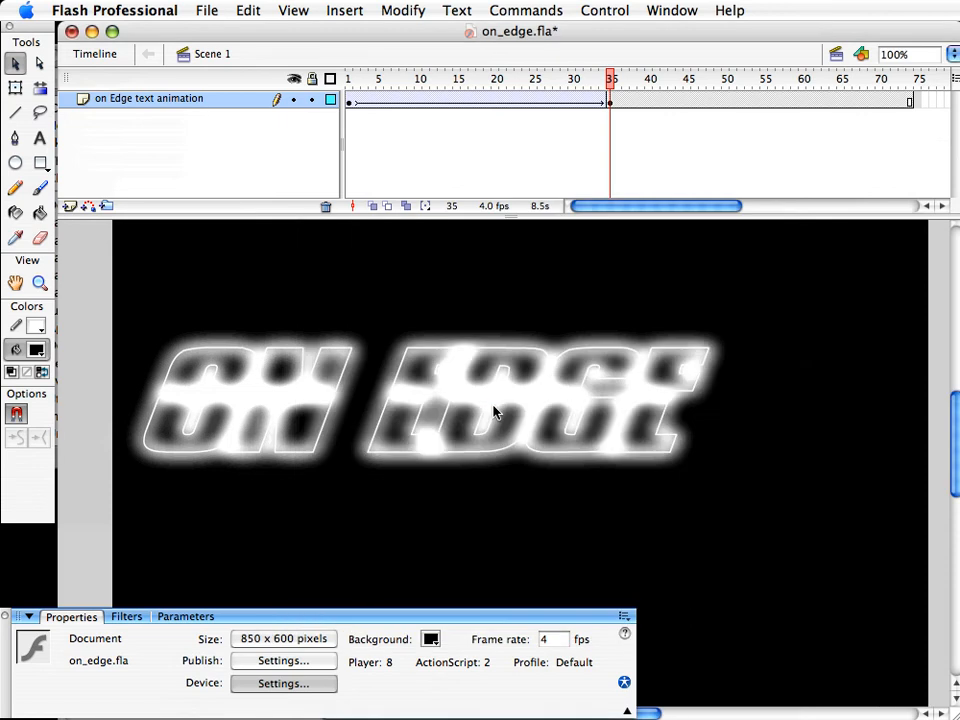
# Reopen the on_edge_text_animation clip and select the number3 instance at frame 61
pyautogui.click(611, 102)
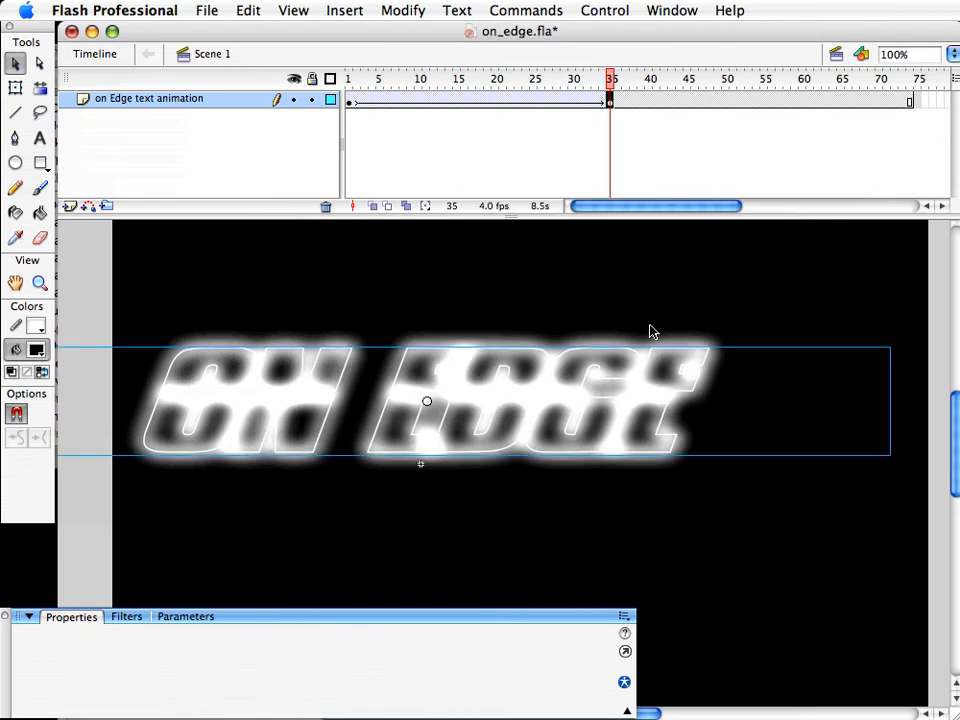
pyautogui.click(652, 330)
pyautogui.doubleClick(662, 351)
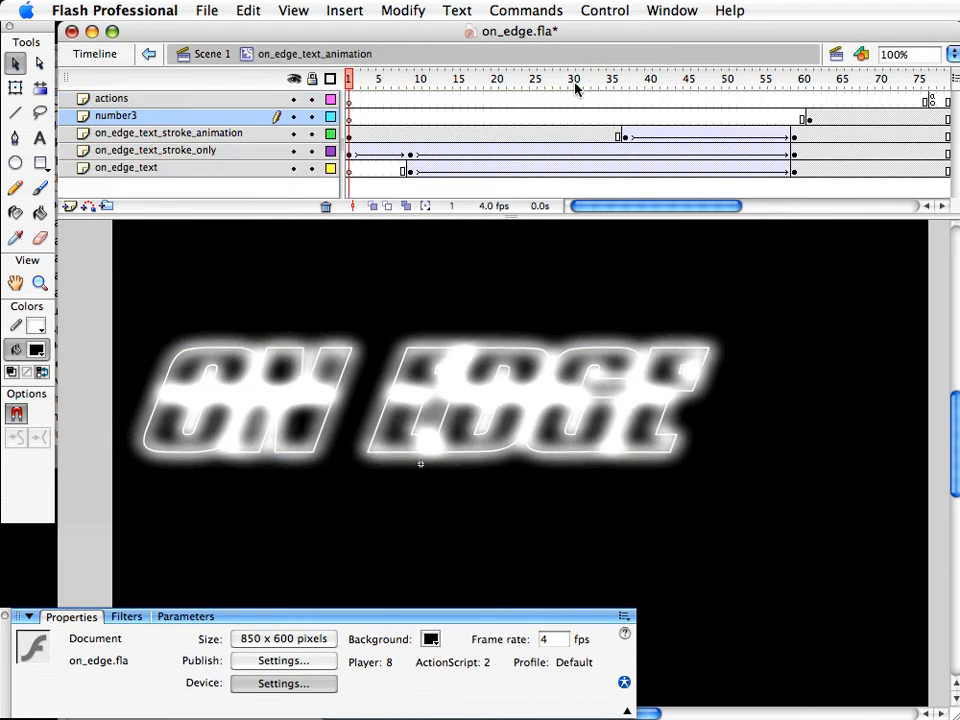
pyautogui.moveTo(545, 79); pyautogui.dragTo(812, 103)
pyautogui.click(804, 298)
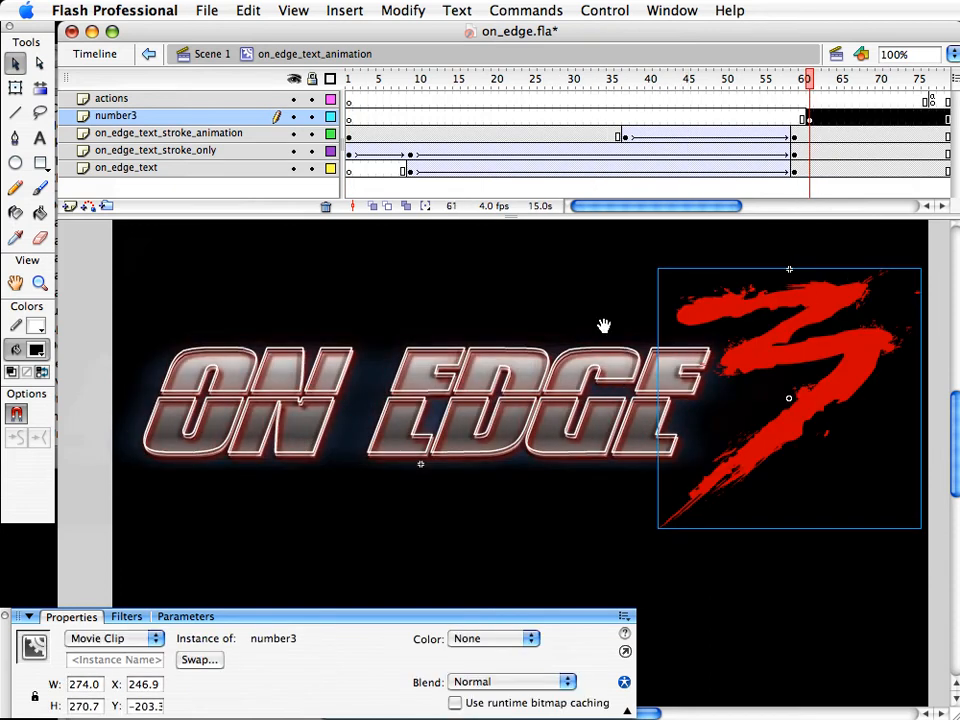
pyautogui.moveTo(602, 324); pyautogui.dragTo(593, 341)
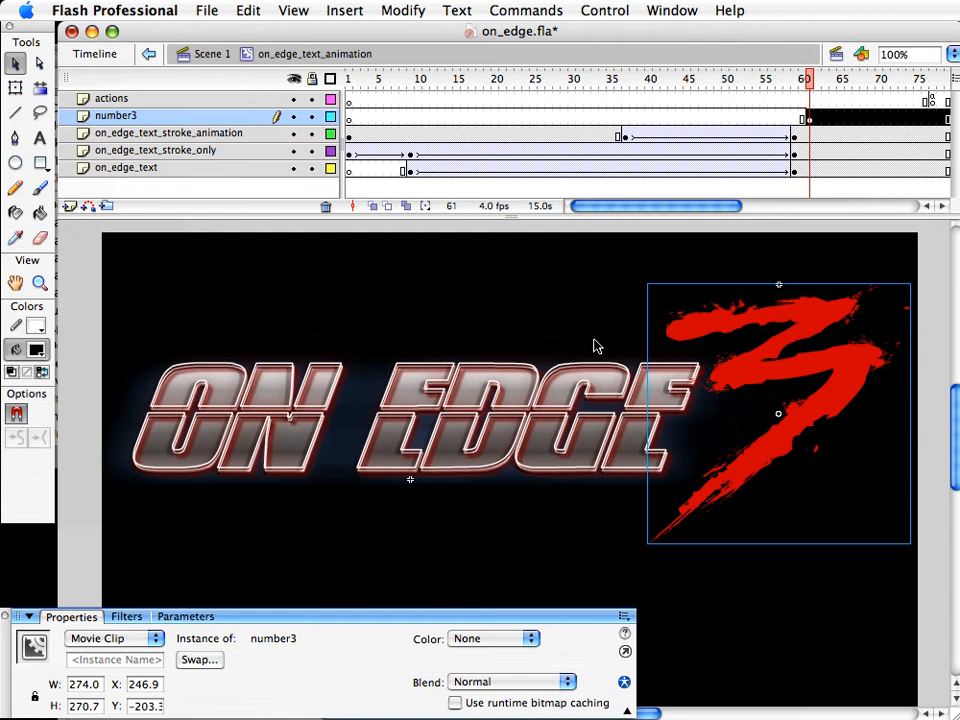
# Add a Bevel filter to the number3 instance with Blur X and Blur Y set to 3
pyautogui.click(127, 618)
pyautogui.click(30, 638)
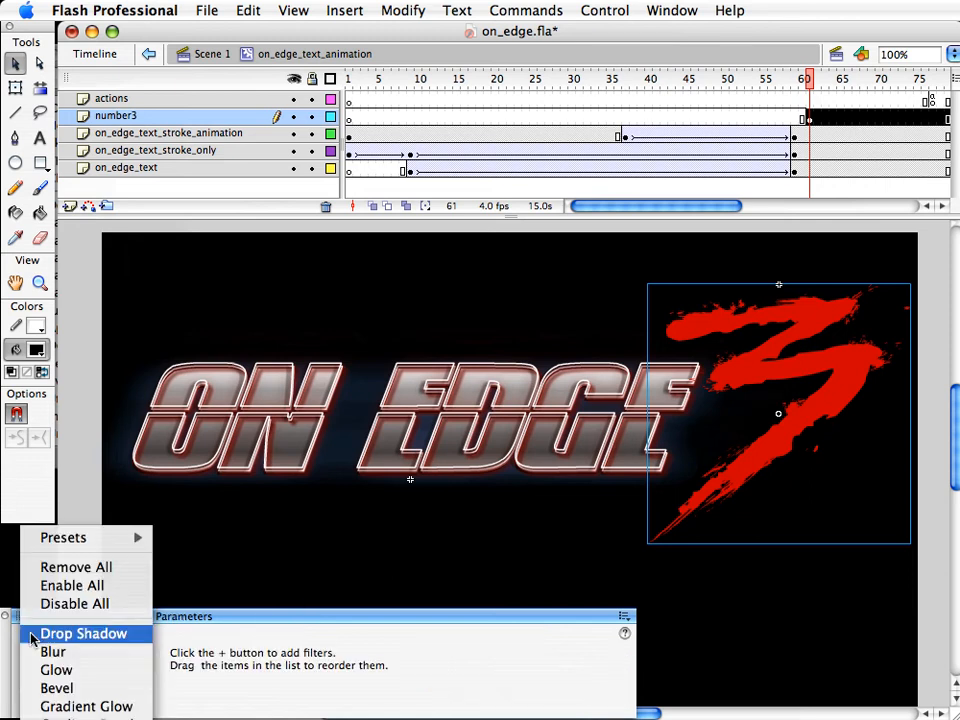
pyautogui.click(64, 688)
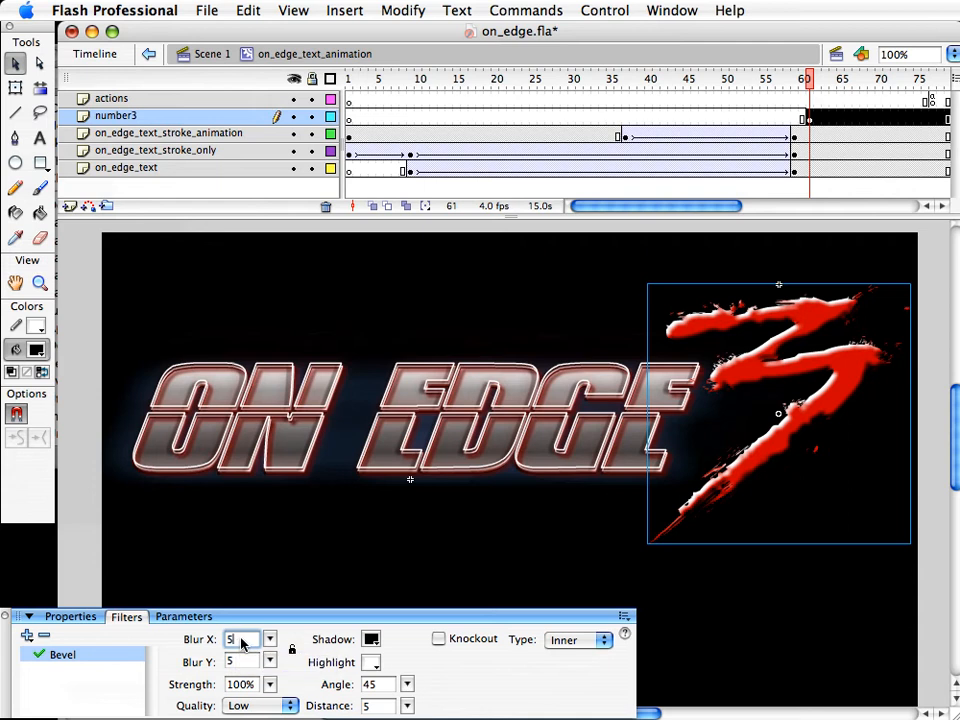
pyautogui.write('3')
pyautogui.press('Tab')
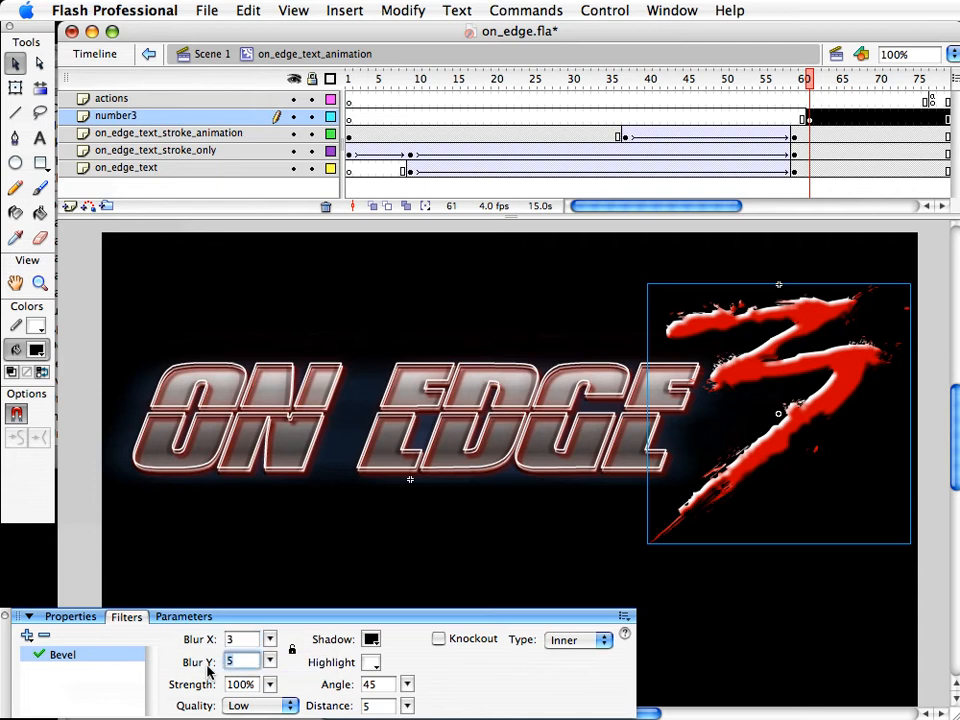
pyautogui.write('3')
pyautogui.press('Tab')
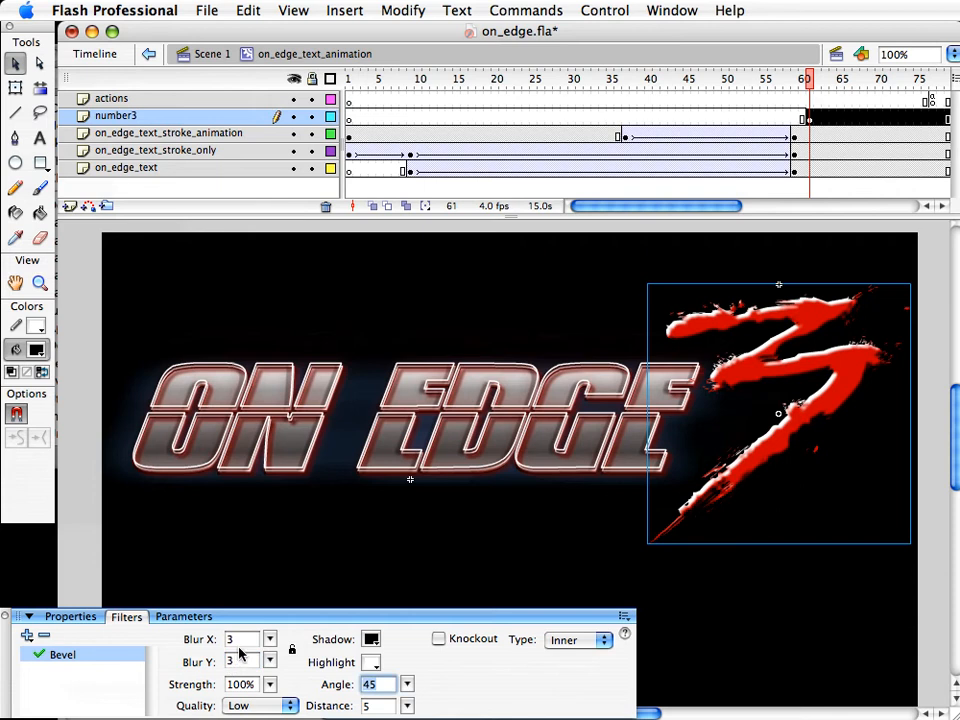
# Set the bevel's Blur X and Blur Y to 2 and its distance to 3
pyautogui.moveTo(238, 642); pyautogui.dragTo(178, 633)
pyautogui.write('2')
pyautogui.press('Tab')
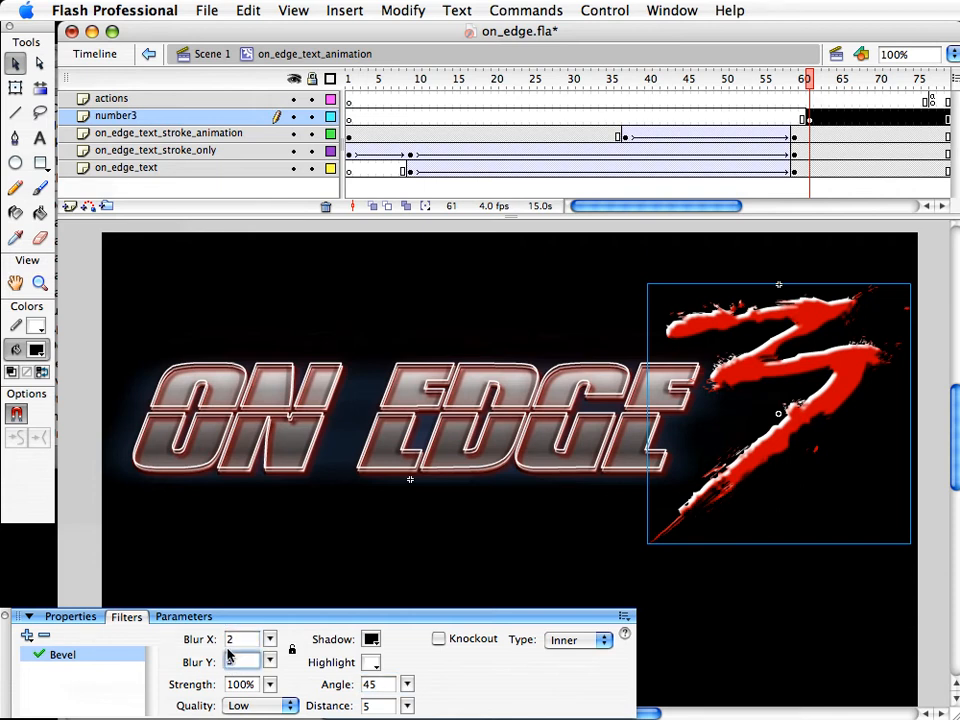
pyautogui.write('2')
pyautogui.press('Tab')
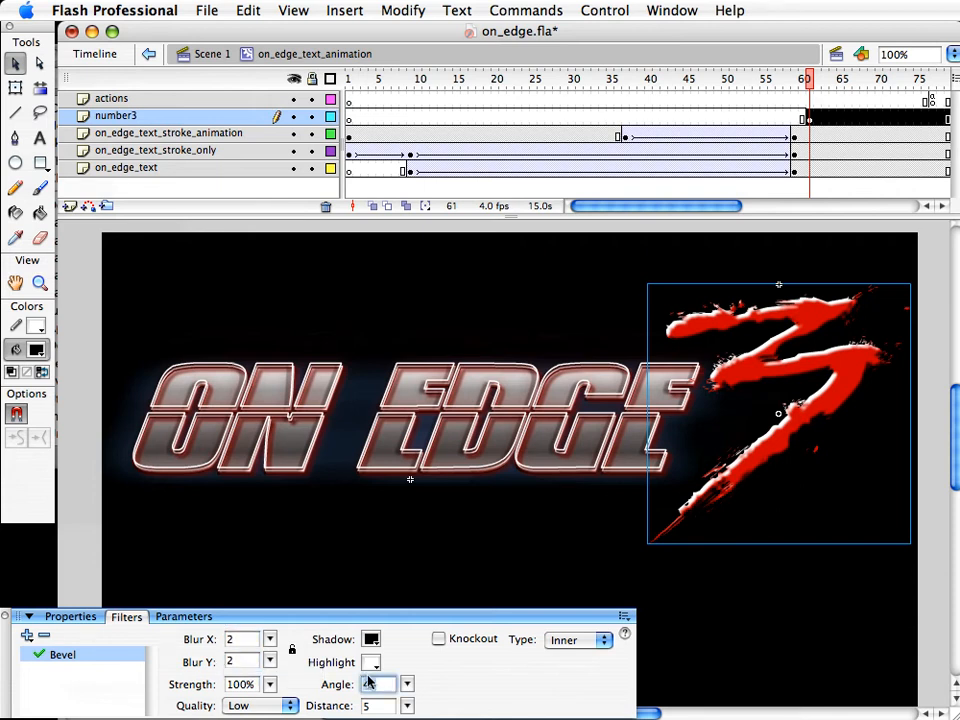
pyautogui.click(385, 709)
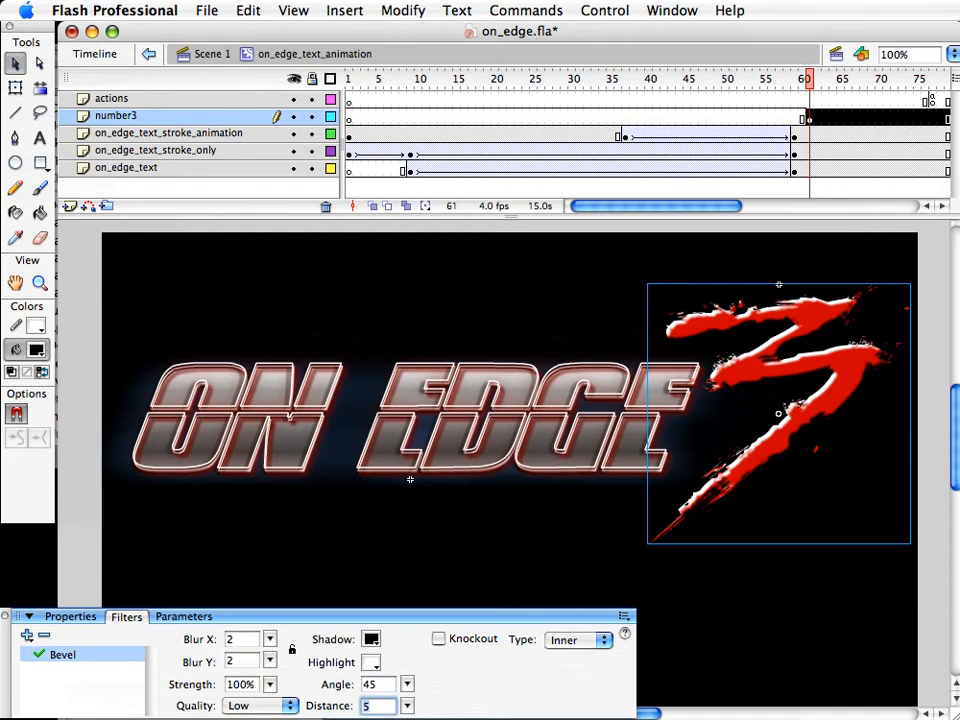
pyautogui.write('3')
pyautogui.press('Tab')
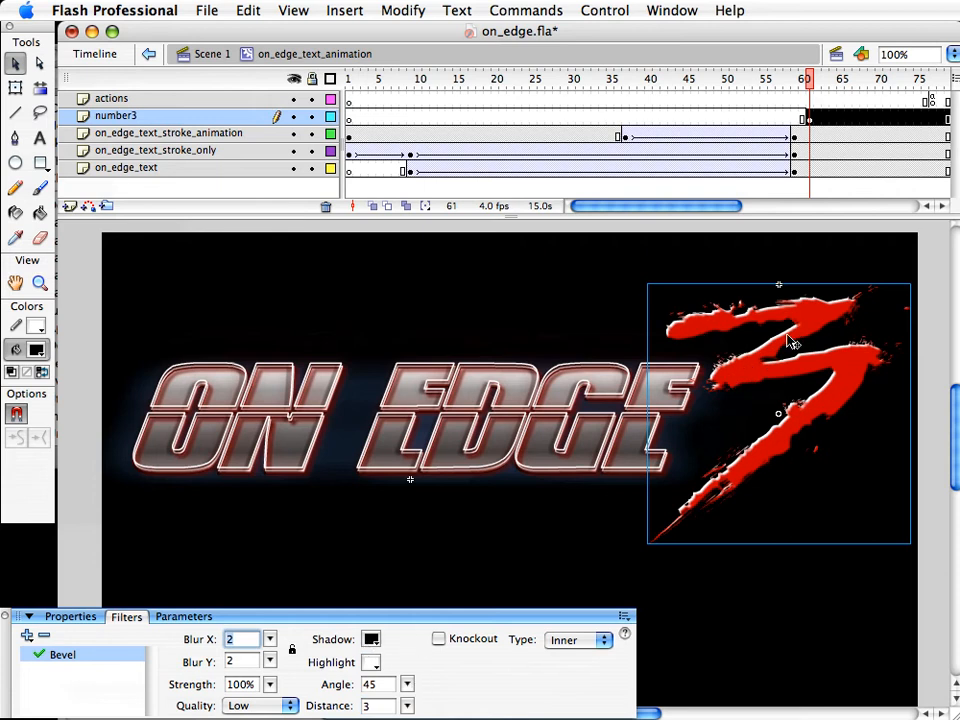
# Change the bevel's shadow colour to bright blue and set its angle to 22
pyautogui.click(371, 643)
pyautogui.click(530, 715)
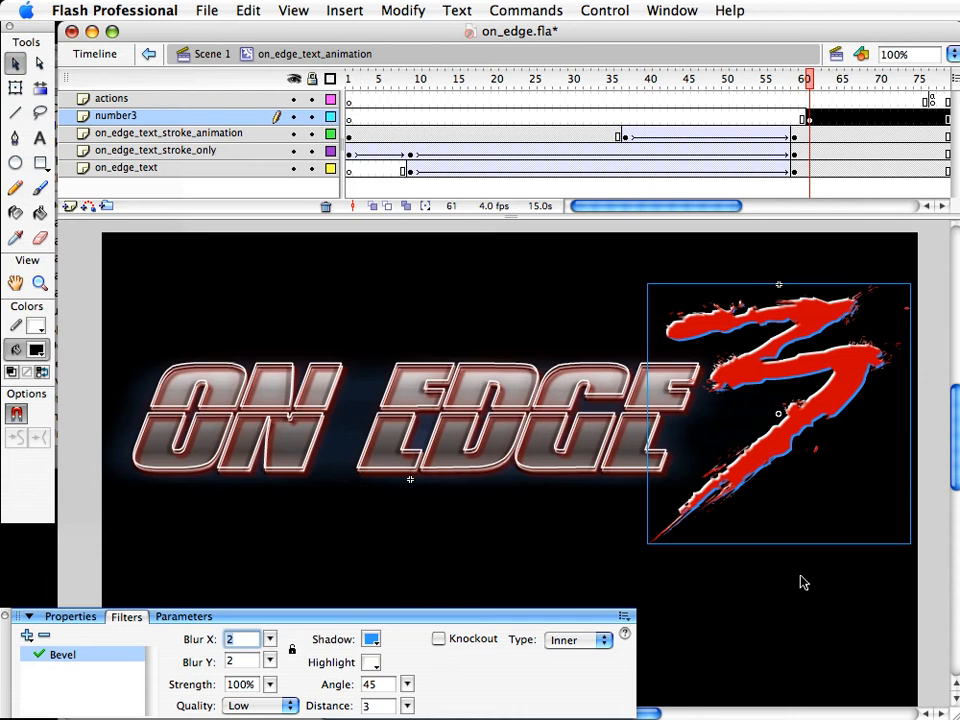
pyautogui.click(785, 624)
pyautogui.click(791, 456)
pyautogui.moveTo(408, 687)
pyautogui.mouseDown()
pyautogui.moveTo(403, 697)
pyautogui.moveTo(377, 665)
pyautogui.moveTo(388, 643)
pyautogui.moveTo(373, 651)
pyautogui.moveTo(420, 658)
pyautogui.moveTo(422, 670)
pyautogui.mouseUp()
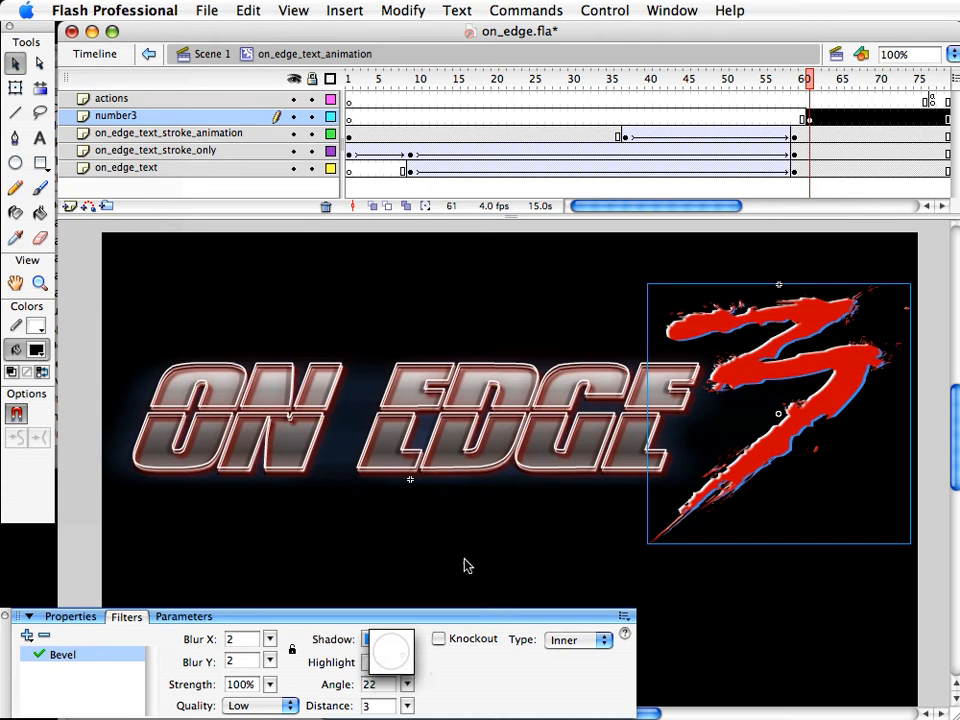
pyautogui.click(403, 530)
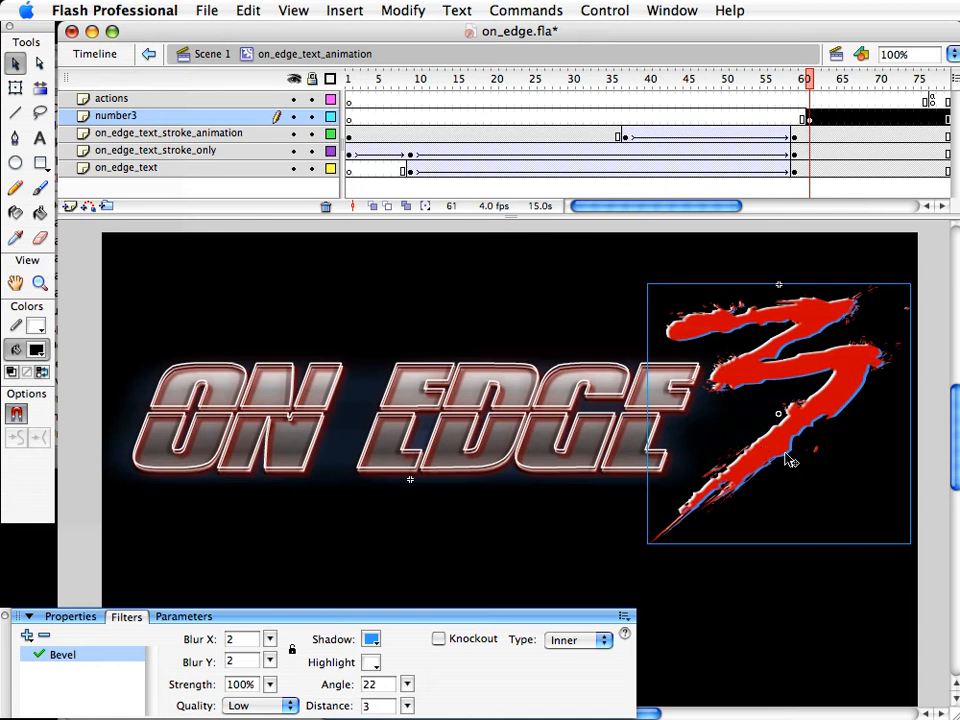
# Try orange #FF6600, golden yellow and light orange #FF9966 as the bevel's highlight colour
pyautogui.click(371, 663)
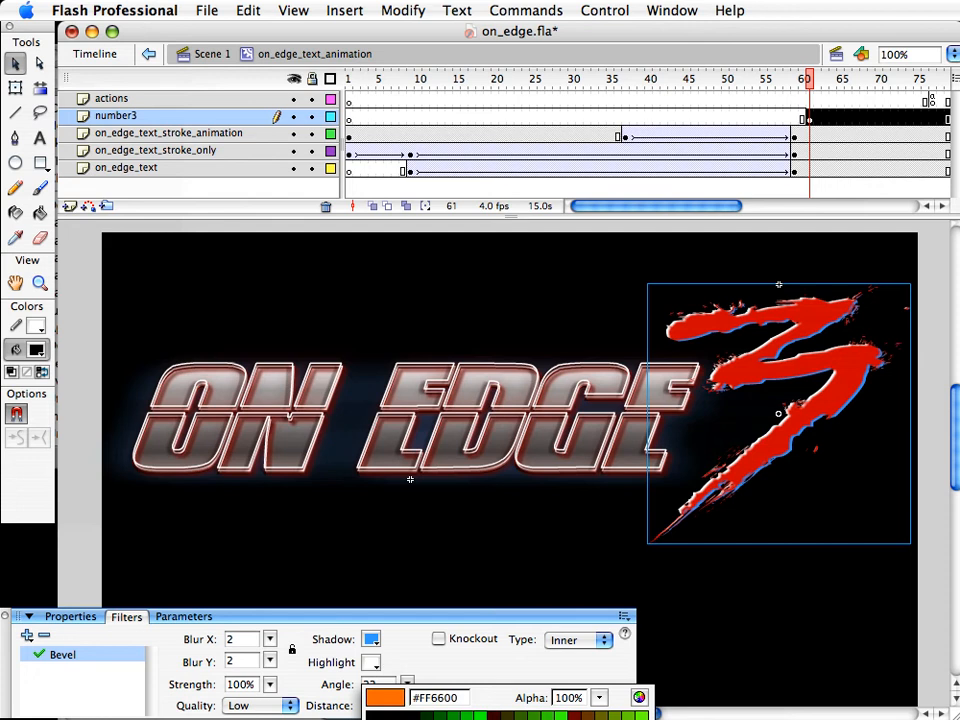
pyautogui.press('Return')
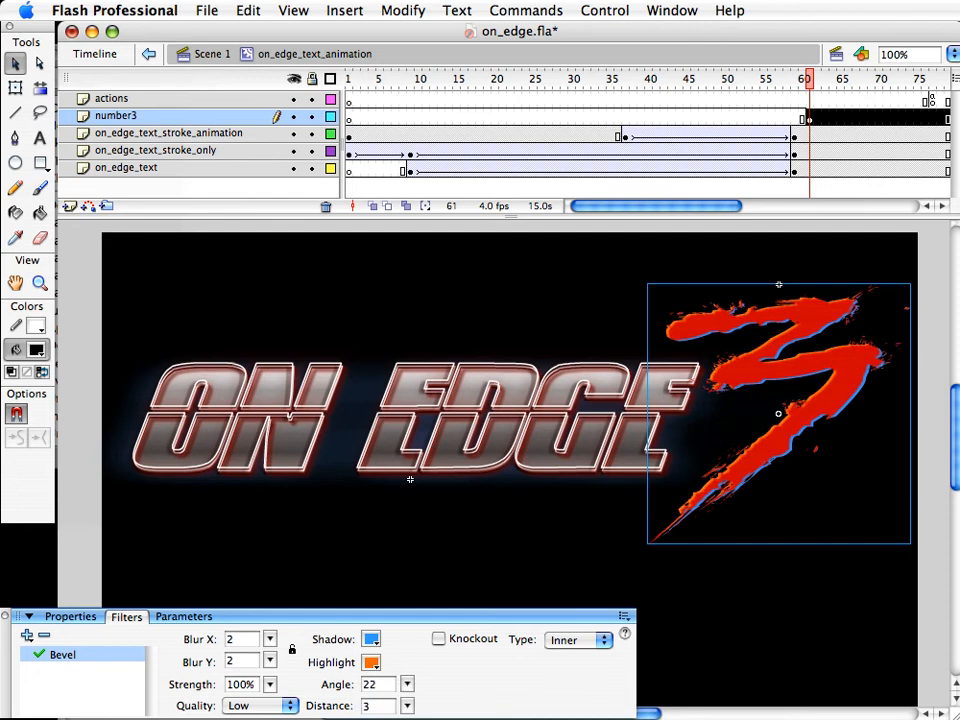
pyautogui.click(371, 663)
pyautogui.press('Return')
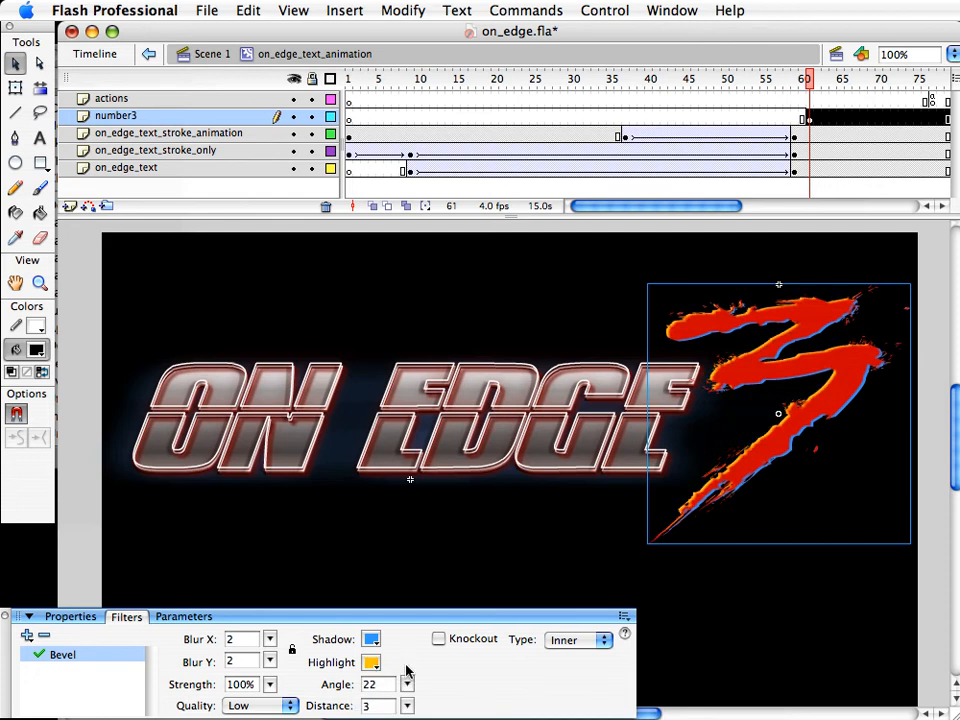
pyautogui.click(371, 662)
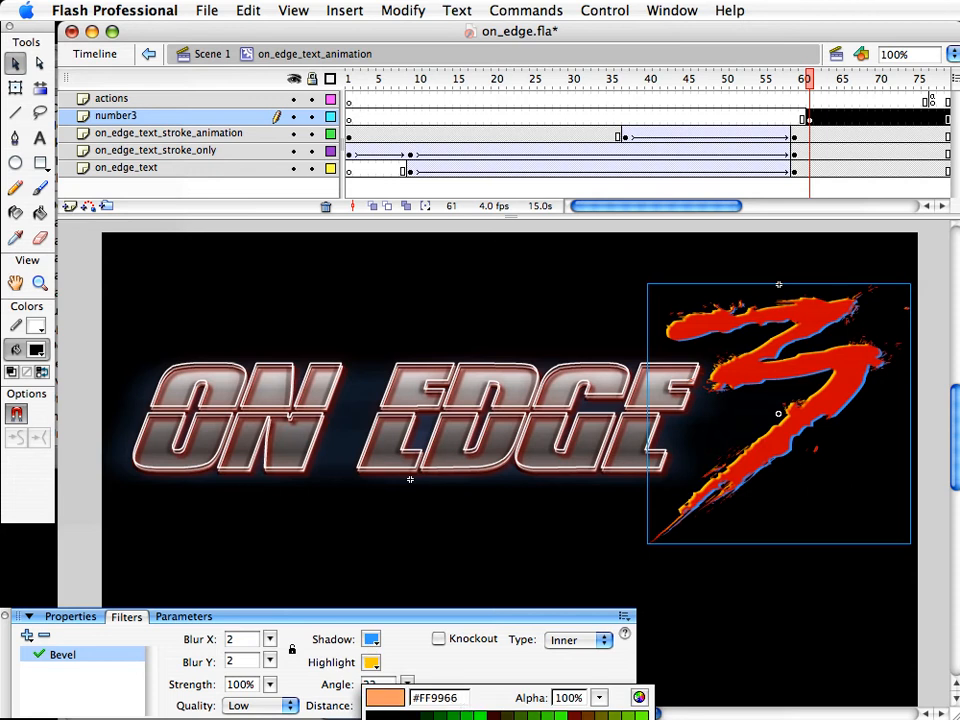
pyautogui.press('Return')
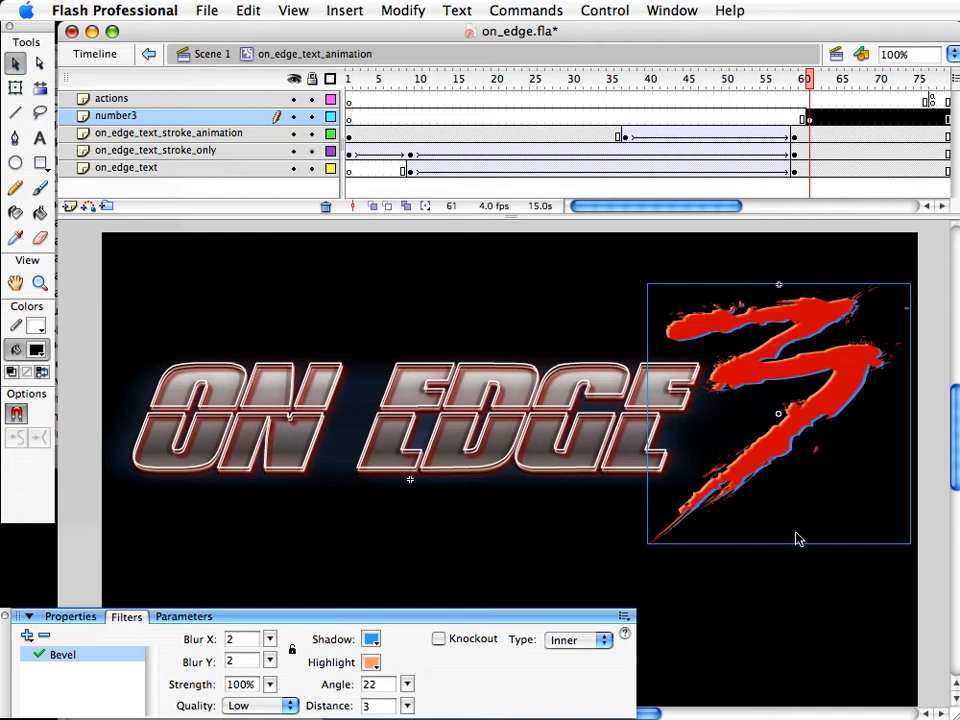
# Set the bevel's highlight colour to pink #FF9999
pyautogui.click(371, 664)
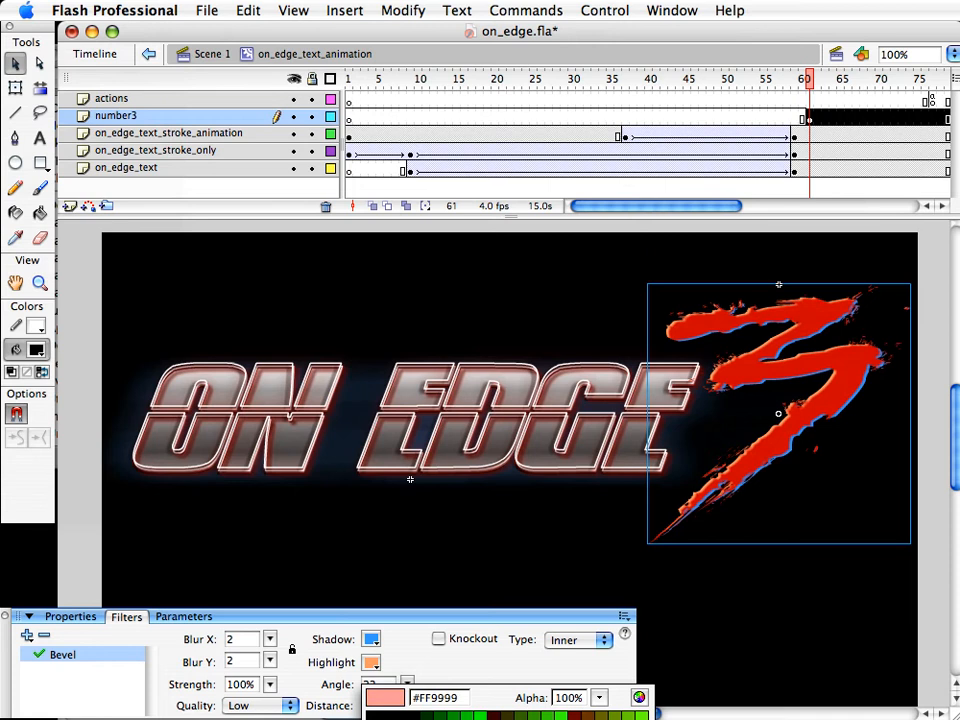
pyautogui.click(370, 663)
pyautogui.click(372, 662)
pyautogui.click(439, 546)
pyautogui.click(768, 362)
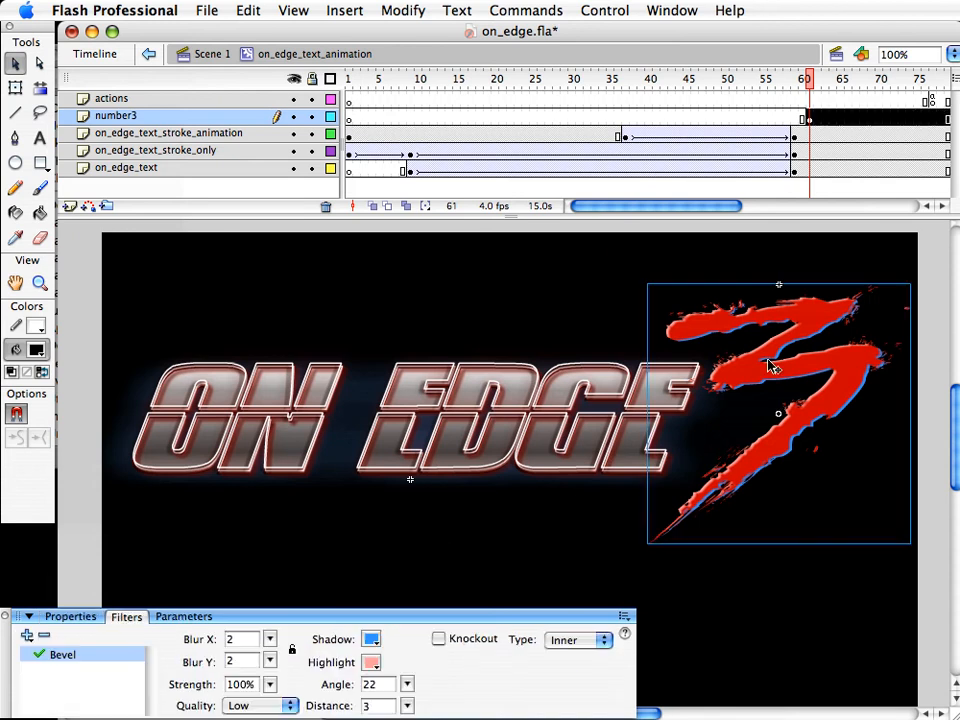
# Save the file and insert a keyframe at frame 64 of the number3 layer
pyautogui.press('super+s')
pyautogui.moveTo(804, 76); pyautogui.dragTo(841, 100)
pyautogui.moveTo(676, 204); pyautogui.dragTo(684, 205)
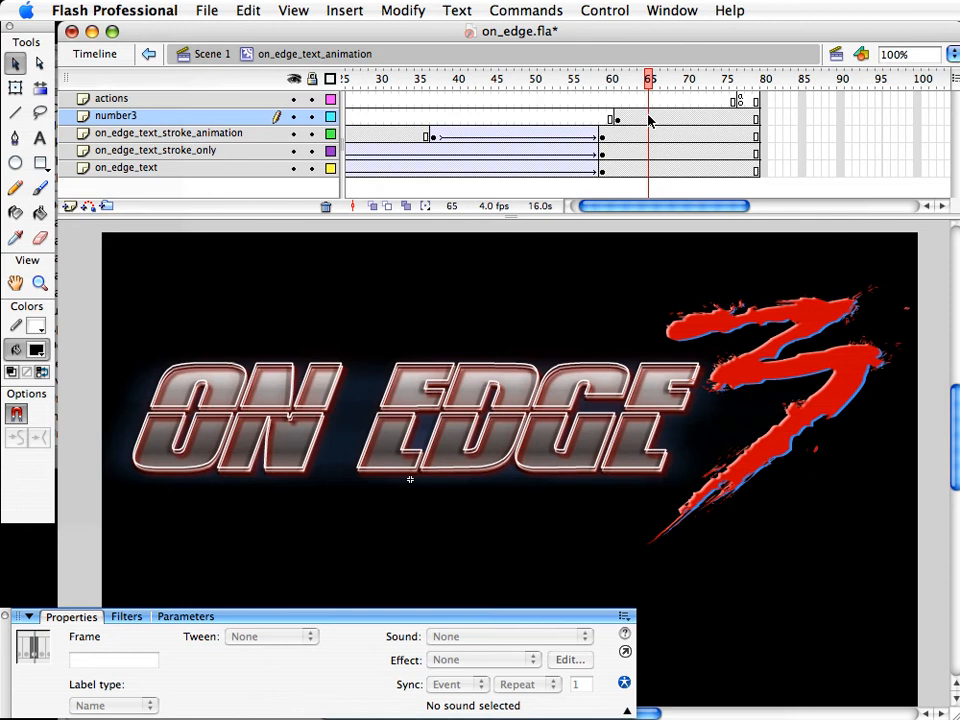
pyautogui.click(648, 120)
pyautogui.click(640, 120)
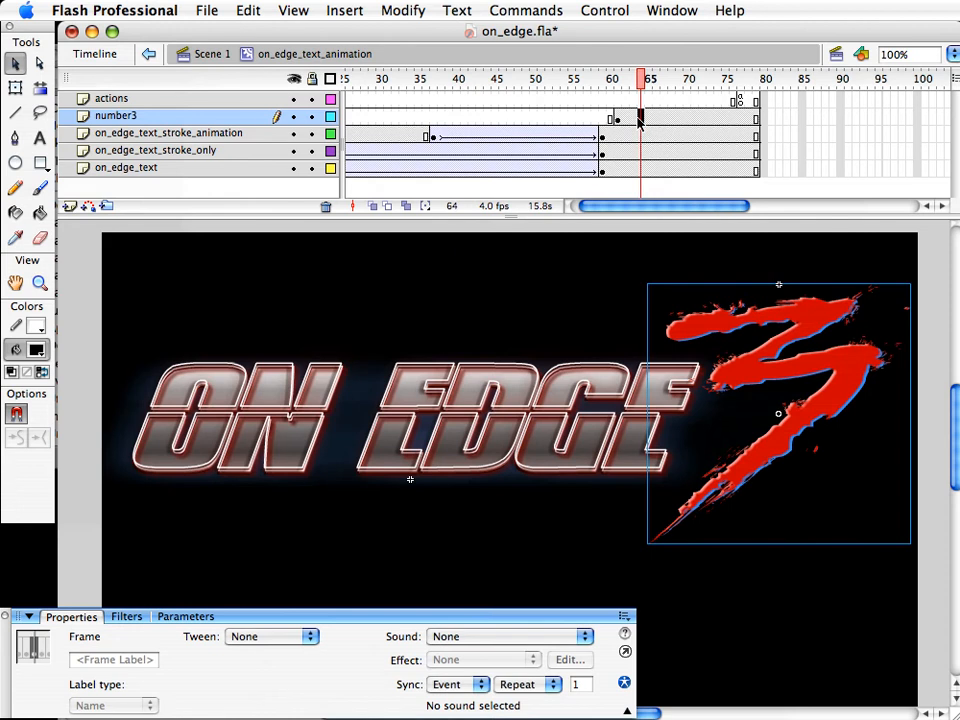
pyautogui.press('F6')
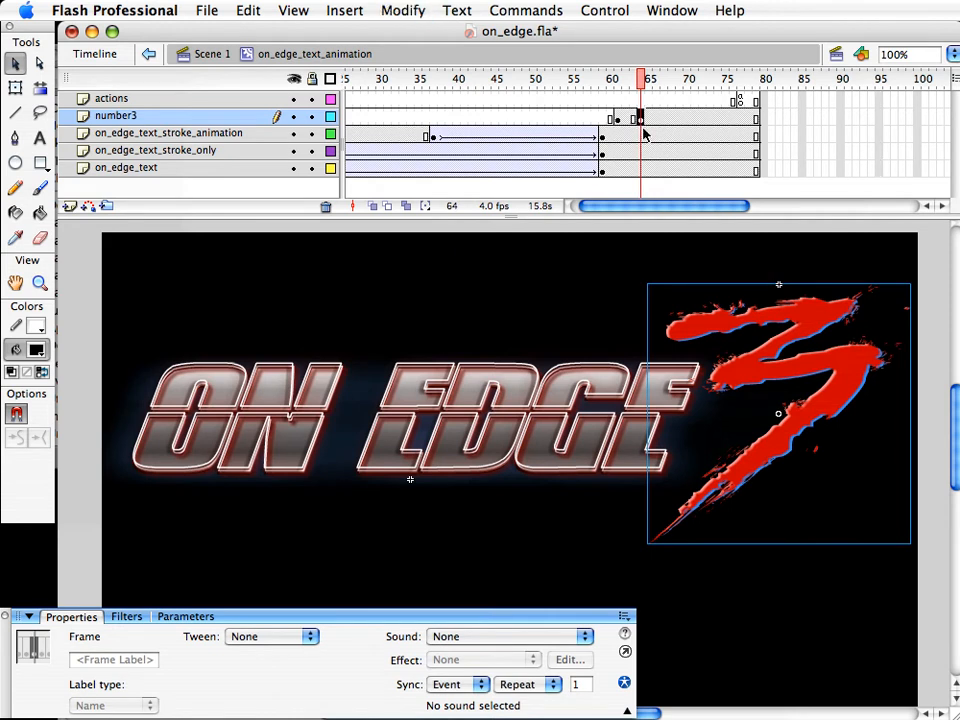
# Create a motion tween on the number3 layer from frame 61 to frame 64
pyautogui.click(617, 120)
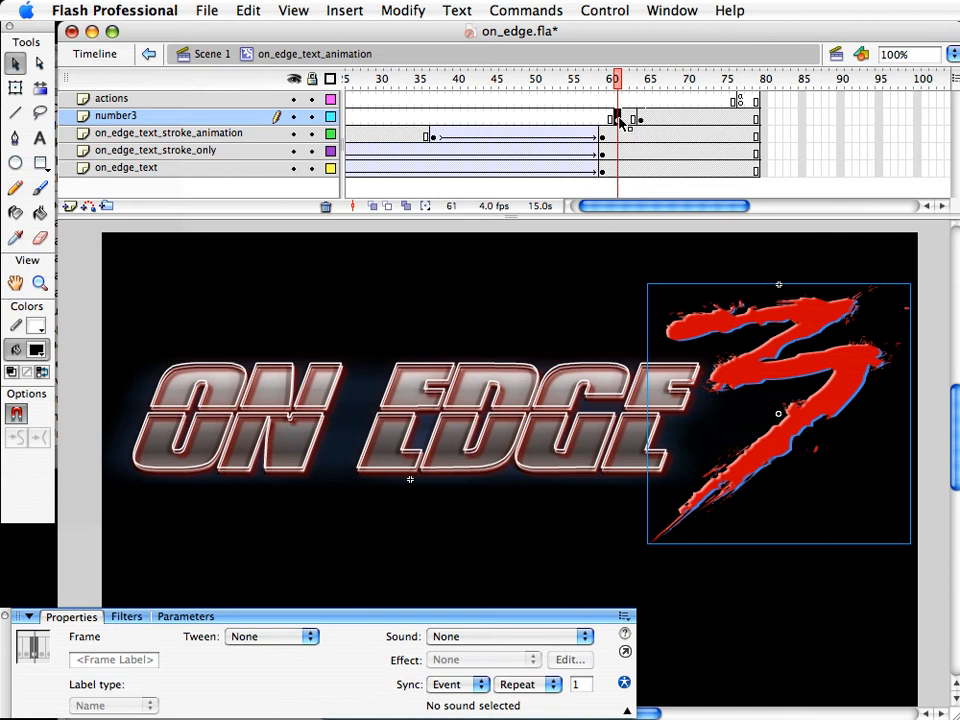
pyautogui.rightClick(617, 120)
pyautogui.click(650, 124)
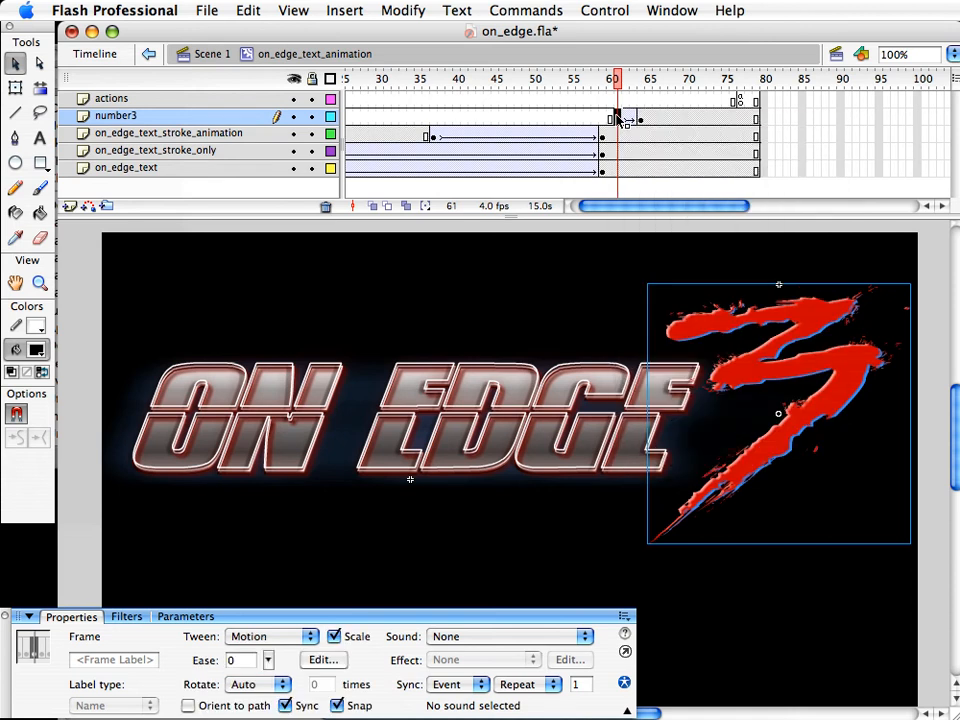
# At frame 61, enlarge number3 with Free Transform to about 852 by 842, move it to about X -13, Y -382, and preview the tween
pyautogui.press('q')
pyautogui.scroll(1, 662, 302)
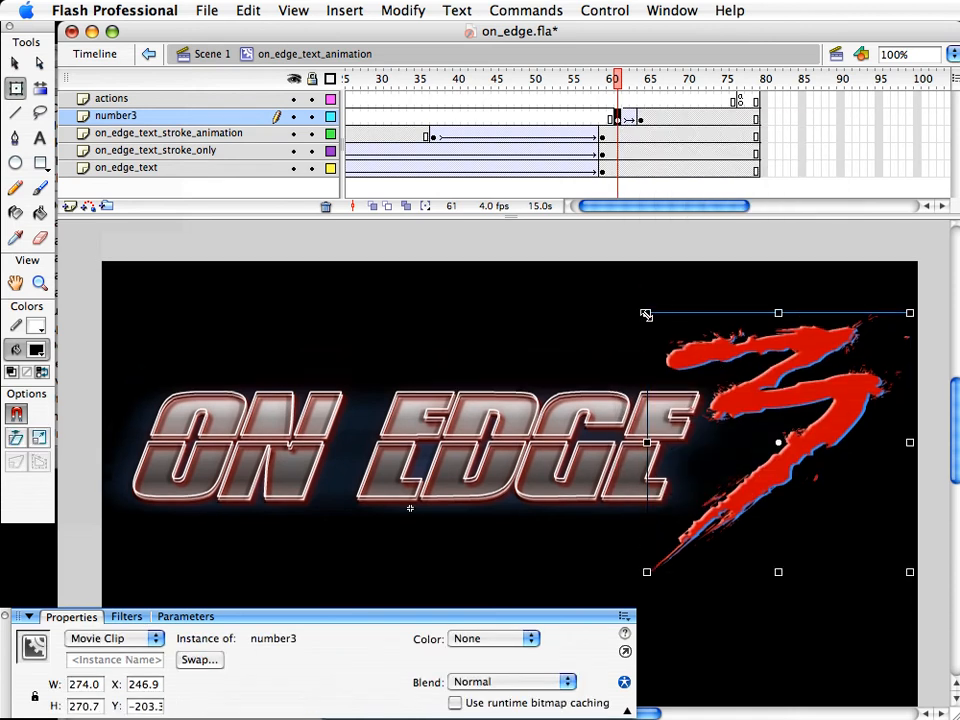
pyautogui.moveTo(647, 314); pyautogui.dragTo(369, 36)
pyautogui.moveTo(731, 305); pyautogui.dragTo(759, 408)
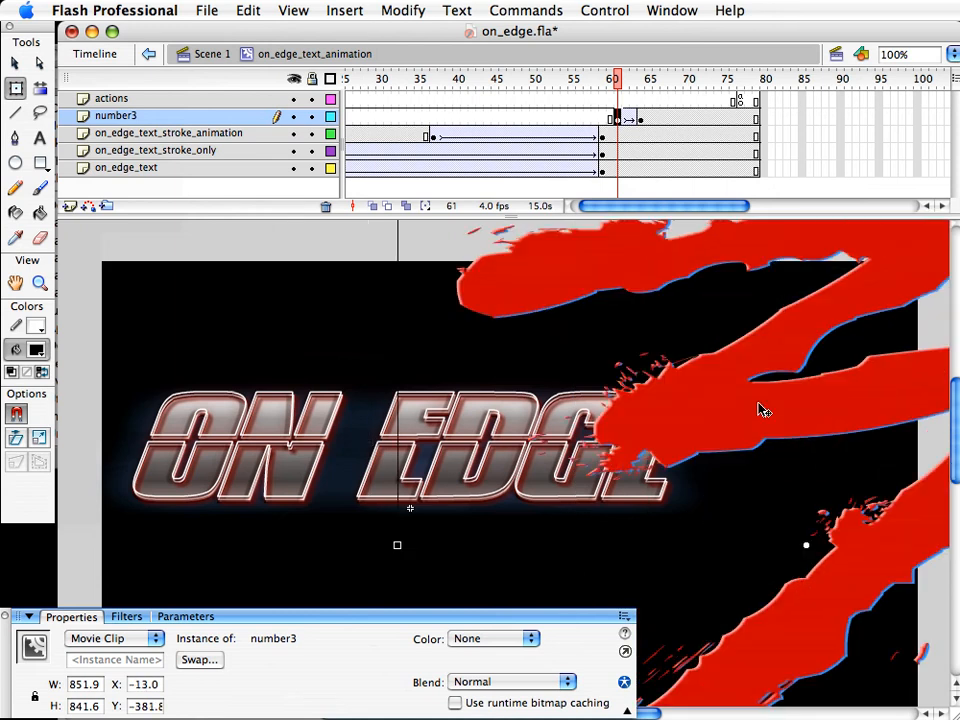
pyautogui.click(627, 80)
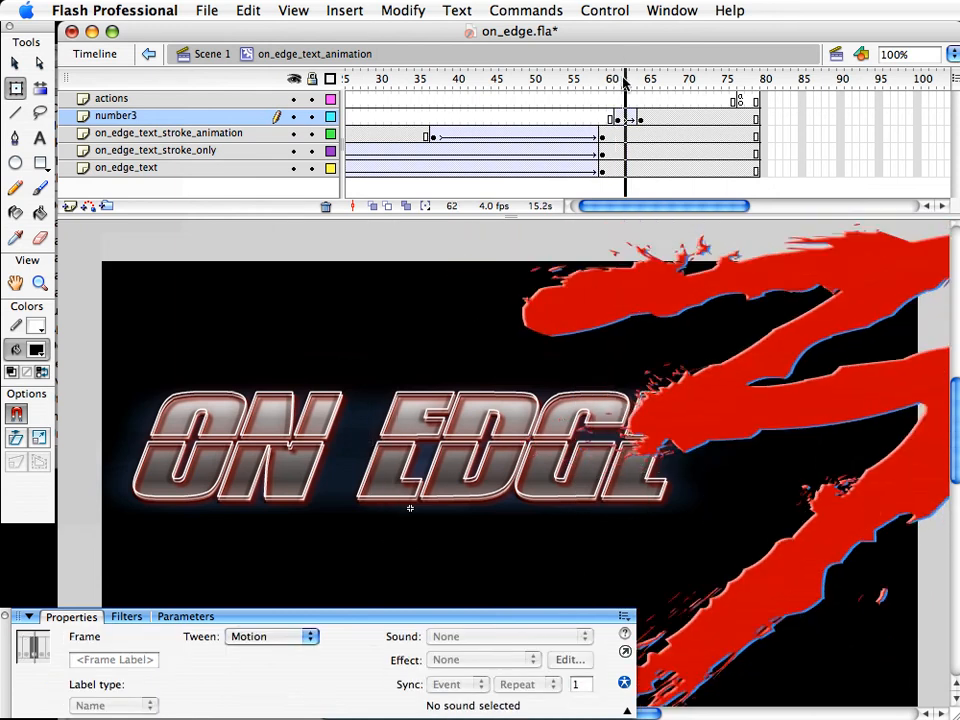
pyautogui.moveTo(627, 80); pyautogui.dragTo(643, 125)
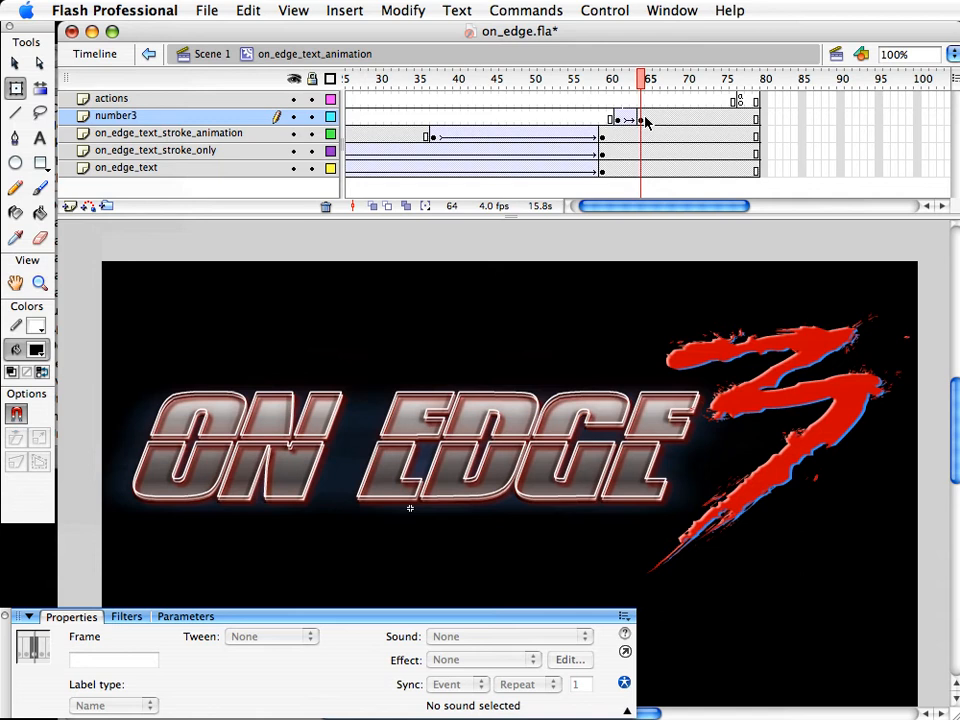
# Insert a keyframe at frame 65 of the number3 layer and shrink number3 at frame 64 to about 264 by 261
pyautogui.click(648, 119)
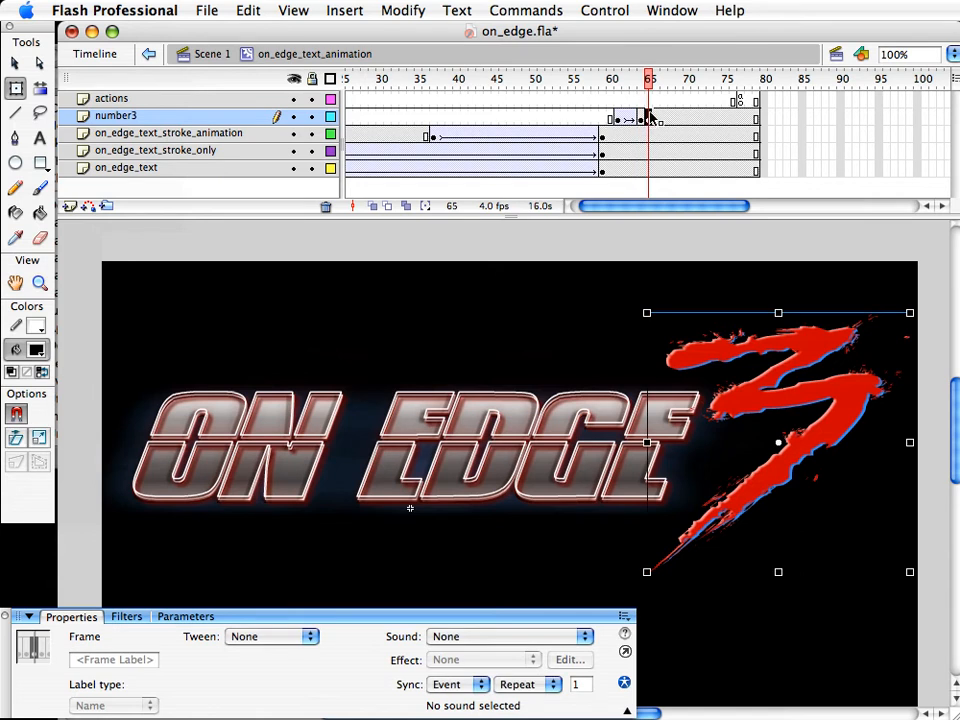
pyautogui.click(640, 119)
pyautogui.click(909, 312)
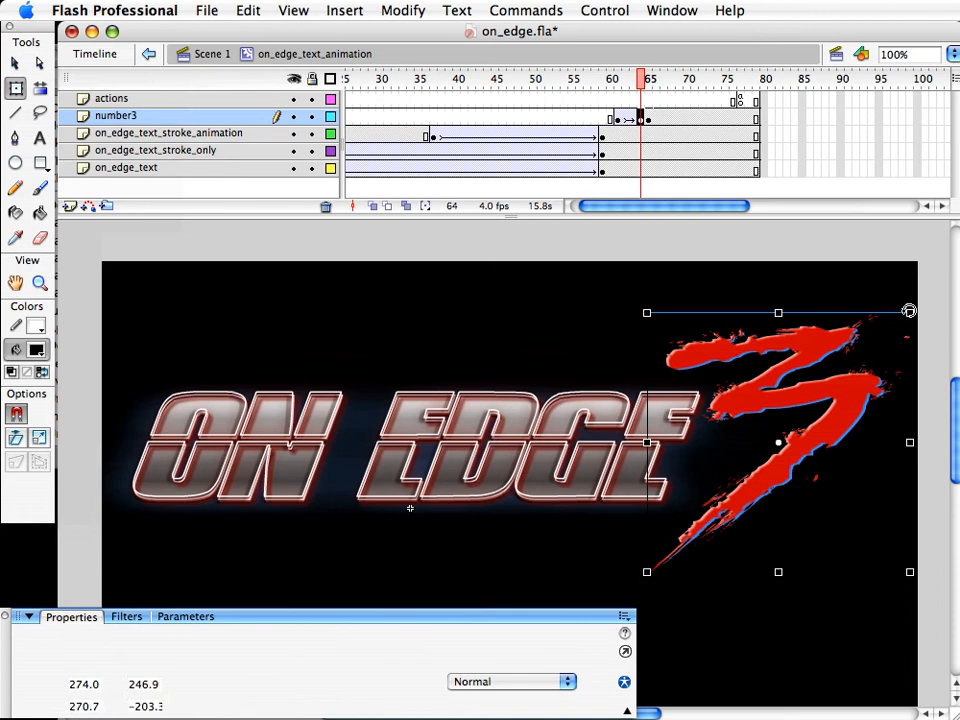
pyautogui.moveTo(909, 312); pyautogui.dragTo(909, 316)
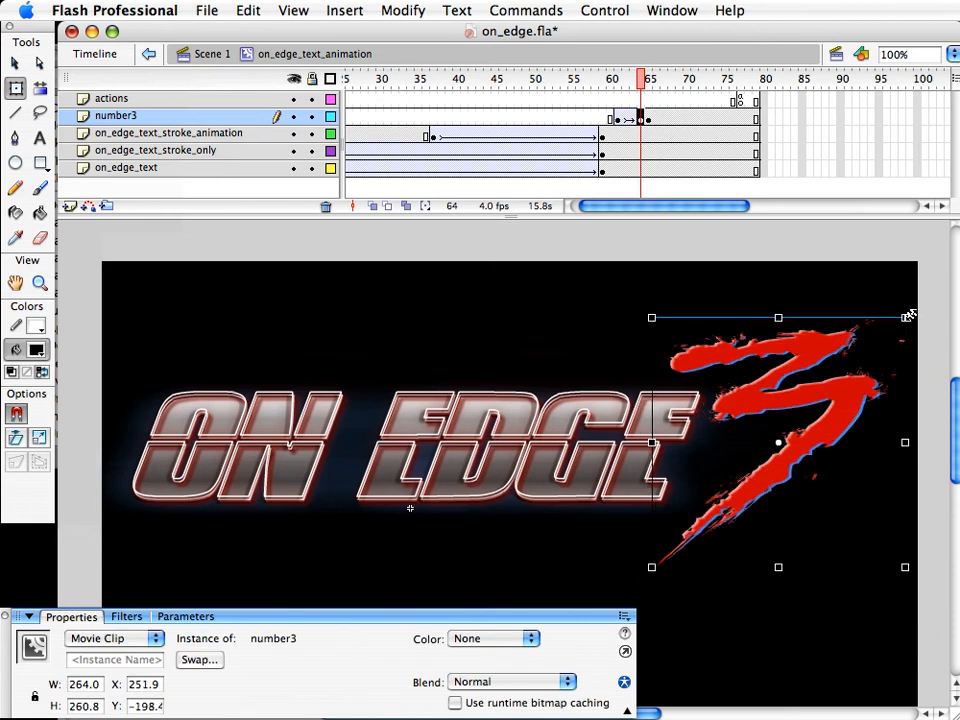
pyautogui.click(739, 253)
# Step through frames 60 to 65 to check how the number 3 zooms into place
pyautogui.moveTo(634, 85)
pyautogui.mouseDown()
pyautogui.moveTo(647, 85)
pyautogui.moveTo(606, 84)
pyautogui.mouseUp()
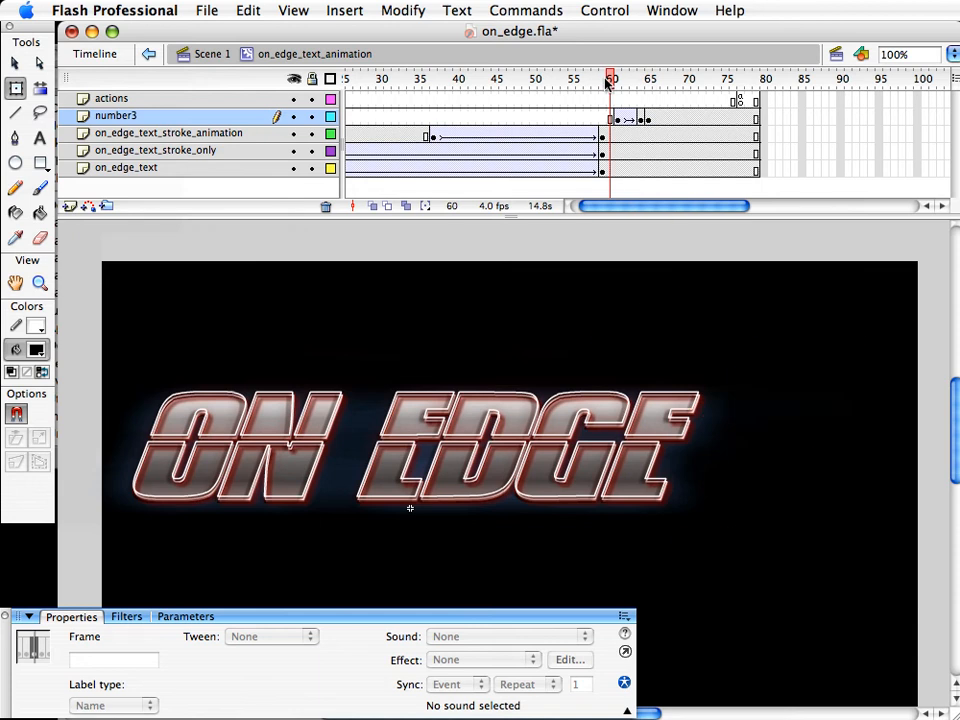
pyautogui.press('.')
pyautogui.press('.')
pyautogui.press('.')
pyautogui.press('.')
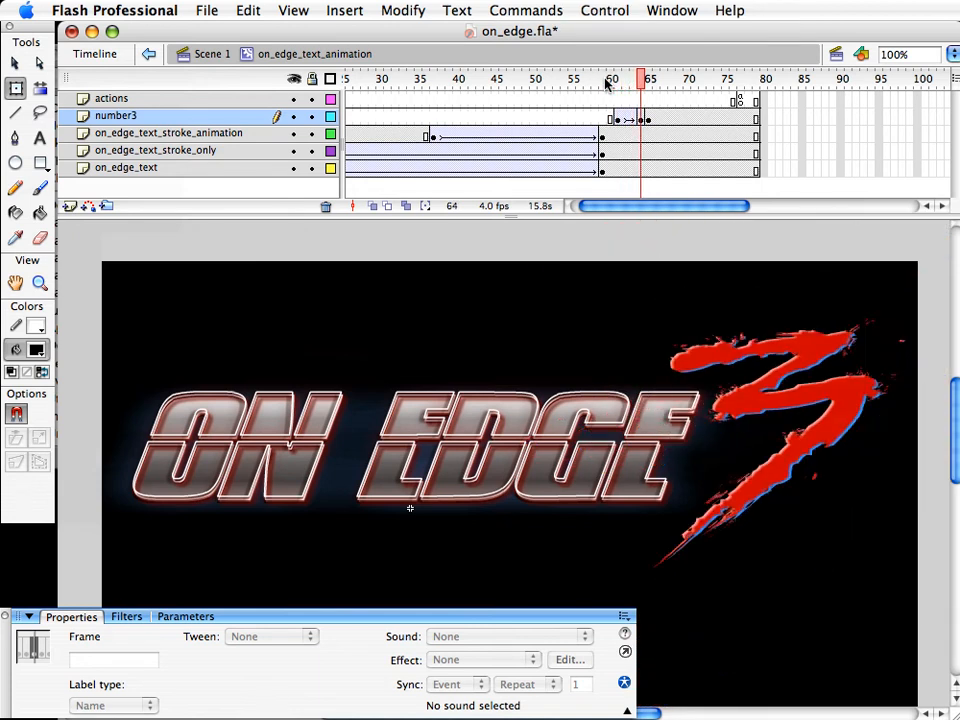
pyautogui.press('.')
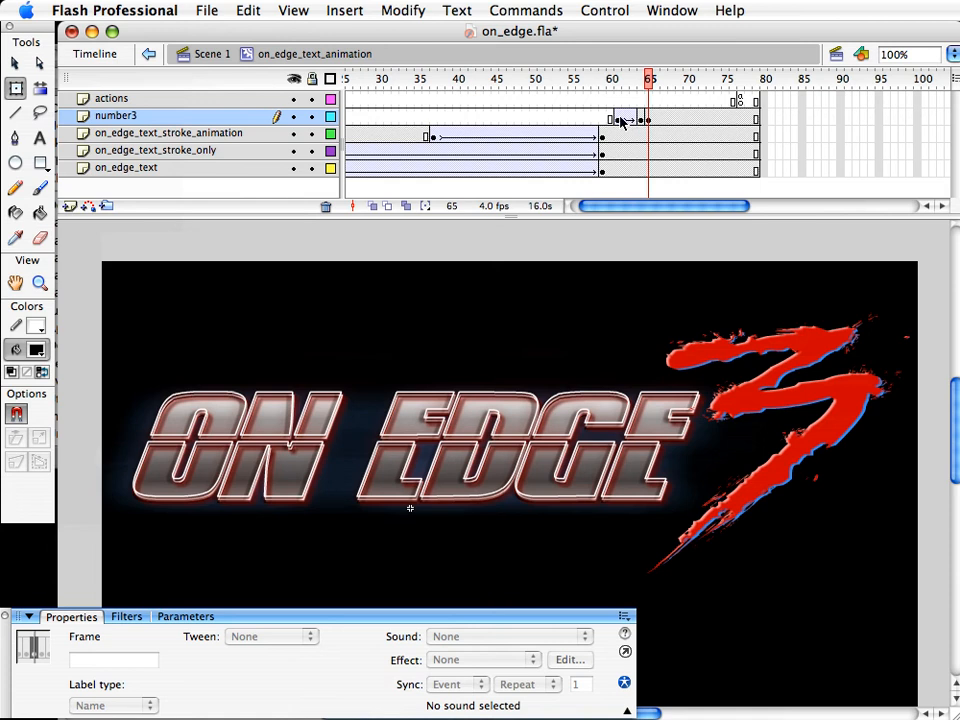
# Move the enlarged number3 at frame 61 over the ON EDGE lettering, to about X -172, Y -372, and check the tween
pyautogui.click(620, 121)
pyautogui.click(570, 435)
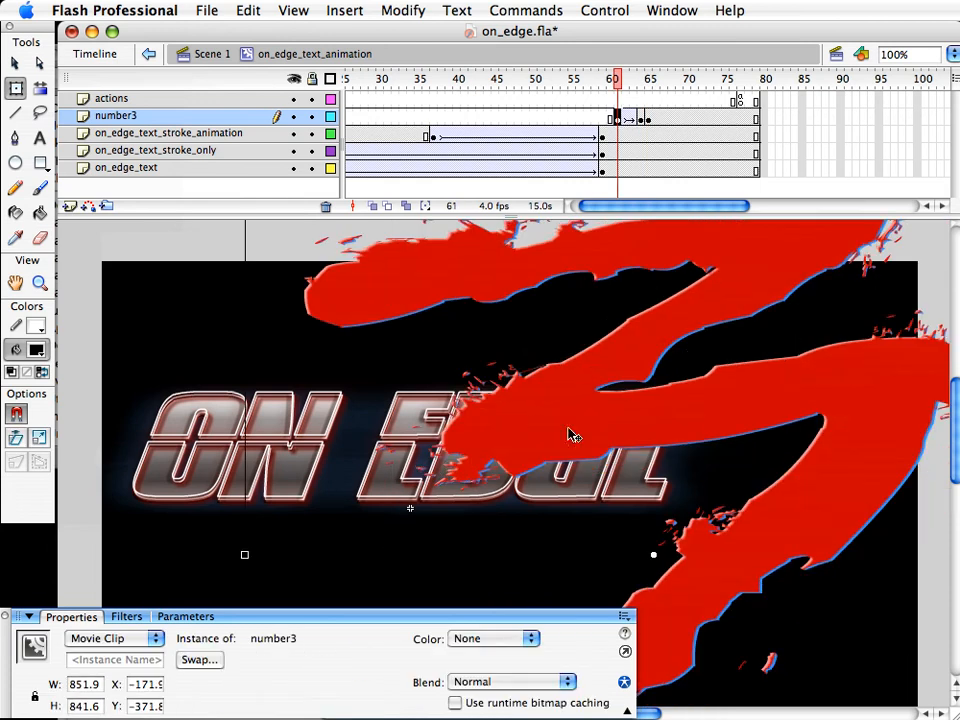
pyautogui.moveTo(621, 82)
pyautogui.mouseDown()
pyautogui.moveTo(650, 82)
pyautogui.moveTo(598, 87)
pyautogui.moveTo(617, 87)
pyautogui.mouseUp()
pyautogui.click(620, 120)
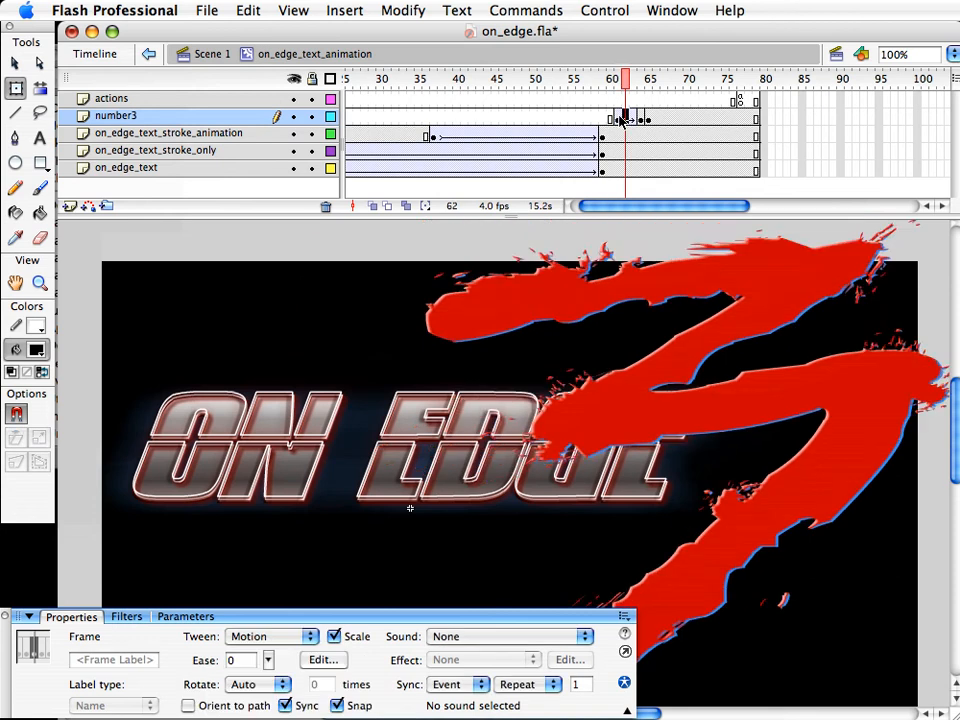
# Save the file, play the whole logo animation as a test movie, and close the preview
pyautogui.press('super+s')
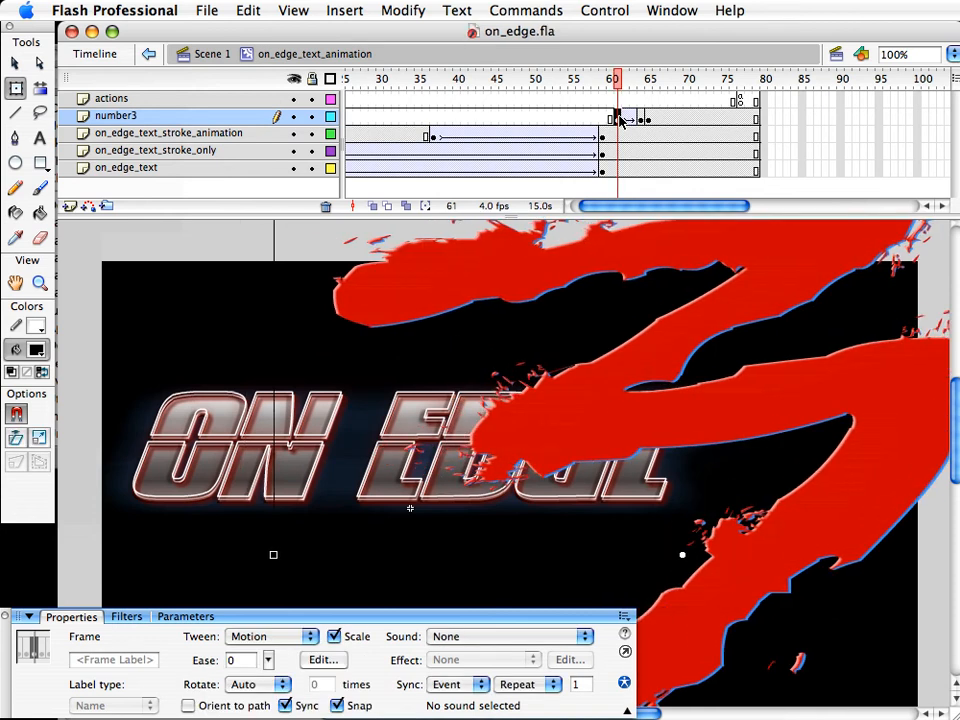
pyautogui.press('super+Return')
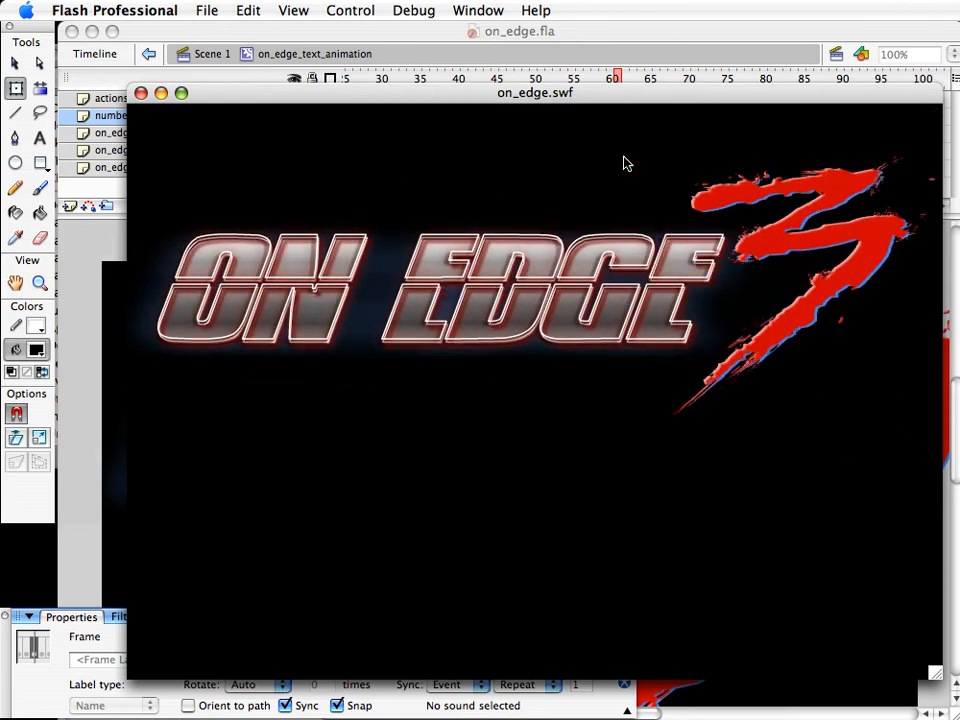
pyautogui.press('super+w')
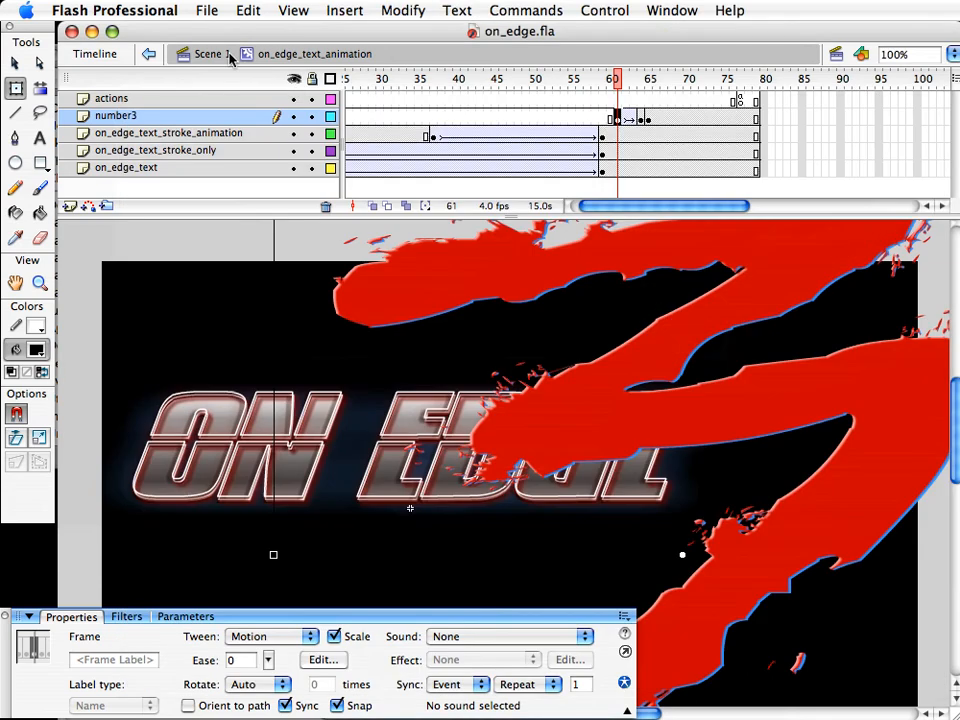
# Review the text glow timing around frames 45 to 59 of on_edge_text_animation, and return to frame 1 of Scene 1
pyautogui.moveTo(604, 80)
pyautogui.mouseDown()
pyautogui.moveTo(518, 86)
pyautogui.moveTo(603, 80)
pyautogui.mouseUp()
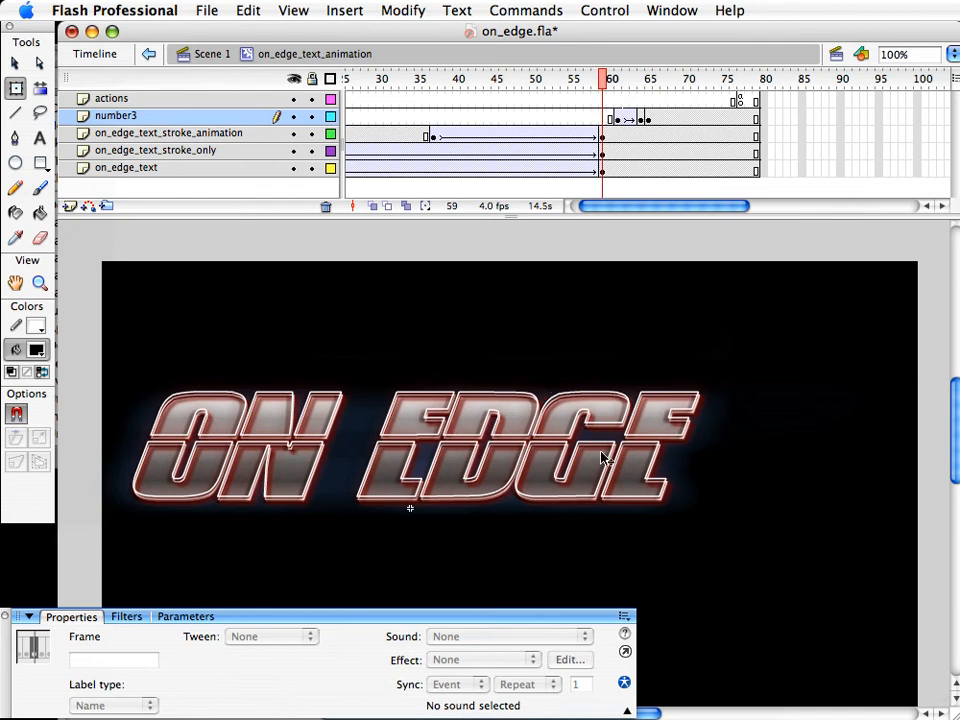
pyautogui.moveTo(445, 78); pyautogui.dragTo(533, 92)
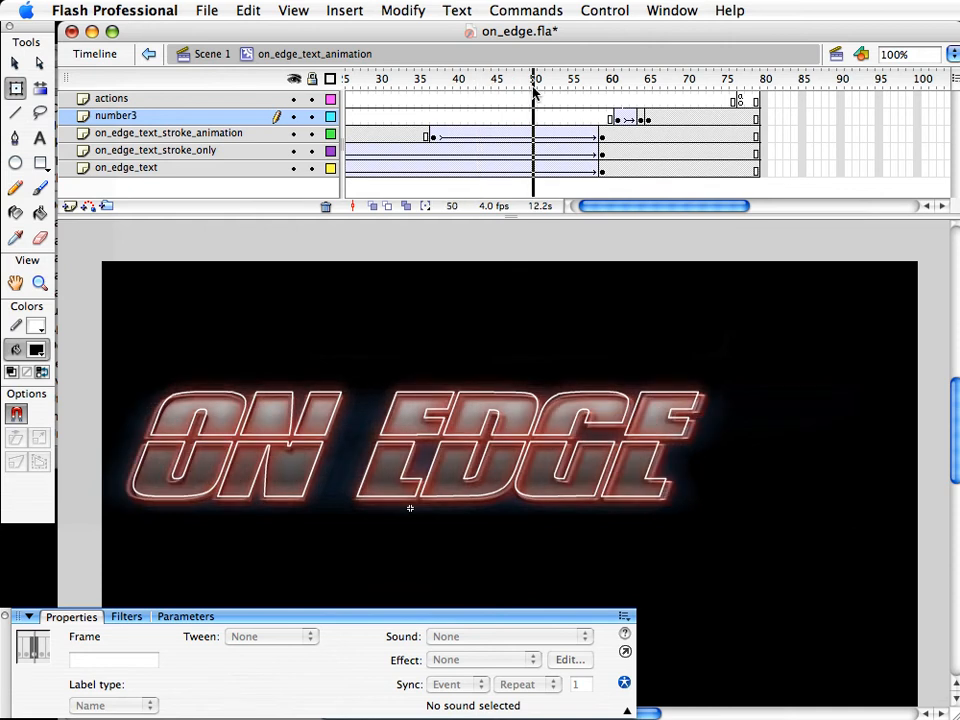
pyautogui.click(577, 86)
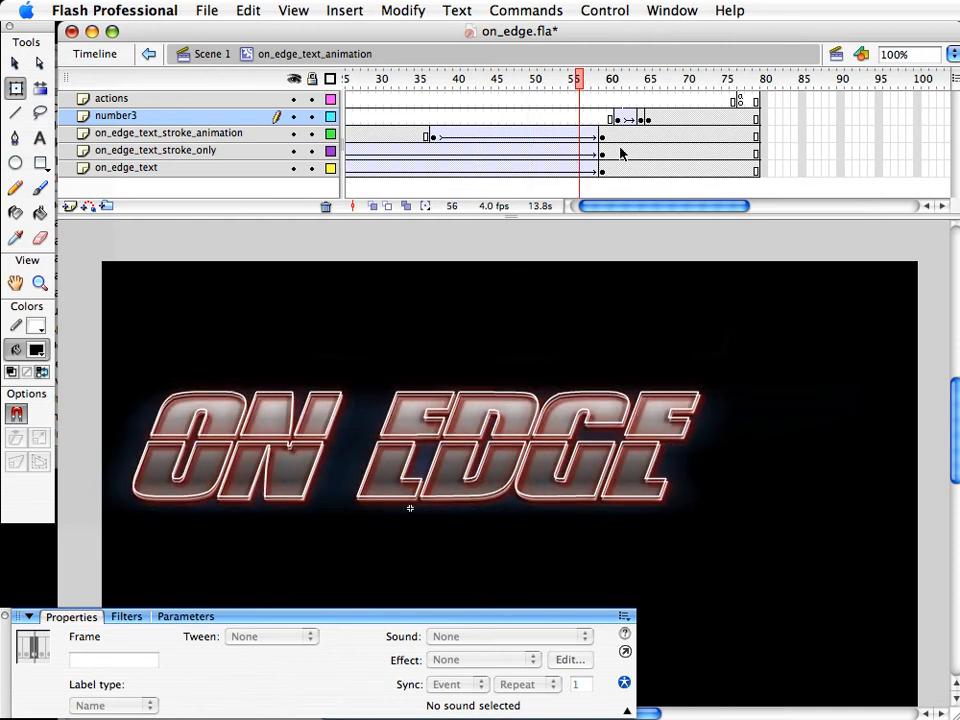
pyautogui.moveTo(576, 76); pyautogui.dragTo(529, 74)
pyautogui.click(219, 57)
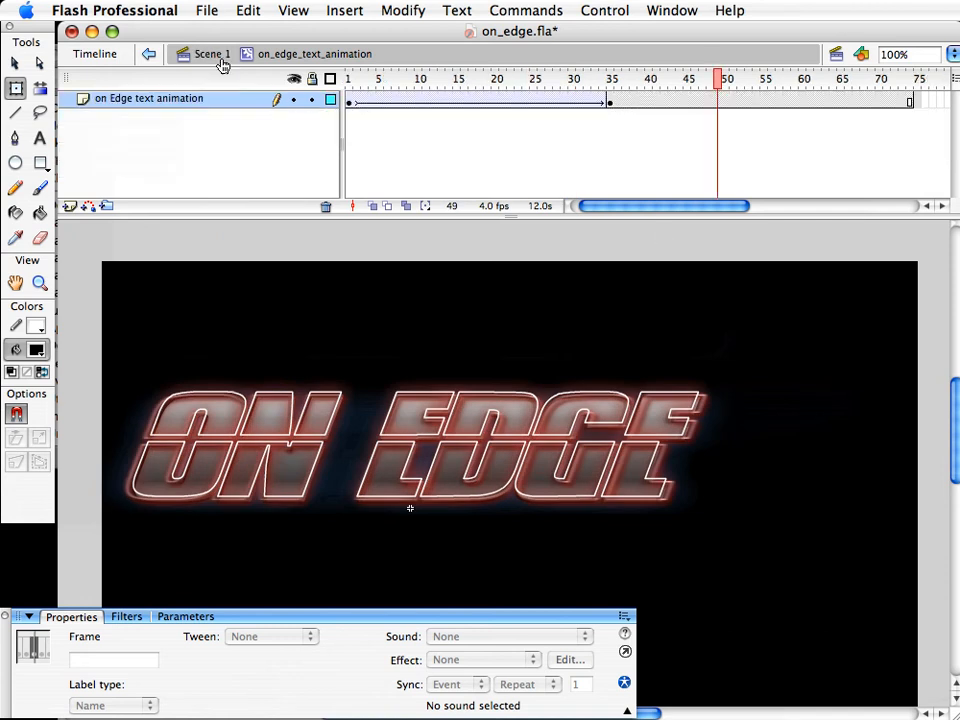
pyautogui.moveTo(372, 76); pyautogui.dragTo(332, 101)
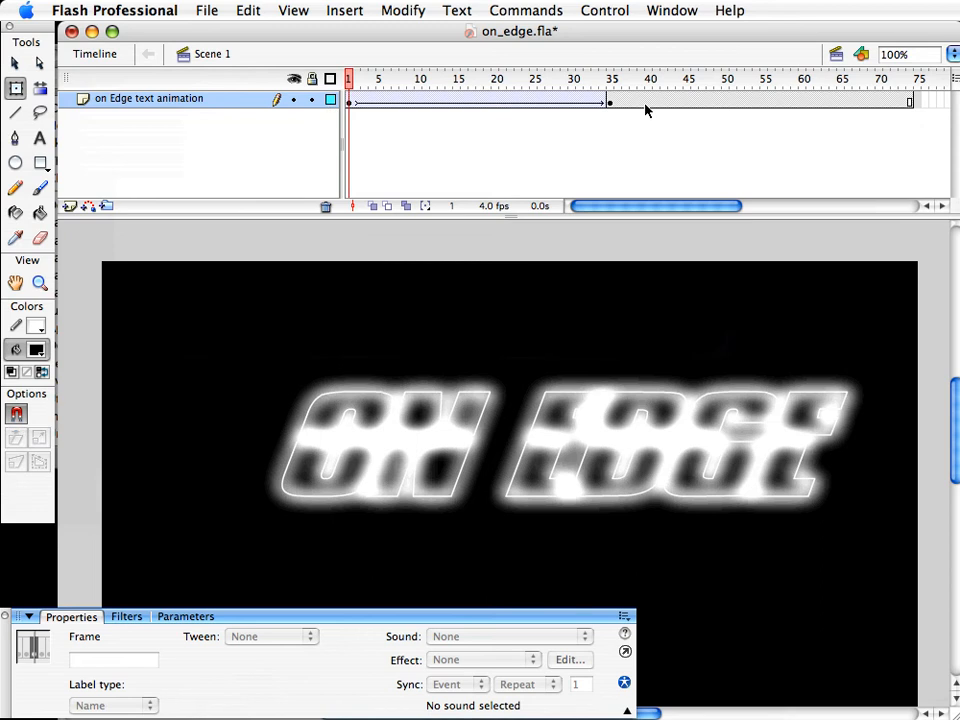
# Move the end keyframe of the on Edge text animation layer from frame 35 to frame 55 and check the slide
pyautogui.click(609, 102)
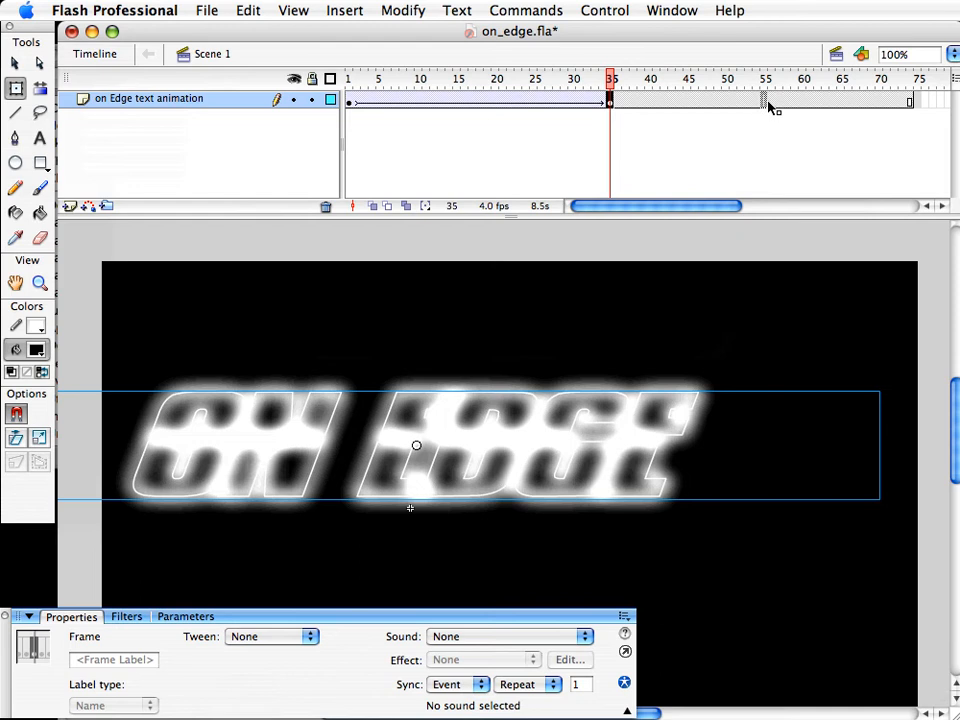
pyautogui.moveTo(768, 103); pyautogui.dragTo(764, 102)
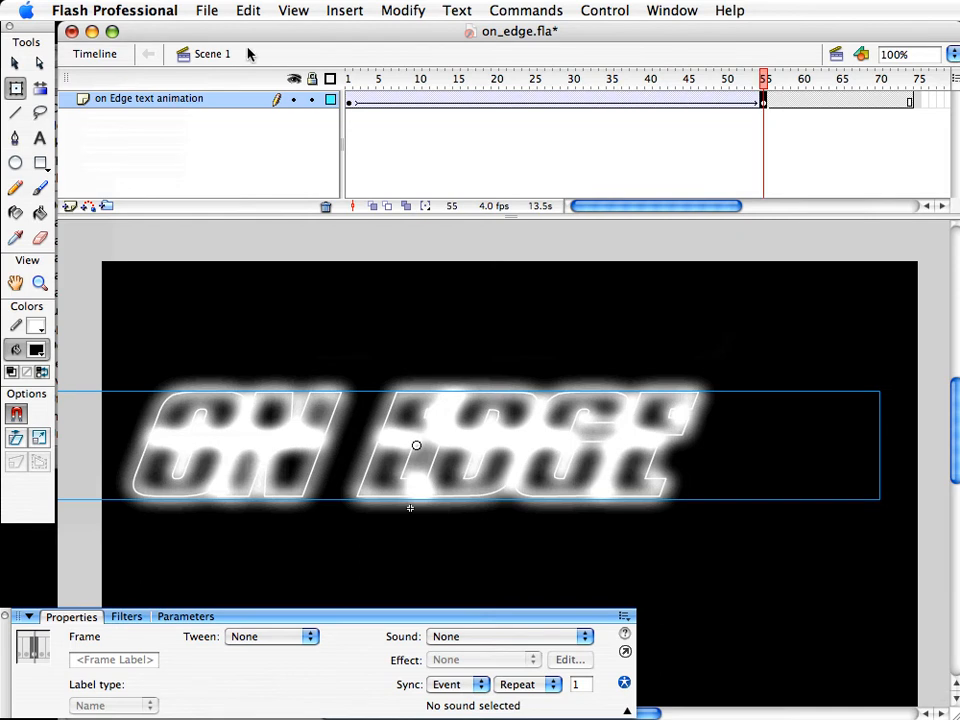
pyautogui.click(350, 103)
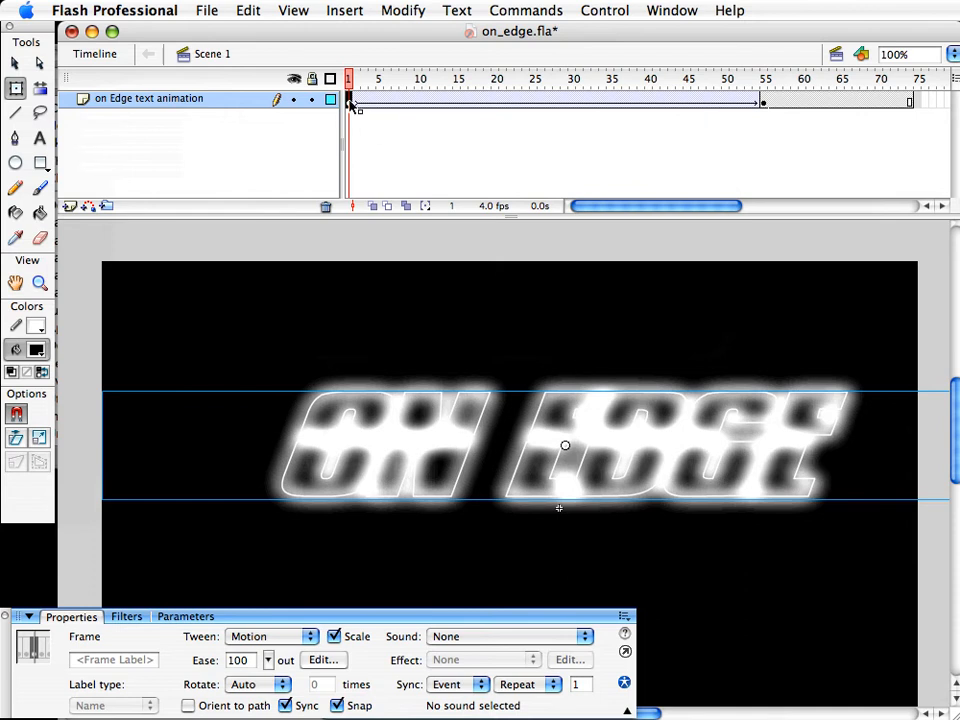
pyautogui.click(726, 104)
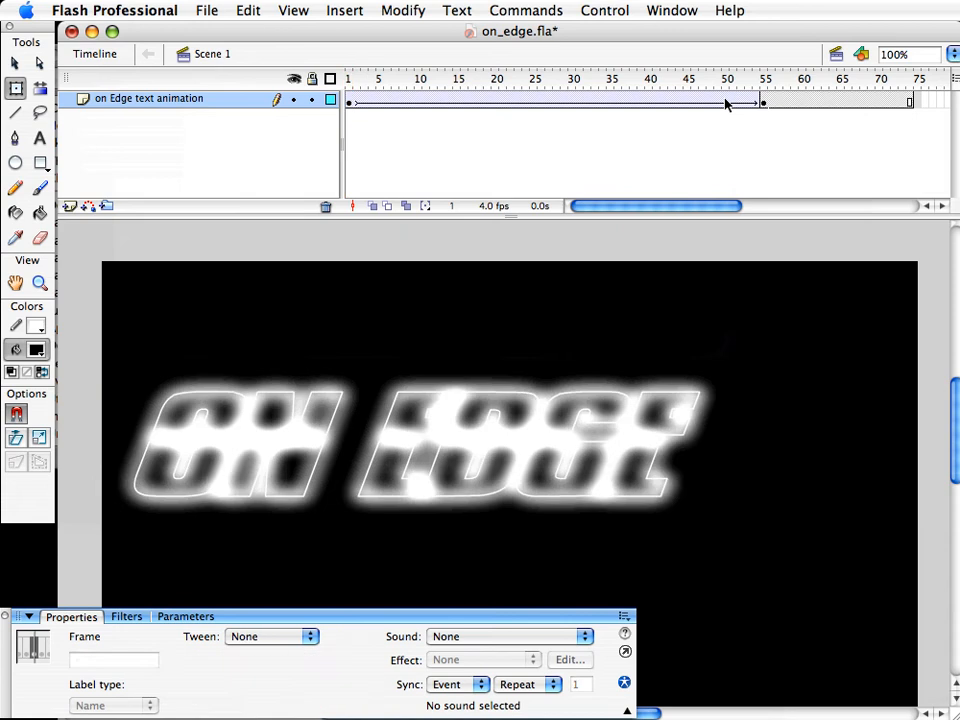
# Remove the motion tween and the frame 55 keyframe from the on Edge text animation layer, leaving a single keyframe at frame 1
pyautogui.click(352, 102)
pyautogui.click(349, 103)
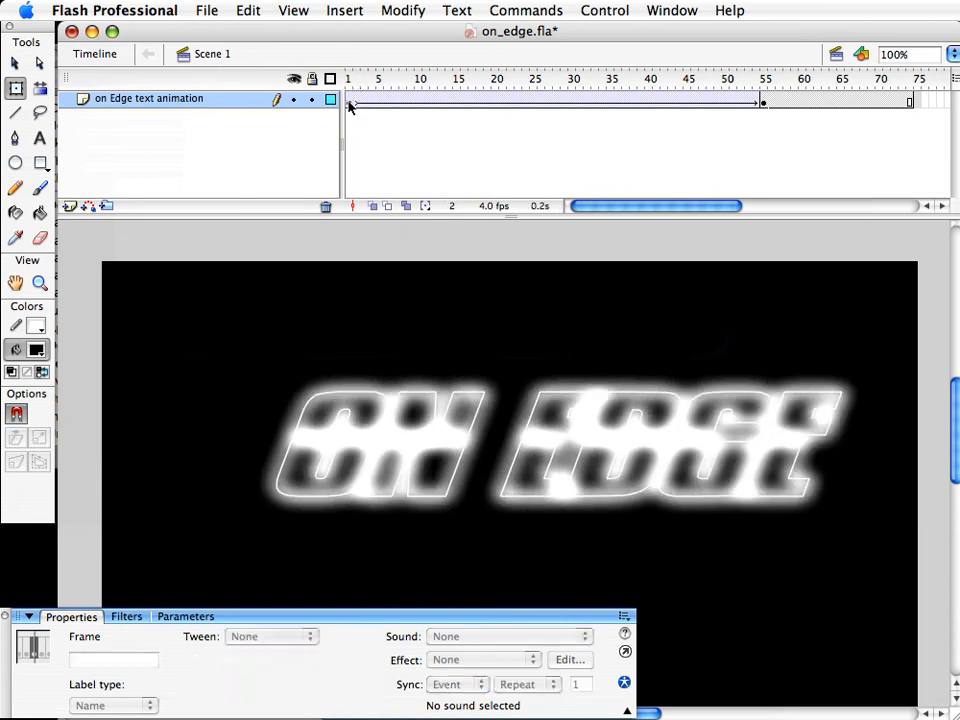
pyautogui.rightClick(349, 101)
pyautogui.click(390, 111)
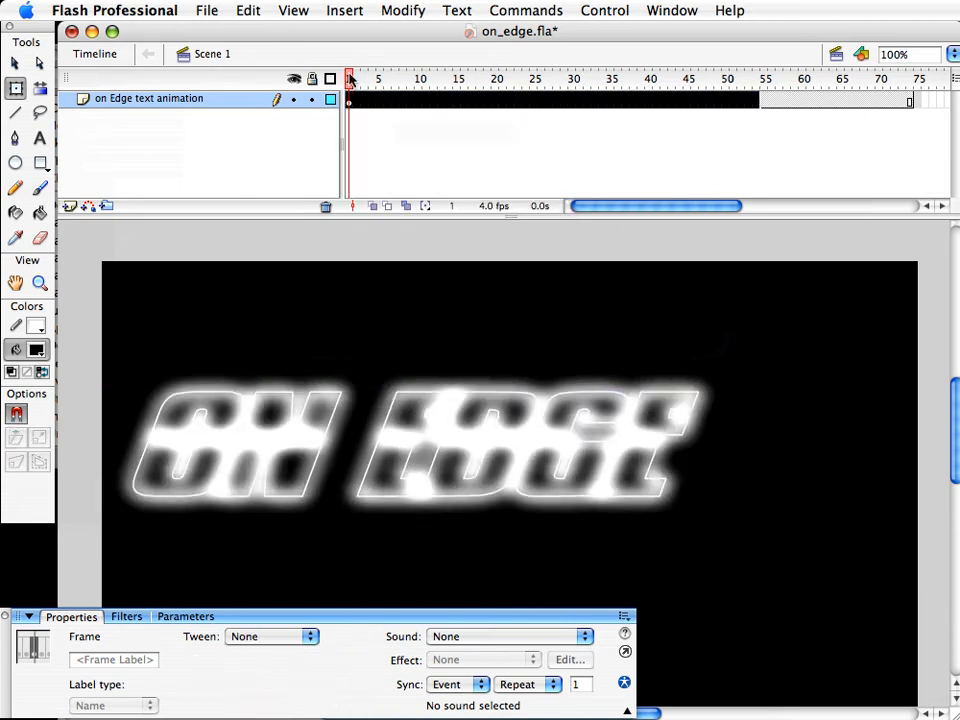
pyautogui.click(489, 405)
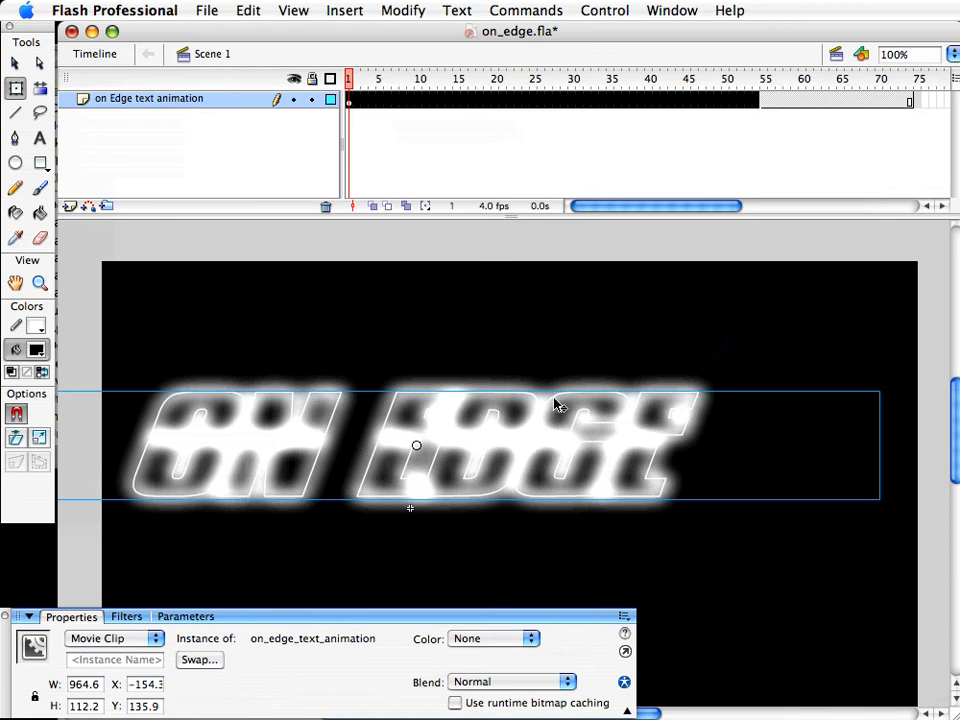
pyautogui.click(555, 152)
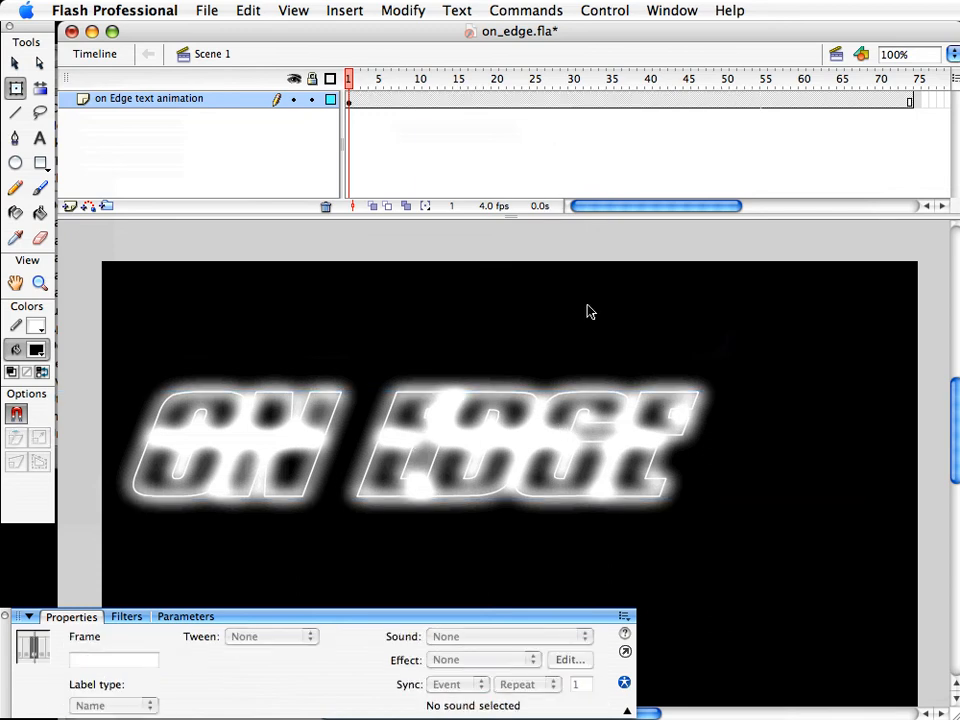
# Nudge the on_edge_text_animation clip horizontally to X -49.3, keeping its vertical position
pyautogui.click(559, 417)
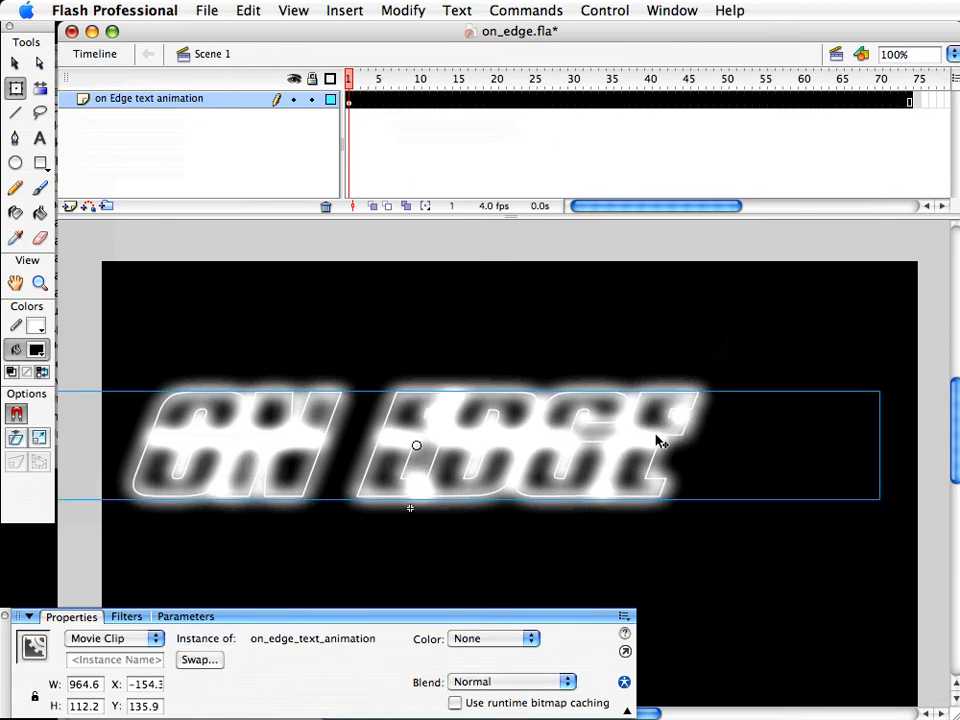
pyautogui.hotkey('shift', 'Right')
pyautogui.hotkey('shift', 'Right')
pyautogui.hotkey('shift', 'Right')
pyautogui.hotkey('shift', 'Right')
pyautogui.hotkey('shift', 'Right')
pyautogui.hotkey('shift', 'Right')
pyautogui.hotkey('shift', 'Right')
pyautogui.hotkey('shift', 'Right')
pyautogui.hotkey('shift', 'Right')
pyautogui.hotkey('shift', 'Right')
pyautogui.hotkey('shift', 'Right')
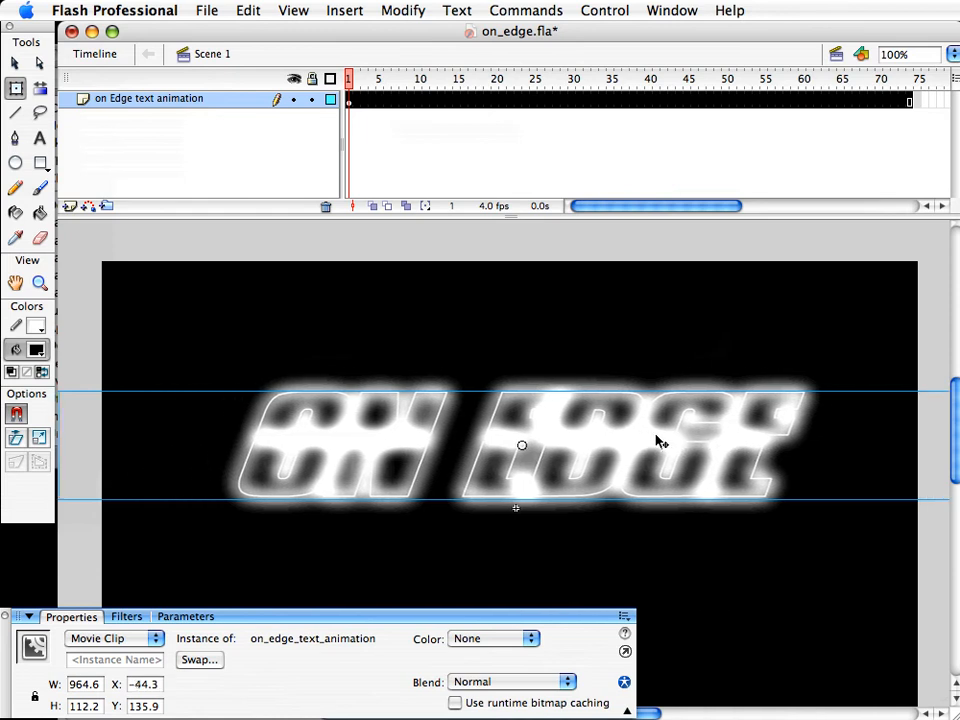
pyautogui.hotkey('shift', 'Left')
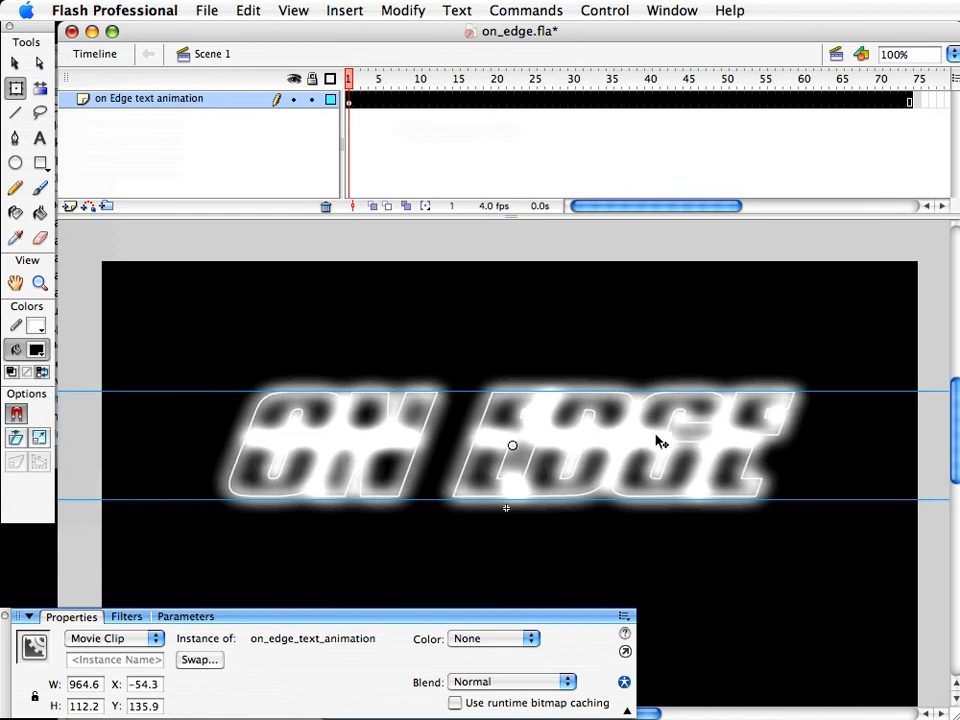
pyautogui.hotkey('shift', 'Right')
pyautogui.press('Left')
pyautogui.press('Left')
pyautogui.press('Left')
pyautogui.press('Left')
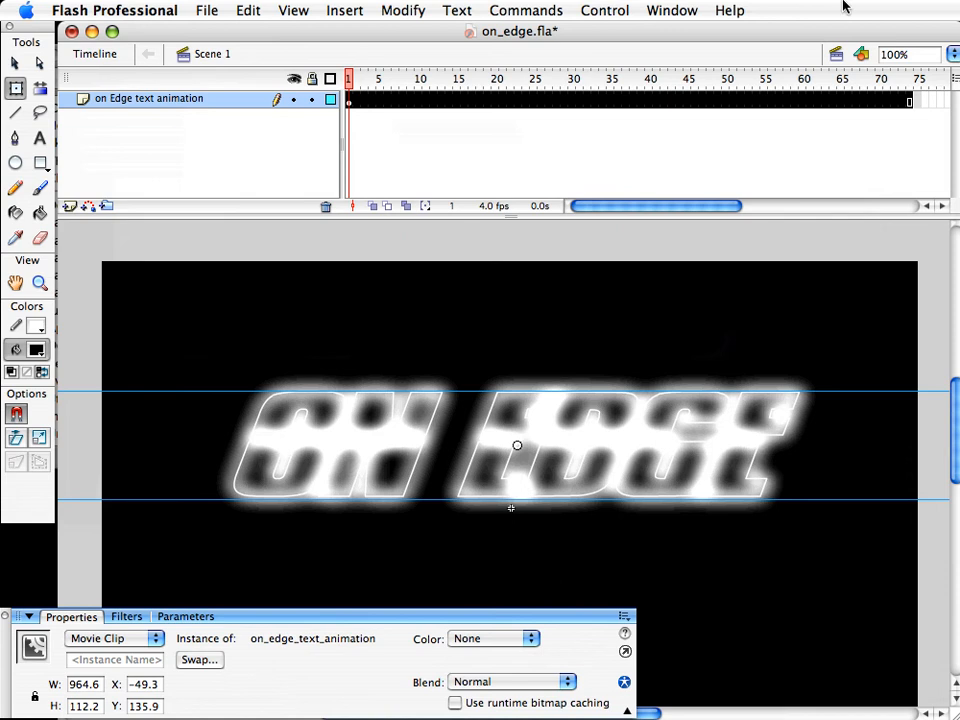
# Insert keyframes at frames 50 and 55 of the on Edge text animation layer
pyautogui.click(750, 171)
pyautogui.click(726, 100)
pyautogui.press('F6')
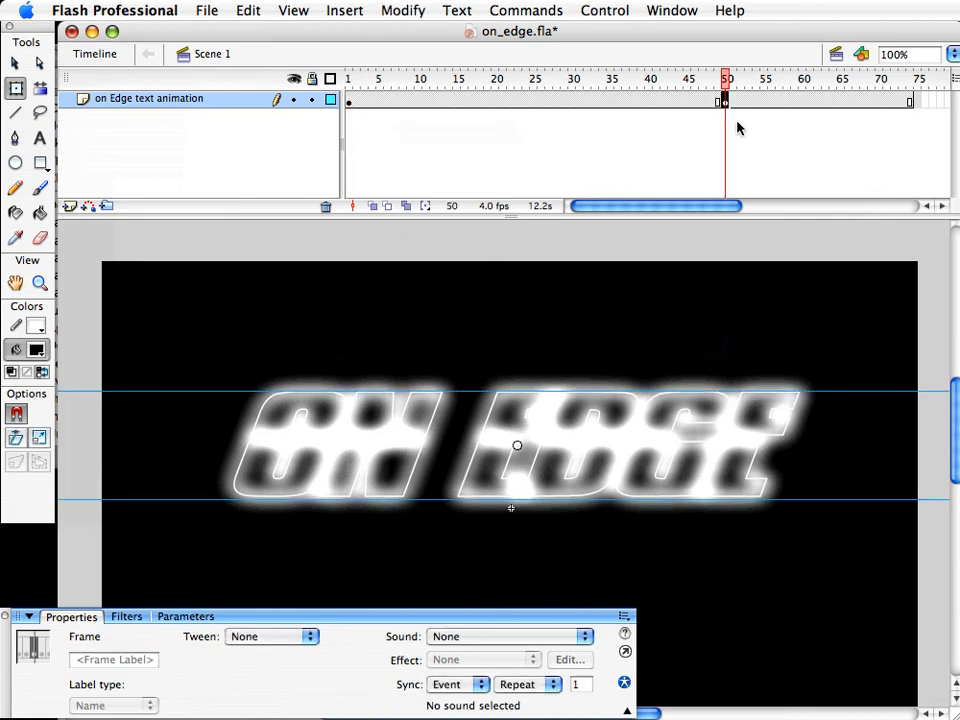
pyautogui.click(759, 97)
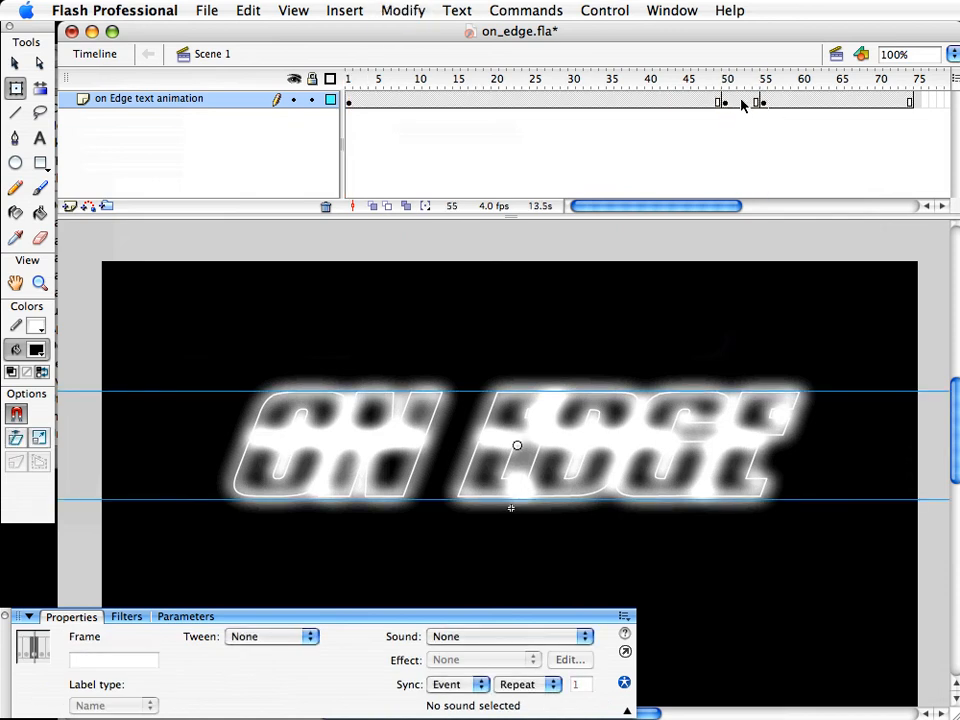
# Create a motion tween between frames 50 and 55 and adjust its ease
pyautogui.rightClick(741, 102)
pyautogui.click(800, 110)
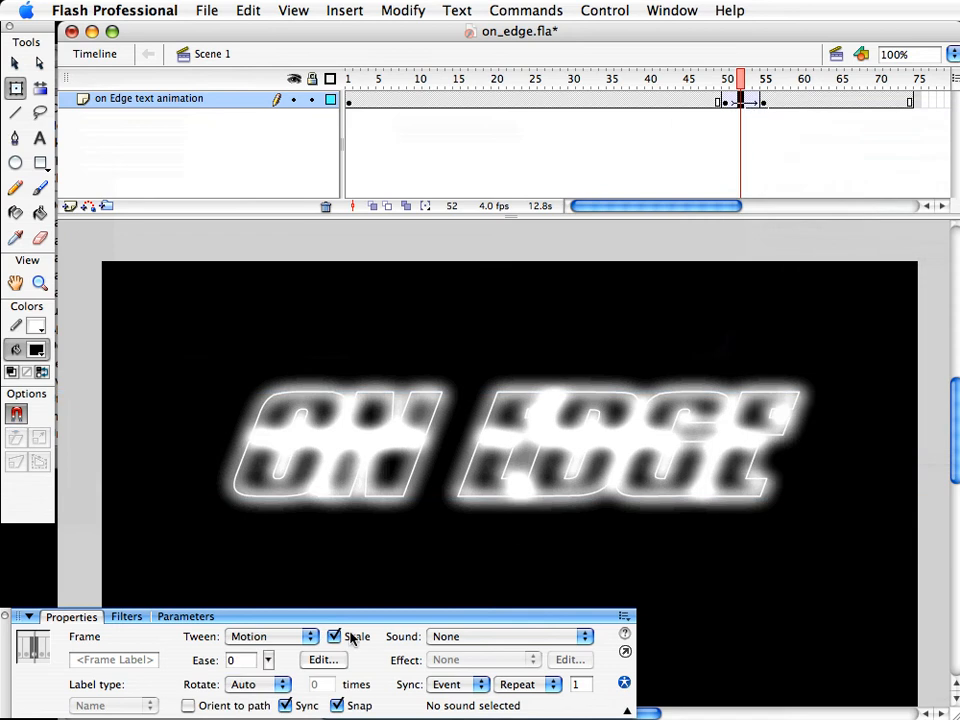
pyautogui.moveTo(268, 661); pyautogui.dragTo(266, 604)
# At frame 55, nudge the logo clip 110 pixels left to X -159.3 and save the file
pyautogui.click(763, 101)
pyautogui.click(718, 413)
pyautogui.hotkey('shift', 'Left')
pyautogui.hotkey('shift', 'Left')
pyautogui.hotkey('shift', 'Left')
pyautogui.hotkey('shift', 'Left')
pyautogui.hotkey('shift', 'Left')
pyautogui.hotkey('shift', 'Left')
pyautogui.hotkey('shift', 'Left')
pyautogui.hotkey('shift', 'Left')
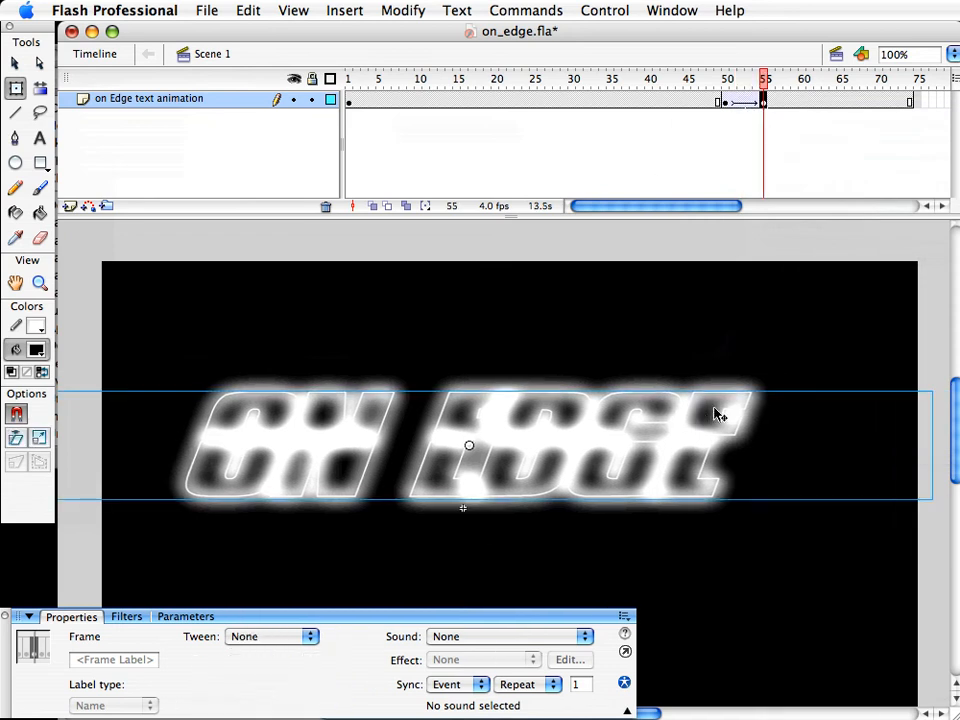
pyautogui.hotkey('shift', 'Left')
pyautogui.hotkey('shift', 'Left')
pyautogui.hotkey('shift', 'Left')
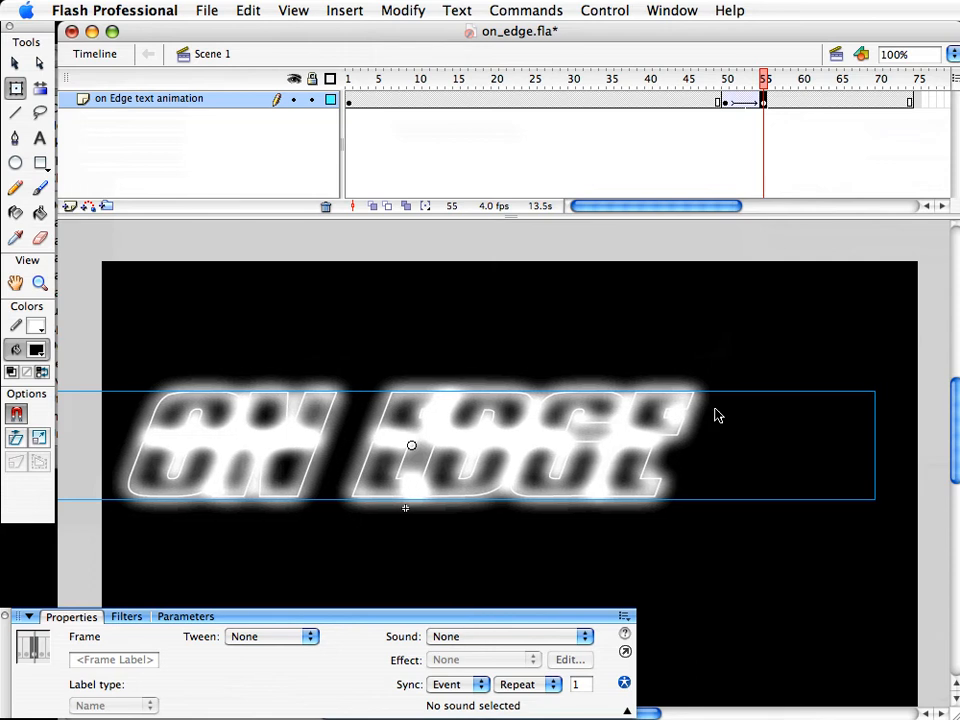
pyautogui.press('super+s')
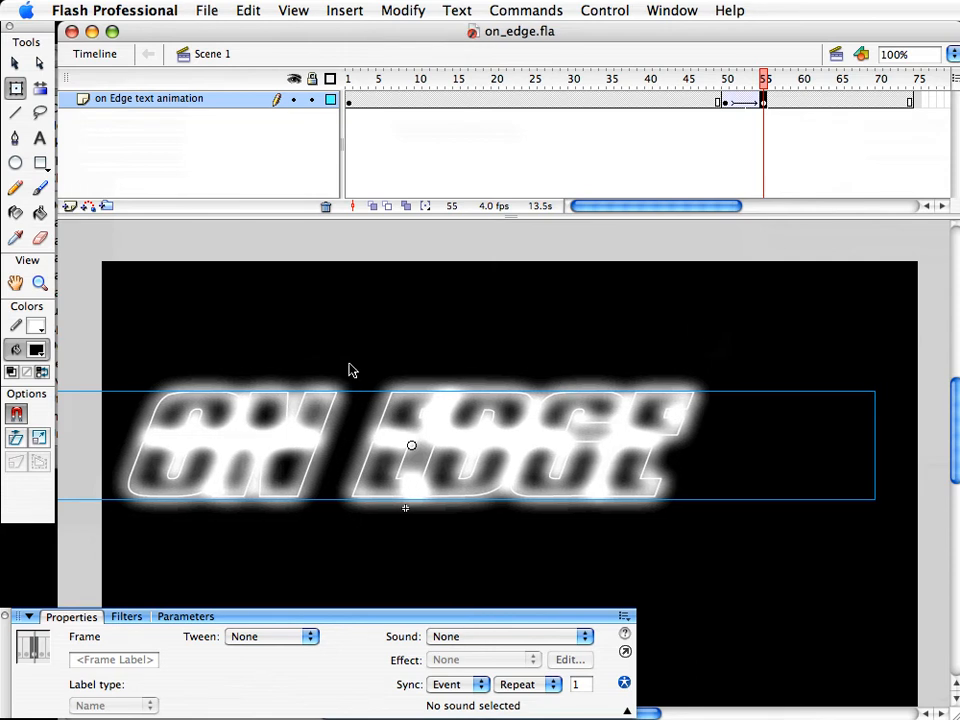
# Insert a keyframe at frame 56, nudge the logo clip 3 pixels left at frame 55, and check the small overshoot
pyautogui.click(547, 96)
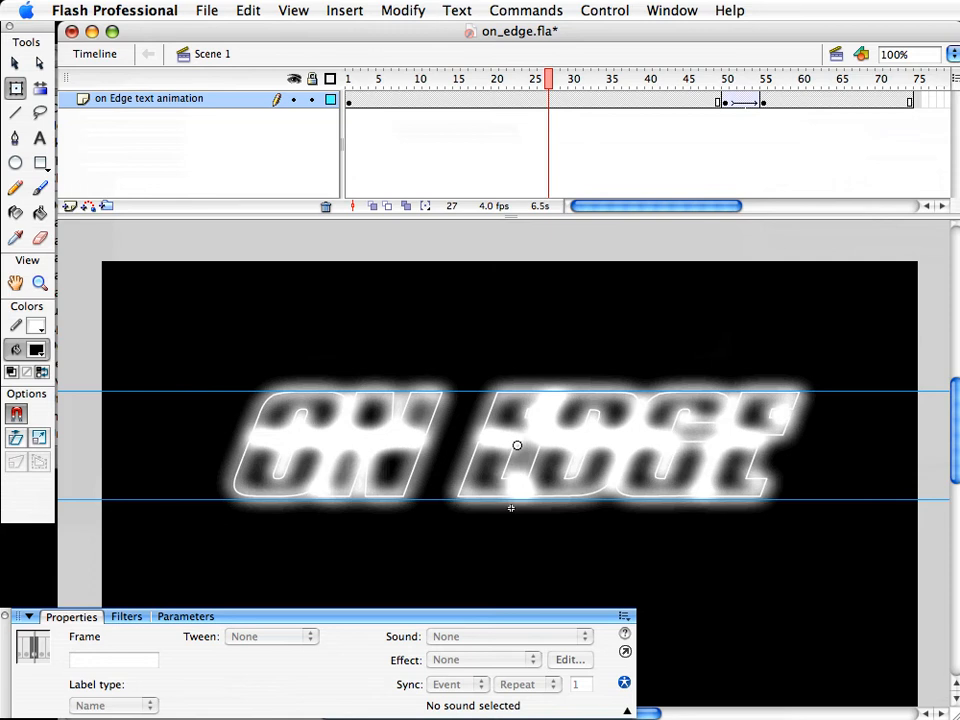
pyautogui.moveTo(673, 78); pyautogui.dragTo(826, 85)
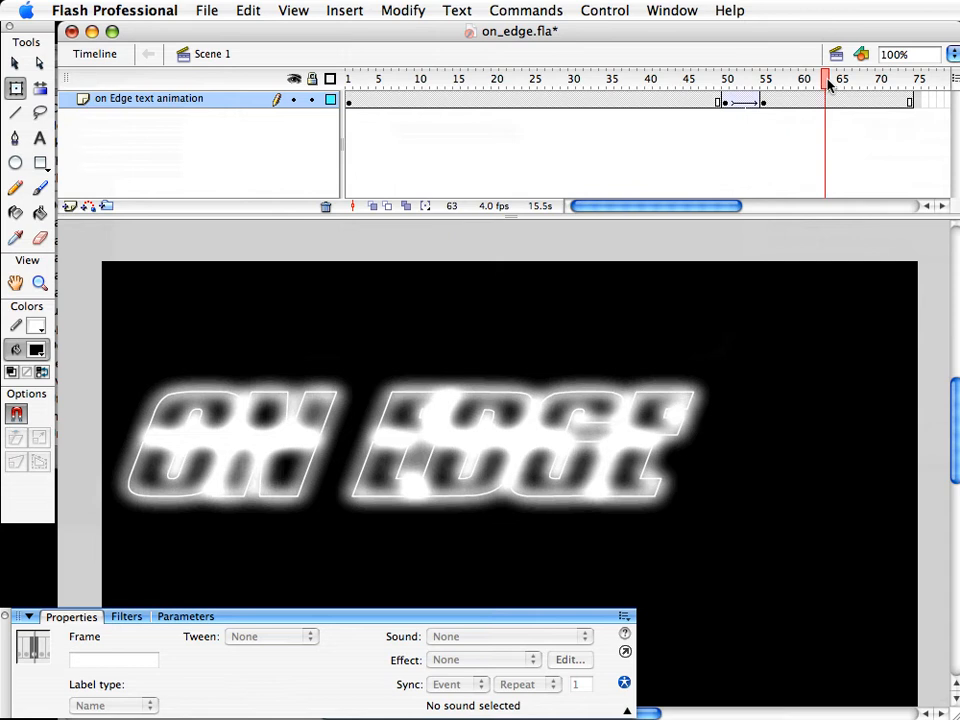
pyautogui.click(765, 102)
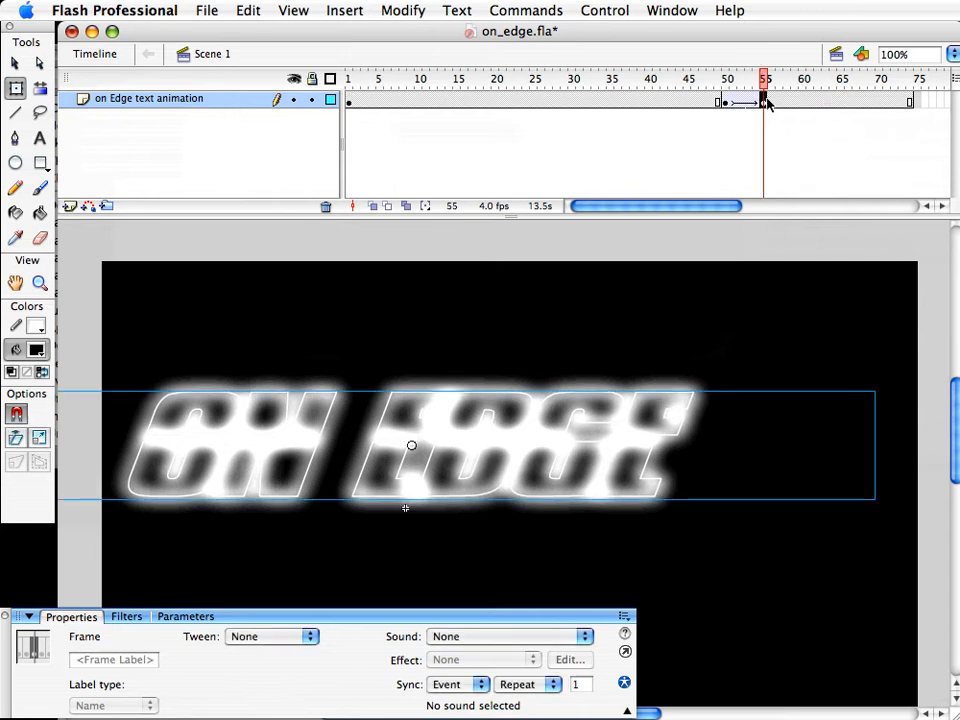
pyautogui.click(771, 103)
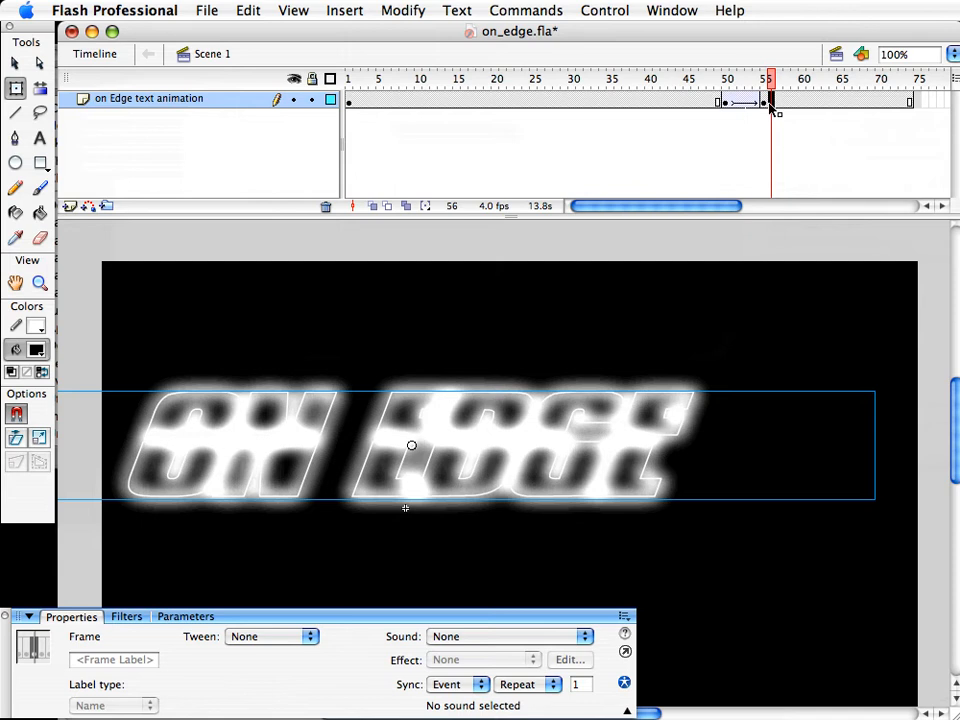
pyautogui.press('F6')
pyautogui.click(764, 103)
pyautogui.press('Left')
pyautogui.press('Left')
pyautogui.press('Left')
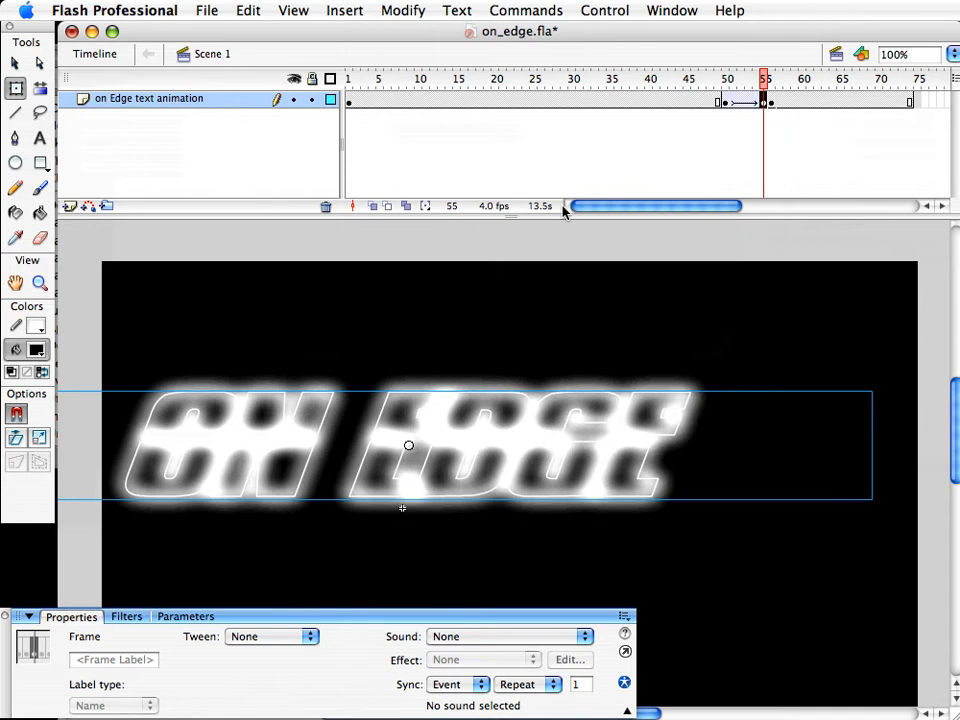
pyautogui.moveTo(765, 84); pyautogui.dragTo(782, 108)
pyautogui.click(781, 100)
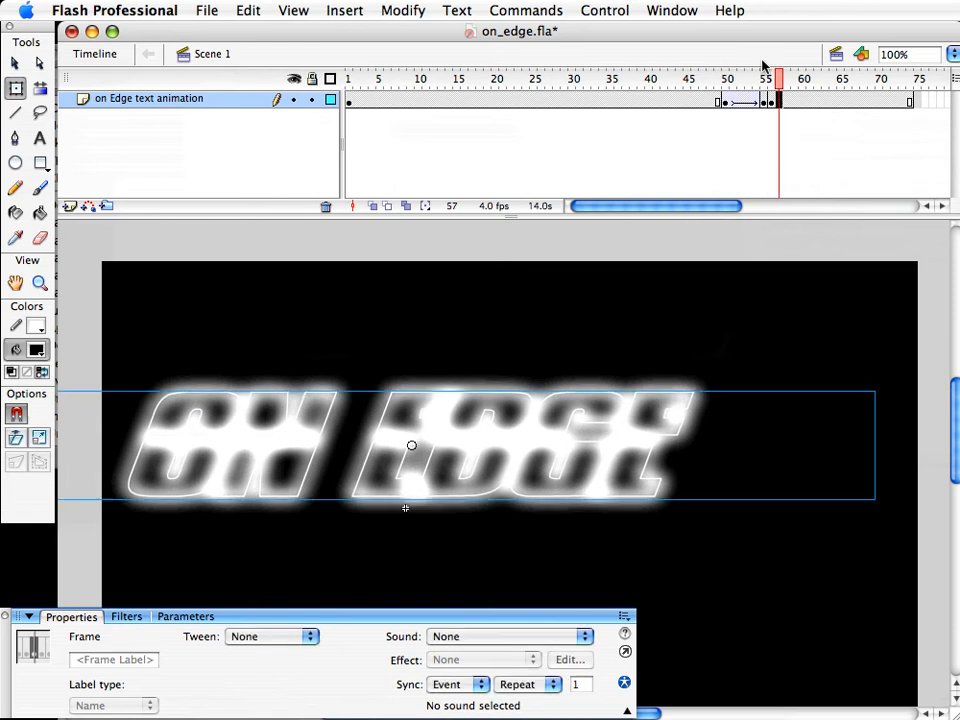
# Check frames 59 to 69 inside the on_edge_text_animation clip and save the file
pyautogui.click(637, 426)
pyautogui.click(647, 393)
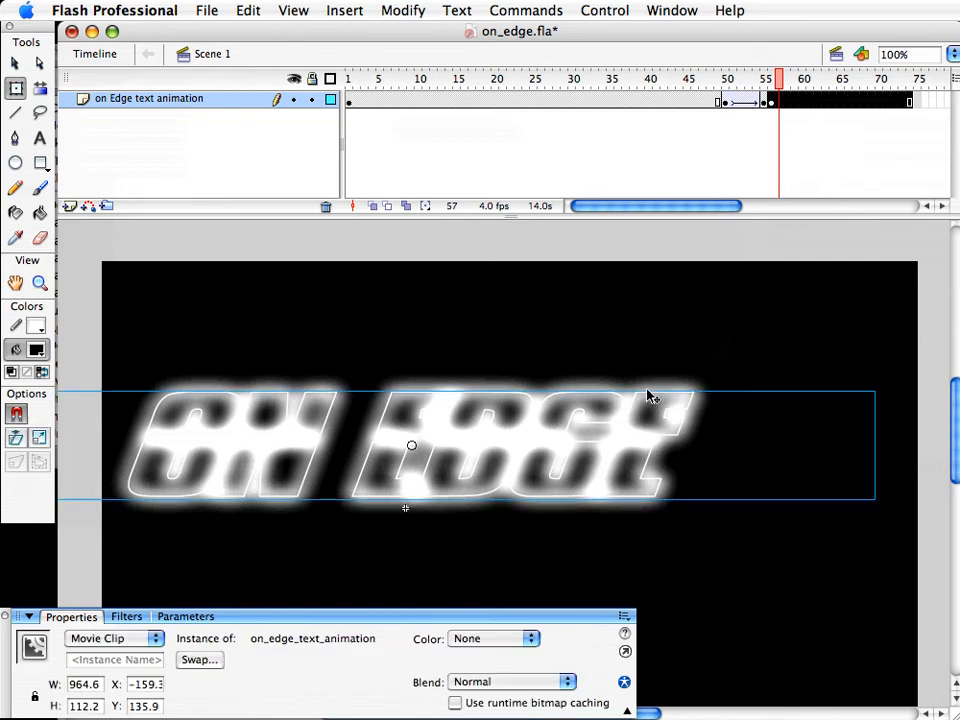
pyautogui.doubleClick(647, 392)
pyautogui.click(350, 62)
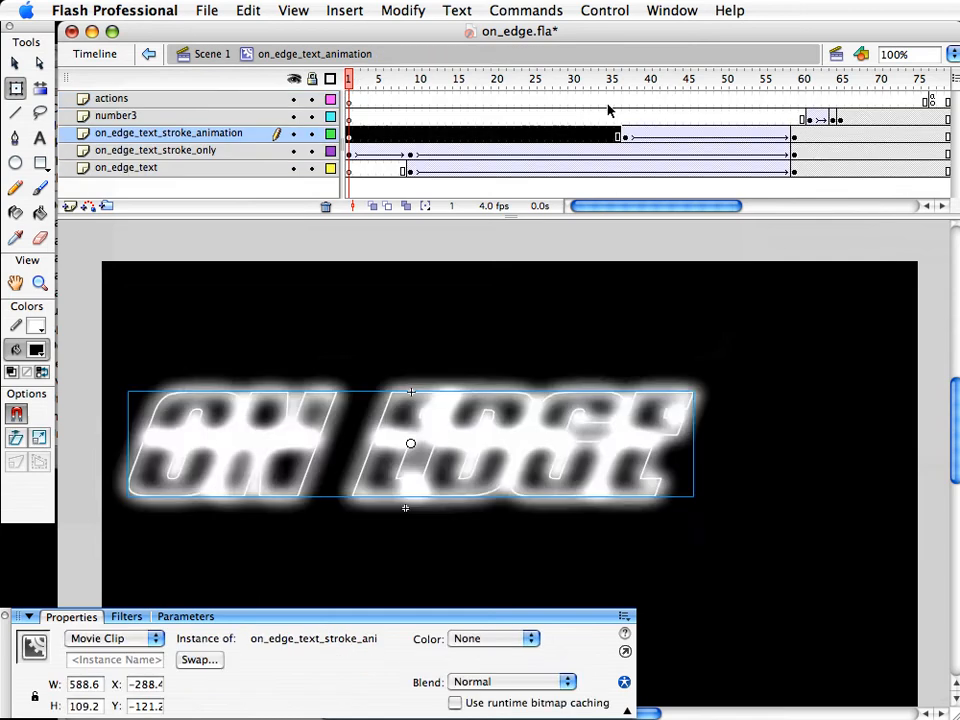
pyautogui.click(795, 82)
pyautogui.moveTo(797, 82); pyautogui.dragTo(875, 88)
pyautogui.press('super+s')
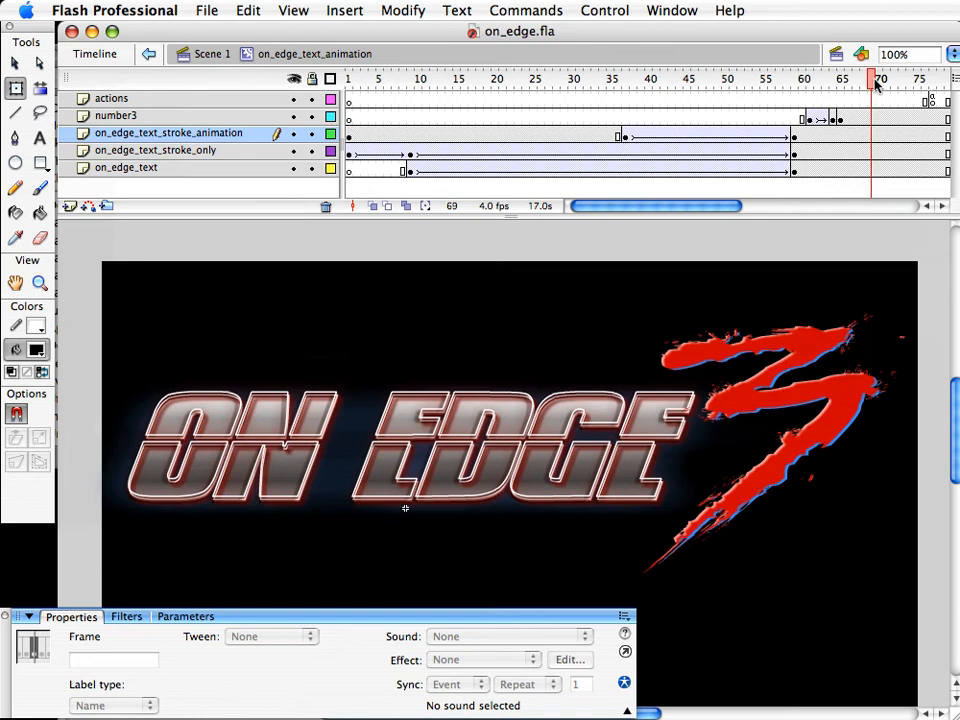
# Return to Scene 1, test the whole logo movie, and close the preview
pyautogui.click(214, 56)
pyautogui.press('super+Return')
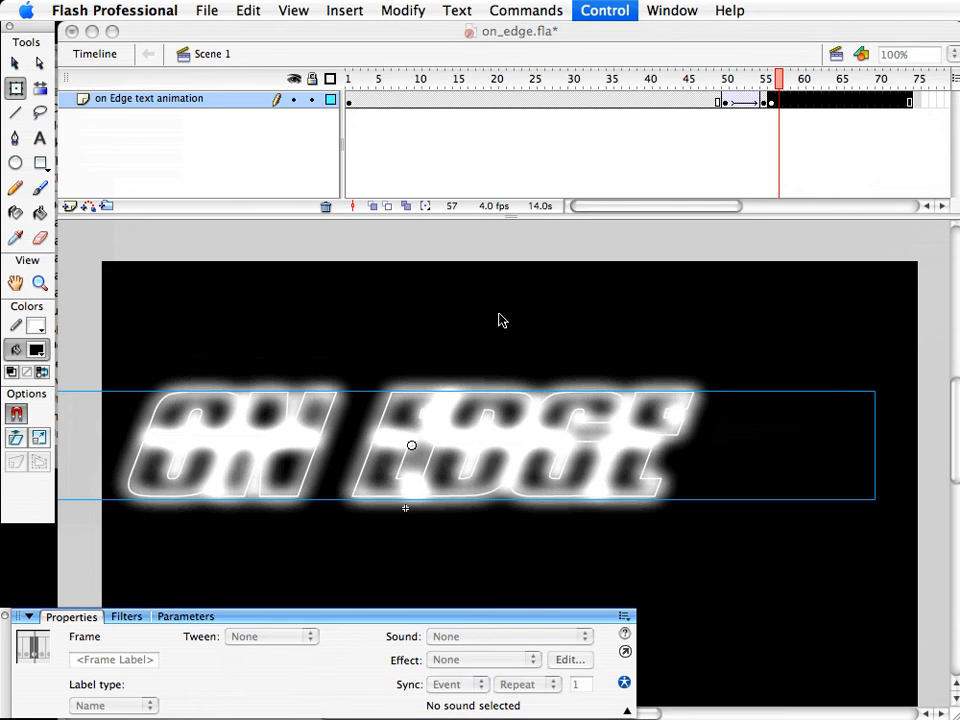
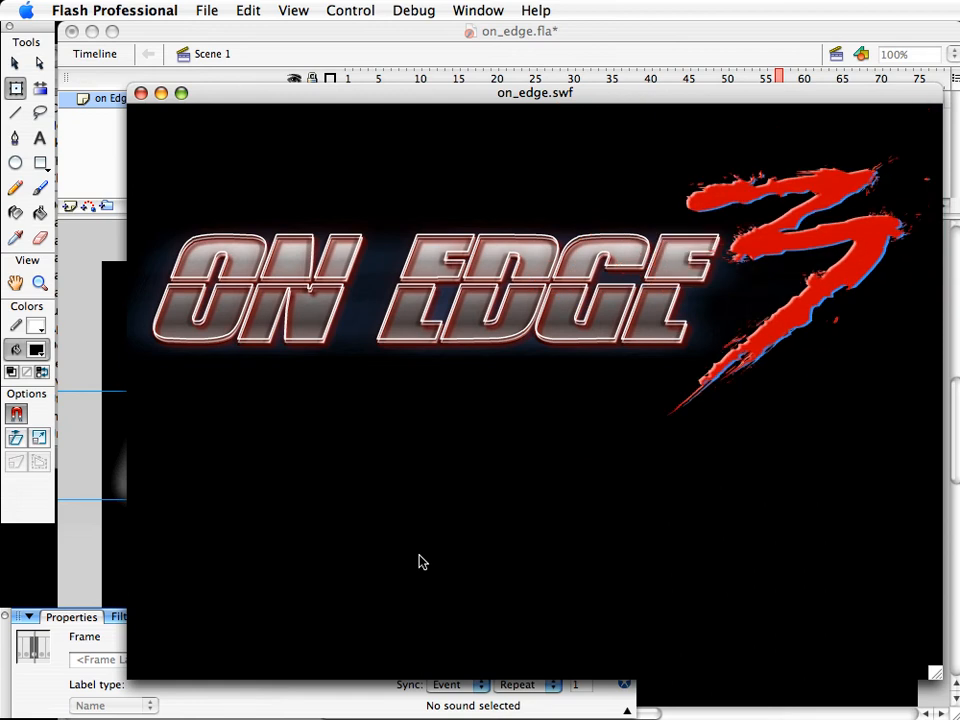
pyautogui.click(141, 93)
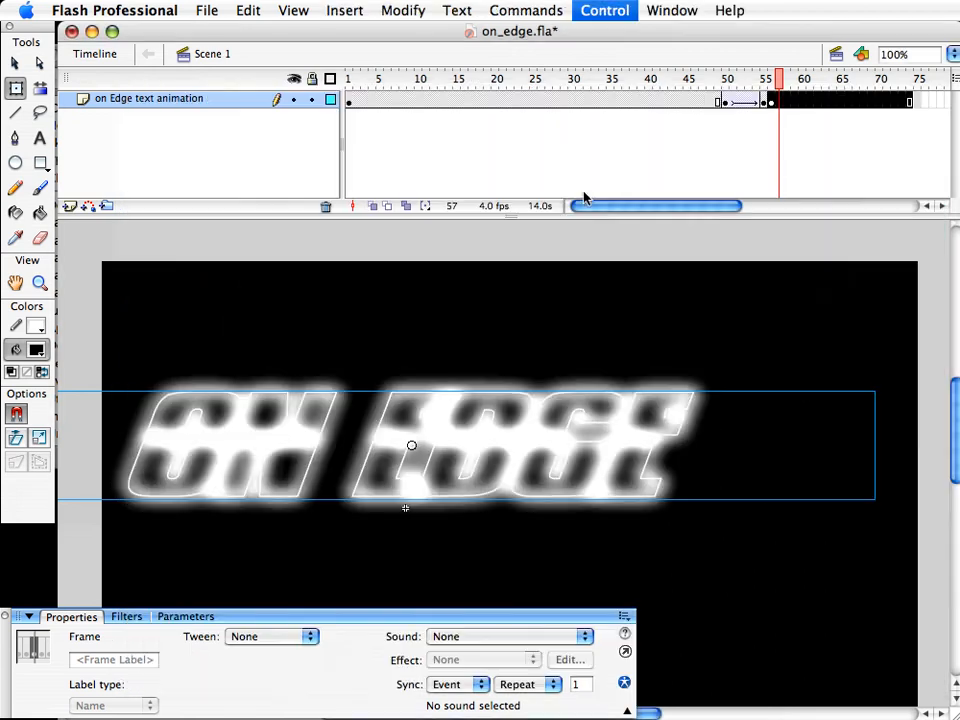
# Add a new layer above the text animation and put a stop(); action on a keyframe at frame 73
pyautogui.click(68, 207)
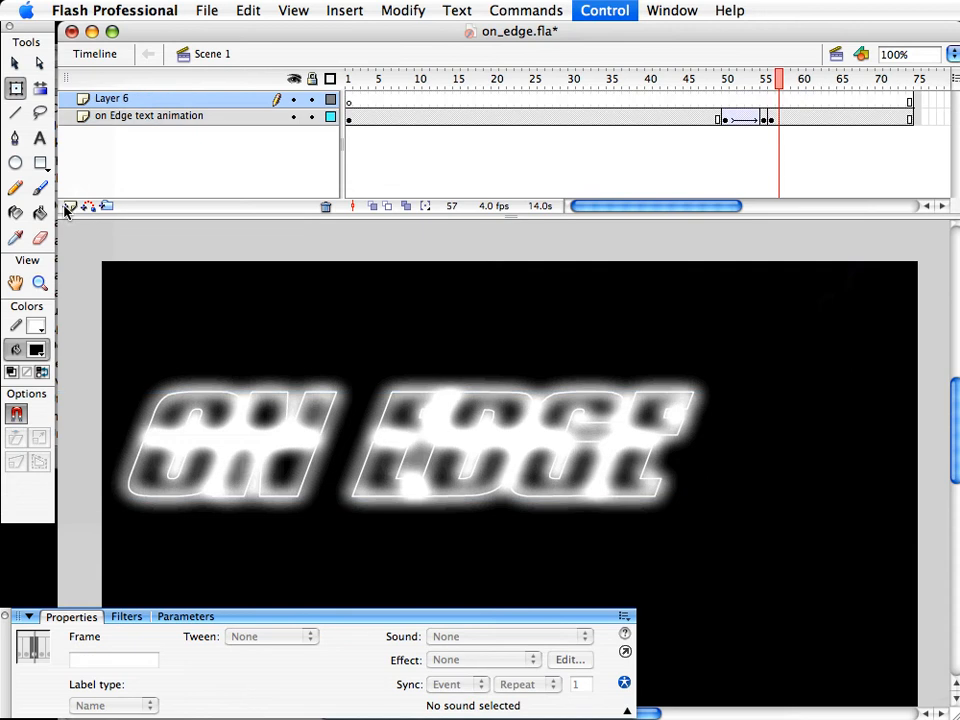
pyautogui.click(872, 101)
pyautogui.click(904, 101)
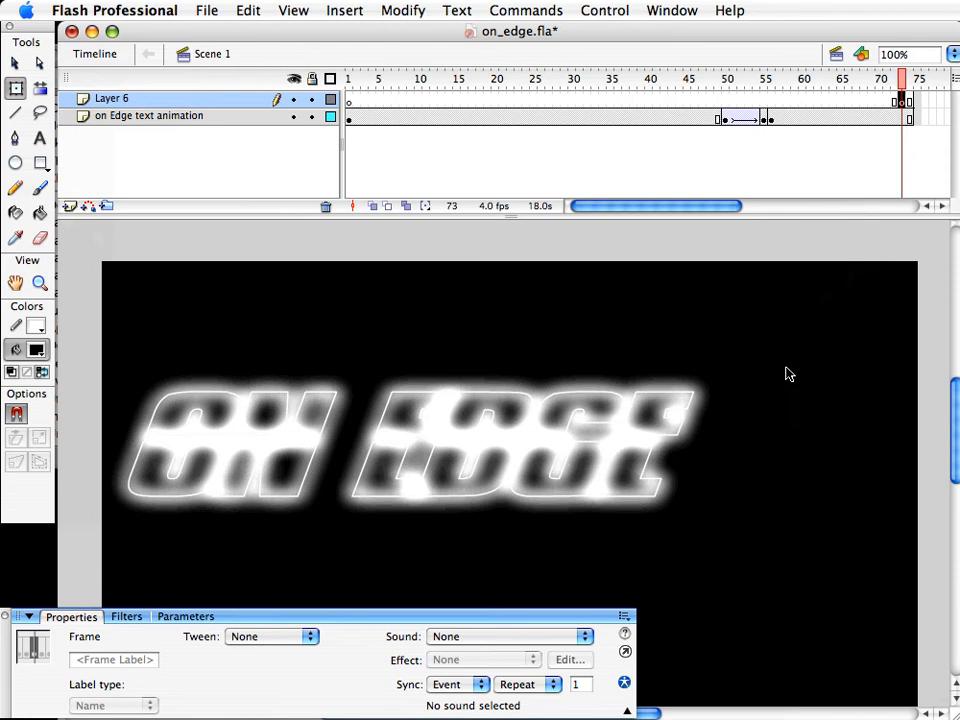
pyautogui.press('F9')
pyautogui.write('stop();')
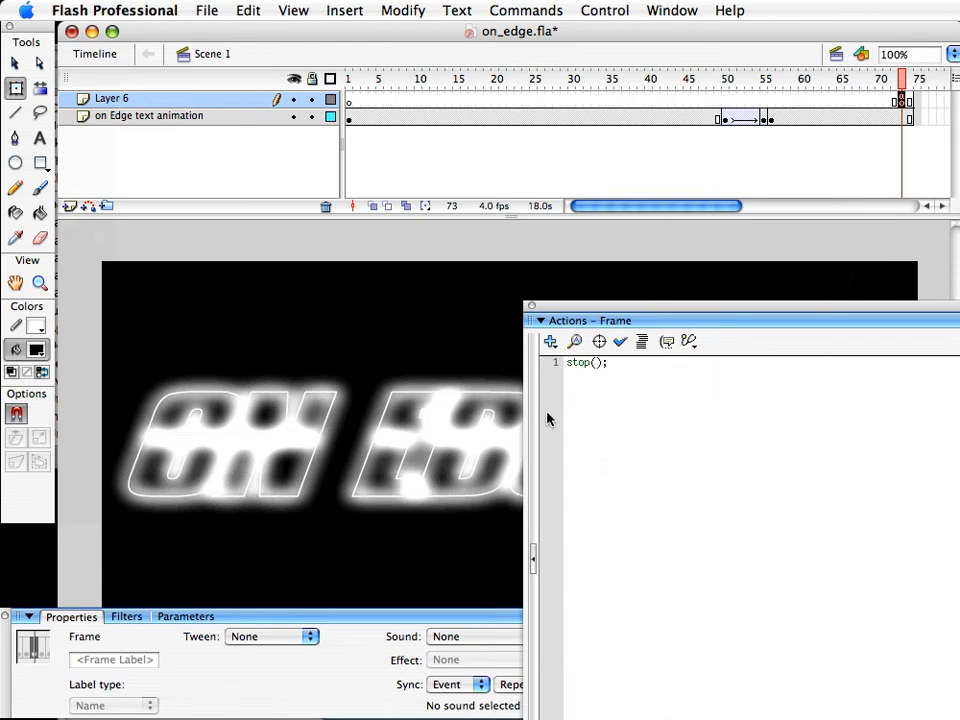
pyautogui.click(531, 306)
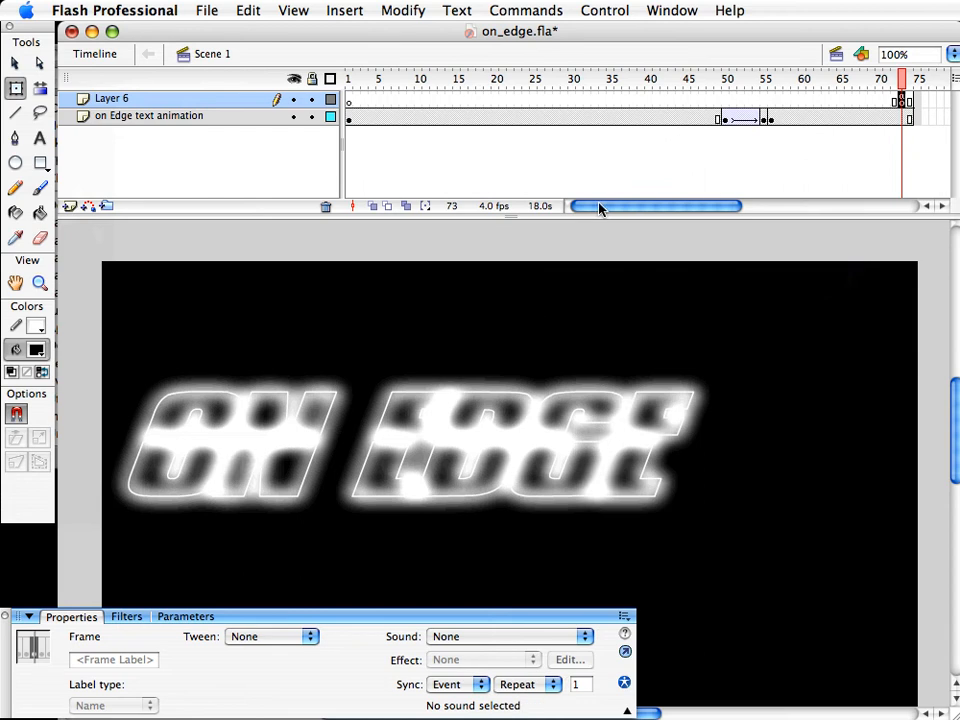
# Rename the new layer to actionscript and save the file
pyautogui.doubleClick(125, 101)
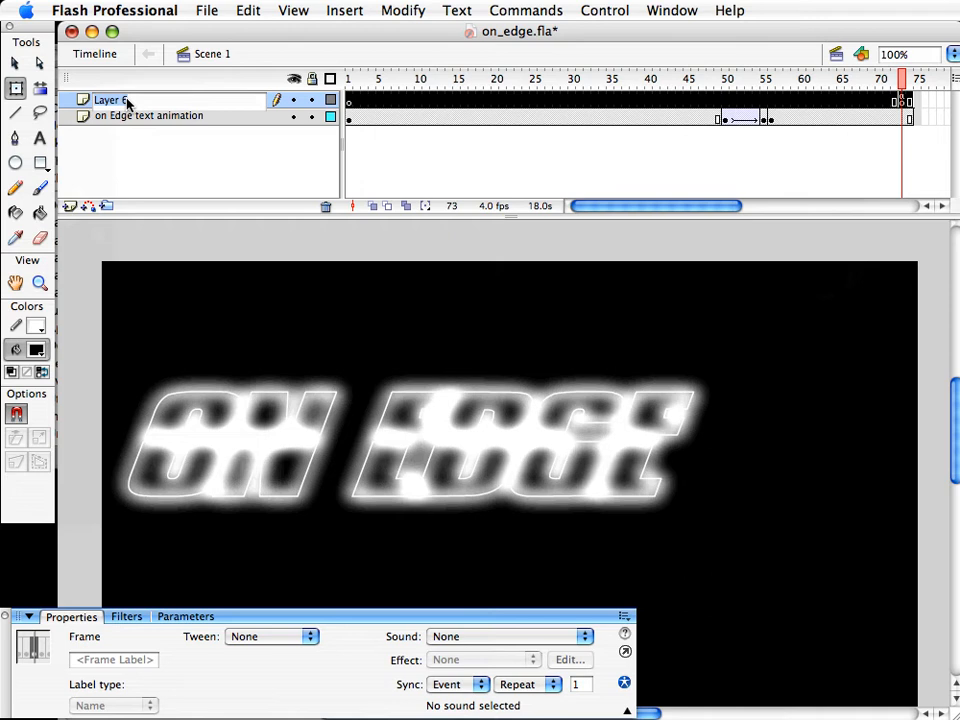
pyautogui.write('actionscript')
pyautogui.press('Return')
pyautogui.press('super+s')
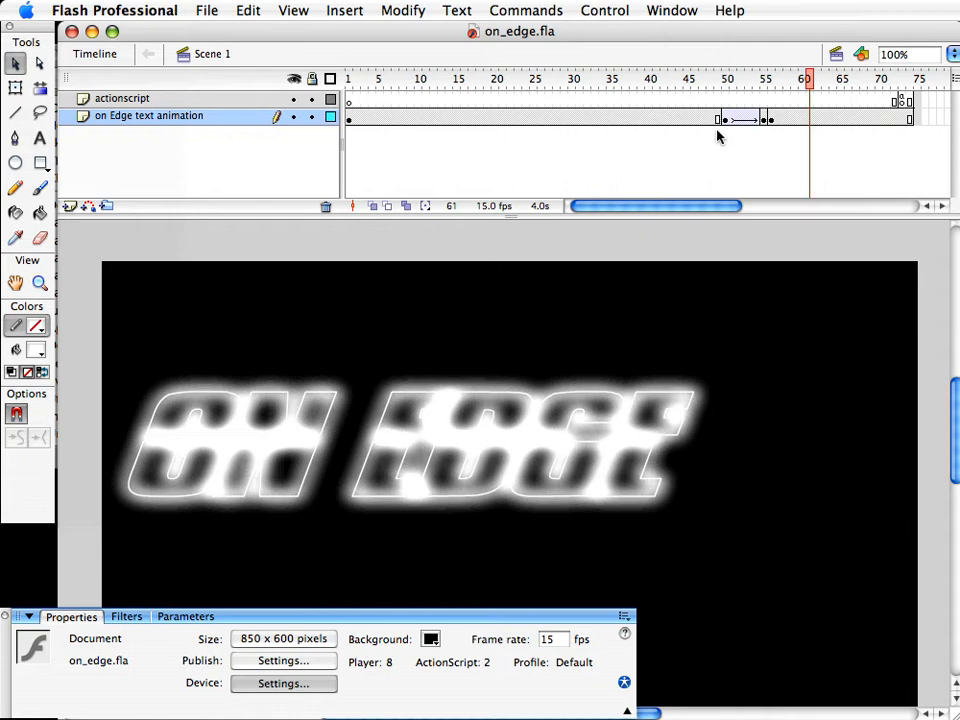
# At frame 50, nudge the logo clip 20 pixels right and compare it with the frames just before the slide
pyautogui.click(723, 86)
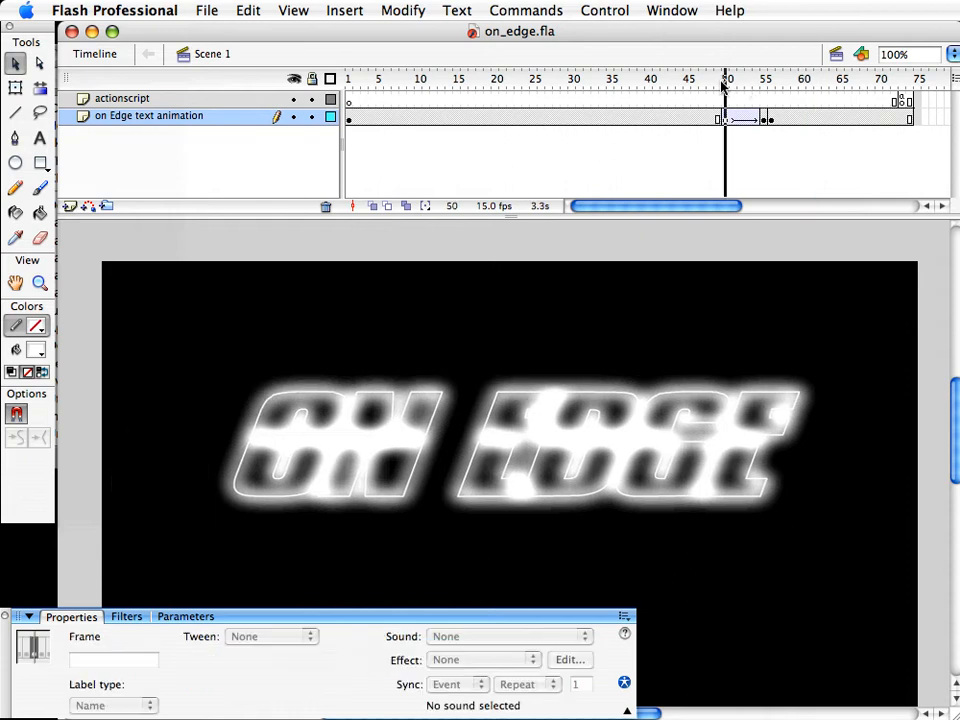
pyautogui.moveTo(723, 86)
pyautogui.mouseDown()
pyautogui.moveTo(771, 94)
pyautogui.moveTo(724, 92)
pyautogui.mouseUp()
pyautogui.click(726, 119)
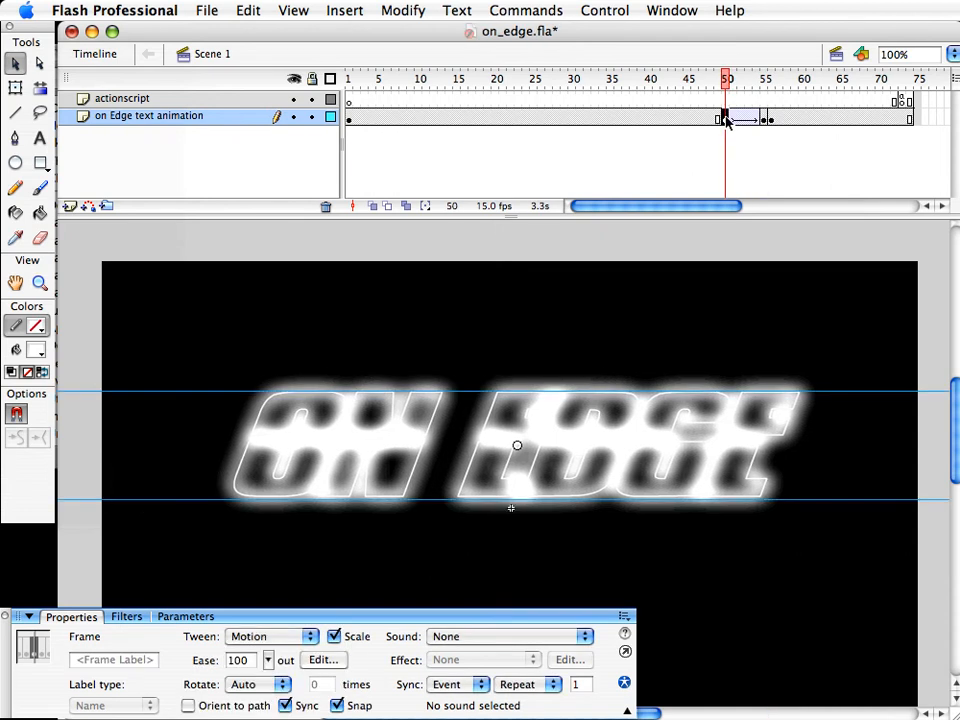
pyautogui.hotkey('shift', 'Right')
pyautogui.hotkey('shift', 'Right')
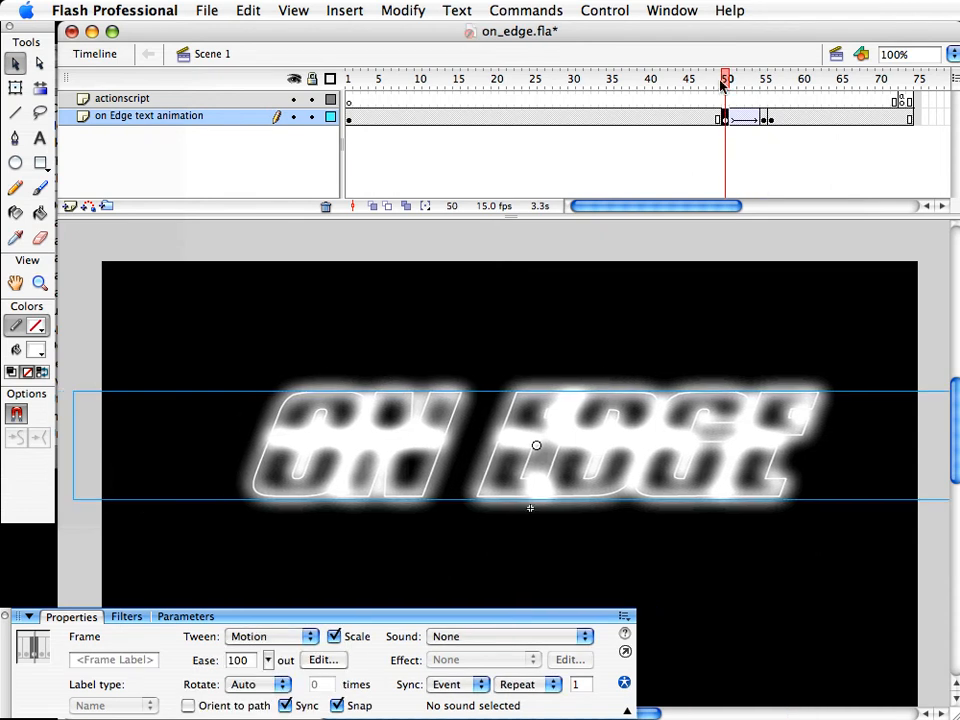
pyautogui.click(720, 82)
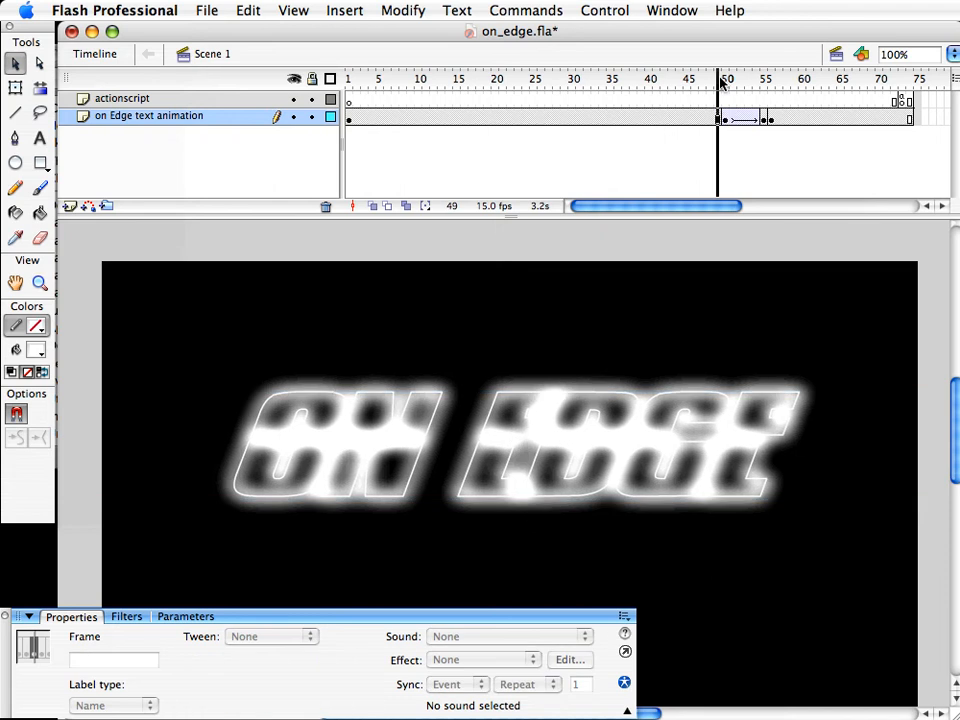
pyautogui.moveTo(720, 82)
pyautogui.mouseDown()
pyautogui.moveTo(784, 81)
pyautogui.moveTo(707, 86)
pyautogui.mouseUp()
# Nudge the logo clip at frame 50 another 10 pixels right, play back the slide, and save the file
pyautogui.click(725, 119)
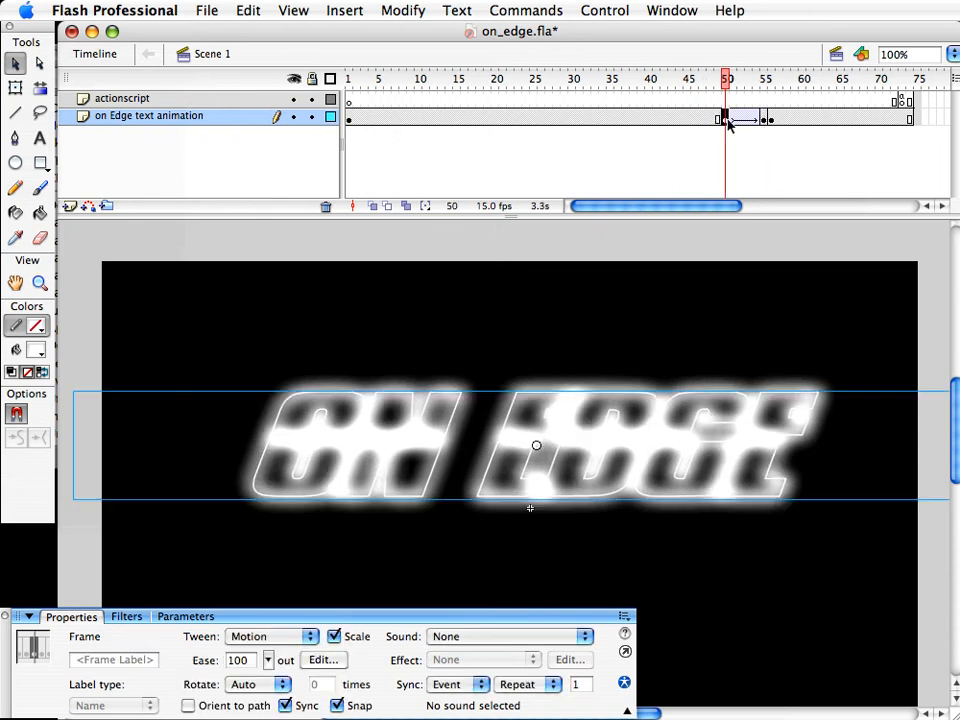
pyautogui.hotkey('shift', 'Right')
pyautogui.moveTo(716, 80)
pyautogui.mouseDown()
pyautogui.moveTo(731, 80)
pyautogui.moveTo(716, 80)
pyautogui.mouseUp()
pyautogui.press('Return')
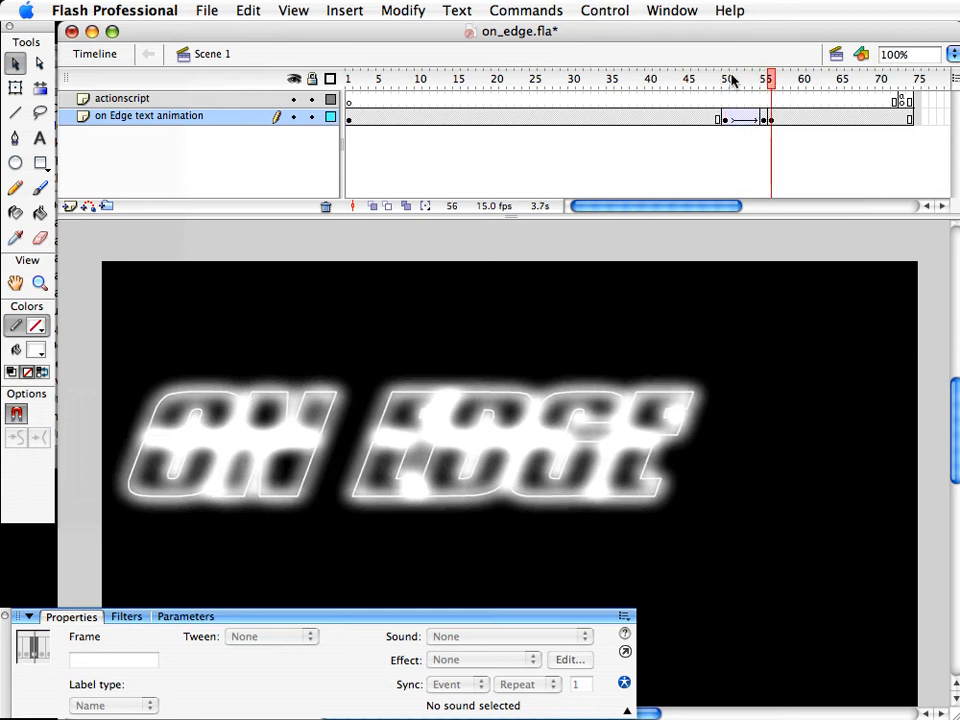
pyautogui.moveTo(776, 80); pyautogui.dragTo(809, 80)
pyautogui.press('super+s')
# Open the on_edge_text_animation clip at frame 68 and lock the on_edge_text_stroke_only and on_edge_text layers
pyautogui.click(675, 397)
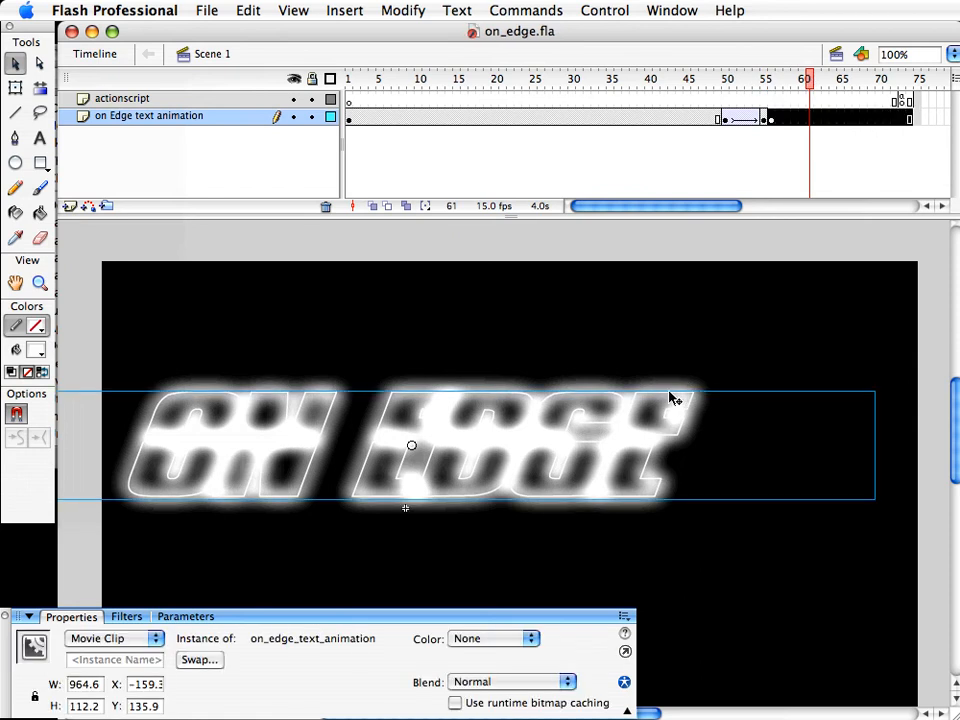
pyautogui.doubleClick(662, 392)
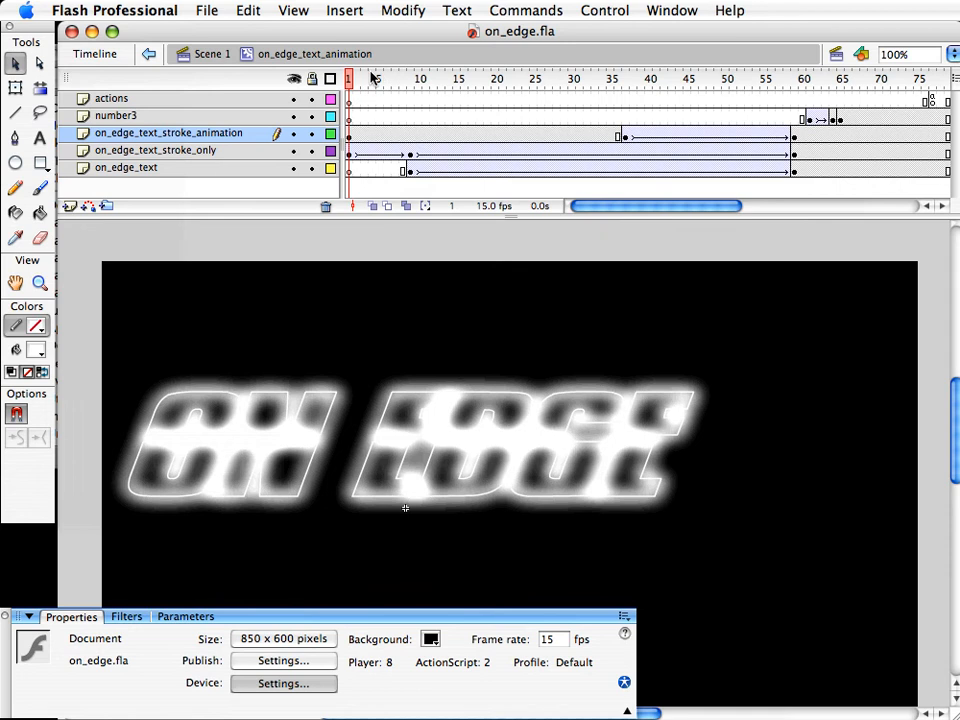
pyautogui.moveTo(369, 77)
pyautogui.mouseDown()
pyautogui.moveTo(658, 107)
pyautogui.moveTo(809, 100)
pyautogui.mouseUp()
pyautogui.moveTo(868, 104); pyautogui.dragTo(864, 101)
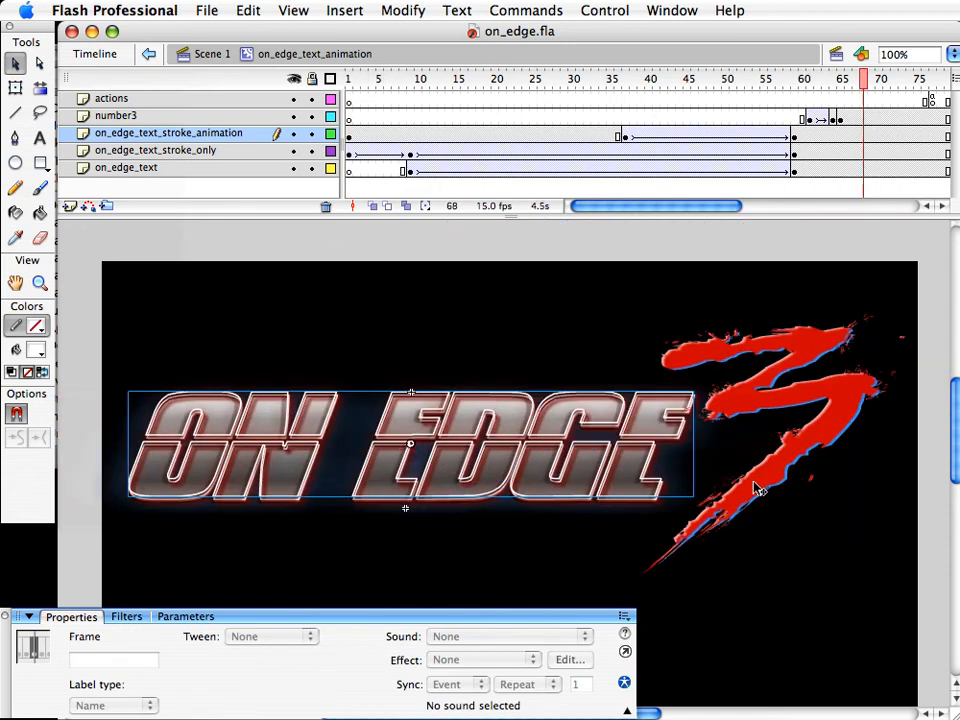
pyautogui.click(673, 452)
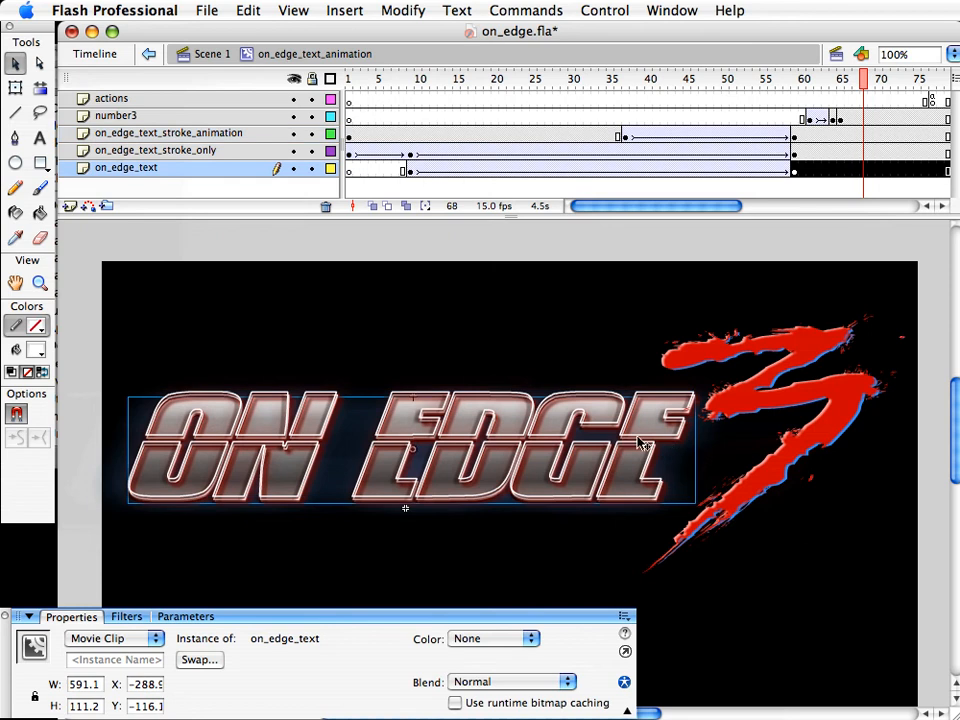
pyautogui.click(312, 150)
pyautogui.click(312, 167)
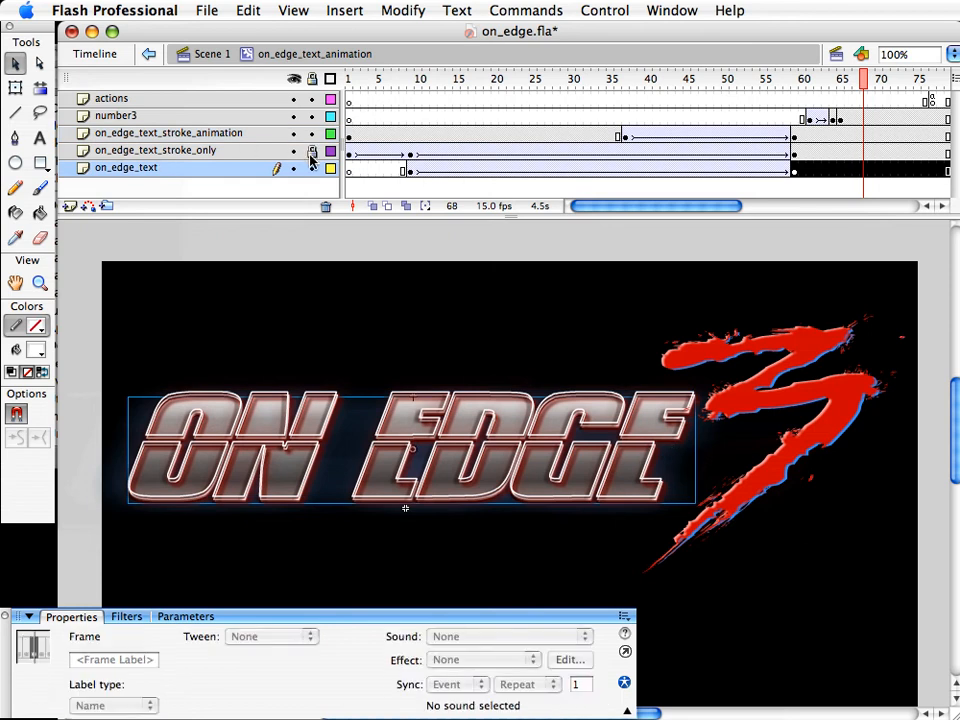
# Inside the on_edge_text_stroke_animation clip, insert frames to extend all three layers to frame 61, and save the file
pyautogui.click(403, 396)
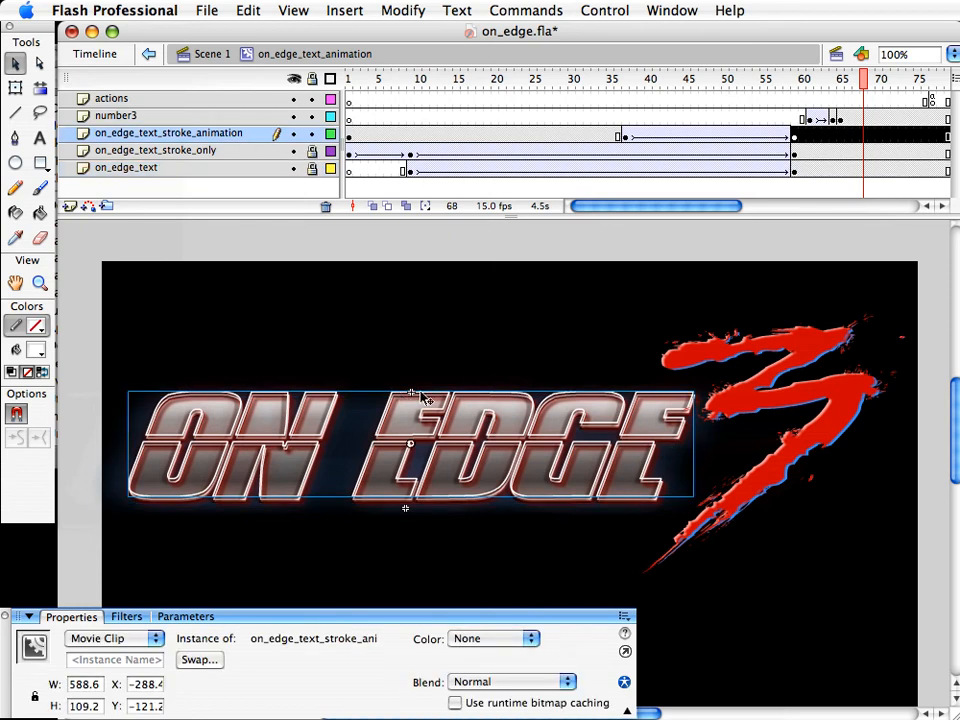
pyautogui.doubleClick(405, 396)
pyautogui.moveTo(348, 79); pyautogui.dragTo(641, 148)
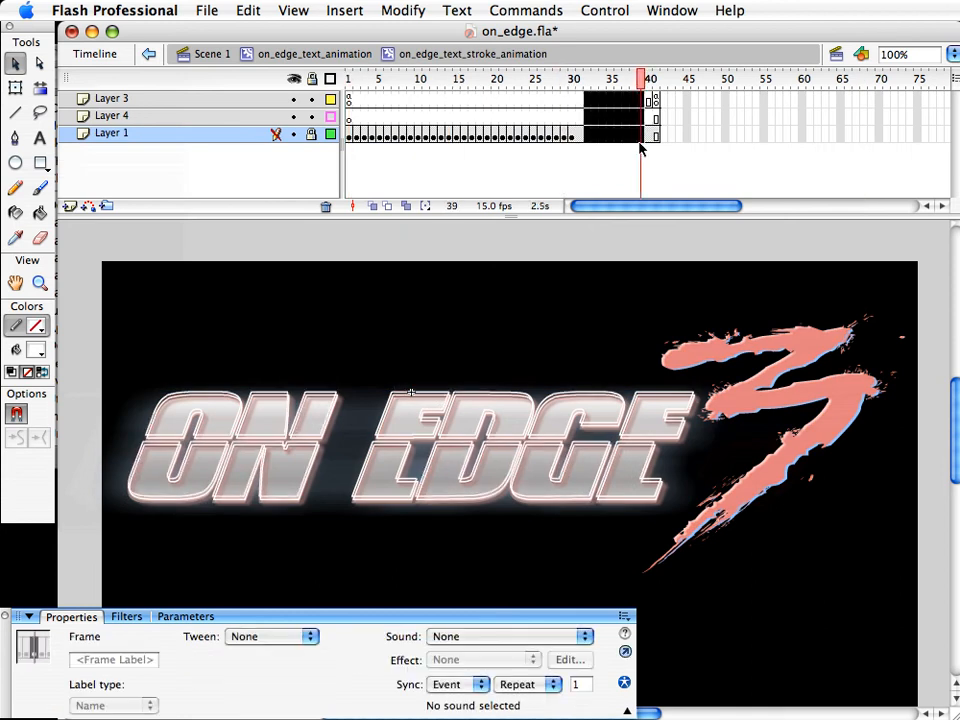
pyautogui.press('F5')
pyautogui.press('F5')
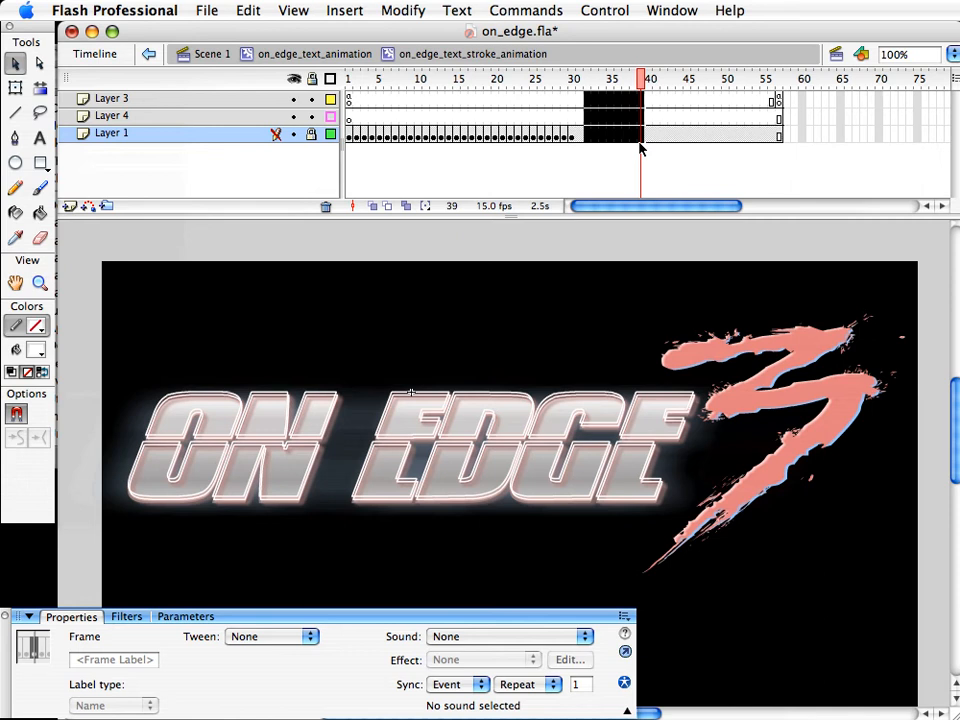
pyautogui.moveTo(739, 101); pyautogui.dragTo(768, 140)
pyautogui.press('F5')
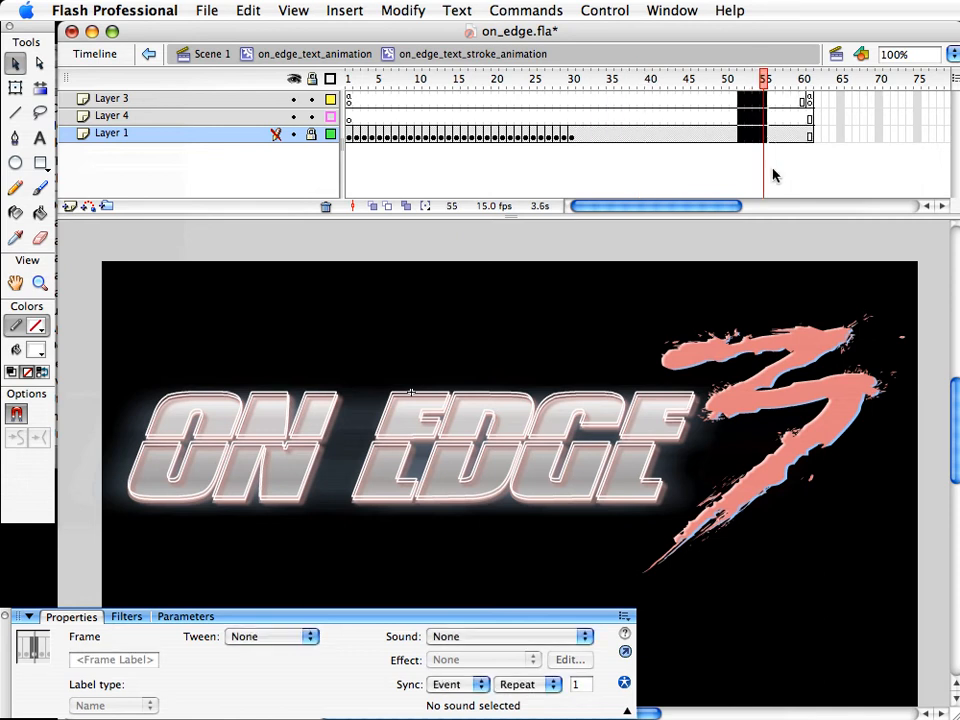
pyautogui.click(762, 82)
pyautogui.moveTo(762, 81); pyautogui.dragTo(620, 86)
pyautogui.press('super+s')
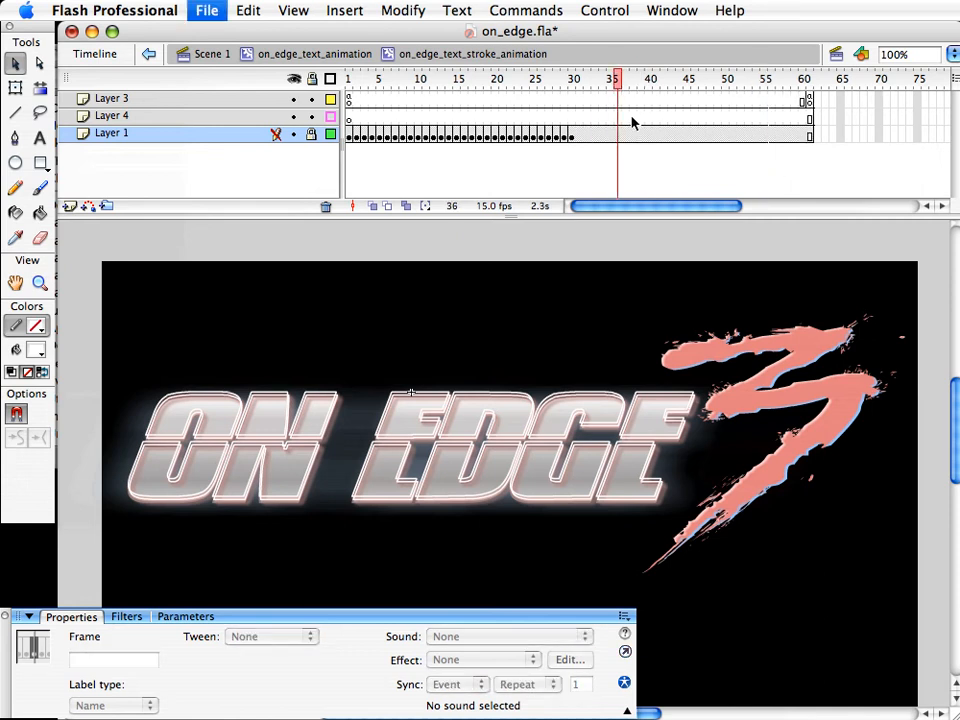
# Insert a keyframe at frame 40 of Layer 4, ready the Brush tool with its smallest size, and save the file
pyautogui.click(649, 117)
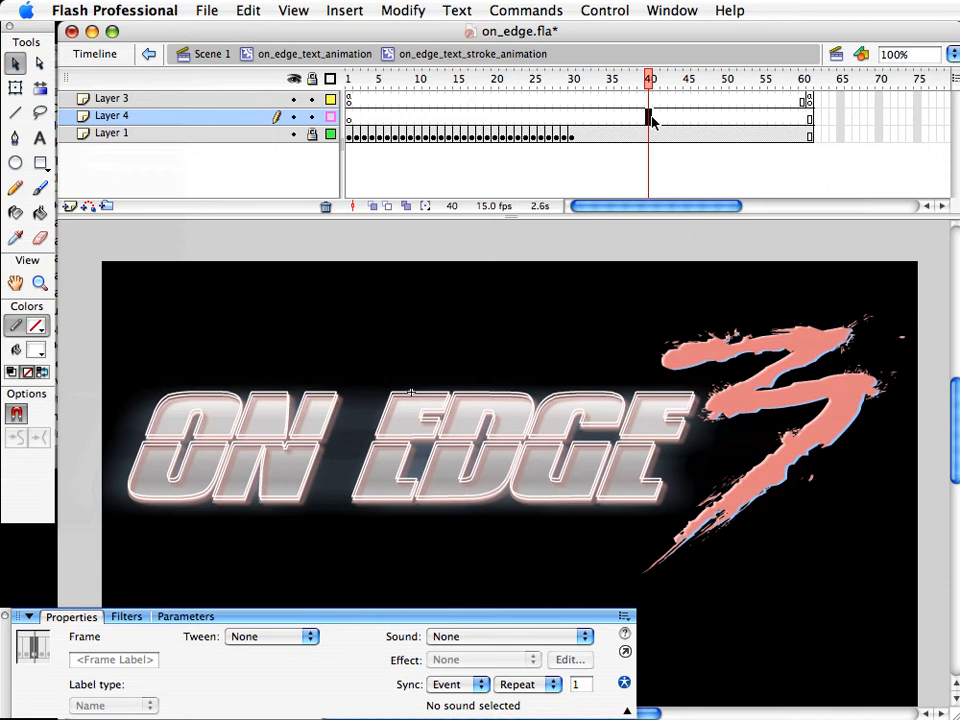
pyautogui.press('F6')
pyautogui.click(38, 192)
pyautogui.click(40, 464)
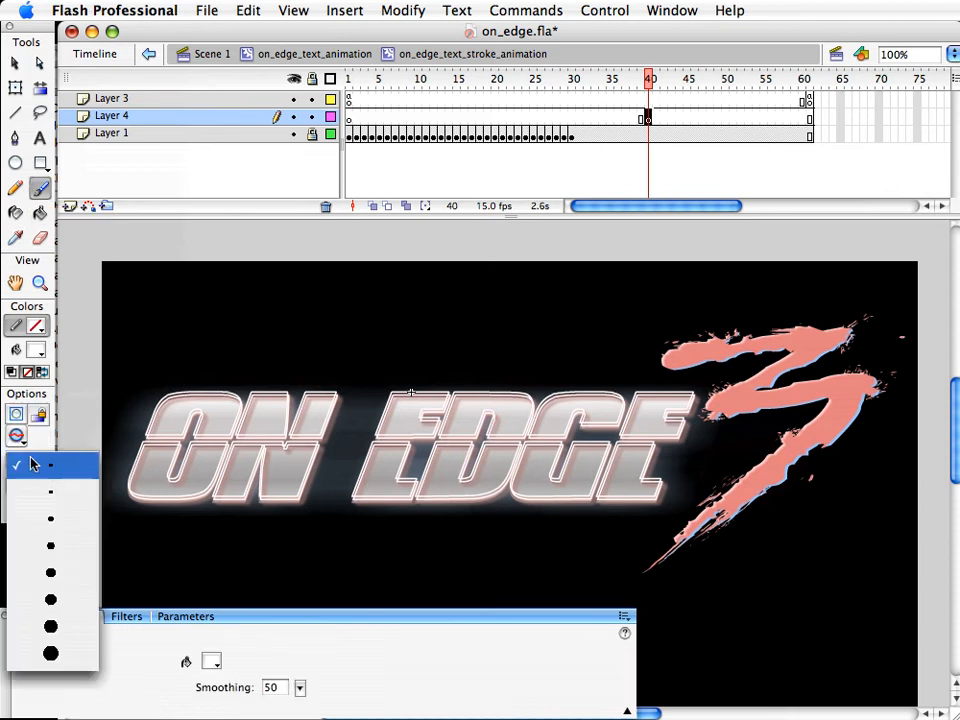
pyautogui.click(52, 472)
pyautogui.click(40, 283)
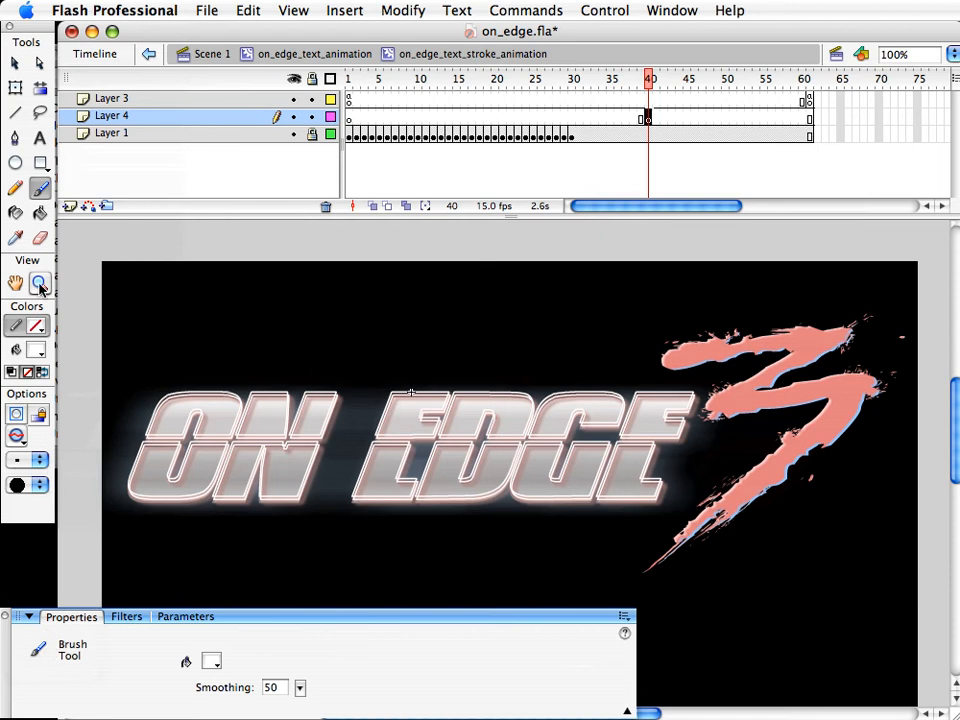
pyautogui.moveTo(118, 310); pyautogui.dragTo(740, 556)
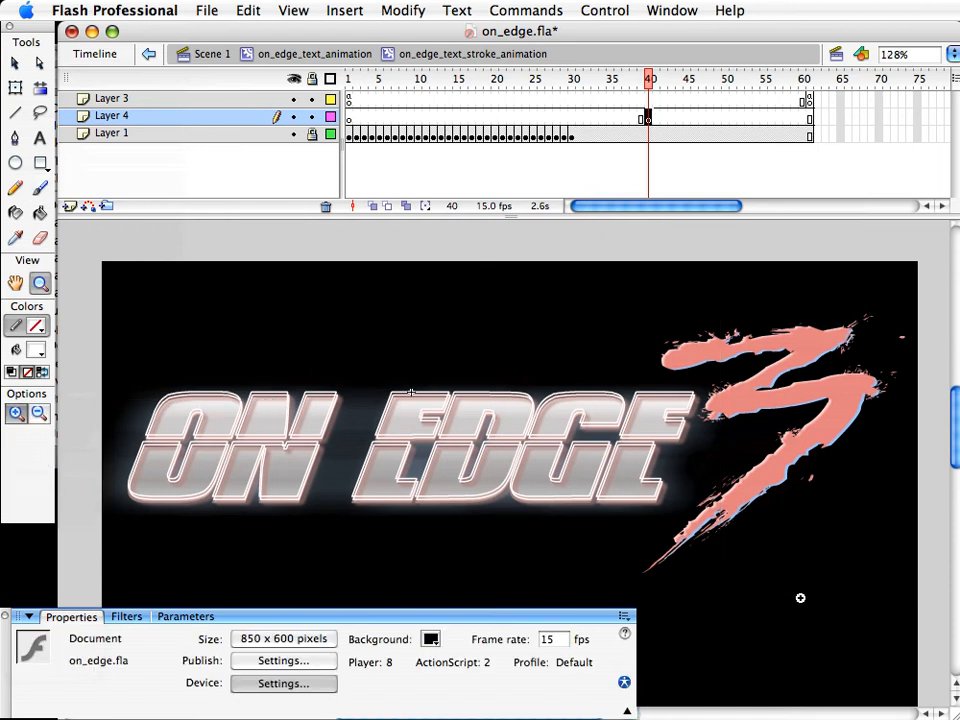
pyautogui.moveTo(599, 524); pyautogui.dragTo(611, 513)
pyautogui.press('v')
pyautogui.press('super+s')
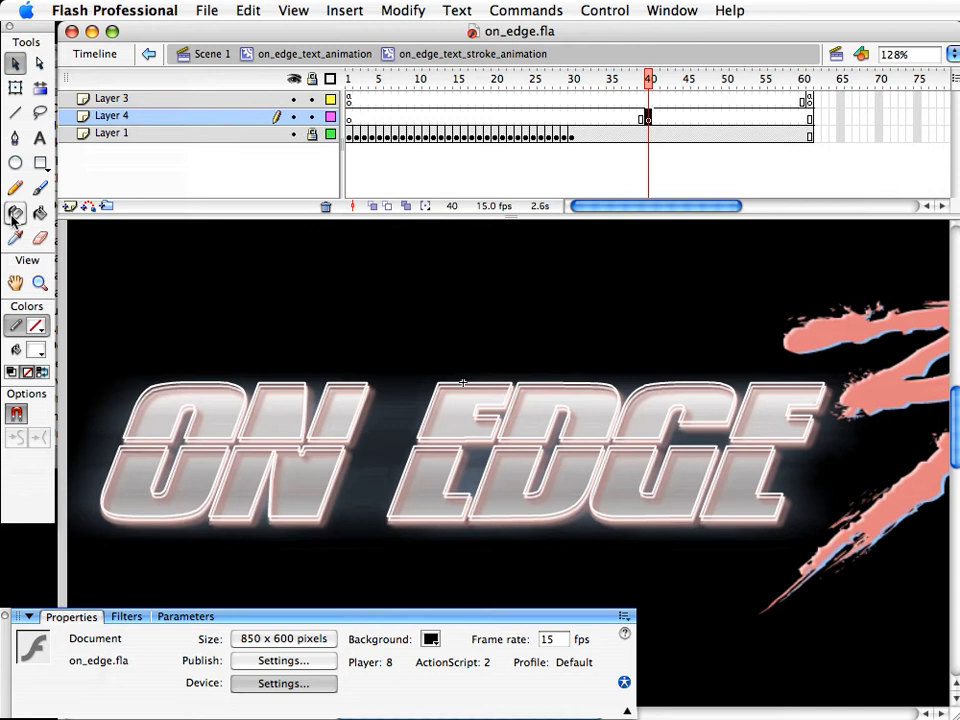
pyautogui.click(41, 188)
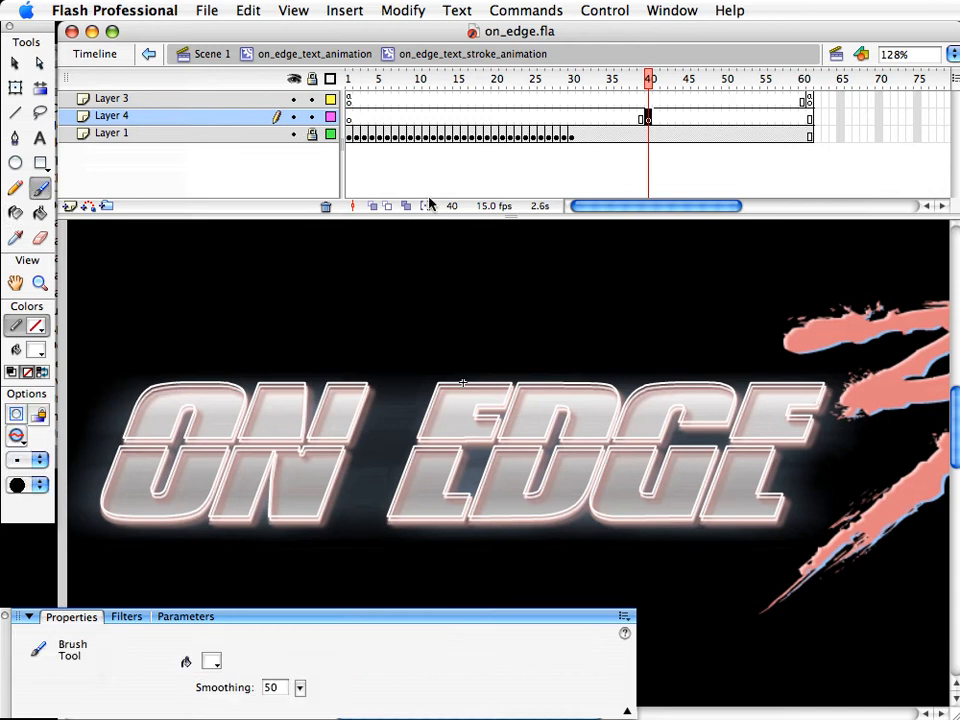
# Convert frames 41 to 58 and 36 to 39 of Layer 4 to keyframes, and select frame 36
pyautogui.moveTo(653, 118); pyautogui.dragTo(788, 125)
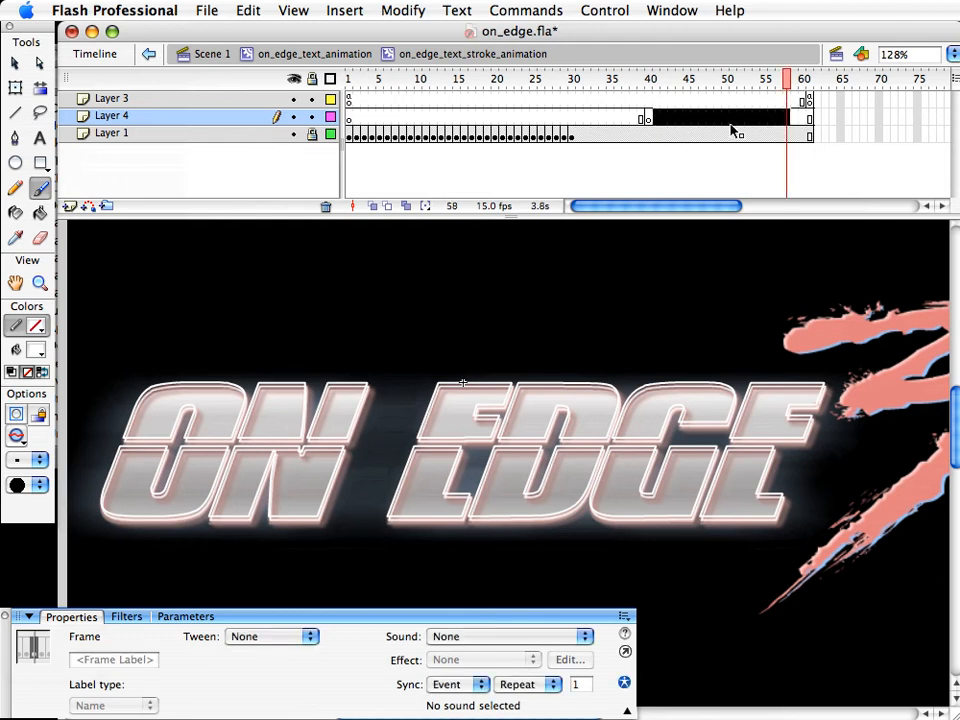
pyautogui.press('F6')
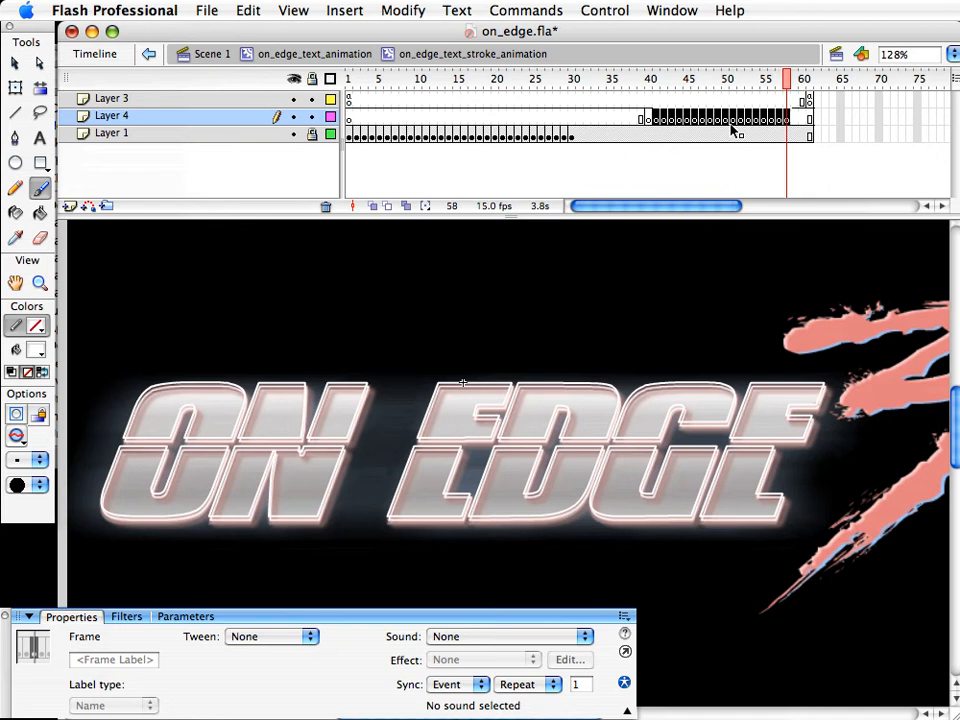
pyautogui.moveTo(617, 117); pyautogui.dragTo(641, 120)
pyautogui.press('F6')
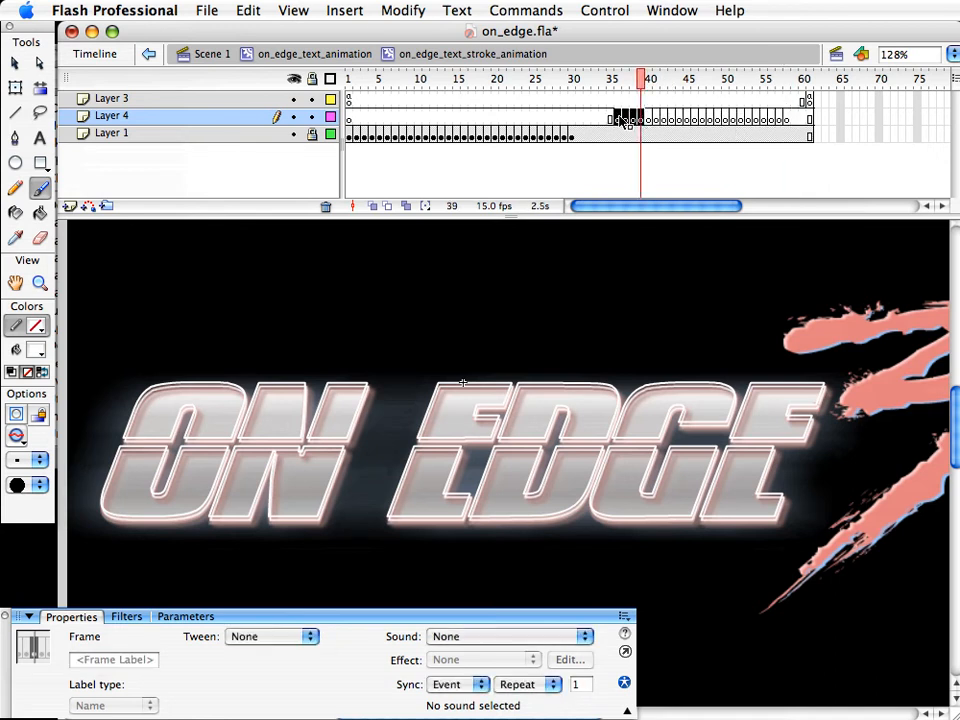
pyautogui.click(618, 119)
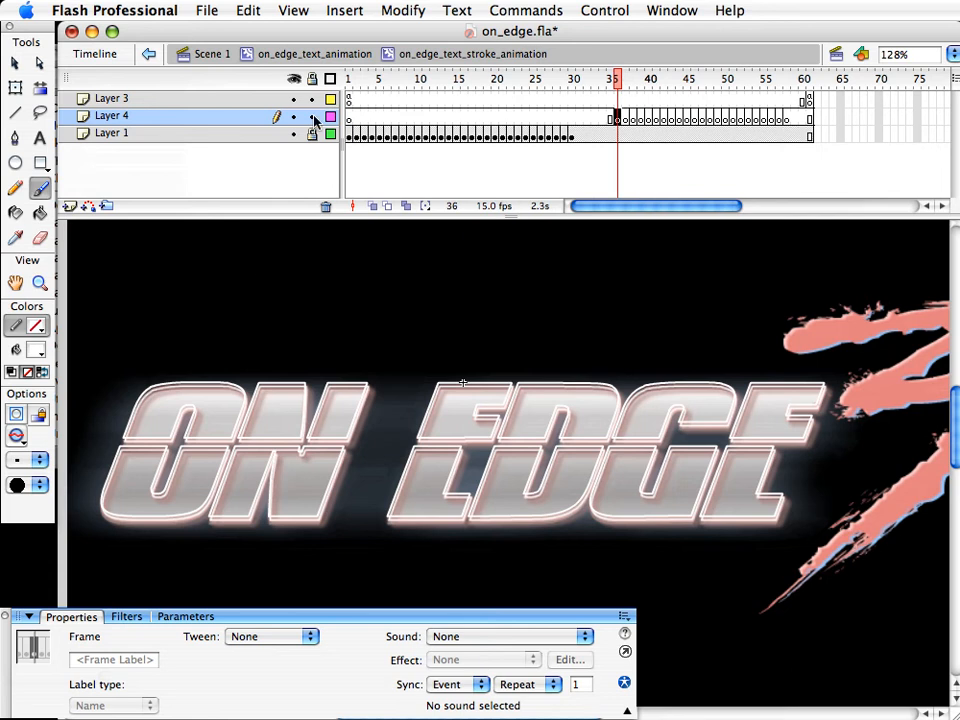
# Turn on onion skin outlines and set their range from about frame 33 to frame 60
pyautogui.click(388, 206)
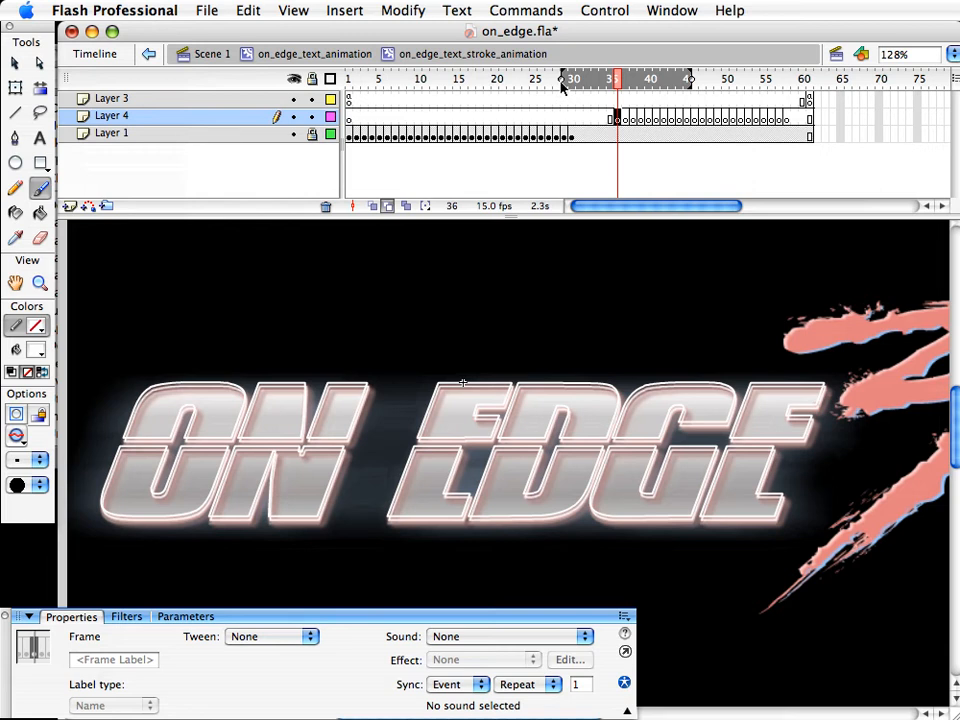
pyautogui.moveTo(561, 86); pyautogui.dragTo(593, 86)
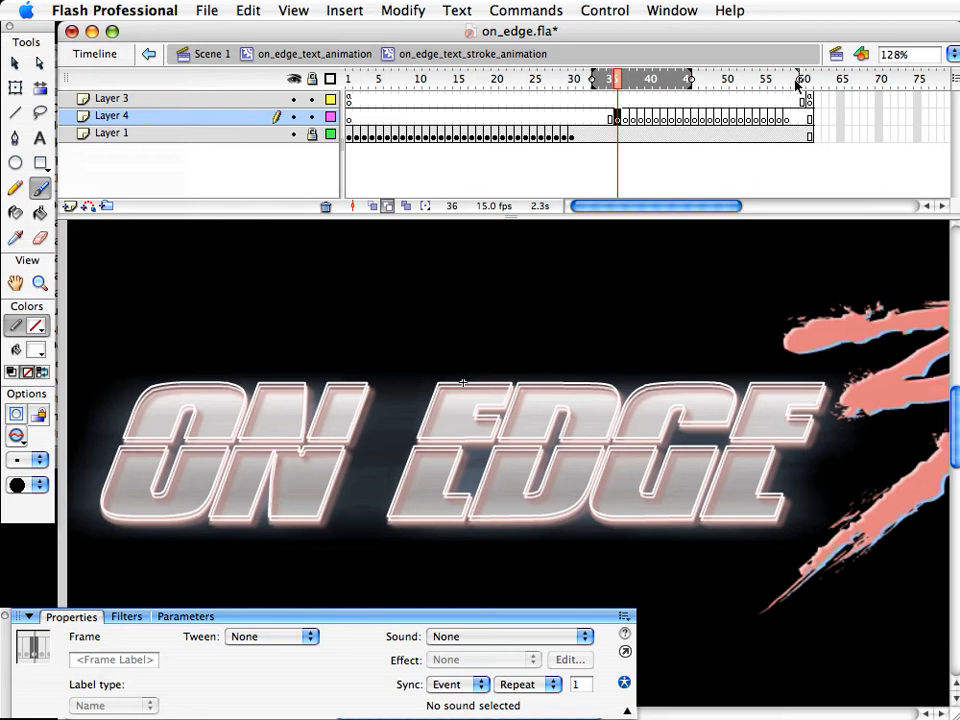
pyautogui.moveTo(690, 80); pyautogui.dragTo(799, 86)
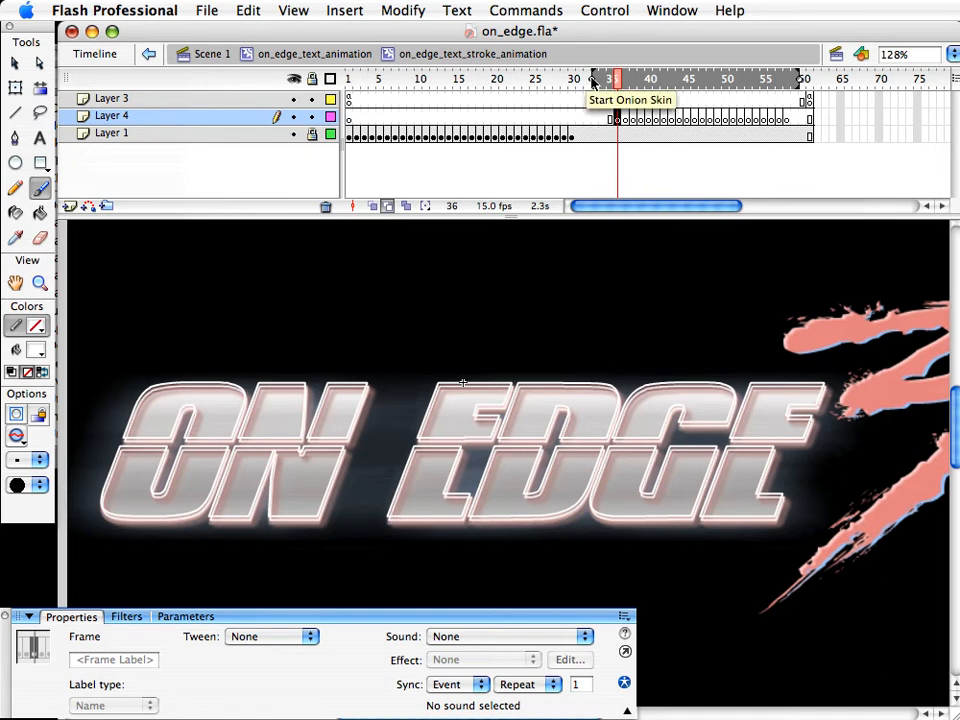
# Unlock Layer 1 to check its onion skin outlines around frame 23, and select frame 36 of Layer 4
pyautogui.moveTo(592, 82); pyautogui.dragTo(373, 87)
pyautogui.click(311, 135)
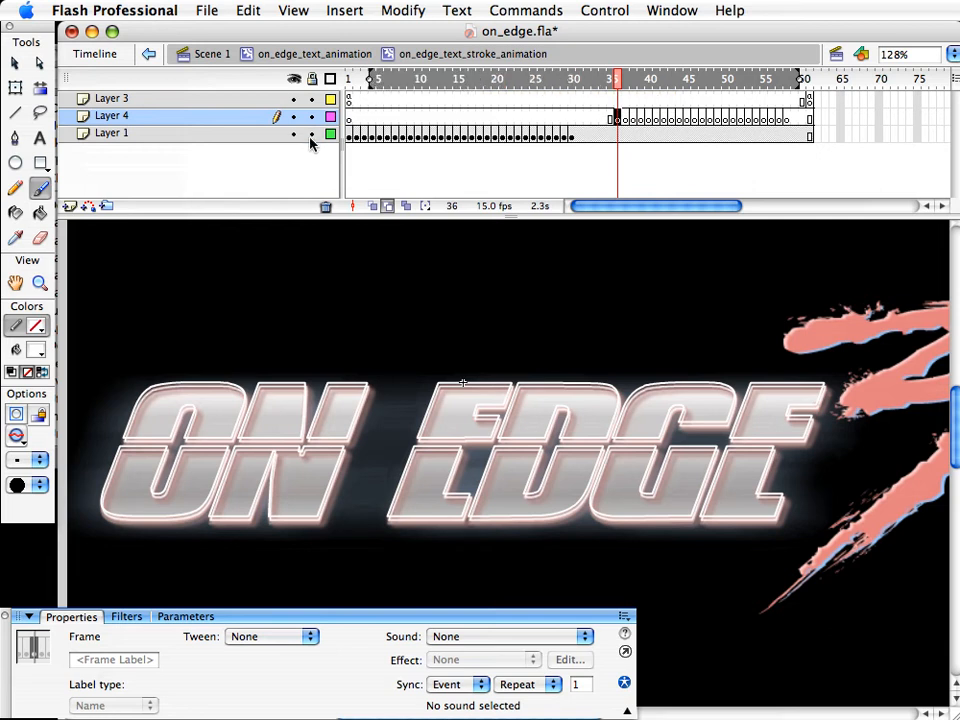
pyautogui.click(613, 80)
pyautogui.moveTo(613, 80)
pyautogui.mouseDown()
pyautogui.moveTo(418, 80)
pyautogui.moveTo(518, 80)
pyautogui.mouseUp()
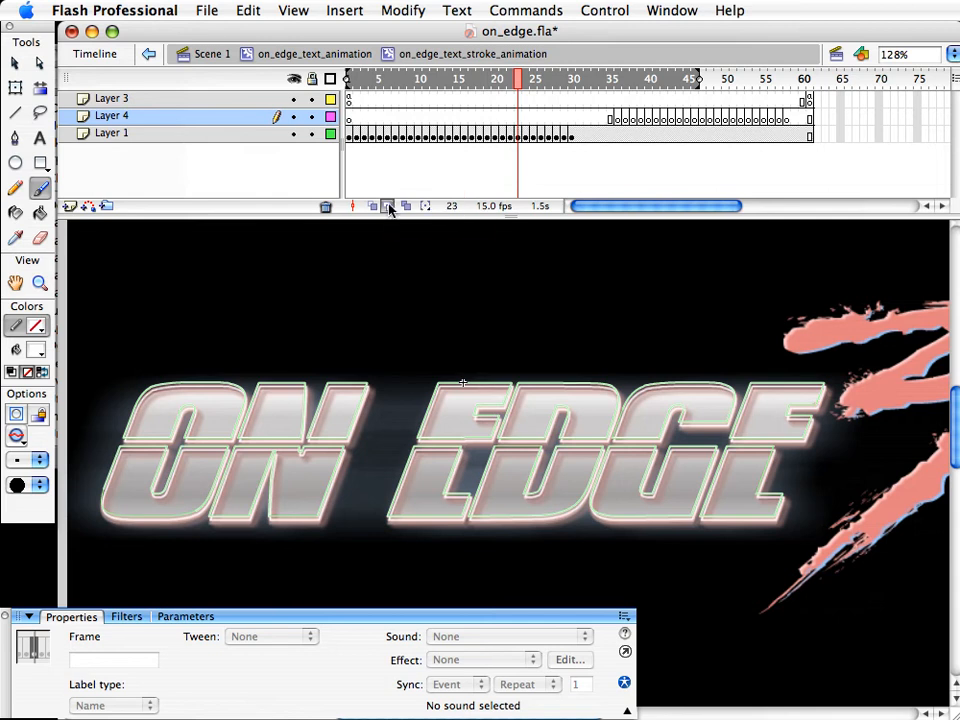
pyautogui.moveTo(348, 84); pyautogui.dragTo(516, 84)
pyautogui.click(627, 80)
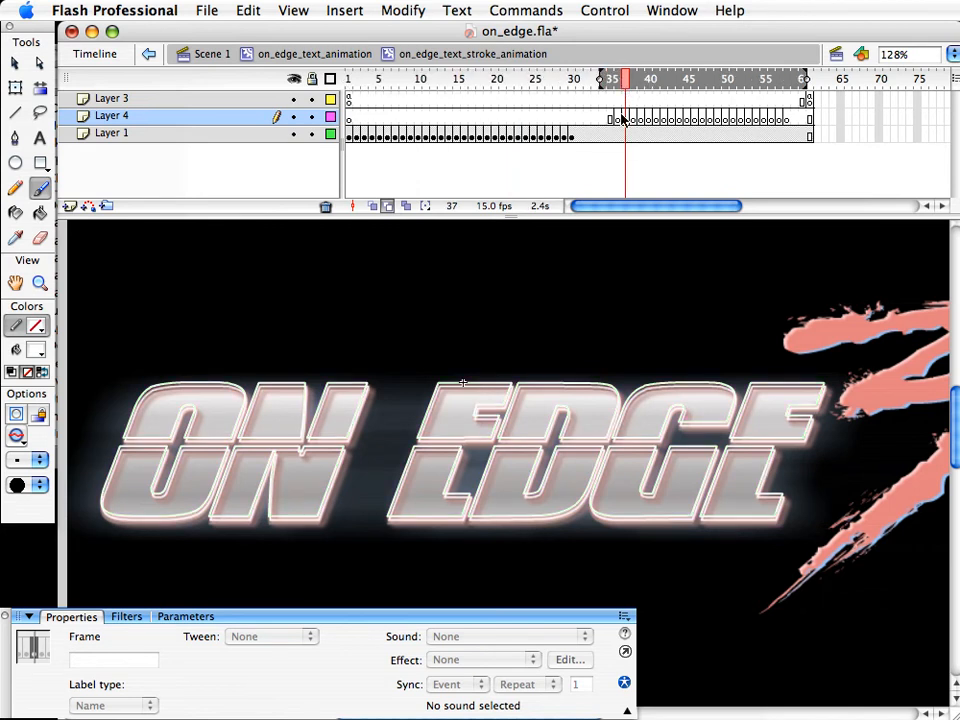
pyautogui.click(616, 118)
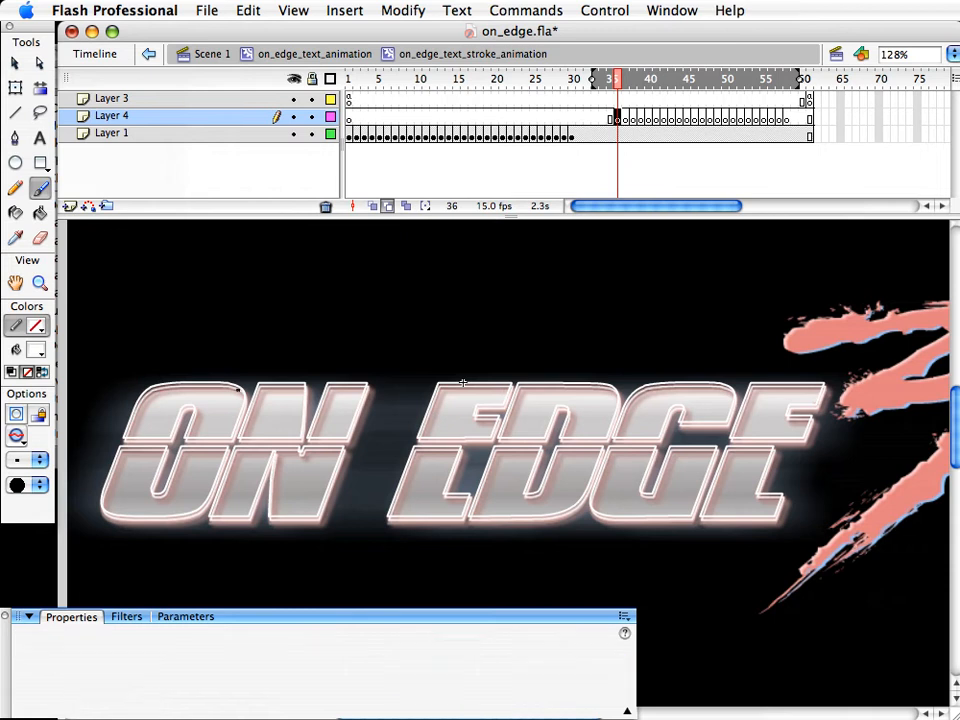
# Brush jagged white spark strokes on frames 36 to 40 of Layer 4, travelling from the O's upper corner across the top of the N
pyautogui.moveTo(238, 387); pyautogui.dragTo(254, 359)
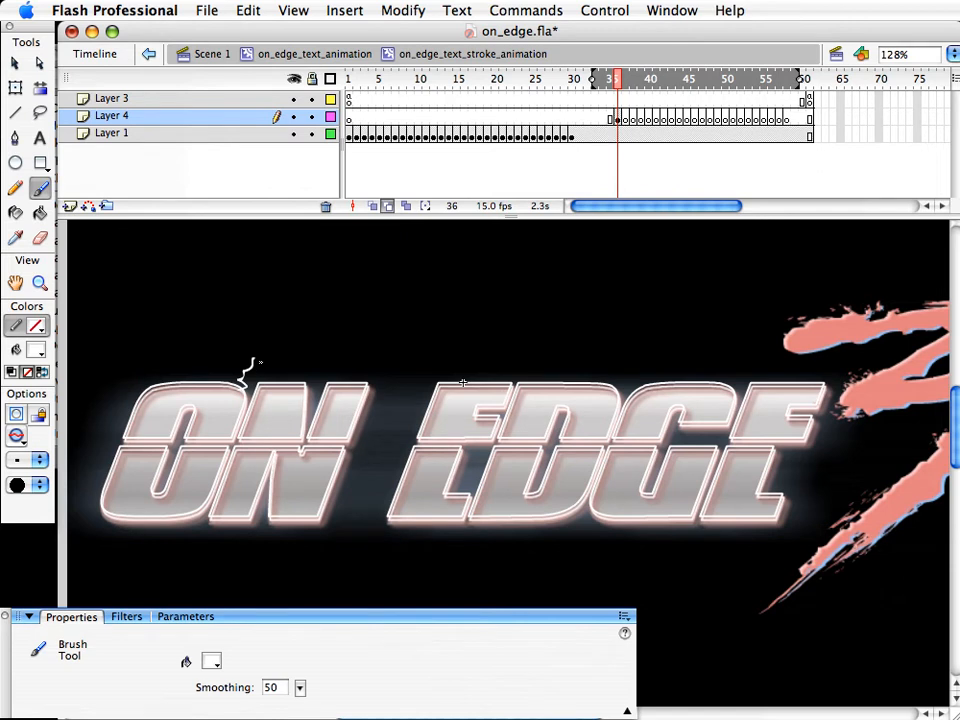
pyautogui.press('.')
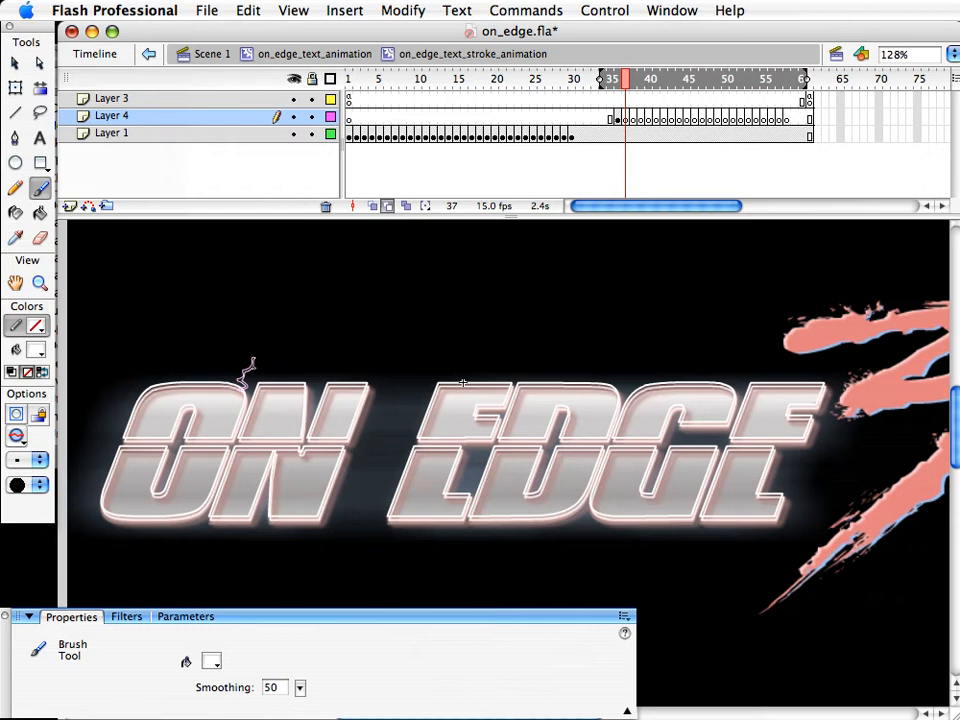
pyautogui.moveTo(253, 358); pyautogui.dragTo(281, 369)
pyautogui.press('.')
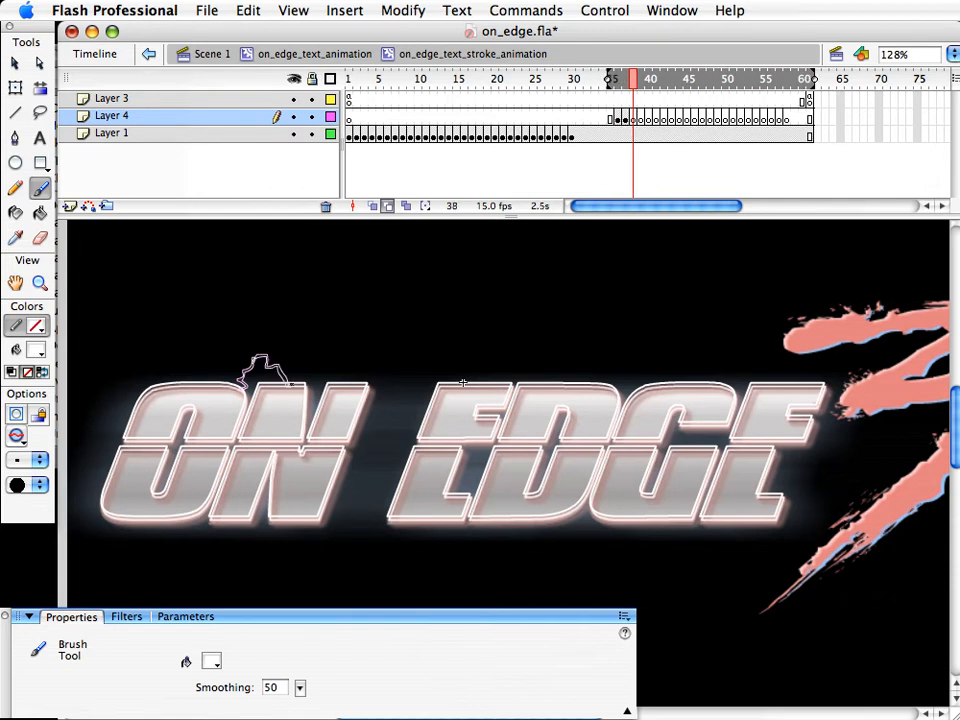
pyautogui.moveTo(292, 383)
pyautogui.mouseDown()
pyautogui.moveTo(310, 350)
pyautogui.moveTo(314, 367)
pyautogui.moveTo(336, 380)
pyautogui.moveTo(353, 372)
pyautogui.moveTo(365, 387)
pyautogui.moveTo(355, 372)
pyautogui.moveTo(370, 349)
pyautogui.moveTo(378, 380)
pyautogui.mouseUp()
pyautogui.press('.')
pyautogui.press('.')
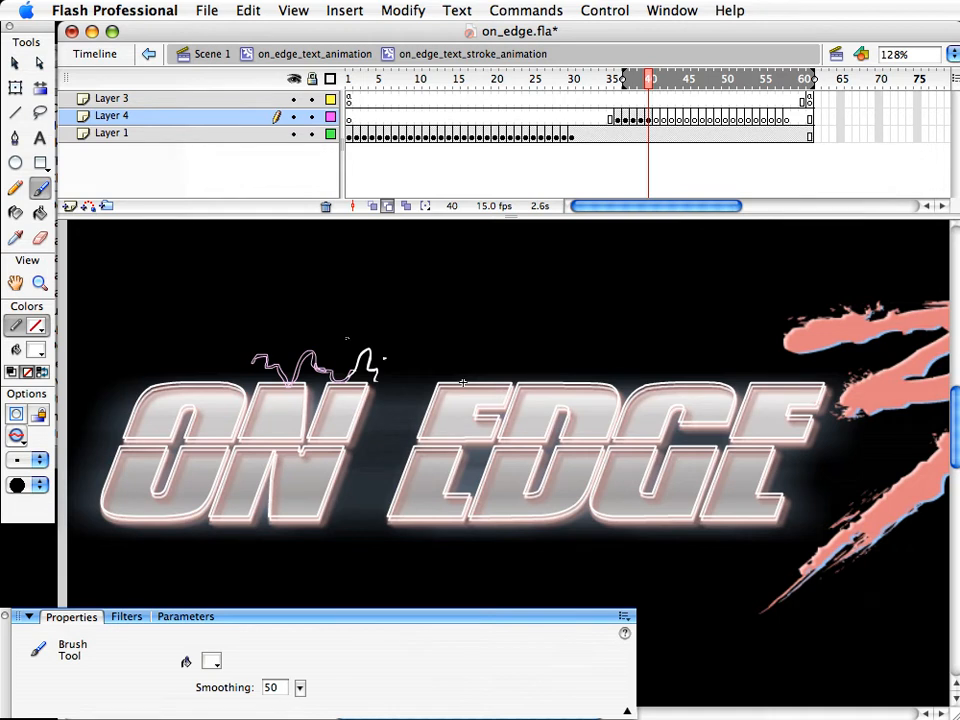
# Brush spark strokes and small dots on frames 41 to 43, running down the N's edge and across the gap to the first E
pyautogui.press('.')
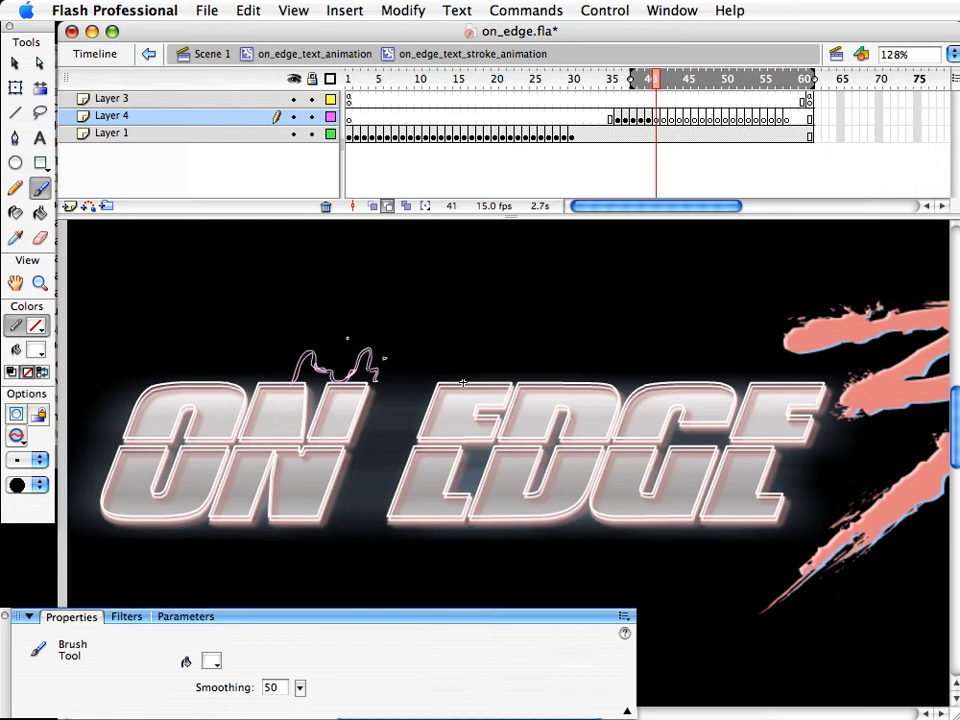
pyautogui.moveTo(376, 380); pyautogui.dragTo(366, 418)
pyautogui.click(376, 426)
pyautogui.press('.')
pyautogui.moveTo(362, 420)
pyautogui.mouseDown()
pyautogui.moveTo(380, 430)
pyautogui.moveTo(388, 409)
pyautogui.moveTo(393, 415)
pyautogui.mouseUp()
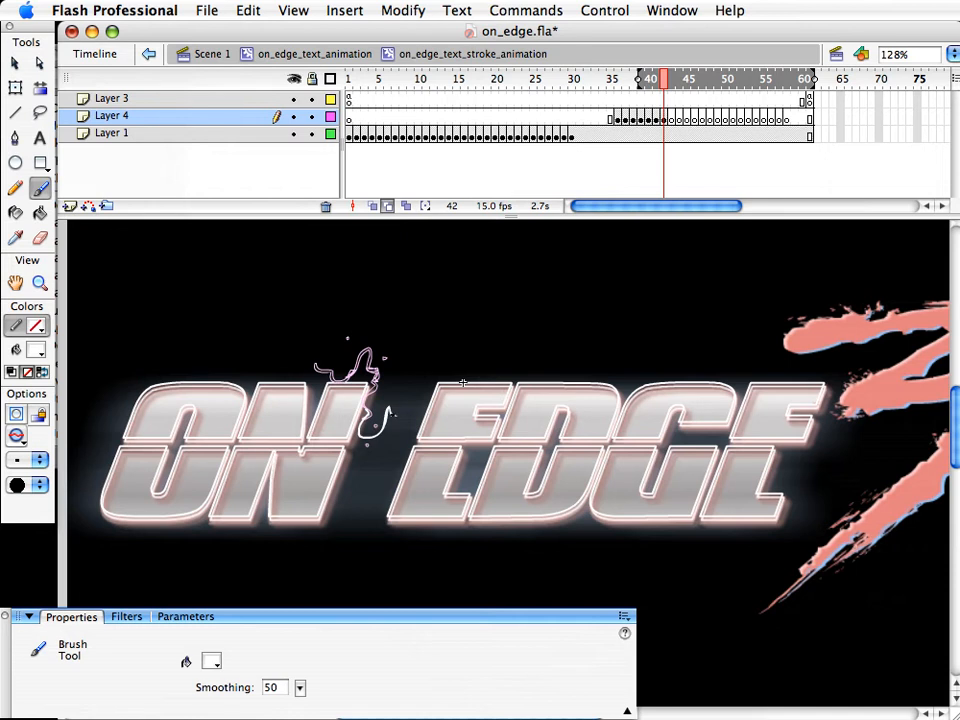
pyautogui.press('.')
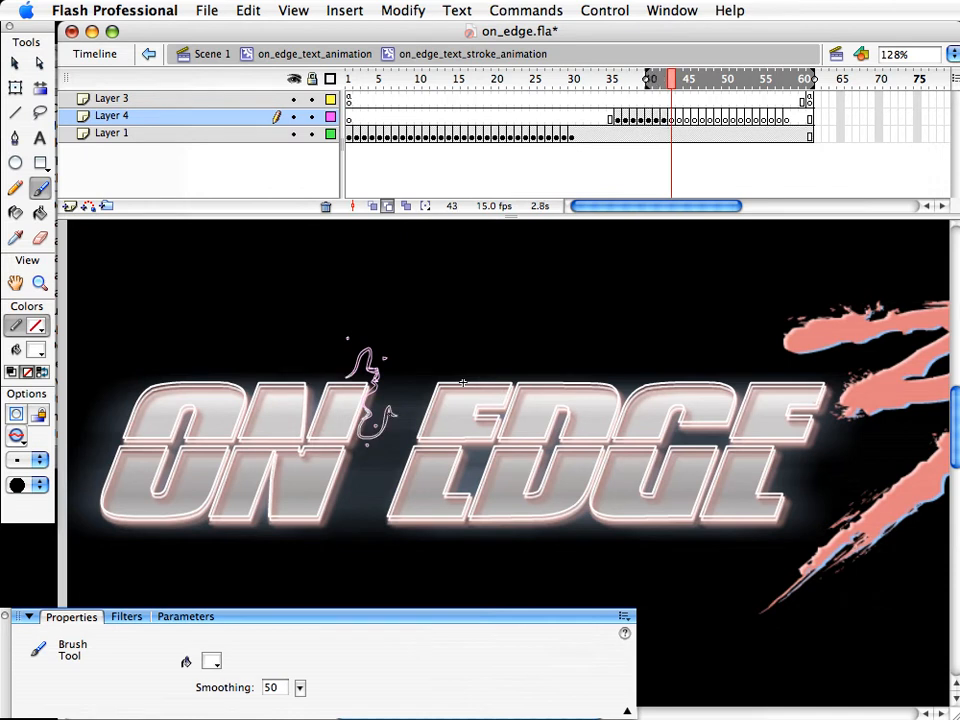
pyautogui.moveTo(381, 421); pyautogui.dragTo(437, 385)
pyautogui.moveTo(412, 407); pyautogui.dragTo(418, 435)
# Brush spark strokes on frames 44 to 46 along the top of the E towards the D and along the E's middle split
pyautogui.press('.')
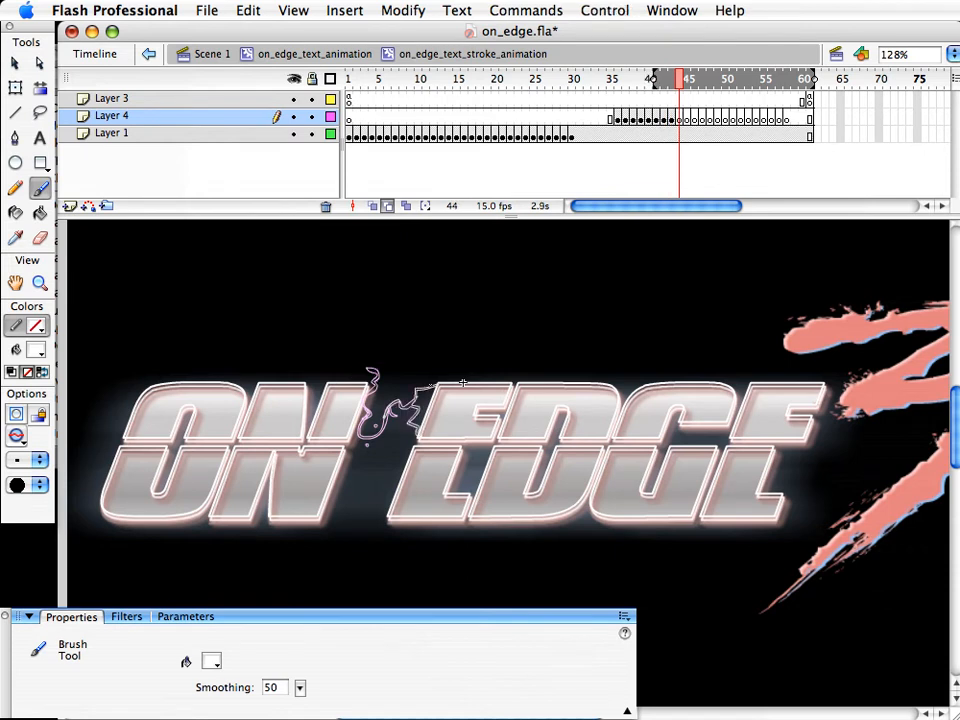
pyautogui.moveTo(463, 383)
pyautogui.mouseDown()
pyautogui.moveTo(448, 372)
pyautogui.moveTo(462, 349)
pyautogui.moveTo(463, 382)
pyautogui.mouseUp()
pyautogui.moveTo(426, 439)
pyautogui.mouseDown()
pyautogui.moveTo(446, 425)
pyautogui.moveTo(450, 438)
pyautogui.mouseUp()
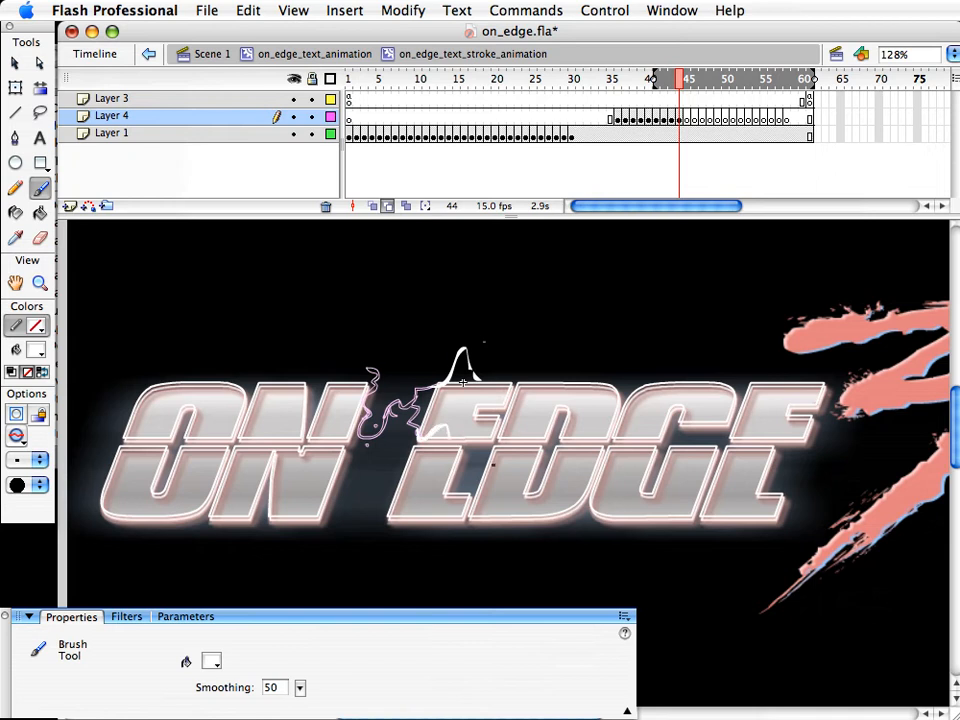
pyautogui.press('.')
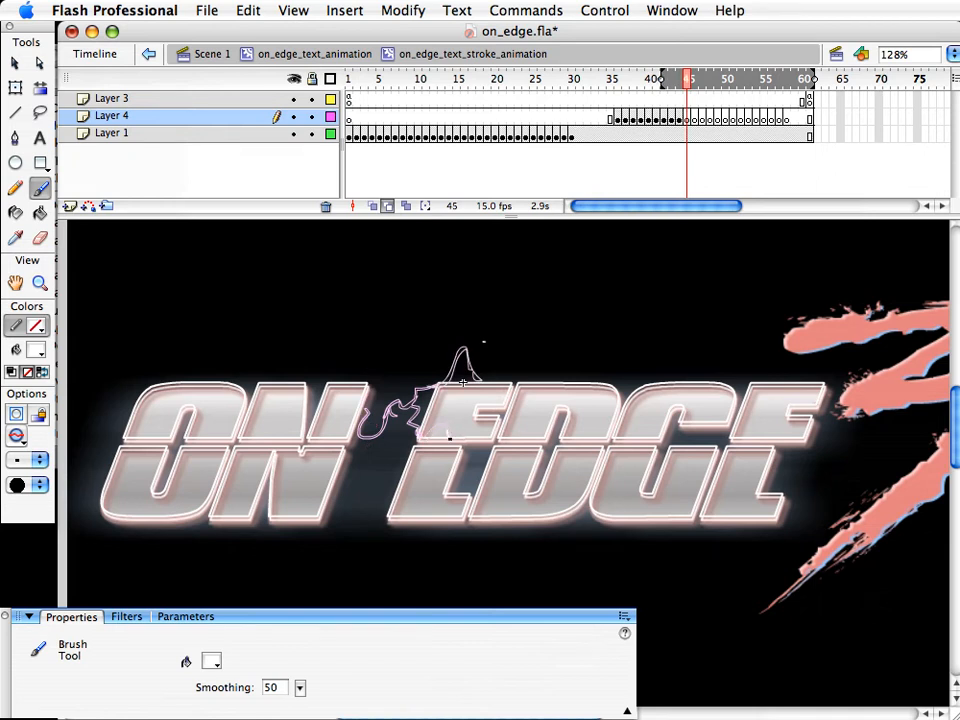
pyautogui.moveTo(444, 430); pyautogui.dragTo(474, 435)
pyautogui.moveTo(469, 366)
pyautogui.mouseDown()
pyautogui.moveTo(485, 380)
pyautogui.moveTo(536, 379)
pyautogui.moveTo(550, 362)
pyautogui.moveTo(560, 382)
pyautogui.mouseUp()
pyautogui.press('.')
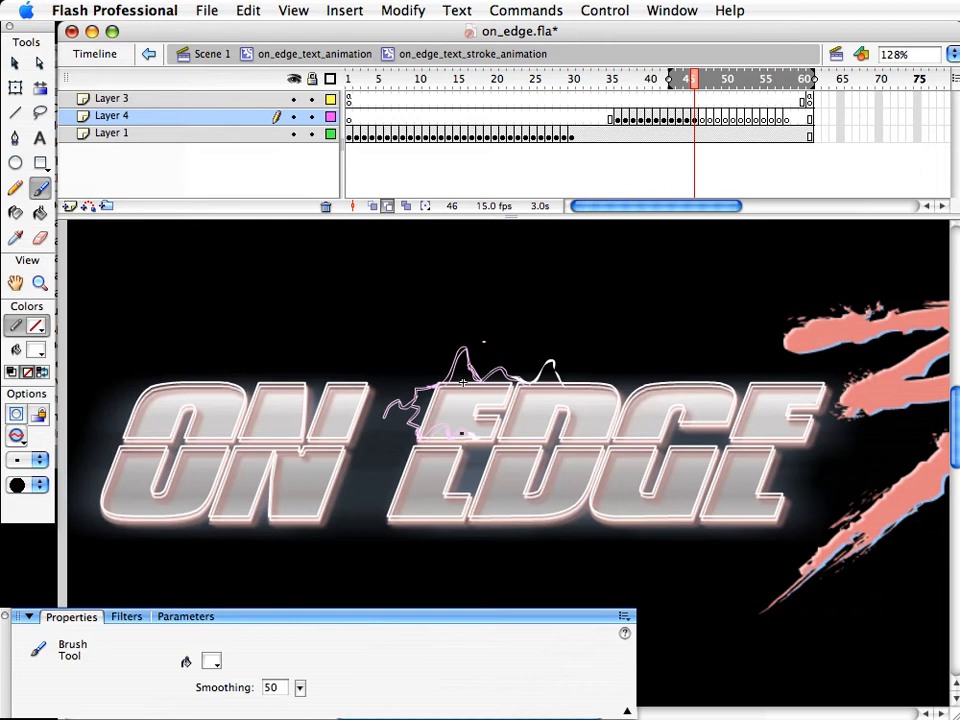
# Brush spark strokes on frames 47 to 51, moving along the tops of the D and G with a few stray dots
pyautogui.press('.')
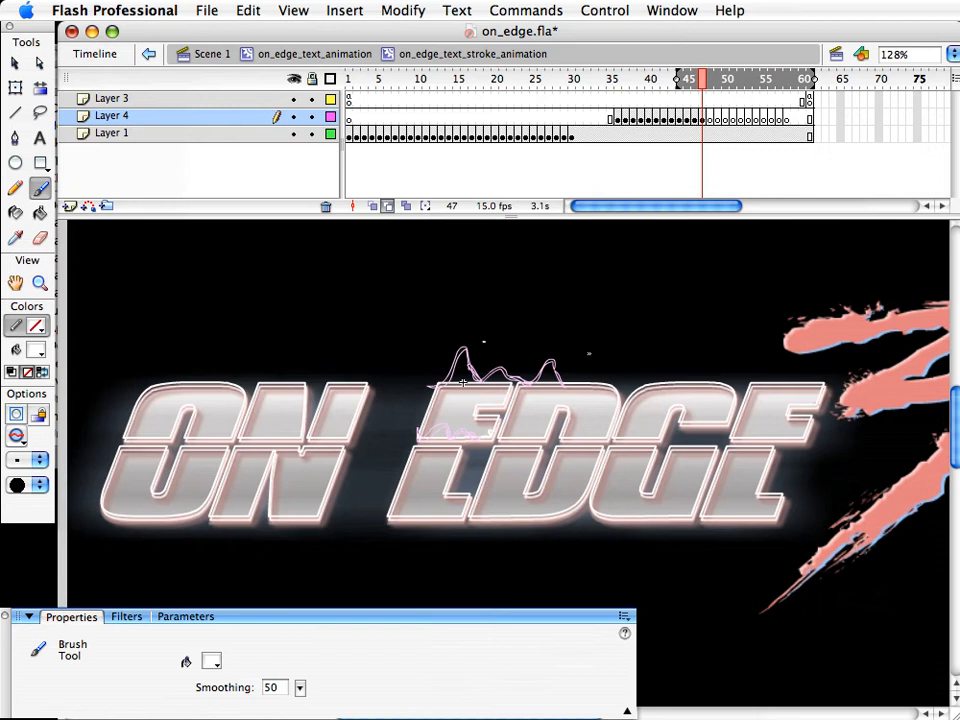
pyautogui.moveTo(557, 384); pyautogui.dragTo(602, 376)
pyautogui.press('.')
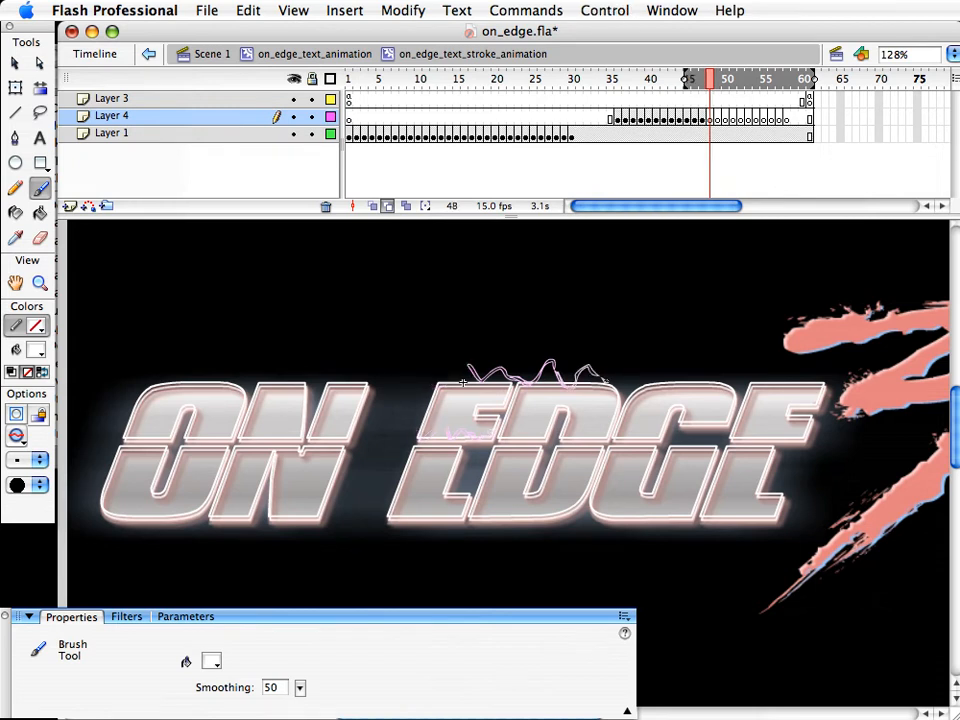
pyautogui.moveTo(603, 380)
pyautogui.mouseDown()
pyautogui.moveTo(667, 378)
pyautogui.moveTo(691, 347)
pyautogui.moveTo(706, 349)
pyautogui.moveTo(704, 362)
pyautogui.moveTo(729, 362)
pyautogui.moveTo(735, 380)
pyautogui.mouseUp()
pyautogui.press('.')
pyautogui.press('.')
pyautogui.press('.')
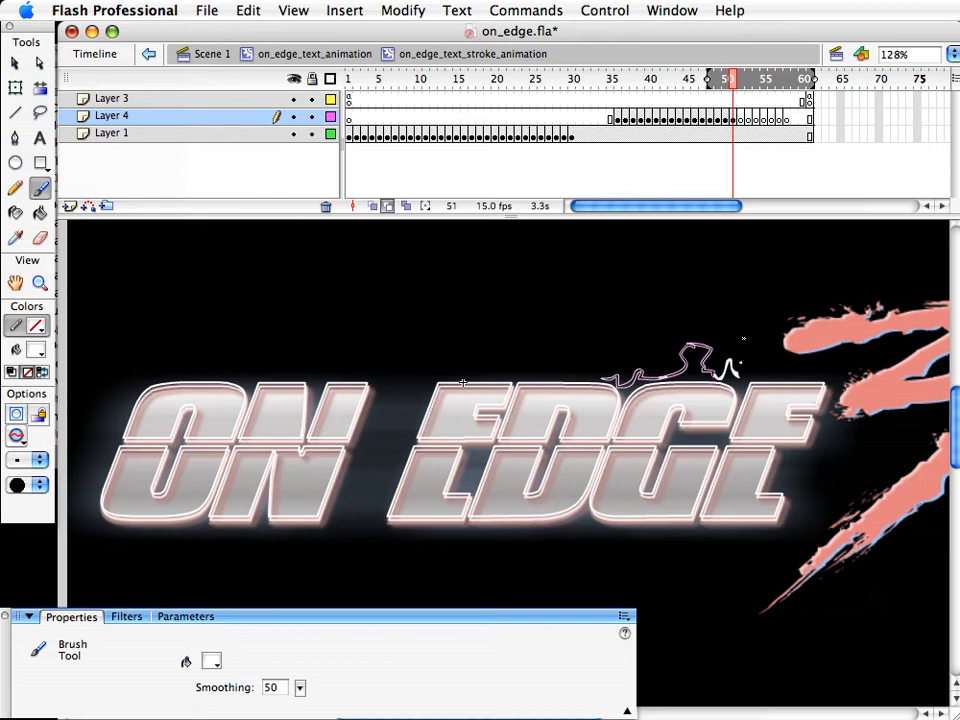
# Brush spark strokes on frames 52 to 54 along the top of the last E
pyautogui.press('.')
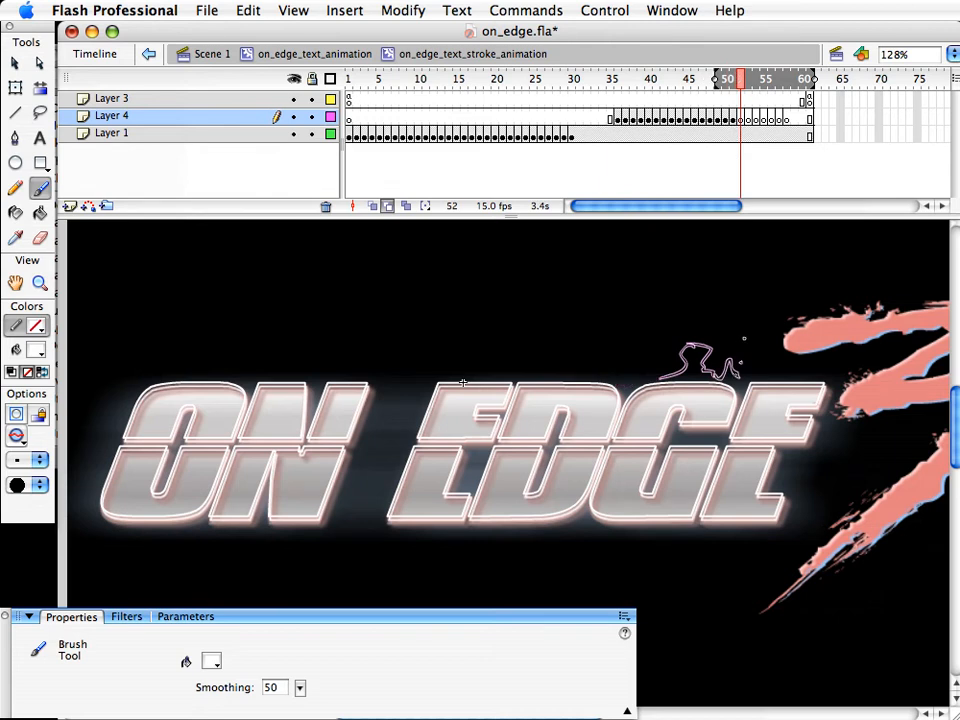
pyautogui.moveTo(740, 366)
pyautogui.mouseDown()
pyautogui.moveTo(790, 379)
pyautogui.moveTo(801, 371)
pyautogui.moveTo(806, 380)
pyautogui.moveTo(829, 357)
pyautogui.moveTo(849, 370)
pyautogui.mouseUp()
pyautogui.press('.')
pyautogui.press('.')
# Brush spark strokes on frames 55 to 58 down the outer edge of the last E, ending with dots falling below it
pyautogui.press('.')
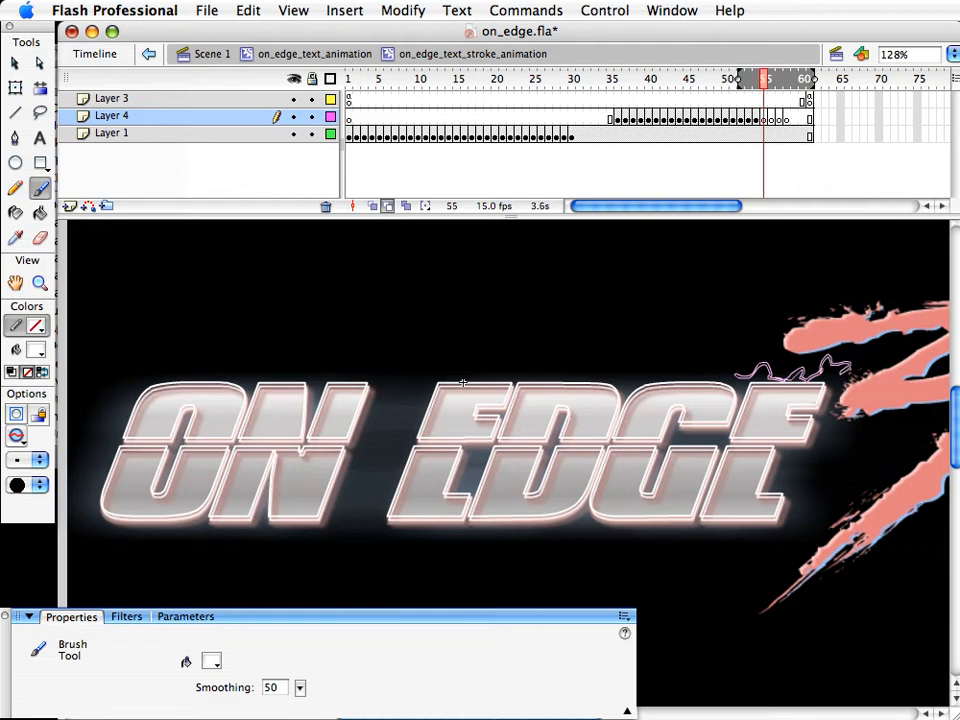
pyautogui.moveTo(847, 367); pyautogui.dragTo(823, 398)
pyautogui.press('.')
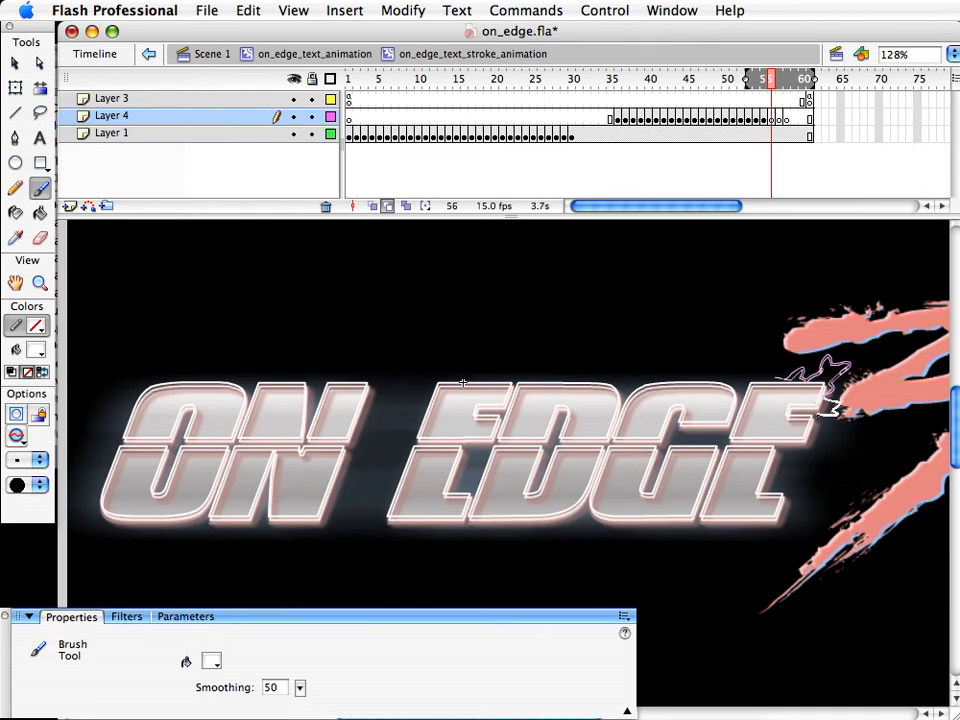
pyautogui.press('.')
pyautogui.press(',')
pyautogui.press('.')
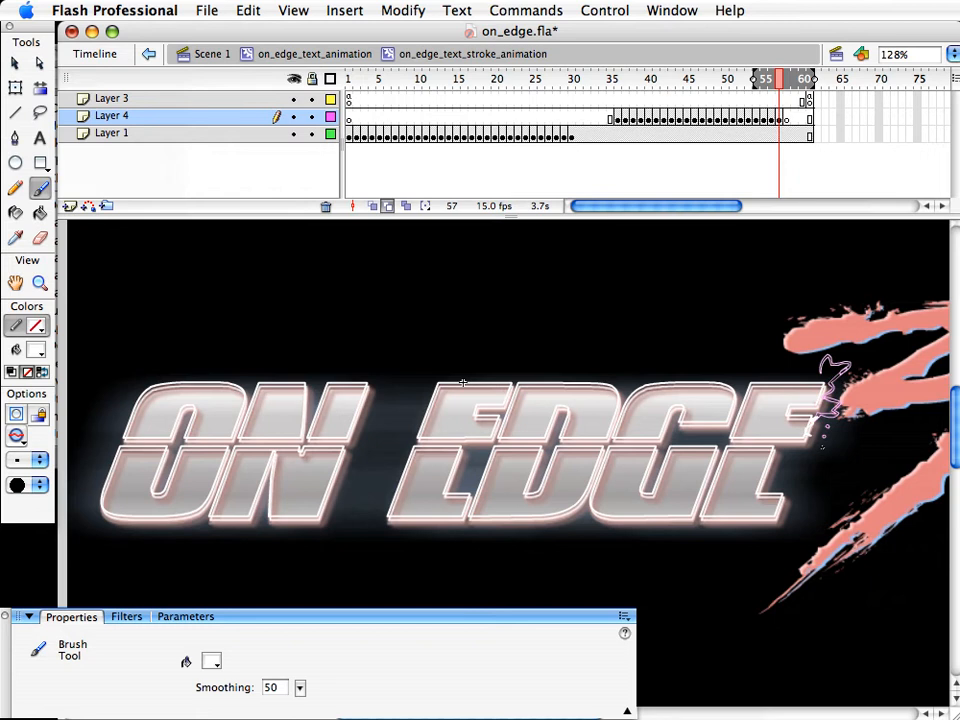
pyautogui.press('.')
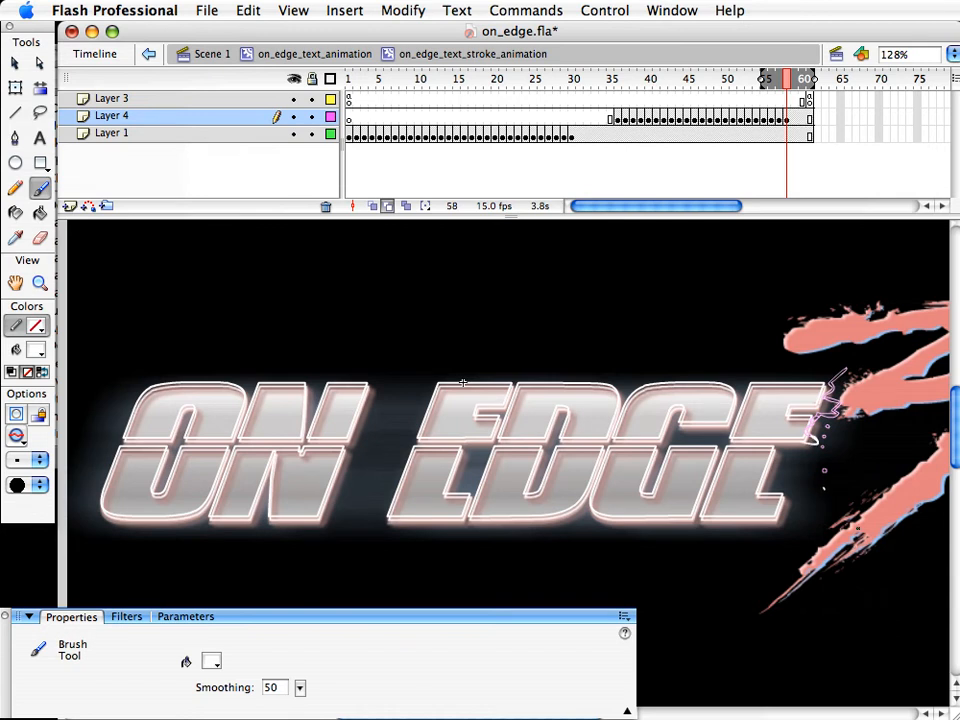
# Insert a blank keyframe at frame 59 of Layer 4 and turn off the onion skin outlines
pyautogui.press('.')
pyautogui.click(794, 119)
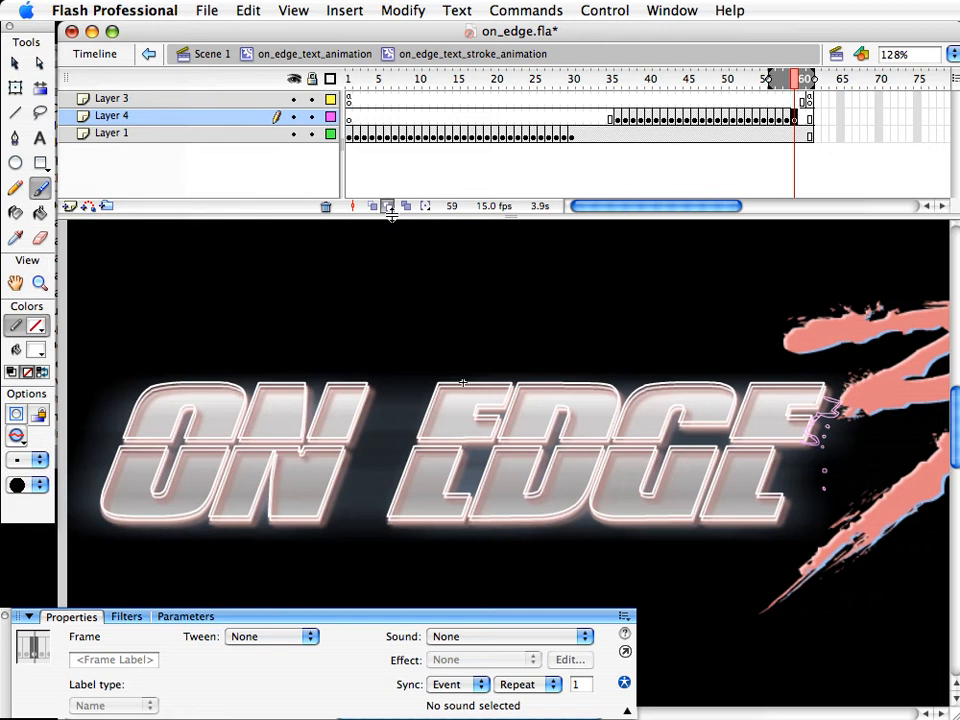
# Play the brushed spark animation from frame 36 and step back and forth through its frames to check the strokes
pyautogui.moveTo(797, 78); pyautogui.dragTo(605, 103)
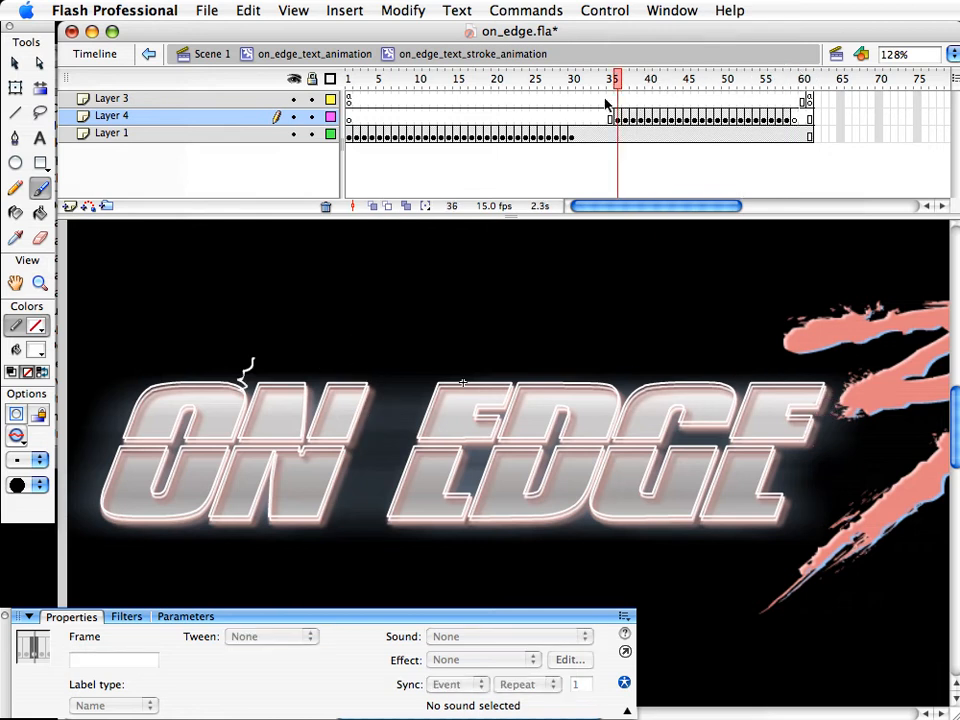
pyautogui.press('Return')
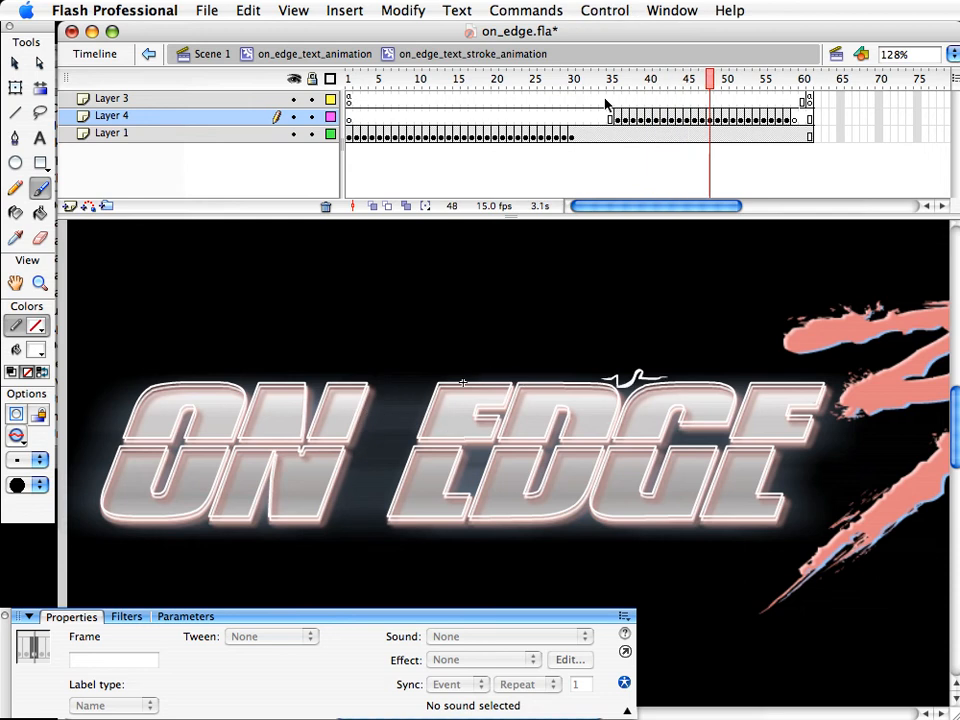
pyautogui.press('.')
pyautogui.press('.')
pyautogui.press('.')
pyautogui.press('.')
pyautogui.press('.')
pyautogui.press('.')
pyautogui.press('.')
pyautogui.press(',')
pyautogui.press(',')
pyautogui.press(',')
pyautogui.press(',')
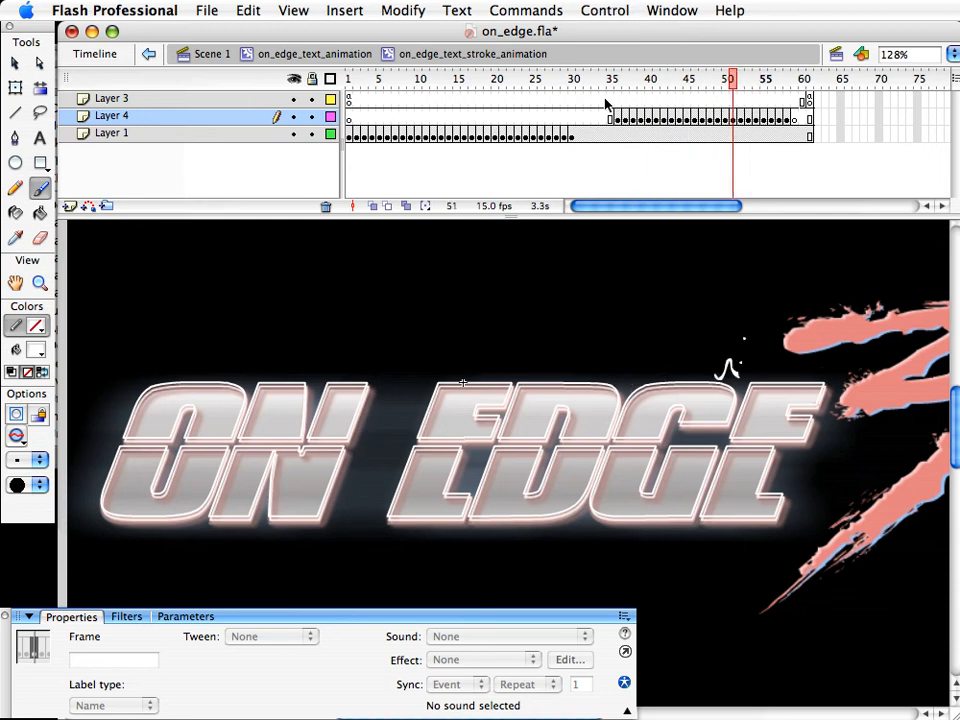
pyautogui.press(',')
pyautogui.press(',')
pyautogui.press(',')
pyautogui.press(',')
pyautogui.press(',')
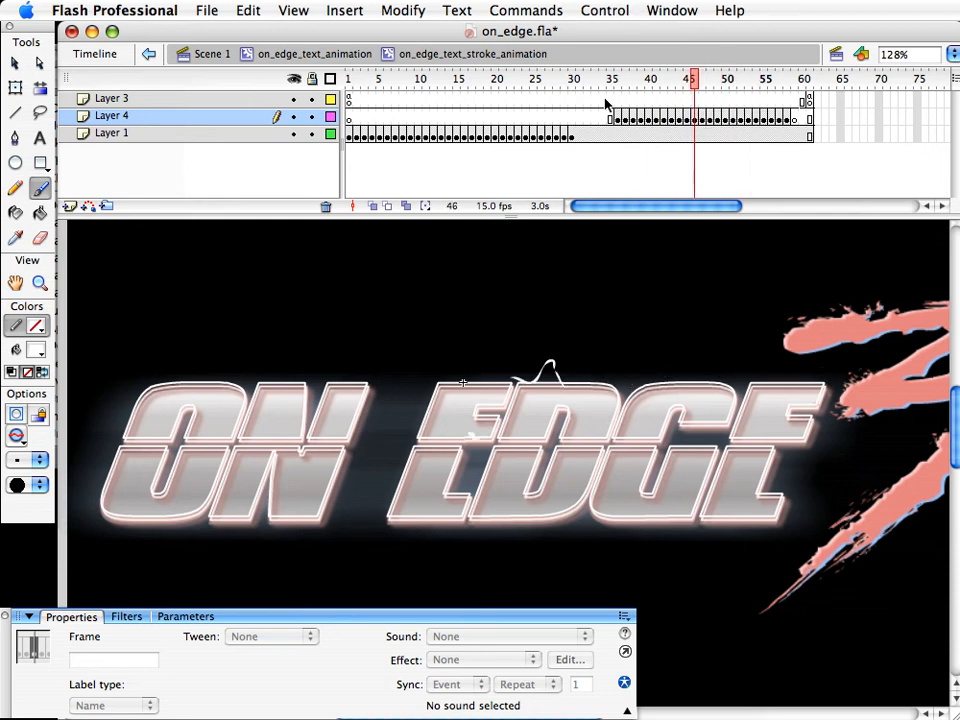
pyautogui.press('.')
pyautogui.press('.')
pyautogui.press(',')
pyautogui.press(',')
pyautogui.press(',')
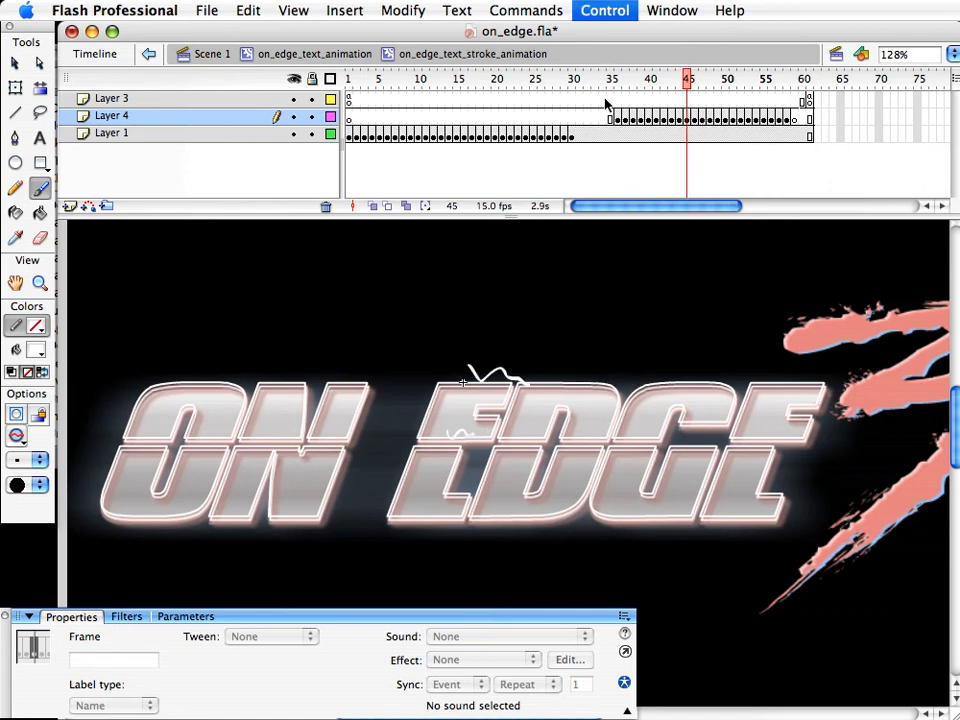
pyautogui.press('.')
pyautogui.press('.')
pyautogui.press('.')
pyautogui.press('.')
pyautogui.press('.')
pyautogui.press('.')
pyautogui.press(',')
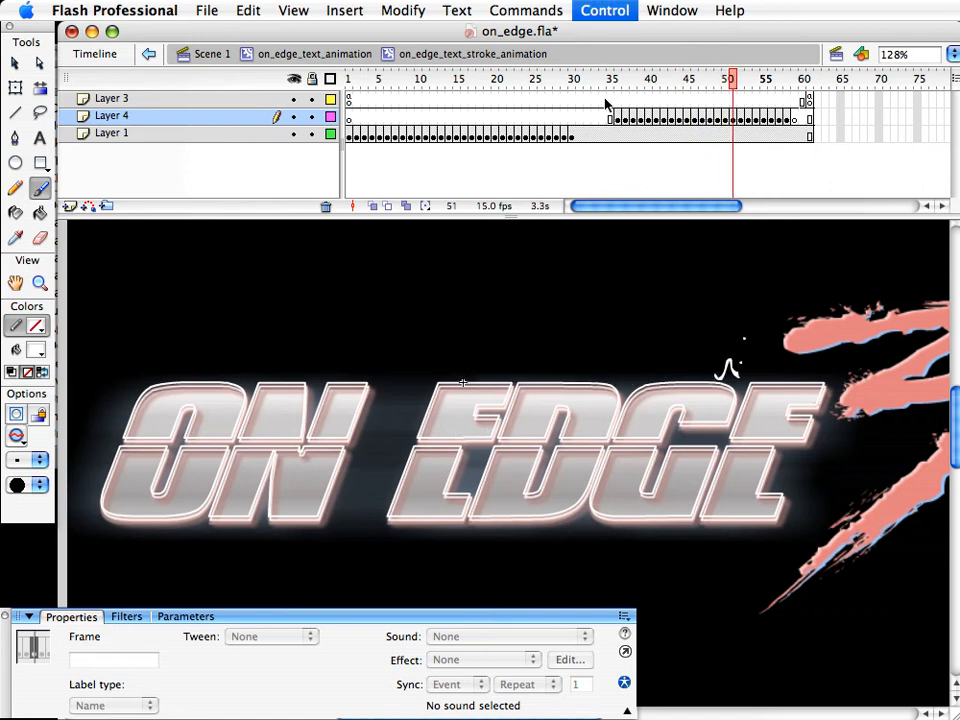
pyautogui.press('.')
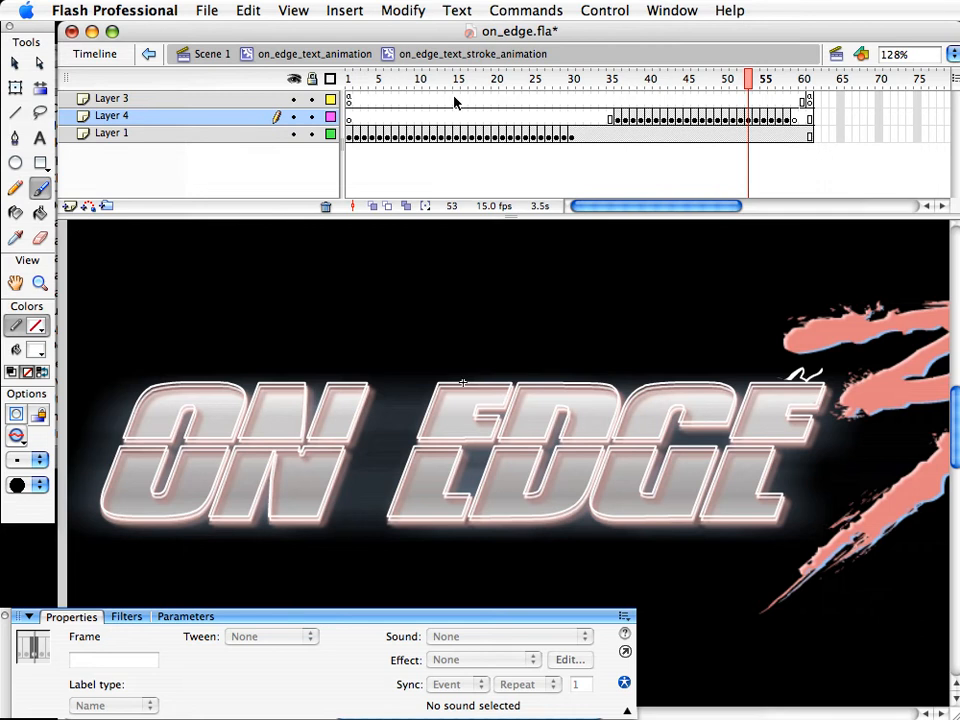
# Save the file
pyautogui.press('super+s')
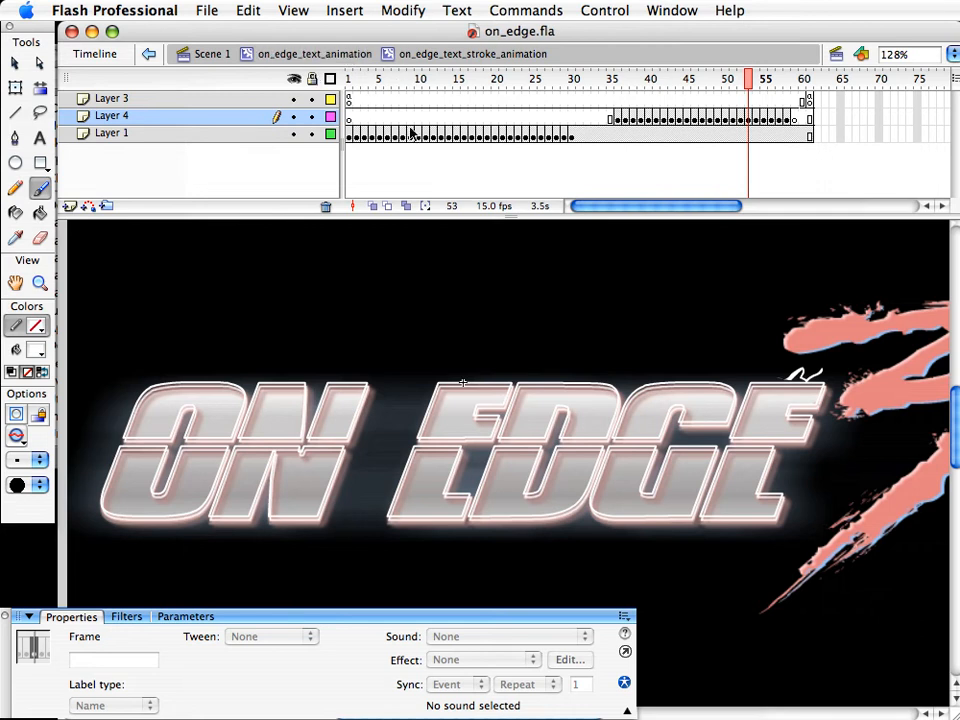
# Return to the on_edge_text_animation symbol, set the magnification to 100% and save the file
pyautogui.click(314, 53)
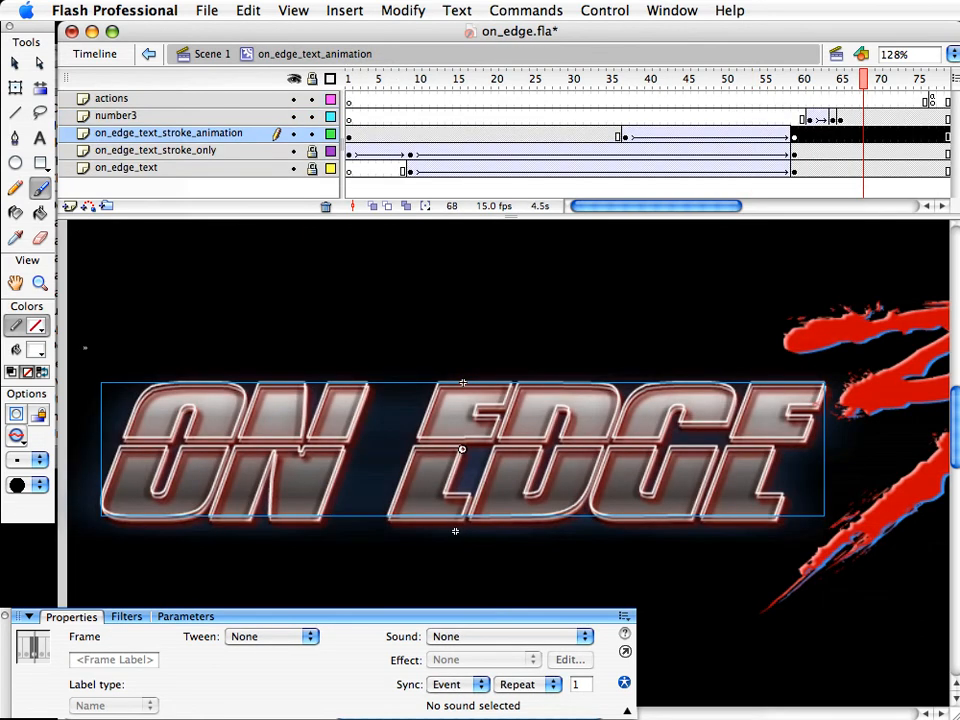
pyautogui.click(39, 283)
pyautogui.keyDown('alt'); pyautogui.click(593, 472); pyautogui.keyUp('alt')
pyautogui.moveTo(593, 472); pyautogui.dragTo(601, 494)
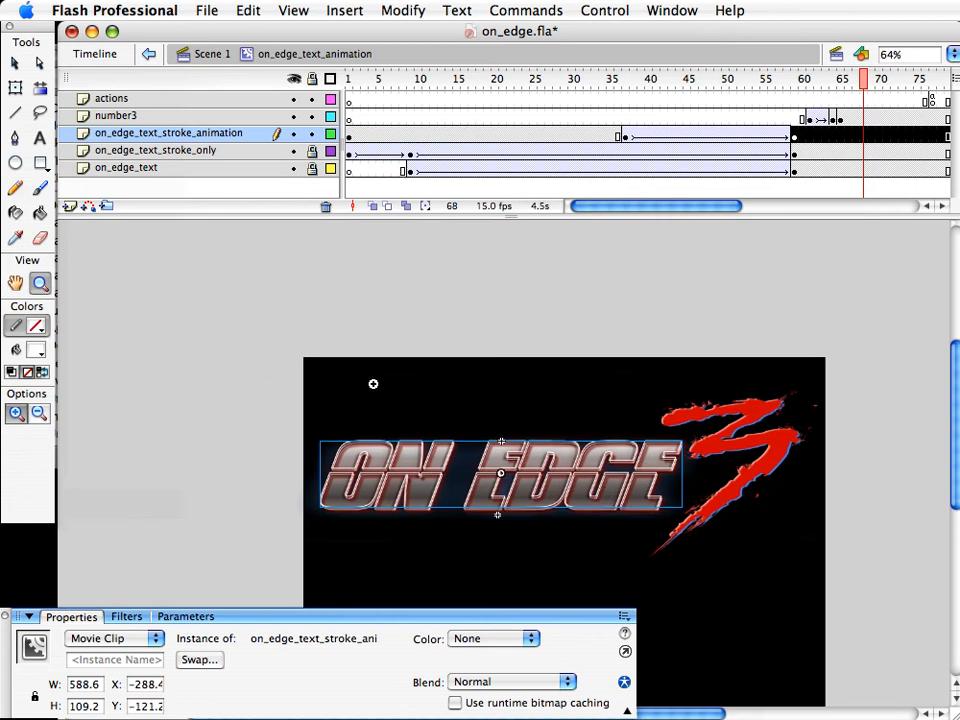
pyautogui.click(906, 56)
pyautogui.write('100')
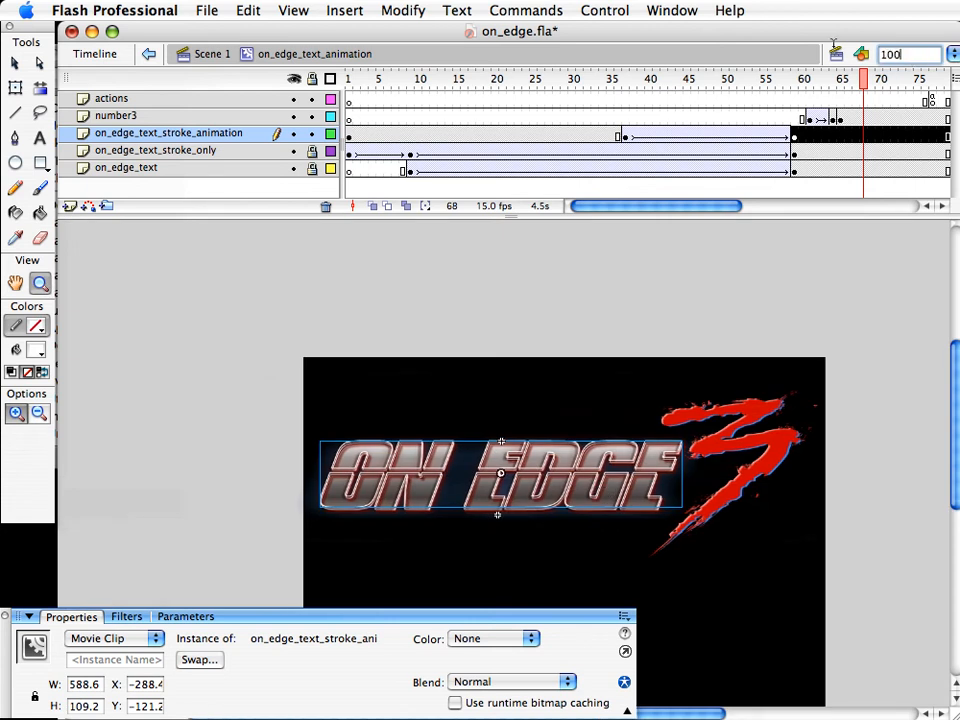
pyautogui.press('Return')
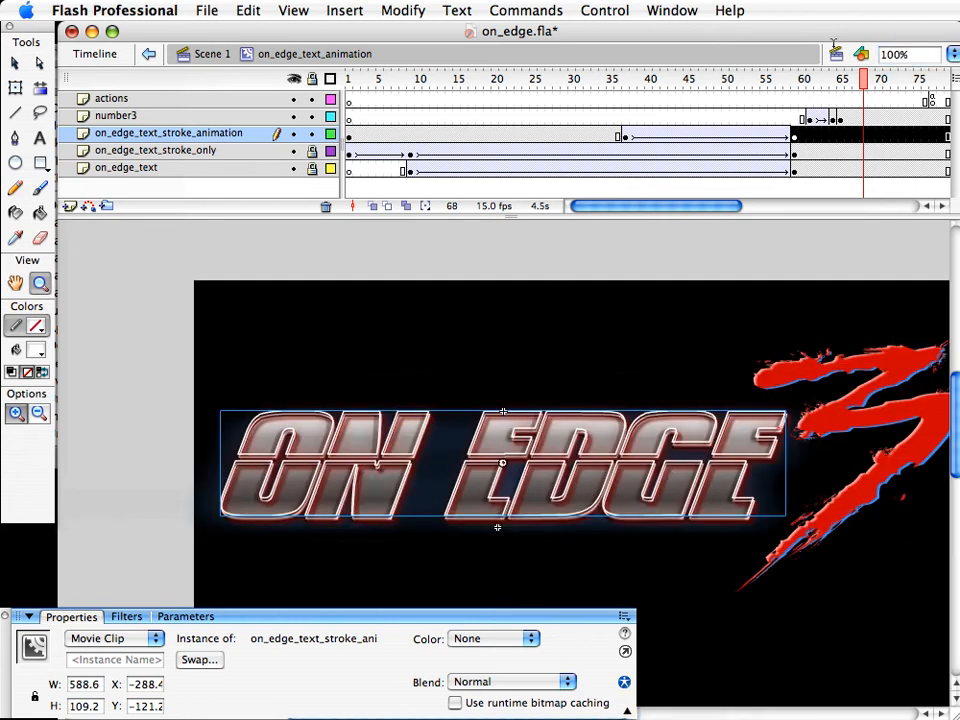
pyautogui.press('v')
pyautogui.press('super+s')
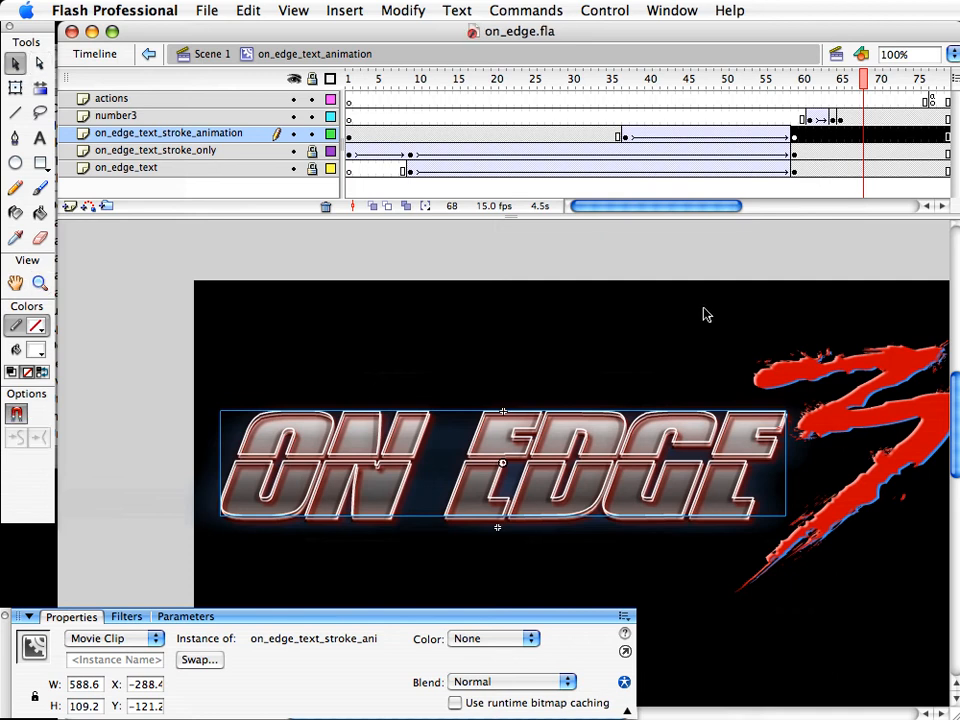
# Scrub the timeline back to frame 58 and test the movie to preview the animation
pyautogui.moveTo(649, 256); pyautogui.dragTo(555, 251)
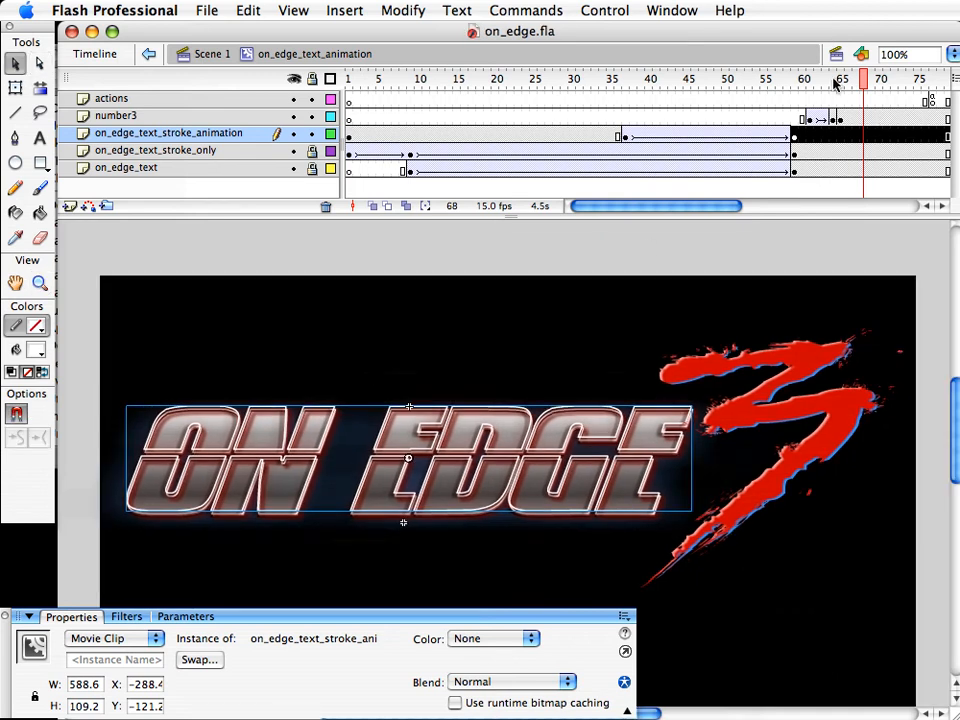
pyautogui.moveTo(834, 84); pyautogui.dragTo(793, 133)
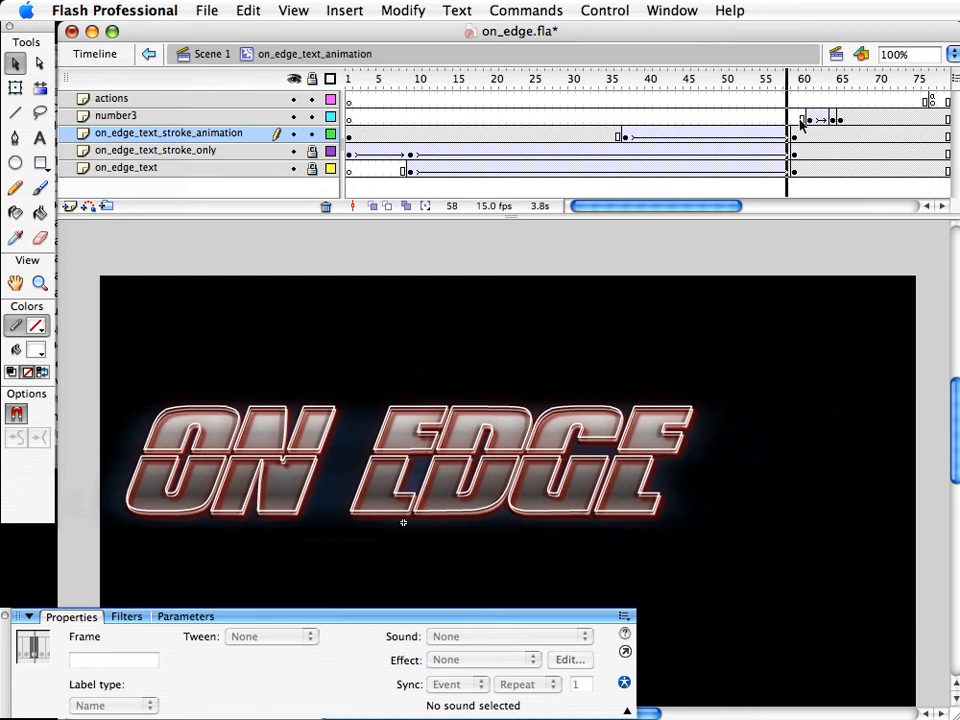
pyautogui.click(470, 407)
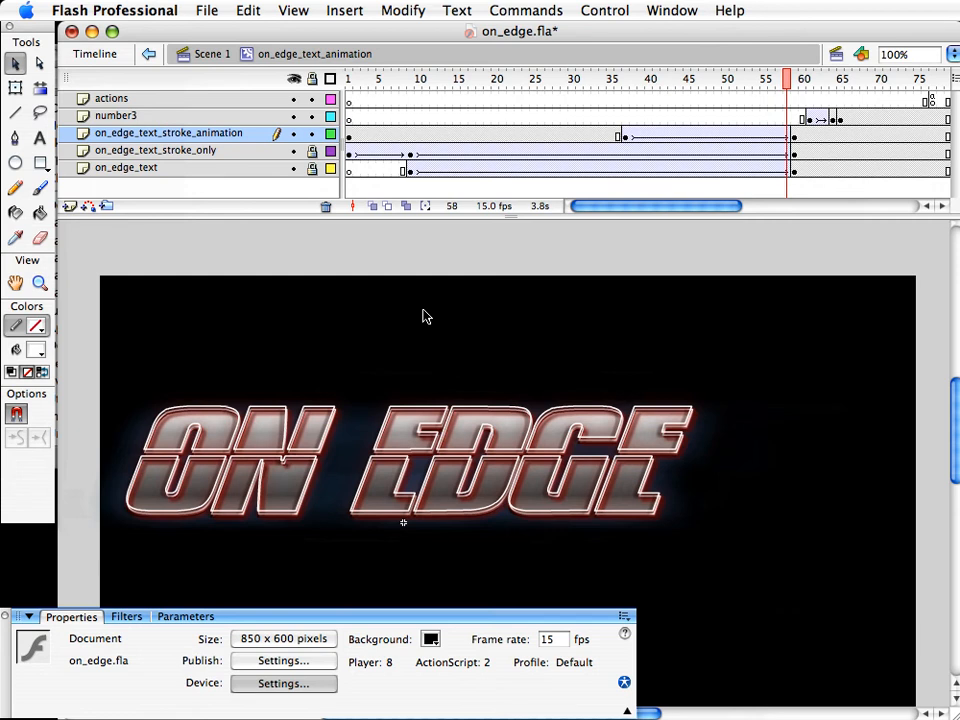
pyautogui.press('super+Return')
pyautogui.press('super+w')
# Set the document frame rate to 4 fps and test the movie at the slower speed
pyautogui.click(550, 639)
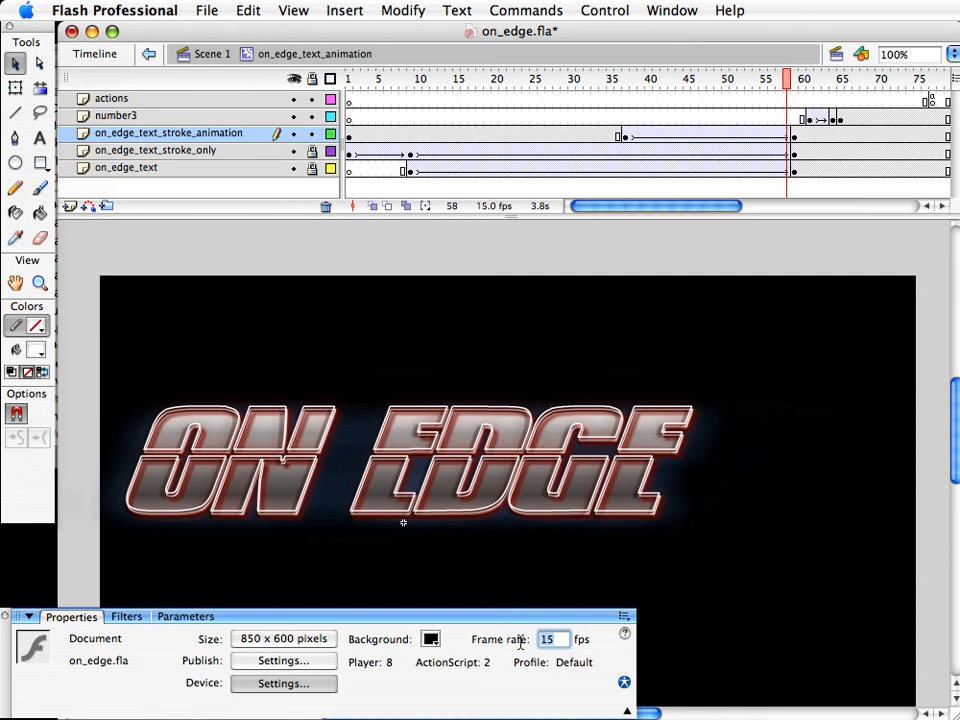
pyautogui.write('4')
pyautogui.press('Return')
pyautogui.press('super+Return')
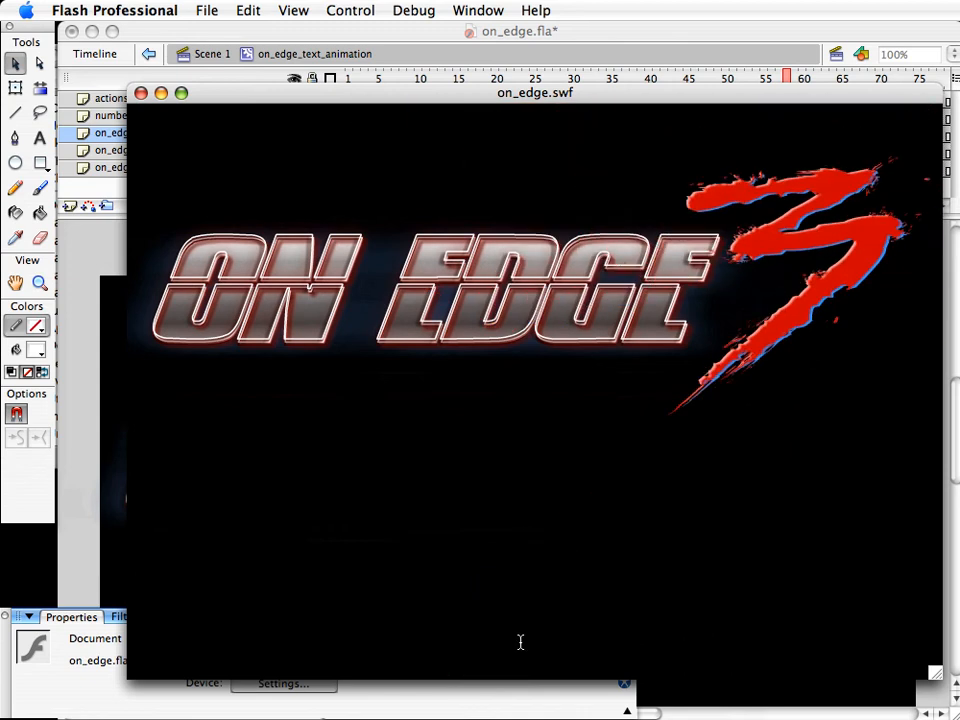
pyautogui.press('super+w')
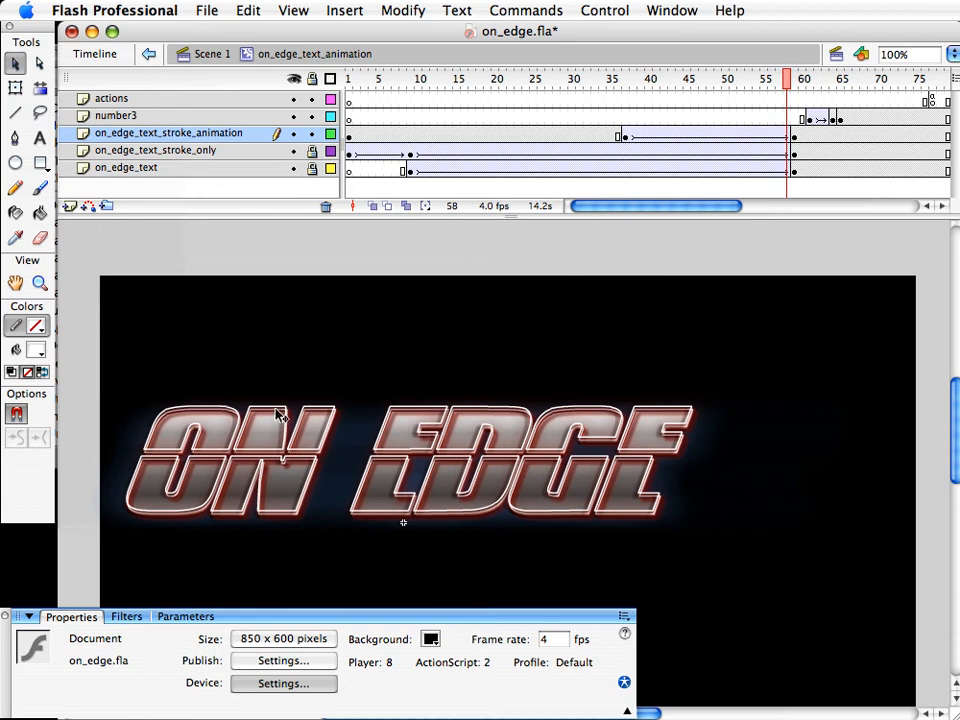
# Open the on_edge_text_stroke_animation symbol for editing from its instance at frame 59
pyautogui.click(795, 82)
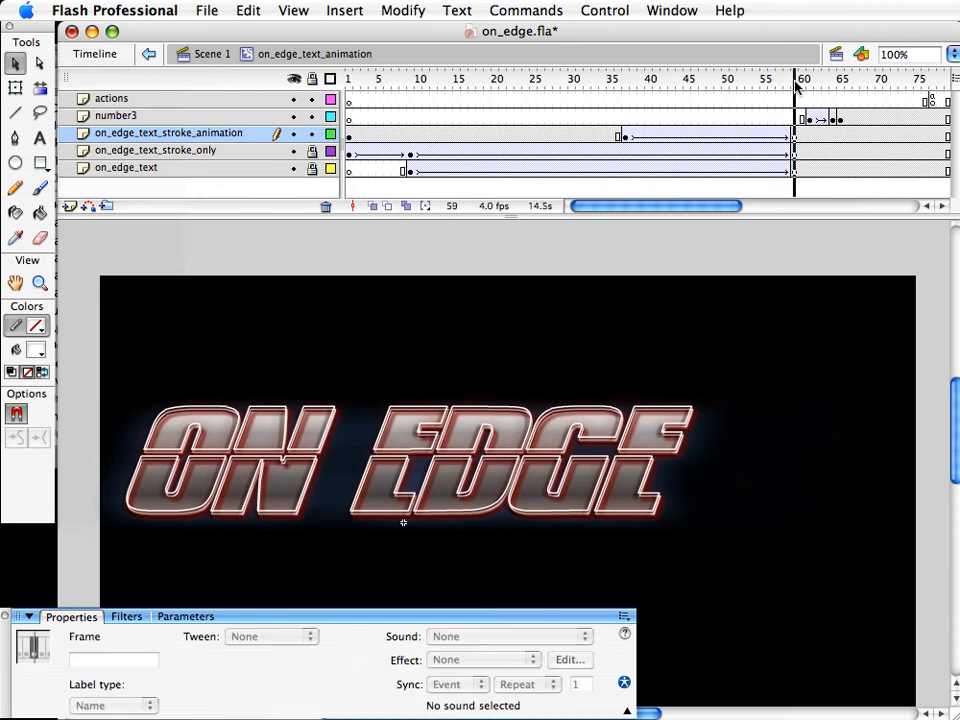
pyautogui.click(314, 409)
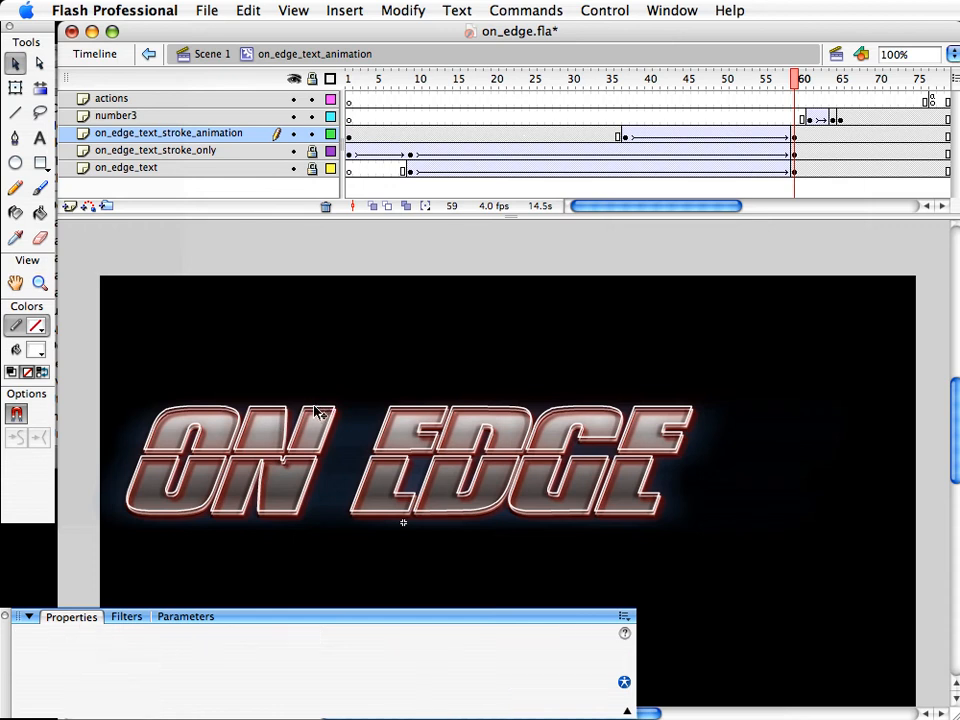
pyautogui.doubleClick(314, 409)
# Lock Layers 3 and 4 and insert a keyframe at frame 36 of Layer 1
pyautogui.click(570, 136)
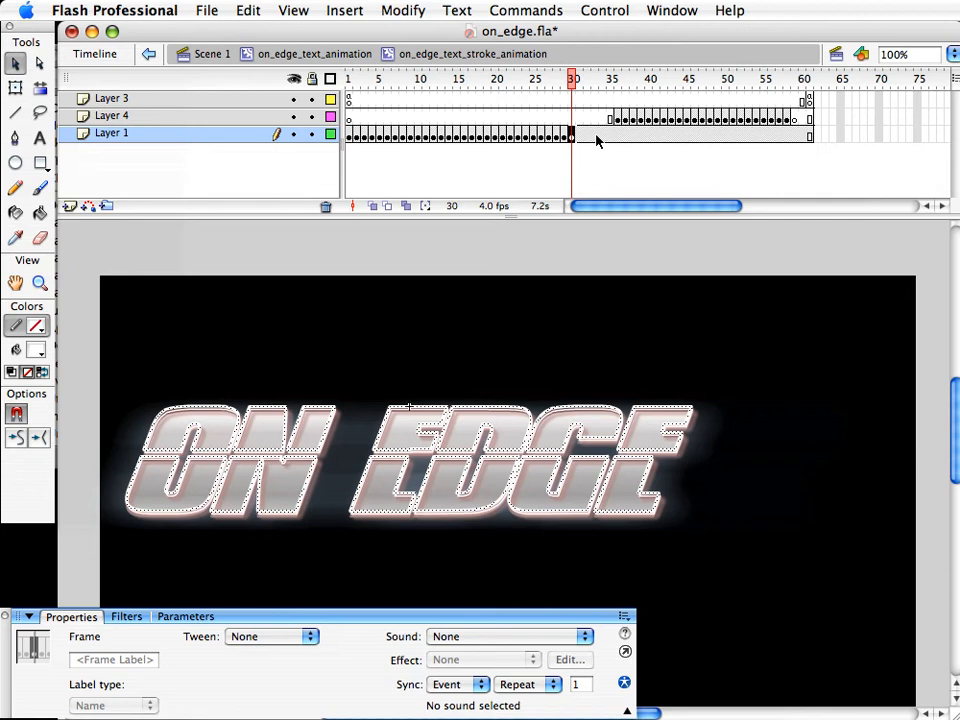
pyautogui.click(610, 136)
pyautogui.press('F6')
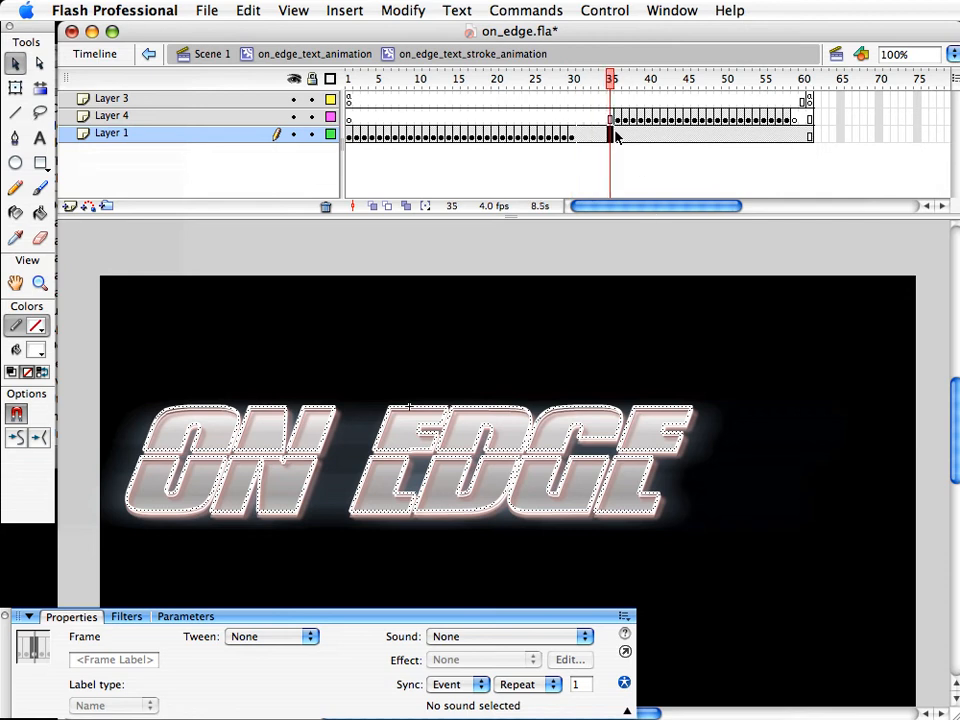
pyautogui.click(617, 136)
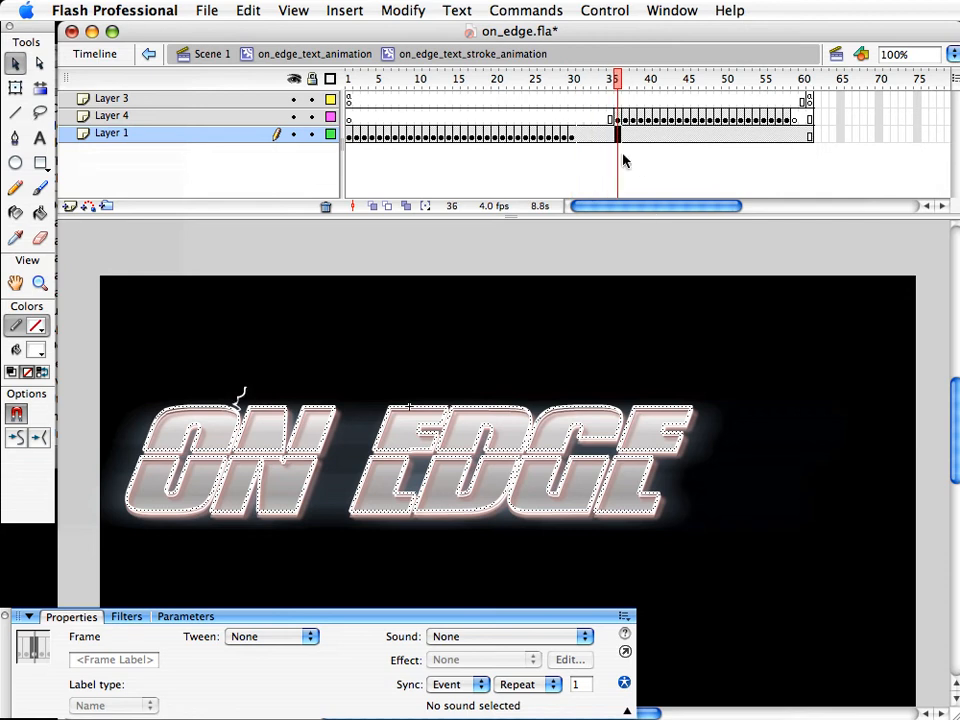
pyautogui.moveTo(313, 116); pyautogui.dragTo(313, 98)
pyautogui.press('F7')
# Convert the letter outlines at frame 36 to a movie clip symbol named strokes_again
pyautogui.press('F8')
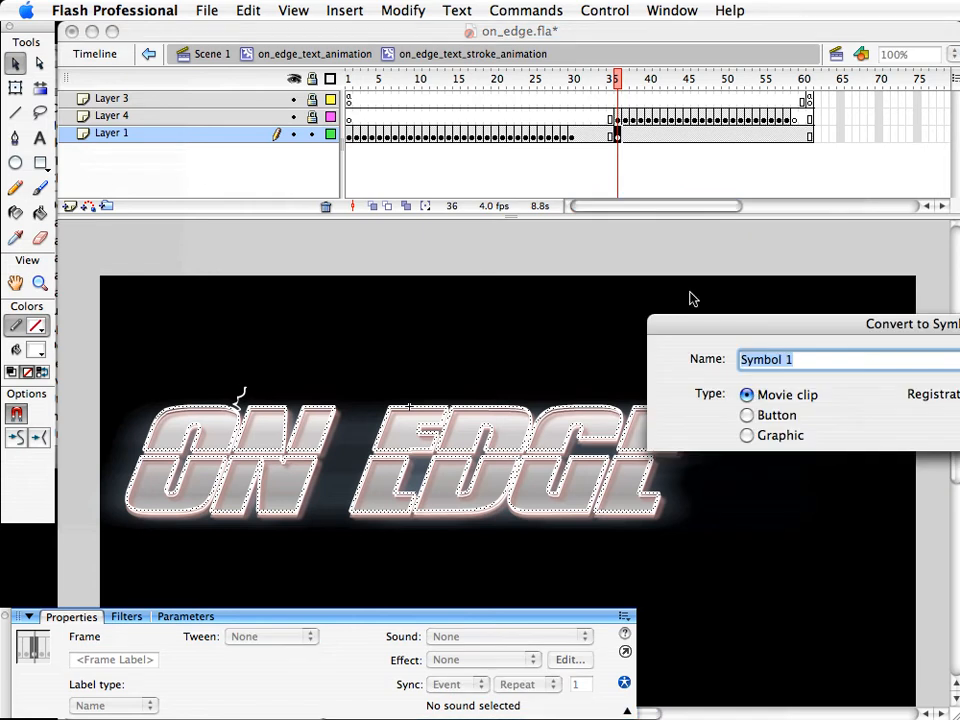
pyautogui.click(403, 11)
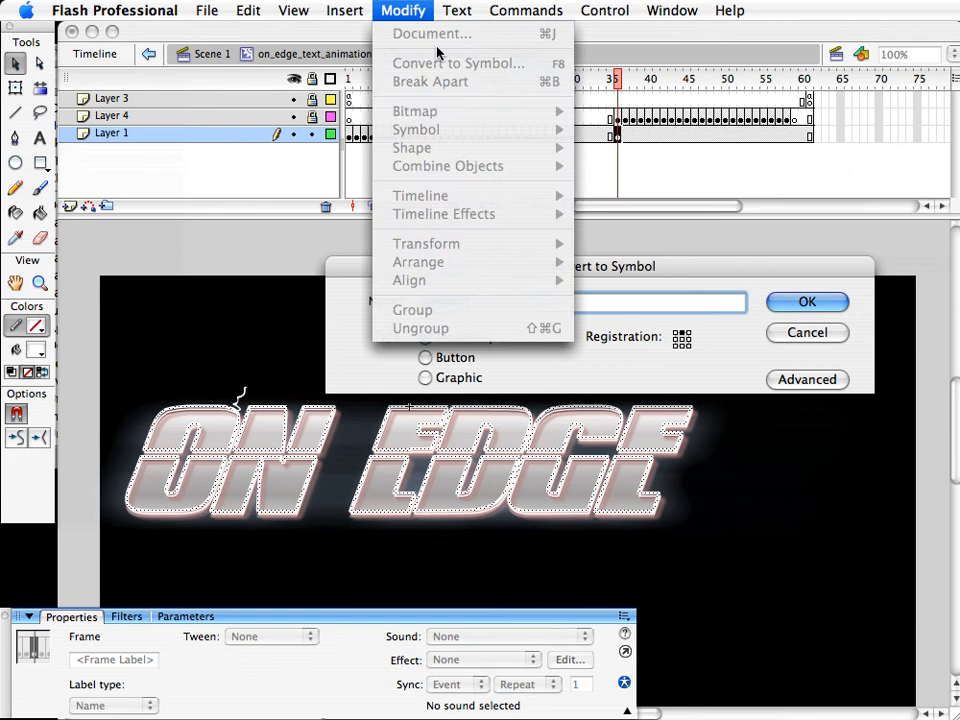
pyautogui.click(407, 35)
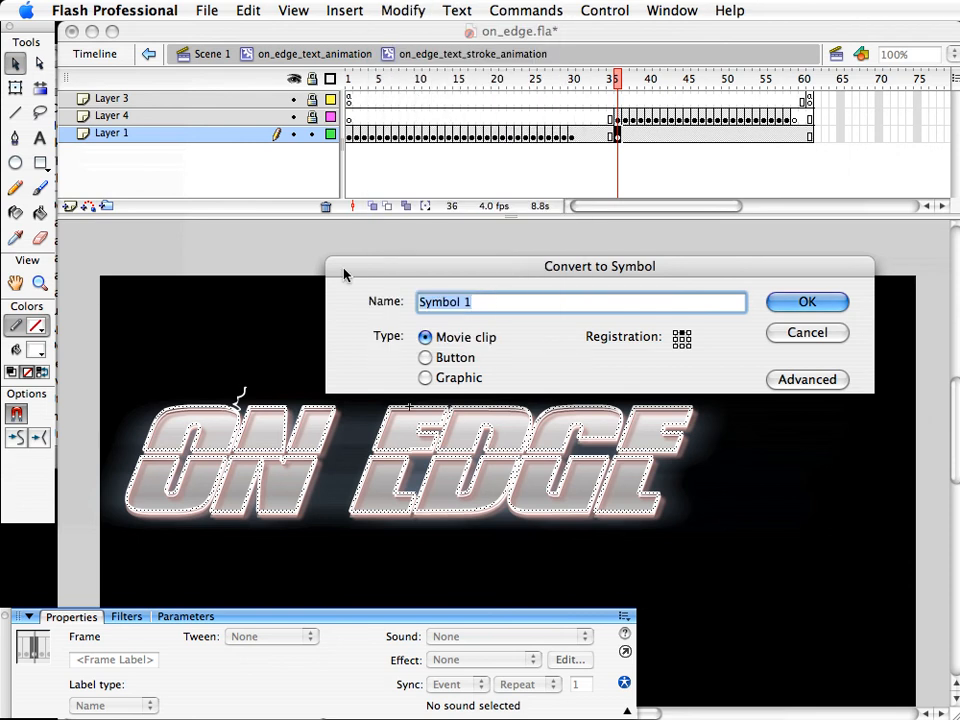
pyautogui.write('strokes')
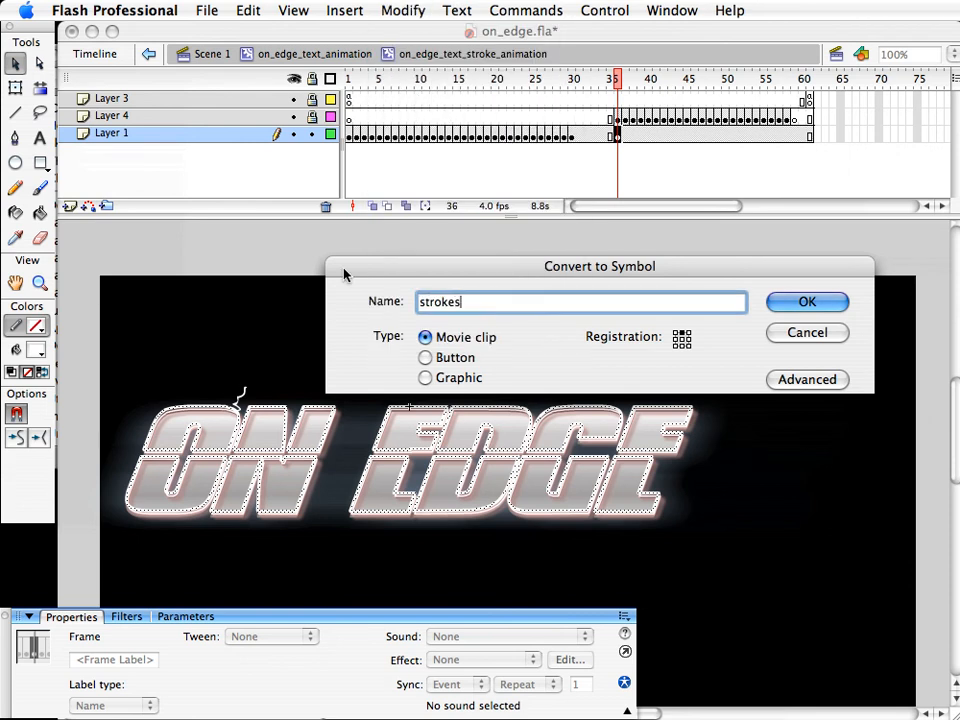
pyautogui.write('_again')
pyautogui.press('Return')
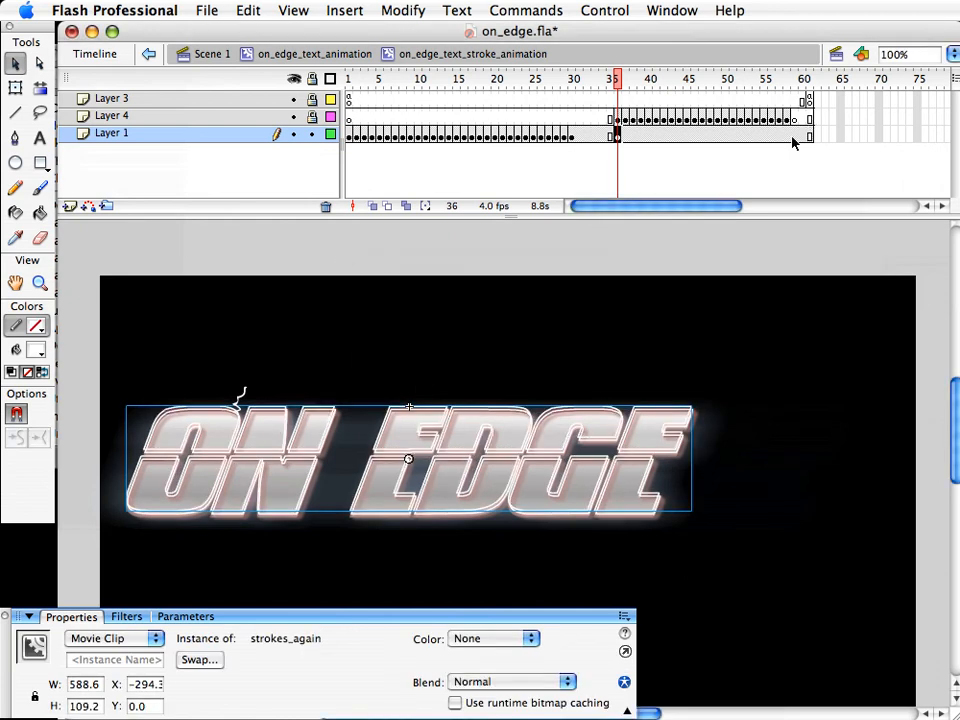
# Insert a keyframe at frame 59 of Layer 1 and create a motion tween from frame 36 to it
pyautogui.click(793, 139)
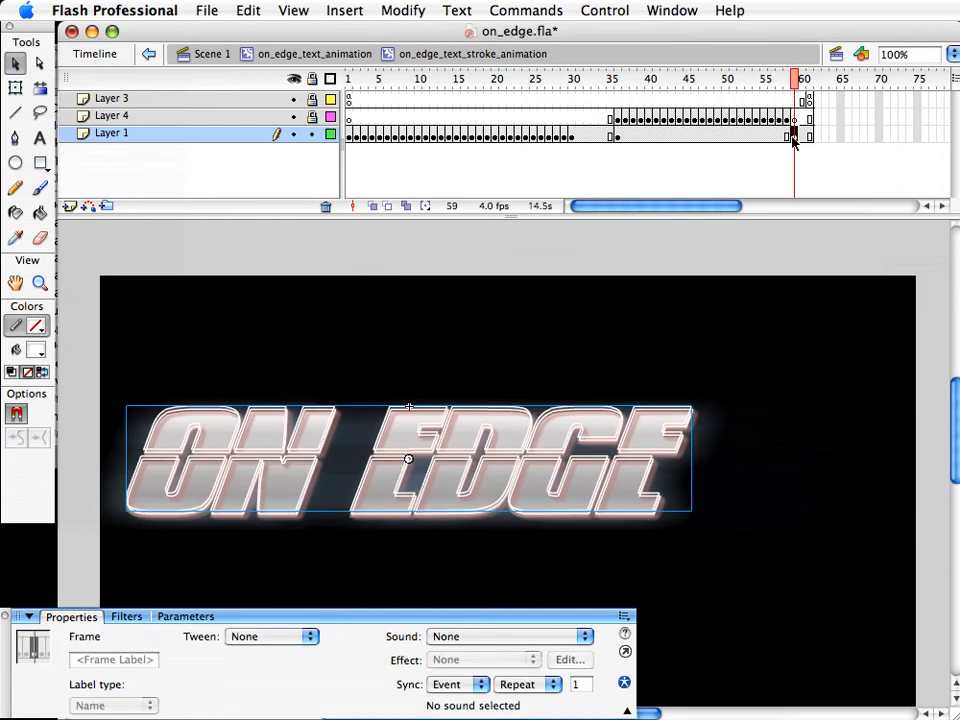
pyautogui.click(764, 135)
pyautogui.rightClick(764, 135)
pyautogui.click(777, 146)
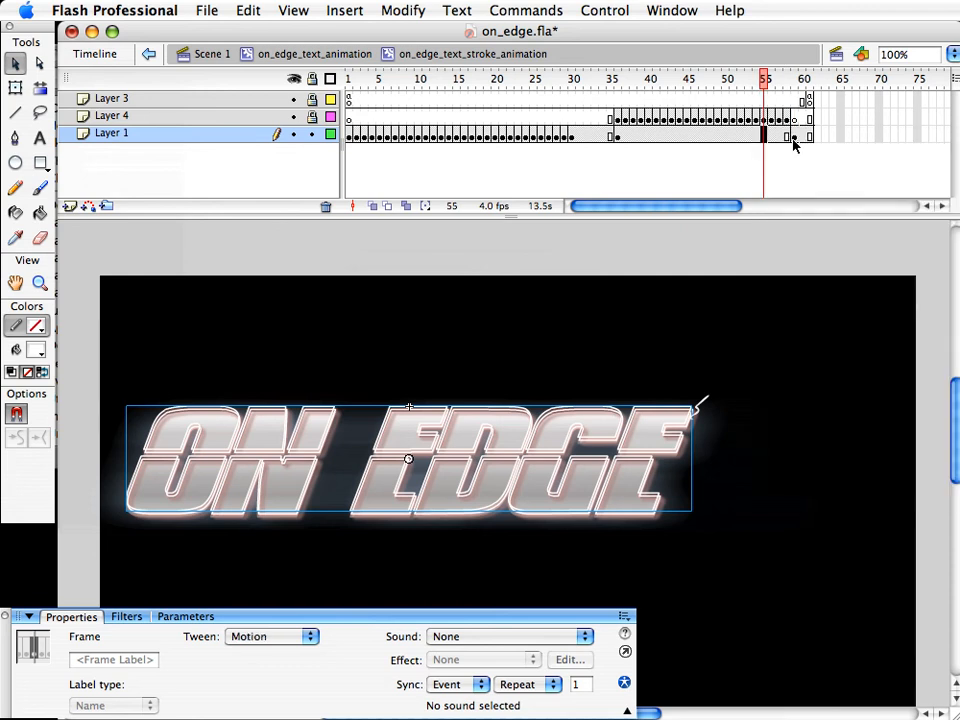
# Lower the strokes_again instance's Alpha at frame 59 so the outlines fade out, and save the file
pyautogui.click(796, 141)
pyautogui.click(673, 362)
pyautogui.click(589, 410)
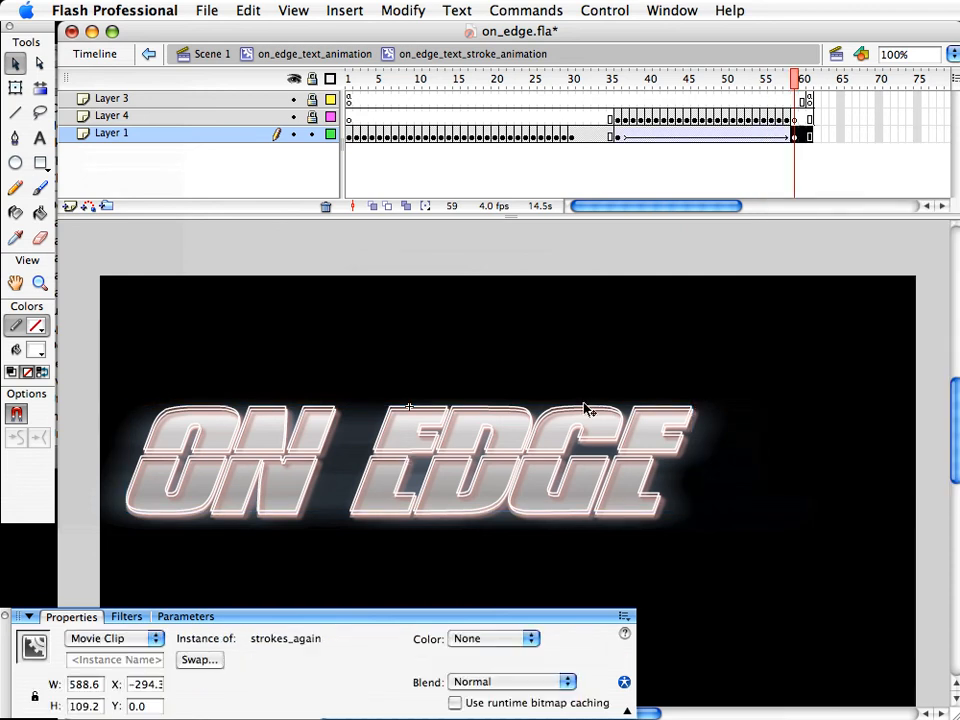
pyautogui.click(490, 638)
pyautogui.click(503, 686)
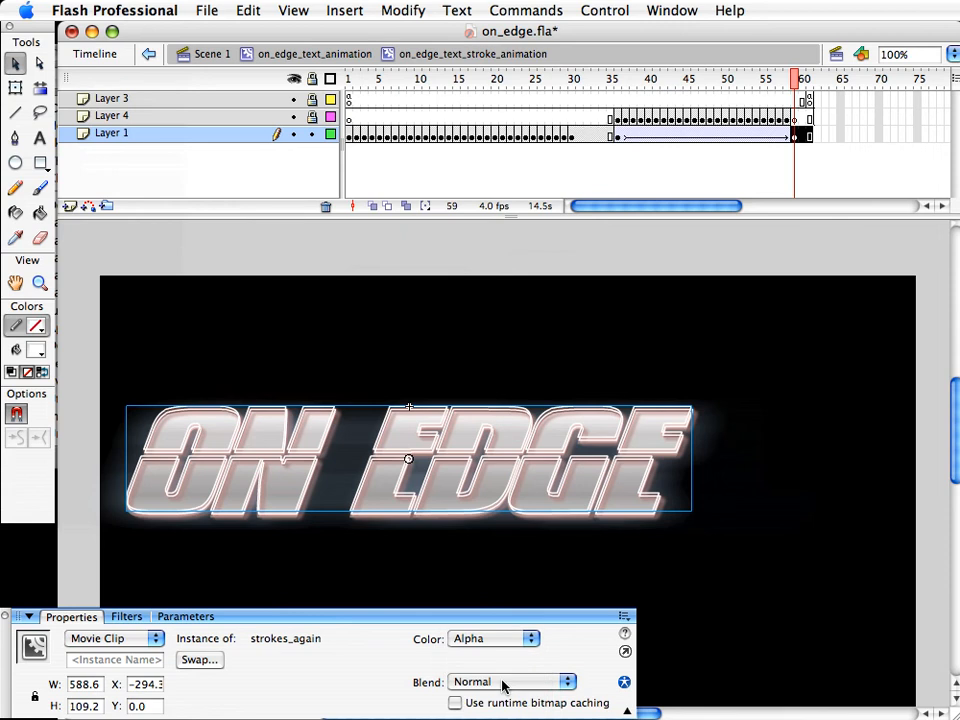
pyautogui.moveTo(599, 638)
pyautogui.mouseDown()
pyautogui.moveTo(605, 602)
pyautogui.moveTo(605, 617)
pyautogui.mouseUp()
pyautogui.click(716, 568)
pyautogui.click(785, 78)
pyautogui.moveTo(785, 78); pyautogui.dragTo(786, 107)
pyautogui.press('super+s')
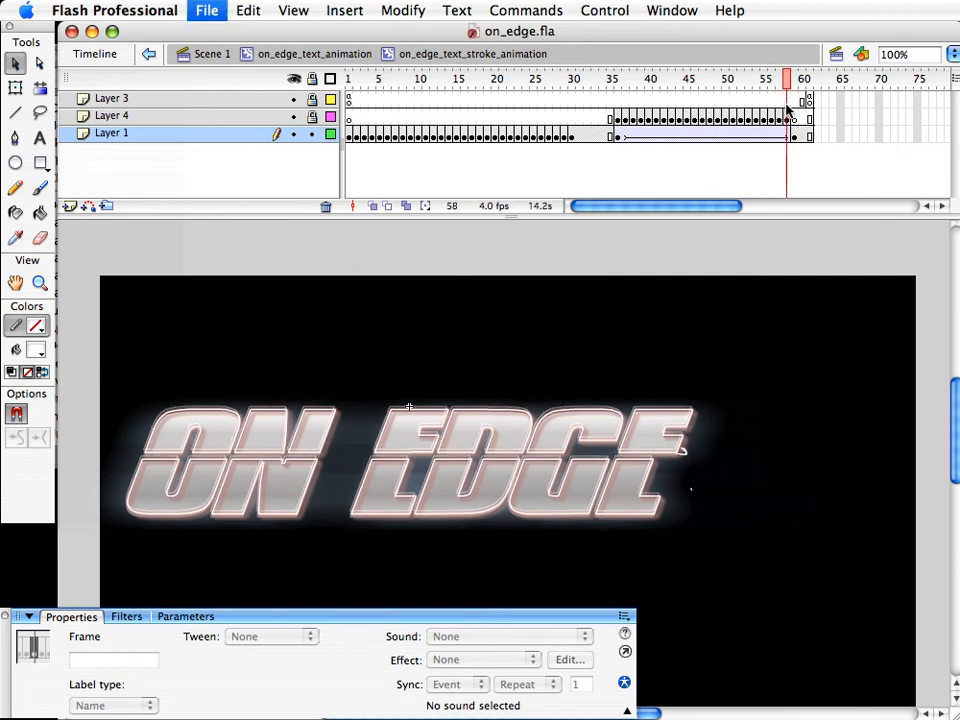
# Test the movie to check the fading outlines, and return to the on_edge_text_animation symbol
pyautogui.press('super+Return')
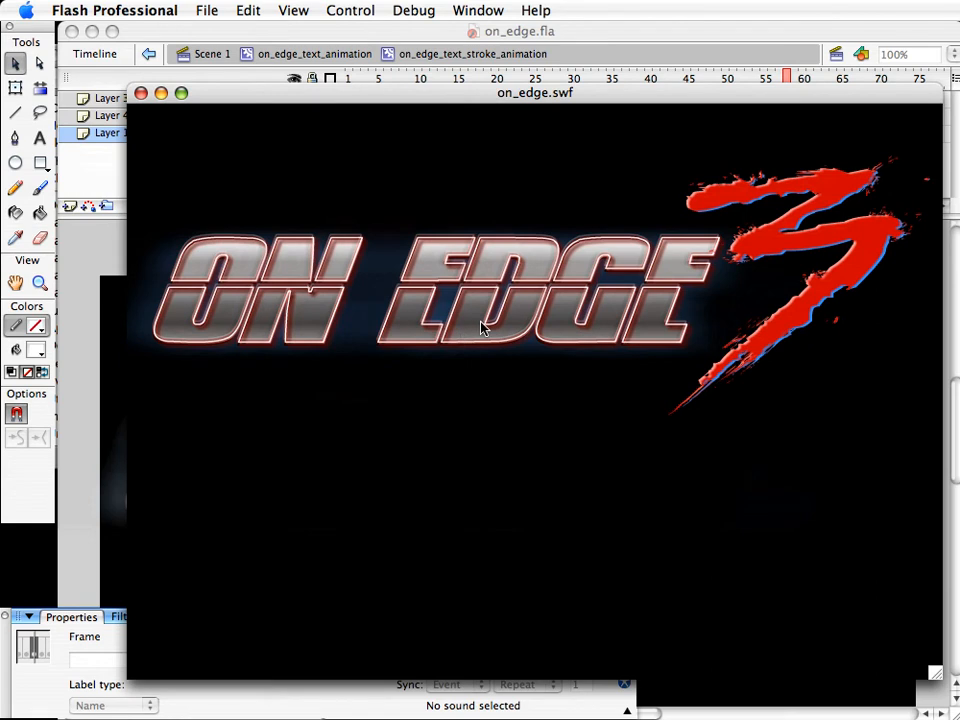
pyautogui.press('super+w')
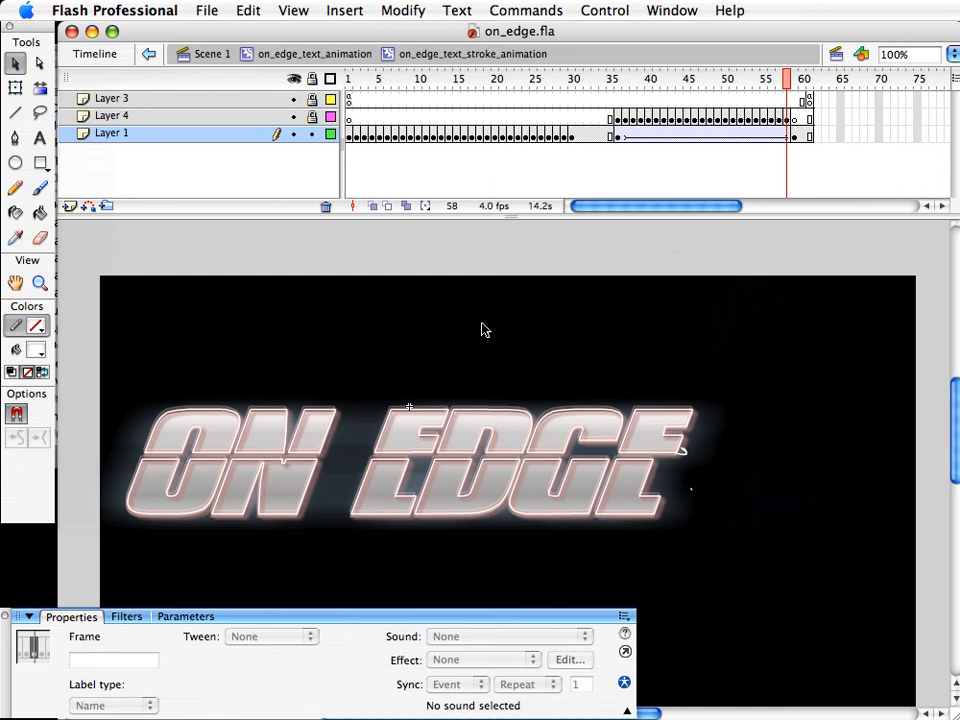
pyautogui.click(359, 53)
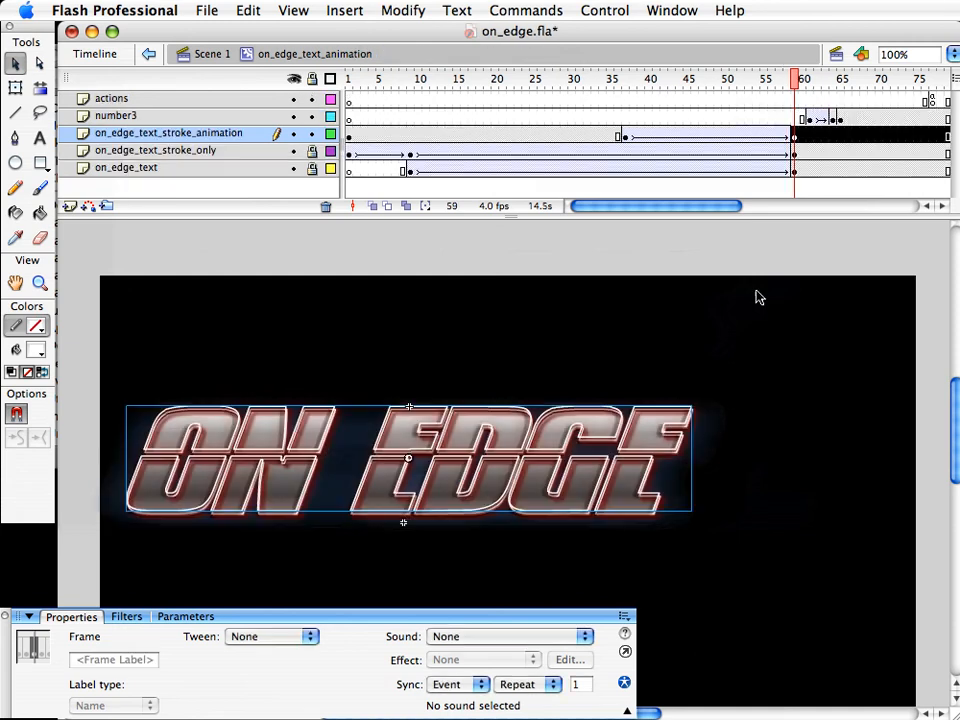
# Lock the actions, number3 and on_edge_text_stroke_animation layers, and unlock the on_edge_text layer
pyautogui.moveTo(795, 75); pyautogui.dragTo(862, 85)
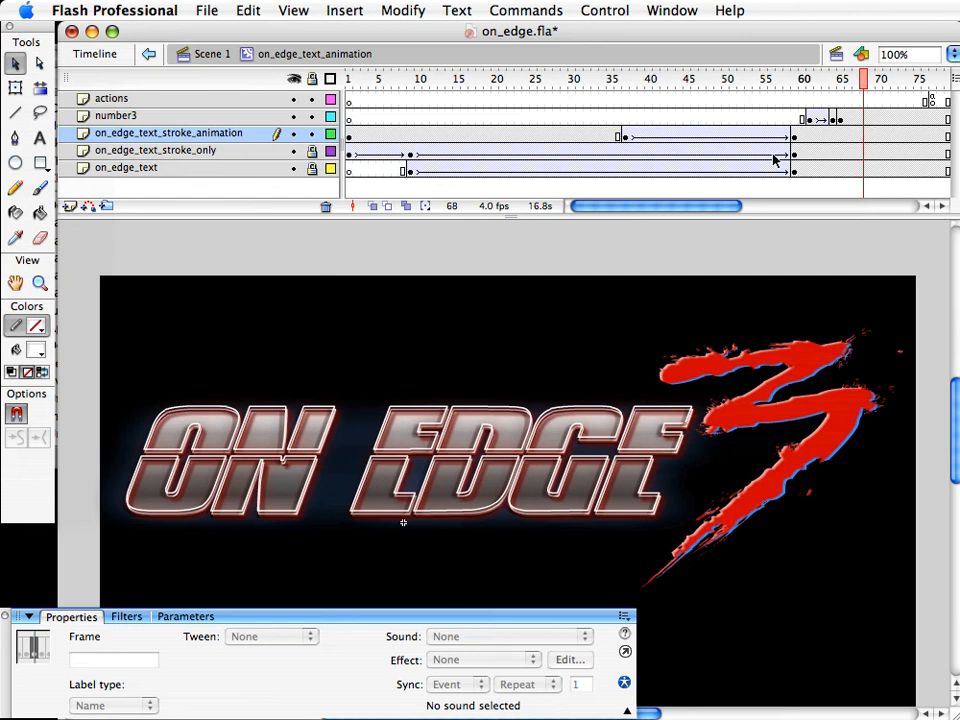
pyautogui.moveTo(311, 133); pyautogui.dragTo(312, 98)
pyautogui.click(312, 168)
pyautogui.click(135, 168)
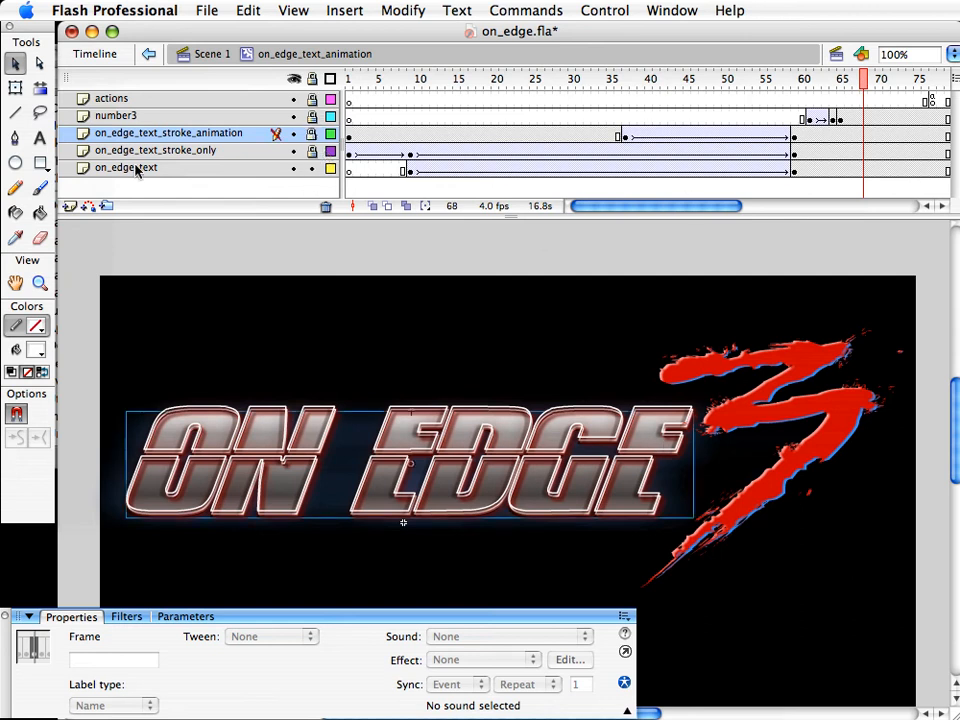
# Insert keyframes at frames 65 and 75 of the on_edge_text layer
pyautogui.hscroll(5, 464, 152)
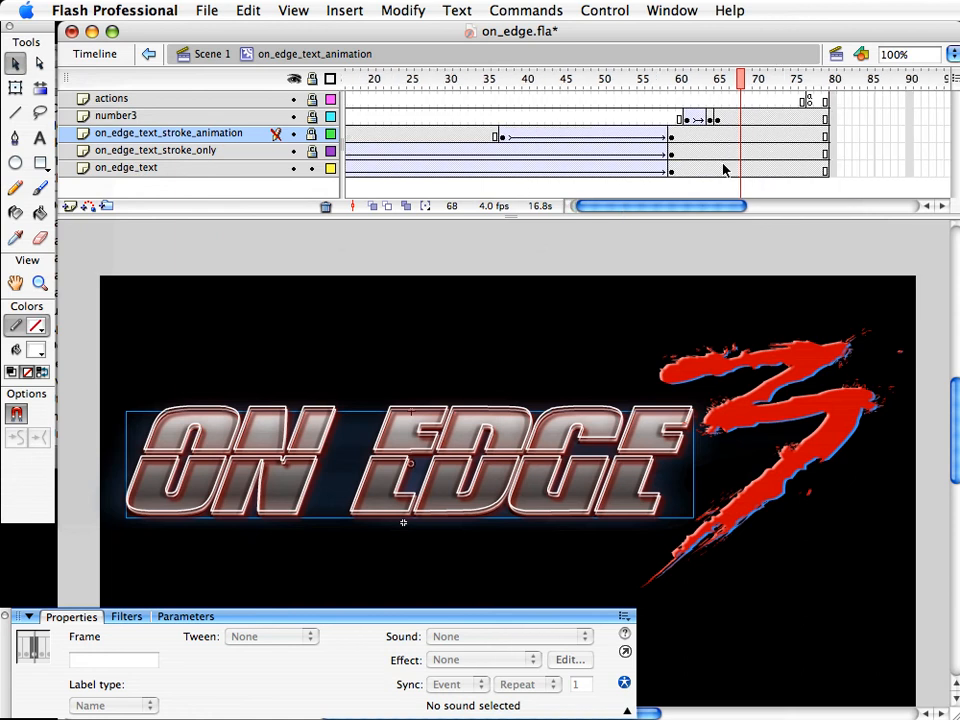
pyautogui.click(717, 168)
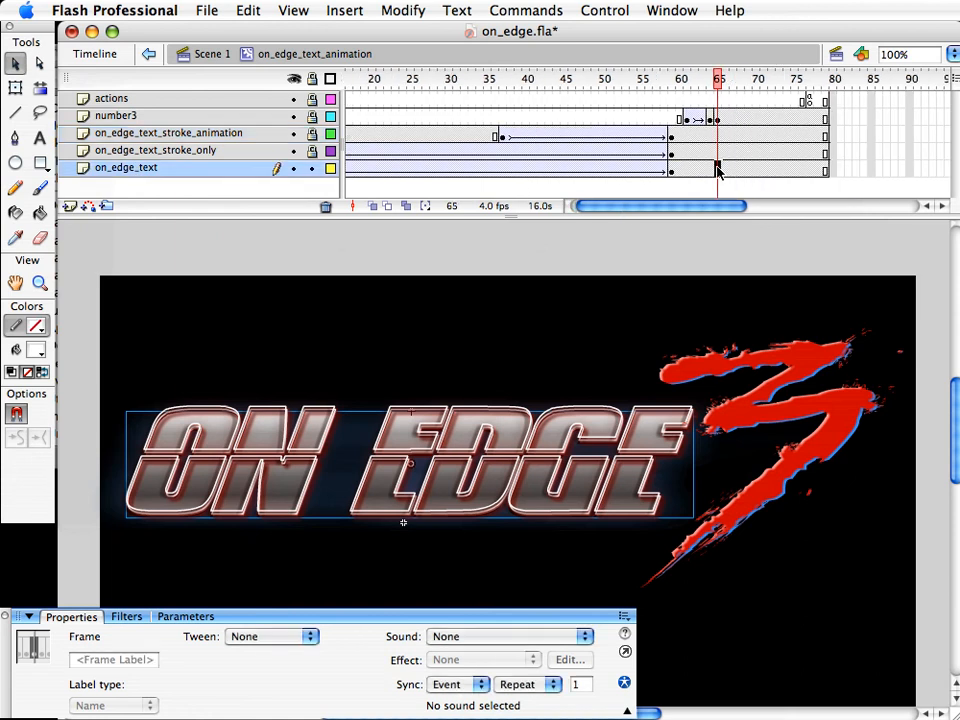
pyautogui.click(795, 170)
pyautogui.press('F6')
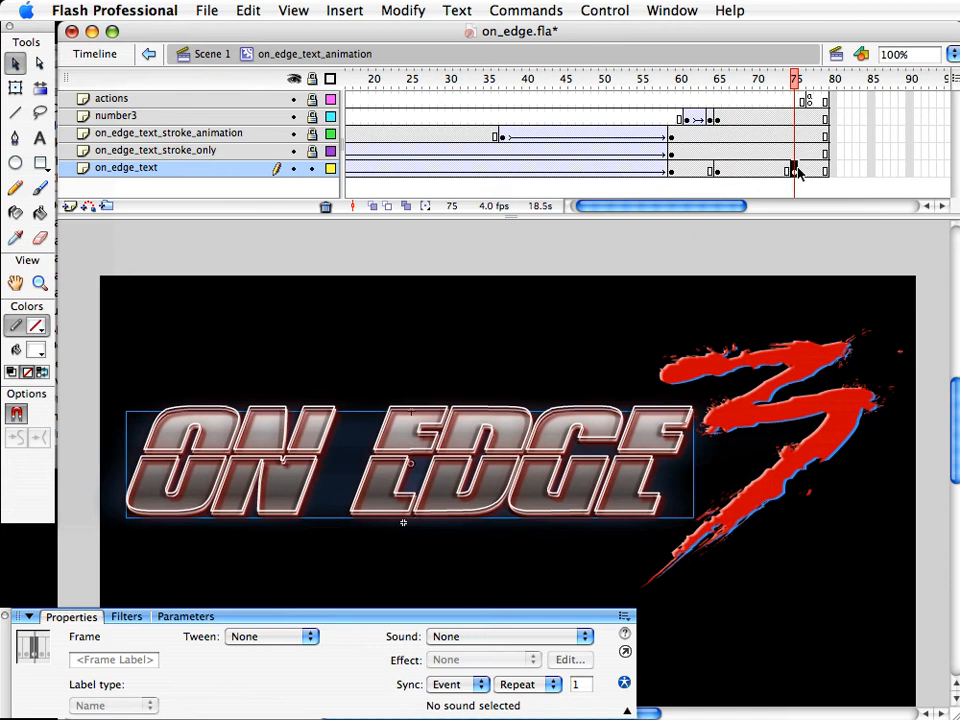
# Create motion tweens on both sides of the frame 65 keyframe in the on_edge_text layer
pyautogui.moveTo(692, 170); pyautogui.dragTo(737, 172)
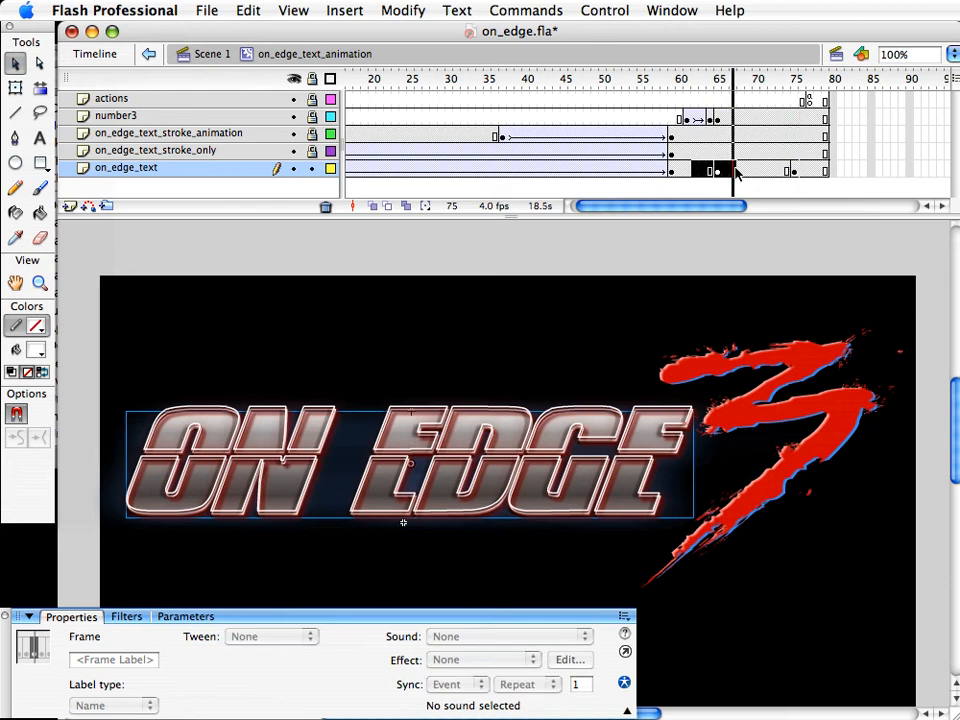
pyautogui.rightClick(737, 172)
pyautogui.click(737, 177)
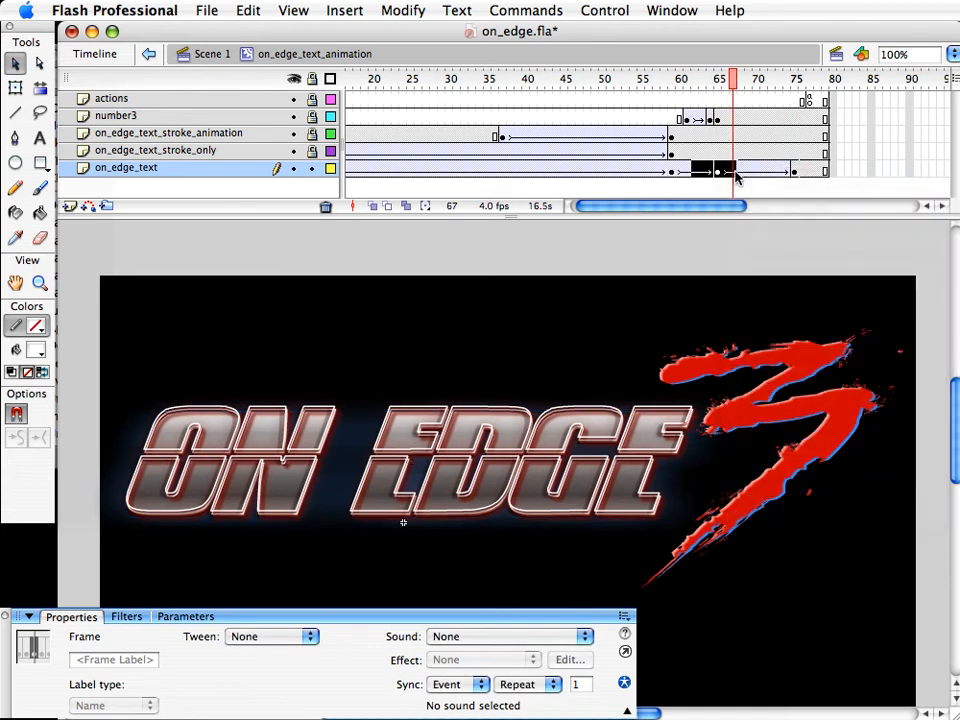
# Set the ease of the tween ending at frame 75 to 100 out and move its starting keyframe to frame 64
pyautogui.click(740, 171)
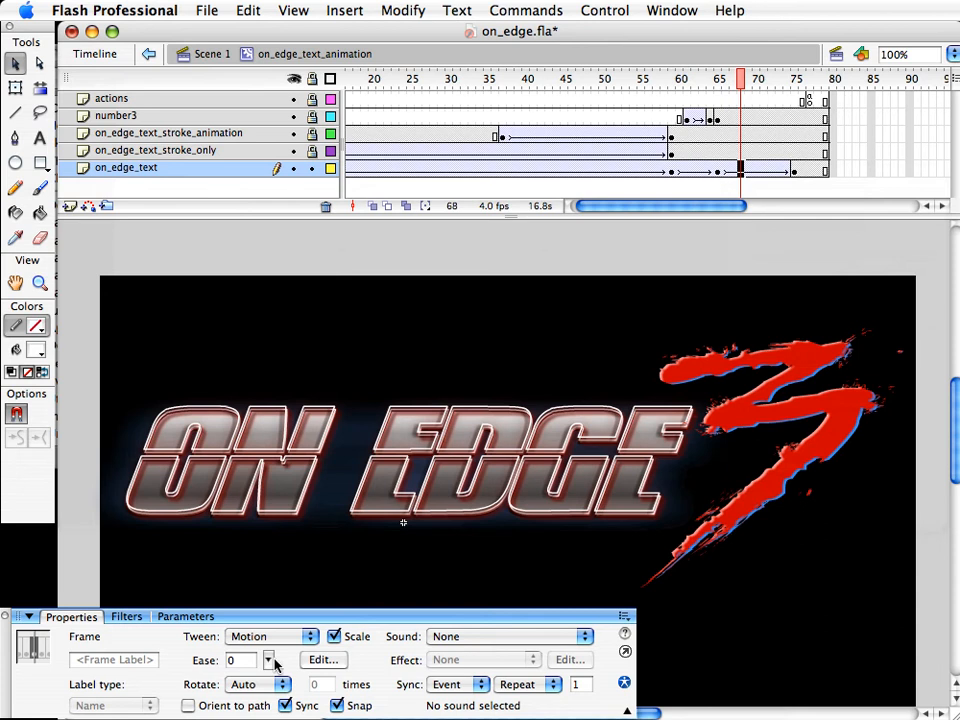
pyautogui.moveTo(275, 665); pyautogui.dragTo(268, 574)
pyautogui.click(718, 172)
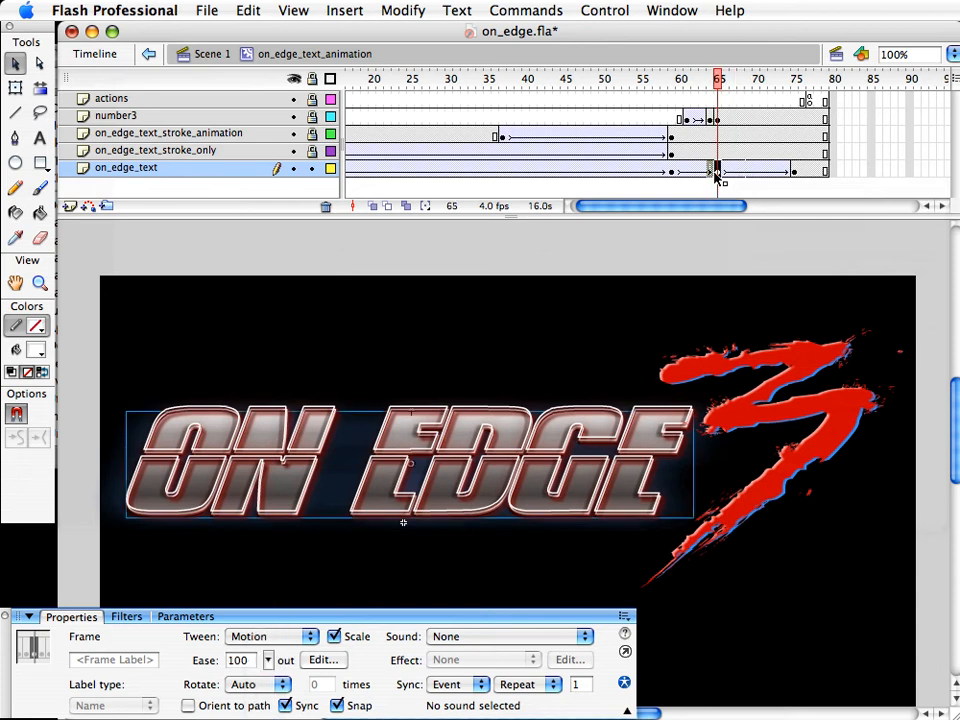
pyautogui.click(712, 172)
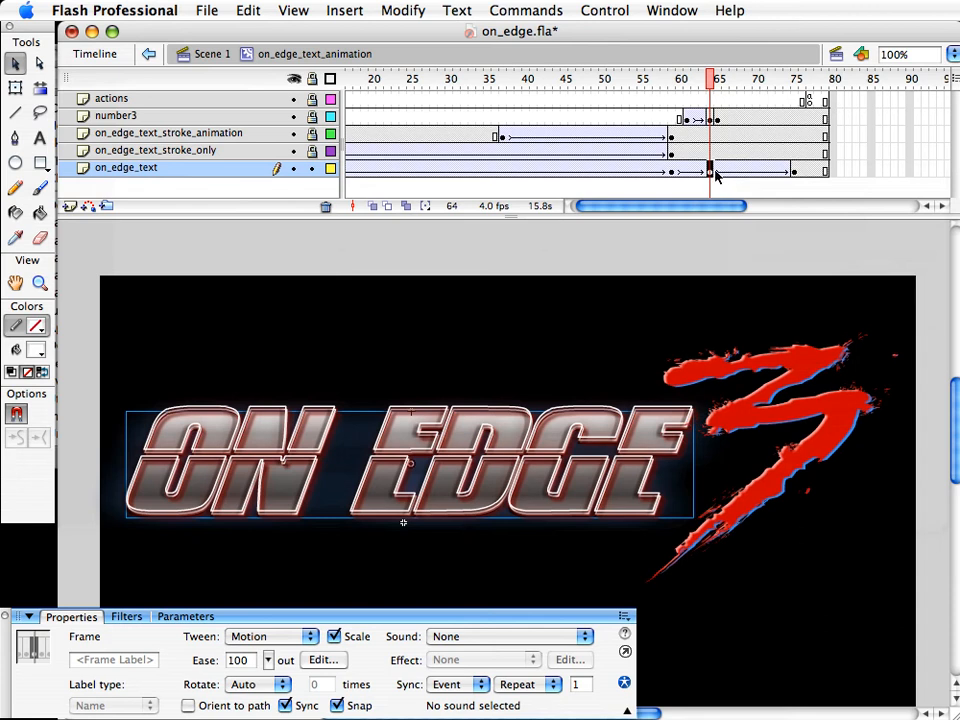
# Change the ON EDGE text's glow at frame 64 to red and adjust its horizontal blur and strength
pyautogui.click(425, 513)
pyautogui.click(126, 617)
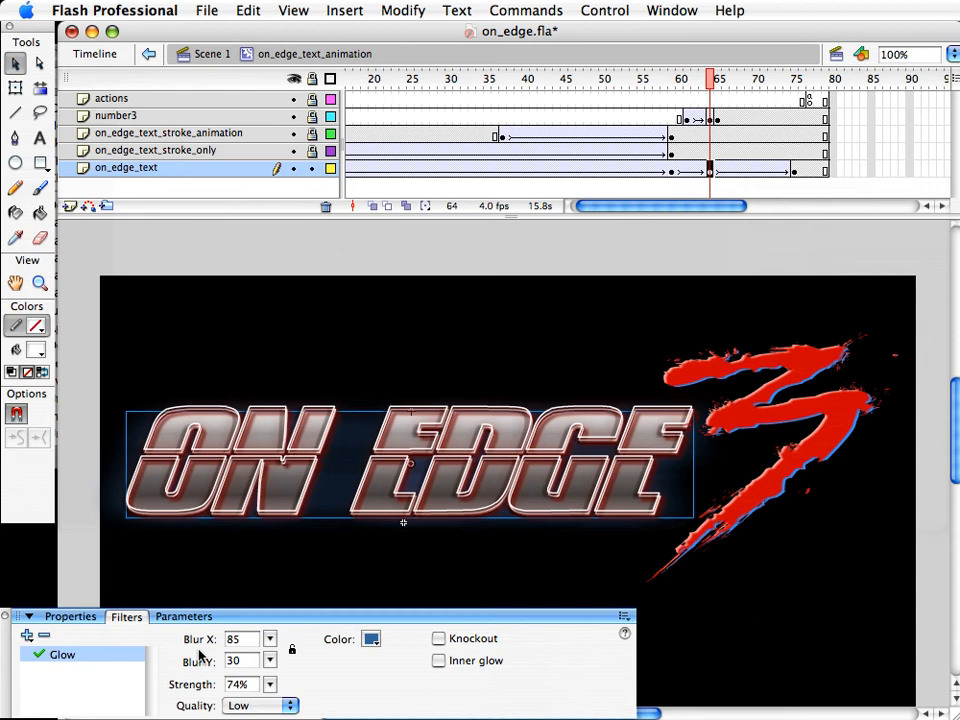
pyautogui.click(371, 640)
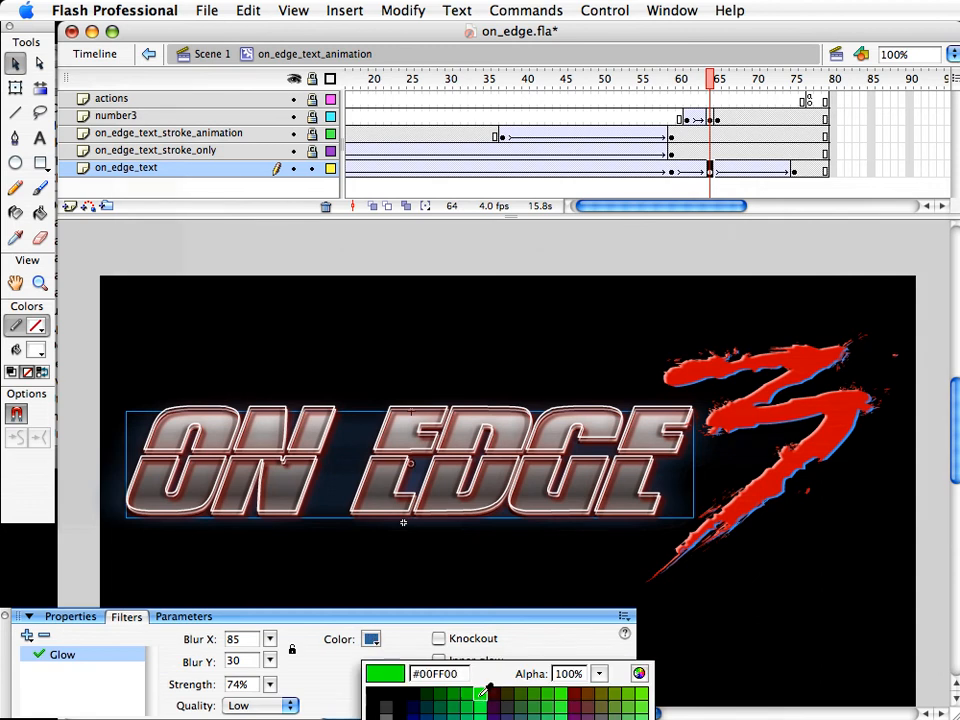
pyautogui.click(366, 705)
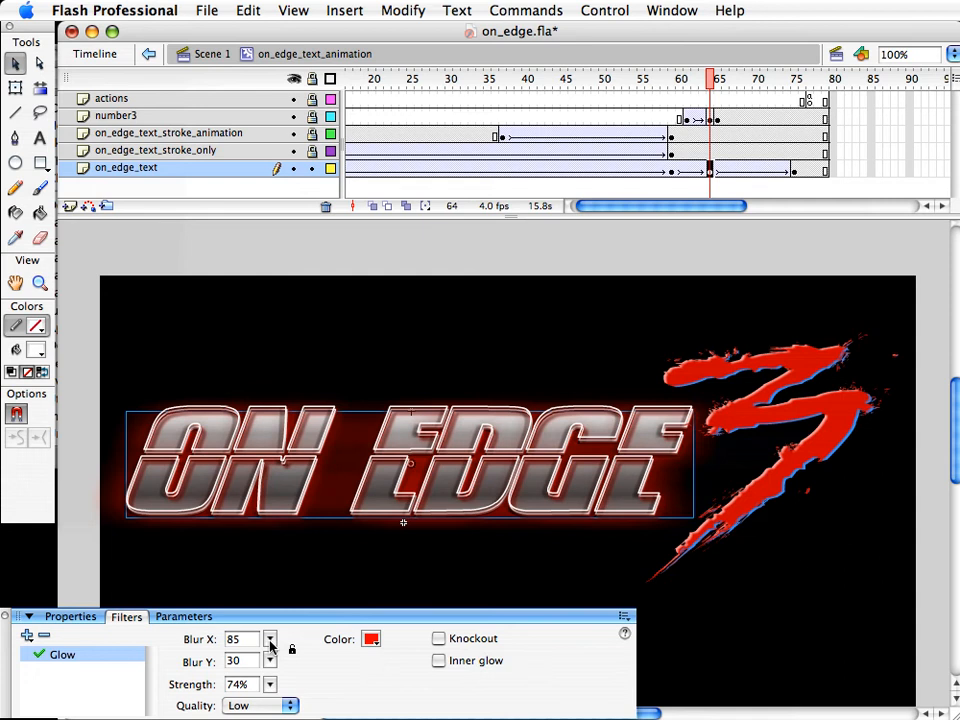
pyautogui.moveTo(269, 645); pyautogui.dragTo(270, 626)
pyautogui.moveTo(266, 684)
pyautogui.mouseDown()
pyautogui.moveTo(268, 695)
pyautogui.moveTo(268, 686)
pyautogui.mouseUp()
# Lengthen the glow fade by selecting frames 69 to 73 across all layers and inserting ten frames
pyautogui.moveTo(713, 79); pyautogui.dragTo(781, 185)
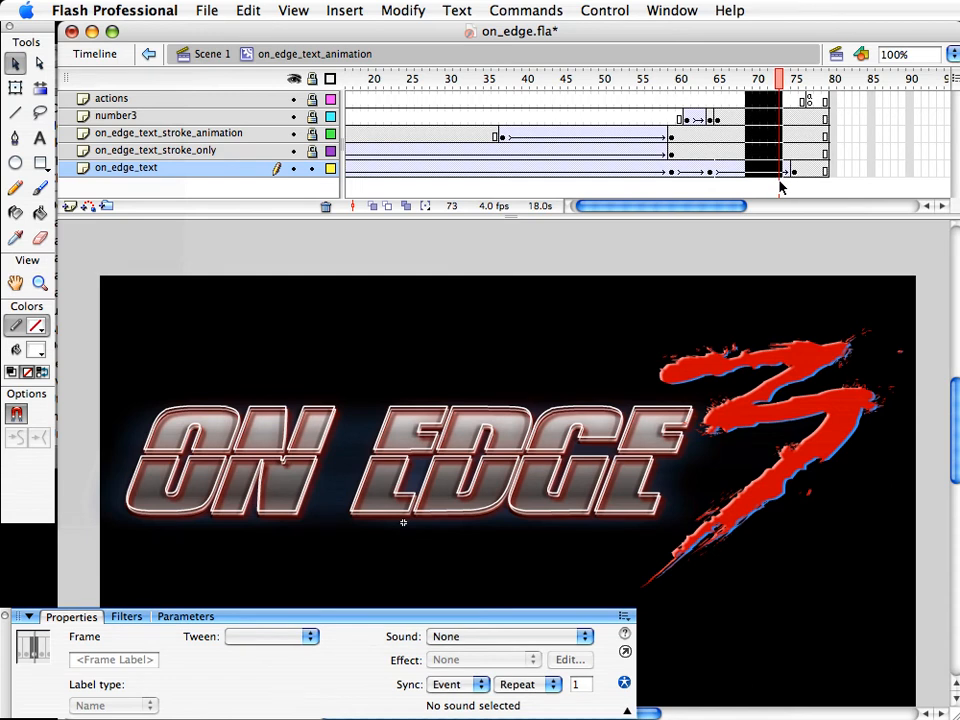
pyautogui.press('F5')
pyautogui.press('F5')
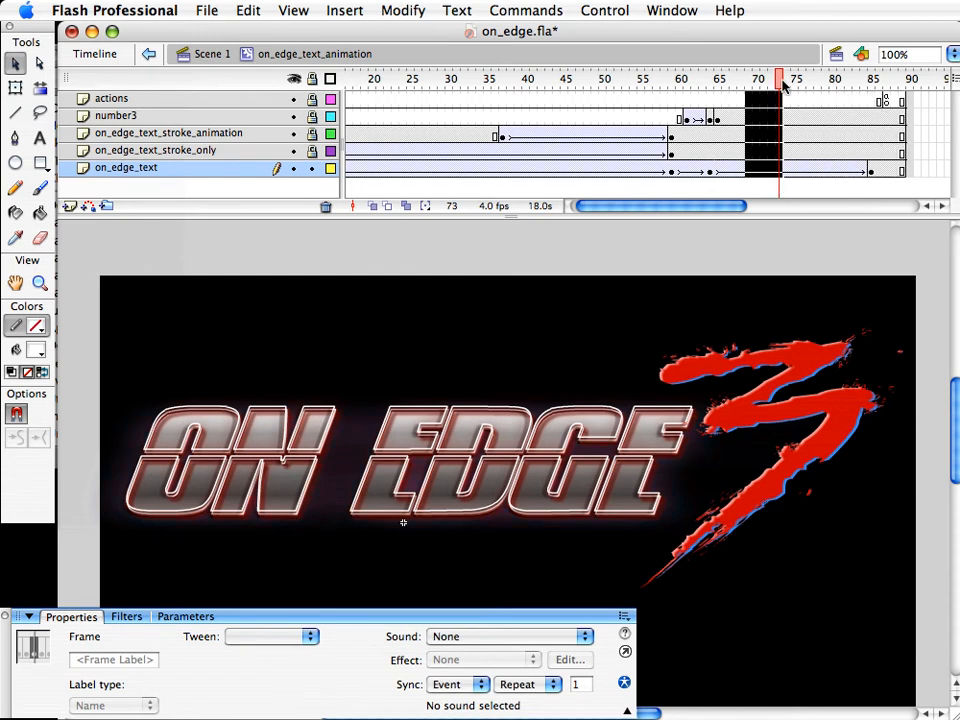
# Preview the glow fade, and extend it by inserting six more frames across all layers at frames 74 to 79
pyautogui.click(680, 82)
pyautogui.moveTo(678, 100); pyautogui.dragTo(758, 82)
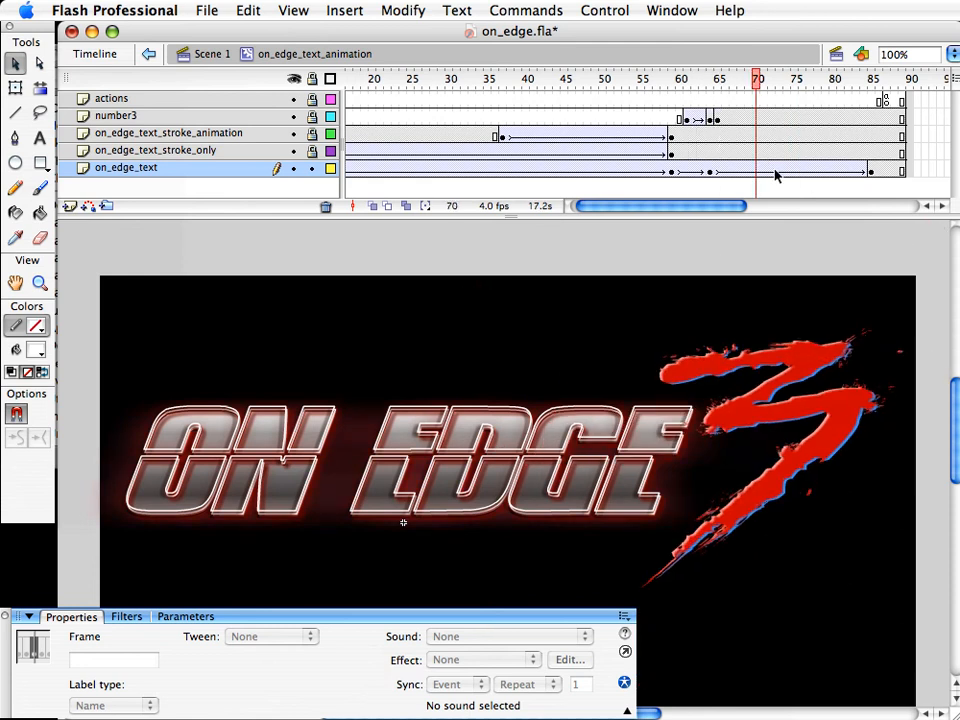
pyautogui.click(778, 170)
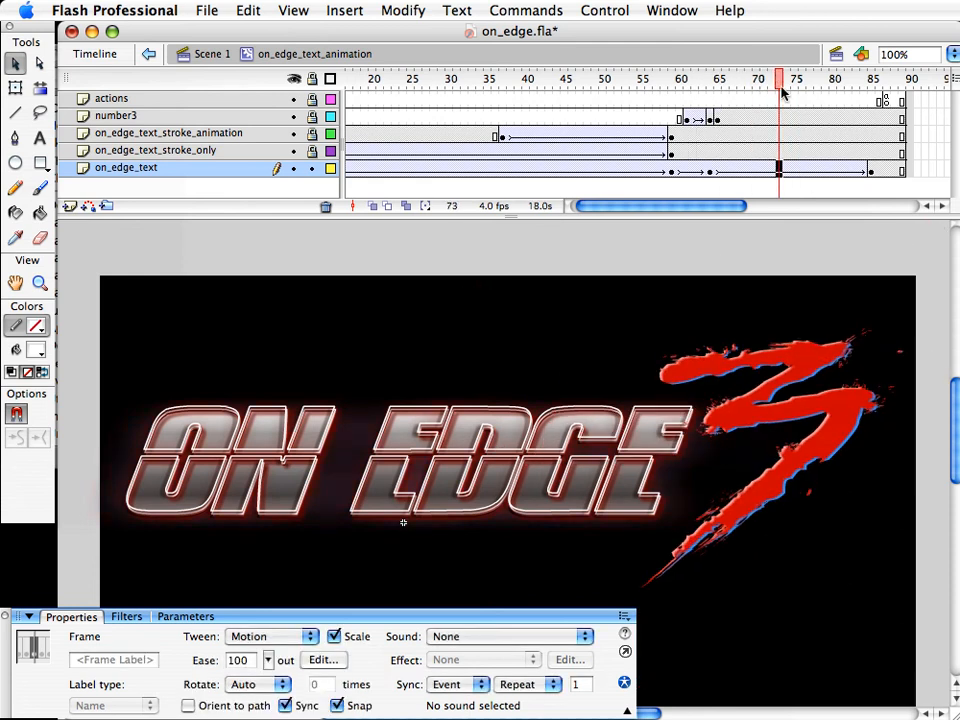
pyautogui.moveTo(779, 85); pyautogui.dragTo(741, 100)
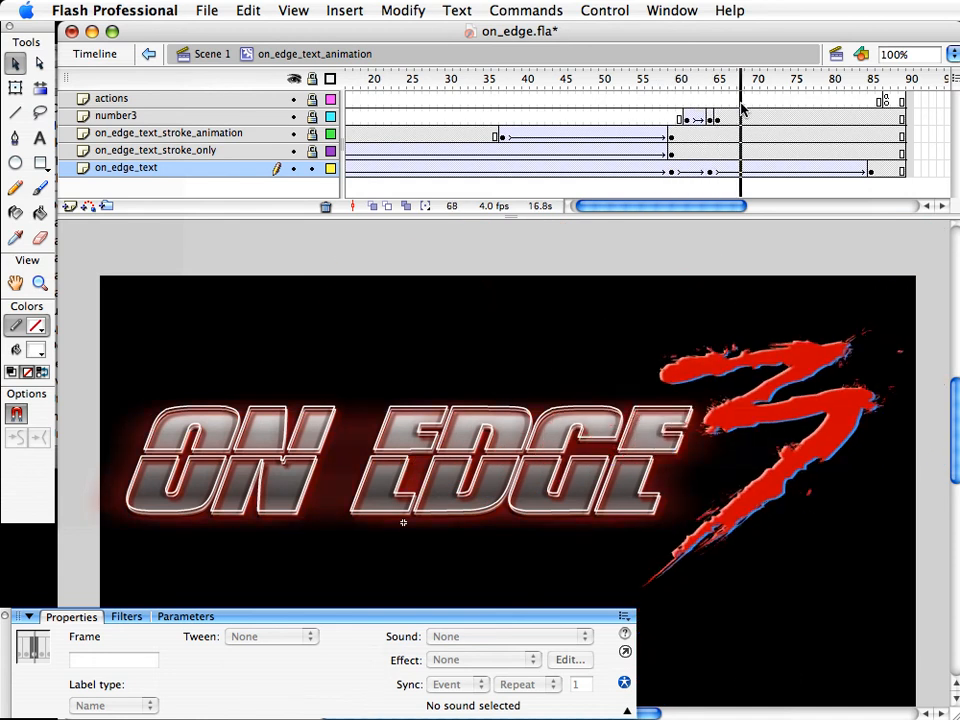
pyautogui.click(785, 168)
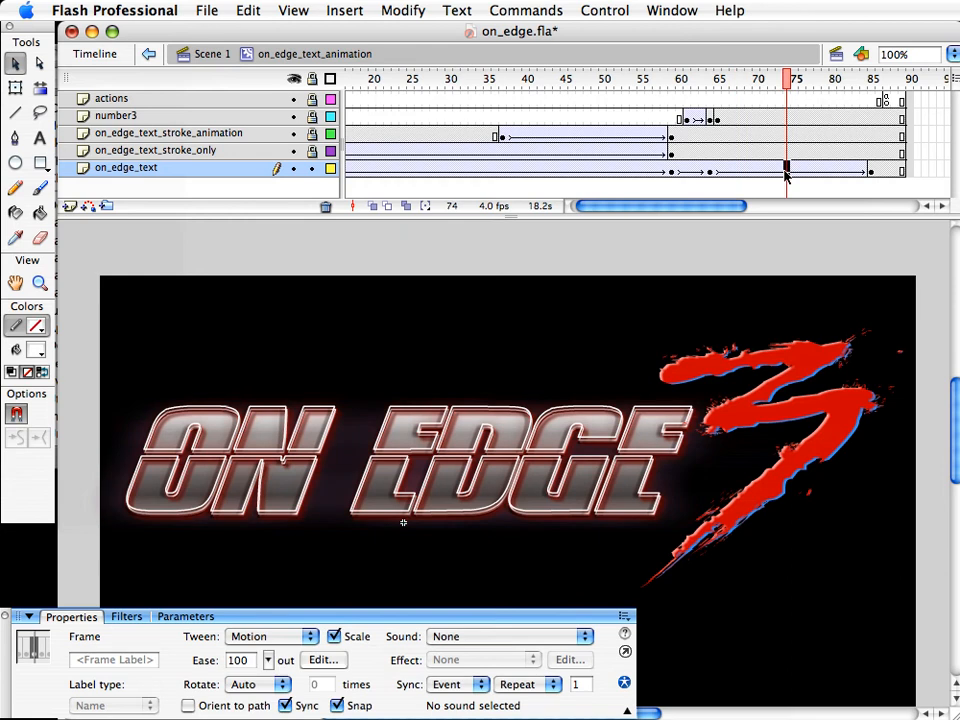
pyautogui.moveTo(785, 175); pyautogui.dragTo(824, 100)
pyautogui.press('F5')
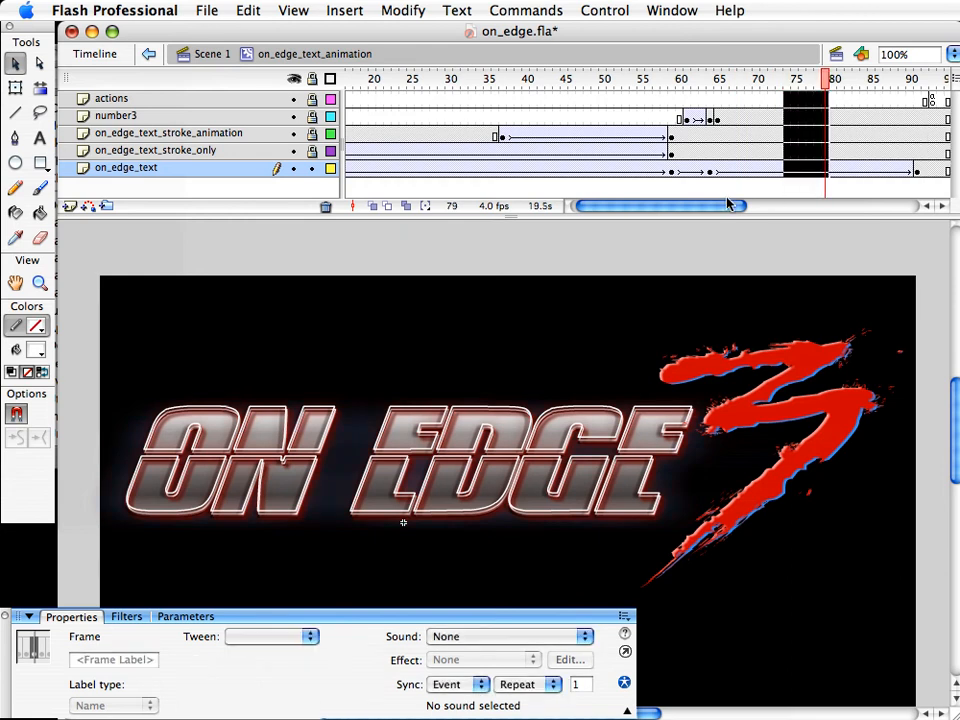
# Insert keyframes at frames 72 and 81 of the on_edge_text layer
pyautogui.click(771, 170)
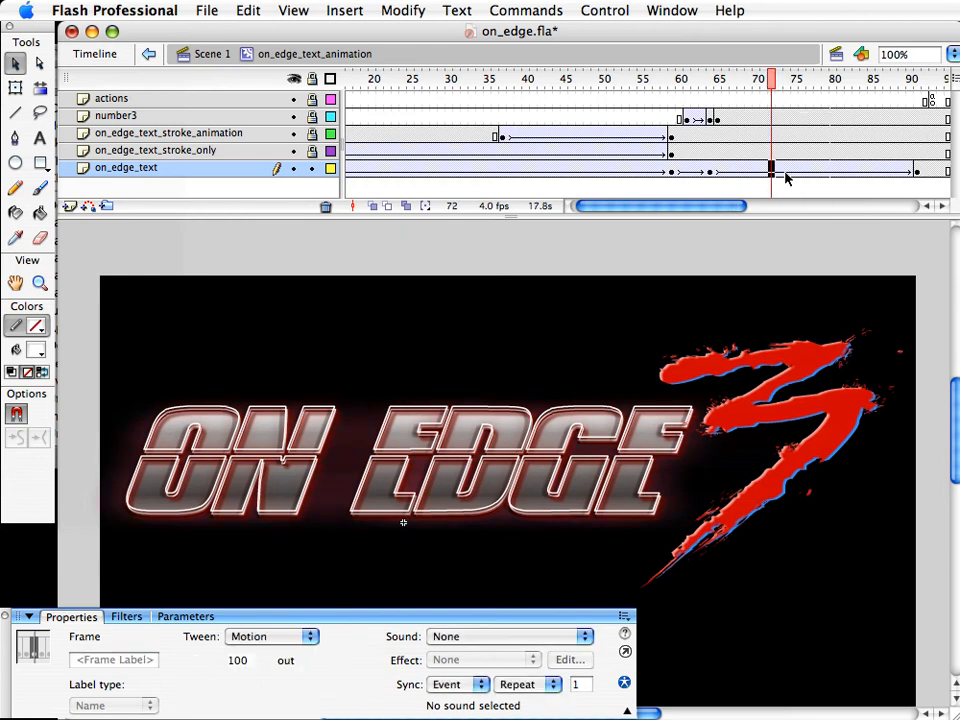
pyautogui.click(841, 170)
pyautogui.press('F6')
# Change the ON EDGE text's glow color at frame 72 to light blue
pyautogui.moveTo(796, 84); pyautogui.dragTo(772, 98)
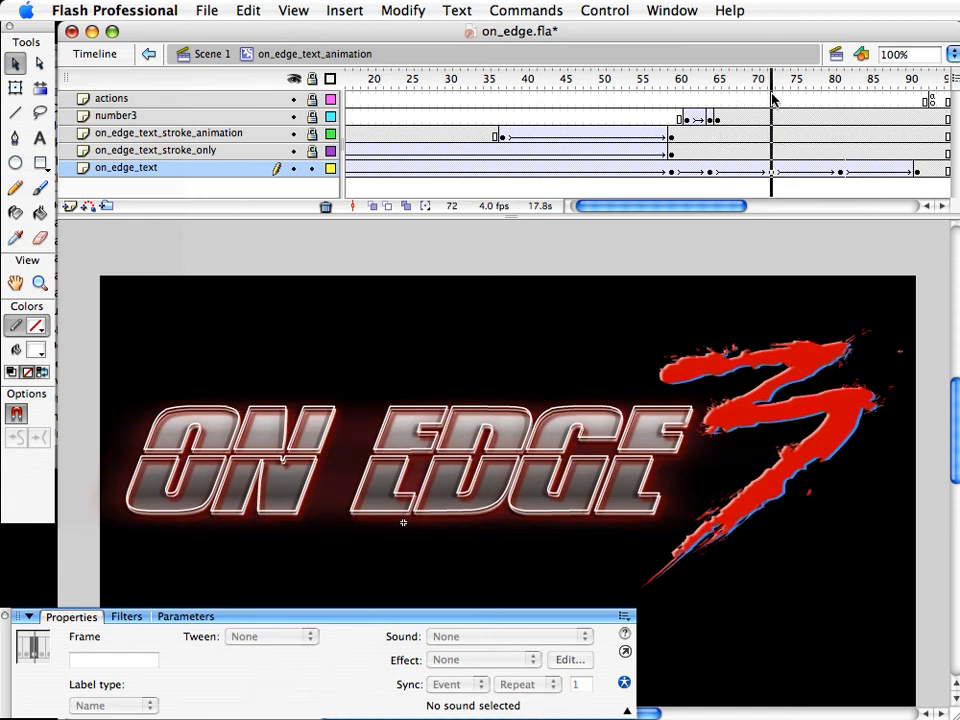
pyautogui.click(429, 461)
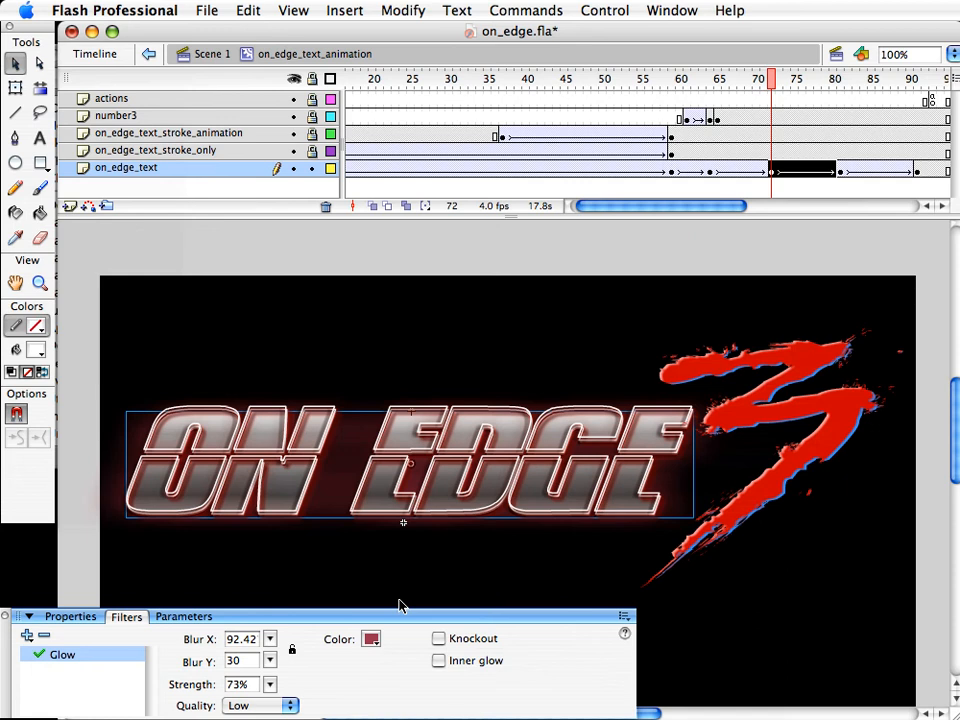
pyautogui.click(371, 639)
pyautogui.click(520, 708)
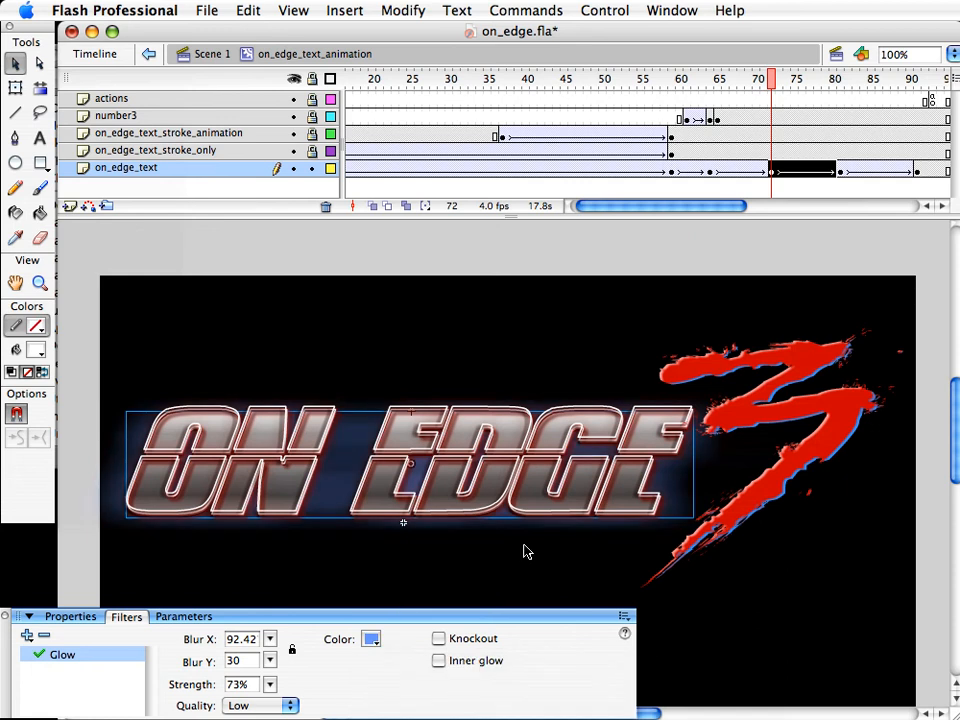
# Pick a new glow color for the ON EDGE text at frame 81
pyautogui.moveTo(786, 79); pyautogui.dragTo(840, 80)
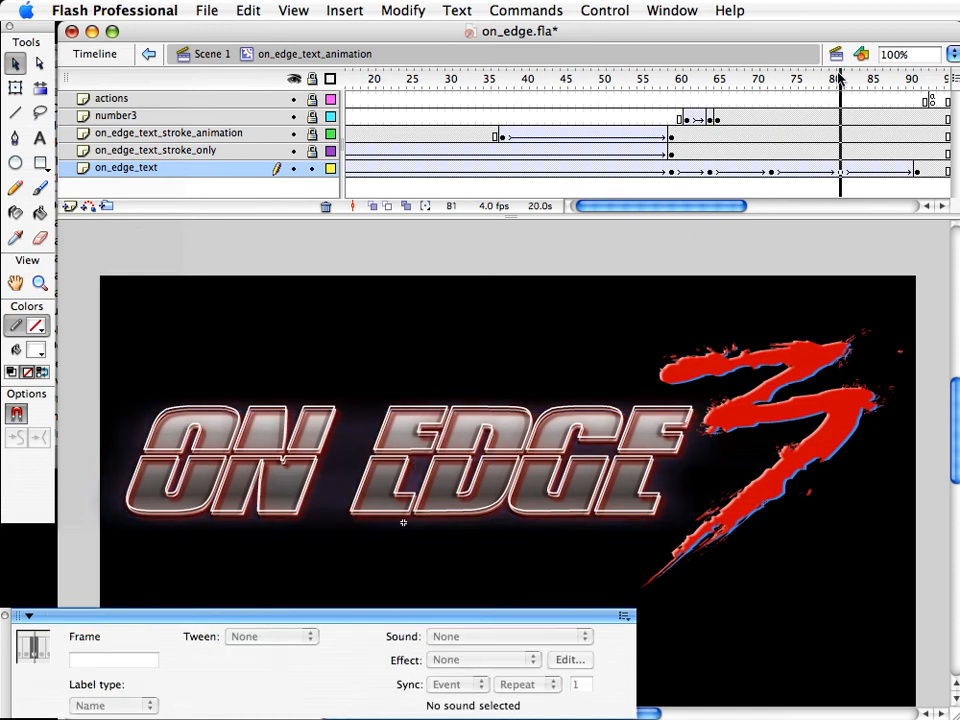
pyautogui.click(430, 470)
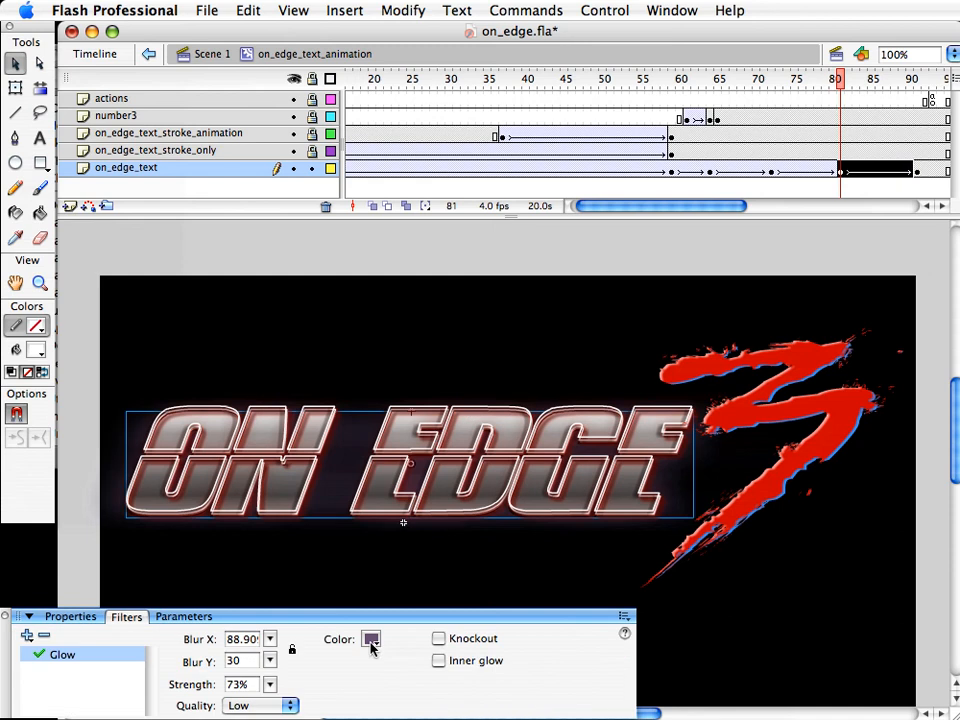
pyautogui.click(371, 641)
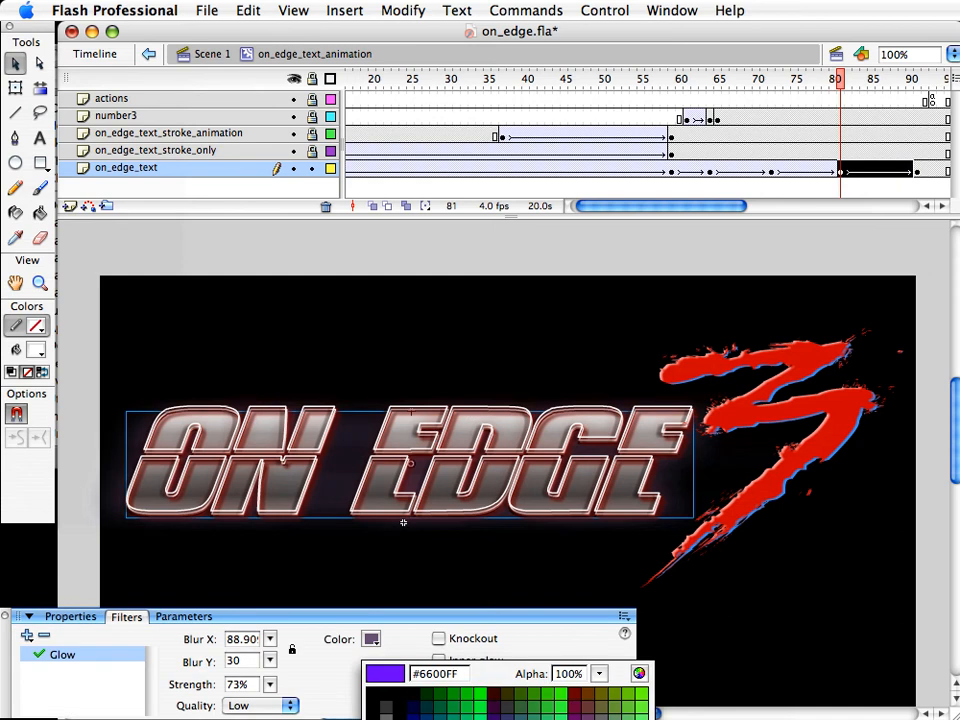
pyautogui.click(574, 719)
# Scrub through the glow color changes, save on_edge.fla and test the movie
pyautogui.moveTo(860, 76); pyautogui.dragTo(684, 110)
pyautogui.click(916, 174)
pyautogui.hotkey('ctrl', 's')
pyautogui.hotkey('ctrl', 'Return')
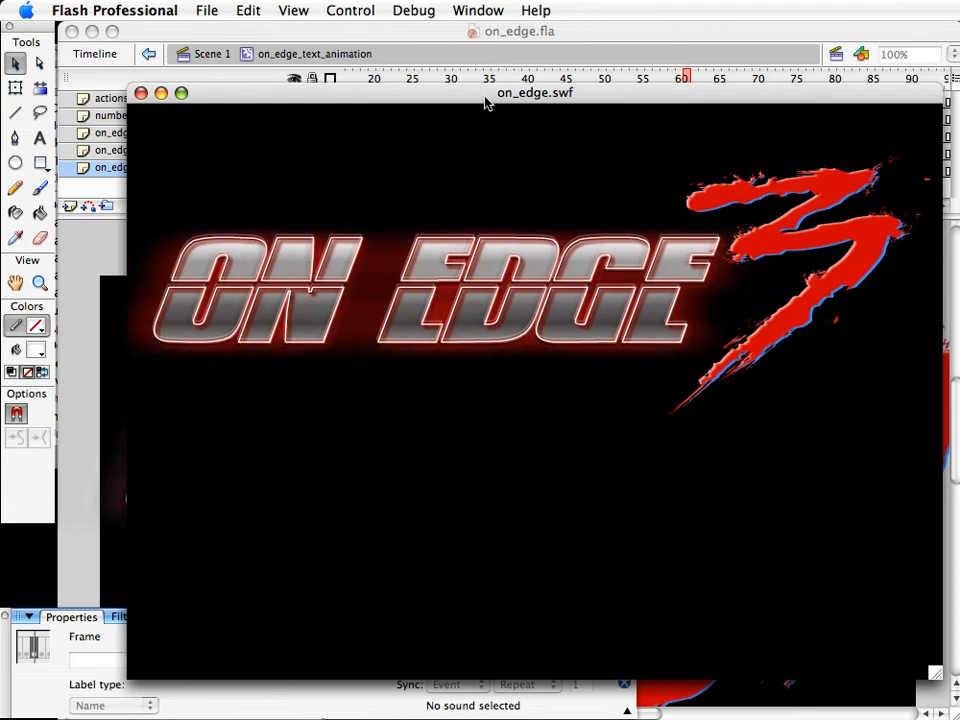
# Close the on_edge.swf preview and return to Scene 1
pyautogui.click(141, 94)
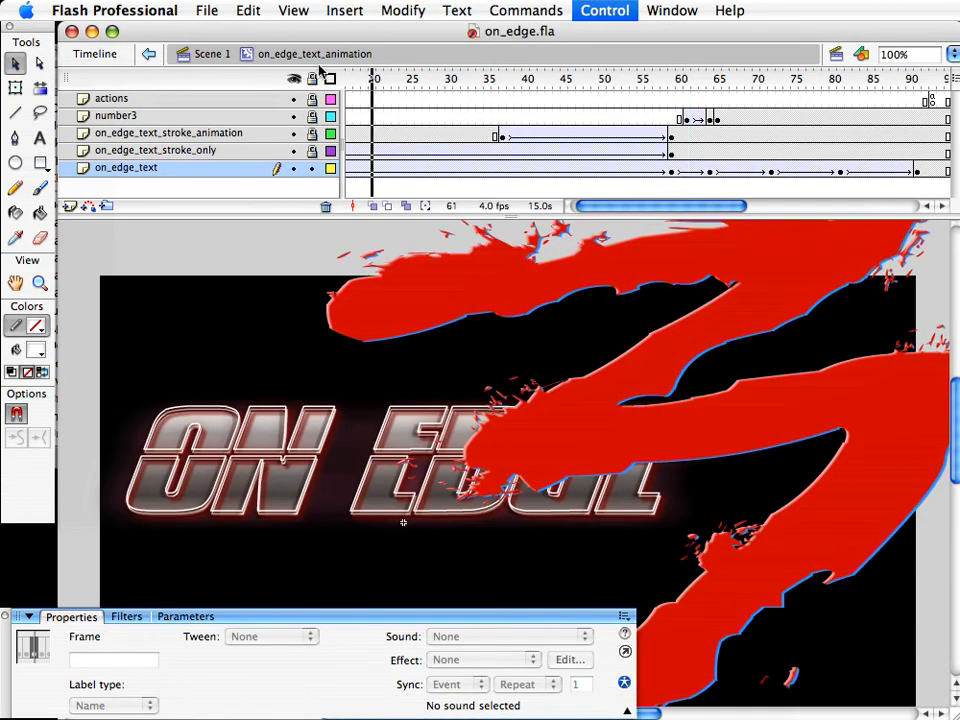
pyautogui.click(211, 54)
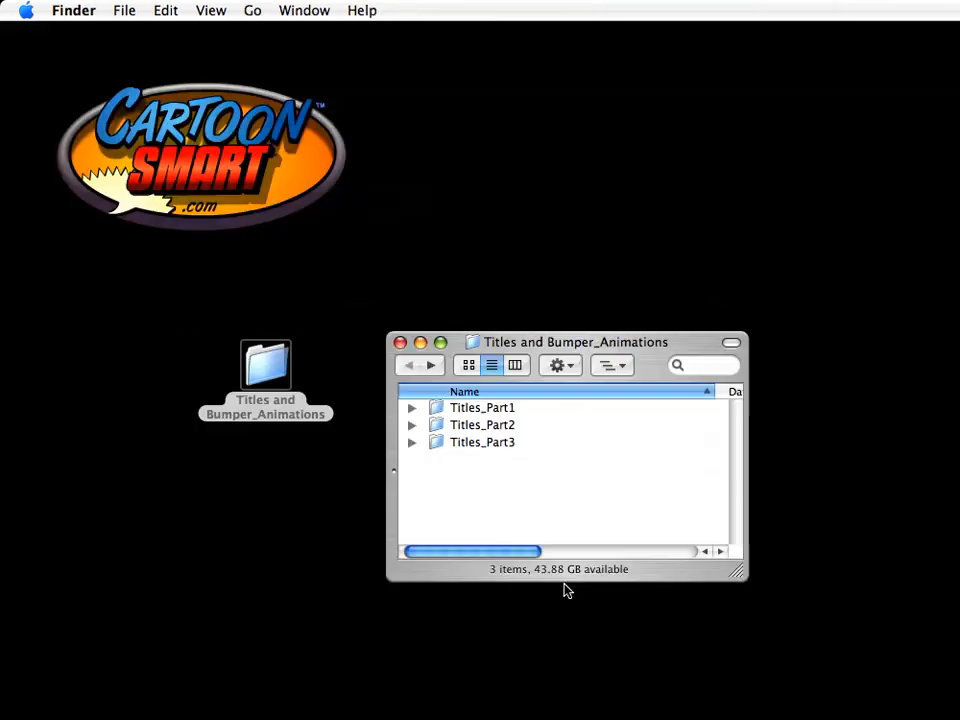
# Switch to Finder and open start_file.fla and swamp_bling.fla from the Flash8_Pro_only folder inside Titles_Part3
pyautogui.doubleClick(488, 445)
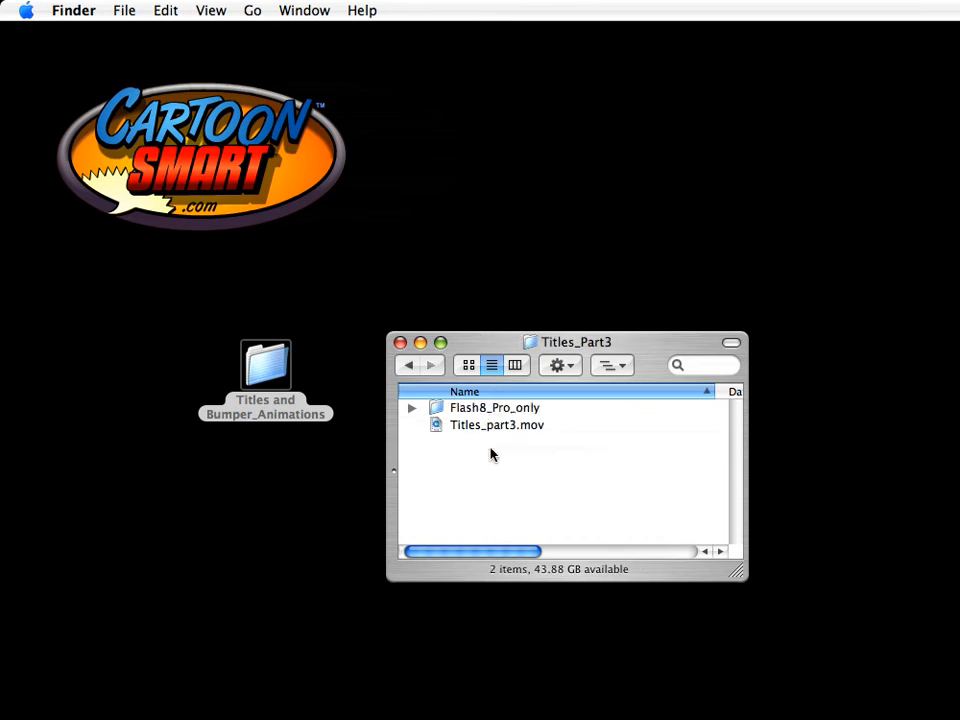
pyautogui.doubleClick(480, 408)
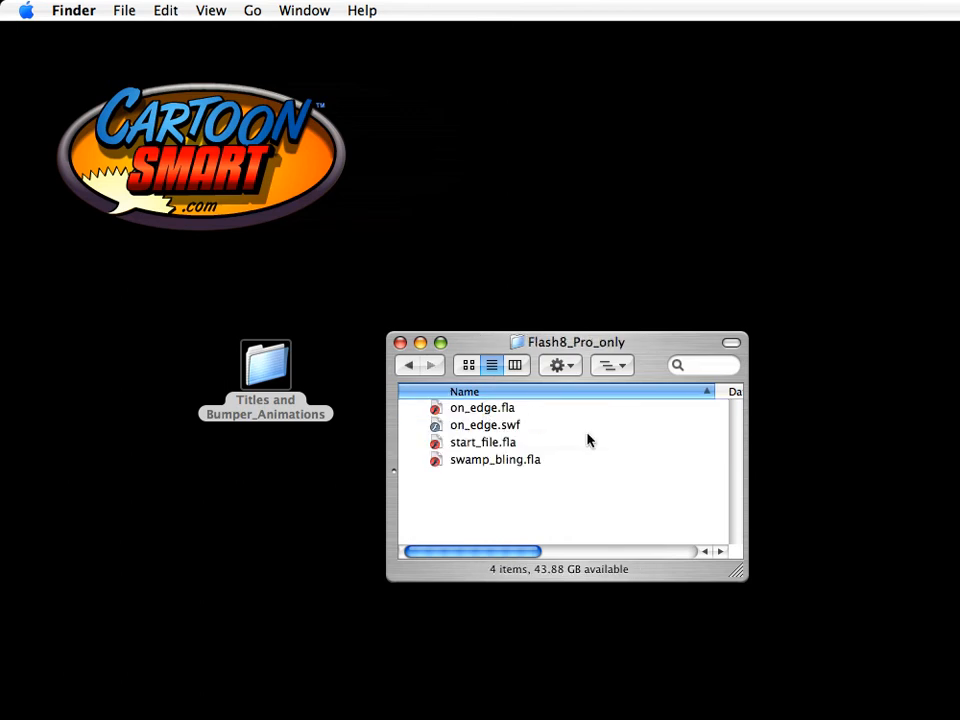
pyautogui.click(478, 443)
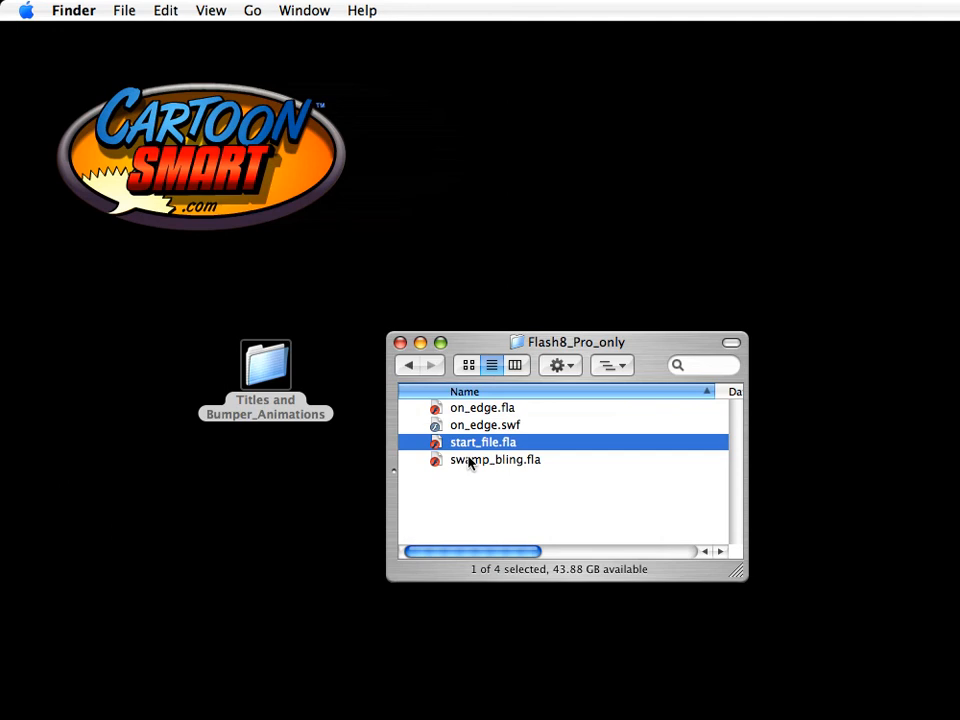
pyautogui.keyDown('shift'); pyautogui.click(558, 461); pyautogui.keyUp('shift')
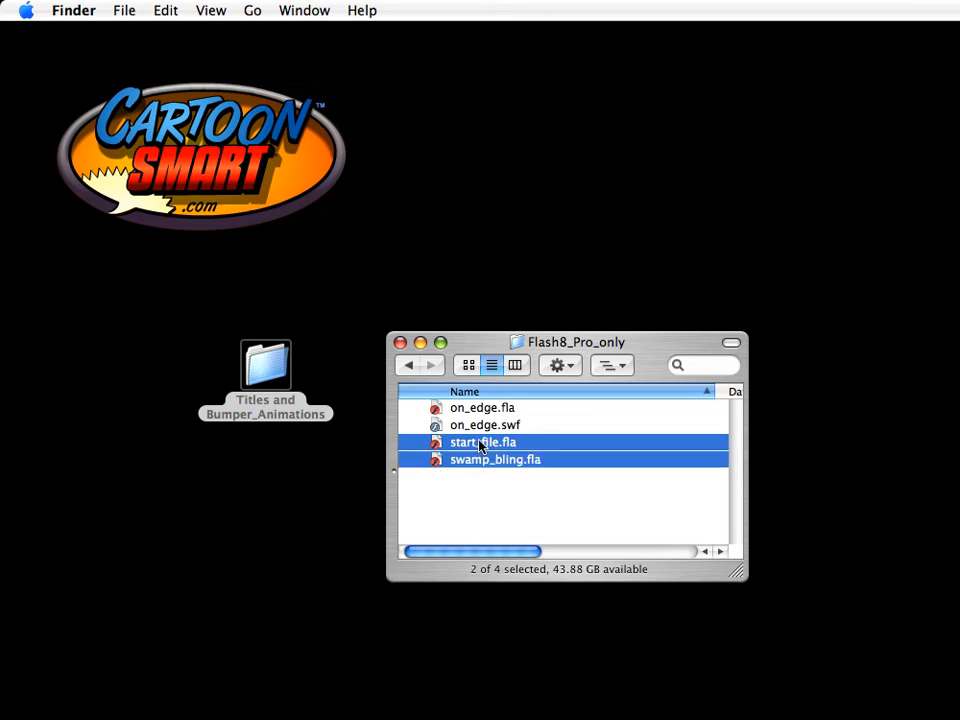
pyautogui.doubleClick(477, 441)
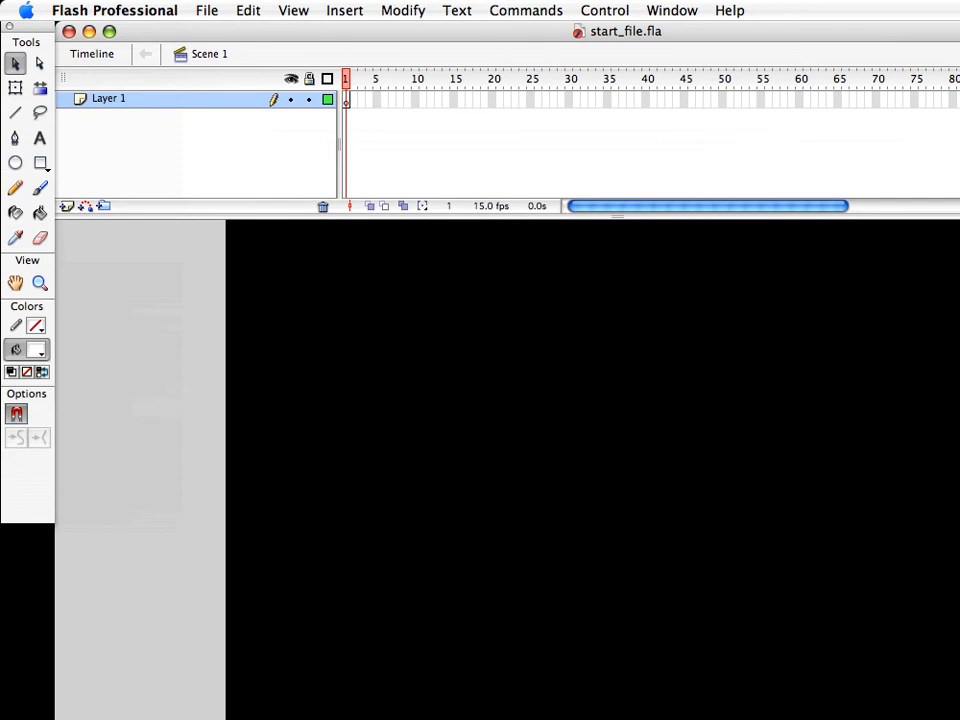
# Copy the SwampBling movie clip from start_file.fla by placing it on the stage, undo the placement, and close that file
pyautogui.moveTo(672, 253); pyautogui.dragTo(405, 547)
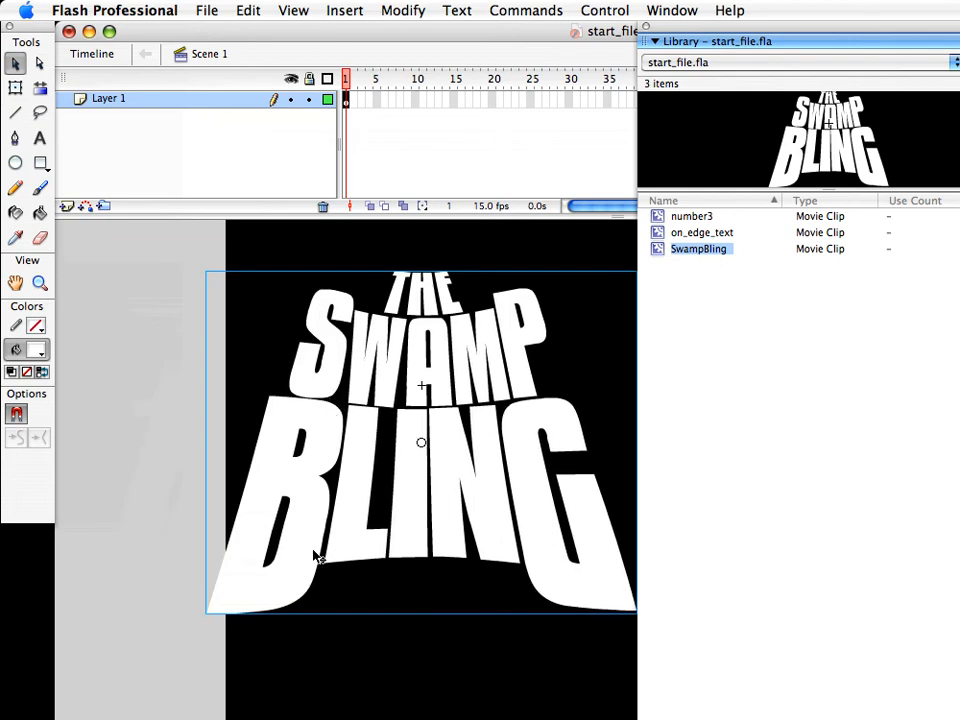
pyautogui.press('super+z')
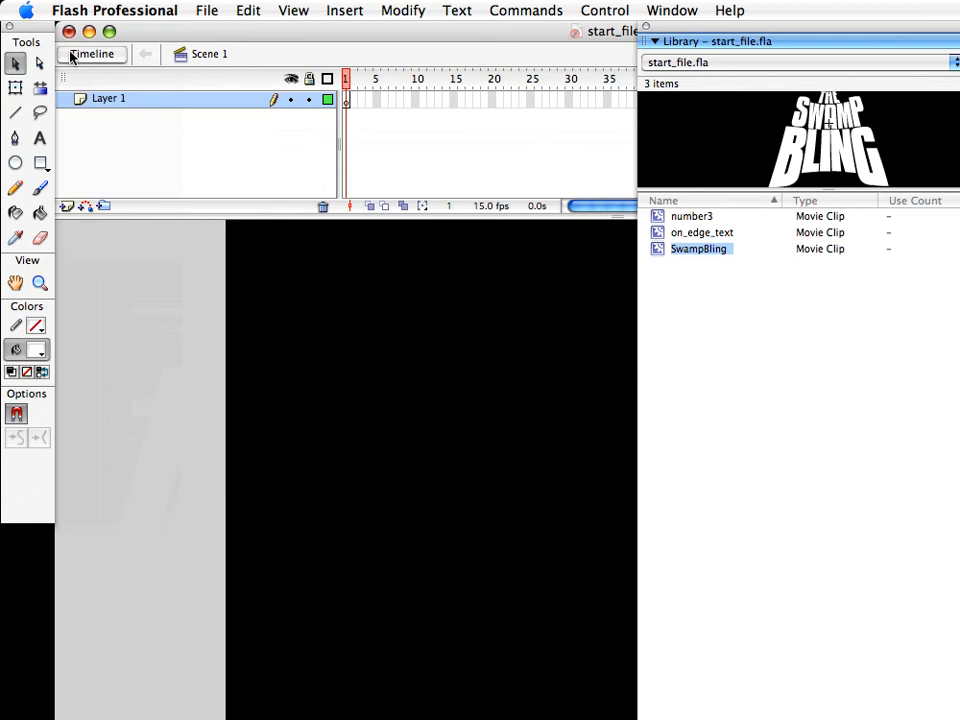
pyautogui.click(69, 31)
pyautogui.press('Escape')
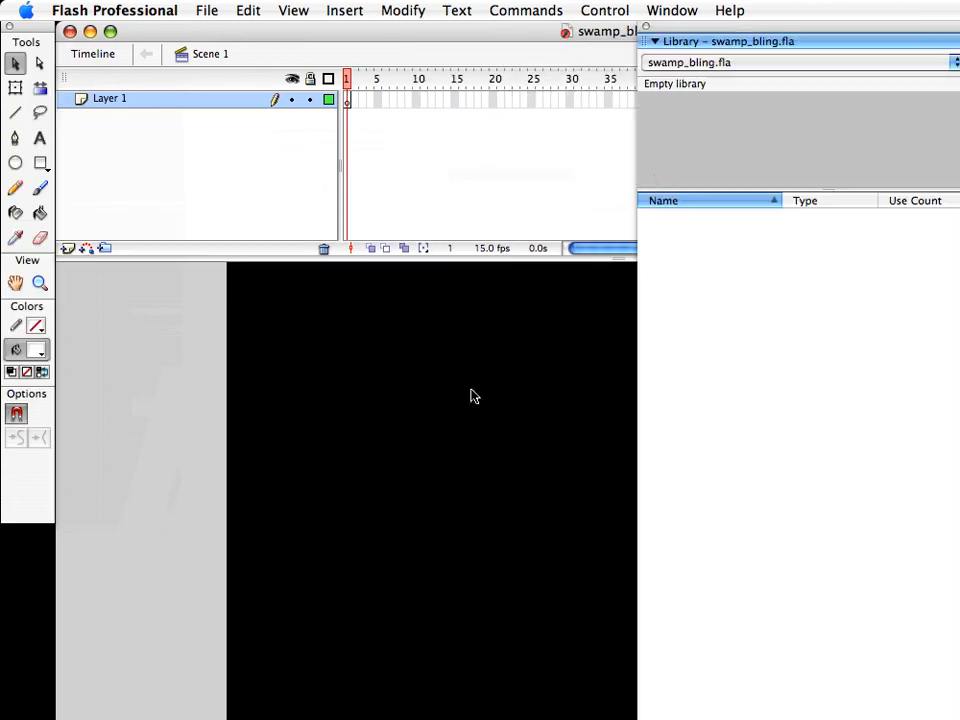
# Paste the SwampBling clip onto the stage of swamp_bling.fla, closing the Library and resizing the timeline and document window for room
pyautogui.click(655, 36)
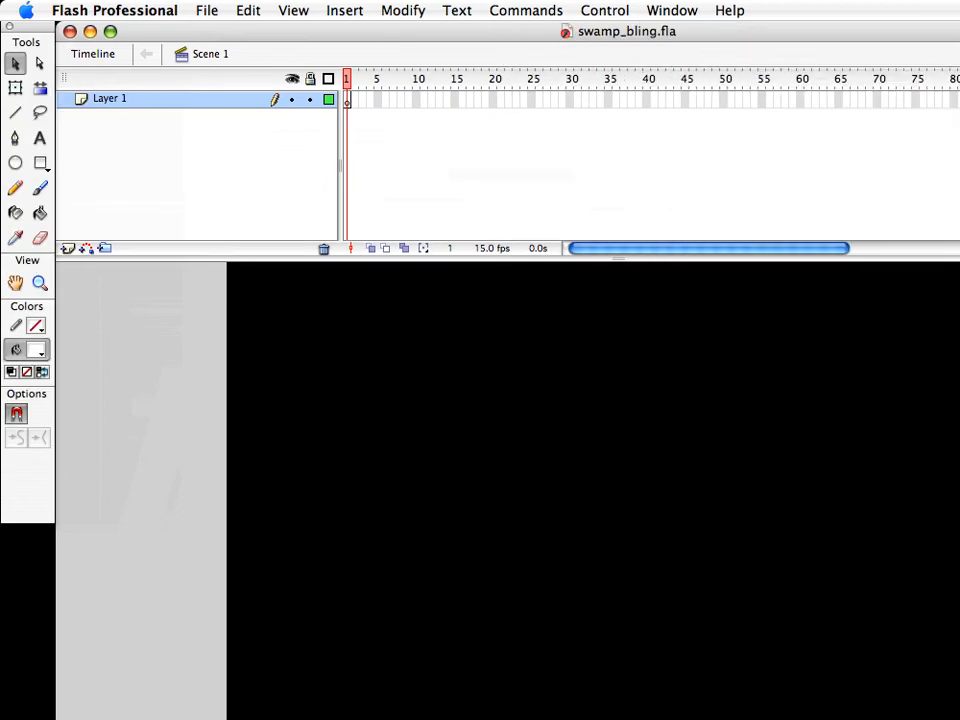
pyautogui.moveTo(744, 259); pyautogui.dragTo(744, 200)
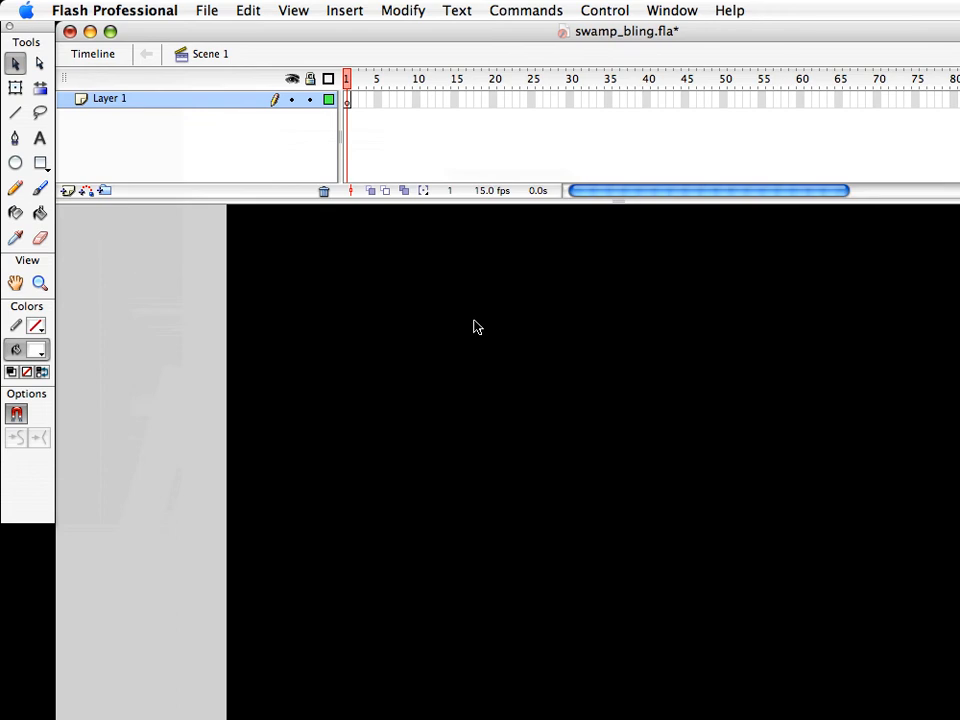
pyautogui.press('super+v')
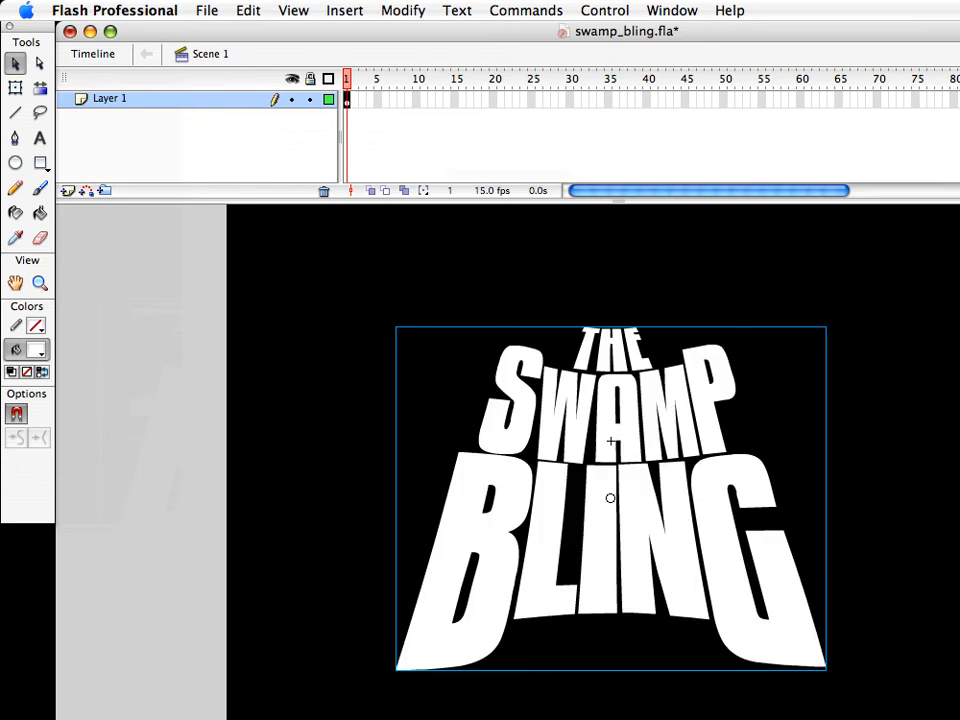
pyautogui.moveTo(959, 719); pyautogui.dragTo(946, 714)
pyautogui.moveTo(630, 508); pyautogui.dragTo(571, 455)
pyautogui.press('space')
pyautogui.moveTo(709, 448); pyautogui.dragTo(604, 432)
pyautogui.click(756, 401)
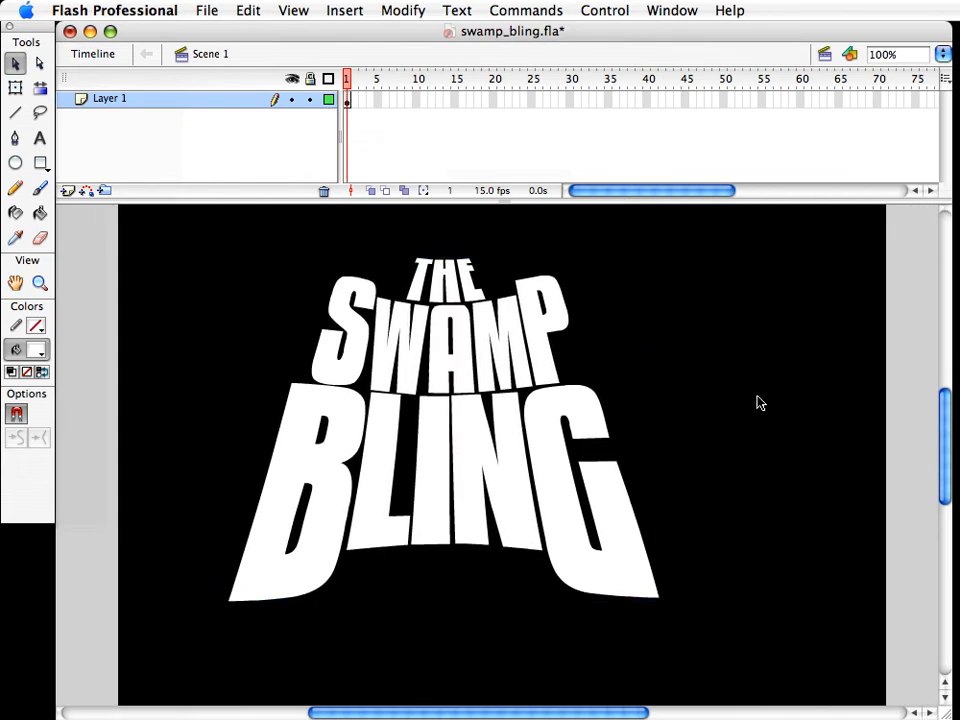
# Inside the SwampBling symbol, recolor all of THE SWAMP BLING lettering black
pyautogui.click(437, 460)
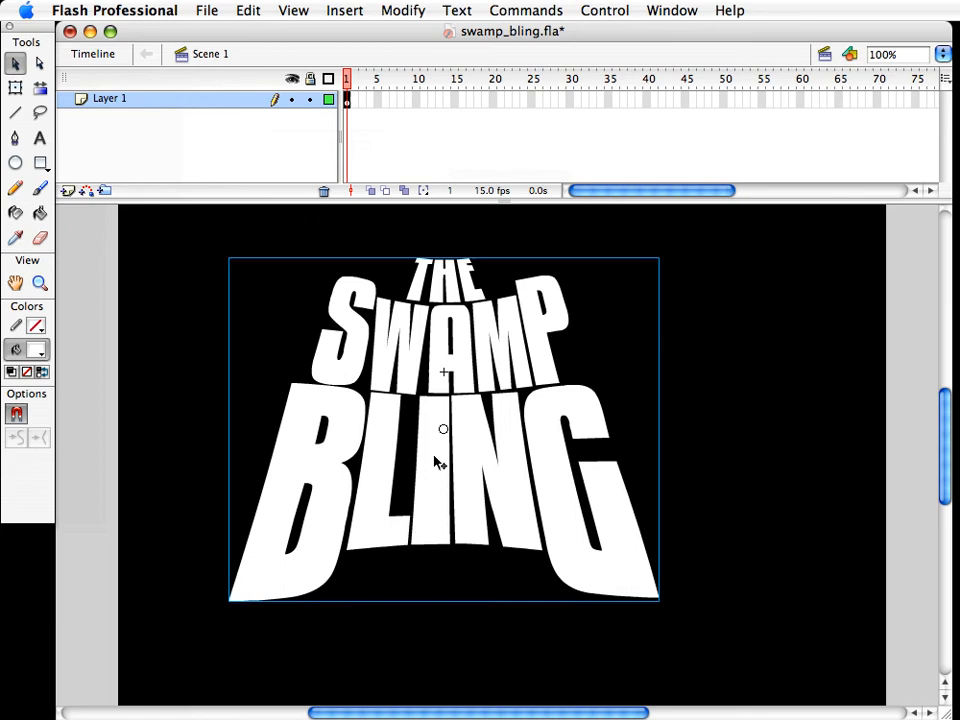
pyautogui.doubleClick(306, 561)
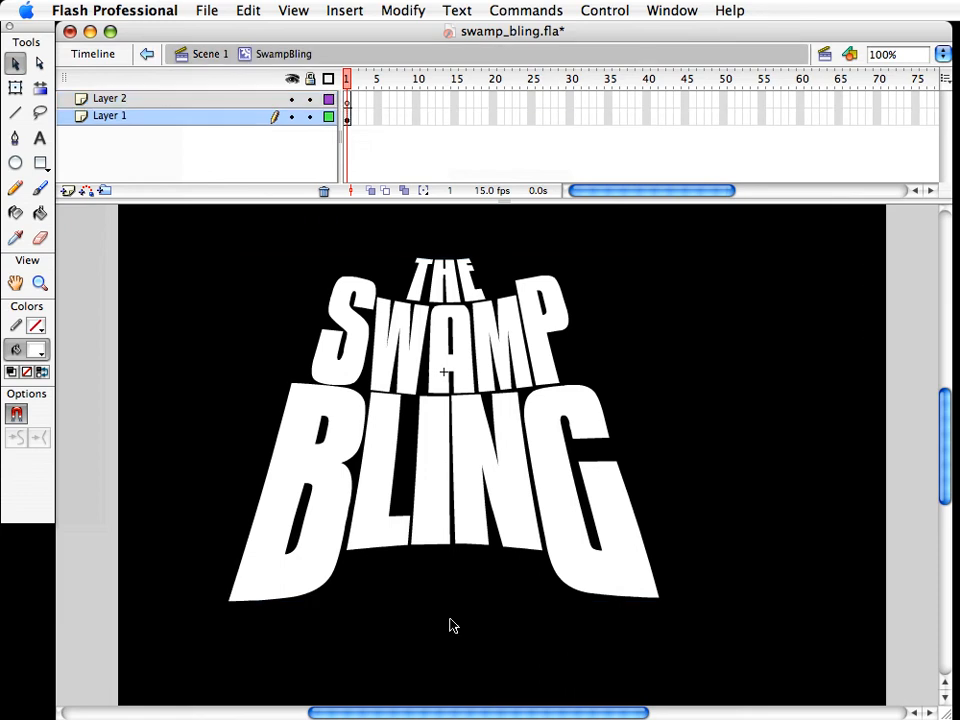
pyautogui.moveTo(784, 664); pyautogui.dragTo(193, 197)
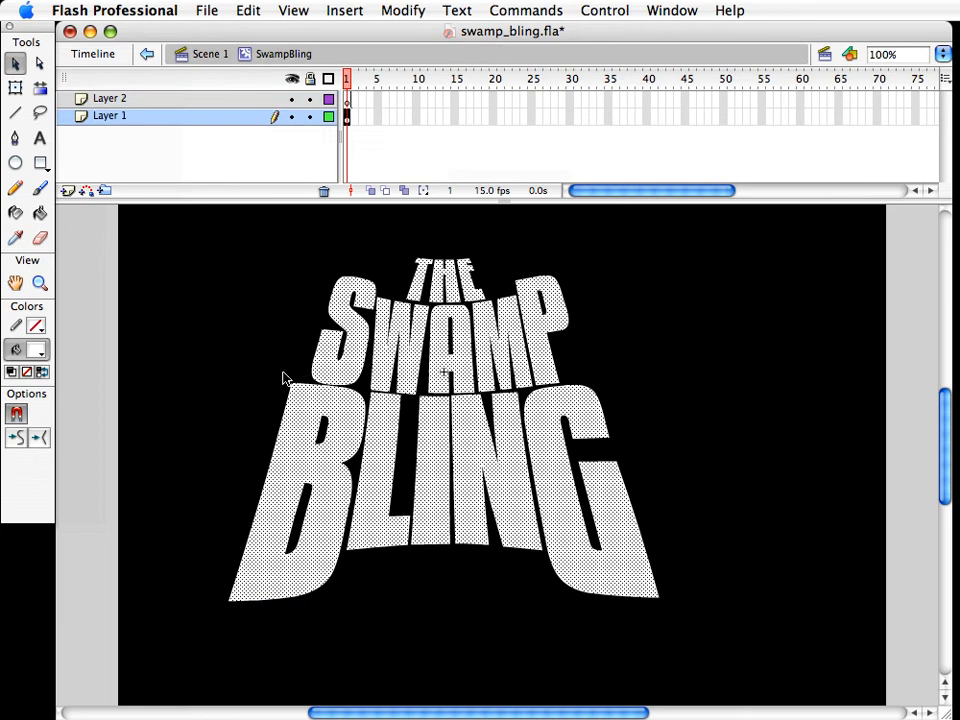
pyautogui.click(36, 350)
pyautogui.click(19, 398)
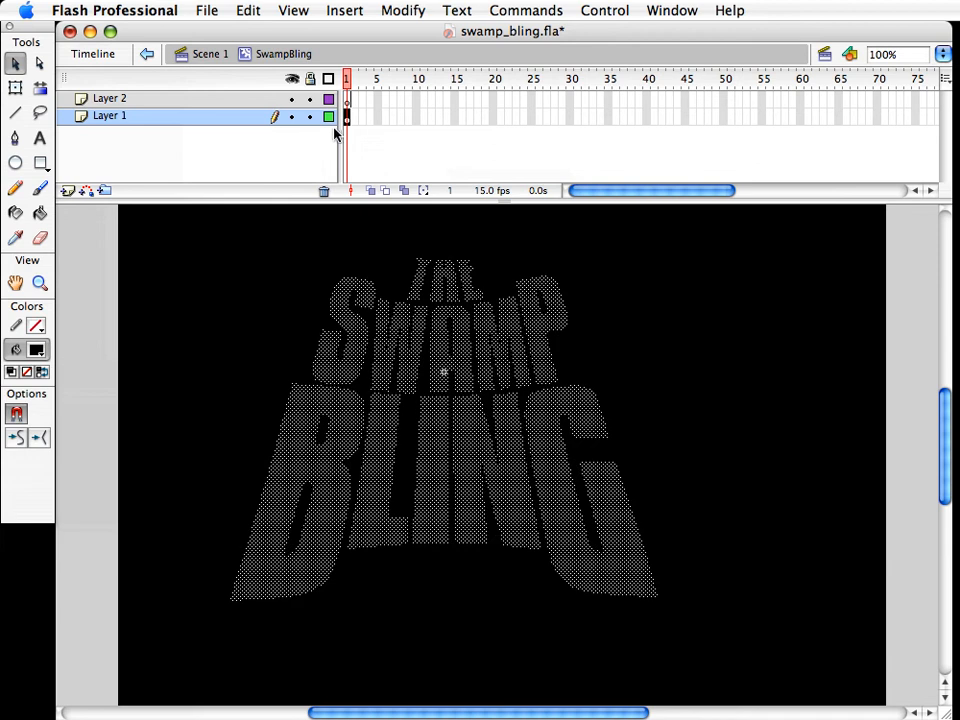
pyautogui.click(253, 369)
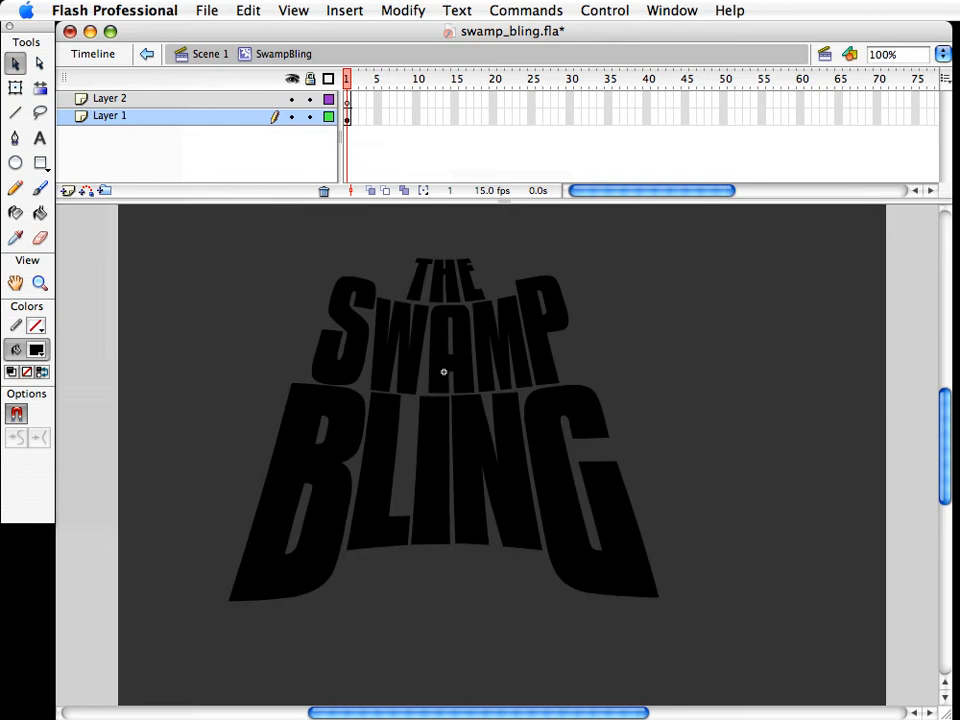
# Set the document background to dark gray and return to Scene 1
pyautogui.moveTo(11, 719); pyautogui.dragTo(9, 666)
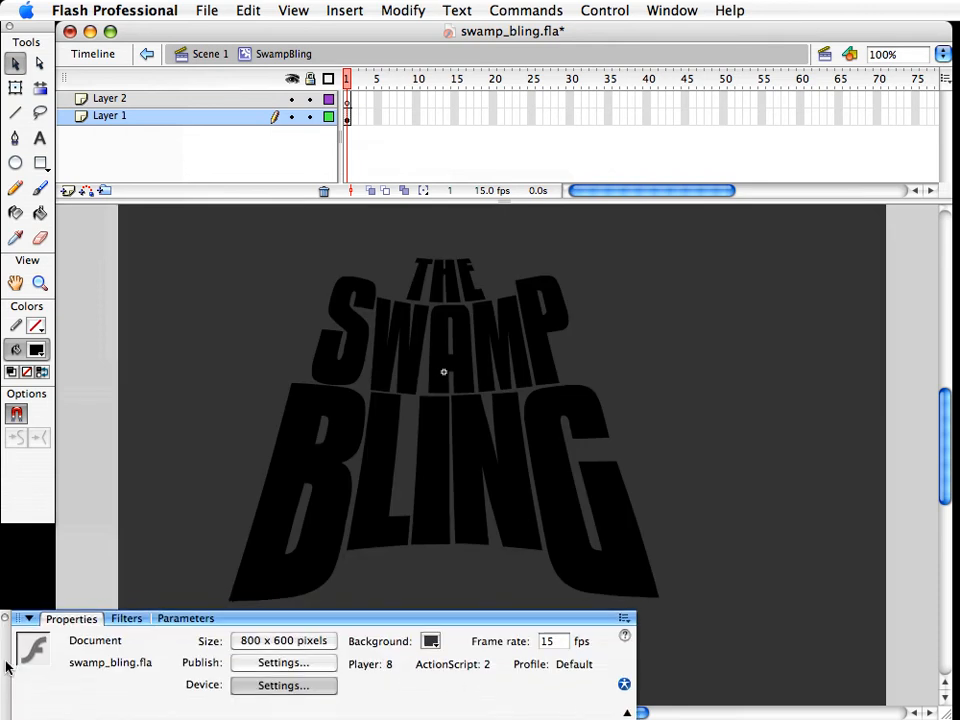
pyautogui.click(431, 641)
pyautogui.click(814, 407)
pyautogui.click(456, 433)
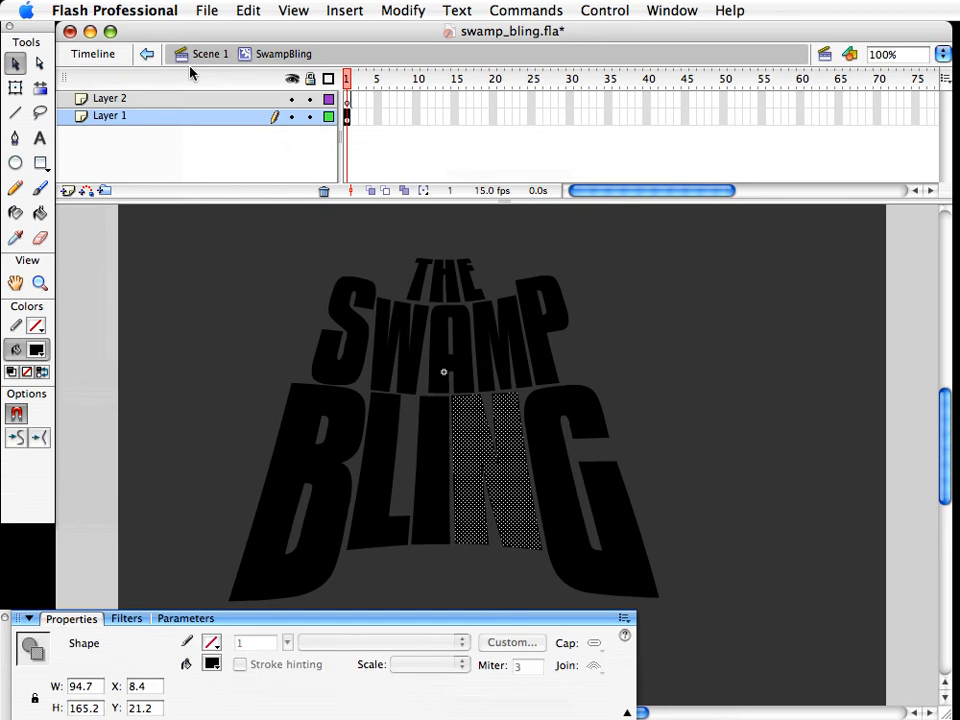
pyautogui.click(246, 334)
pyautogui.click(215, 60)
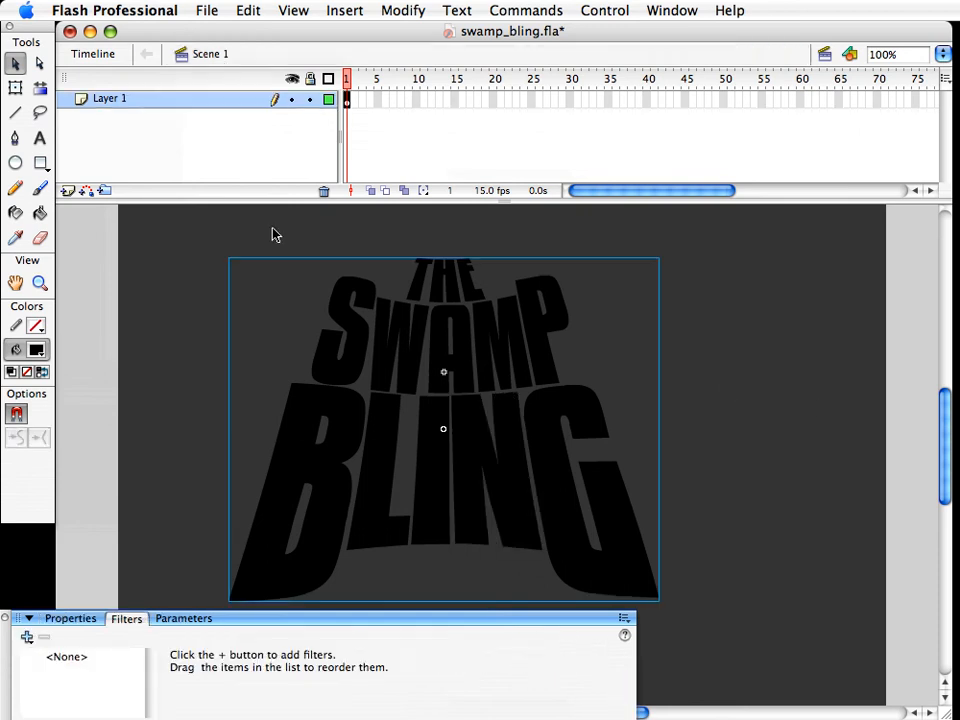
# Move the SwampBling clip up and to the right toward the middle of the stage
pyautogui.moveTo(405, 317); pyautogui.dragTo(422, 289)
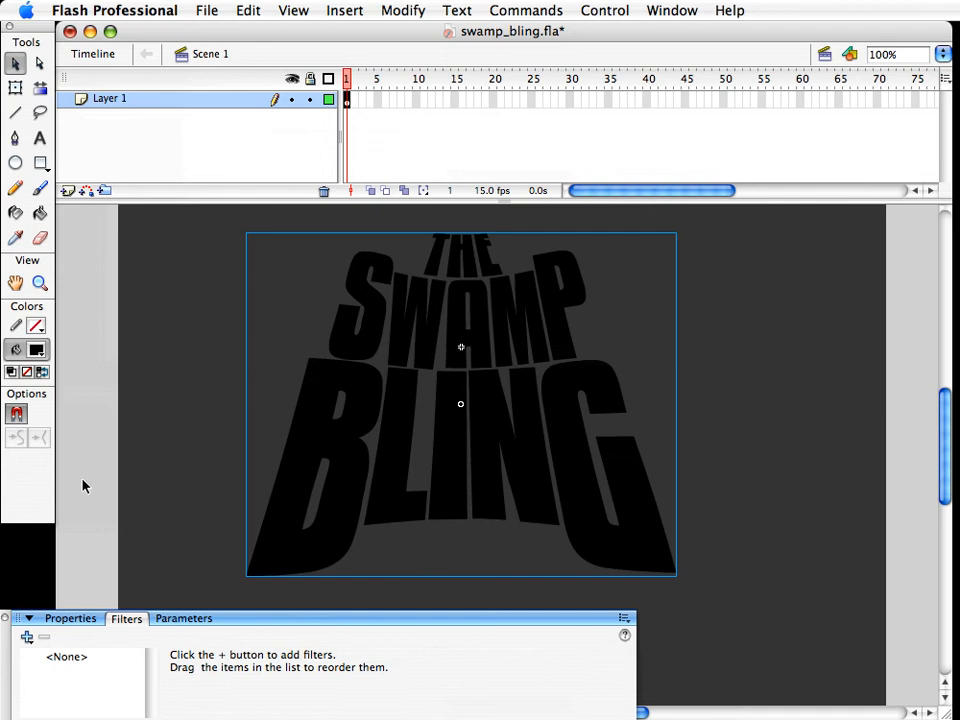
pyautogui.click(168, 510)
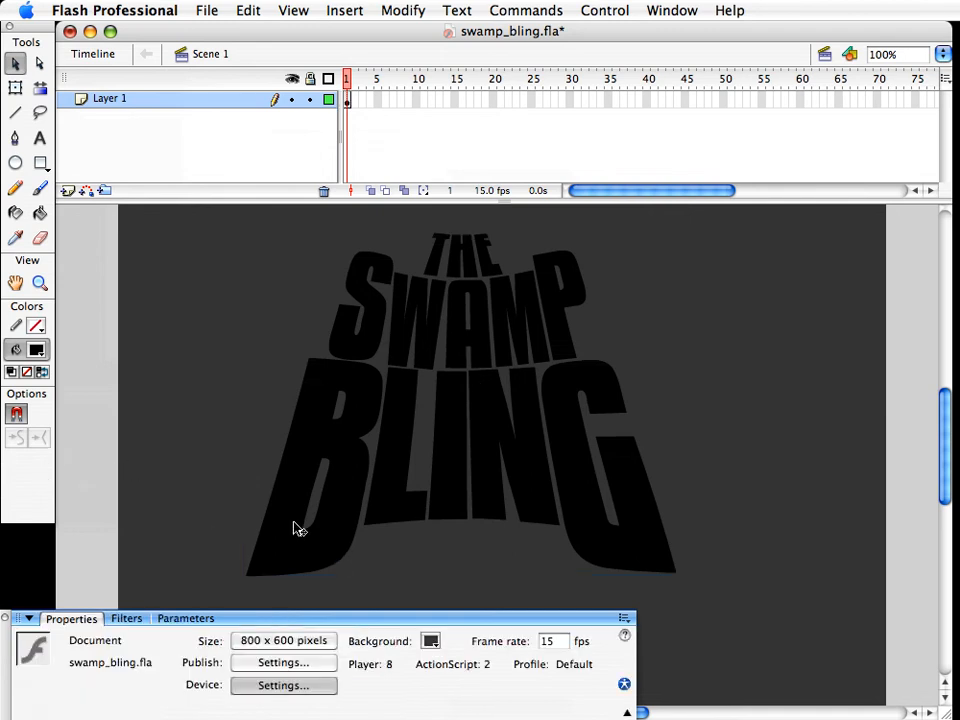
pyautogui.moveTo(294, 523); pyautogui.dragTo(303, 523)
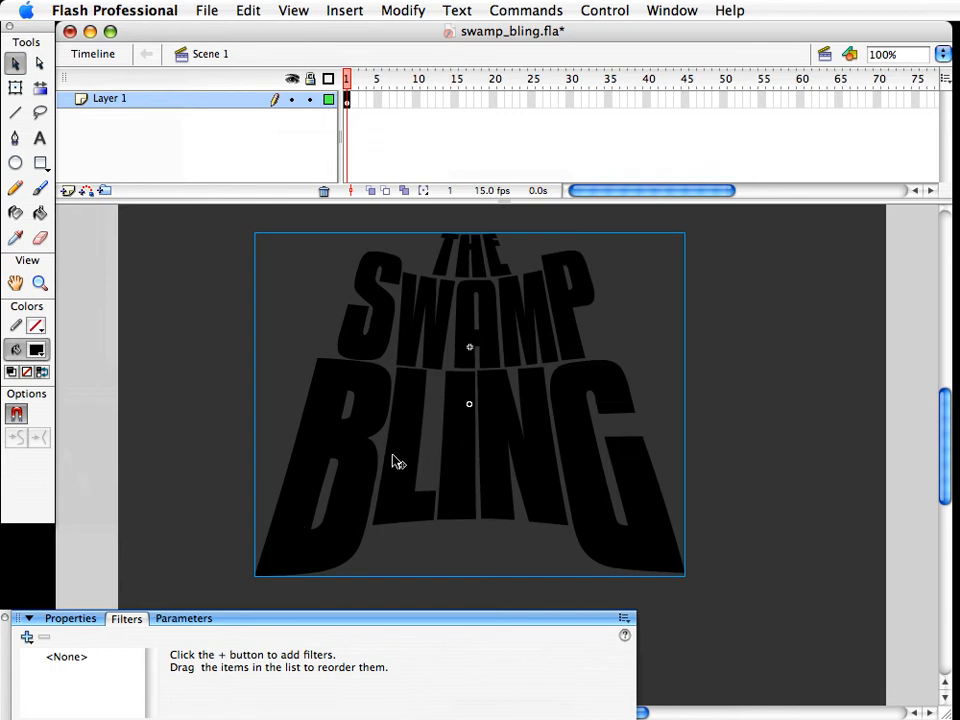
# Narrow the layer name column and insert a keyframe at frame 127 of Layer 1
pyautogui.moveTo(592, 195); pyautogui.dragTo(566, 193)
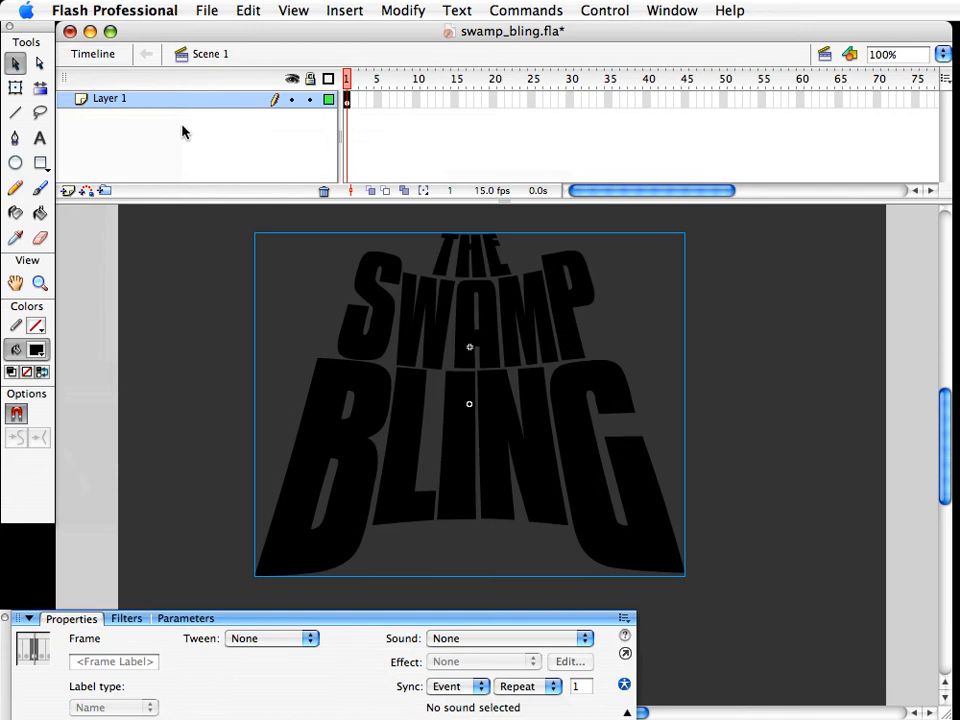
pyautogui.moveTo(340, 118); pyautogui.dragTo(275, 118)
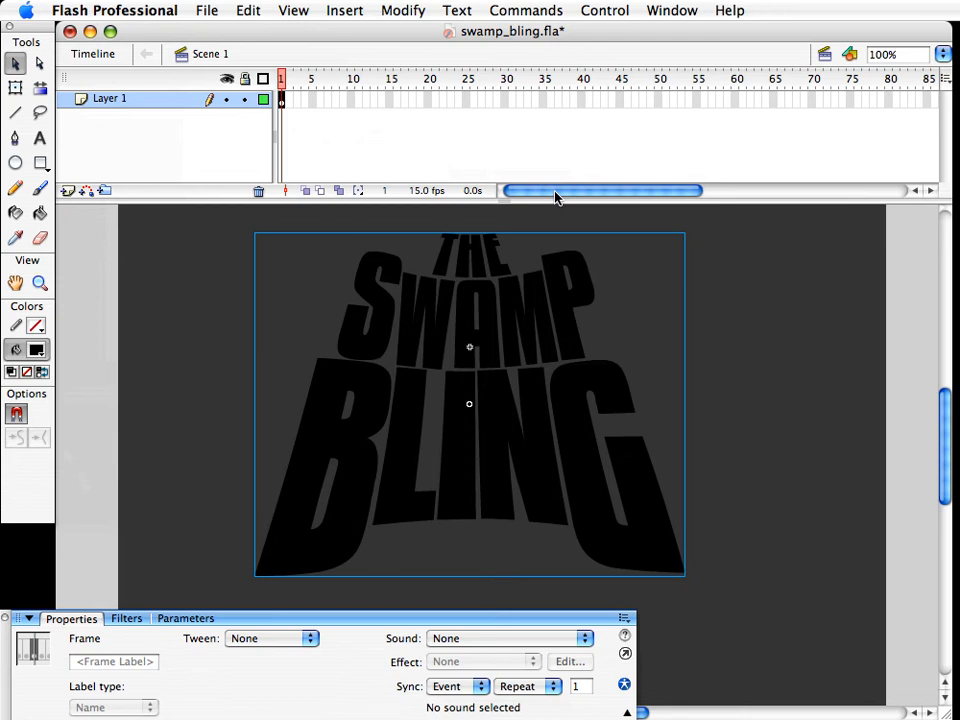
pyautogui.moveTo(557, 197); pyautogui.dragTo(582, 193)
pyautogui.click(782, 99)
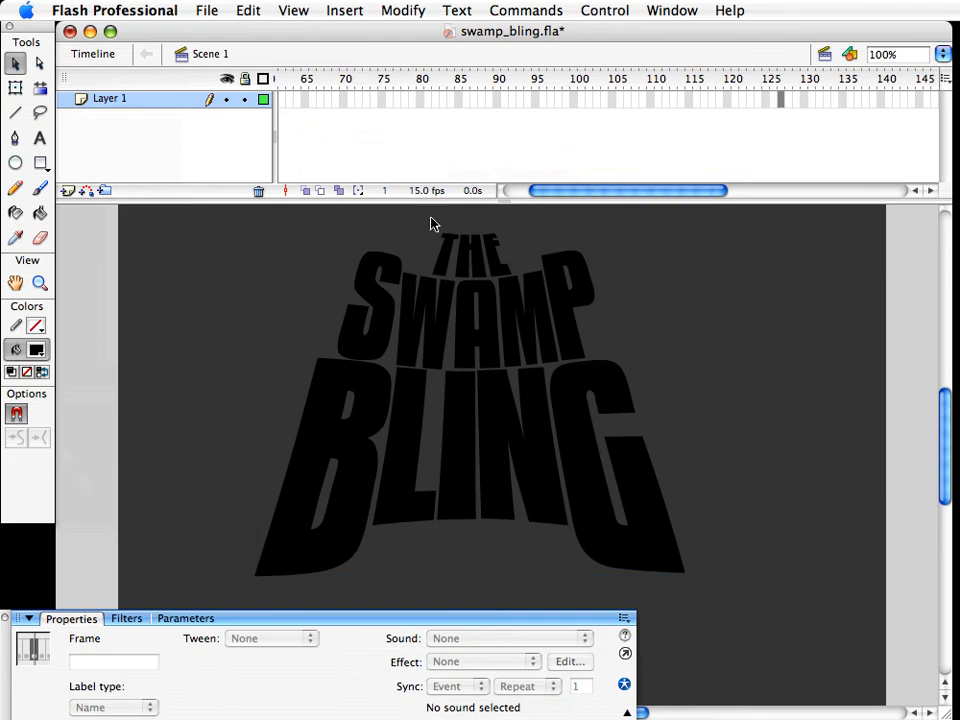
pyautogui.press('F6')
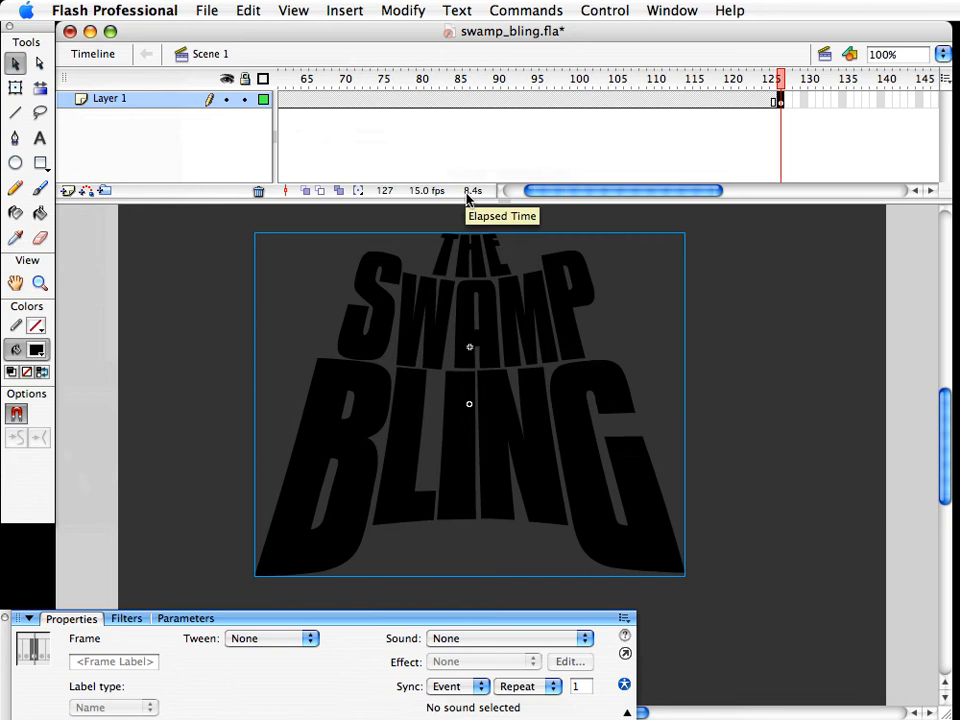
pyautogui.click(735, 290)
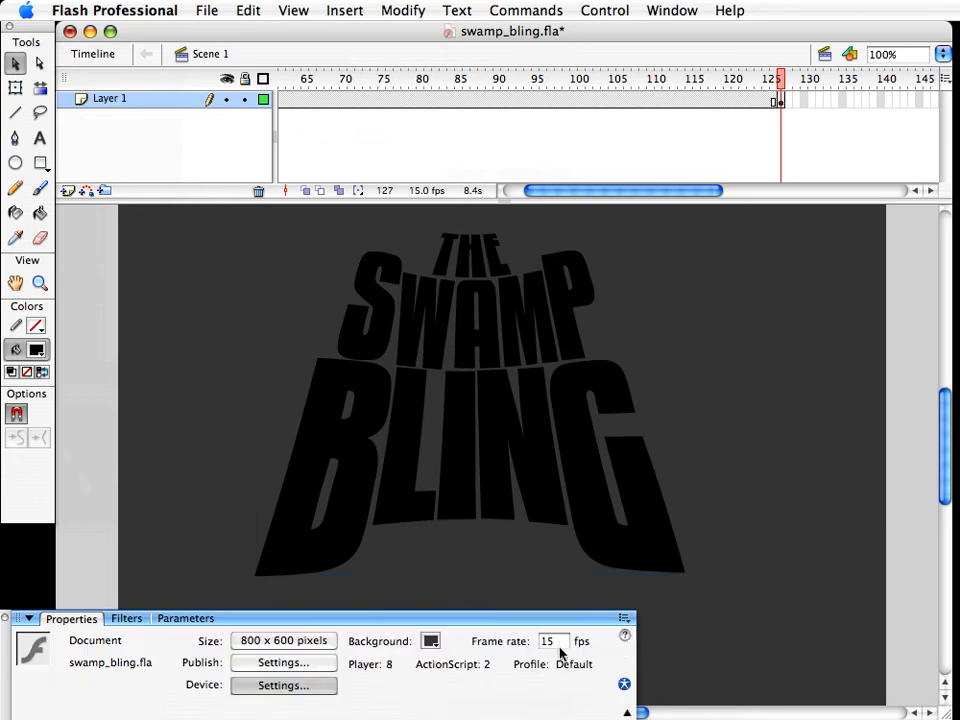
# Return the playhead to frame 1 and add a Bevel filter to the SwampBling clip
pyautogui.moveTo(780, 86); pyautogui.dragTo(772, 86)
pyautogui.moveTo(659, 191); pyautogui.dragTo(630, 192)
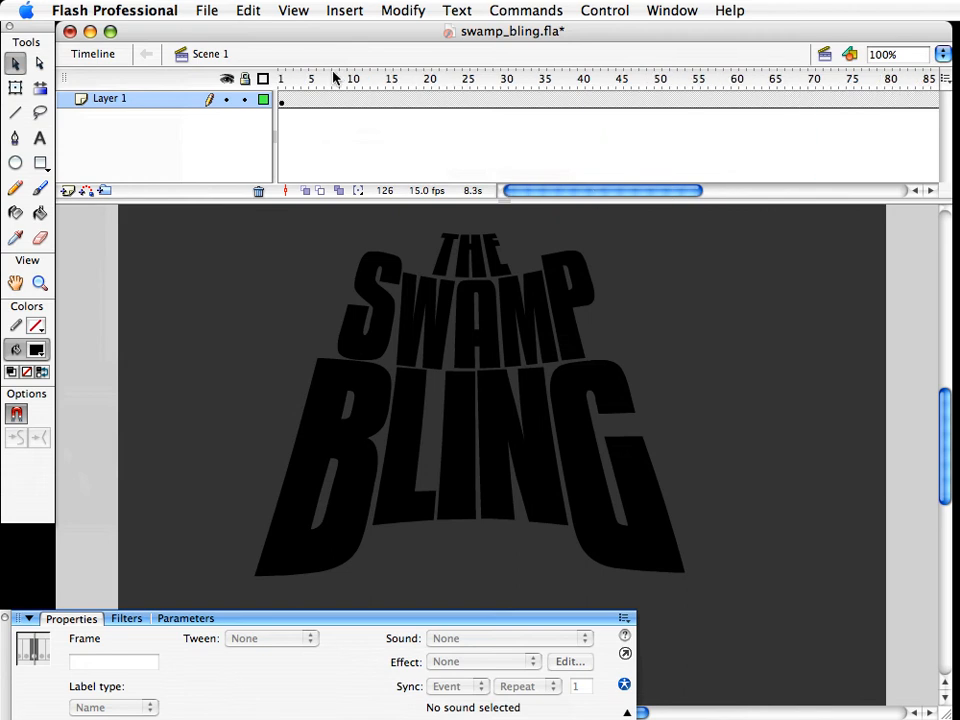
pyautogui.moveTo(330, 78); pyautogui.dragTo(281, 79)
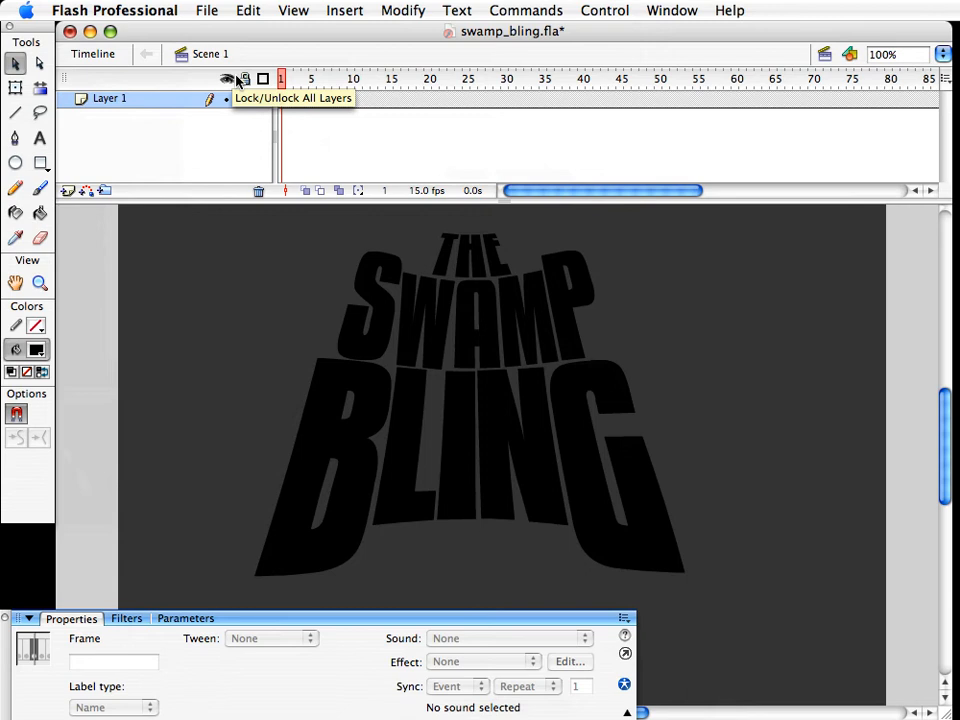
pyautogui.click(370, 365)
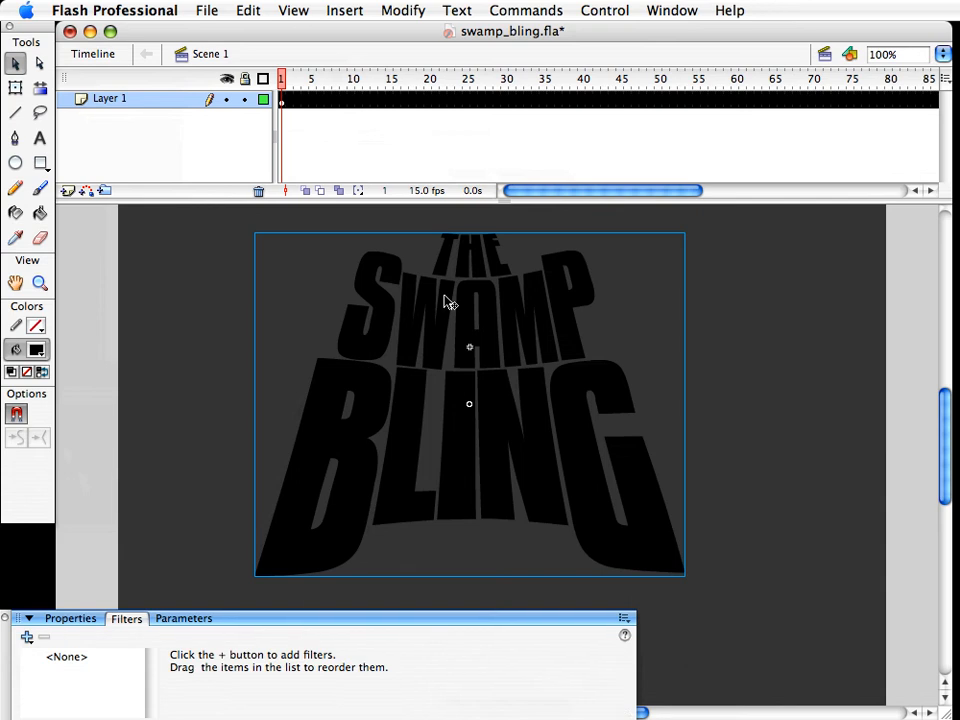
pyautogui.click(27, 637)
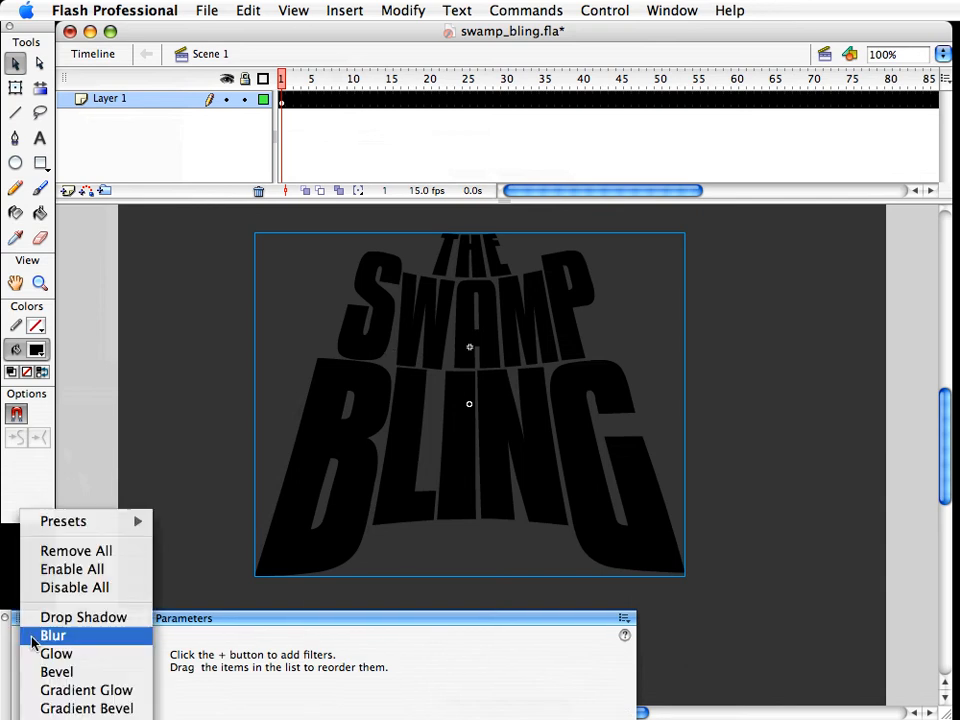
pyautogui.click(88, 679)
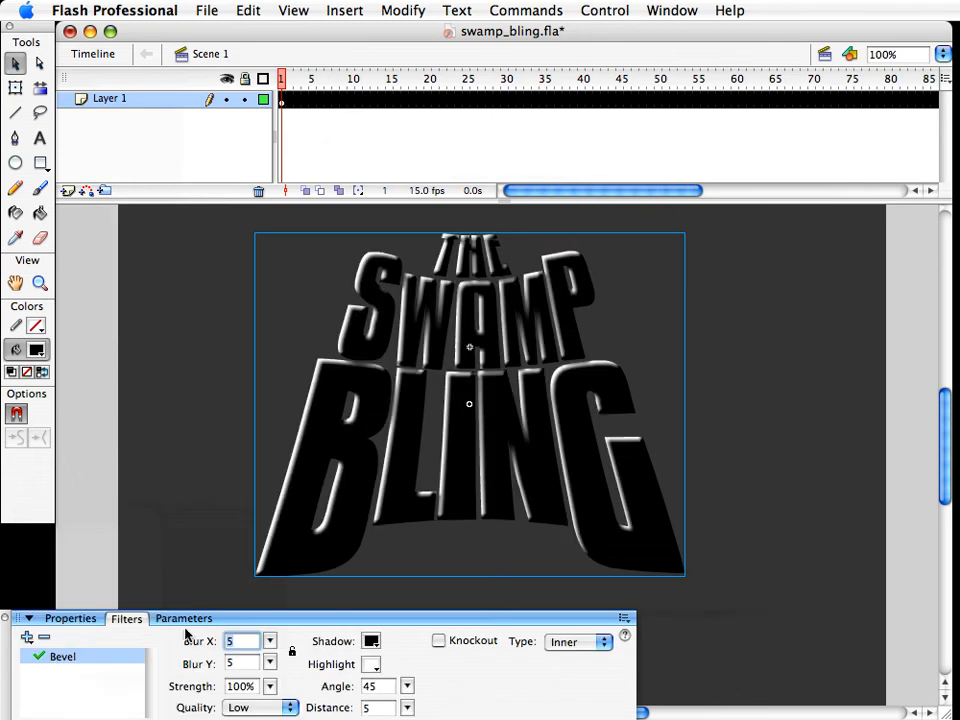
# Set the bevel's Blur X to 30, Blur Y to 48 and quality to Medium
pyautogui.press('Tab')
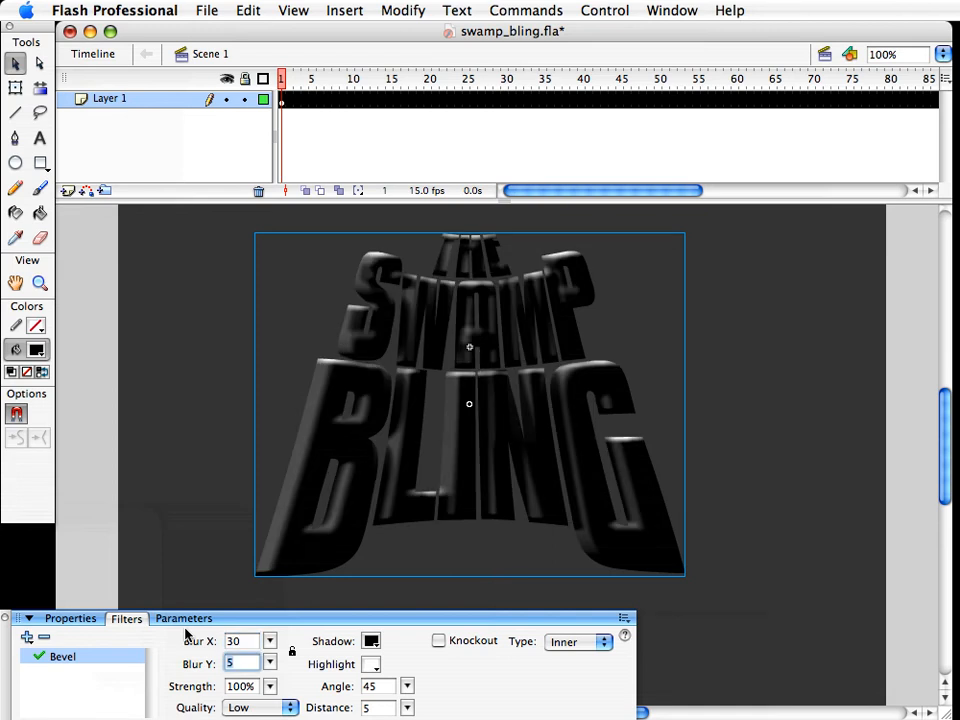
pyautogui.write('48')
pyautogui.press('Tab')
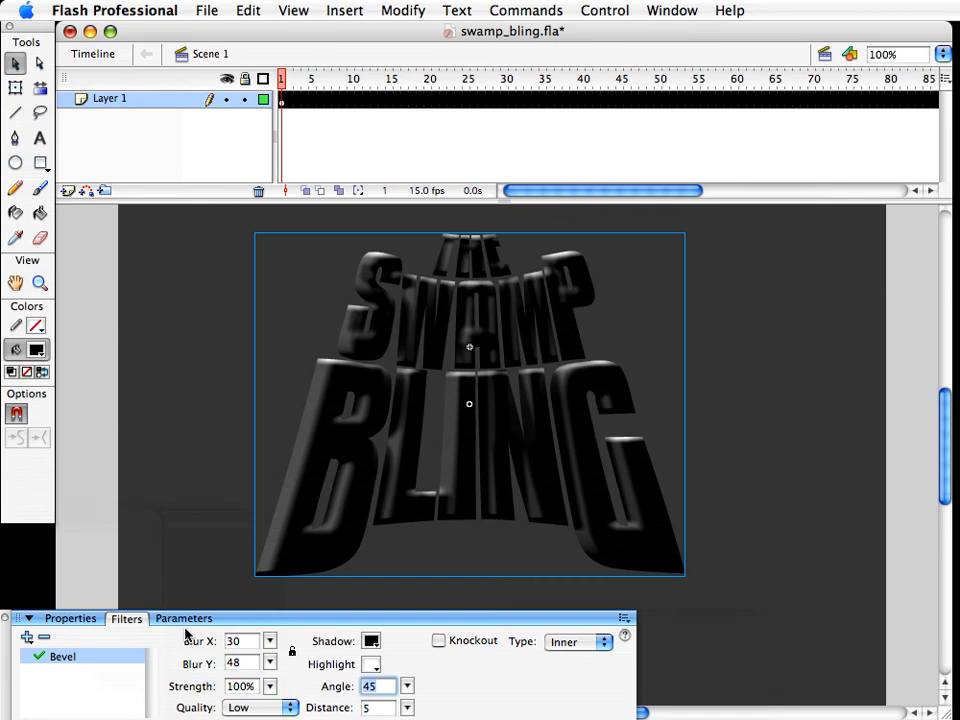
pyautogui.click(258, 712)
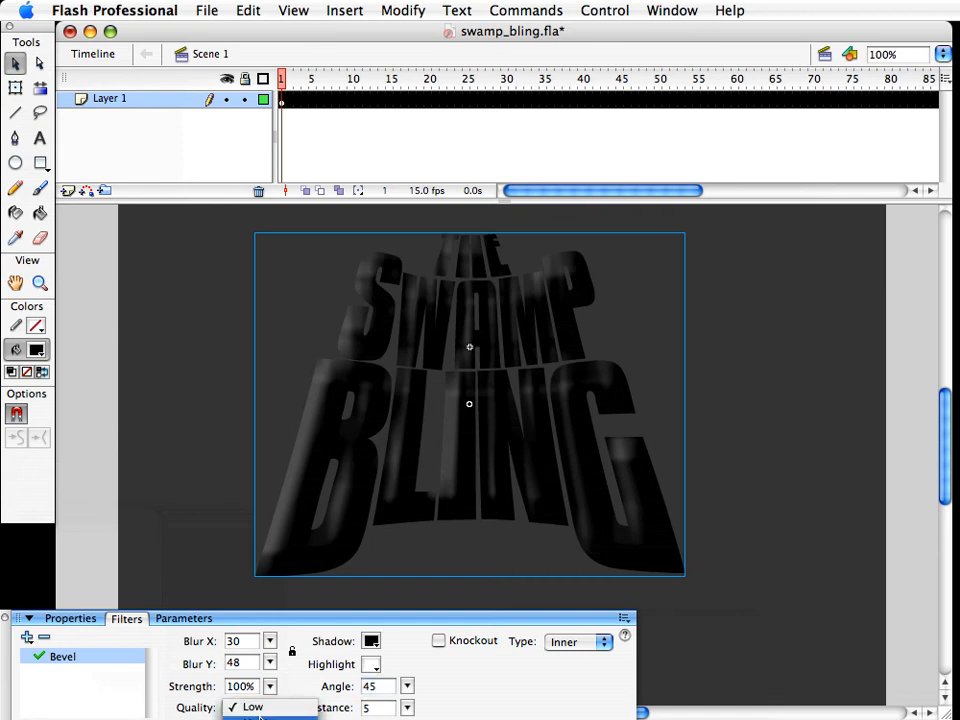
pyautogui.click(255, 717)
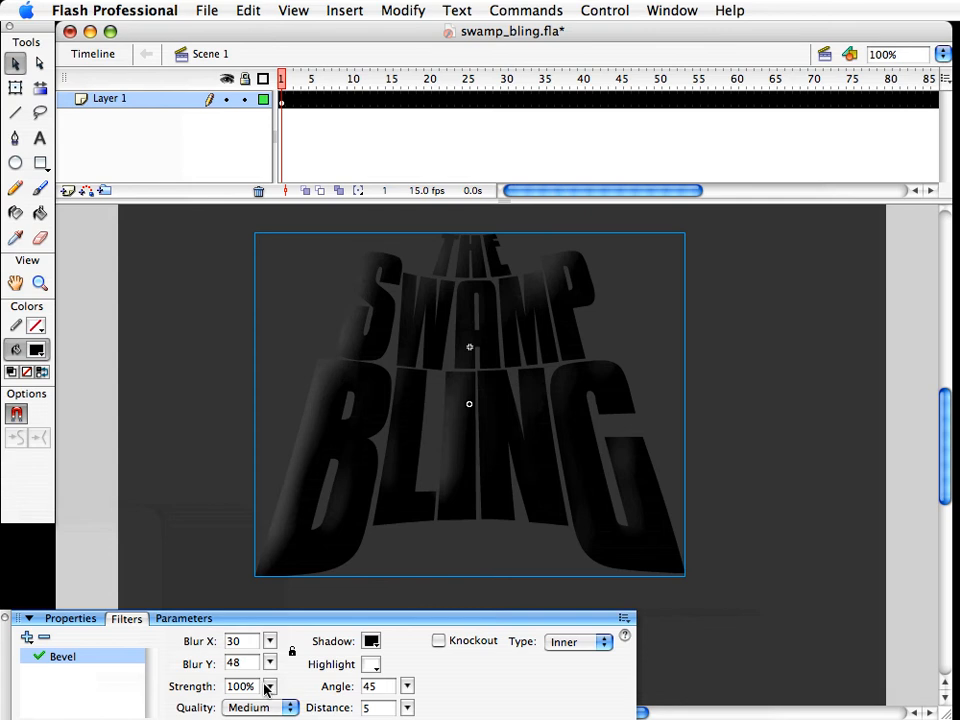
# Raise the bevel's strength to 418% and set its angle to 358
pyautogui.moveTo(267, 689); pyautogui.dragTo(274, 656)
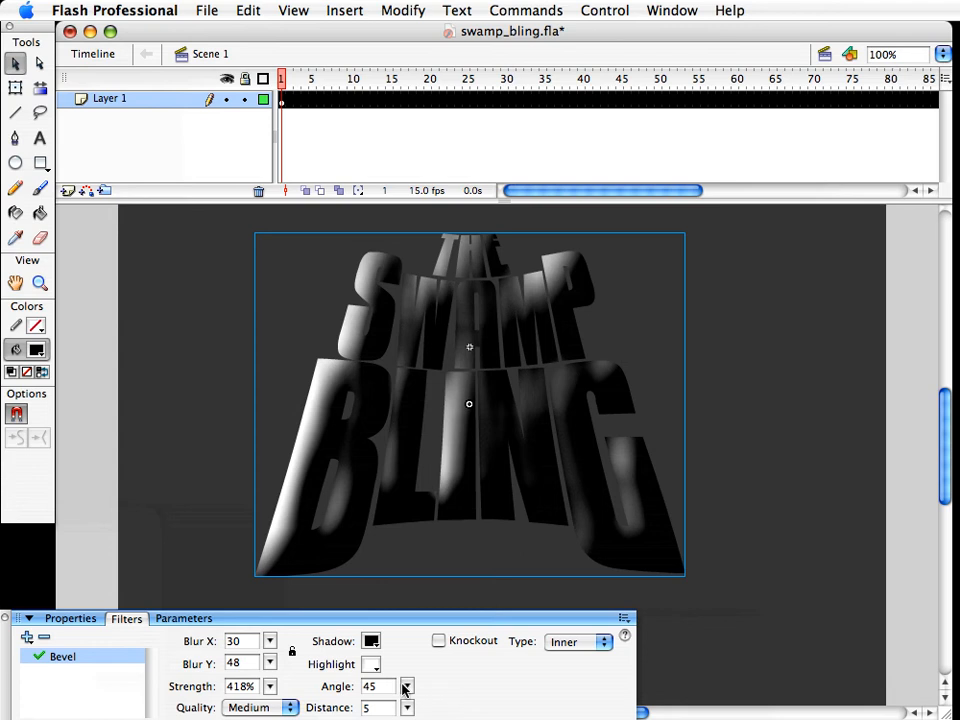
pyautogui.moveTo(405, 689)
pyautogui.mouseDown()
pyautogui.moveTo(407, 664)
pyautogui.moveTo(372, 686)
pyautogui.mouseUp()
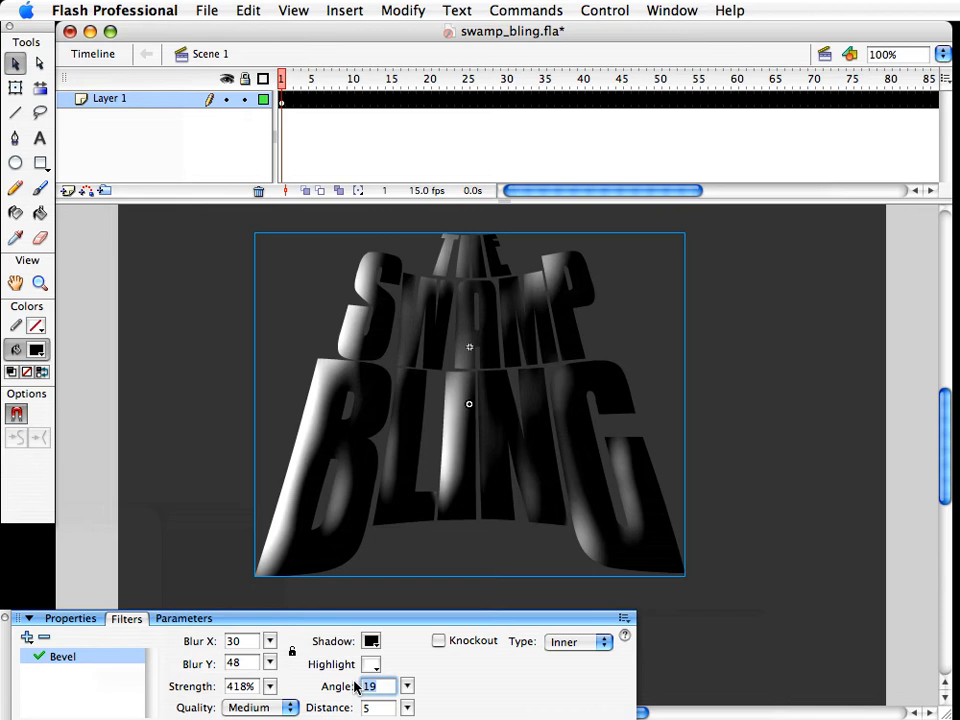
pyautogui.write('358')
pyautogui.press('Tab')
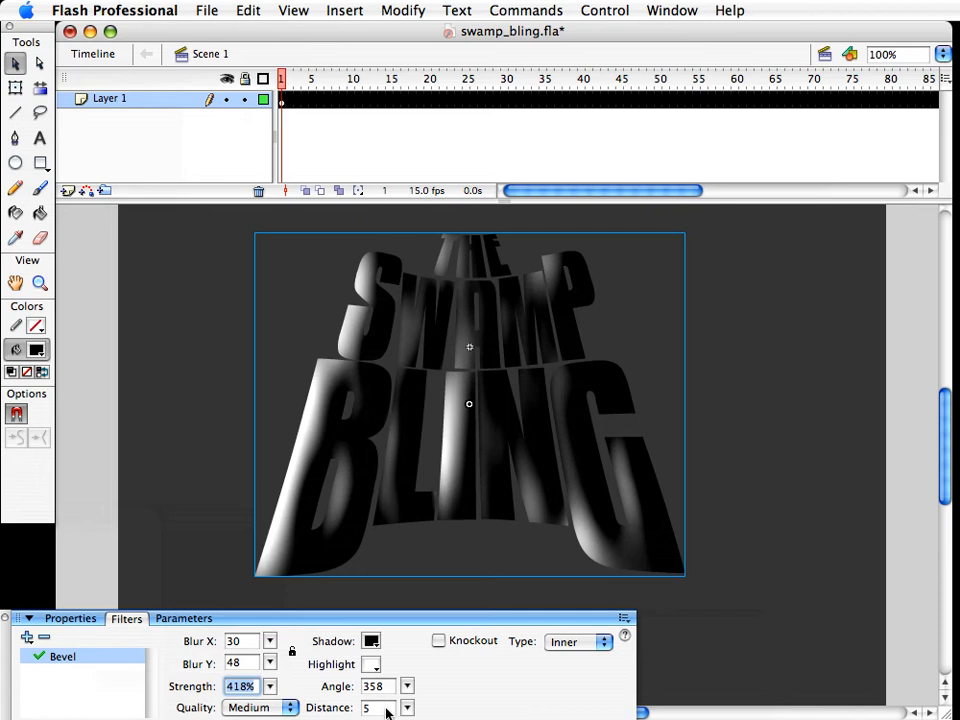
# Set the bevel's distance to 9 and its type to Full, and enable Knockout
pyautogui.click(385, 709)
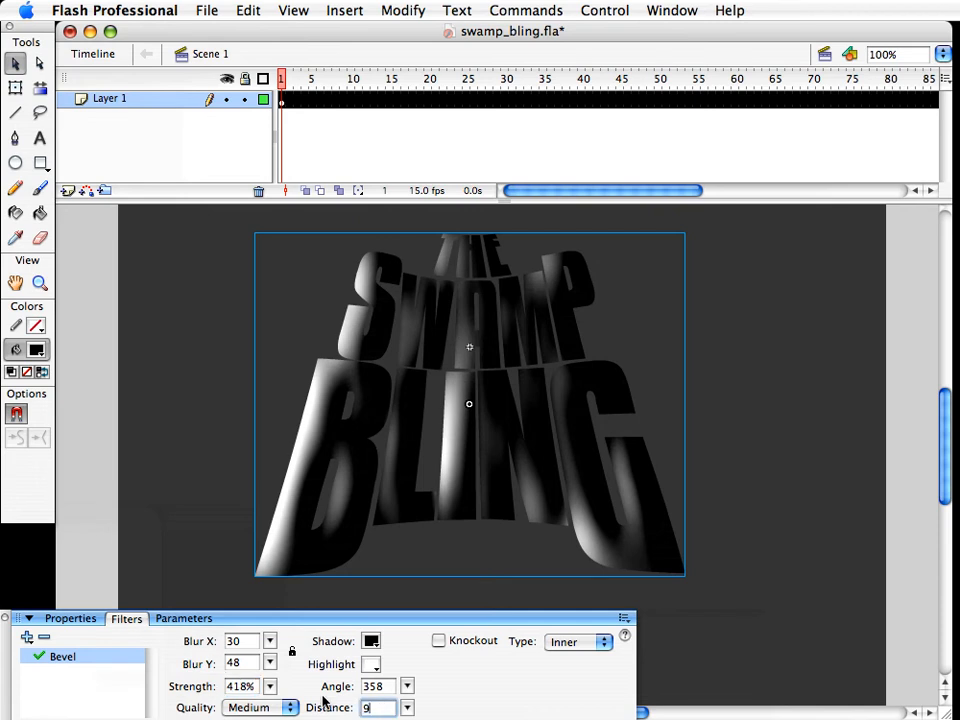
pyautogui.press('Tab')
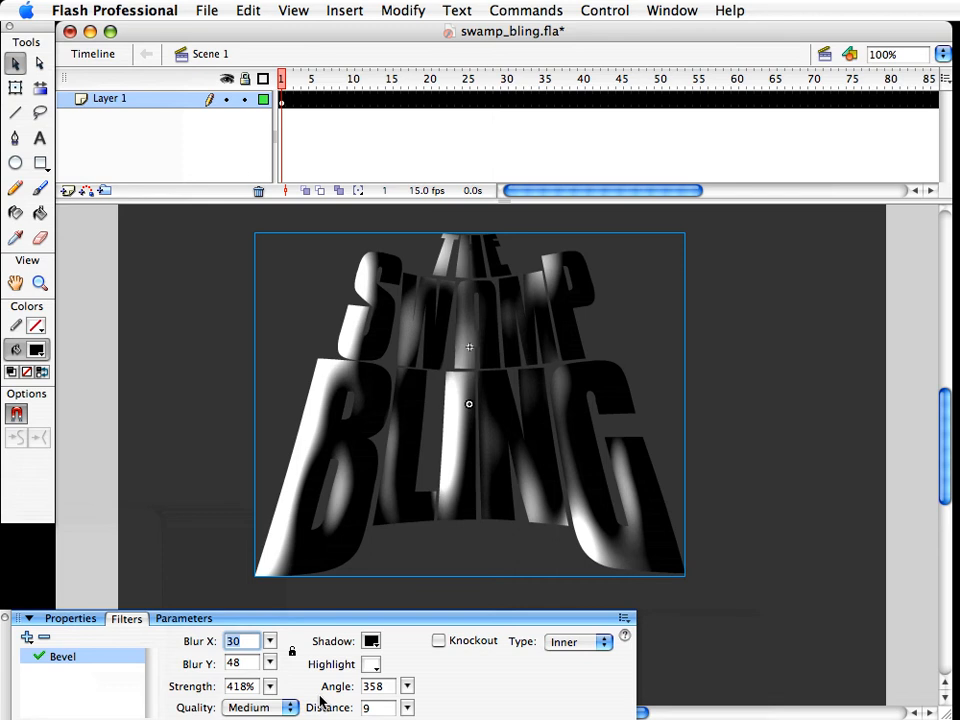
pyautogui.click(586, 642)
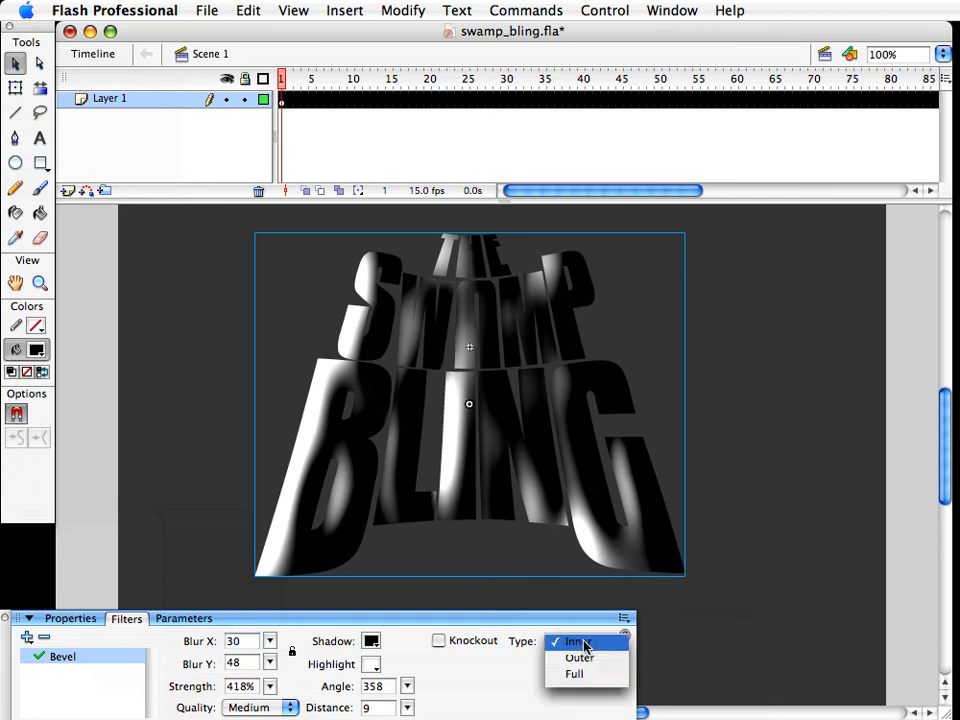
pyautogui.click(574, 675)
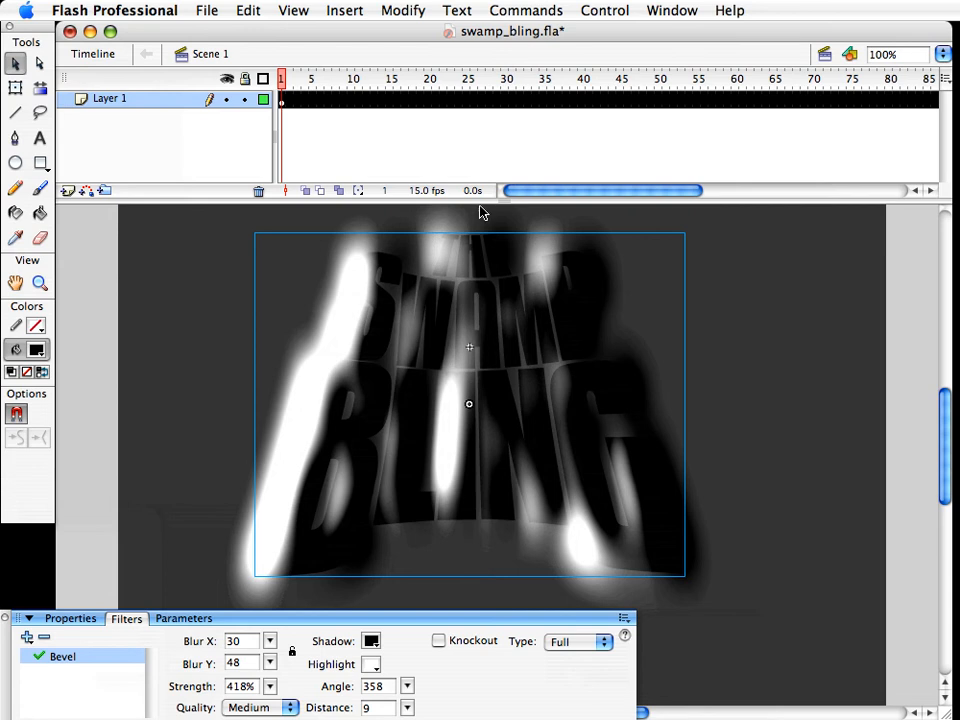
pyautogui.click(439, 642)
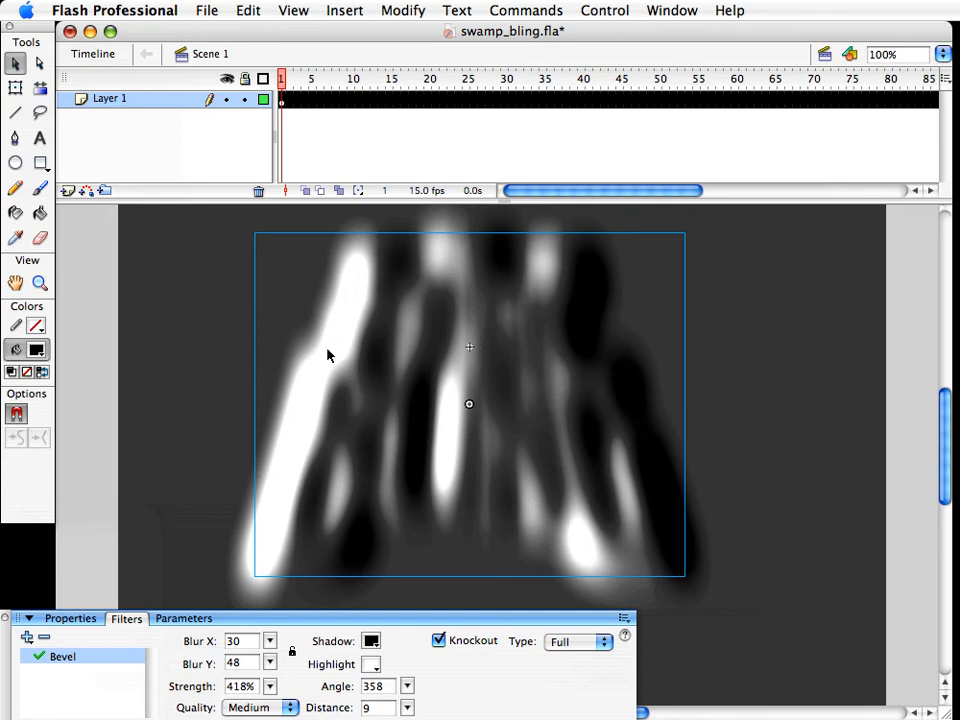
# Reselect the knocked-out lettering clip and nudge it slightly to the right on the stage
pyautogui.click(836, 506)
pyautogui.click(612, 478)
pyautogui.click(768, 552)
pyautogui.click(587, 470)
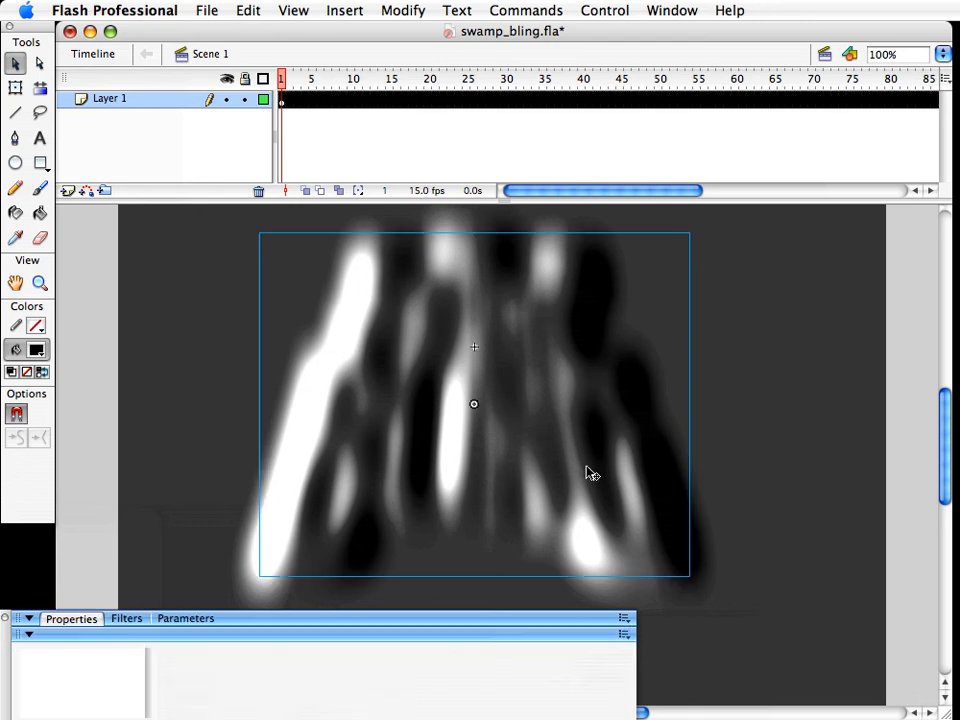
# Try dark teal, brighter teal and medium grey document backgrounds behind the knocked-out bevel
pyautogui.click(741, 654)
pyautogui.click(430, 640)
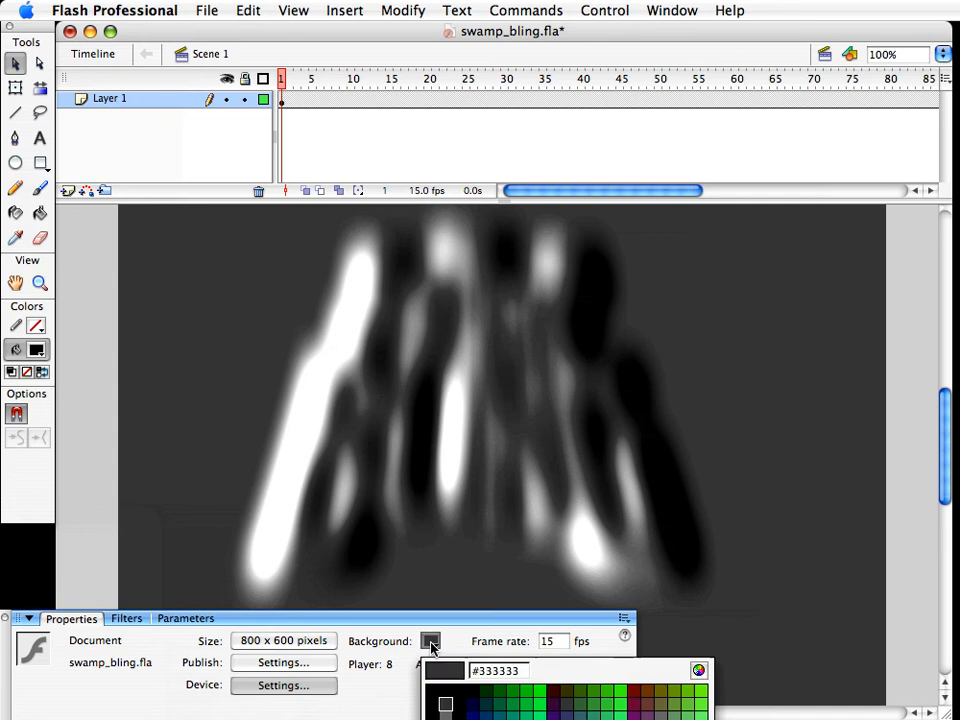
pyautogui.click(452, 714)
pyautogui.click(430, 641)
pyautogui.click(585, 709)
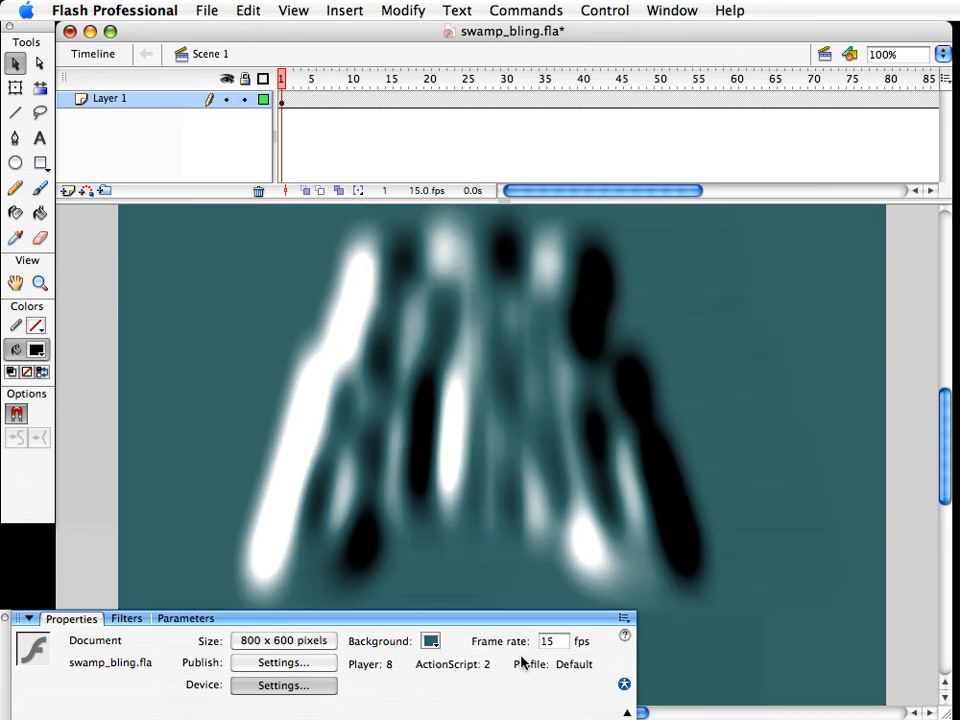
pyautogui.click(430, 641)
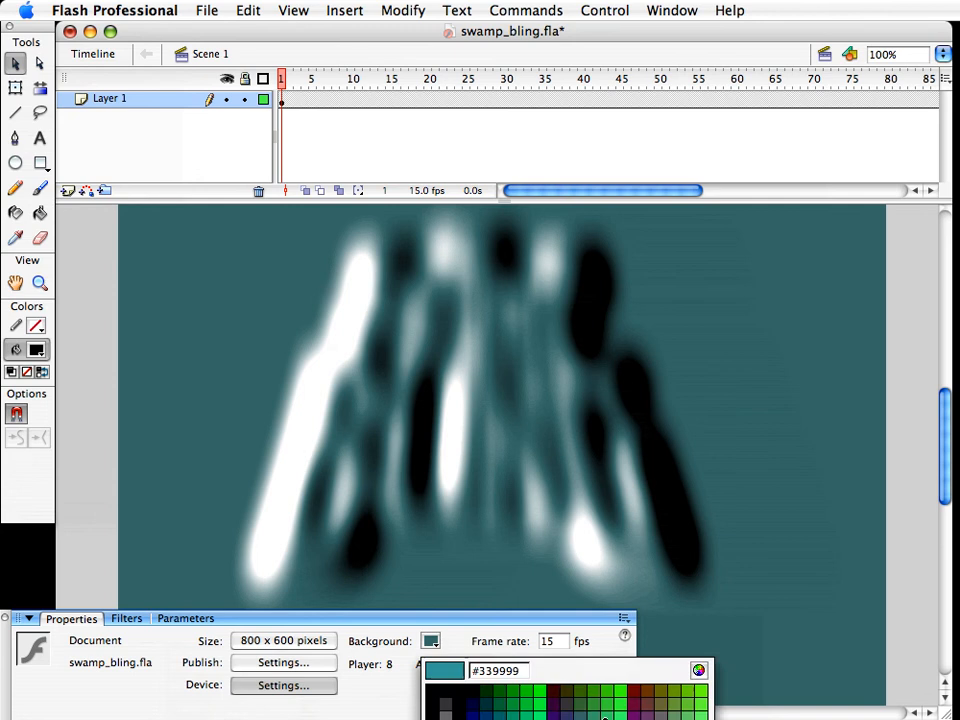
pyautogui.click(596, 712)
pyautogui.click(430, 641)
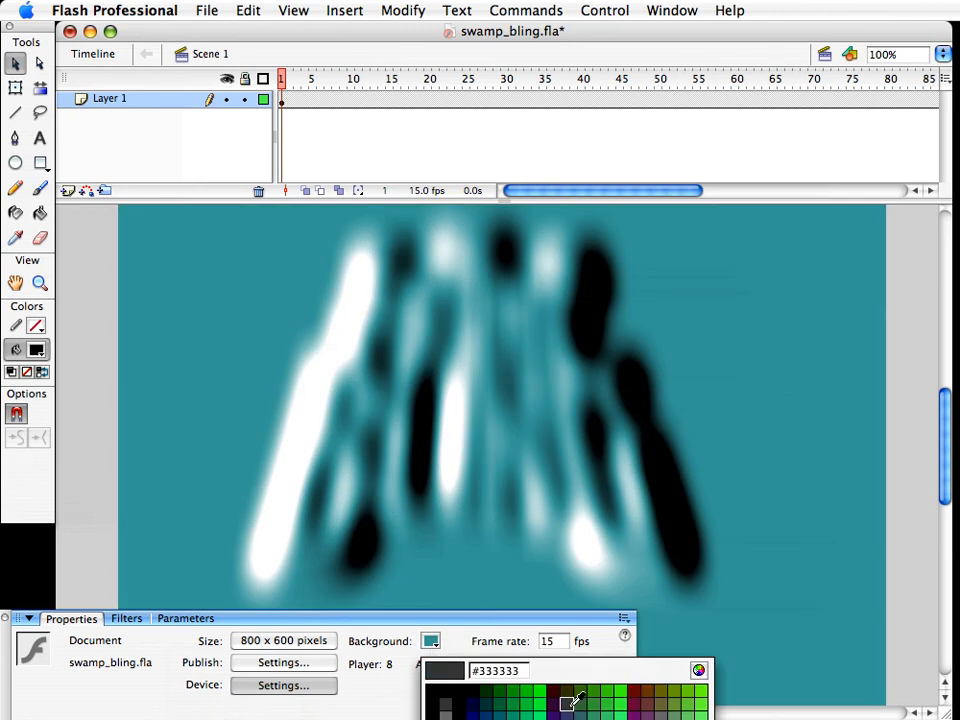
pyautogui.click(664, 704)
# Set the document background to black and shift the clip slightly further to the right
pyautogui.click(430, 641)
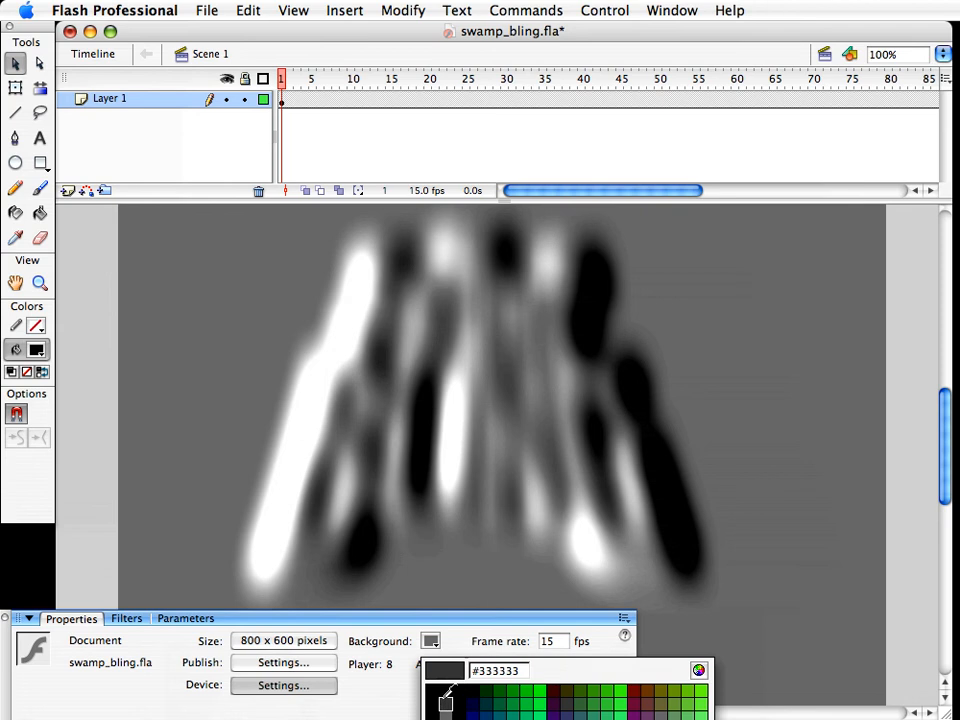
pyautogui.click(438, 690)
pyautogui.moveTo(608, 550); pyautogui.dragTo(624, 551)
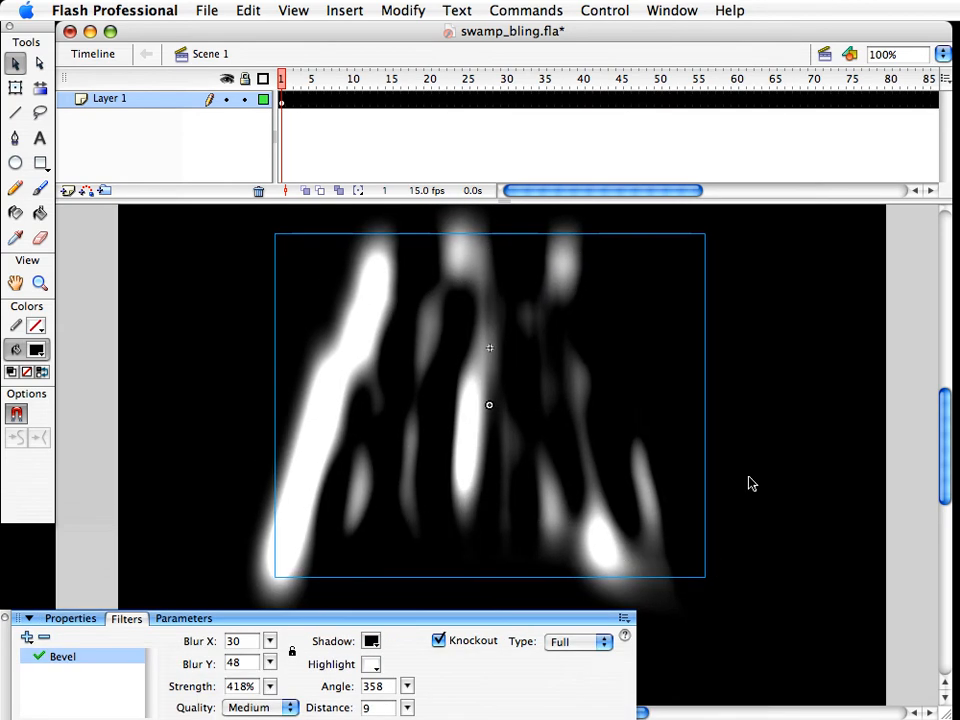
pyautogui.click(748, 482)
# Add a Drop Shadow filter to the clip with both blurs, strength and distance at 0 and an angle of 268
pyautogui.click(516, 348)
pyautogui.click(25, 638)
pyautogui.click(60, 600)
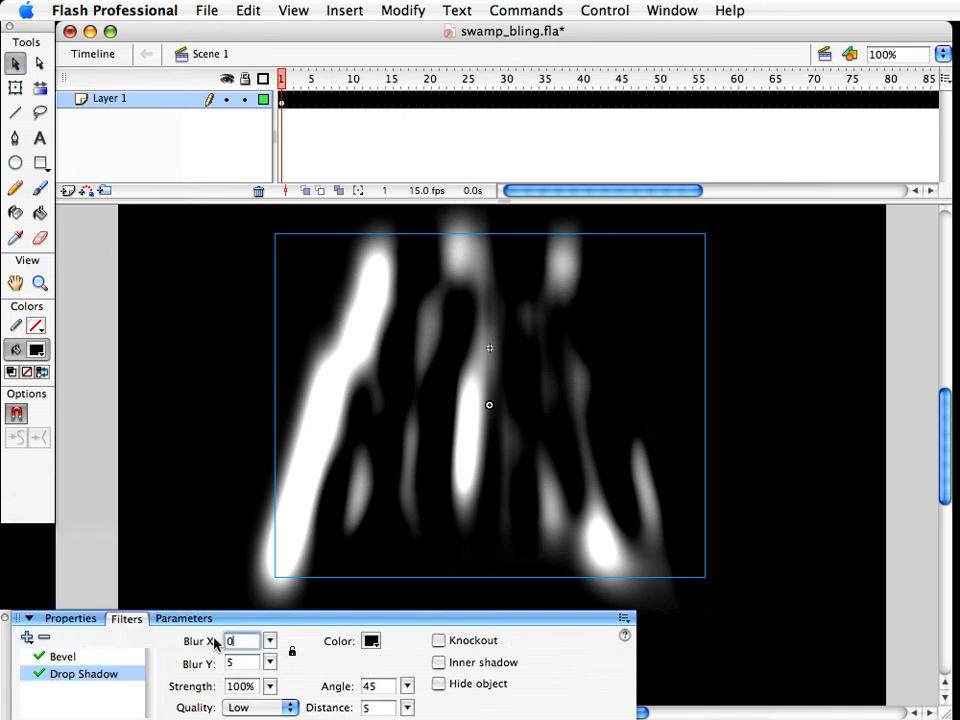
pyautogui.press('Tab')
pyautogui.write('0')
pyautogui.press('Tab')
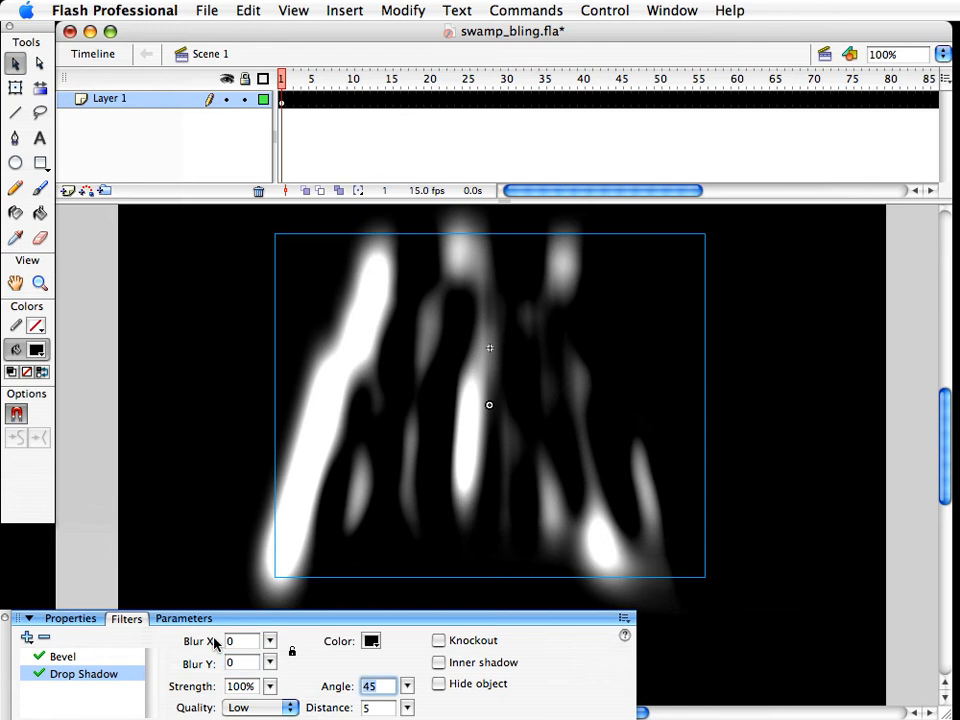
pyautogui.write('268')
pyautogui.press('Tab')
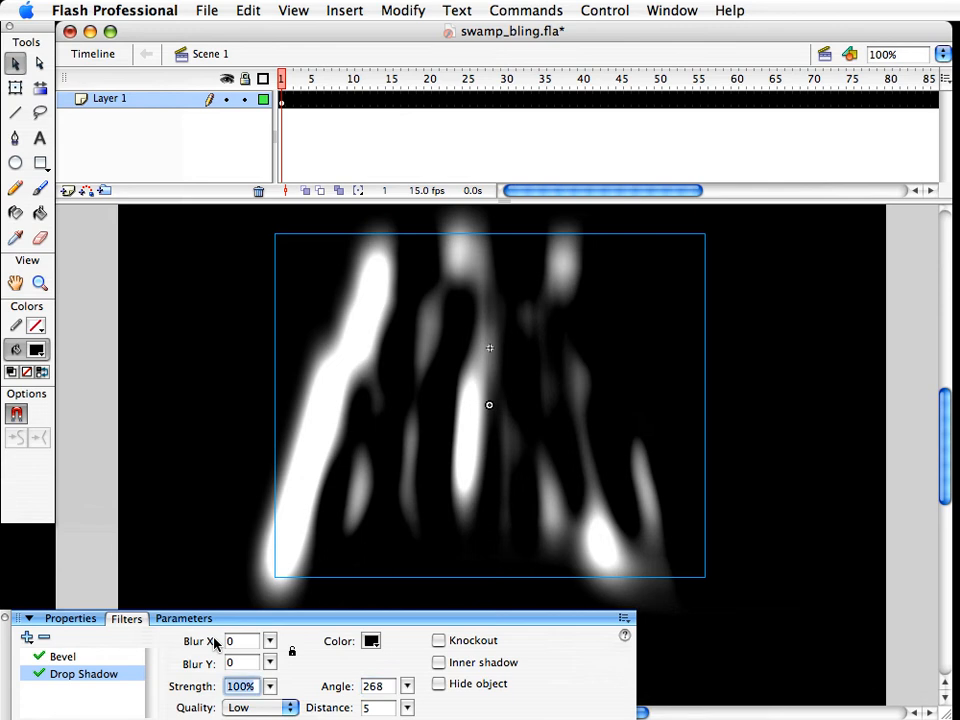
pyautogui.write('0')
pyautogui.press('Tab')
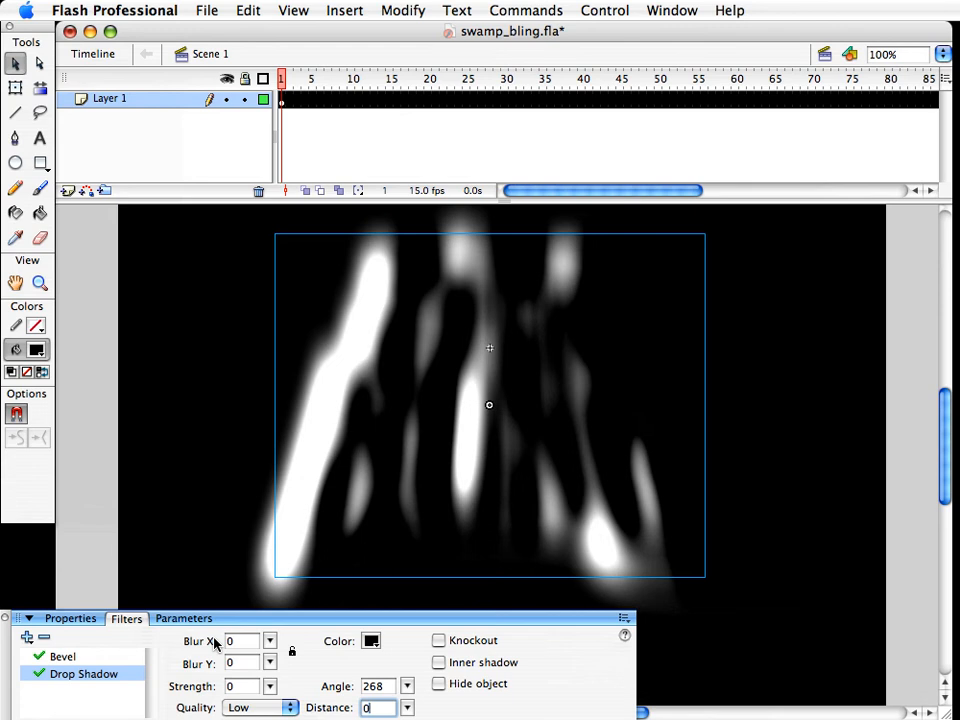
pyautogui.press('Tab')
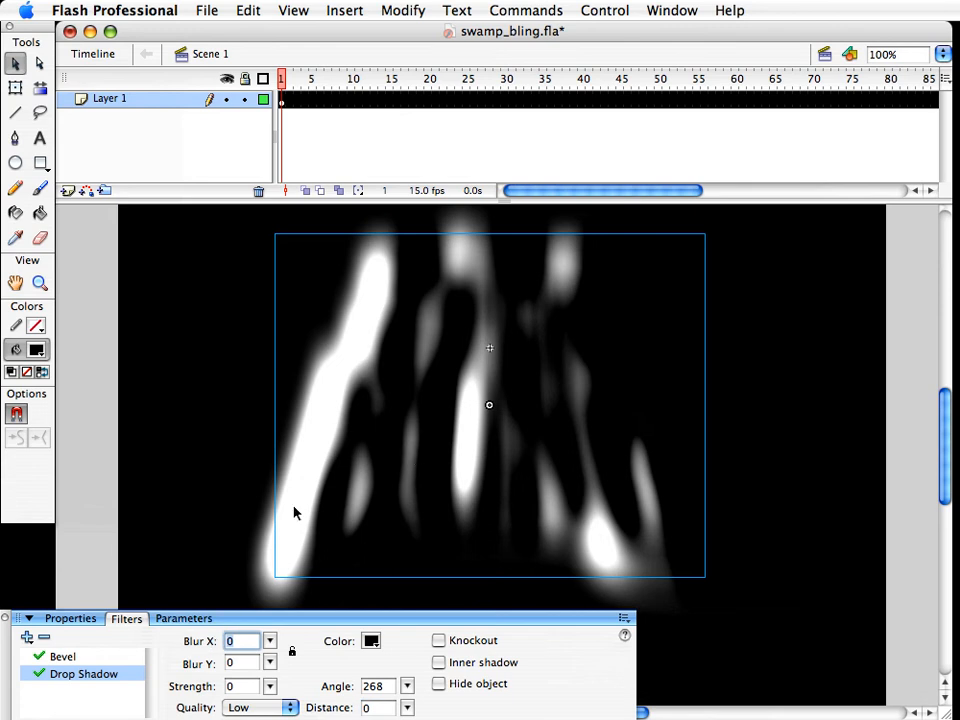
# Add an Adjust Color filter to the clip, temporarily moving the filter settings out of the way of the filter list
pyautogui.click(25, 638)
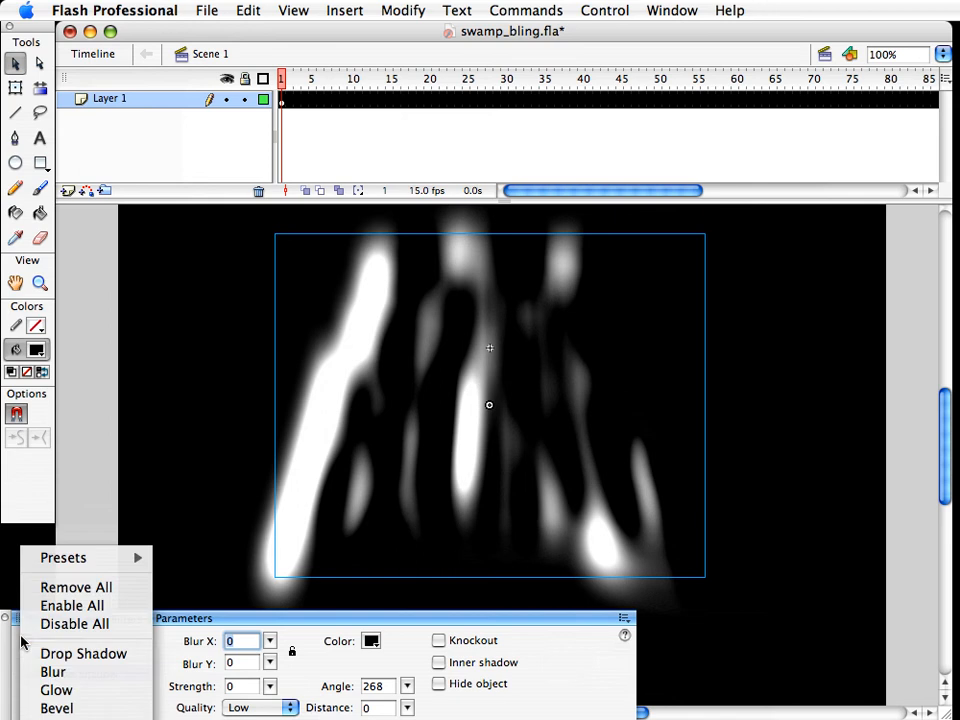
pyautogui.click(9, 642)
pyautogui.moveTo(6, 661); pyautogui.dragTo(6, 513)
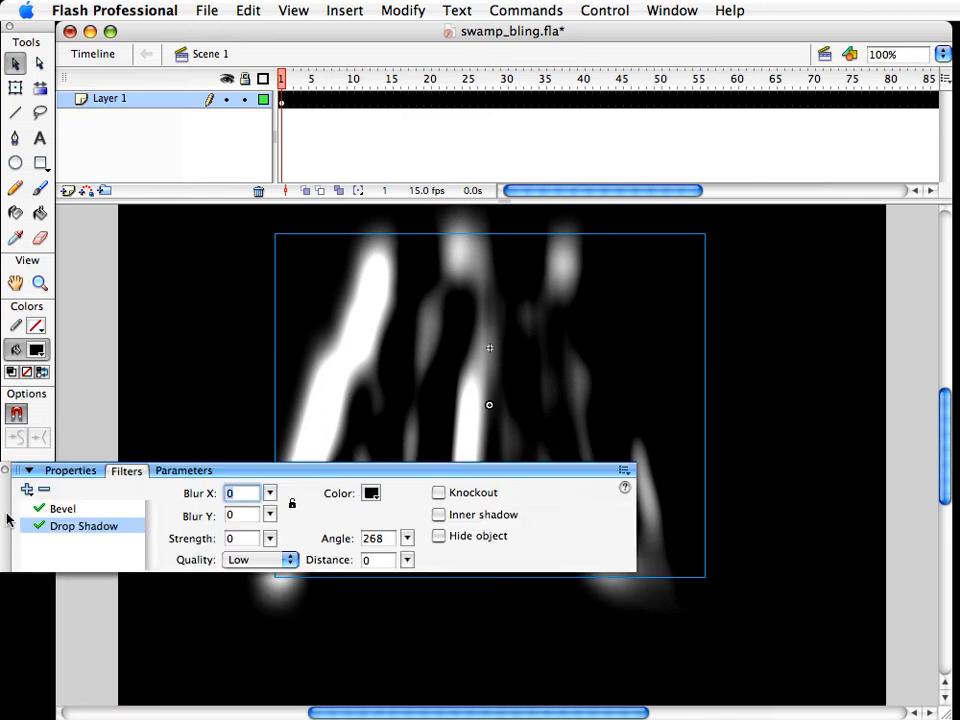
pyautogui.click(28, 490)
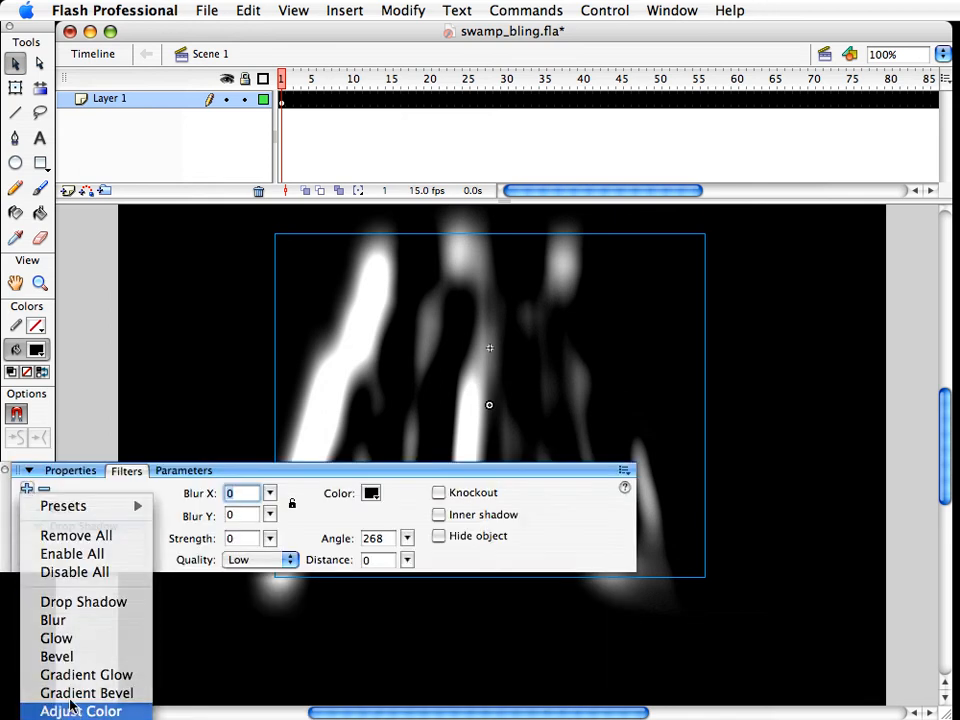
pyautogui.click(101, 710)
pyautogui.moveTo(3, 523); pyautogui.dragTo(3, 671)
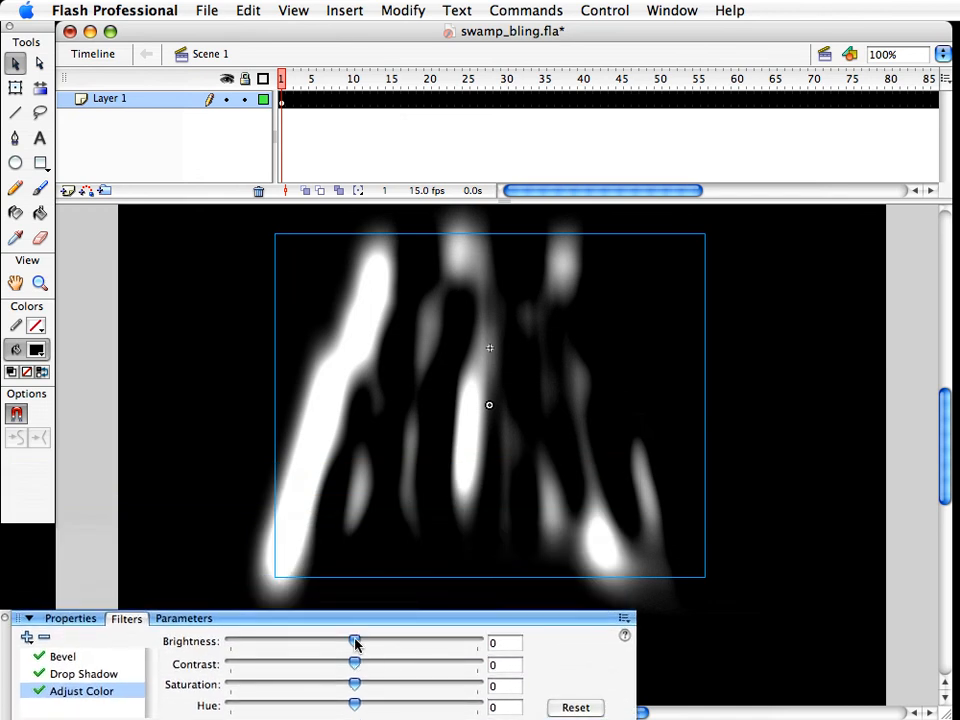
# Raise the Adjust Color brightness to 61, try a higher contrast, and save the file
pyautogui.moveTo(357, 645); pyautogui.dragTo(434, 641)
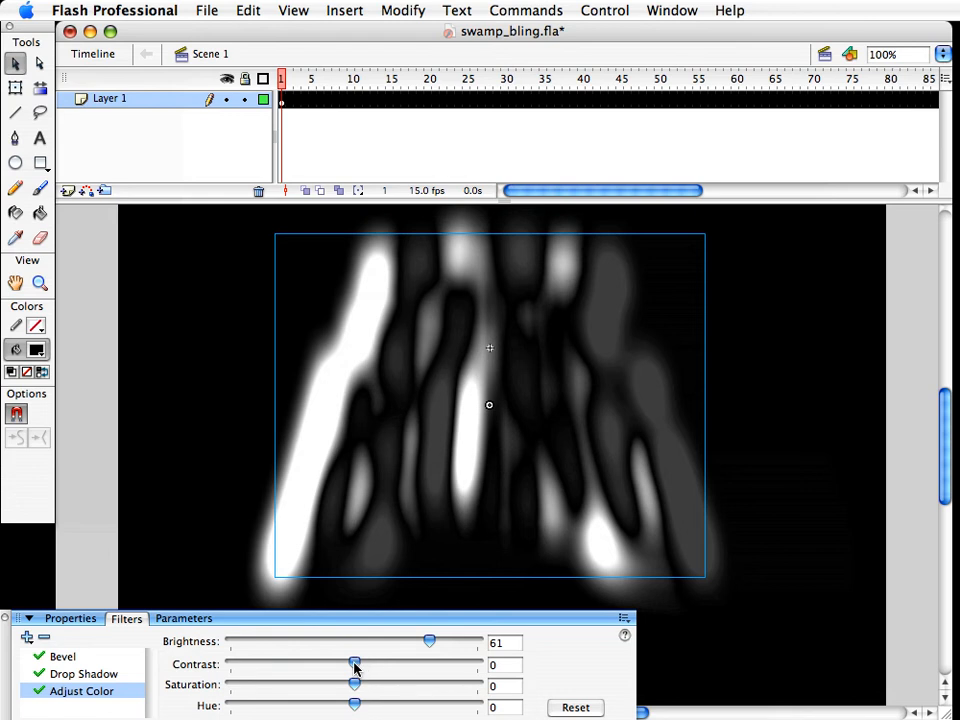
pyautogui.moveTo(353, 670); pyautogui.dragTo(407, 664)
pyautogui.click(808, 394)
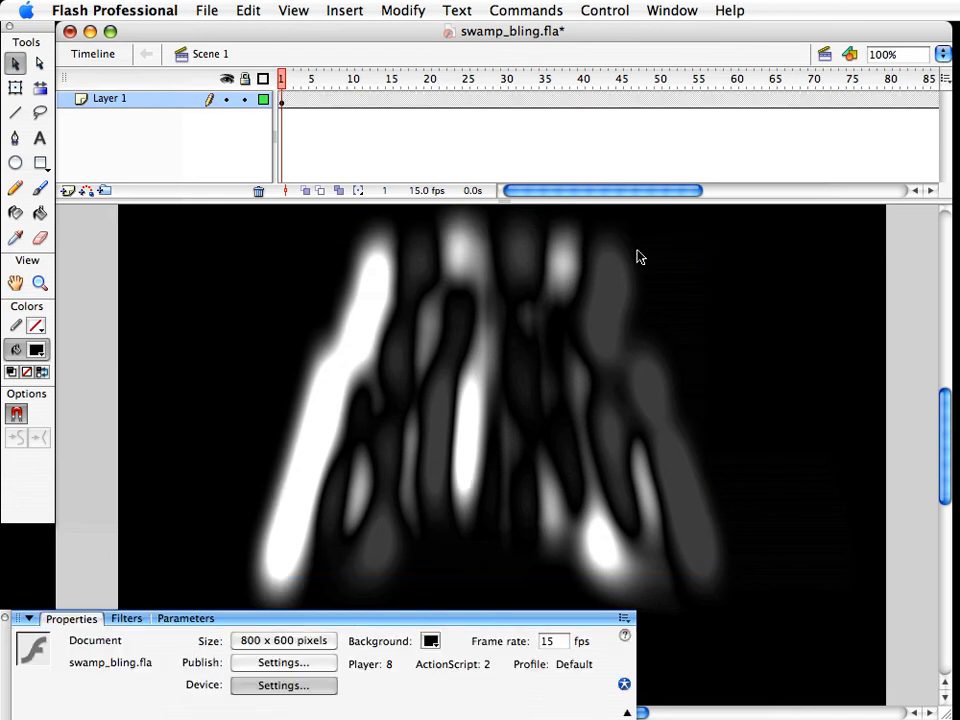
pyautogui.press('super+s')
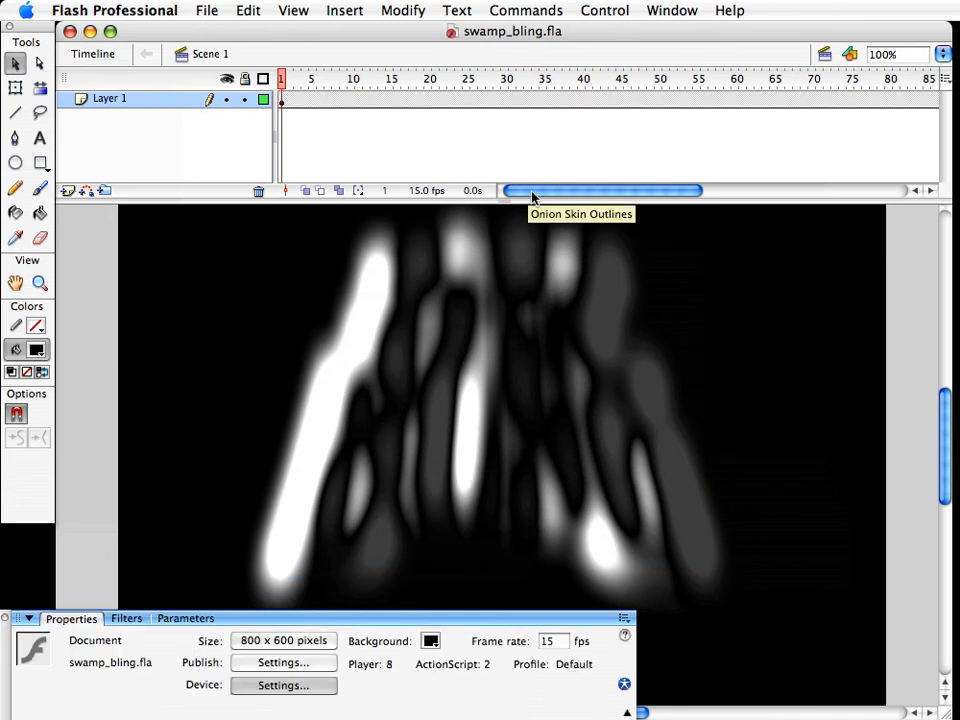
# Create a motion tween on Layer 1 from frame 1 to the keyframe at frame 127
pyautogui.click(304, 100)
pyautogui.press('F6')
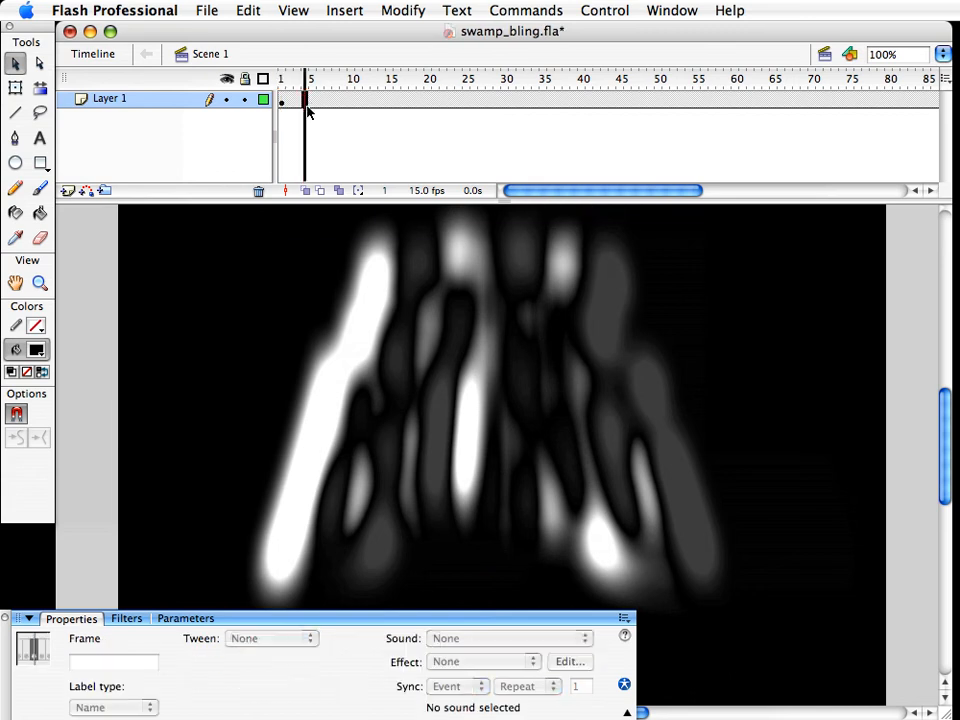
pyautogui.rightClick(308, 100)
pyautogui.click(316, 107)
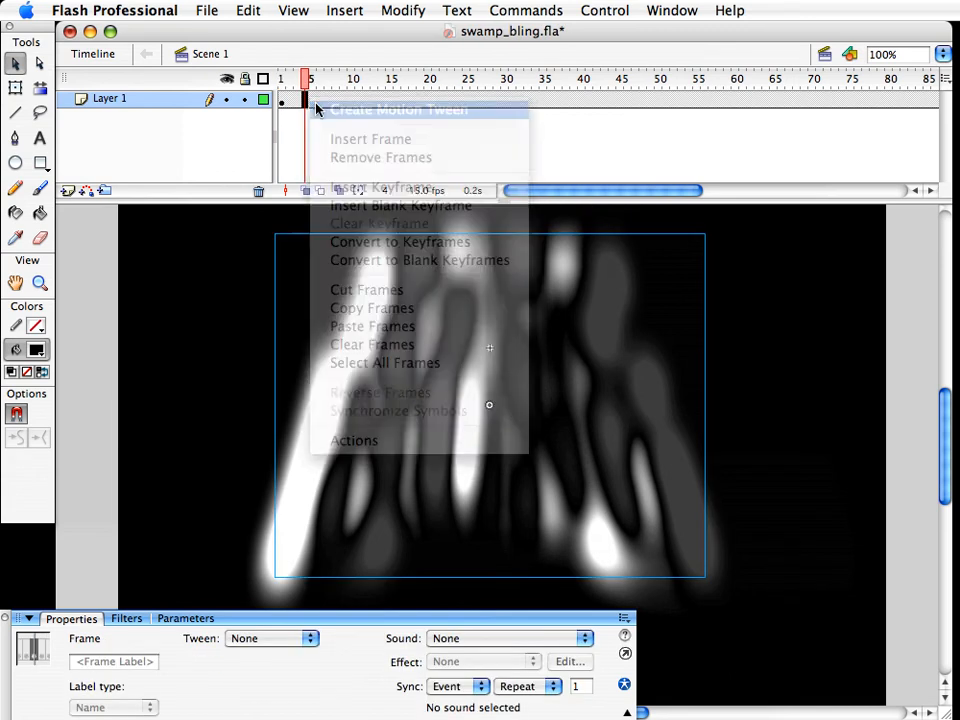
# Scrub the playhead through the tween up to frame 127 to examine how the bevel lighting changes
pyautogui.moveTo(311, 79); pyautogui.dragTo(819, 140)
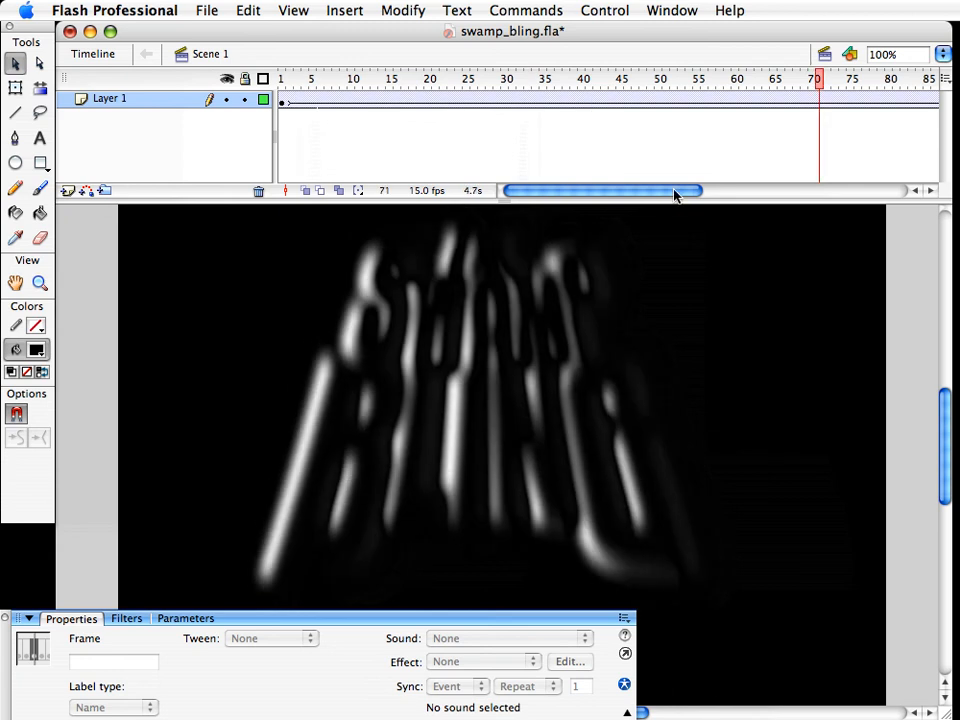
pyautogui.moveTo(613, 190); pyautogui.dragTo(638, 190)
pyautogui.moveTo(386, 104); pyautogui.dragTo(667, 97)
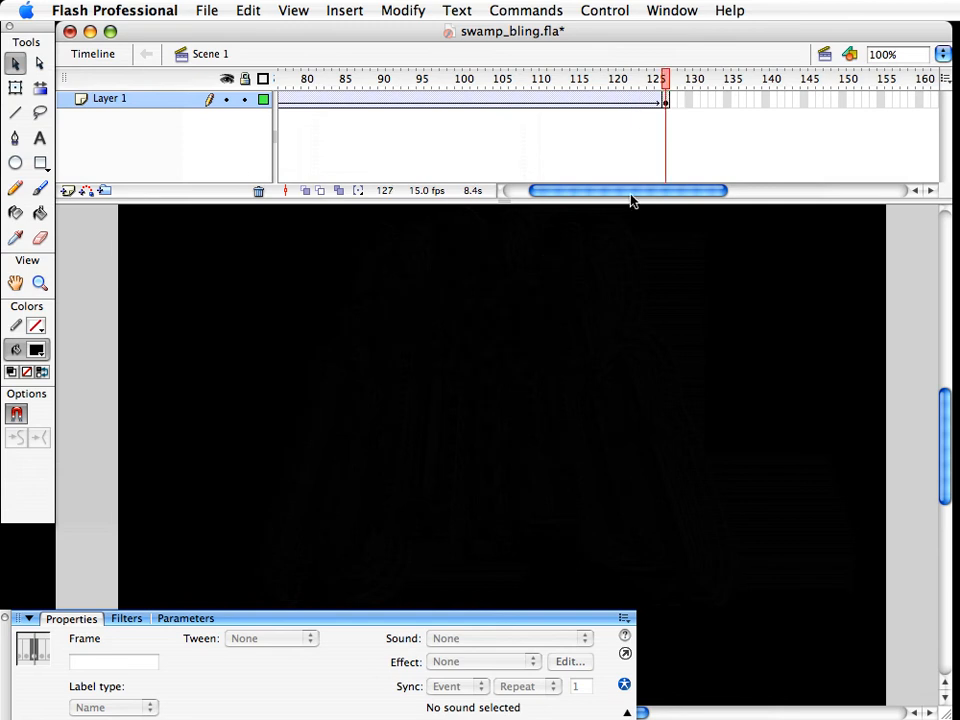
pyautogui.moveTo(630, 192); pyautogui.dragTo(626, 192)
pyautogui.moveTo(715, 86); pyautogui.dragTo(651, 113)
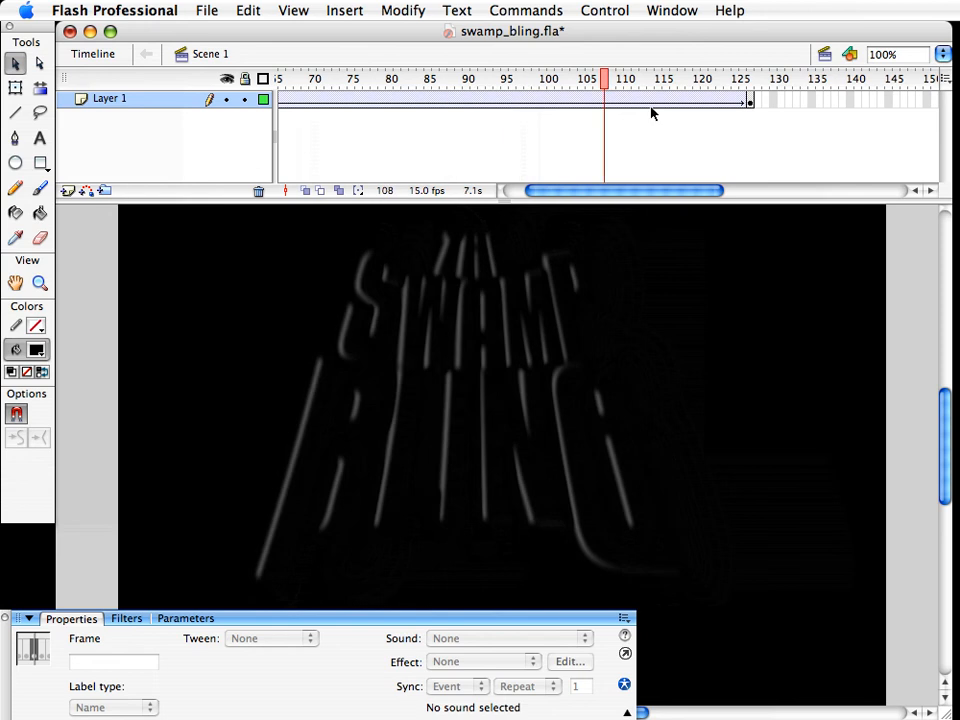
pyautogui.click(752, 86)
# Change the document background to green and select the clip at frame 127 to check its Bevel settings
pyautogui.click(549, 512)
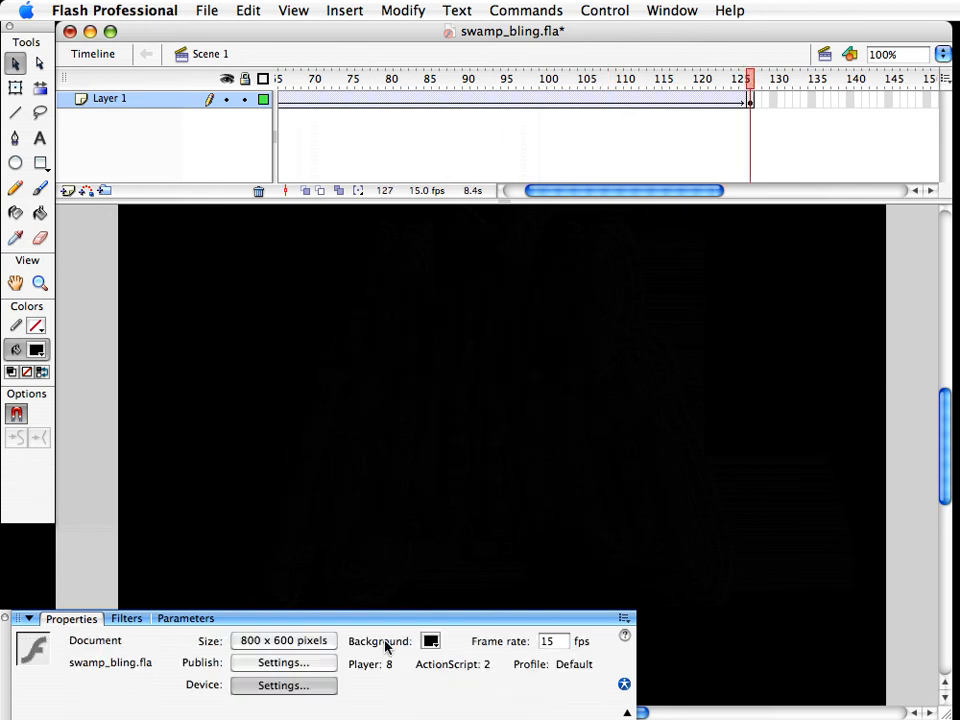
pyautogui.click(430, 641)
pyautogui.click(512, 707)
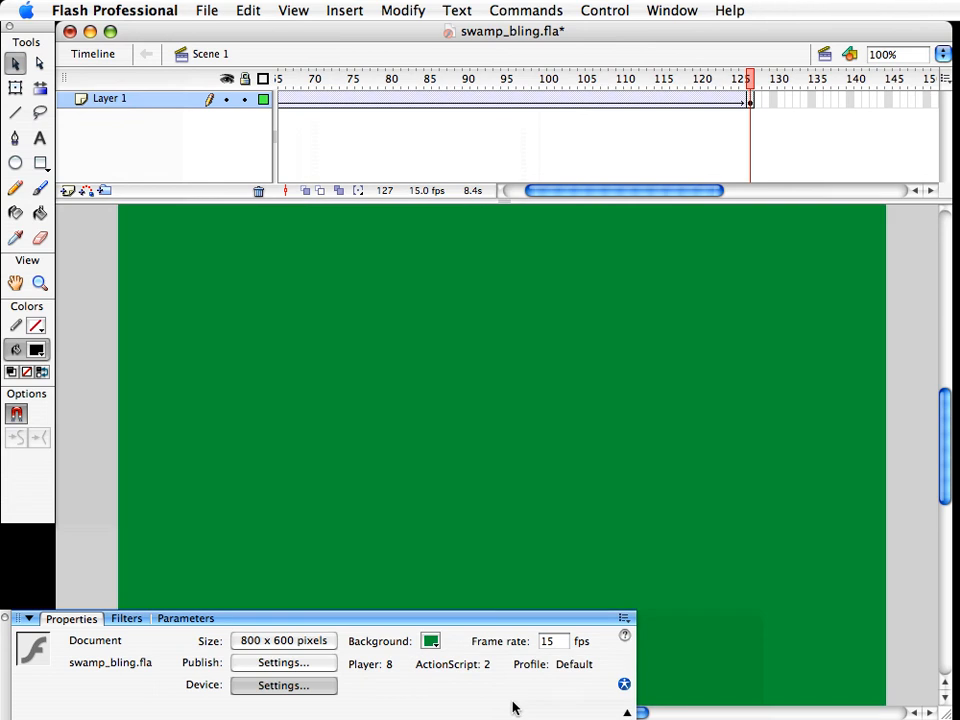
pyautogui.click(476, 456)
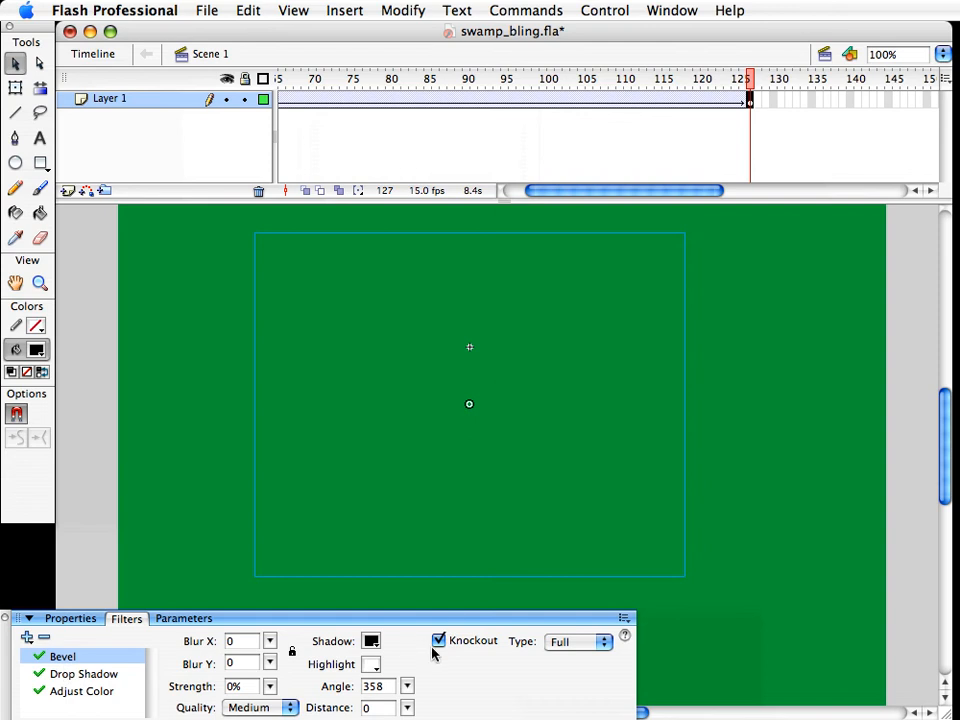
# Scrub back to review the embossed lettering and insert a keyframe at frame 104 of Layer 1
pyautogui.moveTo(746, 78); pyautogui.dragTo(566, 118)
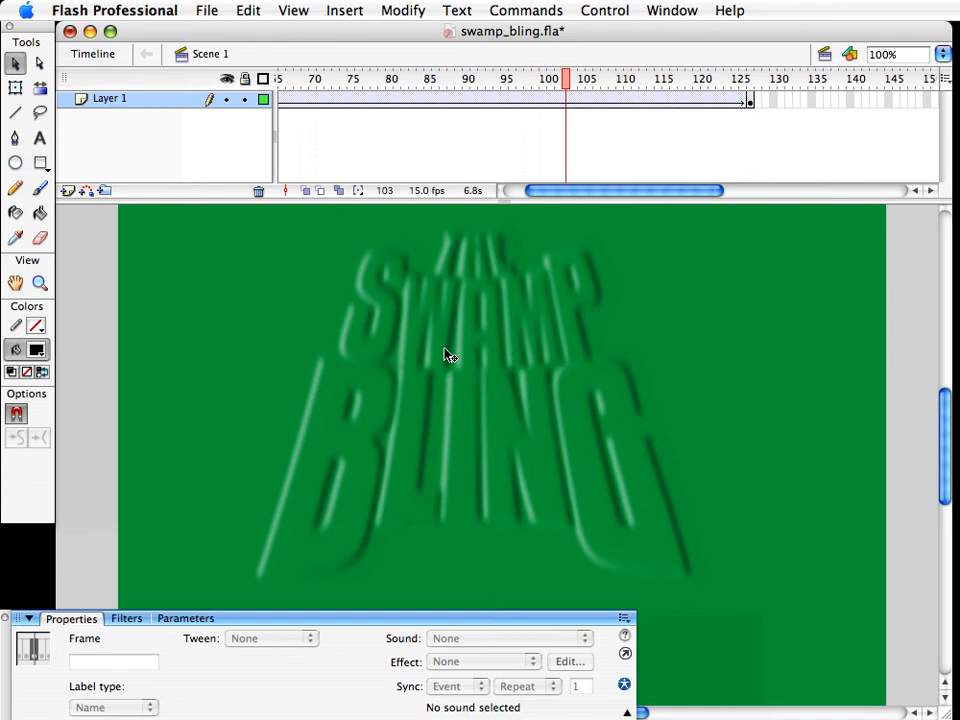
pyautogui.click(449, 355)
pyautogui.moveTo(388, 435); pyautogui.dragTo(590, 428)
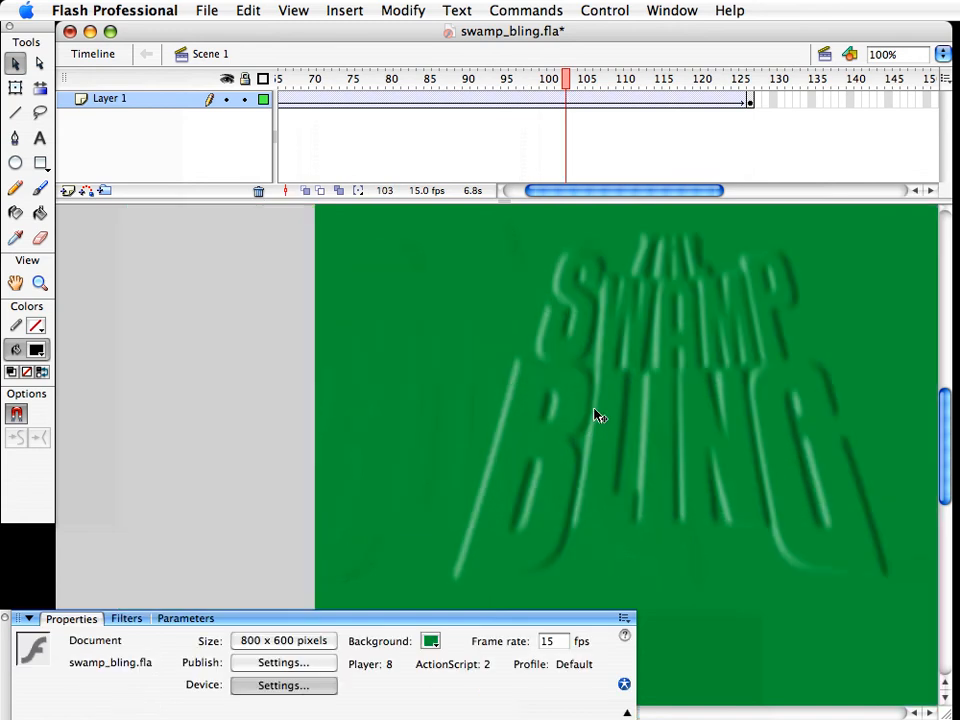
pyautogui.click(572, 104)
pyautogui.press('F6')
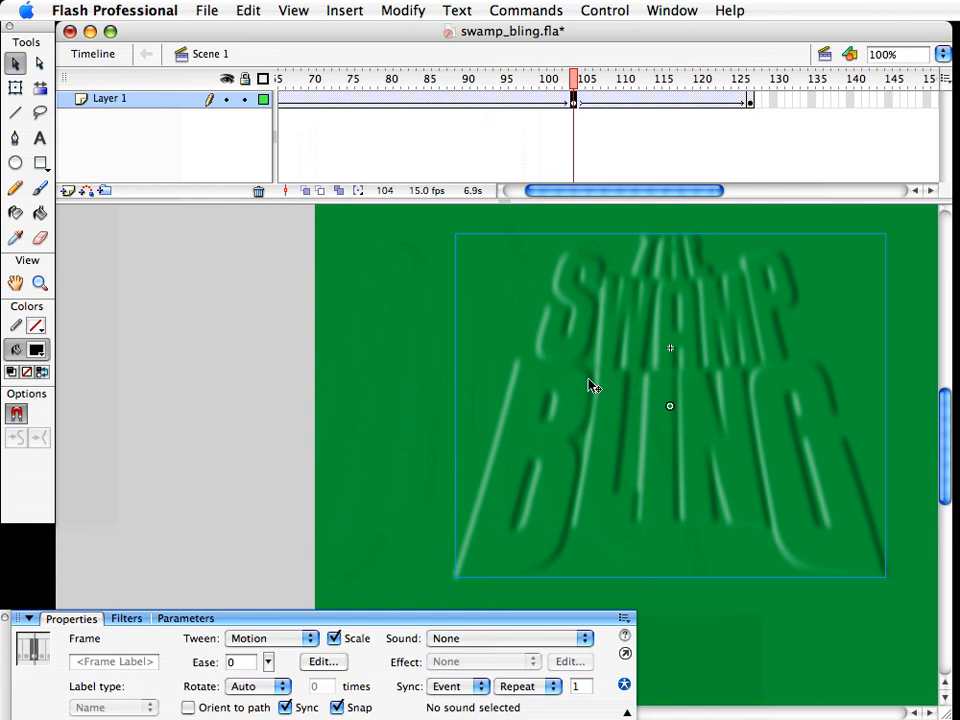
# Try repositioning the lettering at frame 104, and undo back to before the keyframe there was inserted
pyautogui.moveTo(592, 377); pyautogui.dragTo(289, 390)
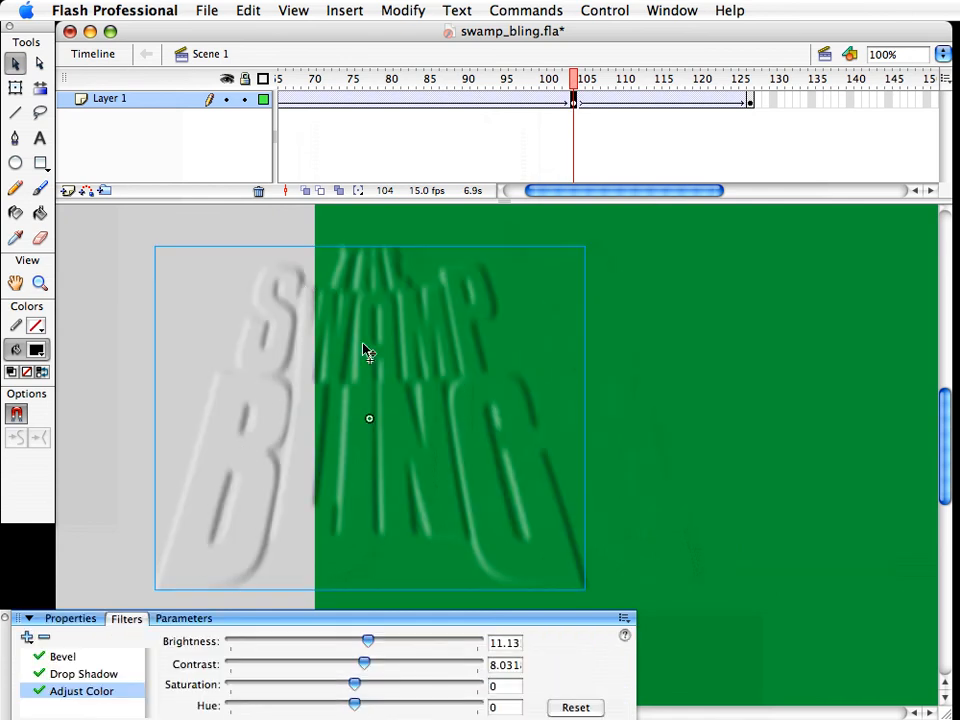
pyautogui.hotkey('ctrl', 'z')
pyautogui.hotkey('ctrl', 'z')
pyautogui.hotkey('ctrl', 'z')
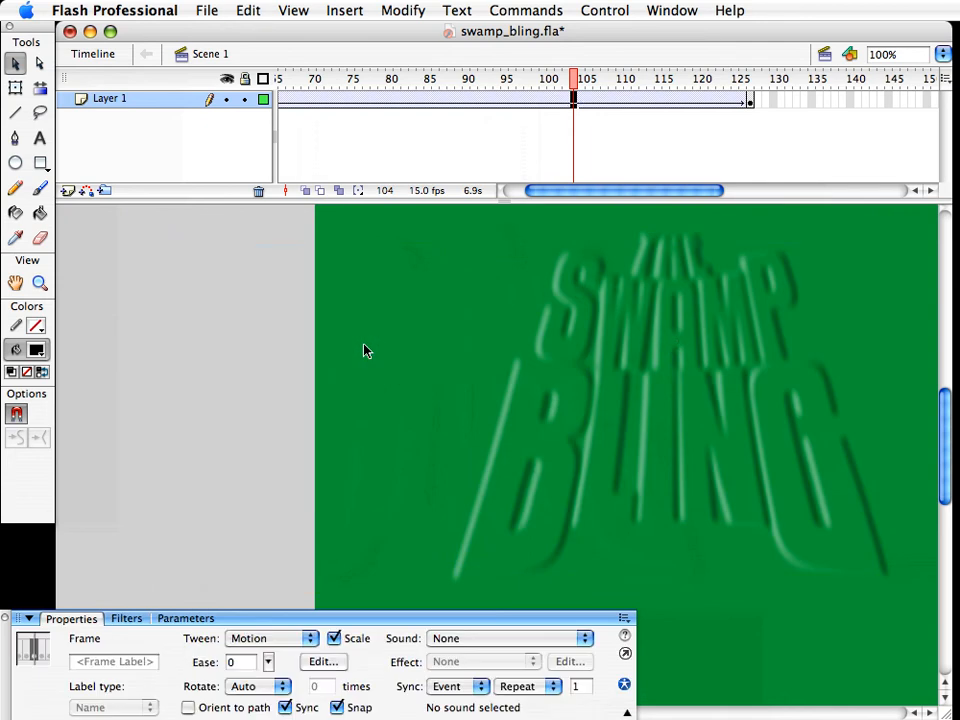
# Go to frame 127 and change the document background color to black
pyautogui.moveTo(569, 265); pyautogui.dragTo(455, 268)
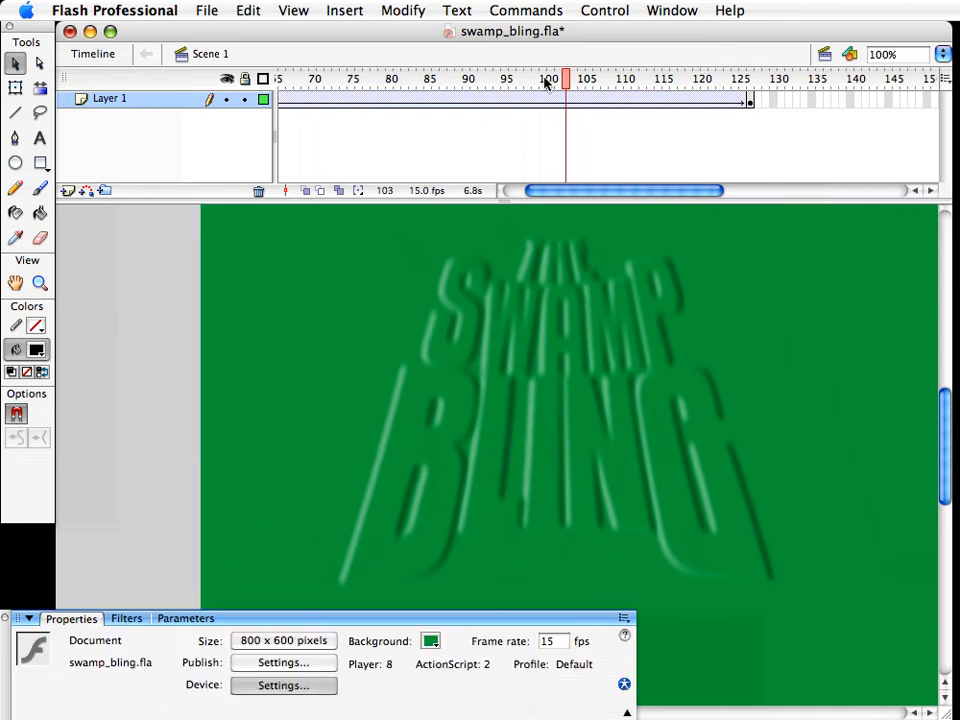
pyautogui.moveTo(566, 79); pyautogui.dragTo(765, 94)
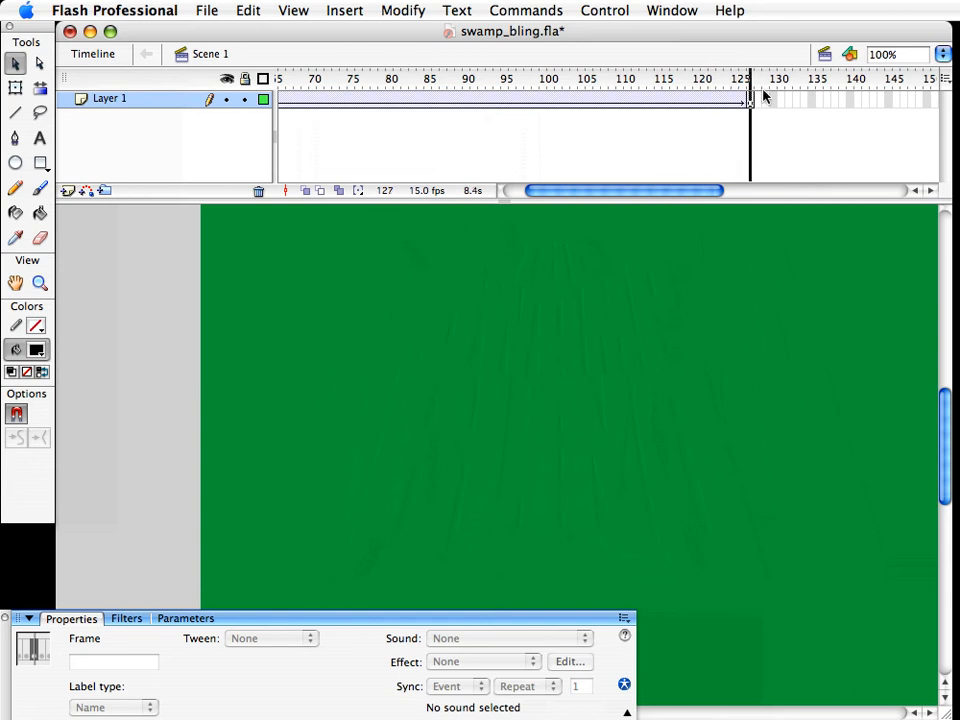
pyautogui.click(864, 649)
pyautogui.click(432, 642)
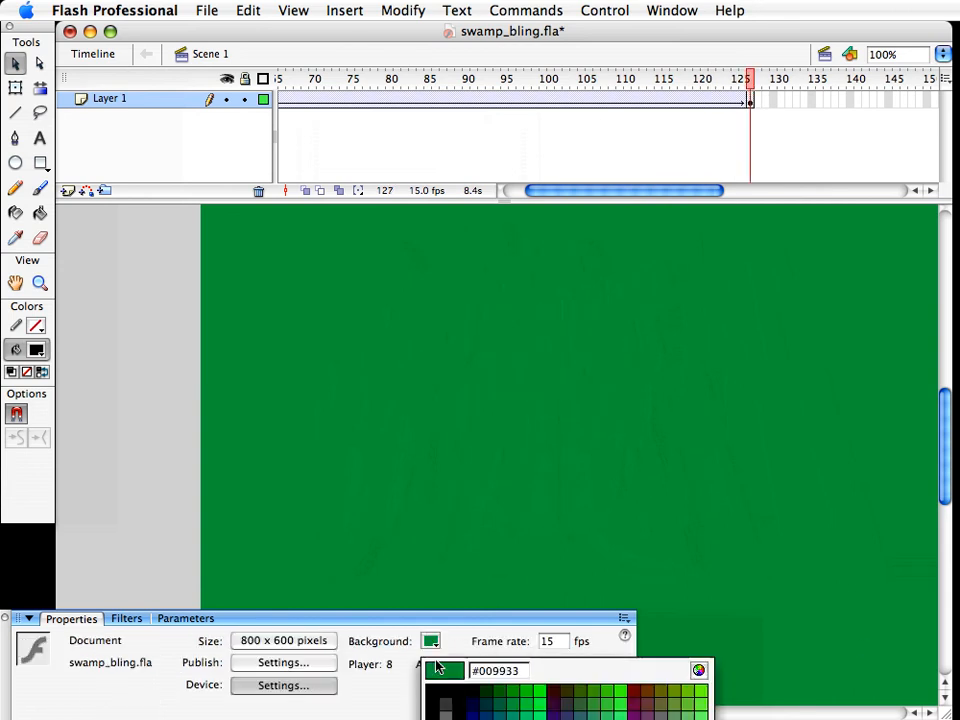
pyautogui.click(444, 689)
# Move Layer 1's end keyframe from frame 127 to frame 132
pyautogui.moveTo(586, 202); pyautogui.dragTo(597, 201)
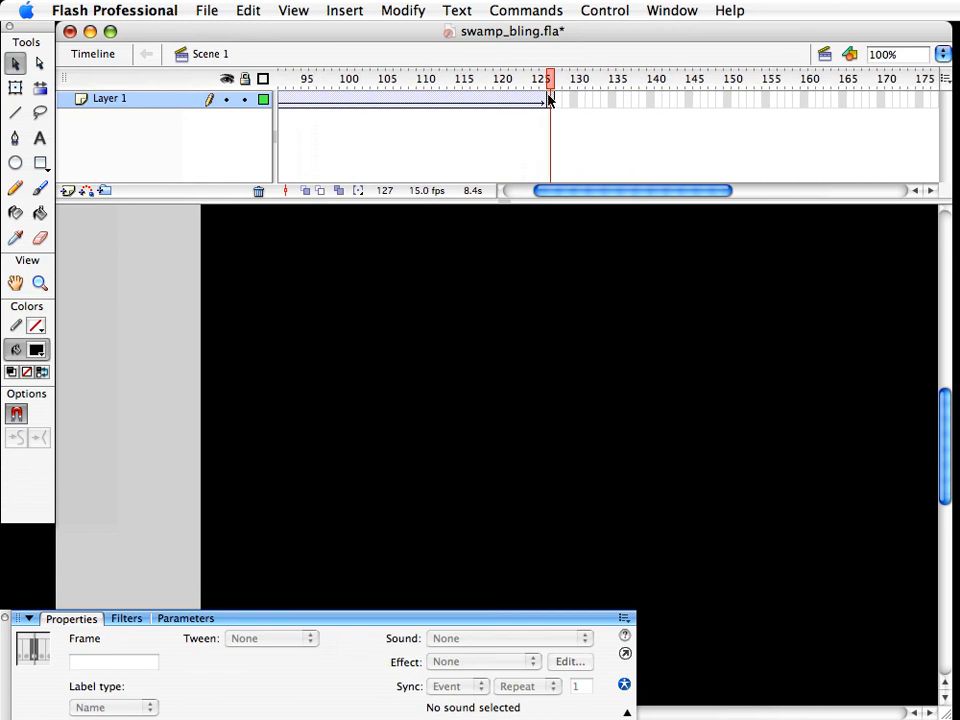
pyautogui.click(549, 102)
pyautogui.moveTo(549, 102); pyautogui.dragTo(589, 100)
pyautogui.moveTo(542, 190); pyautogui.dragTo(531, 190)
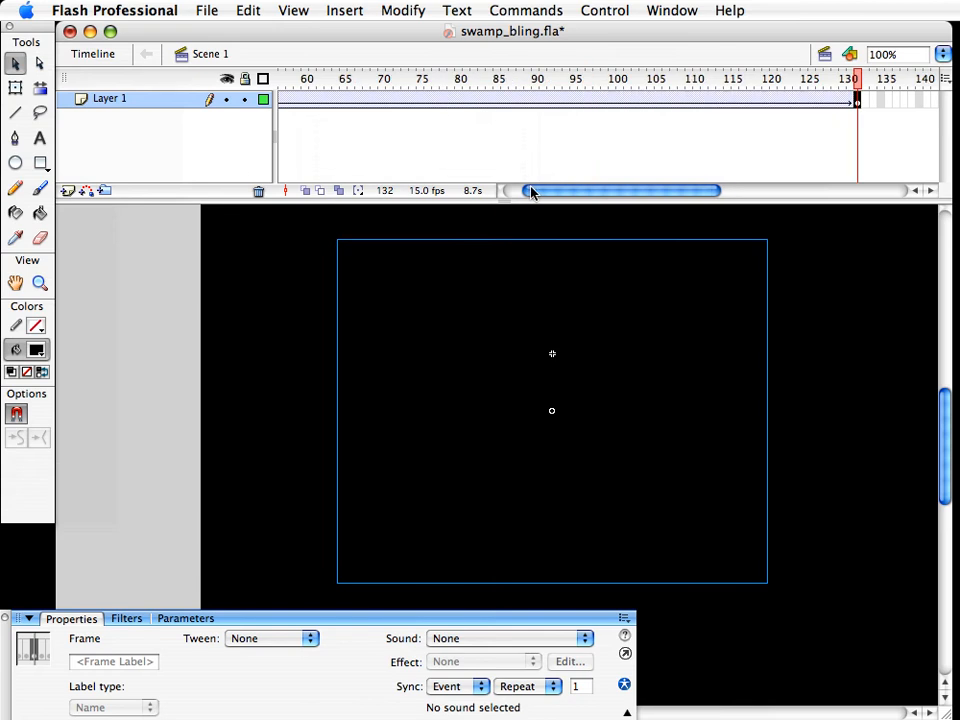
# Insert a keyframe at frame 77 of Layer 1 and select the lettering there
pyautogui.click(435, 102)
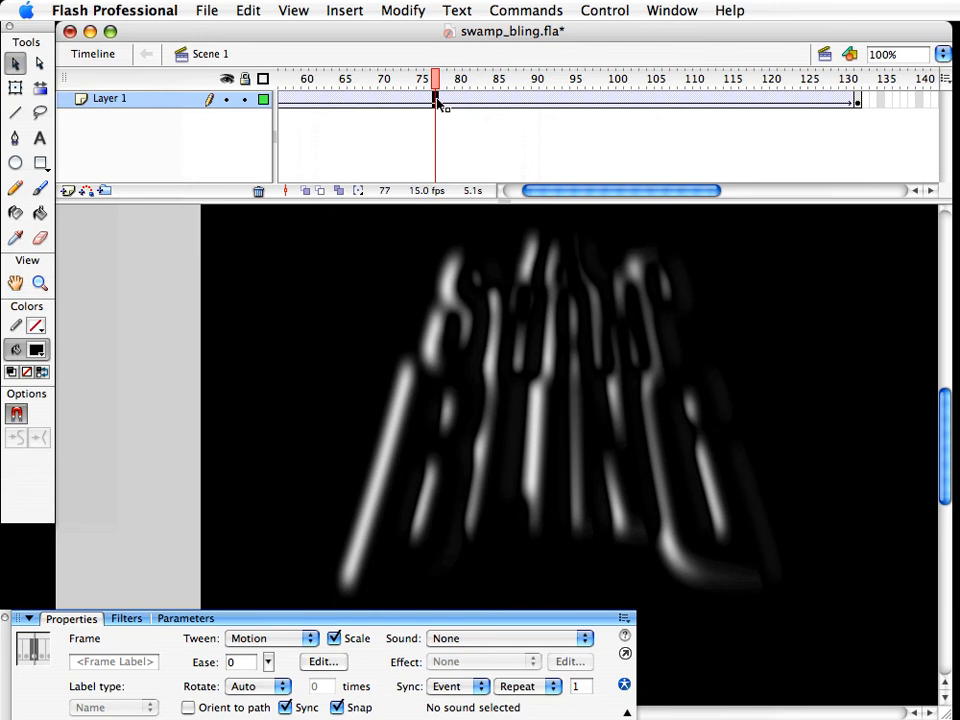
pyautogui.press('F6')
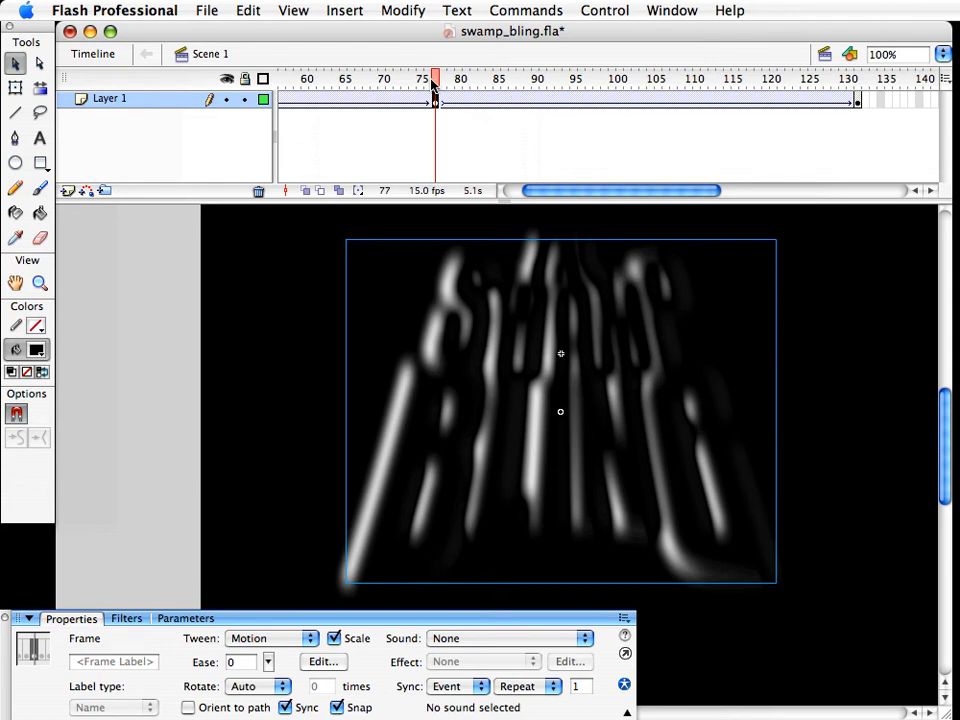
pyautogui.moveTo(433, 85)
pyautogui.mouseDown()
pyautogui.moveTo(574, 66)
pyautogui.moveTo(436, 72)
pyautogui.mouseUp()
pyautogui.click(438, 370)
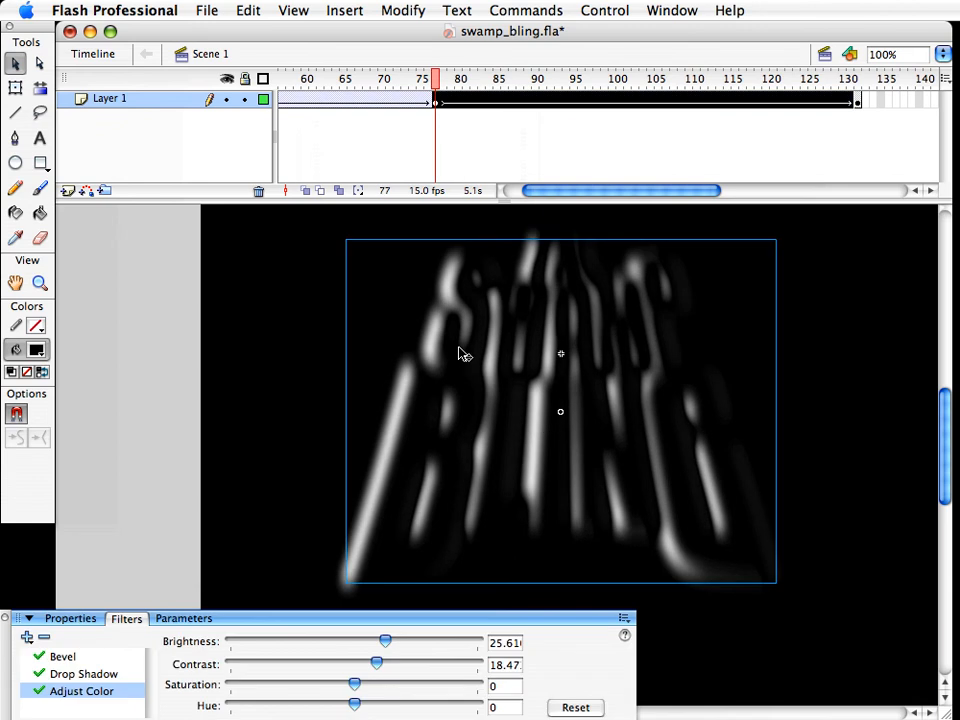
# At frame 132, set the lettering's Bevel shadow to light gray and its highlight to a darker gray
pyautogui.moveTo(555, 199); pyautogui.dragTo(561, 197)
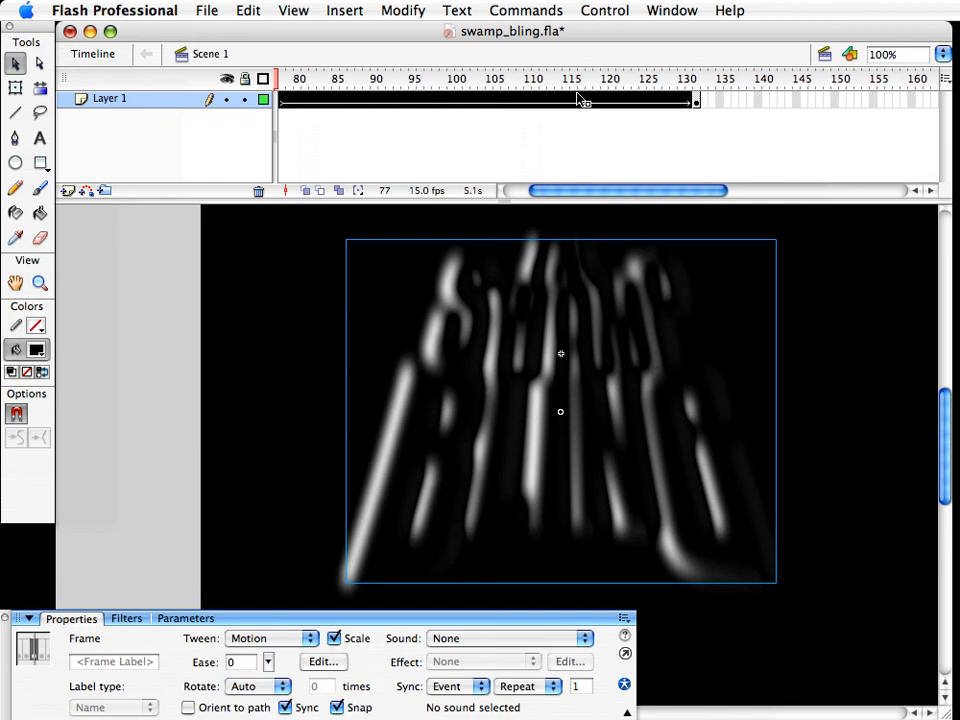
pyautogui.moveTo(579, 99); pyautogui.dragTo(696, 77)
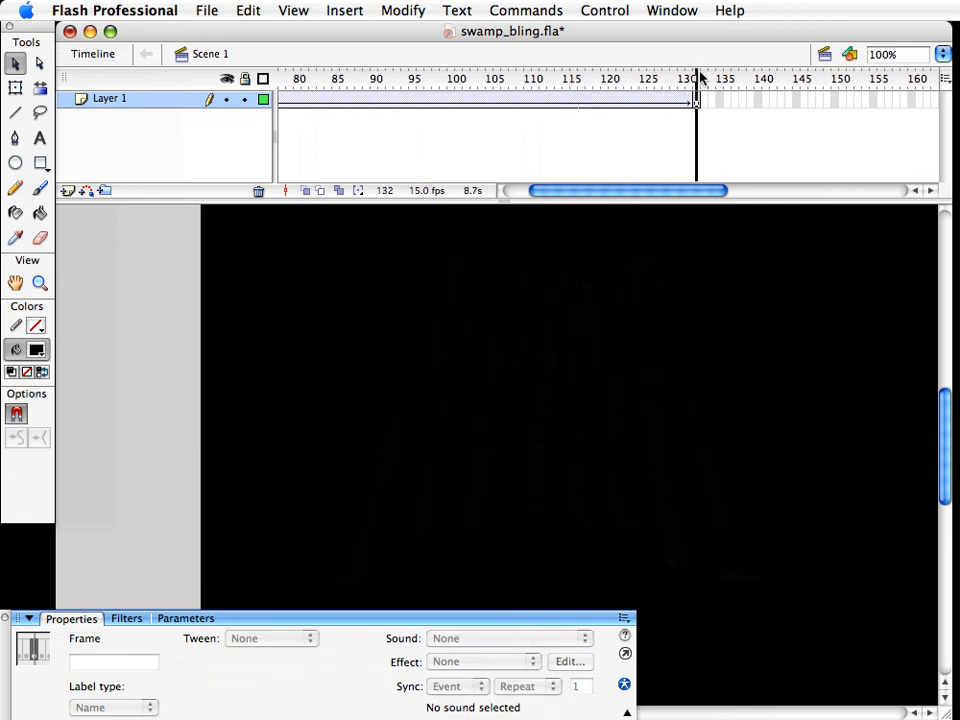
pyautogui.click(531, 323)
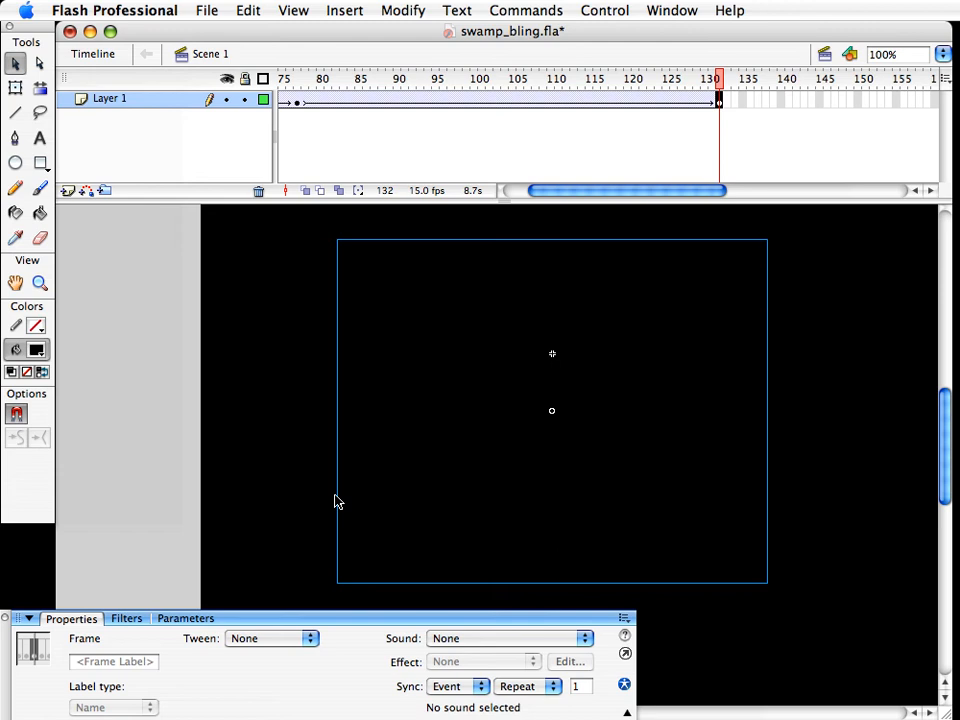
pyautogui.click(373, 501)
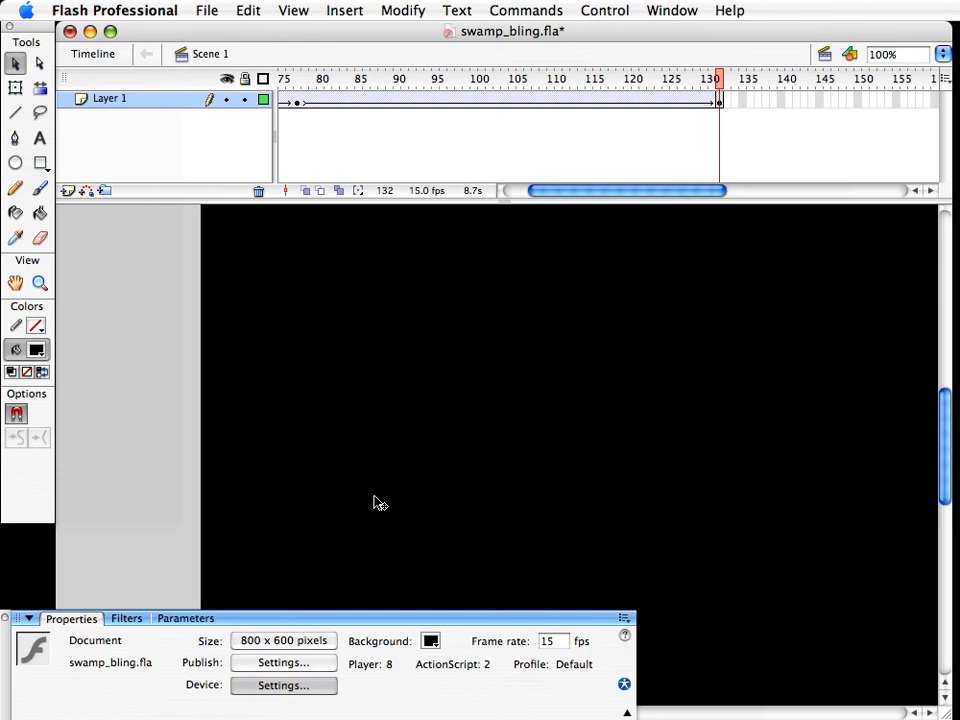
pyautogui.click(412, 505)
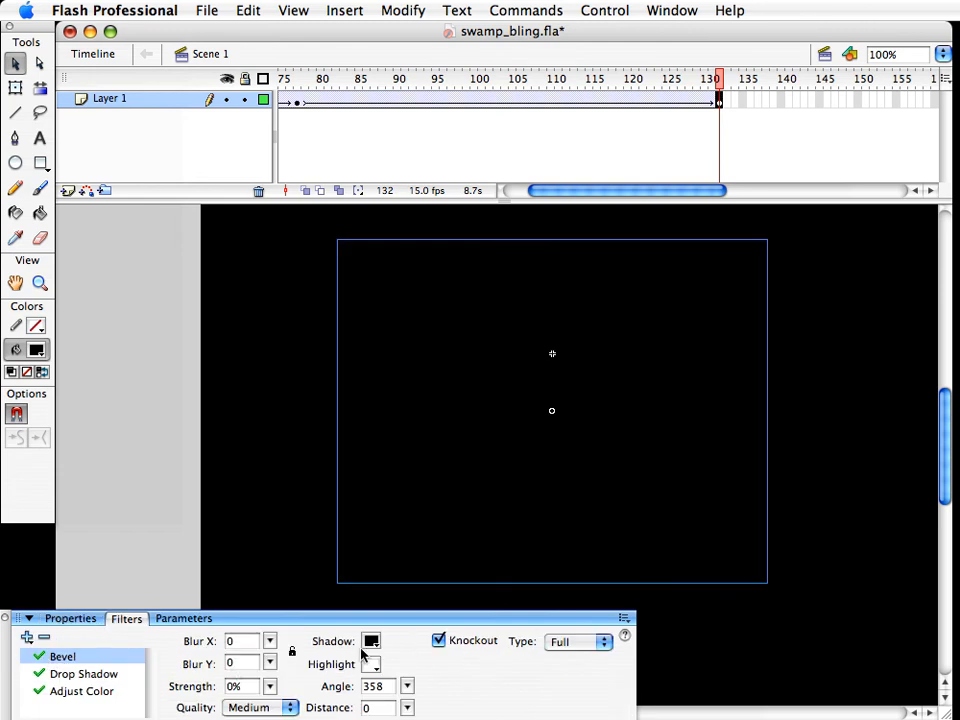
pyautogui.click(369, 643)
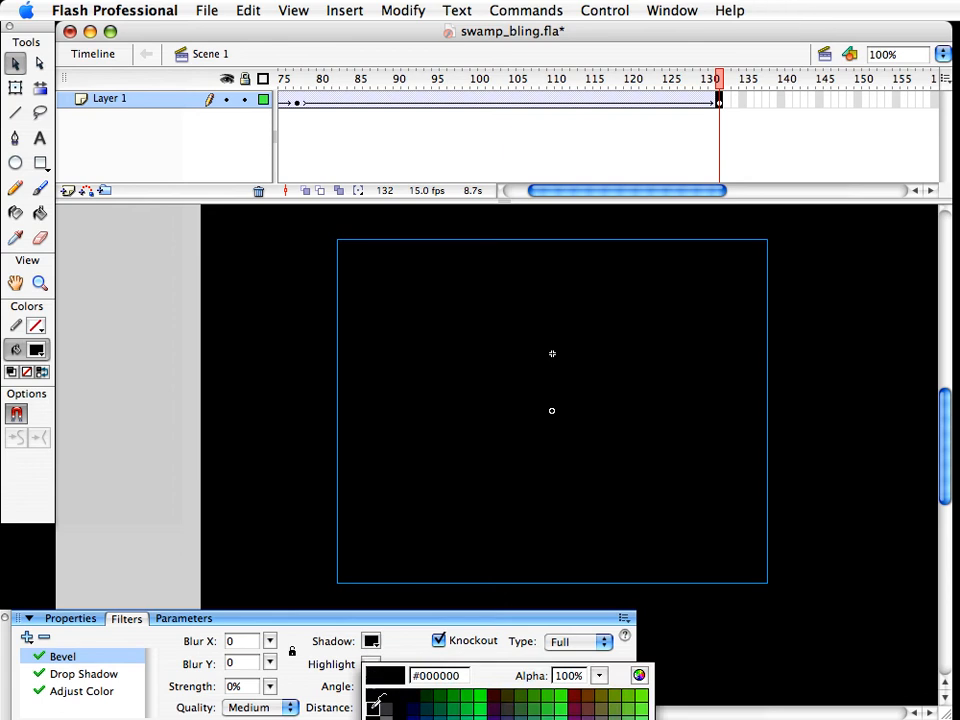
pyautogui.click(372, 703)
pyautogui.click(371, 664)
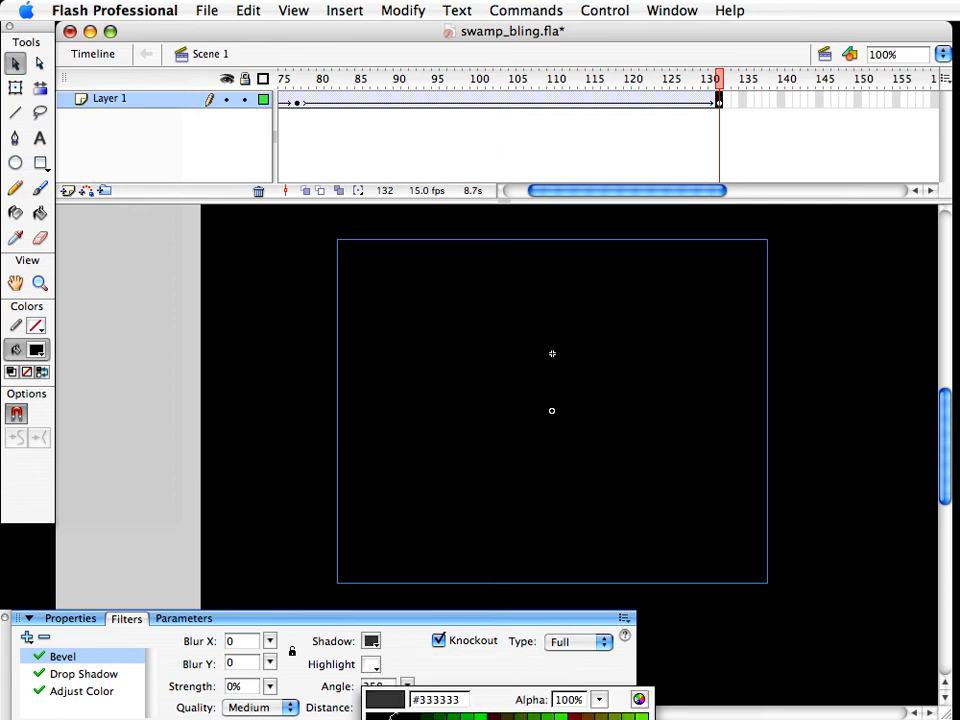
pyautogui.click(372, 706)
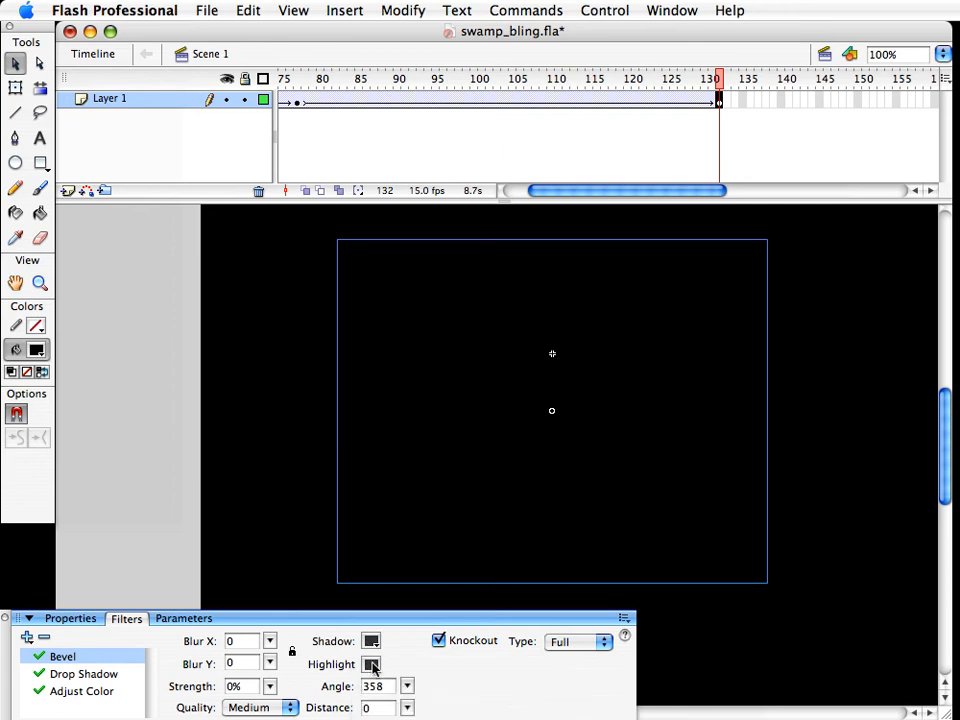
pyautogui.click(372, 666)
pyautogui.click(376, 708)
pyautogui.click(369, 641)
pyautogui.click(386, 709)
# Set the frame 132 Bevel to Blur X 2, Blur Y 2, strength 100% and distance 2
pyautogui.click(244, 643)
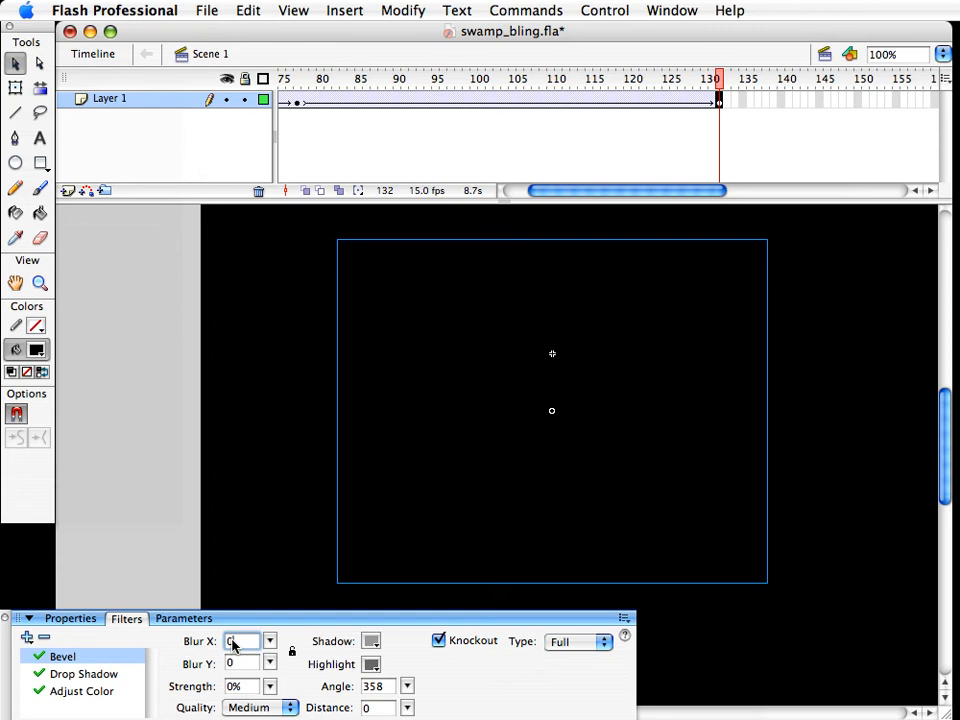
pyautogui.write('2')
pyautogui.press('Tab')
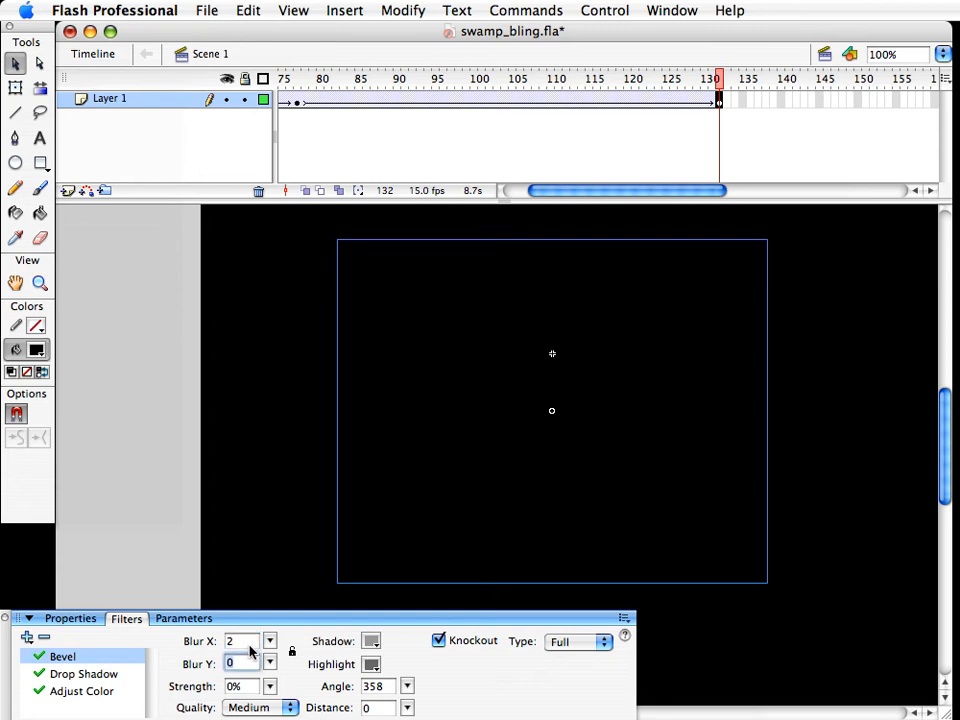
pyautogui.write('2')
pyautogui.press('Tab')
pyautogui.moveTo(250, 687); pyautogui.dragTo(202, 685)
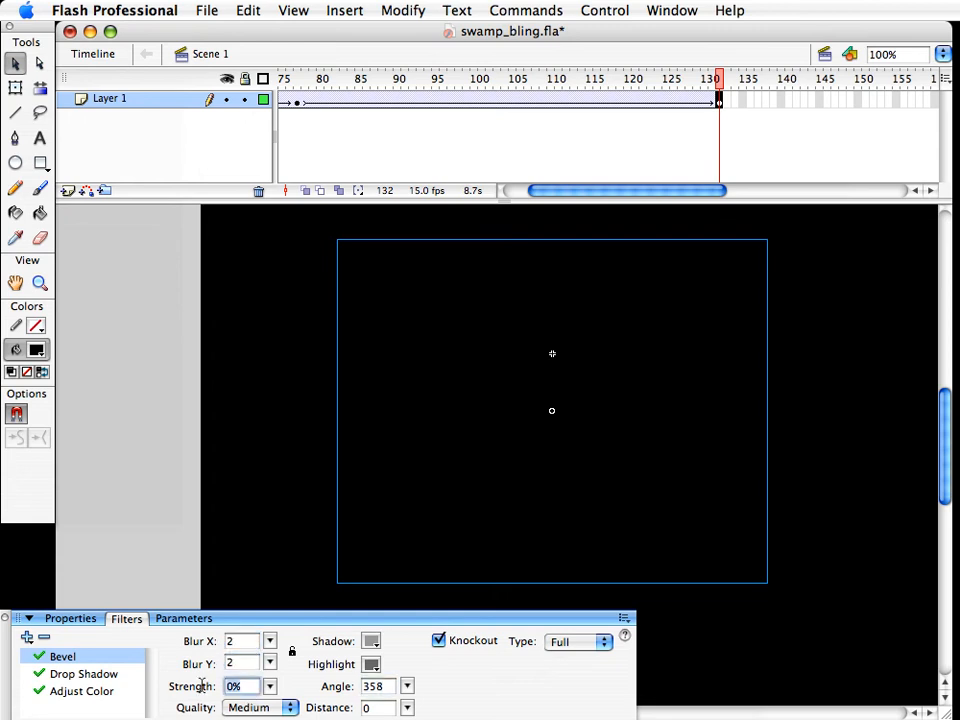
pyautogui.write('100')
pyautogui.press('Tab')
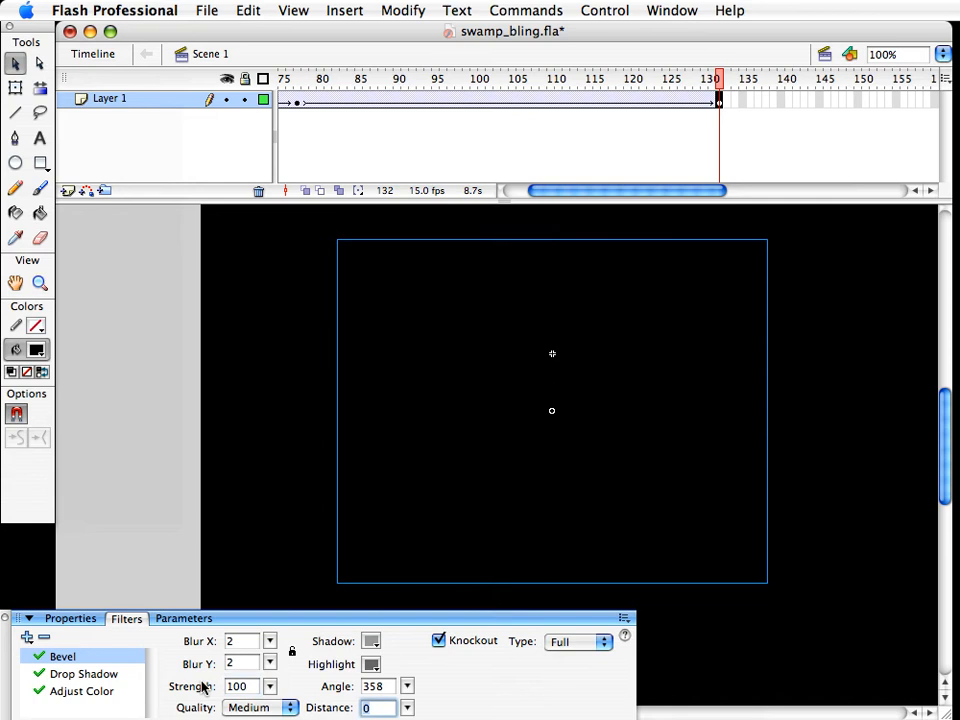
pyautogui.write('2')
pyautogui.press('Tab')
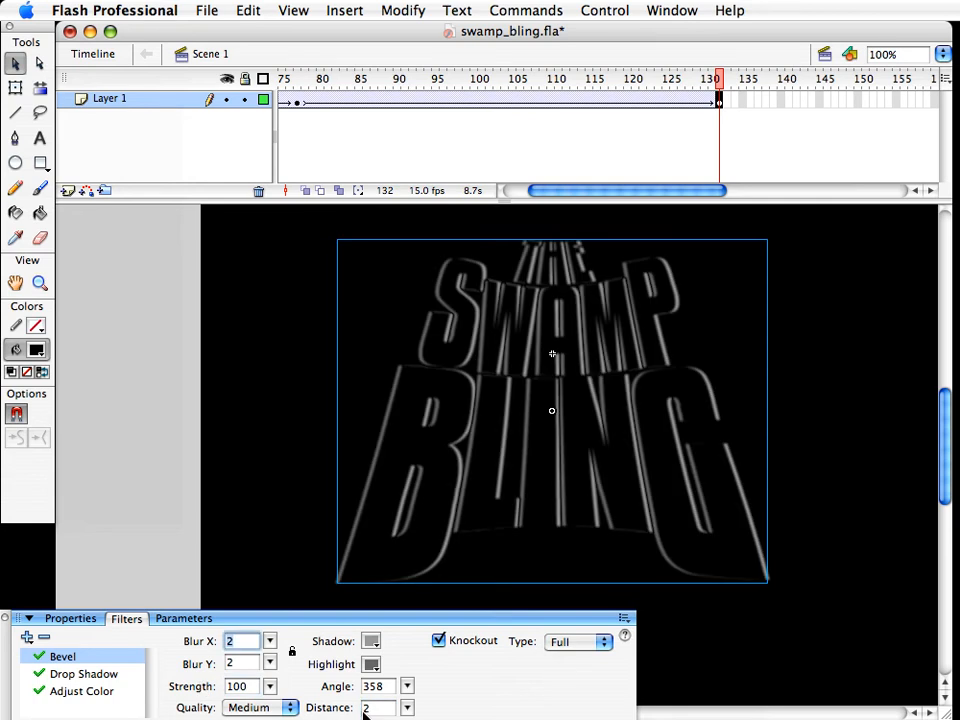
pyautogui.click(367, 708)
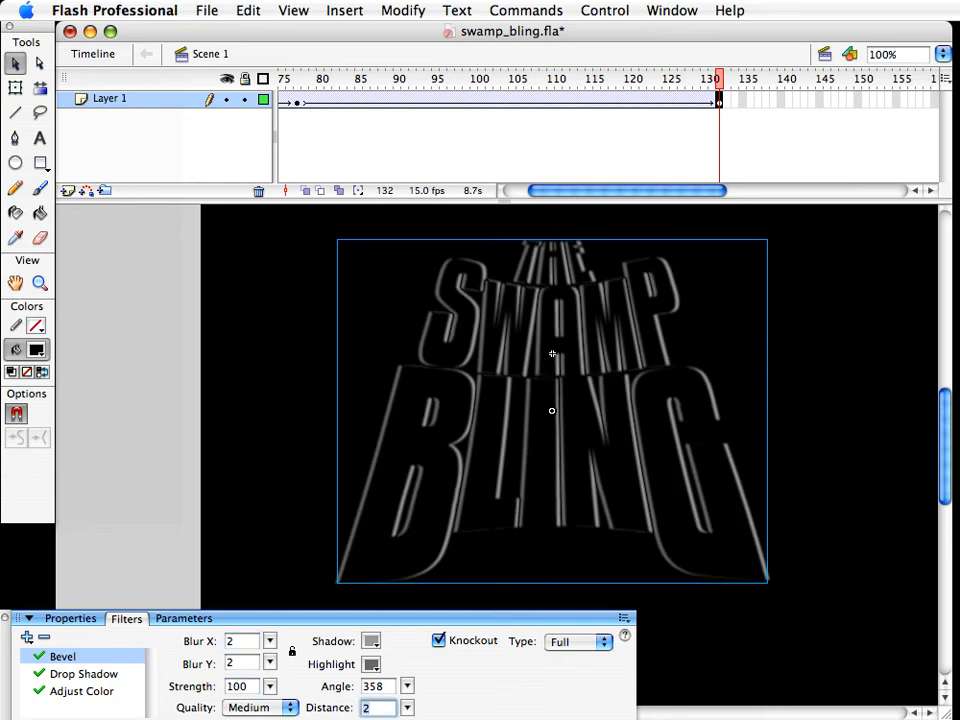
pyautogui.click(232, 458)
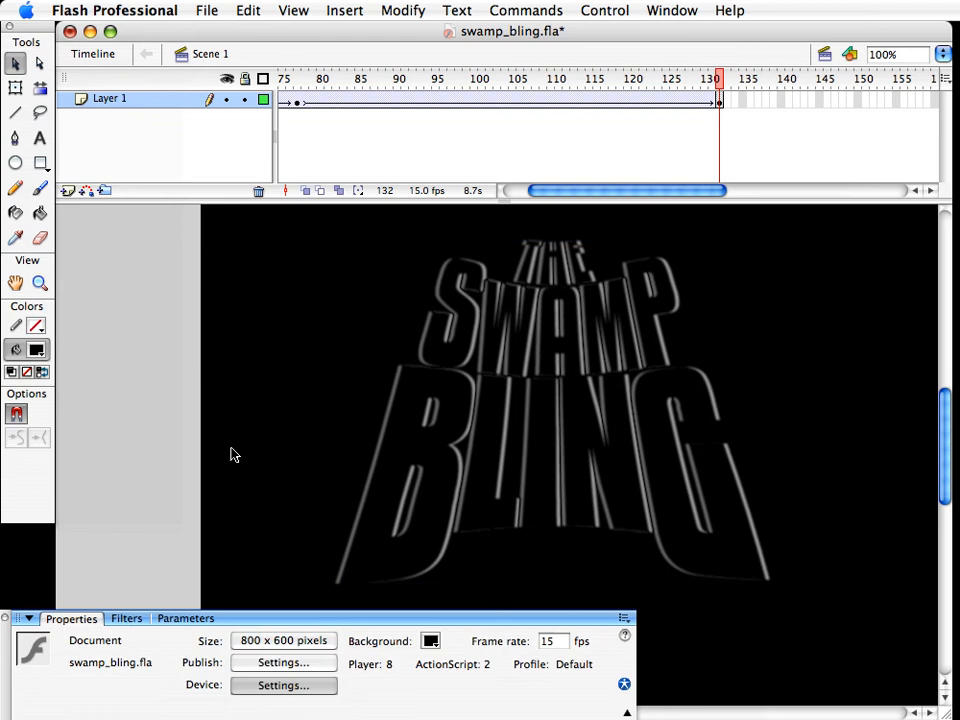
pyautogui.click(491, 422)
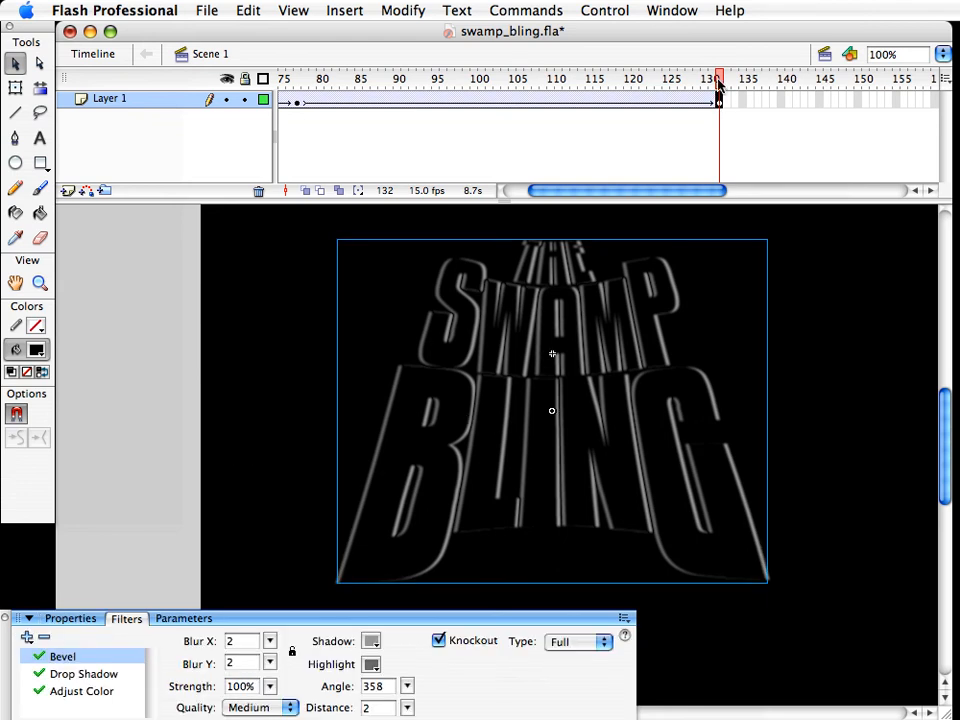
# Try clearing the keyframe at frame 77, and compare the lettering at frames 1 and 132
pyautogui.moveTo(718, 84); pyautogui.dragTo(415, 106)
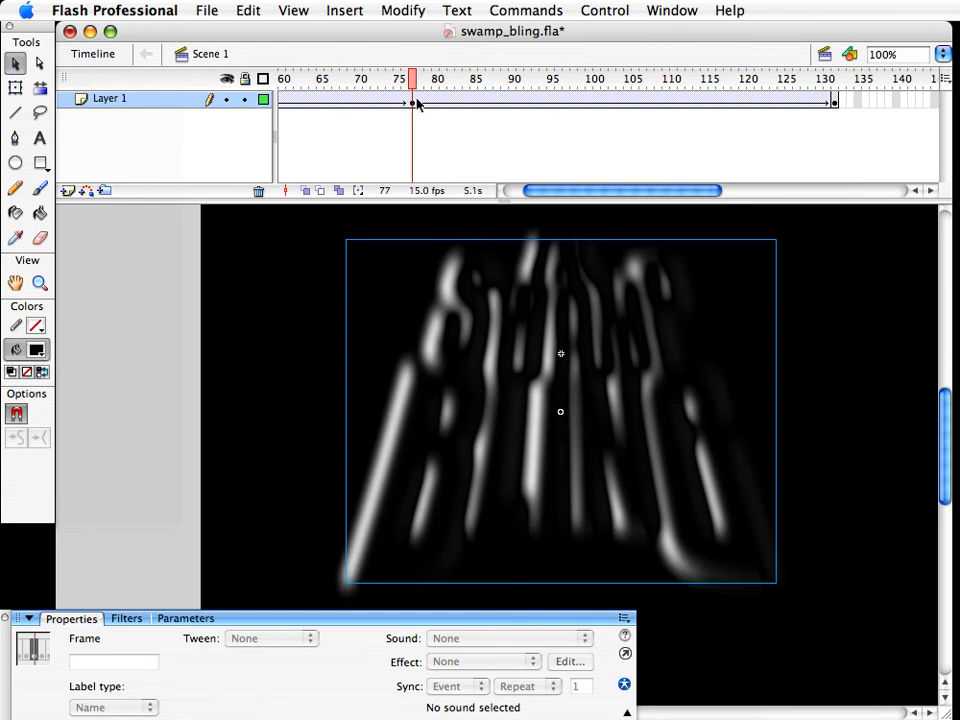
pyautogui.click(413, 102)
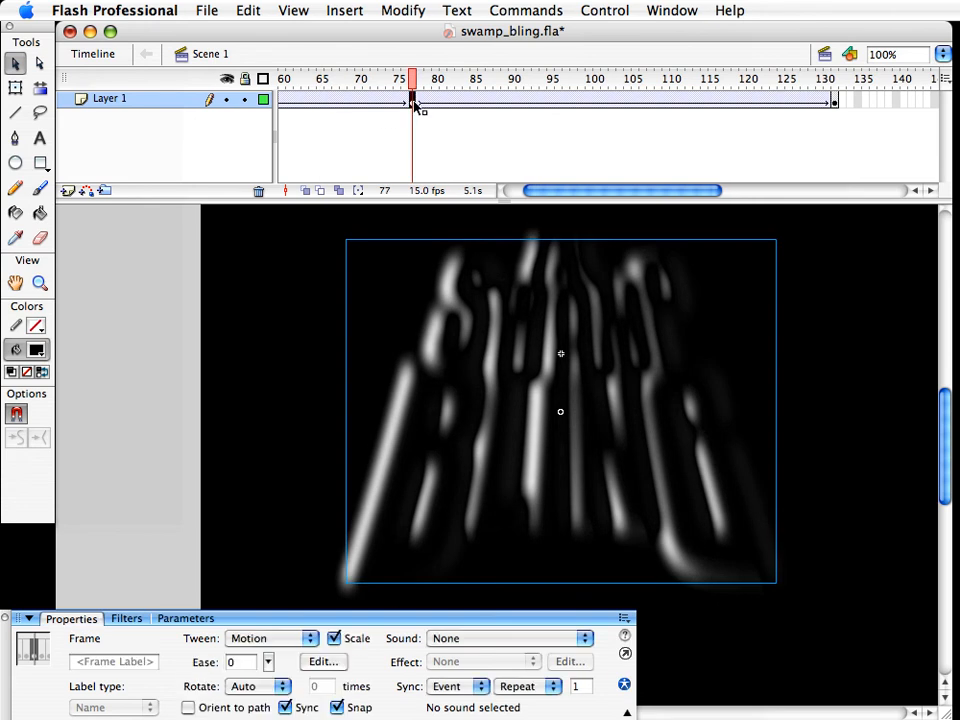
pyautogui.rightClick(413, 102)
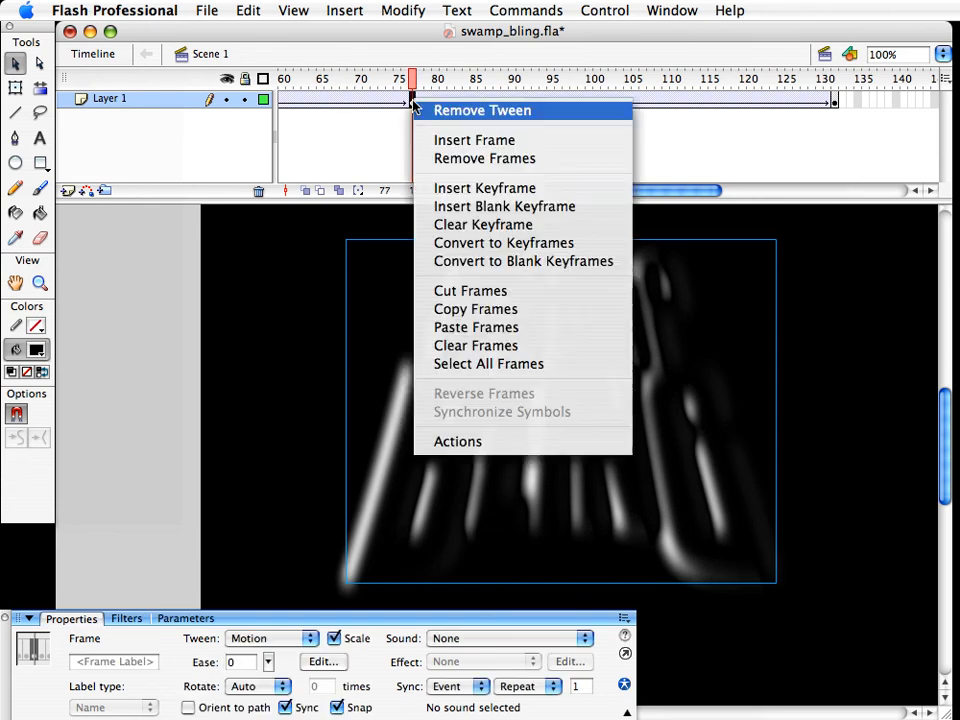
pyautogui.click(474, 224)
pyautogui.moveTo(601, 186); pyautogui.dragTo(582, 186)
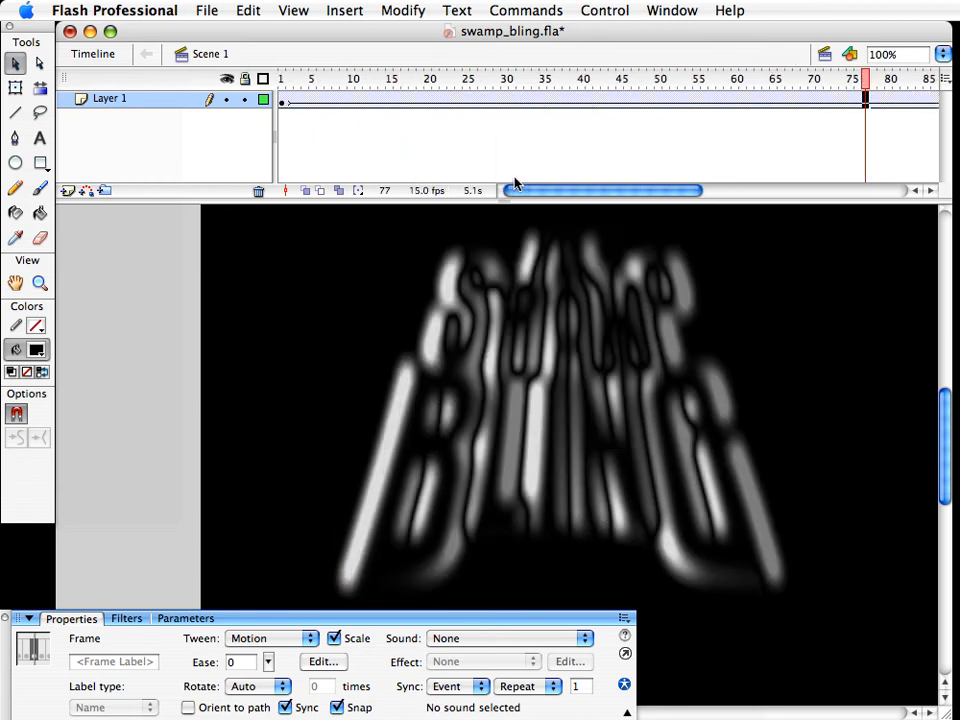
pyautogui.click(283, 101)
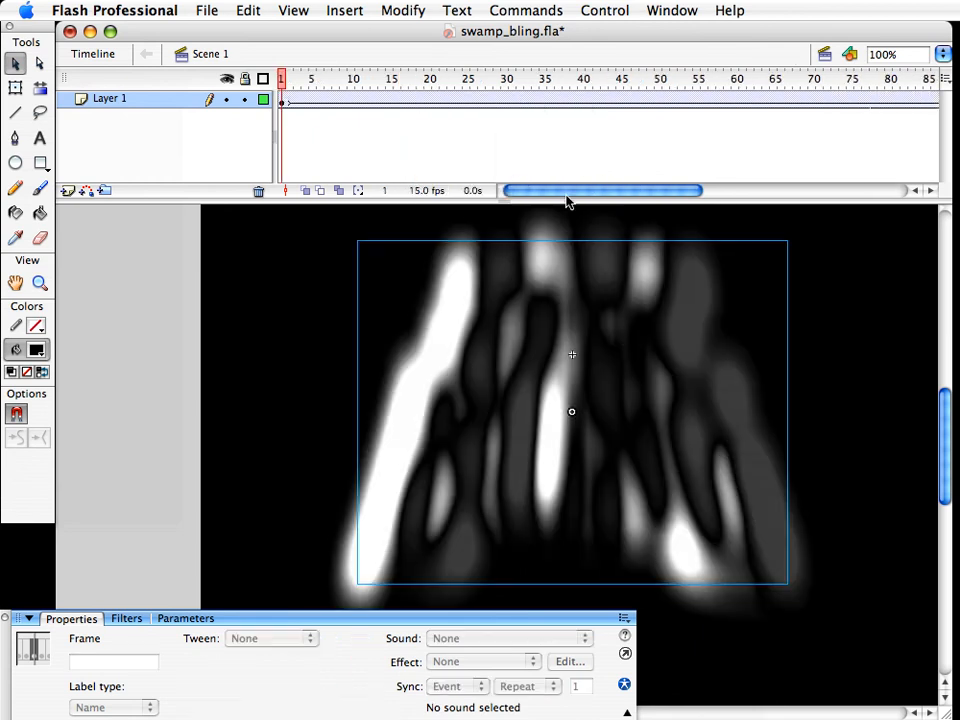
pyautogui.moveTo(544, 191); pyautogui.dragTo(566, 194)
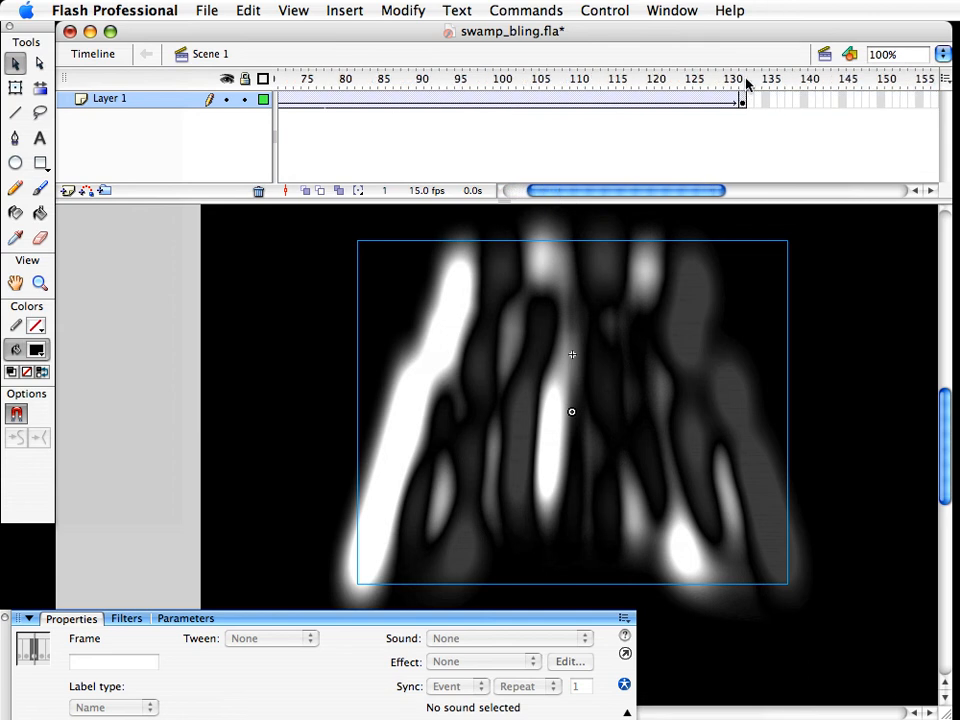
pyautogui.click(742, 95)
pyautogui.moveTo(640, 191); pyautogui.dragTo(634, 191)
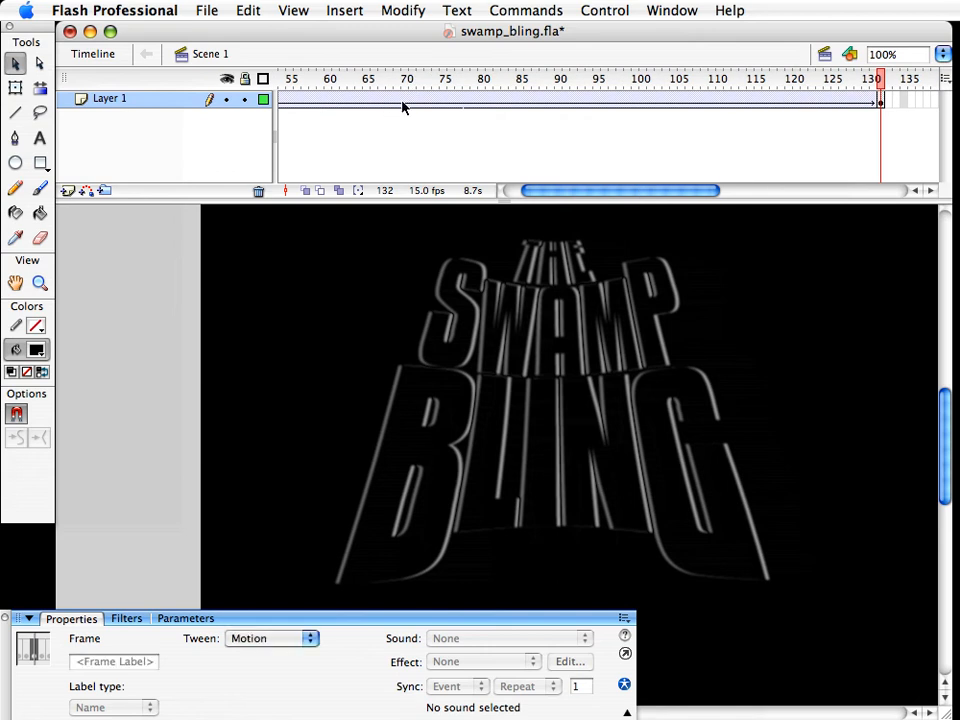
# Restore the keyframe at frame 77 and scrub from there to frame 132 to review the lettering's transition
pyautogui.click(459, 99)
pyautogui.click(462, 99)
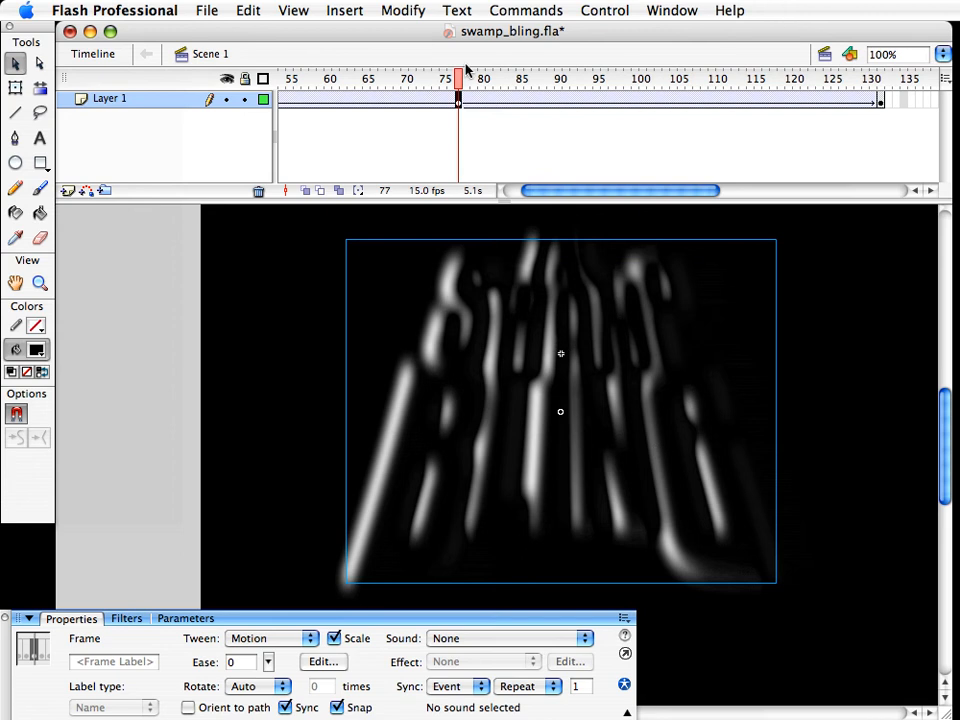
pyautogui.moveTo(465, 72); pyautogui.dragTo(880, 92)
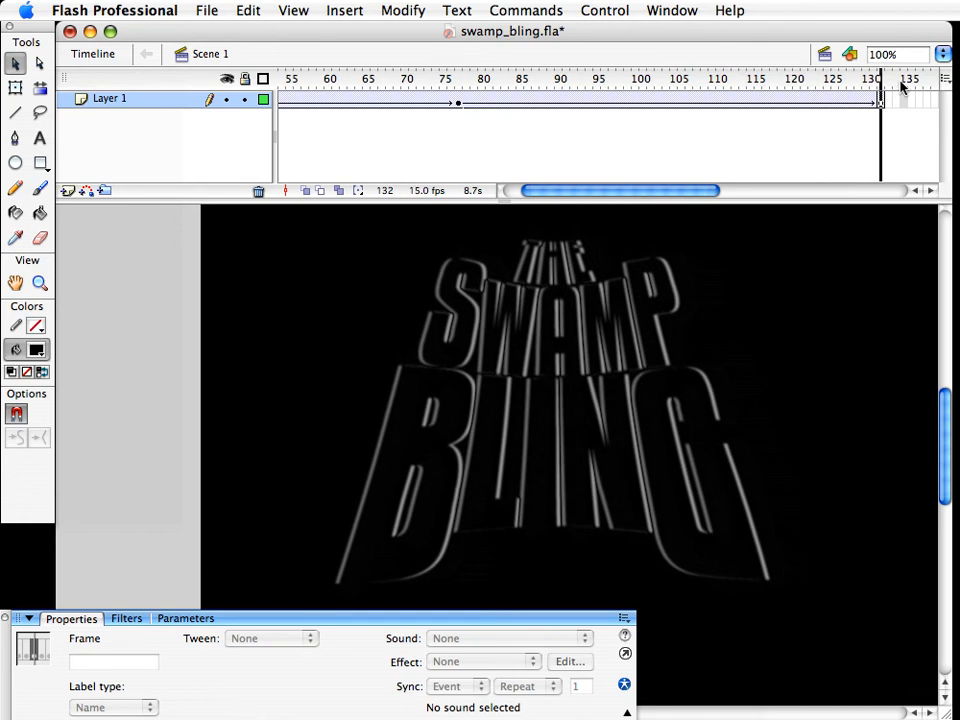
# Try moving the frame 132 lettering partly off the stage, and undo the move
pyautogui.click(624, 407)
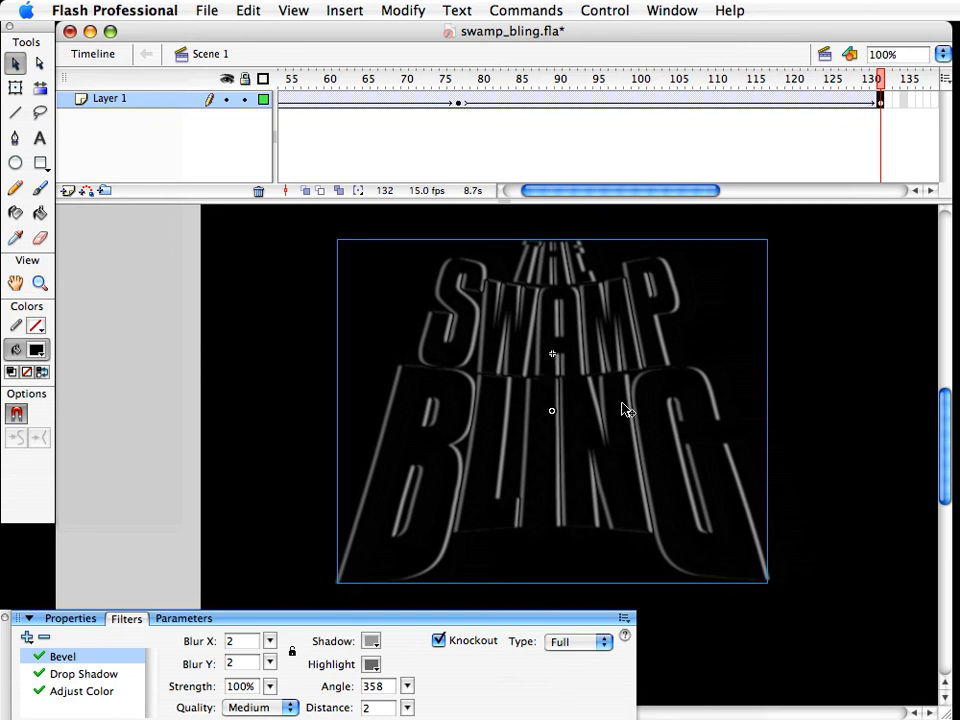
pyautogui.moveTo(621, 411); pyautogui.dragTo(85, 450)
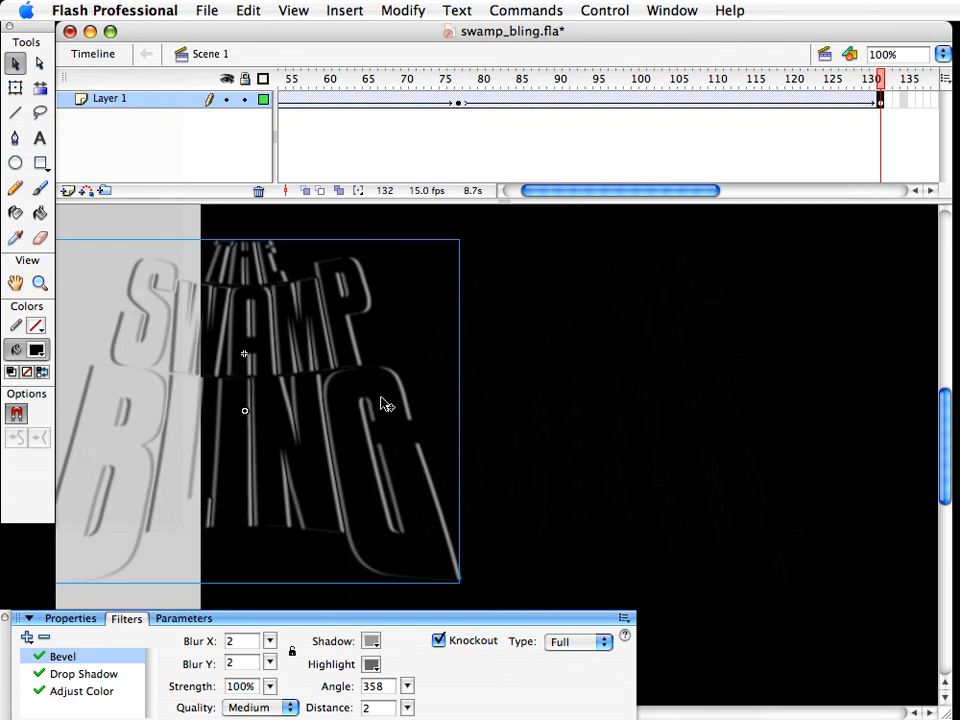
pyautogui.press('super+z')
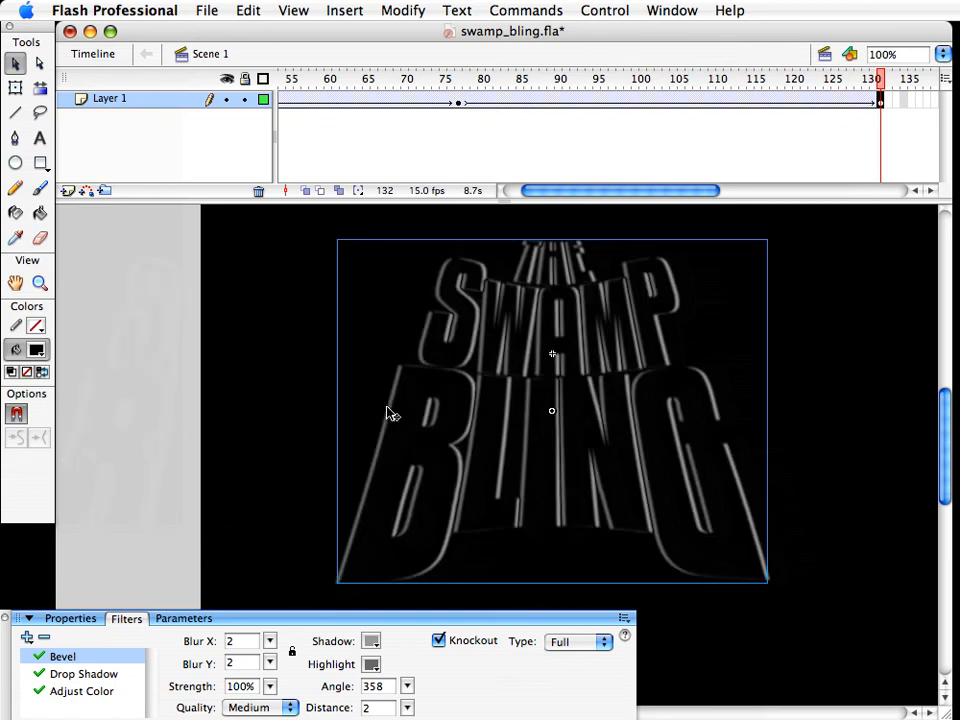
pyautogui.click(285, 371)
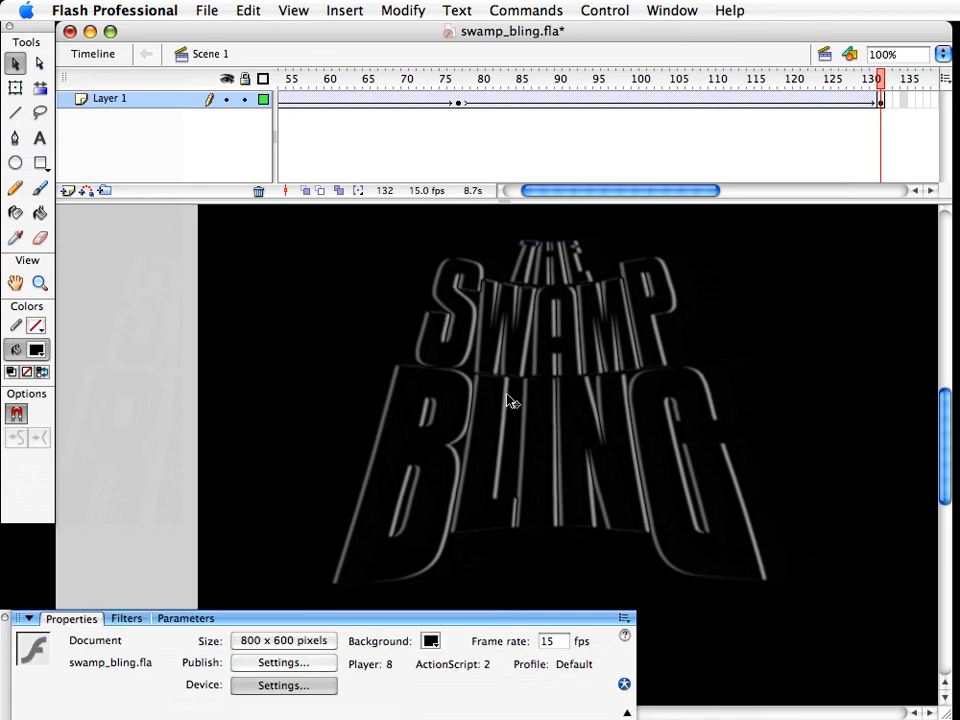
# Set the strength of the lettering's Drop Shadow at frame 132 to 100%
pyautogui.click(468, 380)
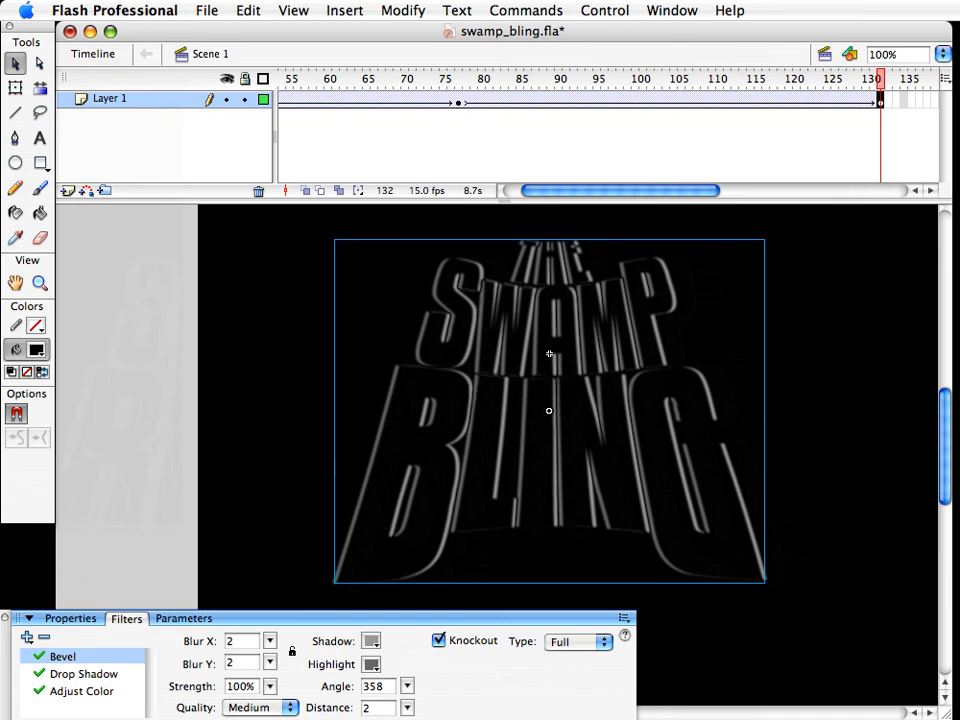
pyautogui.click(78, 674)
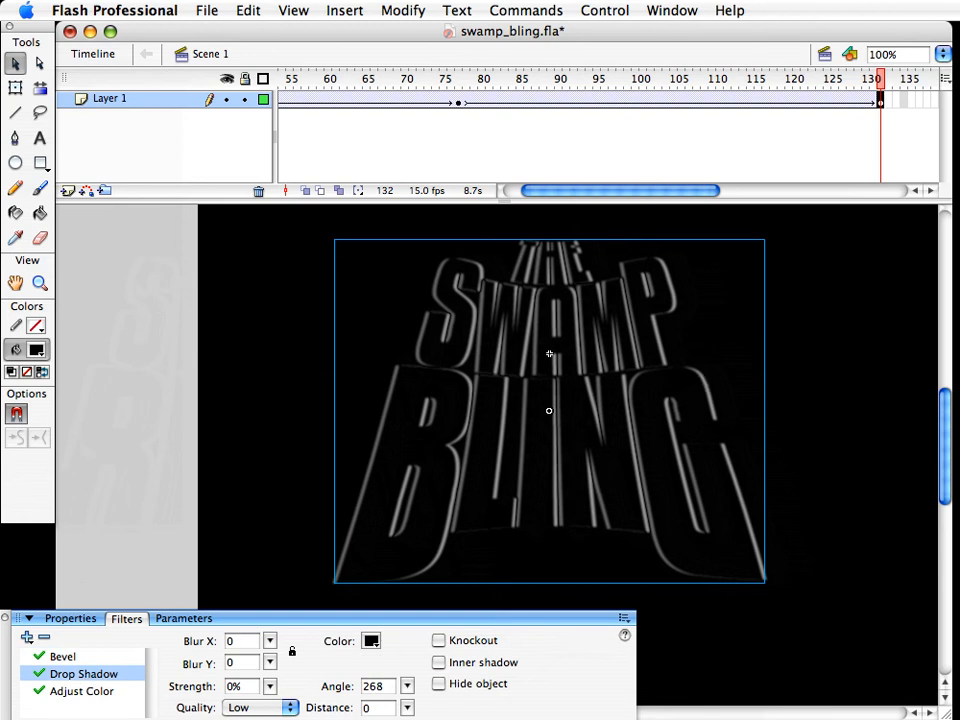
pyautogui.moveTo(258, 687); pyautogui.dragTo(203, 681)
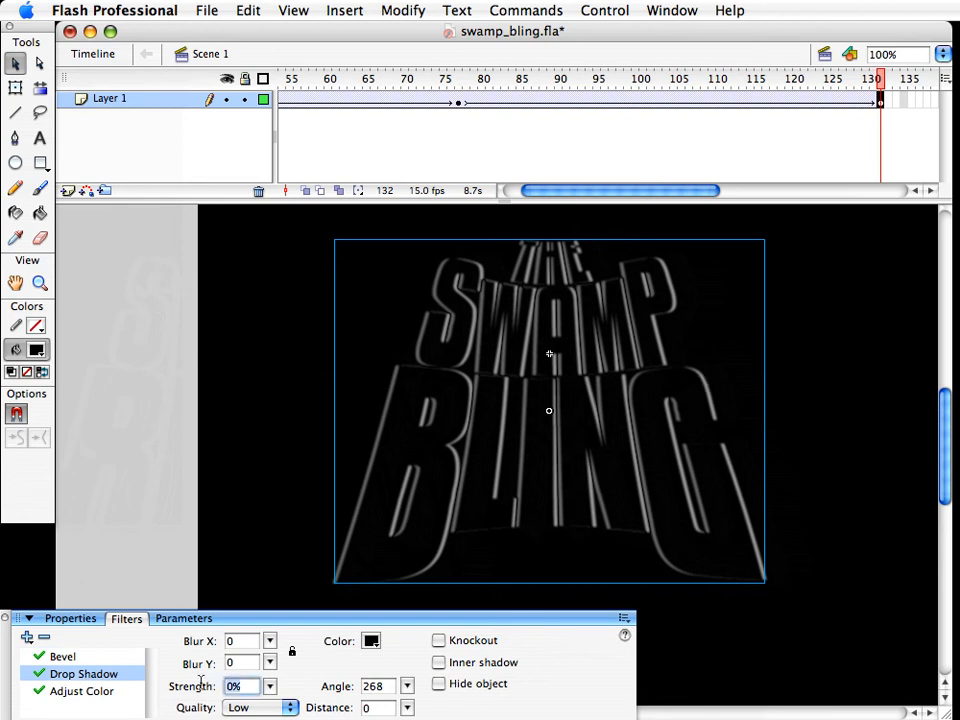
pyautogui.write('100')
pyautogui.press('Tab')
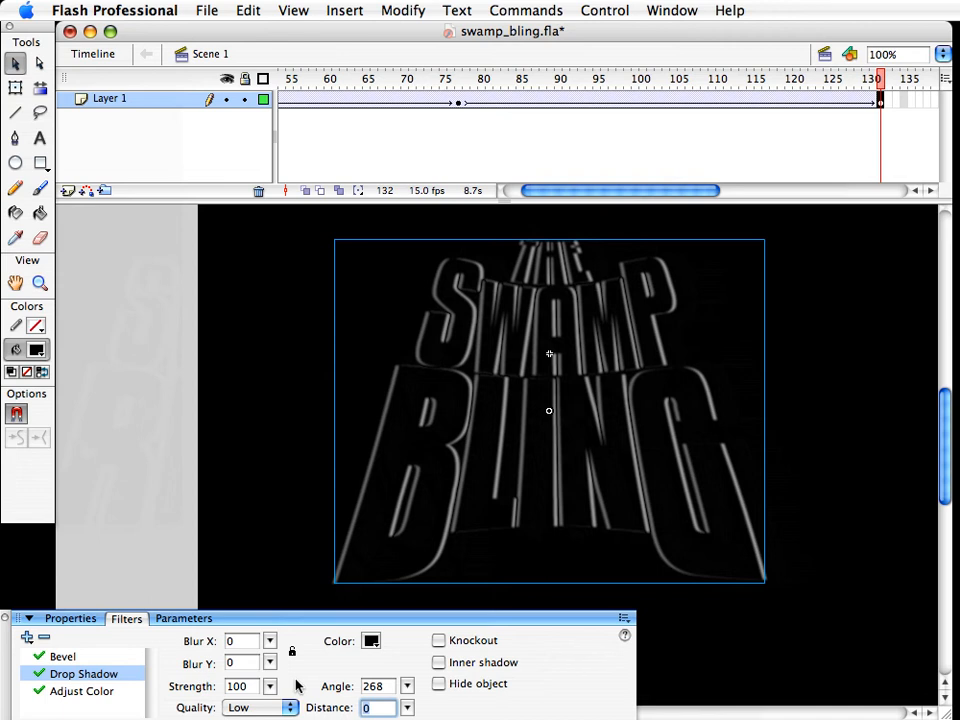
pyautogui.moveTo(251, 686); pyautogui.dragTo(204, 684)
pyautogui.write('0')
pyautogui.doubleClick(233, 687)
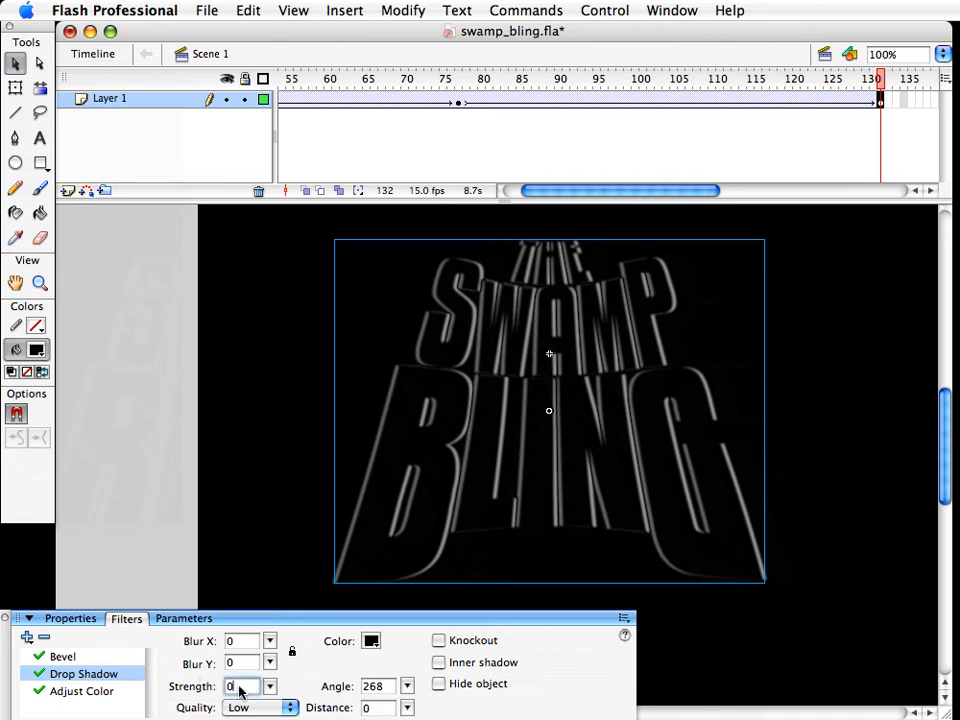
pyautogui.write('100')
# Set the frame 132 Drop Shadow to Blur X 10, Blur Y 10 and distance 5
pyautogui.click(240, 641)
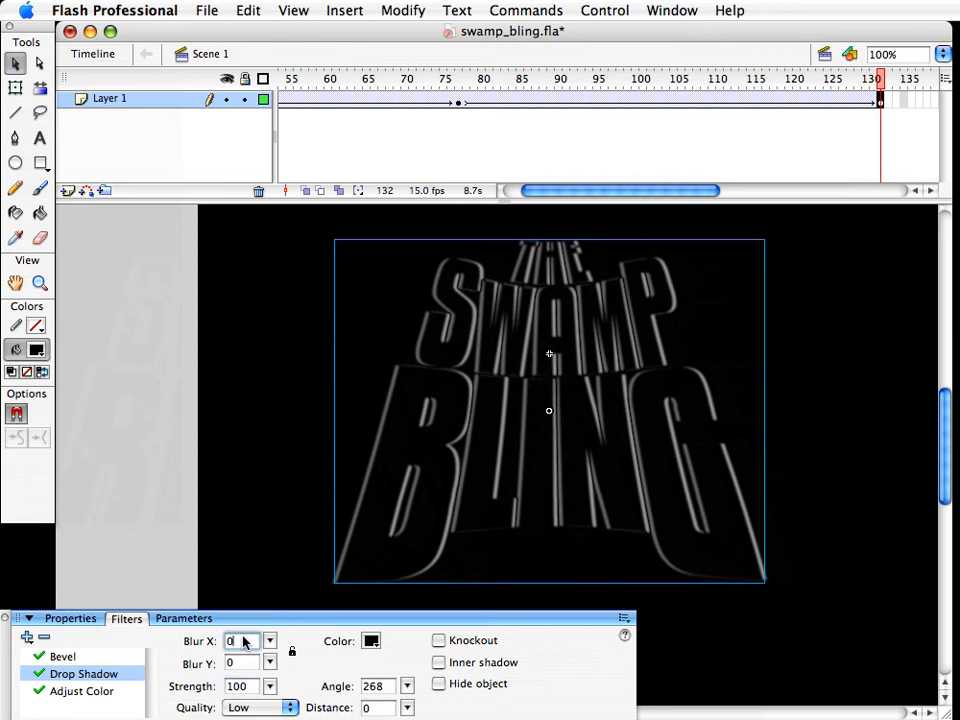
pyautogui.write('10')
pyautogui.press('Tab')
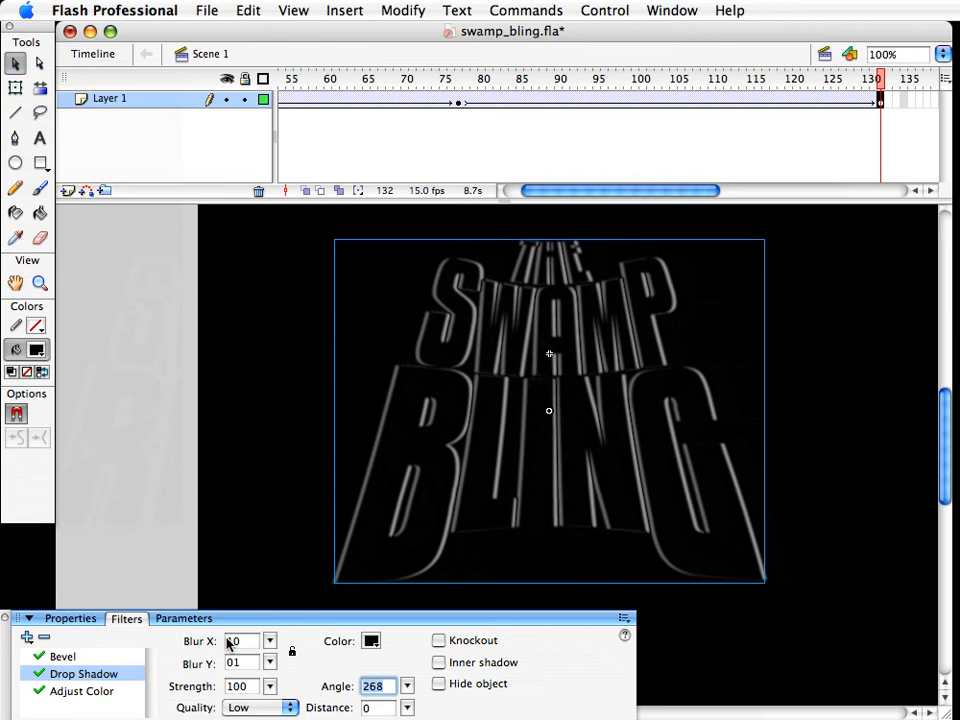
pyautogui.click(242, 663)
pyautogui.write('10')
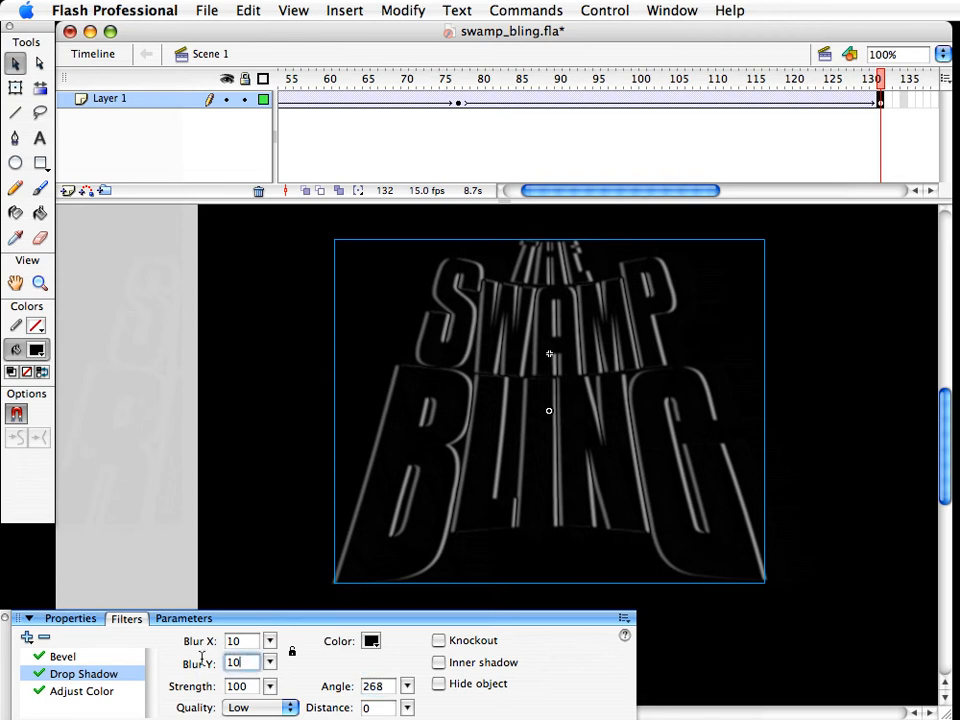
pyautogui.click(362, 708)
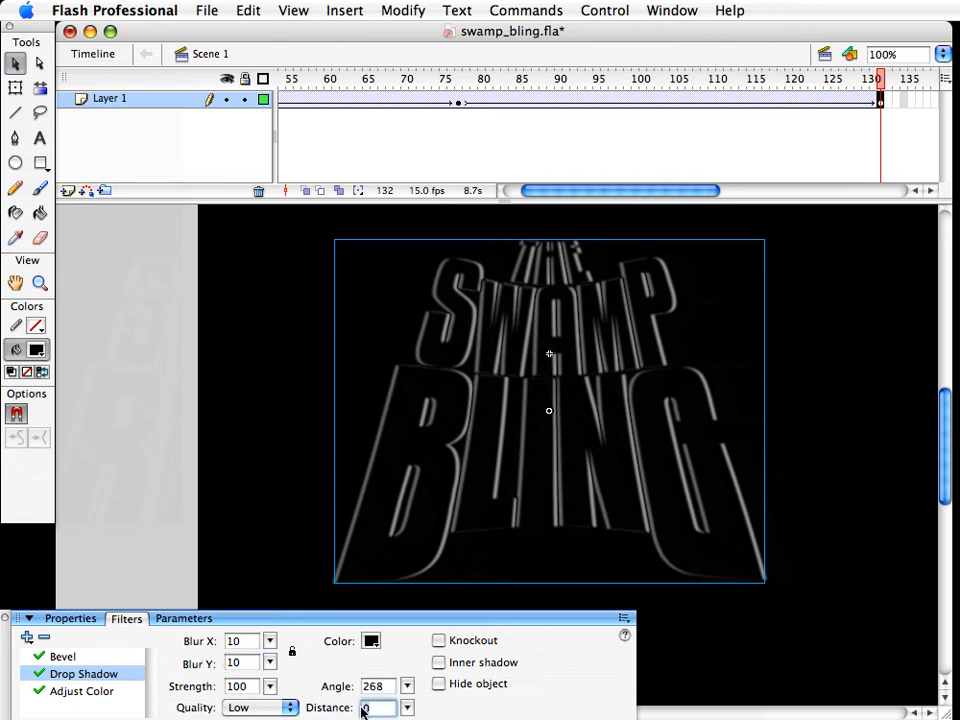
pyautogui.moveTo(386, 710); pyautogui.dragTo(342, 700)
pyautogui.write('5')
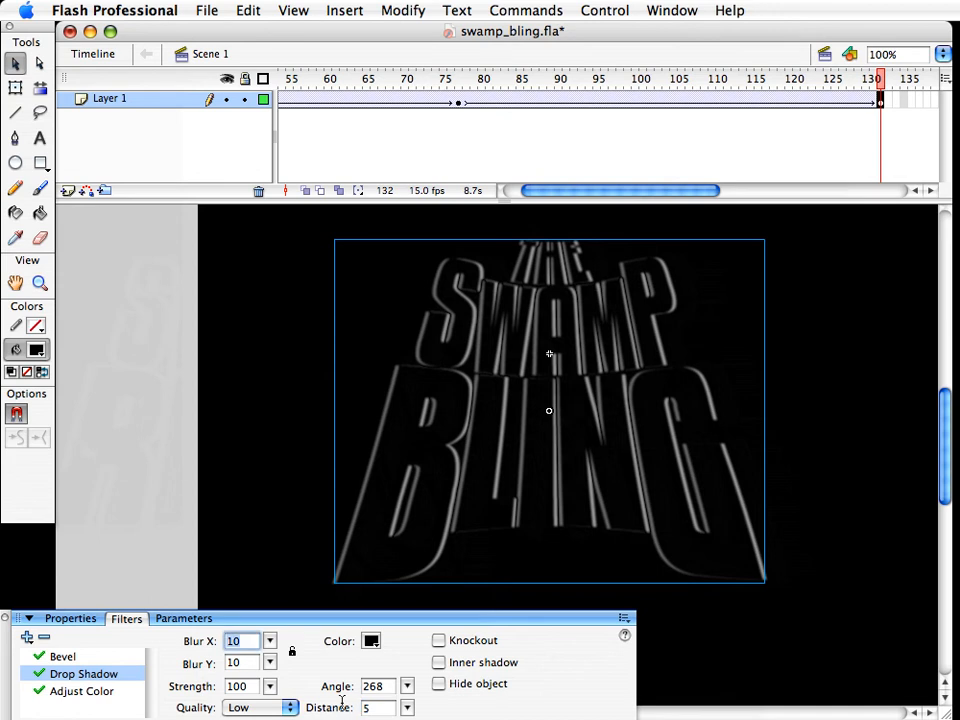
# Try a dark blue stage background to check the drop shadow, and return the background to black
pyautogui.click(203, 371)
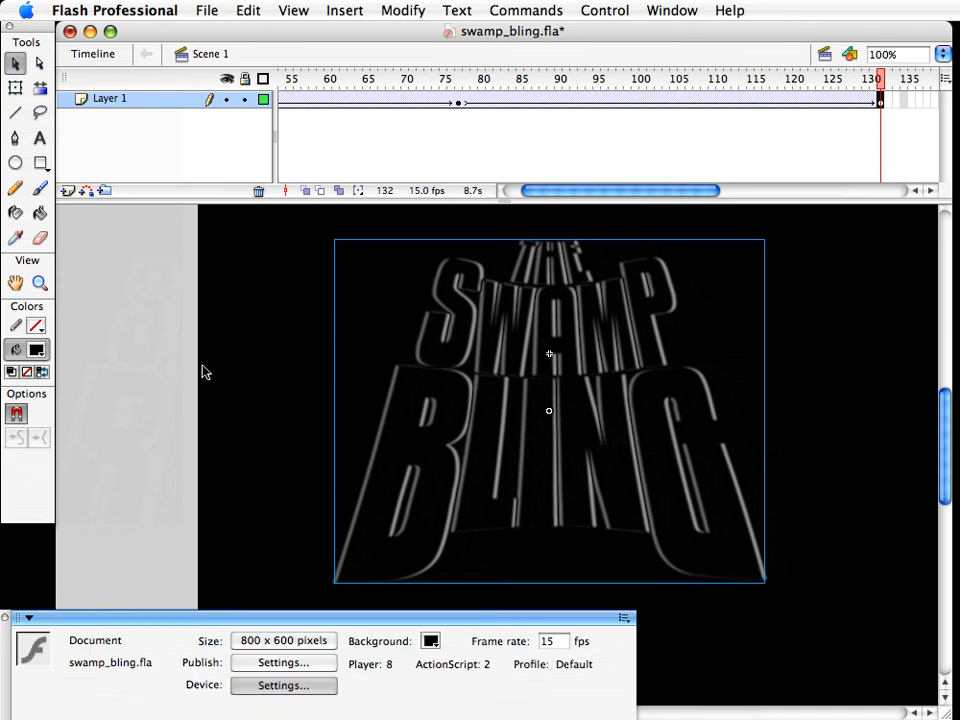
pyautogui.click(430, 641)
pyautogui.click(446, 700)
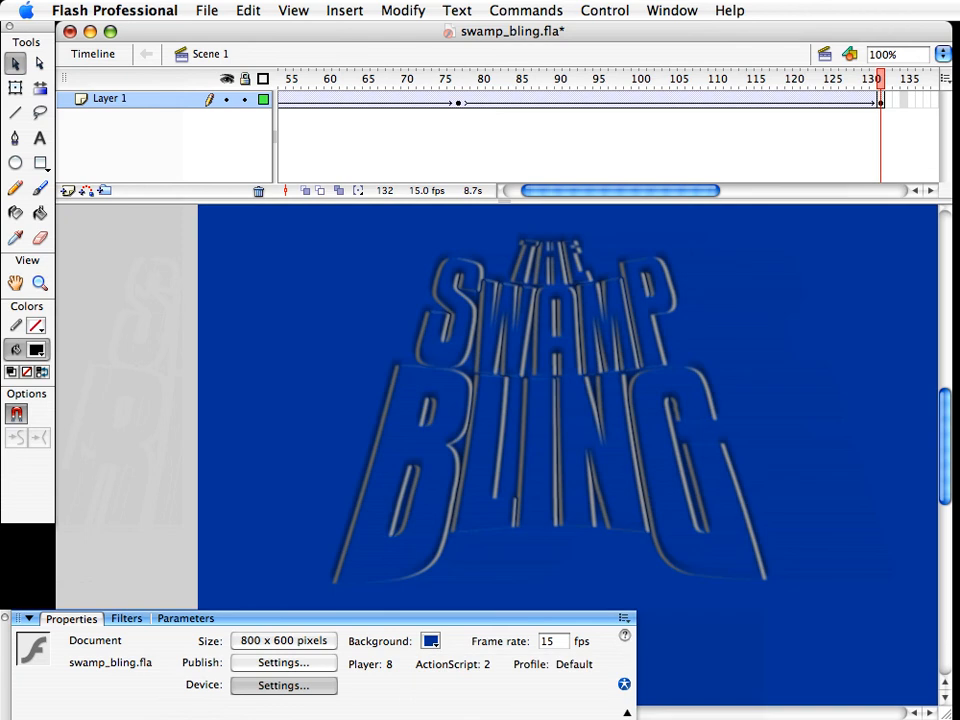
pyautogui.click(430, 641)
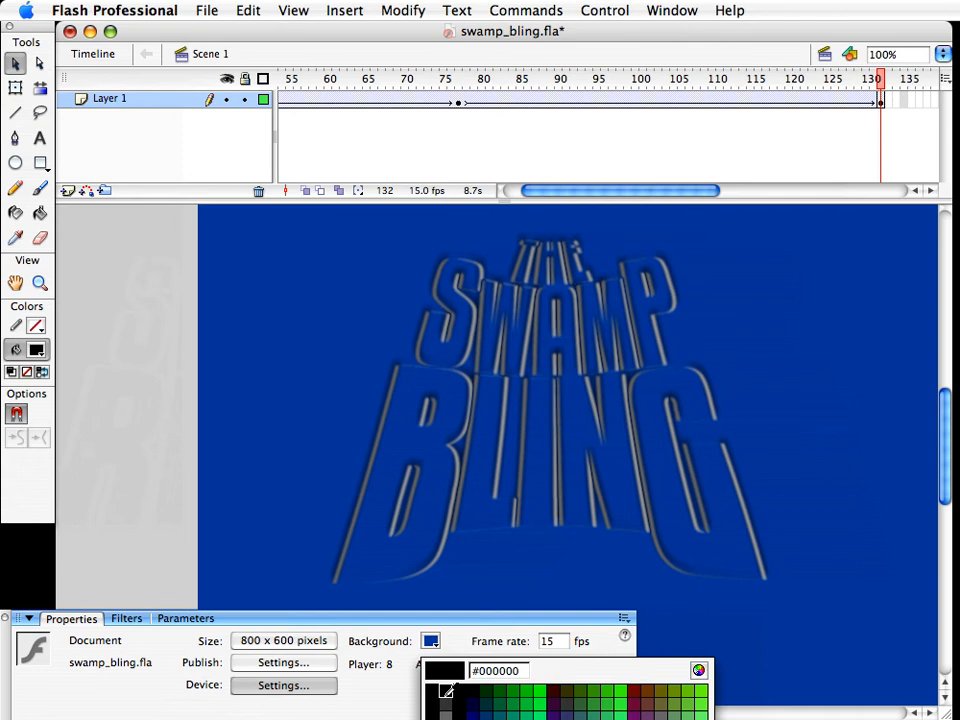
pyautogui.click(446, 690)
# Copy the frame 132 lettering and add a new layer beneath Layer 1
pyautogui.click(480, 345)
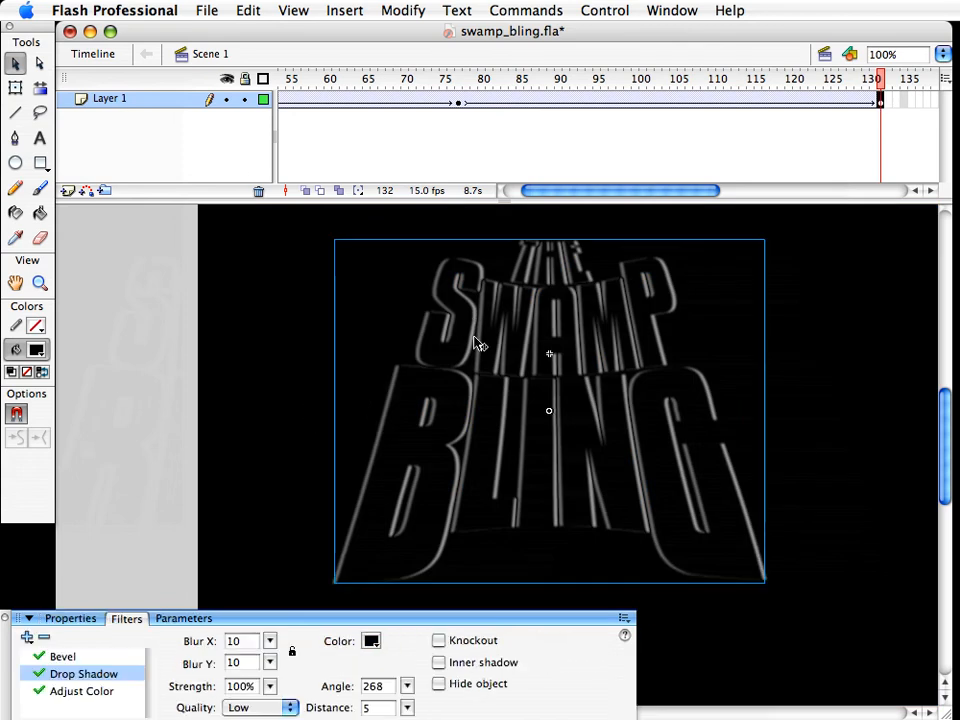
pyautogui.click(66, 691)
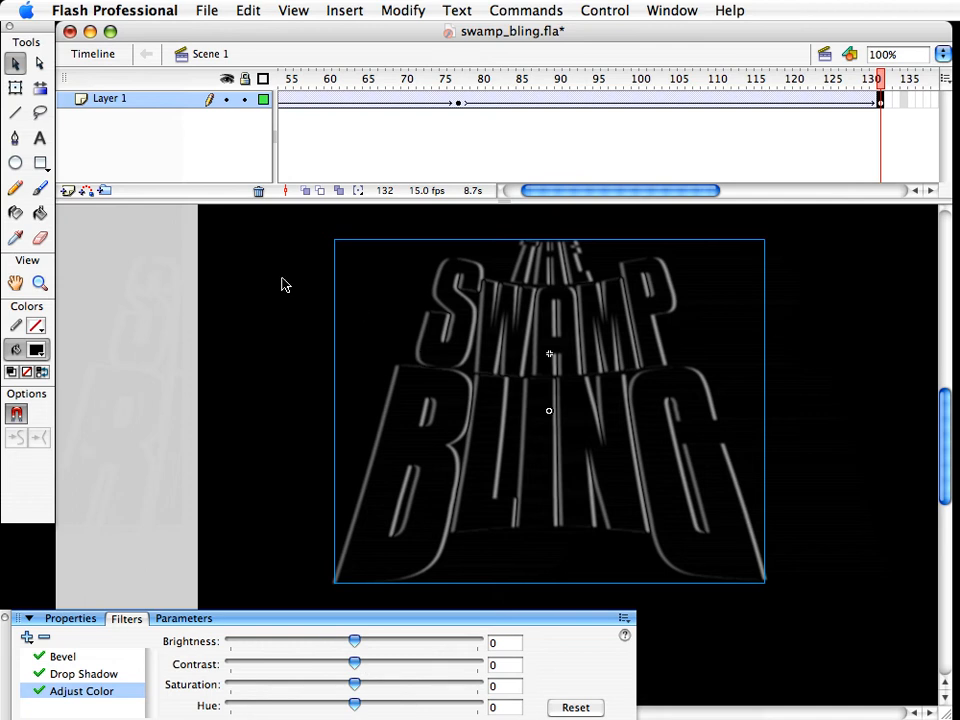
pyautogui.click(326, 281)
pyautogui.click(478, 296)
pyautogui.click(67, 190)
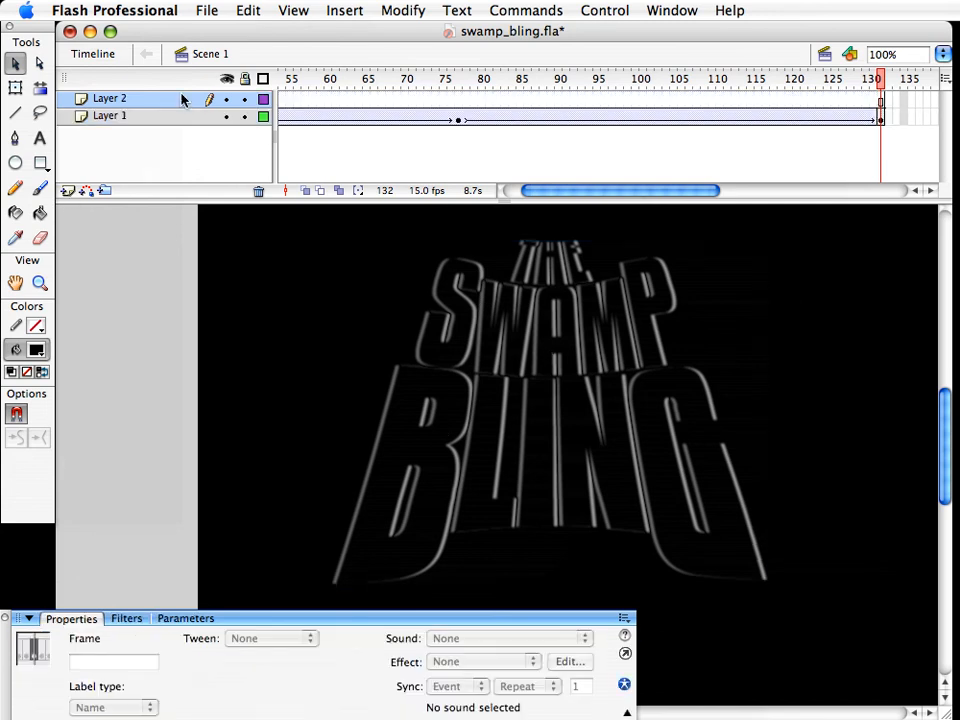
pyautogui.click(150, 100)
pyautogui.moveTo(150, 100); pyautogui.dragTo(128, 165)
# Rename Layer 1 as oozing_text and the new layer beneath it as glowing final text
pyautogui.click(129, 100)
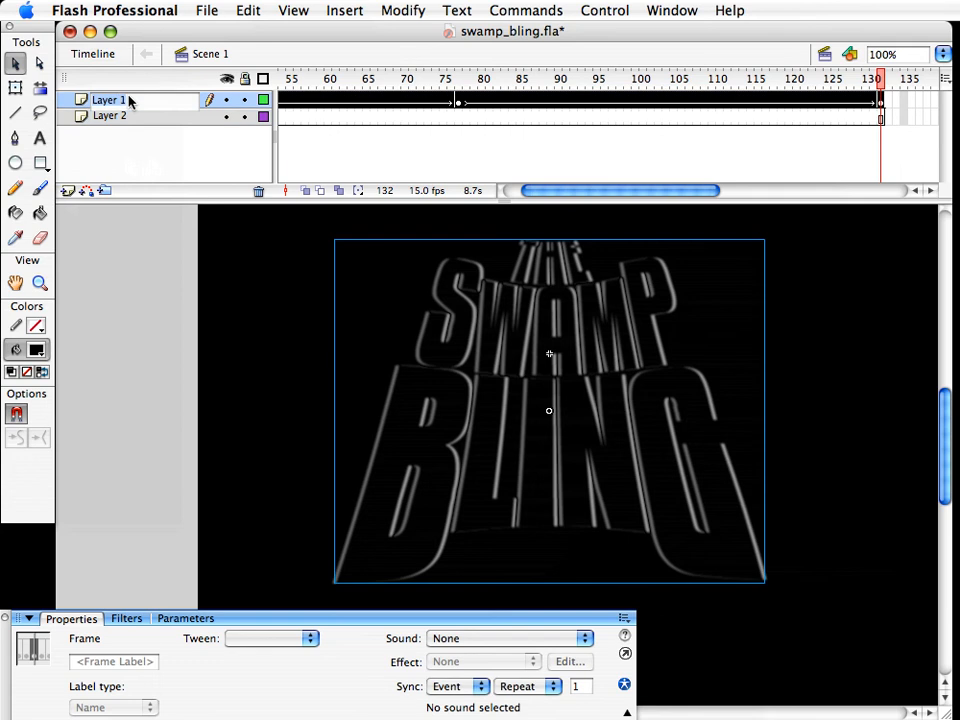
pyautogui.write('oozing_text')
pyautogui.press('Return')
pyautogui.doubleClick(128, 115)
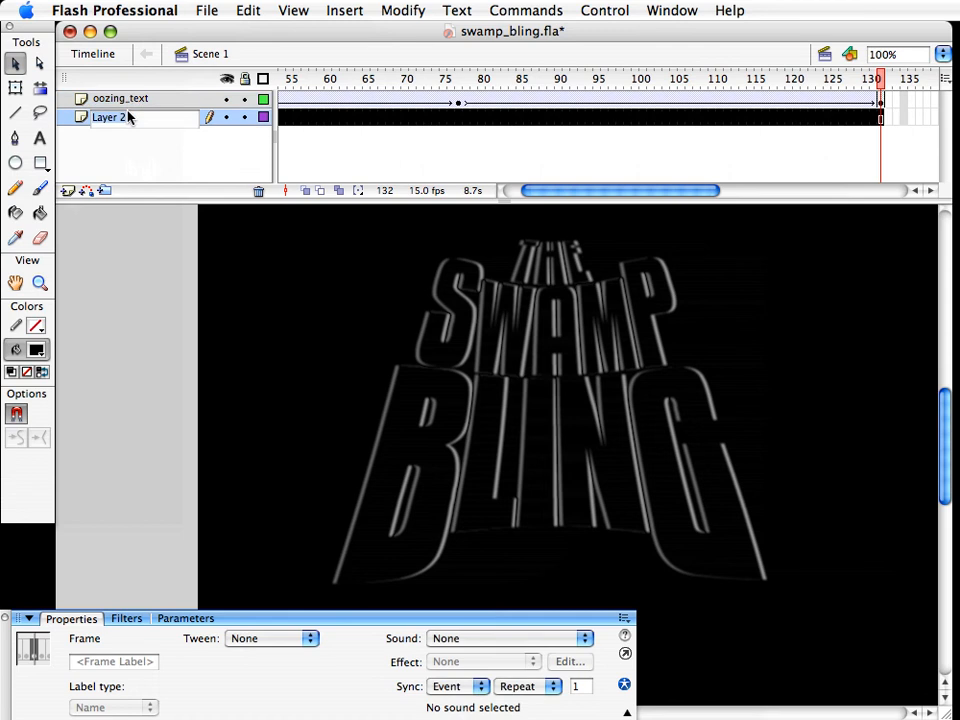
pyautogui.write('glowing_final_text')
pyautogui.press('Return')
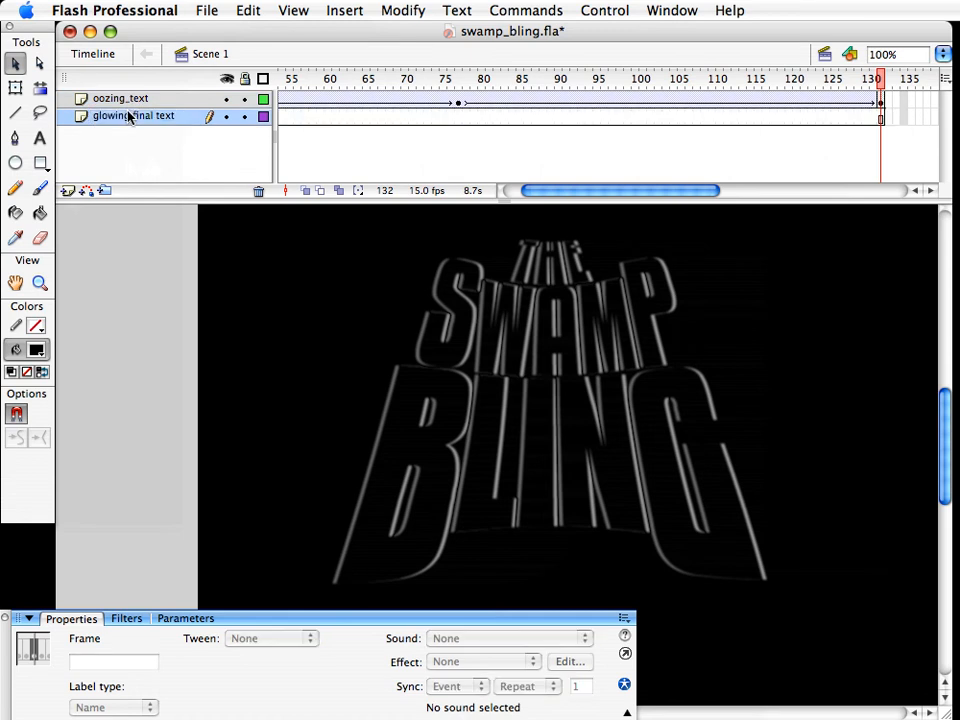
# Insert a keyframe at frame 77 of the glowing final text layer and paste the copied lettering in place
pyautogui.click(458, 122)
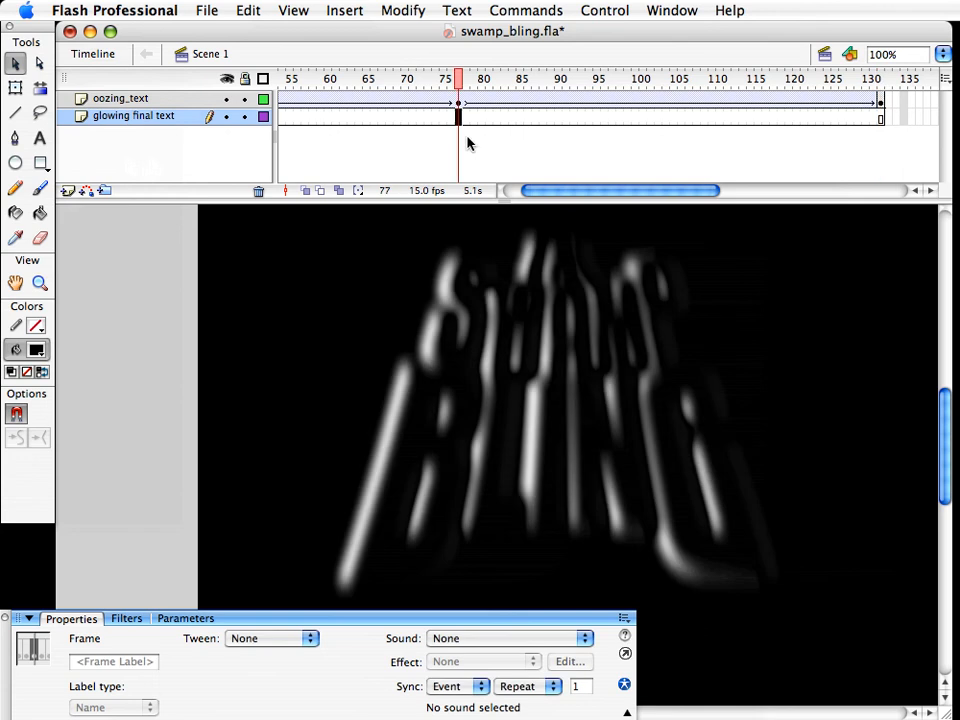
pyautogui.press('F6')
pyautogui.press('super+shift+v')
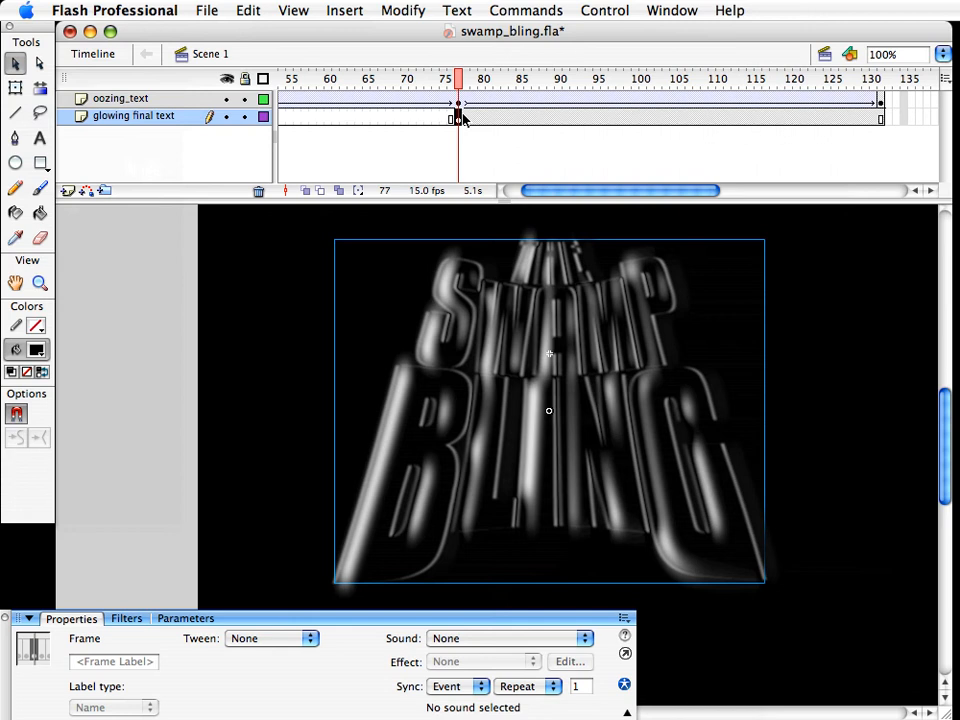
# Hide the oozing_text layer and remove the Adjust Color, Drop Shadow and Bevel filters from the pasted lettering
pyautogui.click(225, 100)
pyautogui.click(459, 281)
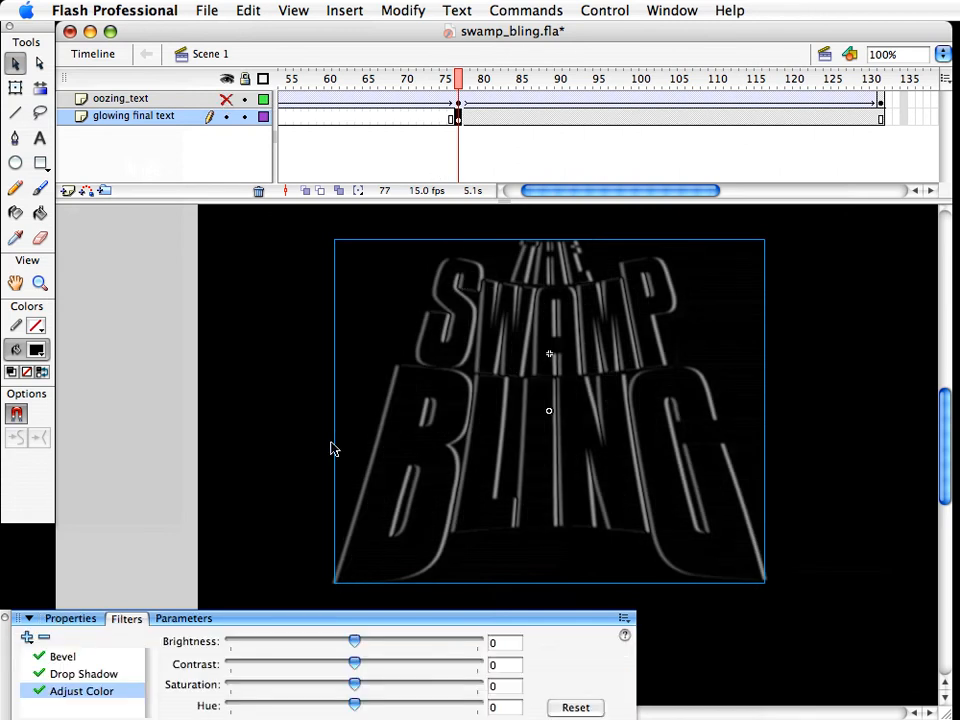
pyautogui.click(44, 637)
pyautogui.click(44, 637)
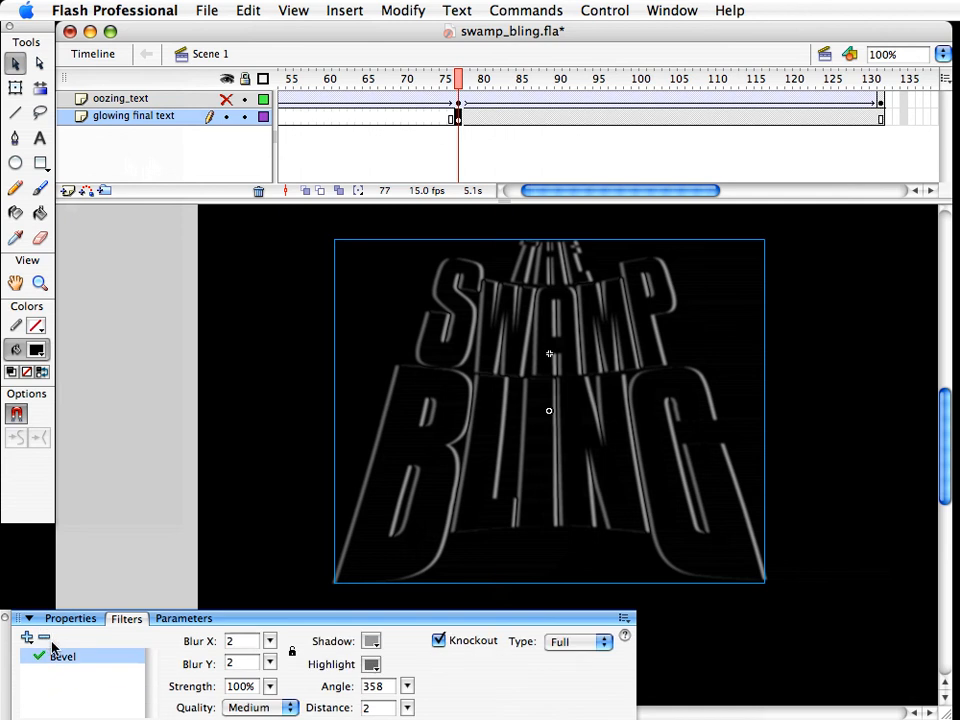
pyautogui.click(44, 637)
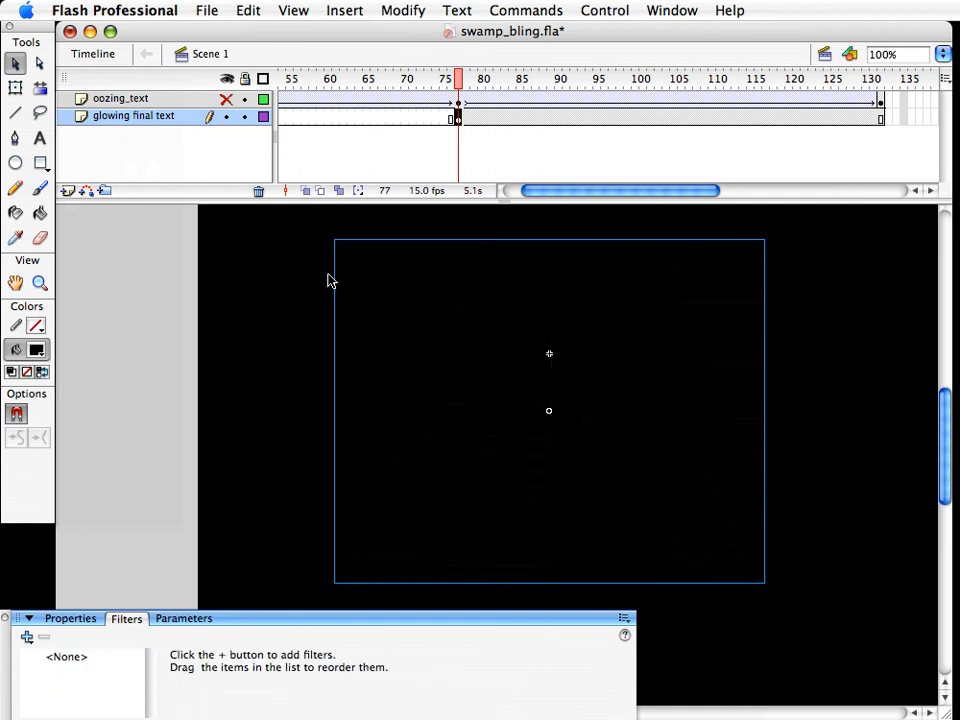
# Add a Glow filter to the frame 77 lettering on the glowing final text layer and color it dark gray
pyautogui.click(26, 636)
pyautogui.click(58, 586)
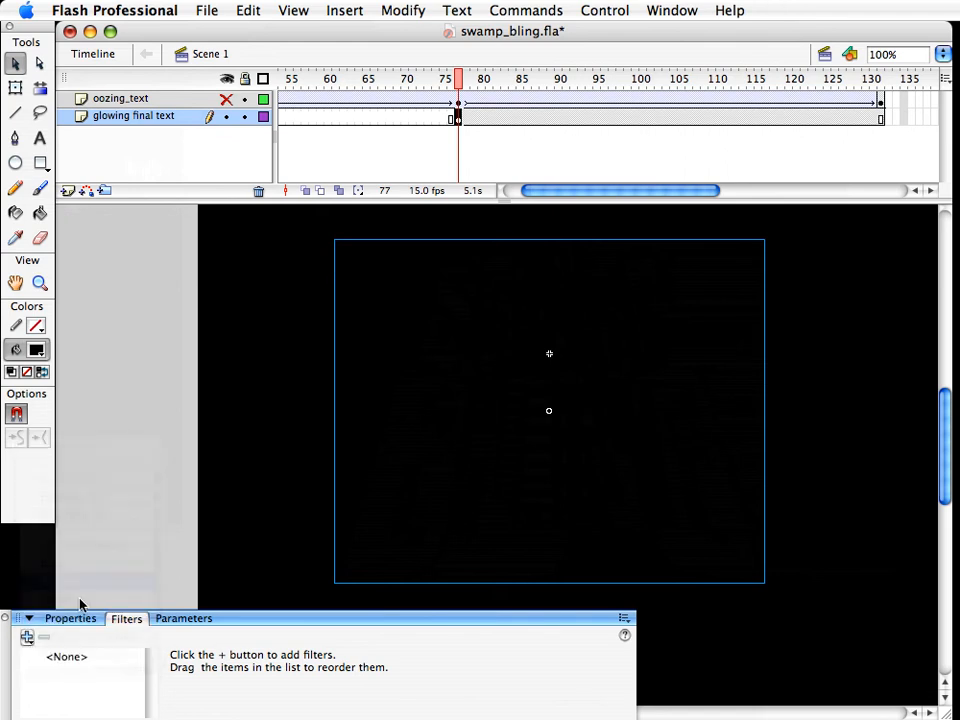
pyautogui.click(371, 645)
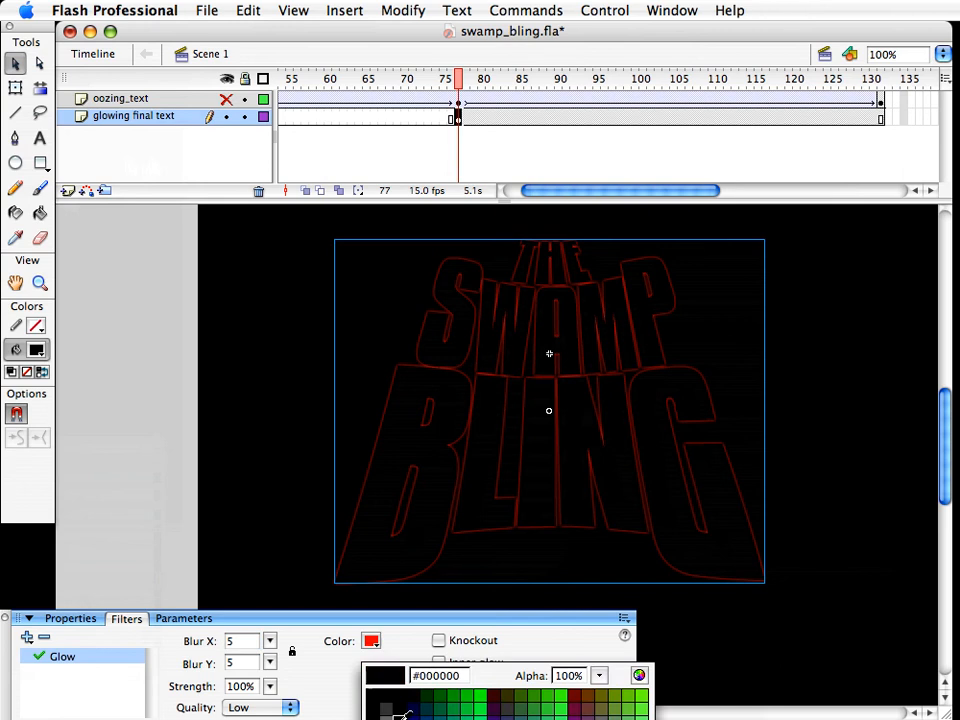
pyautogui.click(372, 708)
# Enlarge the Glow to about Blur X 32 and Blur Y 30, and set its quality to Medium
pyautogui.moveTo(271, 640)
pyautogui.mouseDown()
pyautogui.moveTo(266, 605)
pyautogui.moveTo(266, 618)
pyautogui.mouseUp()
pyautogui.moveTo(270, 666); pyautogui.dragTo(268, 641)
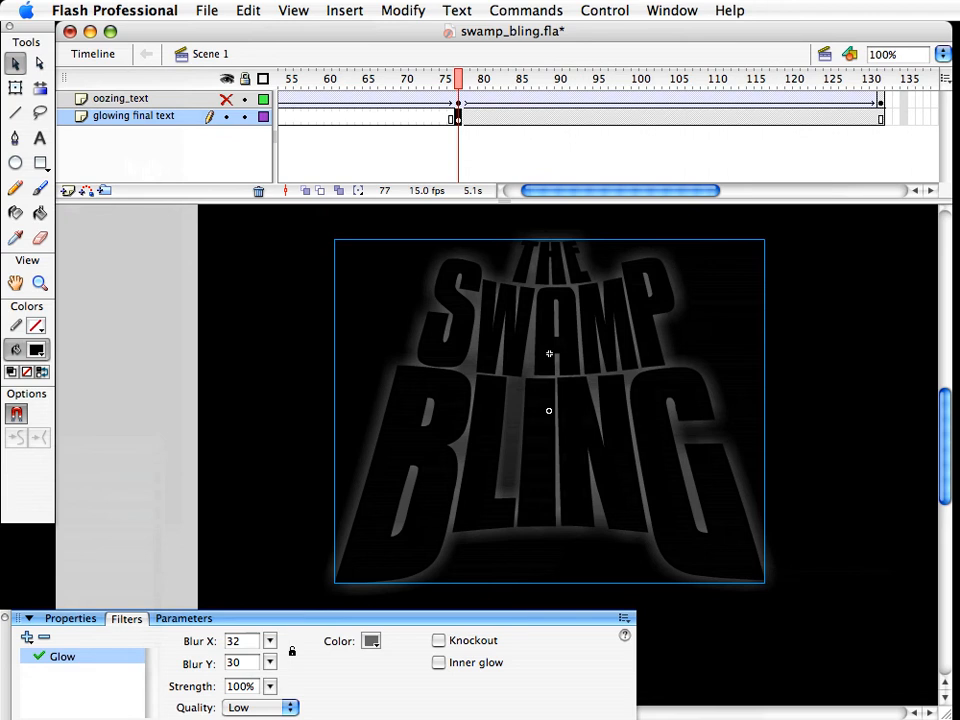
pyautogui.click(258, 707)
pyautogui.click(248, 683)
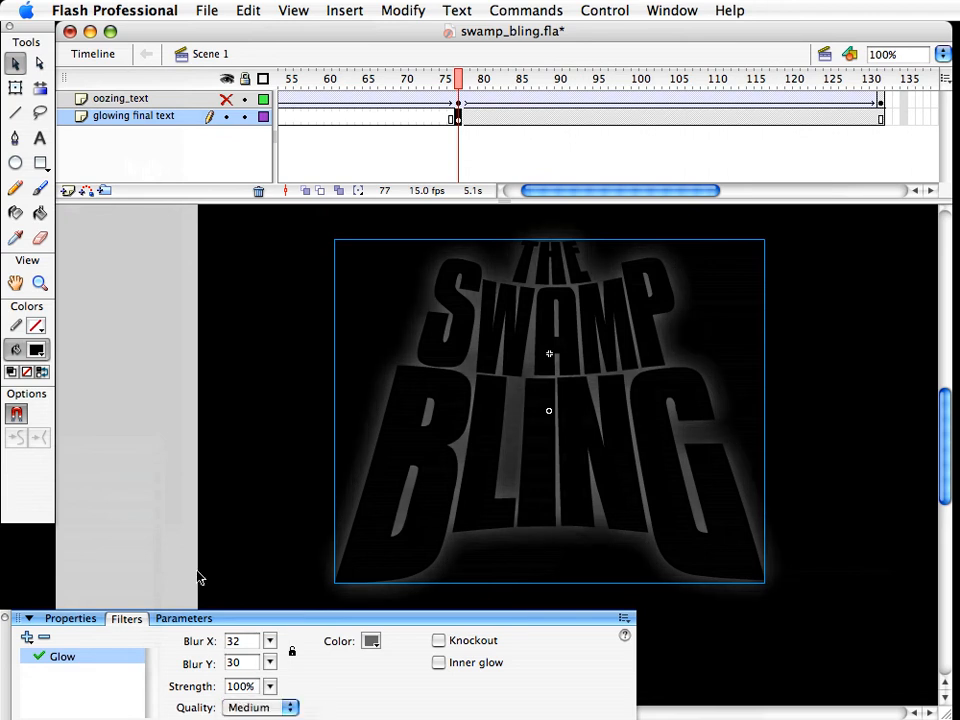
pyautogui.moveTo(270, 641)
pyautogui.mouseDown()
pyautogui.moveTo(266, 621)
pyautogui.moveTo(268, 648)
pyautogui.moveTo(268, 640)
pyautogui.mouseUp()
pyautogui.click(454, 134)
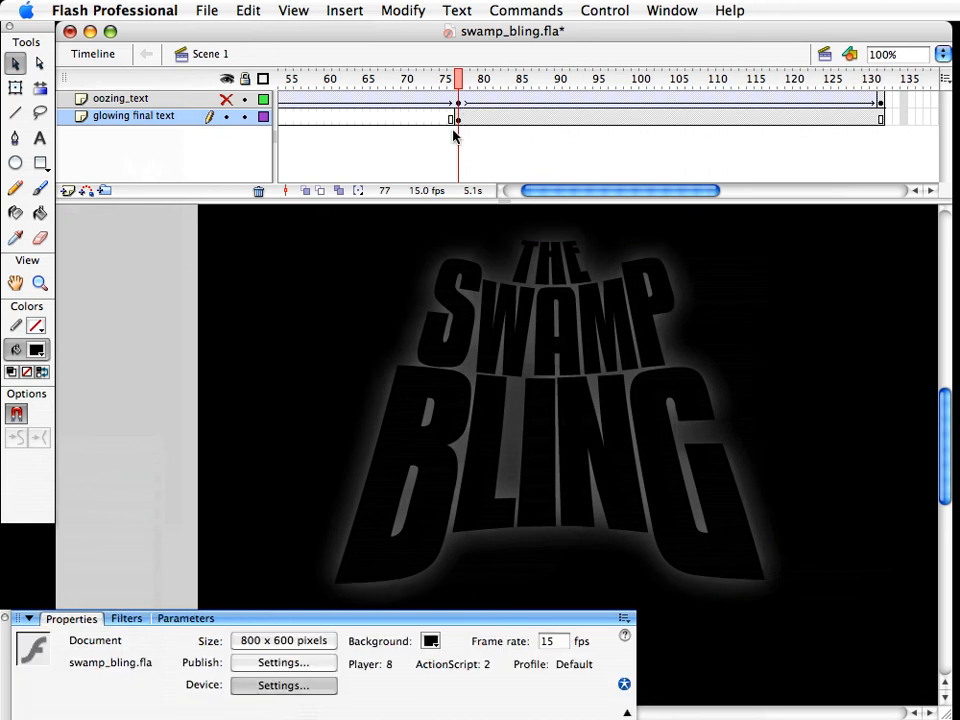
# Insert a keyframe at frame 132 of the glowing final text layer and create a motion tween from frame 77
pyautogui.click(880, 116)
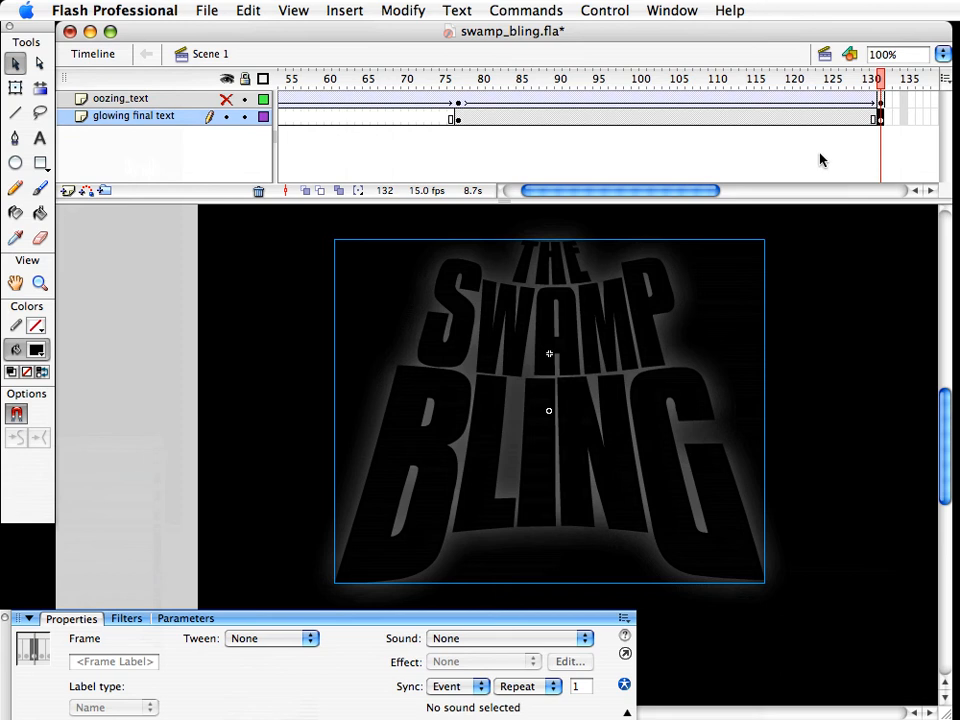
pyautogui.rightClick(462, 121)
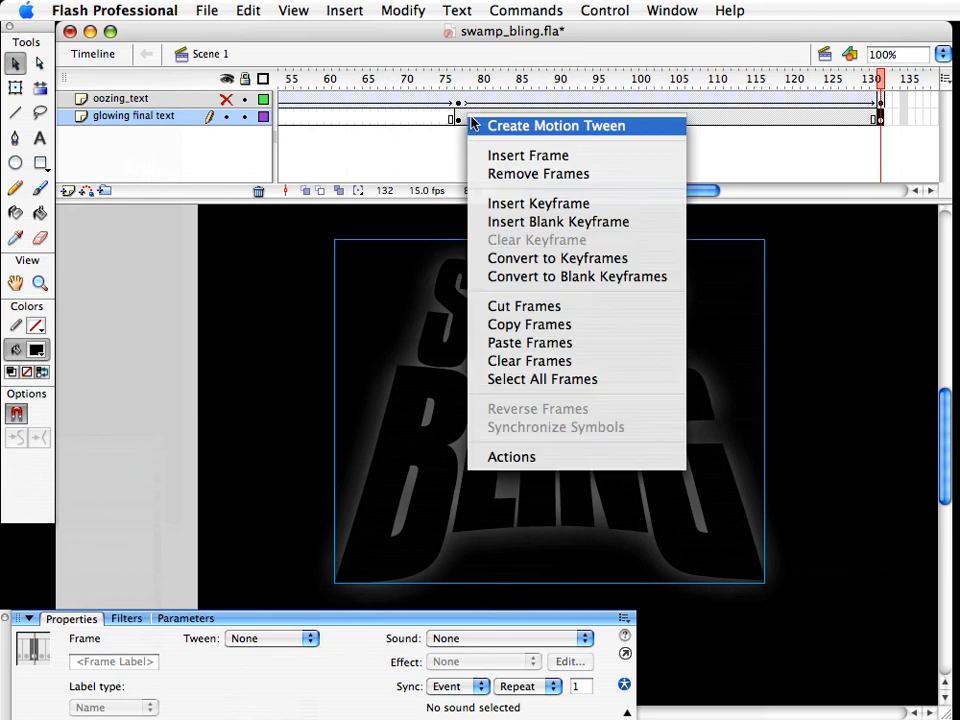
pyautogui.click(472, 124)
# Set the Glow on the frame 77 lettering to 0% strength and change its color to light gray
pyautogui.click(459, 117)
pyautogui.click(463, 285)
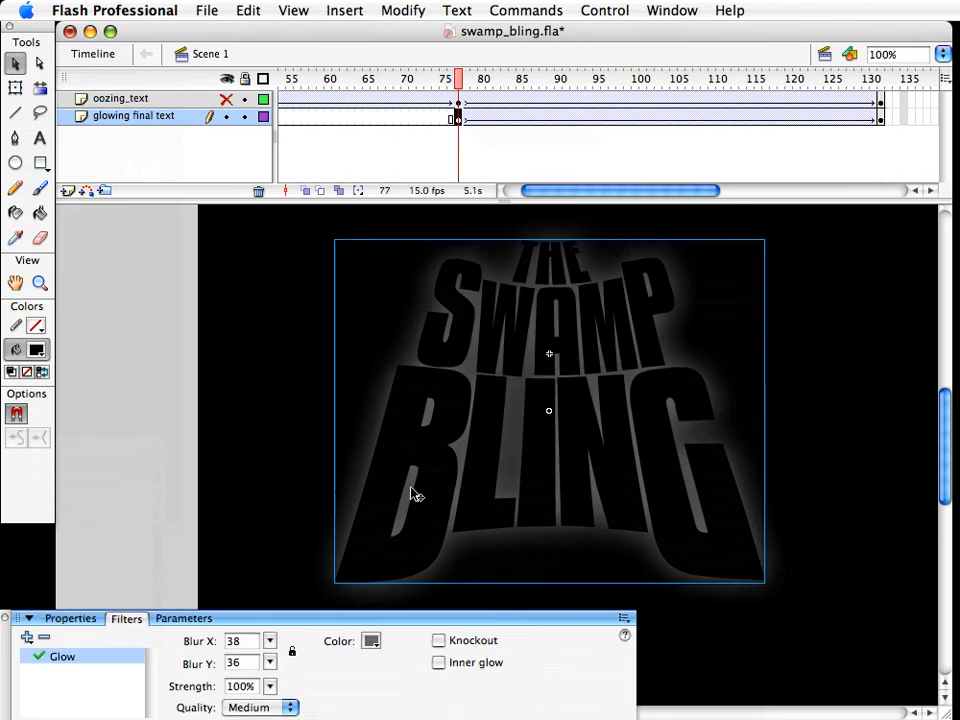
pyautogui.moveTo(253, 639); pyautogui.dragTo(216, 638)
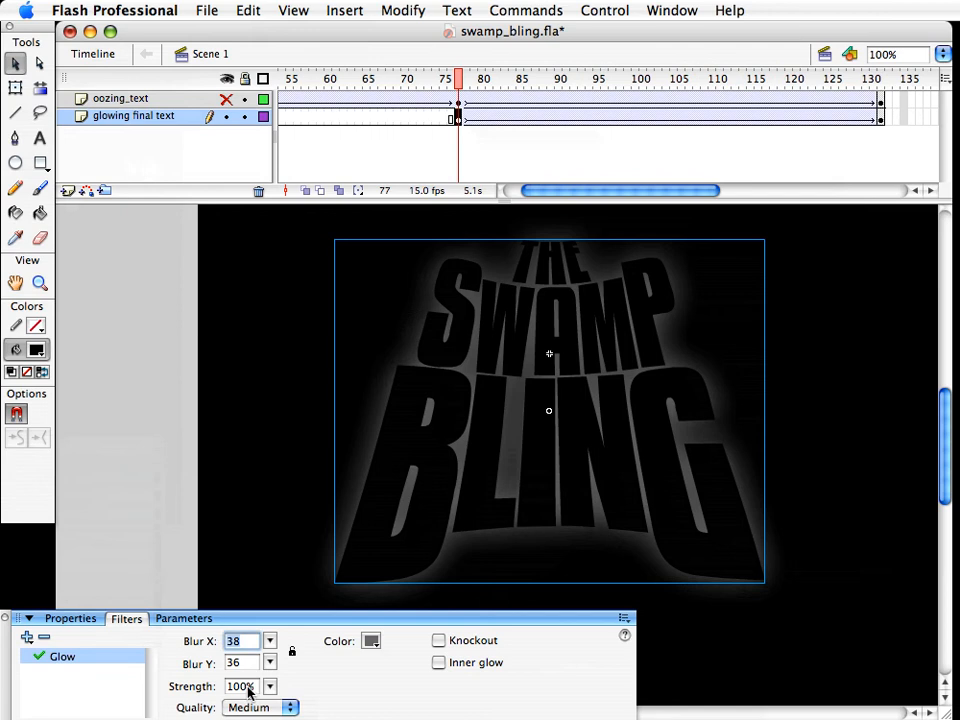
pyautogui.moveTo(269, 688); pyautogui.dragTo(268, 719)
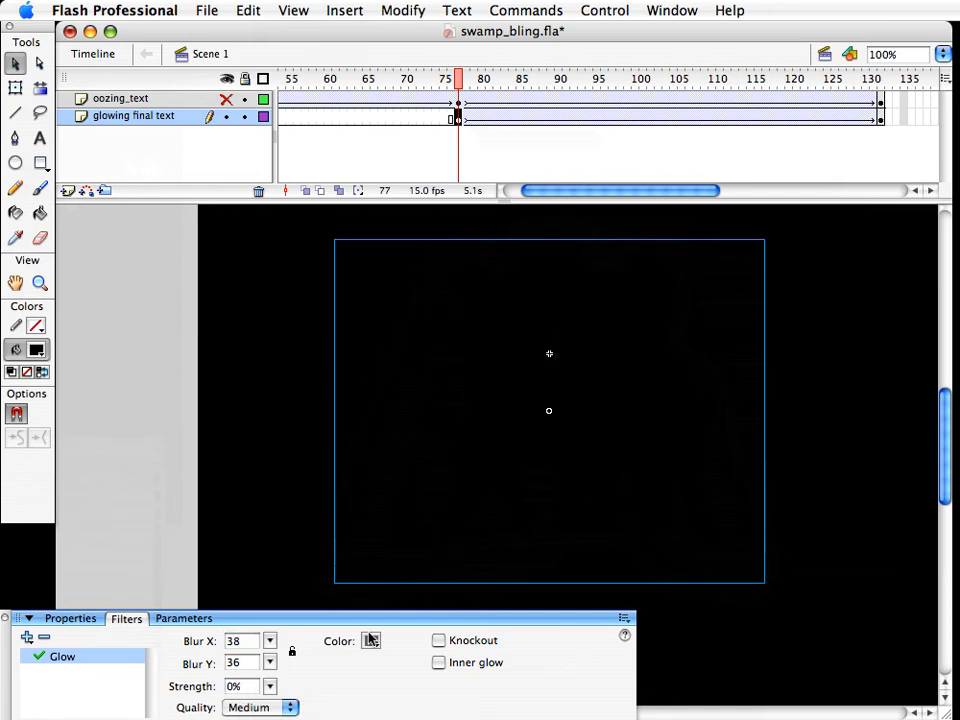
pyautogui.click(370, 640)
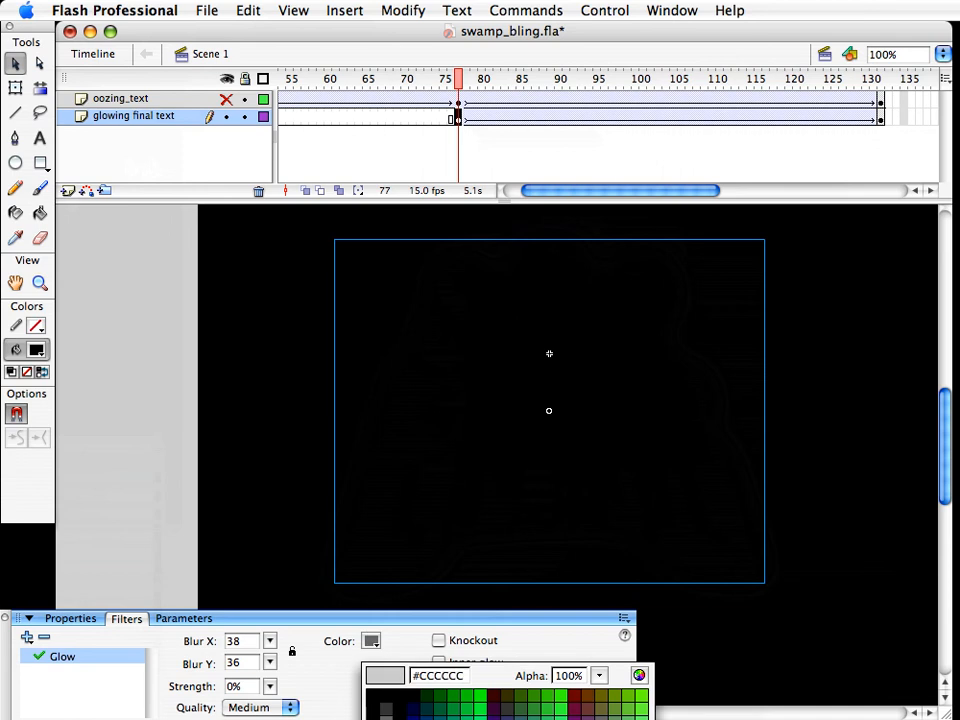
pyautogui.click(386, 719)
# Show the oozing_text layer again and preview both tweens together by scrubbing the timeline and testing the movie
pyautogui.moveTo(466, 80); pyautogui.dragTo(797, 95)
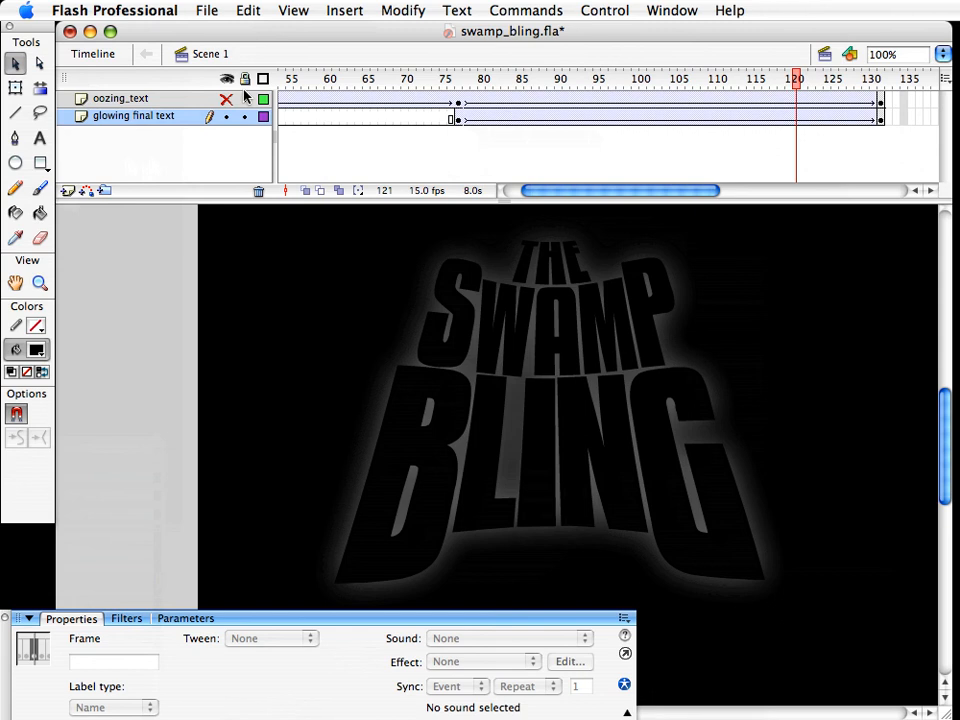
pyautogui.click(803, 80)
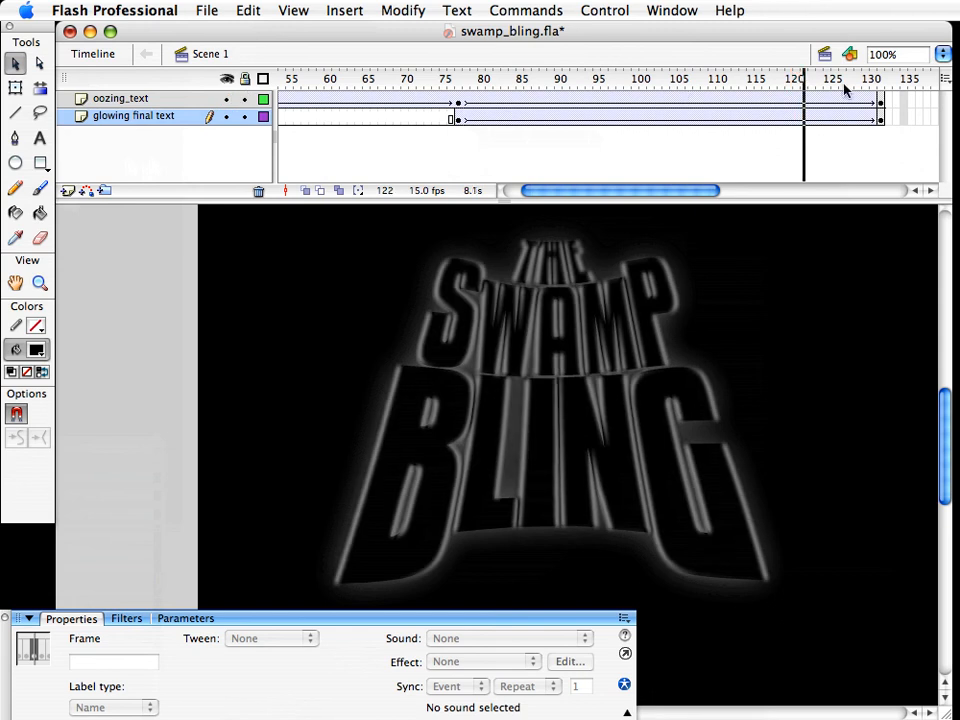
pyautogui.click(879, 118)
pyautogui.click(790, 528)
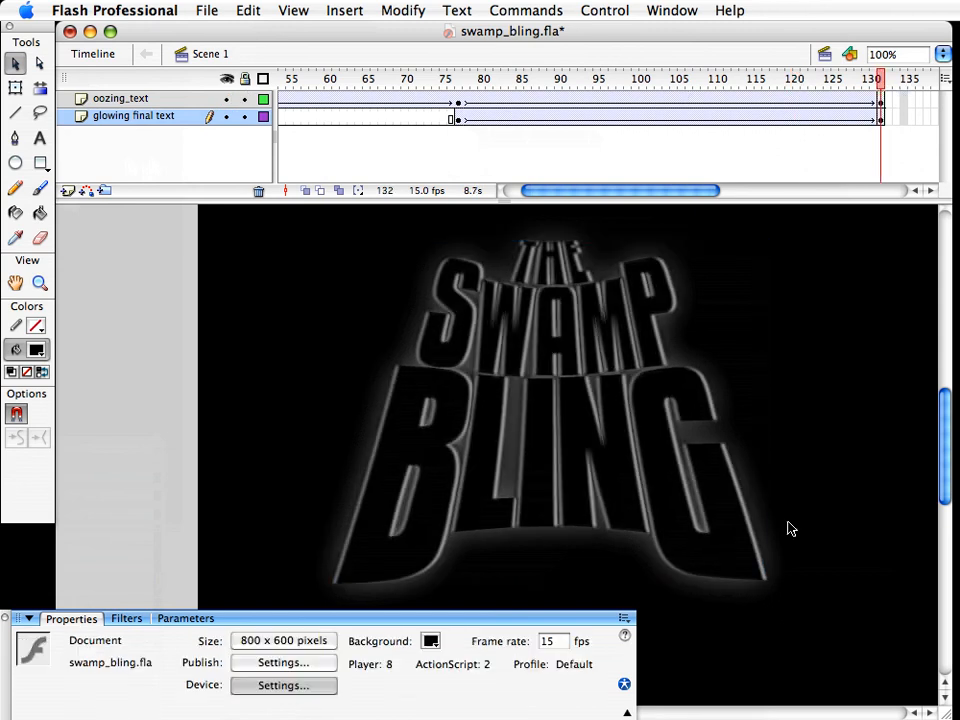
pyautogui.moveTo(746, 356); pyautogui.dragTo(740, 368)
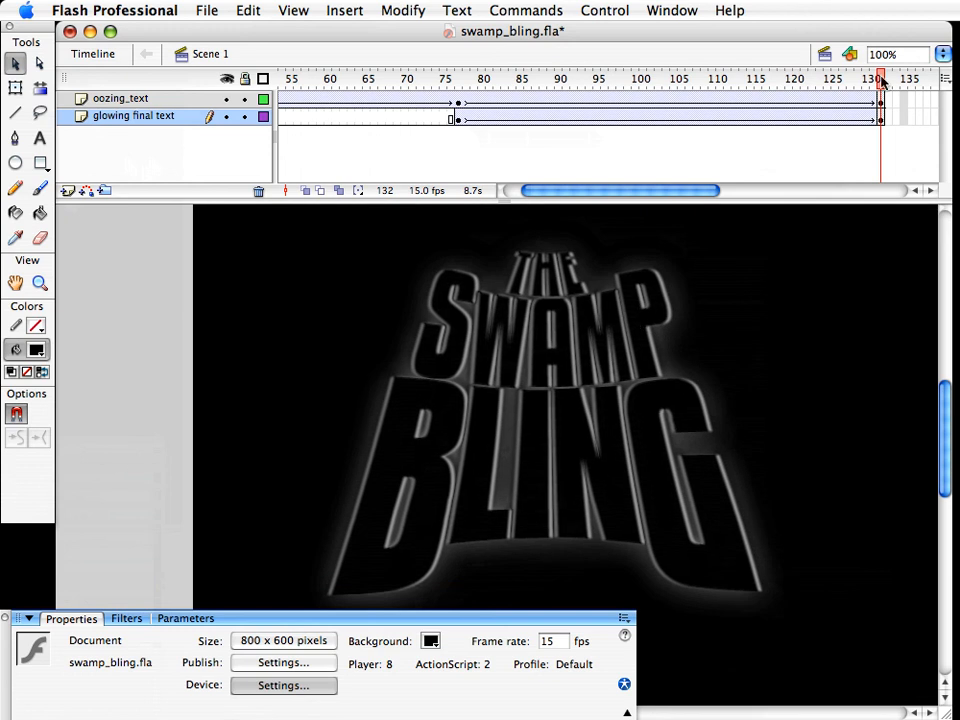
pyautogui.moveTo(882, 82); pyautogui.dragTo(814, 120)
pyautogui.press('super+Return')
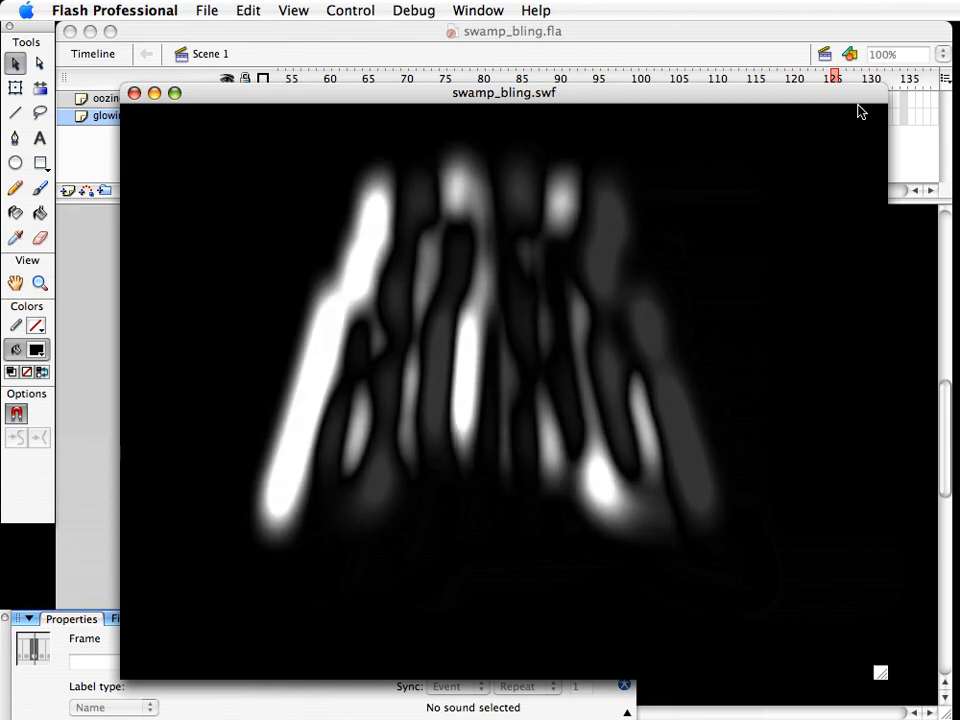
pyautogui.press('super+w')
# Extend the oozing_text and glowing final text layers beyond frame 132 by inserting frames across frames 140 to 167
pyautogui.moveTo(692, 191); pyautogui.dragTo(706, 191)
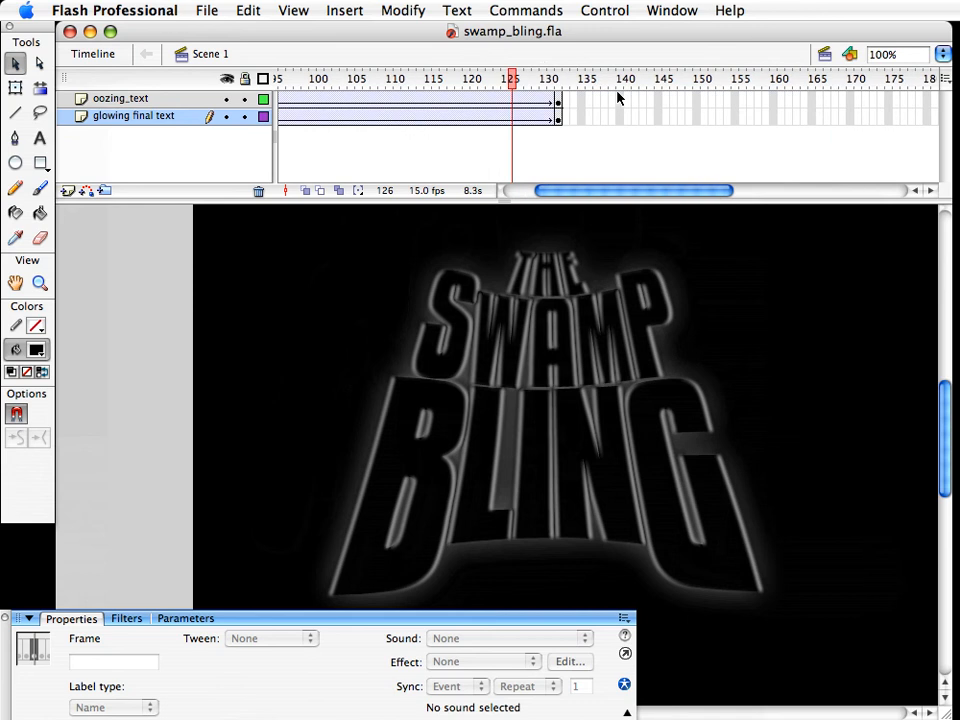
pyautogui.moveTo(617, 97); pyautogui.dragTo(827, 135)
pyautogui.press('F6')
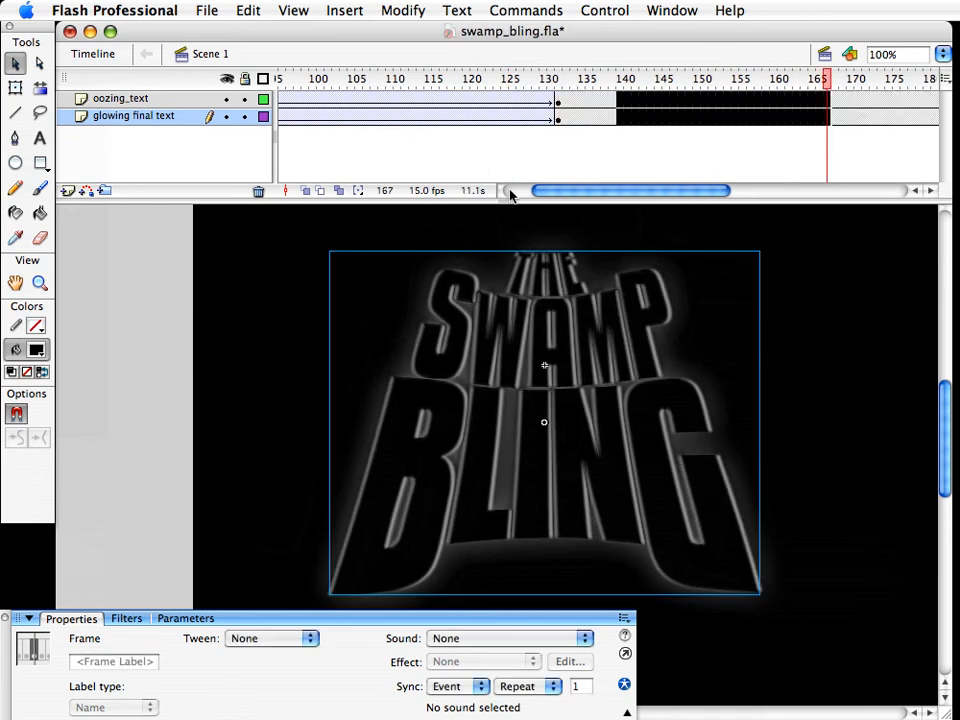
# Add a new layer above oozing_text and insert a blank keyframe at its frame 140
pyautogui.click(125, 97)
pyautogui.click(67, 190)
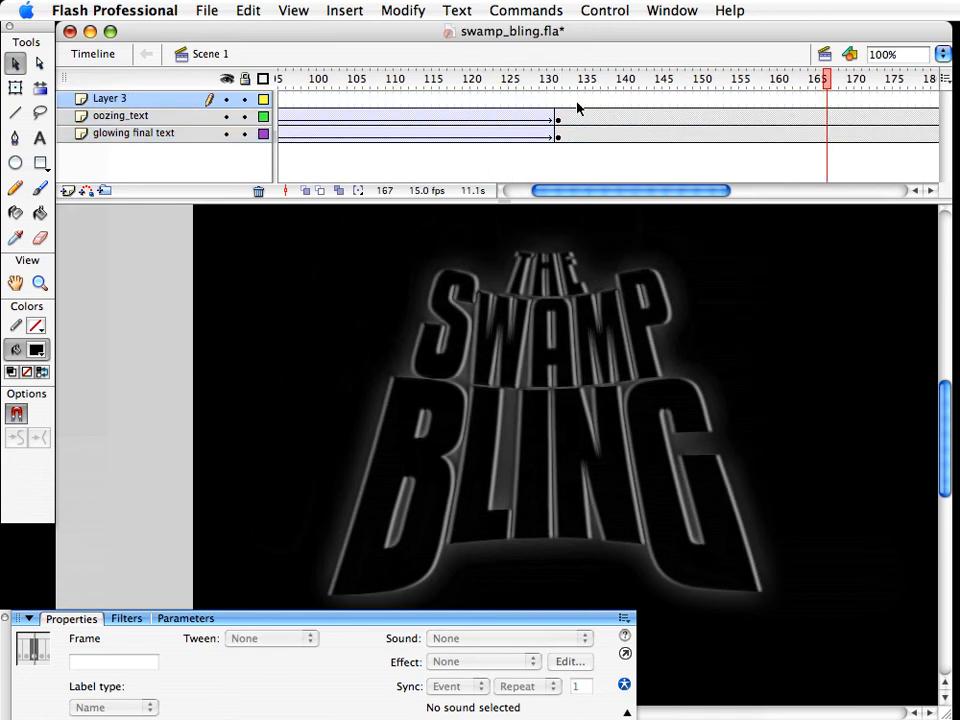
pyautogui.click(619, 99)
pyautogui.press('F7')
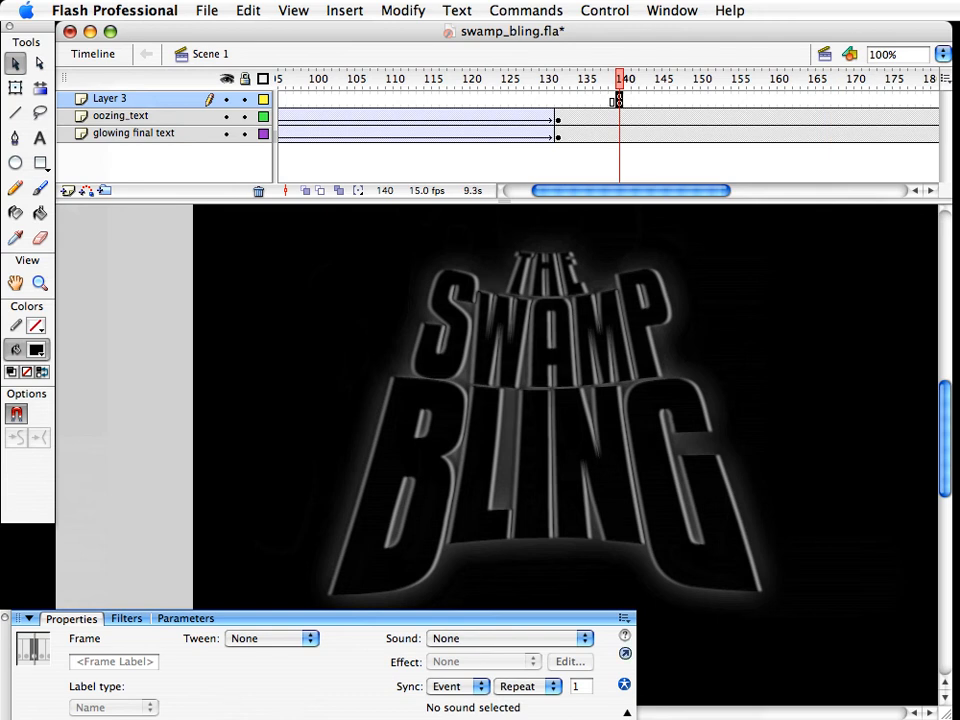
pyautogui.click(615, 178)
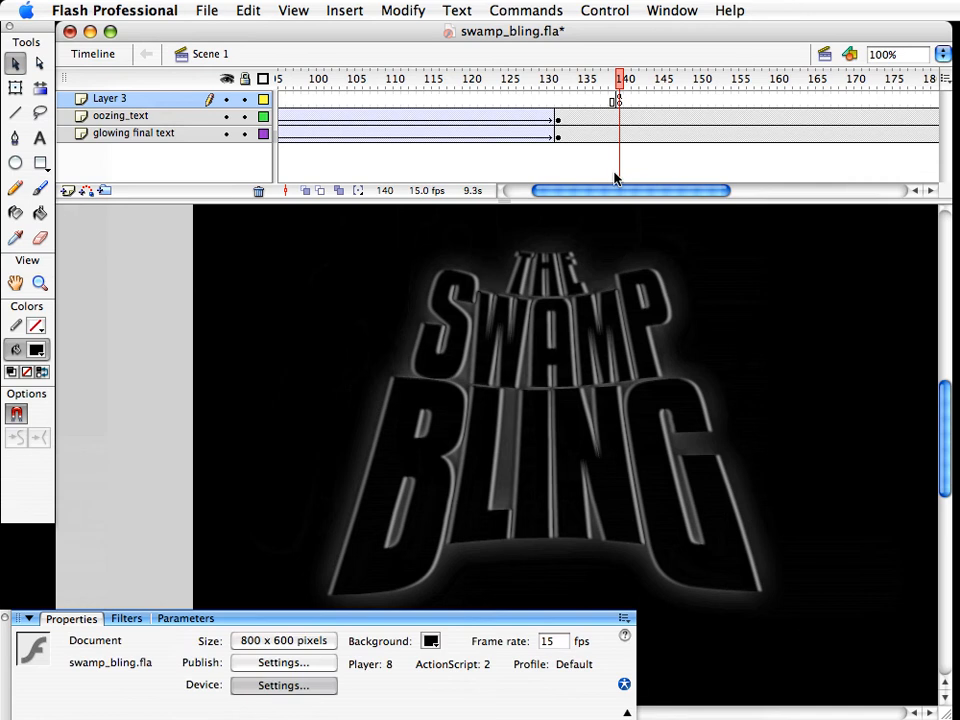
# Lengthen both tweens by inserting frames on all three layers across about frames 10 to 53 and 134 to 149
pyautogui.moveTo(598, 195); pyautogui.dragTo(543, 190)
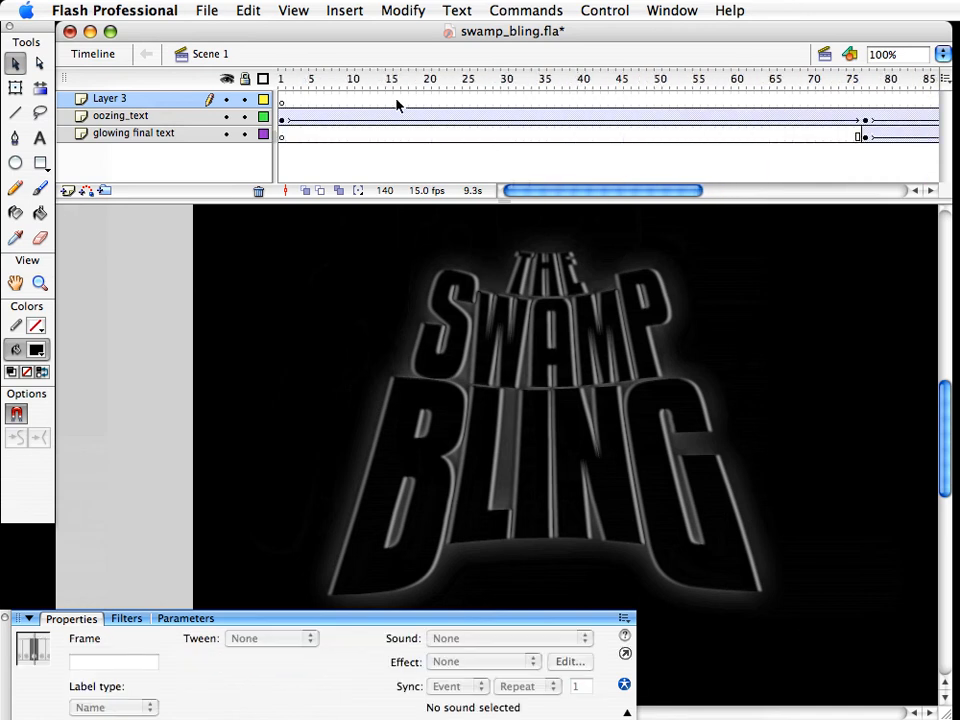
pyautogui.moveTo(348, 103); pyautogui.dragTo(673, 197)
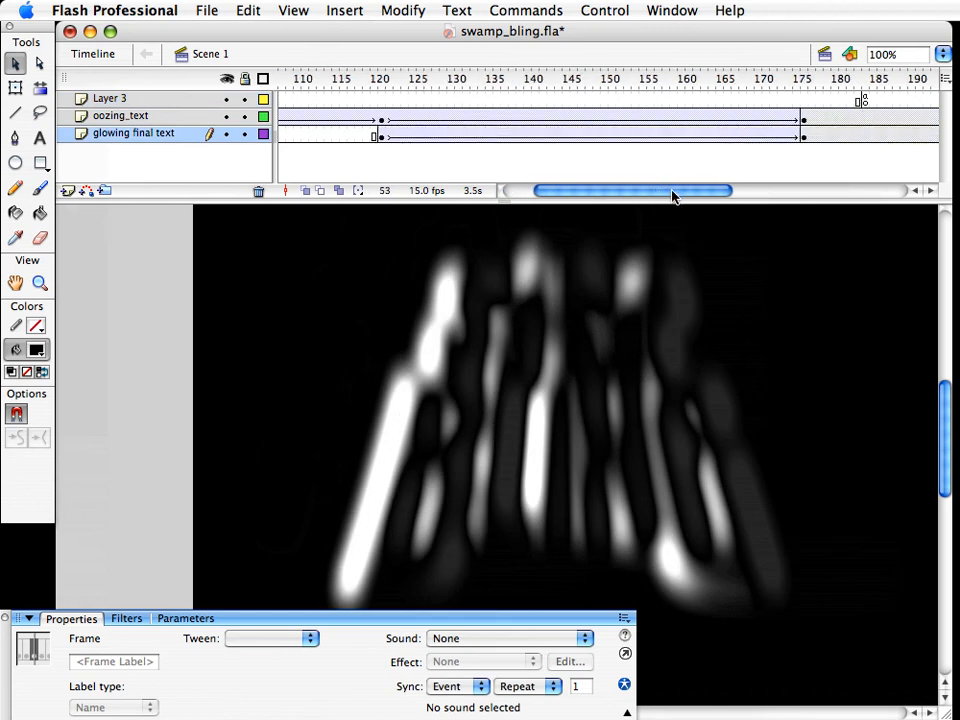
pyautogui.moveTo(484, 101); pyautogui.dragTo(598, 143)
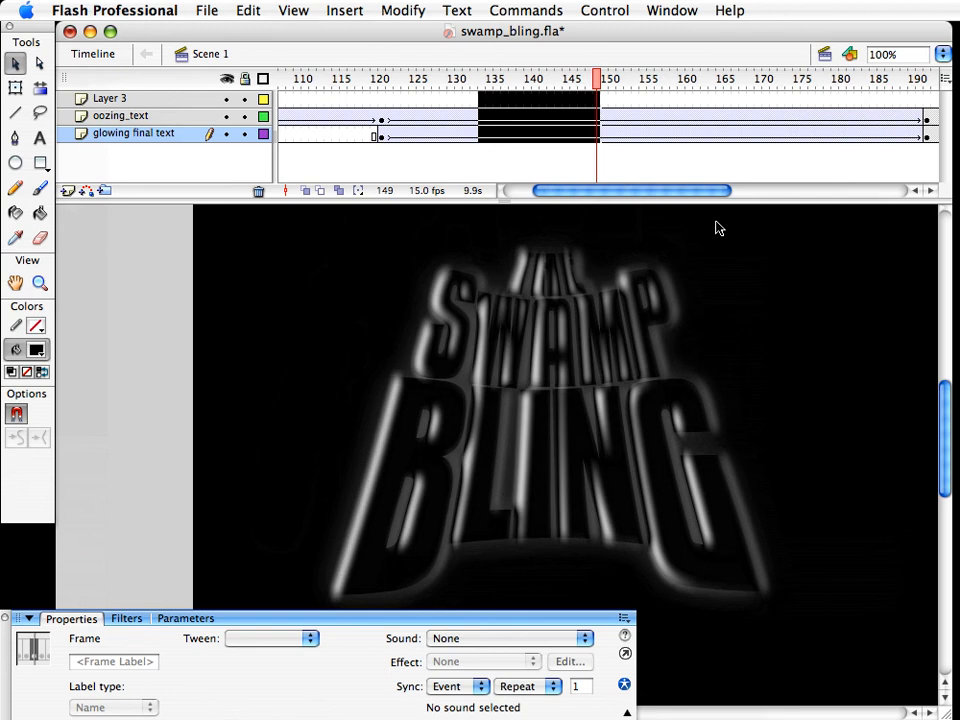
# Test the movie with the lengthened tweens, closing the Debugger to watch the full playback
pyautogui.press('super+Return')
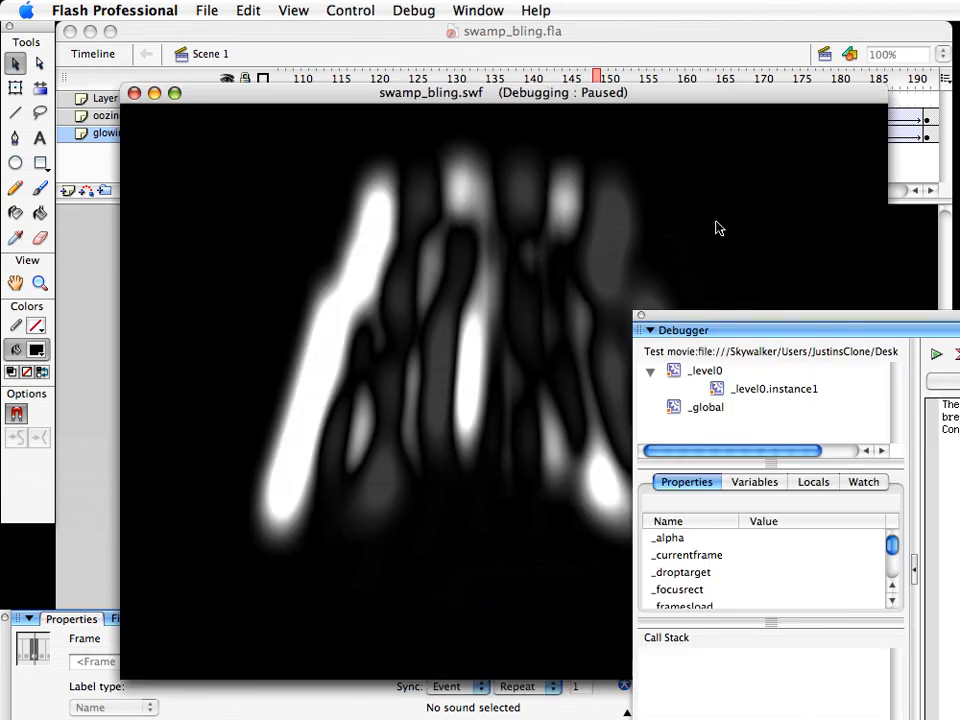
pyautogui.click(641, 316)
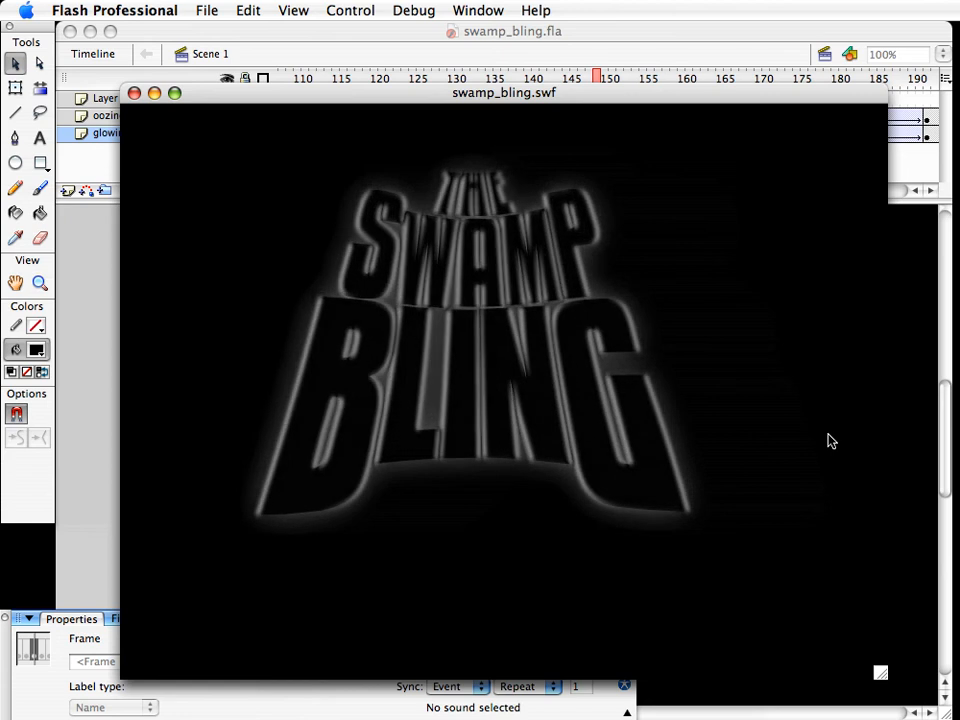
pyautogui.press('super+w')
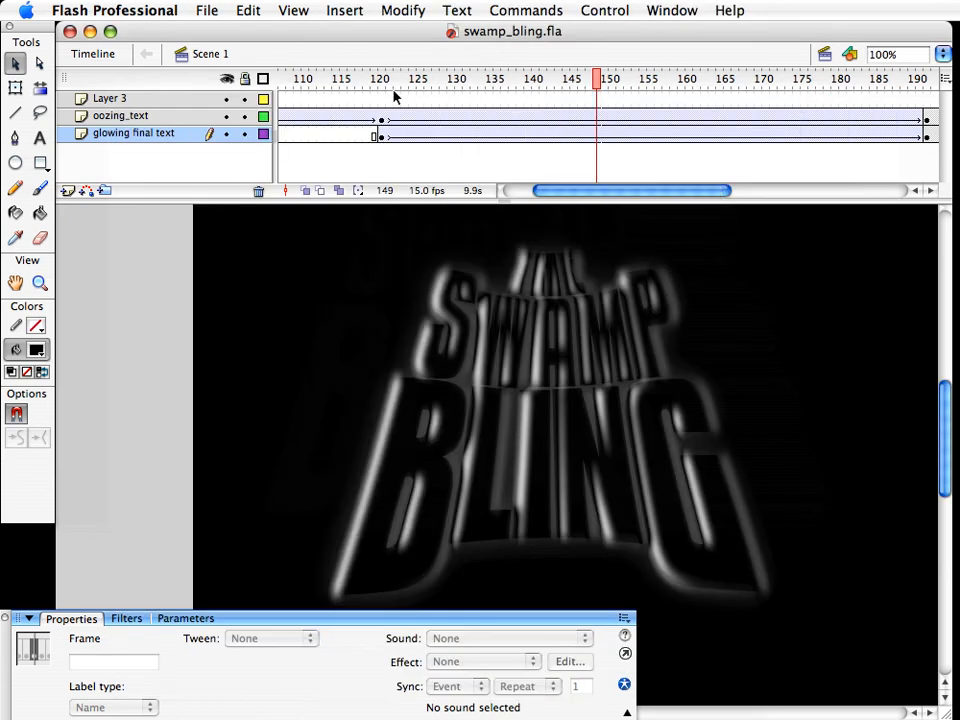
# Lock the oozing_text layer and select the glowing final text lettering at frame 121
pyautogui.click(383, 84)
pyautogui.click(666, 450)
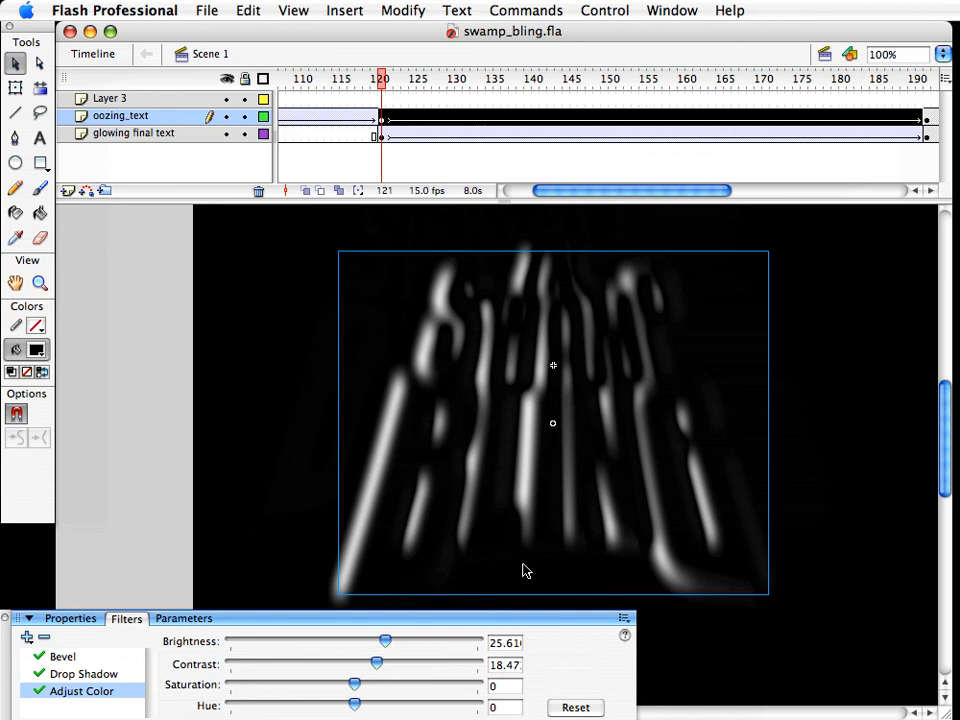
pyautogui.click(245, 116)
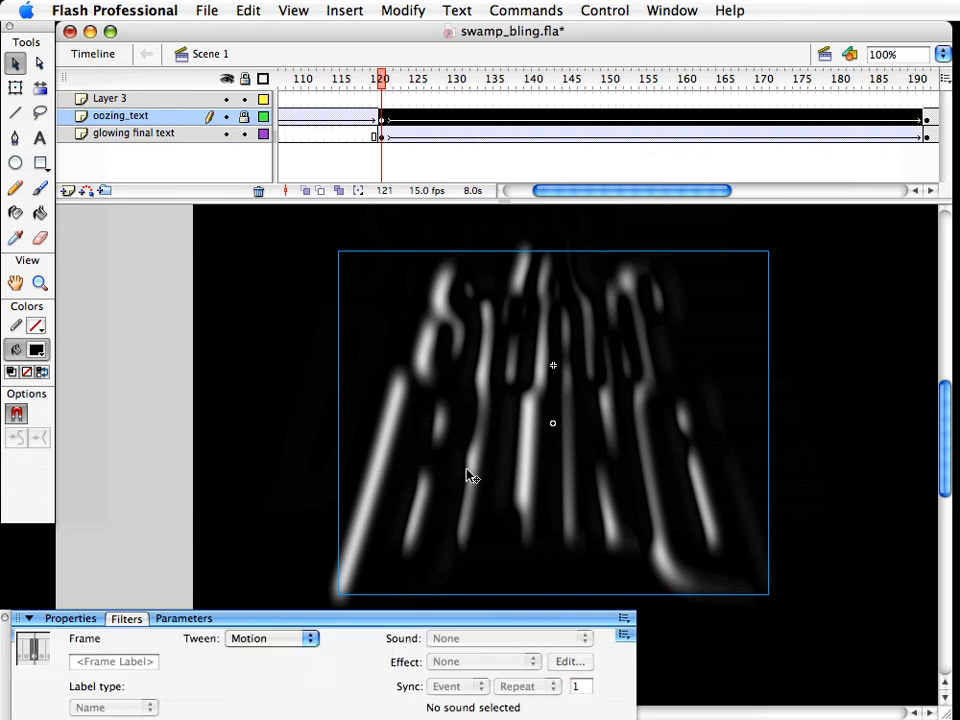
pyautogui.click(467, 474)
# Set the frame 121 Glow color to black (#000000) and its Blur X and Blur Y to 0
pyautogui.click(371, 641)
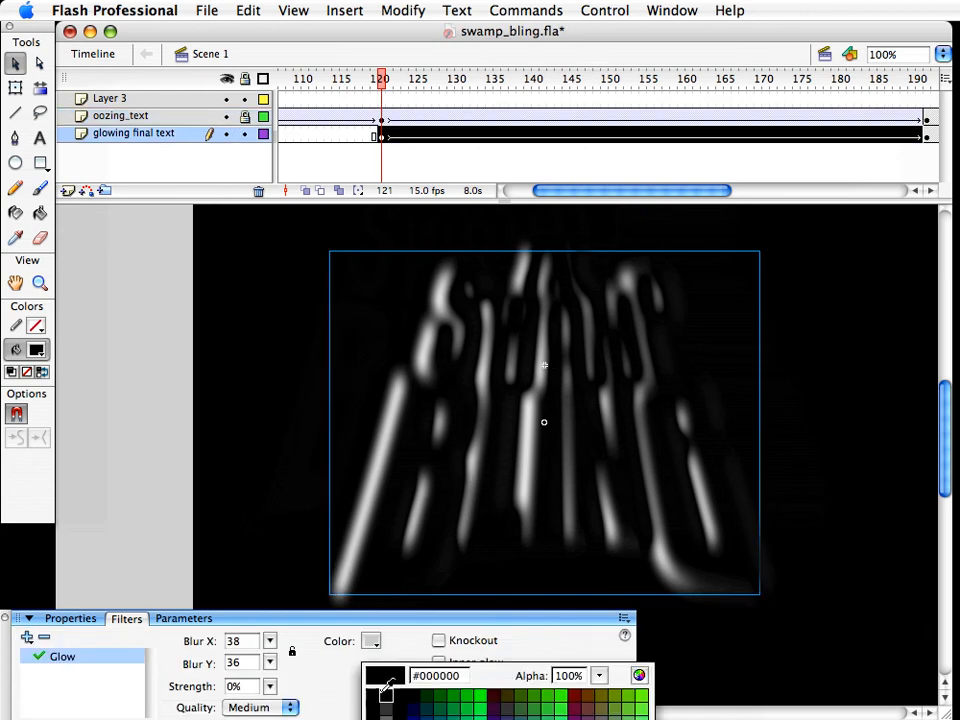
pyautogui.click(386, 693)
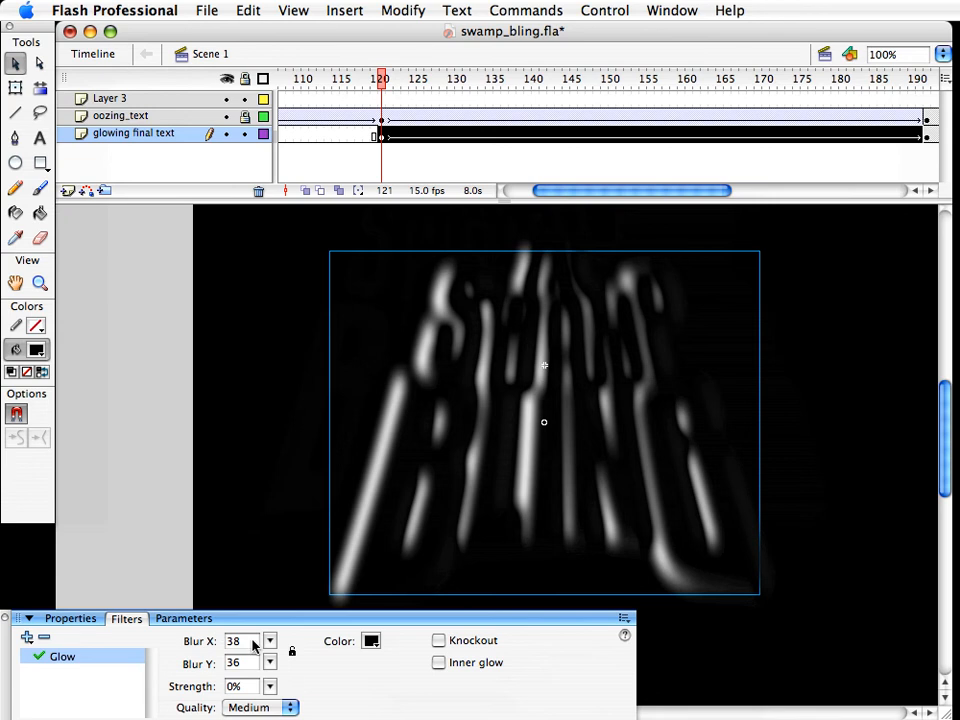
pyautogui.click(255, 640)
pyautogui.write('0')
pyautogui.press('Tab')
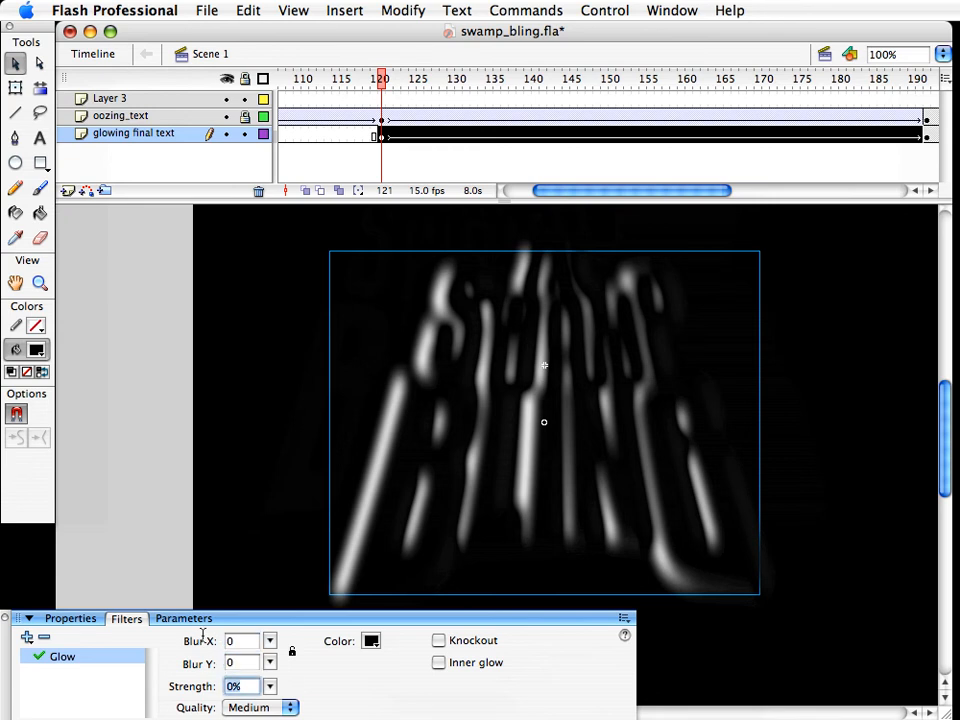
pyautogui.click(196, 272)
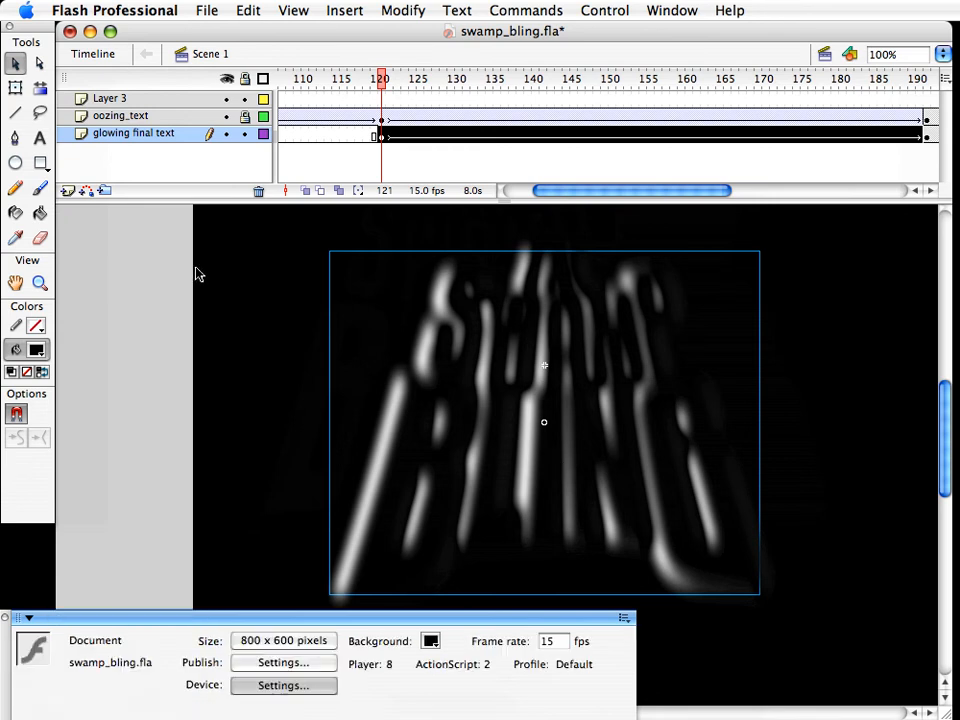
# Scrub from frame 121 to 181 and test the movie to check how the glow fades in
pyautogui.moveTo(382, 82); pyautogui.dragTo(843, 140)
pyautogui.press('super+Return')
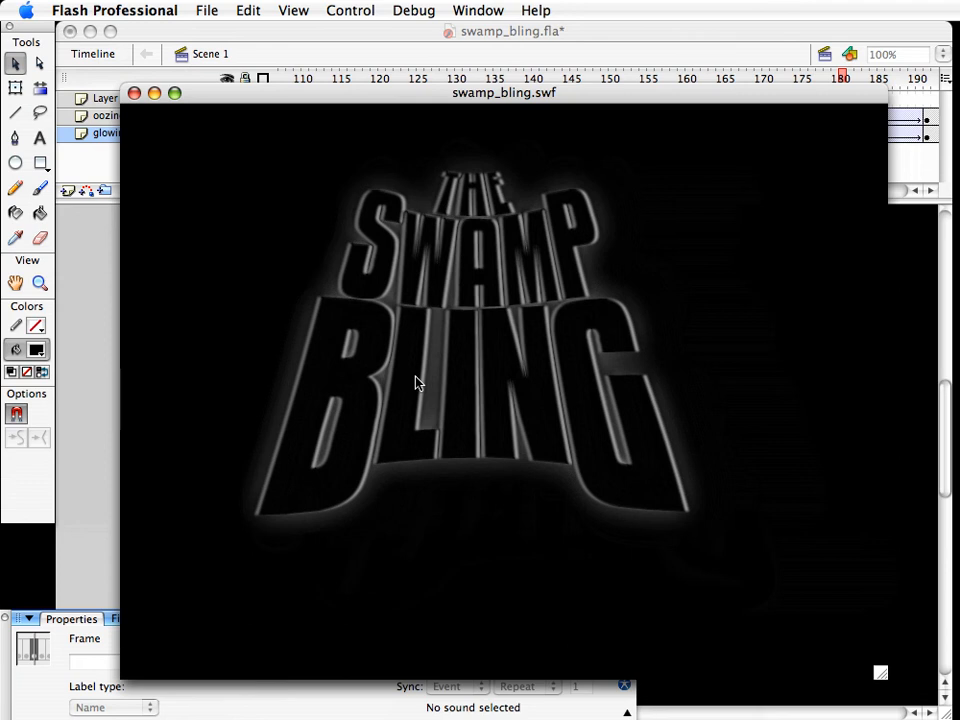
pyautogui.press('super+w')
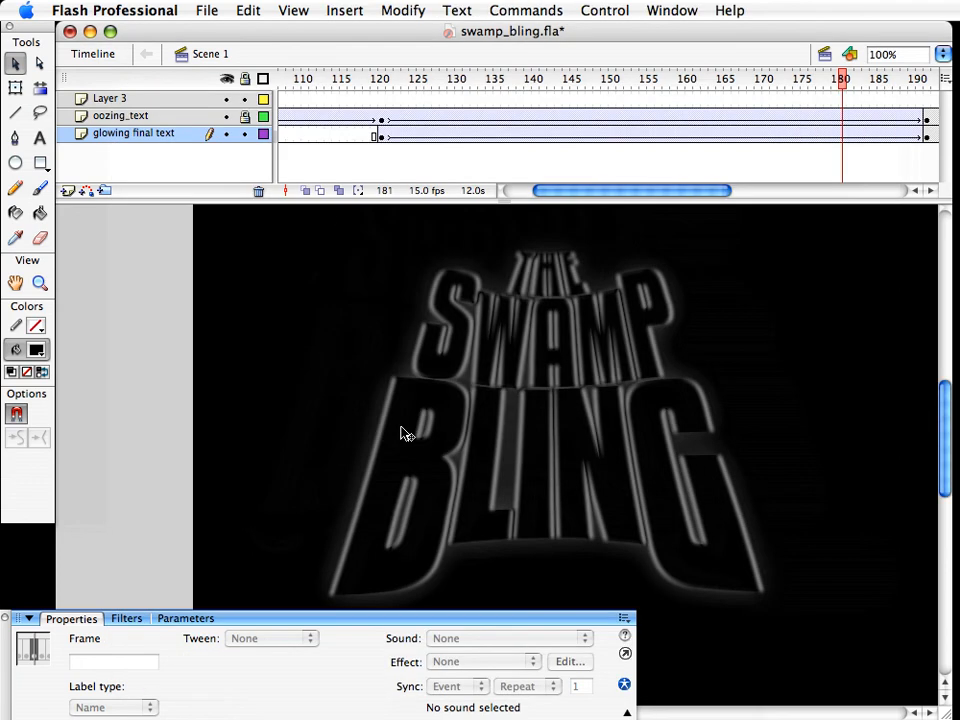
# Go to frame 1 of the oozing_text layer and unlock the layer
pyautogui.moveTo(572, 190); pyautogui.dragTo(477, 187)
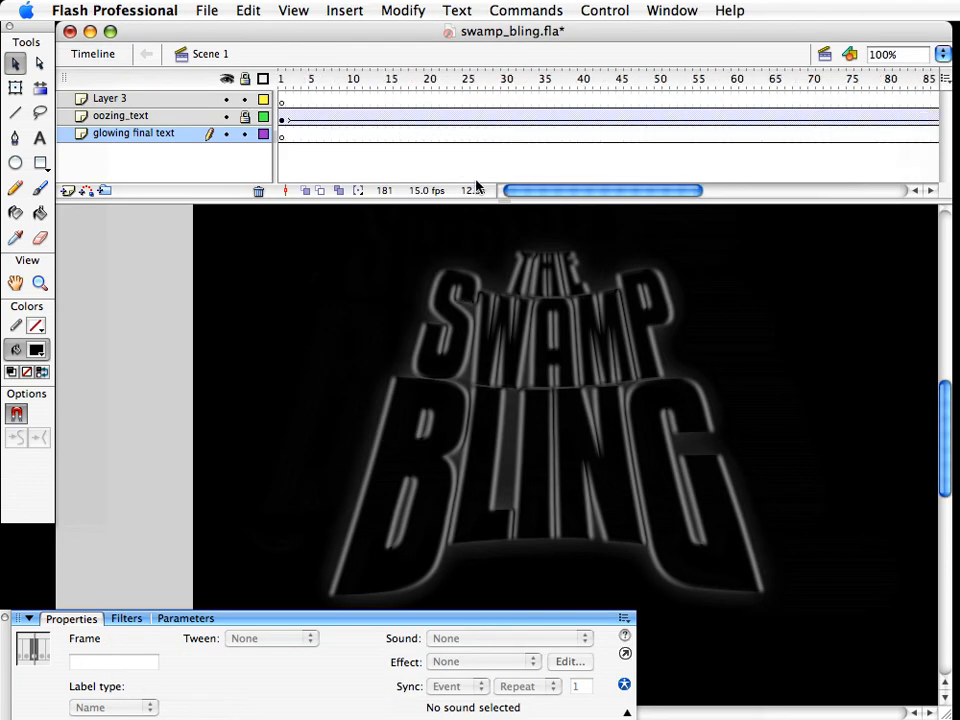
pyautogui.click(281, 116)
pyautogui.click(244, 116)
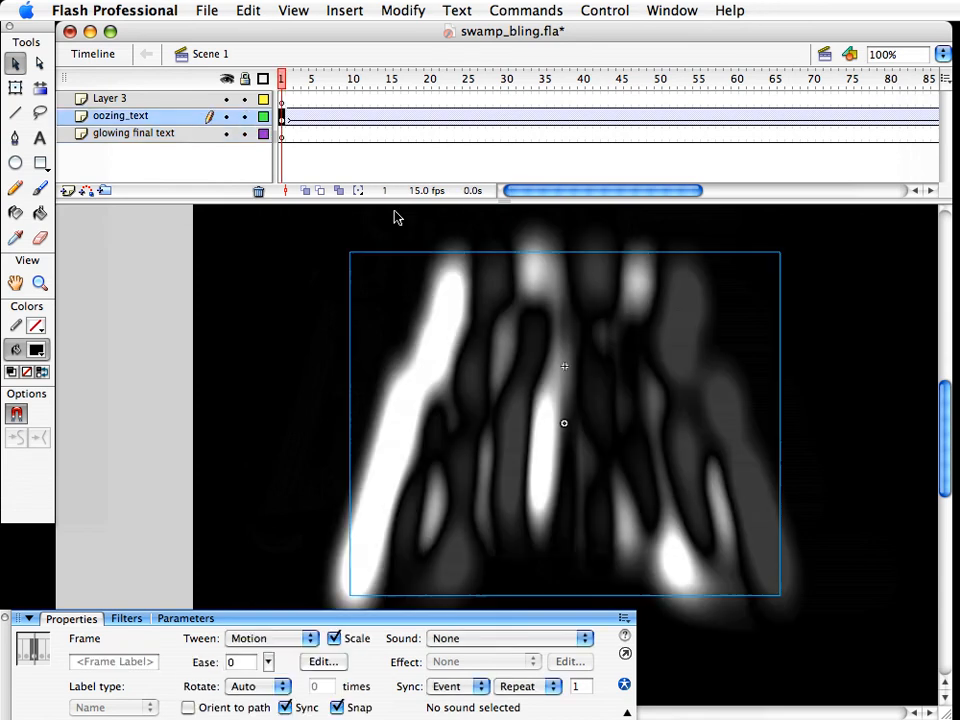
# Scale the frame 1 oozing_text lettering to 80% and test the movie
pyautogui.click(538, 336)
pyautogui.press('super+alt+s')
pyautogui.moveTo(879, 506); pyautogui.dragTo(670, 500)
pyautogui.write('80')
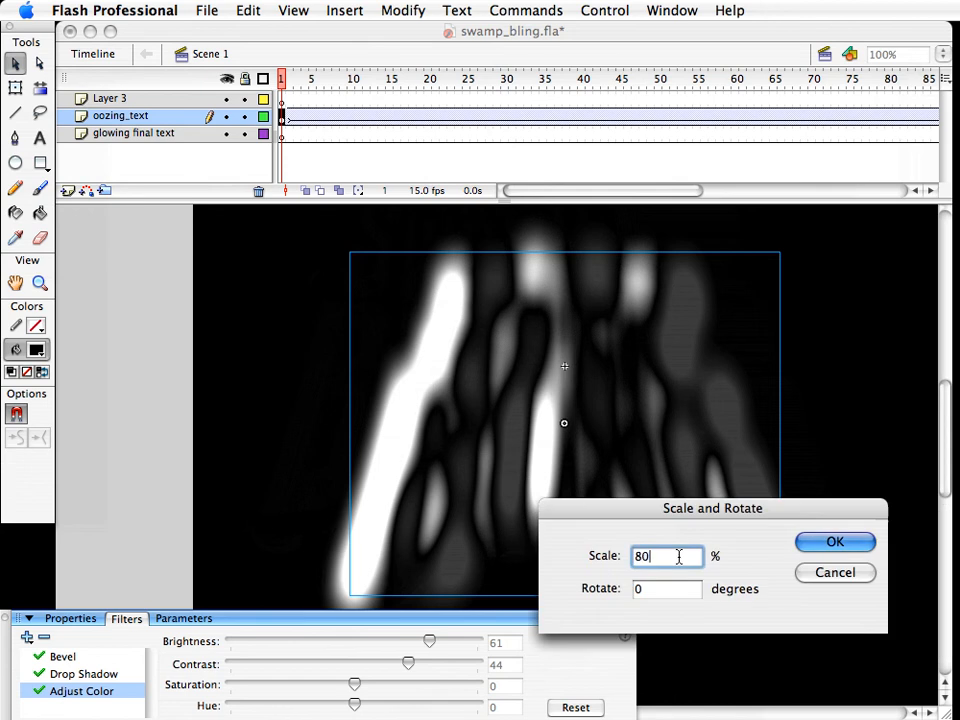
pyautogui.press('Return')
pyautogui.press('super+Return')
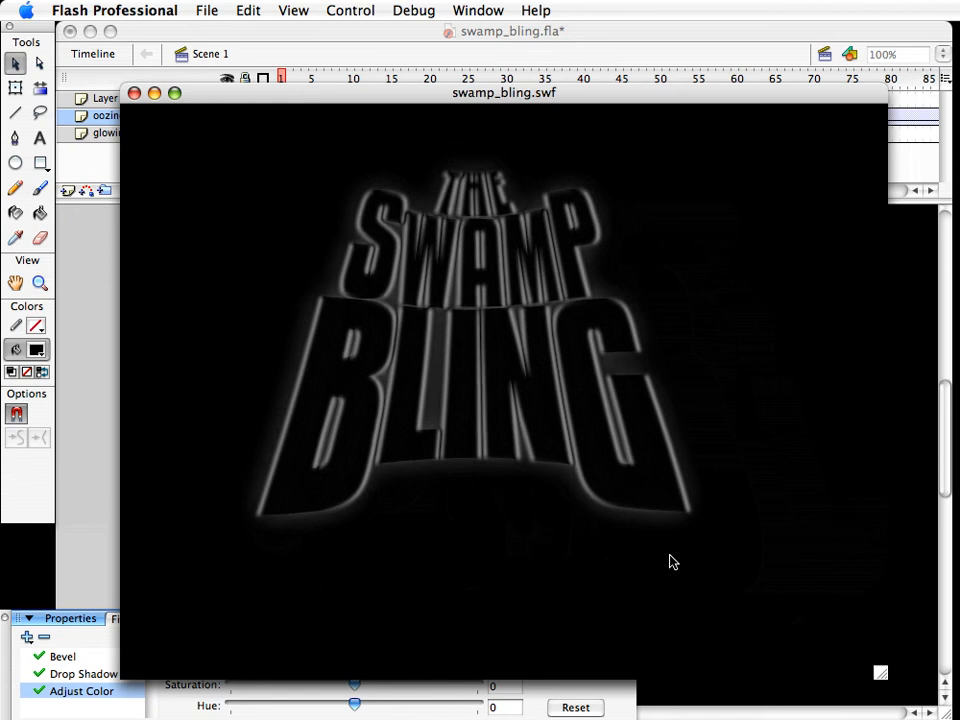
pyautogui.press('super+w')
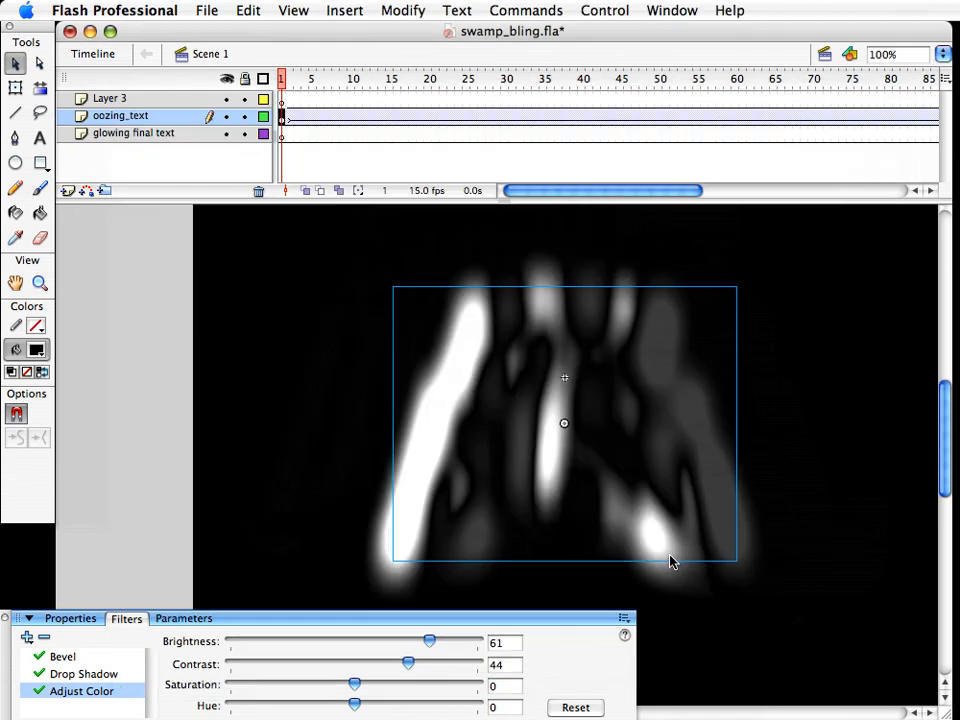
# Undo the 80% scaling of the frame 1 oozing_text lettering, deselect it and save the file
pyautogui.press('super+z')
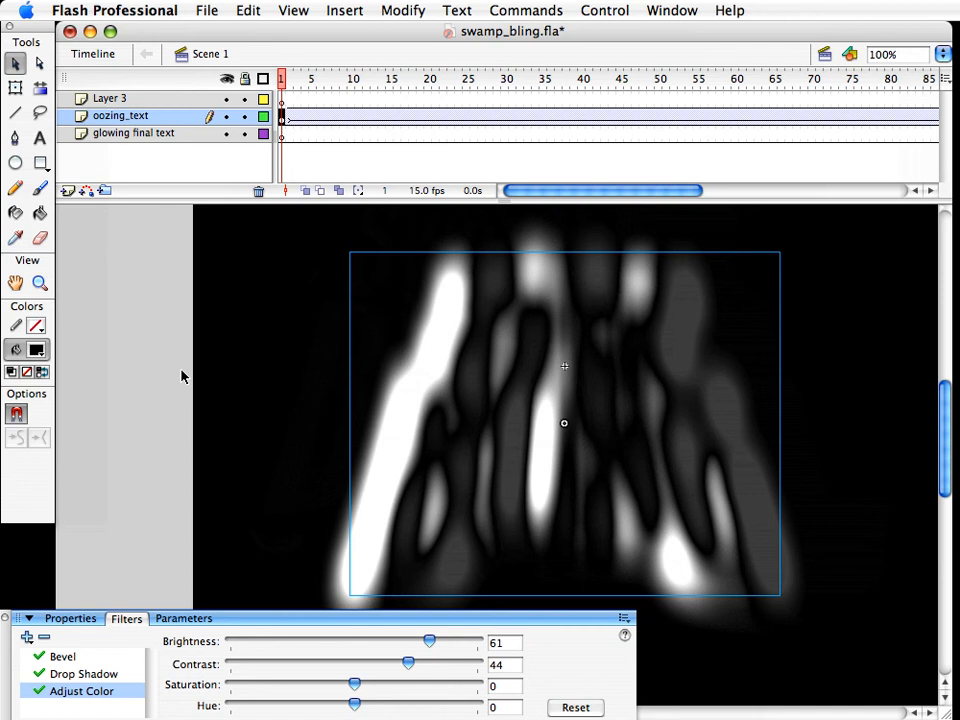
pyautogui.click(214, 326)
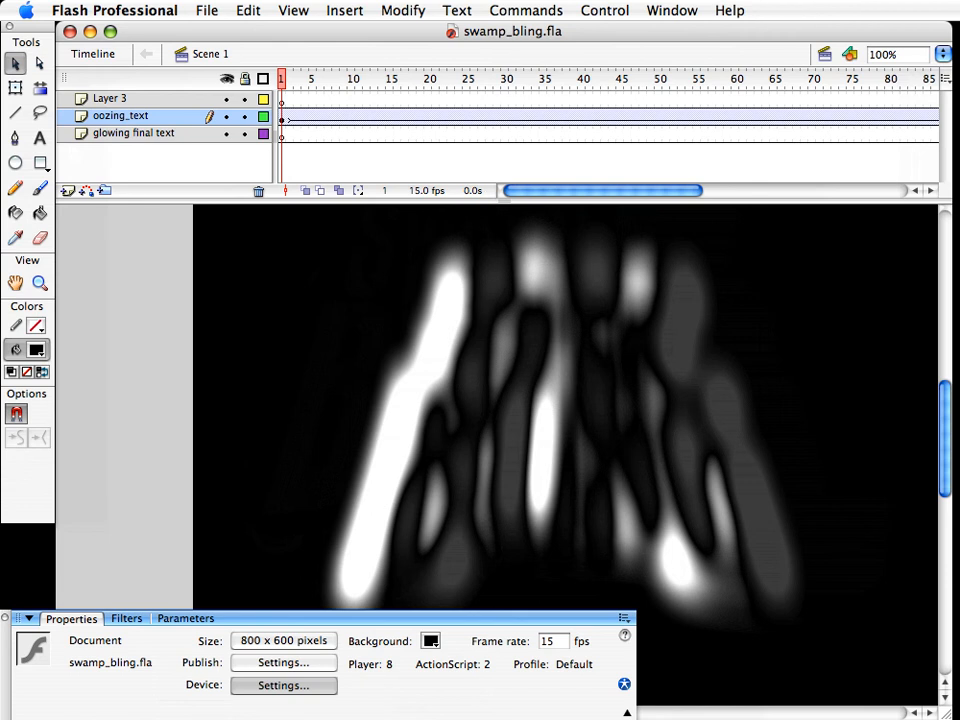
# Switch to Finder and move swamp_bling.swd from the Flash8_Pro_only folder to the Trash
pyautogui.press('super+Tab')
pyautogui.press('super+w')
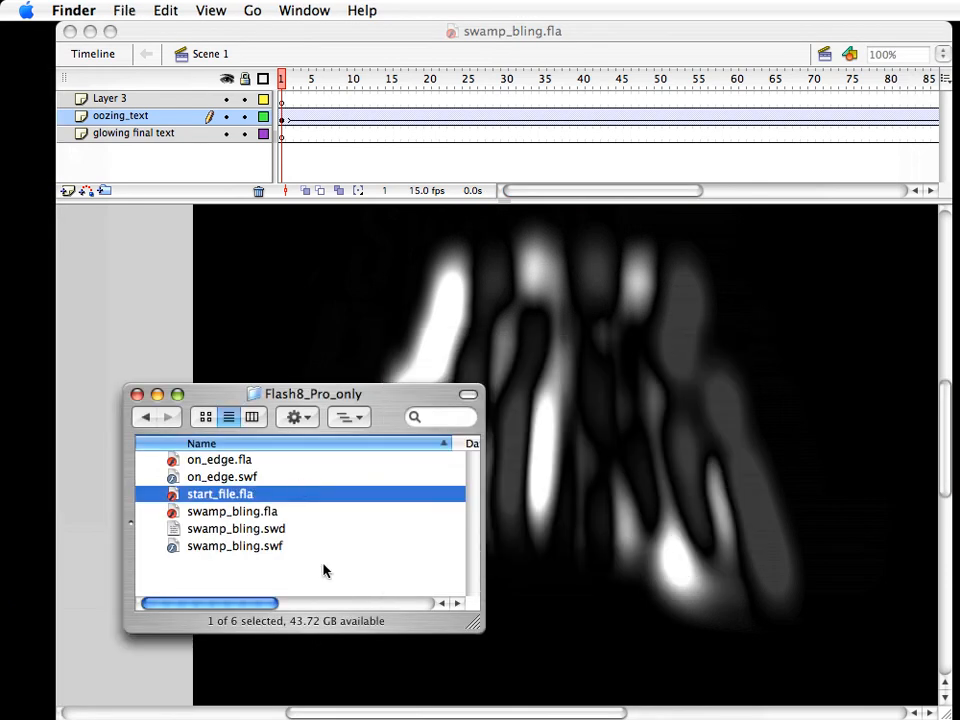
pyautogui.click(236, 528)
pyautogui.press('super+BackSpace')
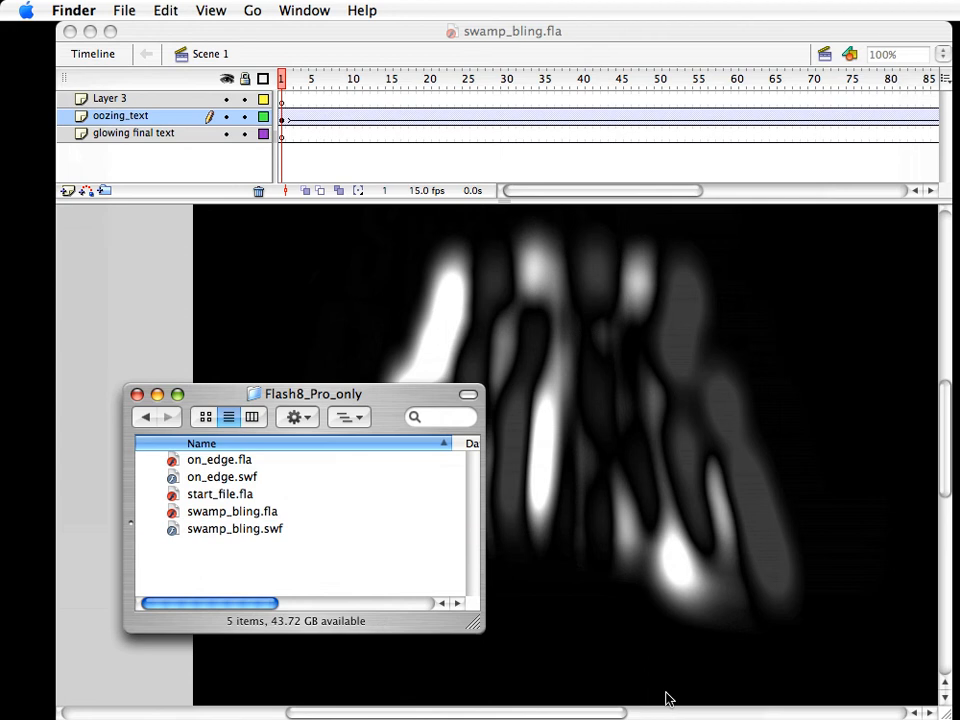
# Go to the Flash8_Pro_only folder inside Titles_Part2 and open steamy_light.fla in Flash
pyautogui.click(145, 418)
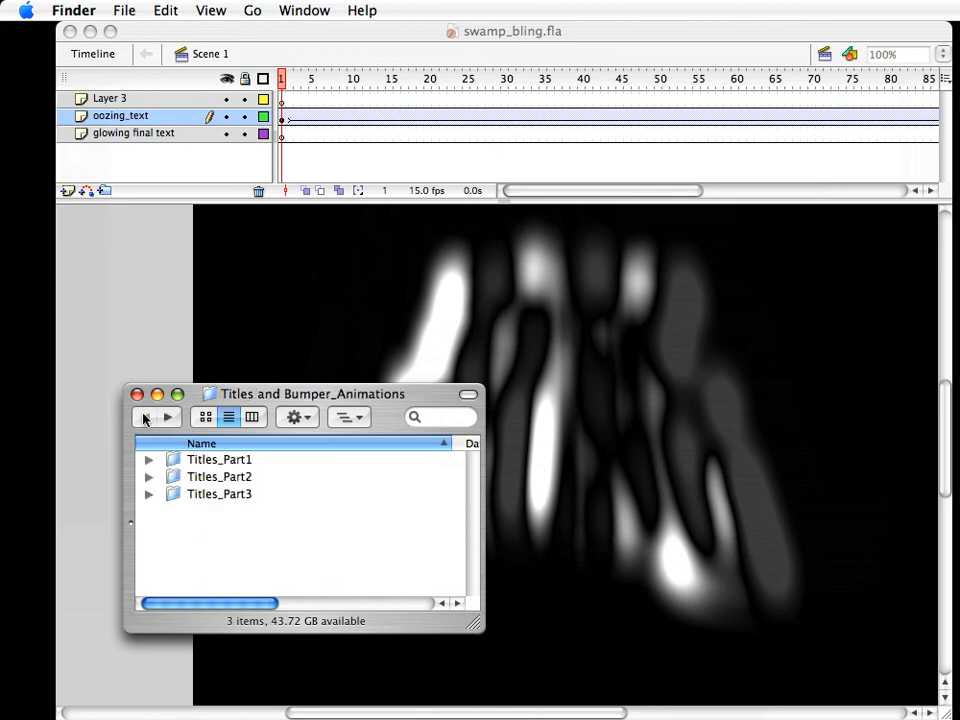
pyautogui.doubleClick(200, 476)
pyautogui.click(214, 477)
pyautogui.doubleClick(214, 477)
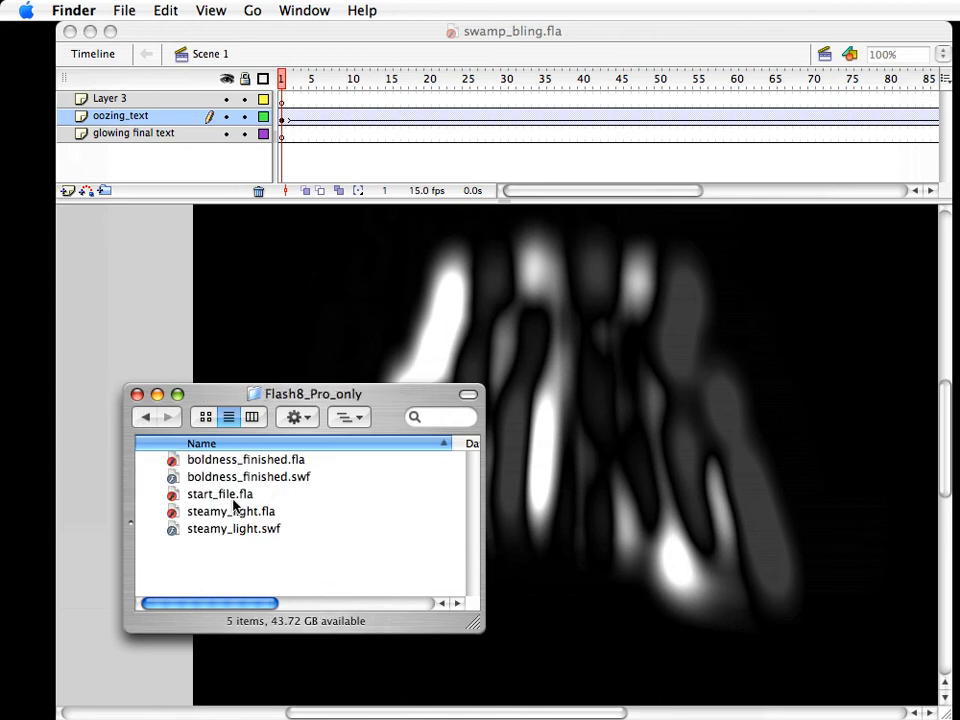
pyautogui.click(237, 513)
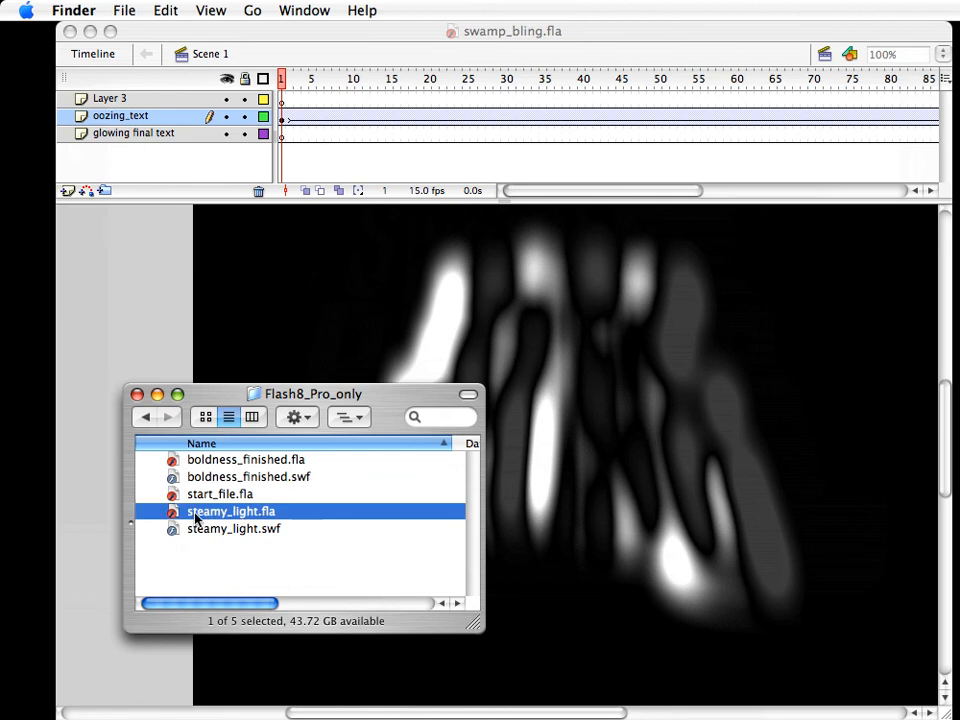
pyautogui.doubleClick(237, 514)
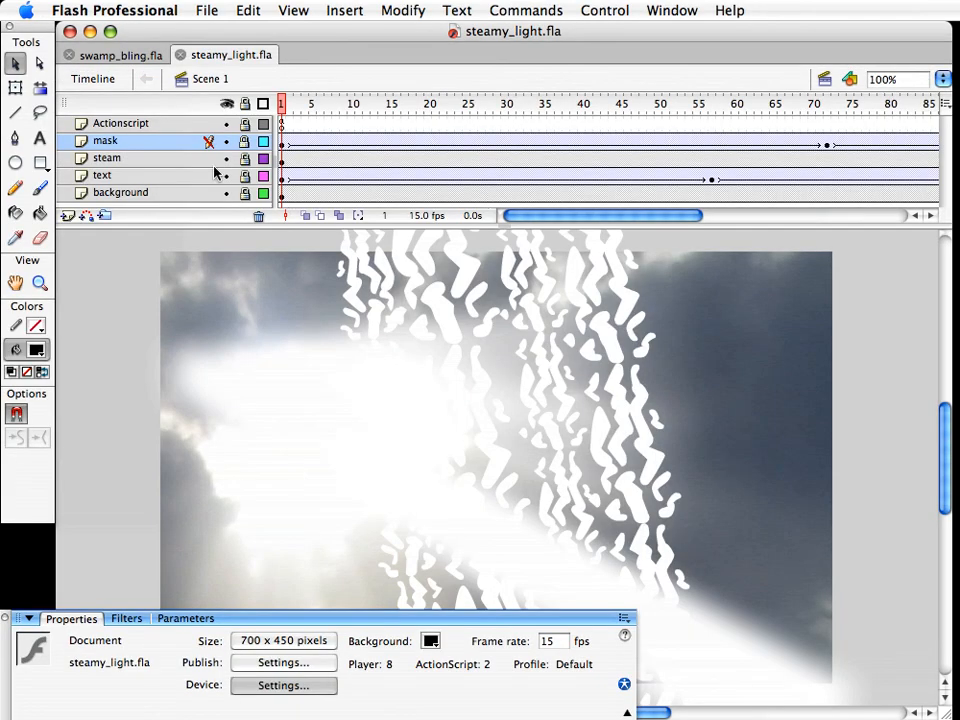
# Unlock the Actionscript, mask and steam layers and copy all their frames from 1 to 117
pyautogui.moveTo(244, 159); pyautogui.dragTo(244, 123)
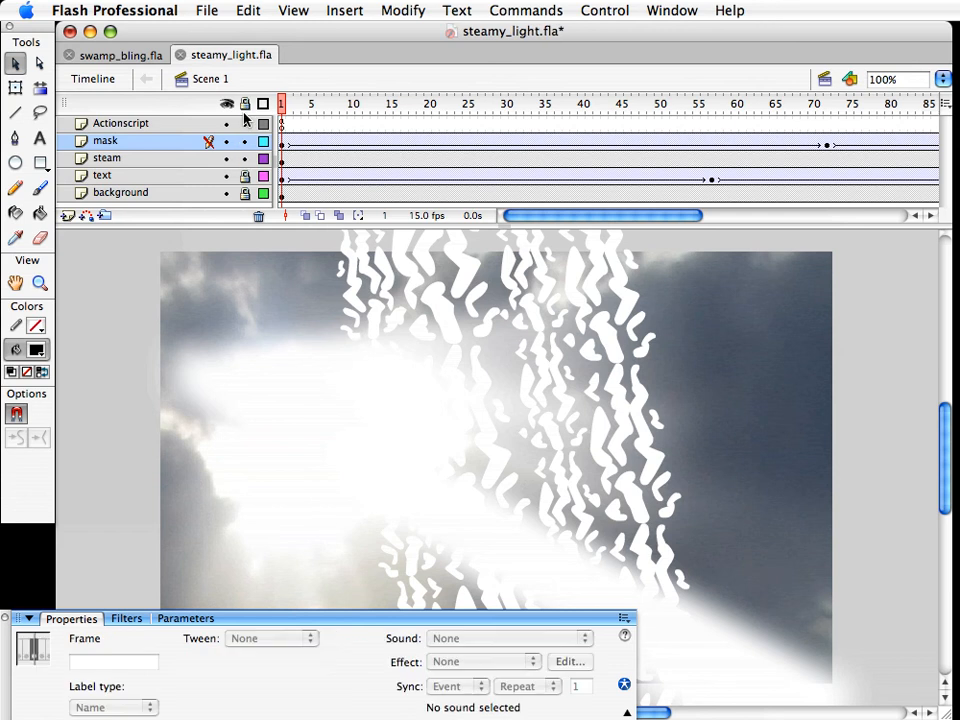
pyautogui.click(282, 124)
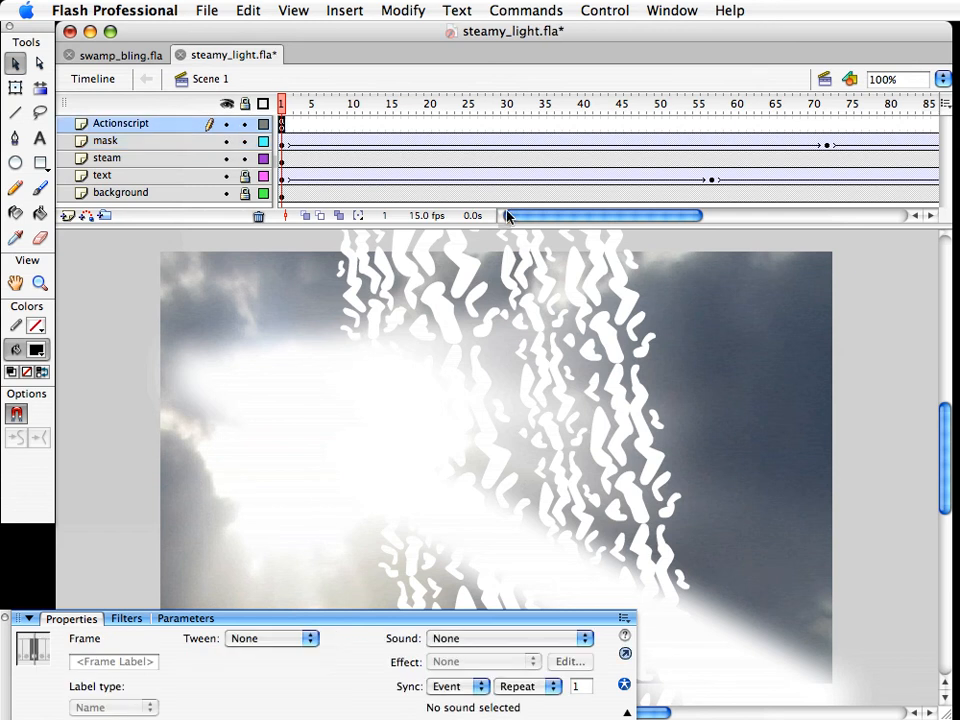
pyautogui.moveTo(508, 216); pyautogui.dragTo(530, 222)
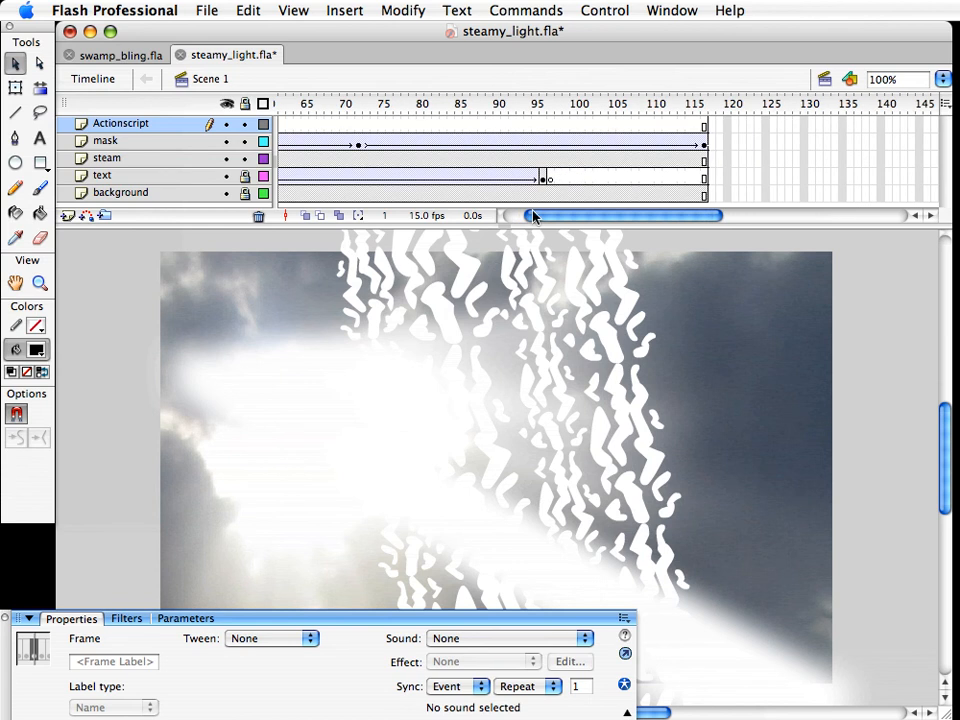
pyautogui.keyDown('shift'); pyautogui.click(705, 159); pyautogui.keyUp('shift')
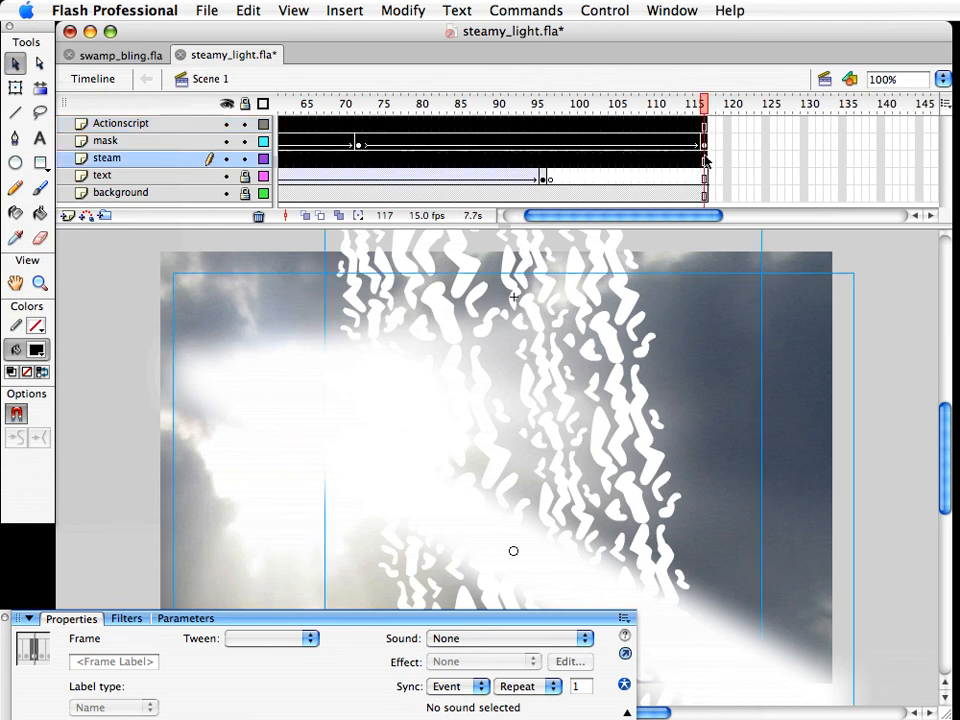
pyautogui.rightClick(466, 147)
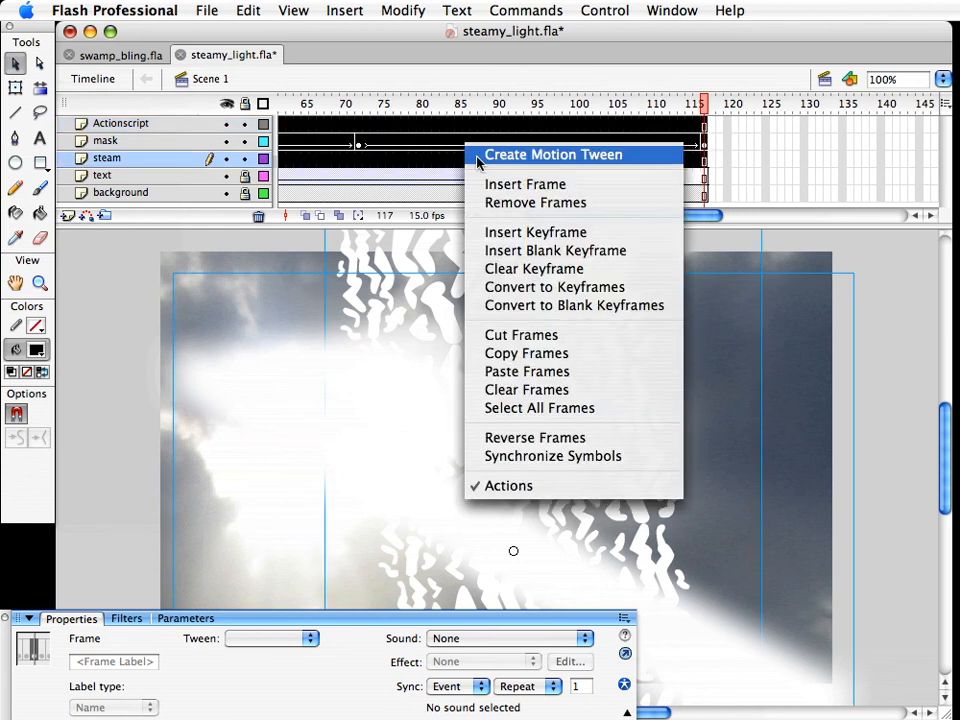
pyautogui.click(527, 355)
# In swamp_bling.fla, create a new movie clip symbol named "steaming light"
pyautogui.click(124, 55)
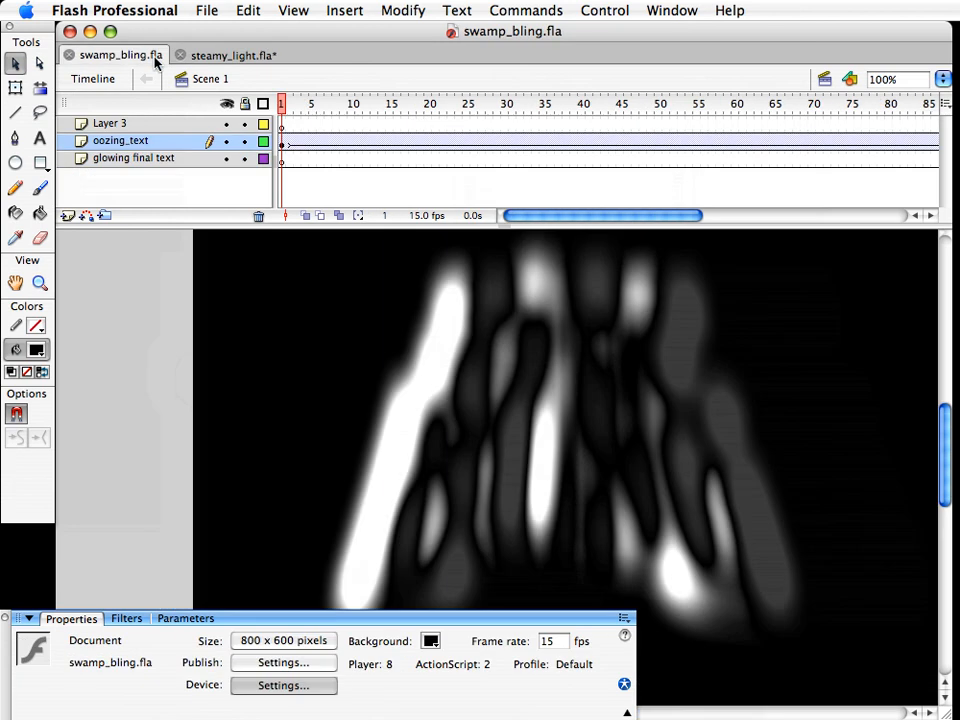
pyautogui.click(401, 9)
pyautogui.moveTo(330, 8)
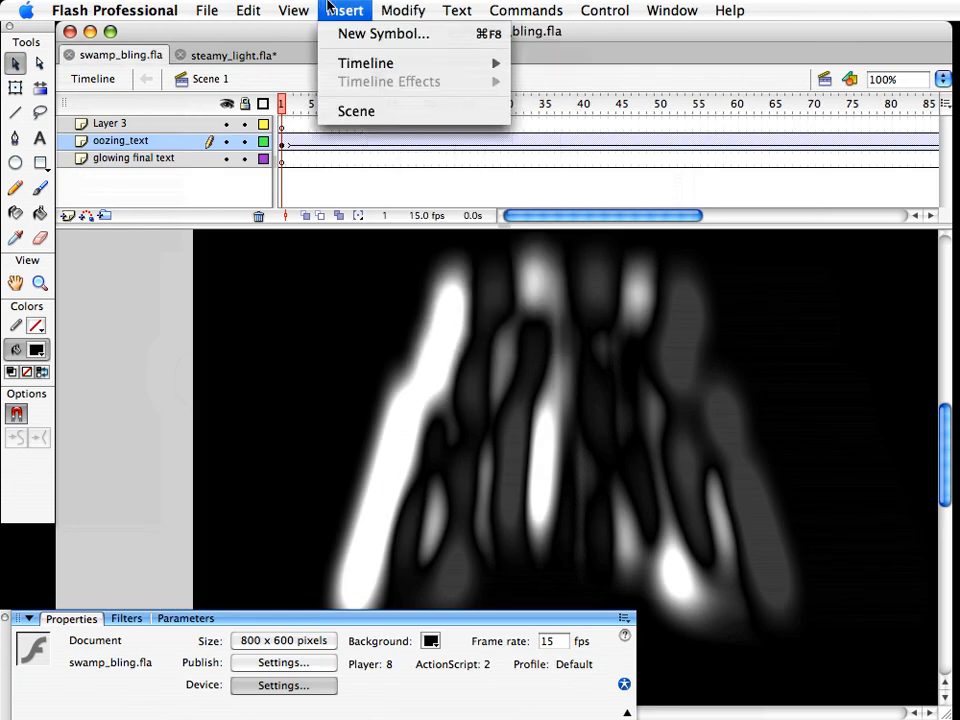
pyautogui.click(355, 39)
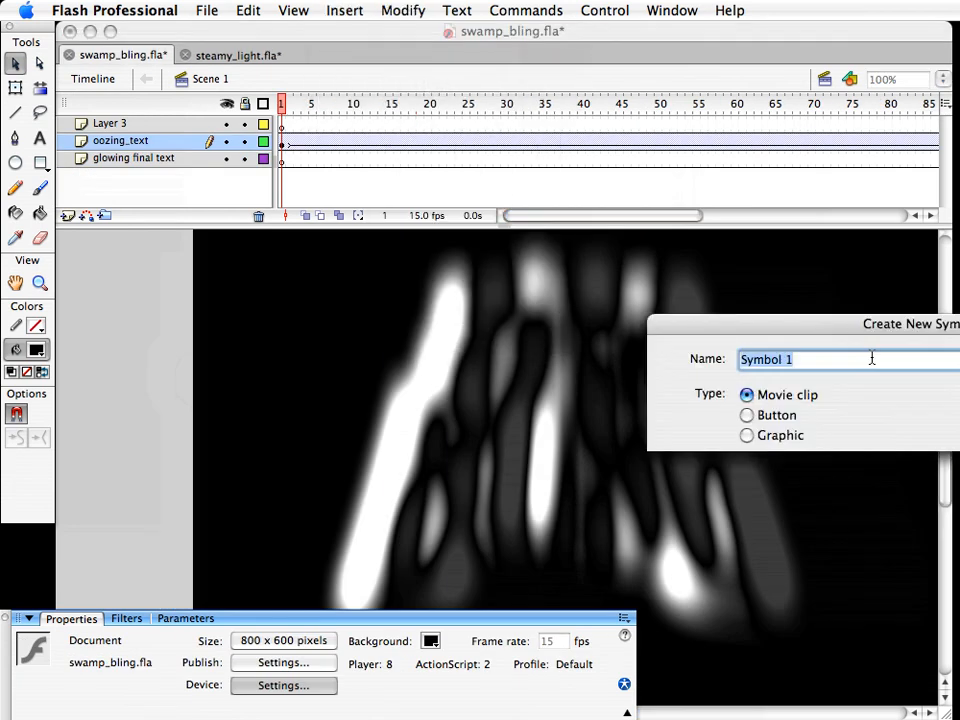
pyautogui.moveTo(814, 320); pyautogui.dragTo(288, 177)
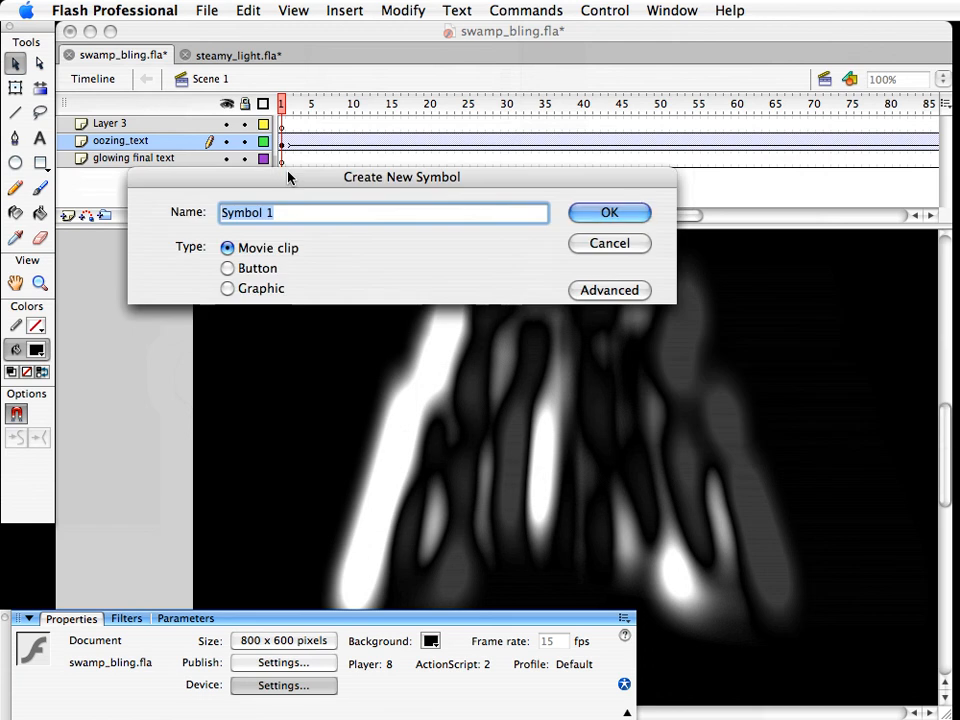
pyautogui.write('stea')
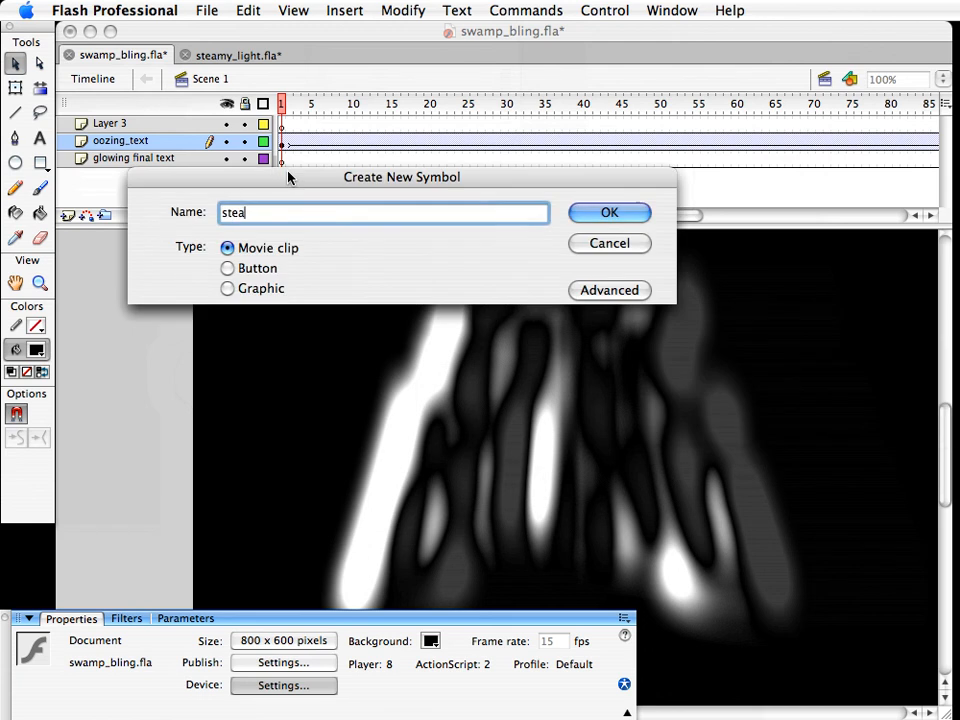
pyautogui.write('ming light')
pyautogui.press('Return')
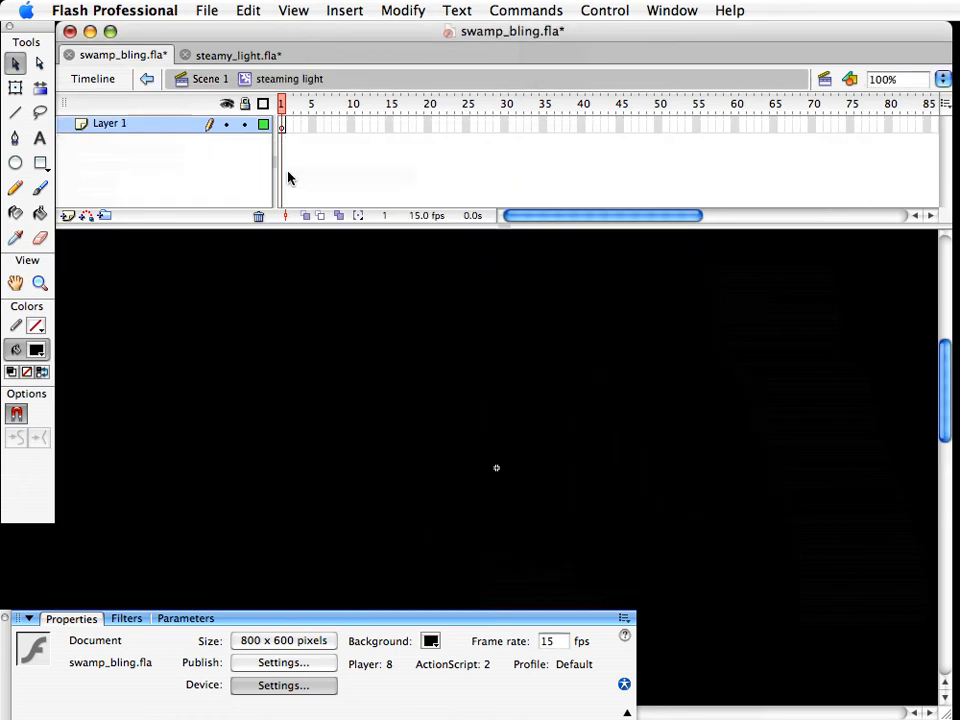
# Paste the copied layers' frames at frame 1 of the steaming light symbol
pyautogui.click(284, 124)
pyautogui.rightClick(285, 122)
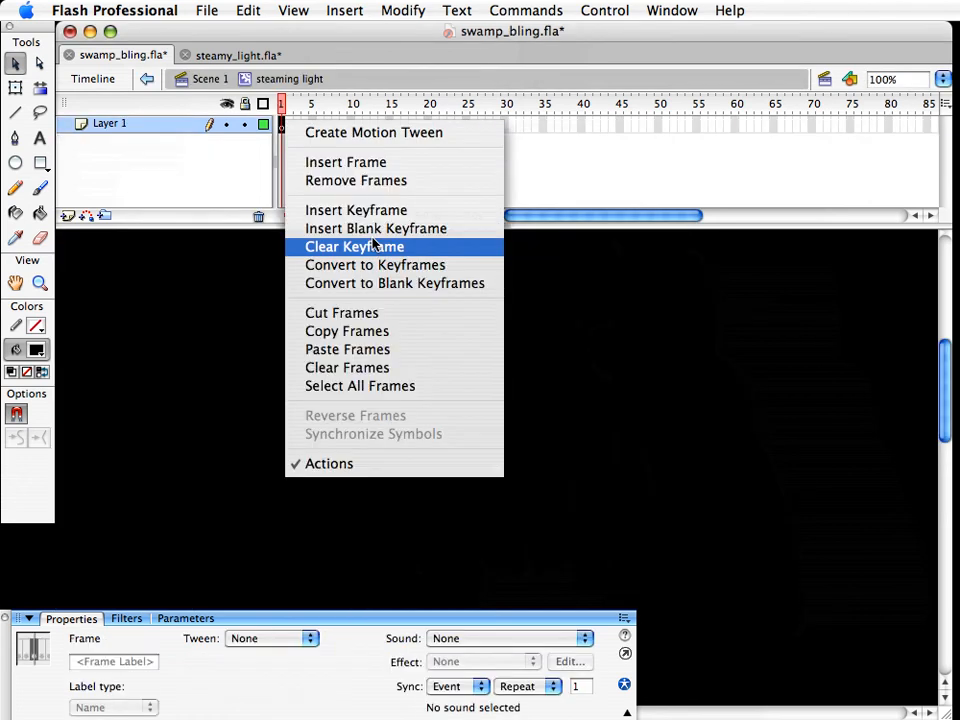
pyautogui.click(389, 358)
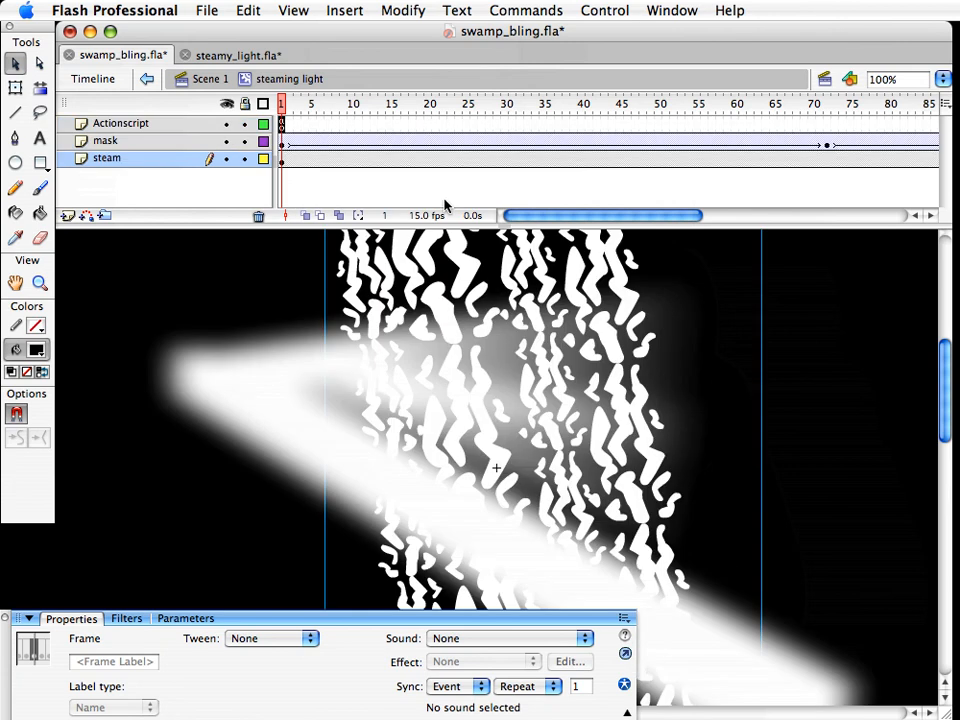
# Open the mask clip inside steaming light for editing and delete the gradient beam on its Layer 3
pyautogui.click(40, 285)
pyautogui.keyDown('alt'); pyautogui.click(303, 356); pyautogui.keyUp('alt')
pyautogui.moveTo(525, 365)
pyautogui.mouseDown()
pyautogui.moveTo(525, 461)
pyautogui.moveTo(529, 358)
pyautogui.moveTo(529, 368)
pyautogui.mouseUp()
pyautogui.press('v')
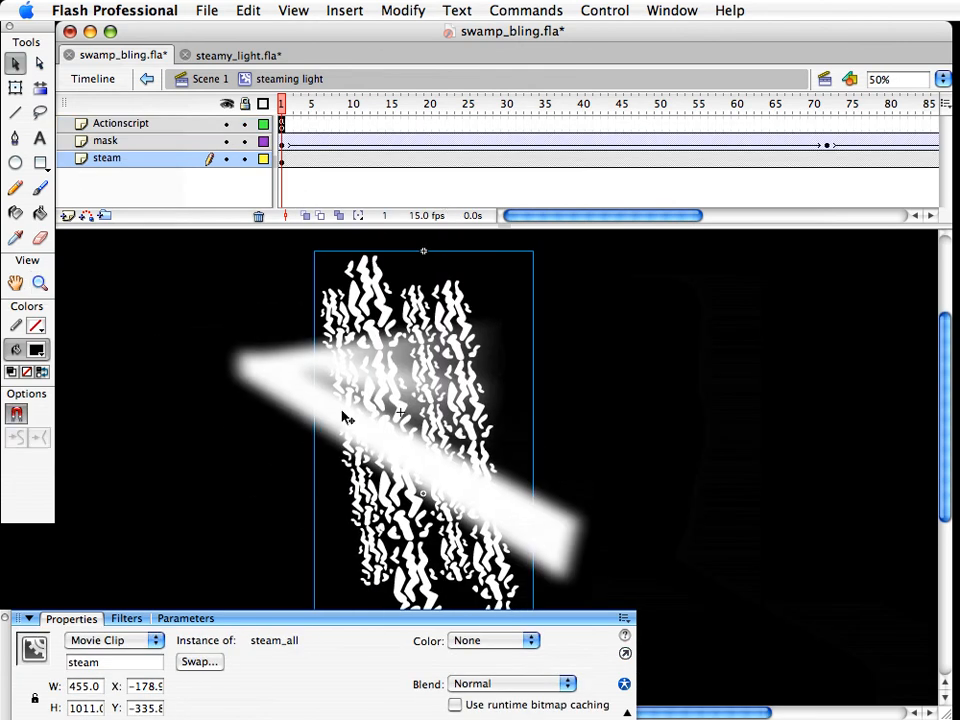
pyautogui.click(262, 375)
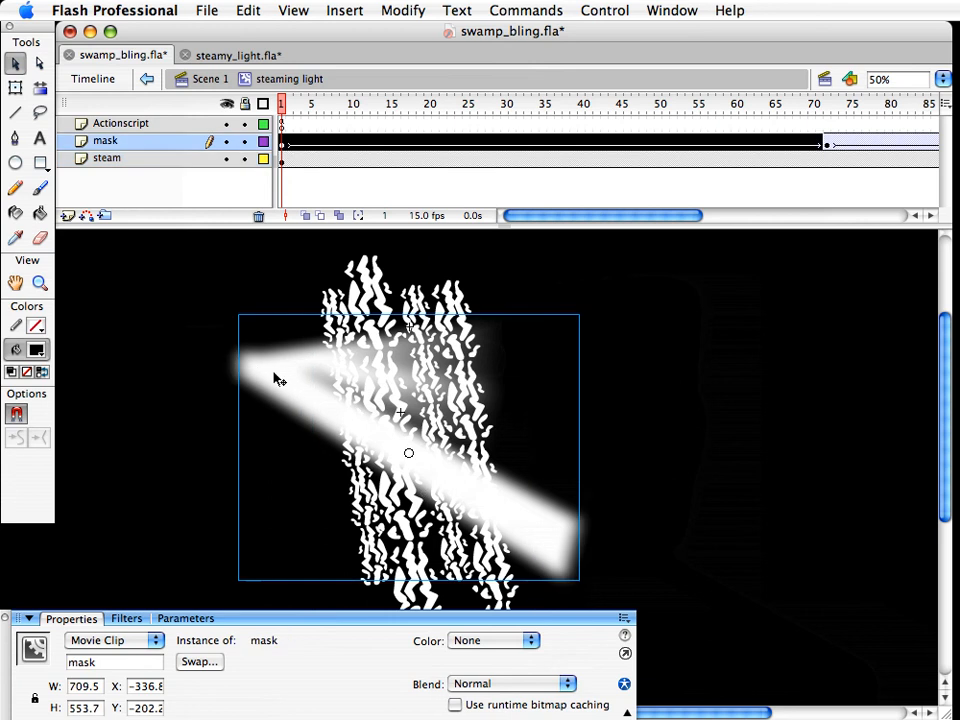
pyautogui.doubleClick(272, 368)
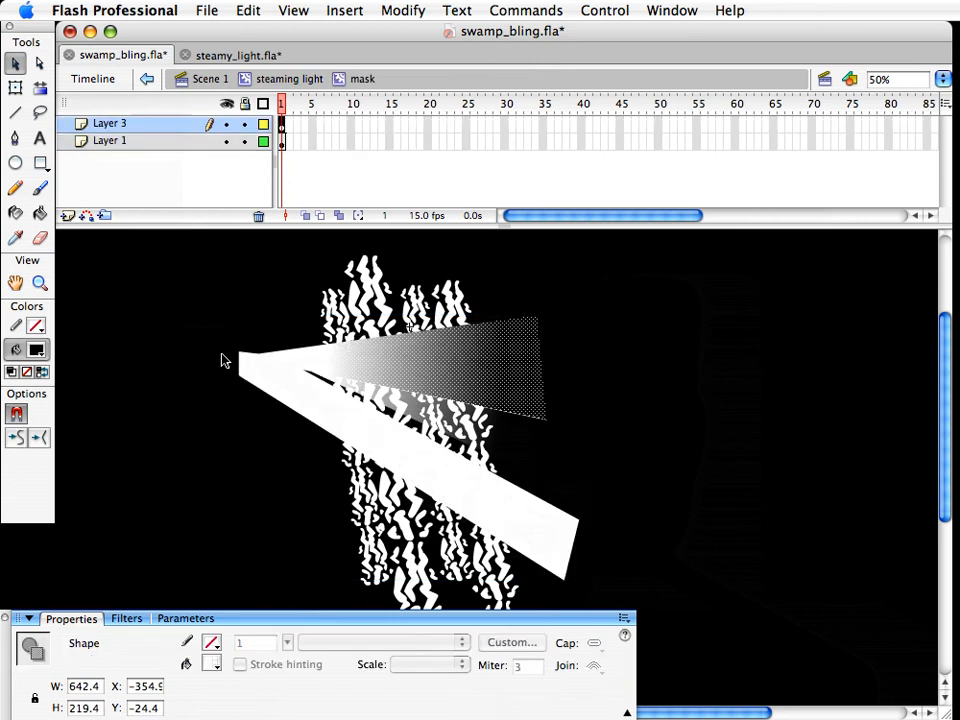
pyautogui.click(176, 399)
pyautogui.click(355, 372)
pyautogui.press('Delete')
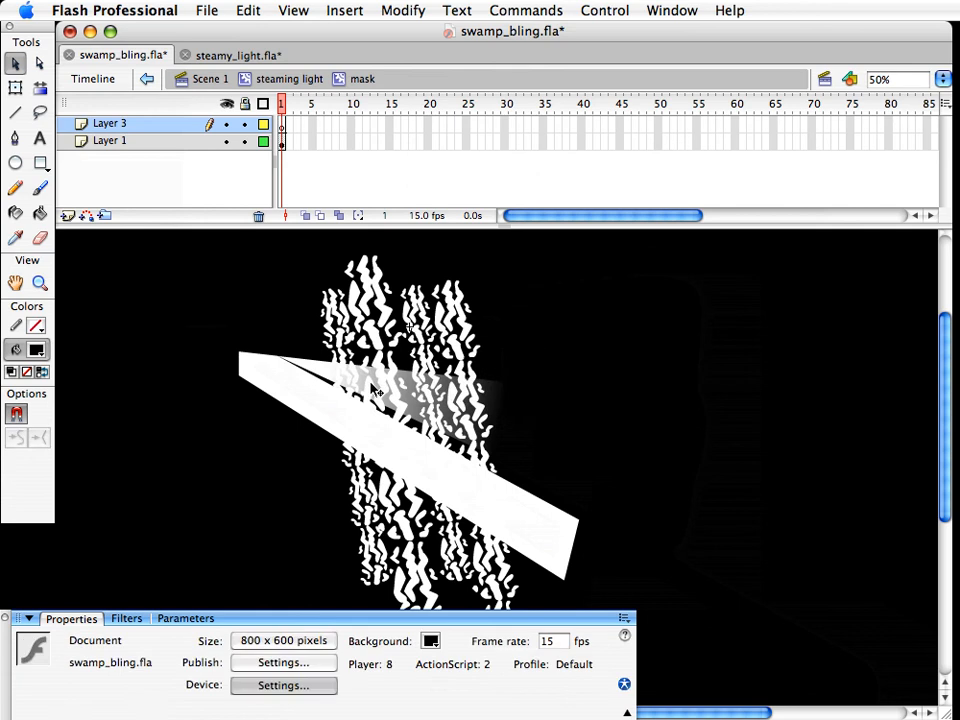
# Delete the faded gradient beam on Layer 1 and cut the narrow upper end off the remaining white band
pyautogui.click(378, 410)
pyautogui.click(305, 414)
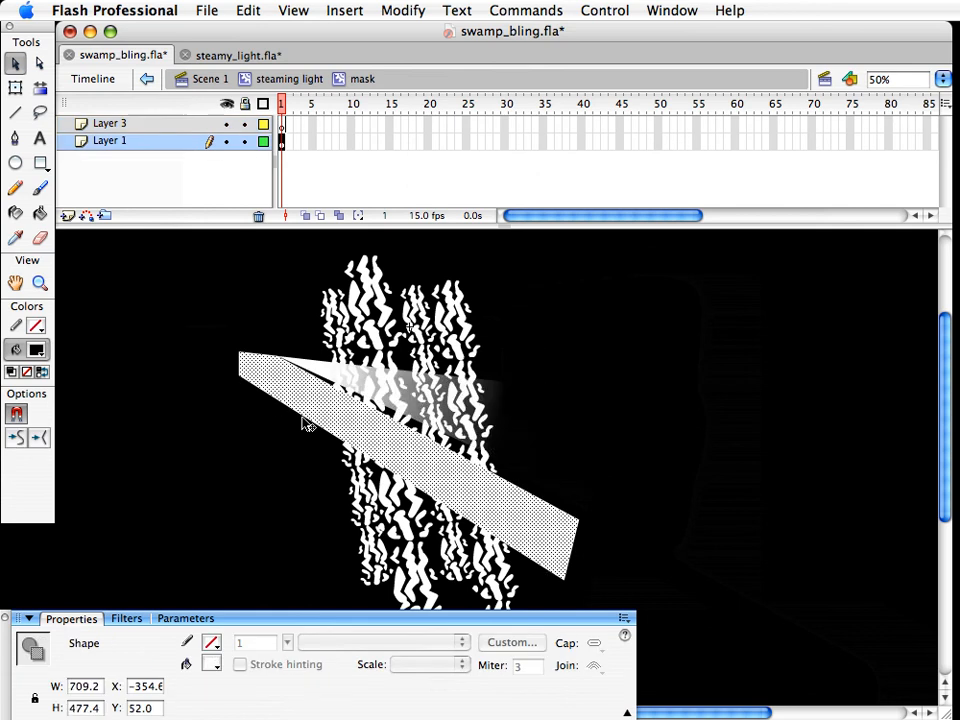
pyautogui.click(352, 383)
pyautogui.press('Delete')
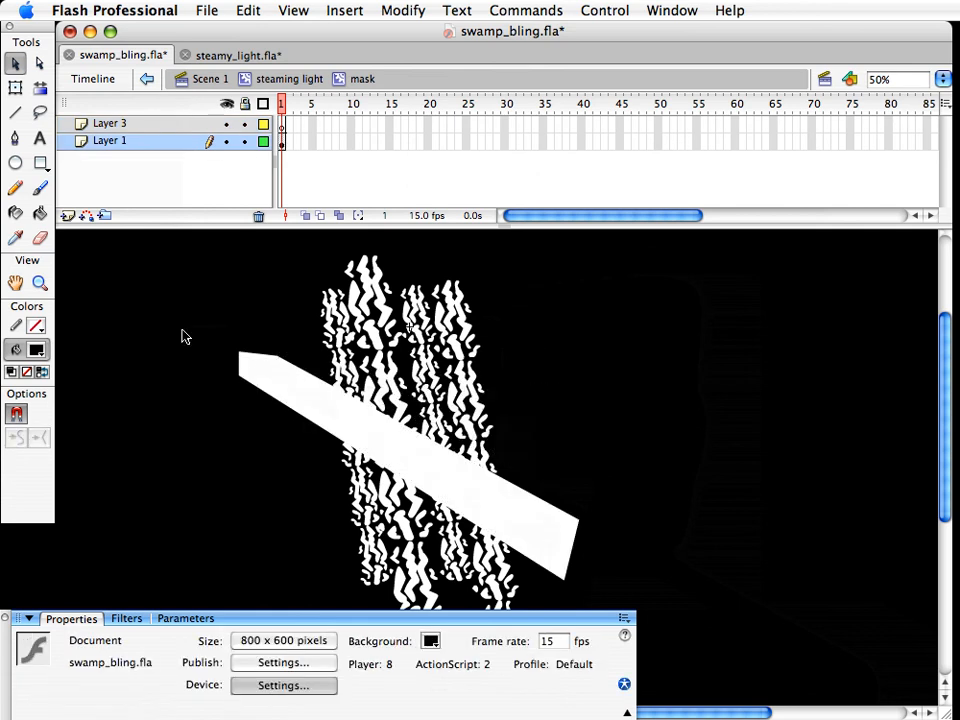
pyautogui.moveTo(182, 330); pyautogui.dragTo(280, 416)
pyautogui.press('Delete')
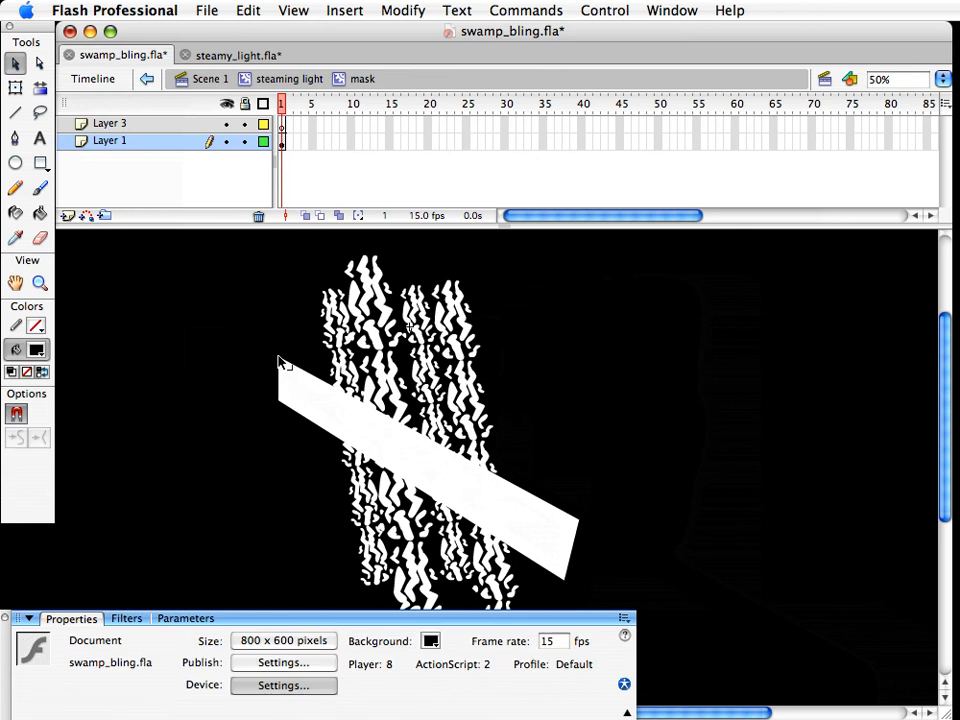
# Reshape the white band's corners into an upright trapezoid, narrower at its upper edge, covering the middle of the steam
pyautogui.moveTo(279, 358); pyautogui.dragTo(468, 339)
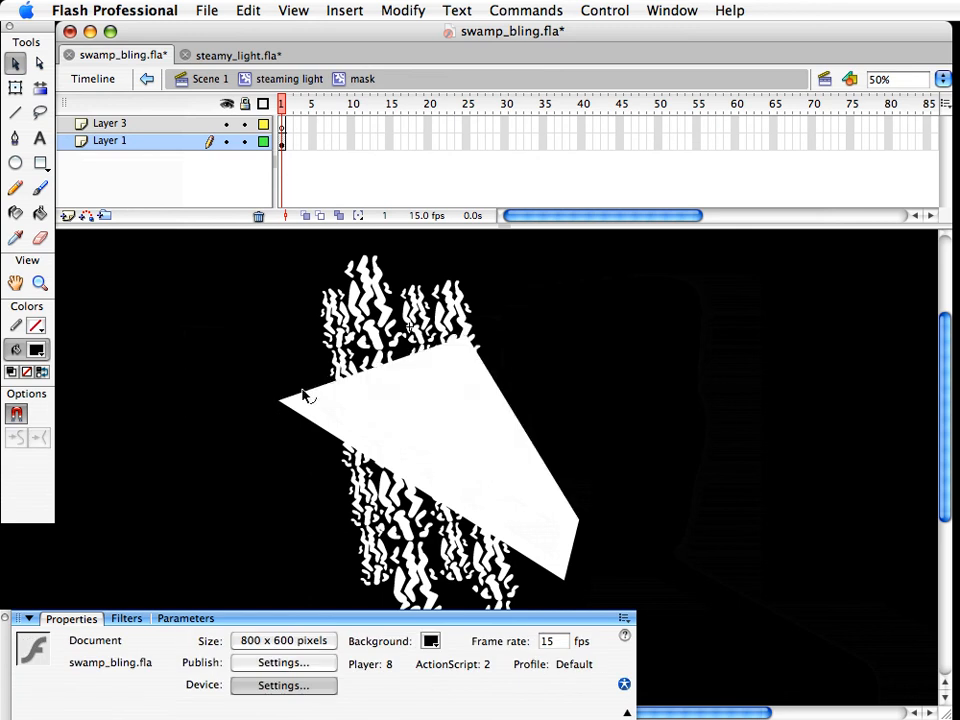
pyautogui.moveTo(280, 401); pyautogui.dragTo(342, 335)
pyautogui.moveTo(563, 581); pyautogui.dragTo(301, 518)
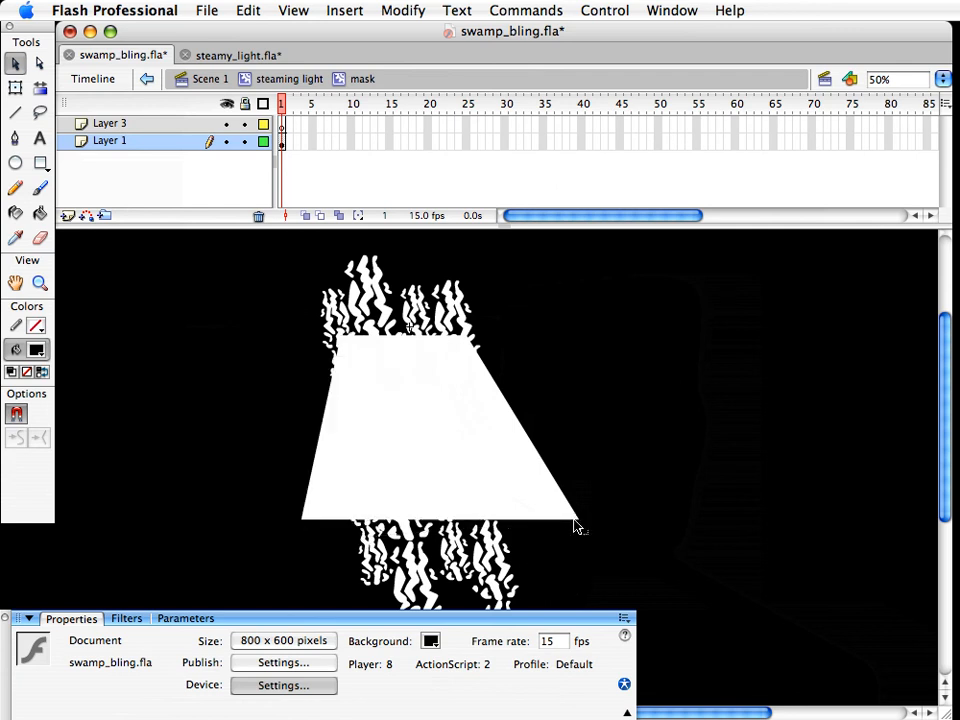
pyautogui.moveTo(575, 524); pyautogui.dragTo(507, 519)
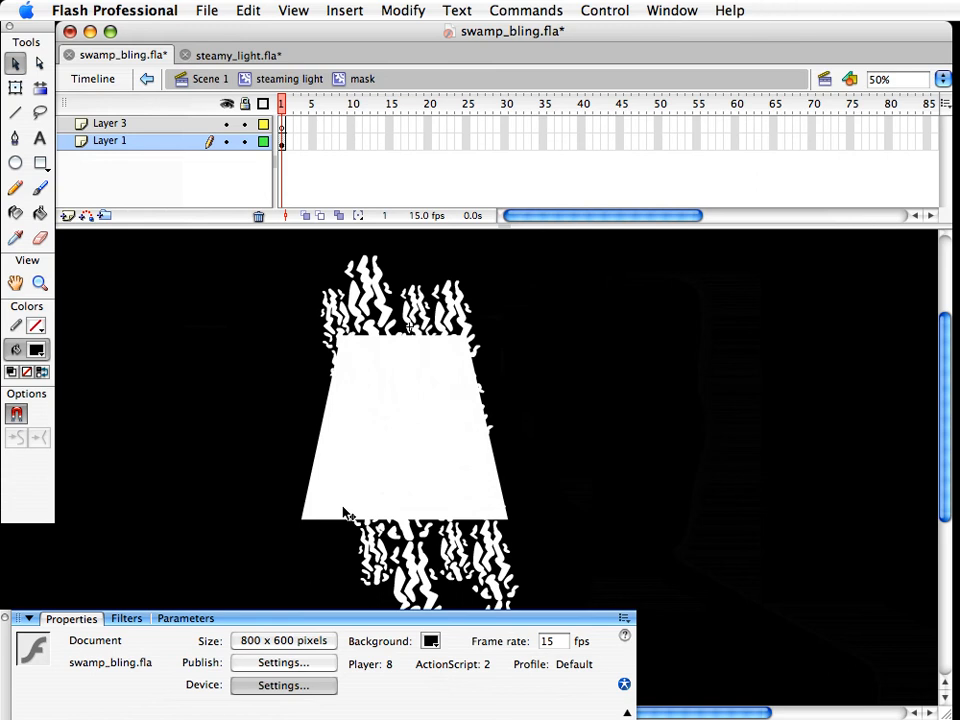
pyautogui.moveTo(341, 337)
pyautogui.mouseDown()
pyautogui.moveTo(353, 336)
pyautogui.moveTo(339, 335)
pyautogui.mouseUp()
# Change the white trapezoid's solid fill to a linear gradient in the Color Mixer
pyautogui.click(463, 437)
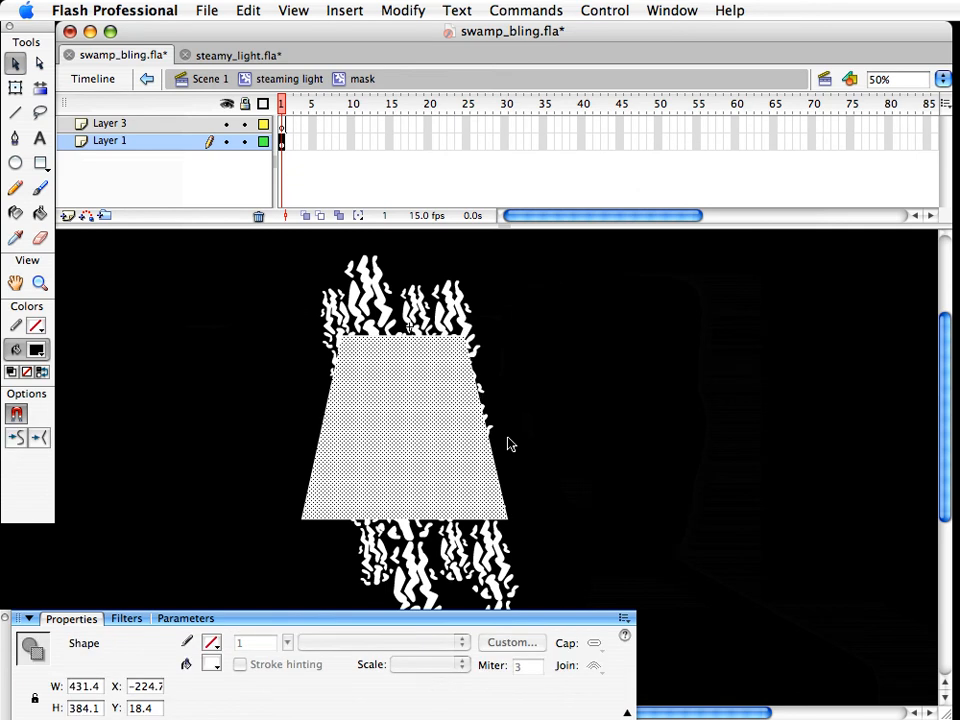
pyautogui.click(652, 8)
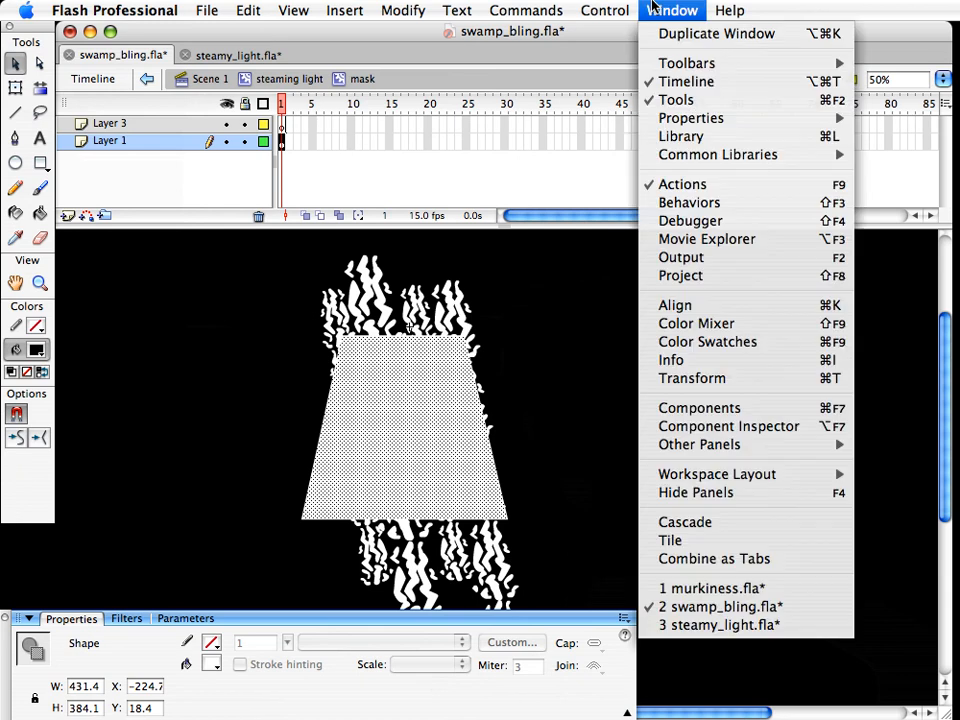
pyautogui.click(735, 323)
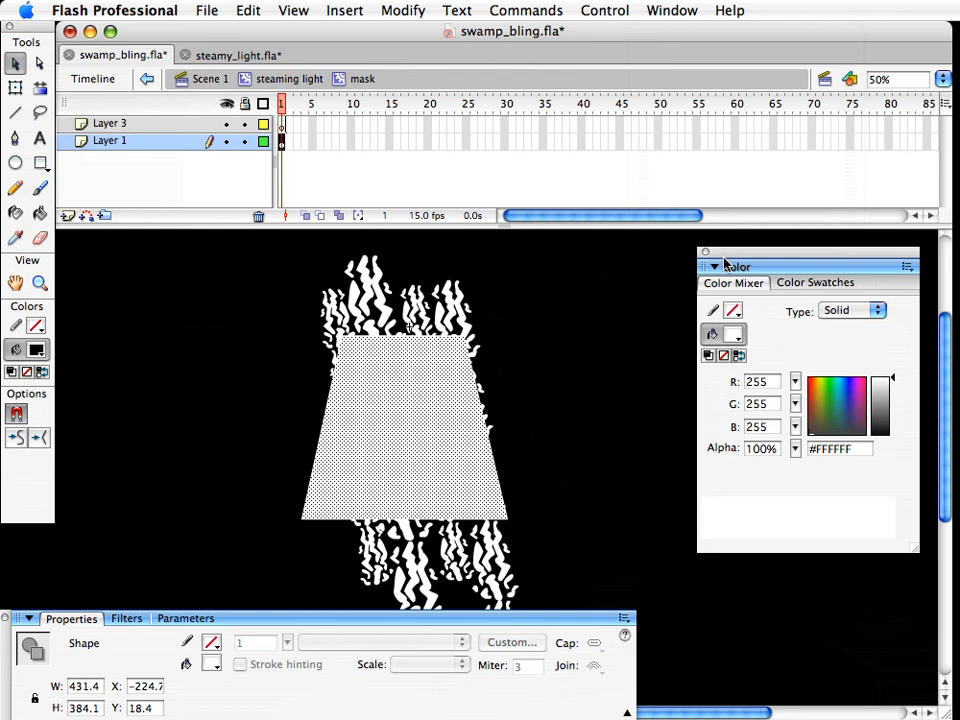
pyautogui.click(850, 310)
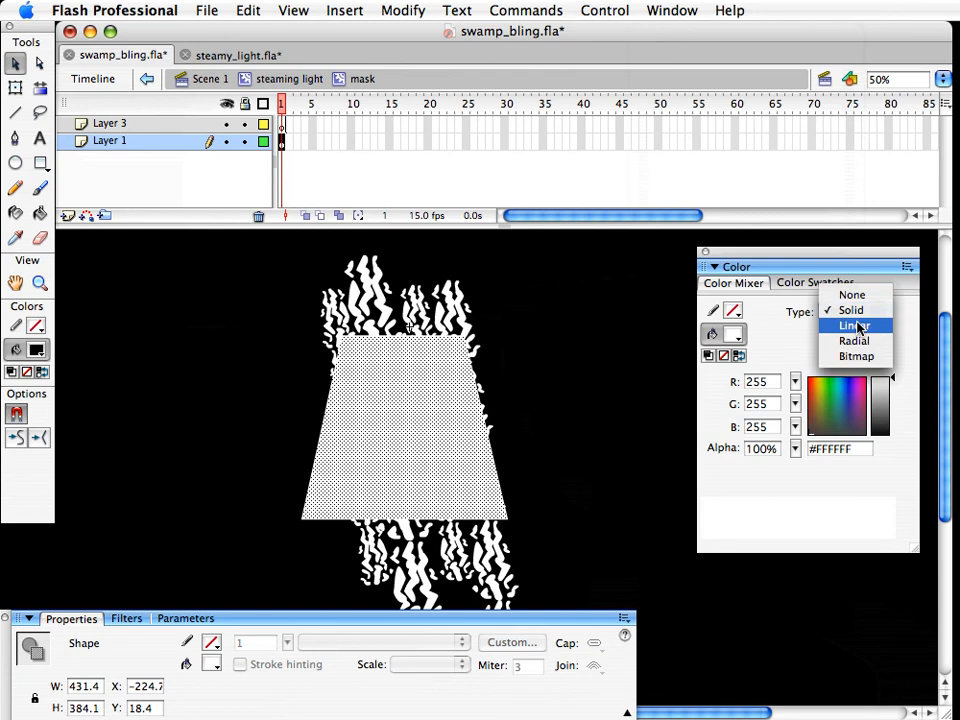
pyautogui.click(857, 328)
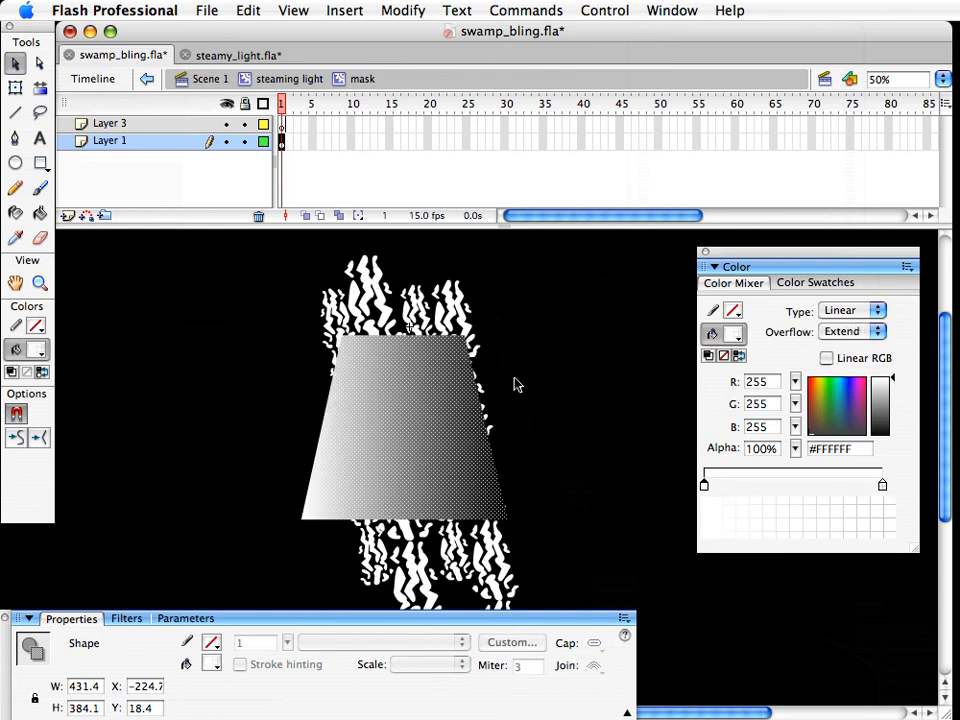
pyautogui.click(208, 388)
# Rotate the trapezoid's gradient a quarter turn so it runs vertically, with solid white at the wide lower edge
pyautogui.click(40, 88)
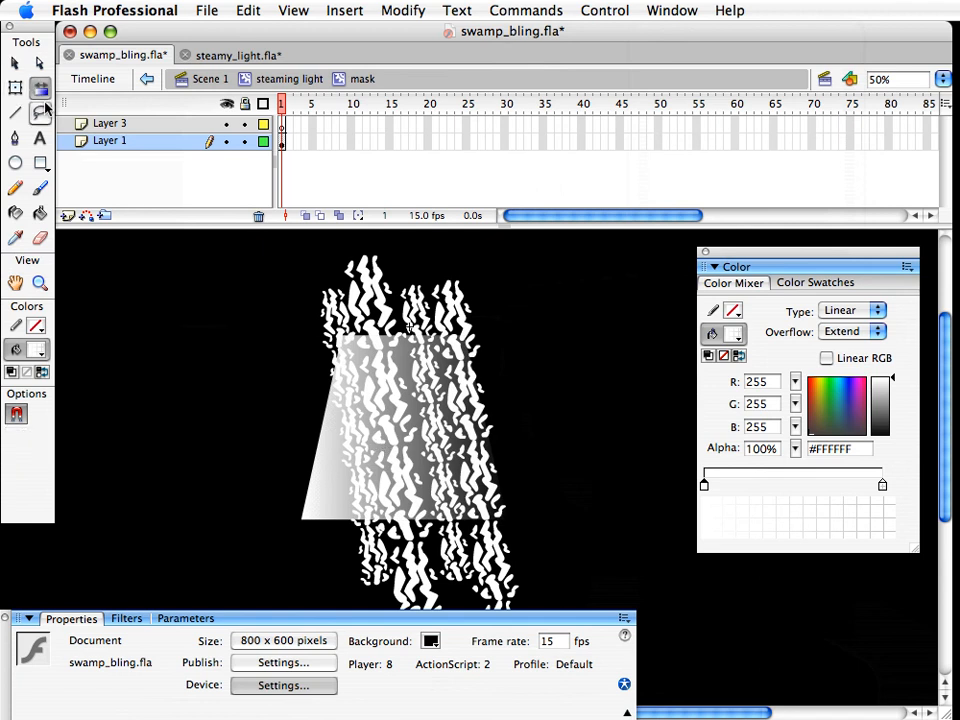
pyautogui.click(369, 386)
pyautogui.moveTo(510, 335); pyautogui.dragTo(287, 289)
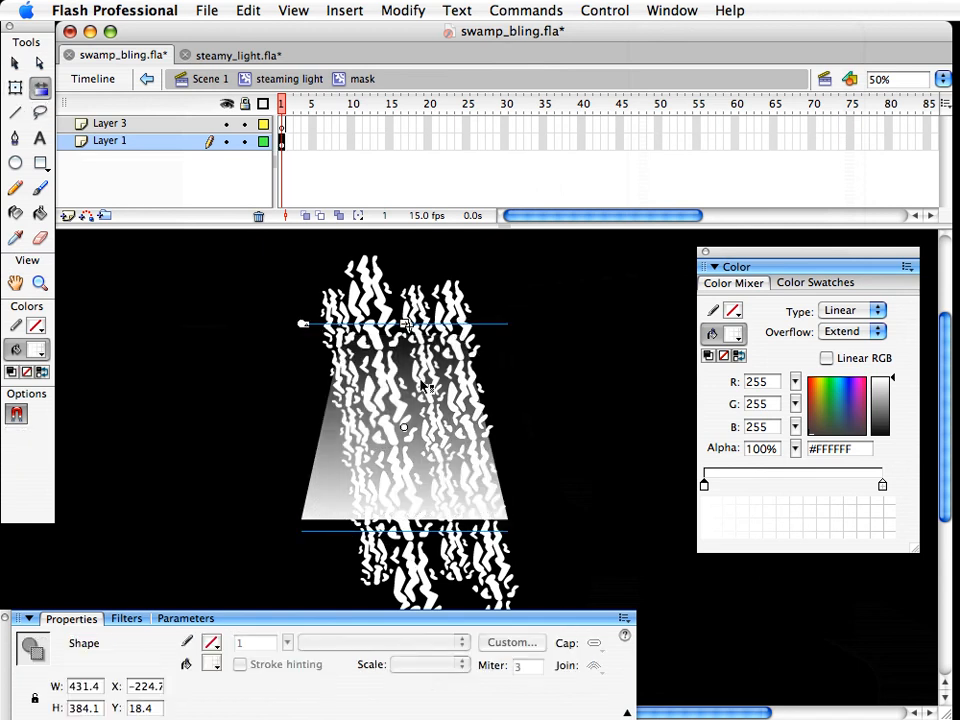
pyautogui.press('v')
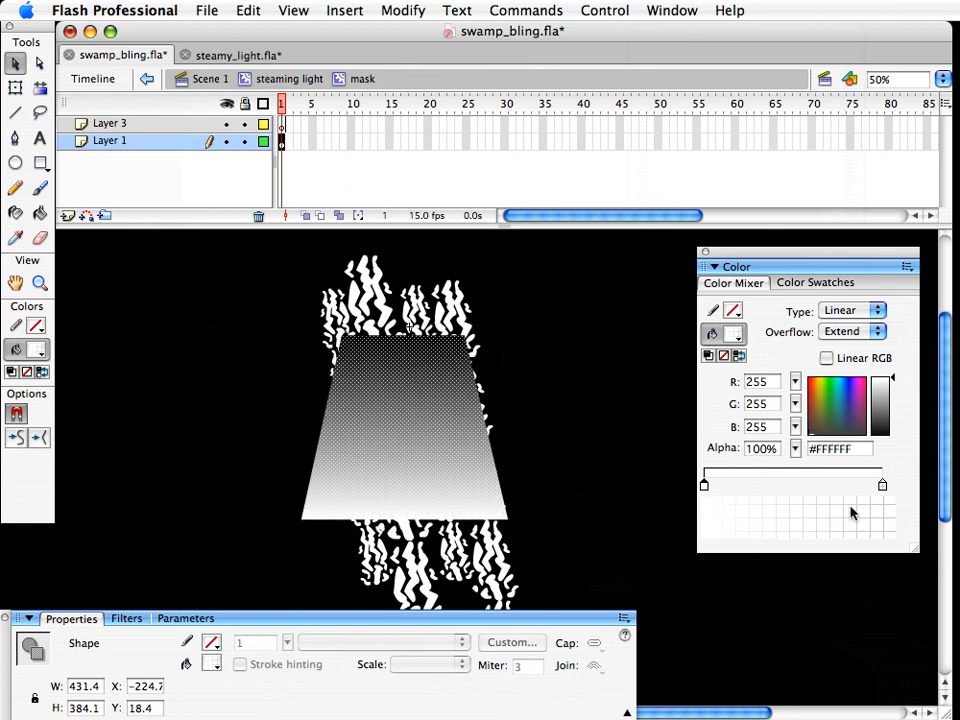
# Set the gradient's transparent end stop to black (#000000) with 0% alpha
pyautogui.click(881, 486)
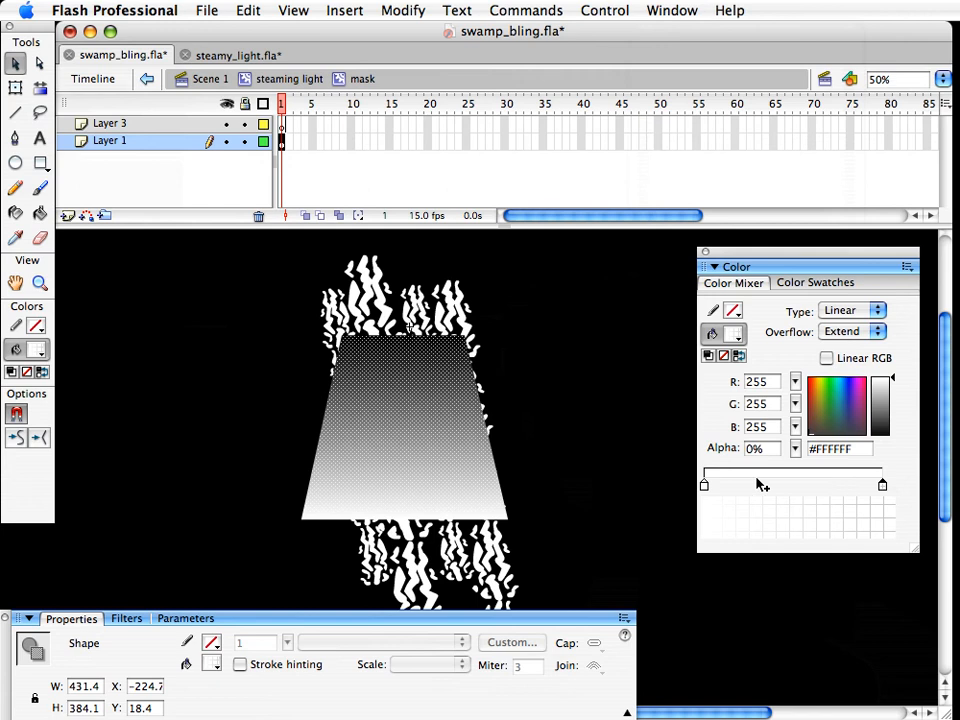
pyautogui.moveTo(894, 386); pyautogui.dragTo(893, 436)
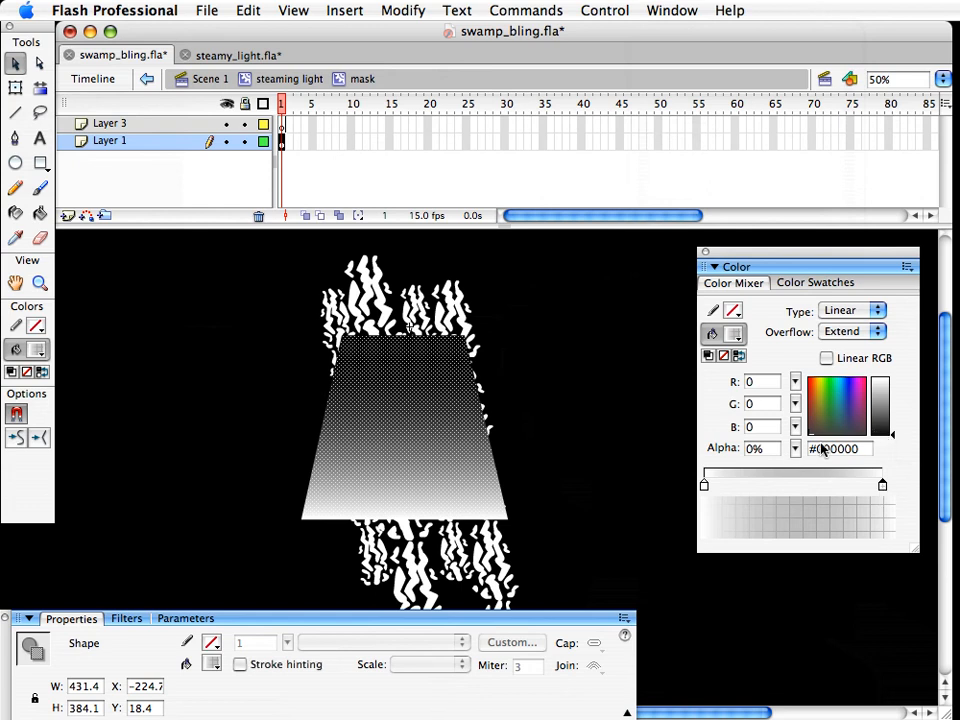
pyautogui.moveTo(895, 440)
pyautogui.mouseDown()
pyautogui.moveTo(898, 375)
pyautogui.moveTo(893, 435)
pyautogui.mouseUp()
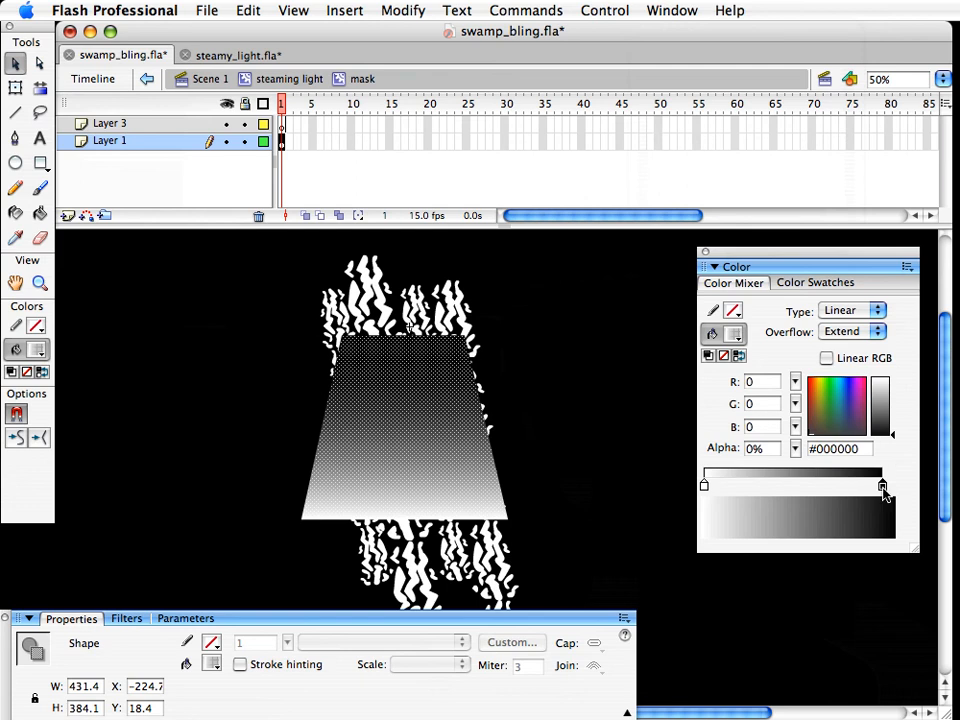
pyautogui.click(883, 489)
pyautogui.click(795, 449)
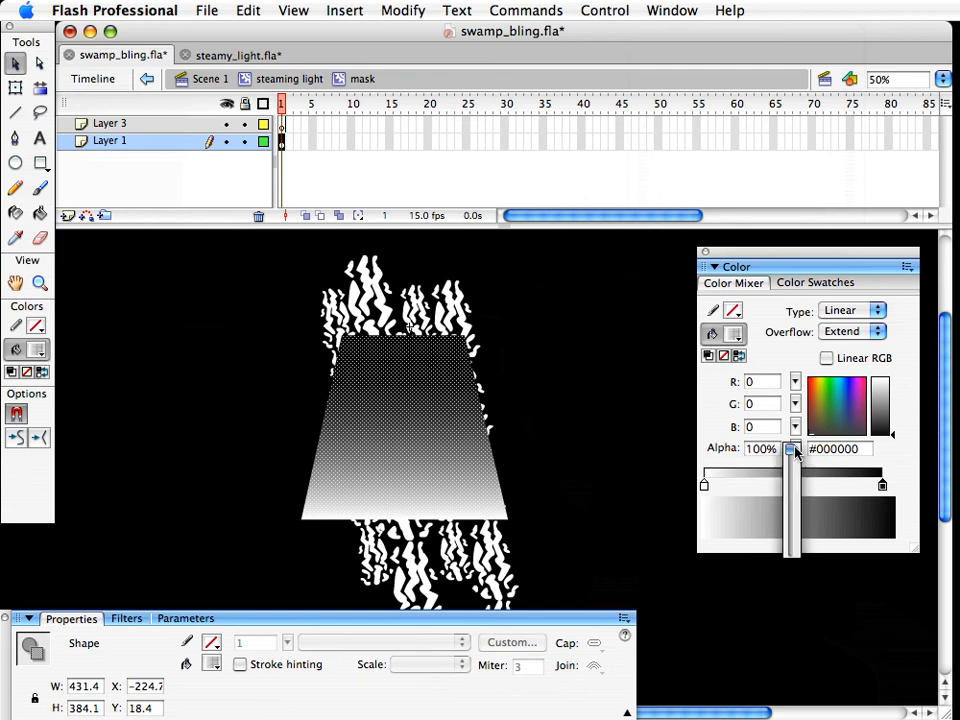
pyautogui.moveTo(795, 451); pyautogui.dragTo(791, 573)
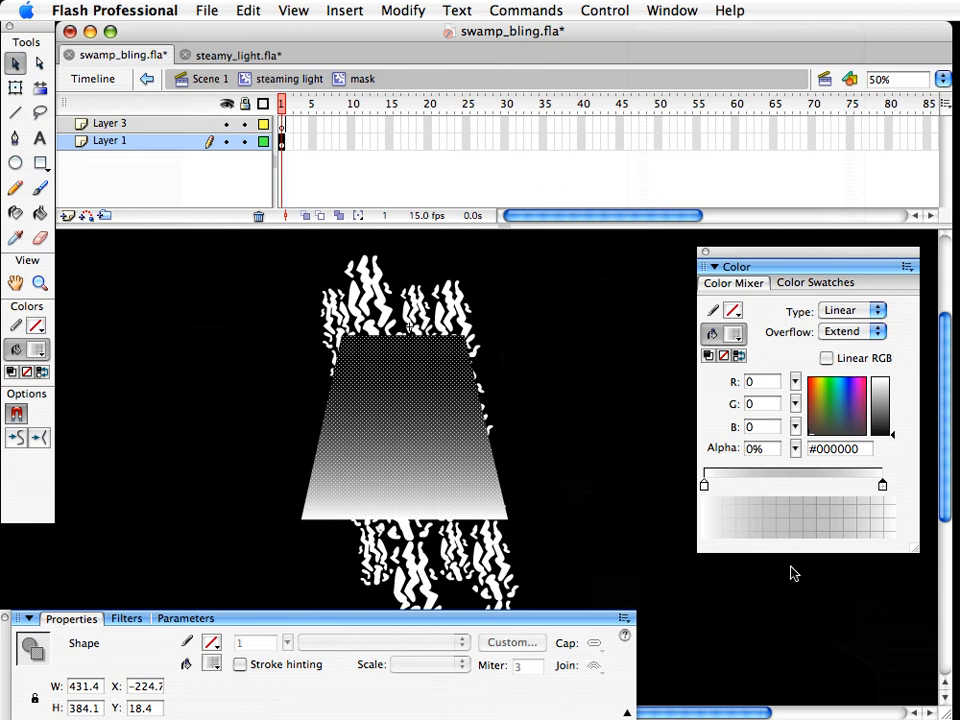
pyautogui.click(574, 420)
pyautogui.click(414, 448)
pyautogui.click(561, 418)
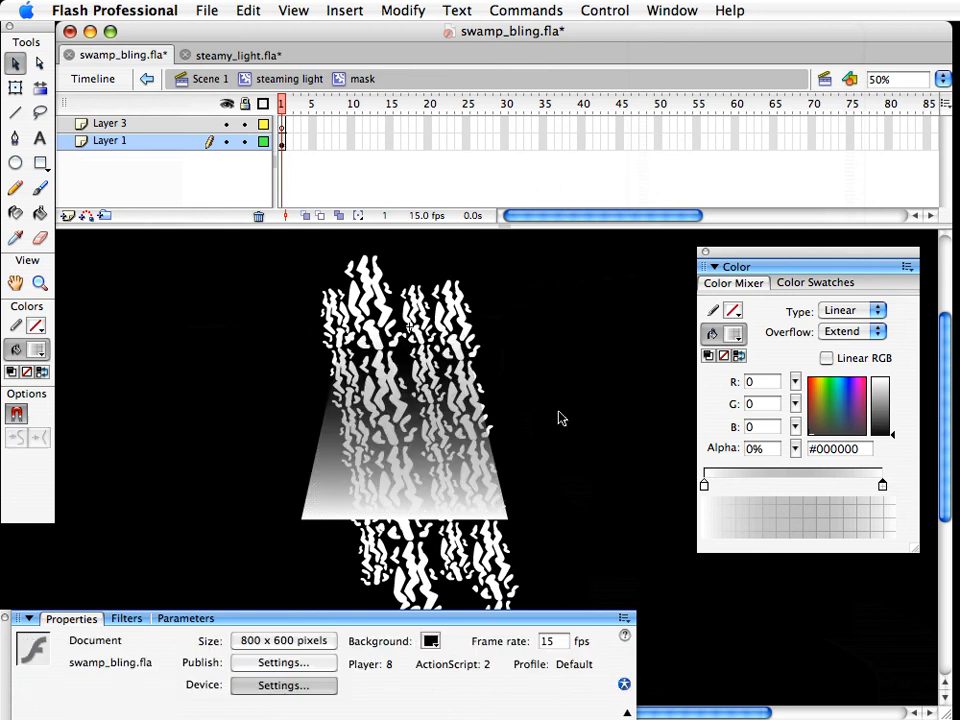
# Add a white stop about a third of the way along the gradient and set the white starting stop's alpha to 0%
pyautogui.click(486, 446)
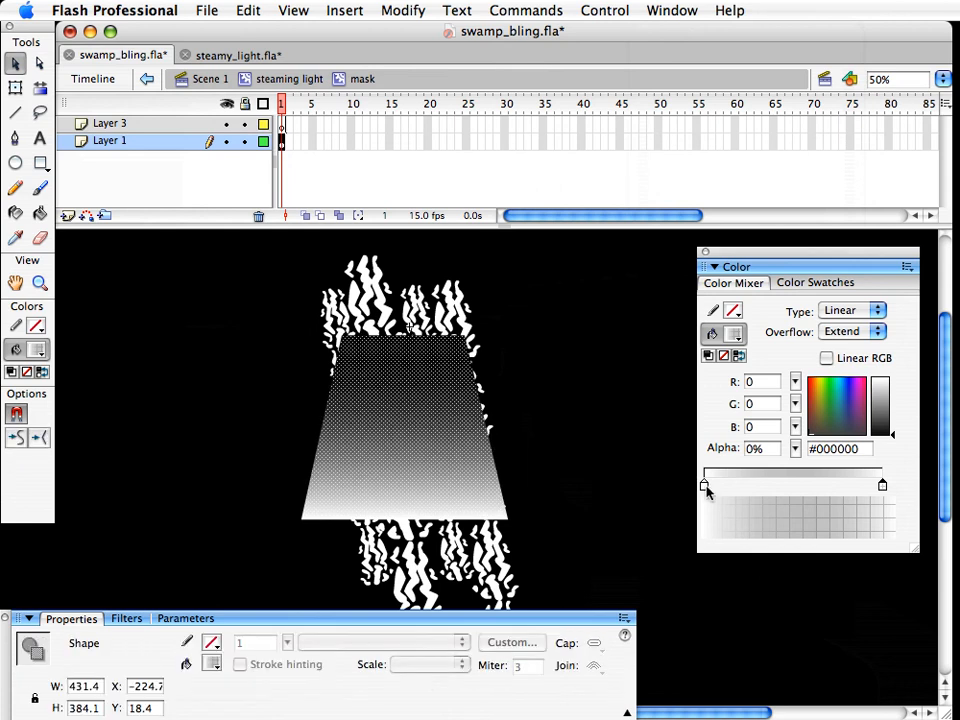
pyautogui.click(705, 487)
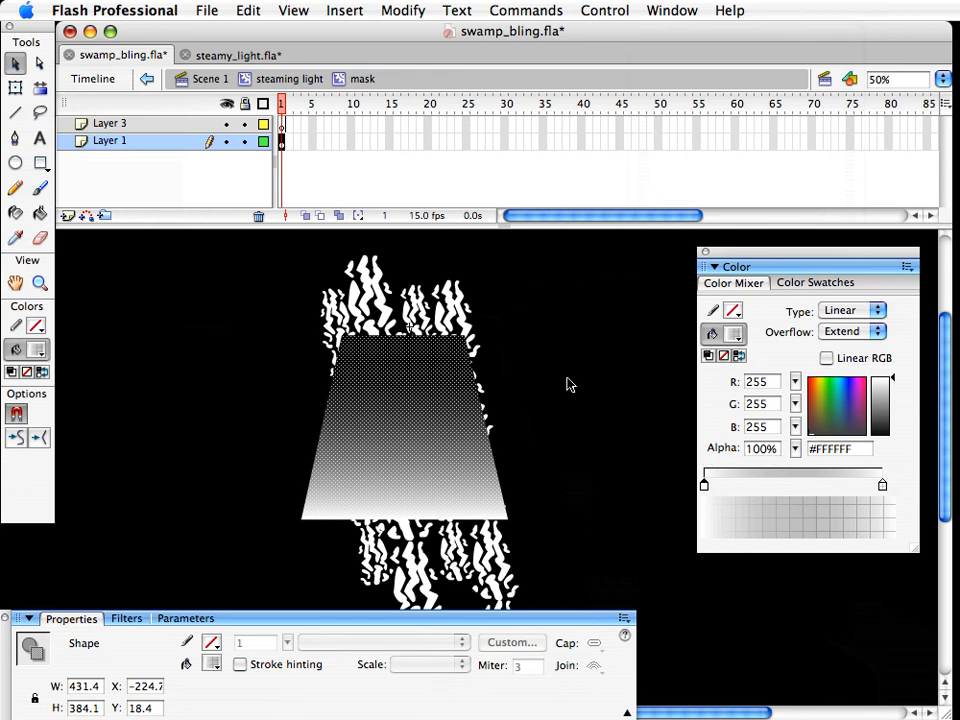
pyautogui.click(617, 499)
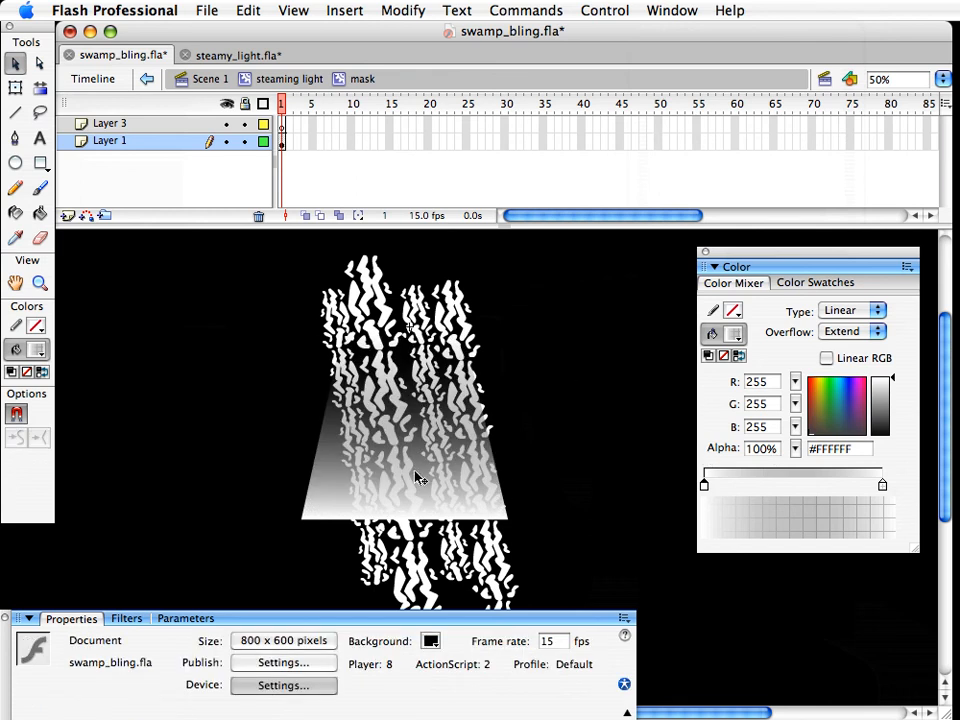
pyautogui.click(410, 504)
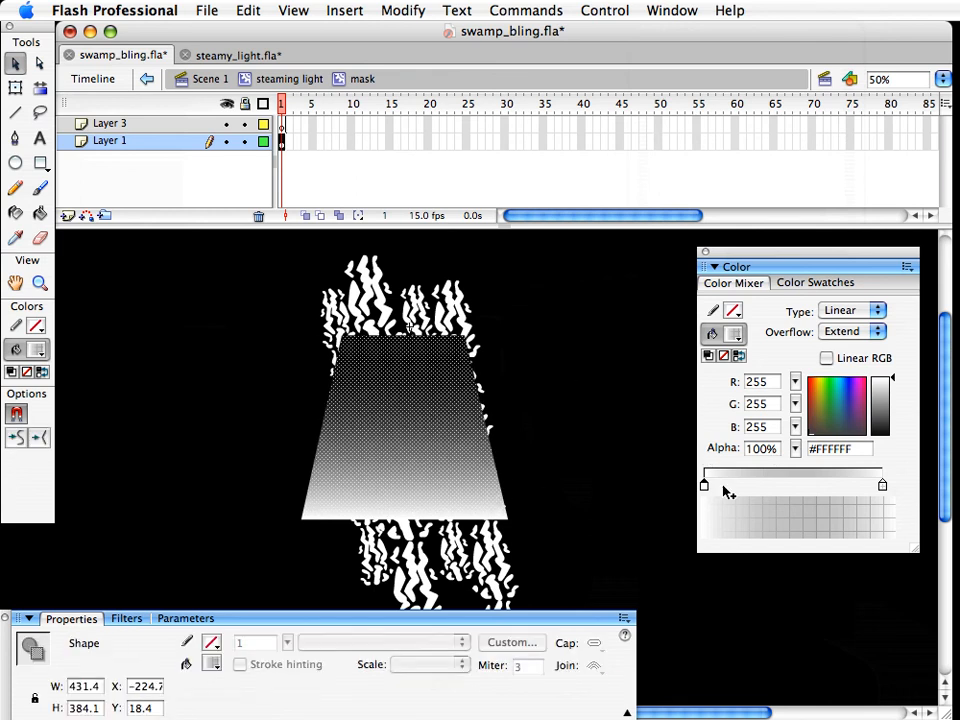
pyautogui.click(763, 485)
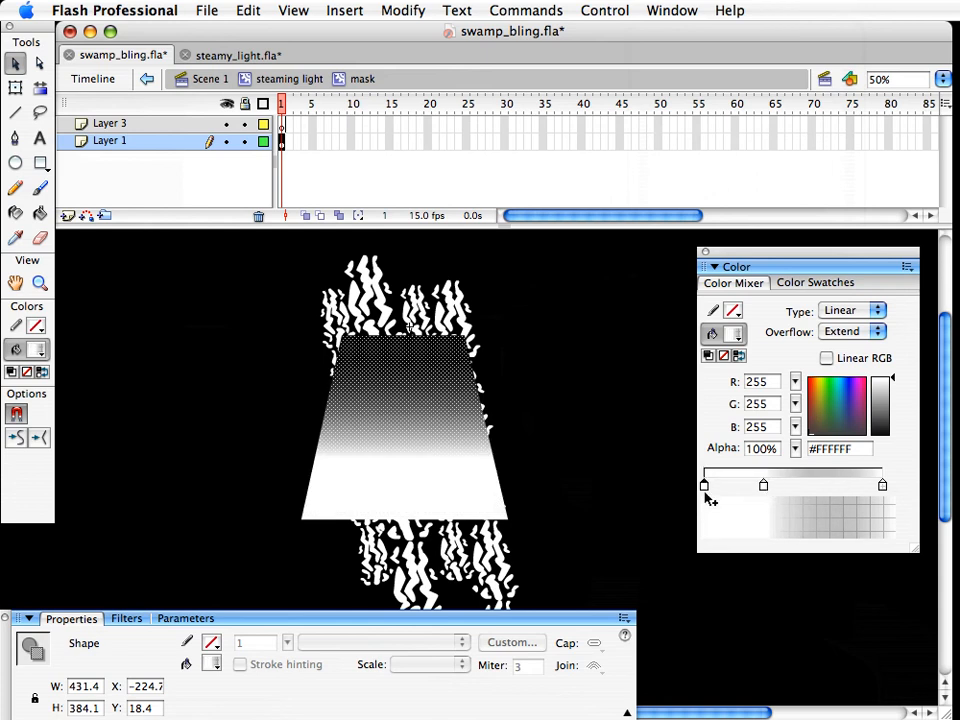
pyautogui.moveTo(794, 449); pyautogui.dragTo(786, 560)
pyautogui.click(628, 480)
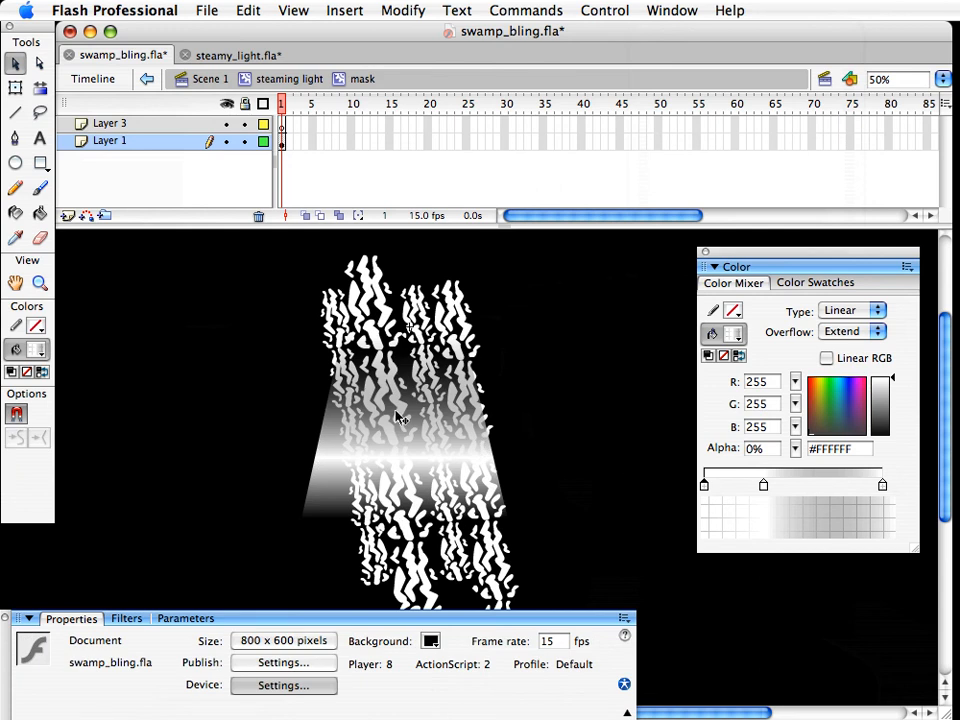
# Stretch the gradient trapezoid downward and wider with Free Transform, to about 457.4 wide by 436.1 high
pyautogui.click(398, 498)
pyautogui.press('q')
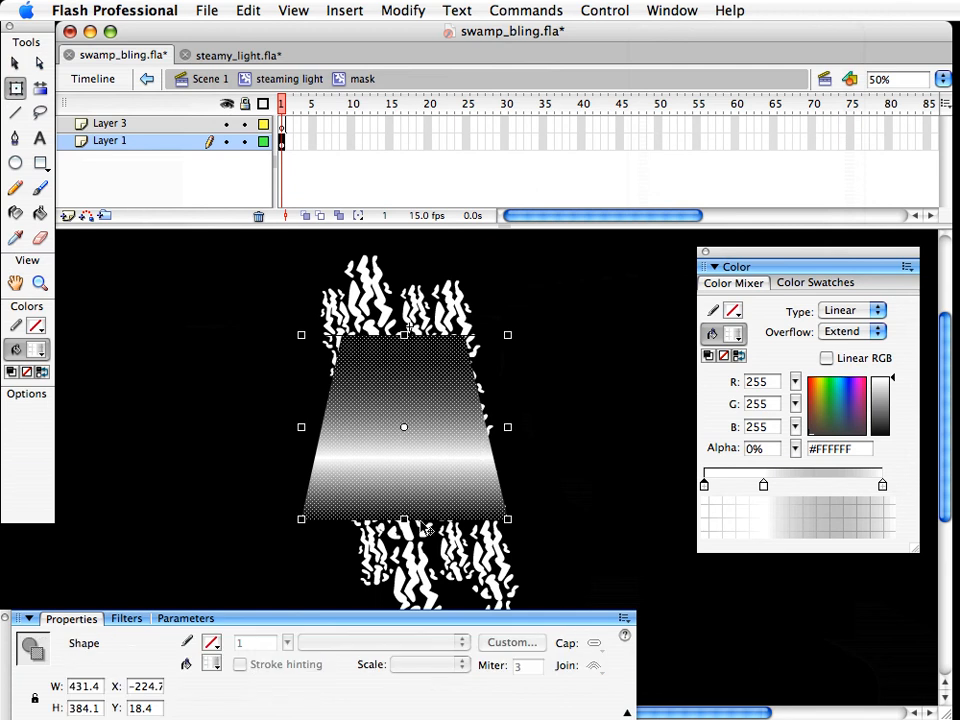
pyautogui.moveTo(404, 521); pyautogui.dragTo(404, 544)
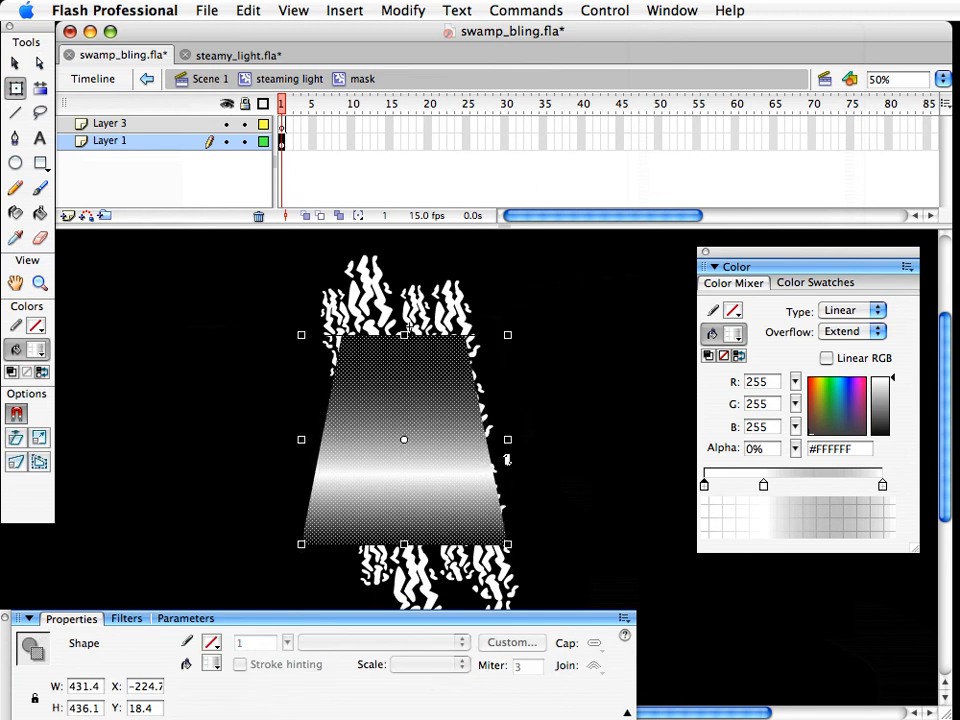
pyautogui.moveTo(508, 440); pyautogui.dragTo(520, 440)
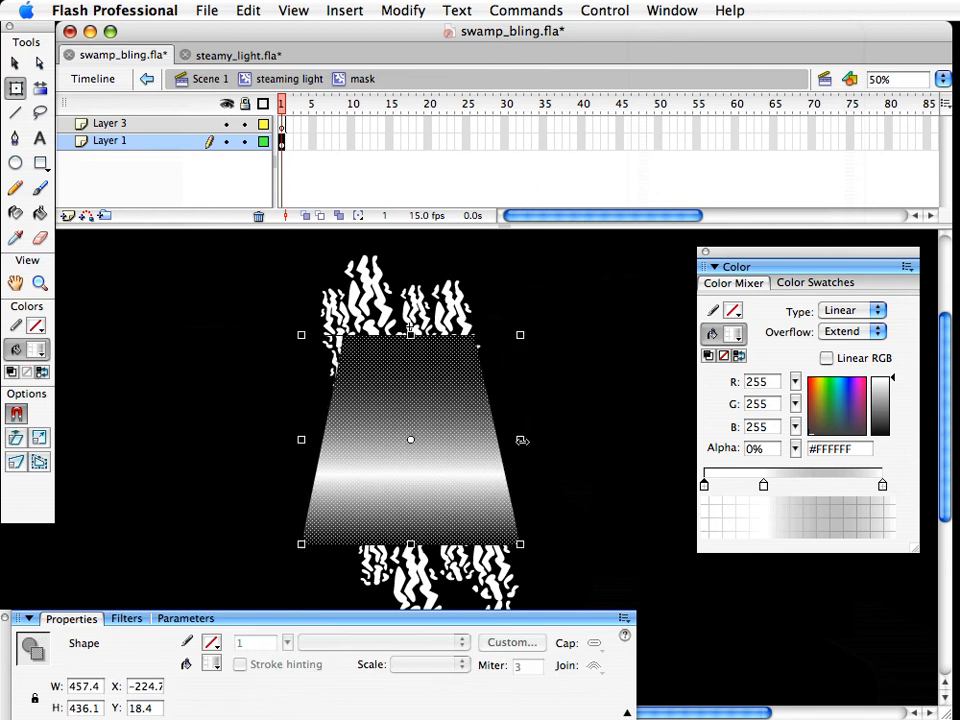
pyautogui.click(590, 388)
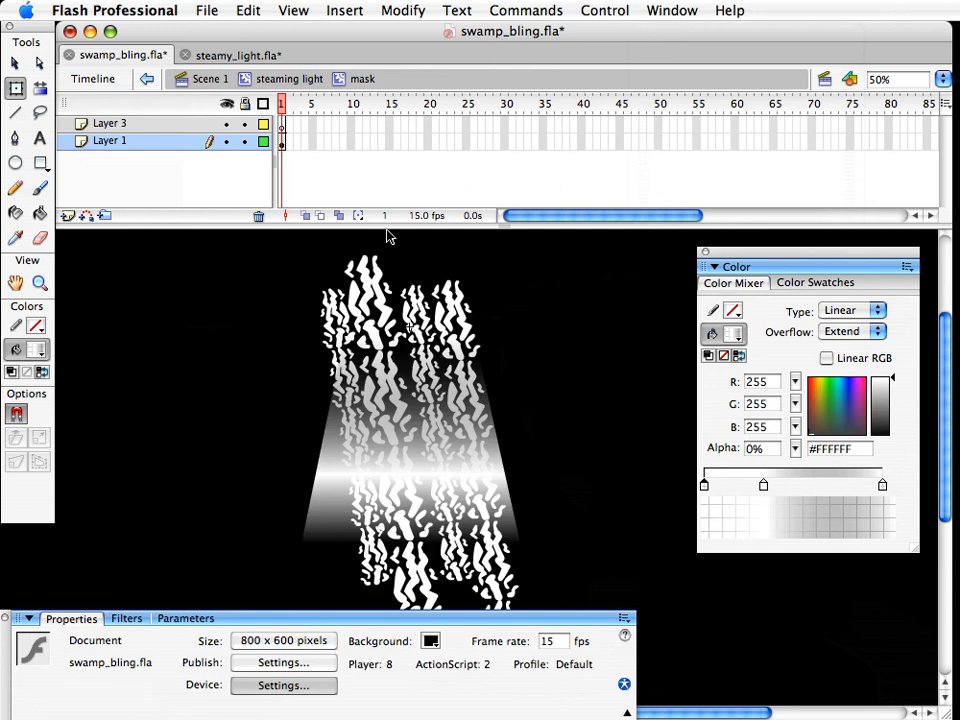
pyautogui.press('v')
# Return to Scene 1 and insert a layer named steam directly above oozing_text
pyautogui.click(293, 80)
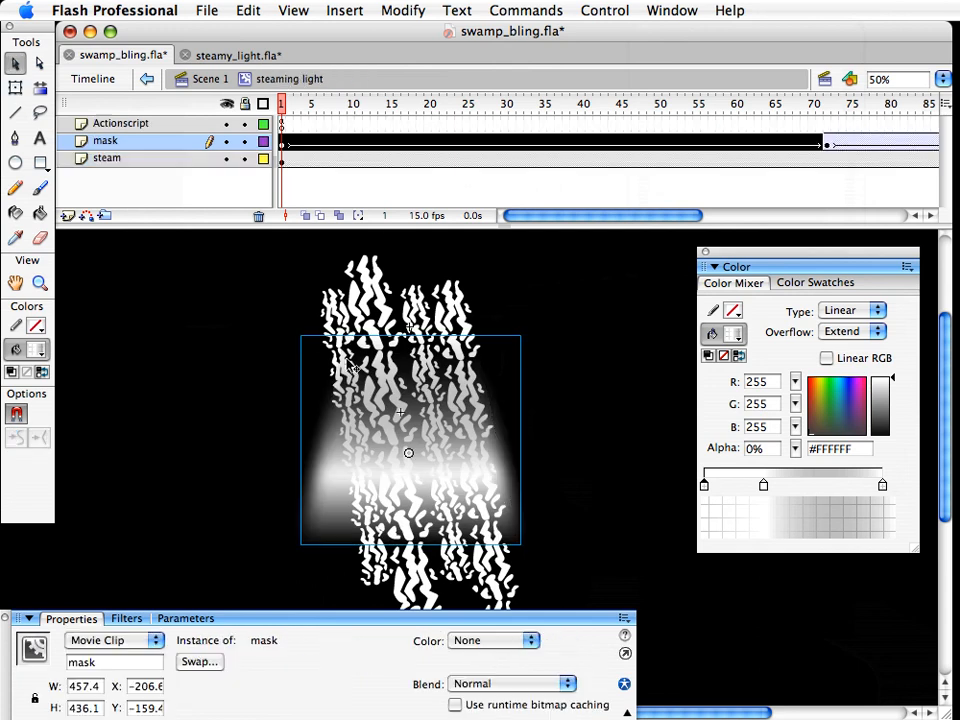
pyautogui.click(214, 80)
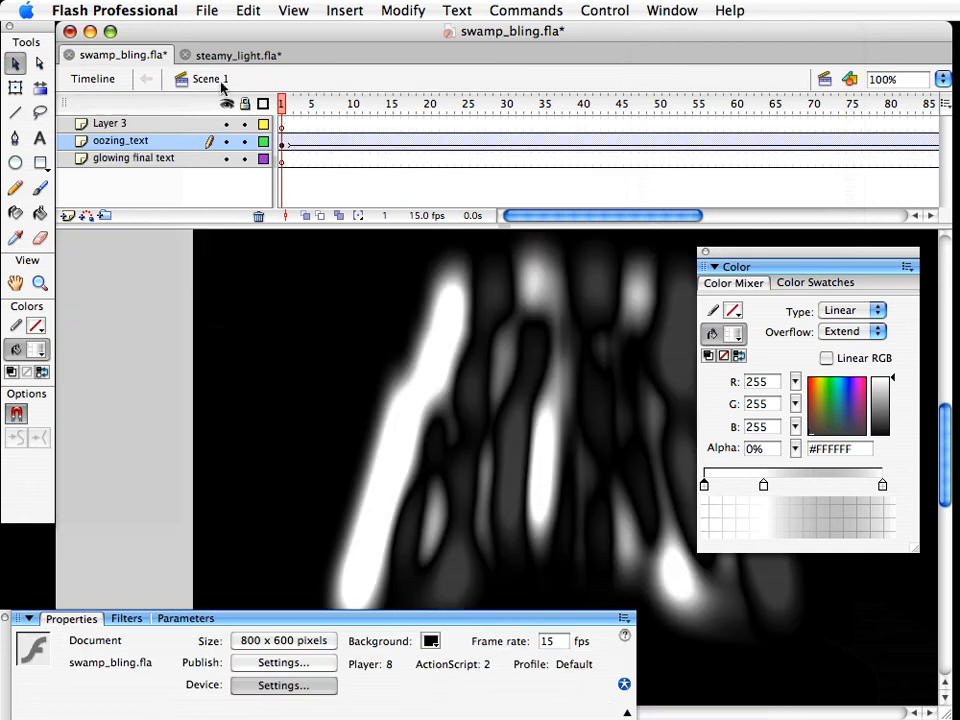
pyautogui.click(125, 141)
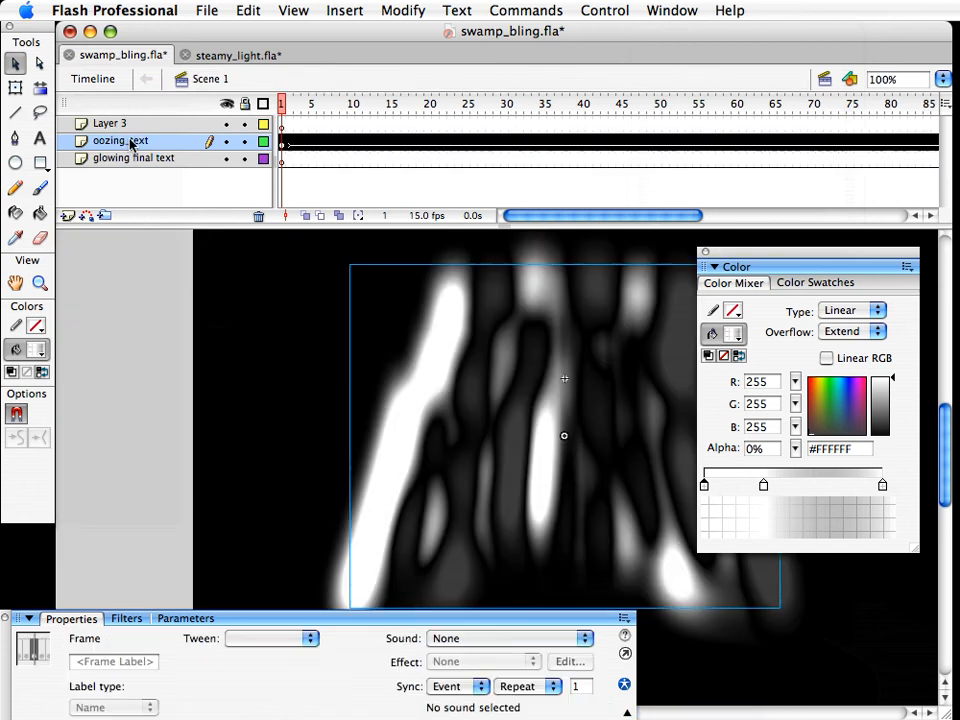
pyautogui.click(67, 215)
pyautogui.doubleClick(110, 141)
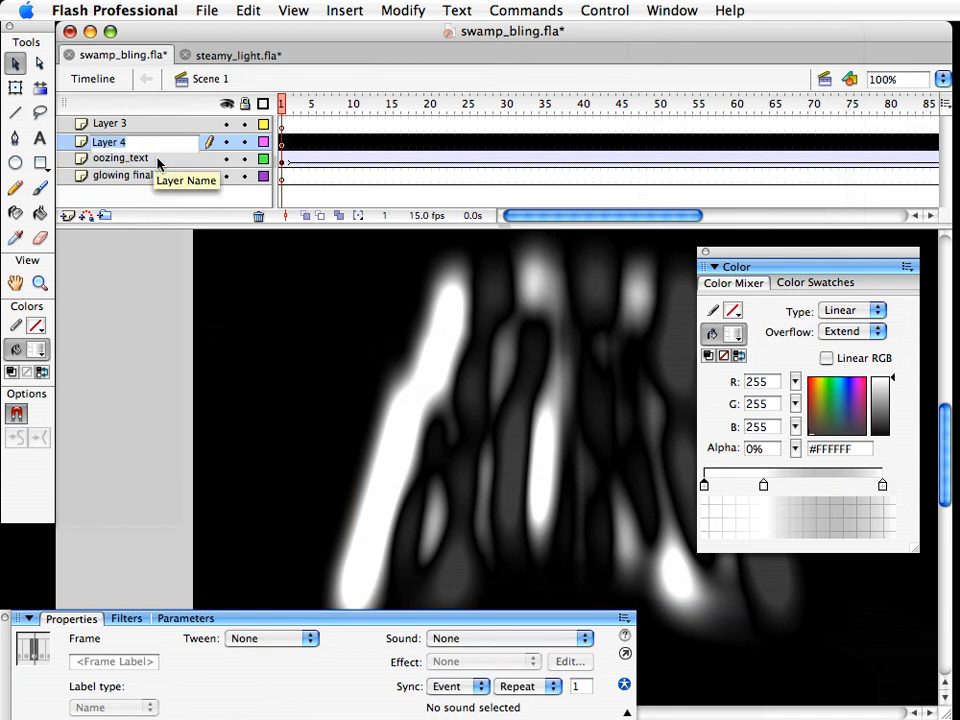
pyautogui.write('steam')
pyautogui.press('Return')
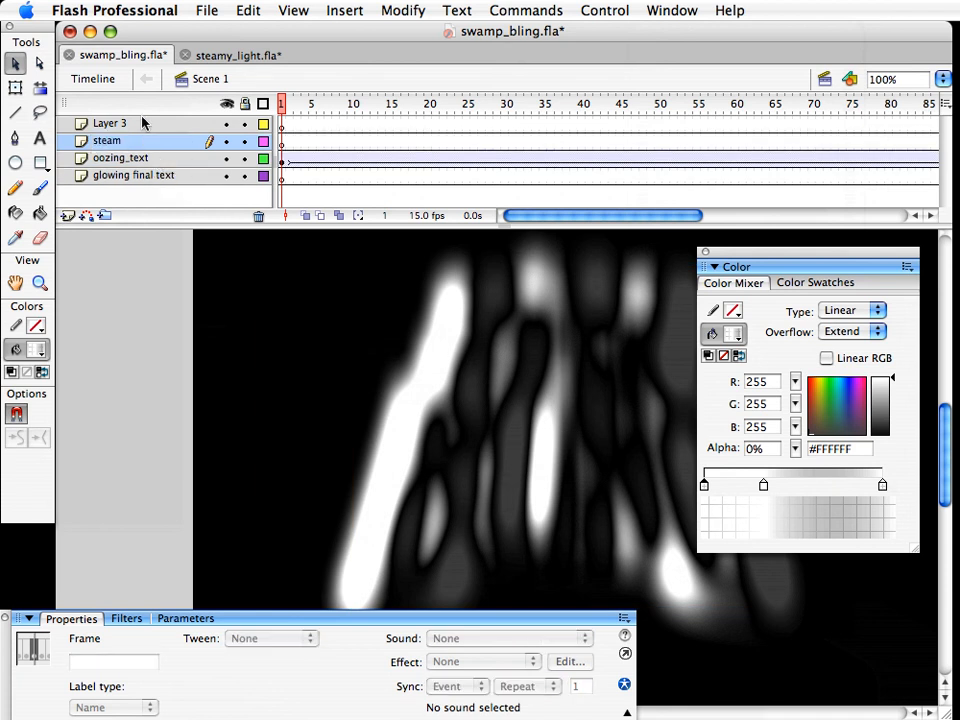
# Rename Layer 3 as Actionscript
pyautogui.doubleClick(142, 122)
pyautogui.write('Actions')
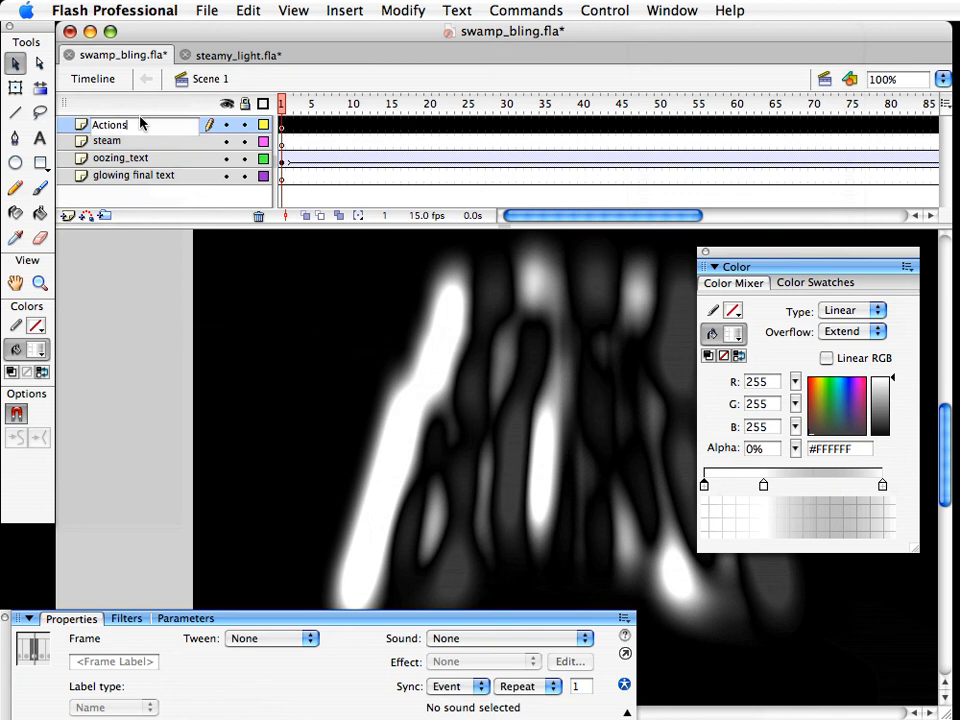
pyautogui.write('script')
pyautogui.press('Return')
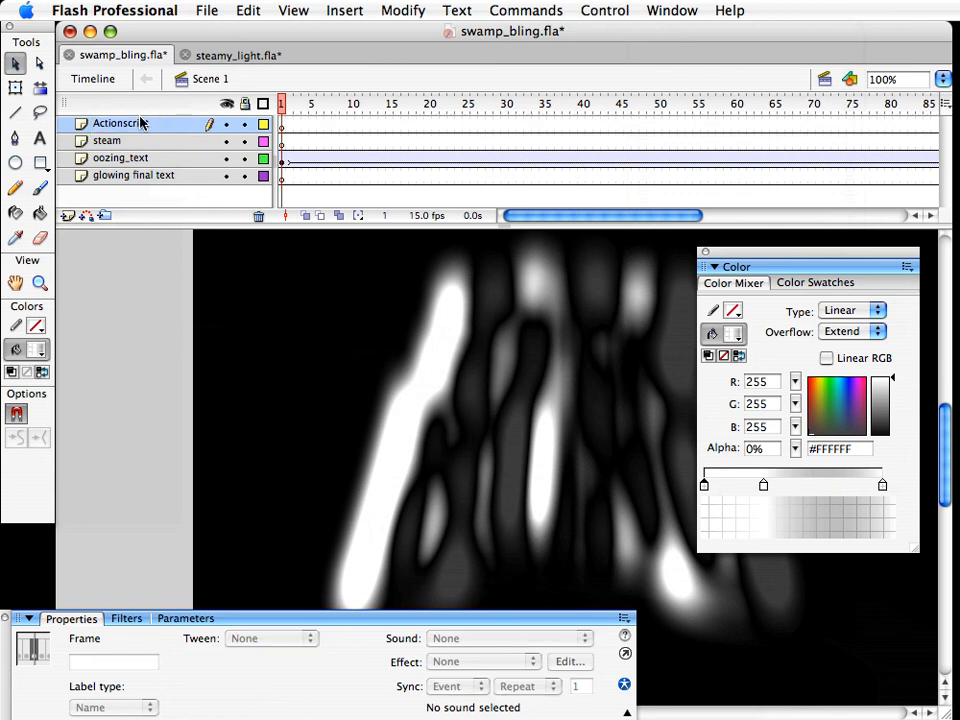
# Place an instance of the steaming light movie clip from the library on frame 1 of the steam layer
pyautogui.click(283, 142)
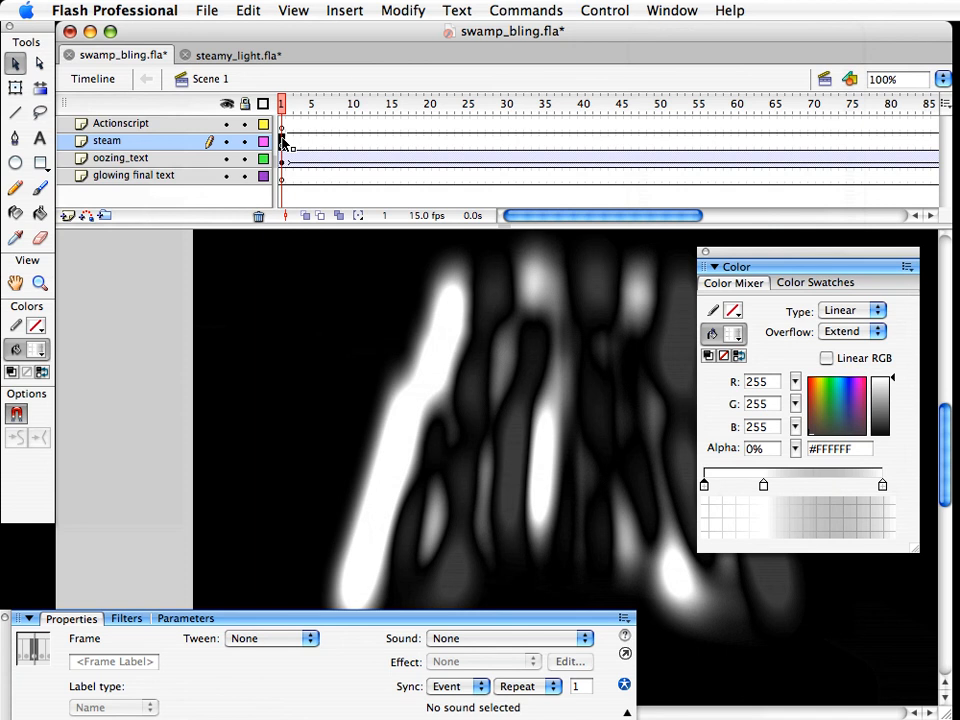
pyautogui.press('super+l')
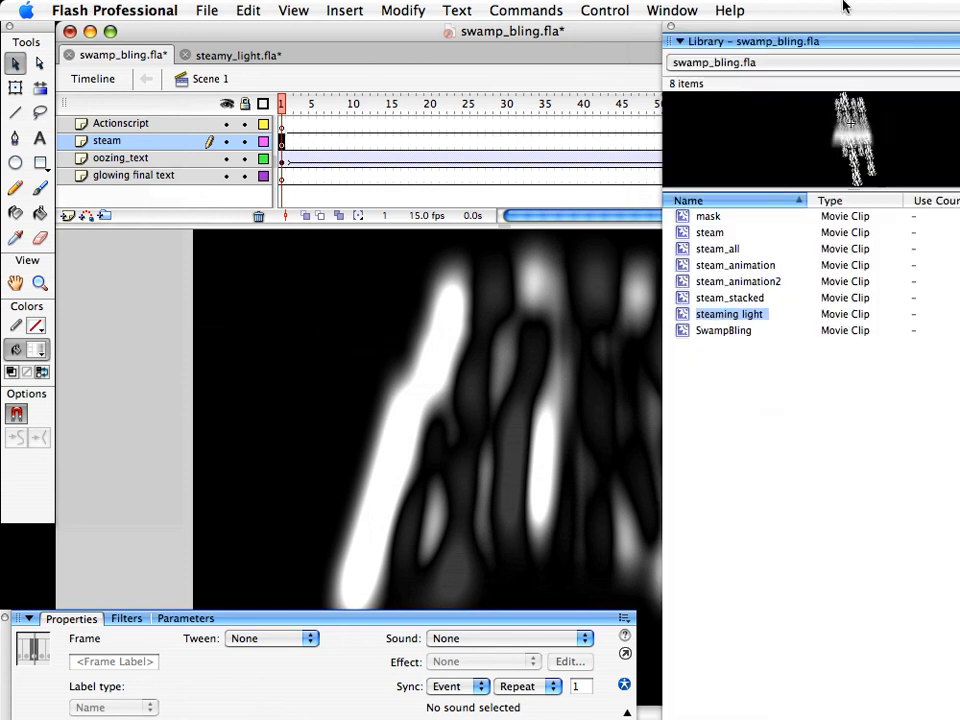
pyautogui.click(740, 281)
pyautogui.click(728, 315)
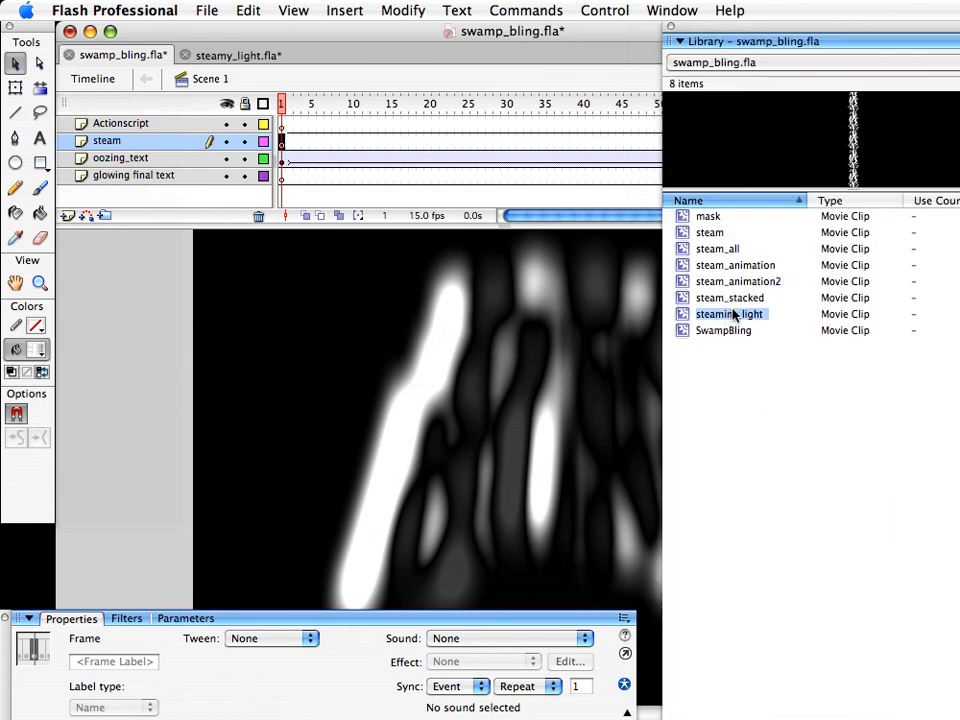
pyautogui.moveTo(733, 318); pyautogui.dragTo(362, 354)
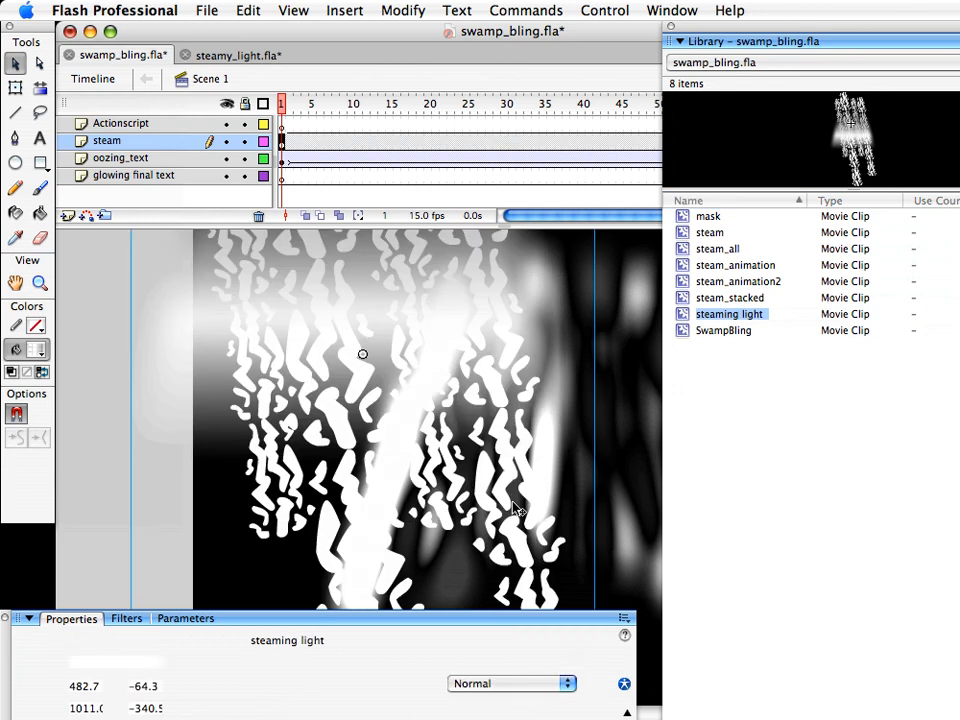
# Move the steaming light instance over the Swamp Bling lettering, to about X 151.6 and Y -168.4
pyautogui.press('super+l')
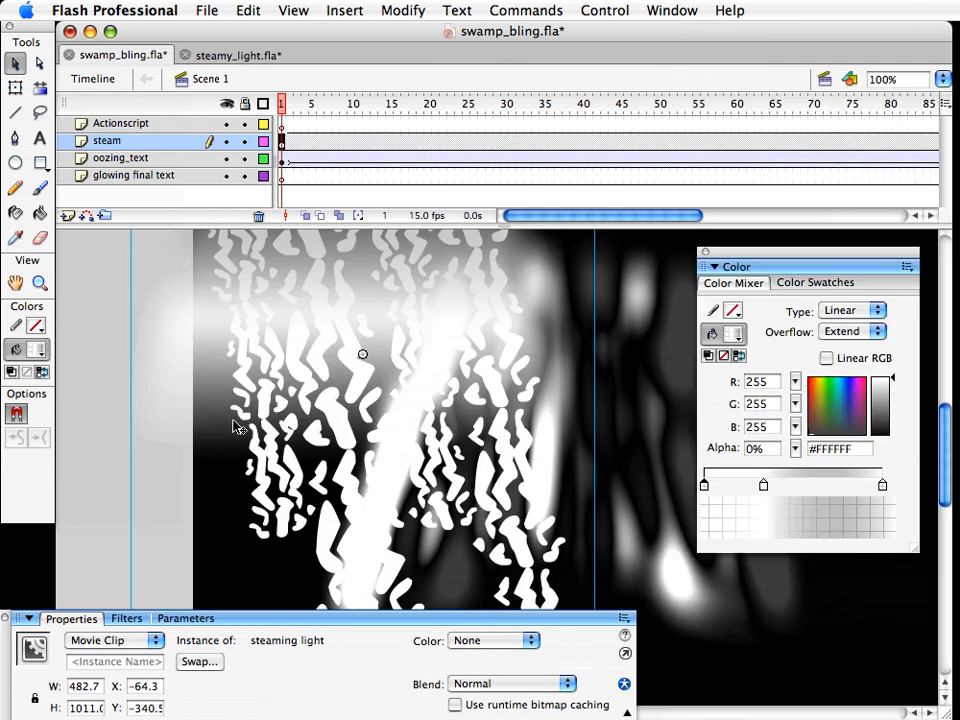
pyautogui.moveTo(358, 313); pyautogui.dragTo(562, 403)
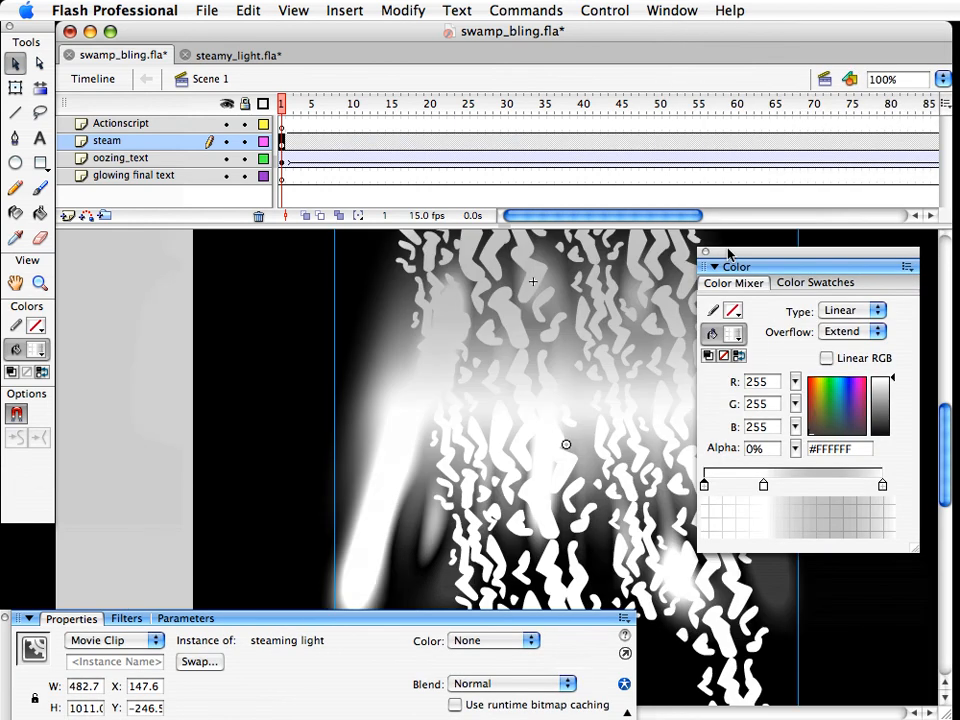
pyautogui.click(705, 252)
pyautogui.click(39, 284)
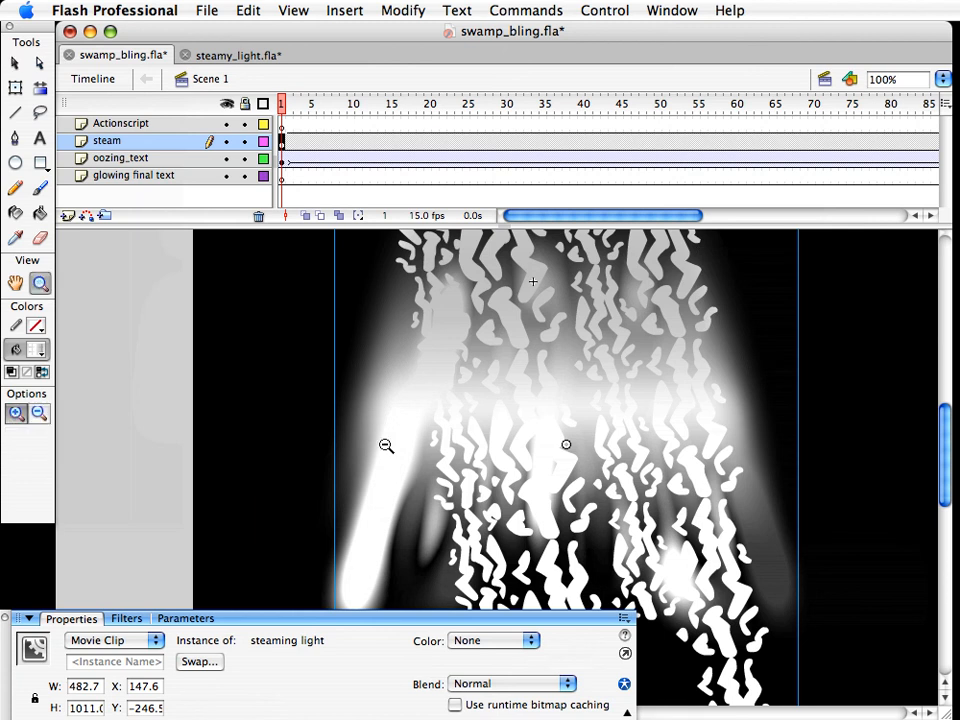
pyautogui.keyDown('alt'); pyautogui.click(388, 446); pyautogui.keyUp('alt')
pyautogui.press('v')
pyautogui.moveTo(475, 321); pyautogui.dragTo(504, 446)
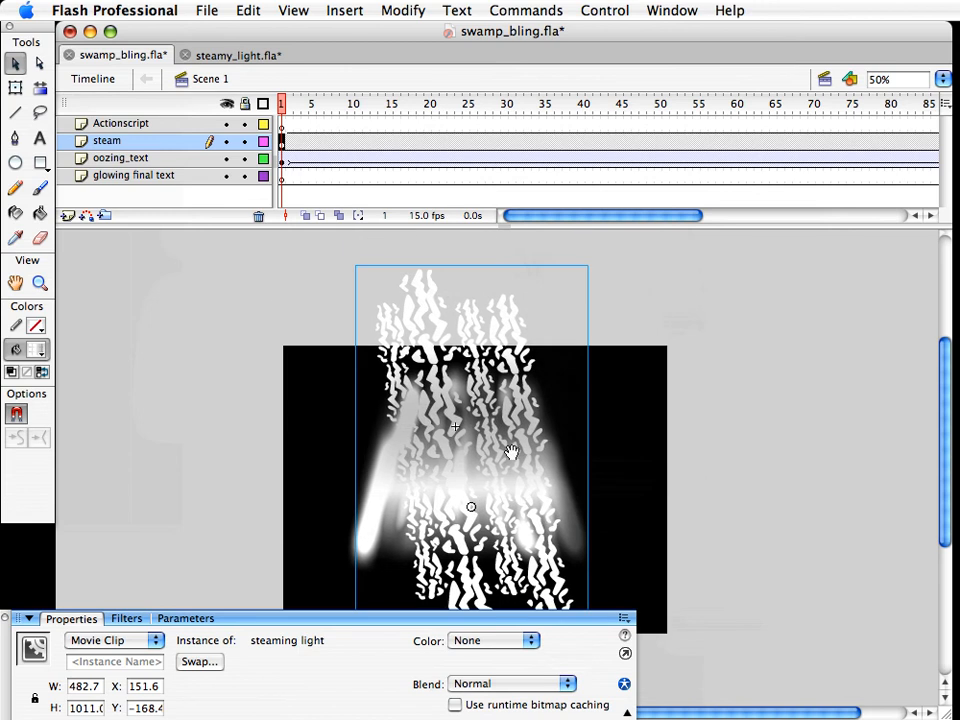
# Open the steaming light clip for editing, and close steamy_light.fla without saving its changes
pyautogui.doubleClick(436, 299)
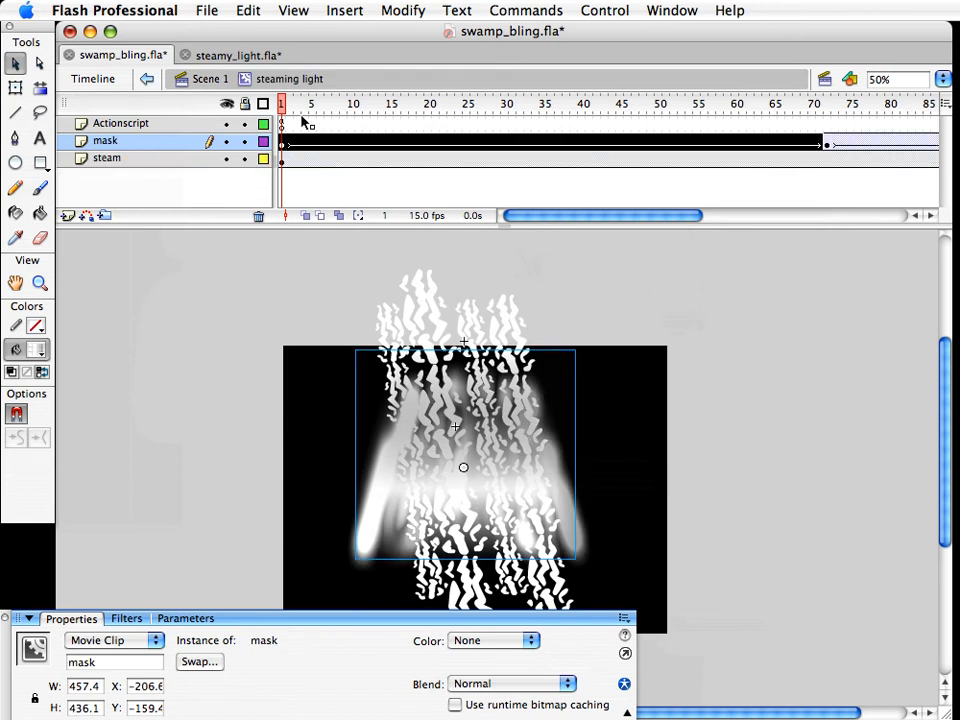
pyautogui.click(255, 55)
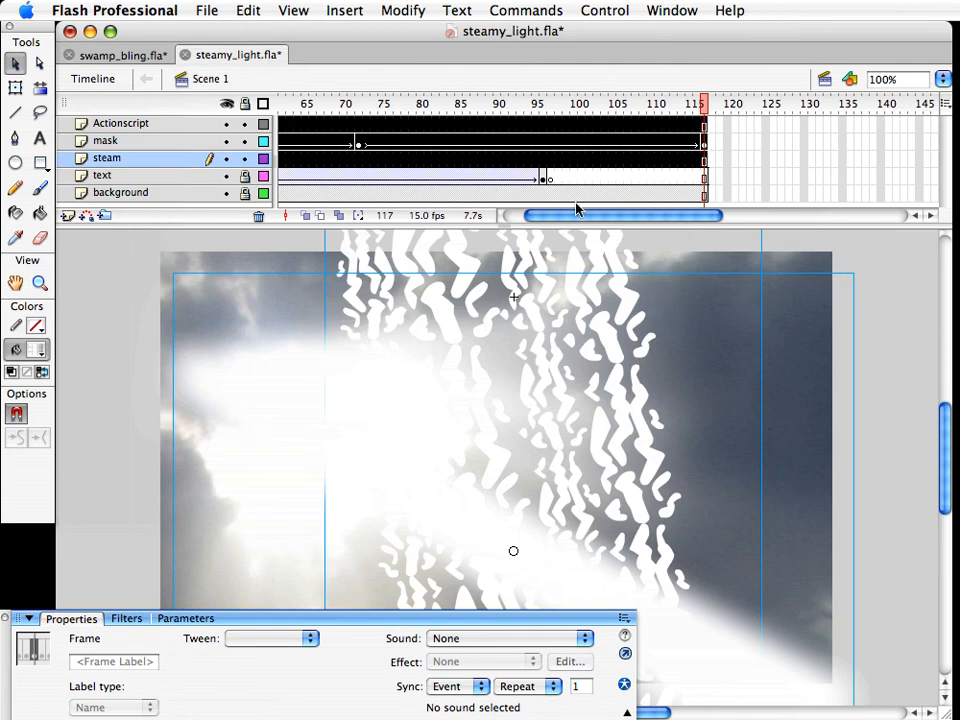
pyautogui.moveTo(570, 215); pyautogui.dragTo(500, 215)
pyautogui.click(283, 124)
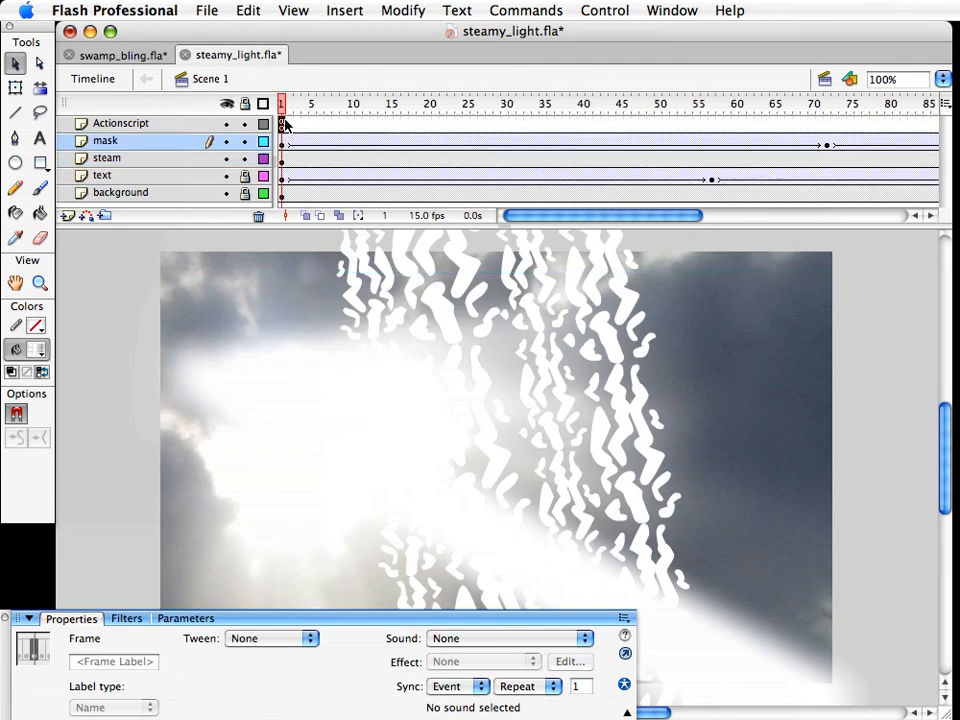
pyautogui.click(184, 55)
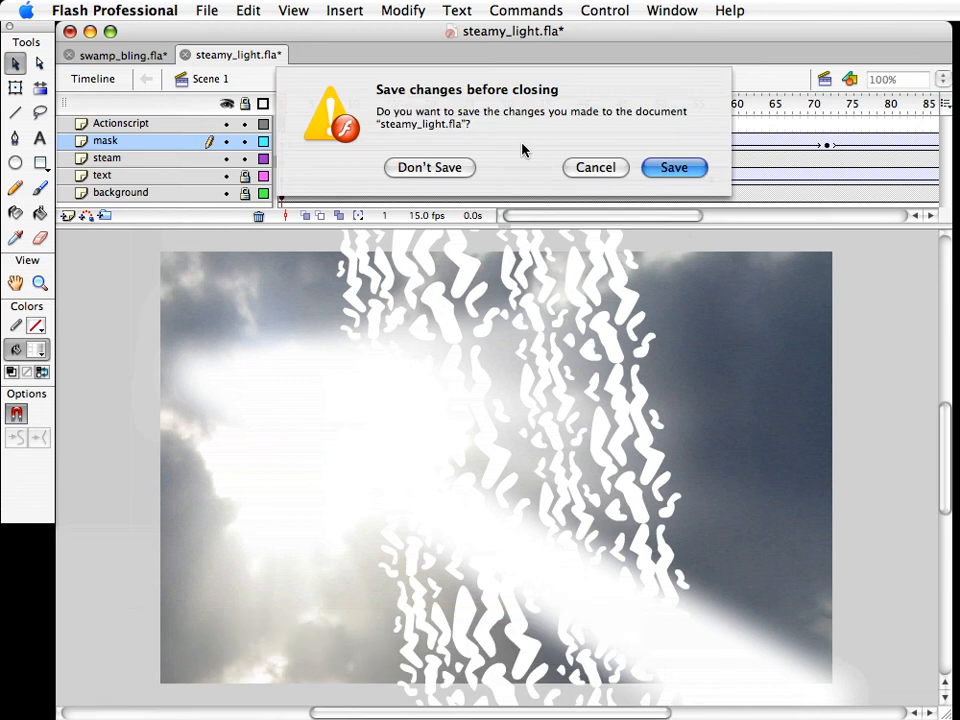
pyautogui.click(429, 165)
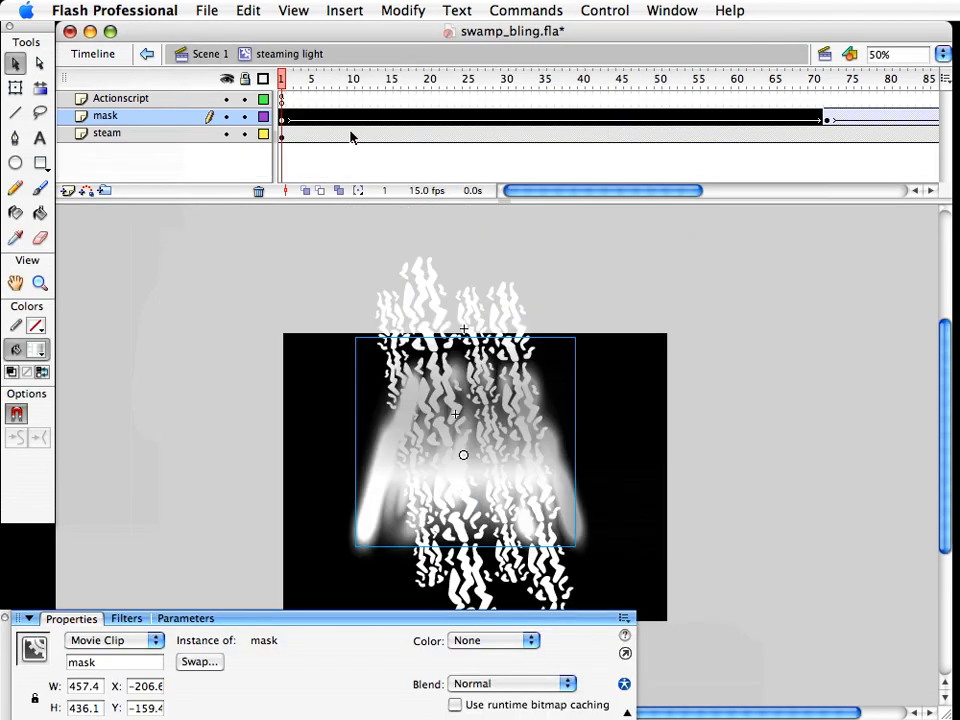
# Return to Scene 1 and test the movie to preview the steam rising over the glowing lettering
pyautogui.moveTo(283, 84); pyautogui.dragTo(395, 97)
pyautogui.click(281, 82)
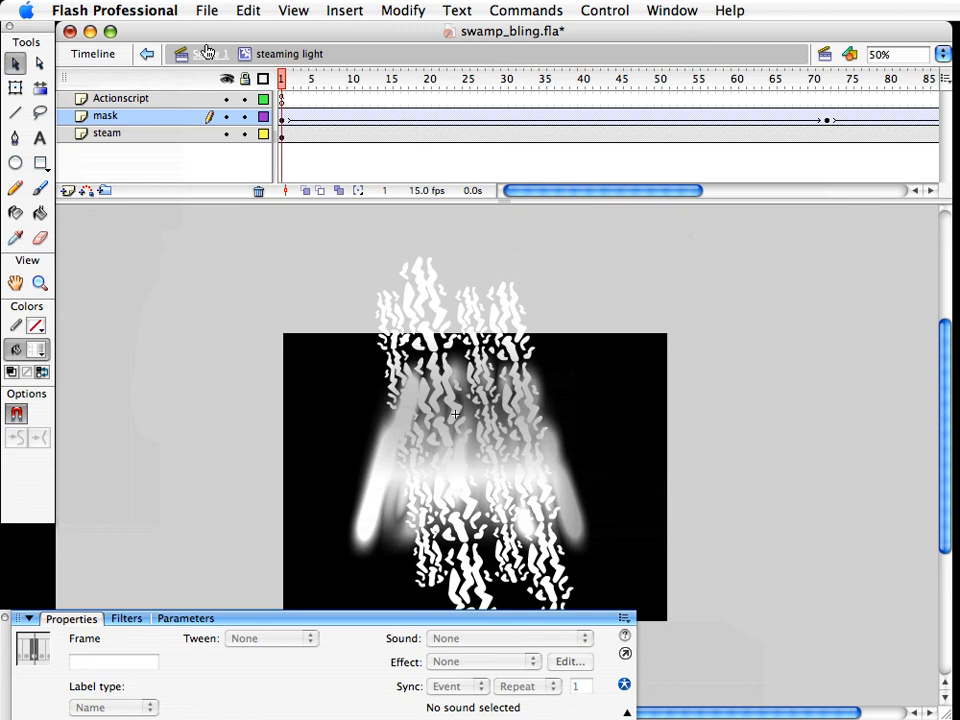
pyautogui.click(207, 53)
pyautogui.click(445, 272)
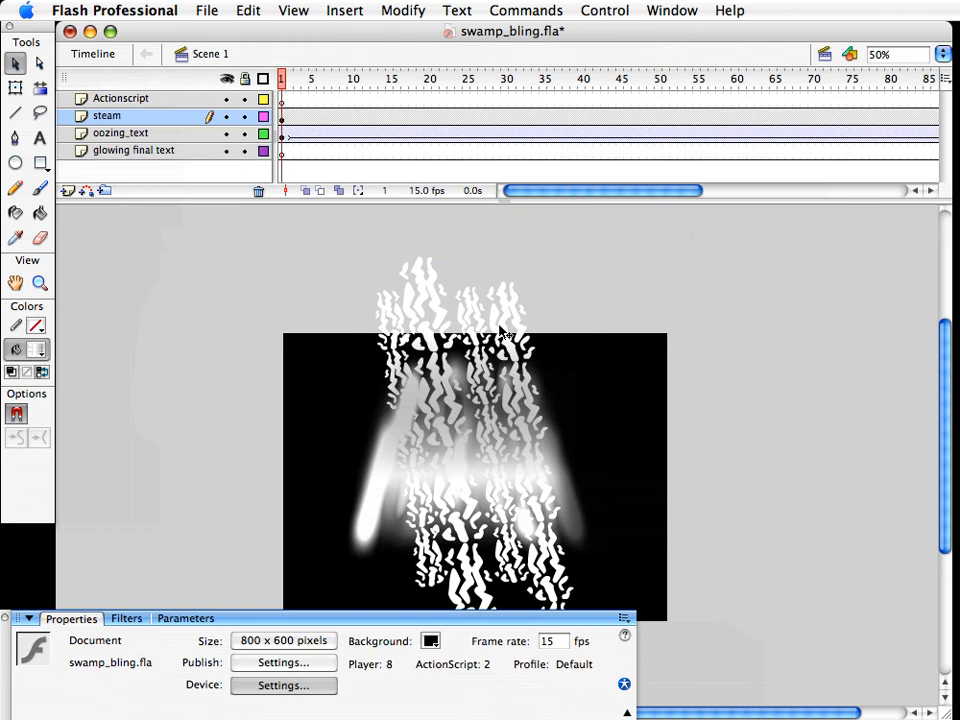
pyautogui.press('super+Return')
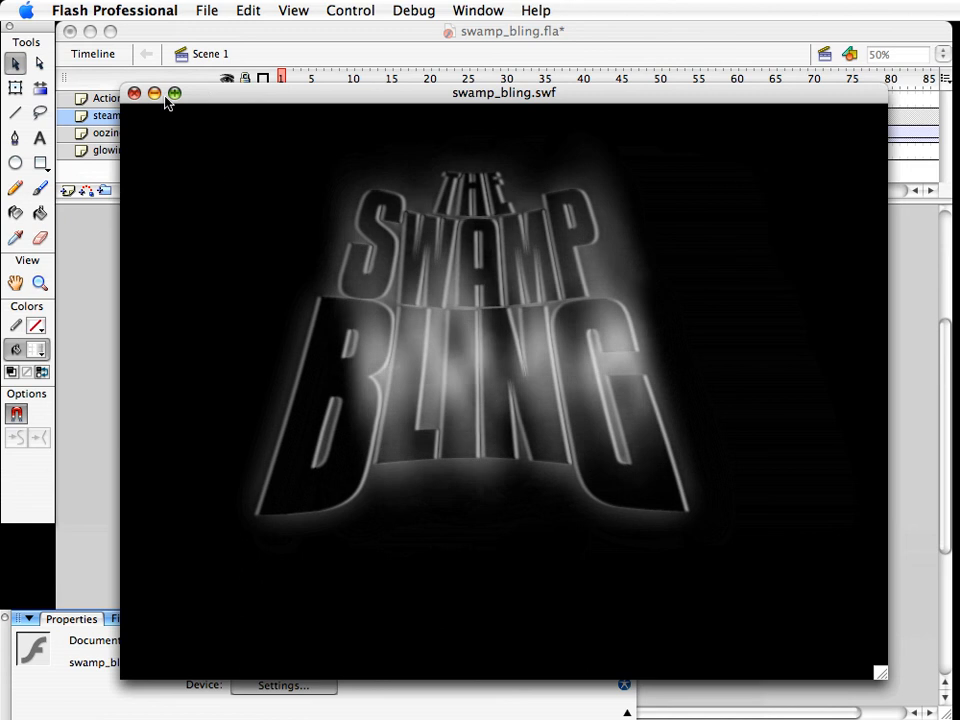
pyautogui.click(135, 94)
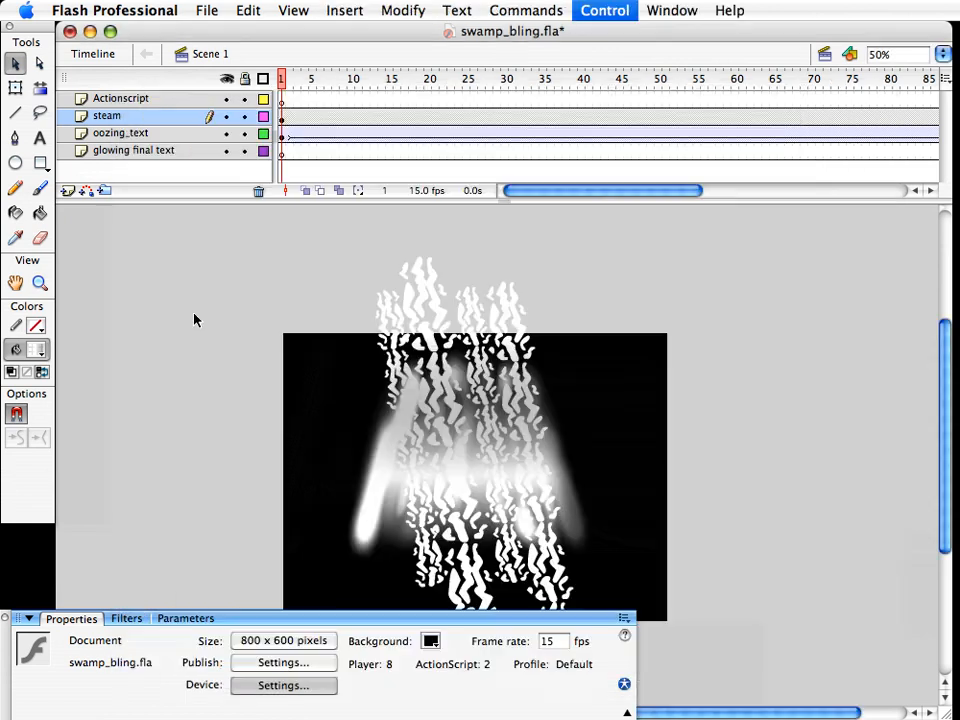
# Hide the steam layer and save swamp_bling.fla
pyautogui.click(225, 116)
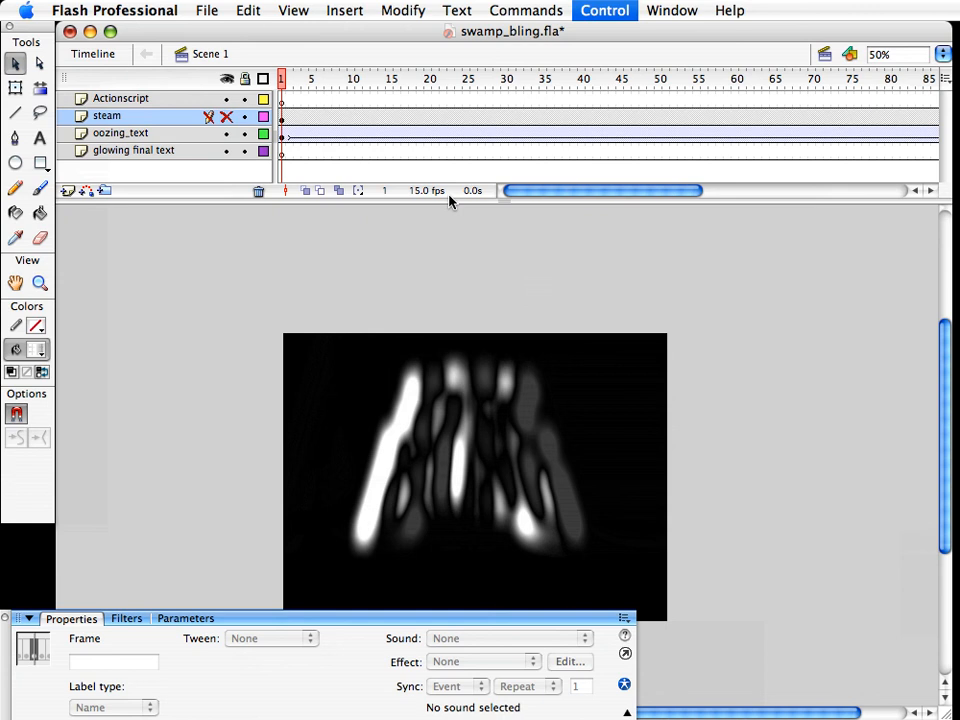
pyautogui.press('super+s')
pyautogui.click(259, 255)
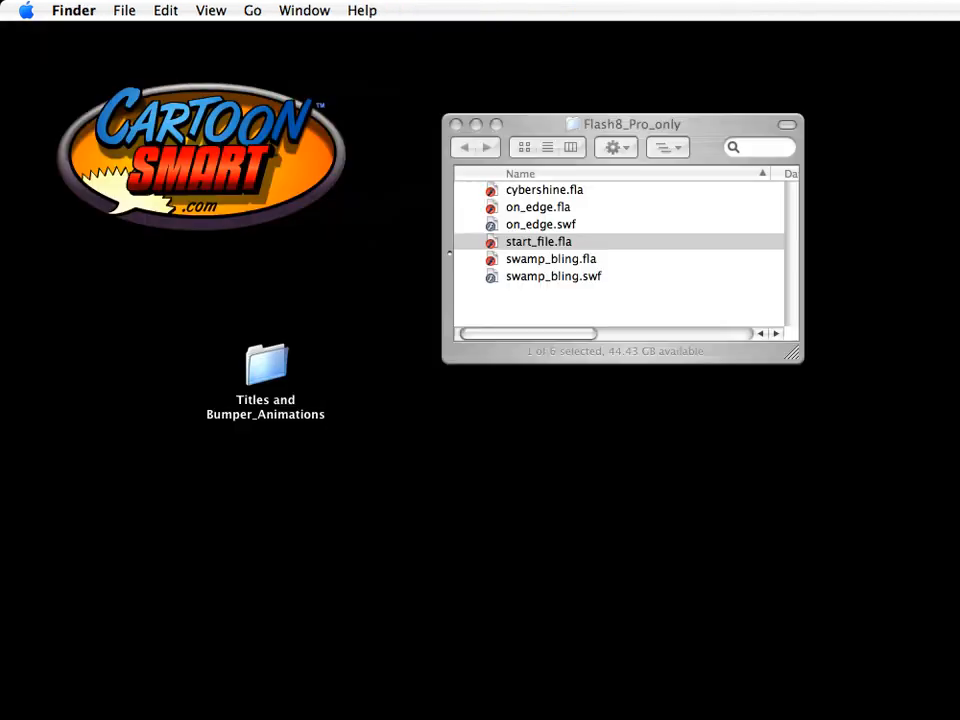
# Open start_file.fla, take the Cyber(shine) movie clip onto the clipboard, and close the file
pyautogui.doubleClick(486, 242)
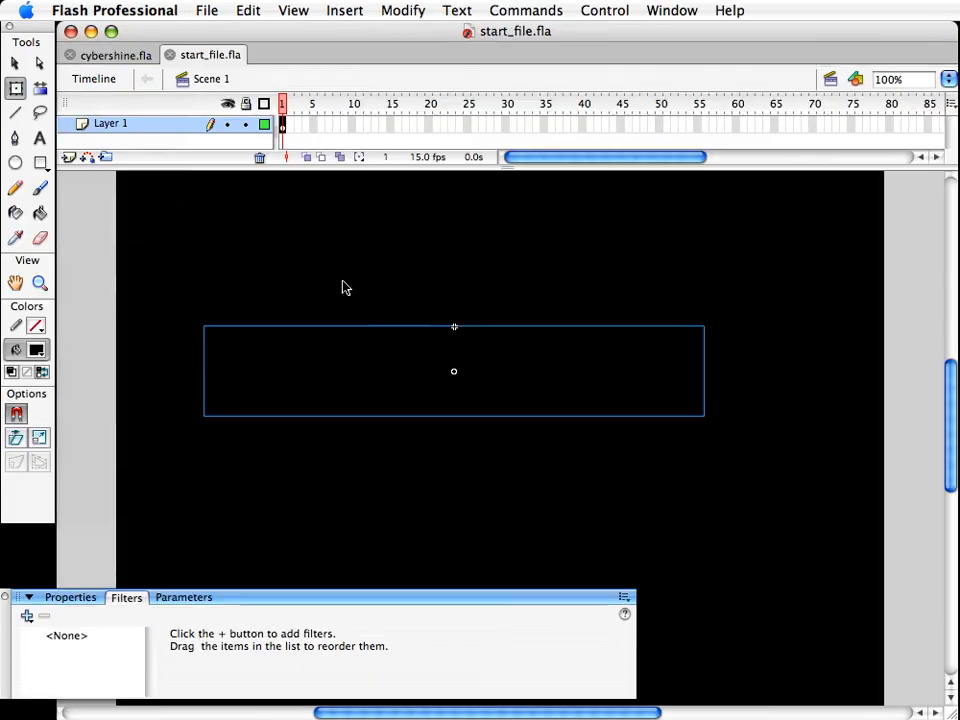
pyautogui.click(379, 555)
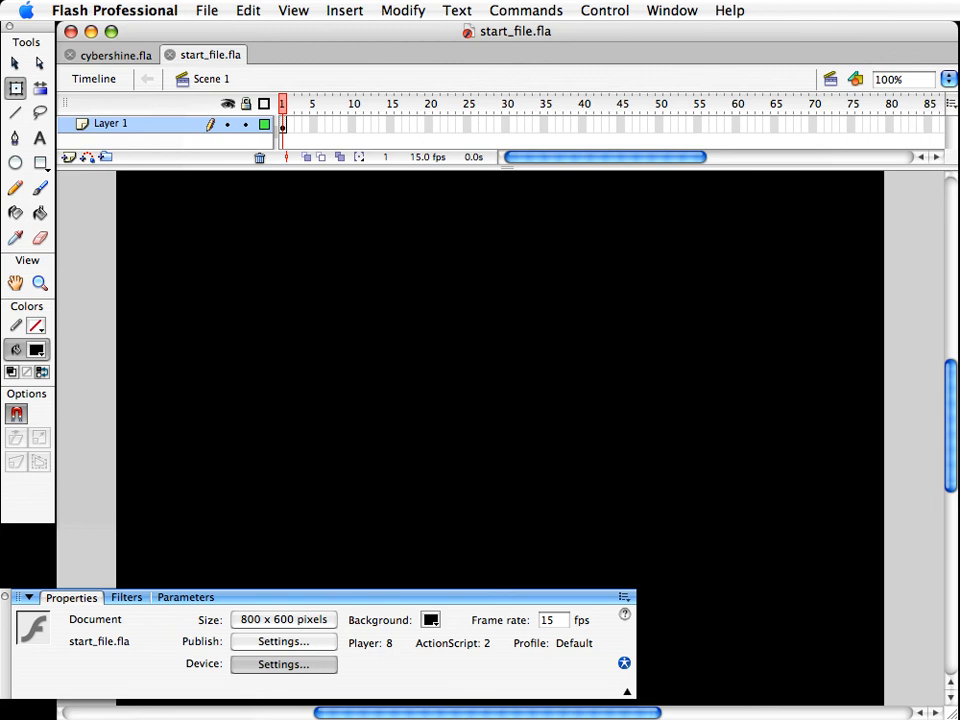
pyautogui.press('super+l')
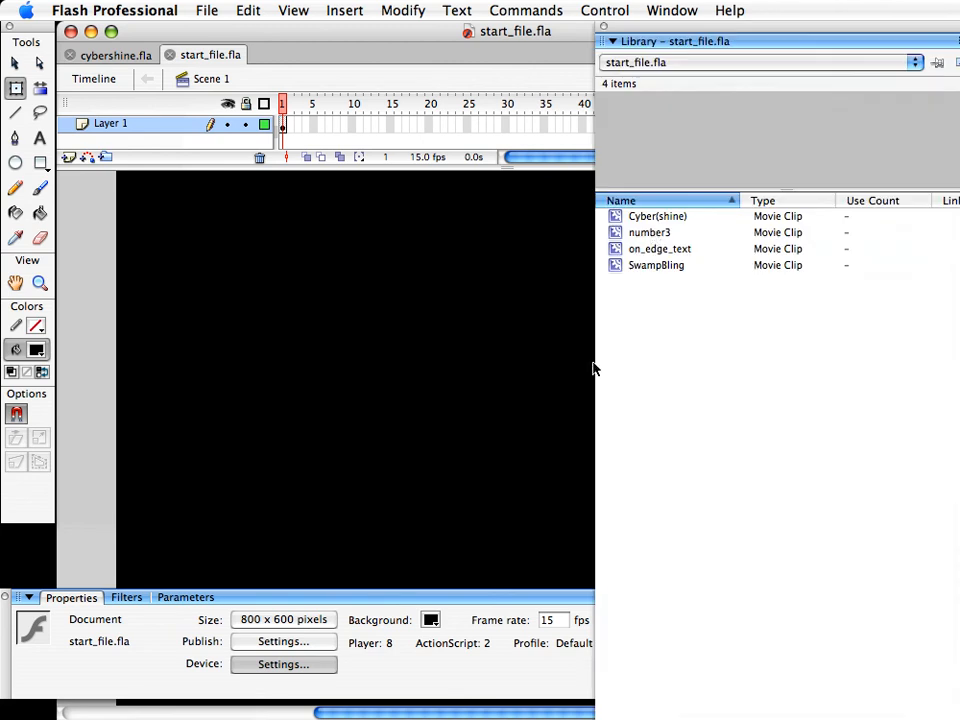
pyautogui.click(615, 218)
pyautogui.moveTo(615, 216); pyautogui.dragTo(386, 483)
pyautogui.press('super+z')
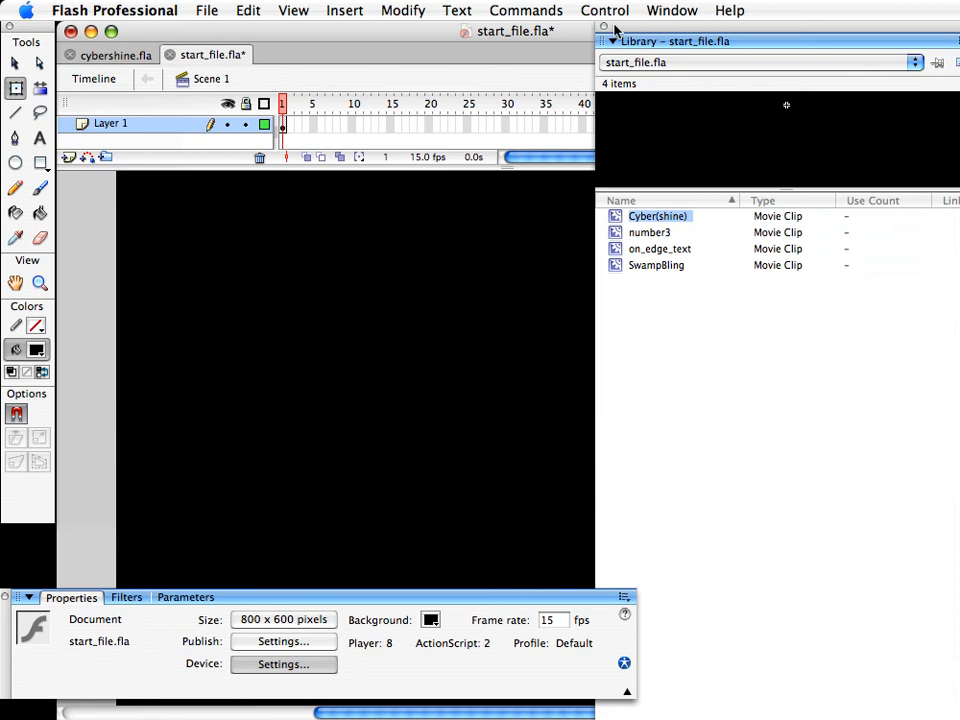
pyautogui.click(604, 27)
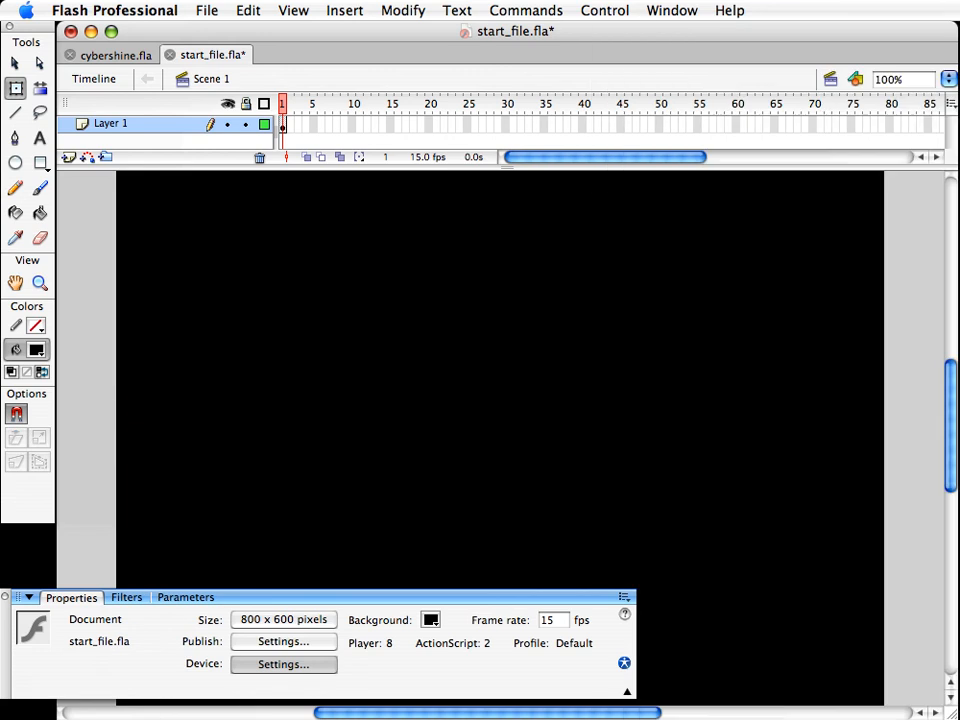
pyautogui.click(170, 55)
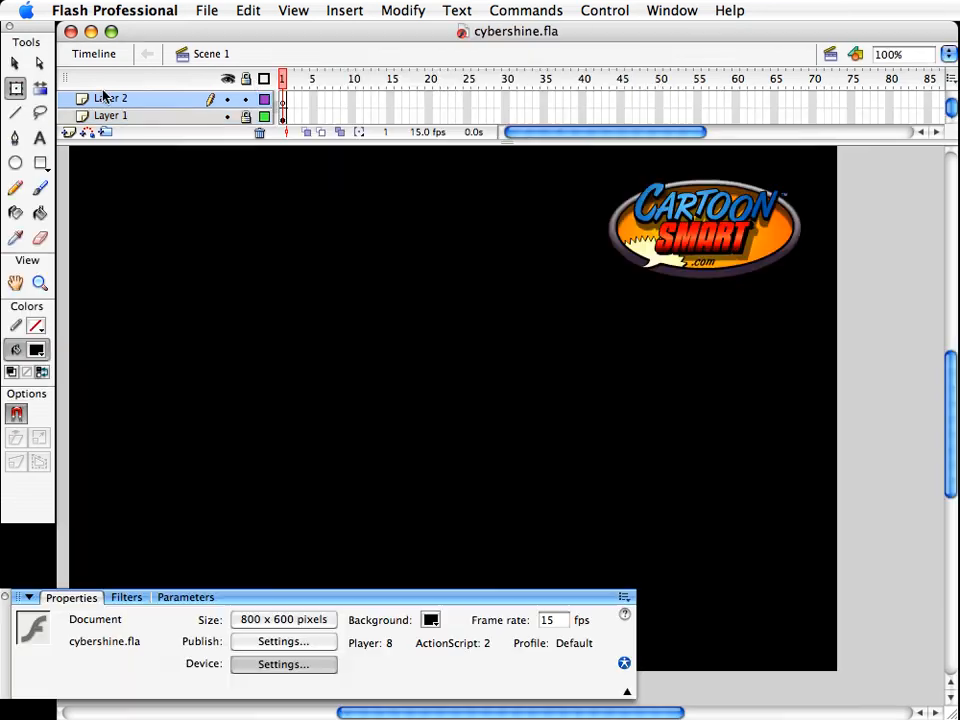
# Paste the Cyber(shine) title clip on frame 1 of Layer 2 in cybershine.fla, show the layer as outlines and shift the clip up and left
pyautogui.click(285, 101)
pyautogui.press('super+v')
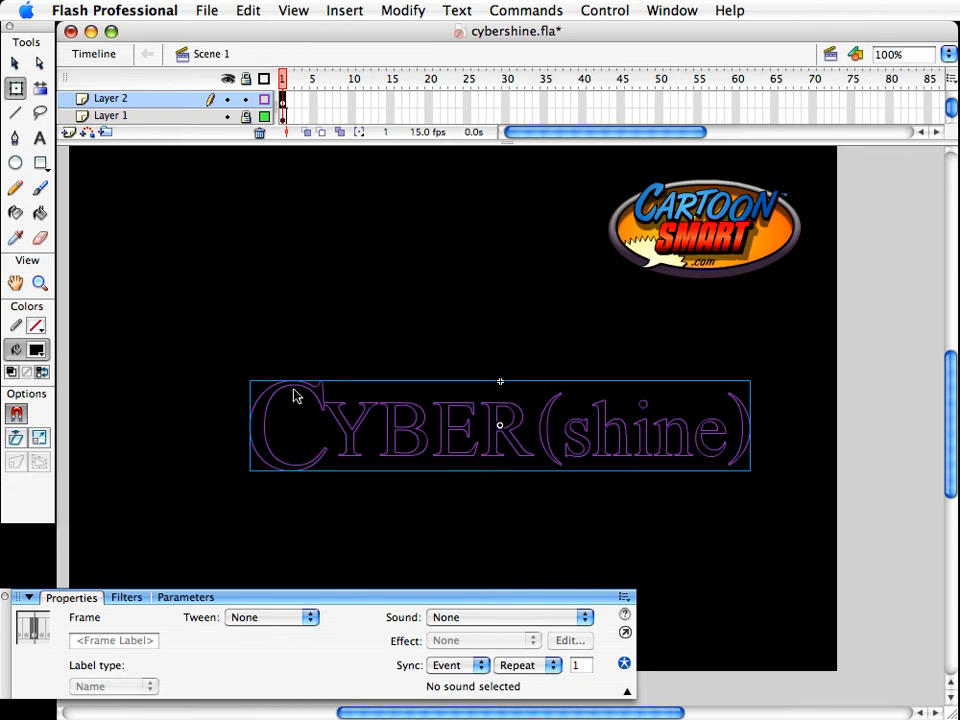
pyautogui.moveTo(297, 393); pyautogui.dragTo(240, 352)
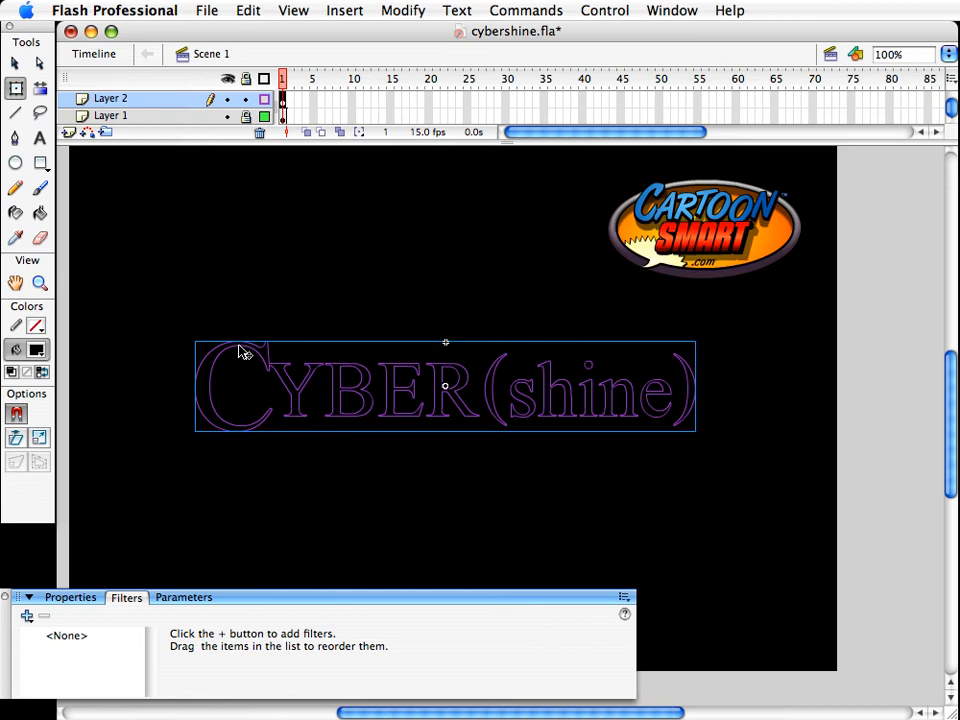
# Cut the Cyber(shine) clip from the stage and save cybershine.fla
pyautogui.press('super+x')
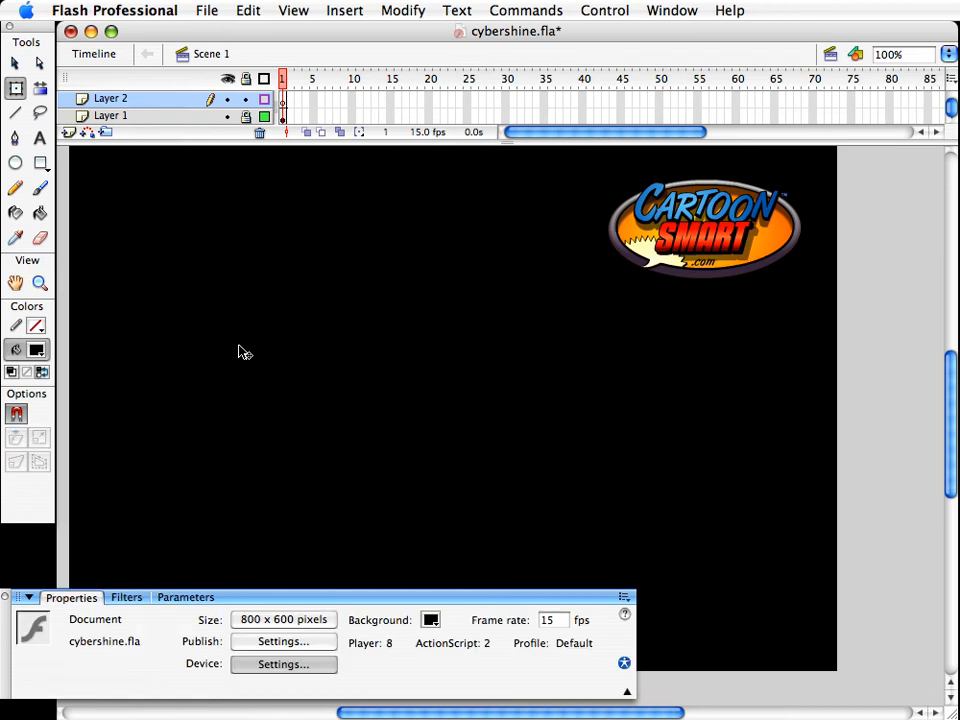
pyautogui.press('super+s')
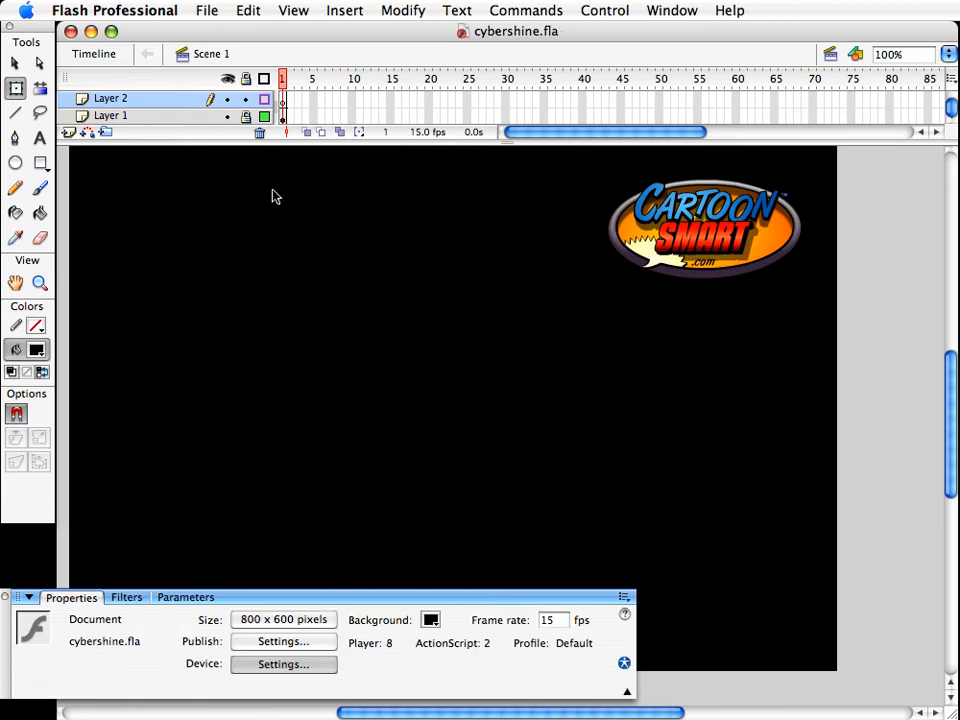
# Choose the Brush tool and set its fill type to Linear in the Color Mixer
pyautogui.click(34, 190)
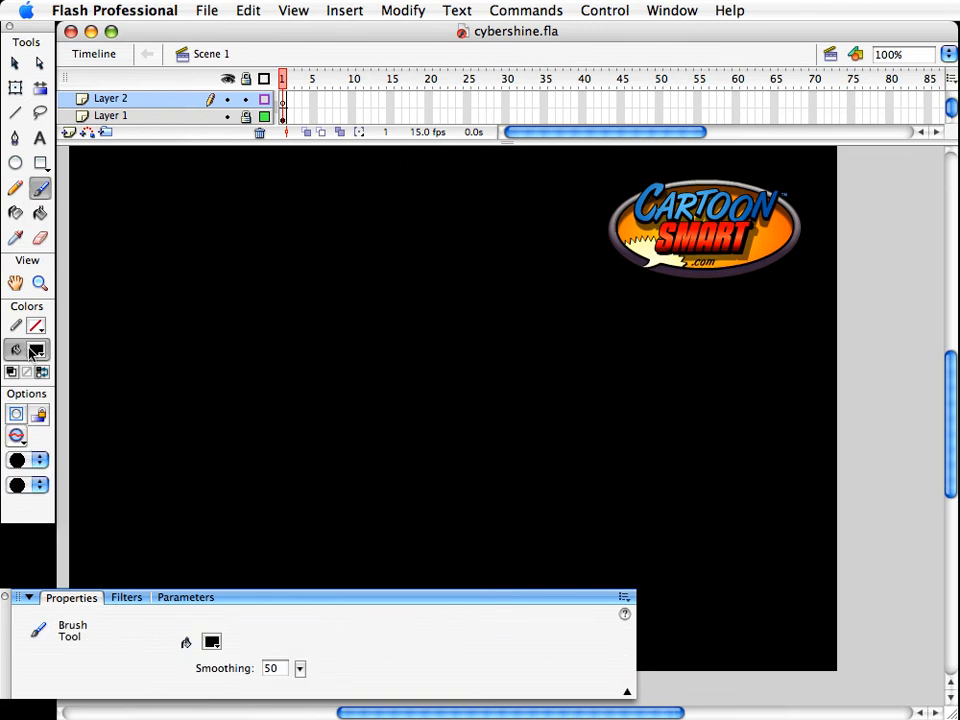
pyautogui.click(672, 10)
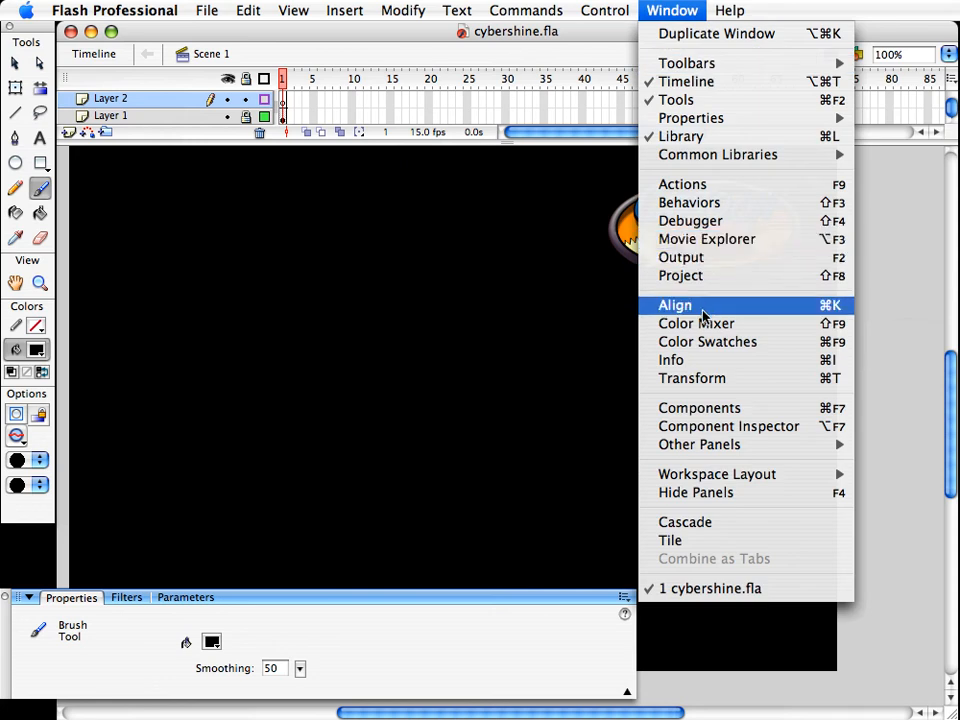
pyautogui.click(677, 328)
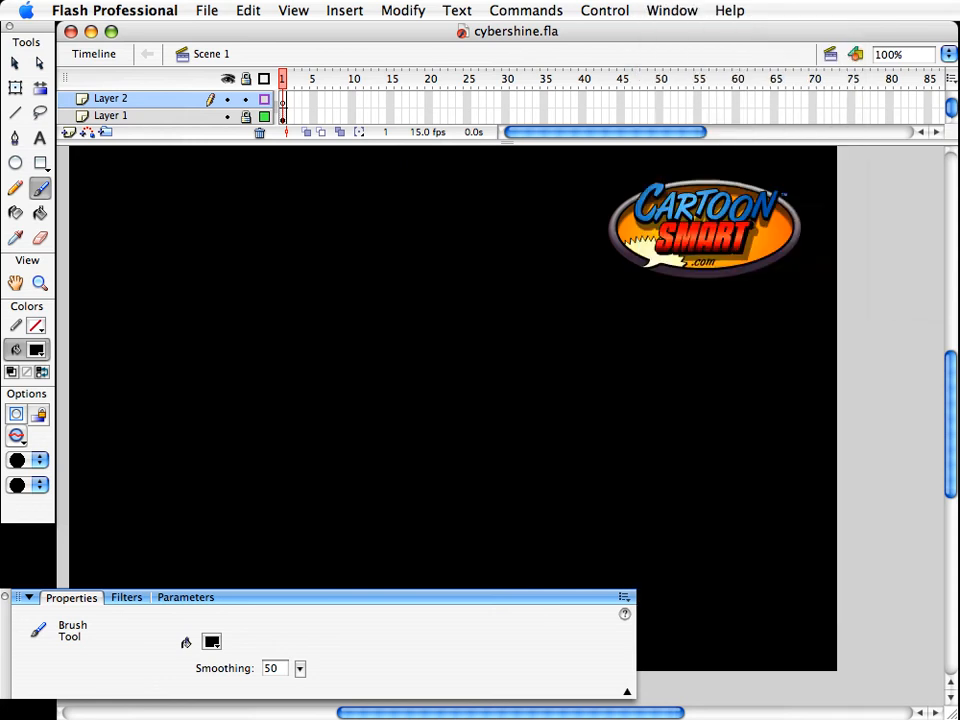
pyautogui.click(746, 216)
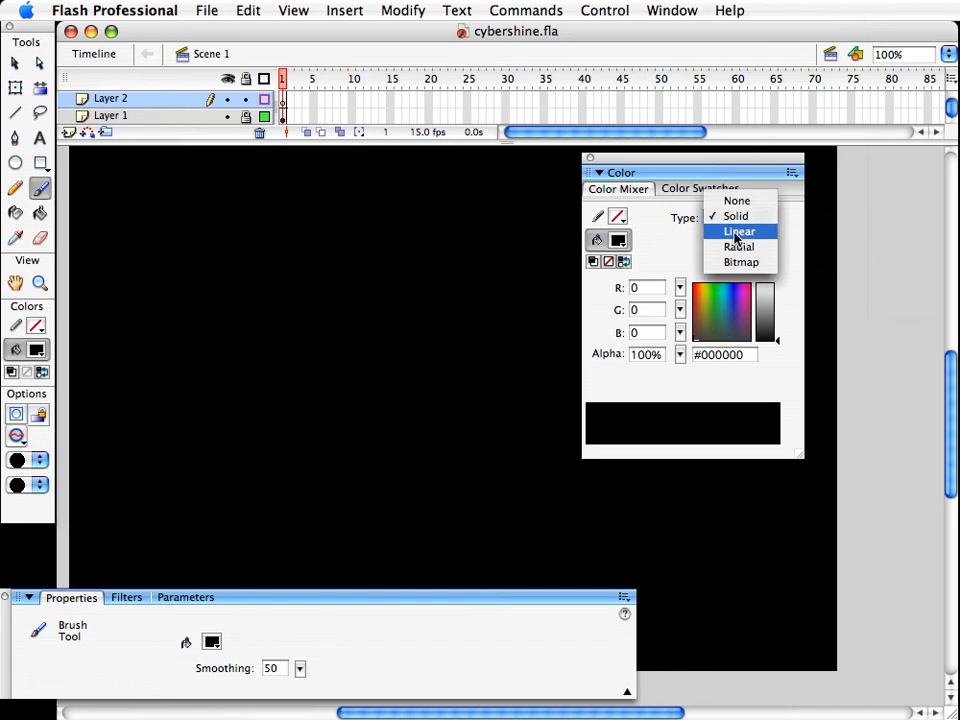
# Set the brush fill to a linear gradient running from opaque white (#FFFFFF) to white at 0% alpha
pyautogui.click(737, 233)
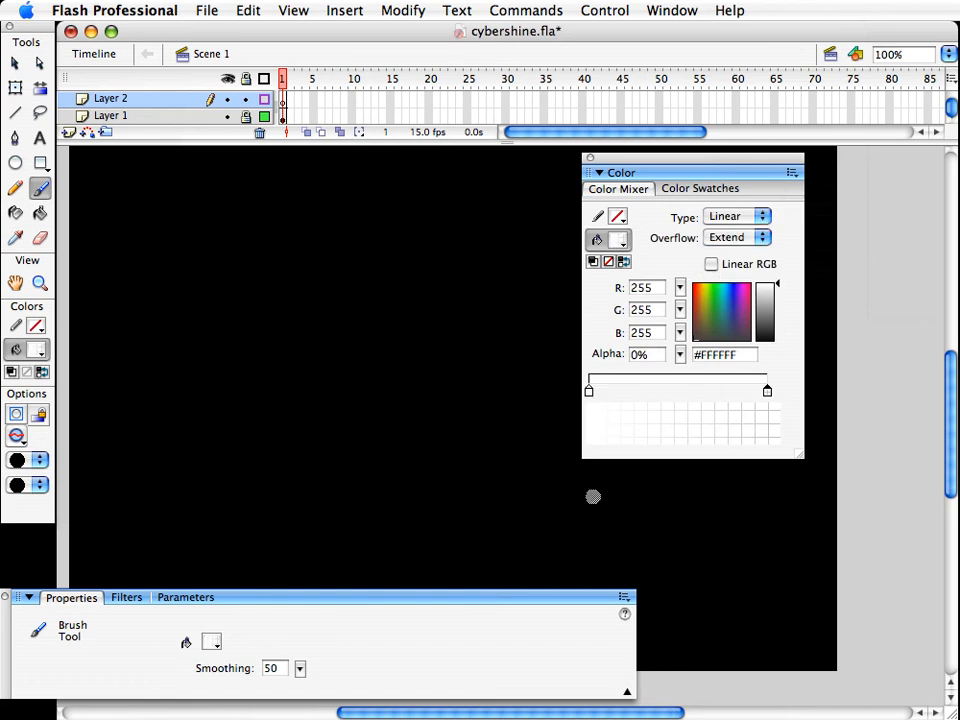
pyautogui.click(588, 391)
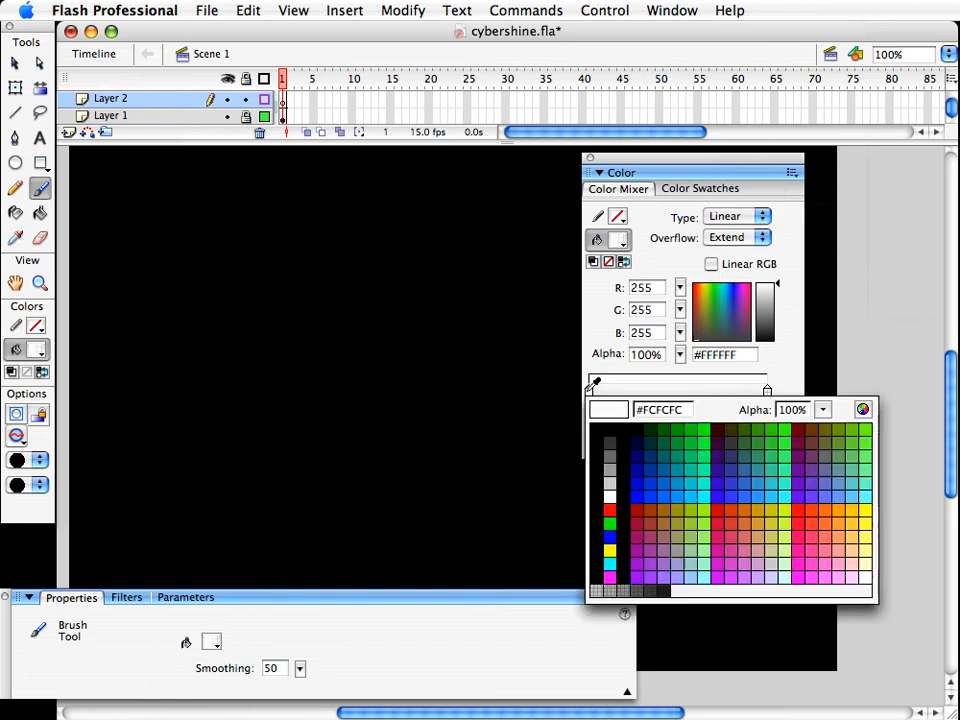
pyautogui.click(658, 372)
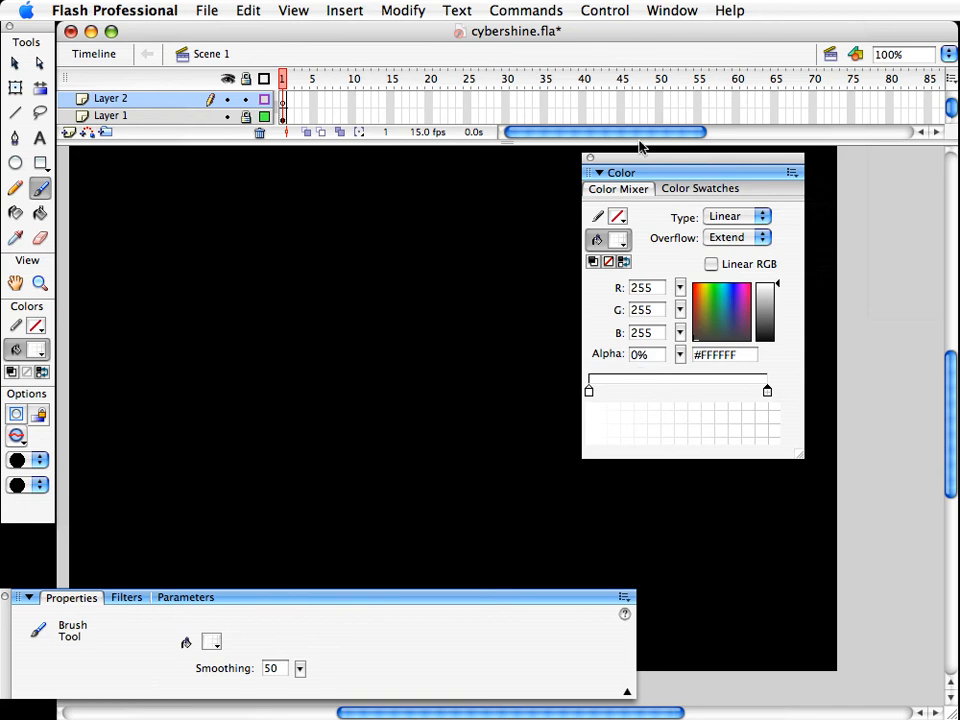
# Move the colour mixer clear of the artwork and enlarge the timeline's layer area
pyautogui.moveTo(614, 162); pyautogui.dragTo(882, 194)
pyautogui.moveTo(201, 146); pyautogui.dragTo(201, 188)
pyautogui.moveTo(282, 143); pyautogui.dragTo(282, 208)
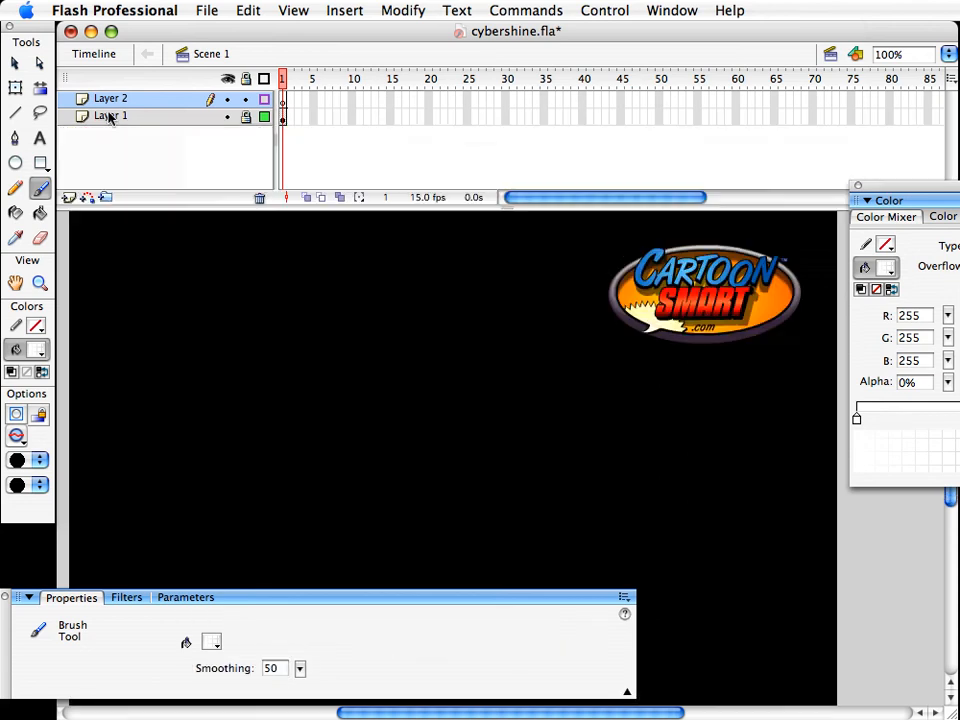
# Add a new layer directly above Layer 1 and name it clouds
pyautogui.click(107, 116)
pyautogui.click(68, 197)
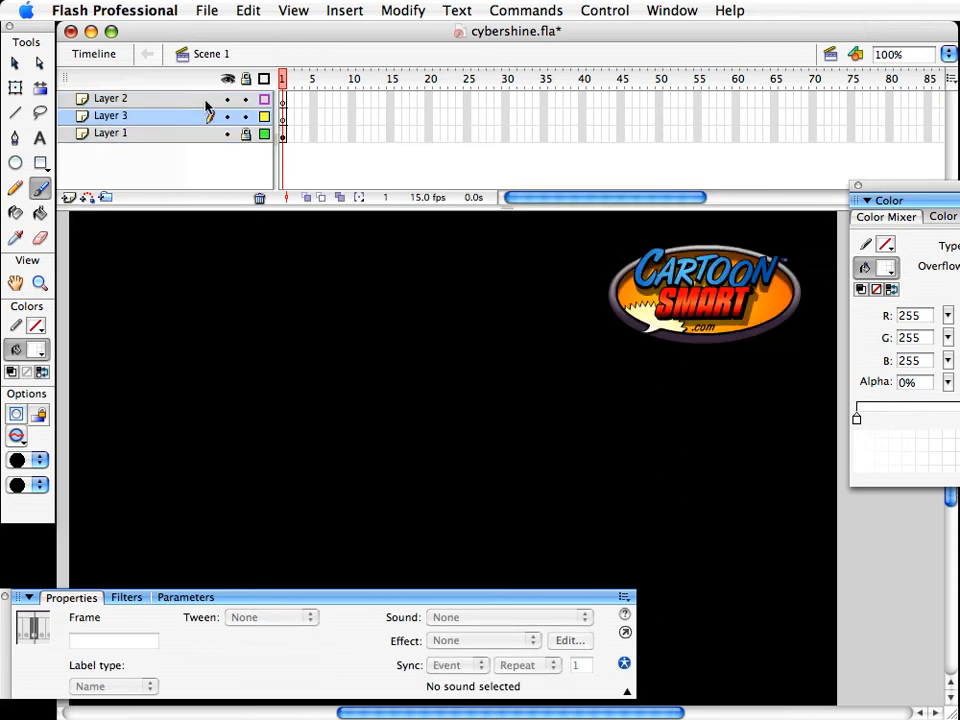
pyautogui.doubleClick(130, 118)
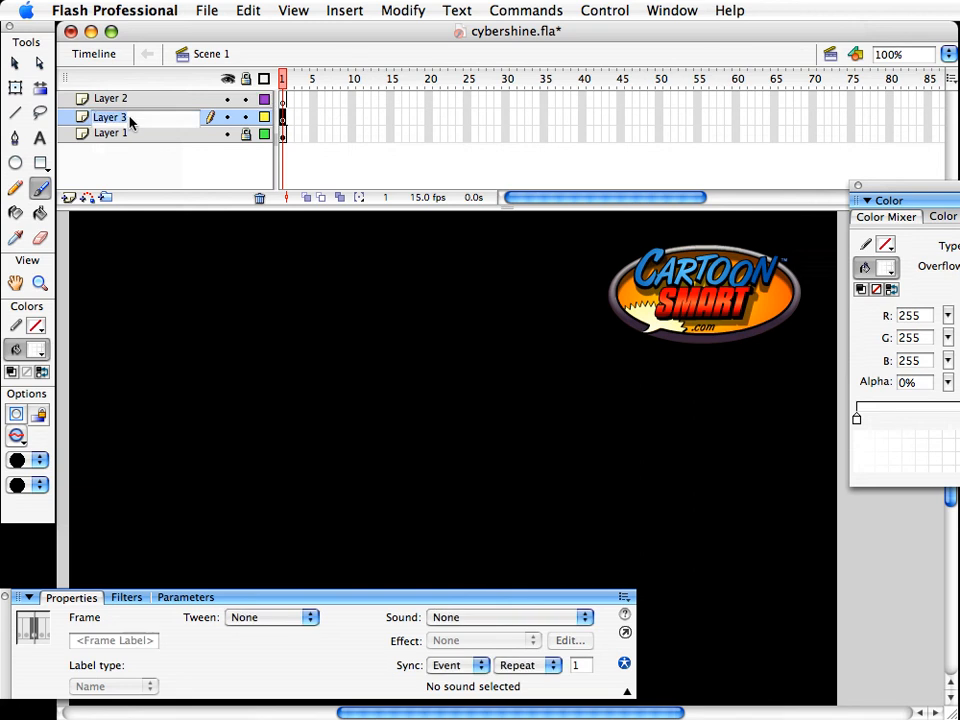
pyautogui.write('clouds')
pyautogui.press('Return')
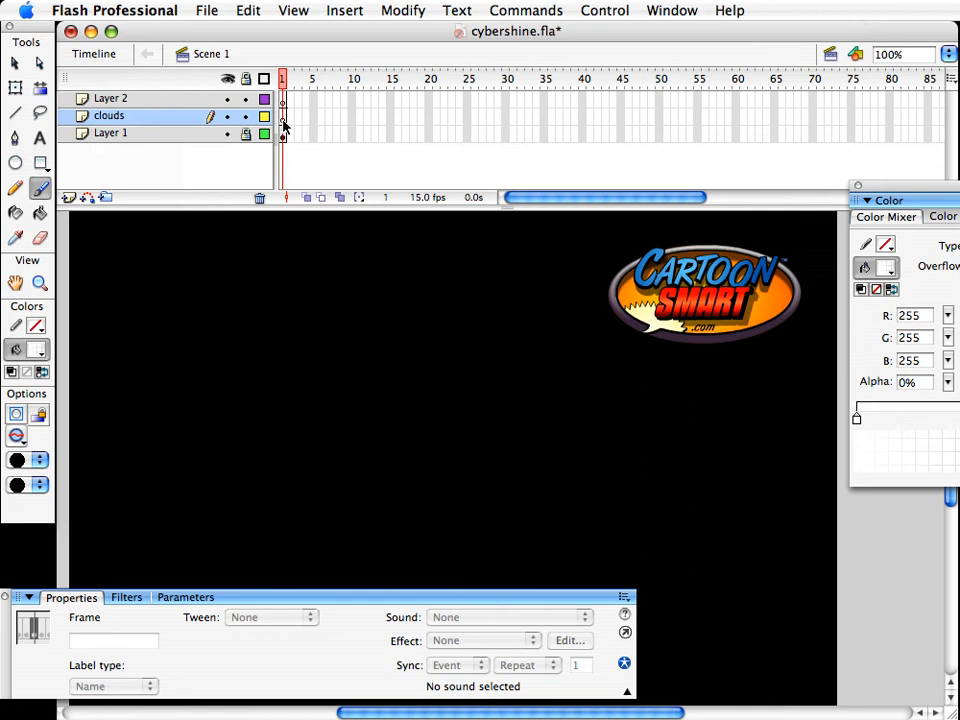
# Paint overlapping wavy horizontal strokes with the large brush across the middle of the stage to form the cloud's body
pyautogui.moveTo(199, 437)
pyautogui.mouseDown()
pyautogui.moveTo(244, 413)
pyautogui.moveTo(340, 451)
pyautogui.moveTo(597, 449)
pyautogui.mouseUp()
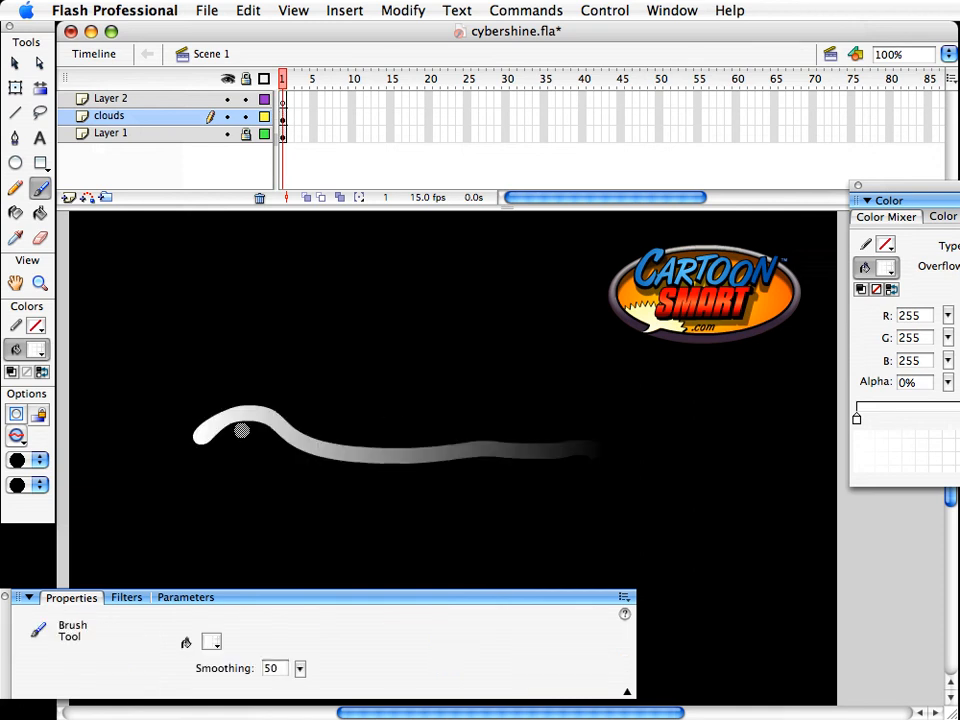
pyautogui.moveTo(193, 444); pyautogui.dragTo(328, 452)
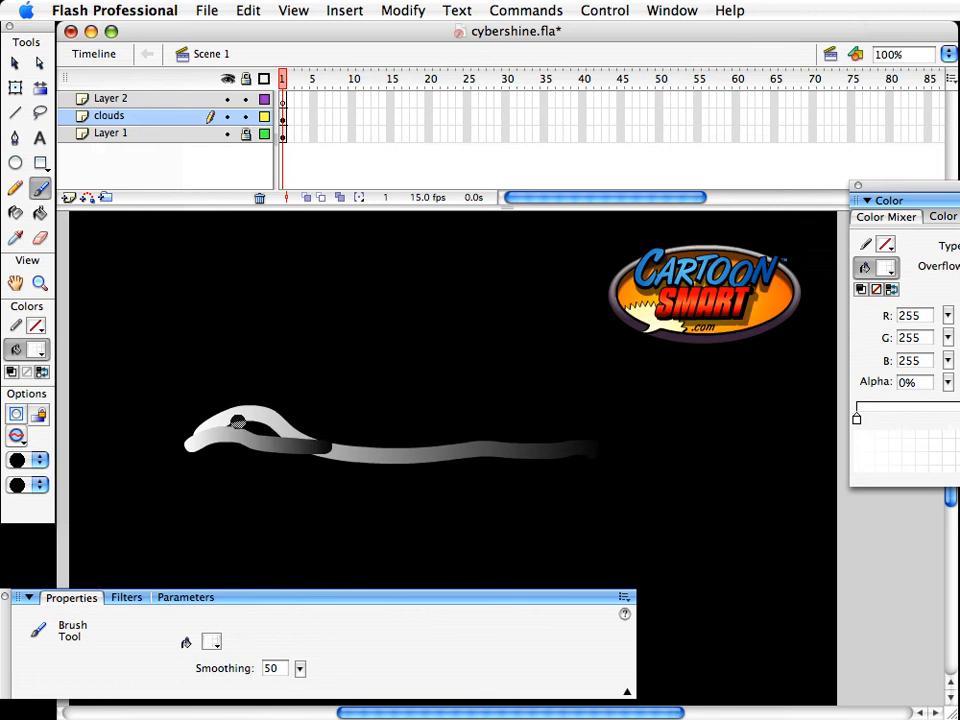
pyautogui.moveTo(192, 442)
pyautogui.mouseDown()
pyautogui.moveTo(300, 425)
pyautogui.moveTo(540, 420)
pyautogui.mouseUp()
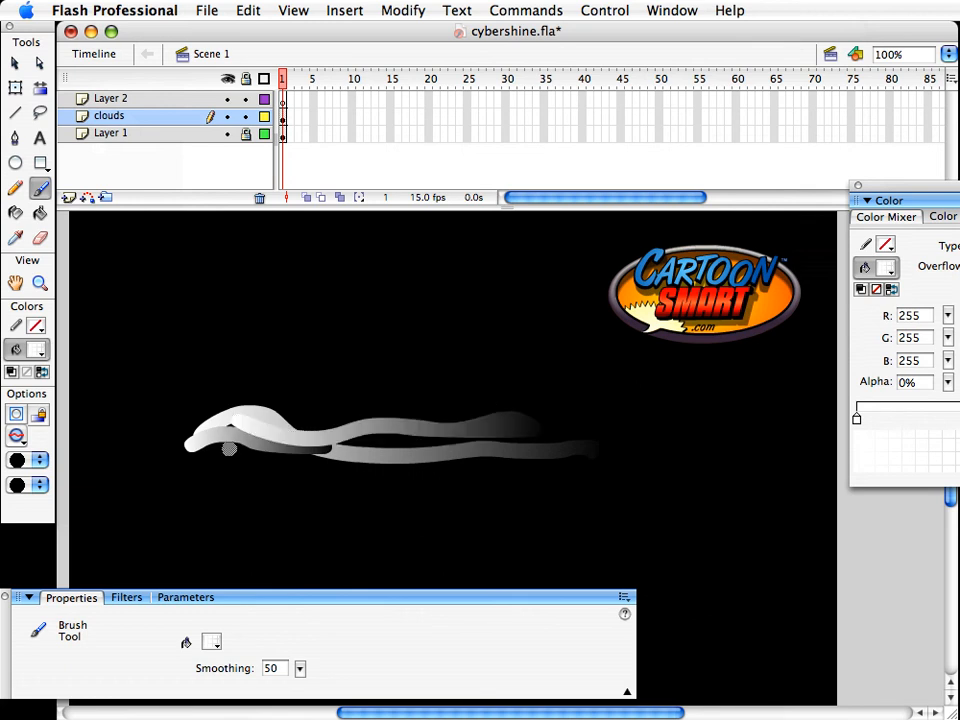
pyautogui.moveTo(182, 457)
pyautogui.mouseDown()
pyautogui.moveTo(354, 467)
pyautogui.moveTo(537, 455)
pyautogui.mouseUp()
pyautogui.moveTo(436, 443); pyautogui.dragTo(598, 446)
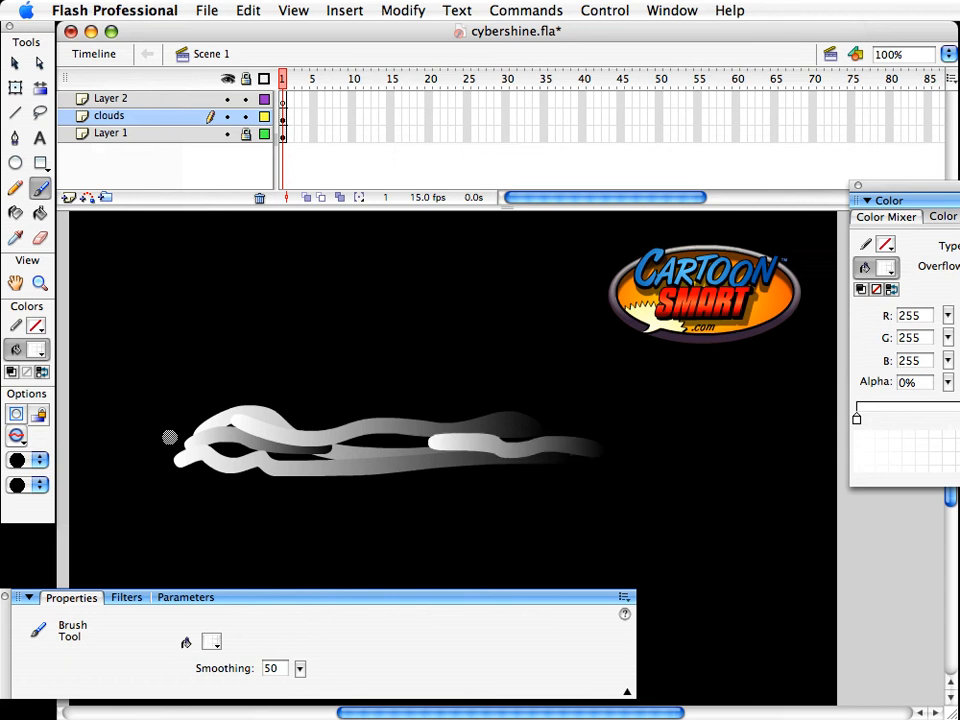
pyautogui.moveTo(154, 441)
pyautogui.mouseDown()
pyautogui.moveTo(195, 430)
pyautogui.moveTo(270, 446)
pyautogui.moveTo(180, 439)
pyautogui.moveTo(212, 444)
pyautogui.moveTo(322, 426)
pyautogui.moveTo(385, 438)
pyautogui.moveTo(172, 459)
pyautogui.moveTo(294, 476)
pyautogui.moveTo(549, 453)
pyautogui.moveTo(672, 460)
pyautogui.mouseUp()
pyautogui.moveTo(145, 452)
pyautogui.mouseDown()
pyautogui.moveTo(208, 476)
pyautogui.moveTo(310, 470)
pyautogui.mouseUp()
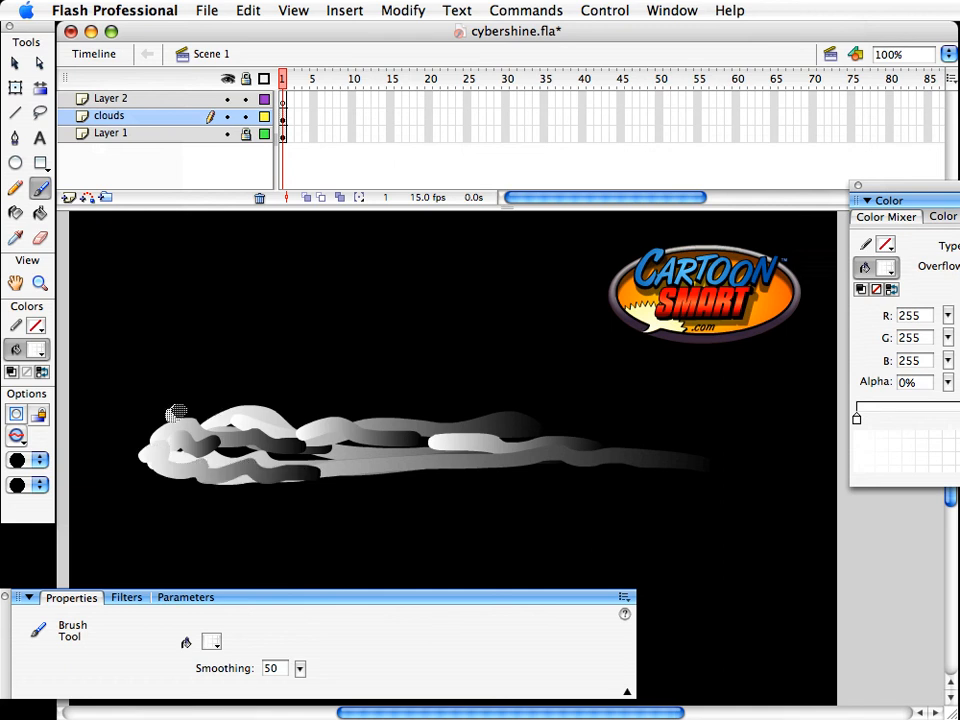
pyautogui.moveTo(176, 412)
pyautogui.mouseDown()
pyautogui.moveTo(404, 410)
pyautogui.moveTo(604, 421)
pyautogui.mouseUp()
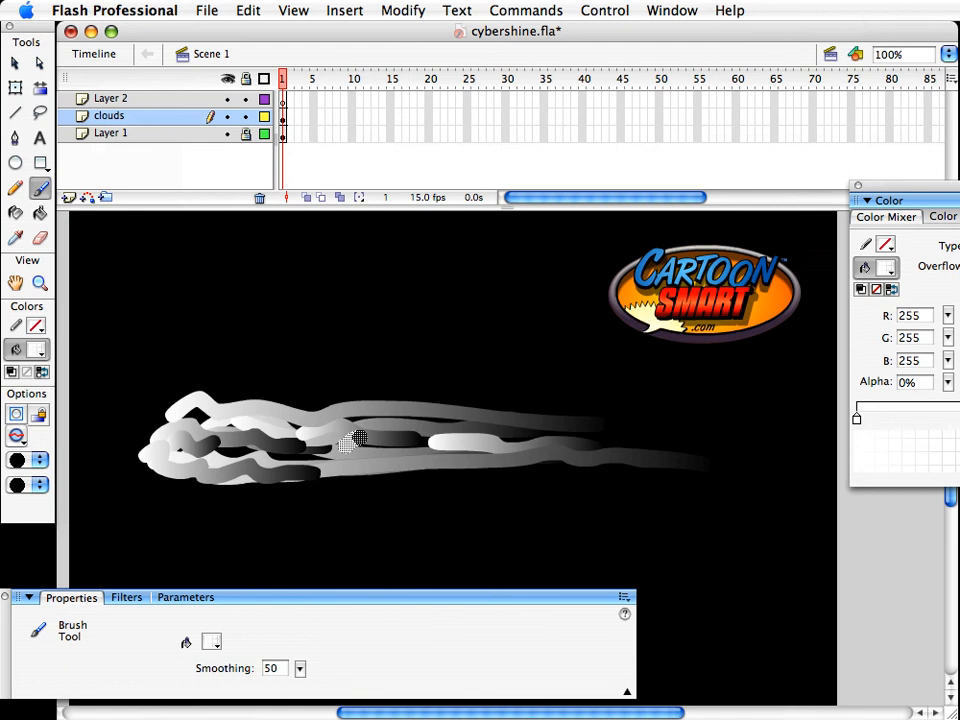
pyautogui.moveTo(360, 438)
pyautogui.mouseDown()
pyautogui.moveTo(404, 453)
pyautogui.moveTo(415, 475)
pyautogui.moveTo(483, 477)
pyautogui.mouseUp()
pyautogui.moveTo(349, 487); pyautogui.dragTo(376, 487)
# Switch to a smaller brush size and add thin wavy wisps around the edges of the cloud strokes
pyautogui.click(35, 460)
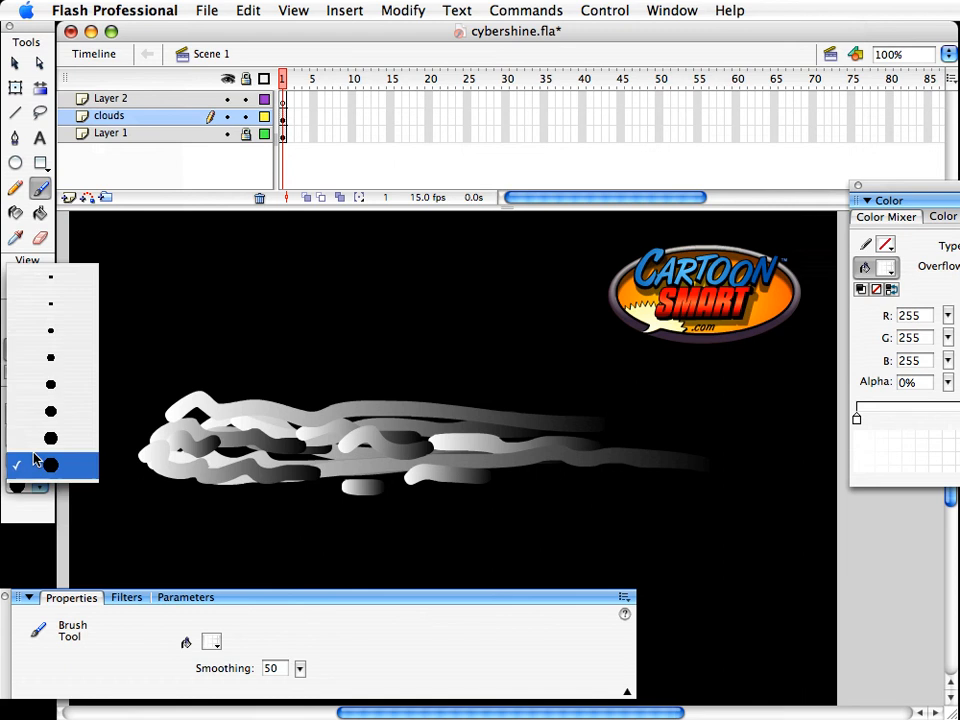
pyautogui.click(45, 357)
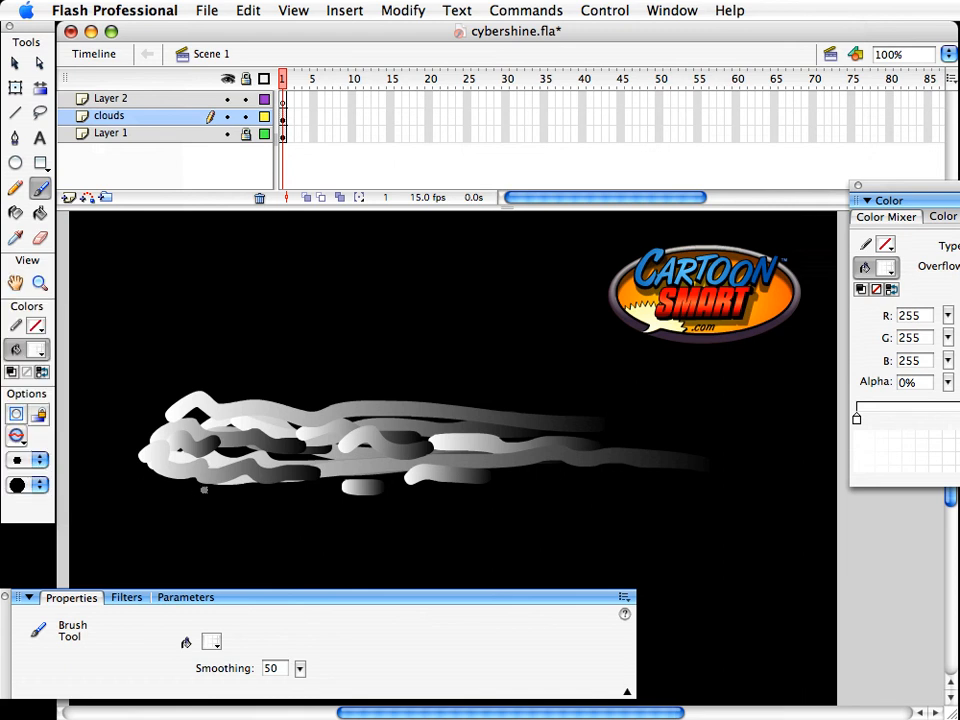
pyautogui.moveTo(202, 491); pyautogui.dragTo(346, 489)
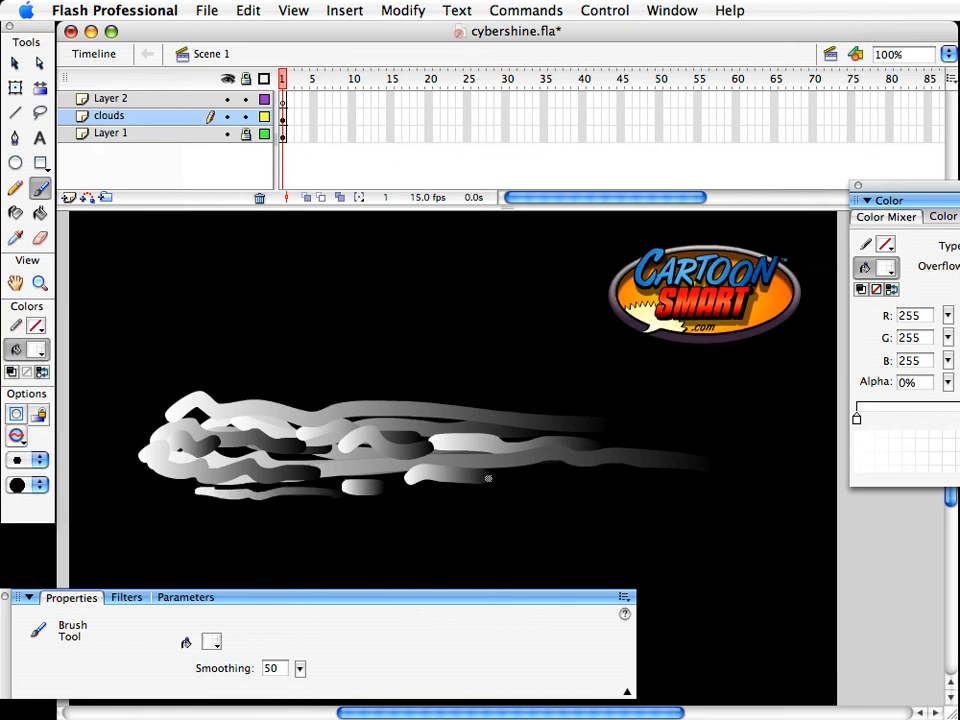
pyautogui.moveTo(502, 478)
pyautogui.mouseDown()
pyautogui.moveTo(615, 477)
pyautogui.moveTo(646, 435)
pyautogui.moveTo(708, 438)
pyautogui.mouseUp()
pyautogui.moveTo(107, 448); pyautogui.dragTo(178, 427)
pyautogui.moveTo(130, 473)
pyautogui.mouseDown()
pyautogui.moveTo(175, 480)
pyautogui.moveTo(263, 446)
pyautogui.moveTo(418, 448)
pyautogui.mouseUp()
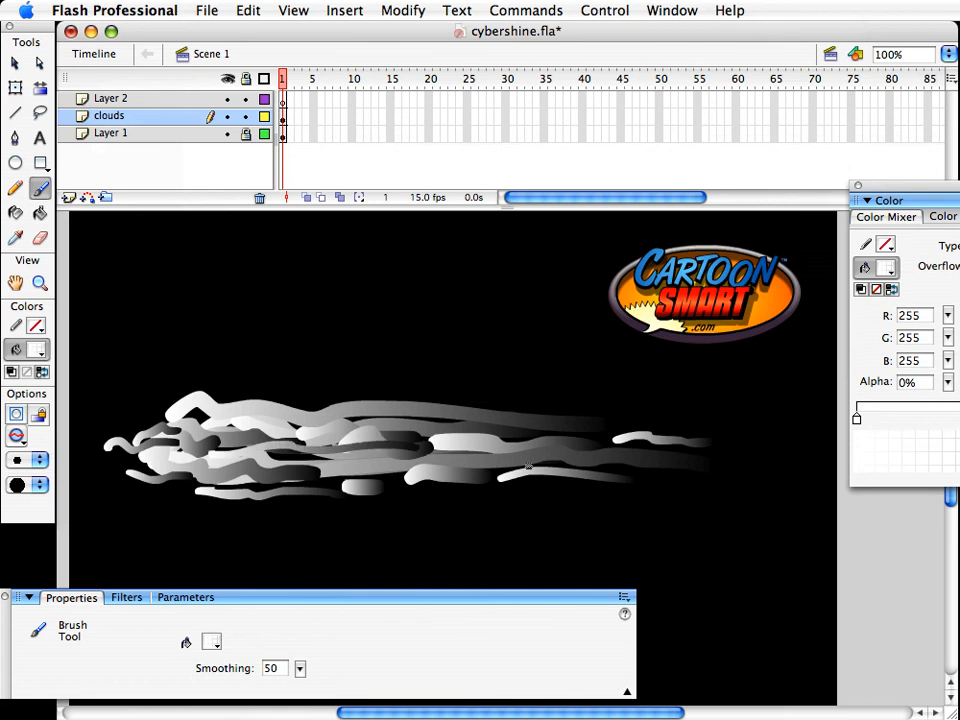
# Select all the cloud strokes and convert them to a movie clip symbol named cloud
pyautogui.press('v')
pyautogui.moveTo(785, 518); pyautogui.dragTo(30, 349)
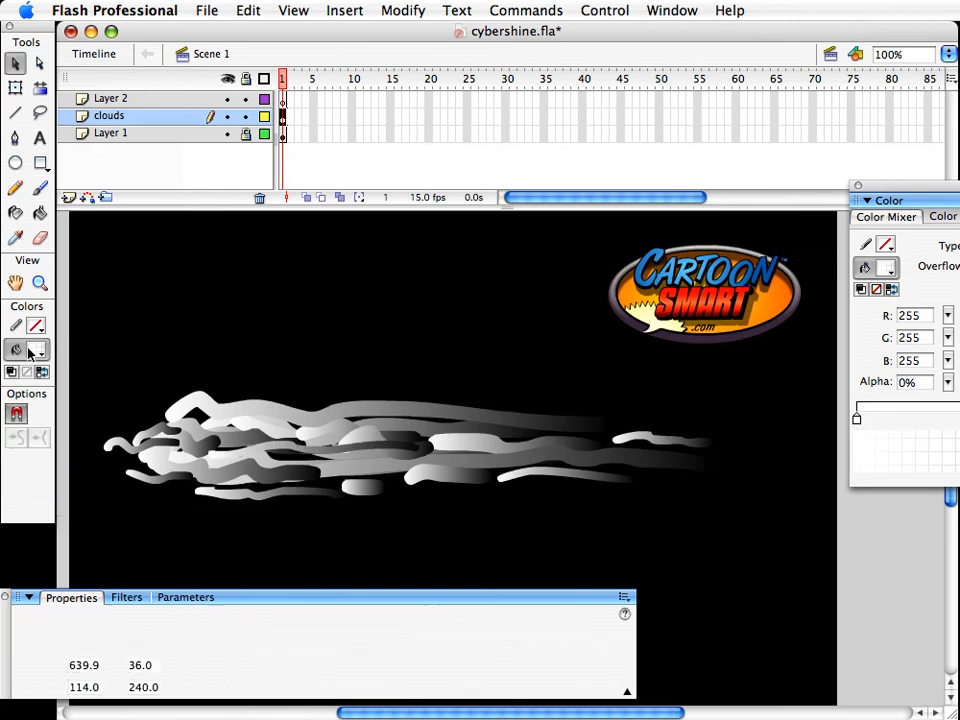
pyautogui.click(403, 10)
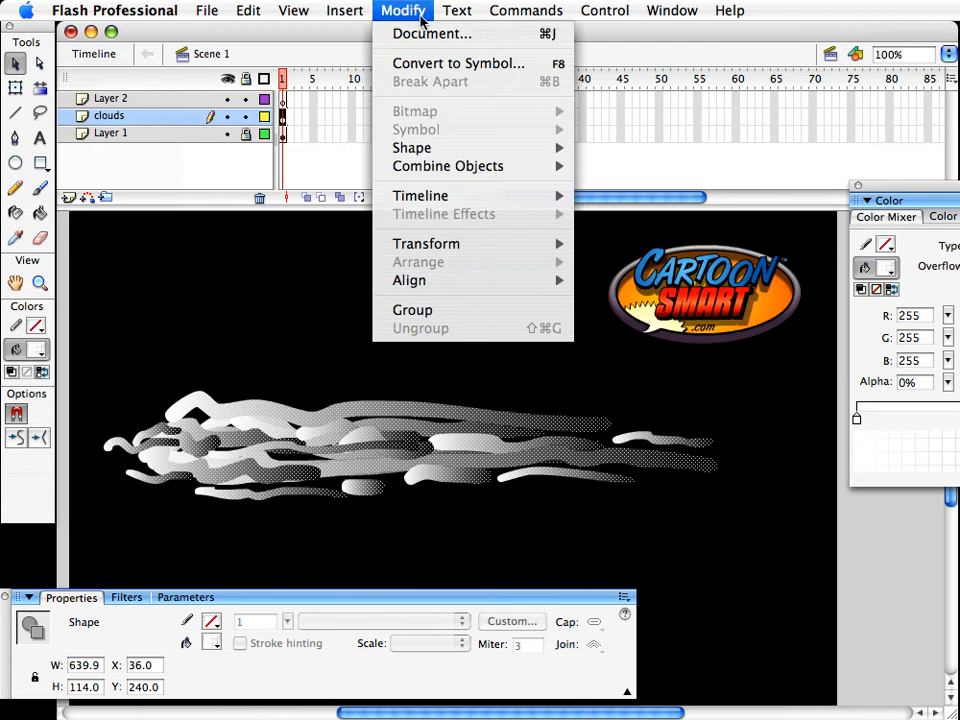
pyautogui.click(460, 61)
pyautogui.write('cloud')
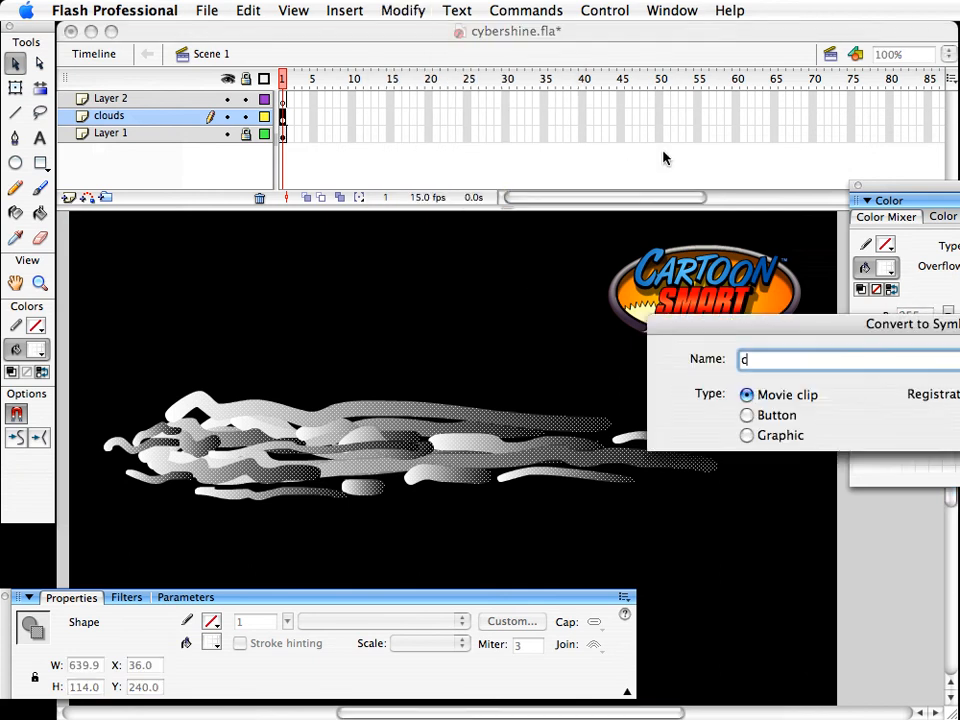
pyautogui.press('Return')
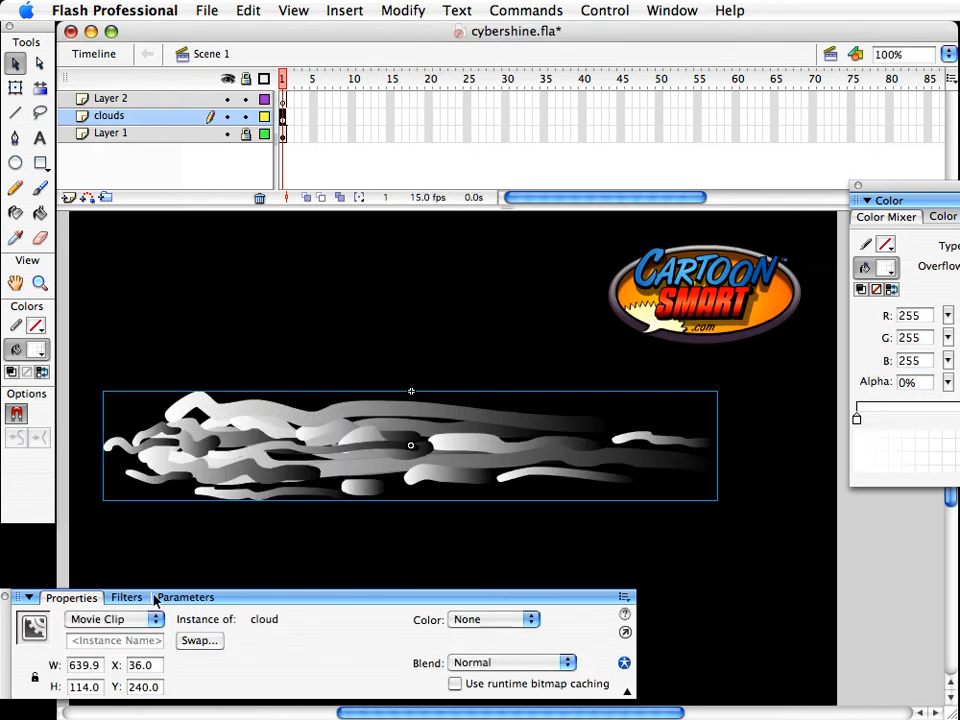
# Add a Blur filter to the cloud clip with Blur X 37, Blur Y 15 and Medium quality
pyautogui.click(126, 597)
pyautogui.click(28, 617)
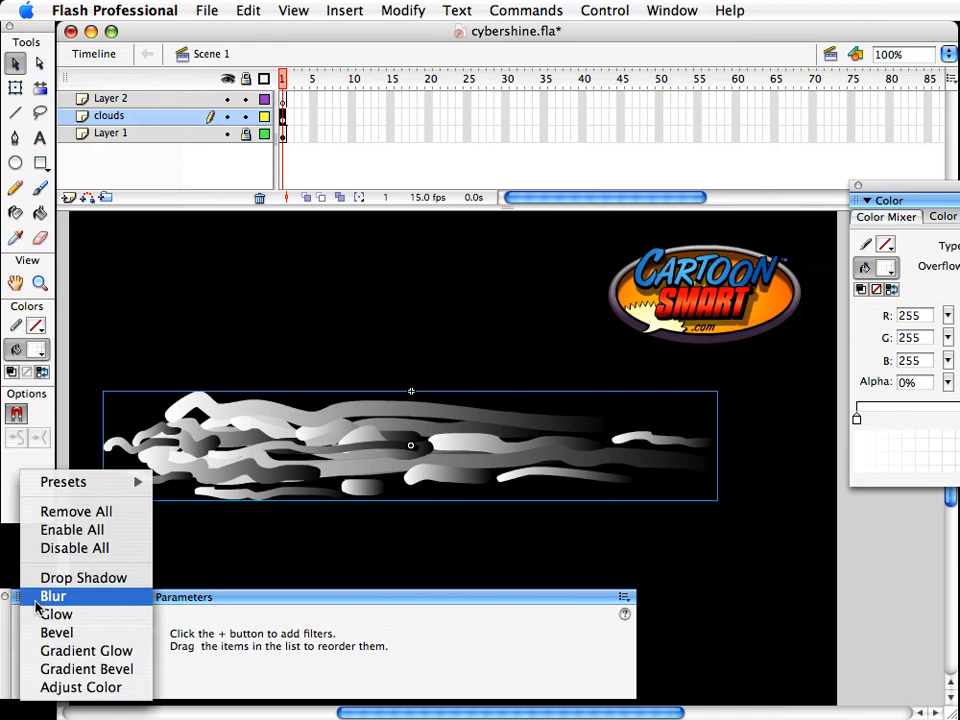
pyautogui.click(35, 597)
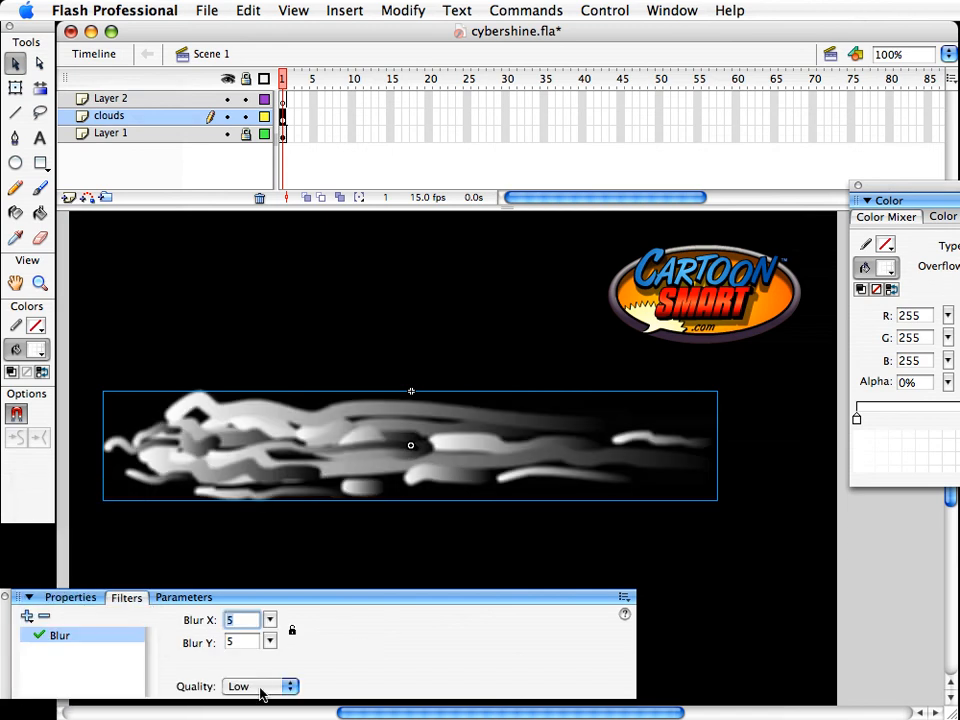
pyautogui.click(260, 687)
pyautogui.click(264, 702)
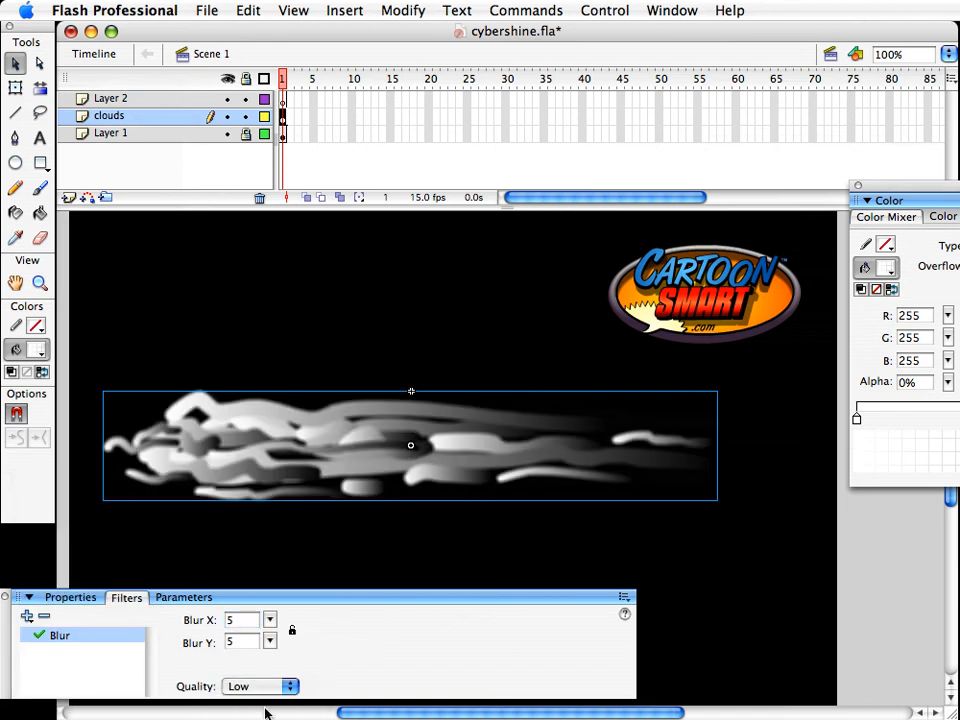
pyautogui.moveTo(267, 624)
pyautogui.mouseDown()
pyautogui.moveTo(266, 583)
pyautogui.moveTo(266, 636)
pyautogui.moveTo(268, 624)
pyautogui.mouseUp()
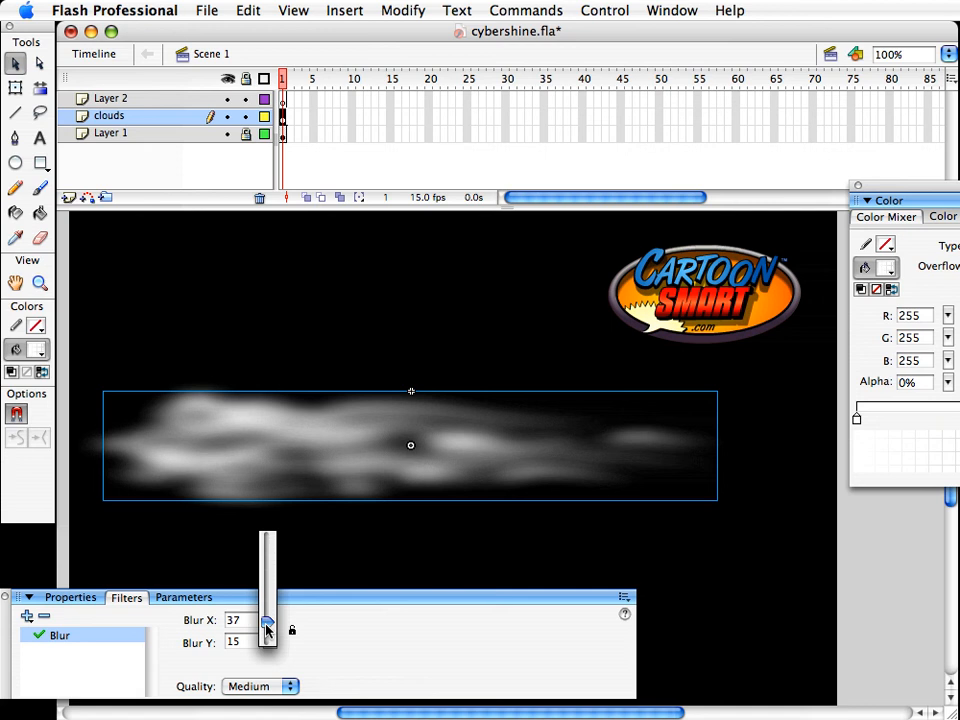
# Move the blurred cloud clip slightly up and to the right on the stage
pyautogui.click(285, 510)
pyautogui.click(317, 448)
pyautogui.moveTo(317, 448); pyautogui.dragTo(389, 429)
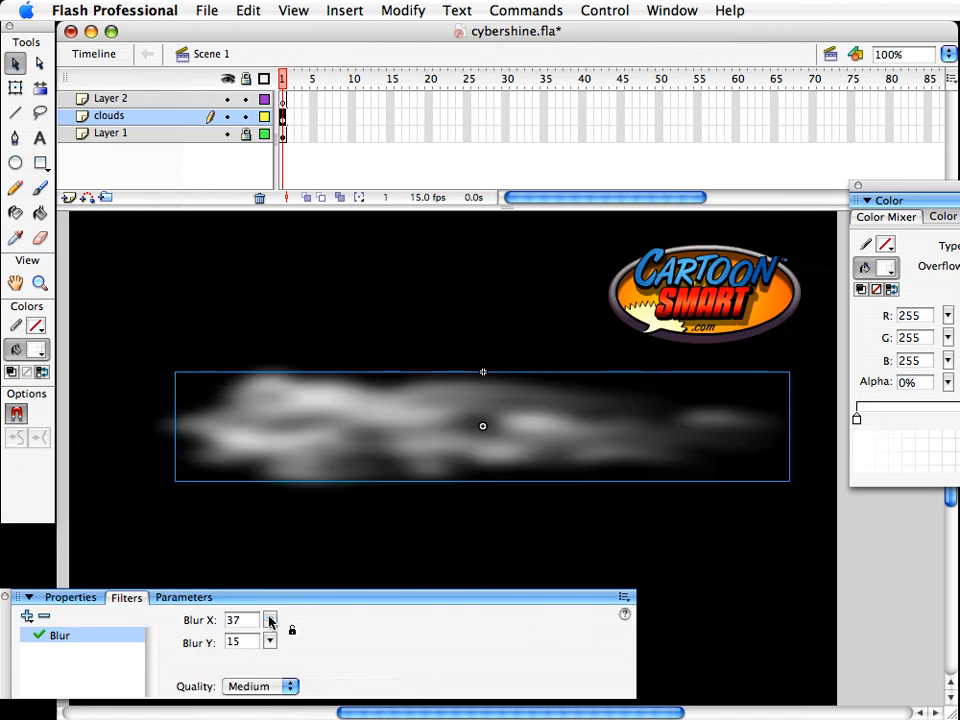
# Set the cloud's blur to 24 in X and 16 in Y, and shift the clip slightly left
pyautogui.moveTo(269, 620)
pyautogui.mouseDown()
pyautogui.moveTo(268, 606)
pyautogui.moveTo(267, 628)
pyautogui.mouseUp()
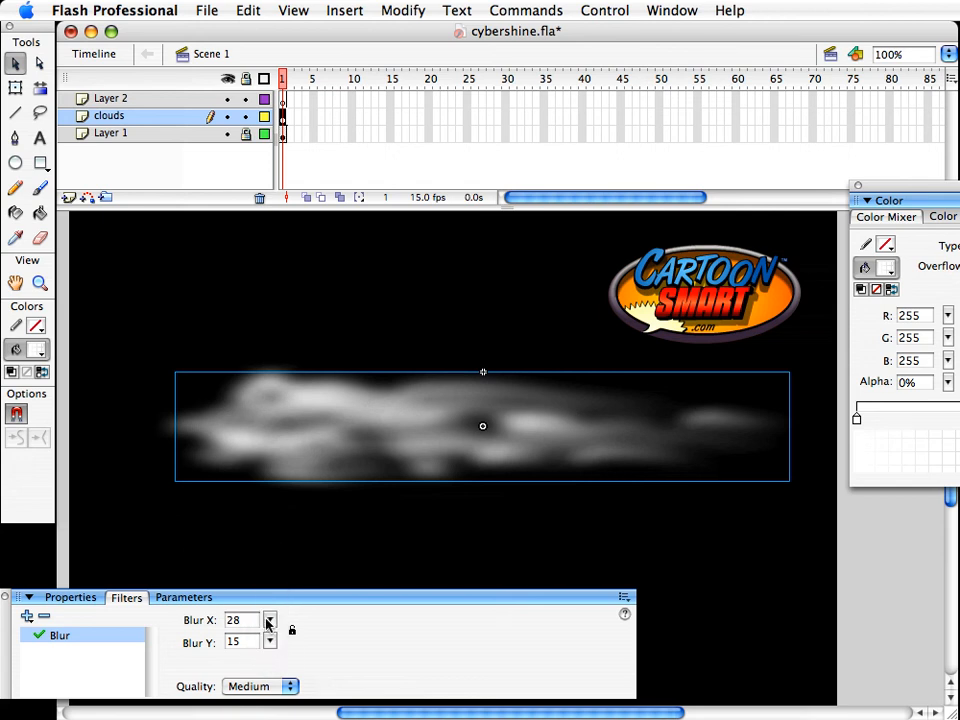
pyautogui.moveTo(268, 623); pyautogui.dragTo(268, 627)
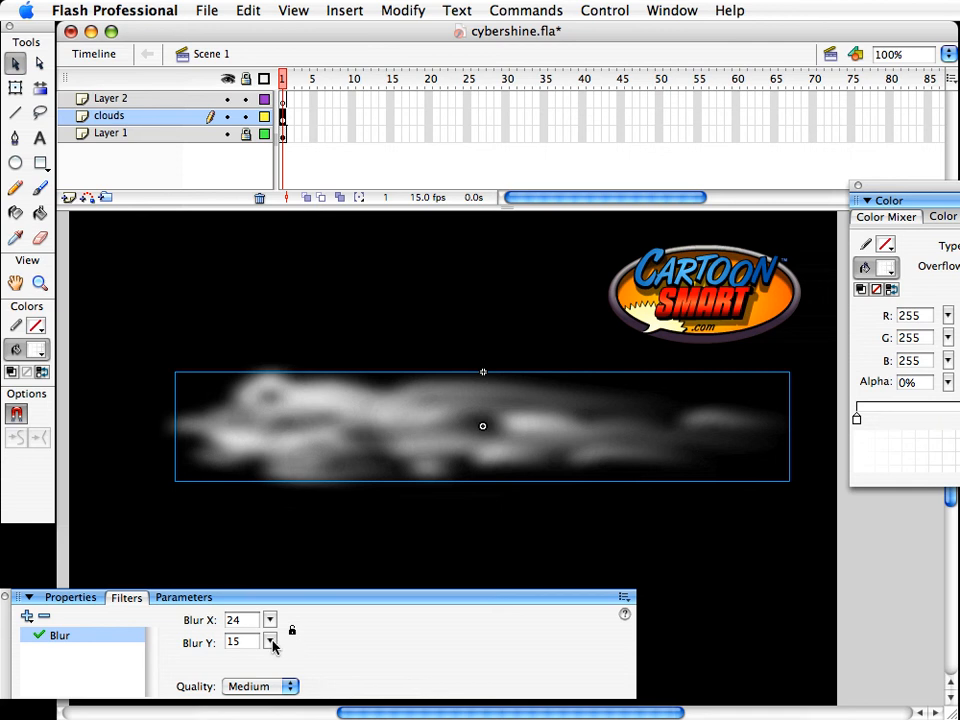
pyautogui.moveTo(270, 645); pyautogui.dragTo(269, 644)
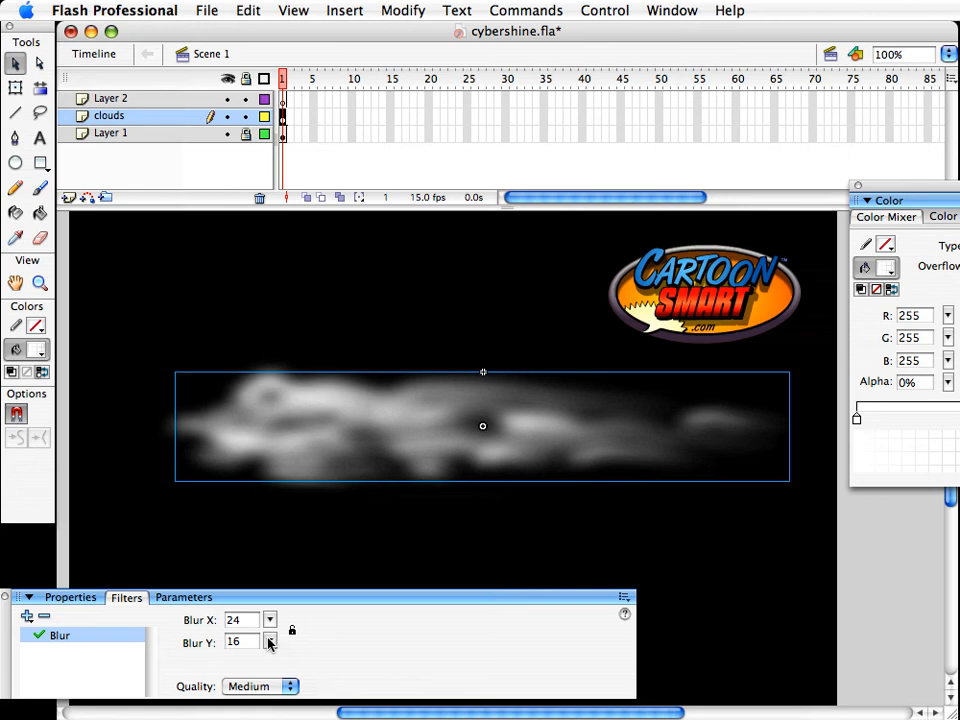
pyautogui.moveTo(470, 444); pyautogui.dragTo(437, 444)
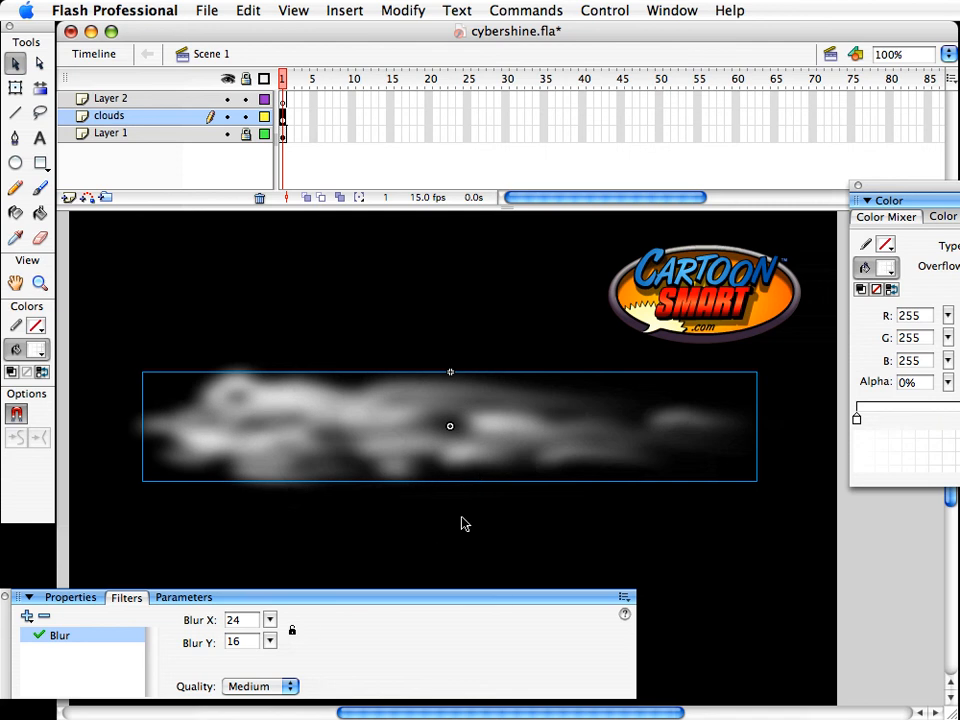
# Close the colour mixer and place the Cyber(shine) movie clip from the library over the cloud in frame 1 of Layer 2
pyautogui.click(857, 185)
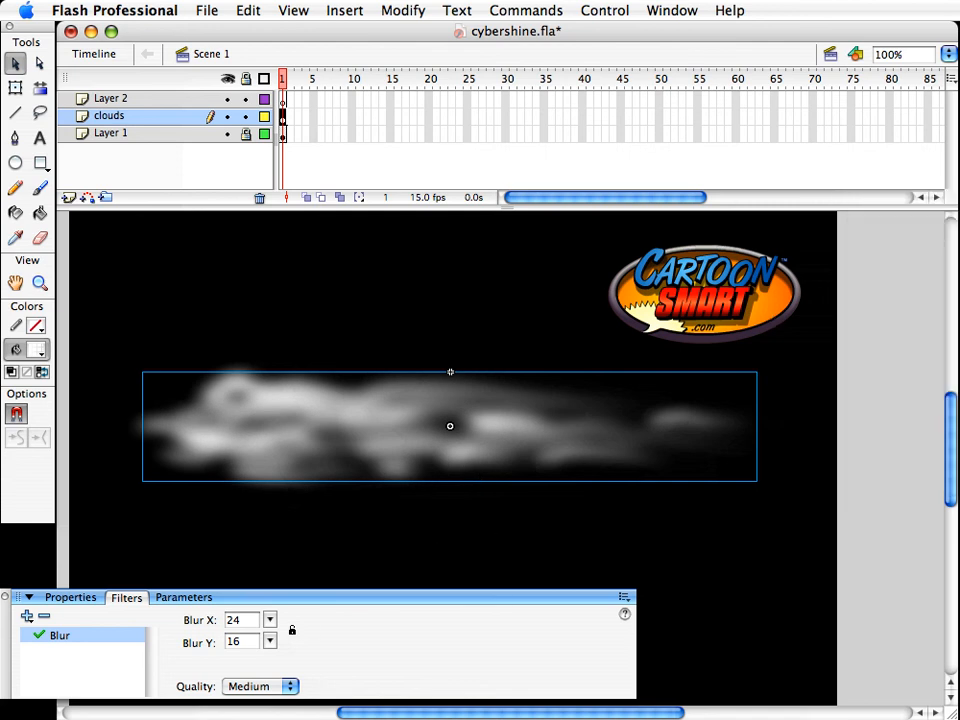
pyautogui.press('super+l')
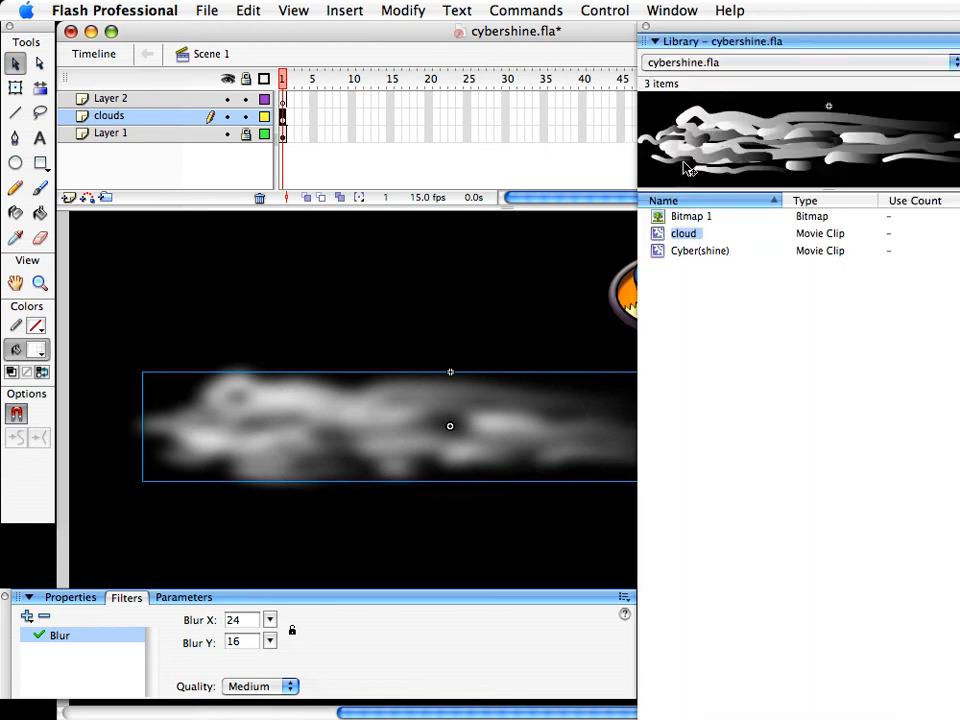
pyautogui.click(690, 251)
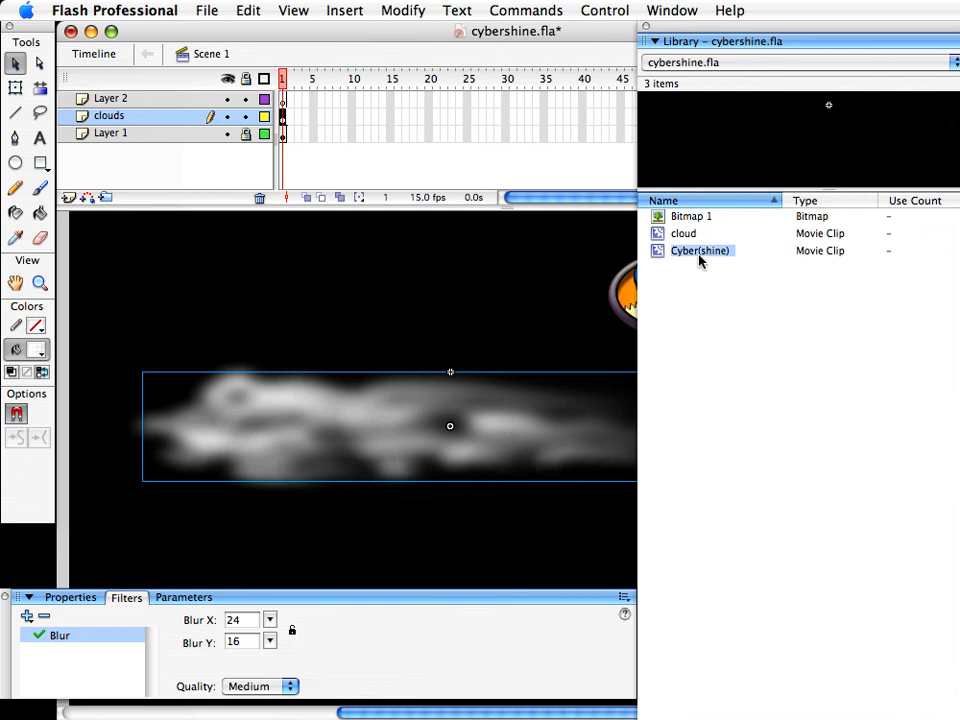
pyautogui.click(283, 101)
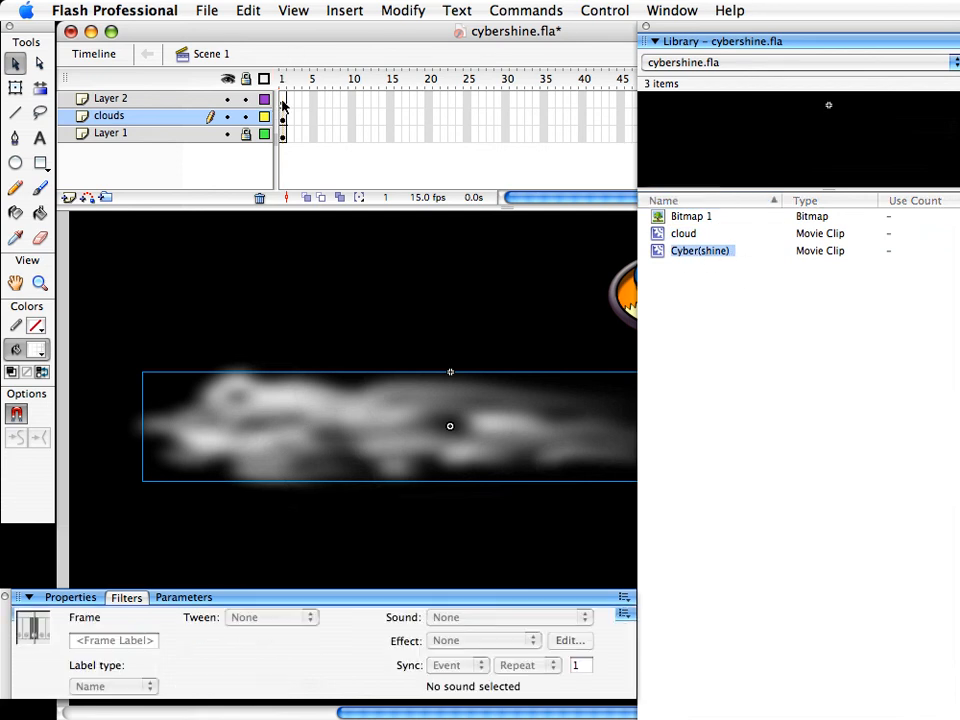
pyautogui.moveTo(699, 250); pyautogui.dragTo(365, 419)
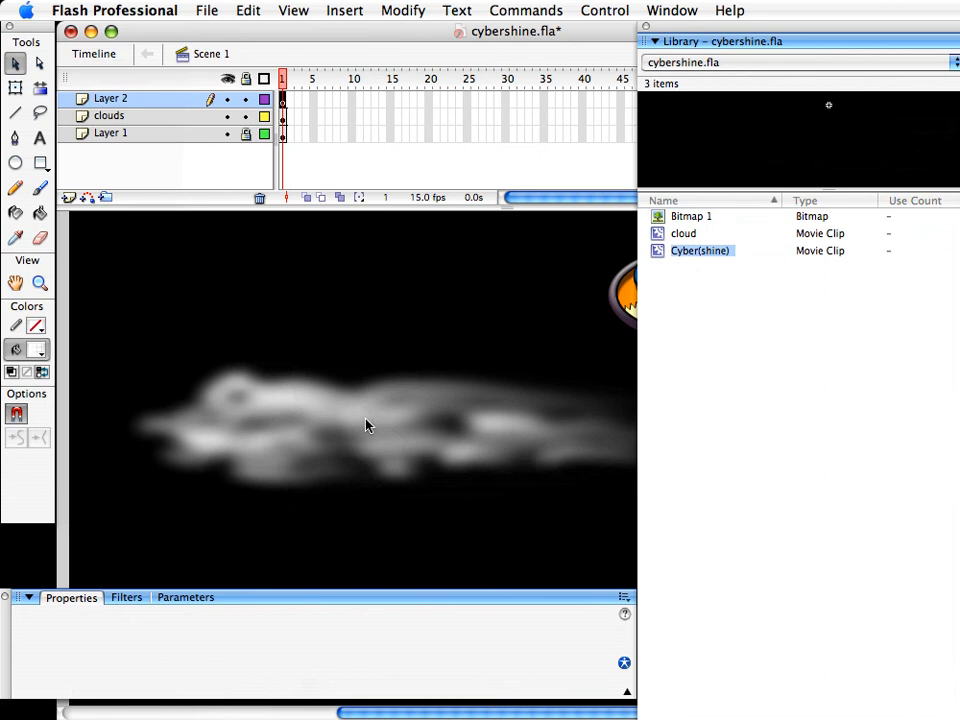
# Move the Cyber(shine) text right to sit centrally over the cloud and rename Layer 2 as text
pyautogui.click(646, 27)
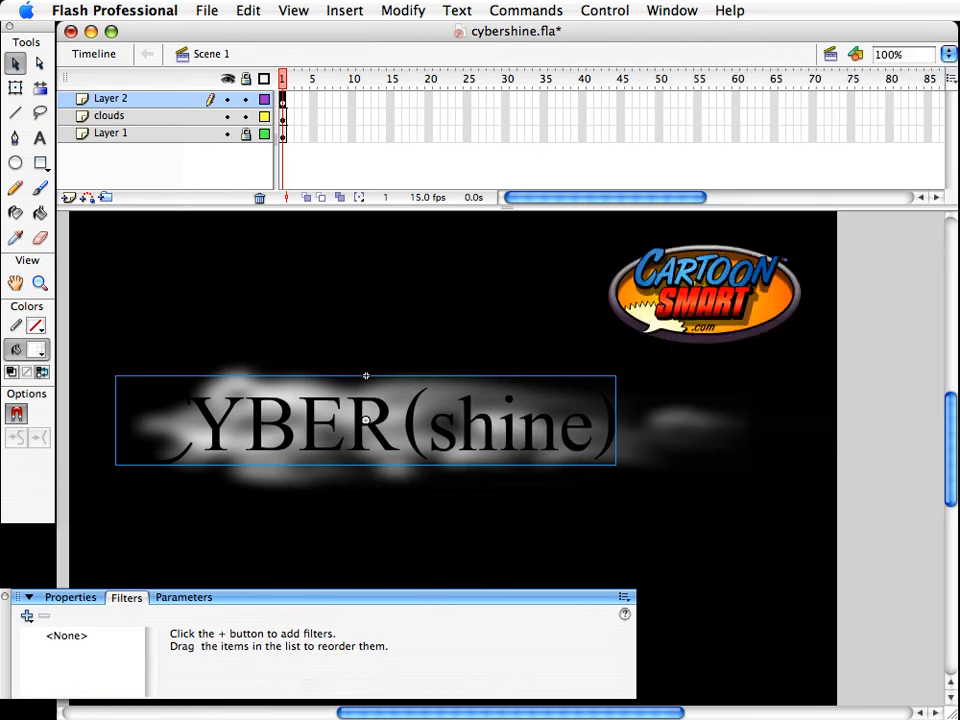
pyautogui.moveTo(371, 429); pyautogui.dragTo(437, 424)
pyautogui.click(117, 108)
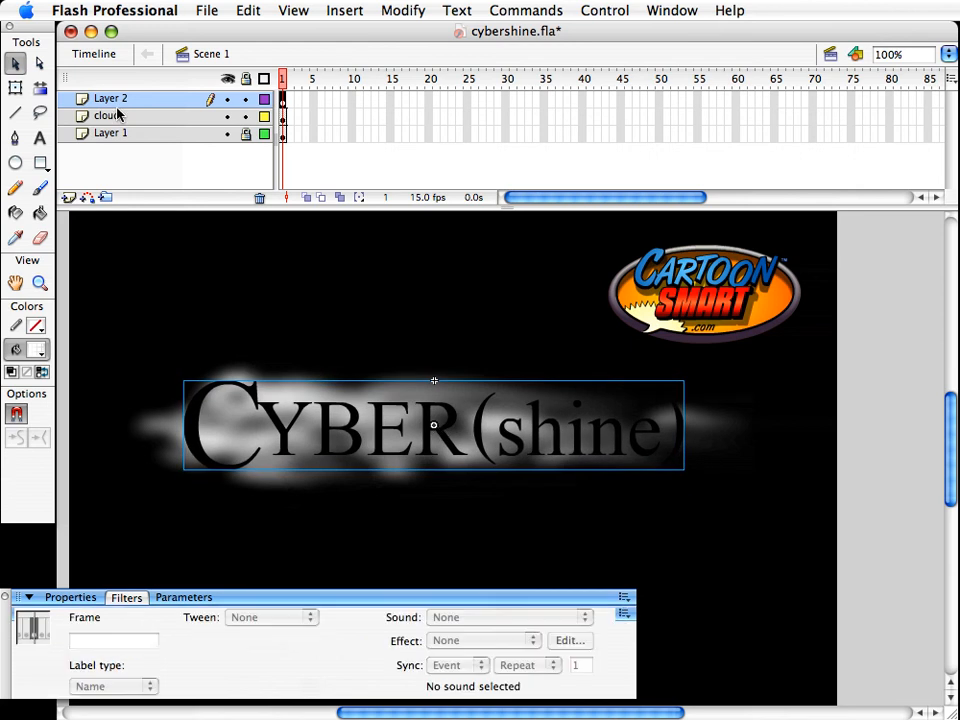
pyautogui.doubleClick(122, 100)
pyautogui.write('tel')
pyautogui.press('BackSpace')
pyautogui.write('xt')
pyautogui.press('Return')
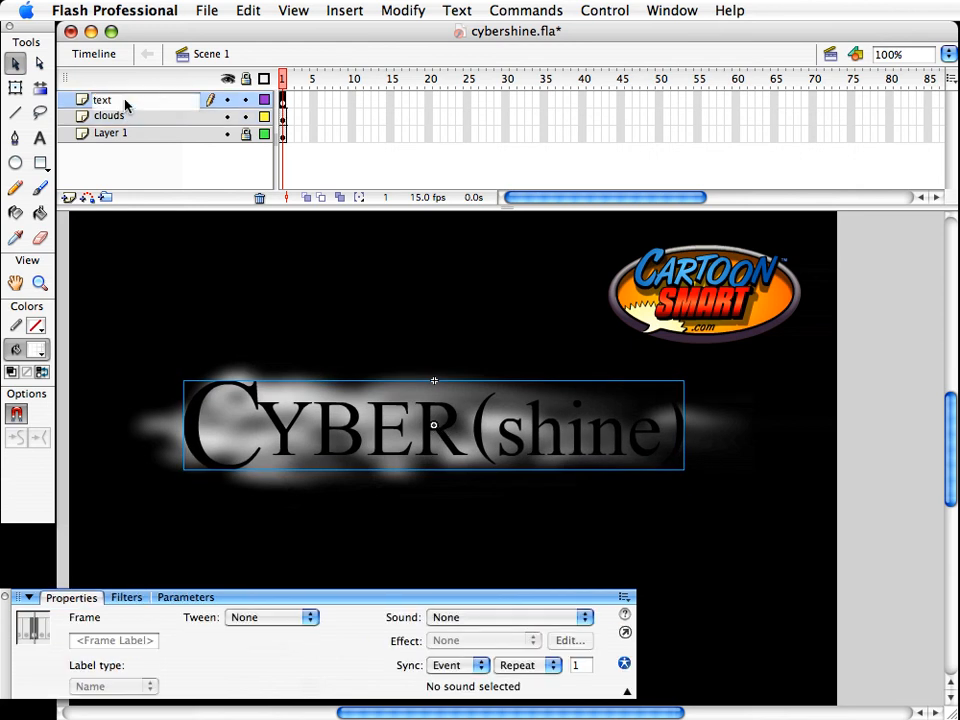
# Add a Bevel filter to the Cyber(shine) text with Blur X 2, Blur Y 2 and distance 2, and shift the text slightly right
pyautogui.click(240, 392)
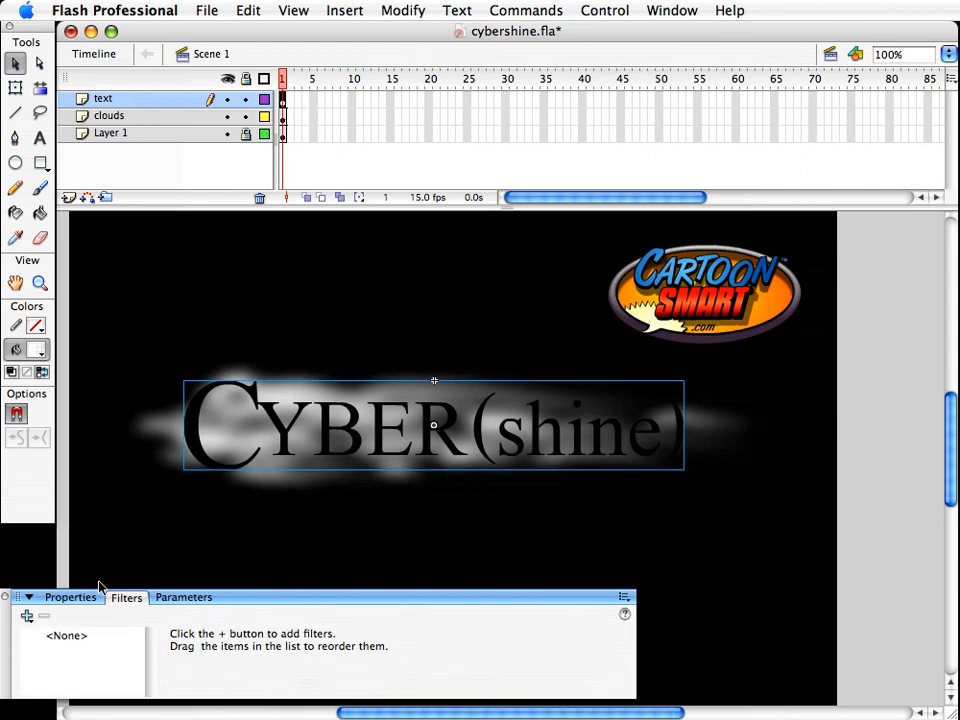
pyautogui.click(25, 616)
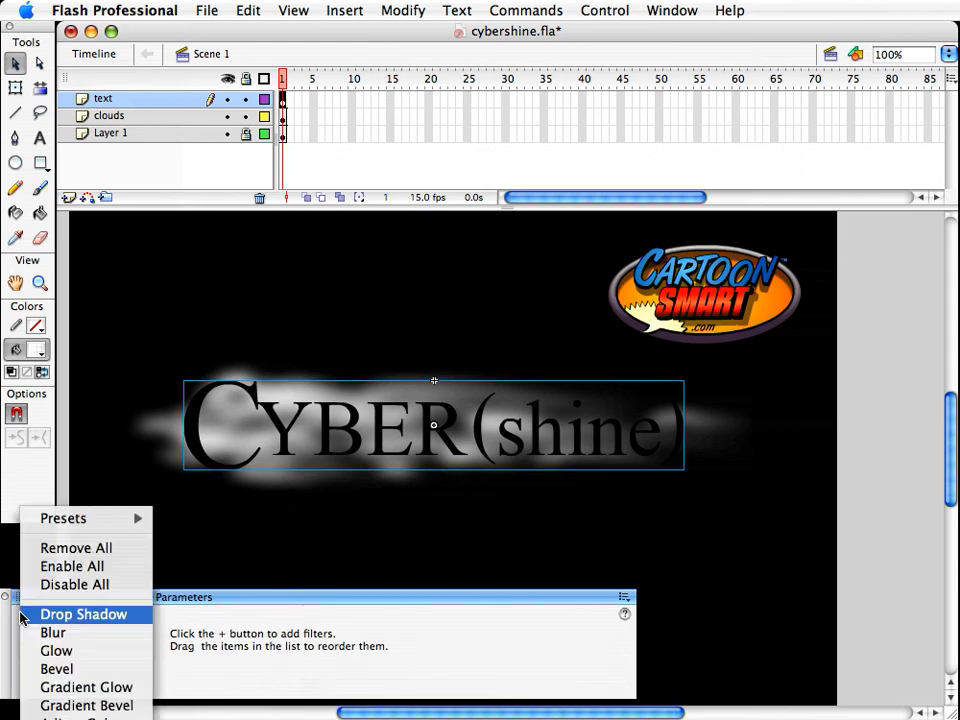
pyautogui.click(45, 668)
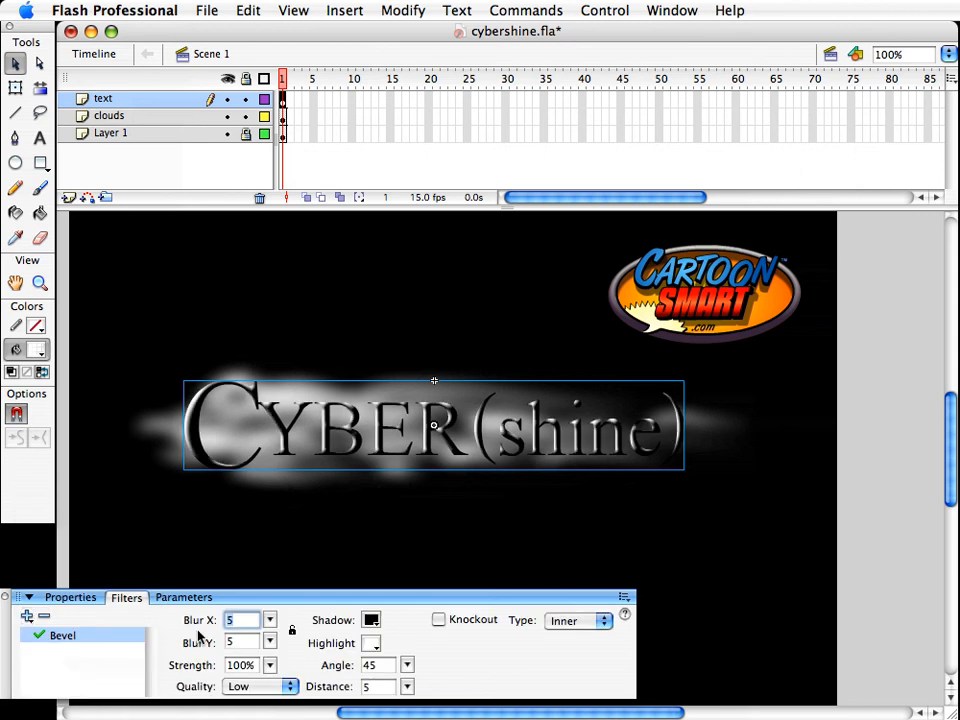
pyautogui.doubleClick(238, 620)
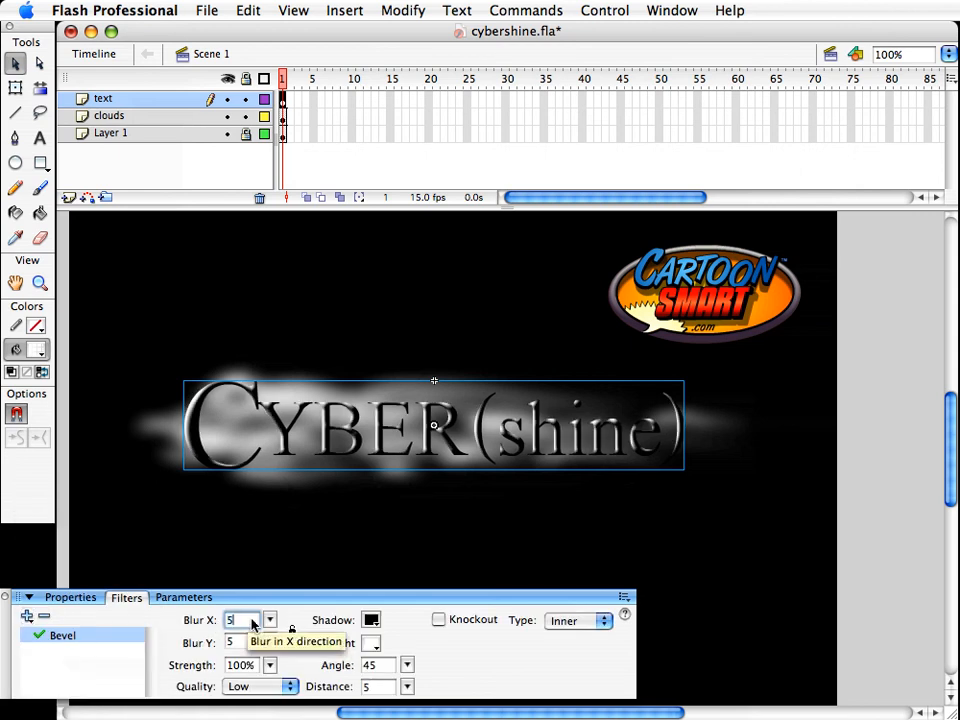
pyautogui.write('2')
pyautogui.click(230, 641)
pyautogui.write('2')
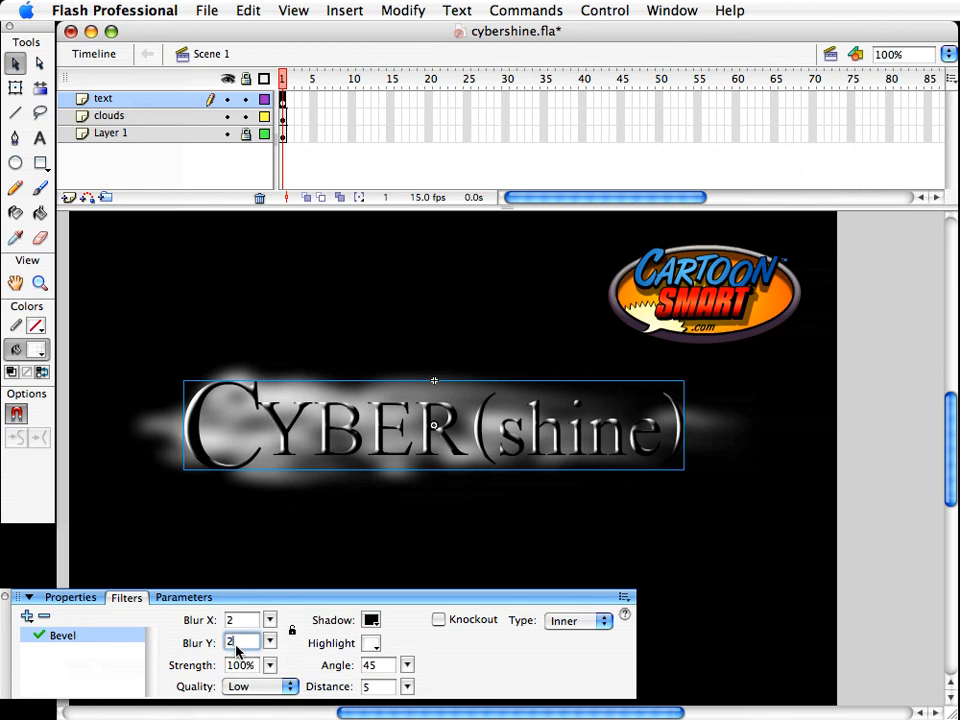
pyautogui.press('Tab')
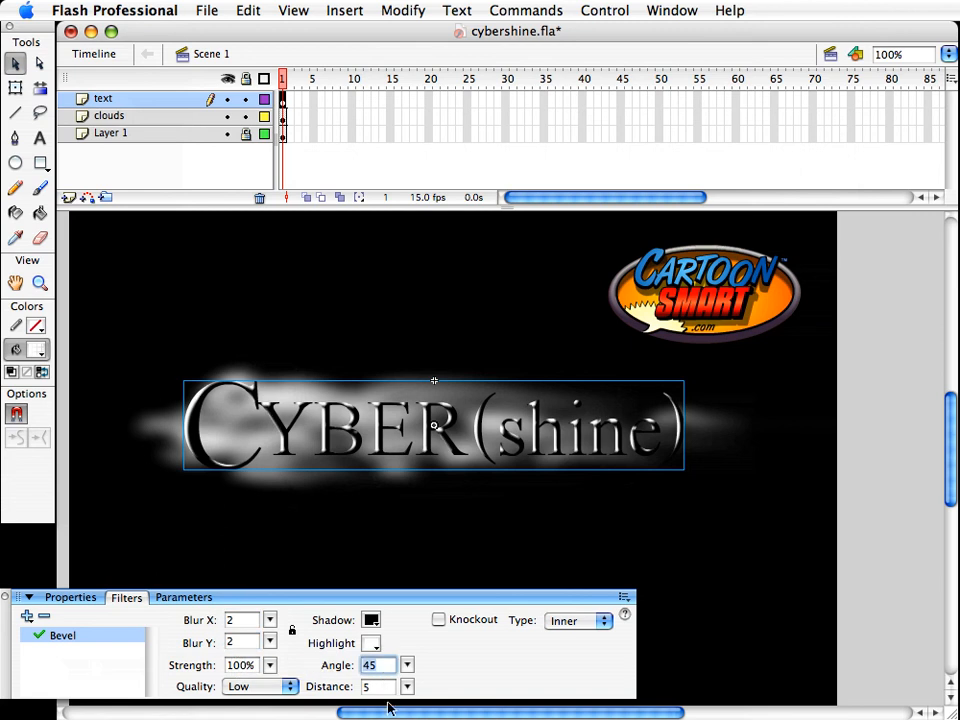
pyautogui.press('Tab')
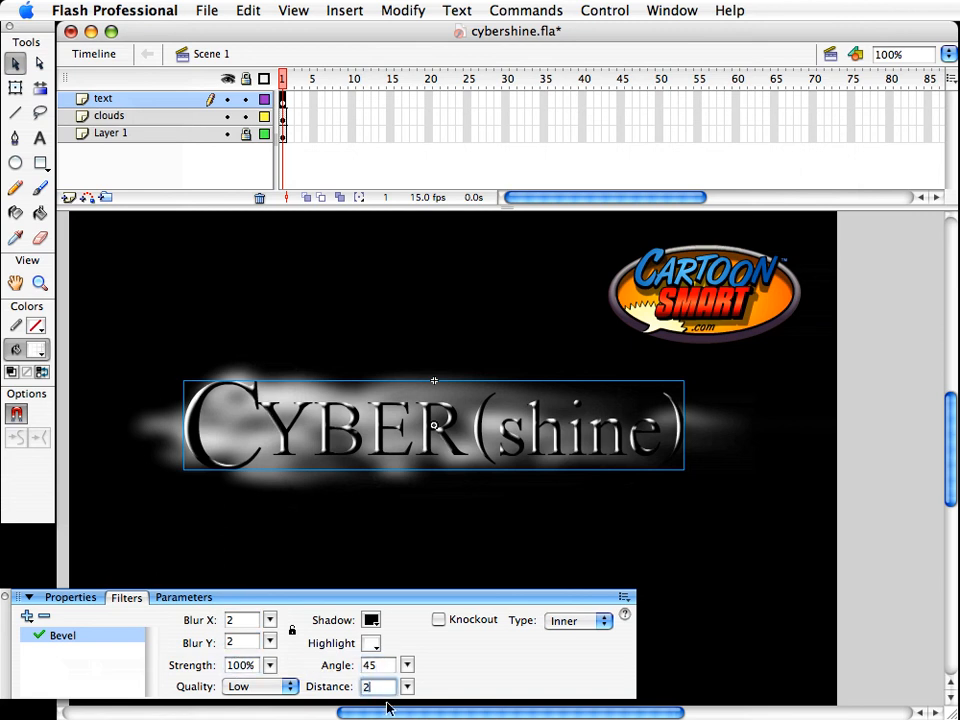
pyautogui.press('Tab')
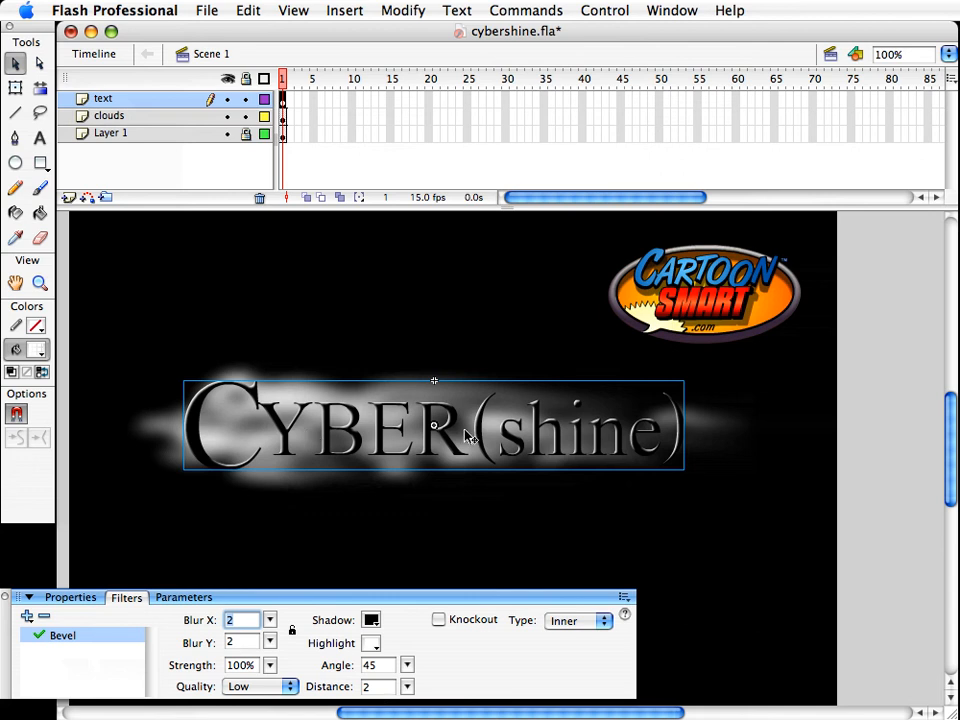
pyautogui.click(536, 535)
pyautogui.click(486, 455)
# Duplicate the cloud clip slightly down and to the right, and transfer the copy in place to frame 1 of the text layer
pyautogui.click(300, 388)
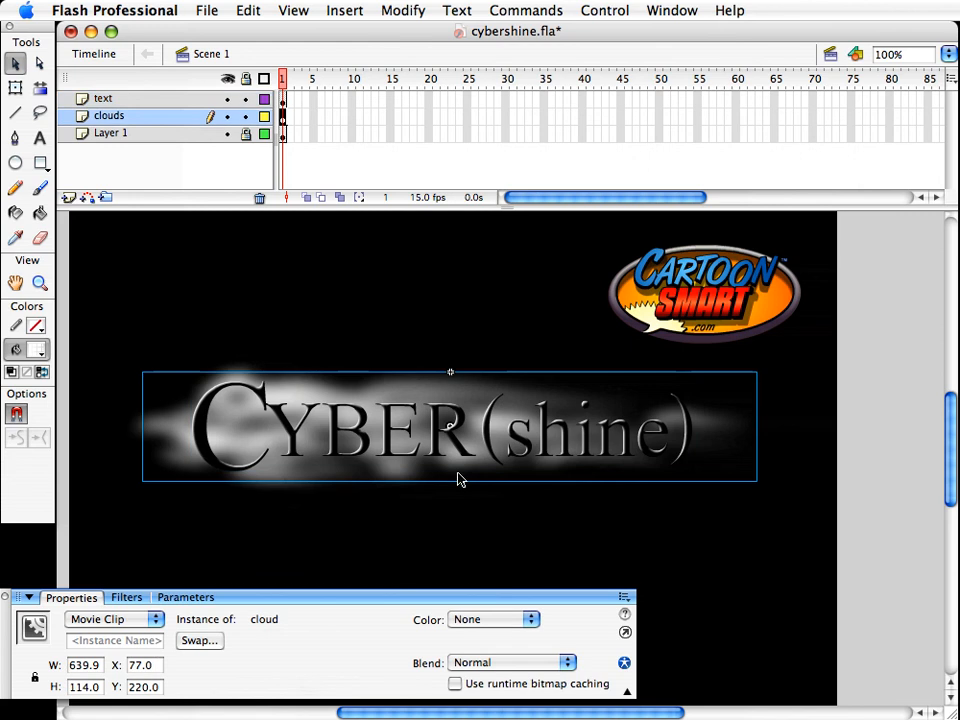
pyautogui.moveTo(314, 441); pyautogui.dragTo(366, 474)
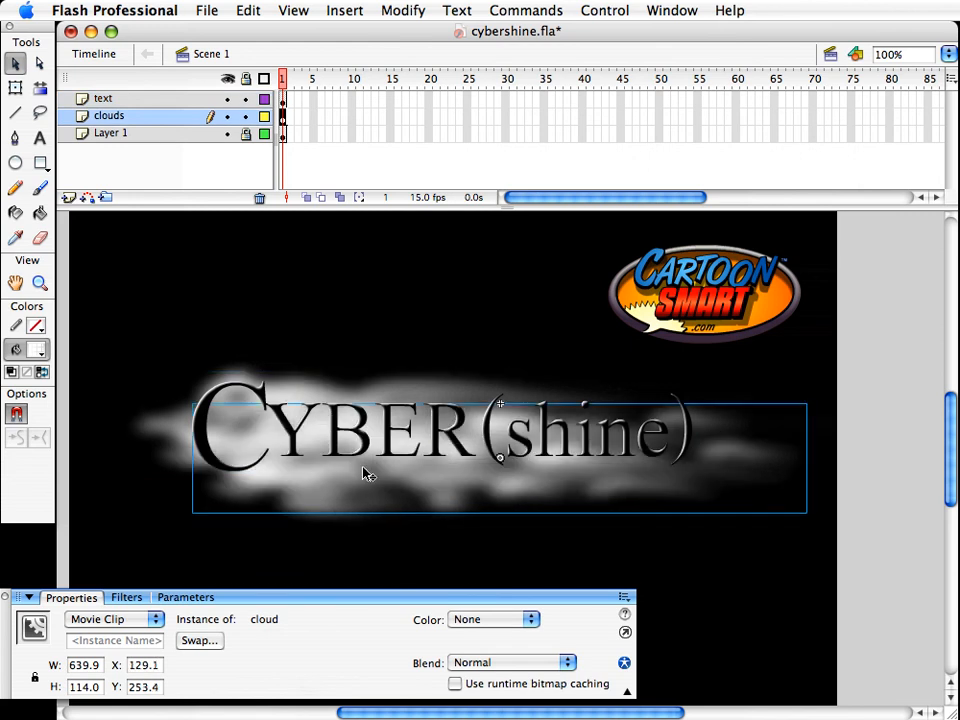
pyautogui.press('super+shift+a')
pyautogui.click(284, 99)
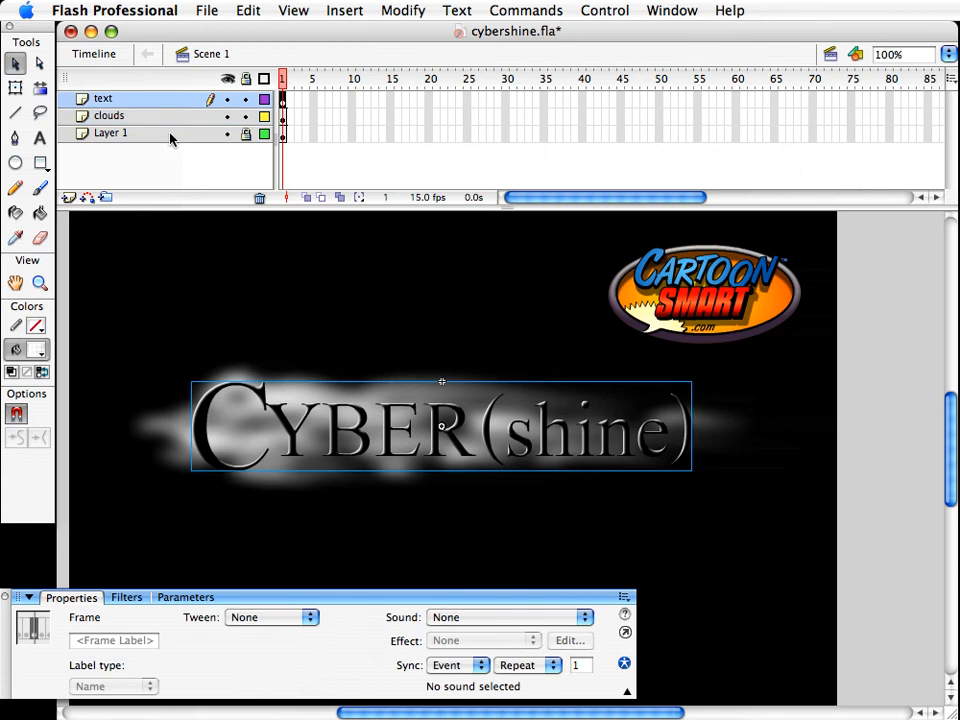
pyautogui.click(546, 456)
# Scale the cloud copy down to about 460 by 82 px and move it right over the word (shine)
pyautogui.press('q')
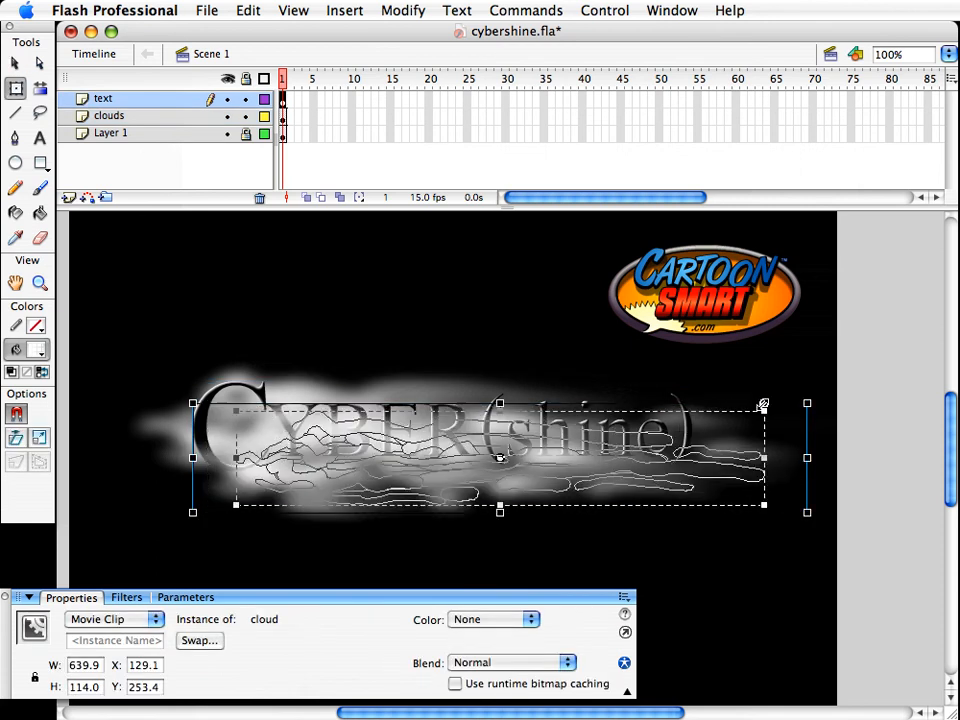
pyautogui.moveTo(763, 404); pyautogui.dragTo(719, 415)
pyautogui.hotkey('shift', 'Right')
pyautogui.hotkey('shift', 'Right')
pyautogui.hotkey('shift', 'Right')
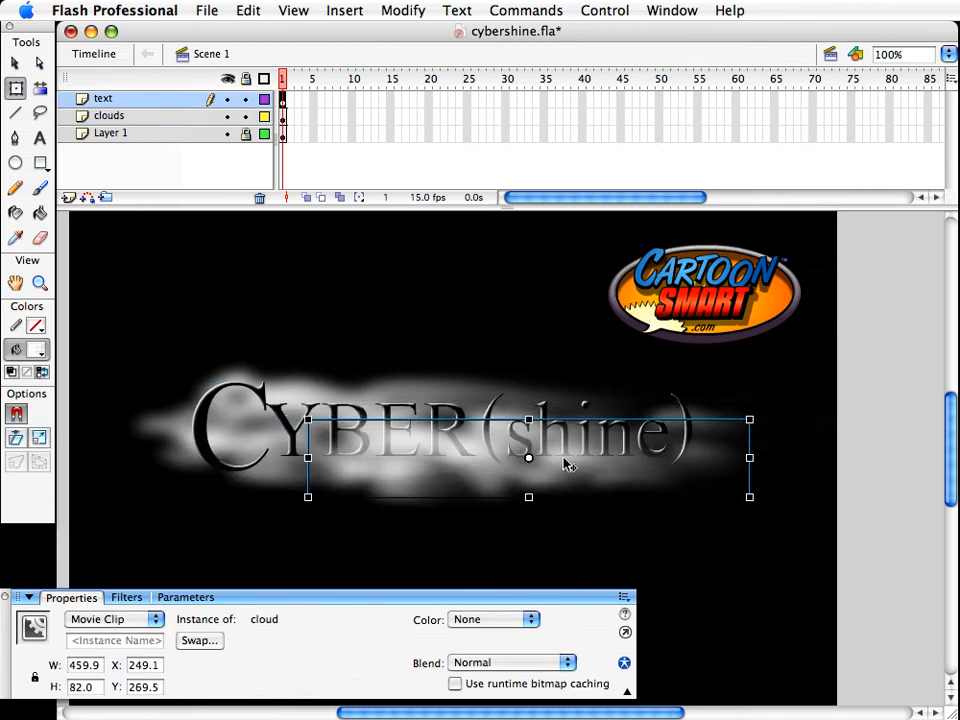
pyautogui.hotkey('shift', 'Right')
pyautogui.hotkey('shift', 'Right')
pyautogui.hotkey('shift', 'Right')
pyautogui.hotkey('shift', 'Right')
pyautogui.hotkey('shift', 'Right')
pyautogui.hotkey('shift', 'Right')
# Squash the cloud copy to about 62 px high and lower it slightly over the bottom of the text
pyautogui.moveTo(586, 451); pyautogui.dragTo(586, 430)
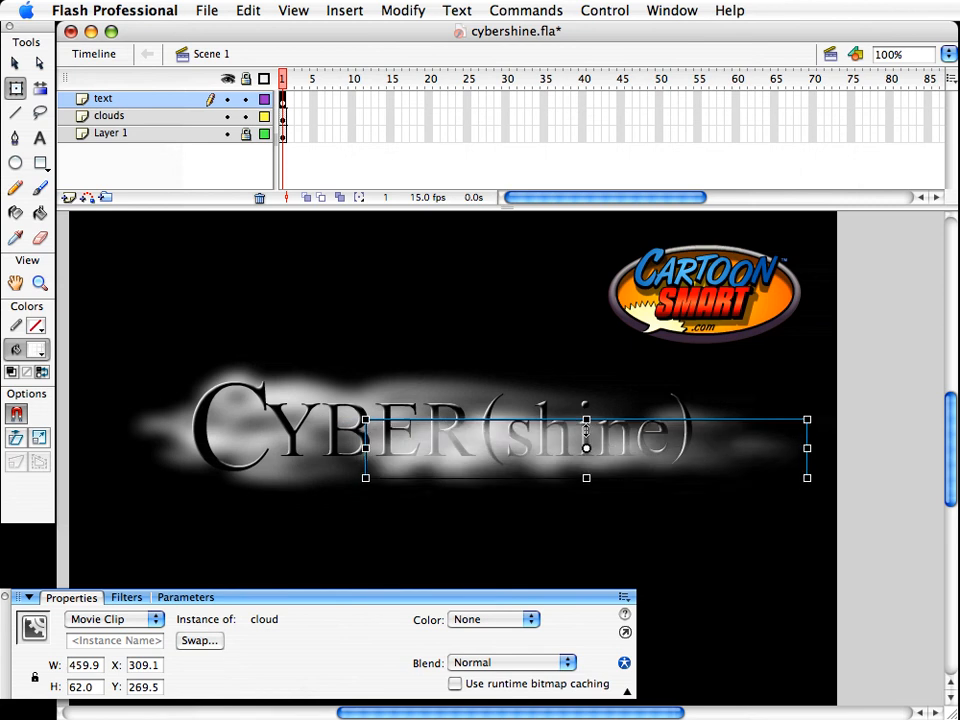
pyautogui.press('v')
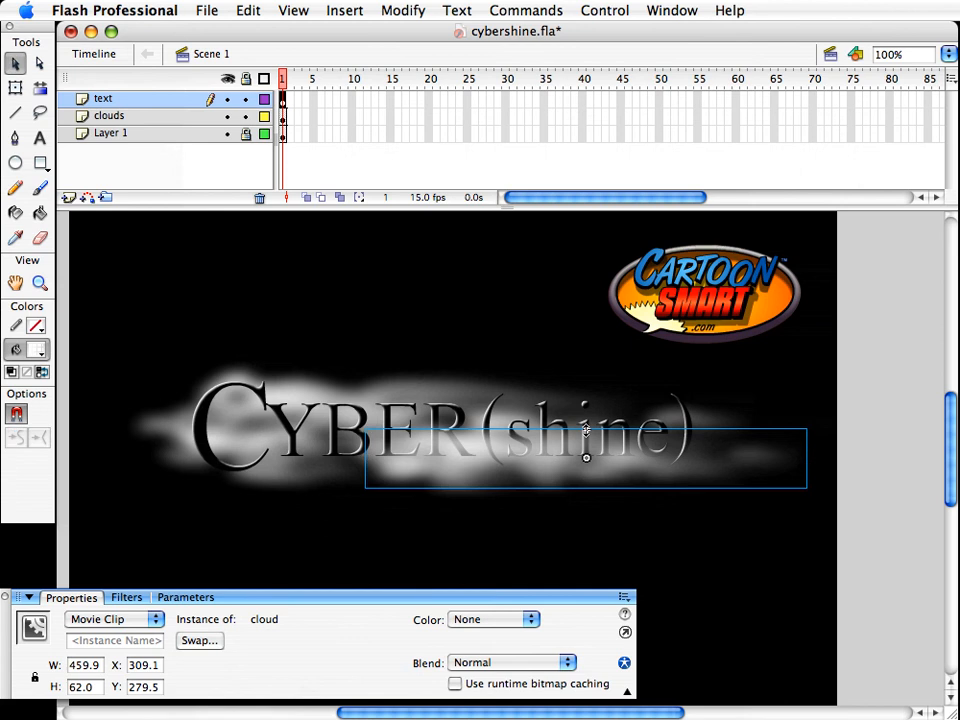
pyautogui.click(670, 518)
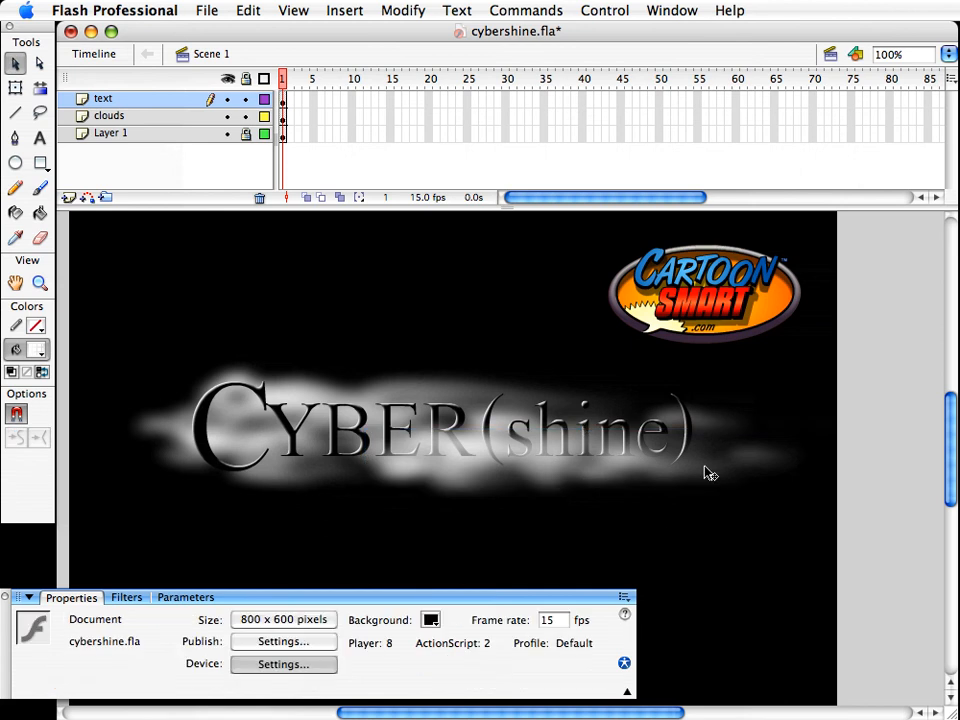
# Select the text and both cloud clips together, save cybershine.fla and clear the selection
pyautogui.moveTo(114, 306); pyautogui.dragTo(830, 510)
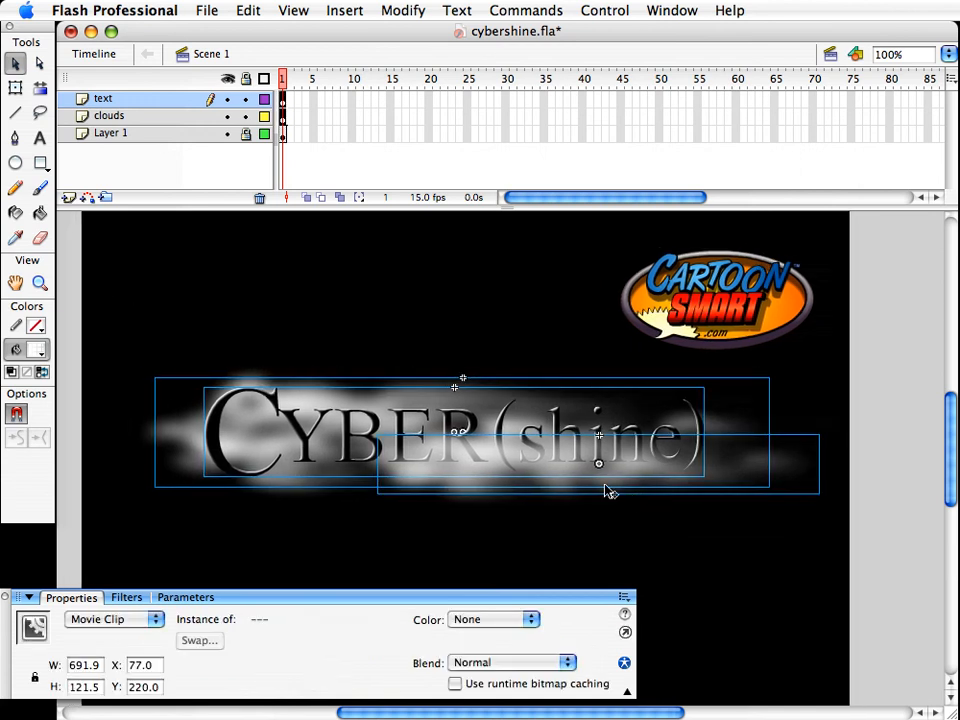
pyautogui.hotkey('ctrl', 's')
pyautogui.hotkey('ctrl', 'shift', 'a')
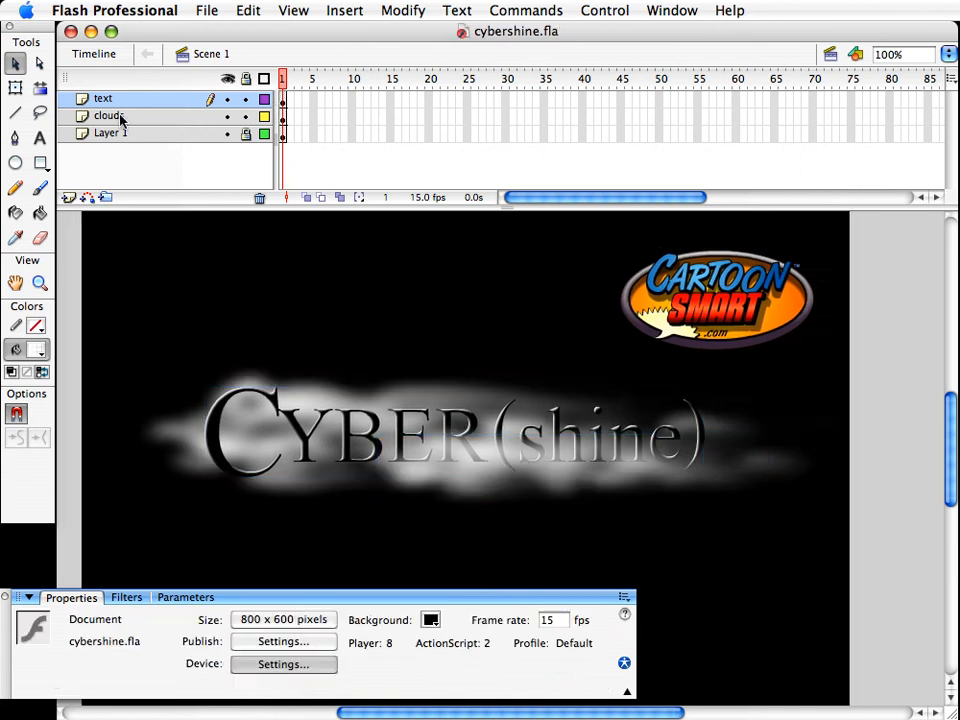
# Add a new layer named sun directly above the clouds layer
pyautogui.click(120, 119)
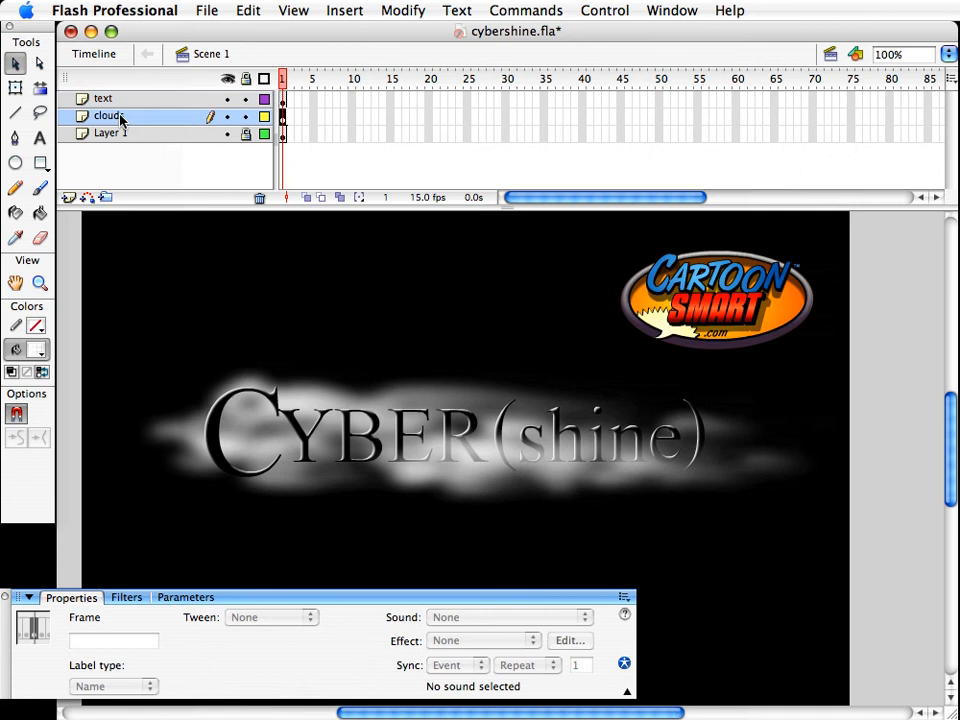
pyautogui.click(69, 198)
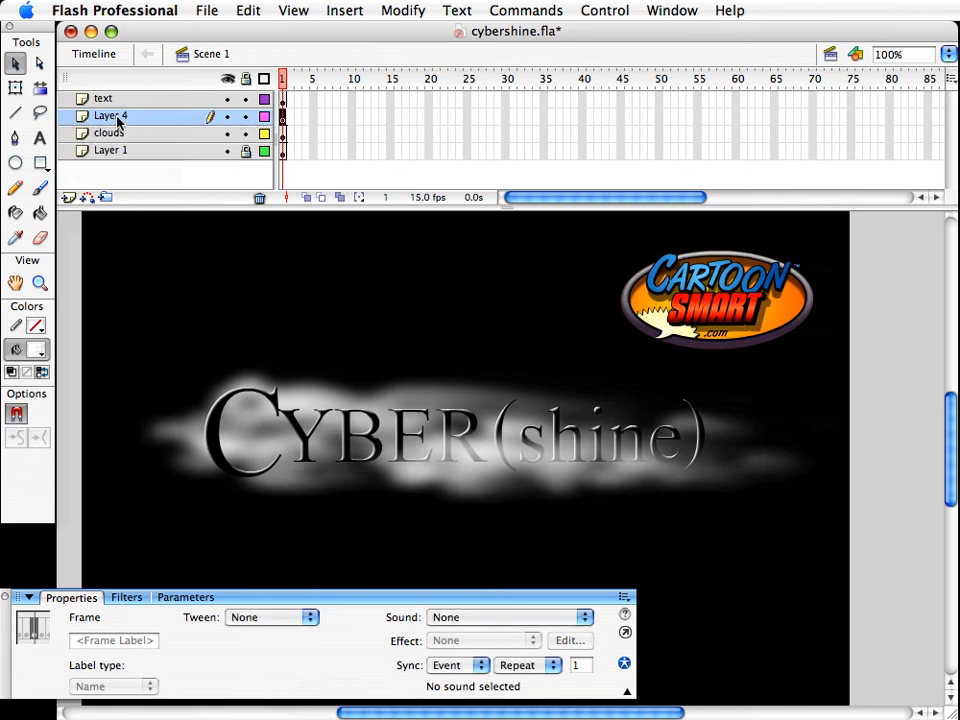
pyautogui.doubleClick(135, 121)
pyautogui.write('sun')
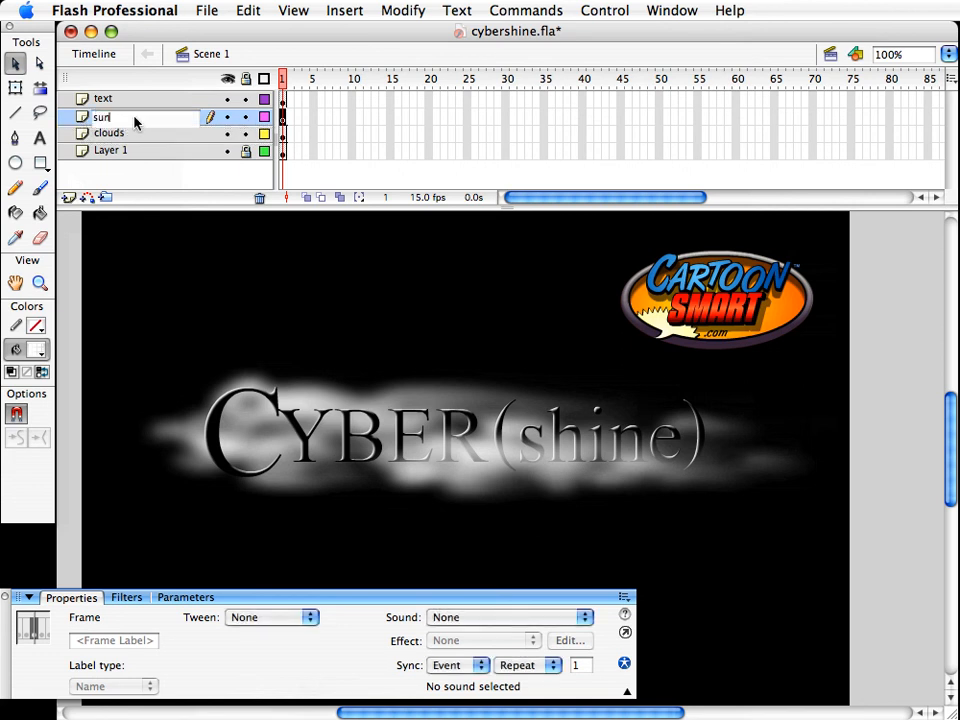
pyautogui.press('Return')
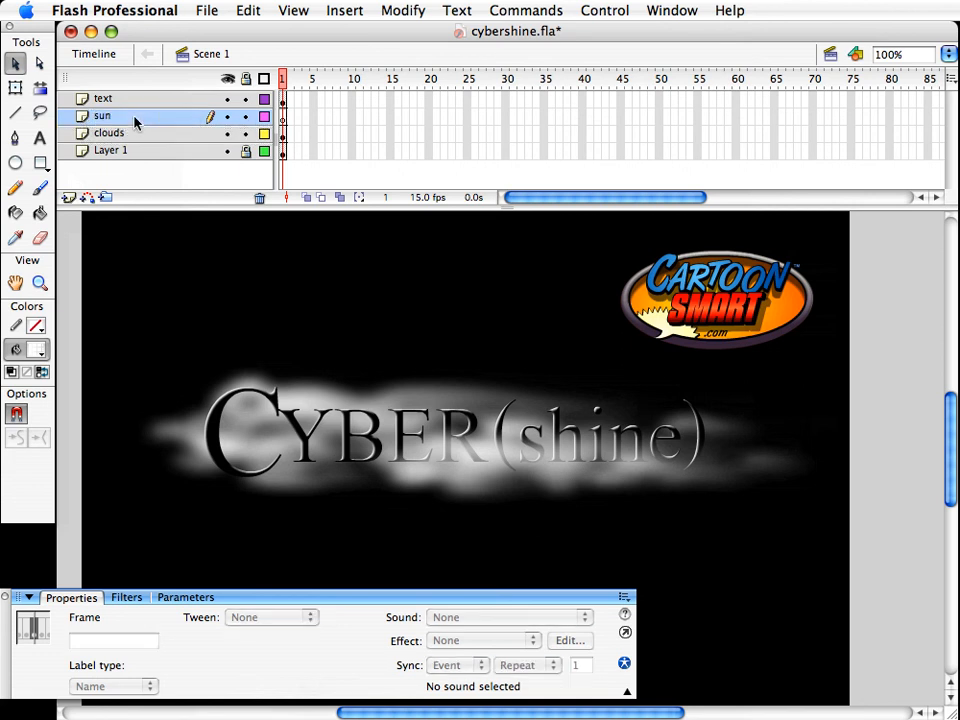
# Add a layer named lens flare above the sun layer and save the file
pyautogui.click(68, 198)
pyautogui.doubleClick(116, 120)
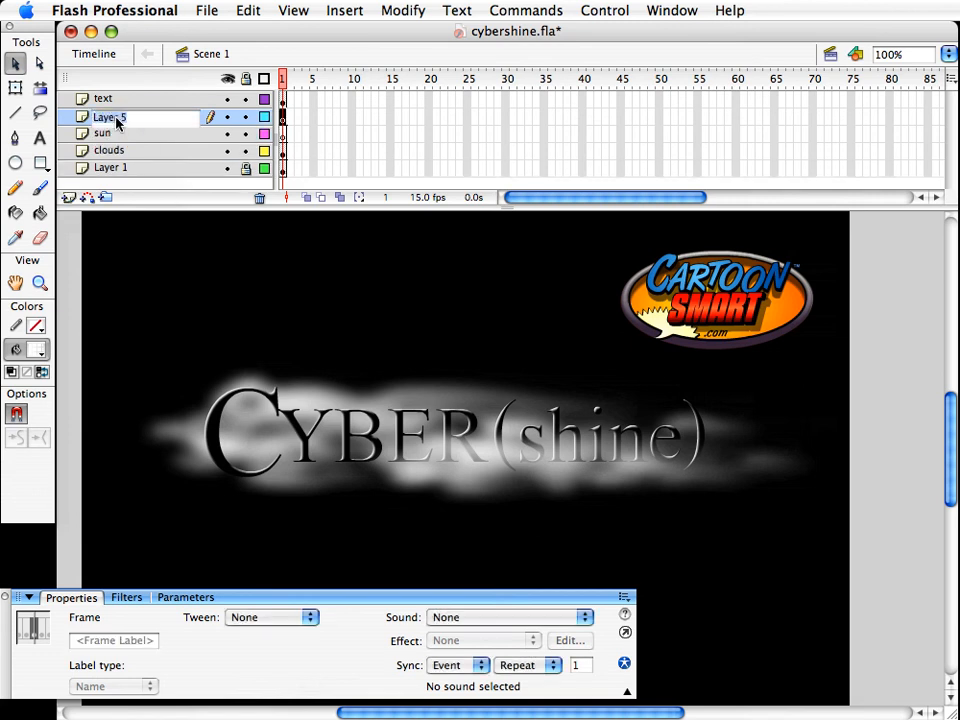
pyautogui.write('lens flare')
pyautogui.press('Return')
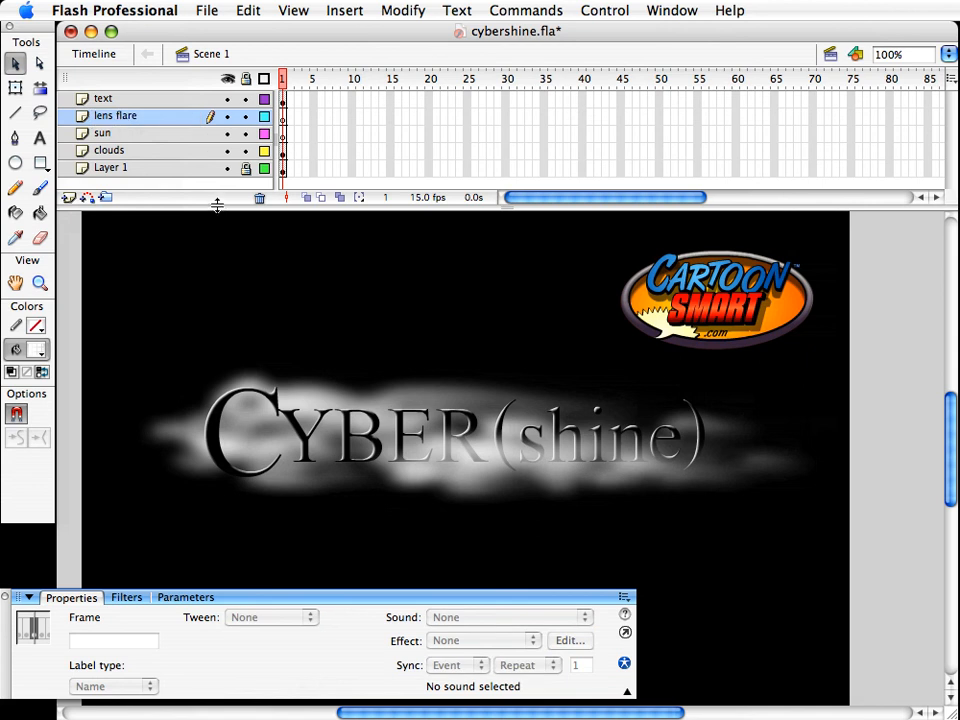
pyautogui.moveTo(216, 203); pyautogui.dragTo(215, 210)
pyautogui.press('super+s')
# Extend all five layers to frame 76 by inserting frames
pyautogui.moveTo(295, 104); pyautogui.dragTo(862, 179)
pyautogui.press('F5')
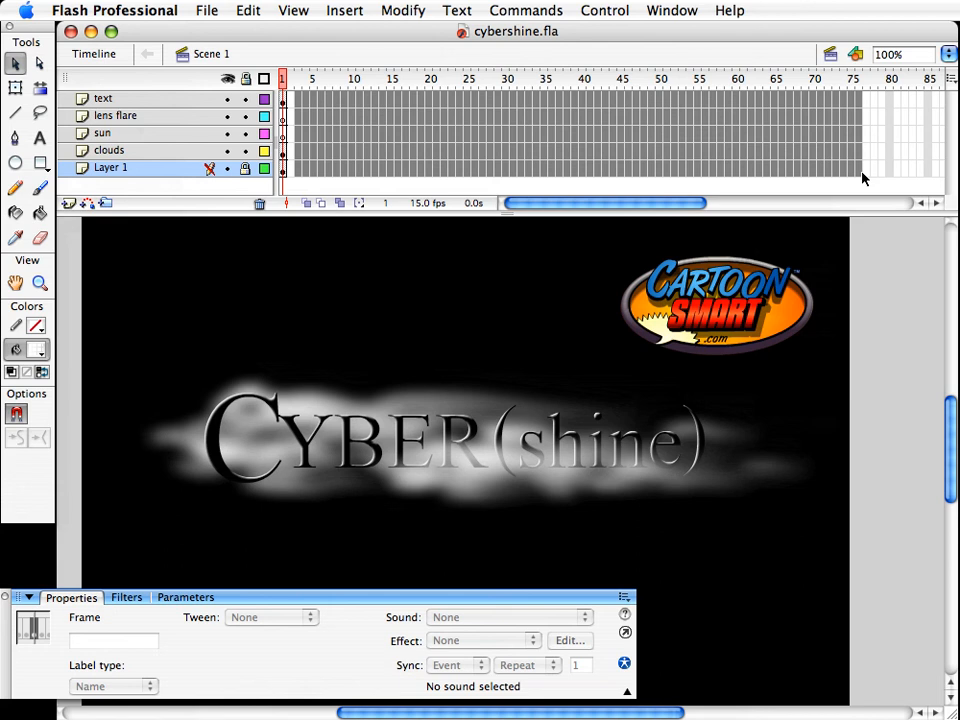
pyautogui.rightClick(640, 117)
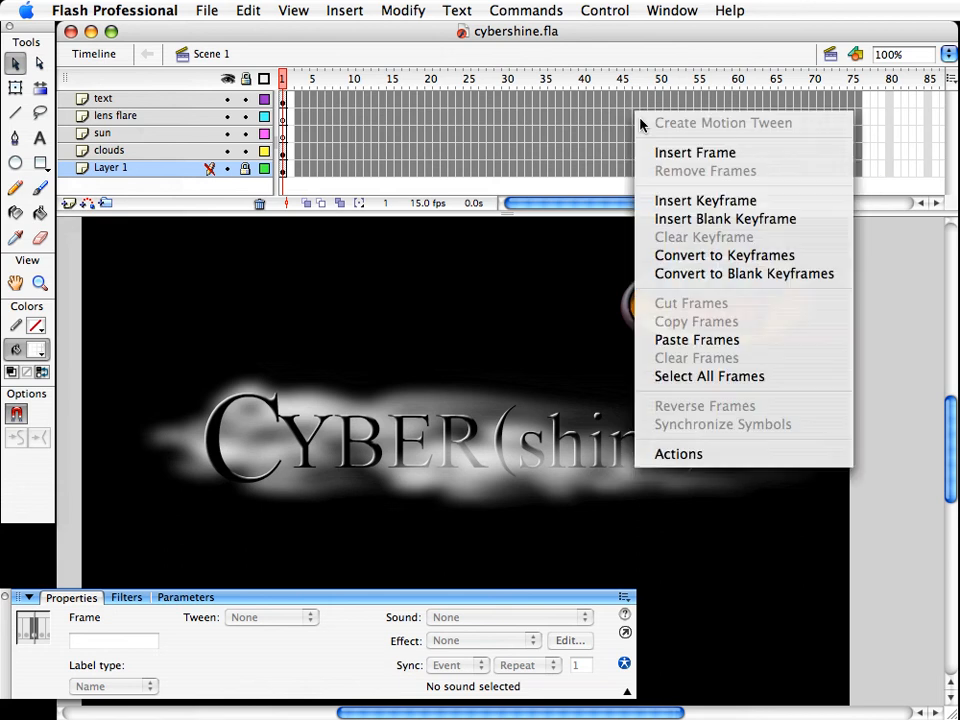
pyautogui.click(648, 152)
pyautogui.click(450, 311)
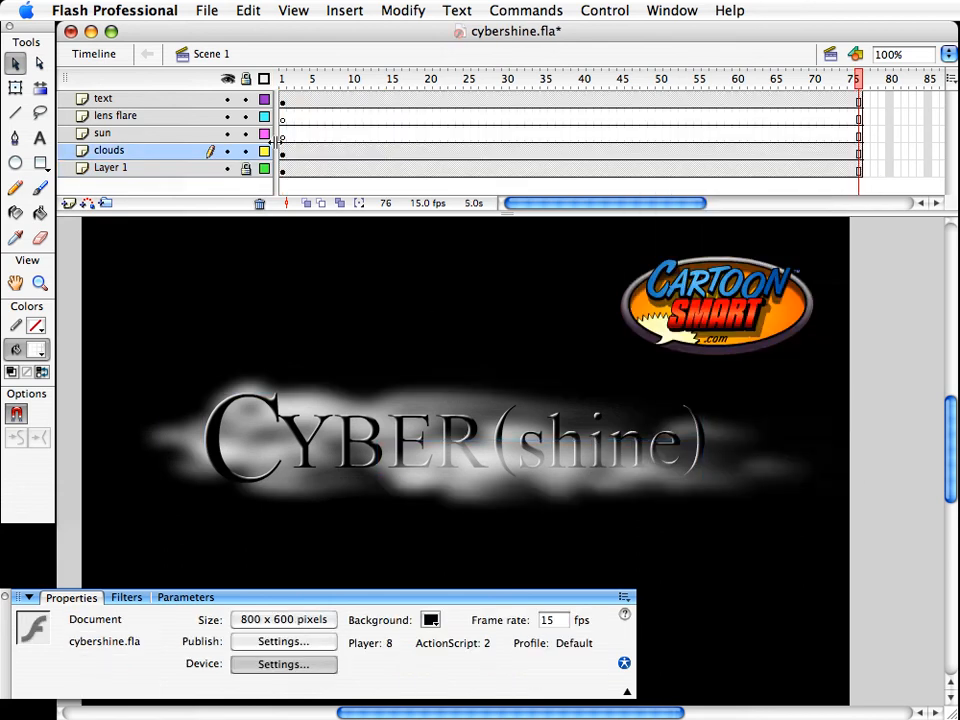
# Draw a solid white circle about 76 px wide above the letter C in frame 1 of the sun layer
pyautogui.click(283, 134)
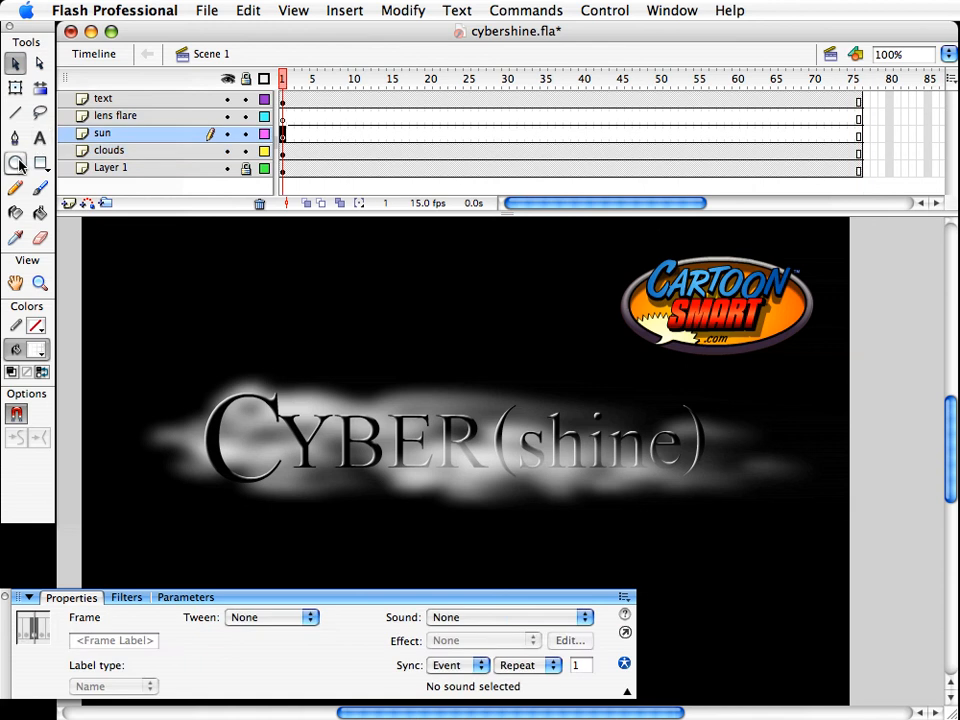
pyautogui.click(15, 163)
pyautogui.click(33, 350)
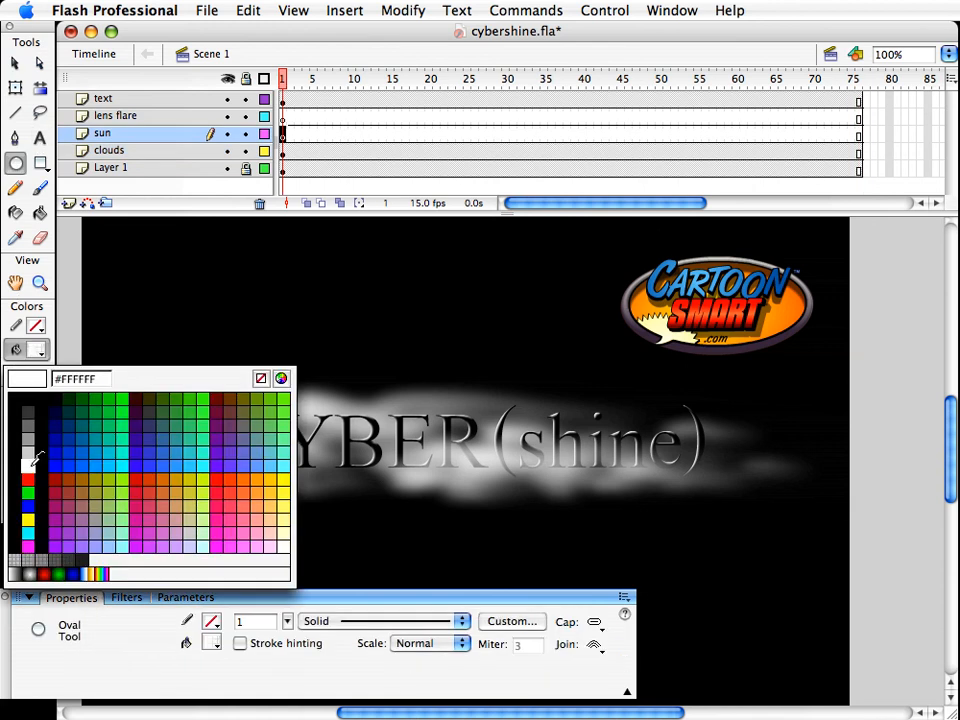
pyautogui.click(29, 456)
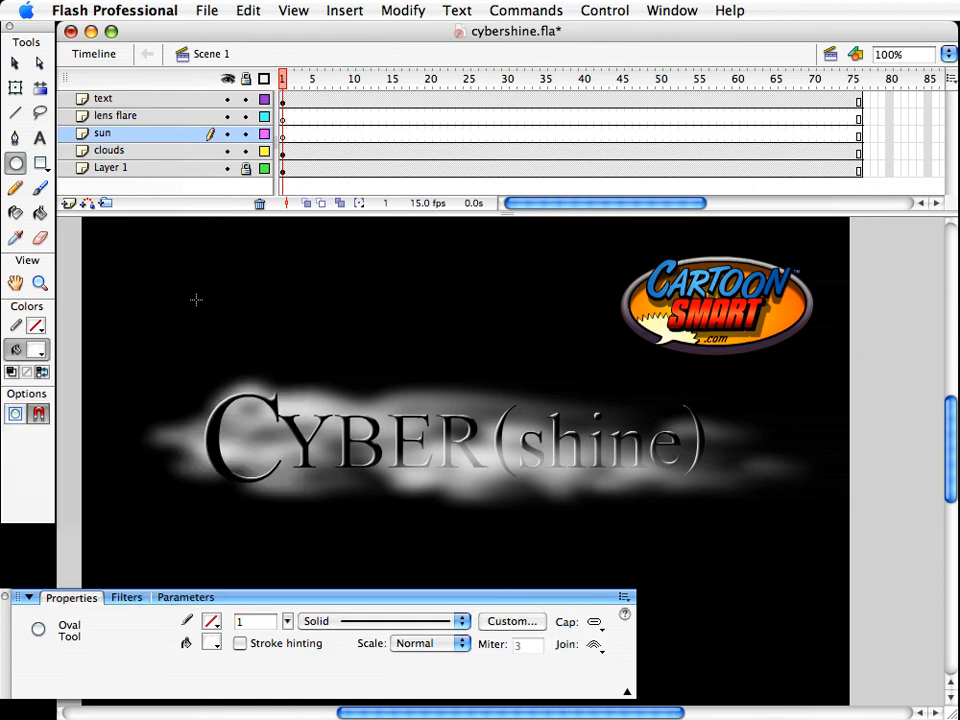
pyautogui.moveTo(204, 265); pyautogui.dragTo(276, 340)
pyautogui.press('v')
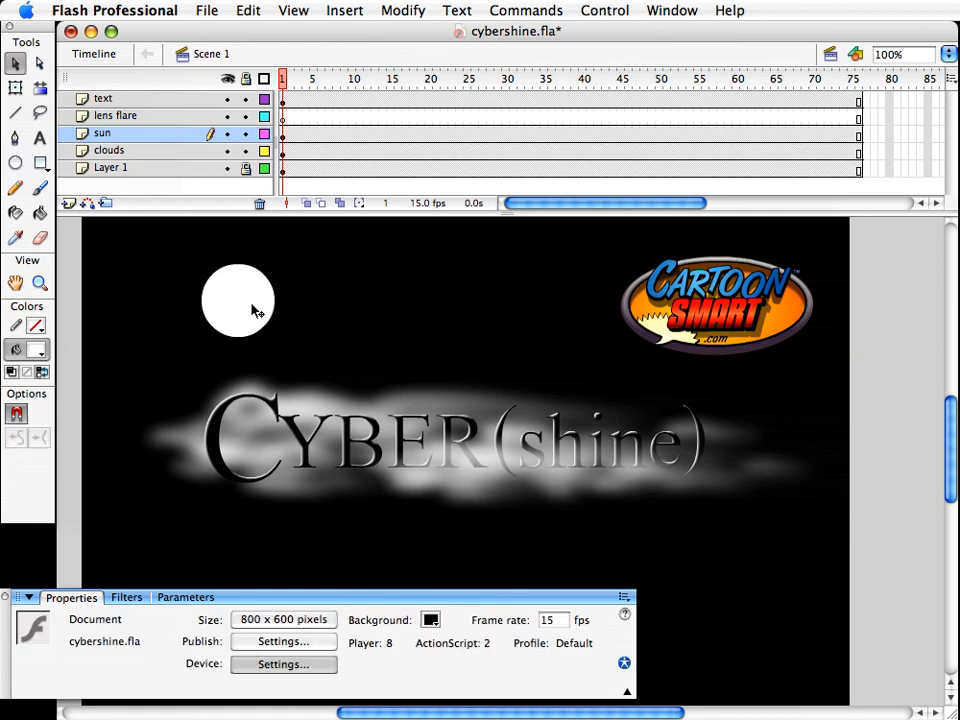
# Convert the white circle on the sun layer into a movie clip symbol named sun
pyautogui.click(253, 311)
pyautogui.press('F8')
pyautogui.write('sun')
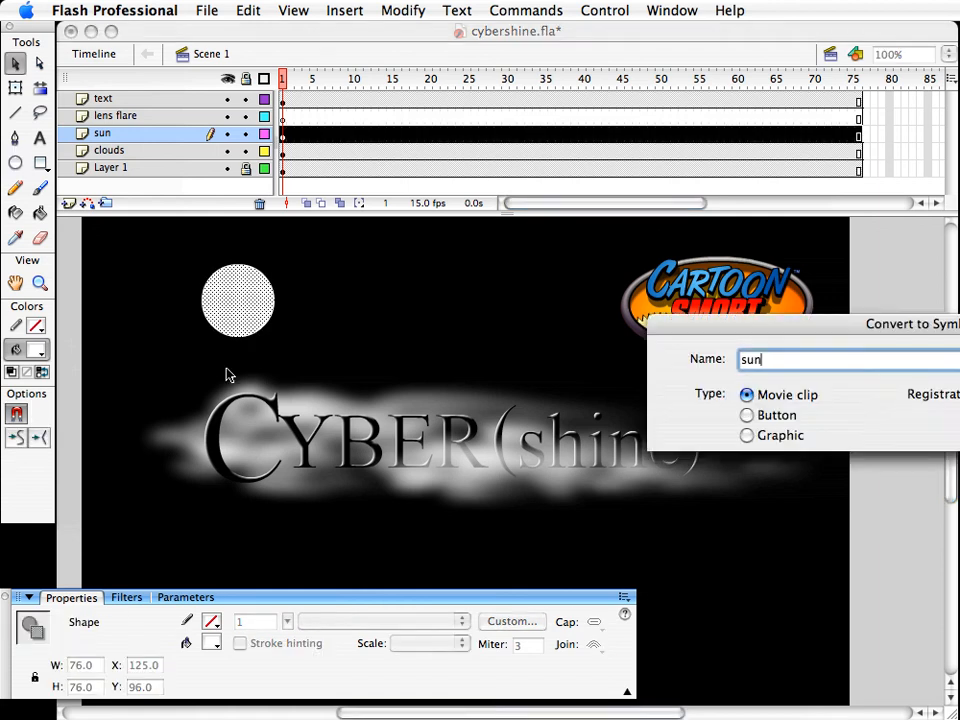
pyautogui.press('Return')
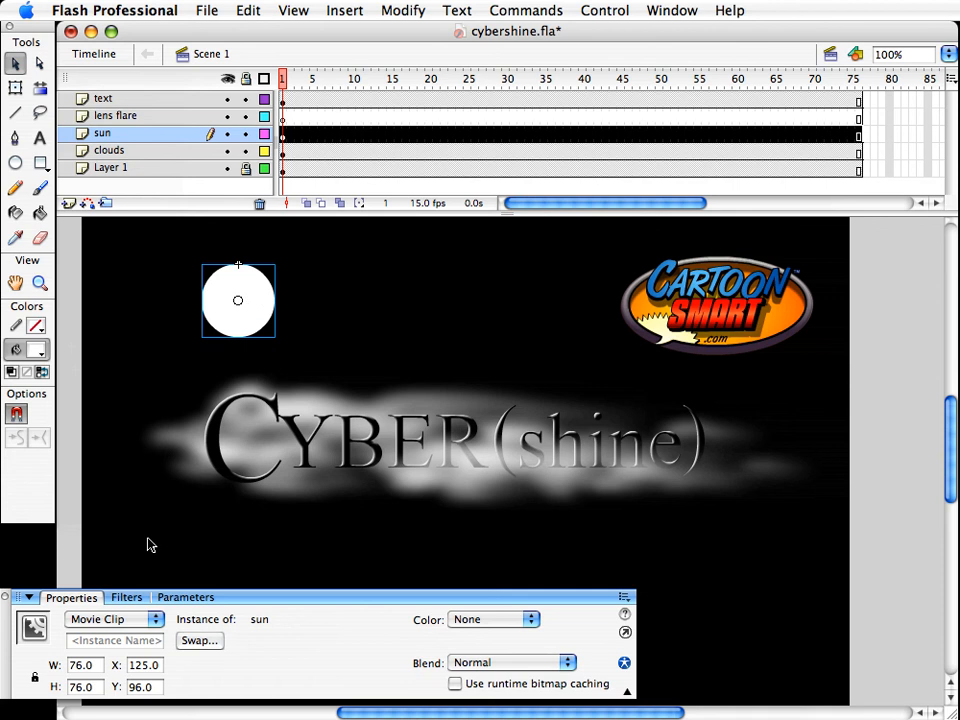
# Add a white Glow filter to the sun with Blur X 52, Blur Y 58 and 300% strength
pyautogui.click(135, 589)
pyautogui.click(214, 318)
pyautogui.click(128, 597)
pyautogui.click(27, 616)
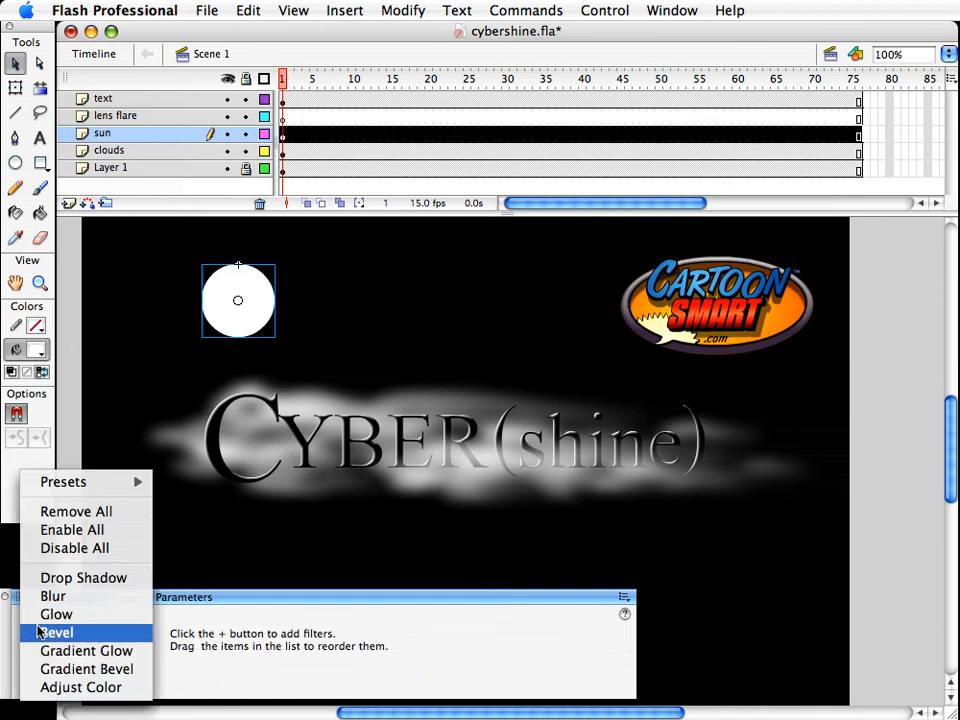
pyautogui.click(55, 614)
pyautogui.click(371, 620)
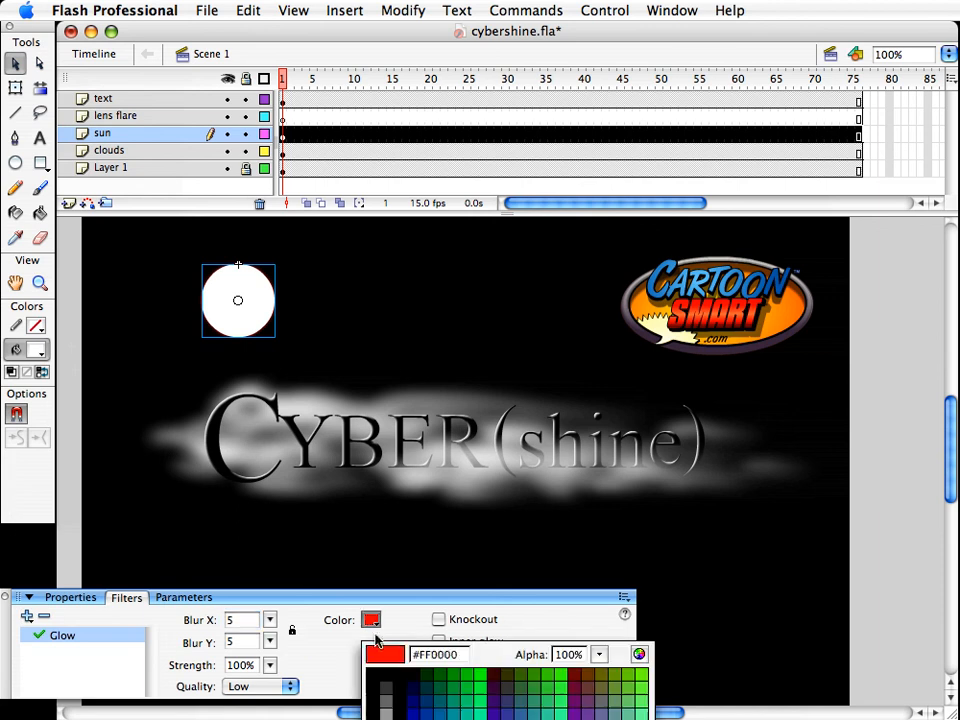
pyautogui.click(386, 717)
pyautogui.moveTo(268, 622); pyautogui.dragTo(267, 575)
pyautogui.moveTo(270, 642); pyautogui.dragTo(266, 592)
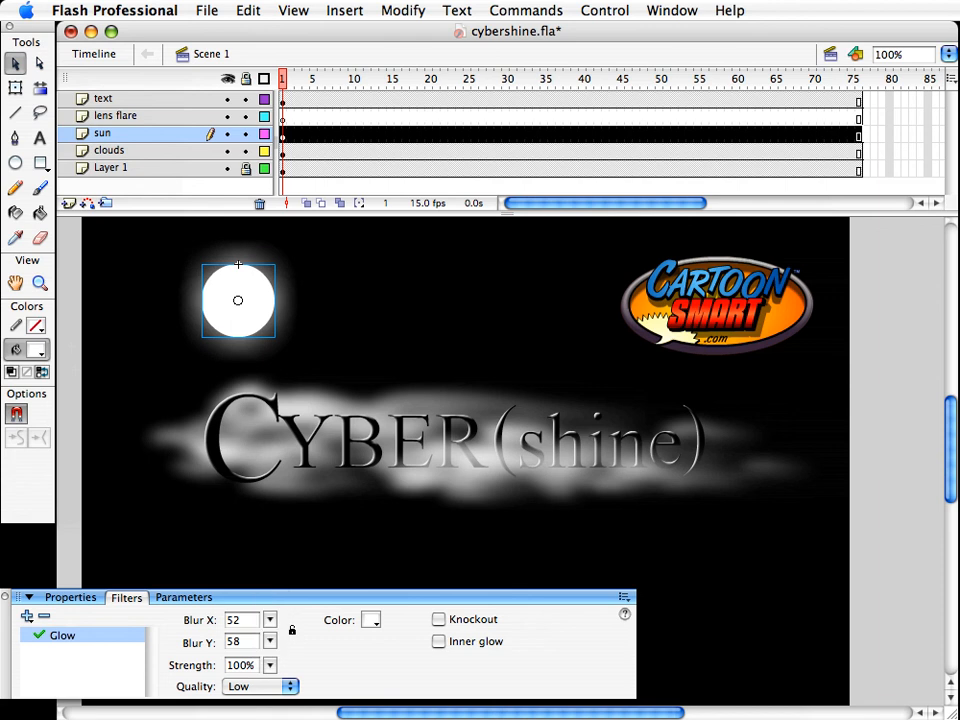
pyautogui.moveTo(270, 667); pyautogui.dragTo(270, 645)
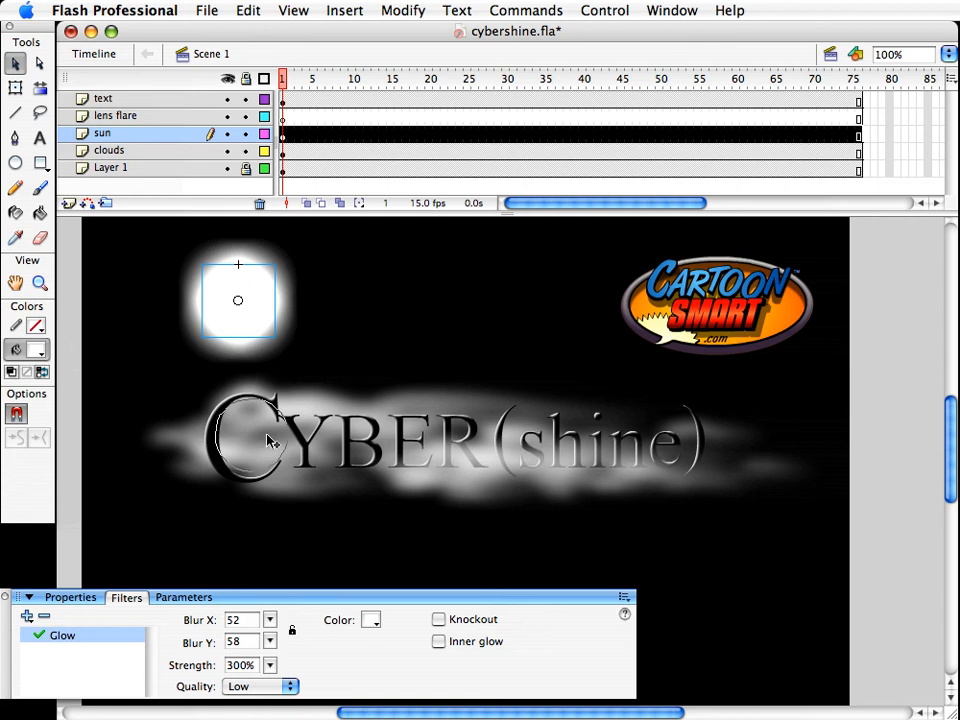
# Move the sun in frame 1 so it sits just below the letter C, at about X 140, Y 320
pyautogui.moveTo(240, 302); pyautogui.dragTo(254, 440)
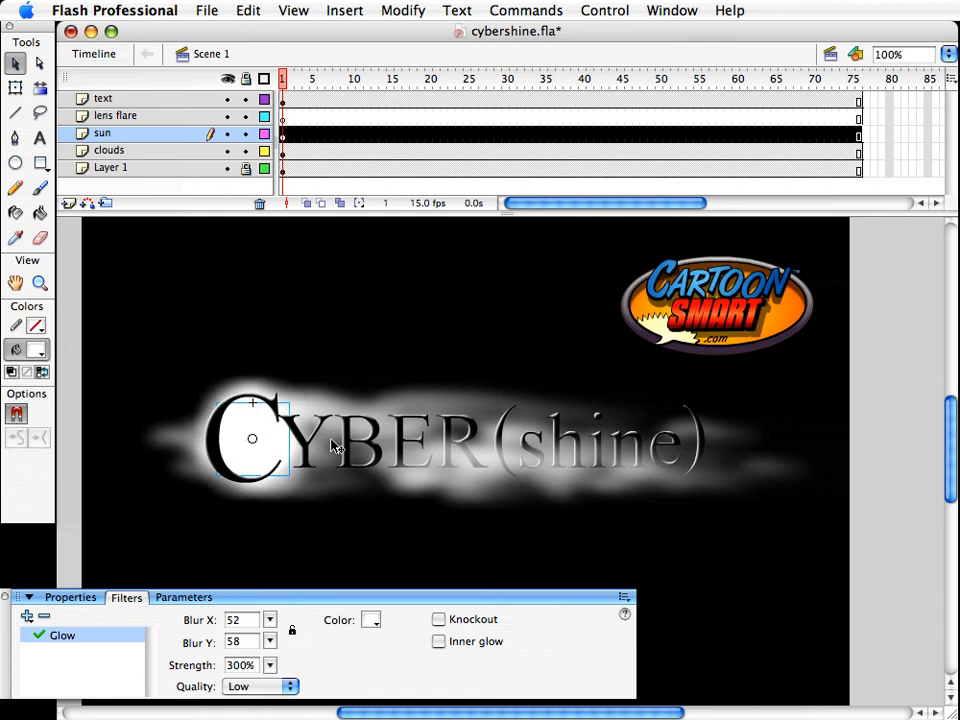
pyautogui.hotkey('shift', 'Down')
pyautogui.hotkey('shift', 'Down')
pyautogui.hotkey('shift', 'Down')
pyautogui.hotkey('shift', 'Down')
pyautogui.hotkey('shift', 'Down')
pyautogui.hotkey('shift', 'Down')
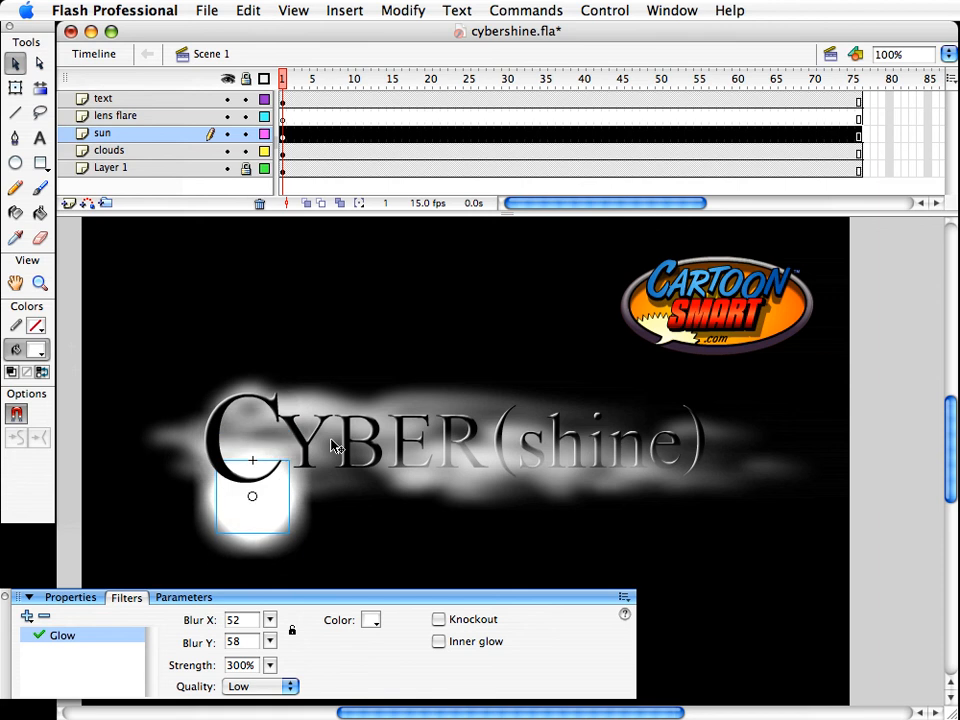
pyautogui.hotkey('shift', 'Up')
pyautogui.hotkey('shift', 'Up')
pyautogui.hotkey('shift', 'Up')
pyautogui.hotkey('shift', 'Up')
pyautogui.hotkey('shift', 'Down')
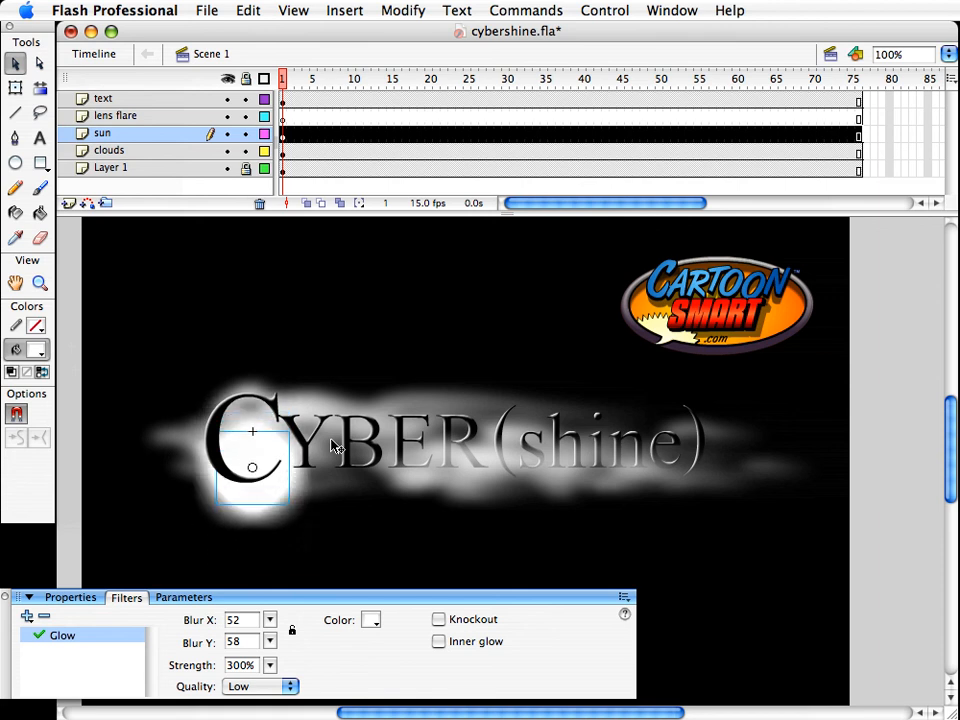
pyautogui.hotkey('shift', 'Down')
pyautogui.hotkey('shift', 'Down')
pyautogui.hotkey('shift', 'Down')
pyautogui.hotkey('shift', 'Down')
pyautogui.hotkey('shift', 'Up')
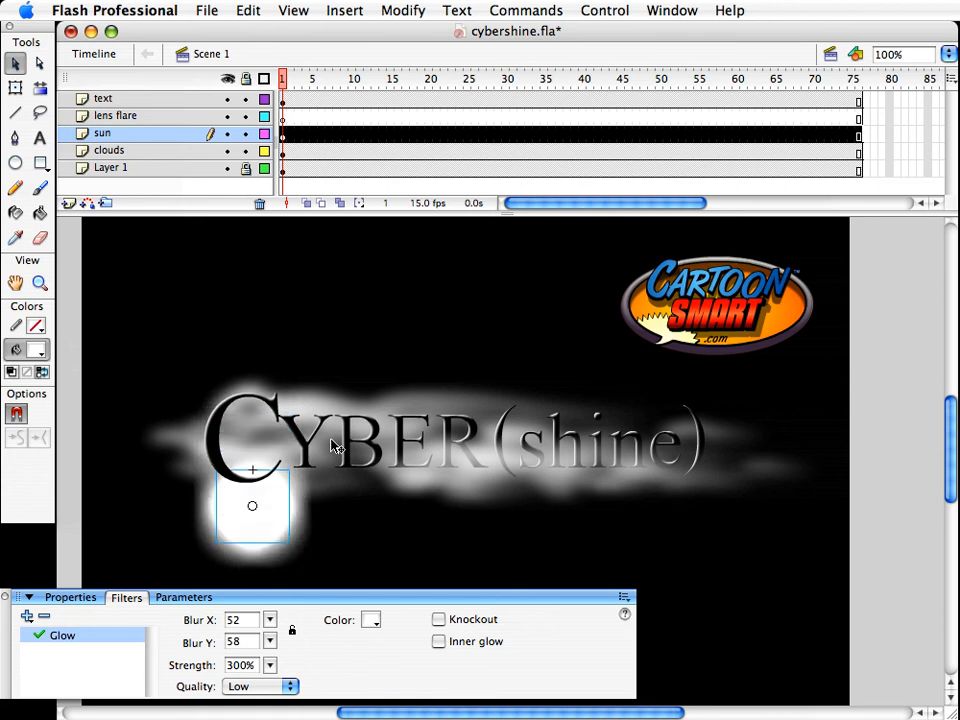
pyautogui.hotkey('shift', 'Down')
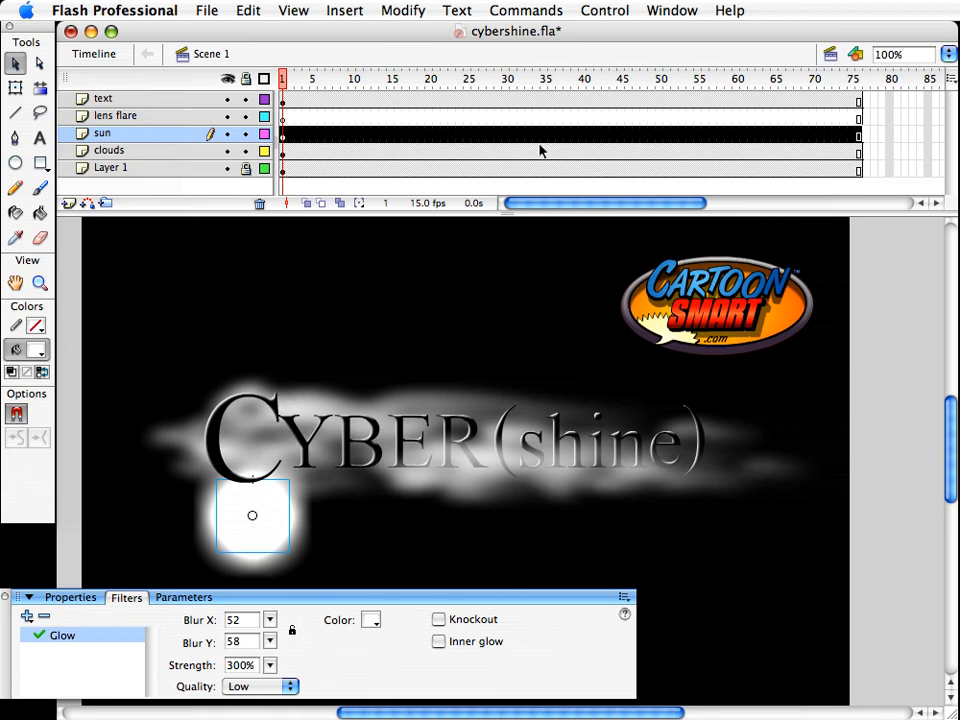
# Insert a keyframe at frame 39 of the sun layer and create a motion tween up to it with ease out 100
pyautogui.click(575, 136)
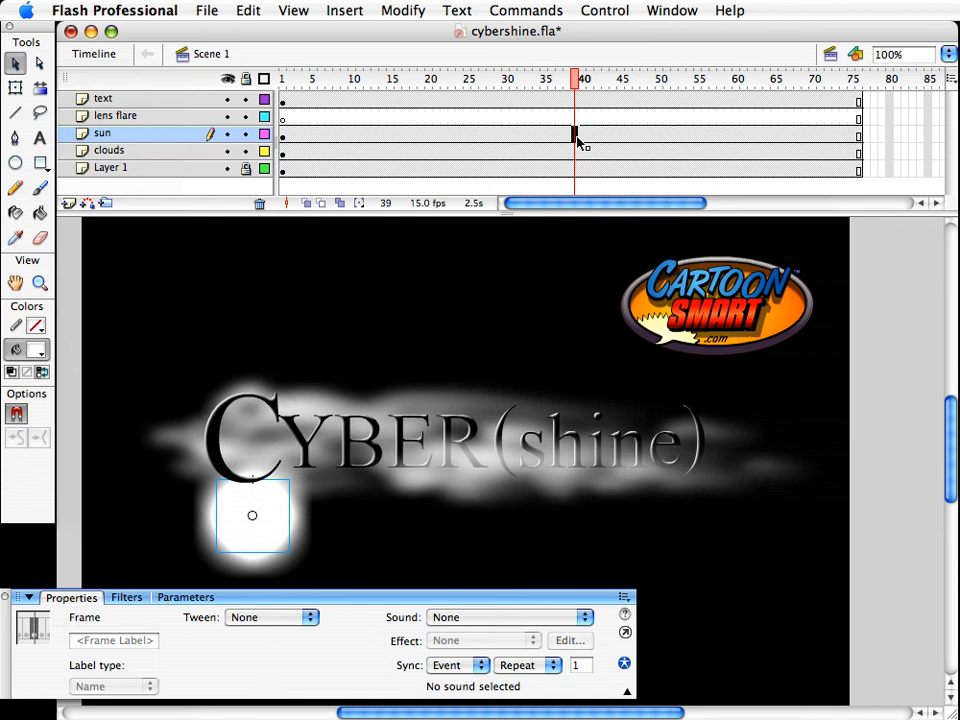
pyautogui.rightClick(530, 137)
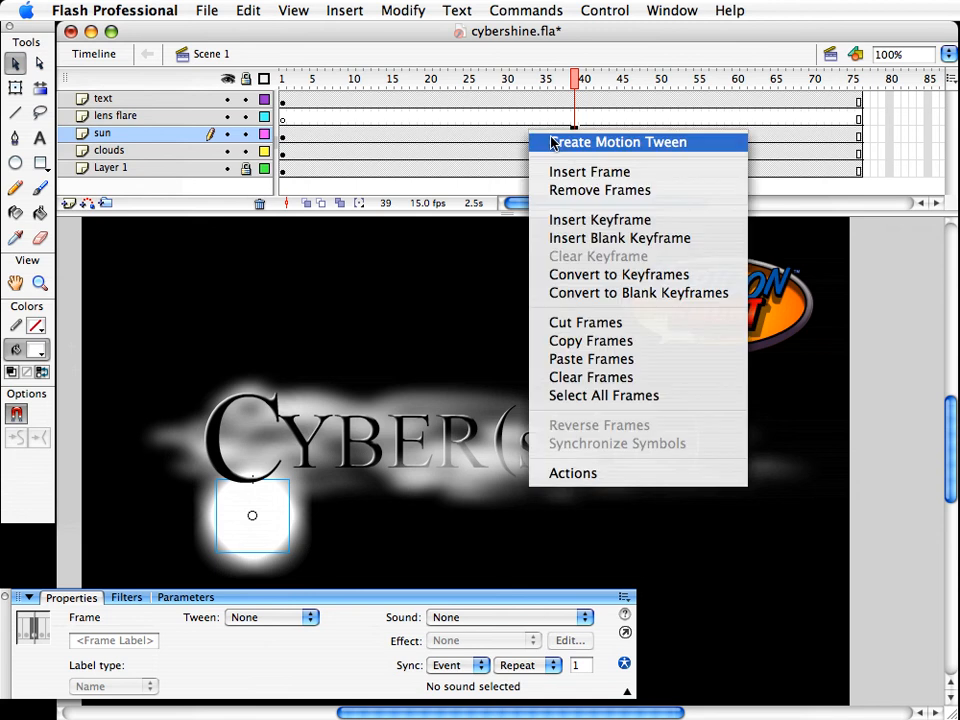
pyautogui.click(537, 141)
pyautogui.click(519, 137)
pyautogui.moveTo(267, 641); pyautogui.dragTo(264, 596)
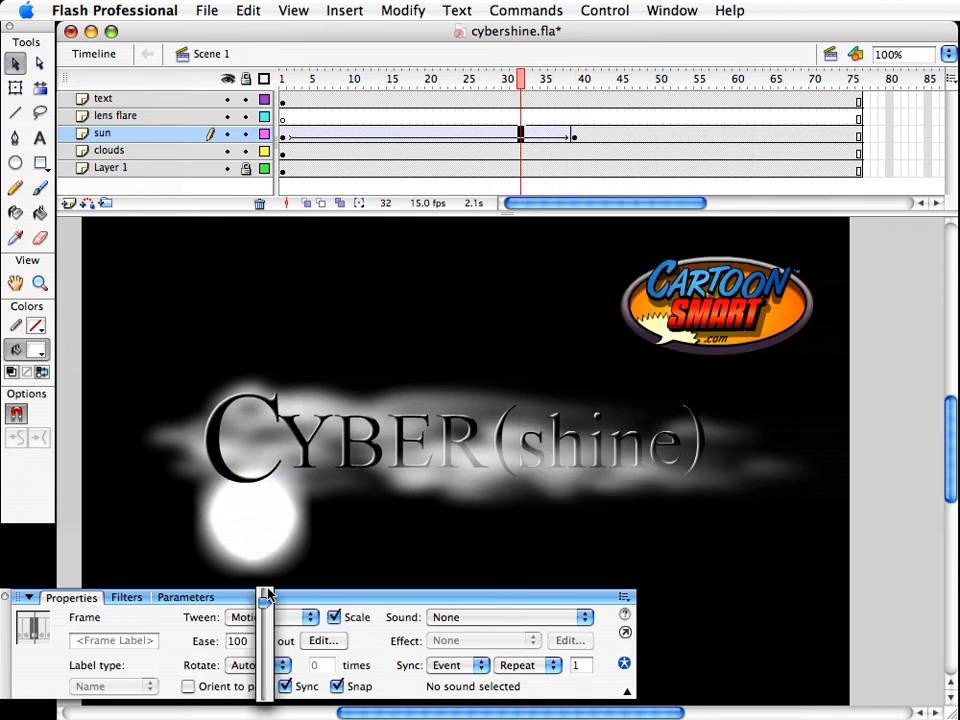
# Raise the sun in frame 39 until it sits behind the letter C, at about X 140, Y 248
pyautogui.click(575, 136)
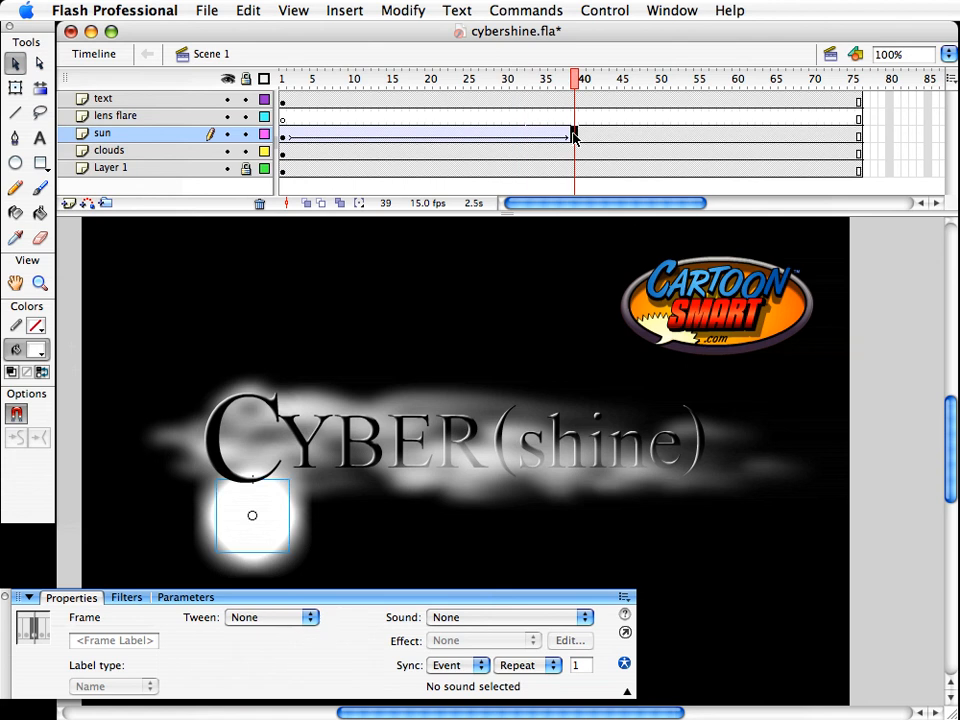
pyautogui.hotkey('shift', 'Up')
pyautogui.hotkey('shift', 'Up')
pyautogui.hotkey('shift', 'Up')
pyautogui.hotkey('shift', 'Up')
pyautogui.hotkey('shift', 'Up')
pyautogui.hotkey('shift', 'Up')
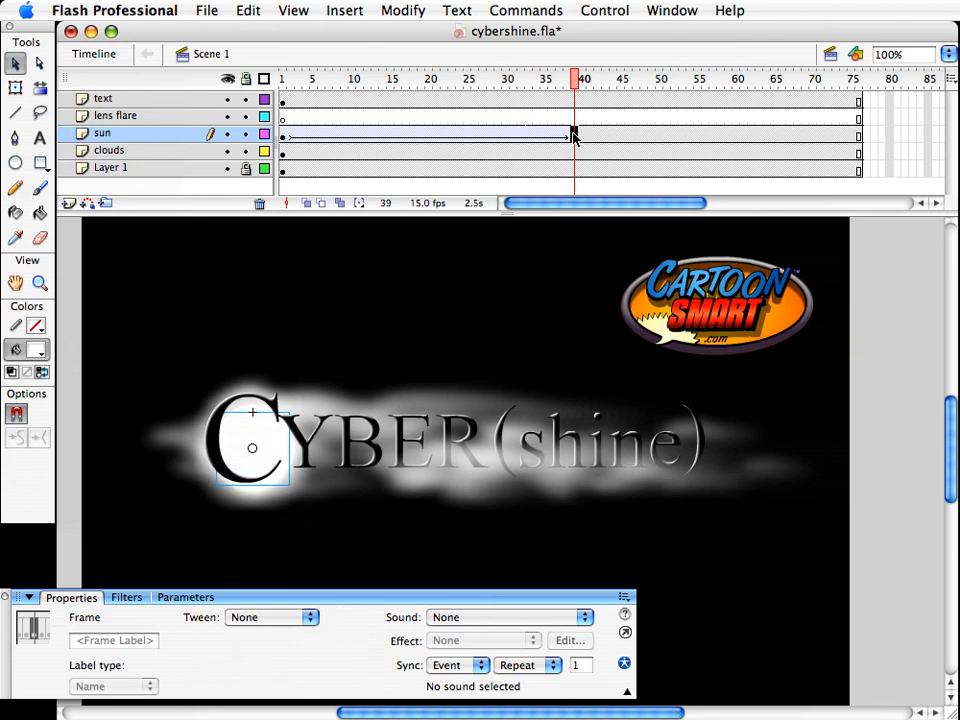
pyautogui.press('Up')
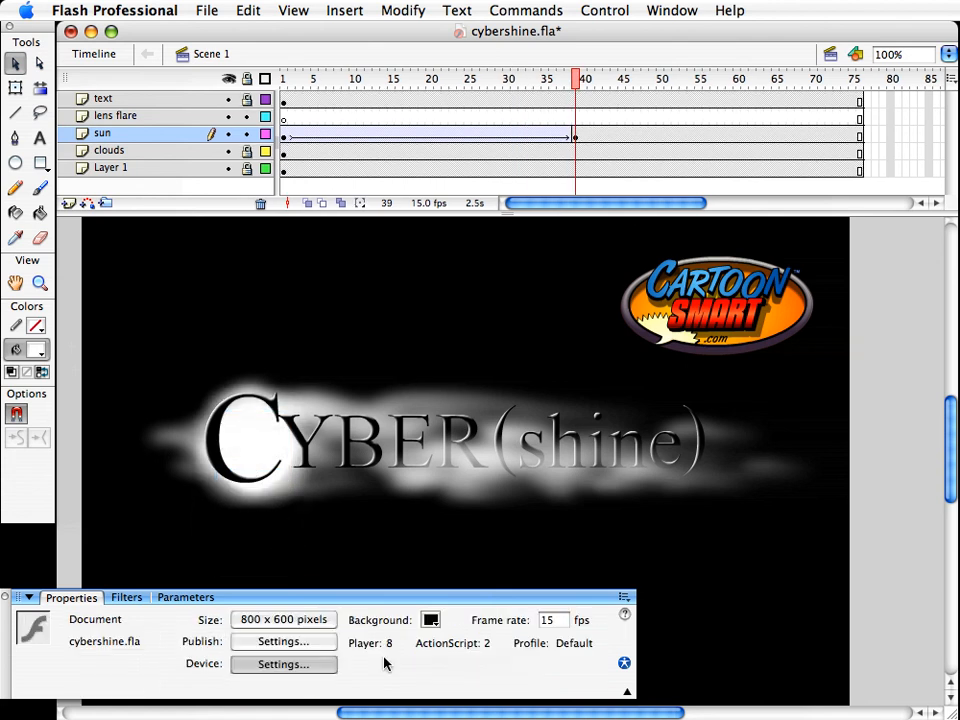
# Copy the sun from frame 39 and add a layer named mask directly above the sun layer
pyautogui.click(257, 437)
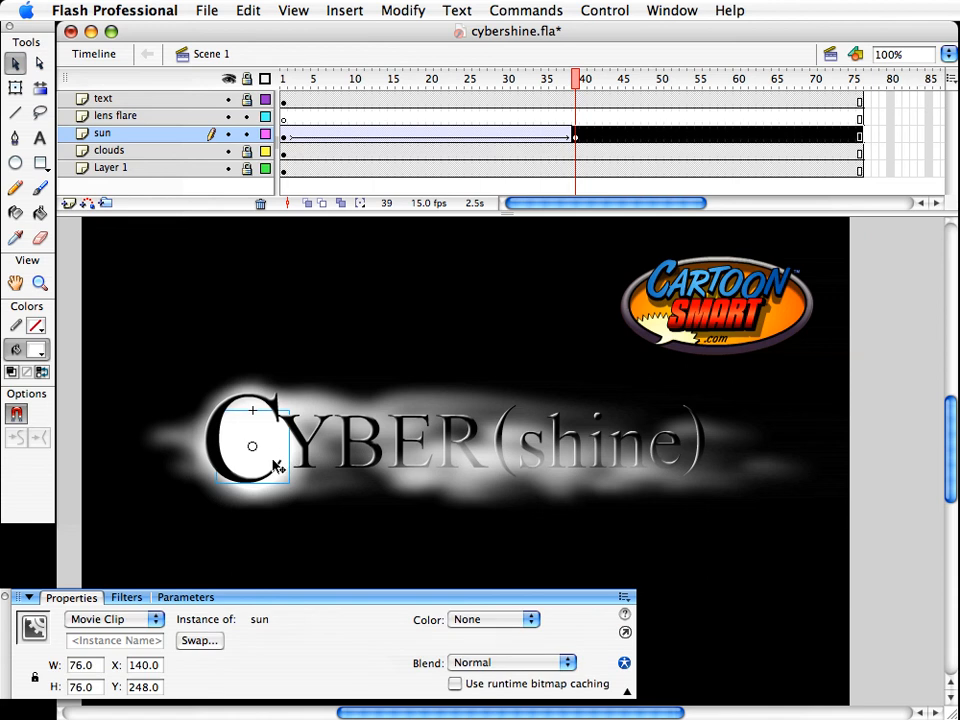
pyautogui.click(105, 135)
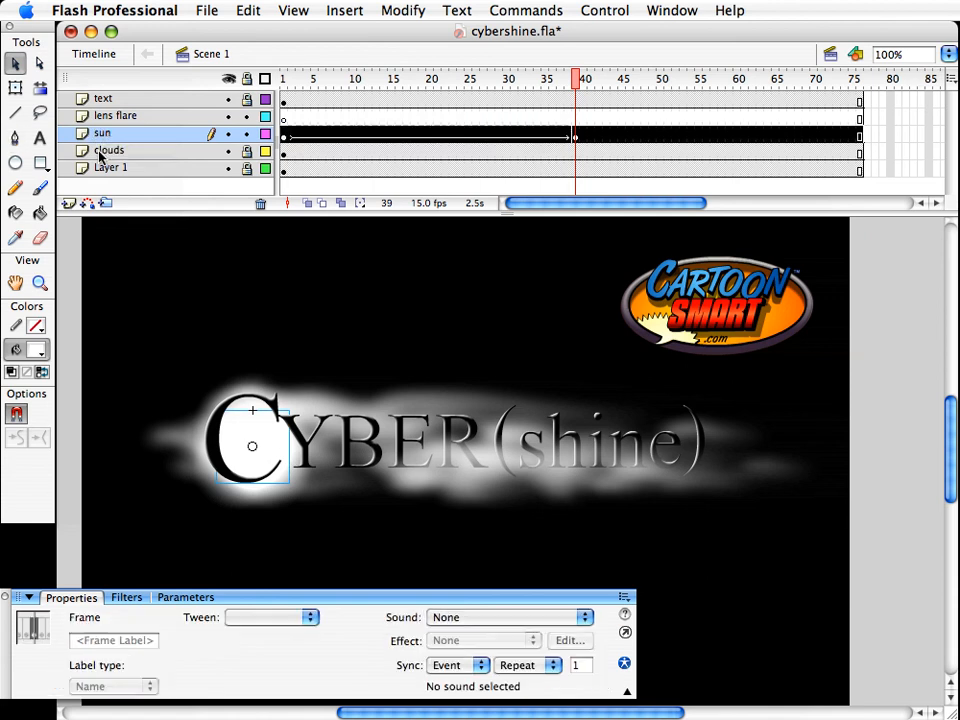
pyautogui.click(68, 203)
pyautogui.doubleClick(116, 135)
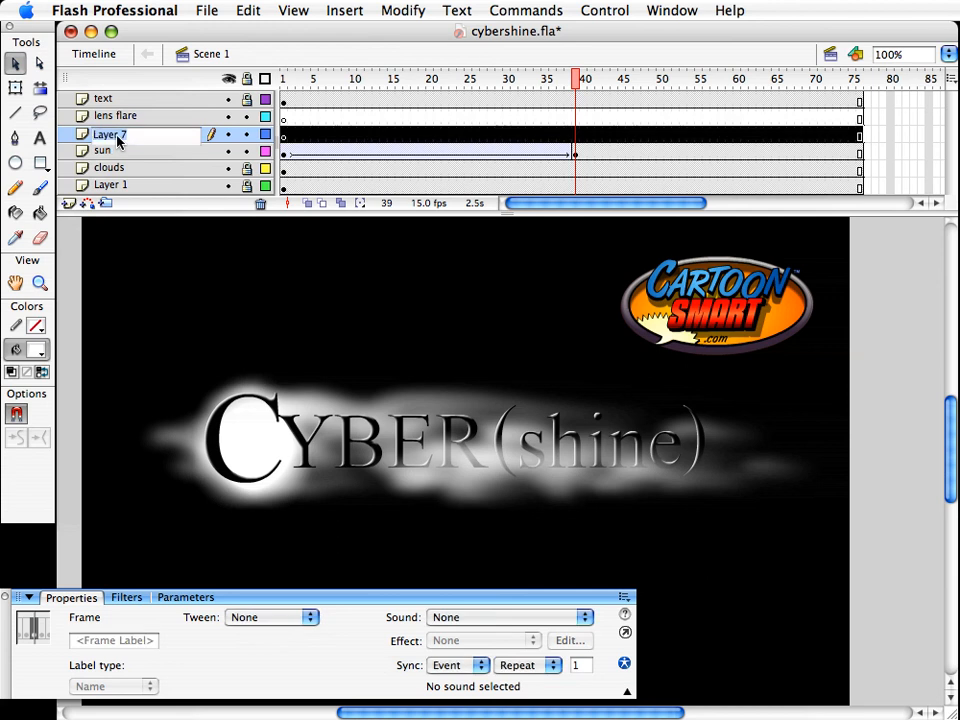
pyautogui.write('mask')
pyautogui.press('Return')
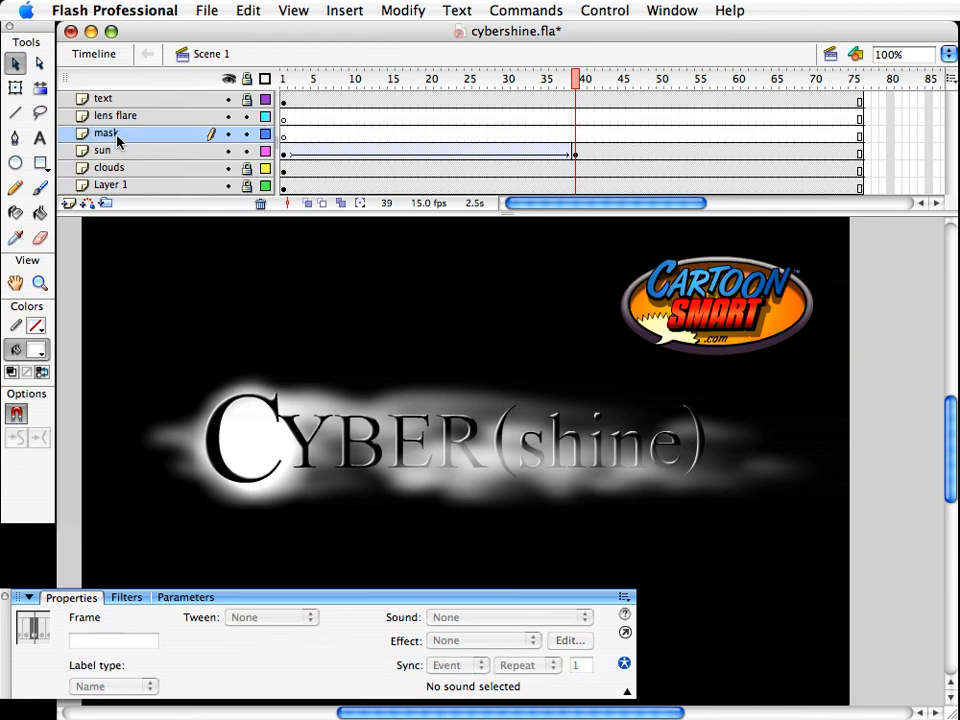
# Paste the copied sun in place in frame 1 of the mask layer and name its instance mask
pyautogui.click(284, 136)
pyautogui.hotkey('ctrl', 'shift', 'v')
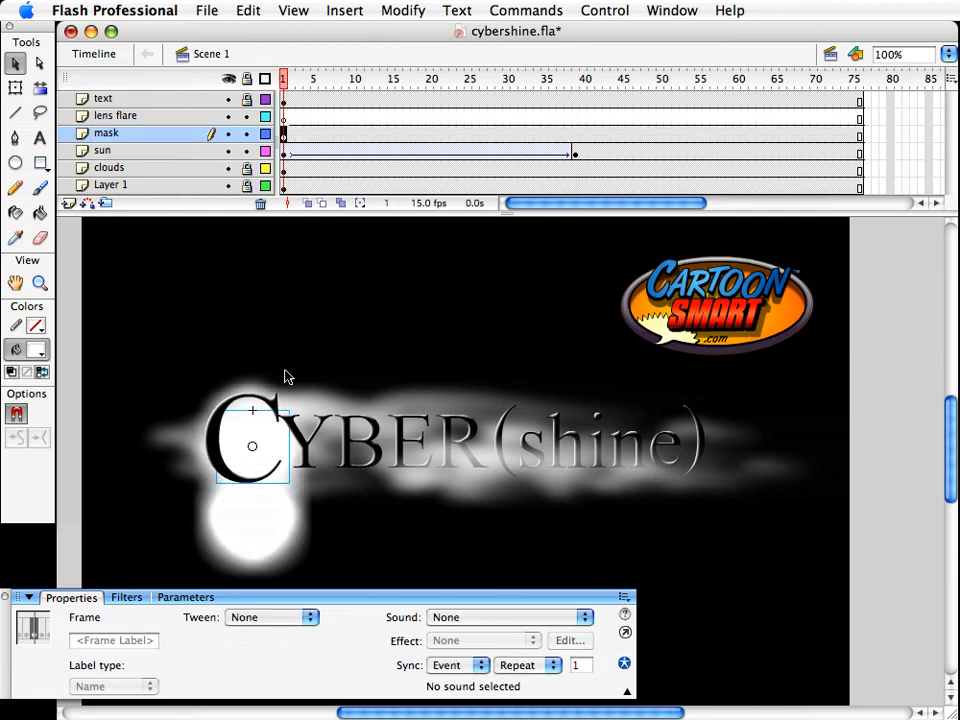
pyautogui.click(245, 473)
pyautogui.click(109, 642)
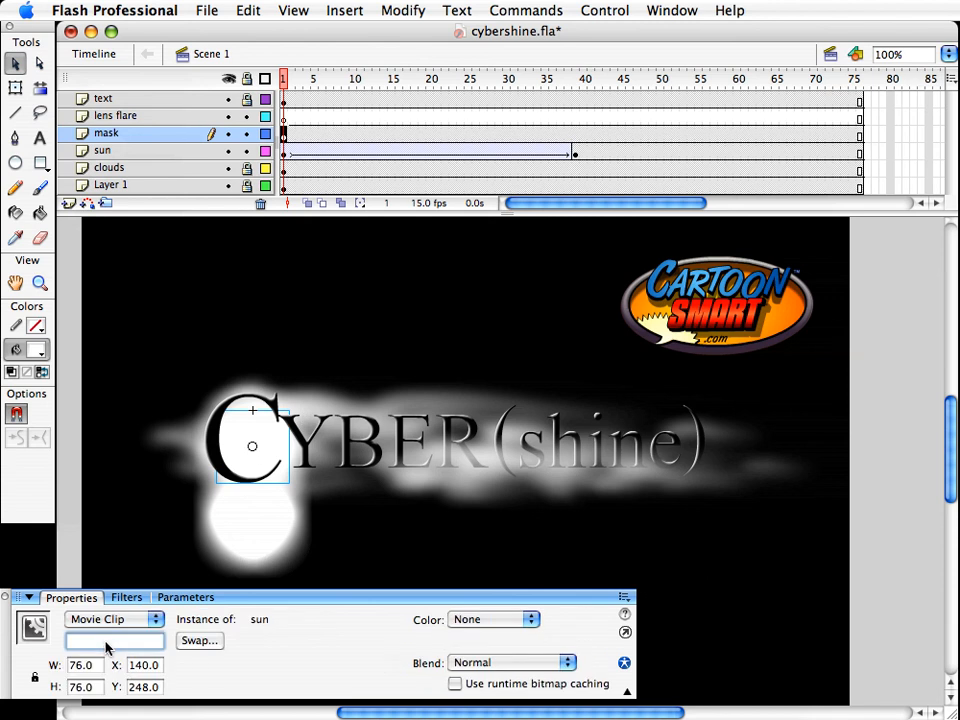
pyautogui.write('mask')
pyautogui.press('Tab')
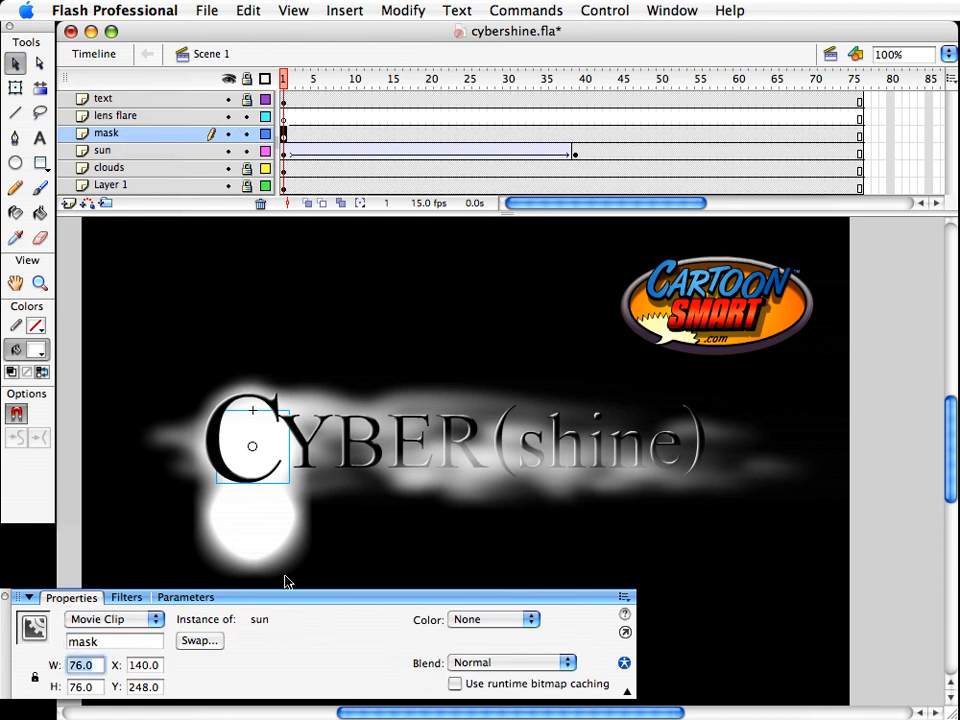
# Give the lower sun movie clip in frame 1 of the sun layer the instance name sun
pyautogui.click(261, 553)
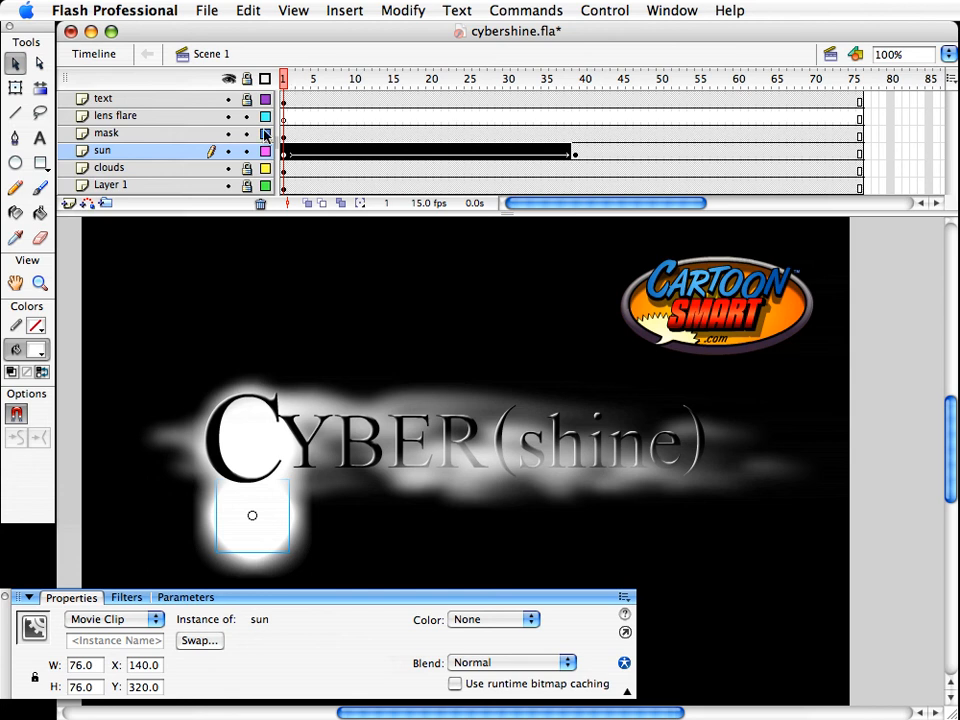
pyautogui.click(91, 646)
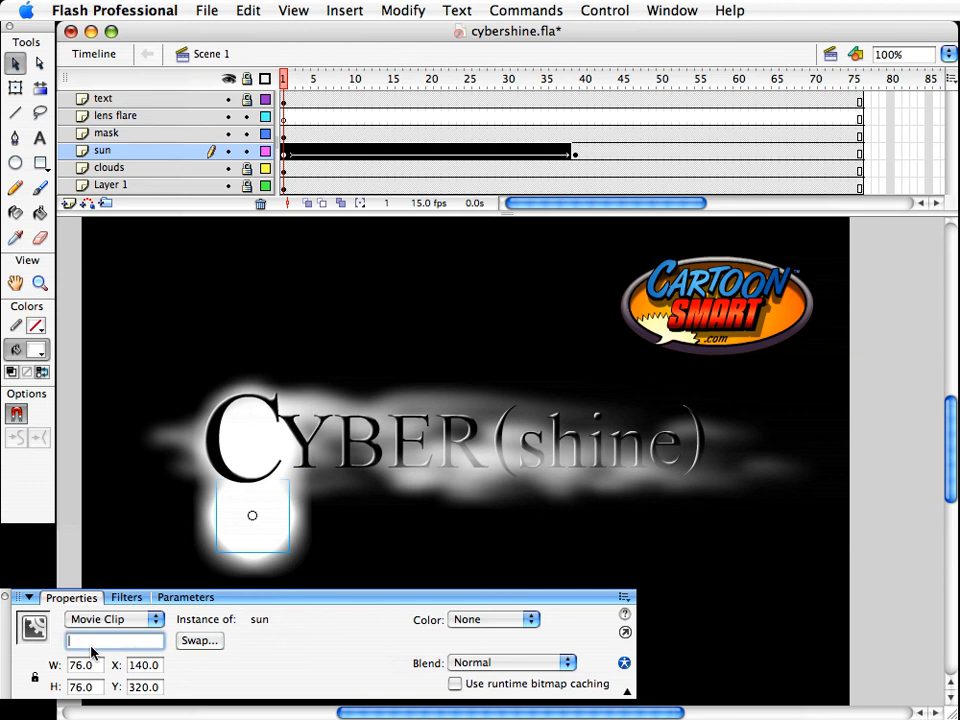
pyautogui.press('Tab')
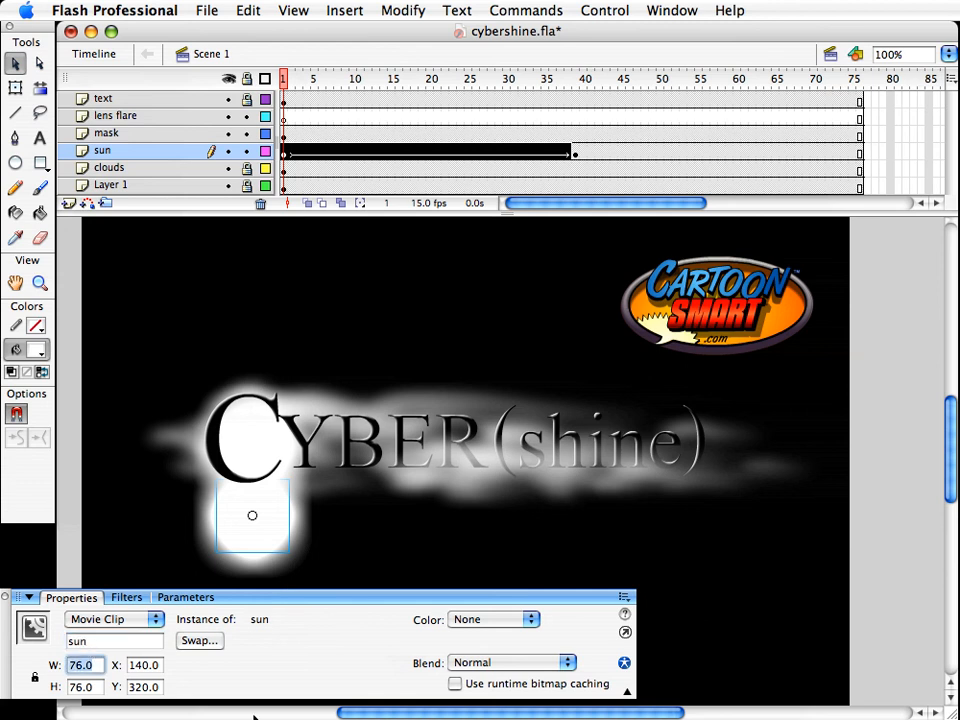
# Give the sun movie clip in frame 39 of the sun layer the instance name sun and save the file
pyautogui.click(575, 86)
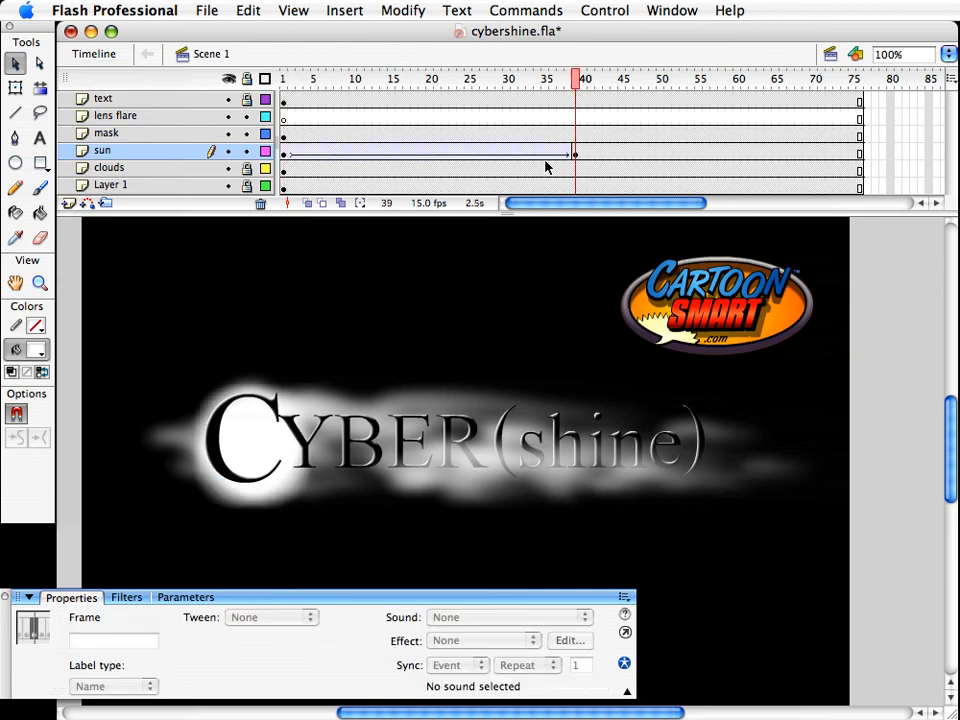
pyautogui.click(262, 393)
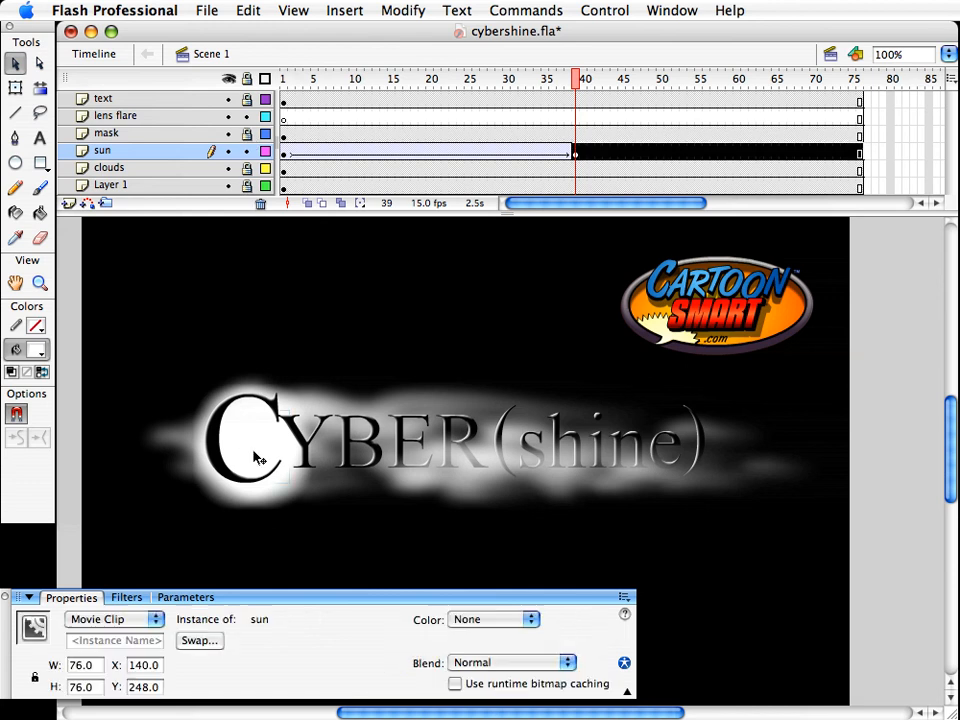
pyautogui.click(126, 640)
pyautogui.write('sun')
pyautogui.press('Tab')
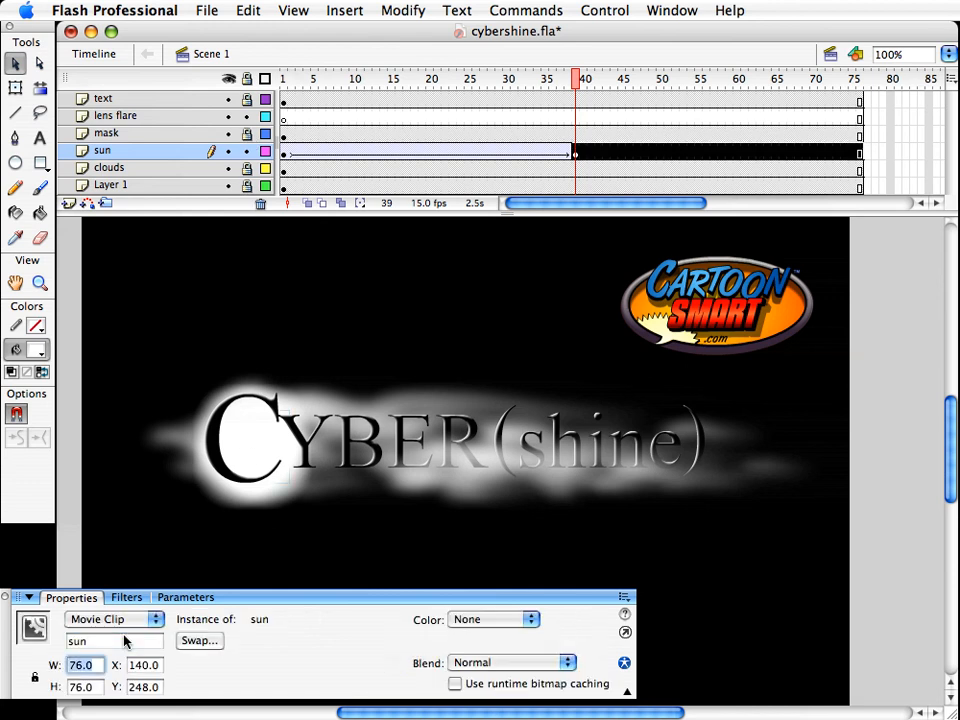
pyautogui.press('super+s')
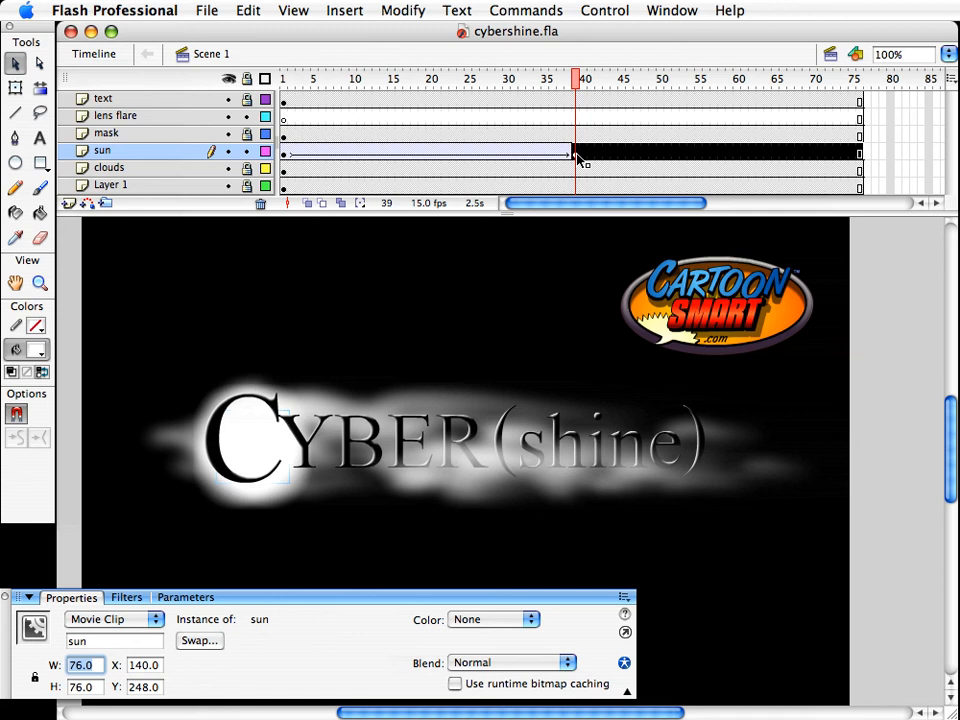
# Add a layer directly above the lens flare layer and name it ActionScript
pyautogui.click(120, 116)
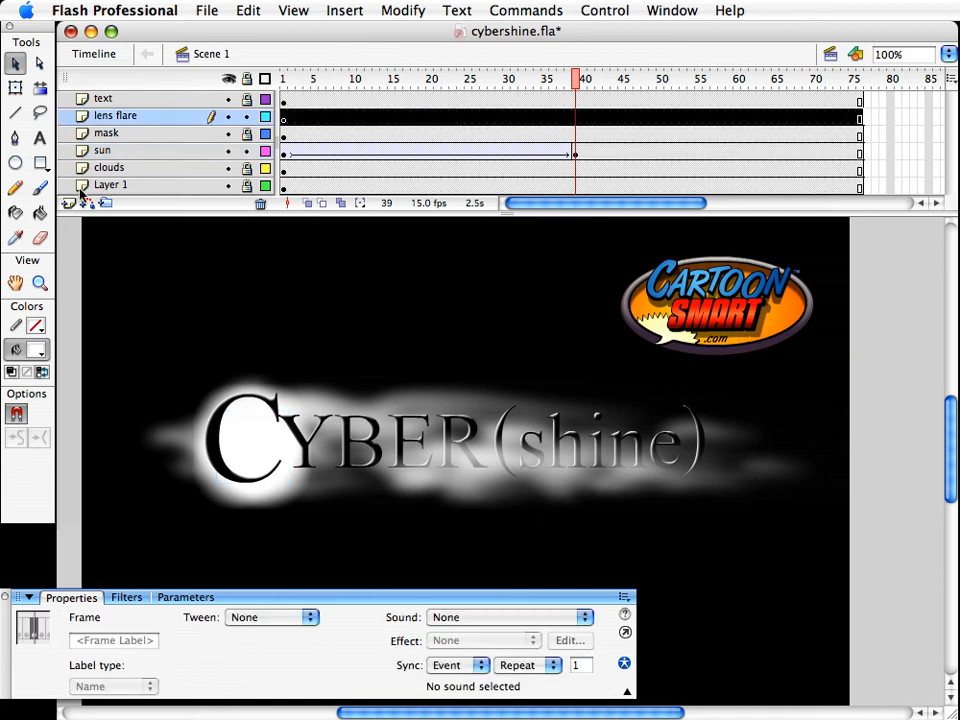
pyautogui.click(68, 203)
pyautogui.click(289, 120)
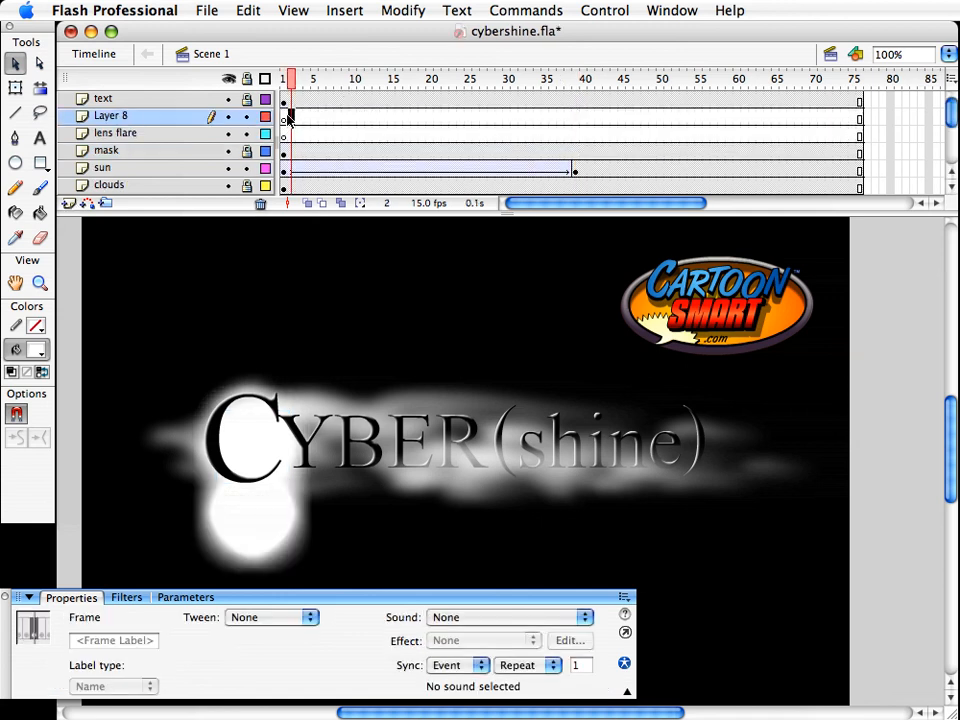
pyautogui.click(284, 117)
pyautogui.press('F9')
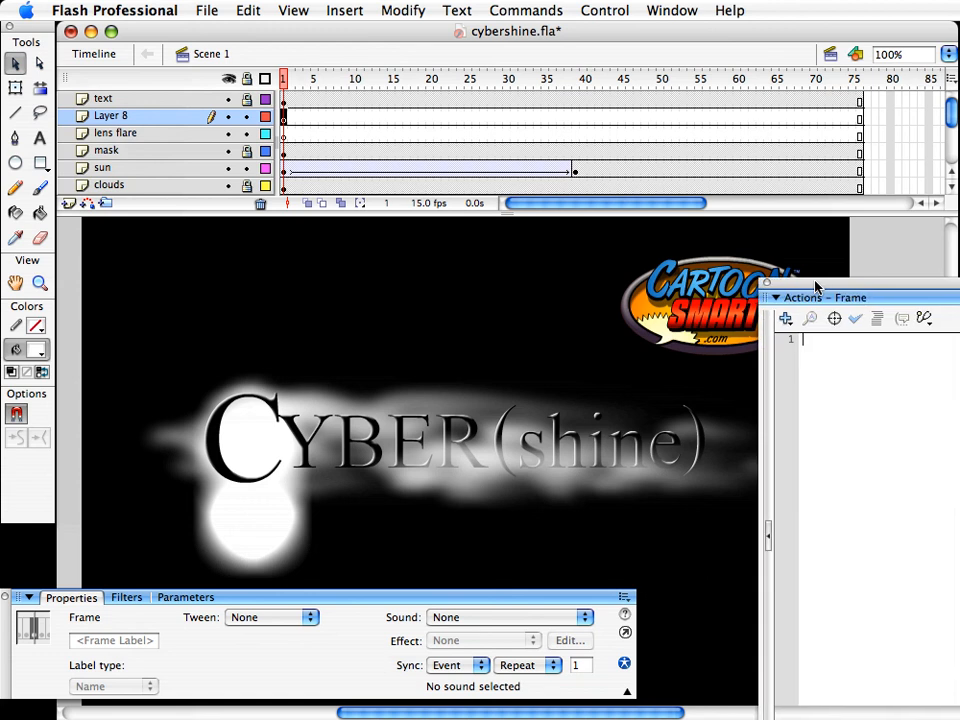
pyautogui.doubleClick(130, 118)
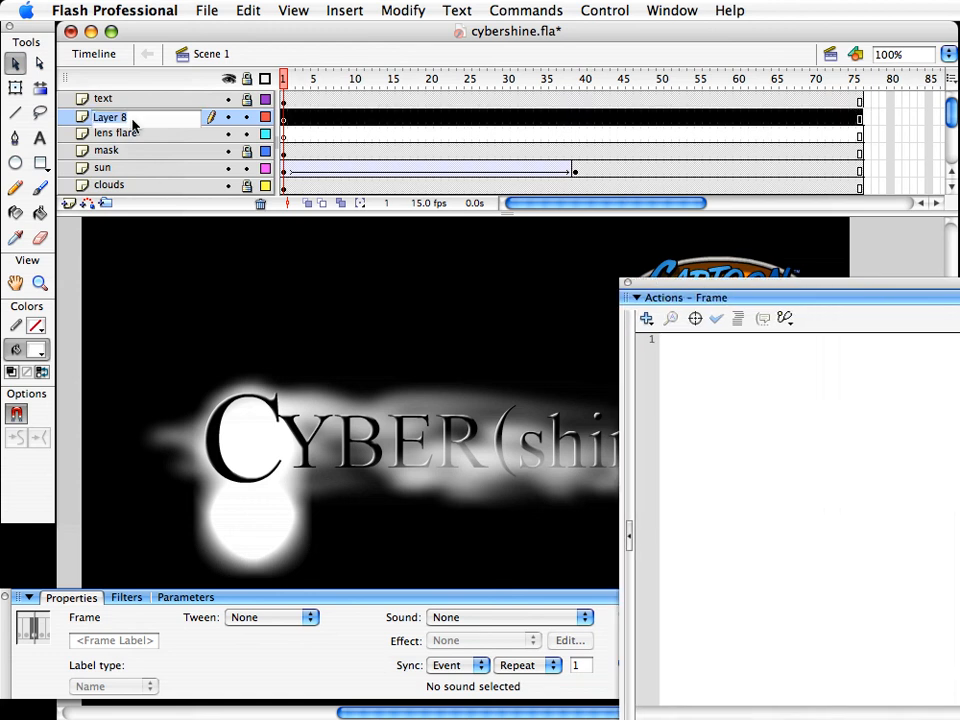
pyautogui.write('Ad')
pyautogui.press('Return')
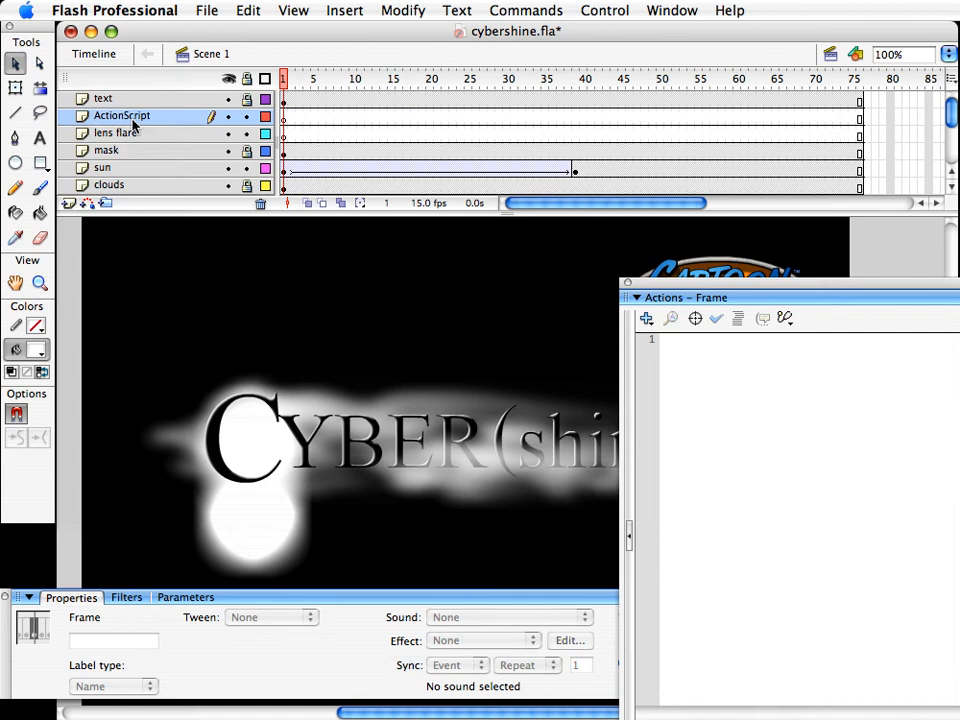
# Enter the script mask.setMask(sun); on frame 1 of the ActionScript layer and test the movie
pyautogui.click(285, 118)
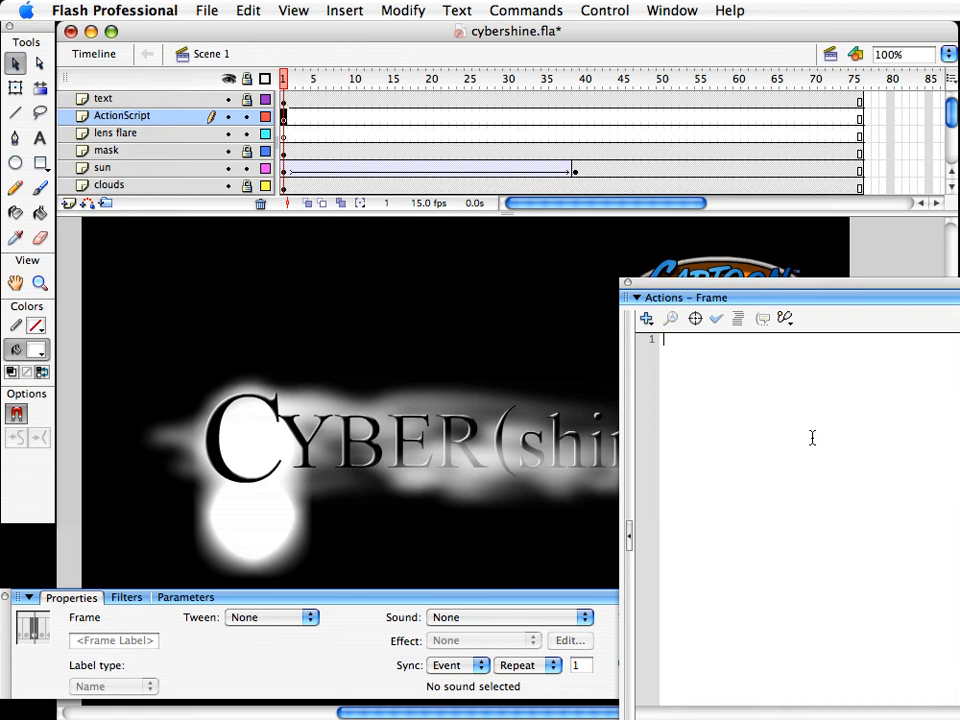
pyautogui.write('mask.')
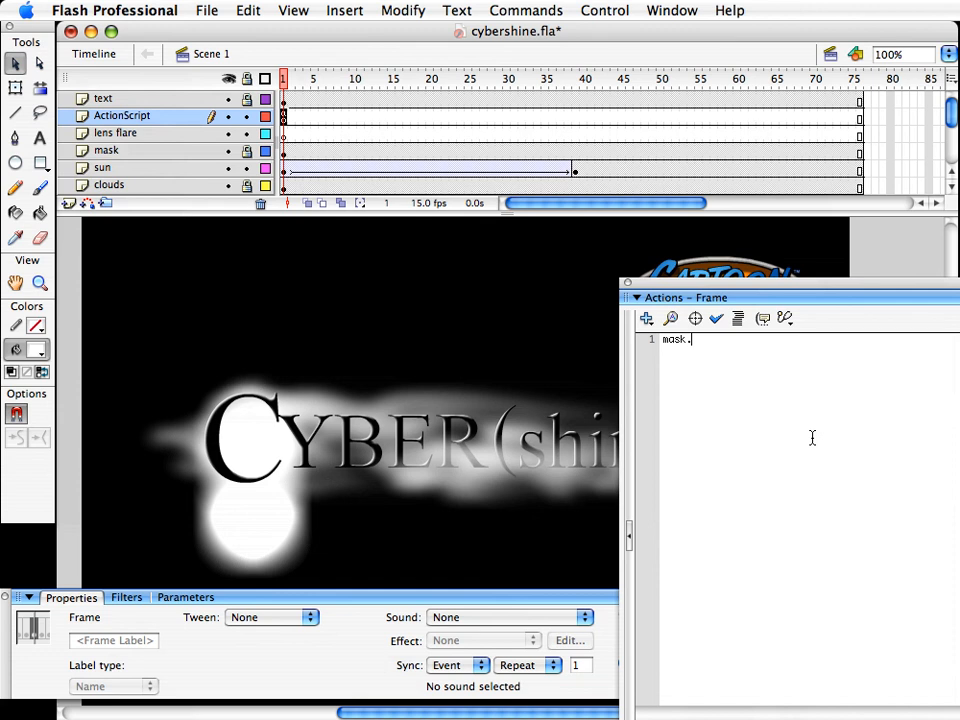
pyautogui.write('setMask(sun);')
pyautogui.press('super+Return')
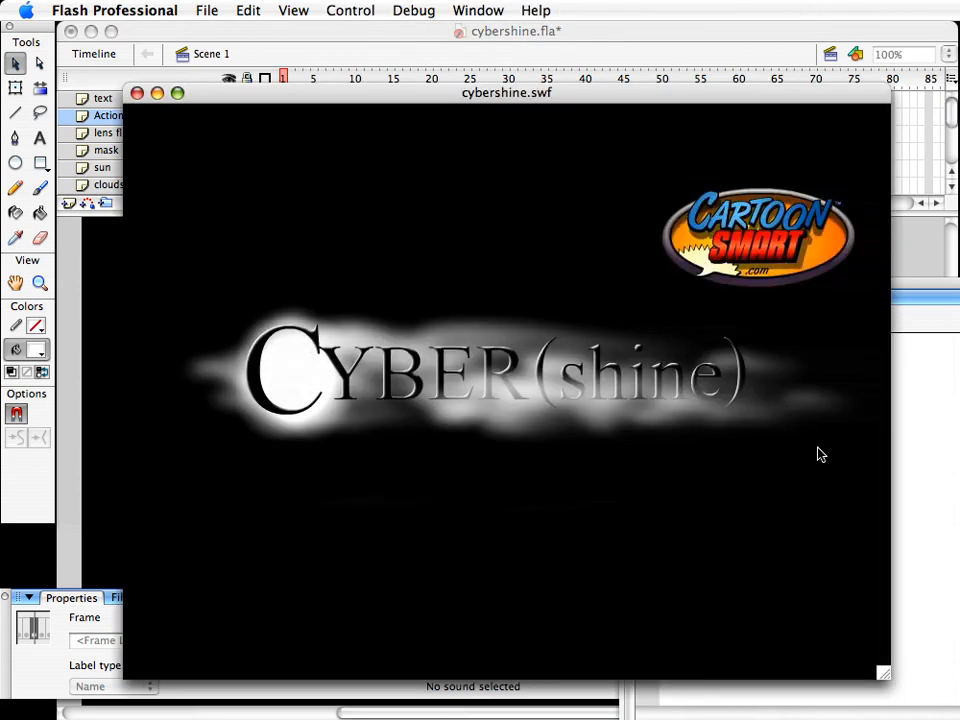
pyautogui.press('super+w')
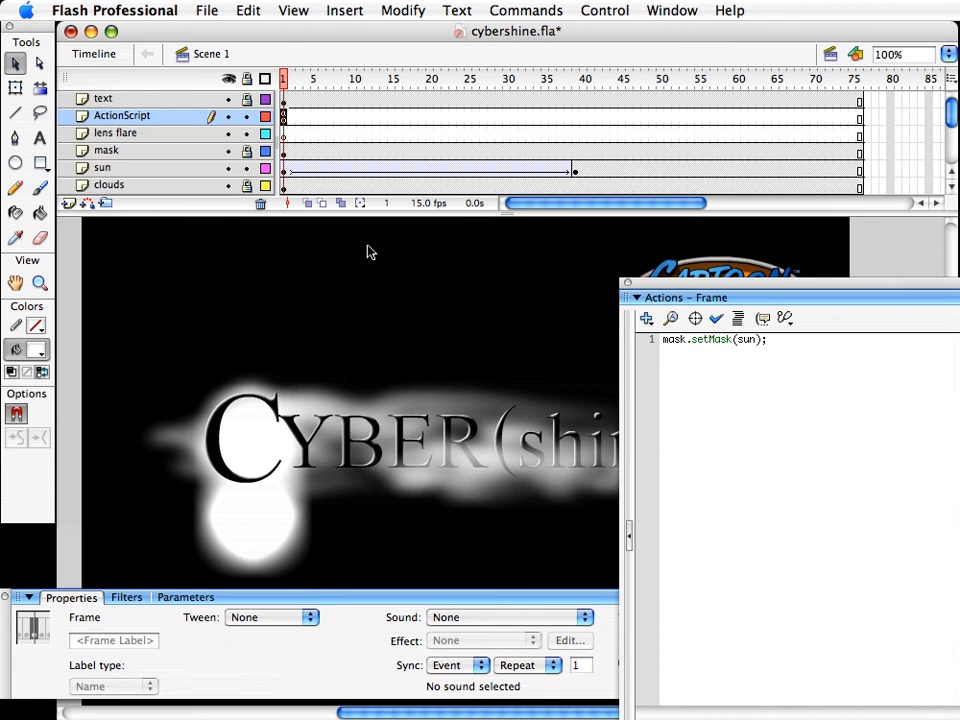
pyautogui.moveTo(658, 283); pyautogui.dragTo(959, 283)
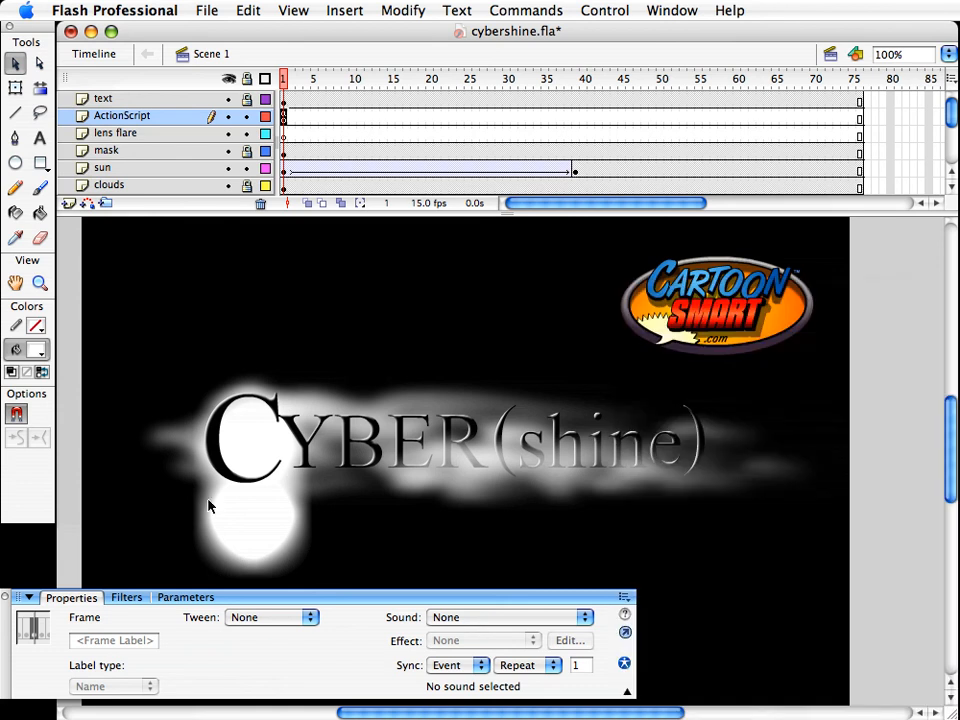
# Insert frames in all layers over the span from frame 4 to 29, pushing the sun's end keyframe to frame 65
pyautogui.moveTo(316, 215); pyautogui.dragTo(313, 269)
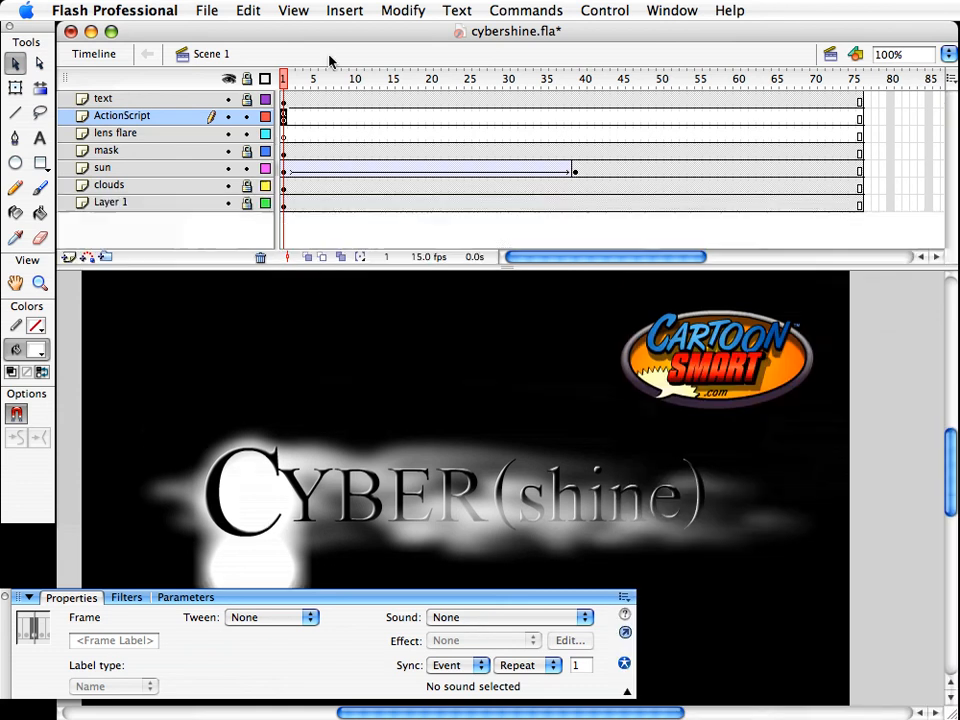
pyautogui.moveTo(303, 98); pyautogui.dragTo(497, 204)
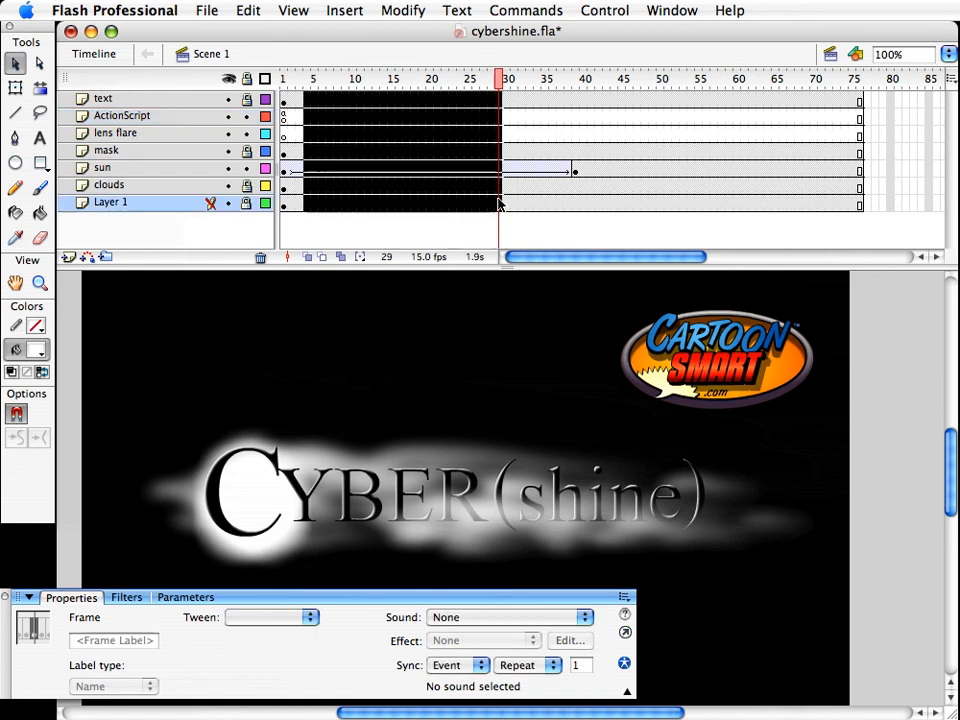
pyautogui.press('F5')
pyautogui.click(520, 233)
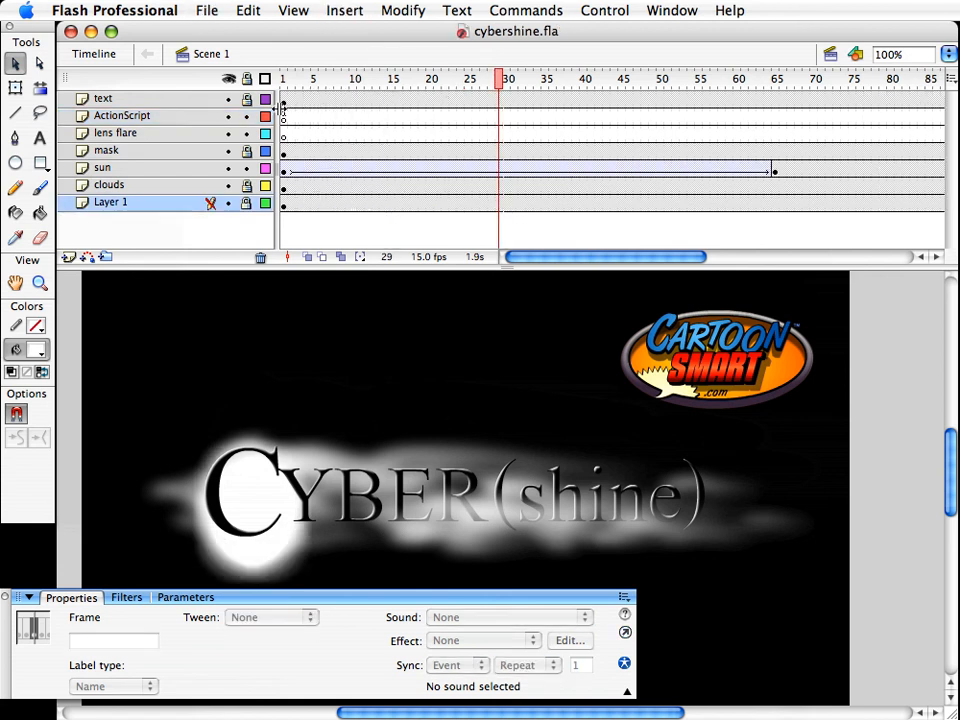
# Move the ActionScript layer above the text layer and save the file
pyautogui.click(139, 117)
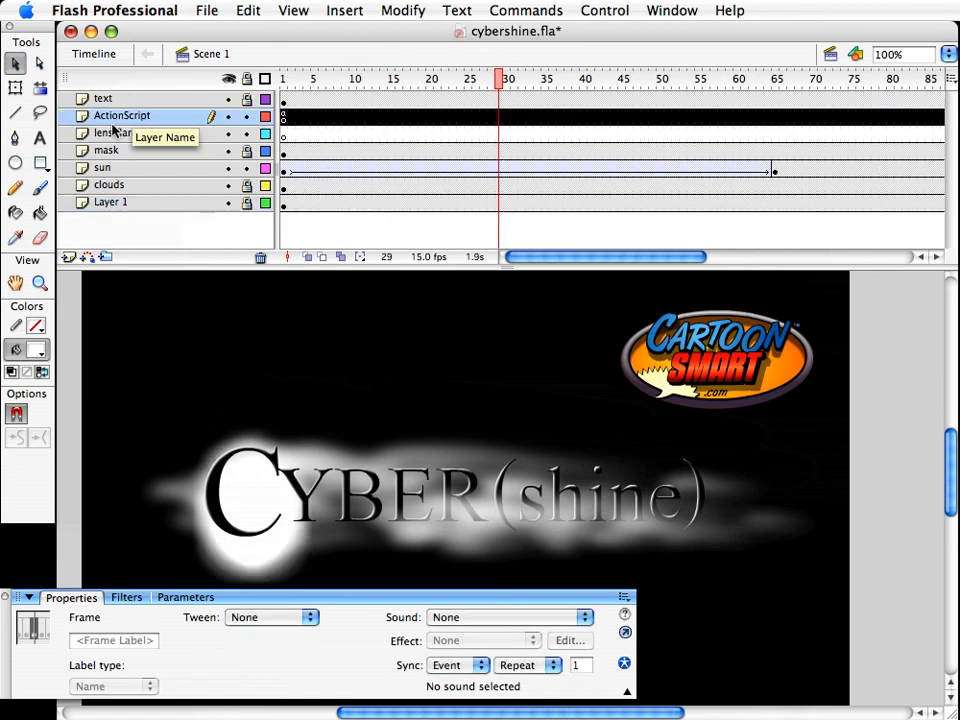
pyautogui.click(116, 62)
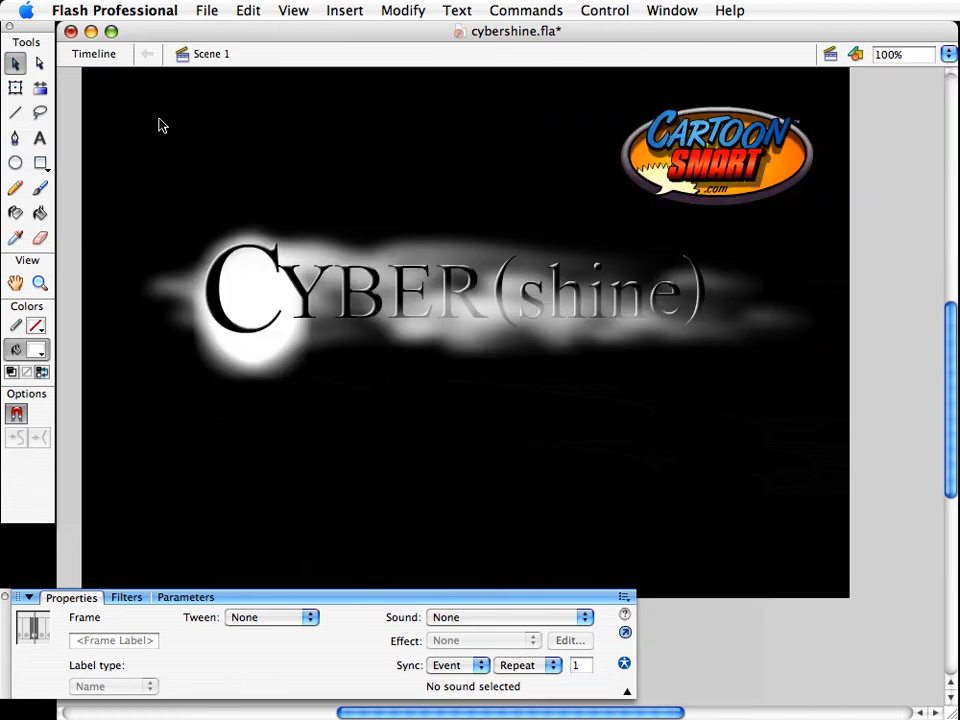
pyautogui.click(105, 55)
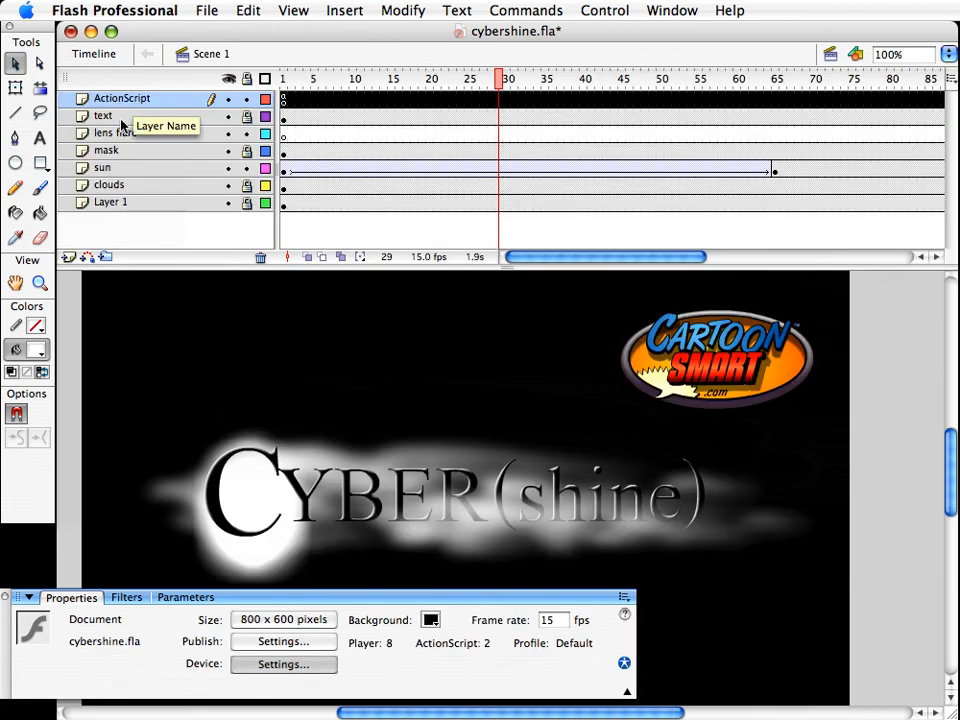
pyautogui.click(125, 116)
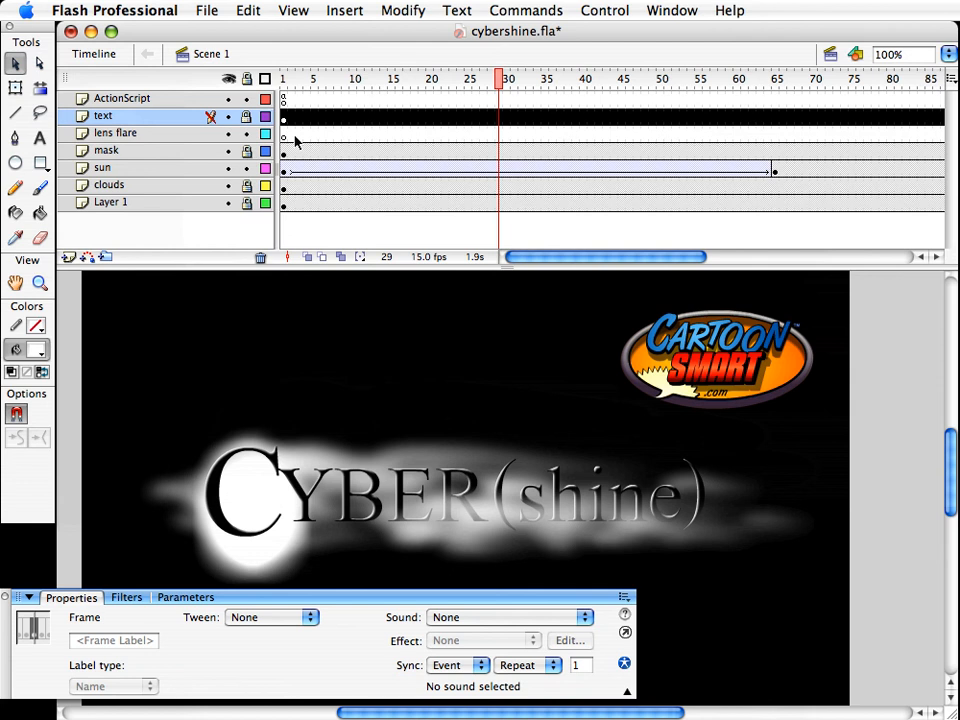
pyautogui.click(285, 134)
pyautogui.press('super+s')
# Lock the sun layer and draw a white circle about 203 px wide around the letter C on the lens flare layer
pyautogui.click(298, 370)
pyautogui.scroll(-2, 303, 380)
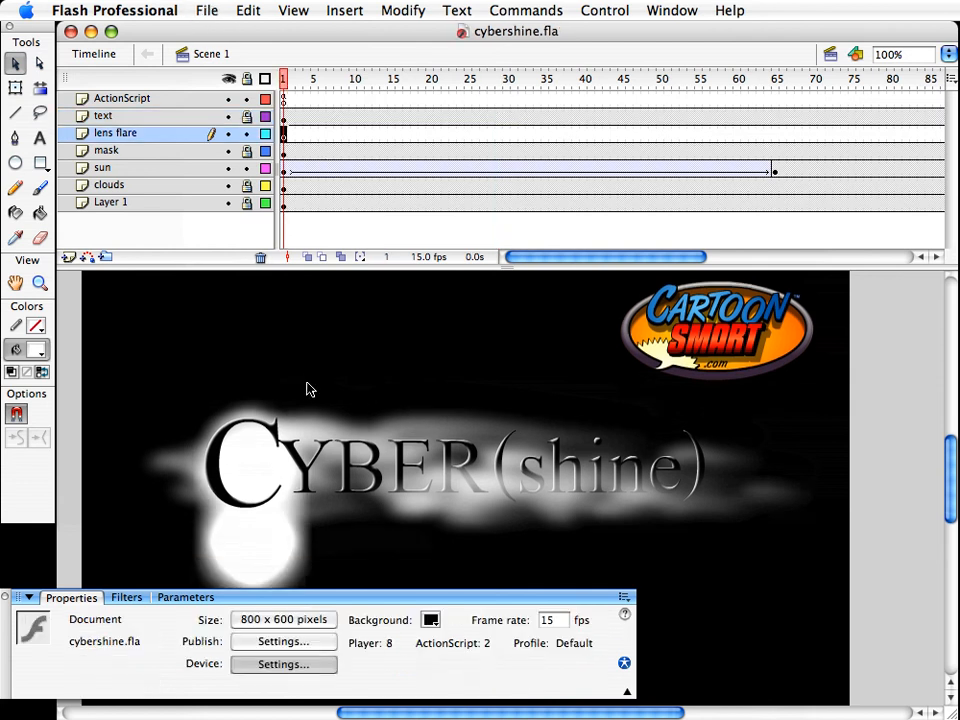
pyautogui.click(15, 163)
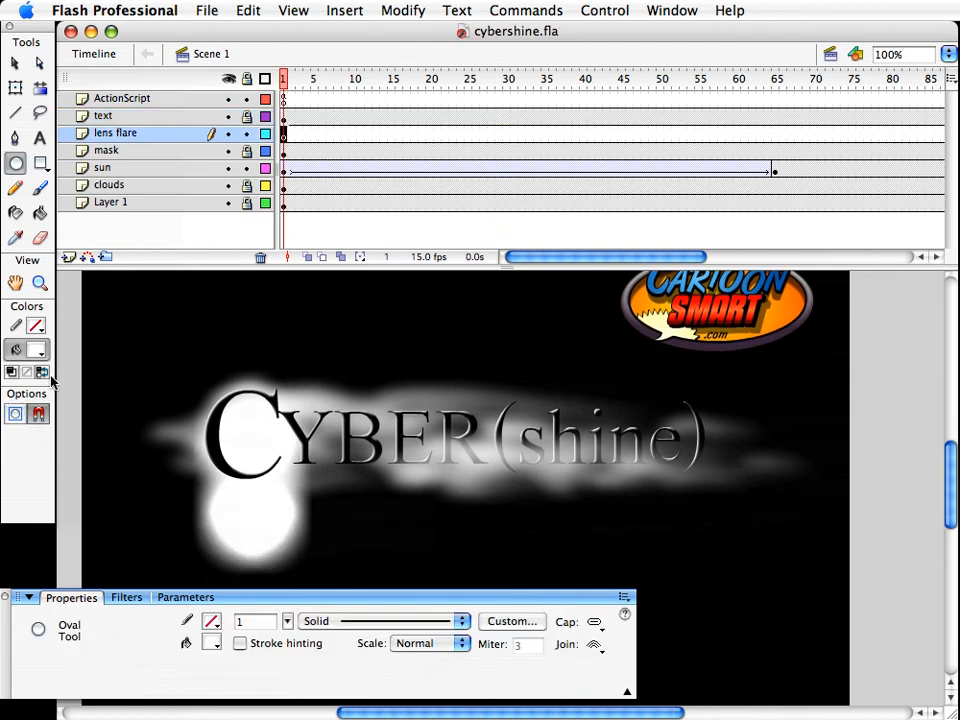
pyautogui.click(248, 134)
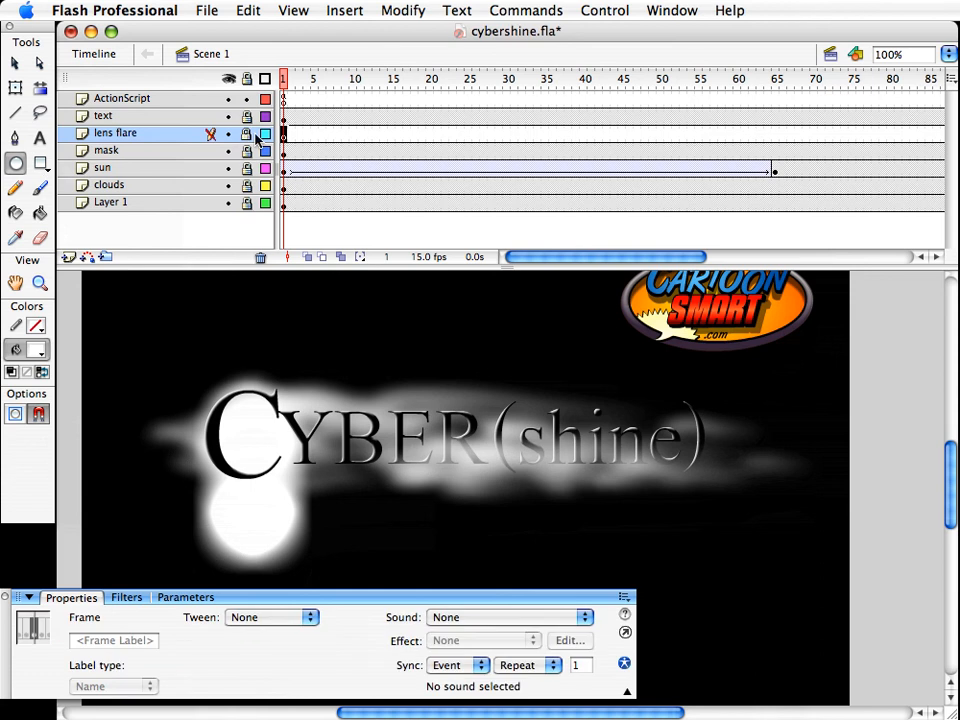
pyautogui.moveTo(315, 80); pyautogui.dragTo(776, 88)
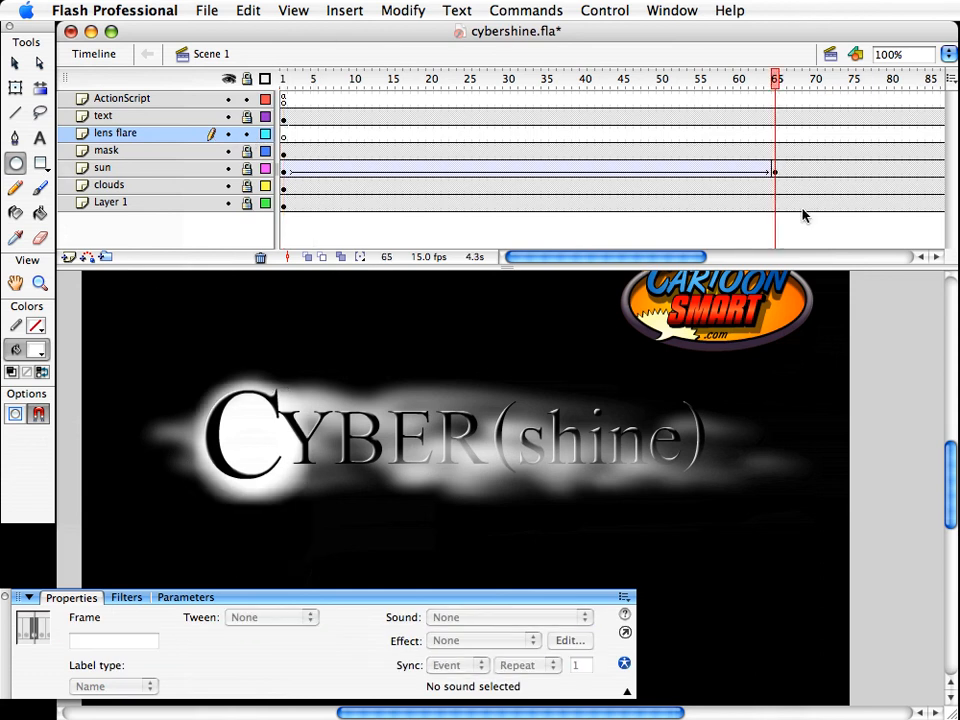
pyautogui.moveTo(172, 337)
pyautogui.mouseDown()
pyautogui.moveTo(347, 531)
pyautogui.moveTo(334, 521)
pyautogui.moveTo(372, 534)
pyautogui.mouseUp()
pyautogui.press('v')
# Nudge the white circle to X 85, Y 175 so it is centred around the sun behind the C
pyautogui.click(300, 349)
pyautogui.hotkey('shift', 'Left')
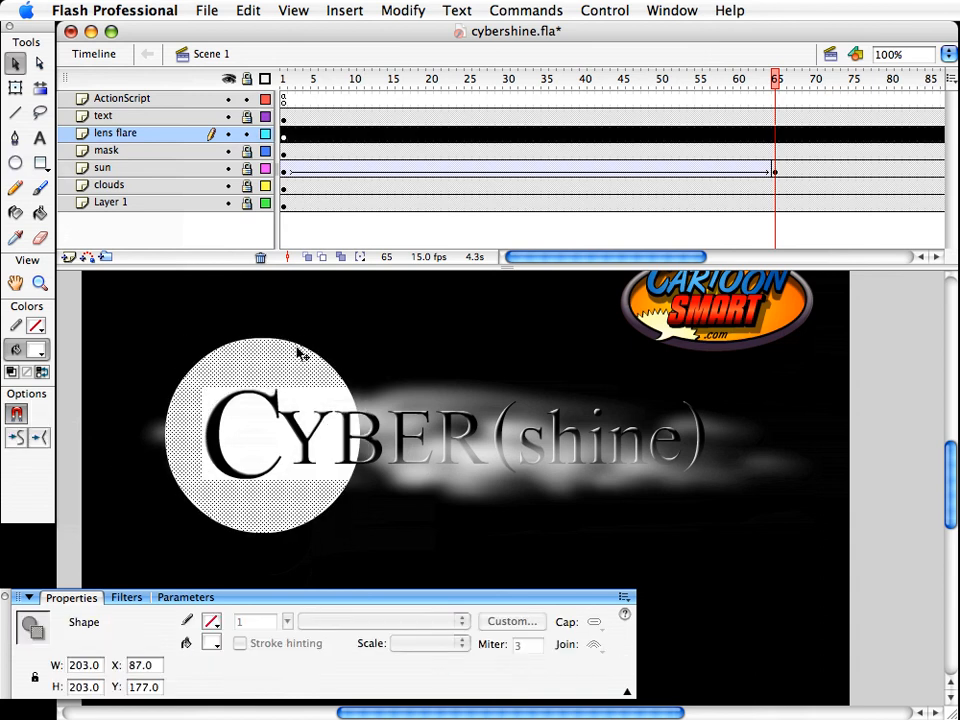
pyautogui.press('Up')
pyautogui.press('Up')
pyautogui.press('Left')
pyautogui.press('Left')
pyautogui.press('Left')
pyautogui.press('Right')
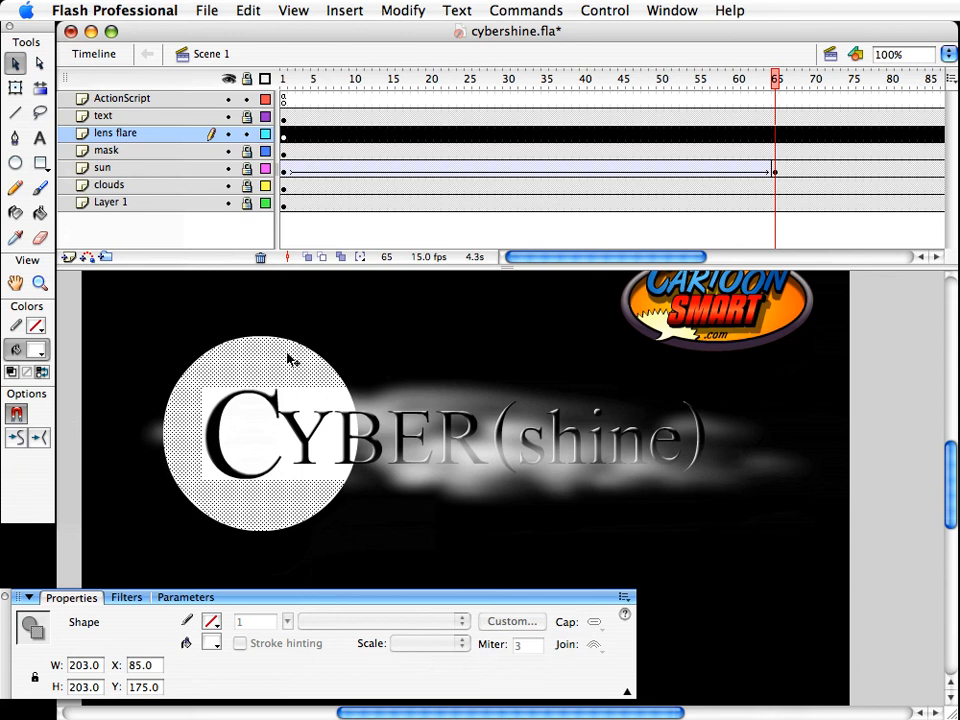
# Hide the text, mask, sun, clouds and Layer 1 layers and select the white circle
pyautogui.click(228, 118)
pyautogui.moveTo(228, 151); pyautogui.dragTo(227, 238)
pyautogui.click(274, 439)
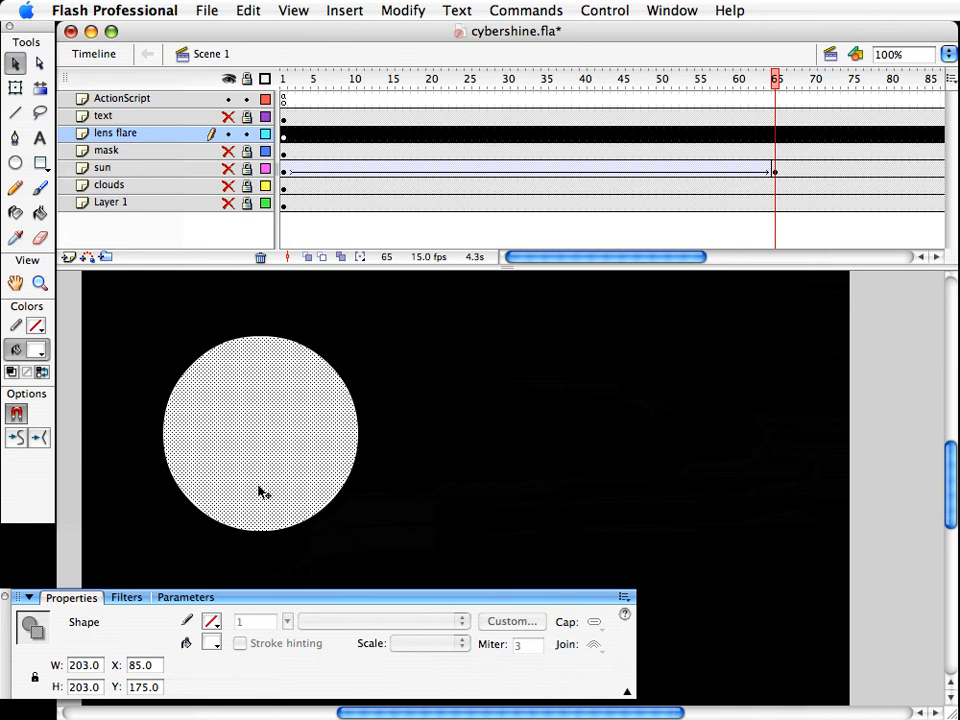
# Paste a copy of the white circle in place and scale the copy to 90%
pyautogui.click(250, 10)
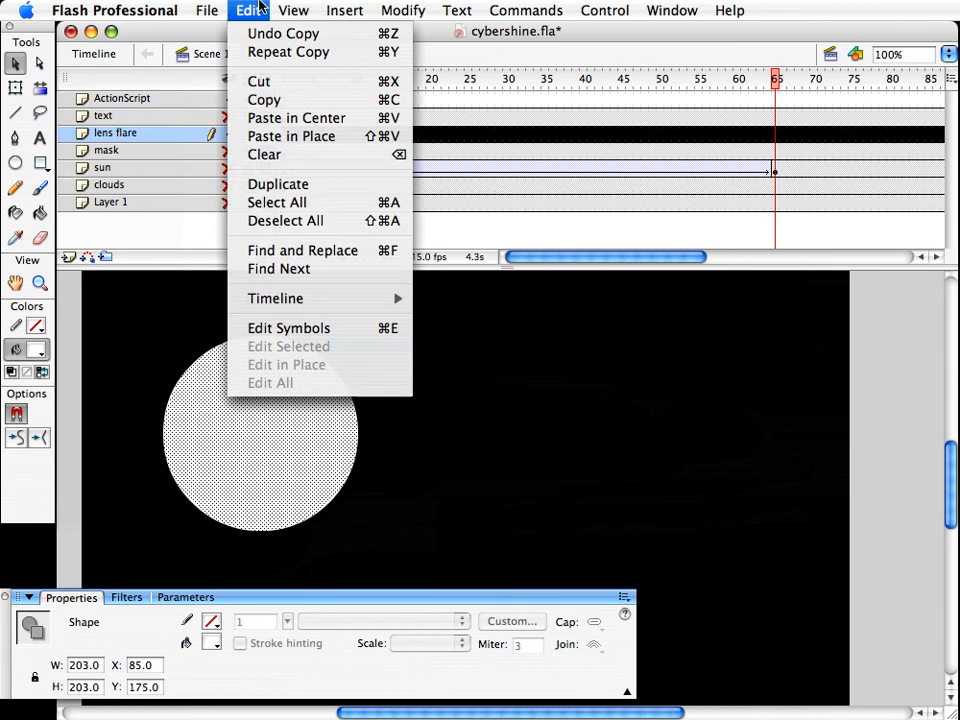
pyautogui.click(283, 140)
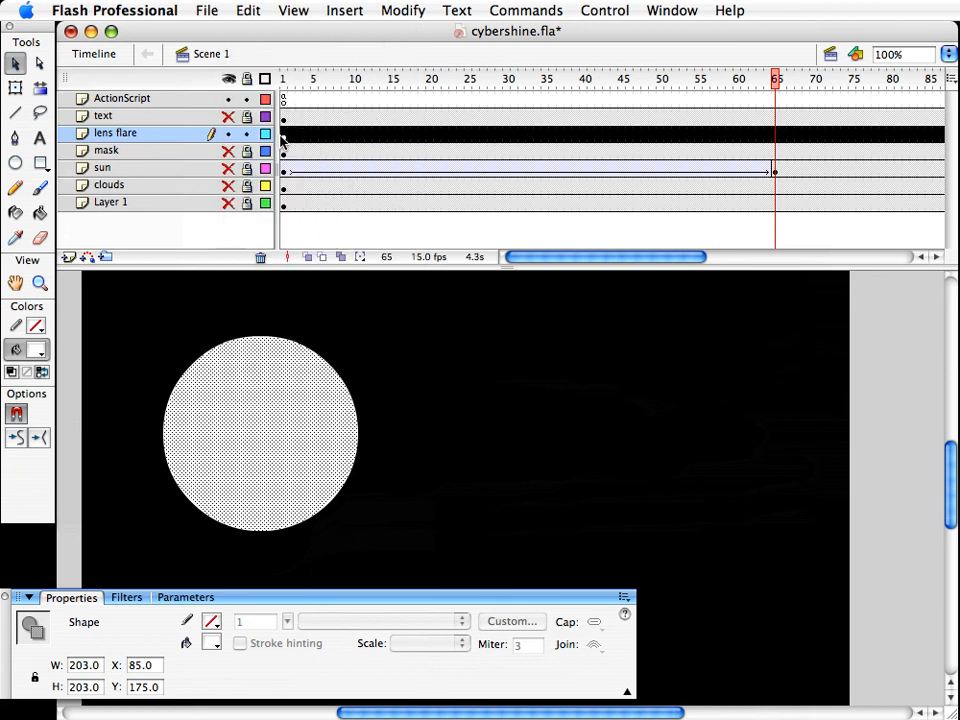
pyautogui.click(395, 11)
pyautogui.moveTo(444, 157)
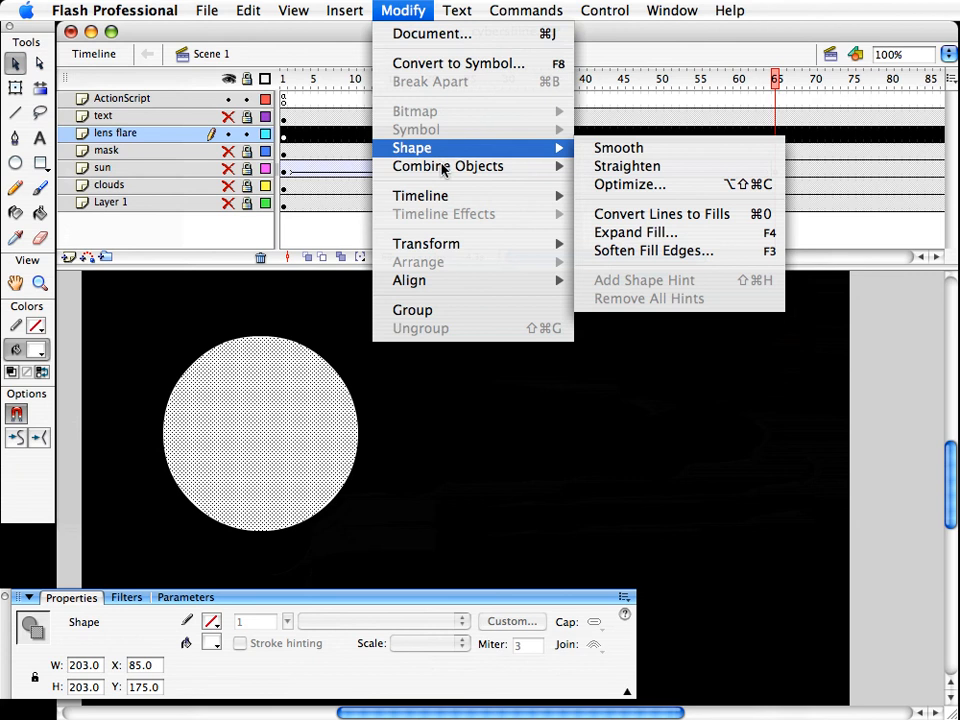
pyautogui.moveTo(439, 250)
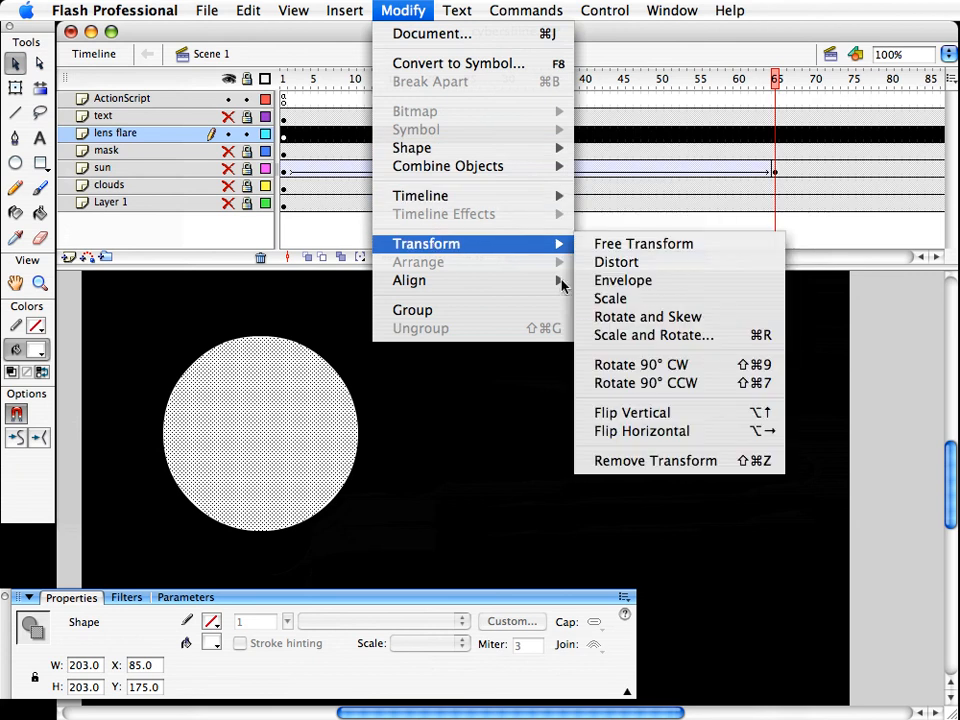
pyautogui.click(628, 335)
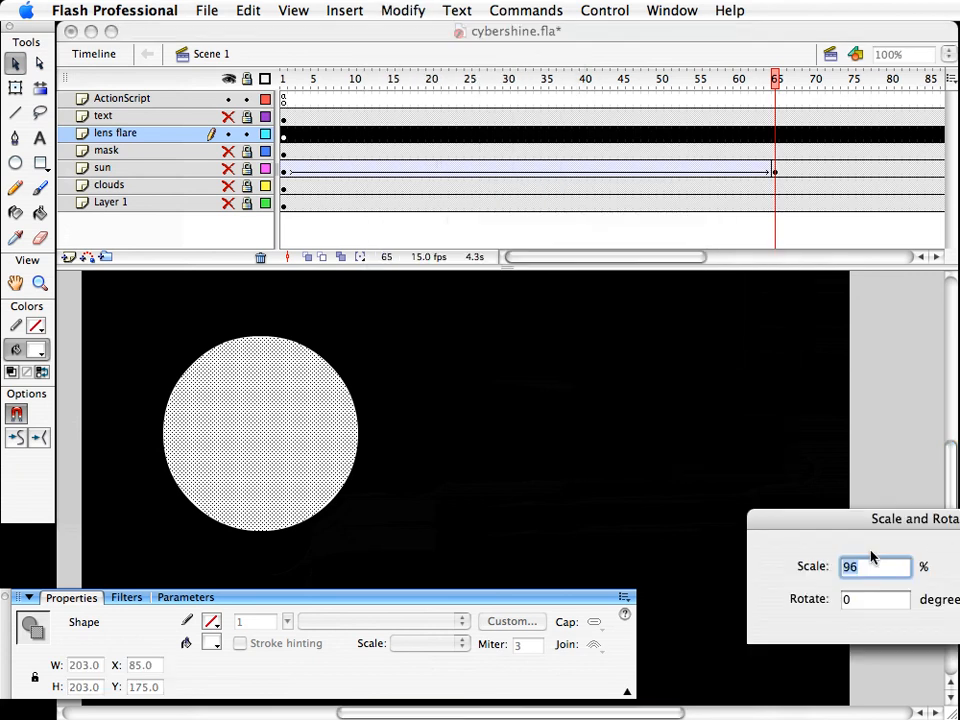
pyautogui.write('90')
pyautogui.press('Return')
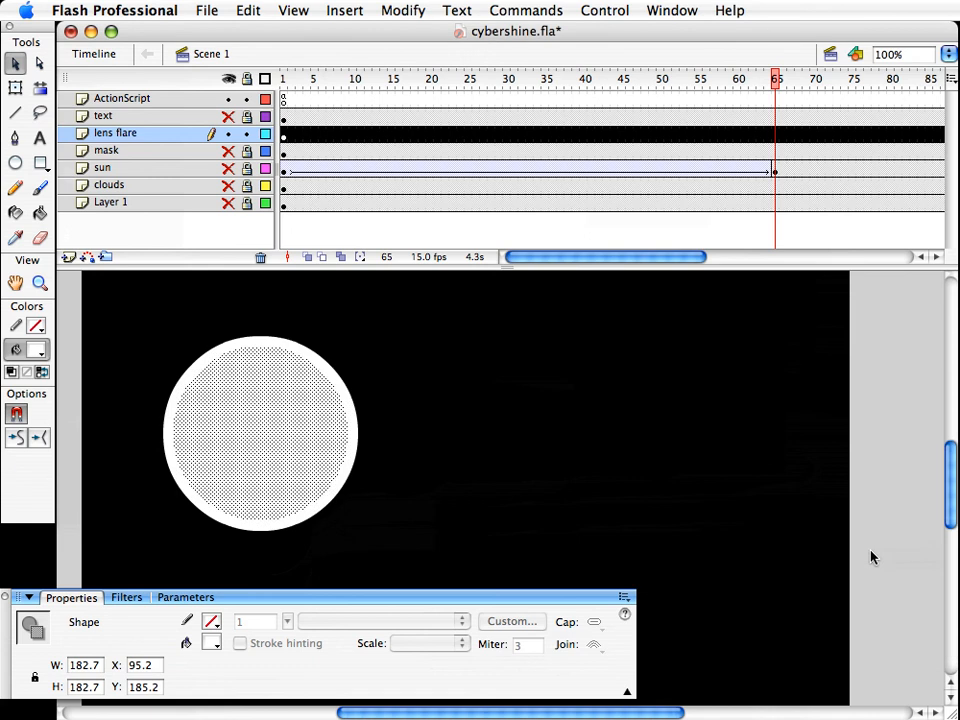
# Fill the smaller circle with #006666 and delete it to cut the white circle into a ring
pyautogui.click(36, 349)
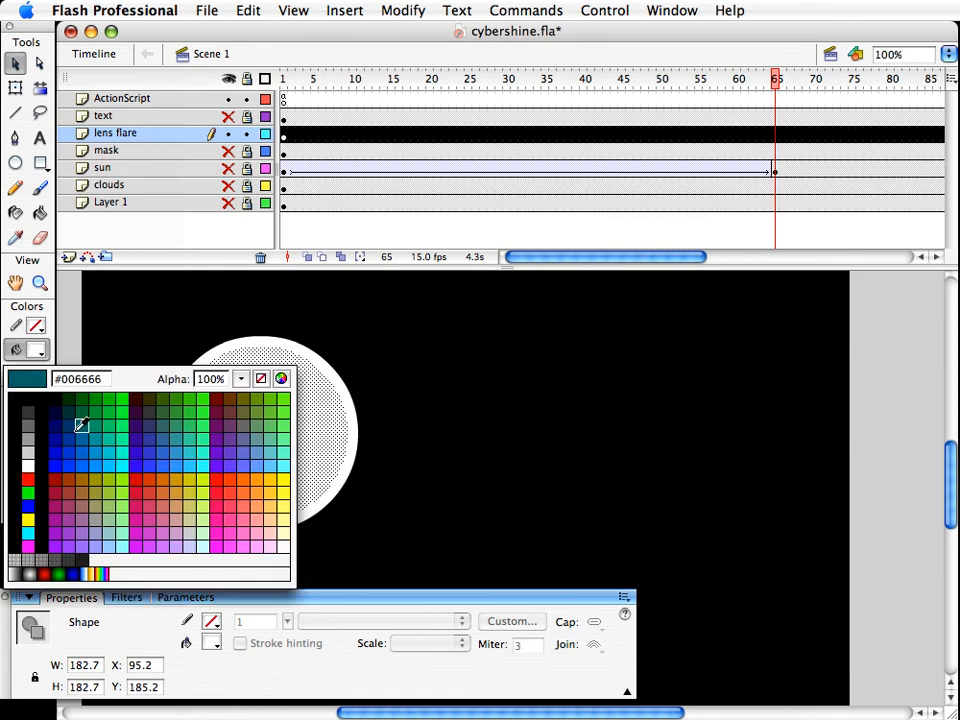
pyautogui.click(81, 422)
pyautogui.click(150, 402)
pyautogui.click(204, 415)
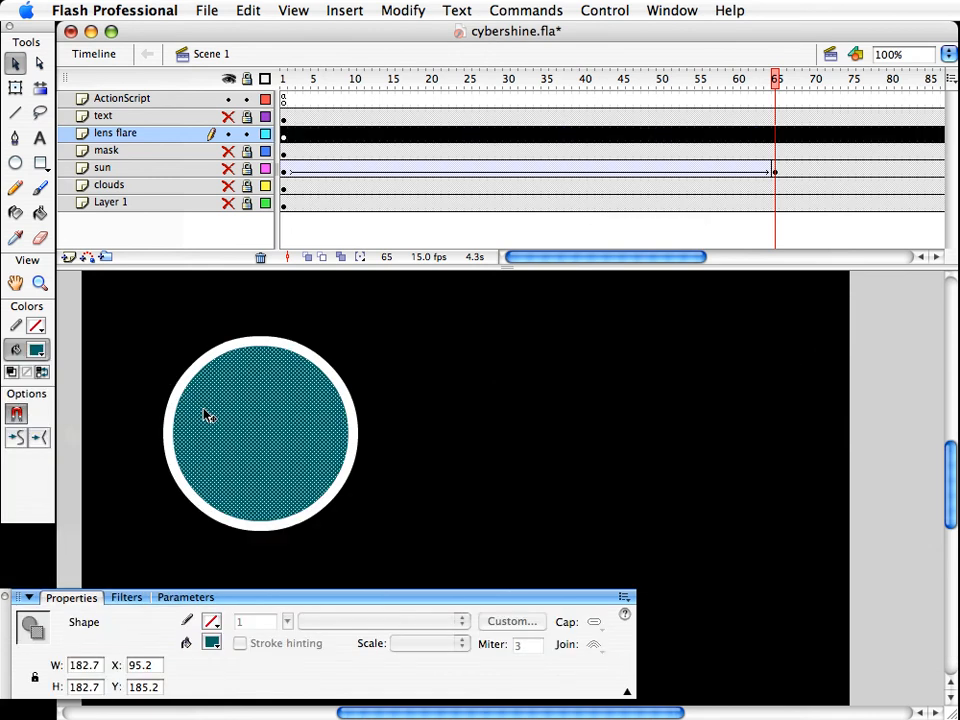
pyautogui.press('Delete')
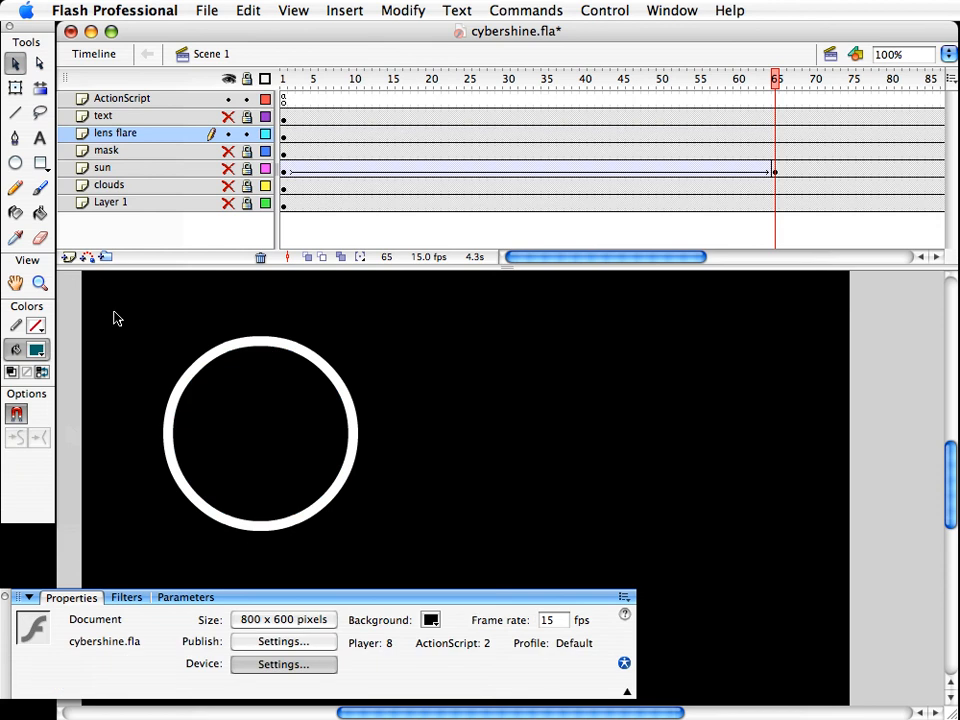
# Convert the white ring on the lens flare layer into a movie clip symbol named flare
pyautogui.moveTo(114, 316); pyautogui.dragTo(491, 648)
pyautogui.press('F8')
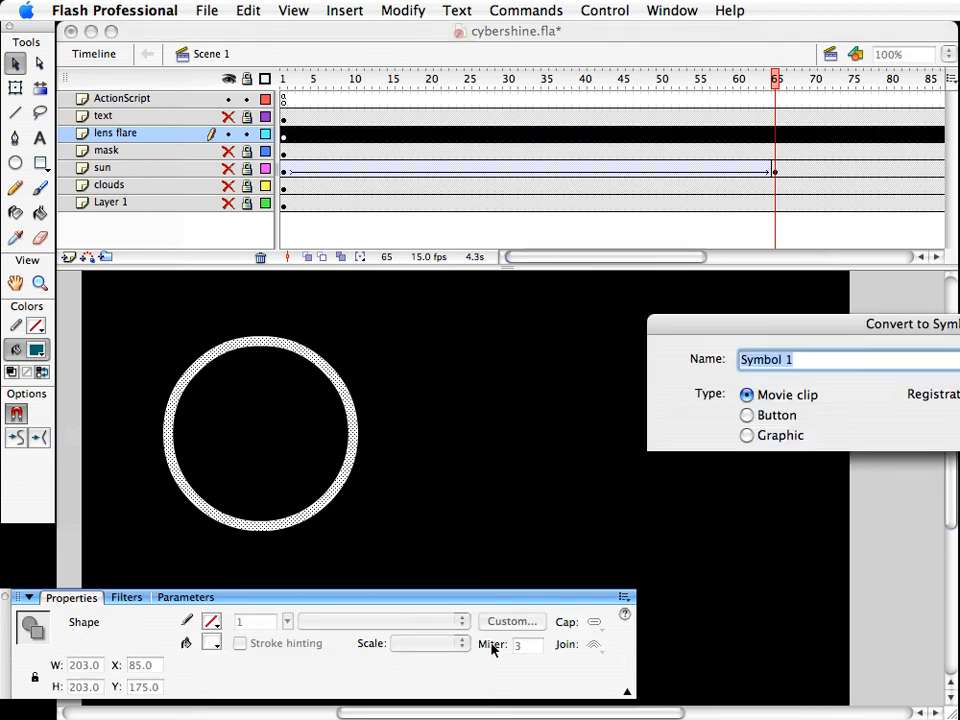
pyautogui.write('flare')
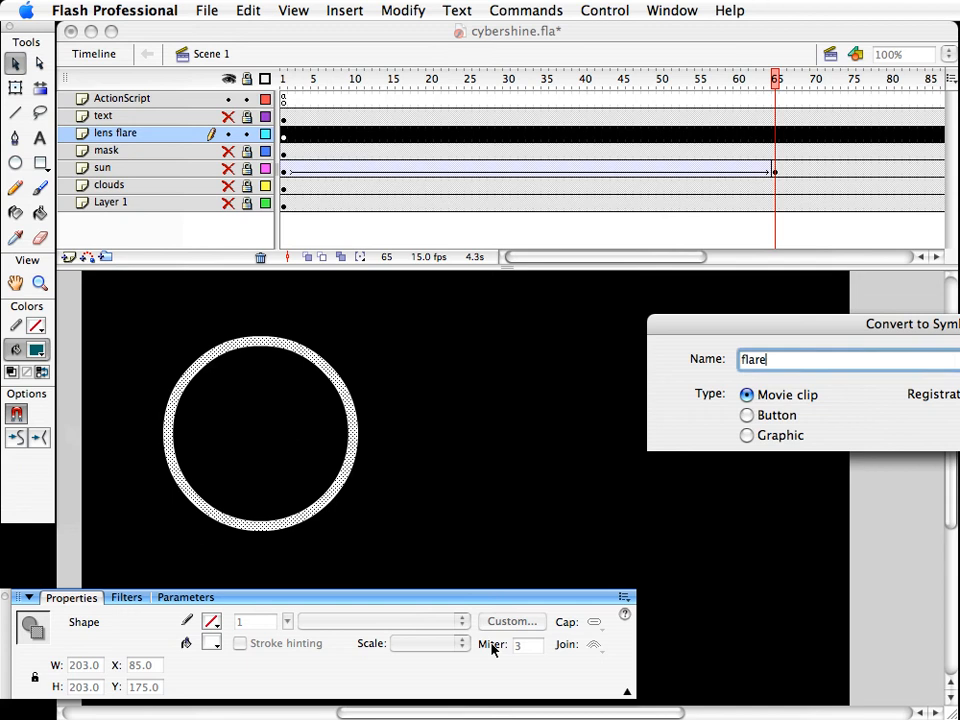
pyautogui.press('Return')
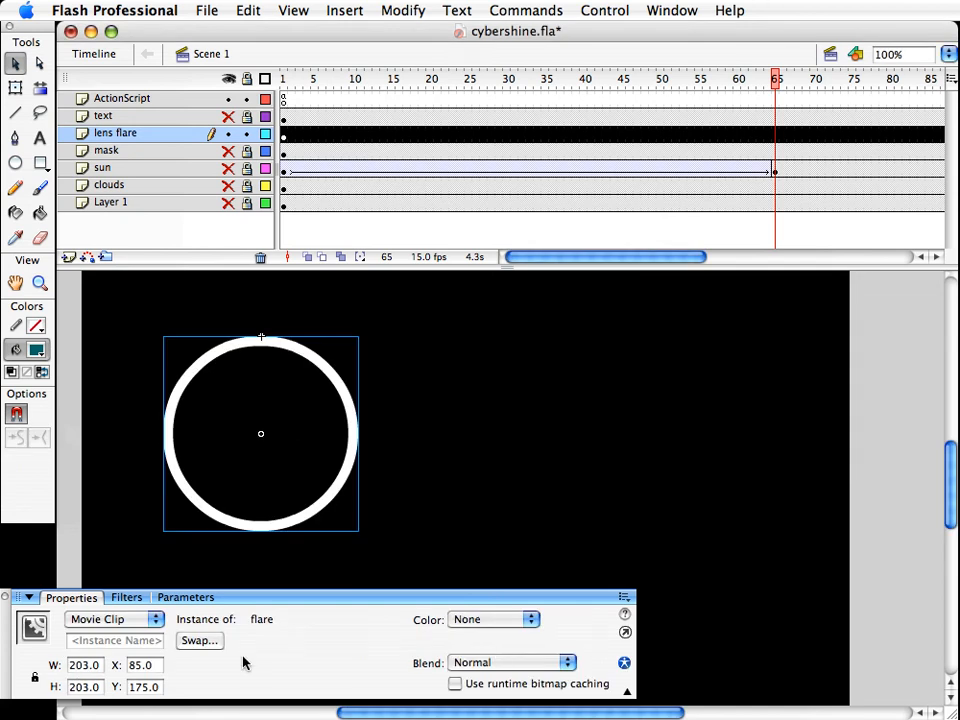
# Add a Blur filter to the flare ring with Blur X 28 and Blur Y 30
pyautogui.click(133, 597)
pyautogui.click(27, 616)
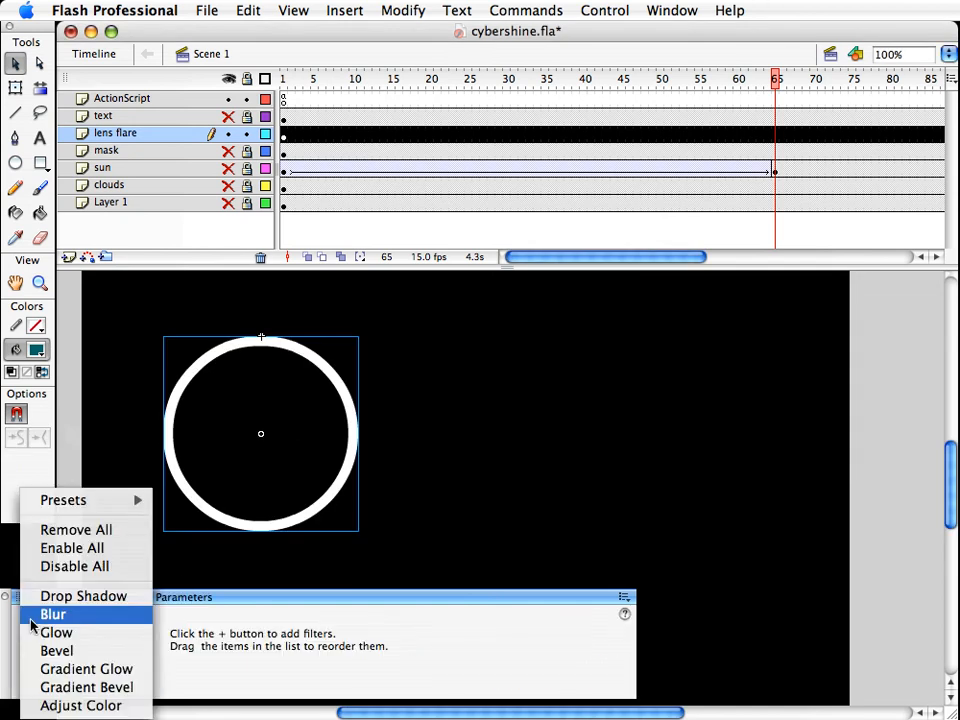
pyautogui.click(40, 615)
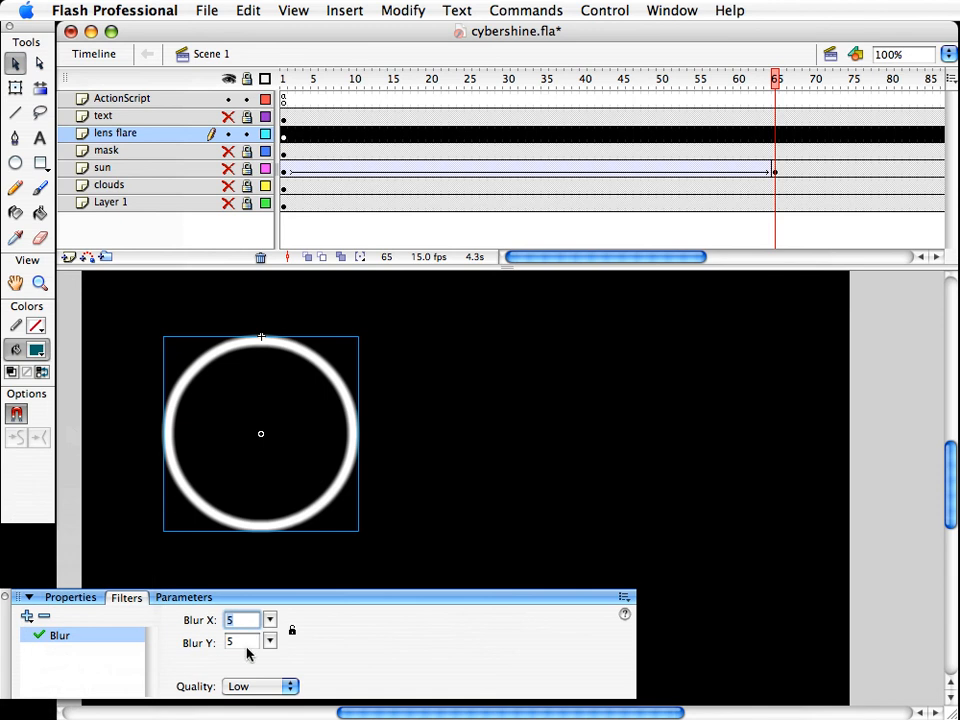
pyautogui.moveTo(268, 621)
pyautogui.mouseDown()
pyautogui.moveTo(266, 597)
pyautogui.moveTo(272, 613)
pyautogui.mouseUp()
pyautogui.click(281, 534)
pyautogui.click(240, 528)
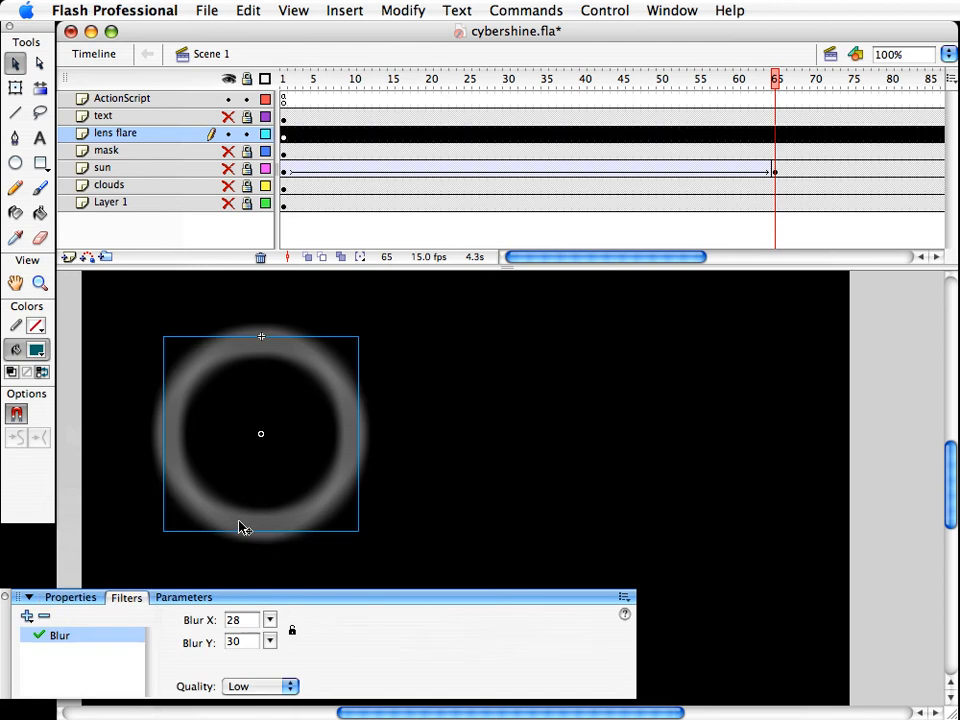
# Apply an Alpha colour effect of 26% to the flare ring
pyautogui.click(63, 601)
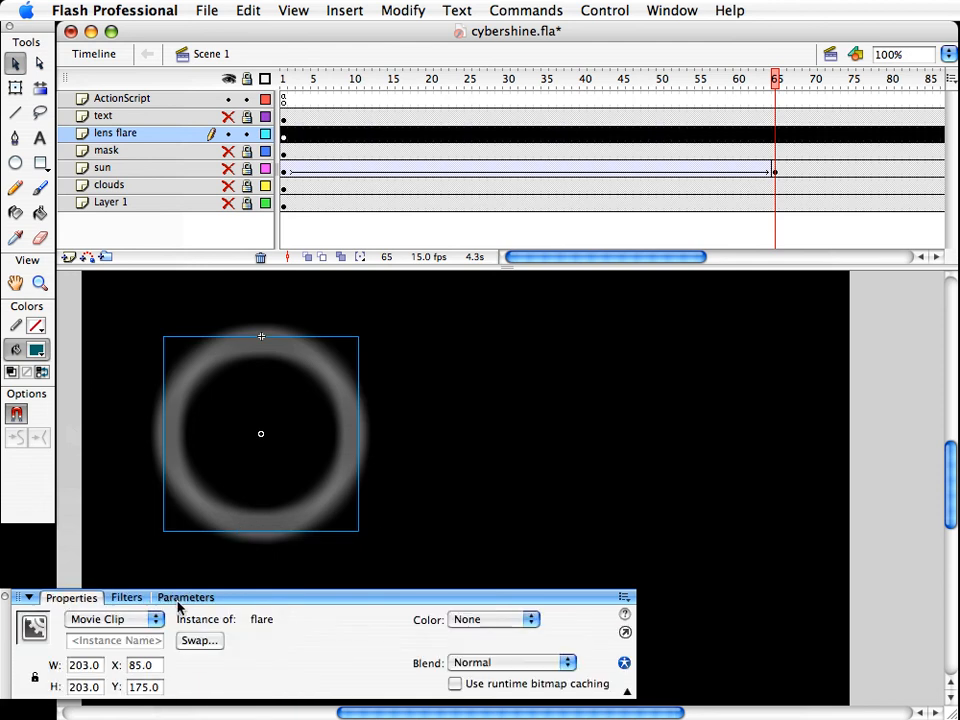
pyautogui.click(470, 622)
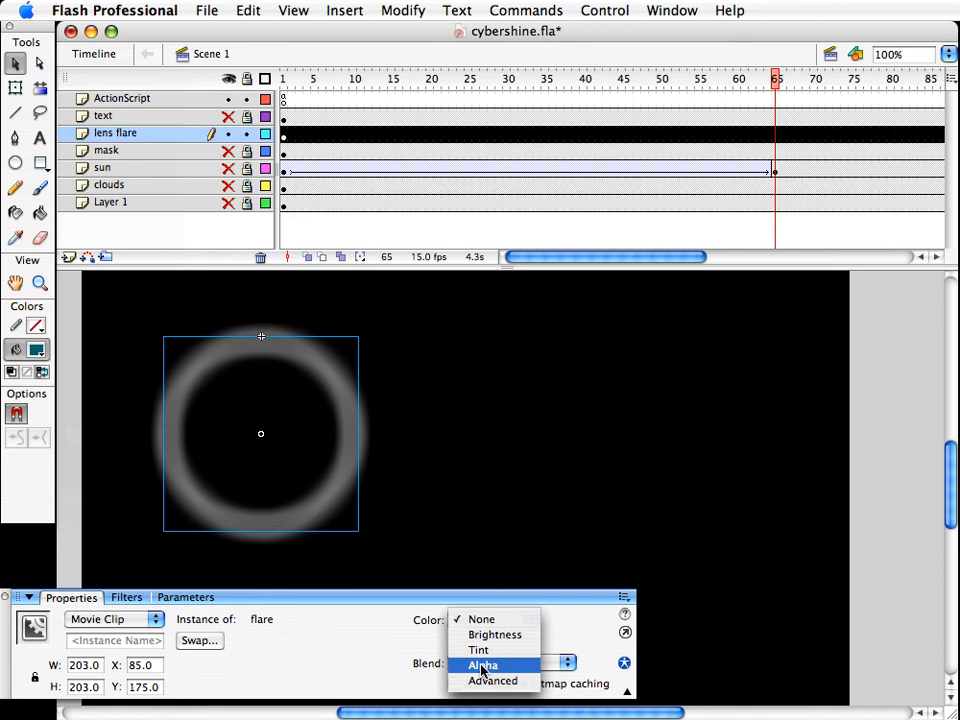
pyautogui.click(481, 664)
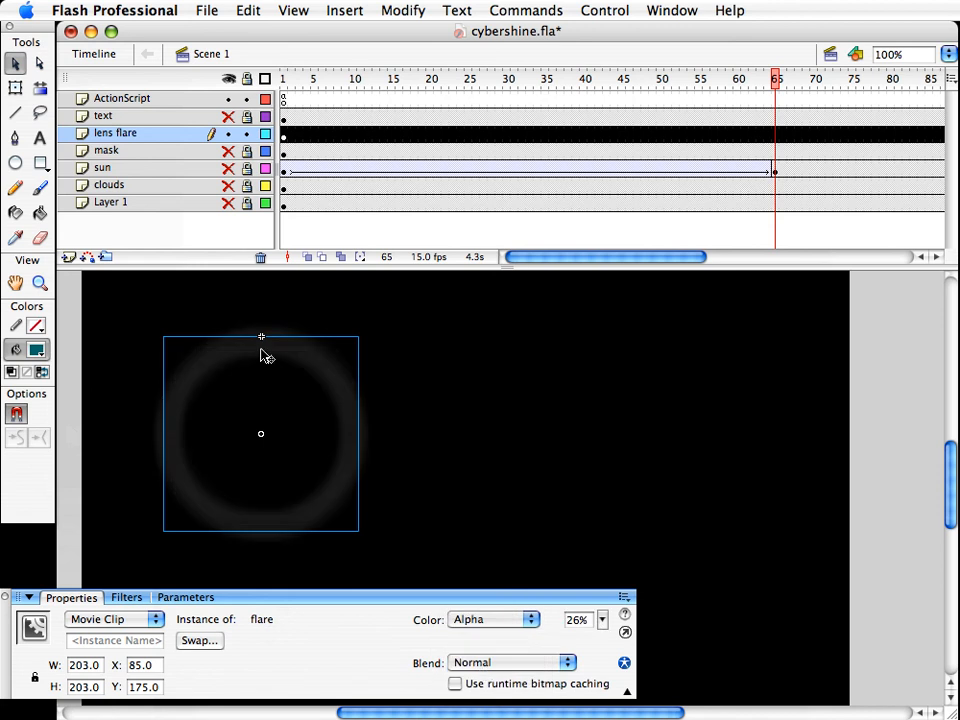
pyautogui.click(454, 467)
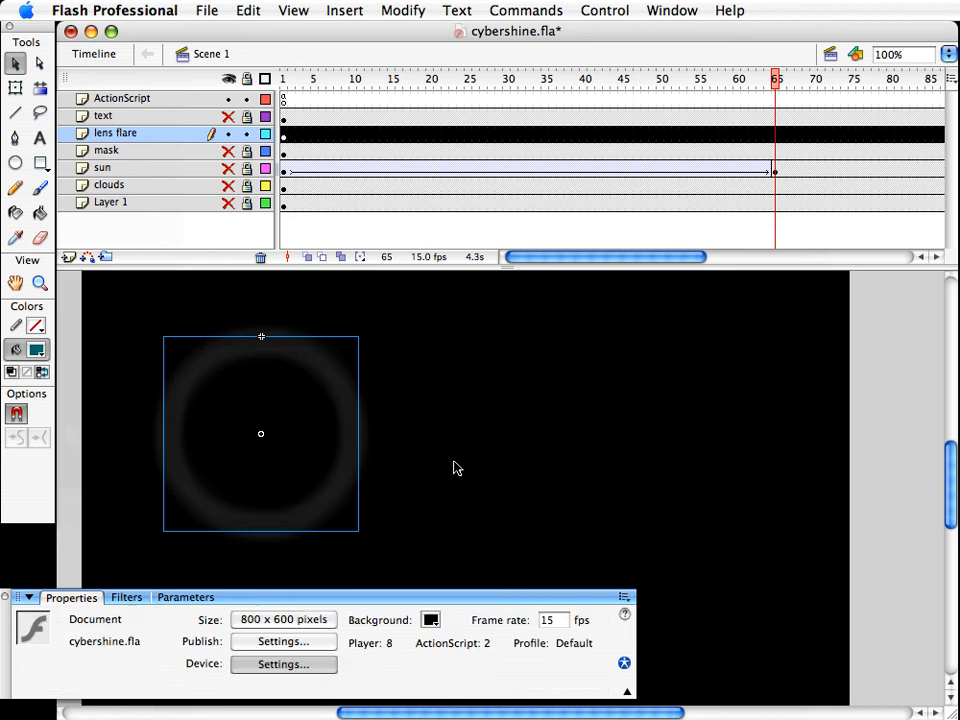
pyautogui.click(283, 530)
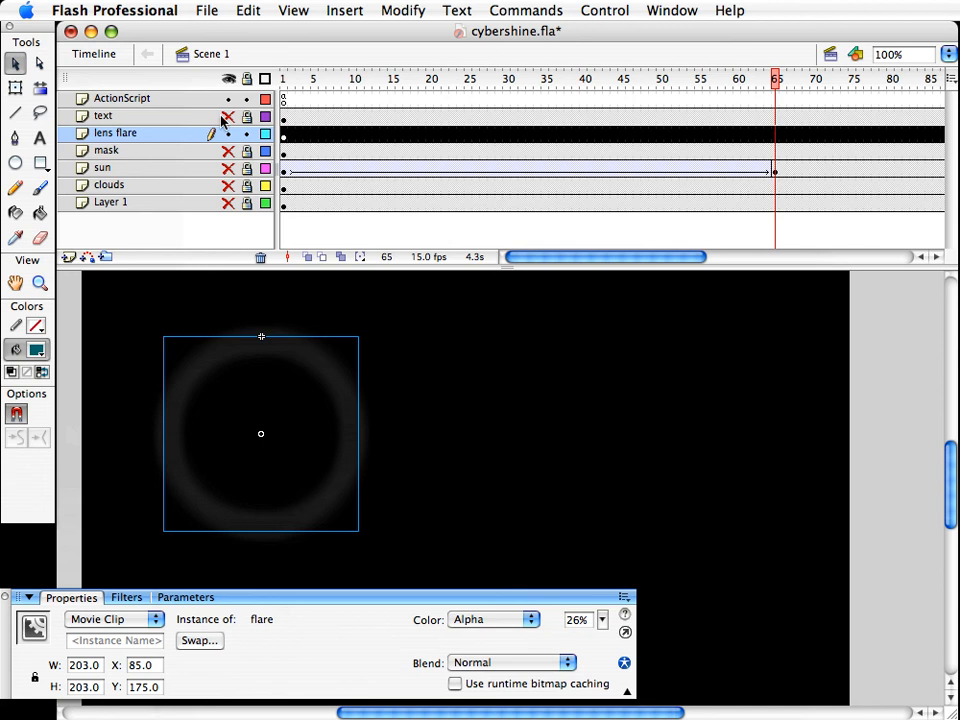
# Show the hidden text, mask, sun, clouds and Layer 1 layers and select the flare ring
pyautogui.moveTo(228, 117); pyautogui.dragTo(229, 238)
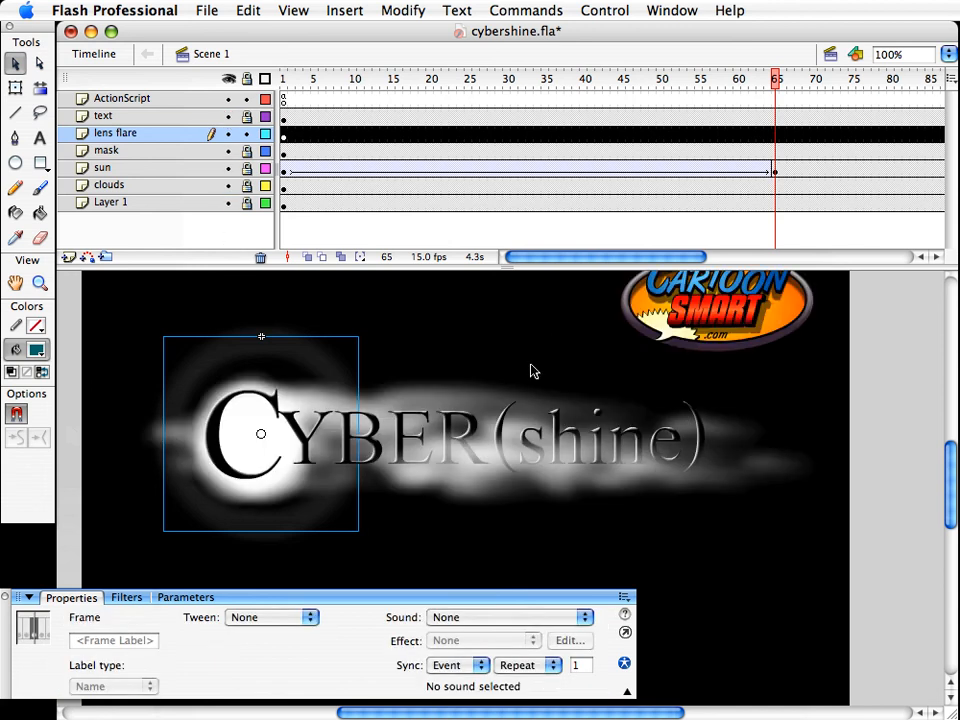
pyautogui.click(317, 357)
pyautogui.click(296, 358)
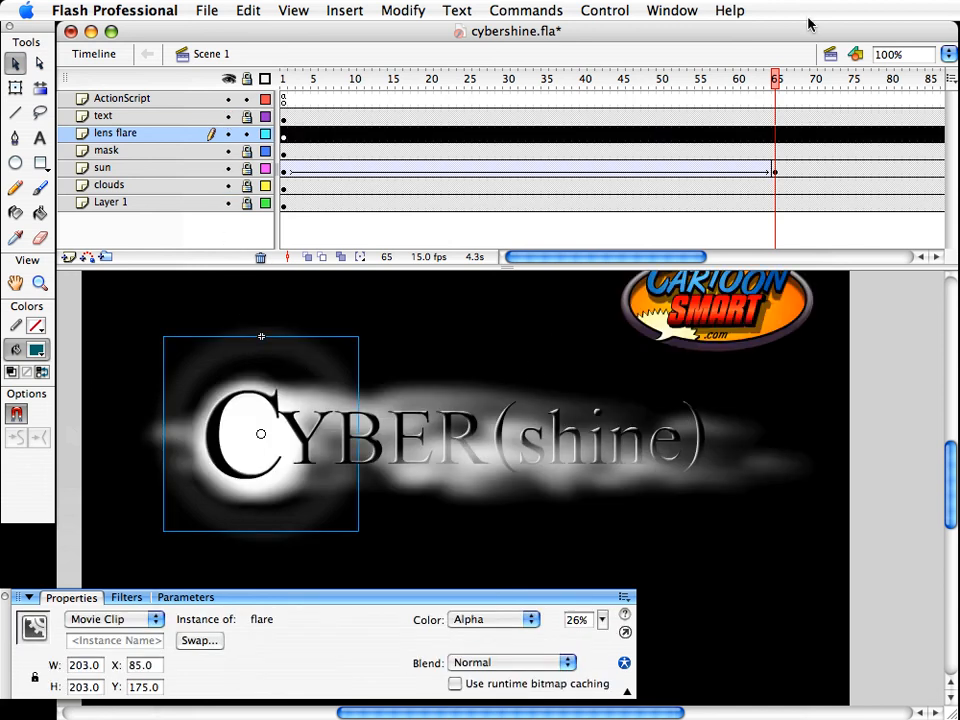
# Move the lens flare layer's first keyframe to frame 44 and insert another keyframe at frame 78
pyautogui.click(783, 137)
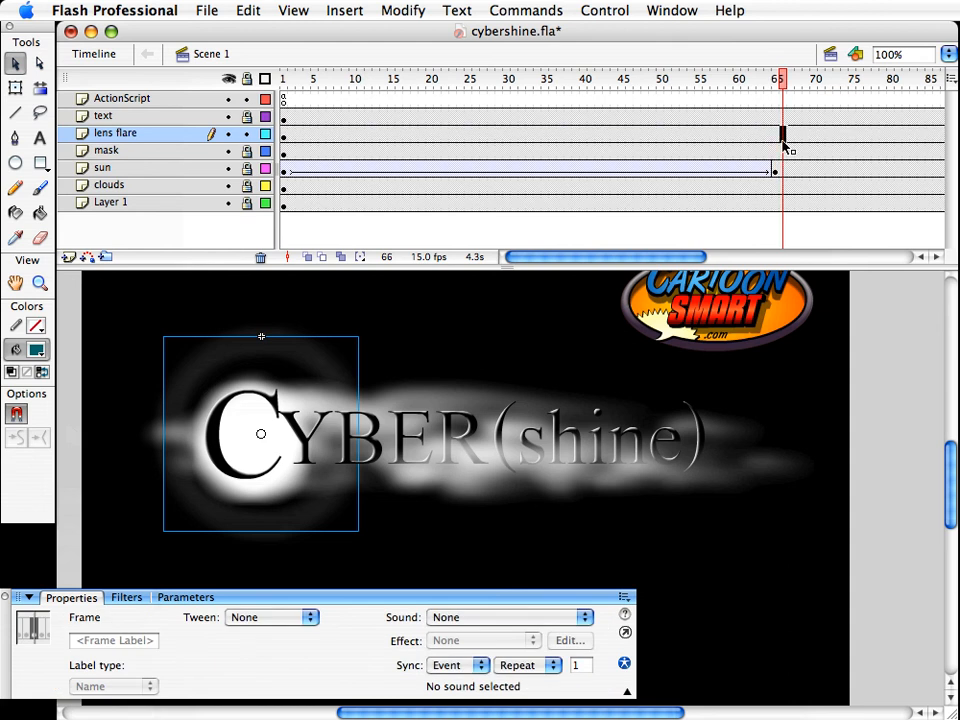
pyautogui.click(283, 135)
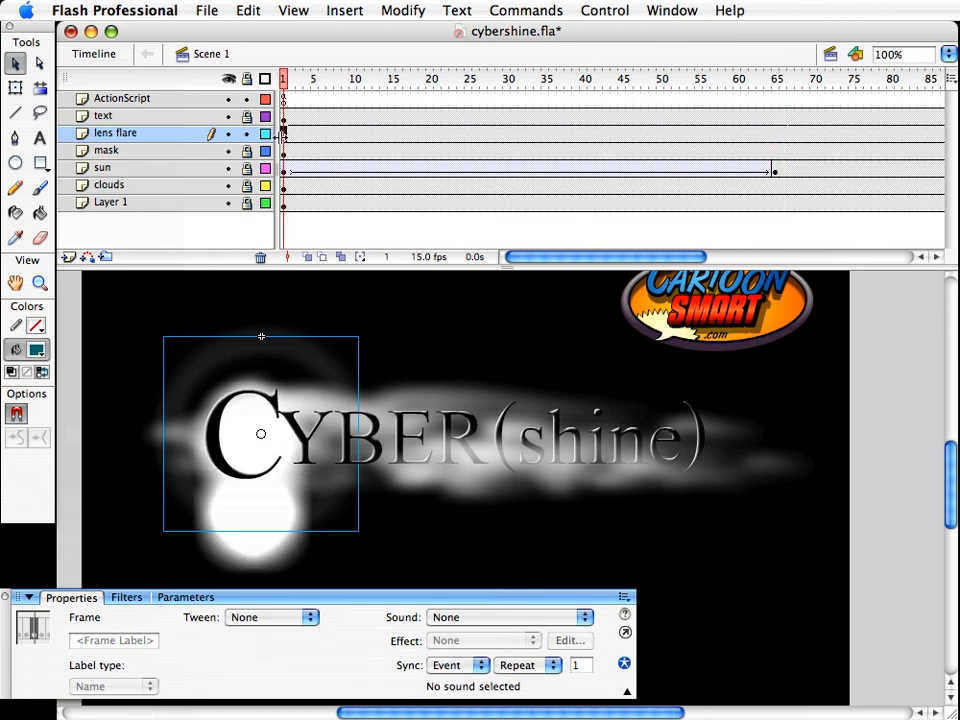
pyautogui.moveTo(284, 138); pyautogui.dragTo(617, 140)
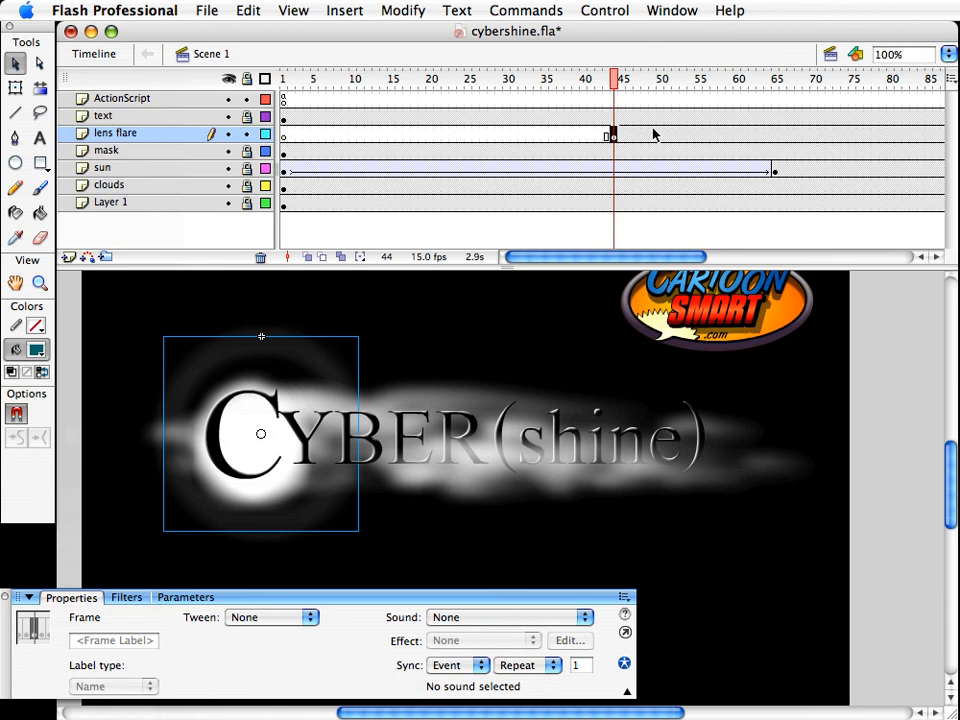
pyautogui.click(877, 136)
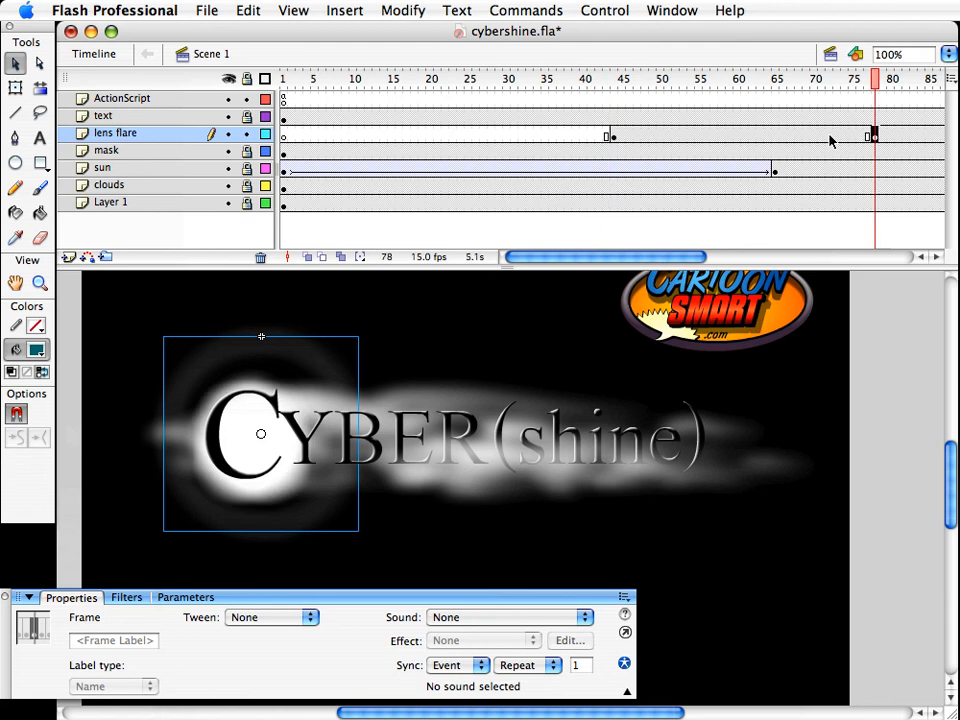
# Create a motion tween between the two lens flare keyframes with an ease of 100 out
pyautogui.click(790, 135)
pyautogui.rightClick(790, 135)
pyautogui.click(840, 143)
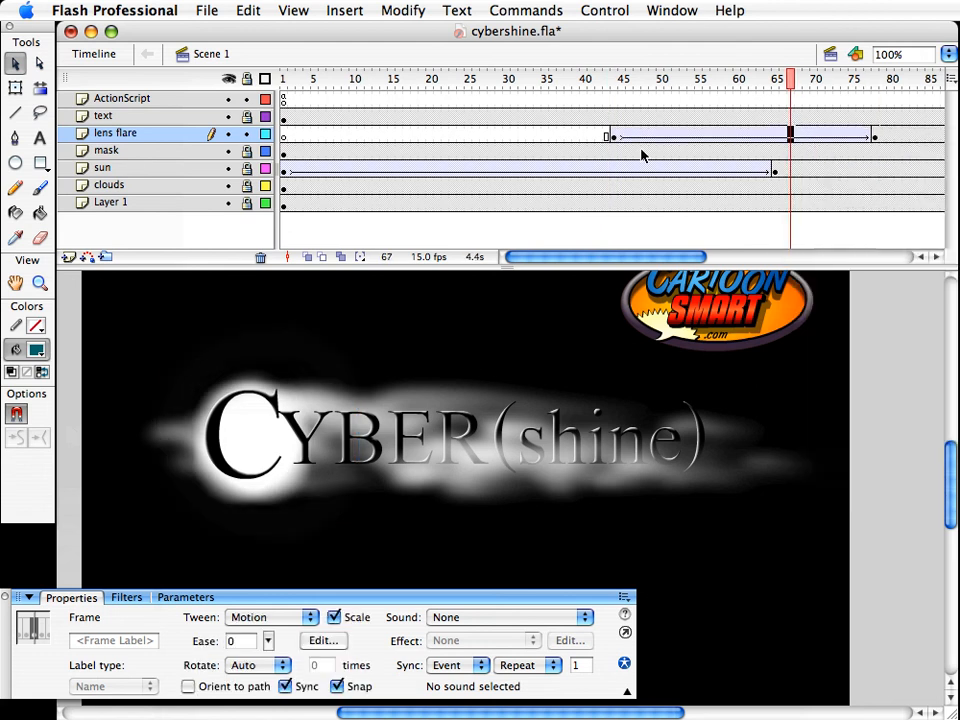
pyautogui.click(268, 641)
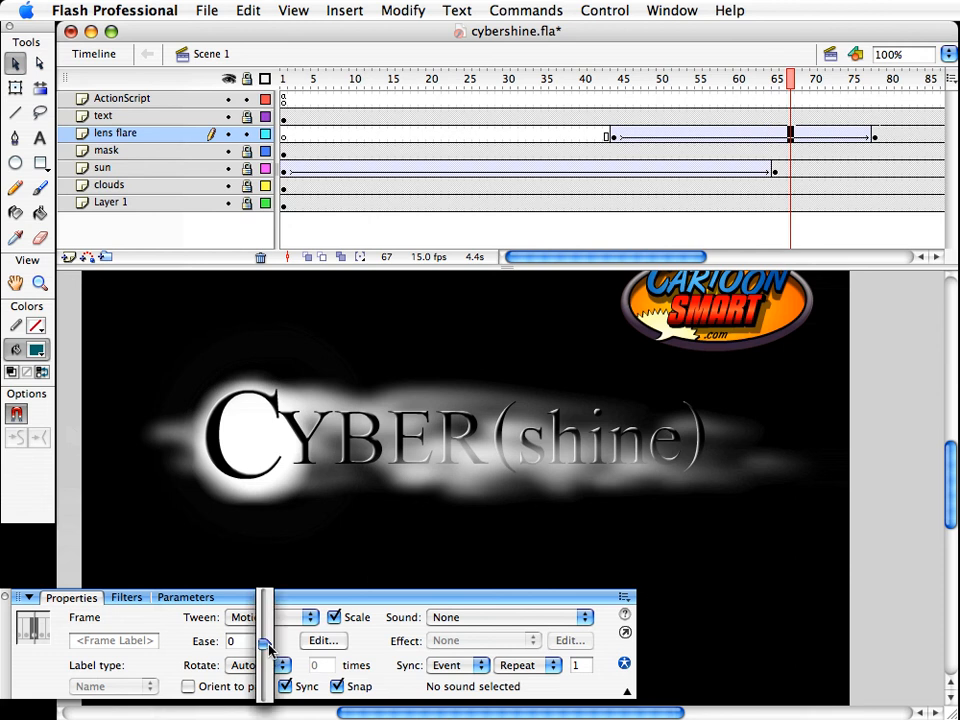
pyautogui.moveTo(268, 648); pyautogui.dragTo(268, 571)
pyautogui.click(667, 168)
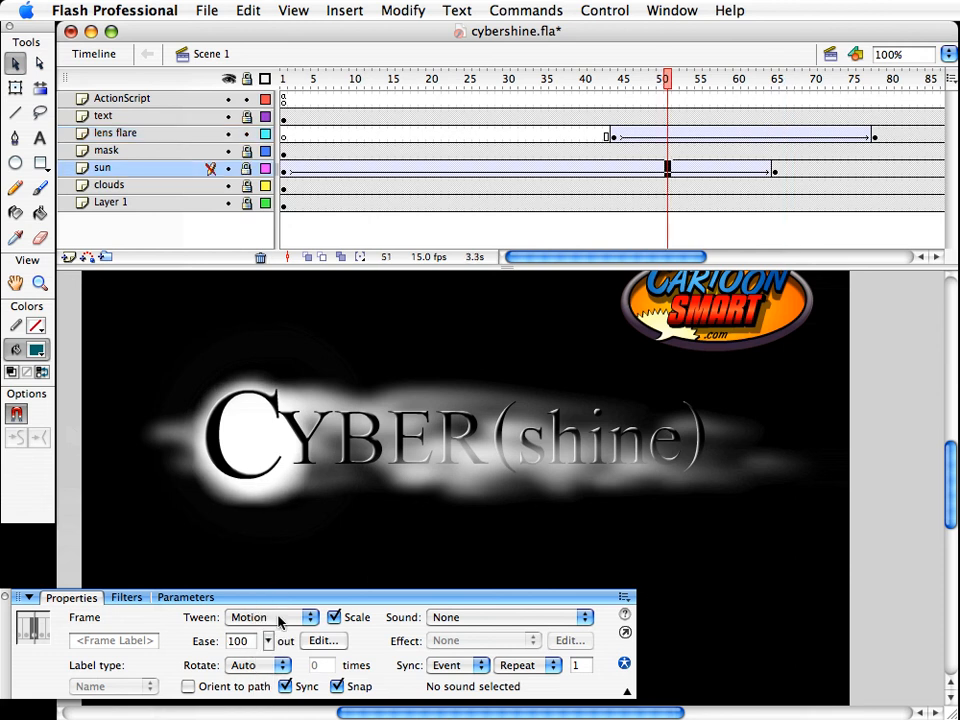
# At frame 44, scale the flare ring down to 111 x 111 and position it at X 121, Y 223 behind the C
pyautogui.click(613, 137)
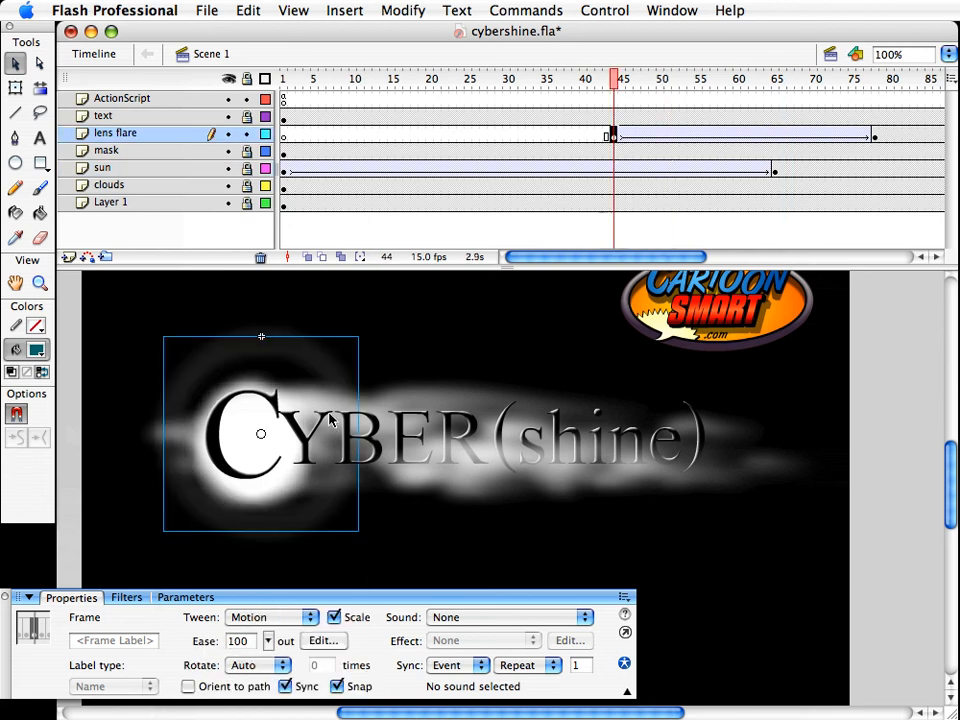
pyautogui.press('q')
pyautogui.moveTo(360, 333); pyautogui.dragTo(306, 385)
pyautogui.hotkey('shift', 'Left')
pyautogui.press('Down')
pyautogui.press('Down')
pyautogui.press('v')
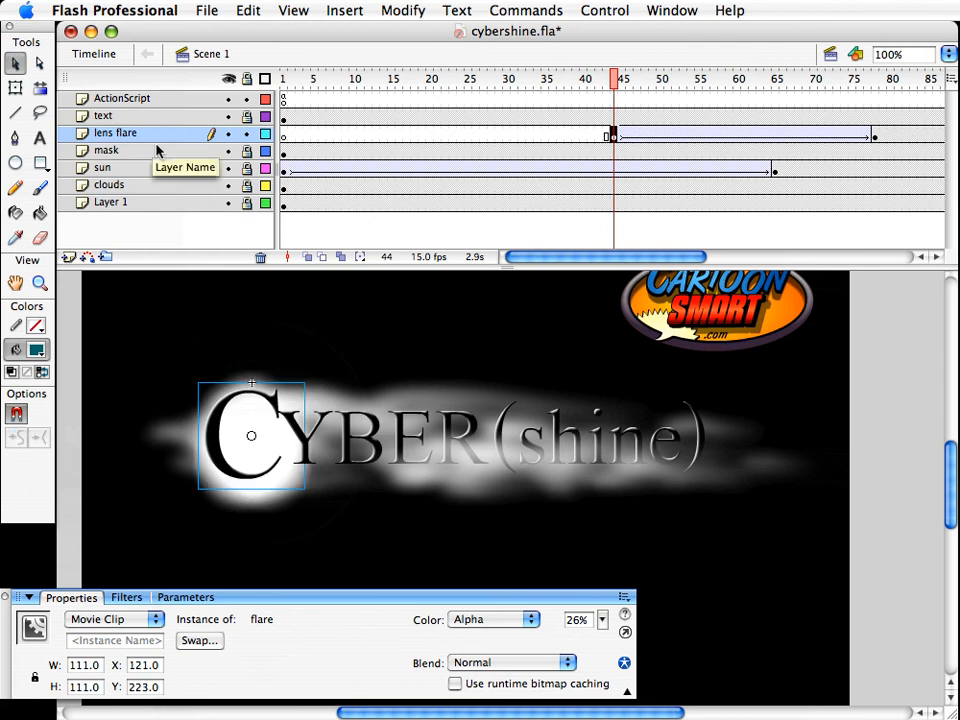
# Move the lens flare layer above the text layer and scrub through the flare tween
pyautogui.click(142, 135)
pyautogui.moveTo(142, 122); pyautogui.dragTo(143, 122)
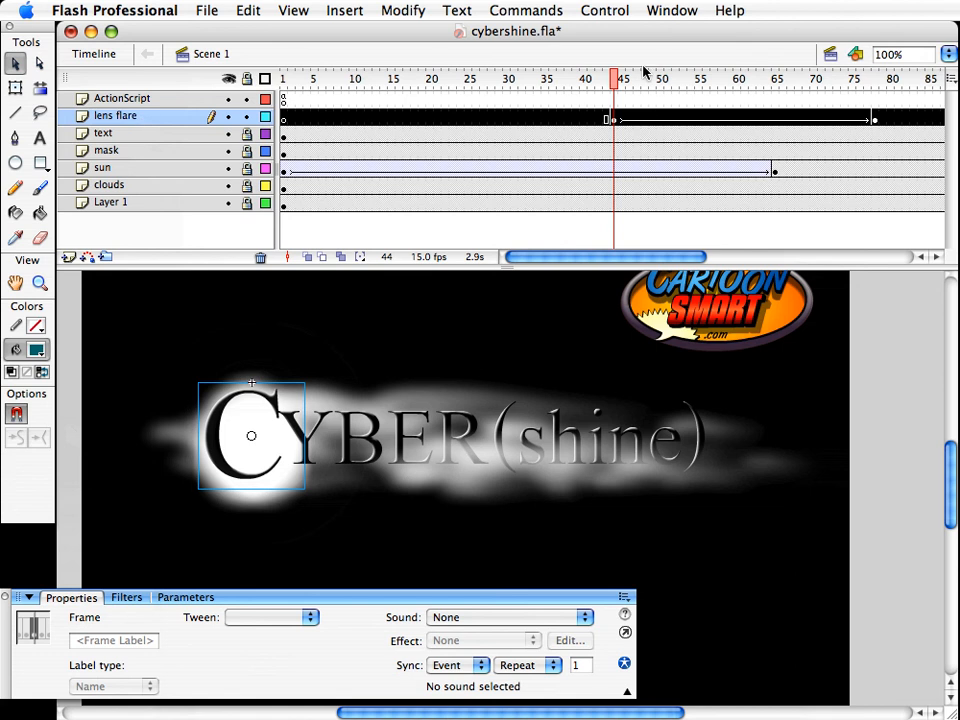
pyautogui.moveTo(617, 79); pyautogui.dragTo(881, 110)
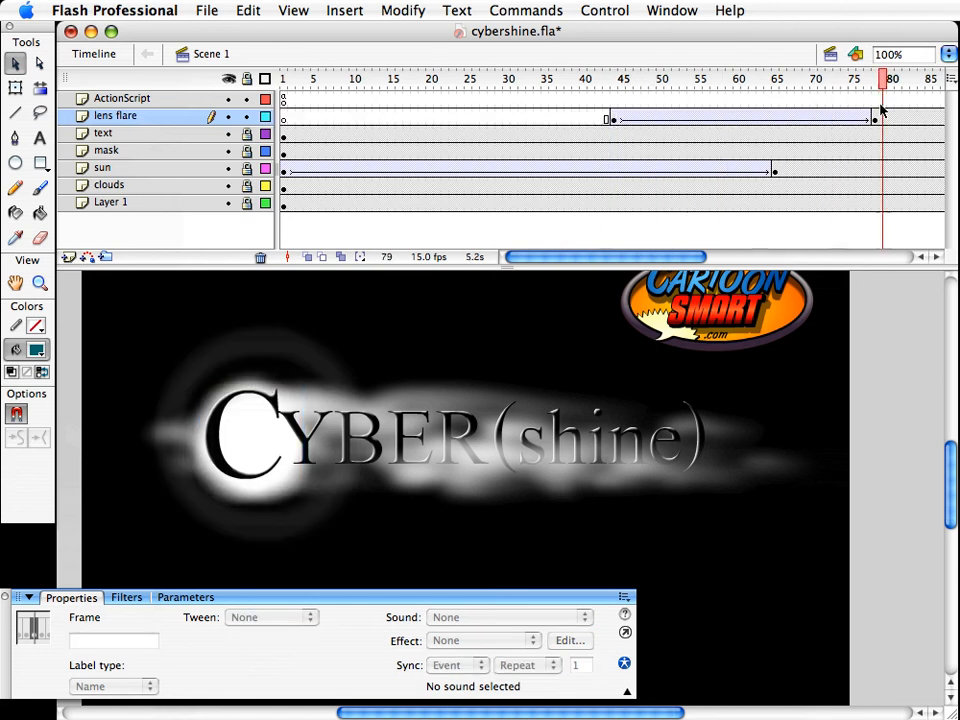
# At frame 78, nudge the flare ring to X 81 and set its alpha to 35%
pyautogui.click(875, 117)
pyautogui.click(282, 420)
pyautogui.click(315, 355)
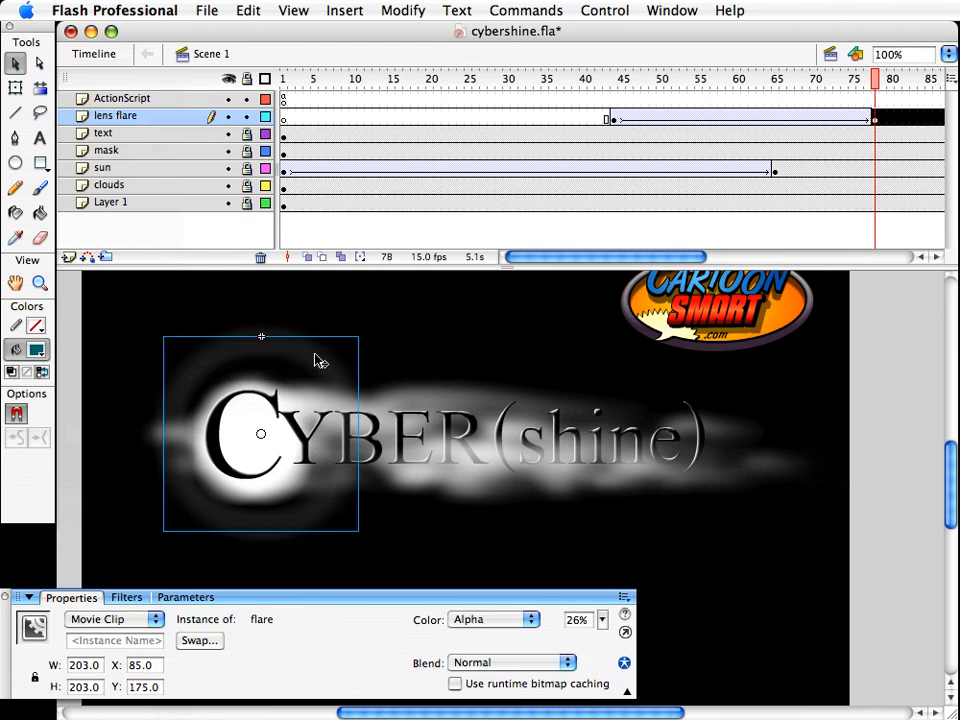
pyautogui.press('Left')
pyautogui.press('Left')
pyautogui.press('Left')
pyautogui.press('Left')
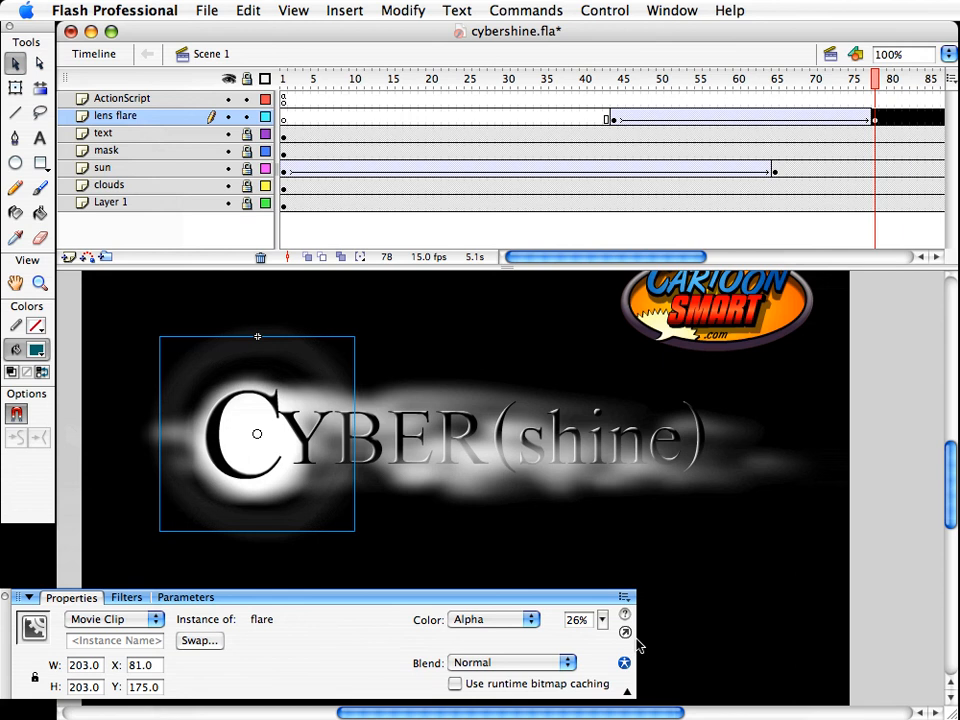
pyautogui.moveTo(604, 622); pyautogui.dragTo(600, 605)
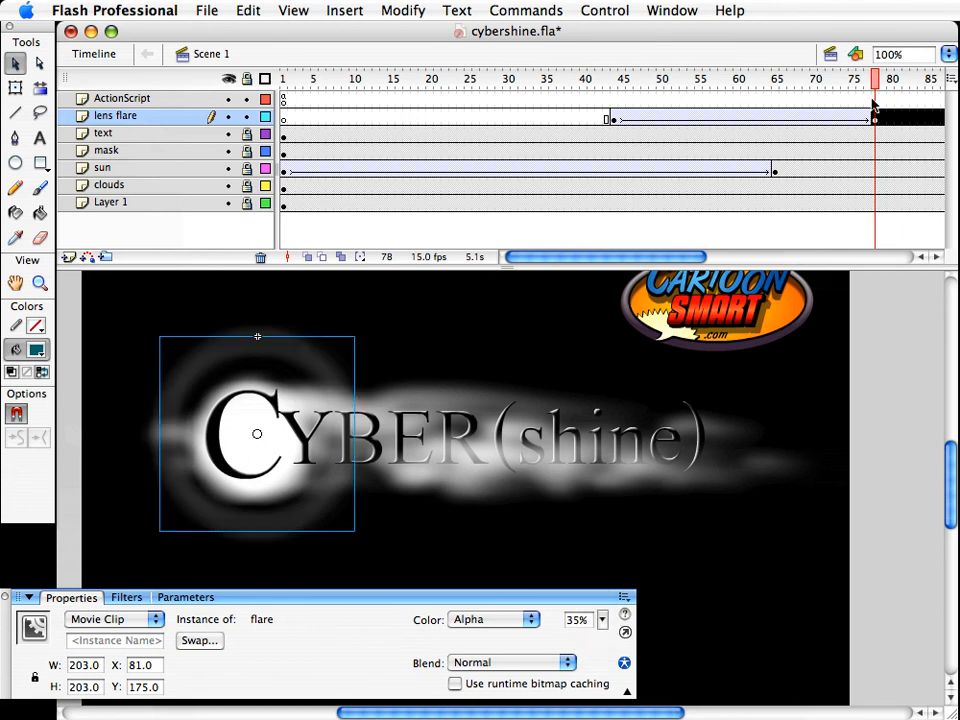
# Scrub through the end of the flare tween and test the movie to check the lens flare animation
pyautogui.click(868, 78)
pyautogui.moveTo(868, 78); pyautogui.dragTo(845, 110)
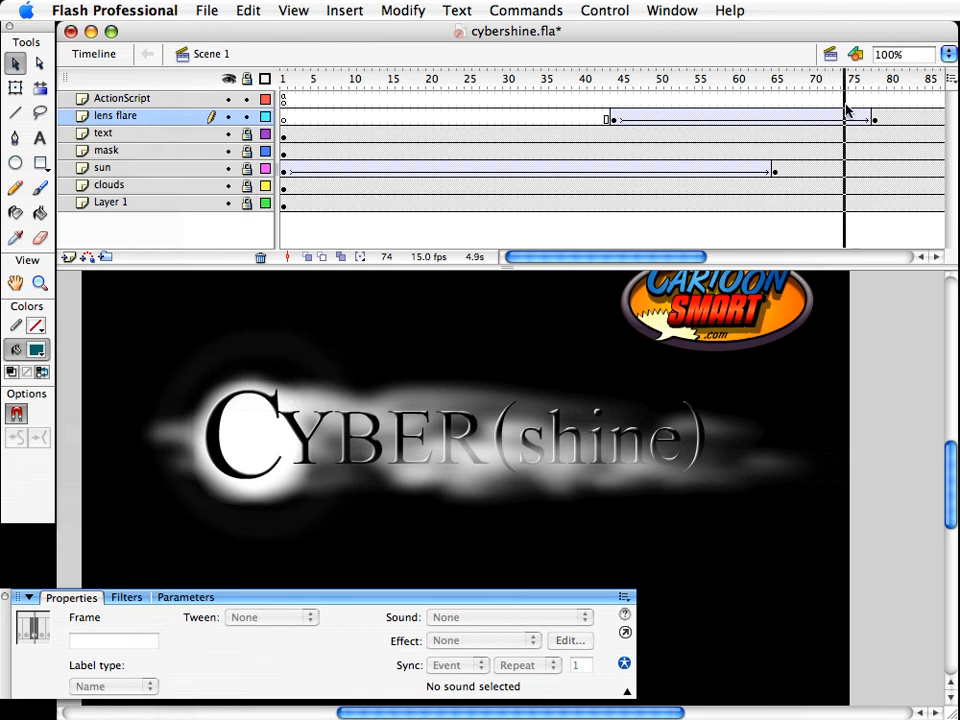
pyautogui.press('super+Return')
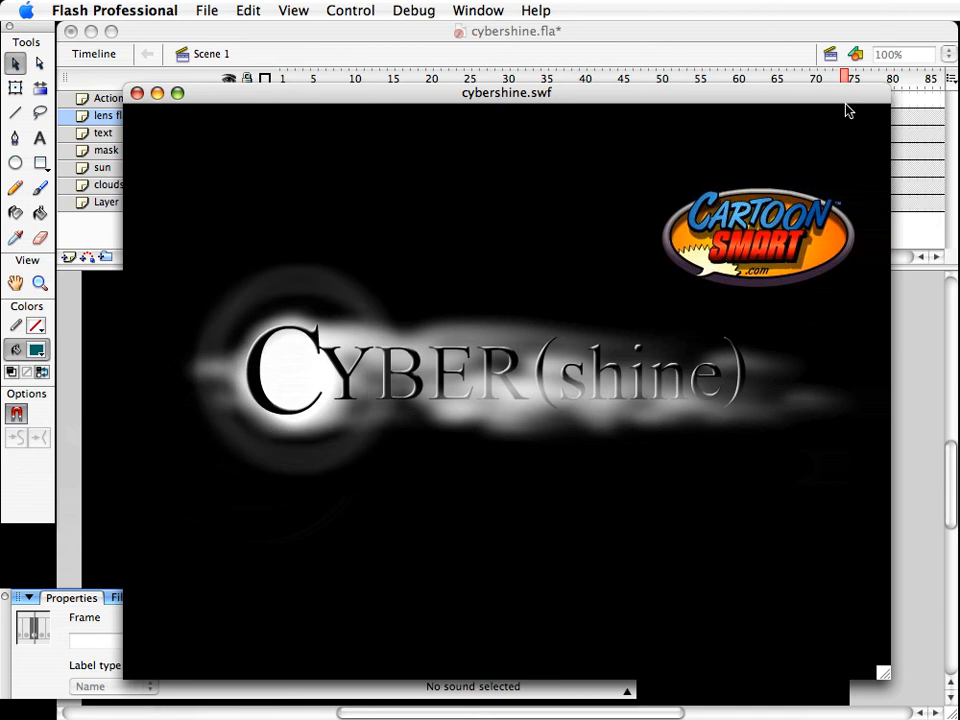
pyautogui.press('super+w')
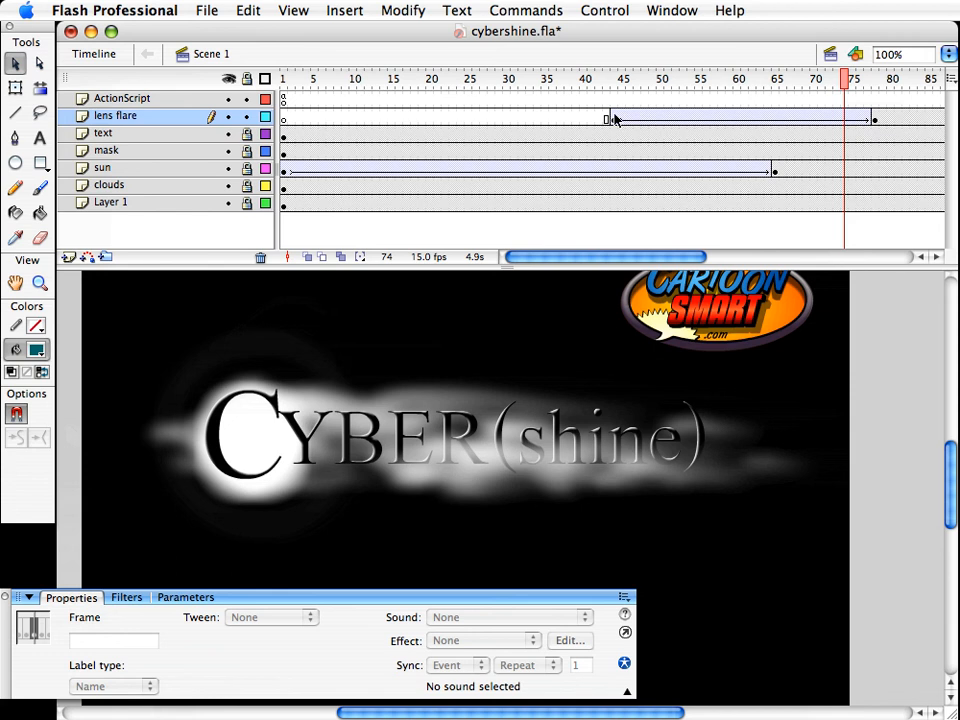
# Move the flare tween's start keyframe to frame 26 and its end keyframe to frame 69, and scrub through the result
pyautogui.click(608, 120)
pyautogui.moveTo(608, 120); pyautogui.dragTo(478, 121)
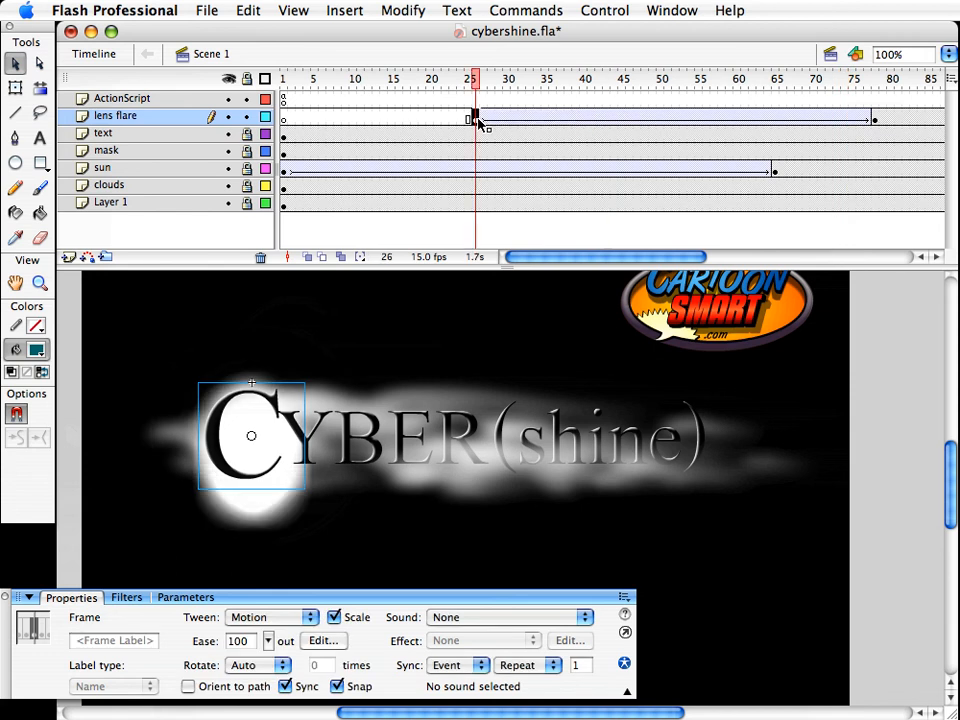
pyautogui.click(876, 120)
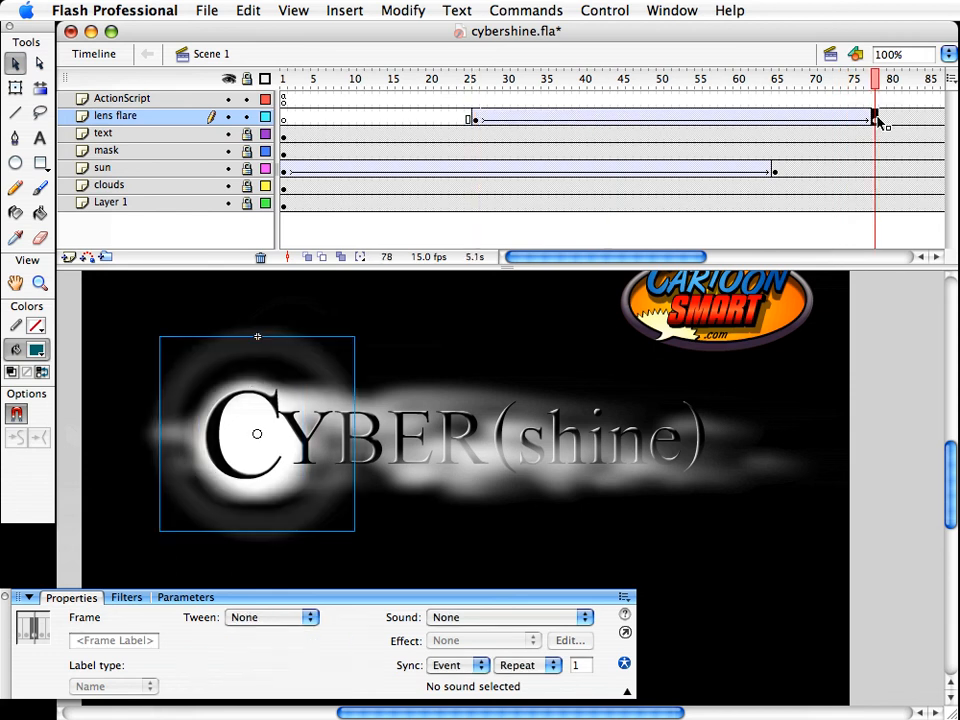
pyautogui.moveTo(876, 120); pyautogui.dragTo(805, 121)
pyautogui.click(594, 96)
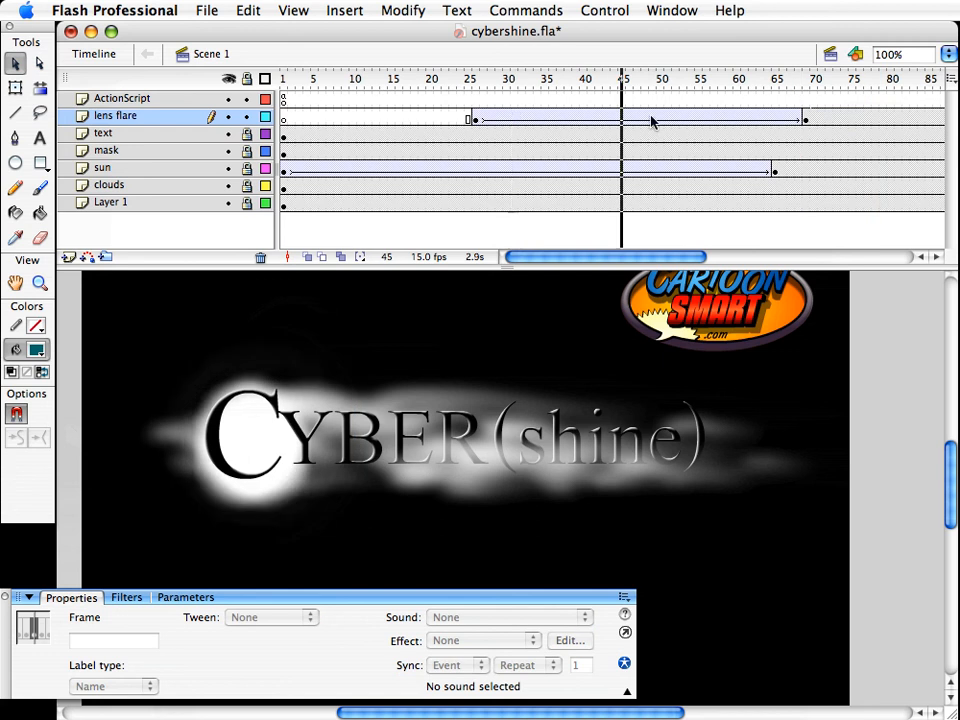
pyautogui.moveTo(651, 122); pyautogui.dragTo(430, 149)
# Save cybershine.fla and test the movie with the retimed lens flare
pyautogui.press('super+s')
pyautogui.press('super+Return')
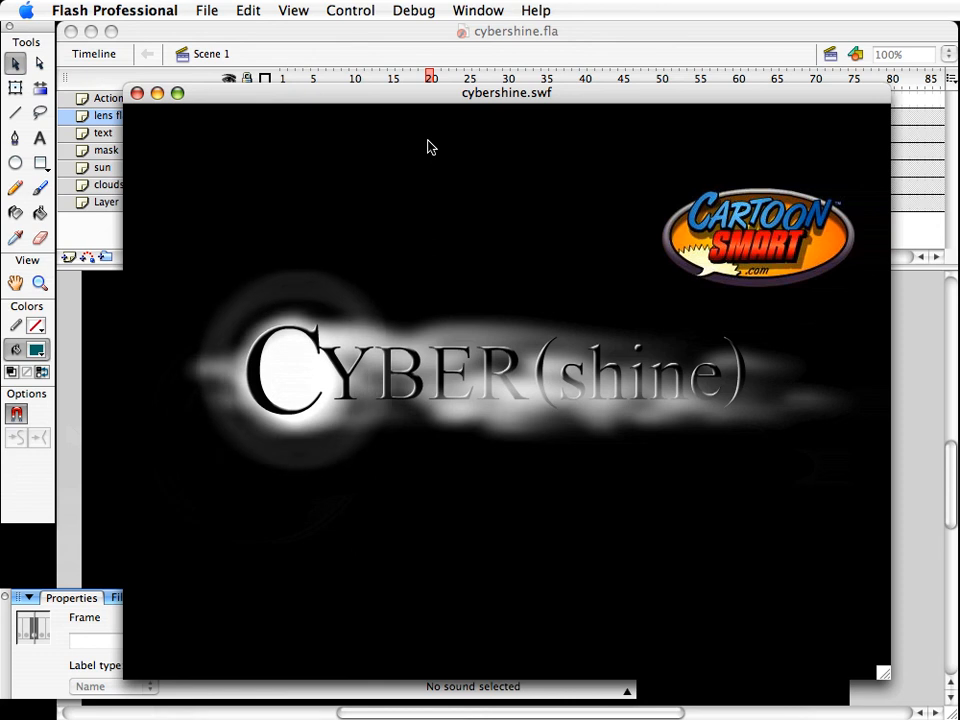
pyautogui.press('super+w')
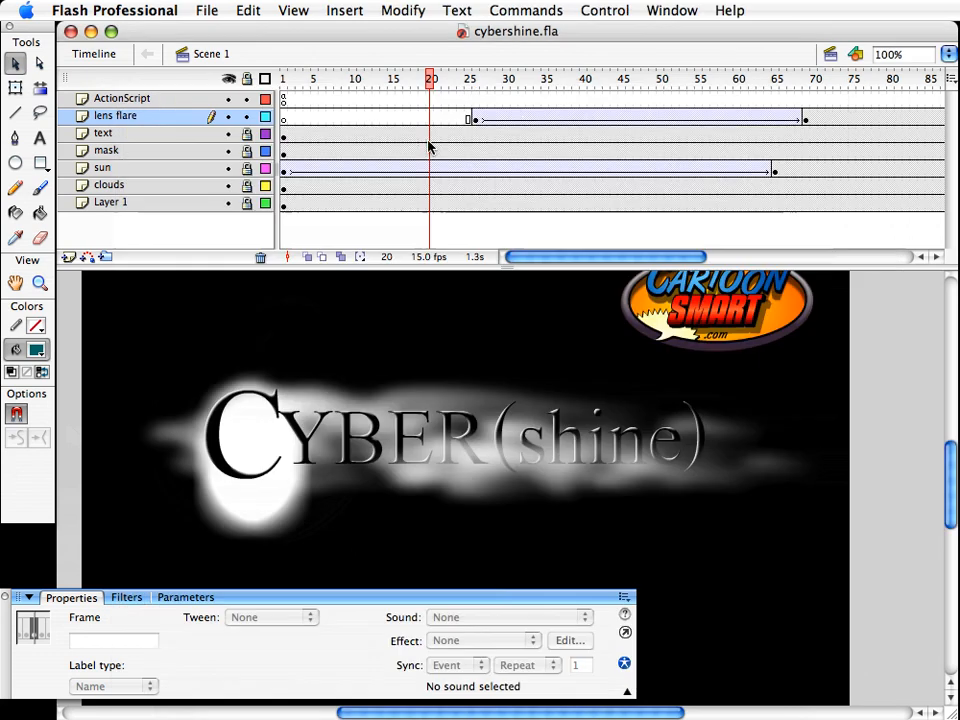
# At frame 69, open the flare movie clip for editing and select its white ring shape
pyautogui.click(808, 82)
pyautogui.click(262, 344)
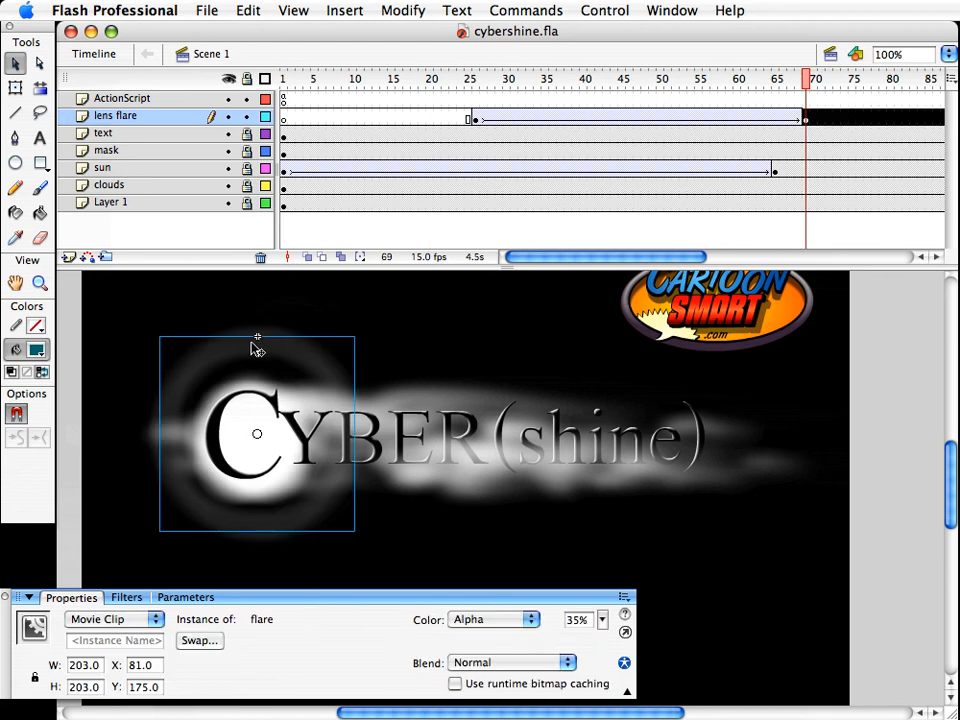
pyautogui.doubleClick(255, 343)
pyautogui.click(335, 321)
pyautogui.click(262, 342)
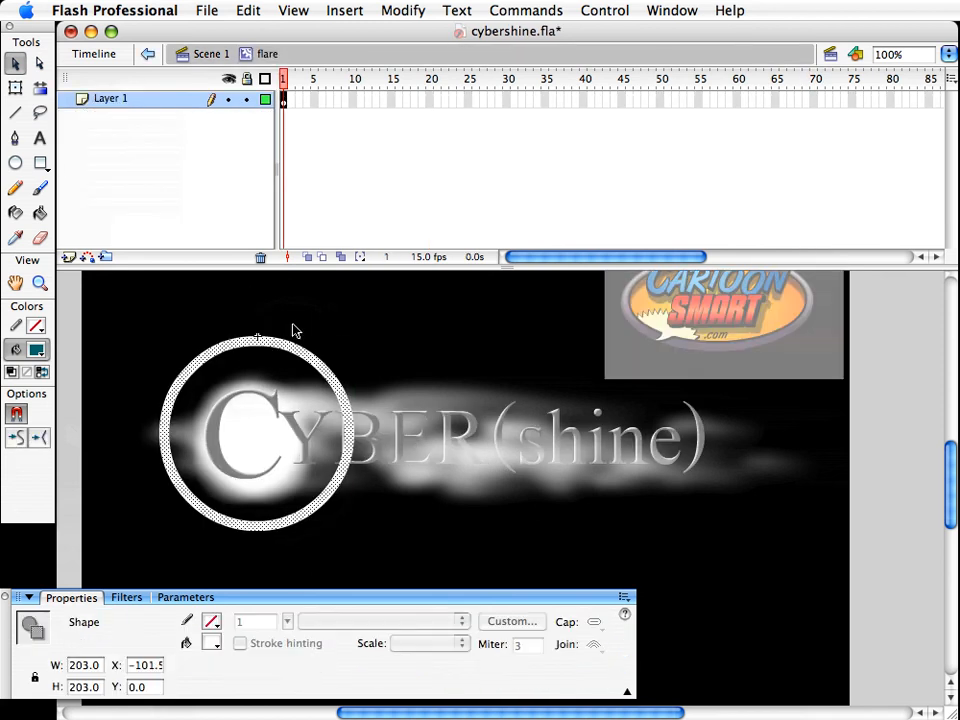
# Thin the flare ring by applying Expand Fill with the Inset direction and a distance of 5 px
pyautogui.press('super+shift+e')
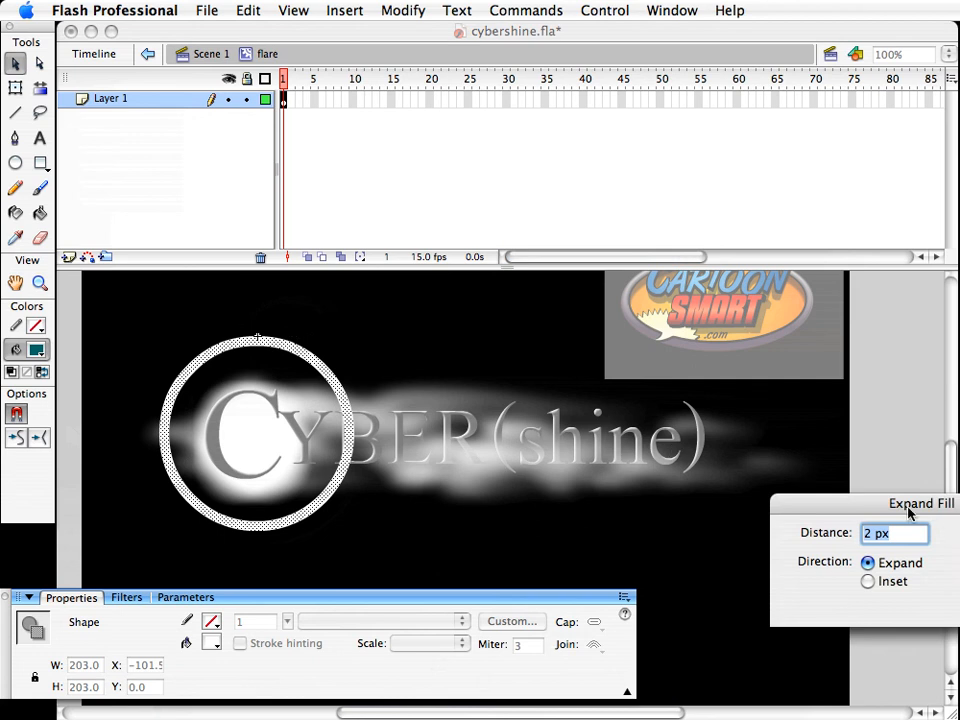
pyautogui.moveTo(907, 507); pyautogui.dragTo(592, 397)
pyautogui.click(403, 10)
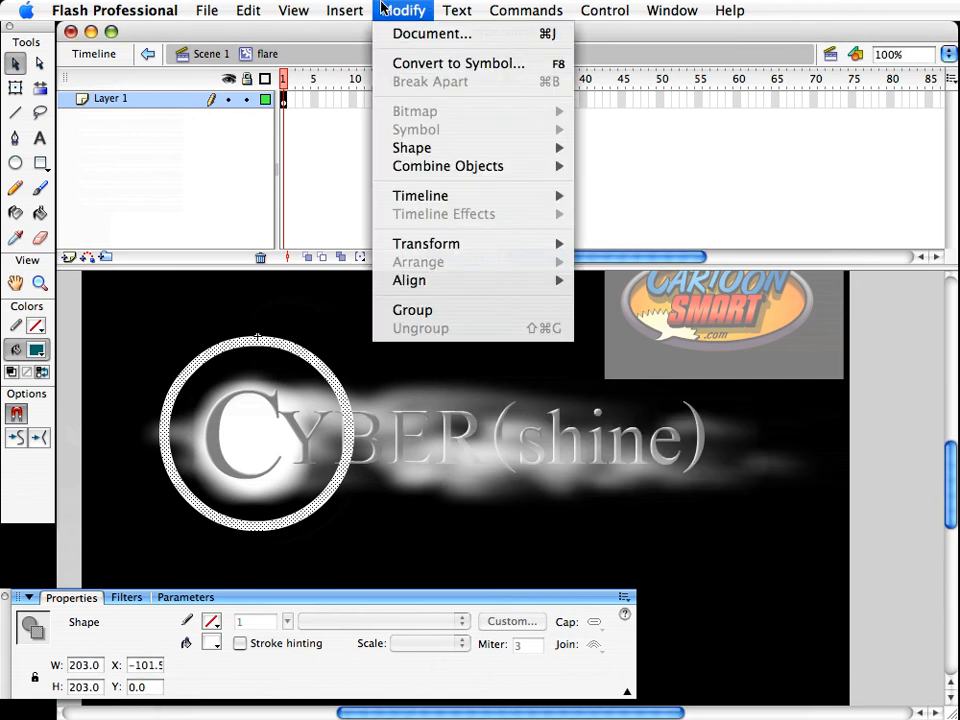
pyautogui.moveTo(422, 147)
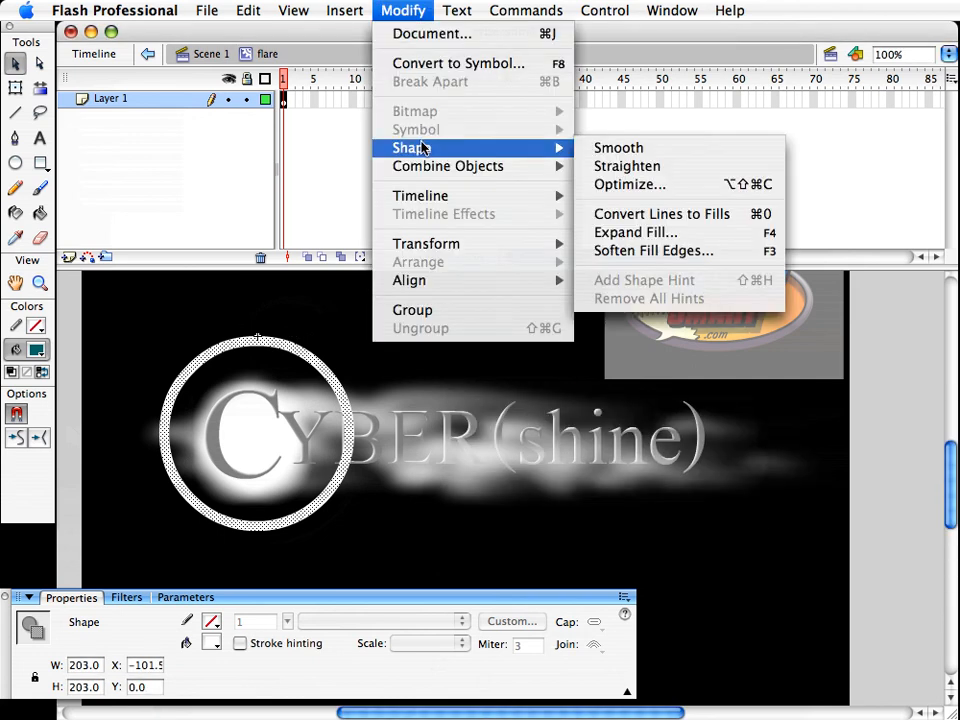
pyautogui.click(634, 232)
pyautogui.click(869, 581)
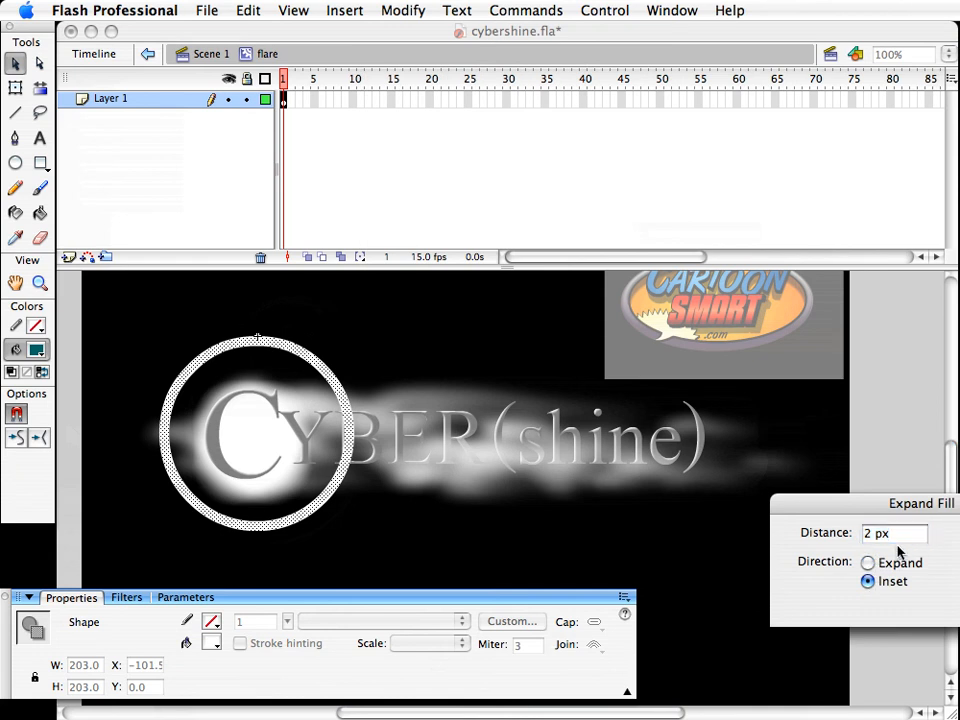
pyautogui.moveTo(902, 536); pyautogui.dragTo(759, 463)
pyautogui.write('5')
pyautogui.press('Return')
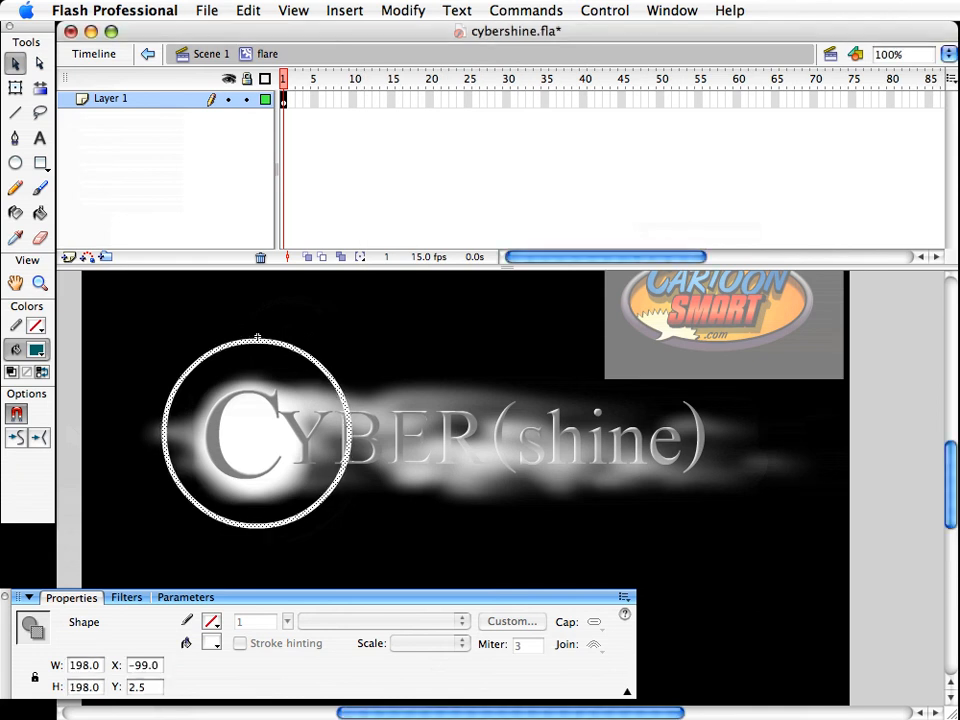
# Return to Scene 1, test the movie with the thinner flare ring and save cybershine.fla
pyautogui.press('super+e')
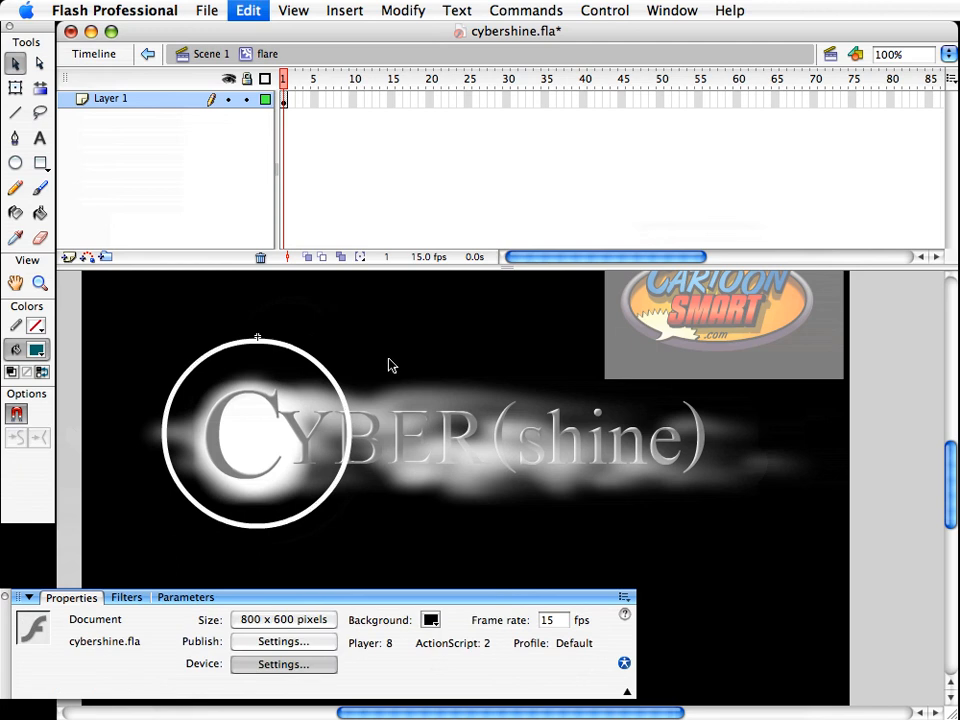
pyautogui.press('super+Return')
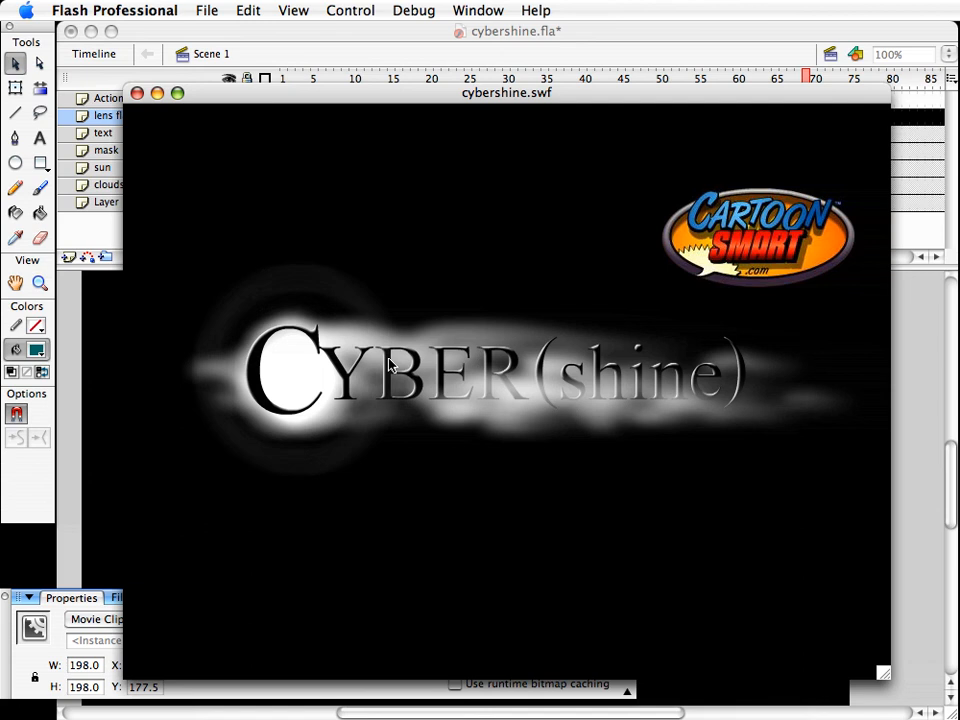
pyautogui.press('super+w')
pyautogui.press('super+s')
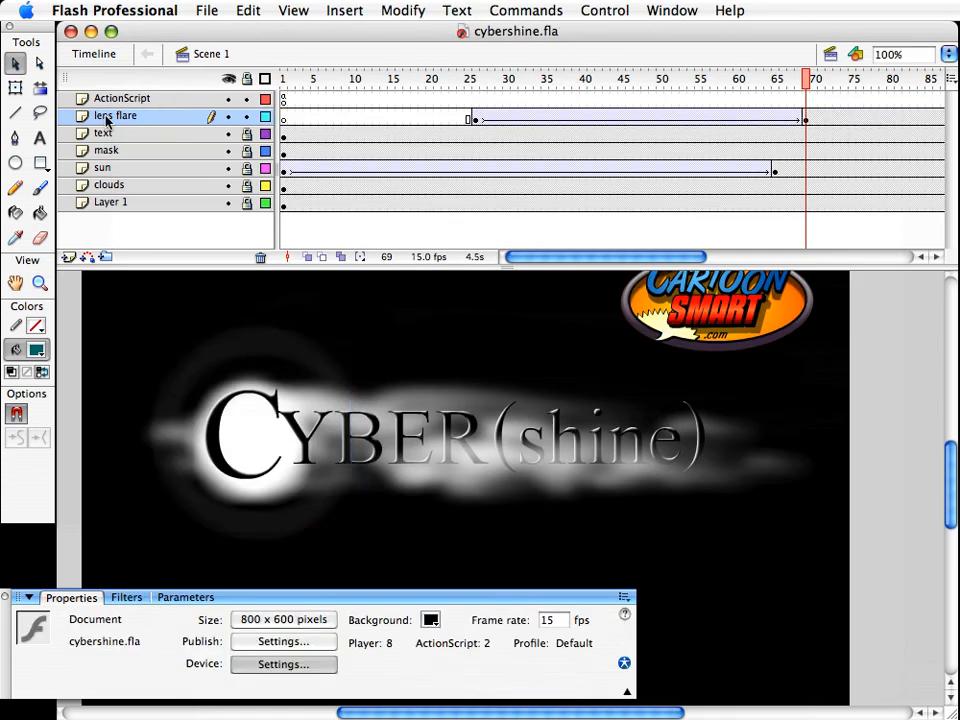
# Add a layer named "beams of light" directly above the text layer and save the file
pyautogui.click(115, 136)
pyautogui.click(68, 258)
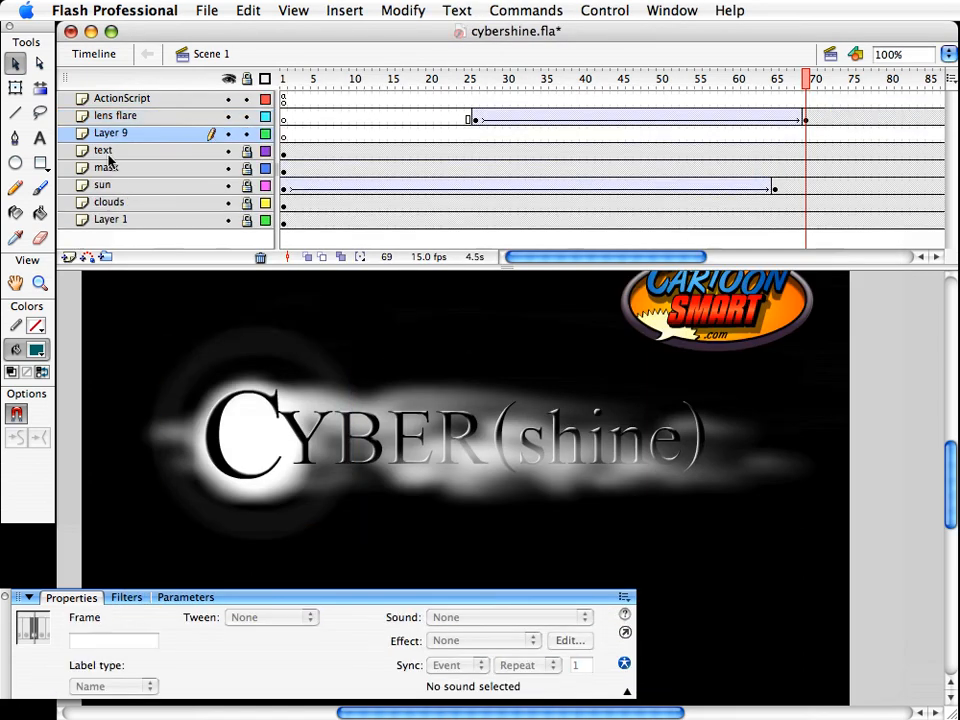
pyautogui.doubleClick(111, 136)
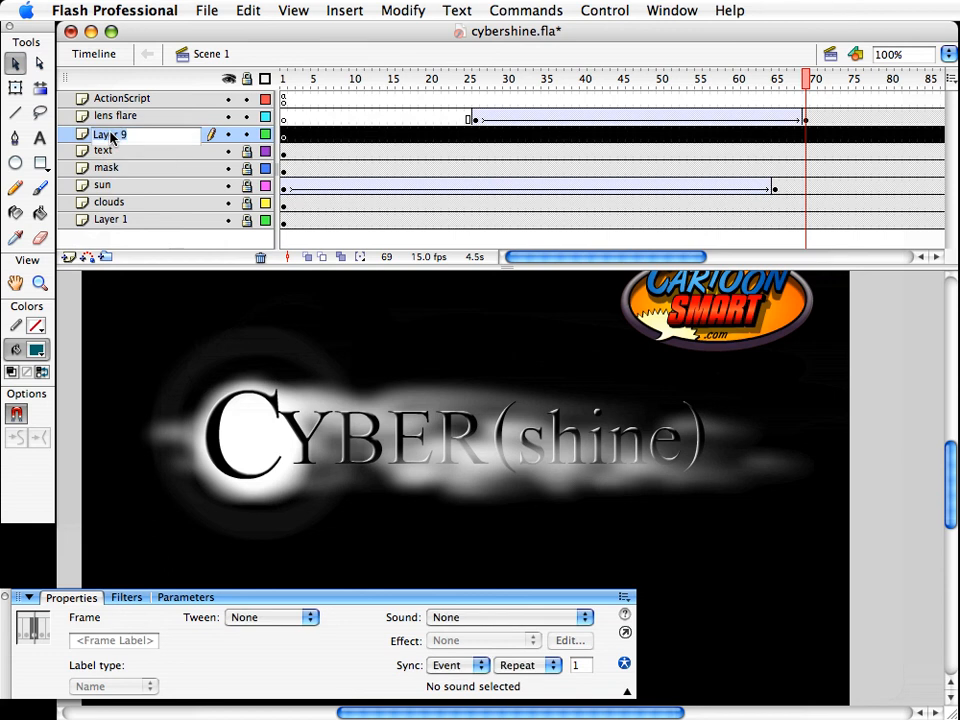
pyautogui.write('beams of light')
pyautogui.press('Return')
pyautogui.press('super+s')
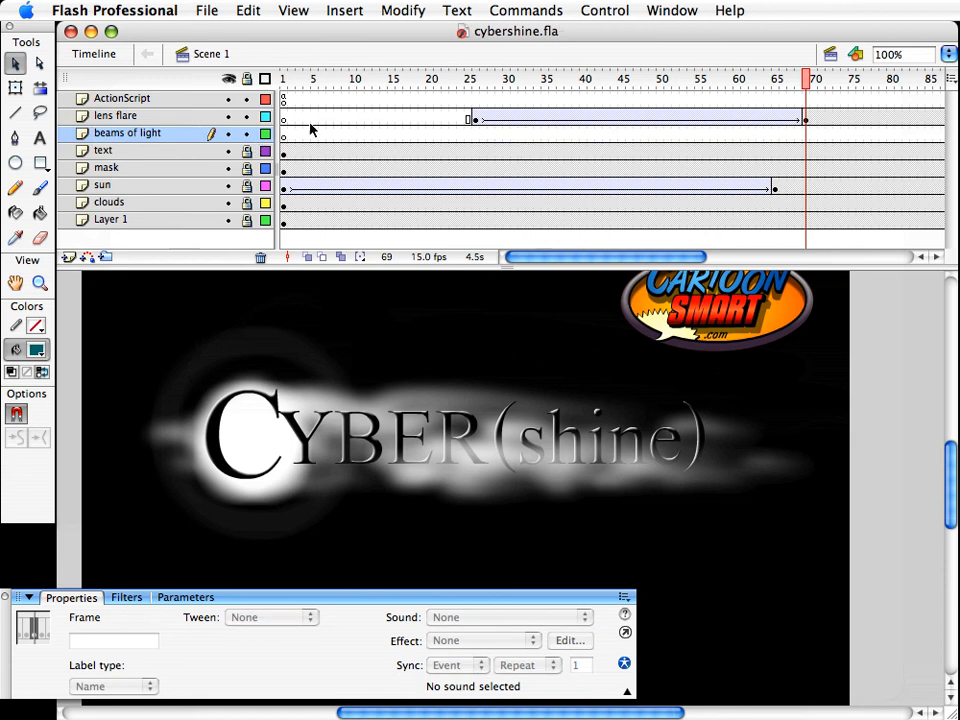
# Hide the text layer and all layers beneath it, and draw a tall white rectangle on frame 1 of the beams of light layer
pyautogui.moveTo(228, 150); pyautogui.dragTo(231, 254)
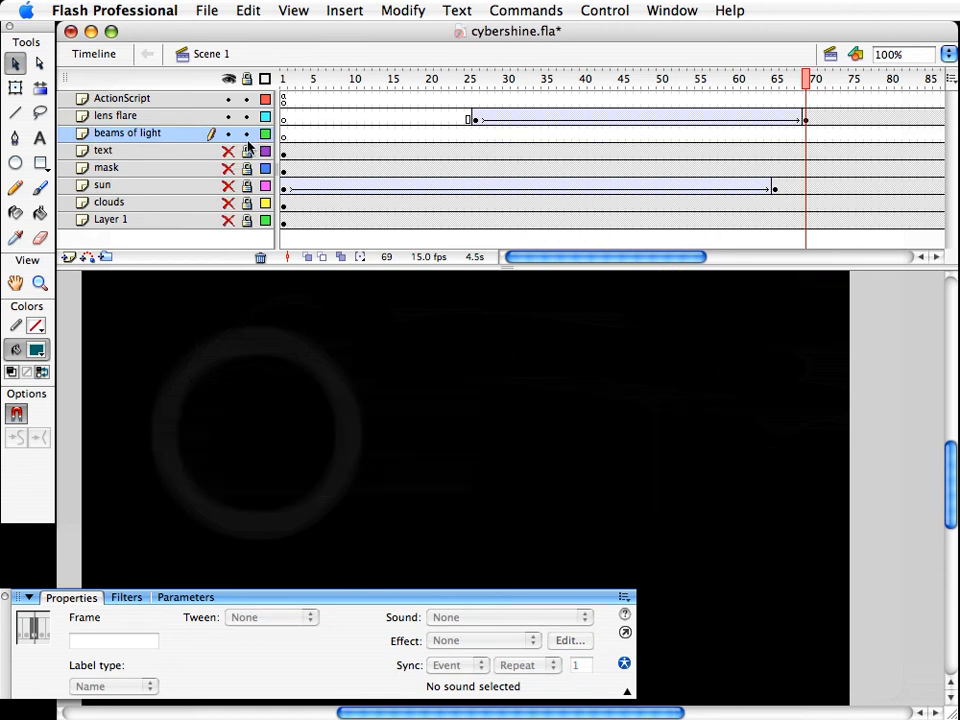
pyautogui.click(283, 134)
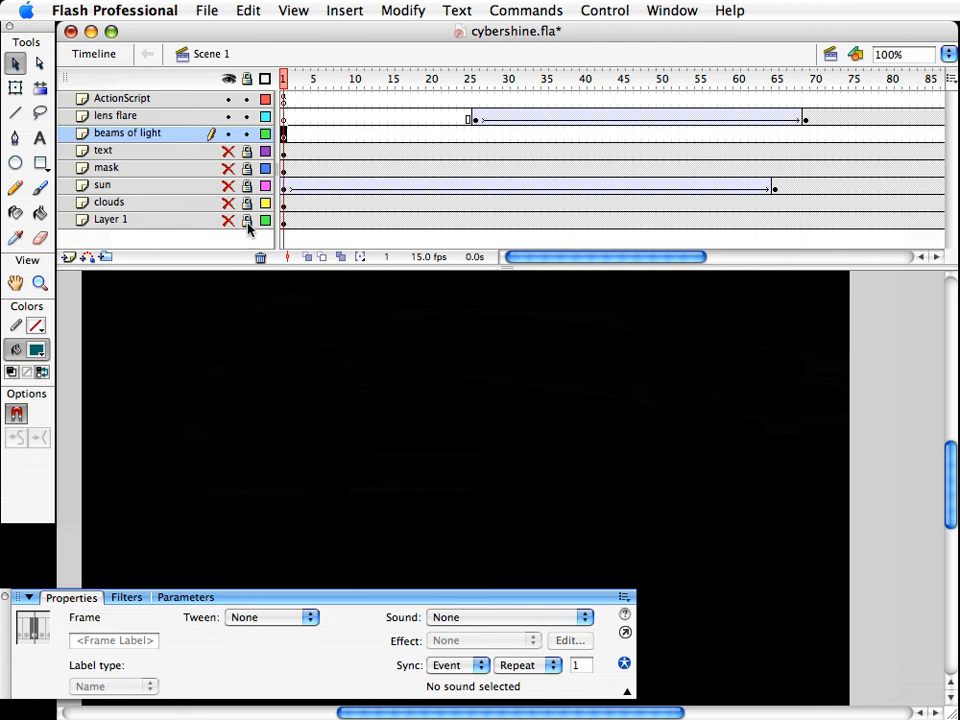
pyautogui.click(40, 163)
pyautogui.click(37, 349)
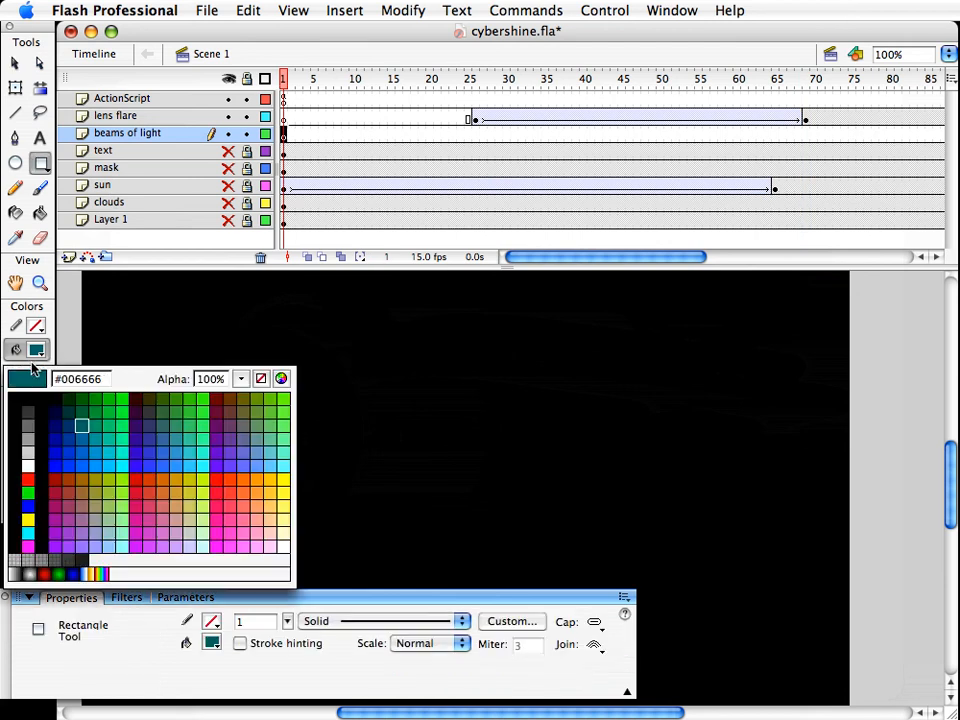
pyautogui.click(33, 464)
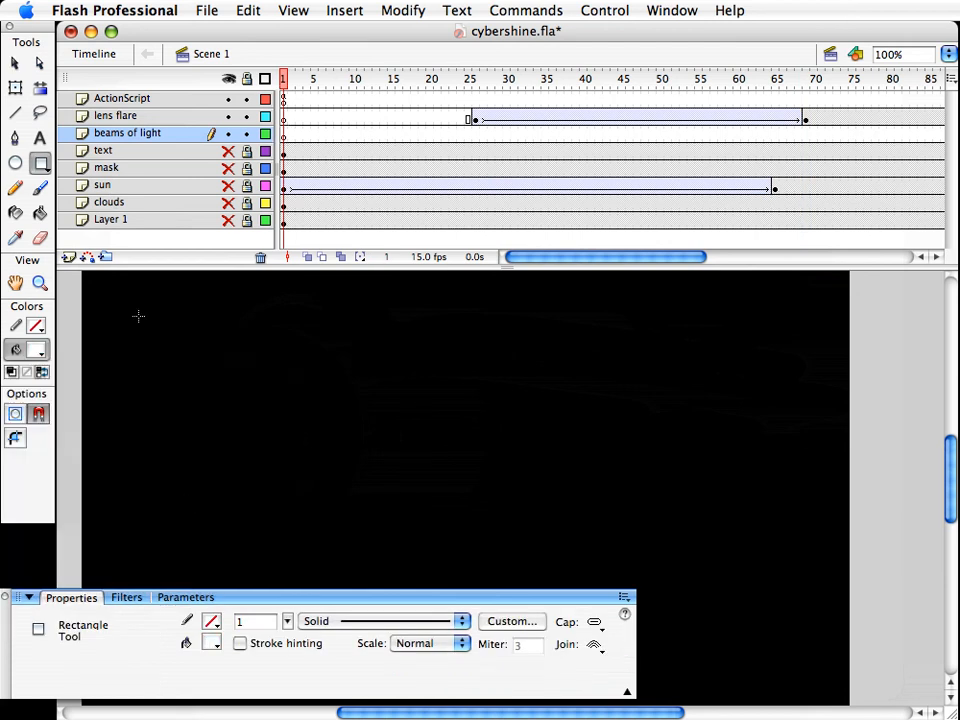
pyautogui.moveTo(202, 286); pyautogui.dragTo(266, 422)
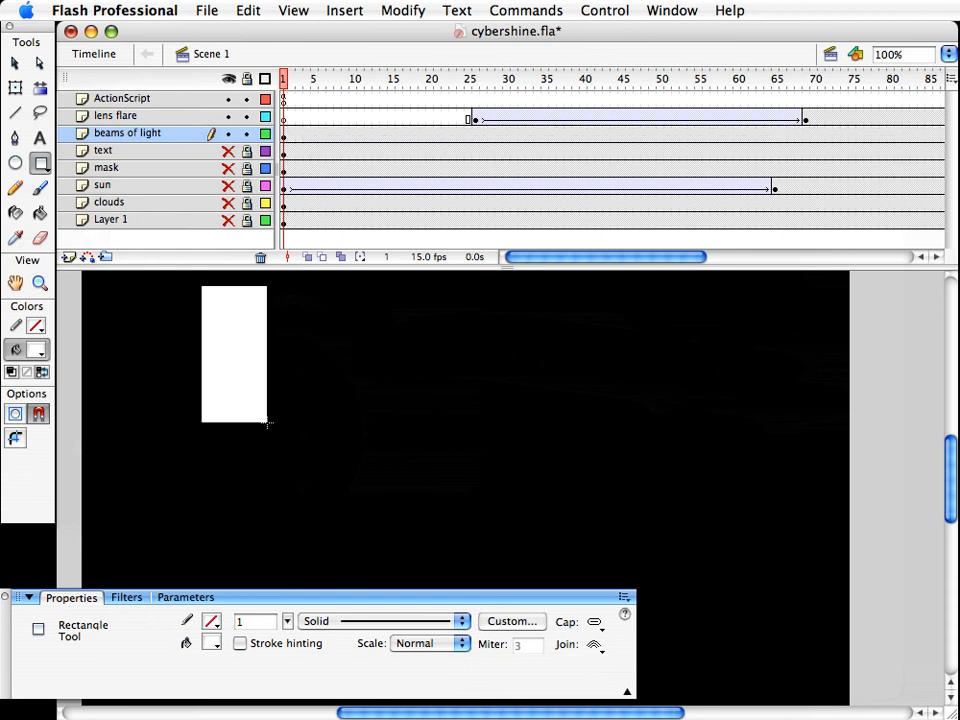
# Reshape the white rectangle into four narrow spikes fanning upward from one base point, about 150 by 304 px overall
pyautogui.press('v')
pyautogui.moveTo(203, 287); pyautogui.dragTo(139, 269)
pyautogui.scroll(2, 215, 388)
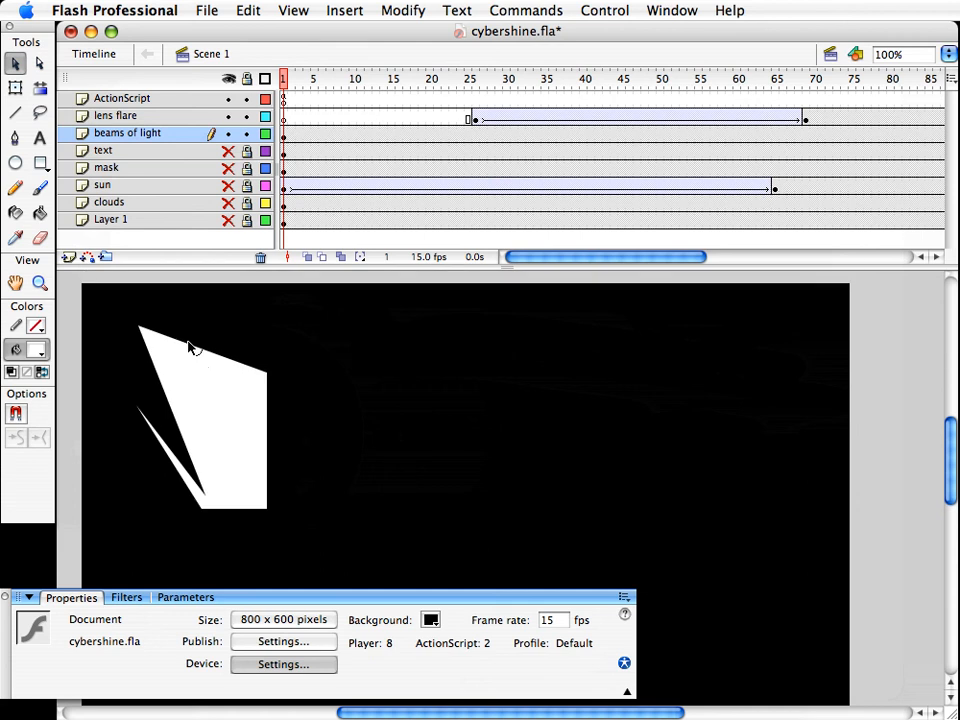
pyautogui.moveTo(190, 347); pyautogui.dragTo(236, 480)
pyautogui.moveTo(268, 378); pyautogui.dragTo(280, 310)
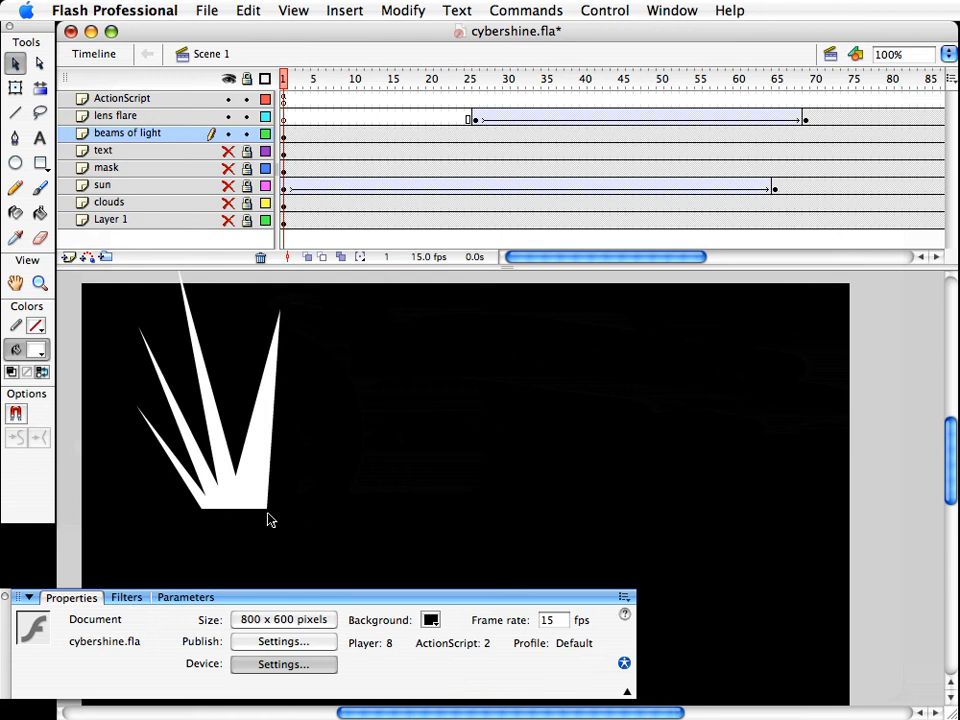
pyautogui.moveTo(269, 511); pyautogui.dragTo(232, 546)
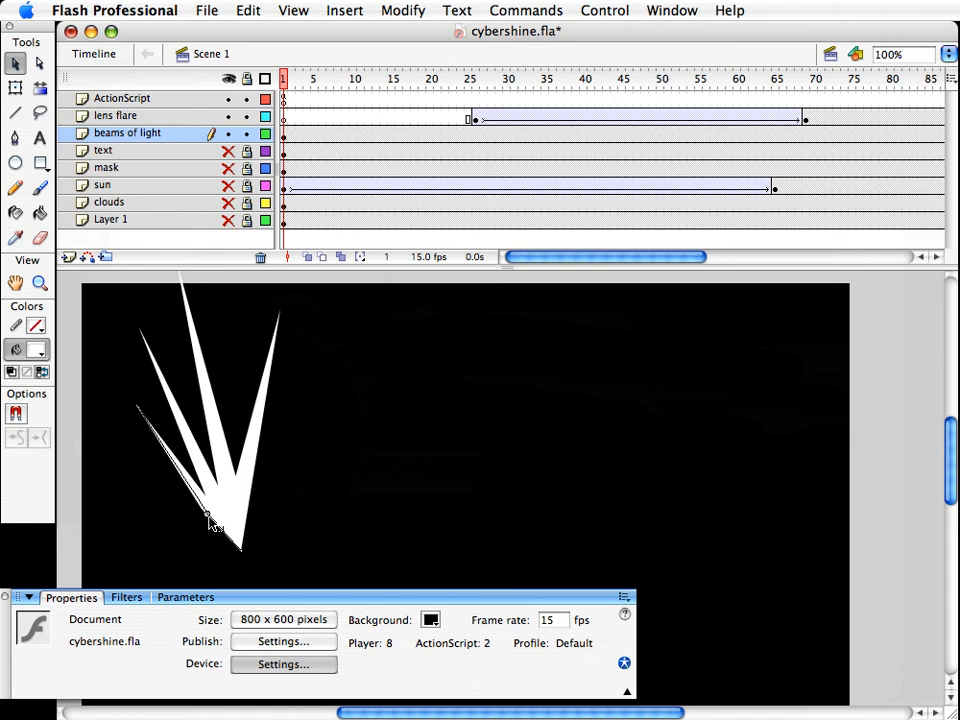
pyautogui.click(246, 499)
pyautogui.click(296, 484)
# Convert the spiked light shape to a movie clip symbol named "beams"
pyautogui.click(225, 503)
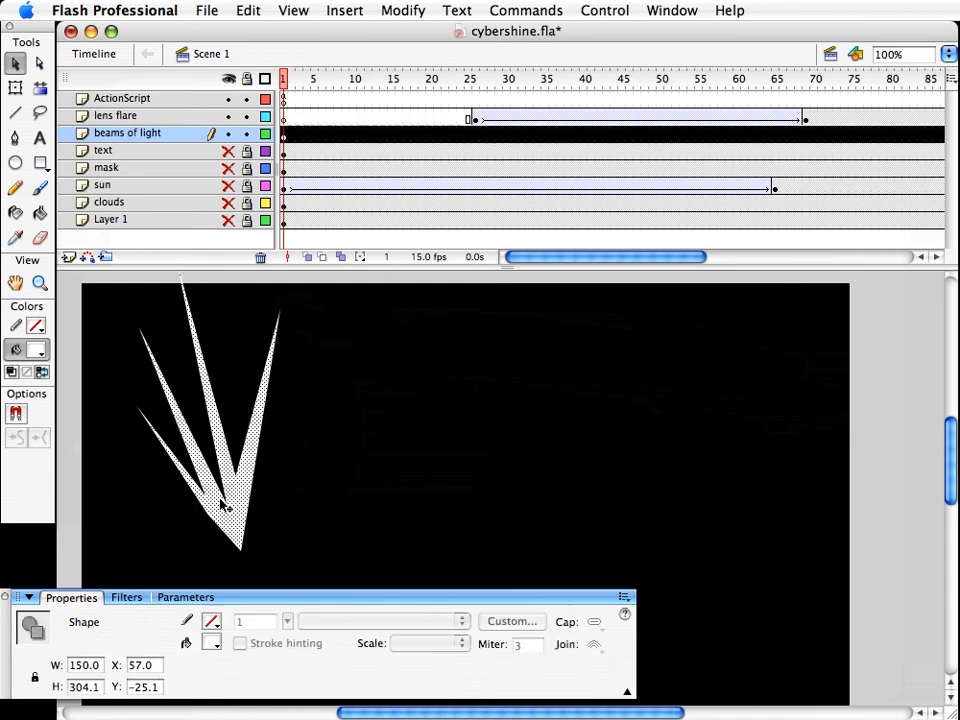
pyautogui.click(344, 10)
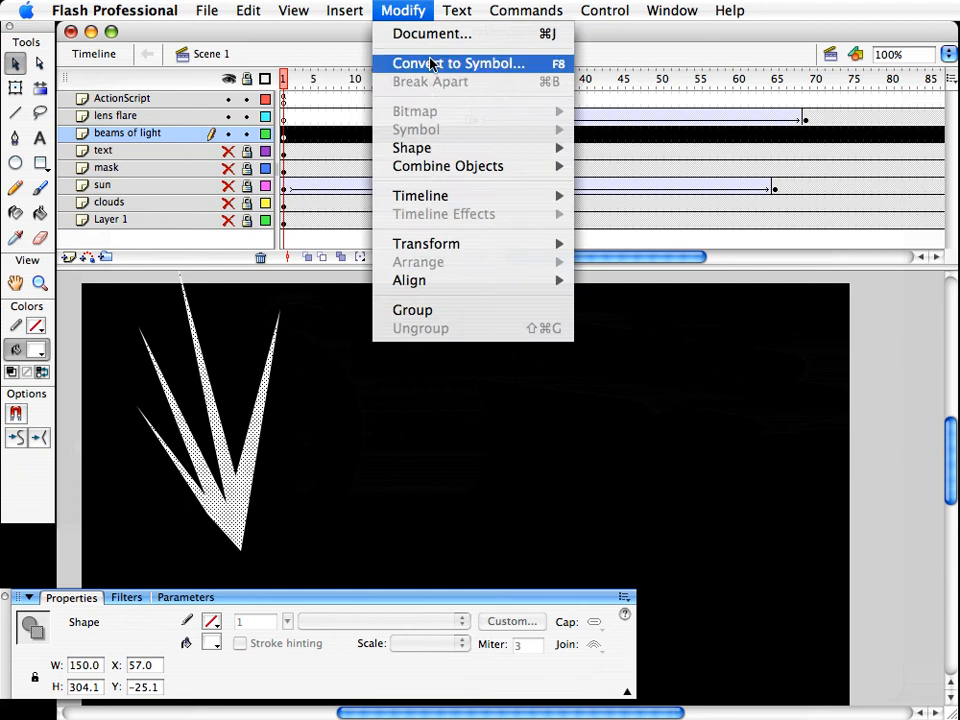
pyautogui.click(435, 62)
pyautogui.write('beams')
pyautogui.press('Return')
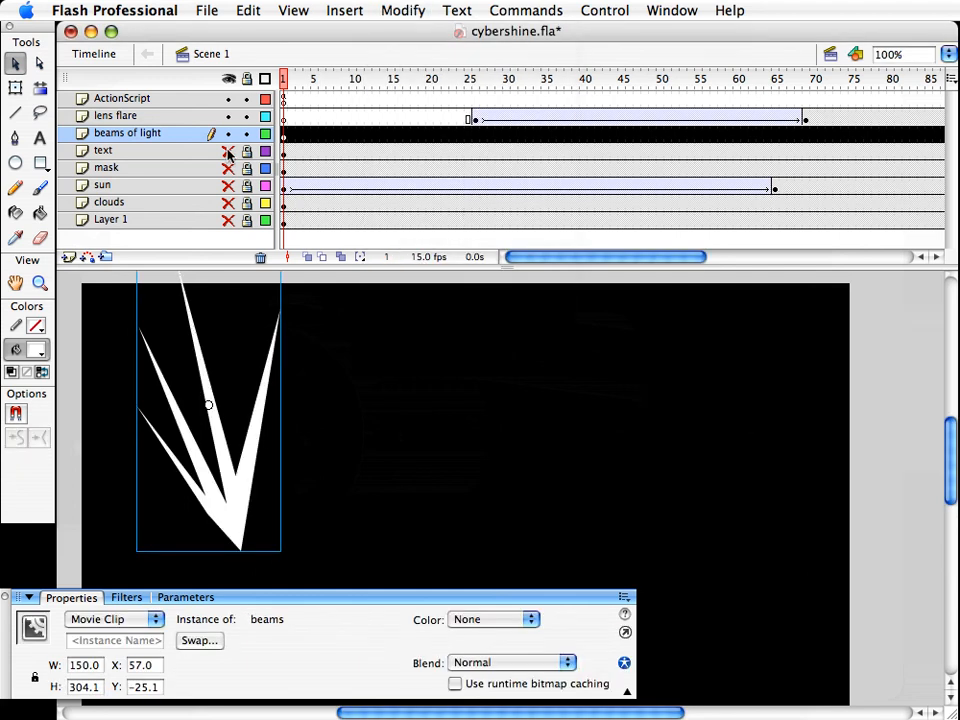
# Show the text, mask, sun, clouds and Layer 1 layers again
pyautogui.moveTo(228, 153); pyautogui.dragTo(228, 220)
pyautogui.click(404, 425)
pyautogui.scroll(-2, 390, 420)
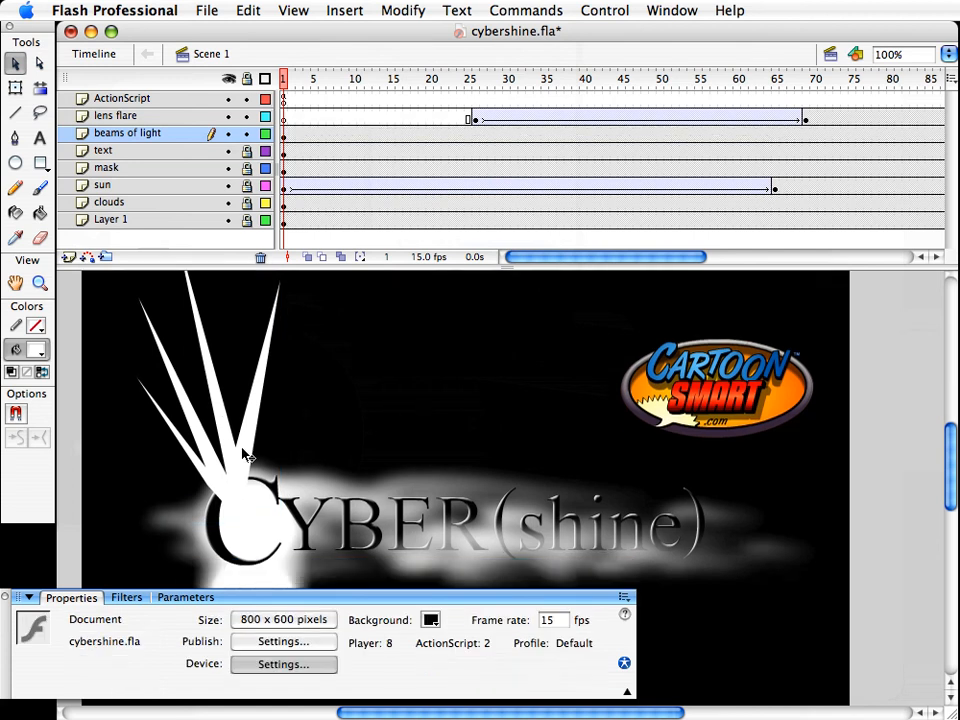
# Place the beams of light layer below the text layer and move the beams clip behind the C to X 70, Y -5.1
pyautogui.click(243, 452)
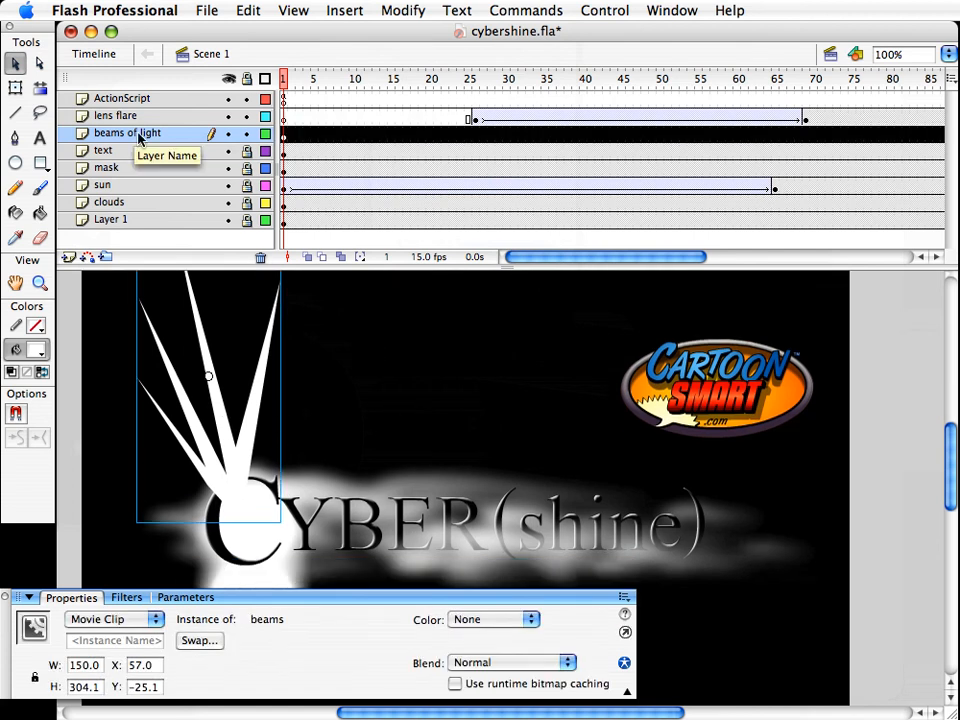
pyautogui.moveTo(138, 140); pyautogui.dragTo(139, 157)
pyautogui.moveTo(210, 388); pyautogui.dragTo(224, 408)
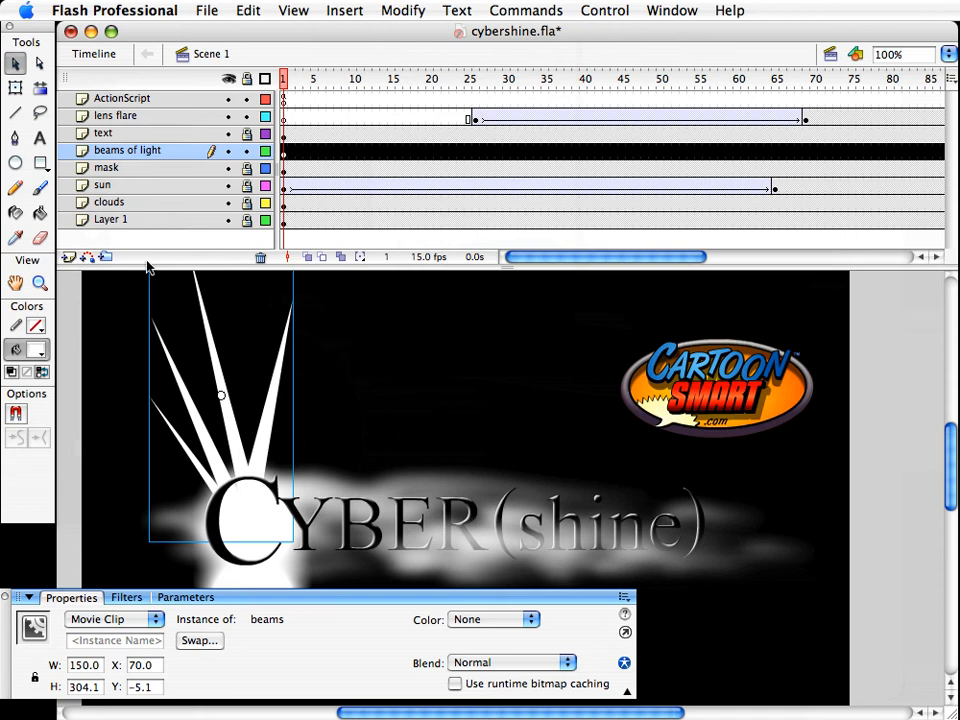
# Move the beams clip's transformation point to the centre of the C and rotate the clip slightly counterclockwise around it
pyautogui.click(15, 88)
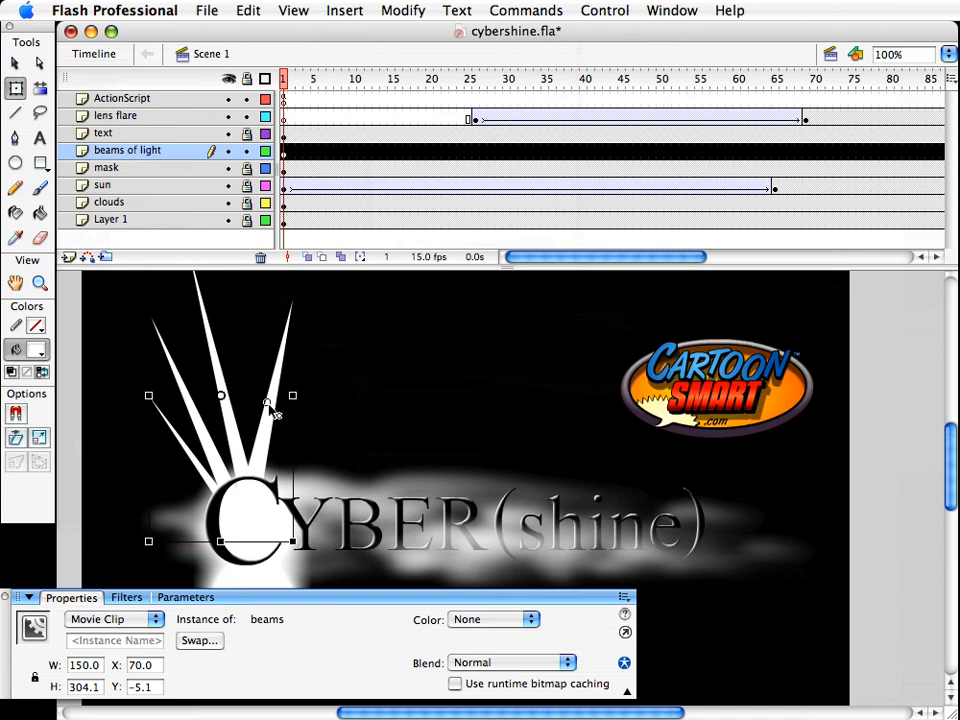
pyautogui.moveTo(270, 405); pyautogui.dragTo(254, 527)
pyautogui.scroll(3, 290, 520)
pyautogui.moveTo(300, 304); pyautogui.dragTo(263, 322)
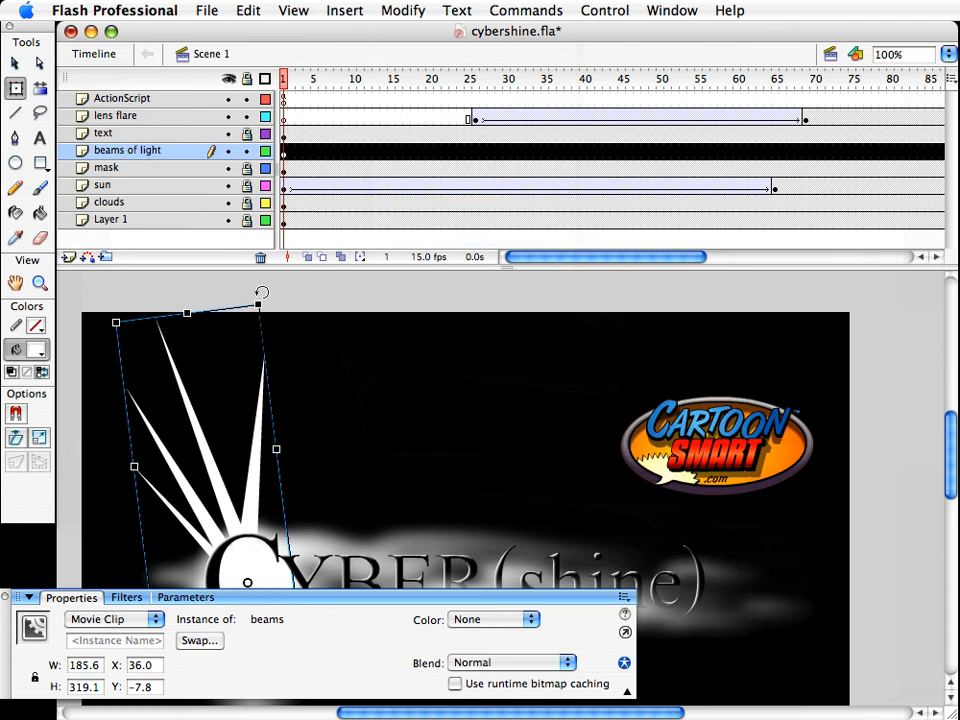
# Add a Blur filter to the beams clip with Blur X 10, Blur Y 25 and Medium quality
pyautogui.click(125, 598)
pyautogui.click(28, 617)
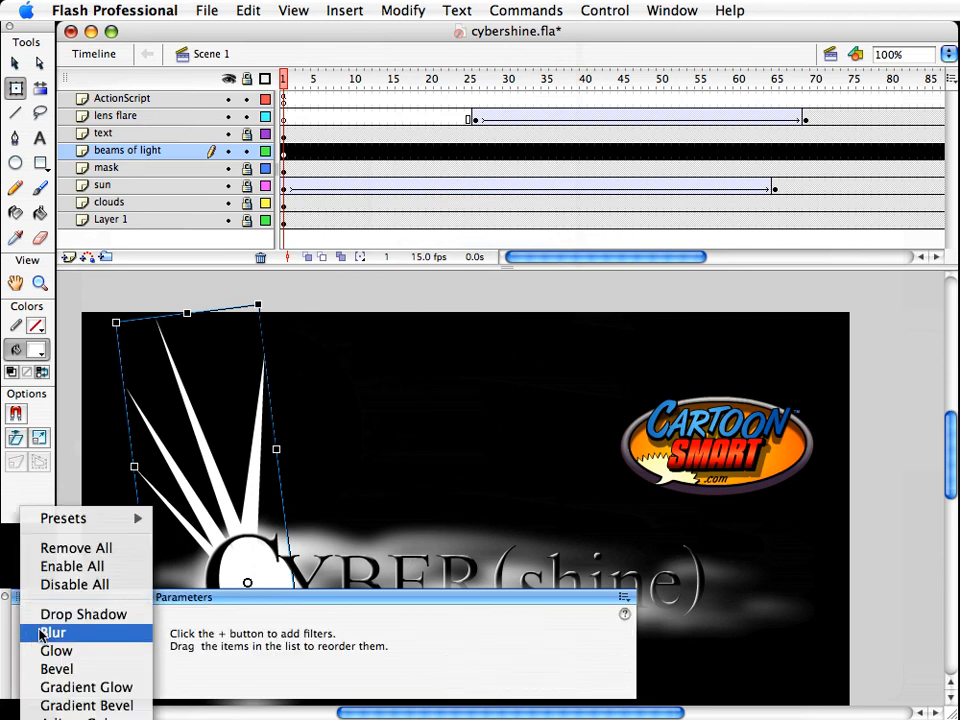
pyautogui.click(42, 633)
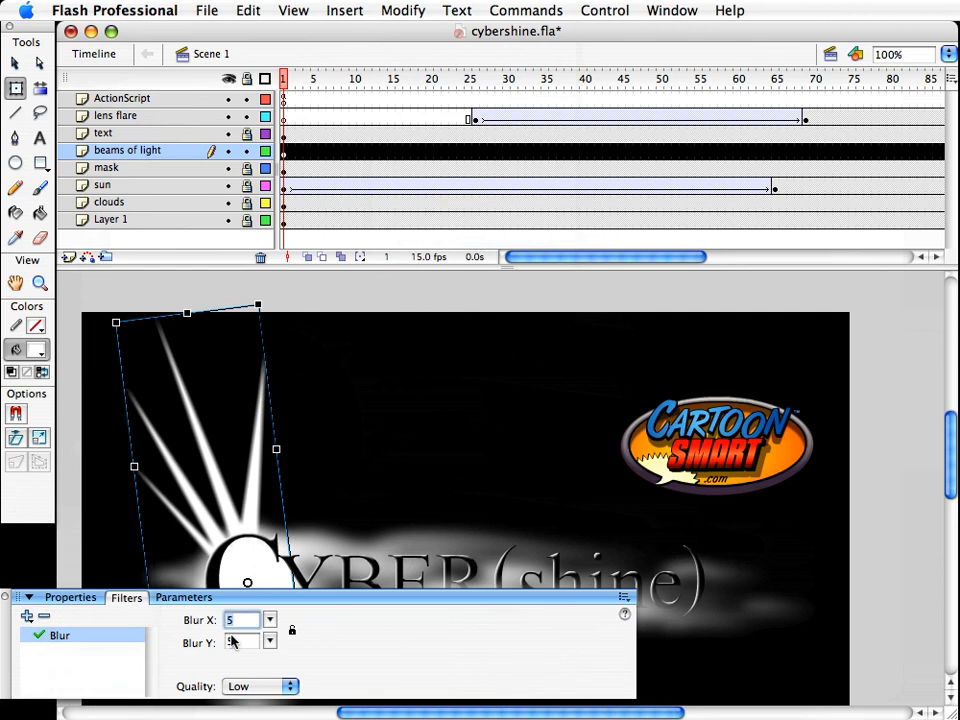
pyautogui.moveTo(266, 628)
pyautogui.mouseDown()
pyautogui.moveTo(266, 605)
pyautogui.moveTo(262, 662)
pyautogui.moveTo(267, 606)
pyautogui.moveTo(266, 623)
pyautogui.mouseUp()
pyautogui.click(262, 686)
pyautogui.click(257, 701)
pyautogui.scroll(-3, 300, 445)
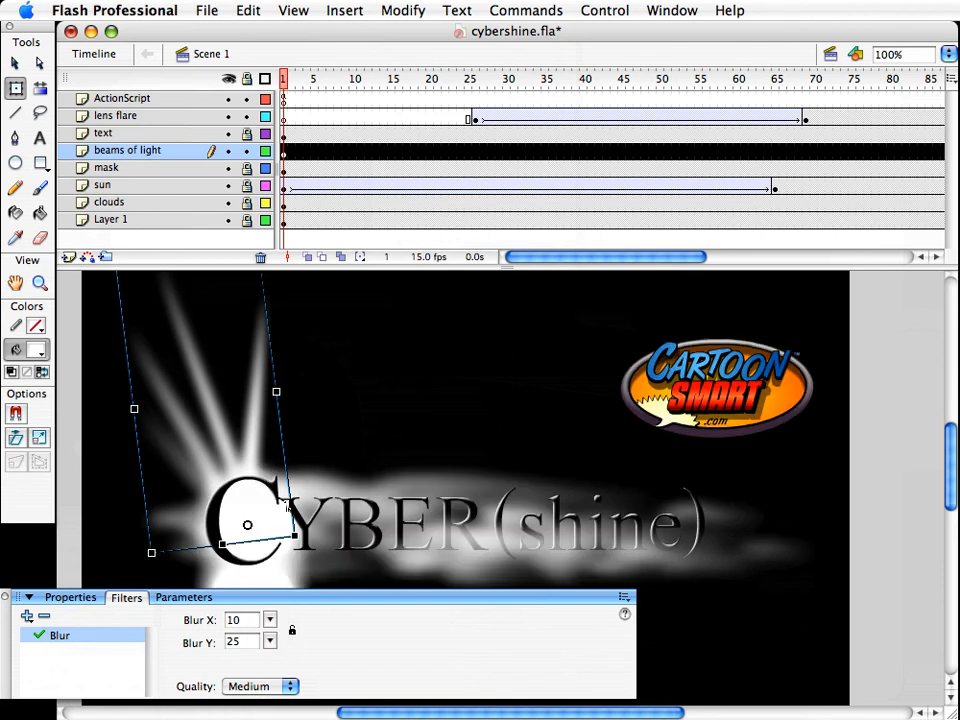
# Nudge the beams clip to X 38, Y -3.8 and scale it down to about 143 by 246 px
pyautogui.press('v')
pyautogui.moveTo(221, 424); pyautogui.dragTo(221, 412)
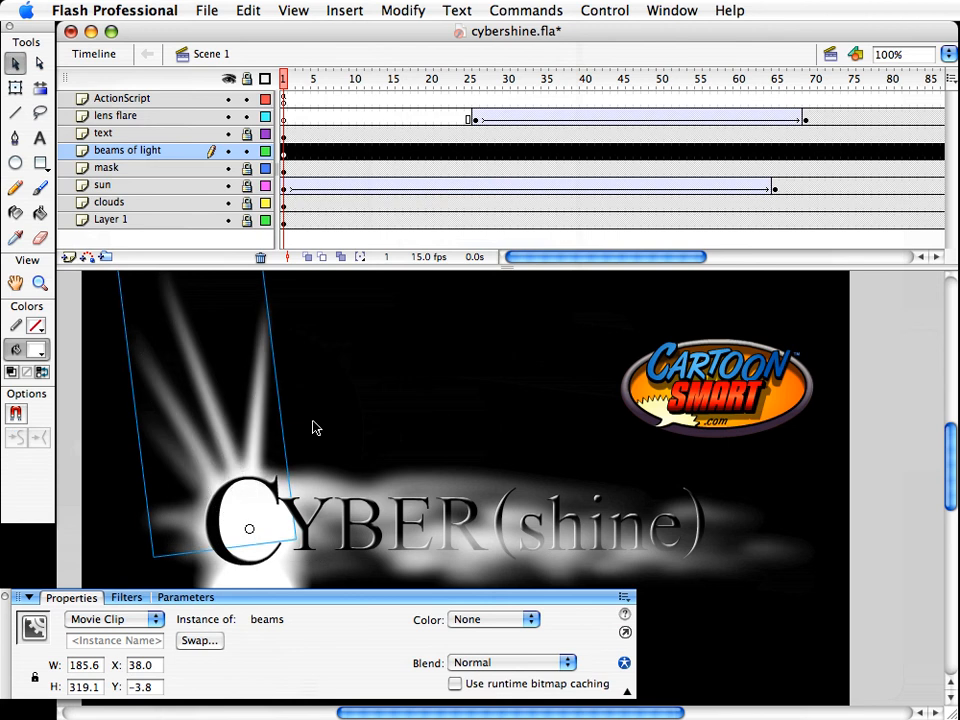
pyautogui.scroll(1, 312, 427)
pyautogui.press('q')
pyautogui.moveTo(259, 279); pyautogui.dragTo(258, 344)
pyautogui.click(356, 388)
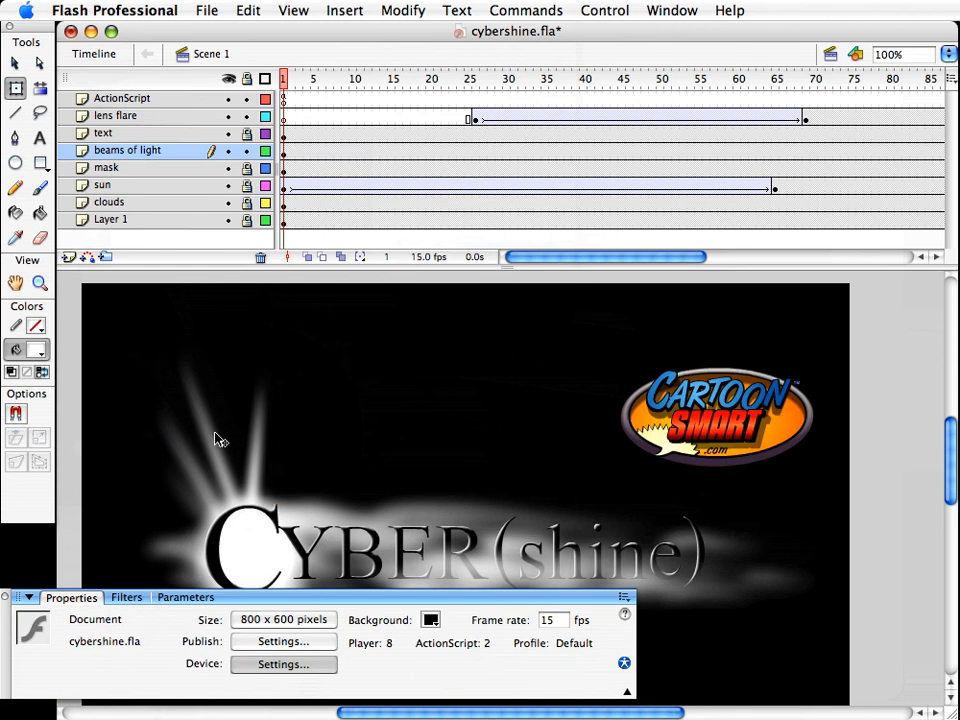
pyautogui.click(240, 505)
pyautogui.press('v')
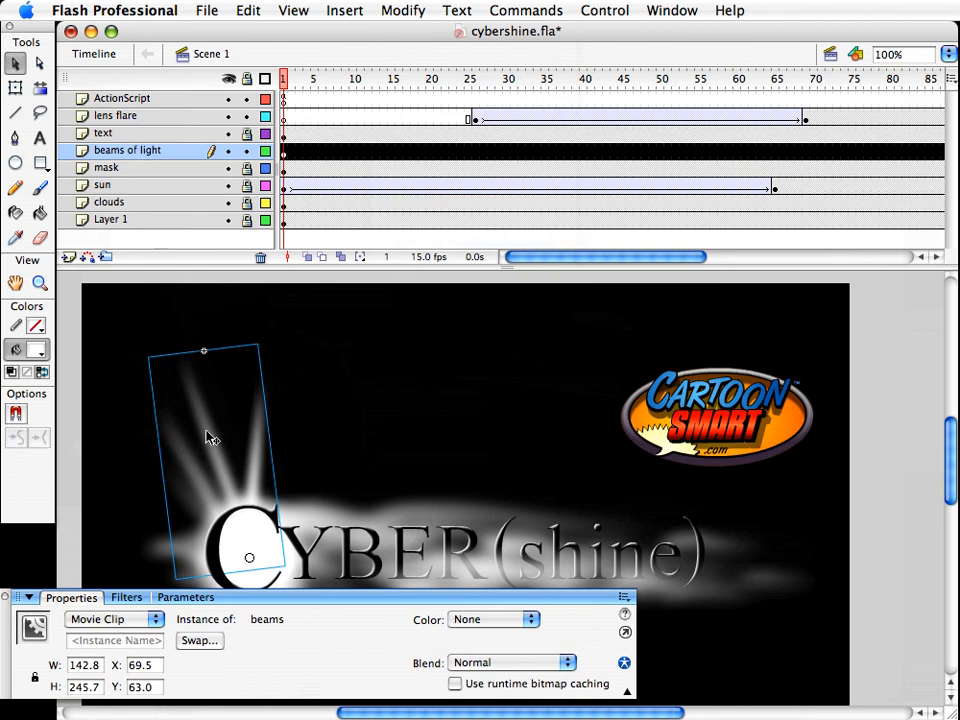
# Examine the individual beam shapes inside the beams clip as outlines and return to the main scene
pyautogui.doubleClick(212, 444)
pyautogui.click(294, 461)
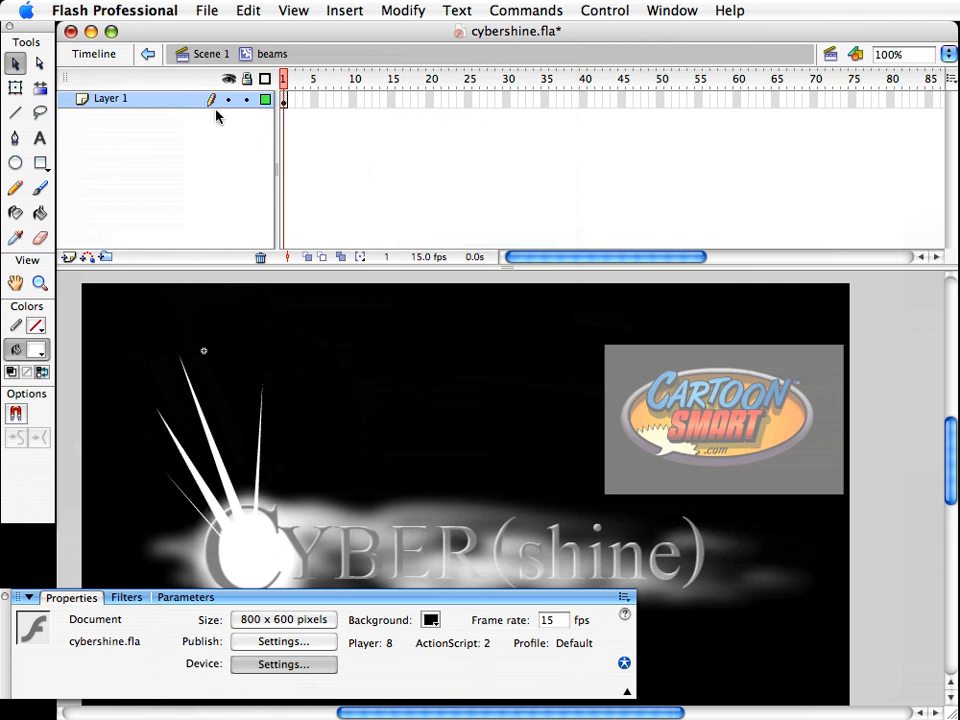
pyautogui.click(211, 53)
pyautogui.click(253, 461)
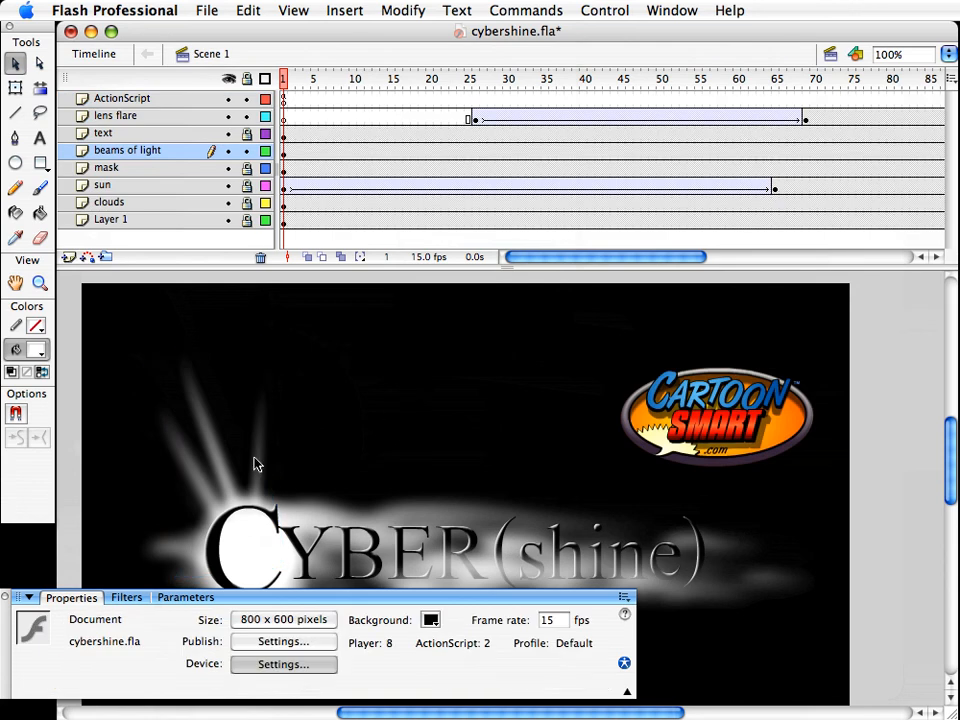
pyautogui.click(185, 505)
pyautogui.doubleClick(200, 474)
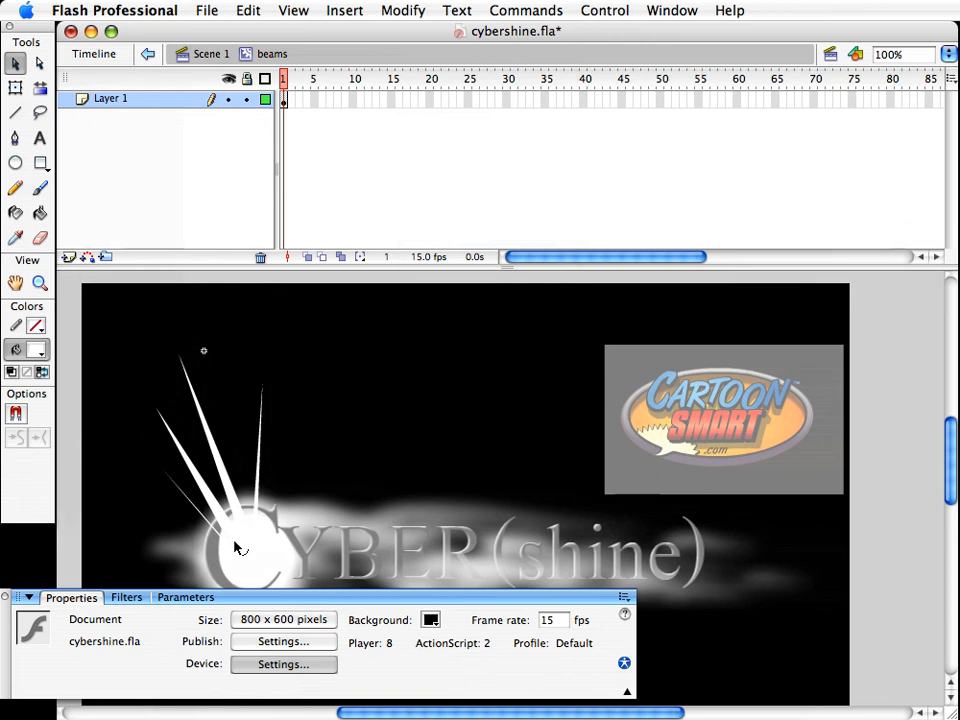
pyautogui.press('z')
pyautogui.moveTo(107, 422); pyautogui.dragTo(349, 598)
pyautogui.press('v')
pyautogui.click(264, 79)
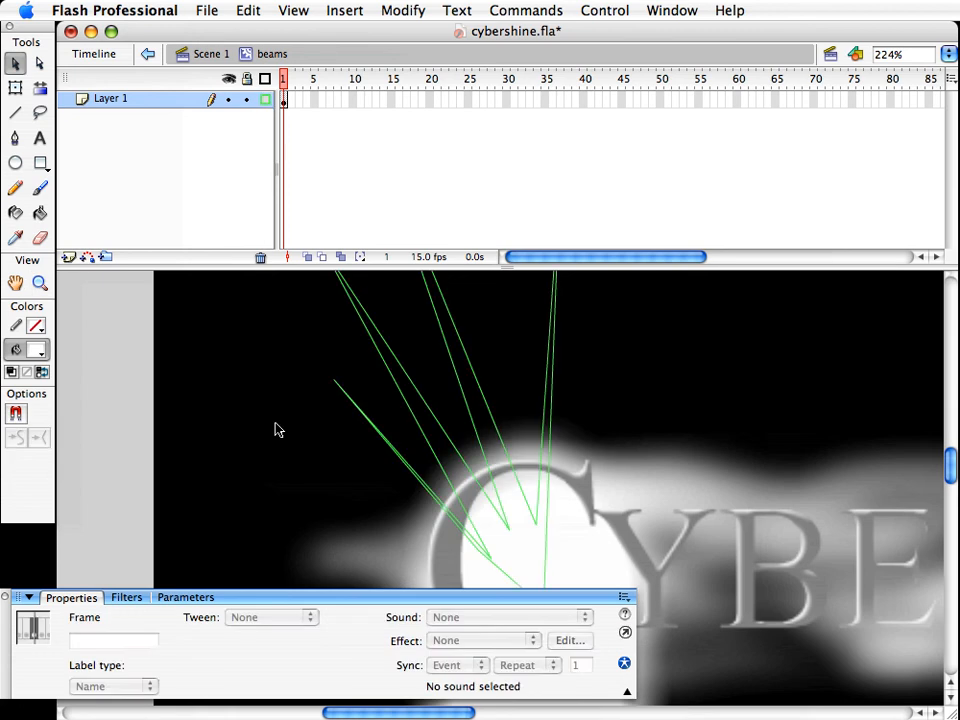
pyautogui.click(274, 429)
pyautogui.moveTo(494, 560); pyautogui.dragTo(491, 547)
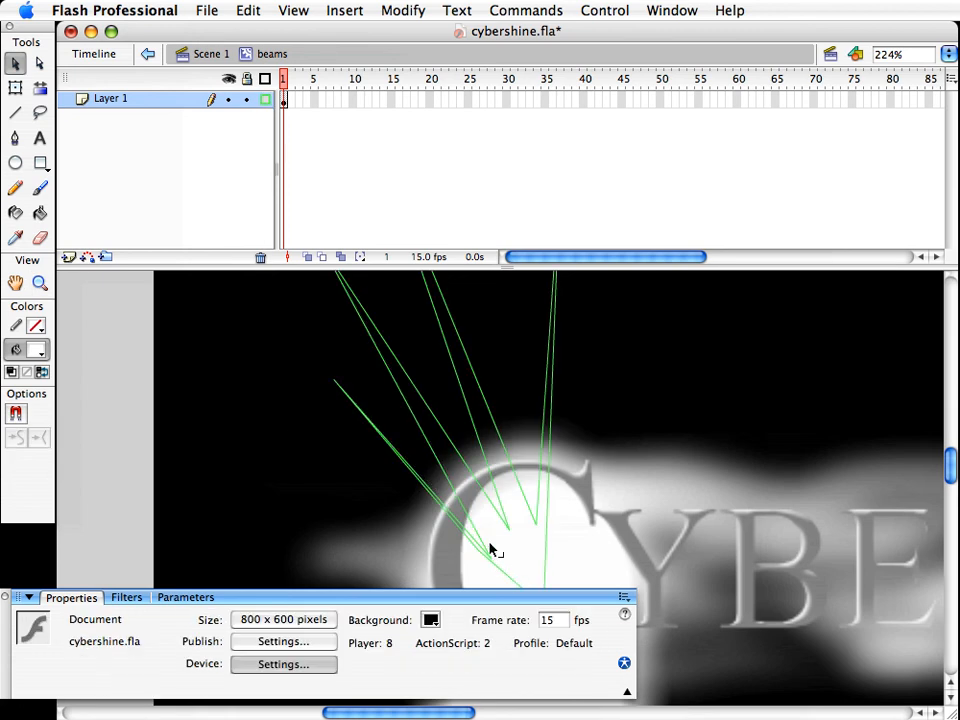
pyautogui.press('super+e')
pyautogui.click(491, 428)
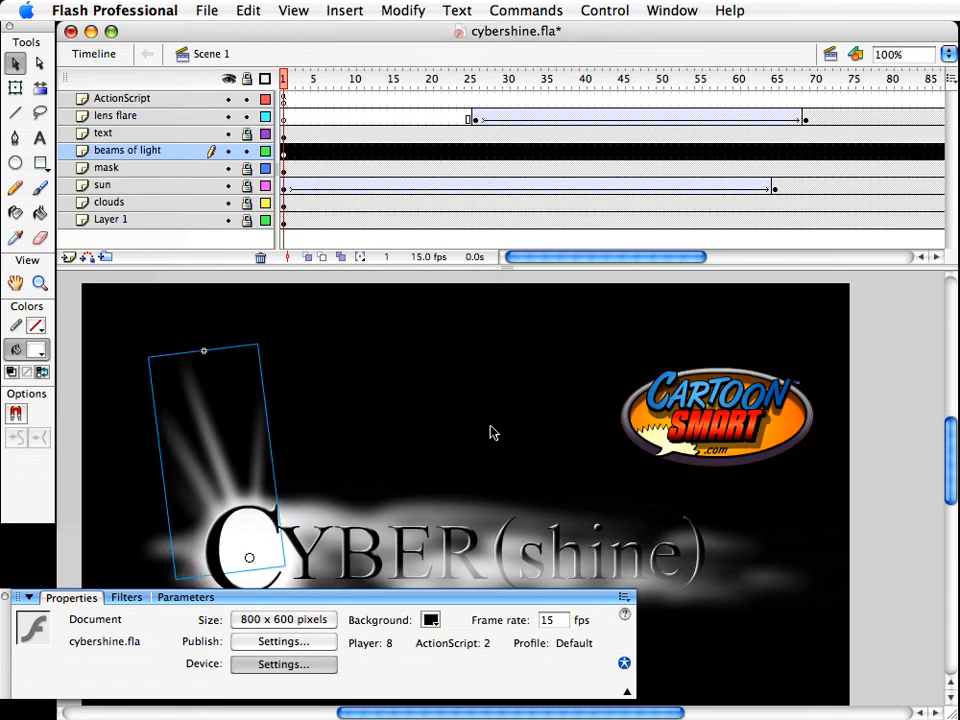
# Scale the beams clip up around the centre of the C to about 156 by 268 px
pyautogui.click(210, 449)
pyautogui.press('q')
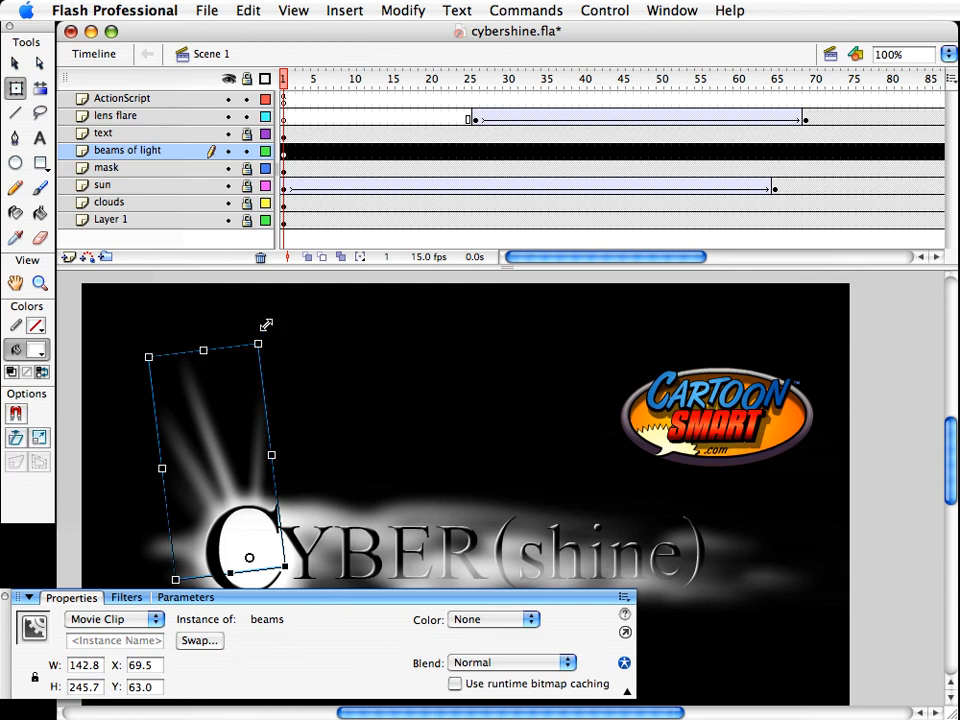
pyautogui.moveTo(266, 325); pyautogui.dragTo(278, 323)
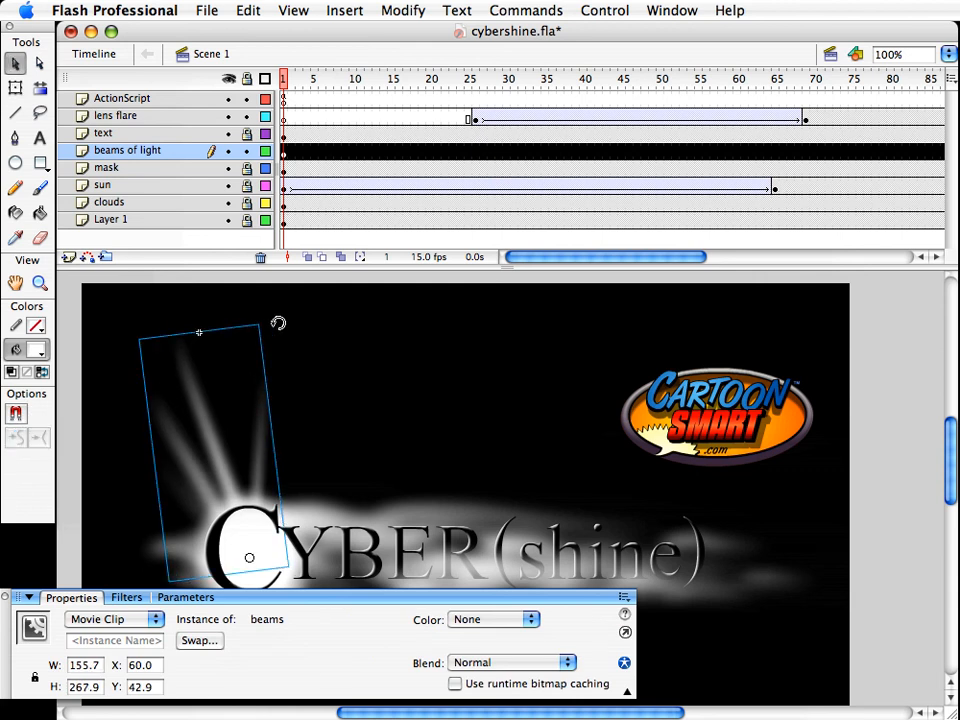
# Move the beams of light keyframe from frame 1 to frame 15 and insert another keyframe at frame 67
pyautogui.click(286, 151)
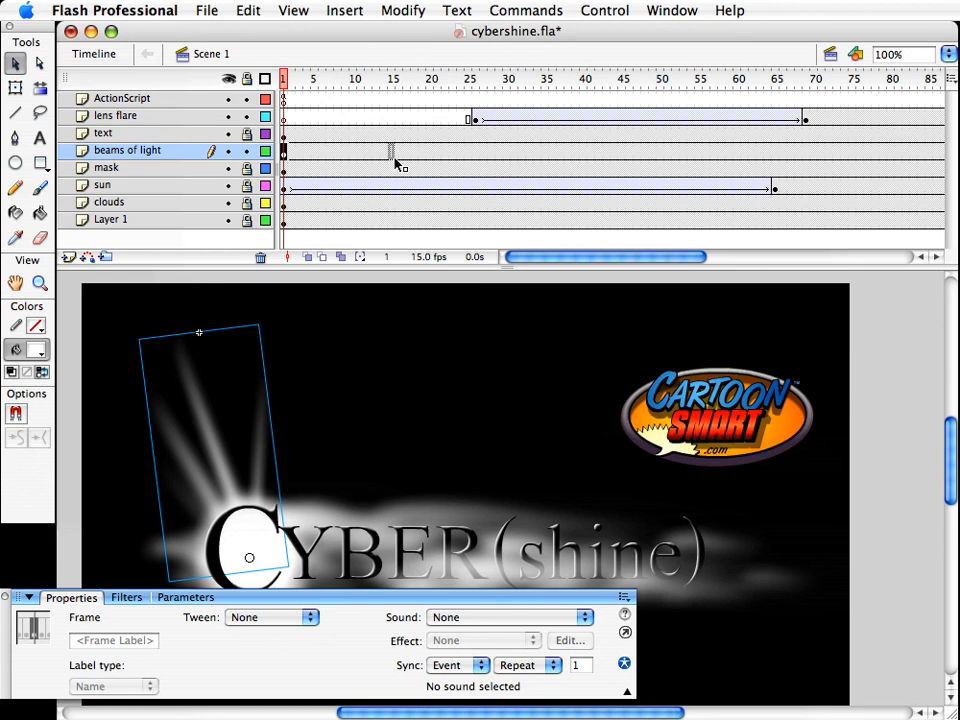
pyautogui.moveTo(398, 164); pyautogui.dragTo(393, 156)
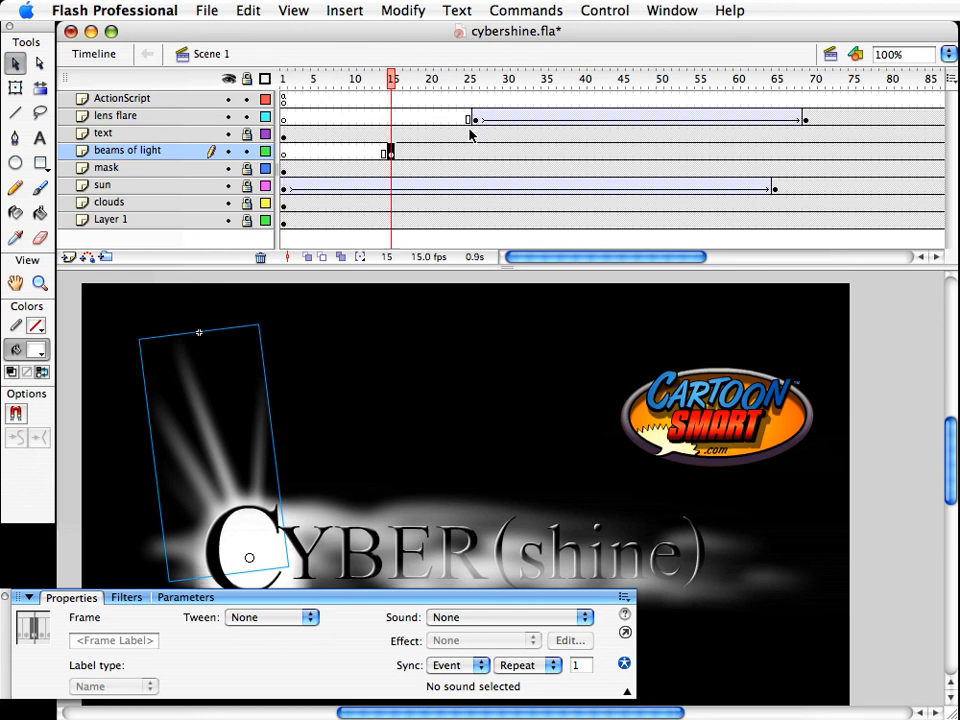
pyautogui.click(791, 153)
pyautogui.press('F6')
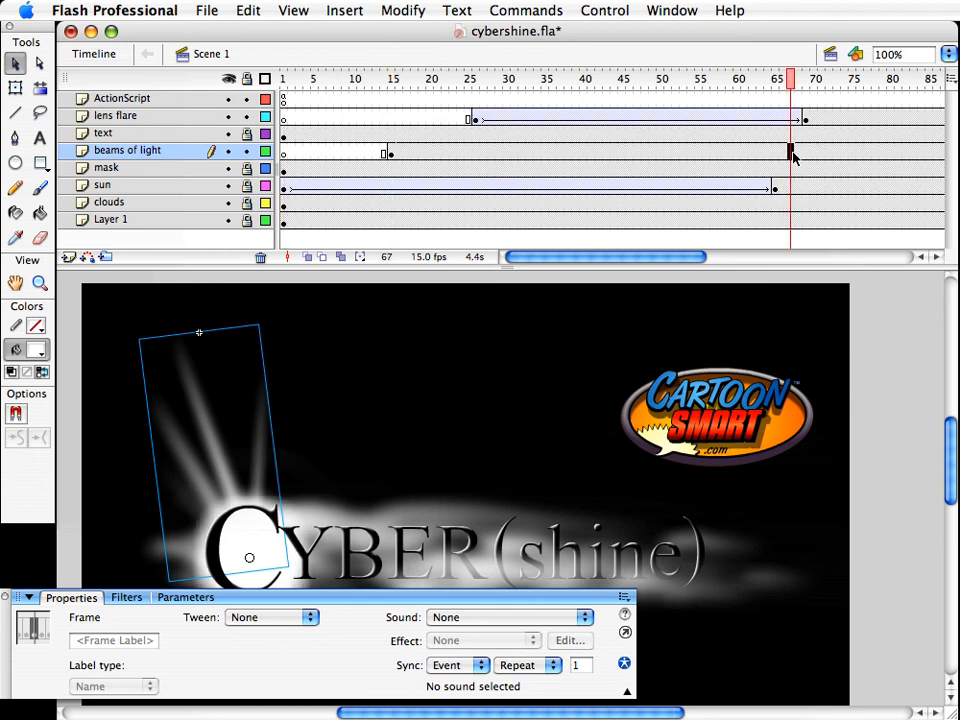
pyautogui.press('F6')
# Rotate the beams clip at frame 67 clockwise and shrink it to about 106 by 91 px behind the C
pyautogui.click(208, 399)
pyautogui.press('q')
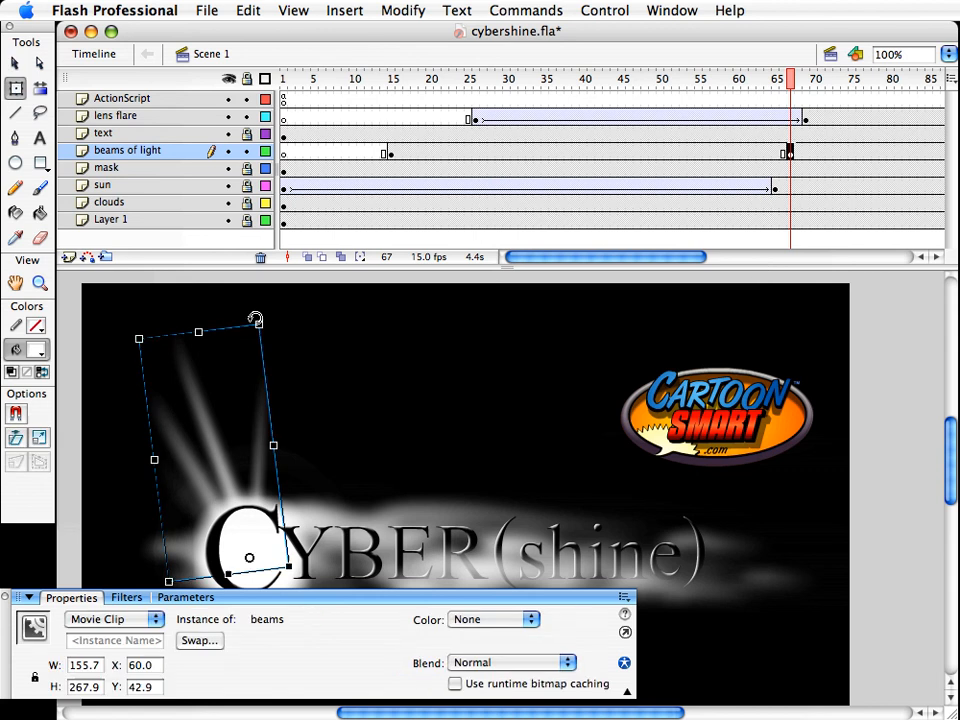
pyautogui.moveTo(264, 316); pyautogui.dragTo(395, 483)
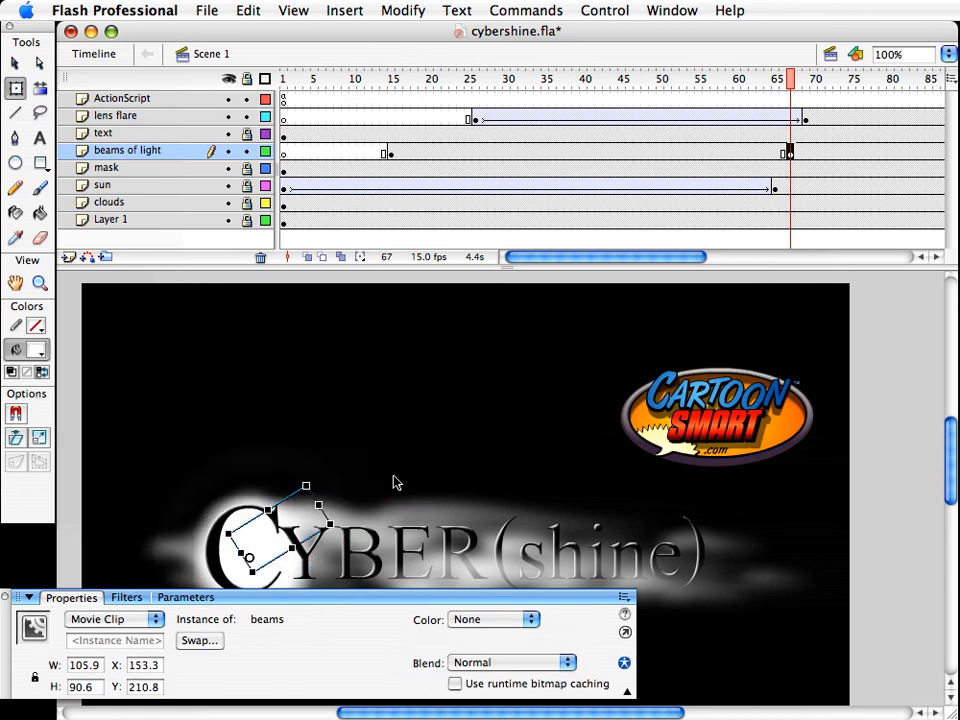
# Create a motion tween between frames 15 and 67 of the beams of light layer with Ease 100 out
pyautogui.rightClick(462, 151)
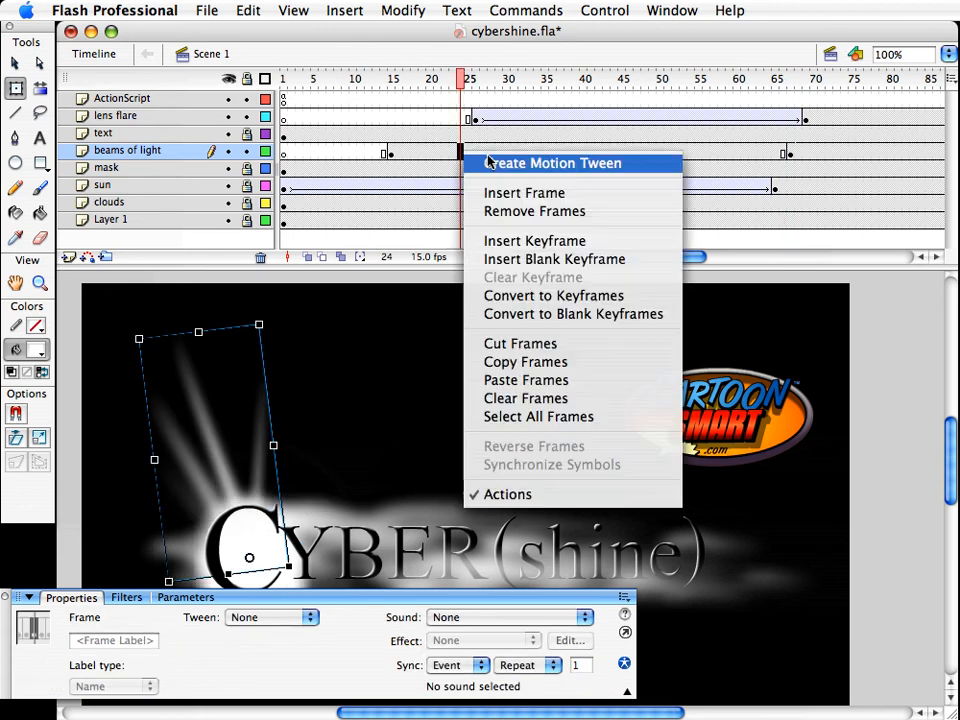
pyautogui.click(520, 161)
pyautogui.moveTo(266, 648); pyautogui.dragTo(262, 520)
pyautogui.moveTo(459, 80); pyautogui.dragTo(392, 95)
# Swap the beams keyframes by moving the large beams from frame 15 to 68 and the small ones from 67 to 15
pyautogui.click(391, 152)
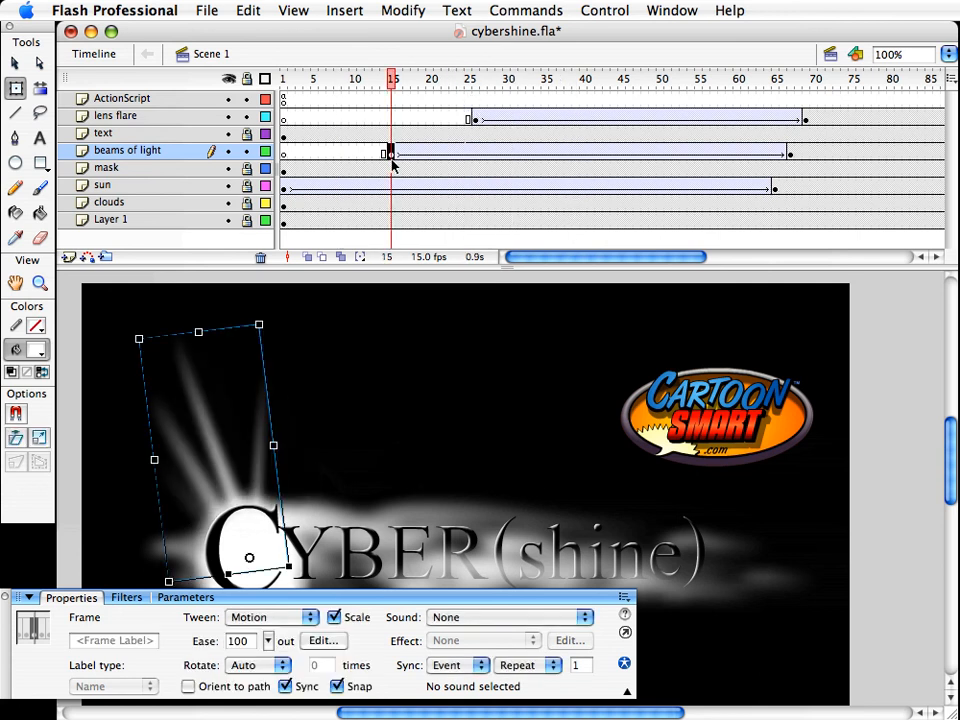
pyautogui.click(790, 152)
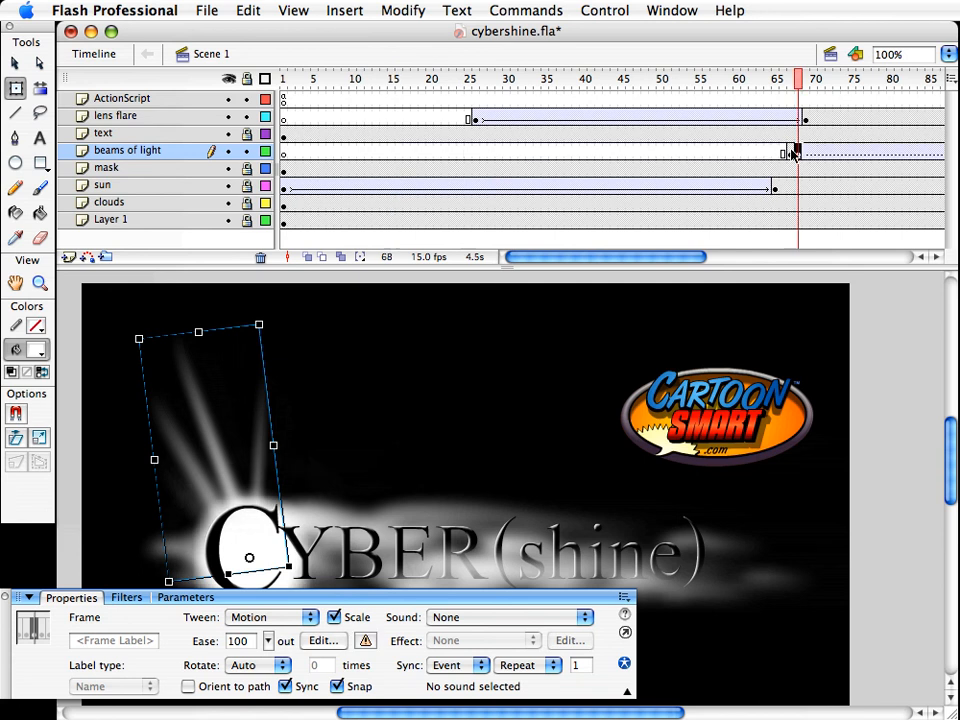
pyautogui.moveTo(790, 152); pyautogui.dragTo(398, 163)
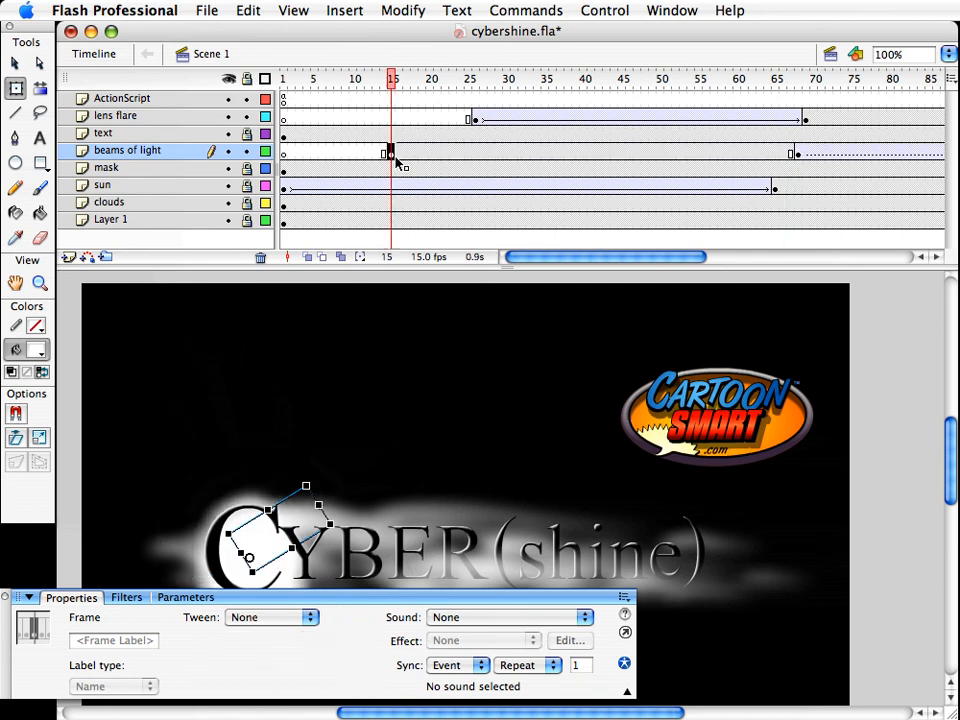
# Create a motion tween from frame 15 to frame 68 on beams of light and set its Ease to 100 out
pyautogui.rightClick(401, 157)
pyautogui.click(478, 155)
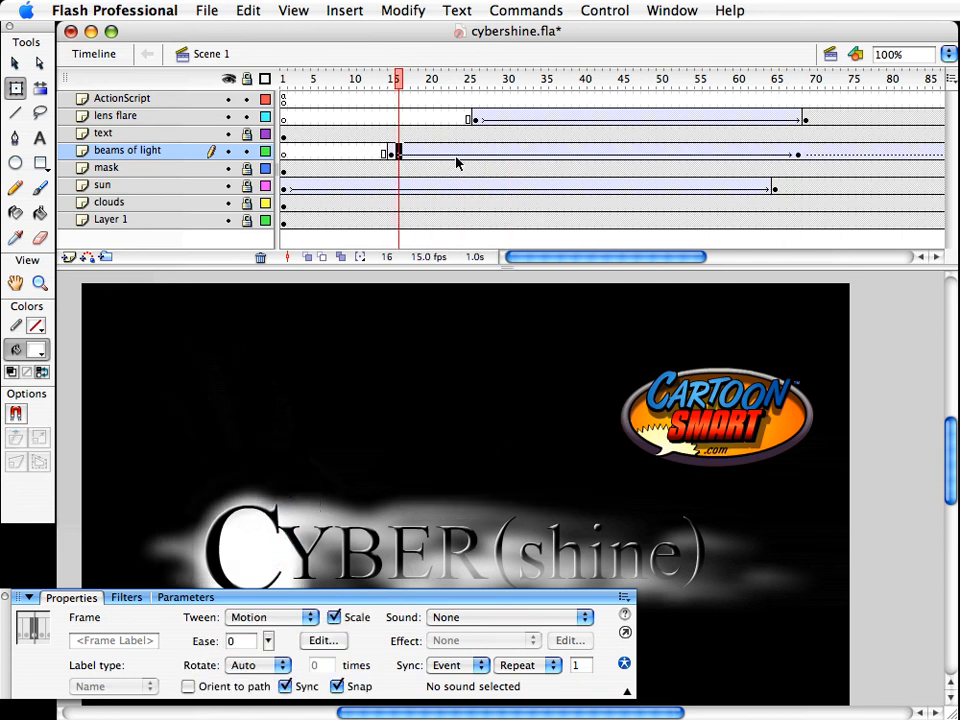
pyautogui.click(459, 152)
pyautogui.moveTo(268, 640); pyautogui.dragTo(297, 572)
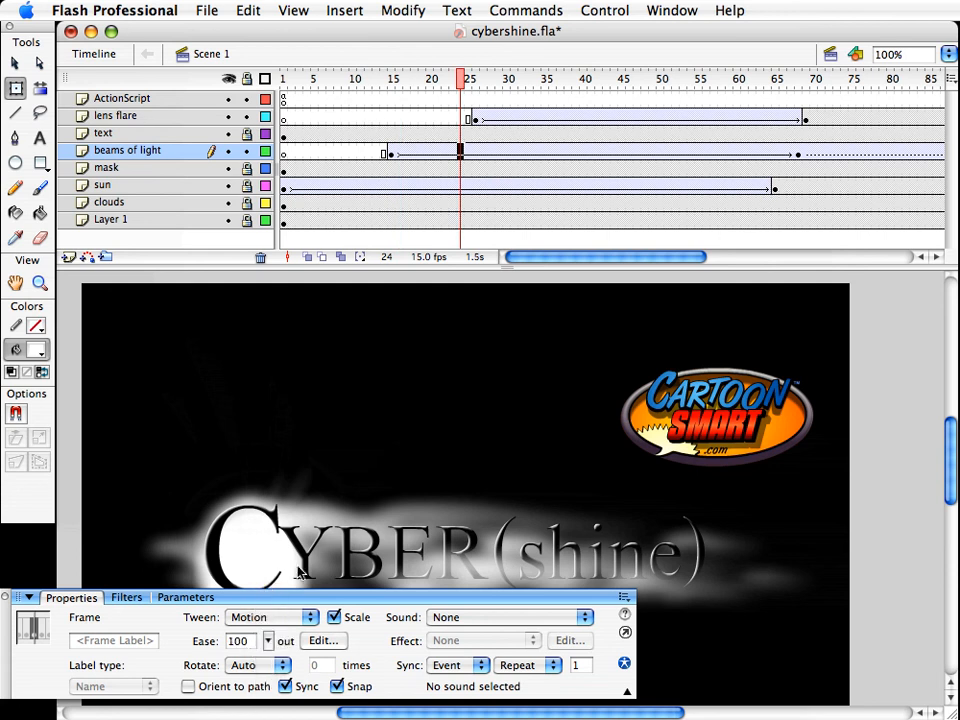
# Remove the leftover tween after frame 68 on beams of light by setting Tween to None
pyautogui.click(821, 152)
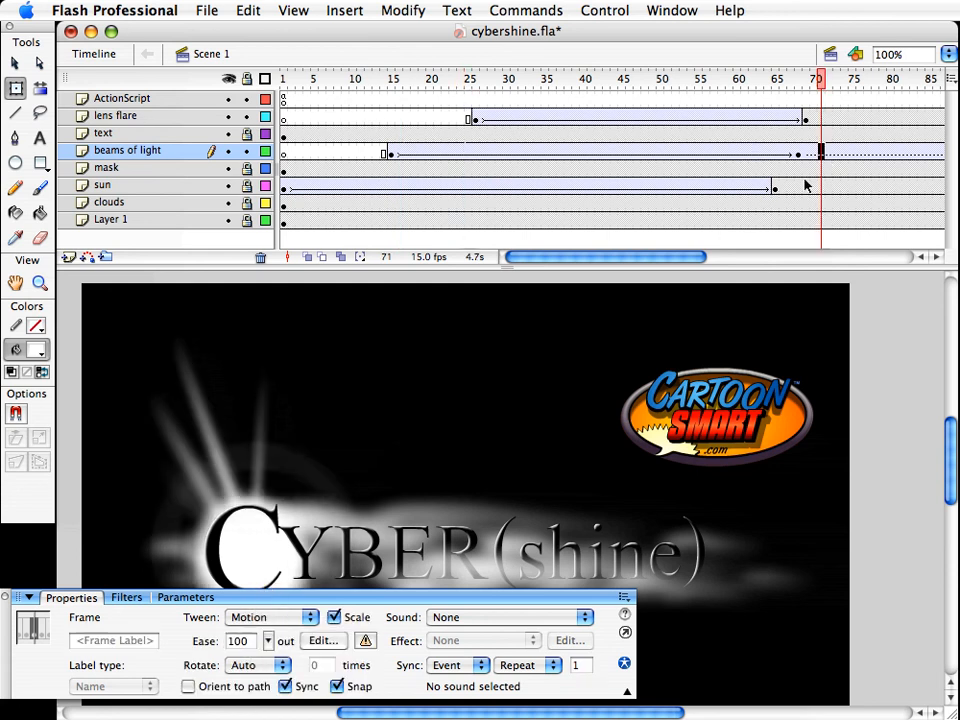
pyautogui.click(256, 621)
pyautogui.click(272, 602)
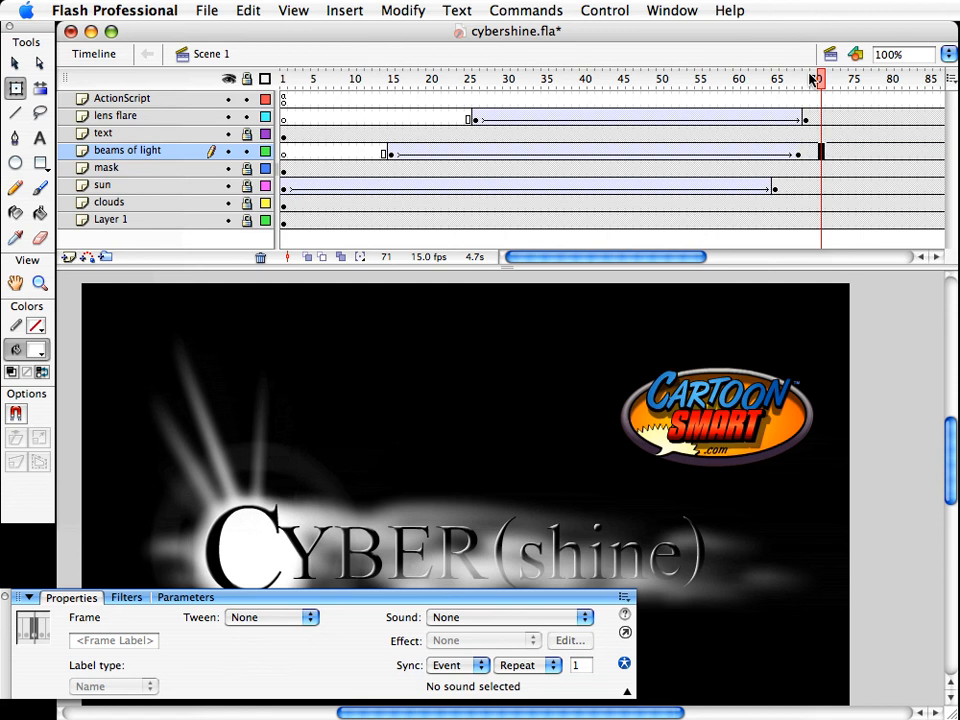
# Shrink the beams clip at frame 15 to about 68 by 67 px so it hides behind the C
pyautogui.moveTo(813, 79); pyautogui.dragTo(798, 145)
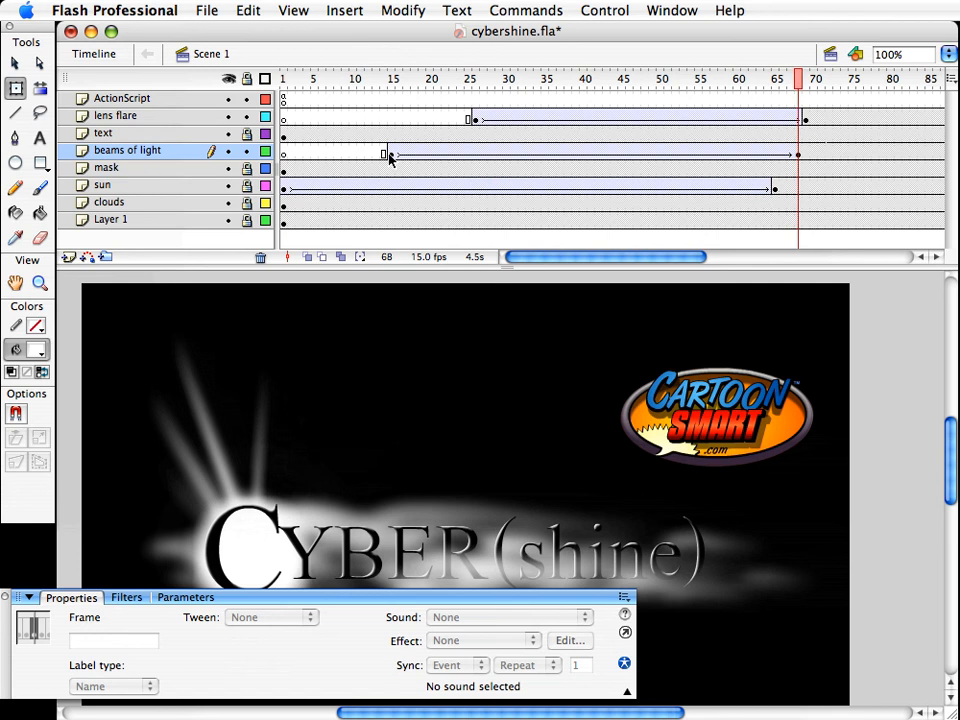
pyautogui.click(390, 153)
pyautogui.moveTo(320, 506); pyautogui.dragTo(285, 518)
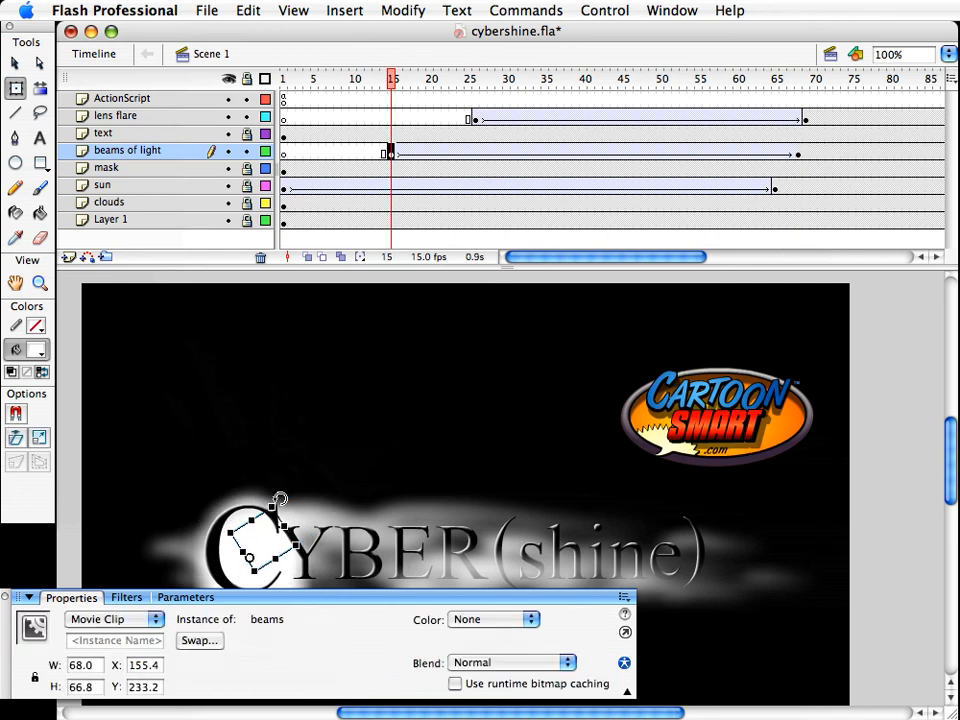
# Preview the growing beams by scrubbing the timeline and testing the movie, and close the test window
pyautogui.moveTo(405, 75); pyautogui.dragTo(724, 97)
pyautogui.press('super+Return')
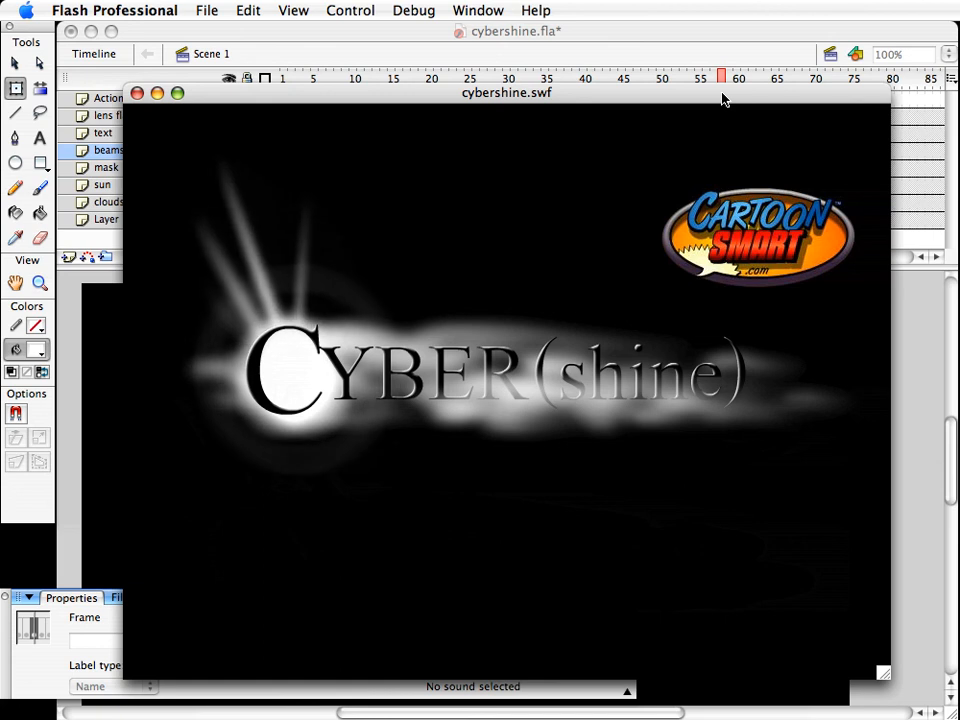
pyautogui.press('super+w')
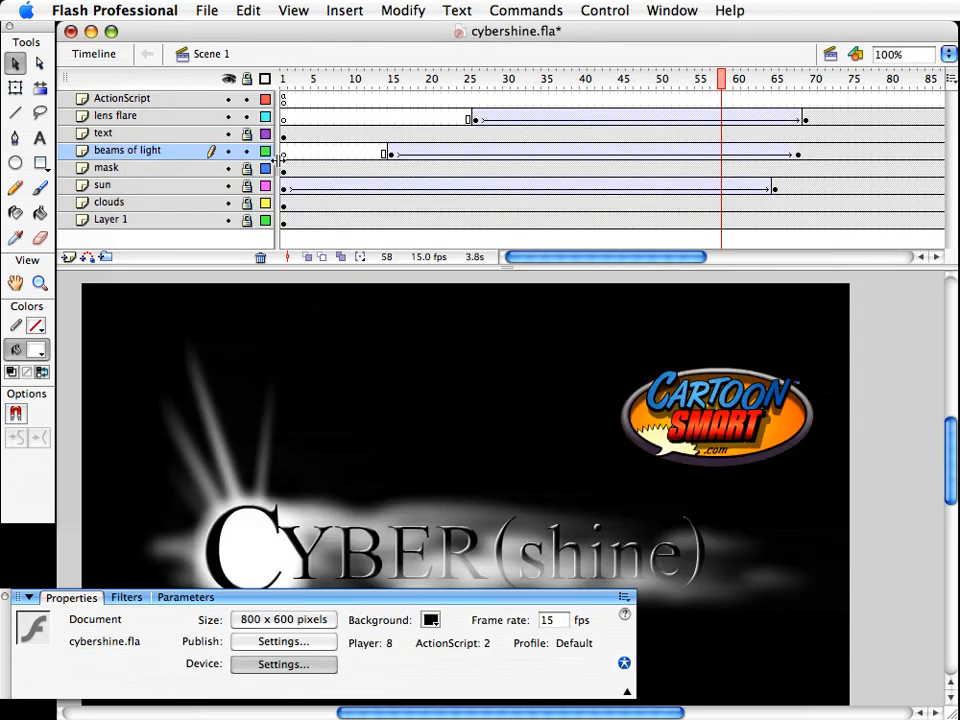
# Add a layer above lens flare and copy lens flare frames 26 to 69 into it starting at frame 31
pyautogui.click(147, 118)
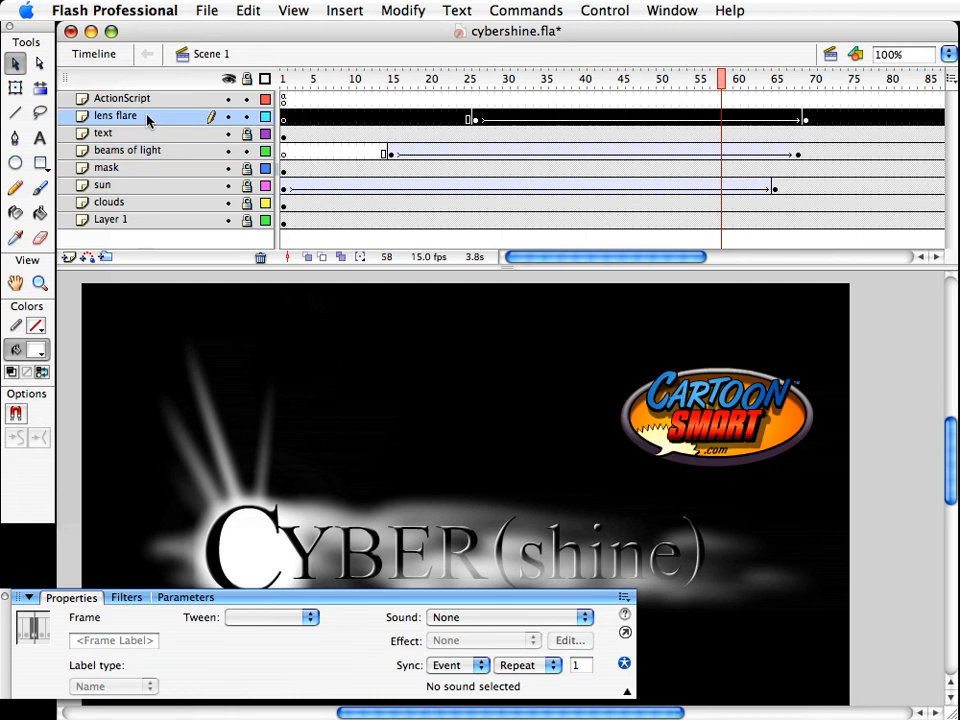
pyautogui.click(67, 257)
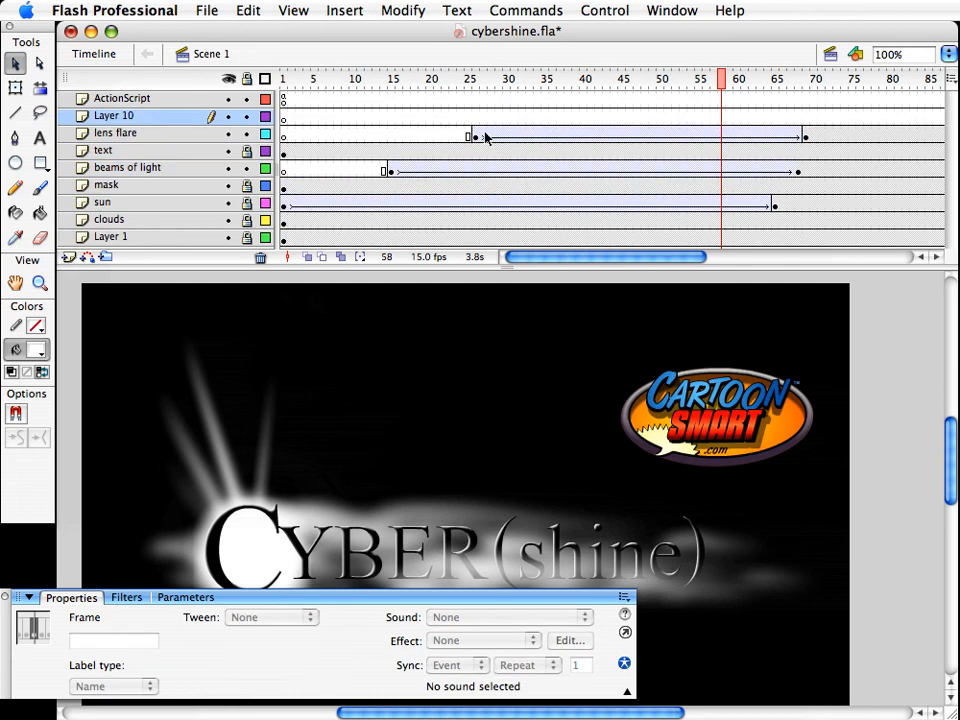
pyautogui.moveTo(474, 137); pyautogui.dragTo(810, 137)
pyautogui.rightClick(810, 137)
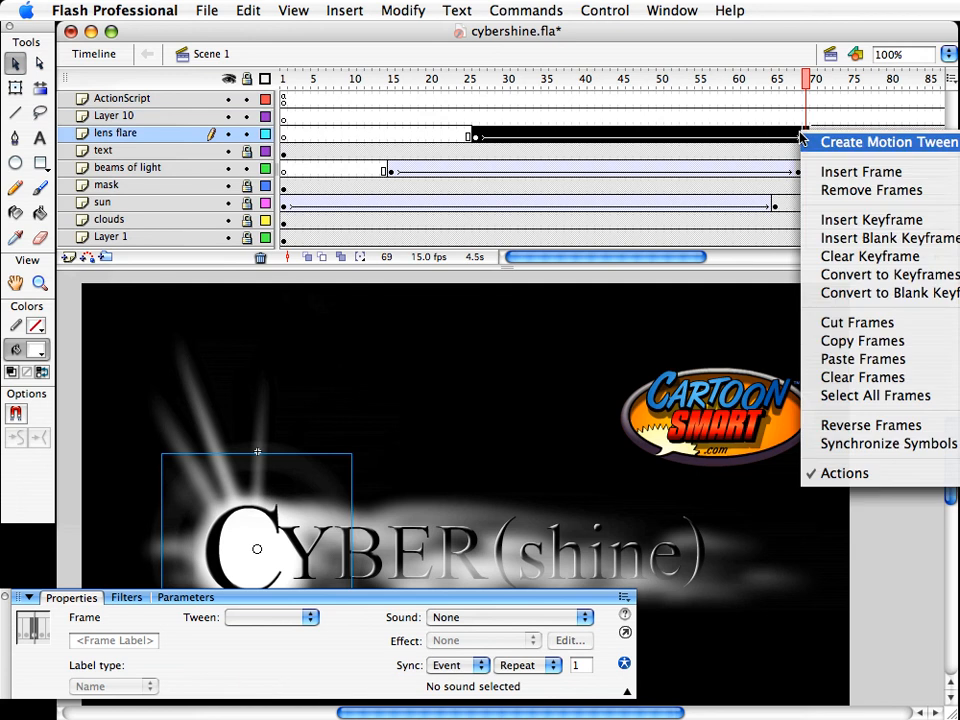
pyautogui.click(858, 345)
pyautogui.click(513, 117)
pyautogui.rightClick(513, 117)
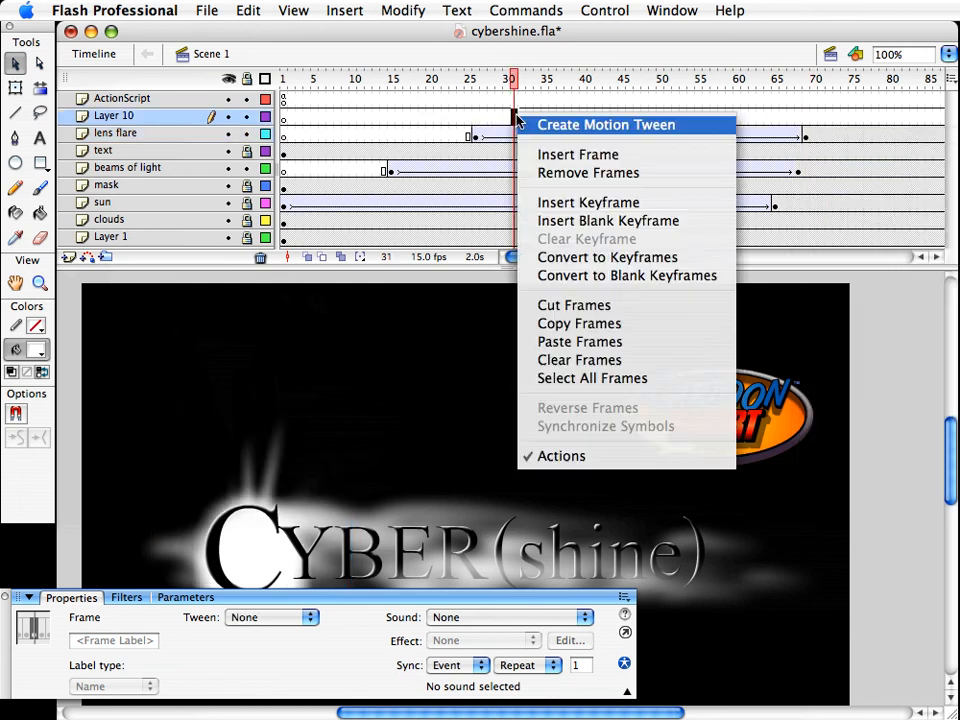
pyautogui.click(563, 342)
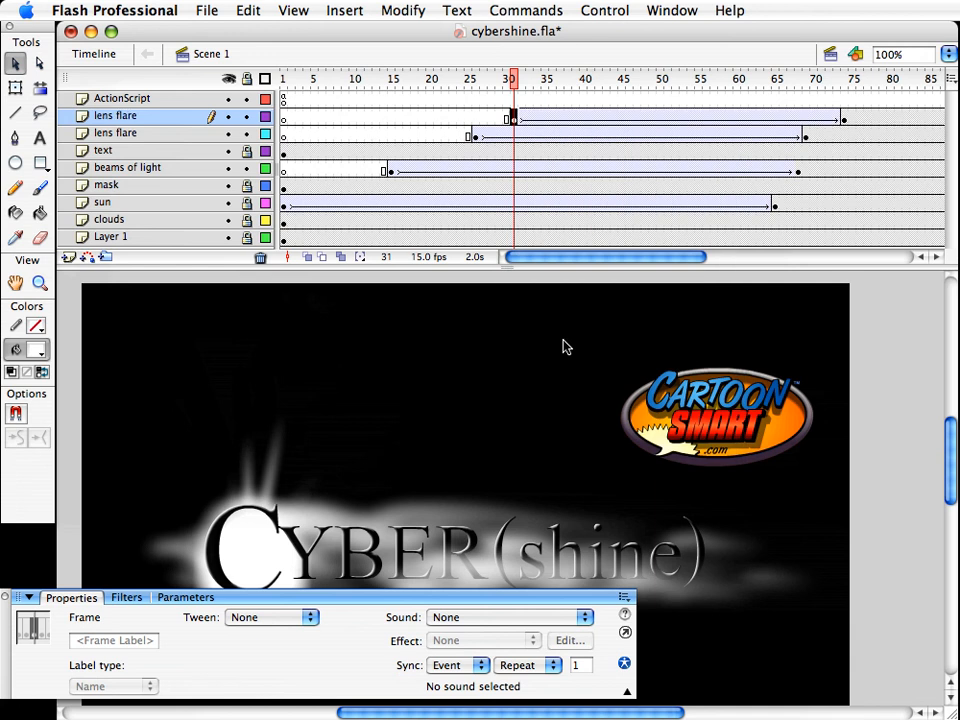
# Scale the copied flare at frame 74 up from its centre to about 278 by 278 px
pyautogui.click(843, 118)
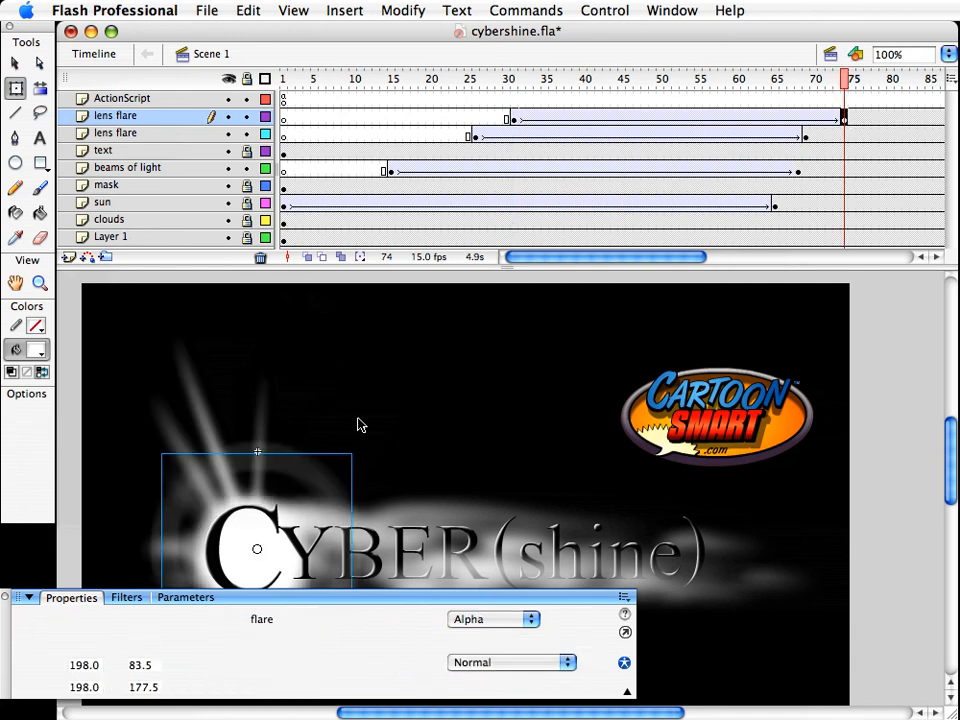
pyautogui.press('q')
pyautogui.moveTo(352, 452); pyautogui.dragTo(390, 408)
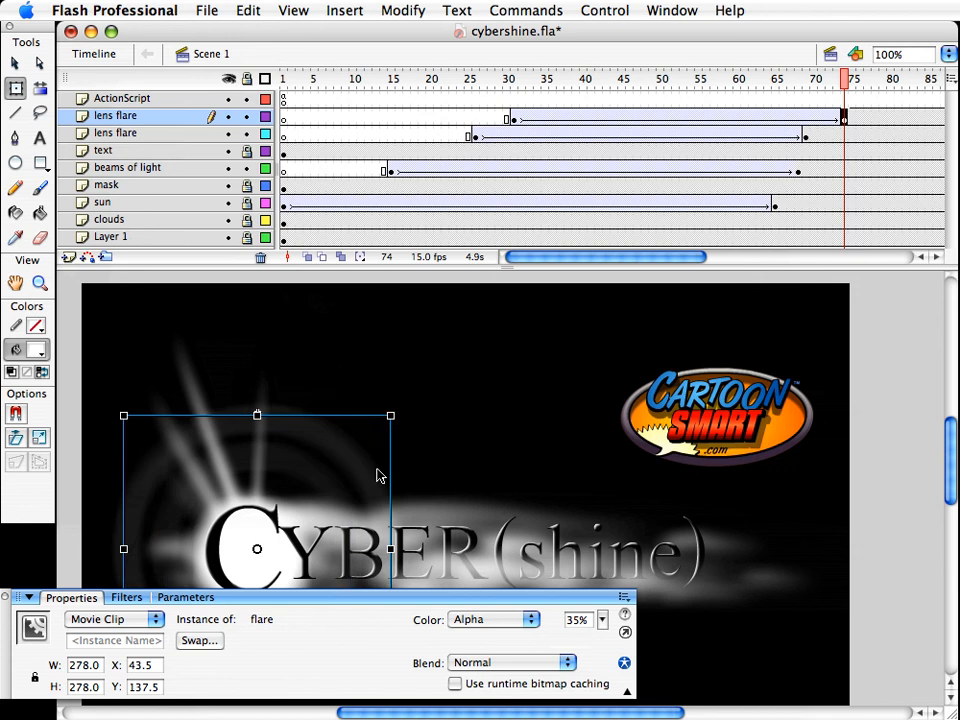
# Scale the copied flare at frame 31 to 10 percent of its size
pyautogui.scroll(-2, 381, 476)
pyautogui.click(513, 117)
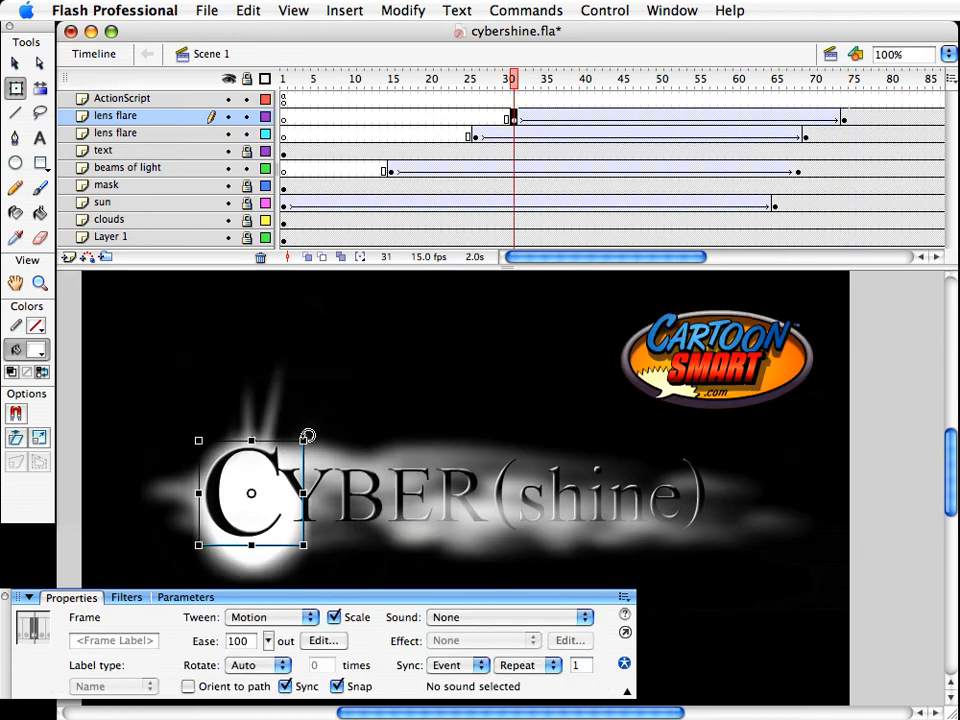
pyautogui.click(307, 436)
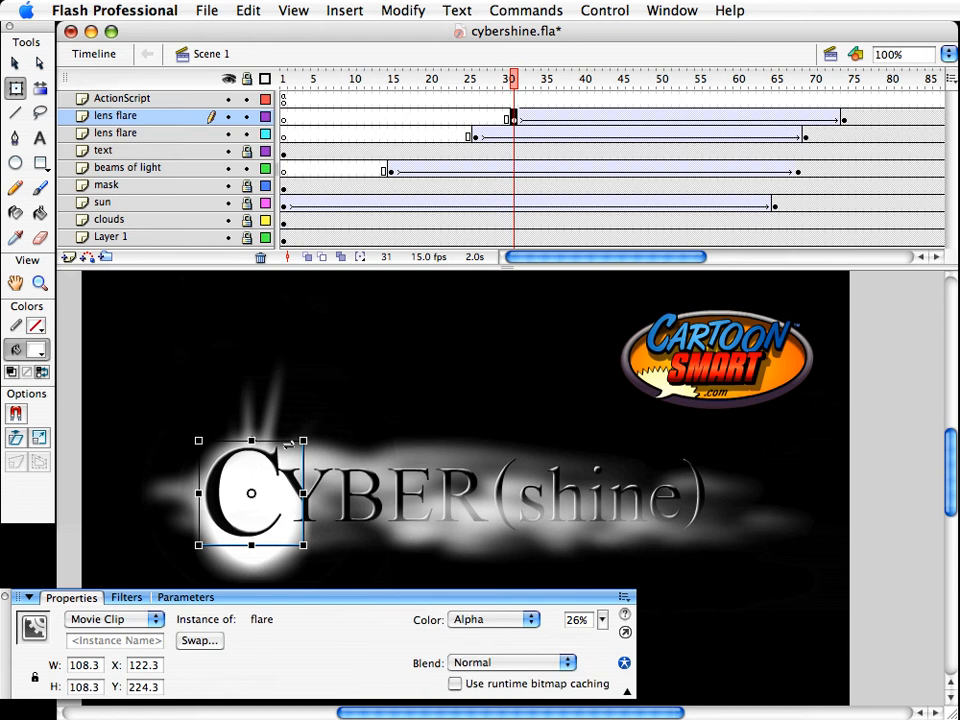
pyautogui.press('super+alt+s')
pyautogui.write('10')
pyautogui.press('Return')
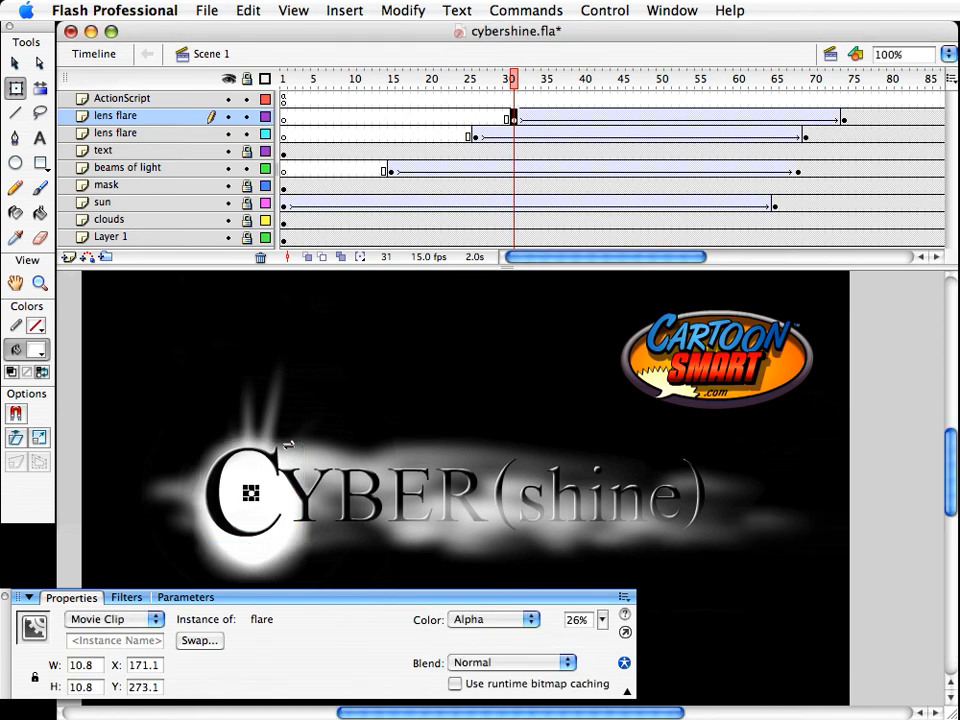
# Undo the 10 percent scaling of the flare at frame 31 and scale it to 110 percent instead
pyautogui.press('super+z')
pyautogui.press('super+alt+s')
pyautogui.write('110')
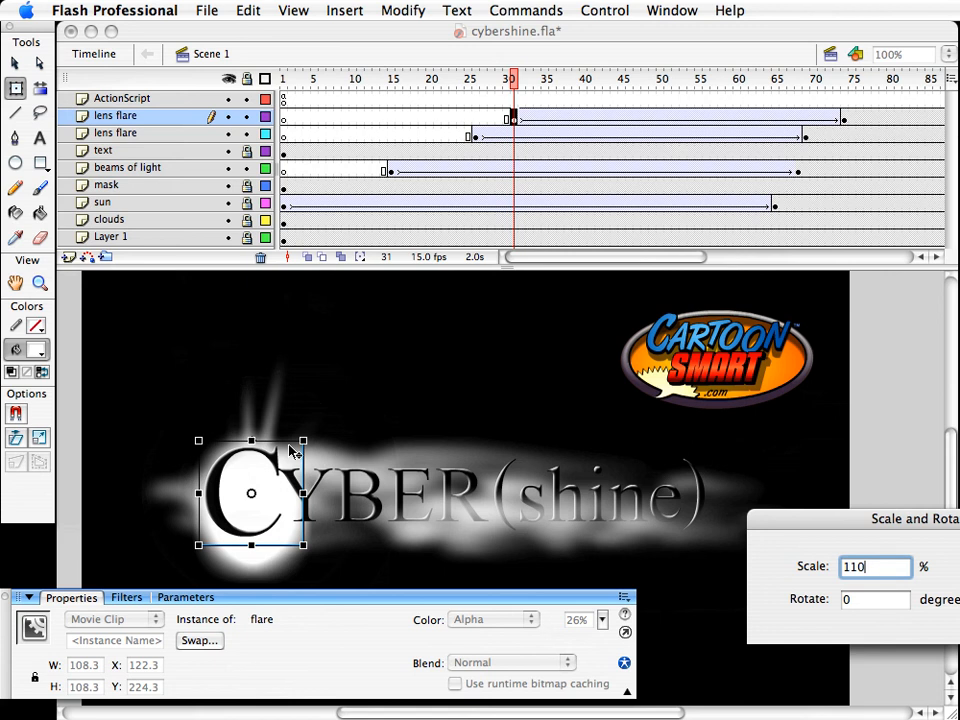
pyautogui.press('Return')
pyautogui.press('v')
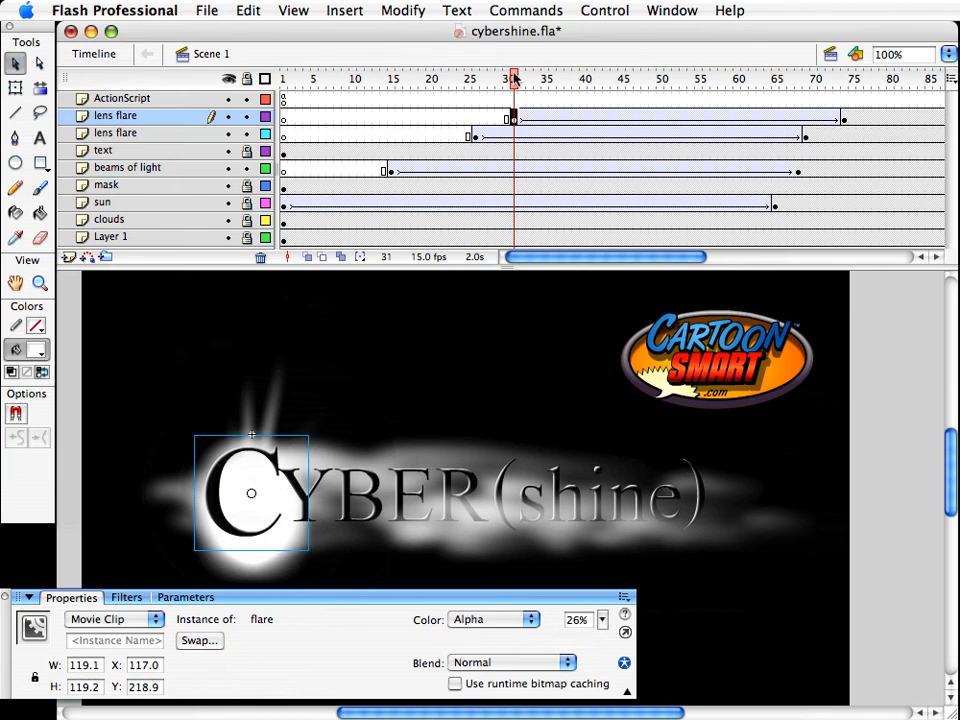
# Set the blur of the larger flare in the upper lens flare layer's last keyframe to 9 in X and Y
pyautogui.moveTo(514, 79); pyautogui.dragTo(838, 100)
pyautogui.click(851, 118)
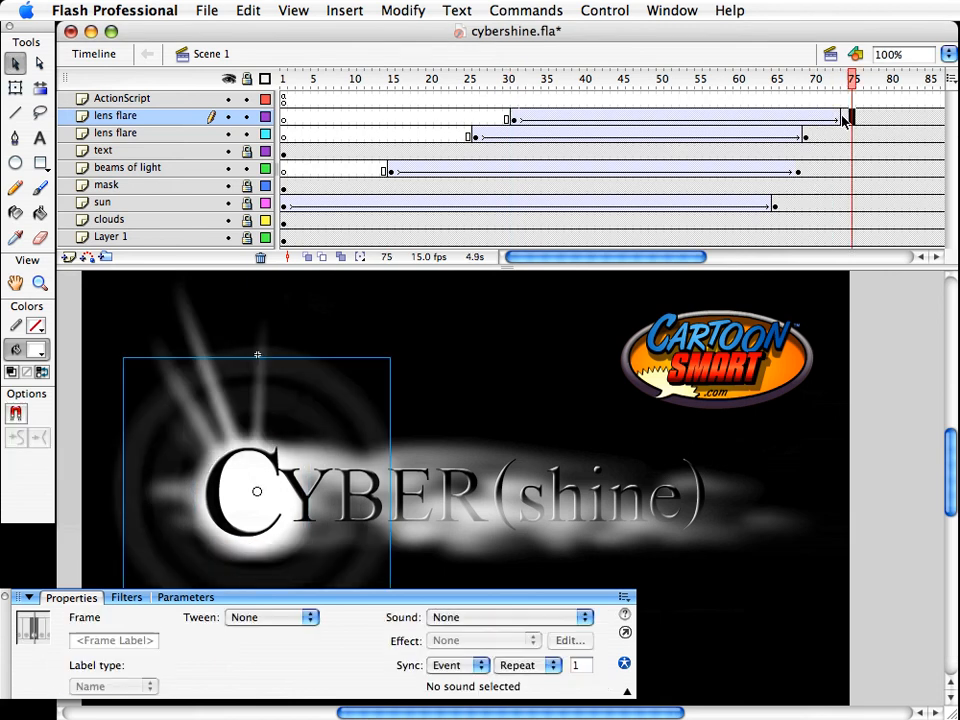
pyautogui.click(358, 411)
pyautogui.click(126, 597)
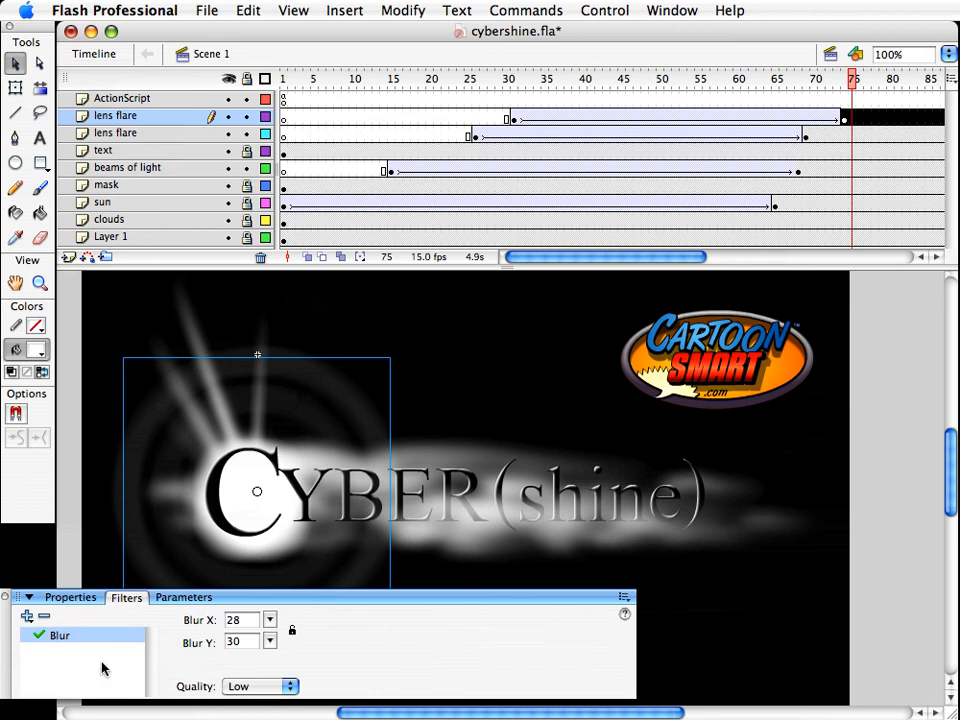
pyautogui.moveTo(269, 620); pyautogui.dragTo(266, 657)
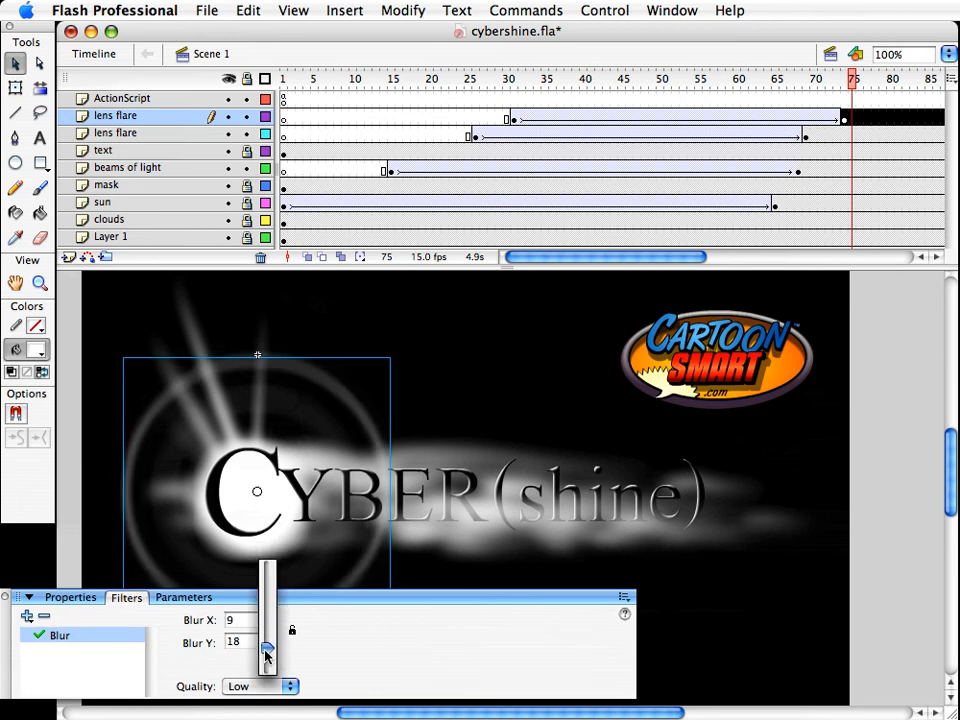
pyautogui.moveTo(266, 657); pyautogui.dragTo(180, 627)
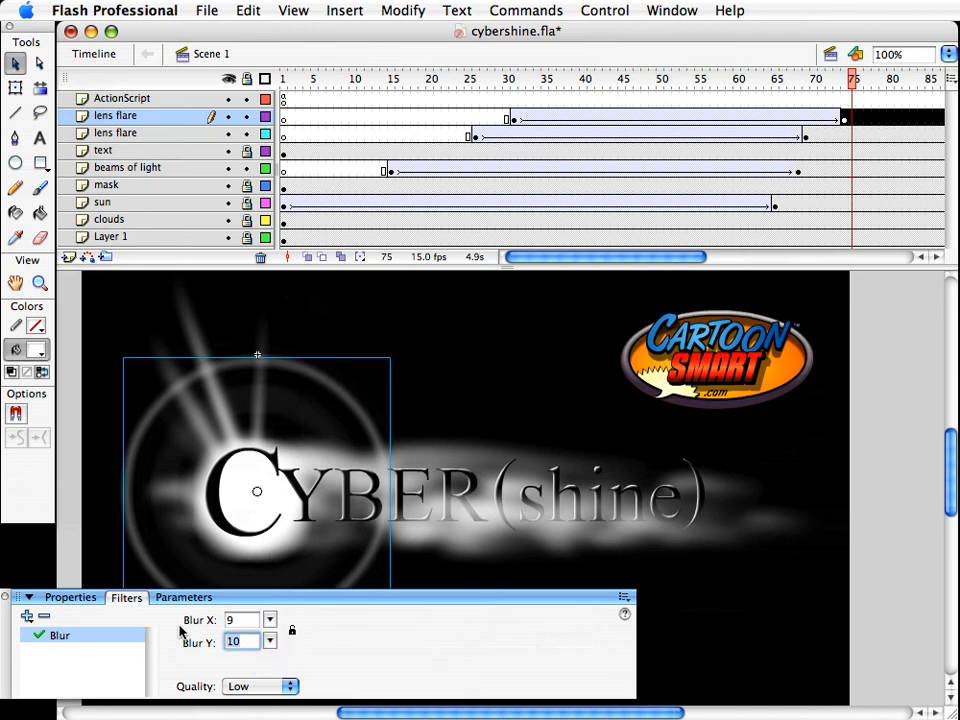
pyautogui.write('9')
pyautogui.press('Tab')
pyautogui.scroll(-1, 402, 429)
pyautogui.click(401, 388)
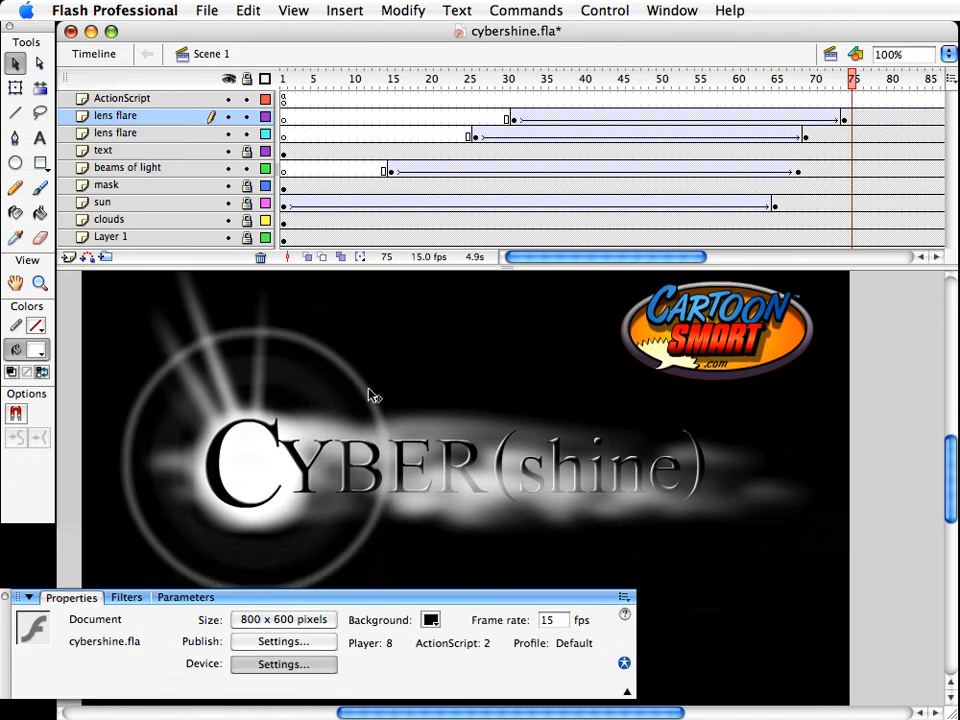
# Lower the larger flare's alpha in its last keyframe, then test the movie and close the test window
pyautogui.click(345, 405)
pyautogui.click(82, 598)
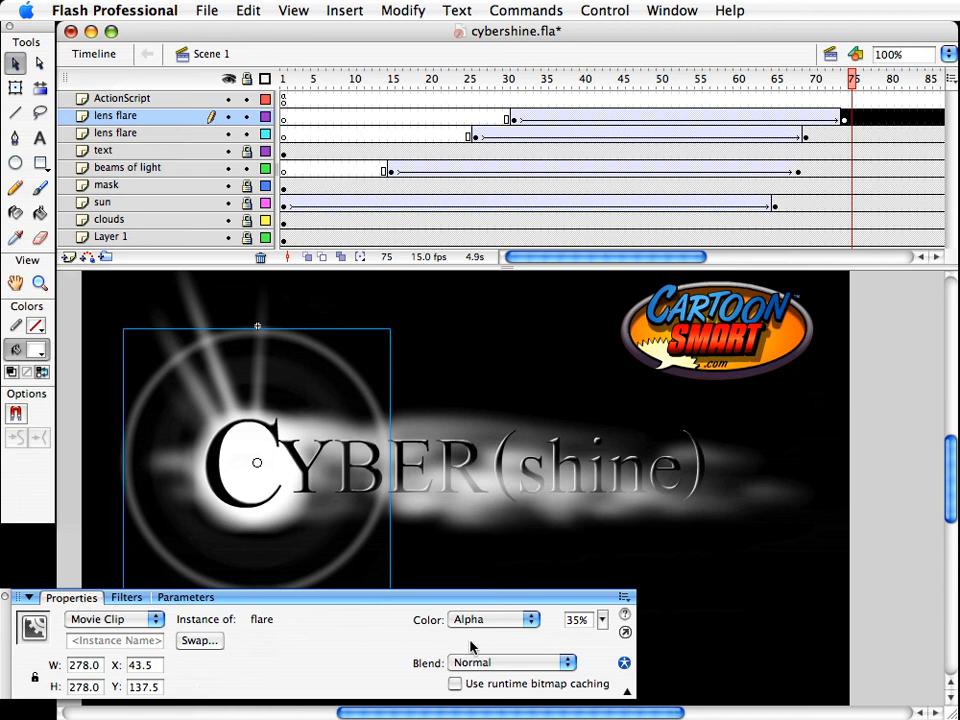
pyautogui.click(603, 620)
pyautogui.moveTo(603, 620); pyautogui.dragTo(601, 645)
pyautogui.click(527, 369)
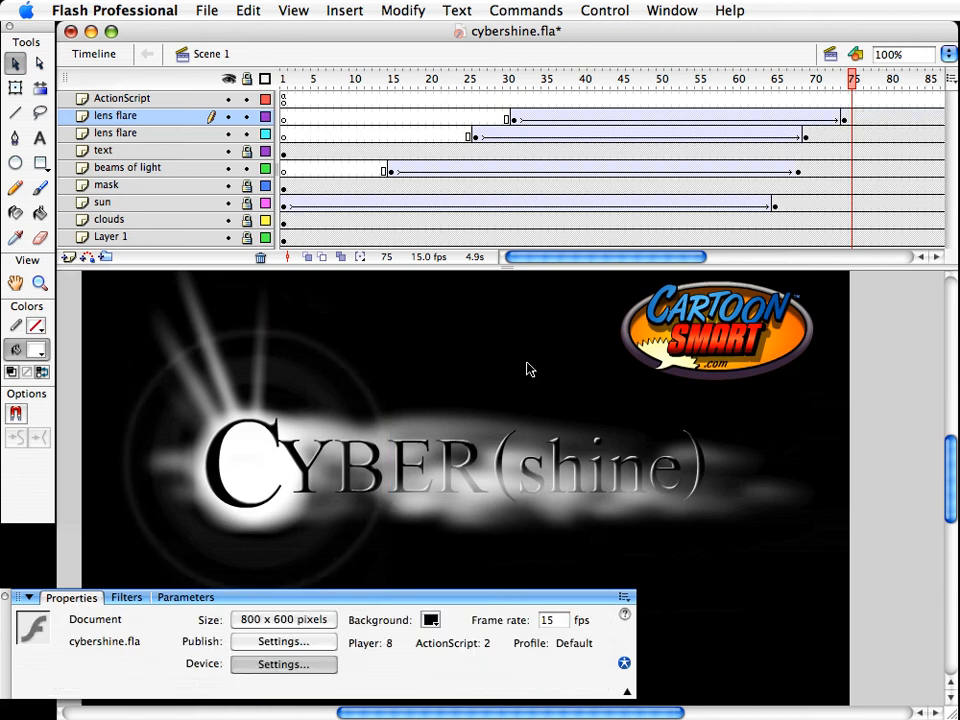
pyautogui.press('super+Return')
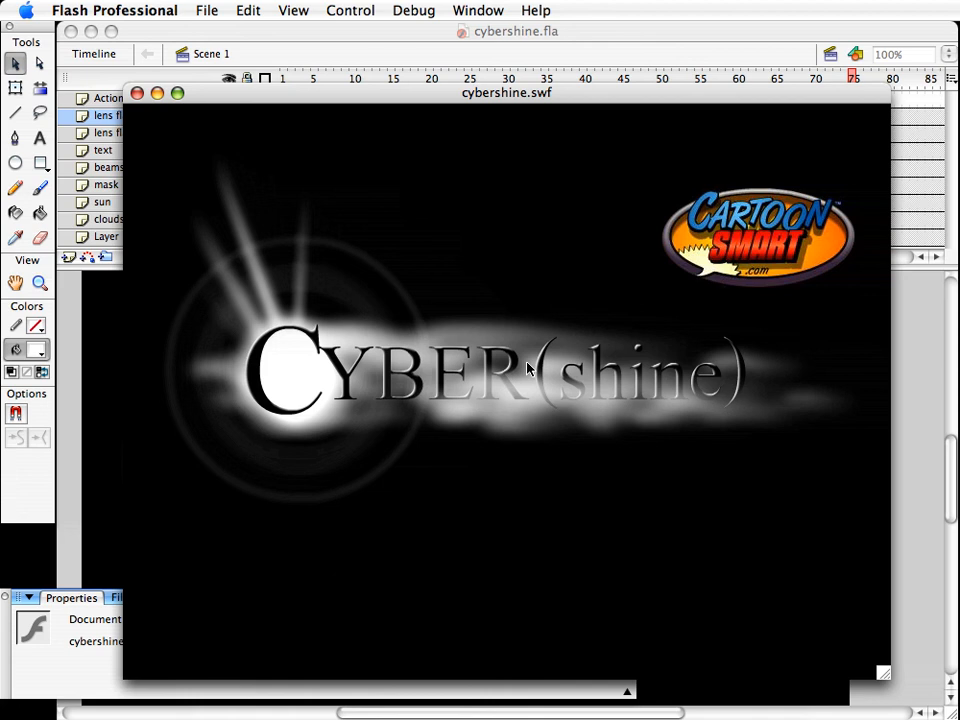
pyautogui.press('super+w')
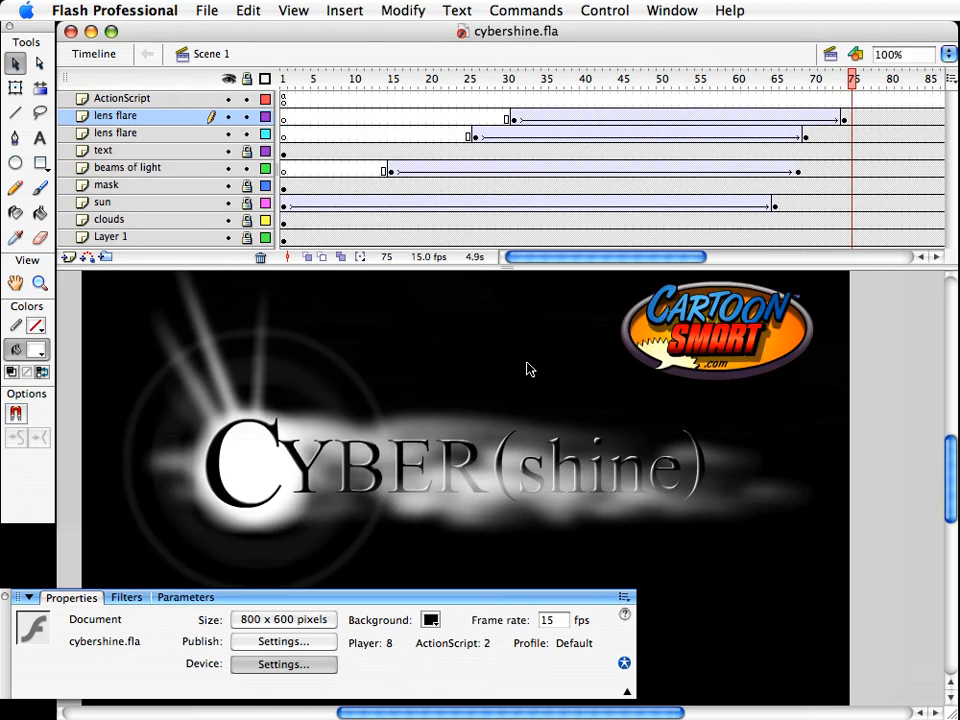
# Move both flare rings up and left from the centre of the C, then test the movie and close it
pyautogui.click(358, 388)
pyautogui.moveTo(358, 388); pyautogui.dragTo(295, 357)
pyautogui.click(309, 396)
pyautogui.press('super+Return')
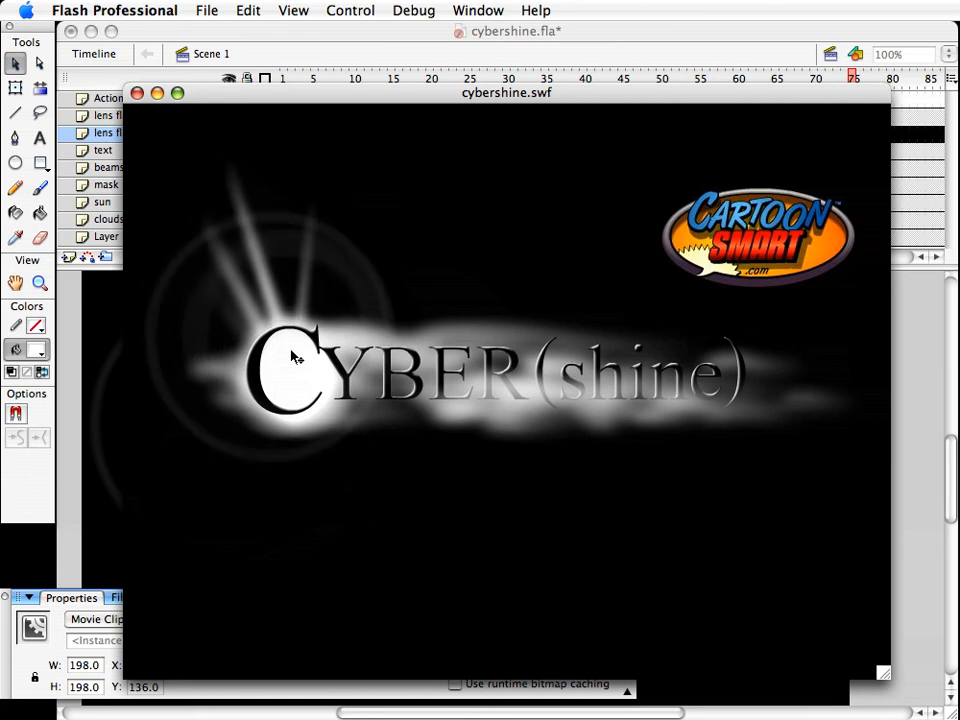
pyautogui.press('super+w')
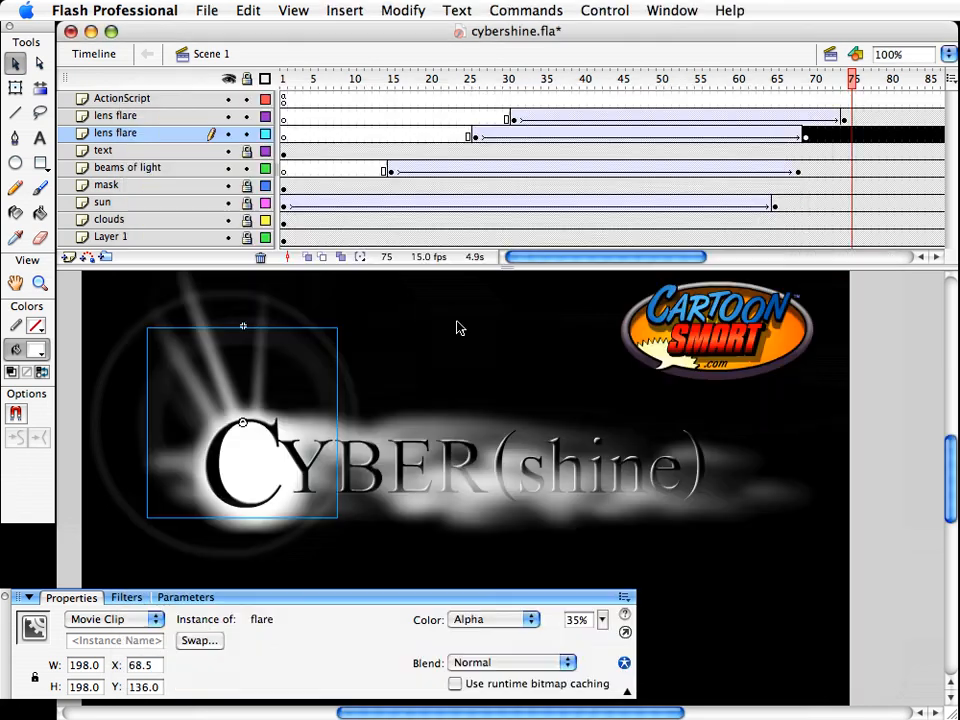
# Set the smaller flare's Blur Y to 28 in the lower lens flare layer's last keyframe
pyautogui.click(457, 326)
pyautogui.click(311, 375)
pyautogui.click(127, 599)
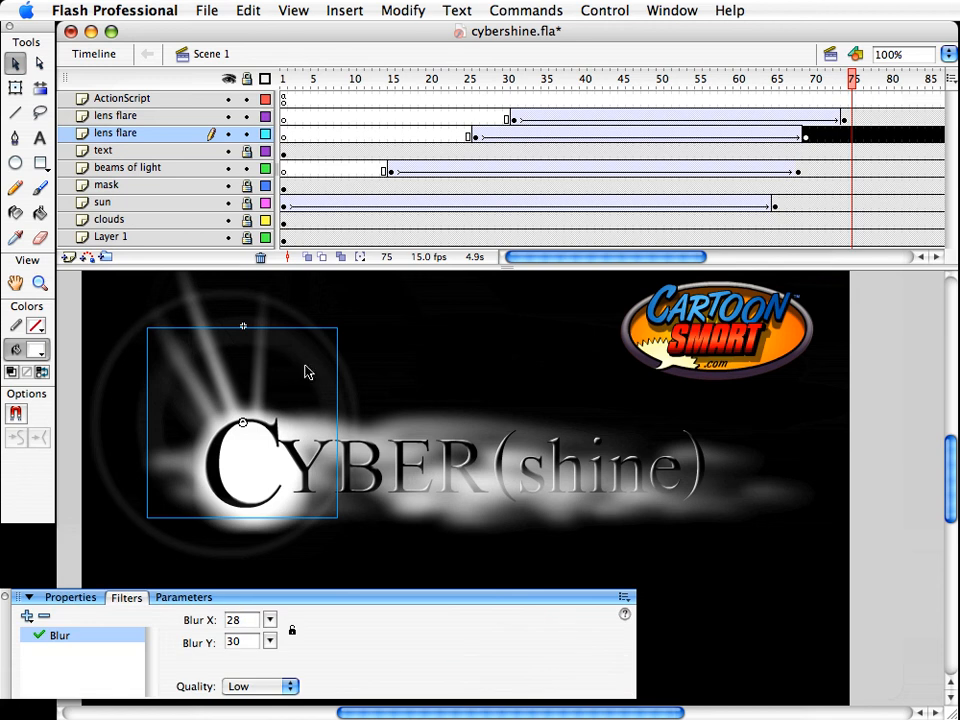
pyautogui.click(244, 641)
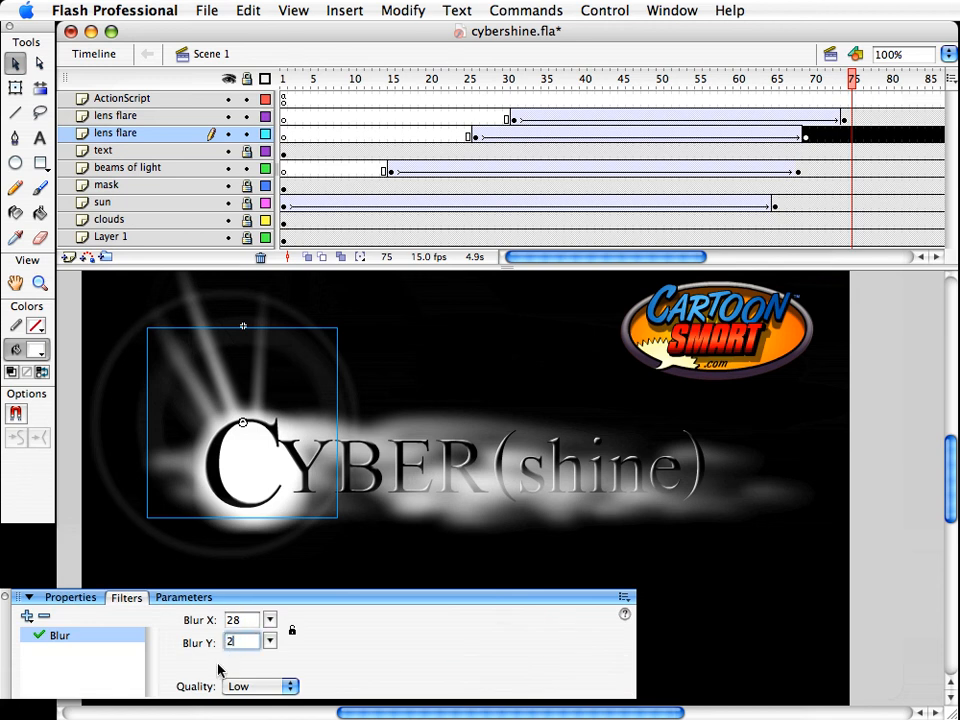
pyautogui.write('28')
pyautogui.press('Tab')
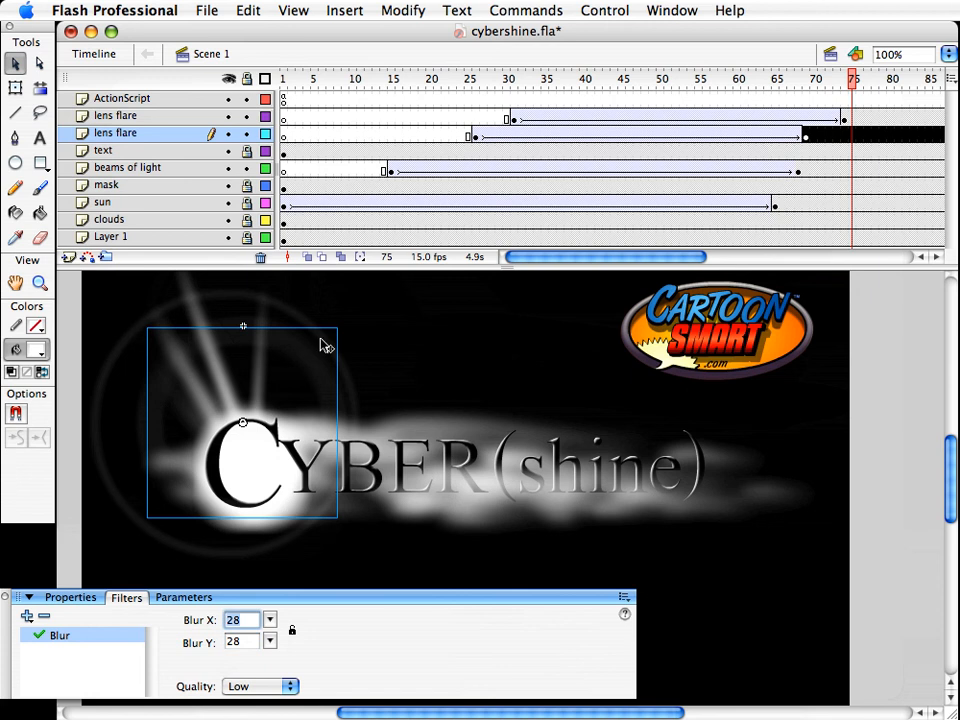
# Nudge the larger flare 10 px right and both flares 20 px down, then test the movie and close it
pyautogui.click(294, 316)
pyautogui.hotkey('shift', 'Right')
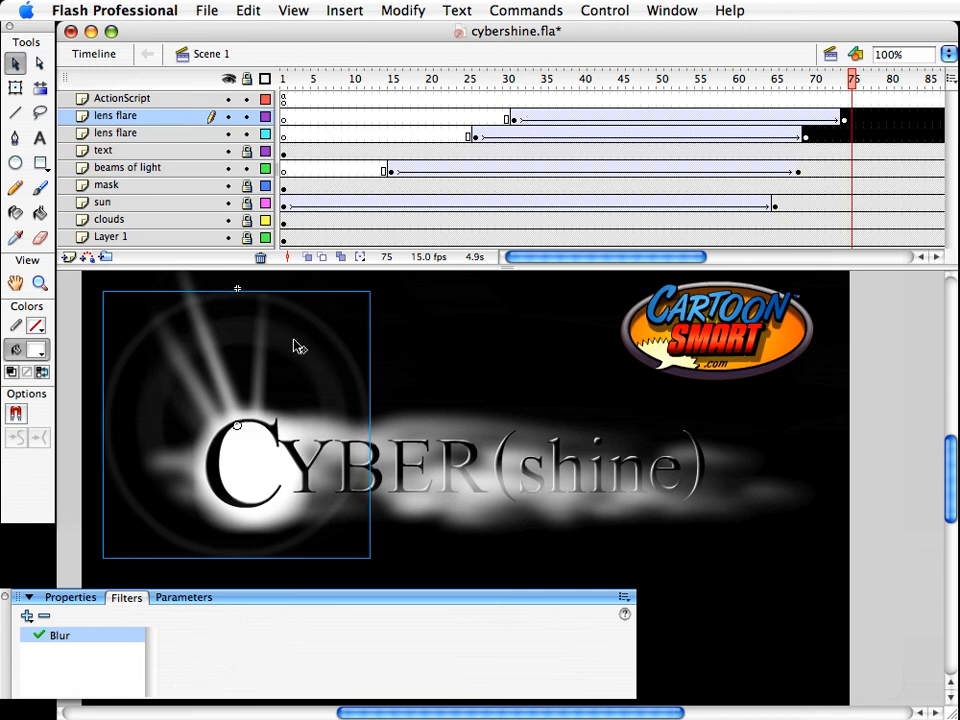
pyautogui.keyDown('shift'); pyautogui.click(300, 354); pyautogui.keyUp('shift')
pyautogui.hotkey('shift', 'Right')
pyautogui.hotkey('shift', 'Down')
pyautogui.hotkey('shift', 'Down')
pyautogui.hotkey('shift', 'Left')
pyautogui.press('super+Return')
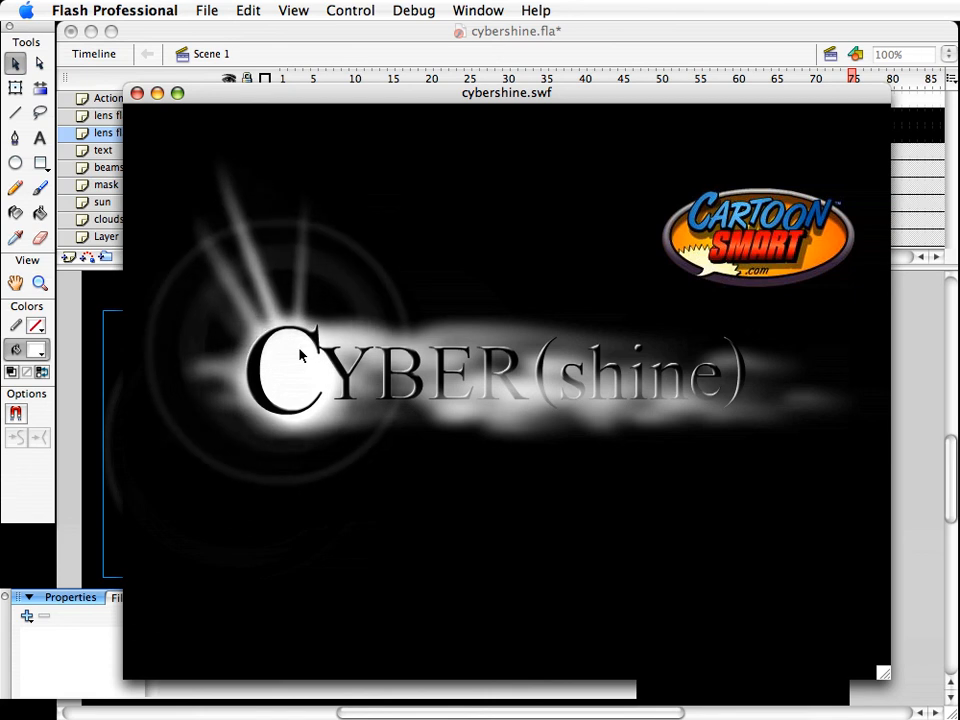
pyautogui.press('super+w')
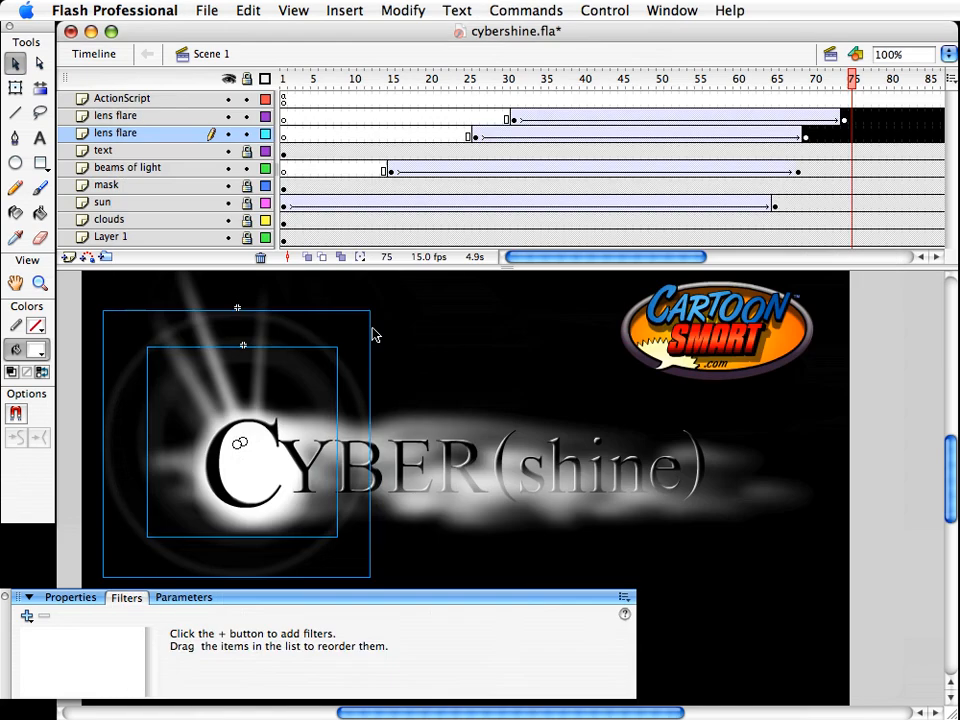
# Remove the surplus frames after frame 102 up to 145 from the upper lens flare layer
pyautogui.click(493, 313)
pyautogui.moveTo(662, 258); pyautogui.dragTo(688, 262)
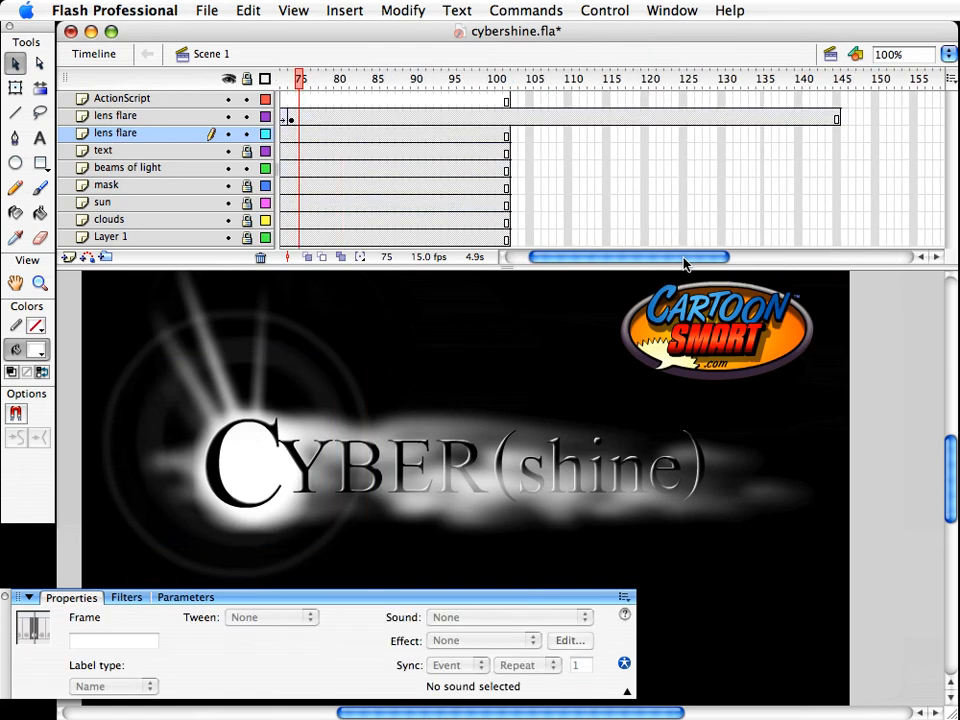
pyautogui.moveTo(528, 267); pyautogui.dragTo(520, 387)
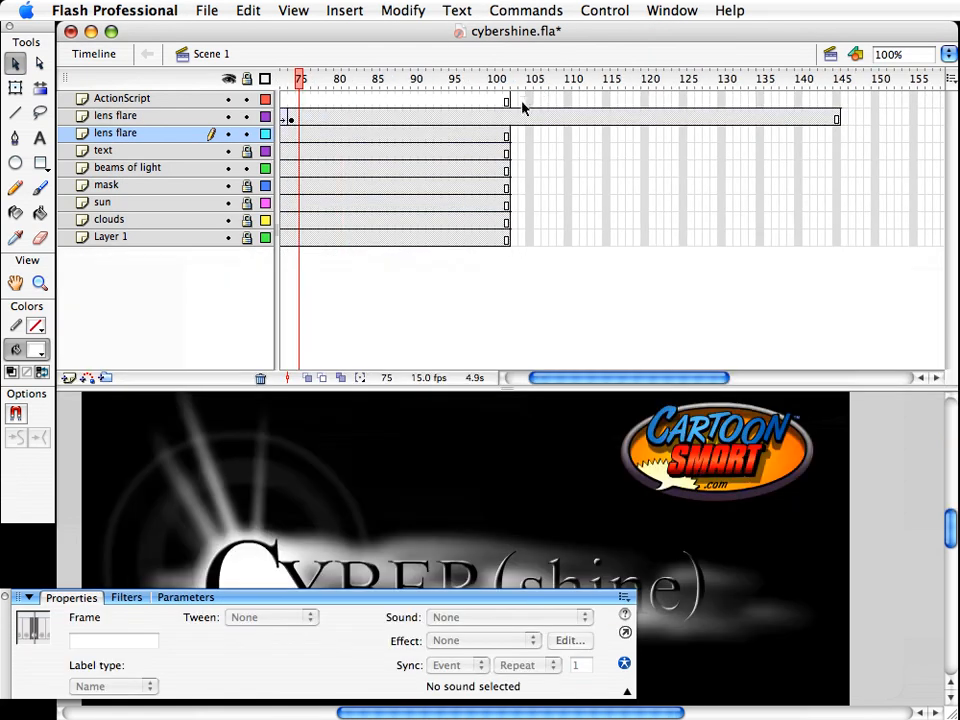
pyautogui.moveTo(521, 110); pyautogui.dragTo(606, 118)
pyautogui.rightClick(355, 130)
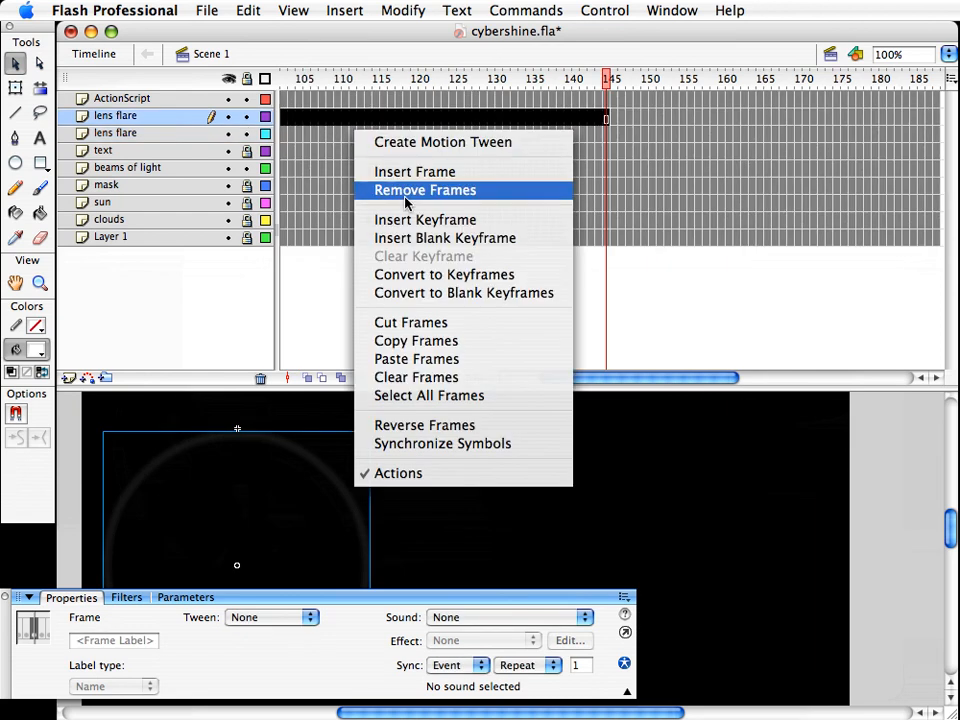
pyautogui.click(405, 190)
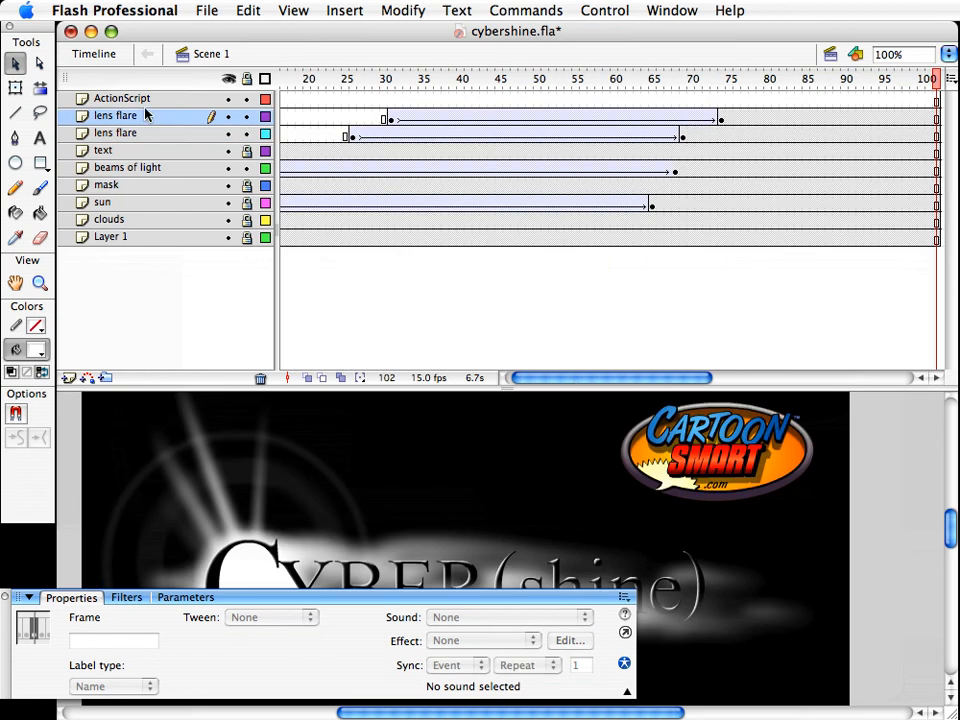
# Add a keyframe with the script stop(); at frame 100 of the ActionScript layer and test the movie
pyautogui.click(133, 99)
pyautogui.click(922, 100)
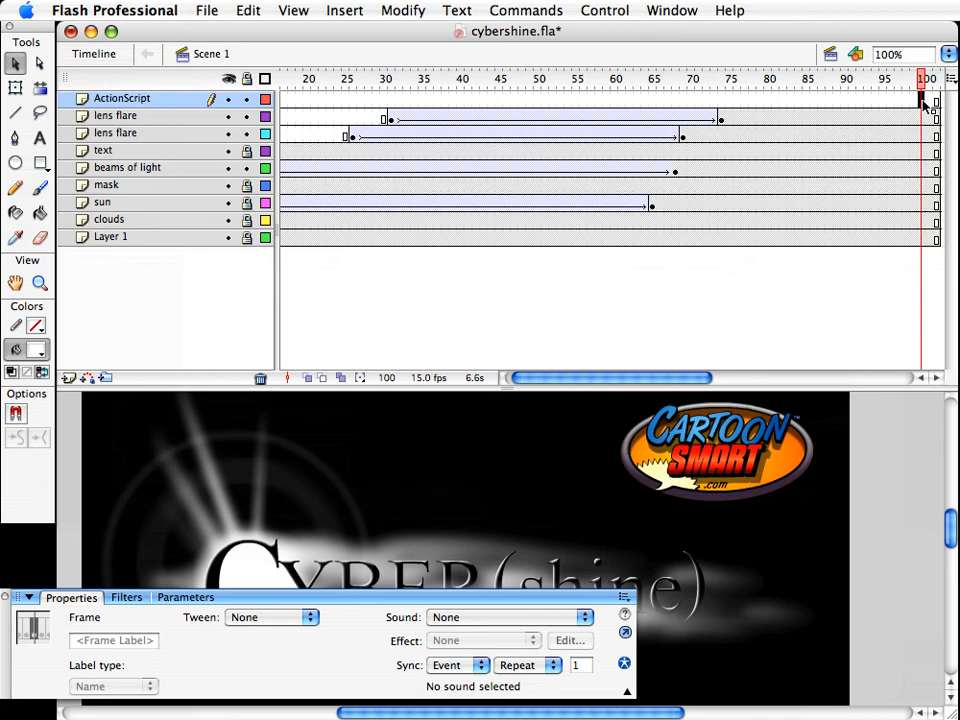
pyautogui.press('F6')
pyautogui.press('F9')
pyautogui.write('stop();')
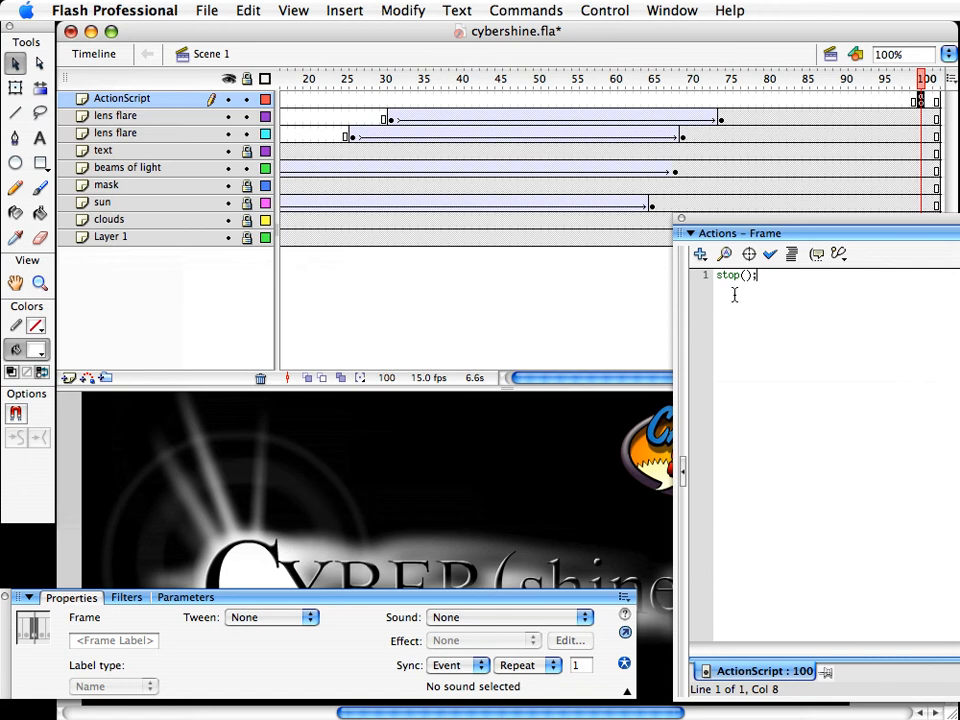
pyautogui.press('super+Return')
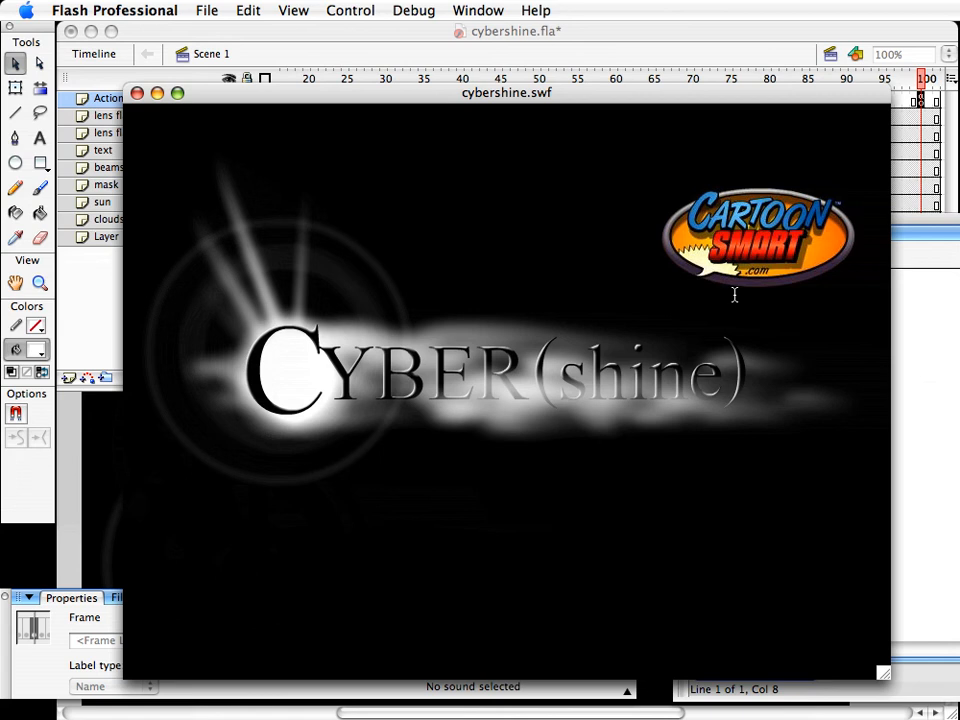
pyautogui.press('super+w')
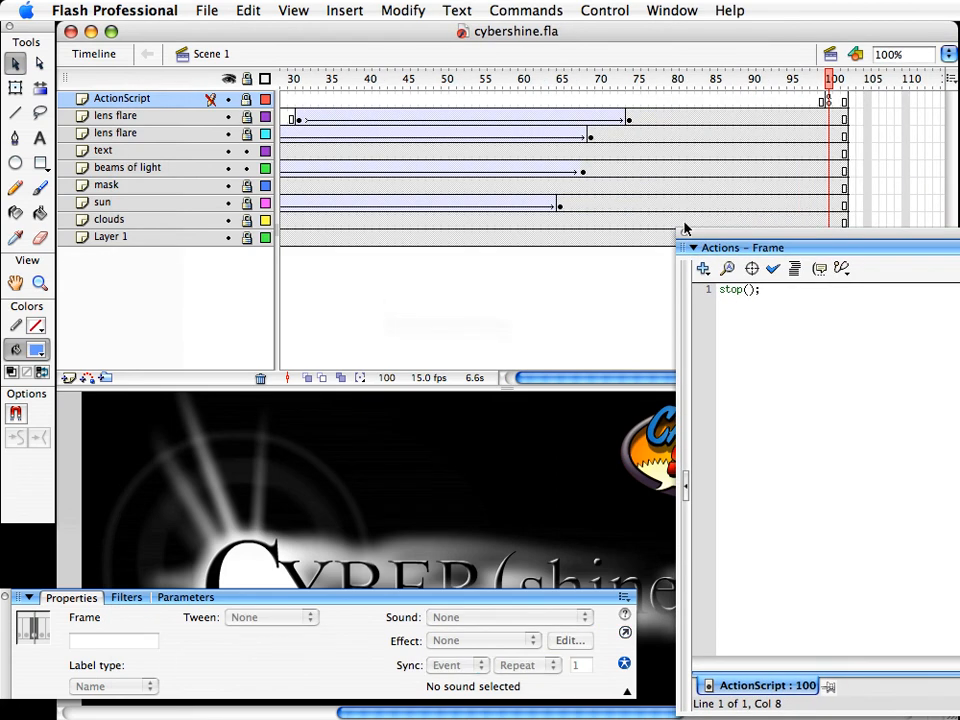
pyautogui.moveTo(736, 243); pyautogui.dragTo(959, 270)
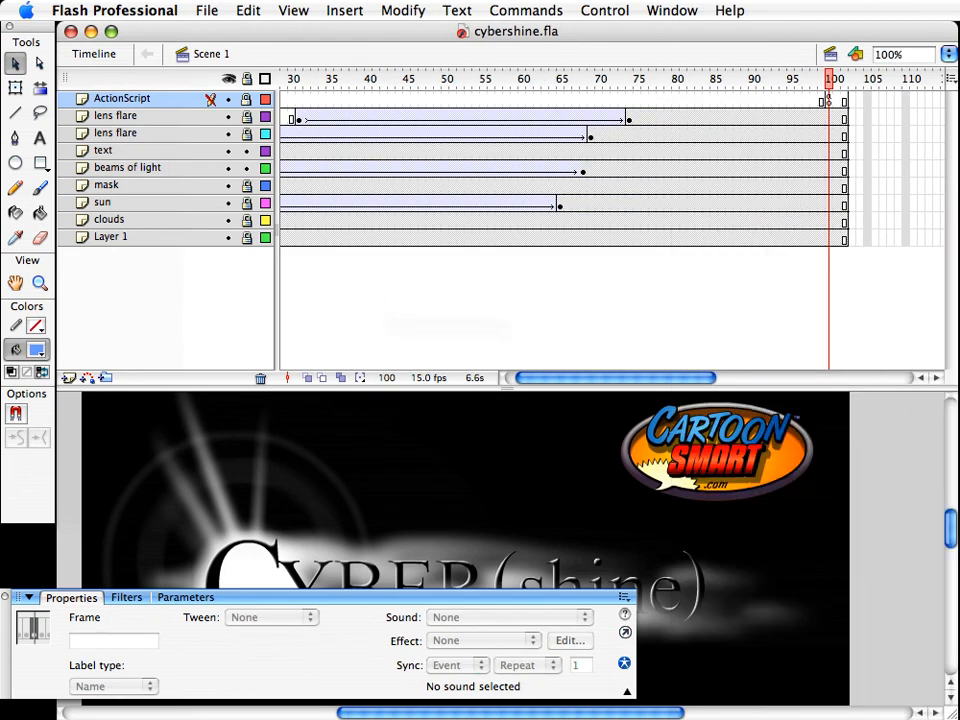
# Add a new layer directly above the text layer
pyautogui.moveTo(530, 378); pyautogui.dragTo(500, 376)
pyautogui.click(125, 152)
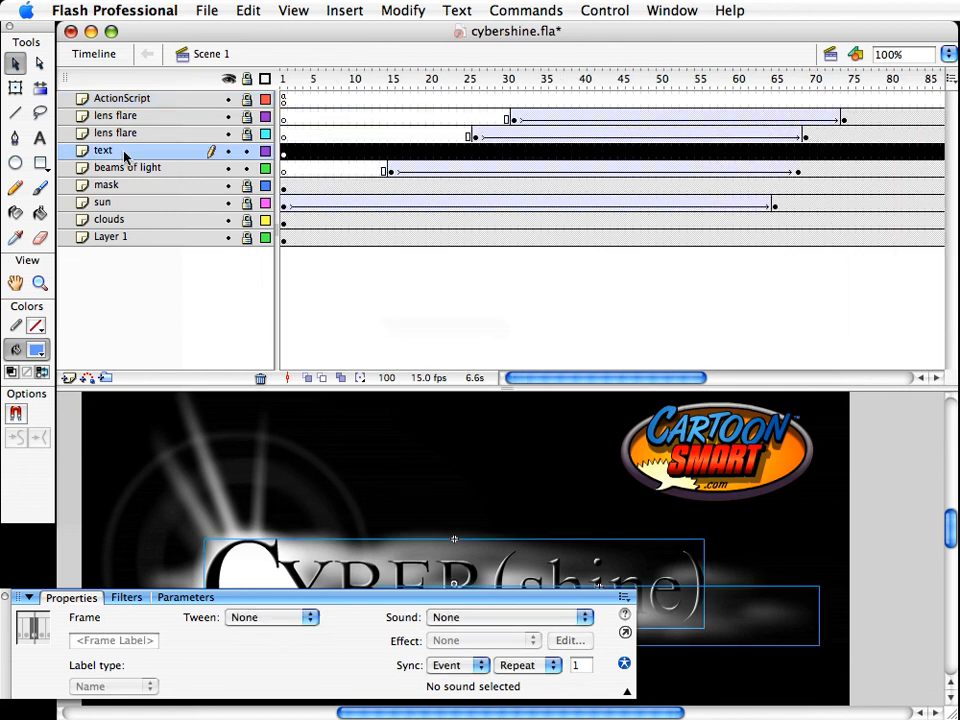
pyautogui.click(69, 378)
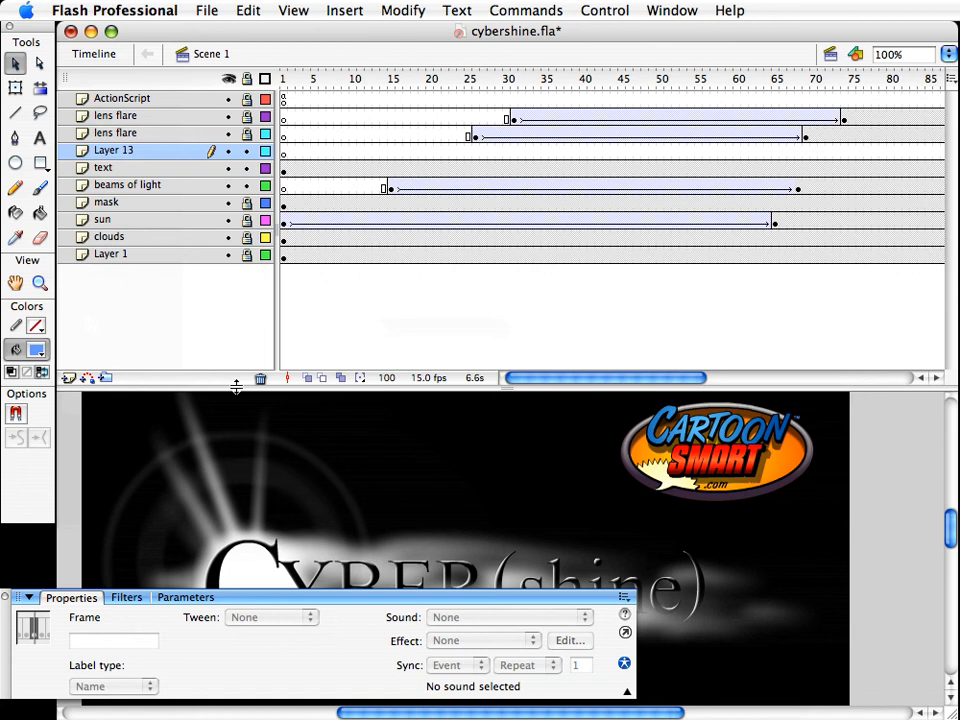
pyautogui.moveTo(371, 390); pyautogui.dragTo(375, 320)
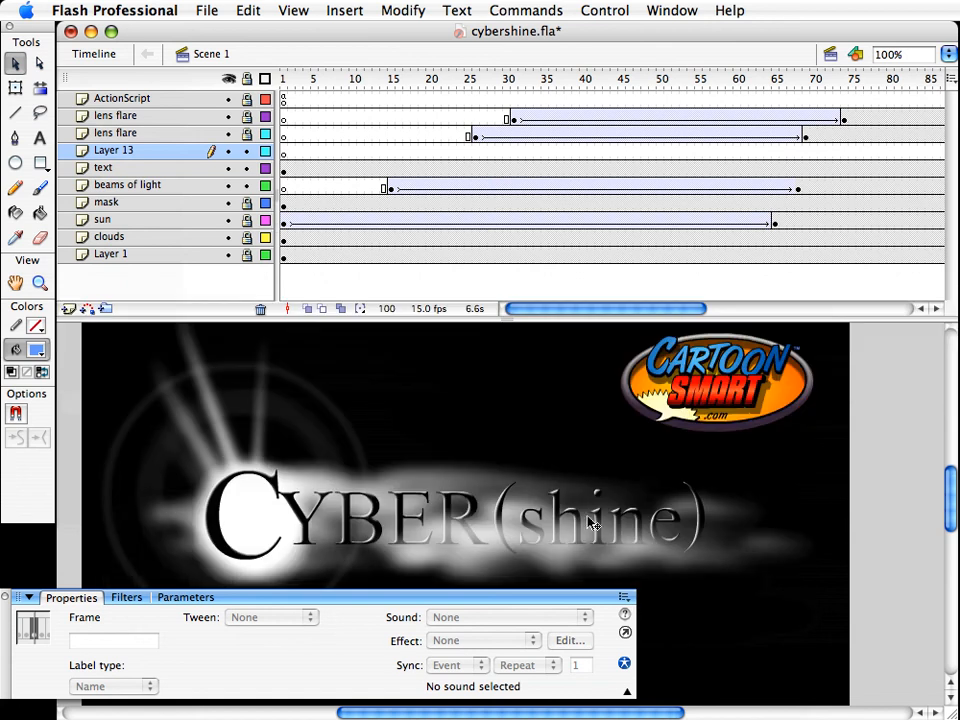
# Move the lower cloud from the text layer to the same position on the new layer and rename that layer cloud front
pyautogui.click(531, 563)
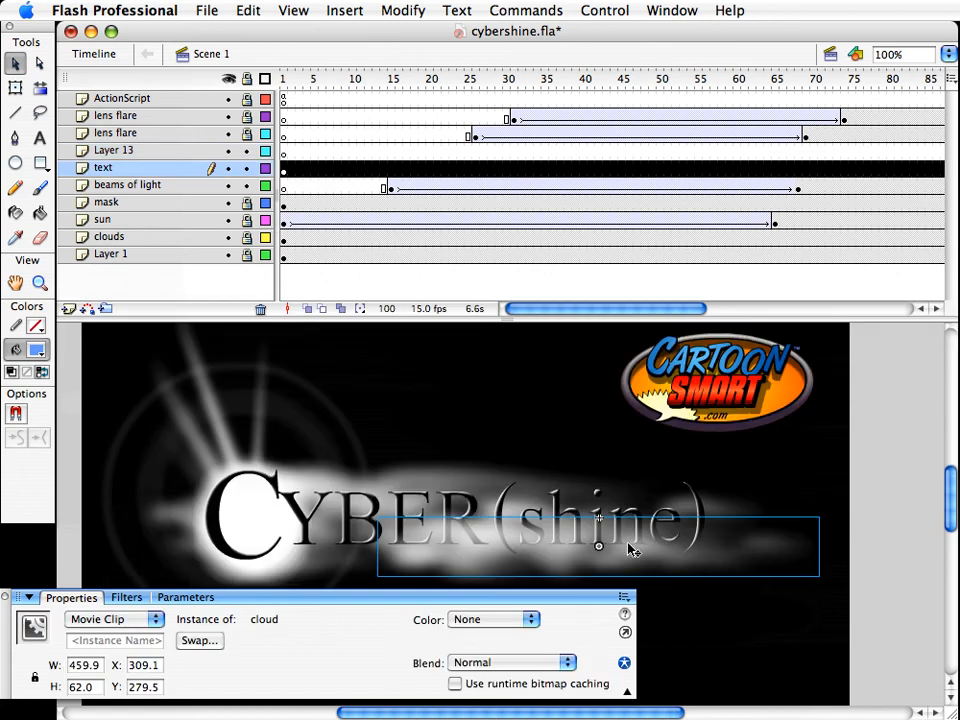
pyautogui.click(456, 268)
pyautogui.click(115, 151)
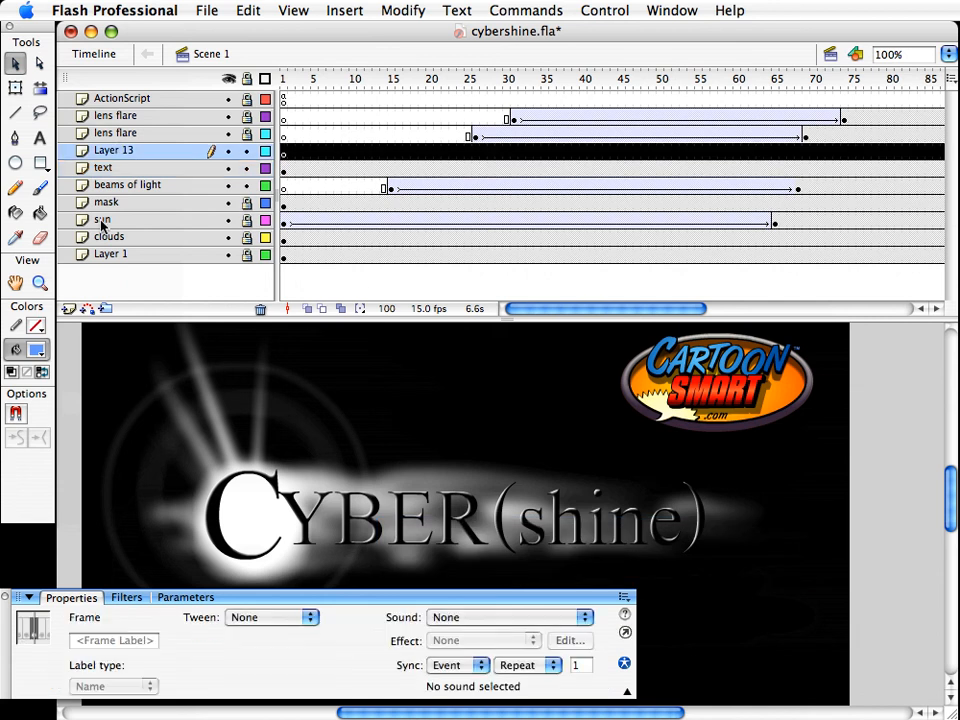
pyautogui.press('super+shift+v')
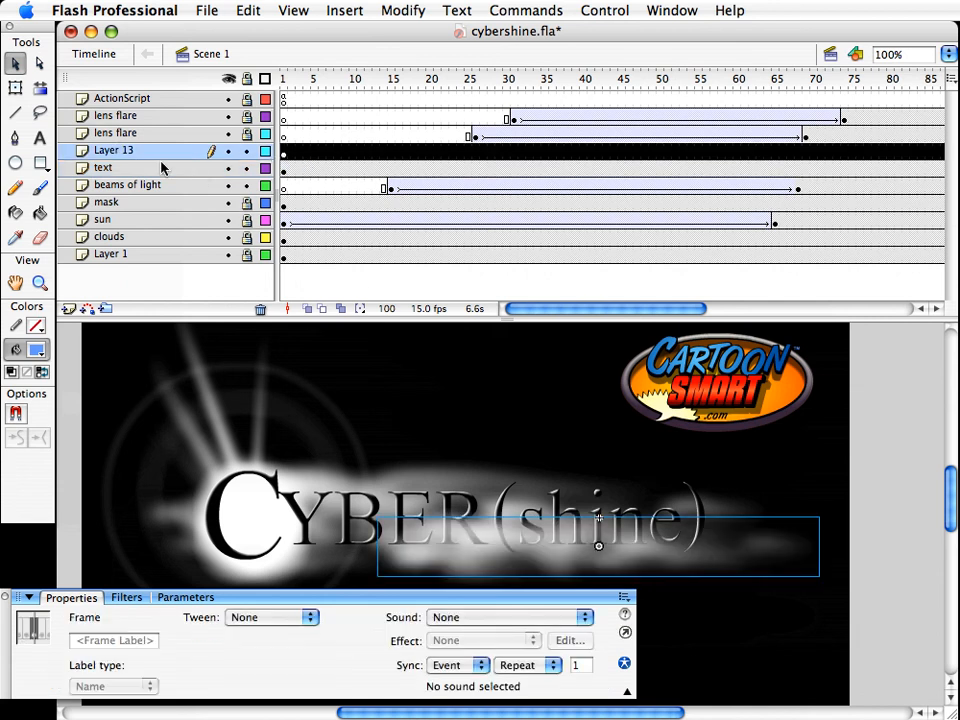
pyautogui.doubleClick(142, 152)
pyautogui.write('cld')
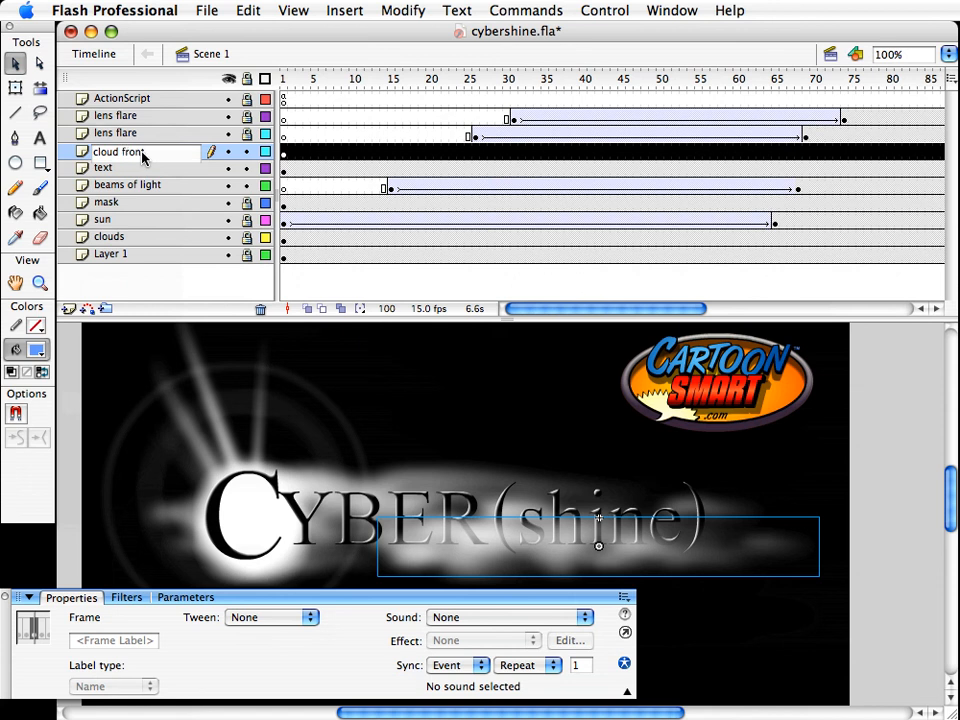
# Add a new layer directly above the text layer and name it shape tween mask
pyautogui.press('Return')
pyautogui.click(118, 170)
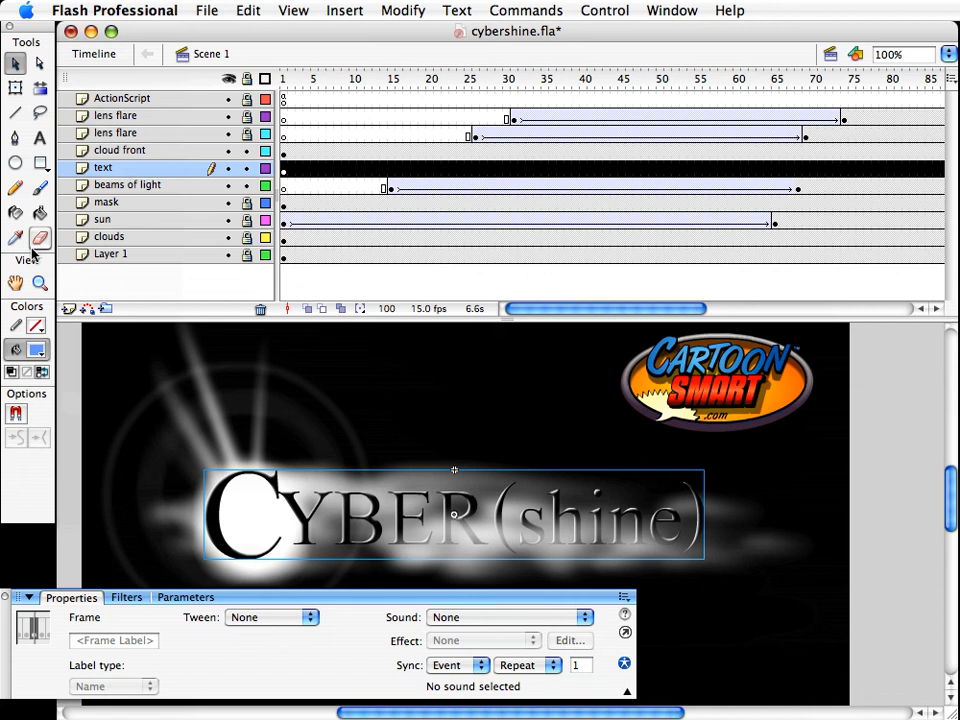
pyautogui.click(68, 310)
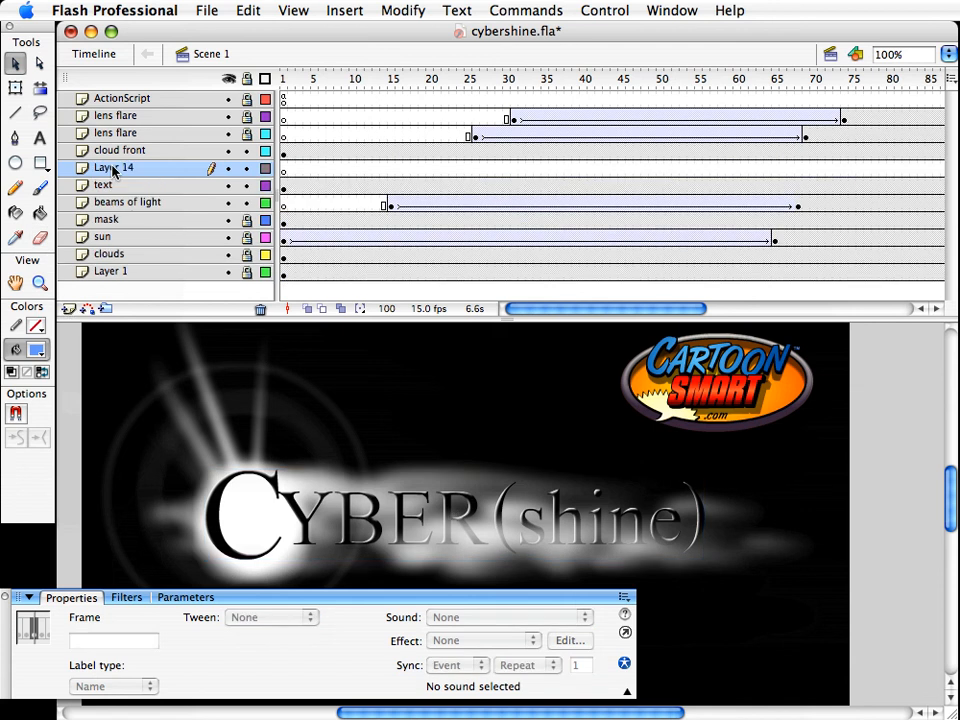
pyautogui.doubleClick(113, 169)
pyautogui.write('m')
pyautogui.press('BackSpace')
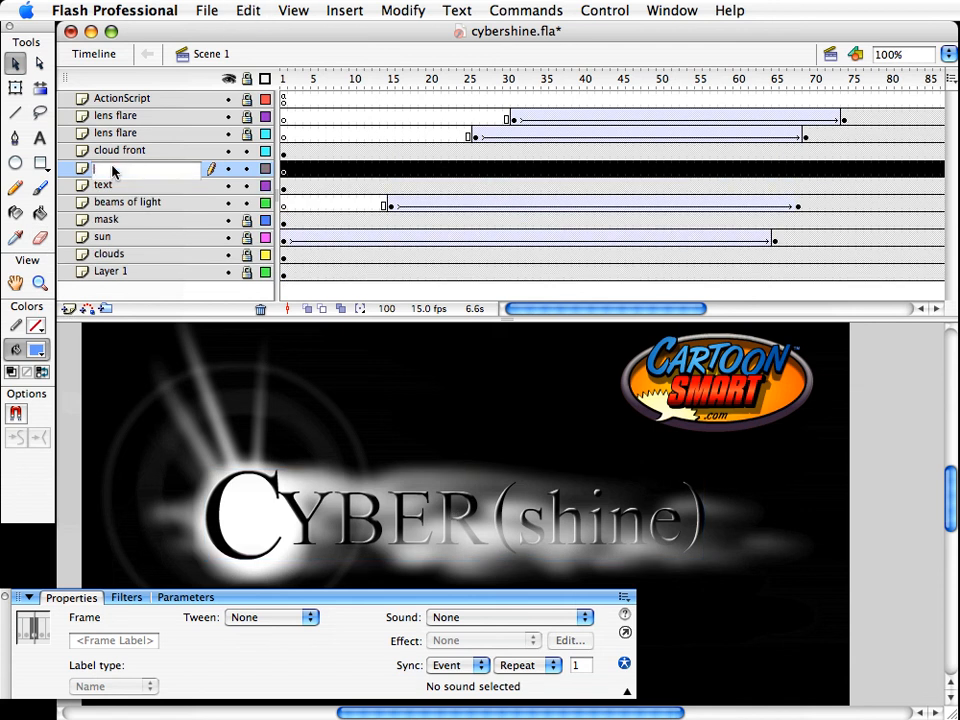
pyautogui.write('shape tween mask')
pyautogui.press('Return')
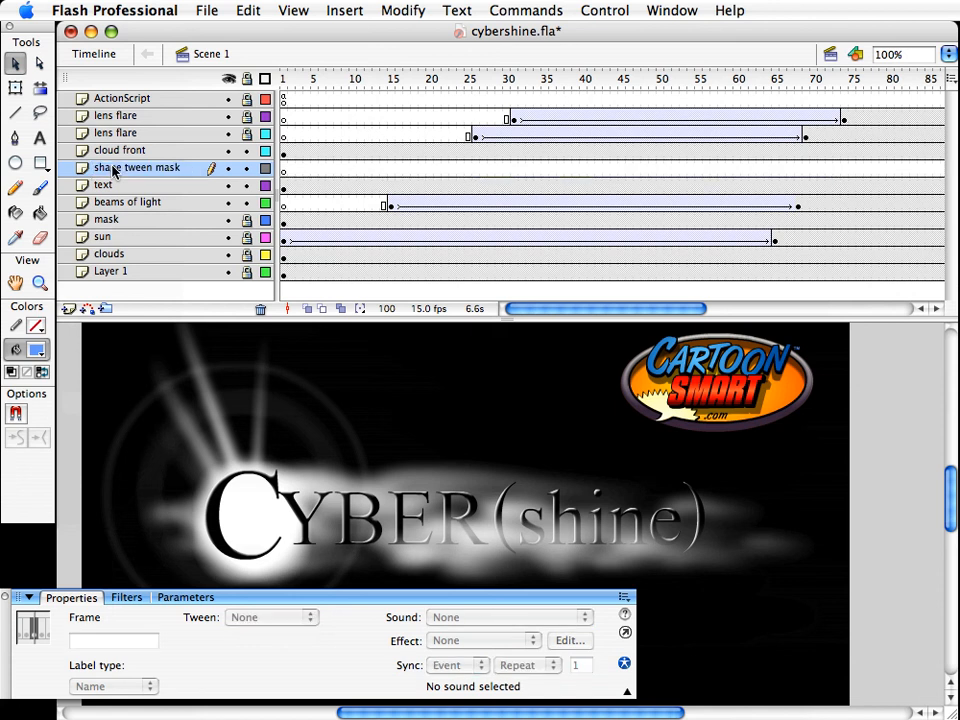
# Draw a blue rectangle about 77 by 106 pixels over the letter C in frame 1 of the shape tween mask layer
pyautogui.click(283, 170)
pyautogui.click(40, 163)
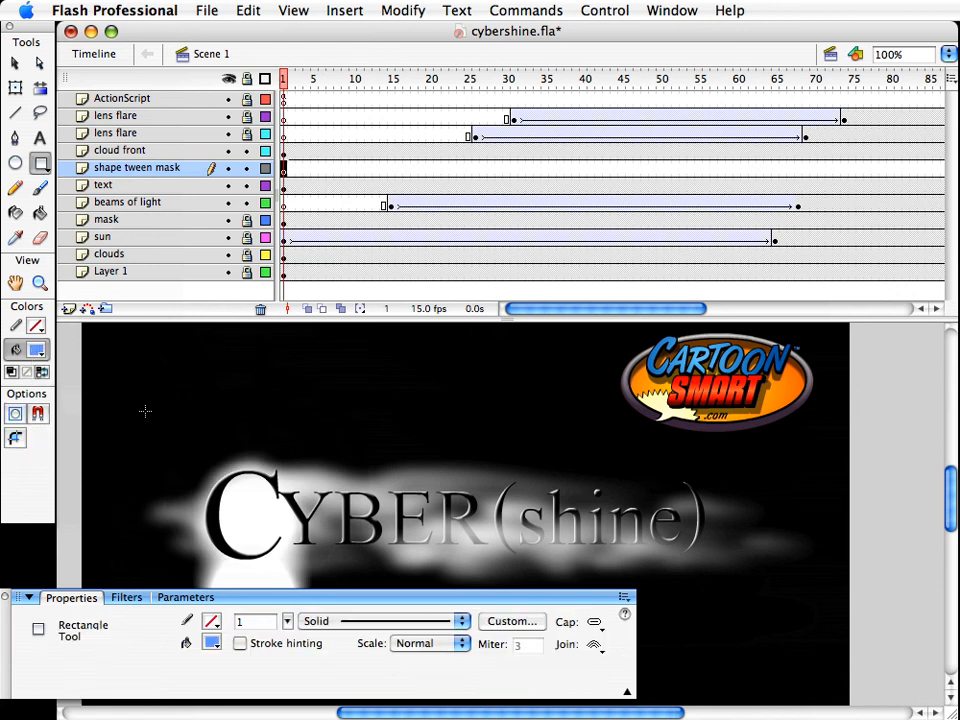
pyautogui.click(283, 171)
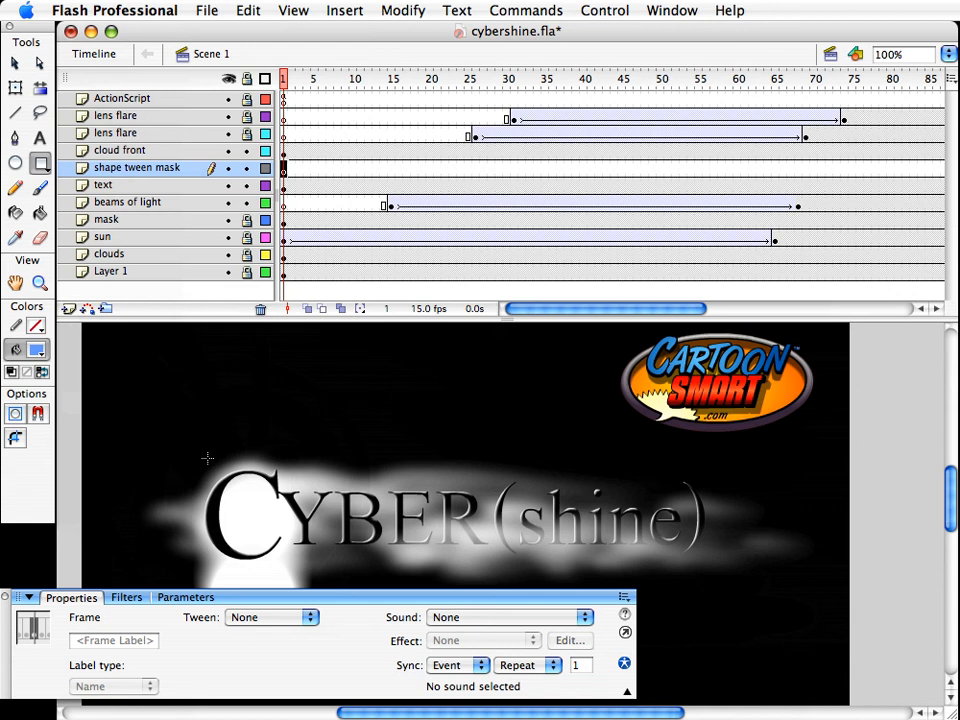
pyautogui.moveTo(207, 458); pyautogui.dragTo(278, 559)
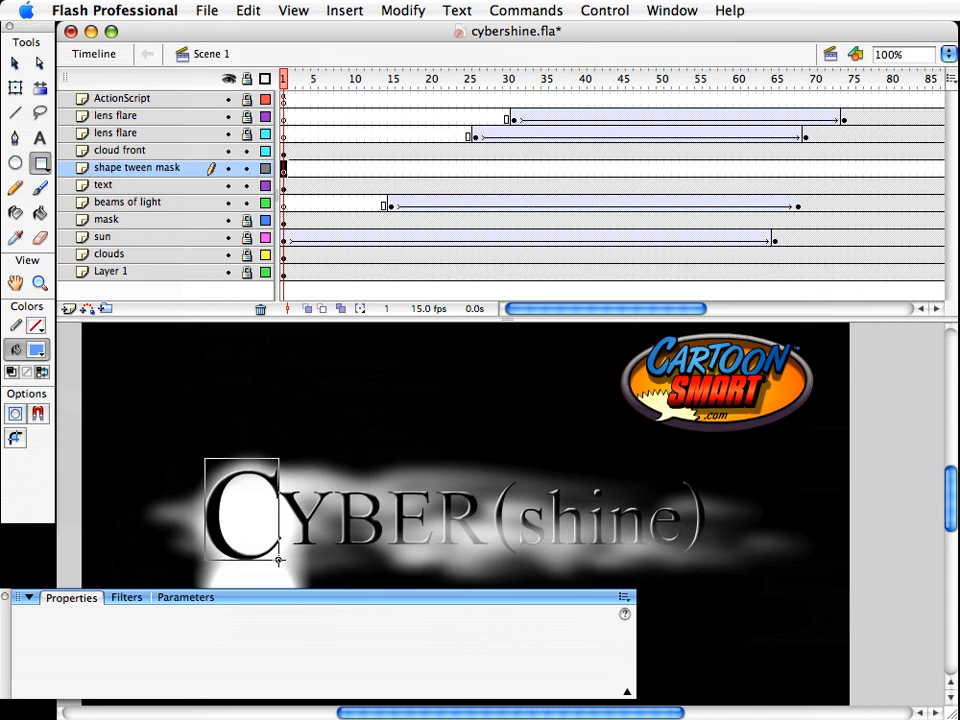
pyautogui.moveTo(279, 560); pyautogui.dragTo(279, 558)
pyautogui.press('v')
pyautogui.click(221, 536)
pyautogui.press('q')
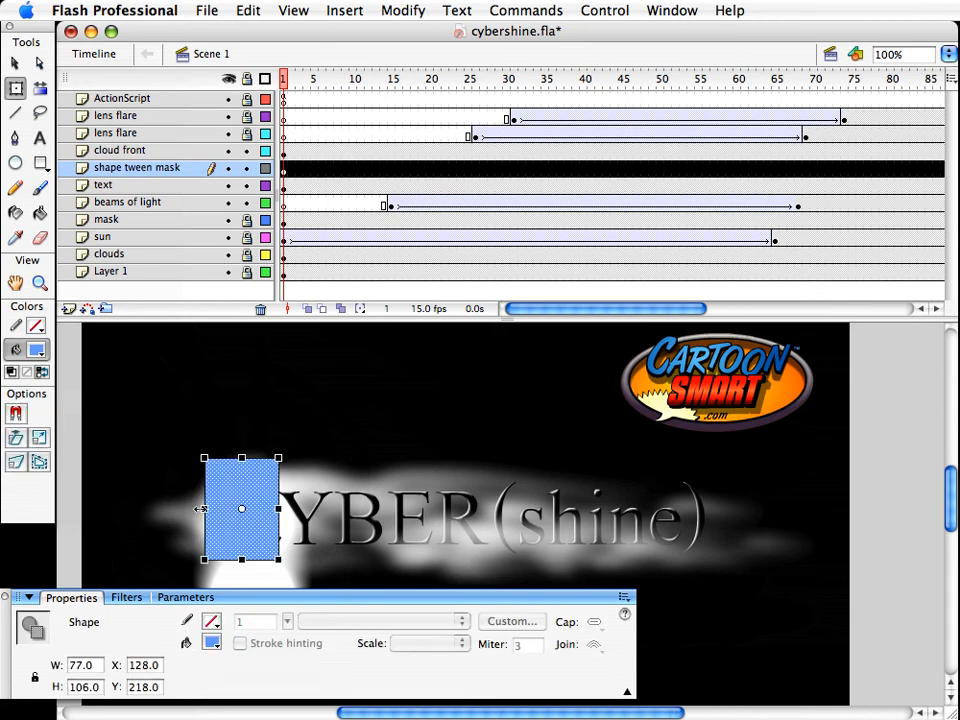
pyautogui.press('v')
pyautogui.click(144, 424)
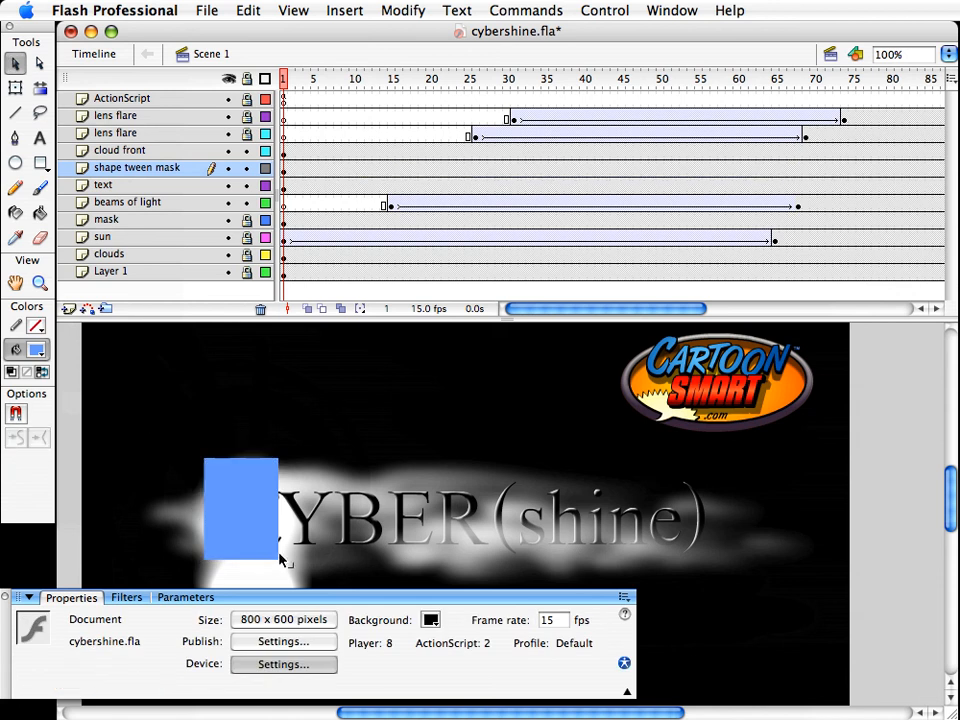
# Pull the rectangle's lower right corner outward so the slanted edge covers the C, making the shape about 82 by 107 pixels
pyautogui.click(40, 283)
pyautogui.moveTo(203, 448); pyautogui.dragTo(311, 574)
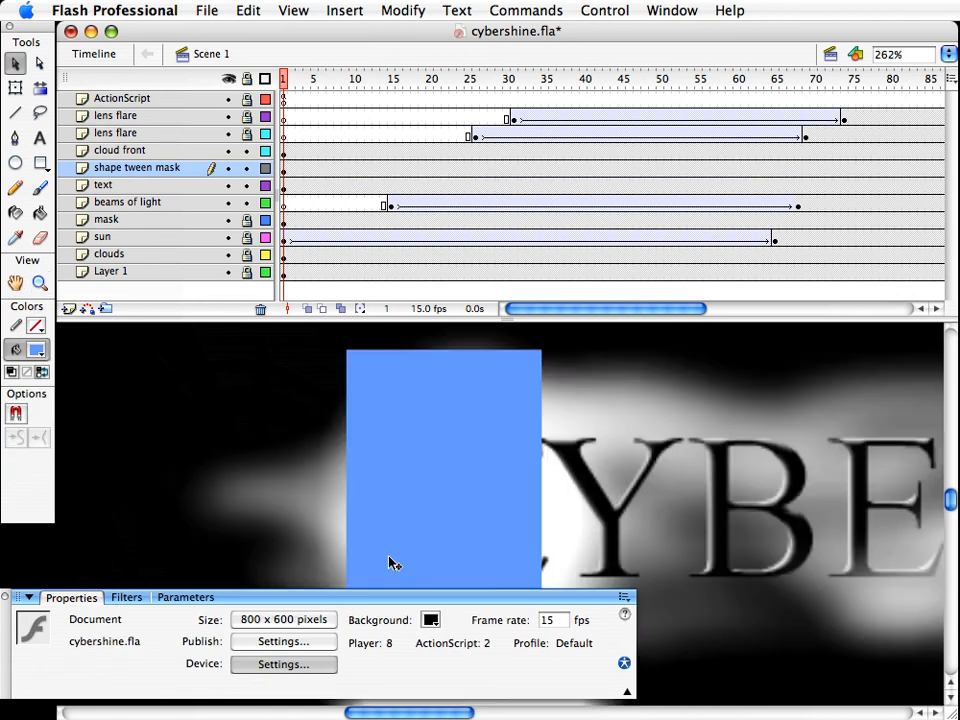
pyautogui.moveTo(557, 555); pyautogui.dragTo(514, 549)
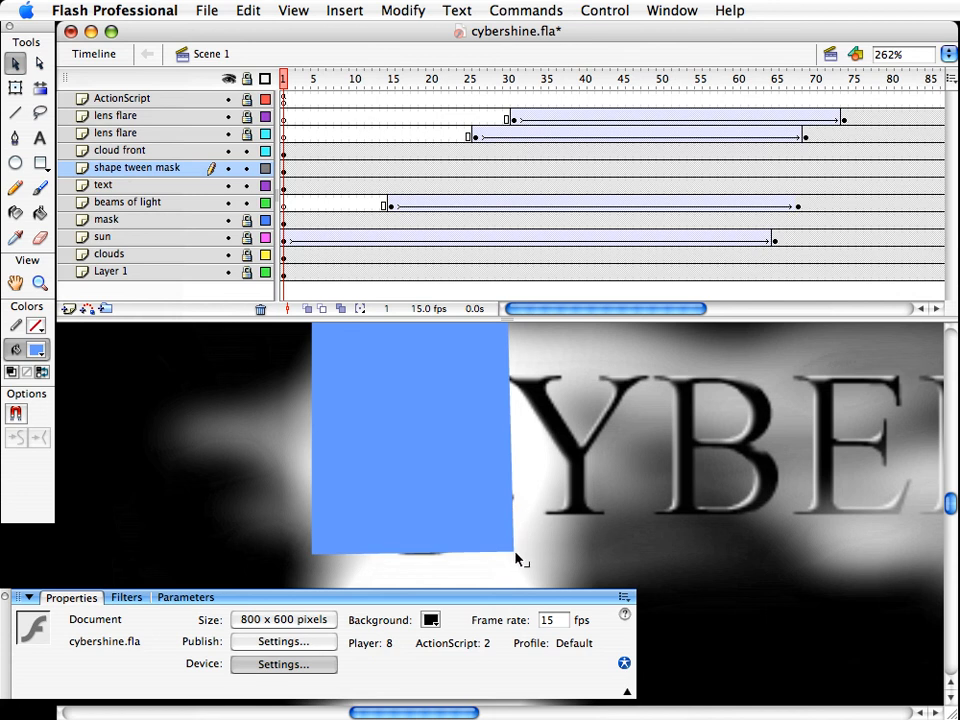
pyautogui.scroll(1, 345, 557)
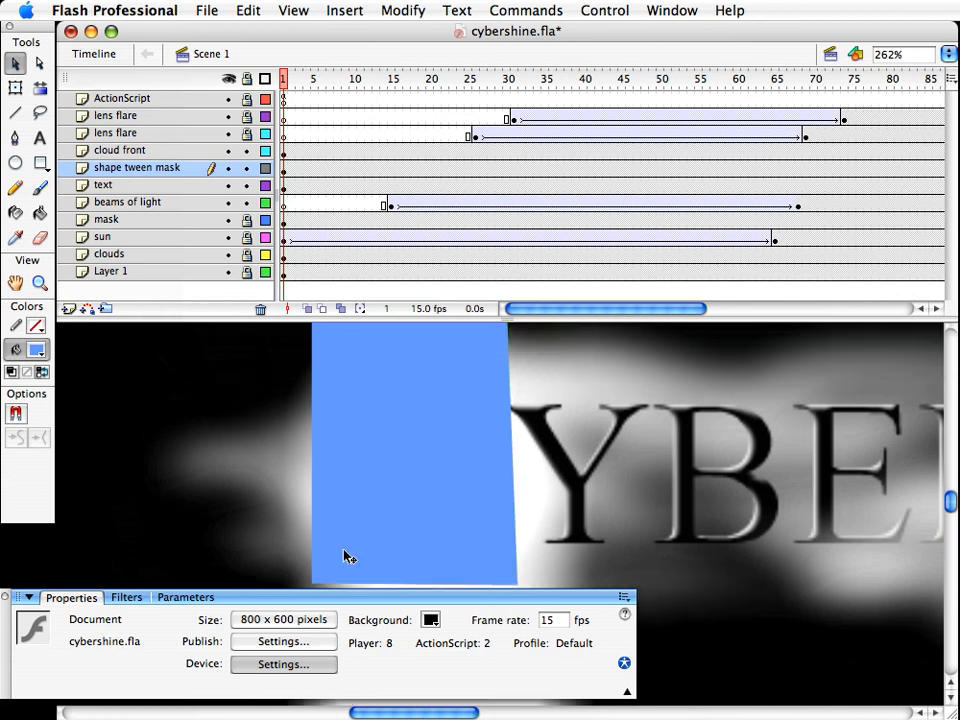
pyautogui.scroll(1, 345, 557)
pyautogui.click(350, 399)
pyautogui.press('z')
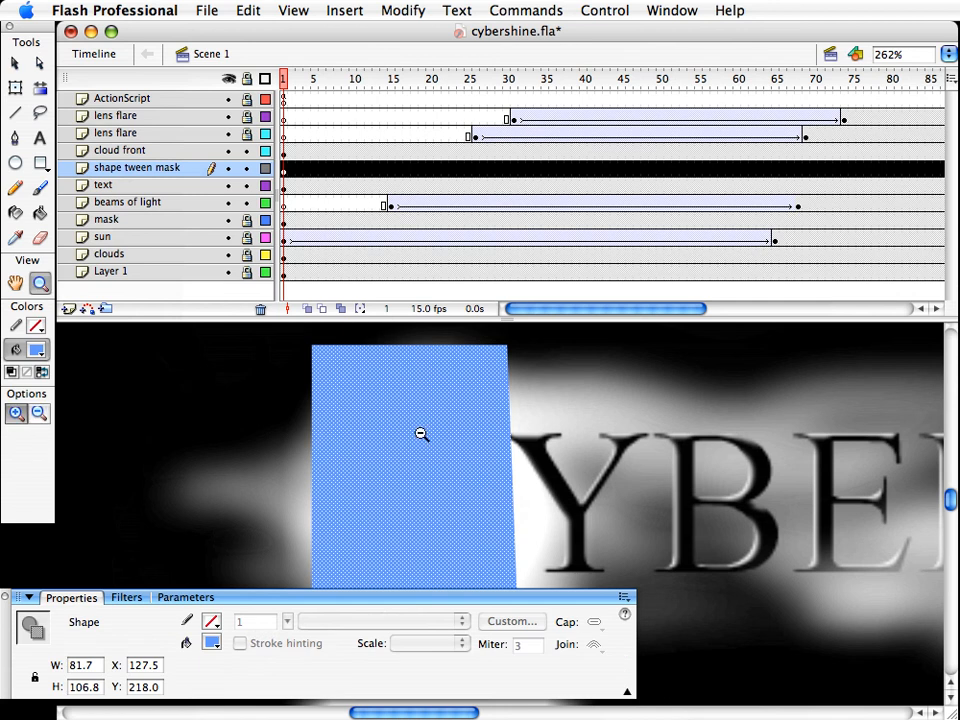
pyautogui.keyDown('alt'); pyautogui.click(422, 435); pyautogui.keyUp('alt')
pyautogui.moveTo(478, 480); pyautogui.dragTo(308, 425)
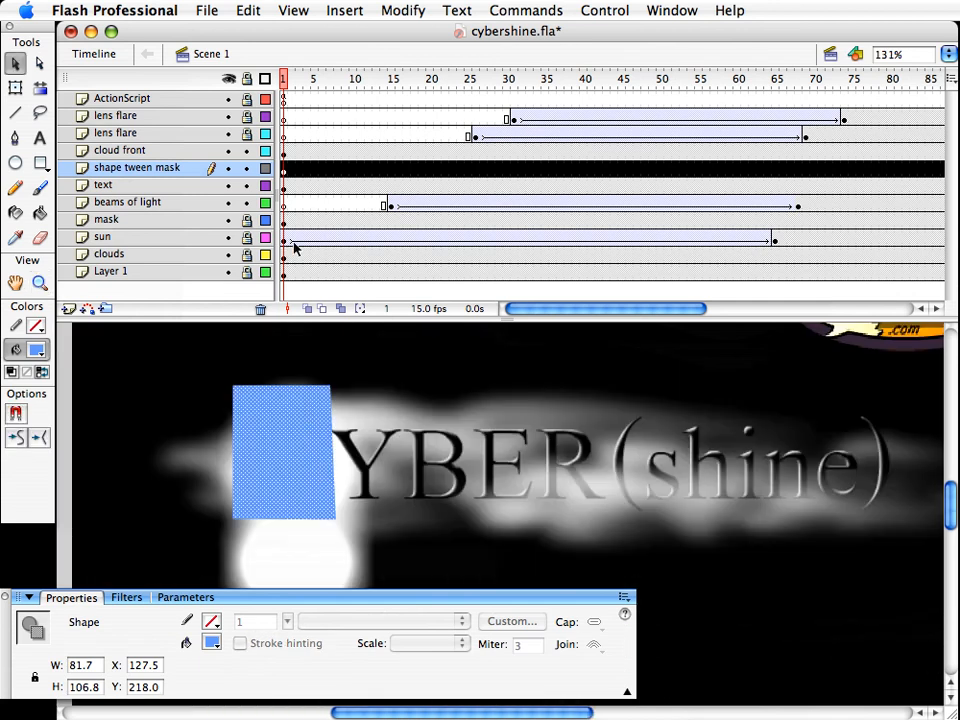
# Add a keyframe at frame 68 of the mask layer, stretch the rectangle over the whole title and pull its upper right corner outward
pyautogui.click(284, 168)
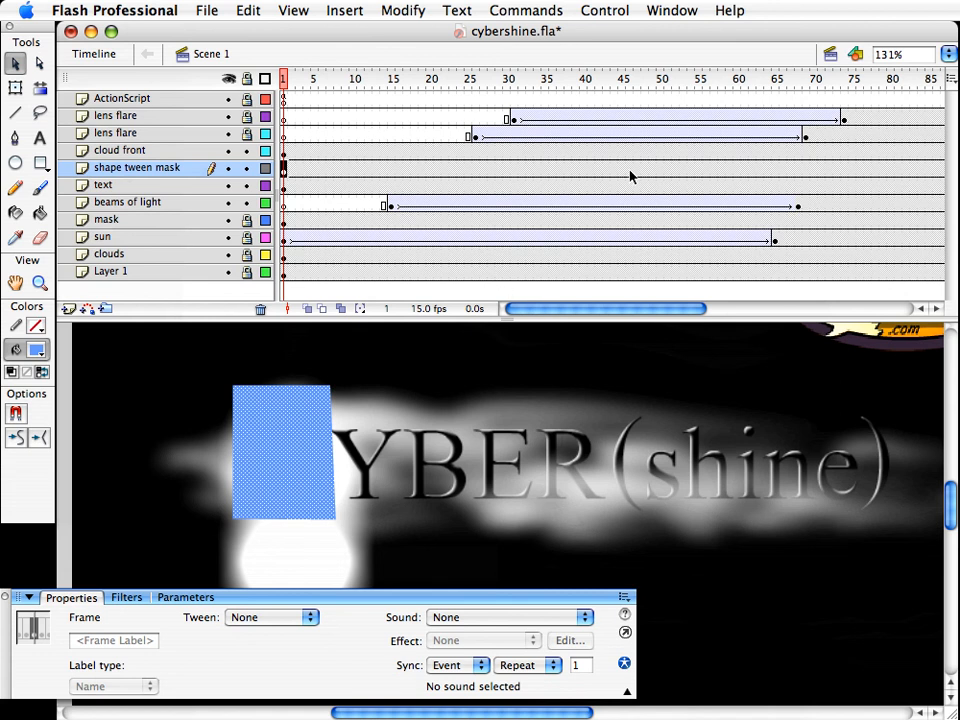
pyautogui.click(796, 169)
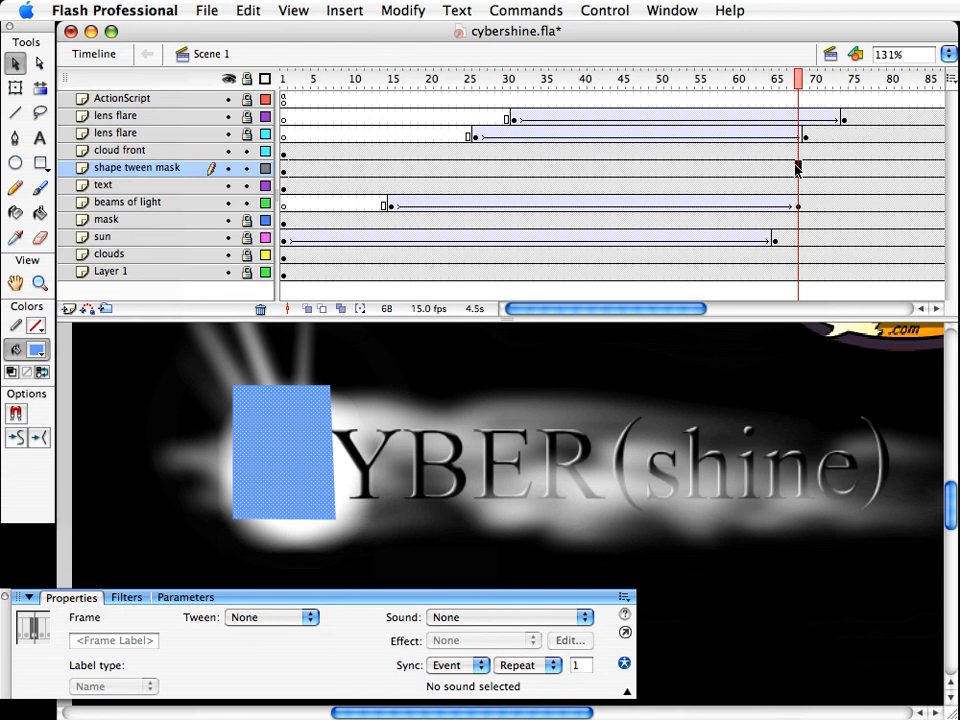
pyautogui.press('q')
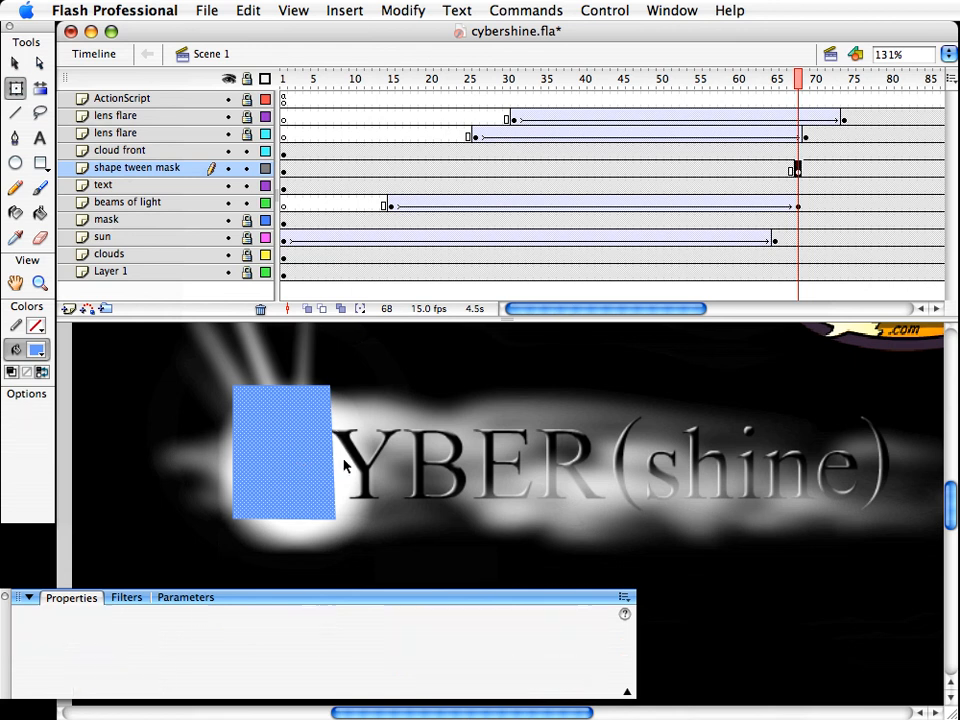
pyautogui.moveTo(336, 452); pyautogui.dragTo(893, 454)
pyautogui.moveTo(783, 496); pyautogui.dragTo(677, 499)
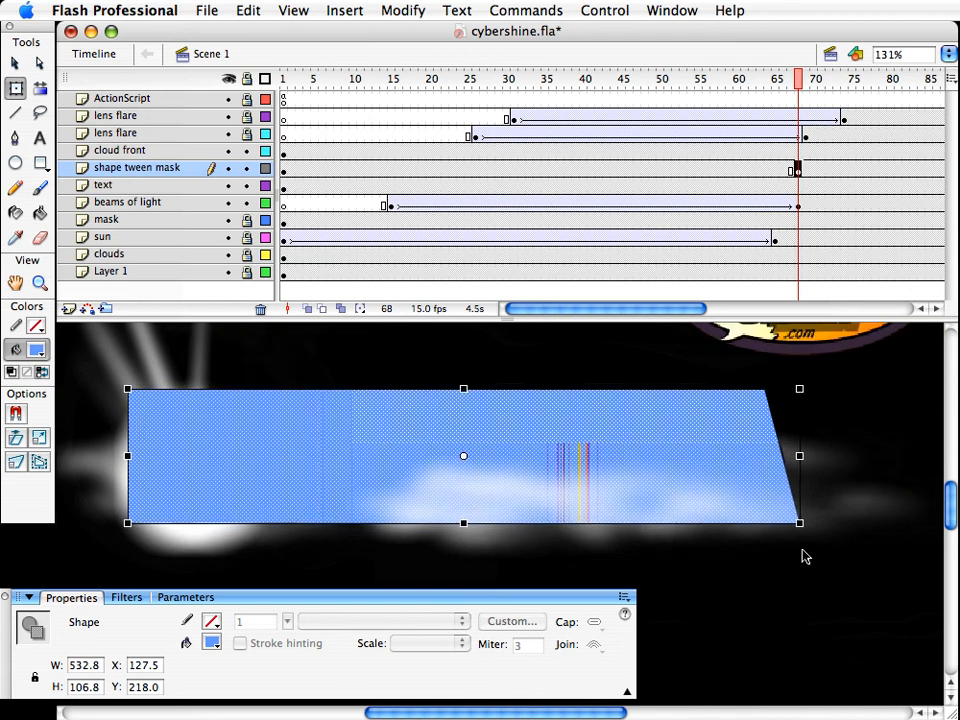
pyautogui.click(804, 554)
pyautogui.moveTo(767, 394); pyautogui.dragTo(797, 393)
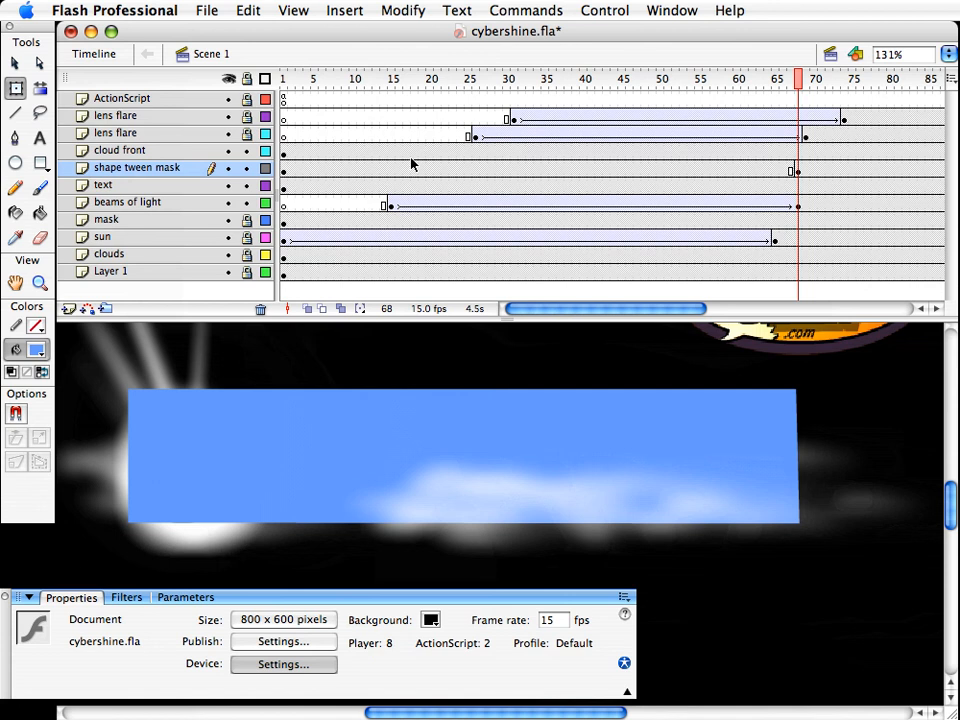
# Apply a Shape tween between the rectangle's two keyframes and scrub back to frame 1
pyautogui.click(399, 169)
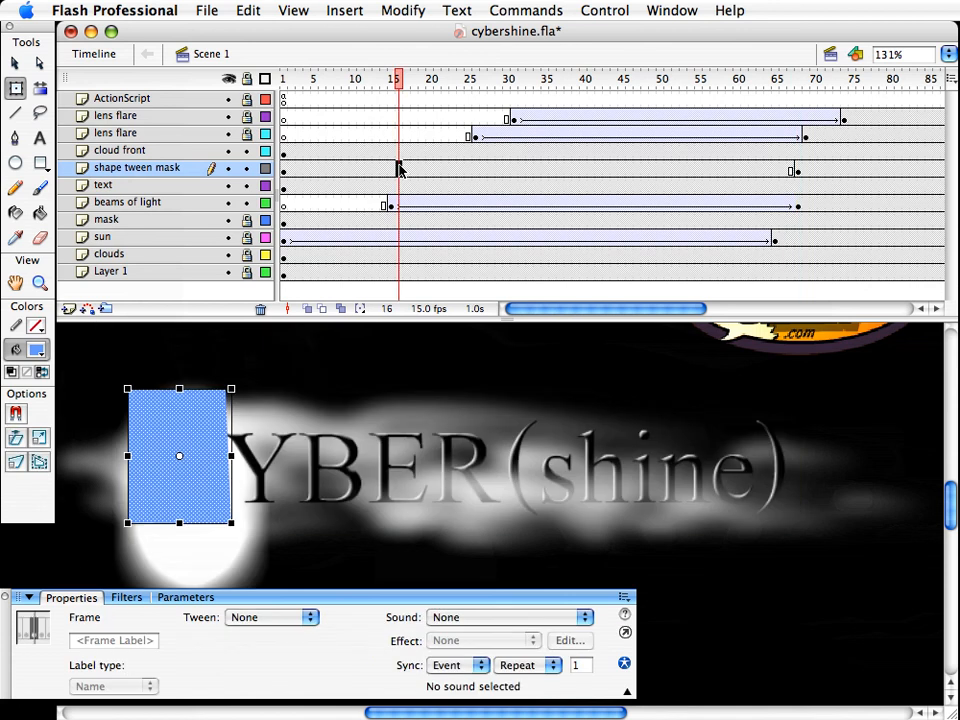
pyautogui.click(245, 618)
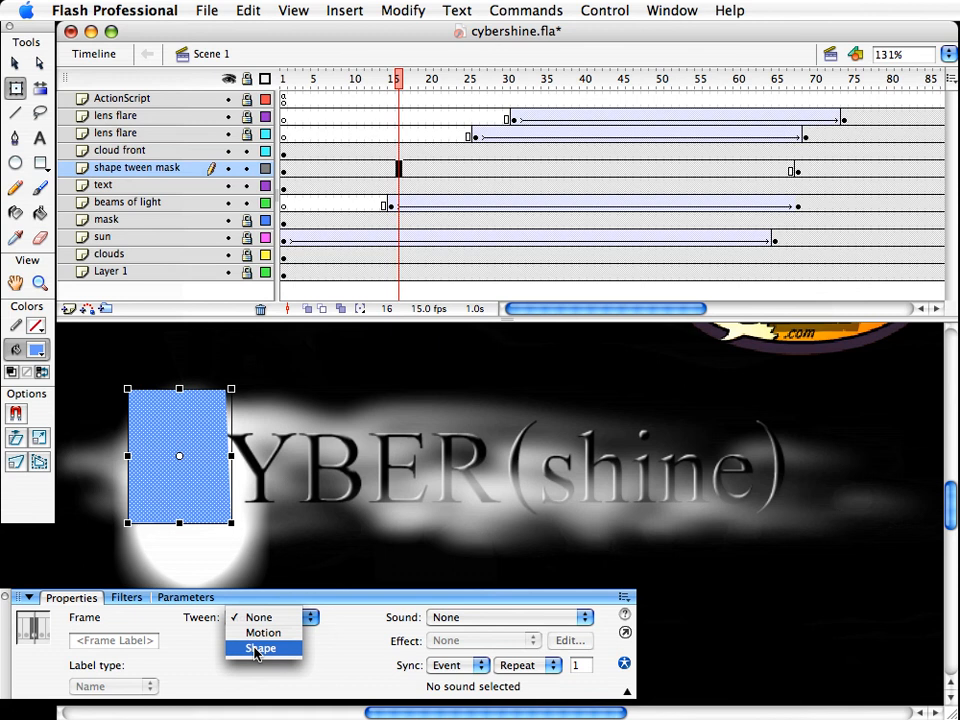
pyautogui.click(260, 648)
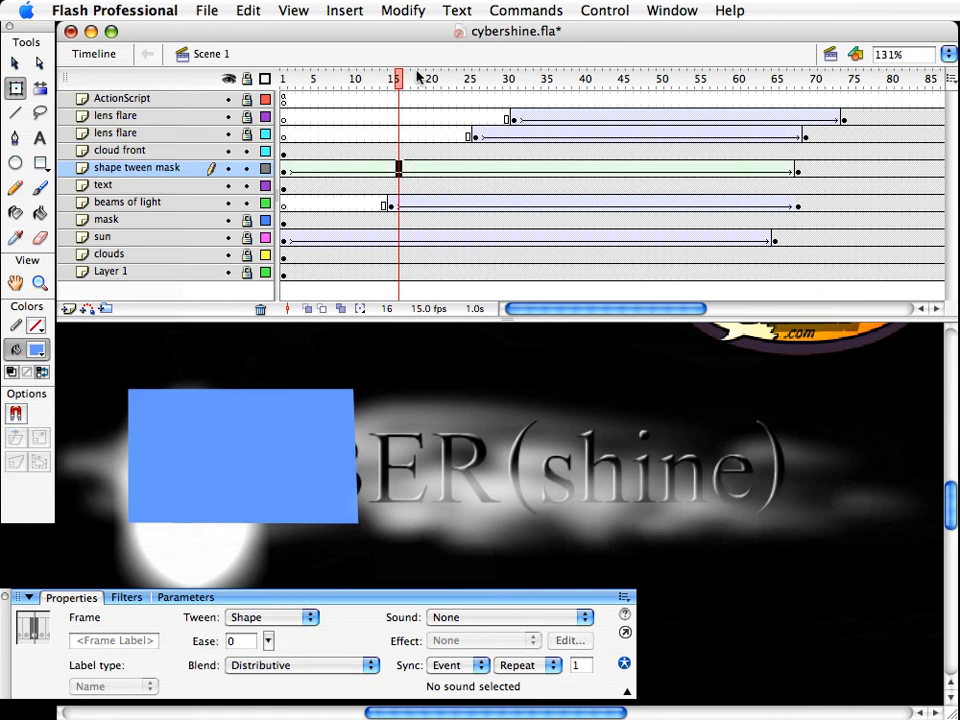
pyautogui.moveTo(409, 81); pyautogui.dragTo(208, 111)
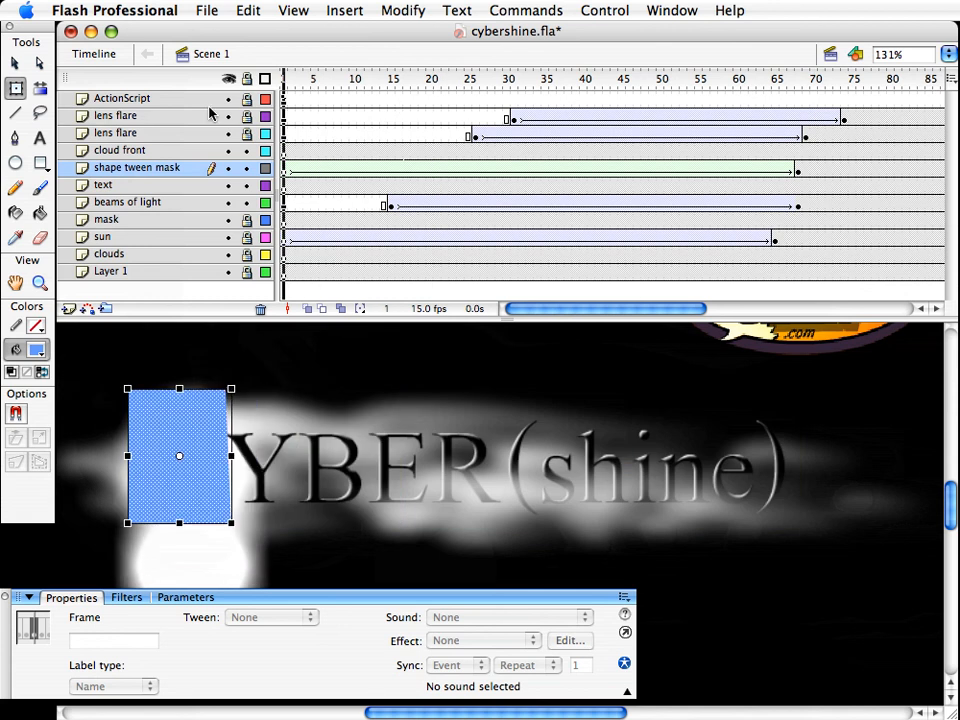
# Turn the shape tween mask layer into a mask for the text layer and save the file
pyautogui.click(113, 173)
pyautogui.rightClick(113, 173)
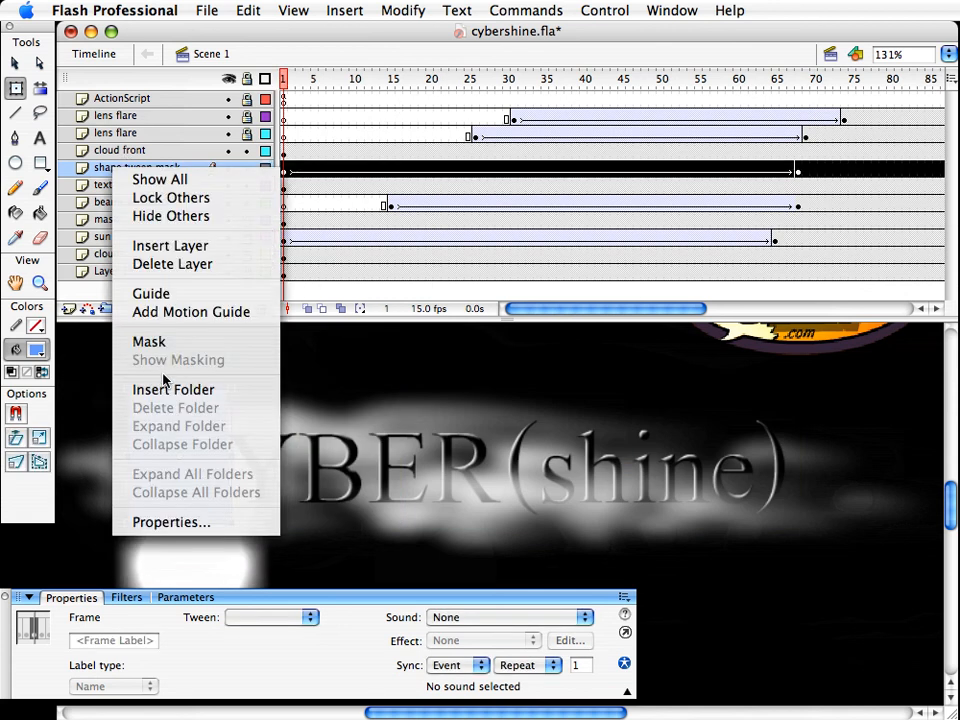
pyautogui.click(169, 340)
pyautogui.press('super+s')
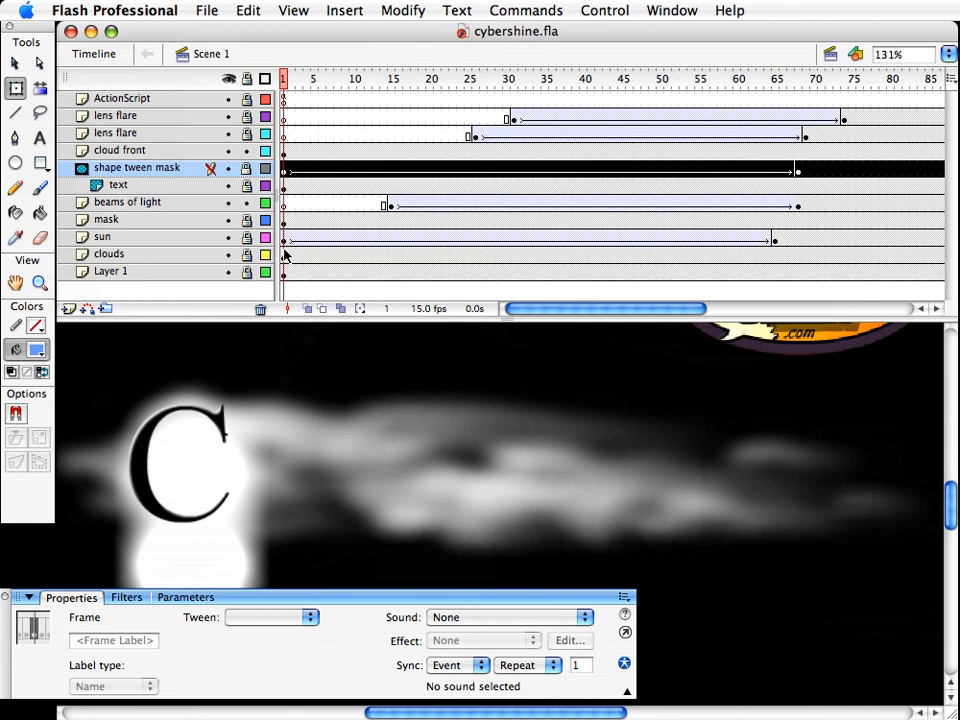
# Scrub through the timeline and test the movie to check the masked text reveal
pyautogui.moveTo(295, 80); pyautogui.dragTo(823, 160)
pyautogui.press('super+Return')
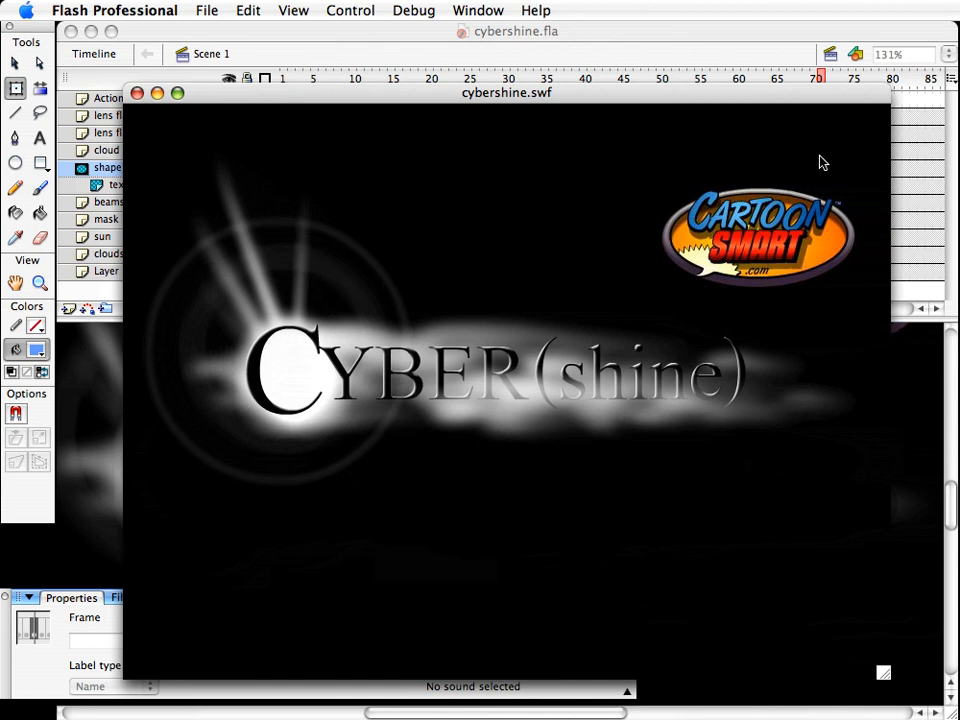
pyautogui.press('super+w')
# Set the shape tween's ease to 96 out and move its end keyframe from frame 68 to frame 33
pyautogui.click(629, 168)
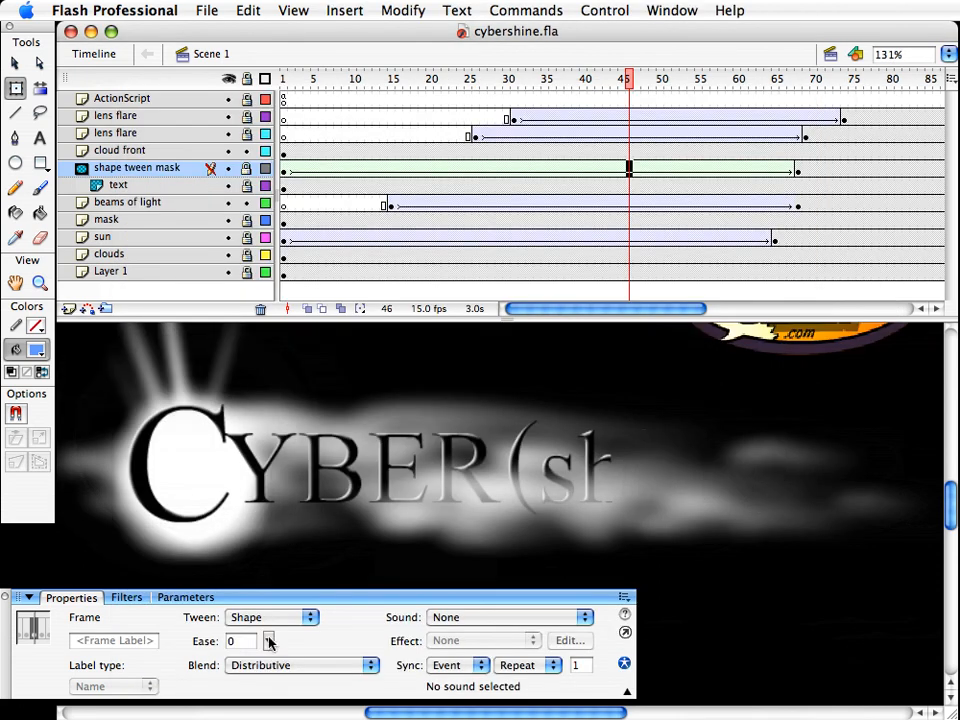
pyautogui.moveTo(269, 643); pyautogui.dragTo(269, 592)
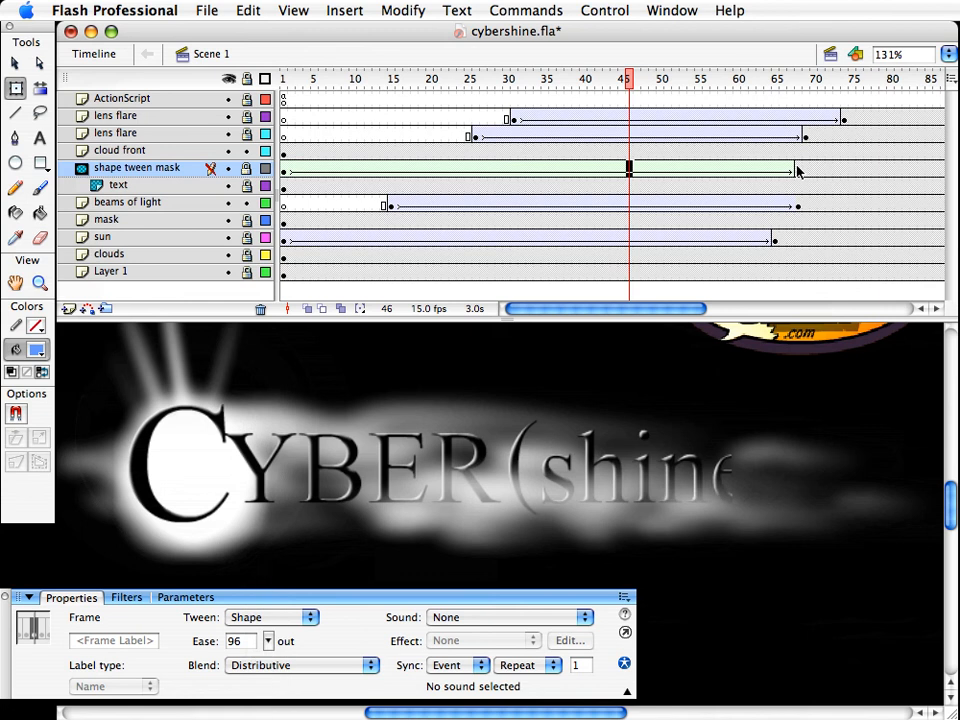
pyautogui.click(797, 168)
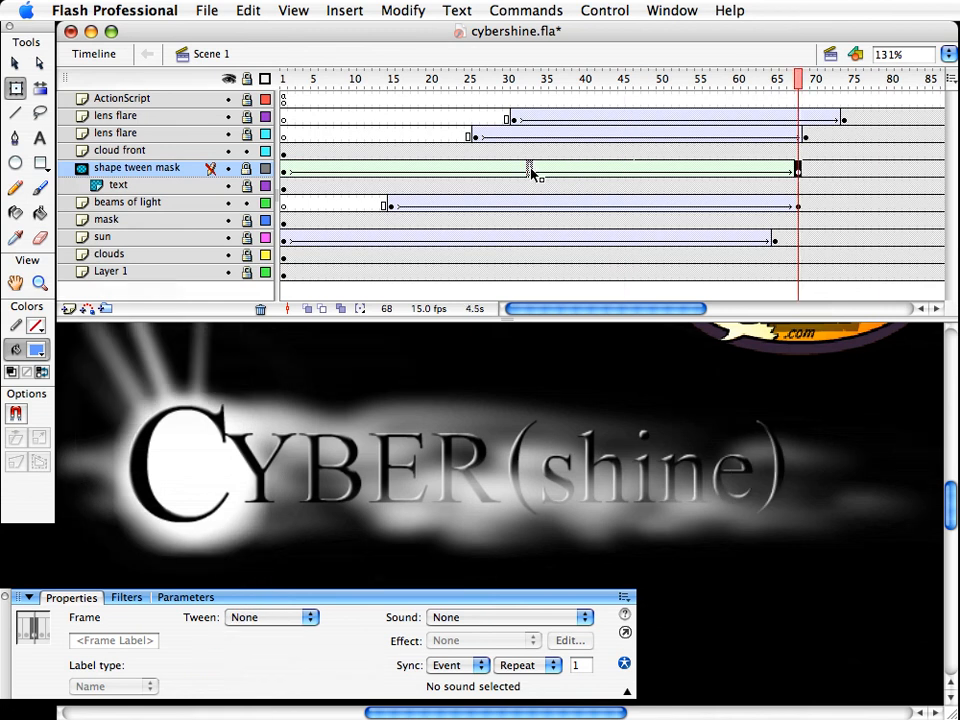
pyautogui.moveTo(531, 170); pyautogui.dragTo(530, 170)
# Preview the shortened text reveal by scrubbing the timeline and testing the movie again
pyautogui.moveTo(529, 82); pyautogui.dragTo(690, 139)
pyautogui.press('super+Return')
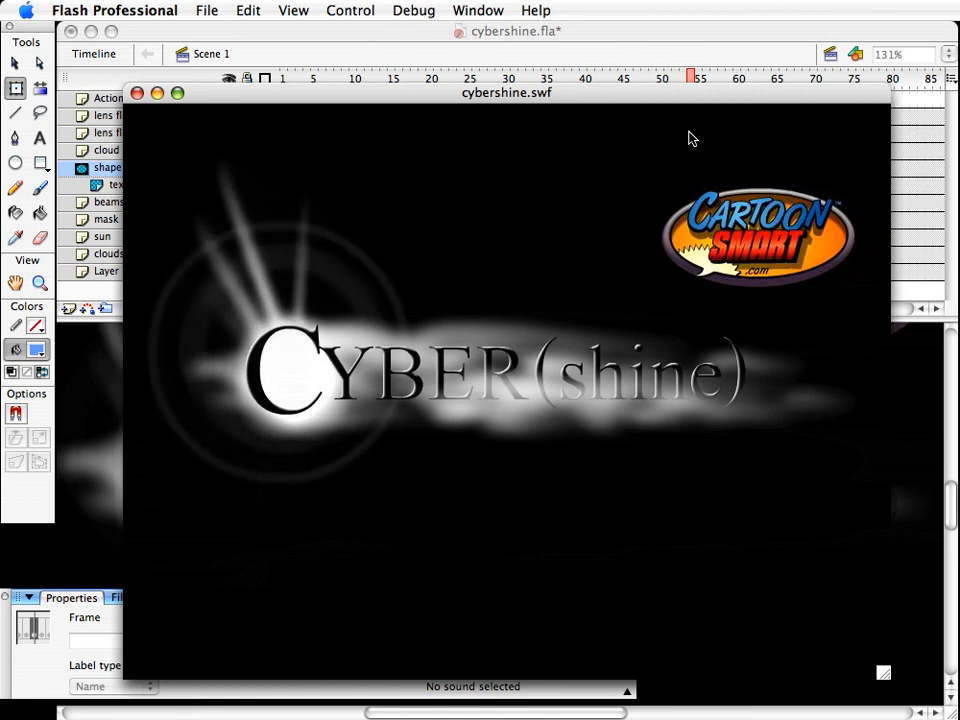
pyautogui.press('super+w')
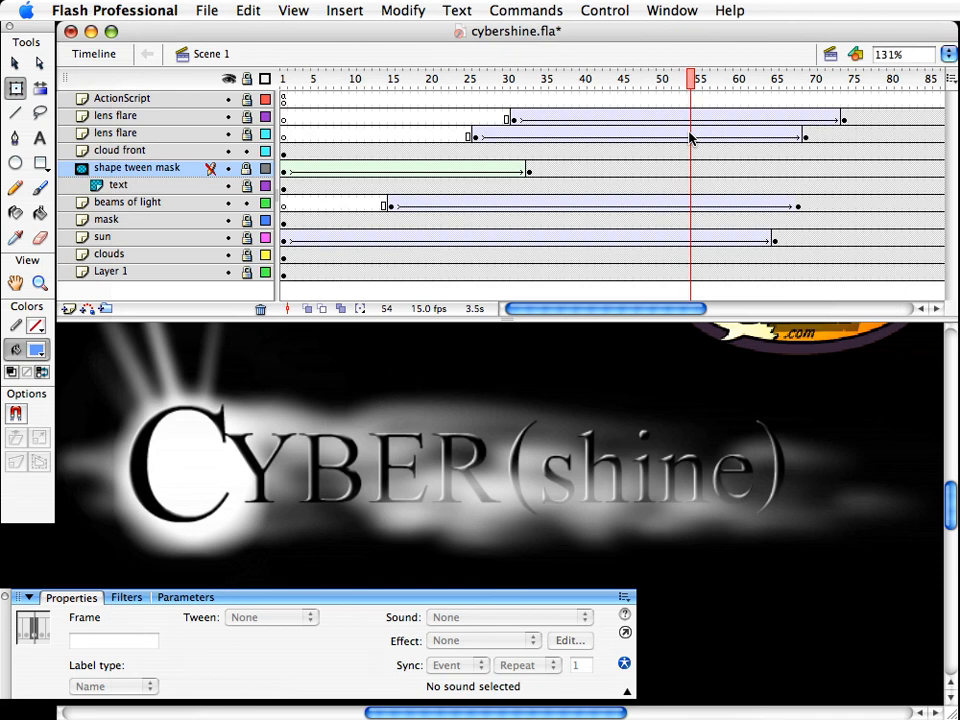